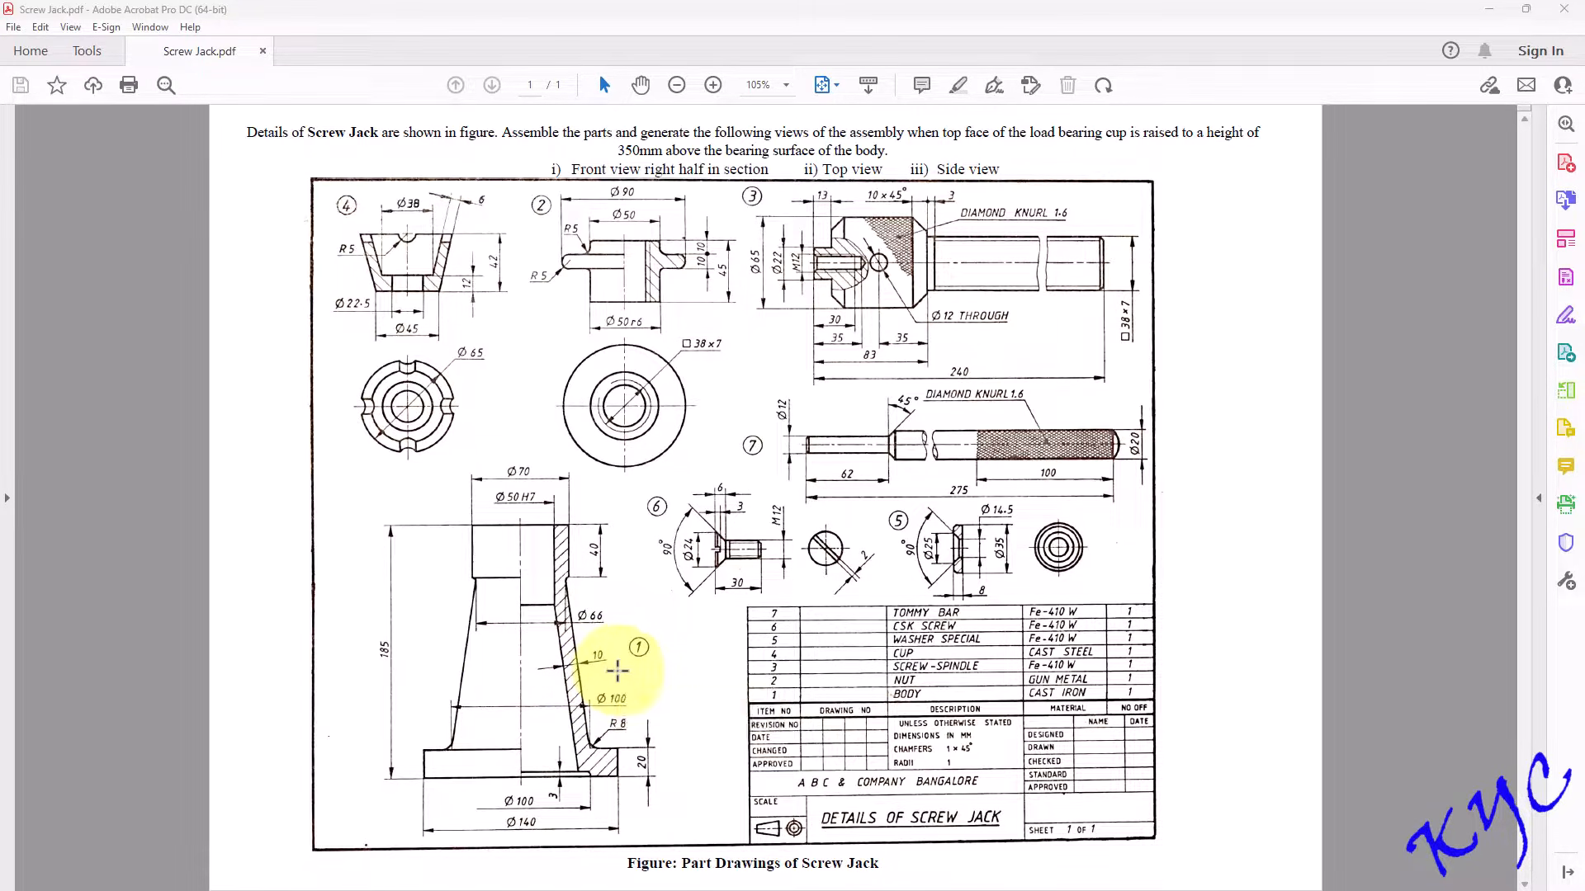
Switch to SOLIDWORKS, create a new part and start a sketch on the Front Plane.
key(alt+Tab)
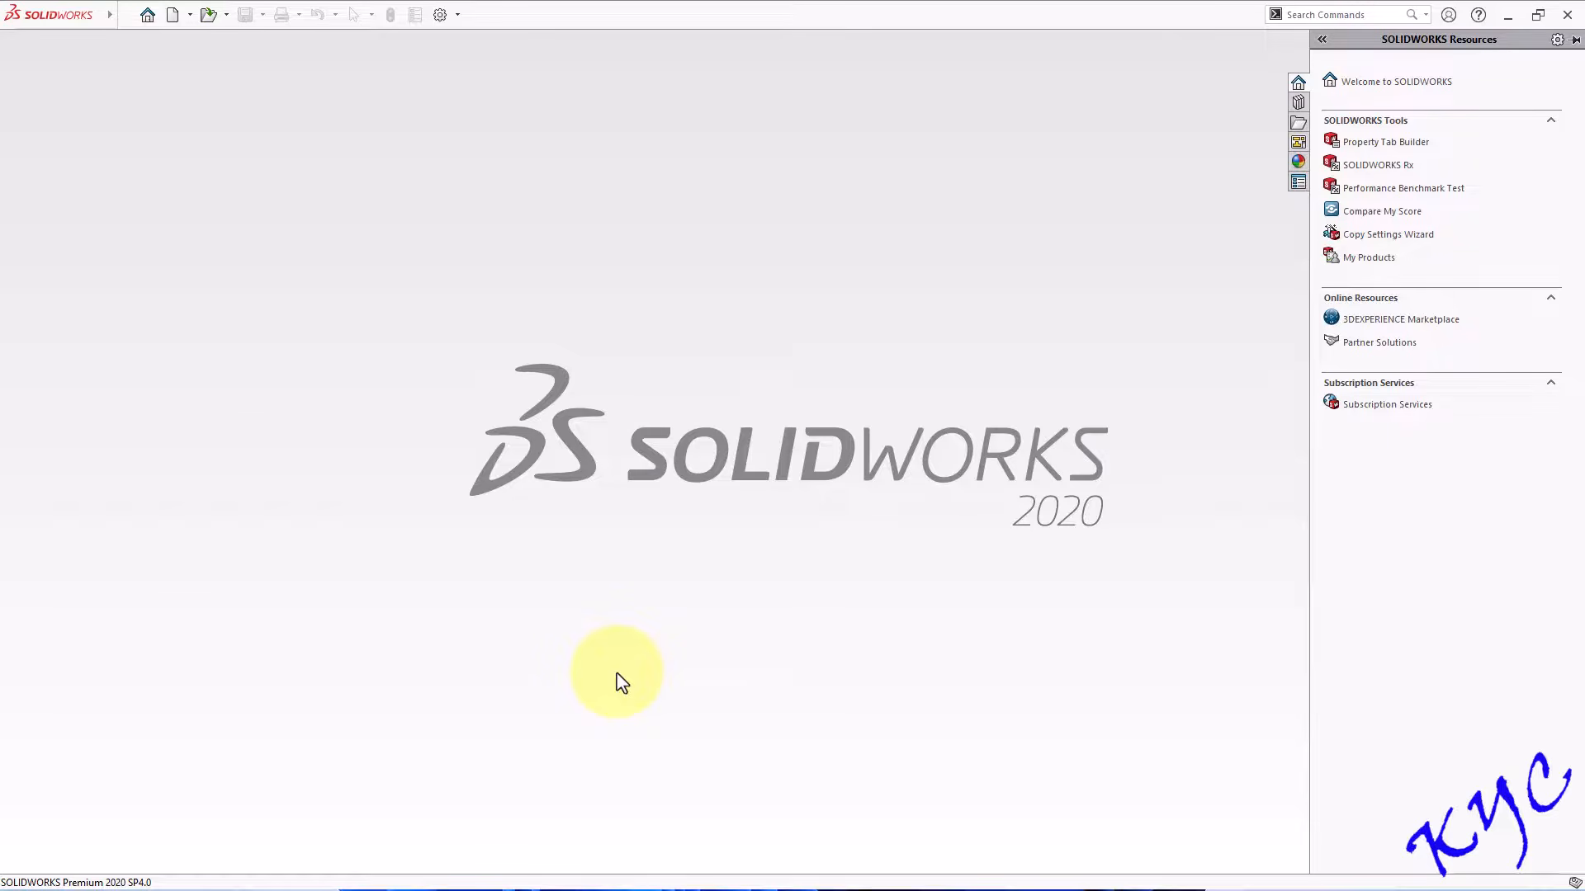
click(175, 15)
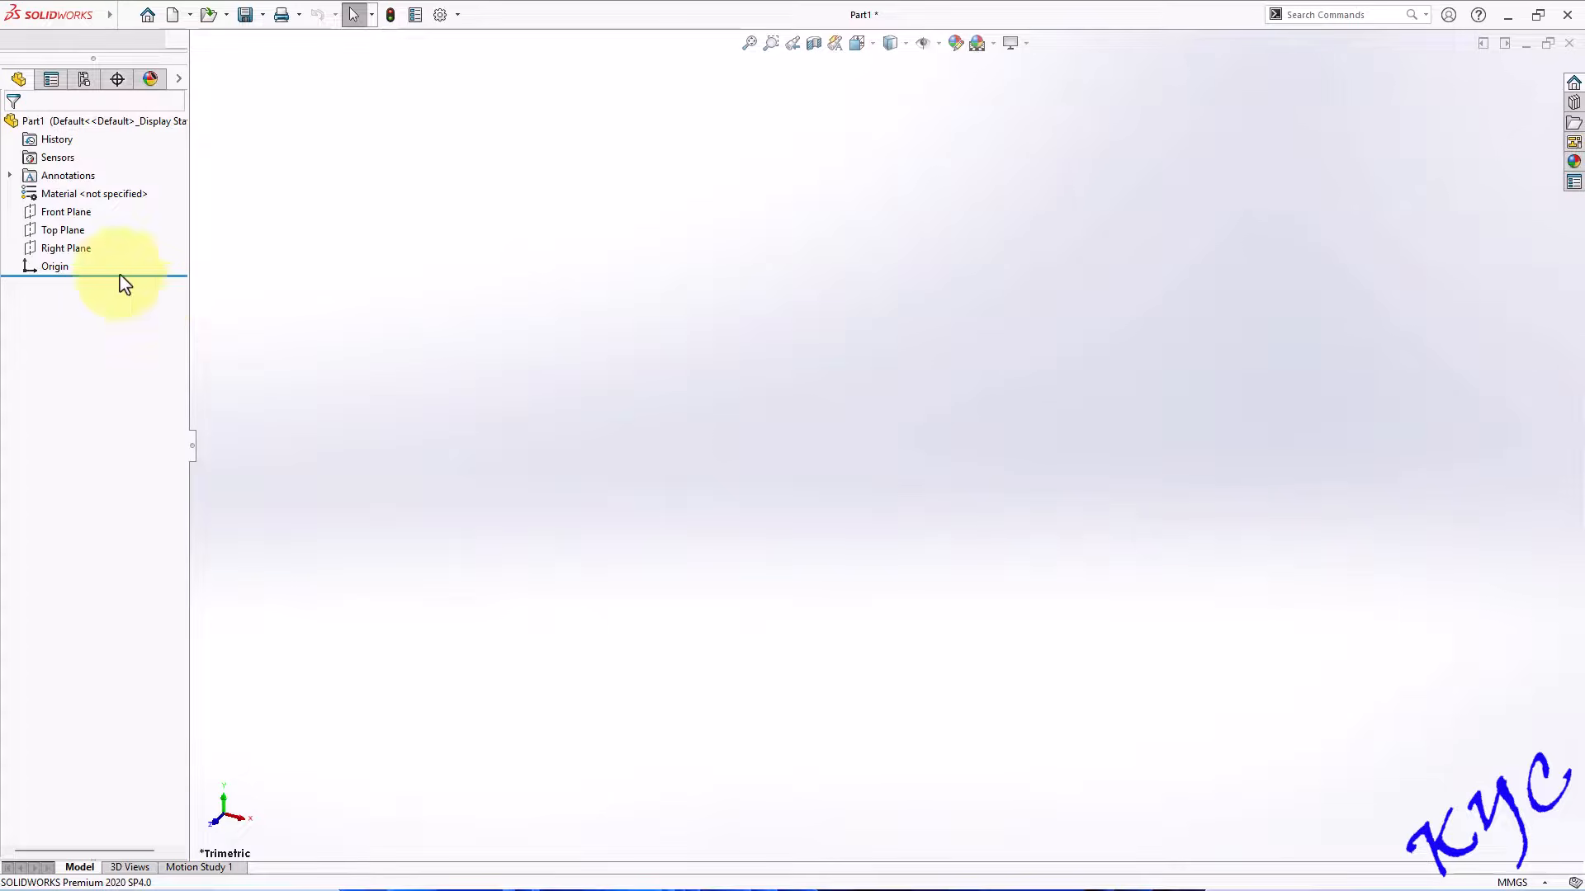
right_click(80, 216)
click(54, 277)
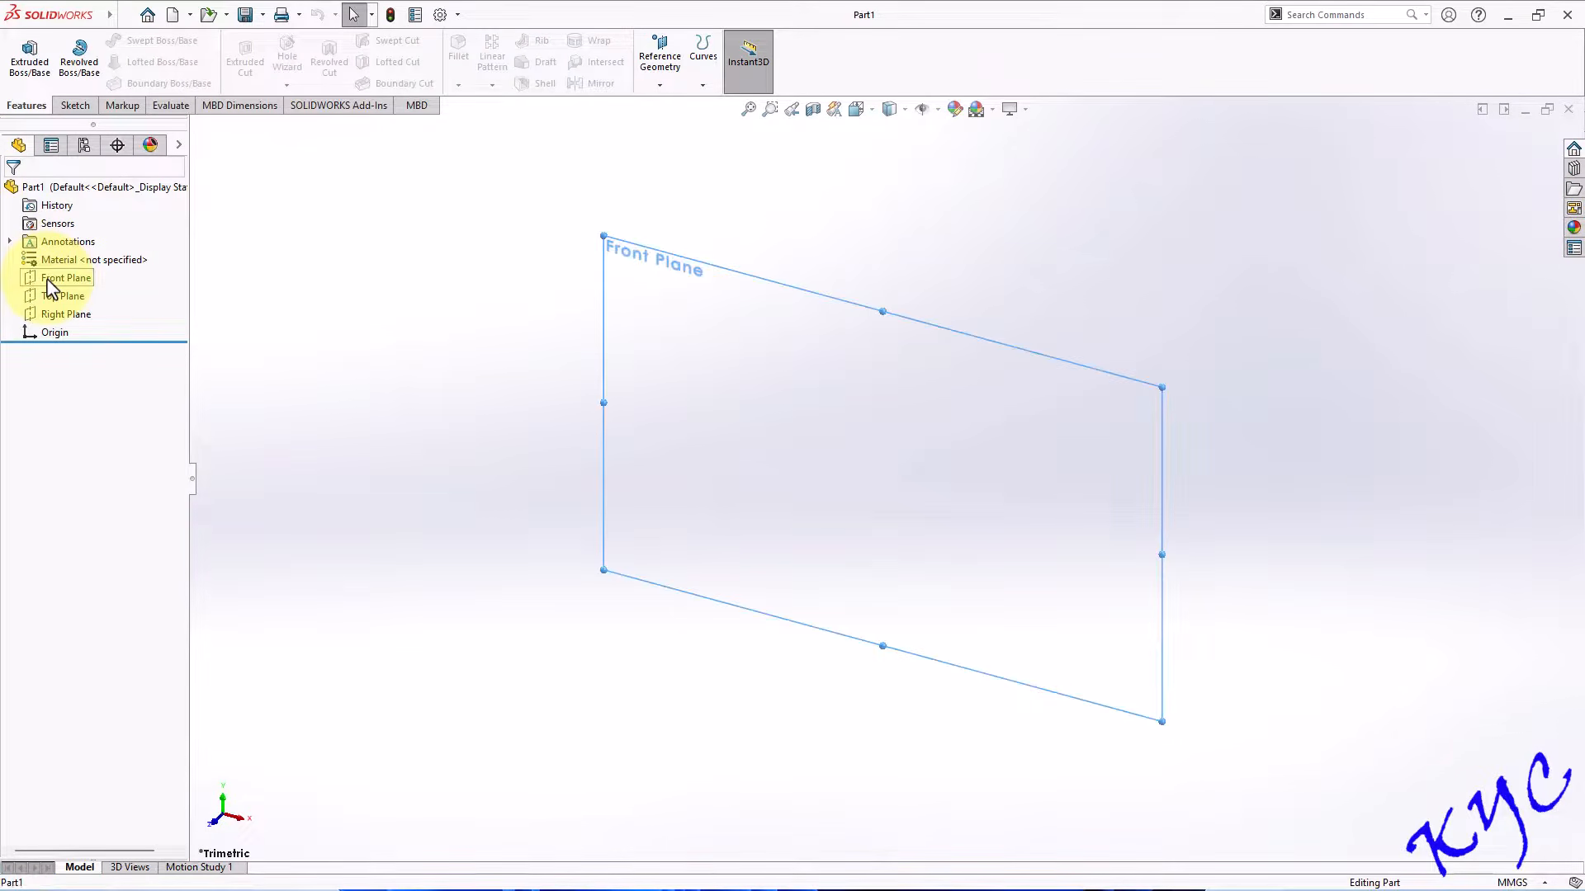
right_click(55, 277)
click(68, 259)
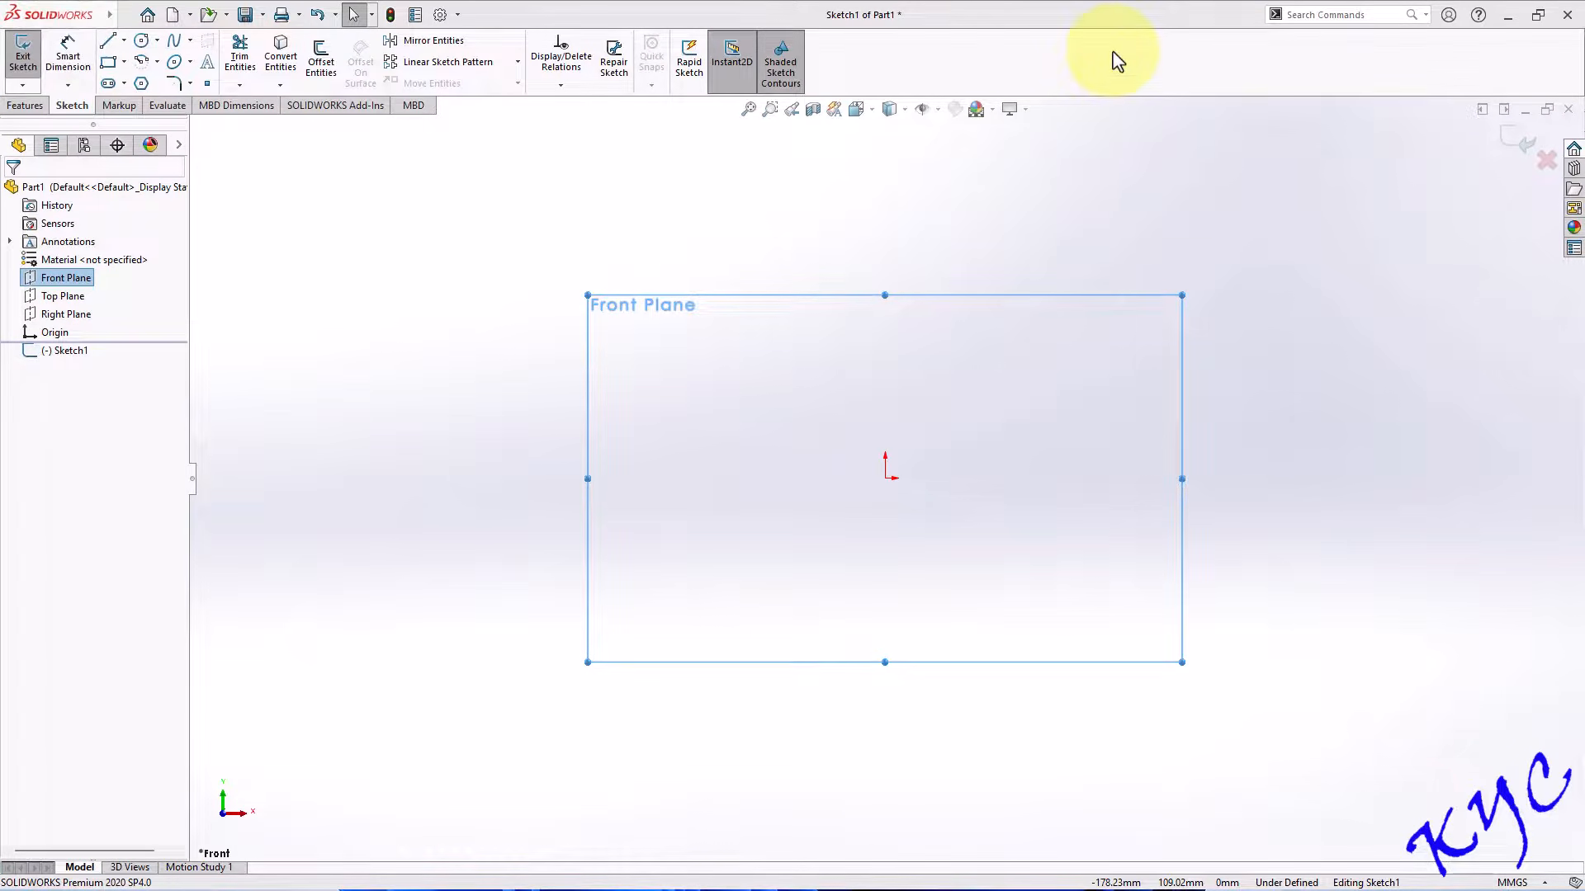
Sketch a vertical centerline about 78 mm long upward from the origin.
click(126, 41)
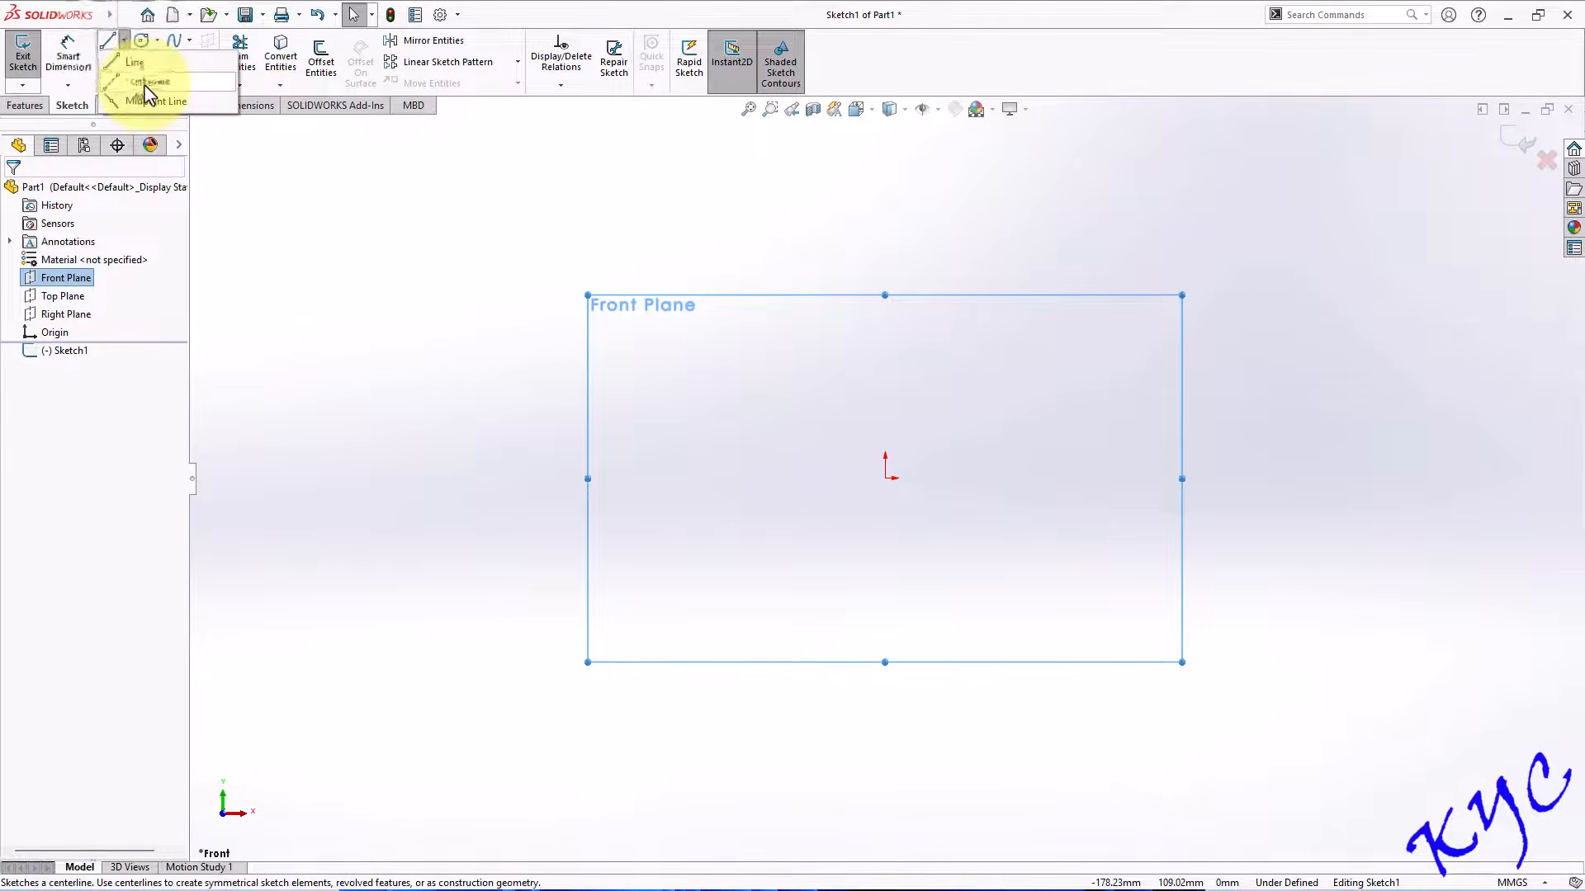
click(142, 83)
click(885, 479)
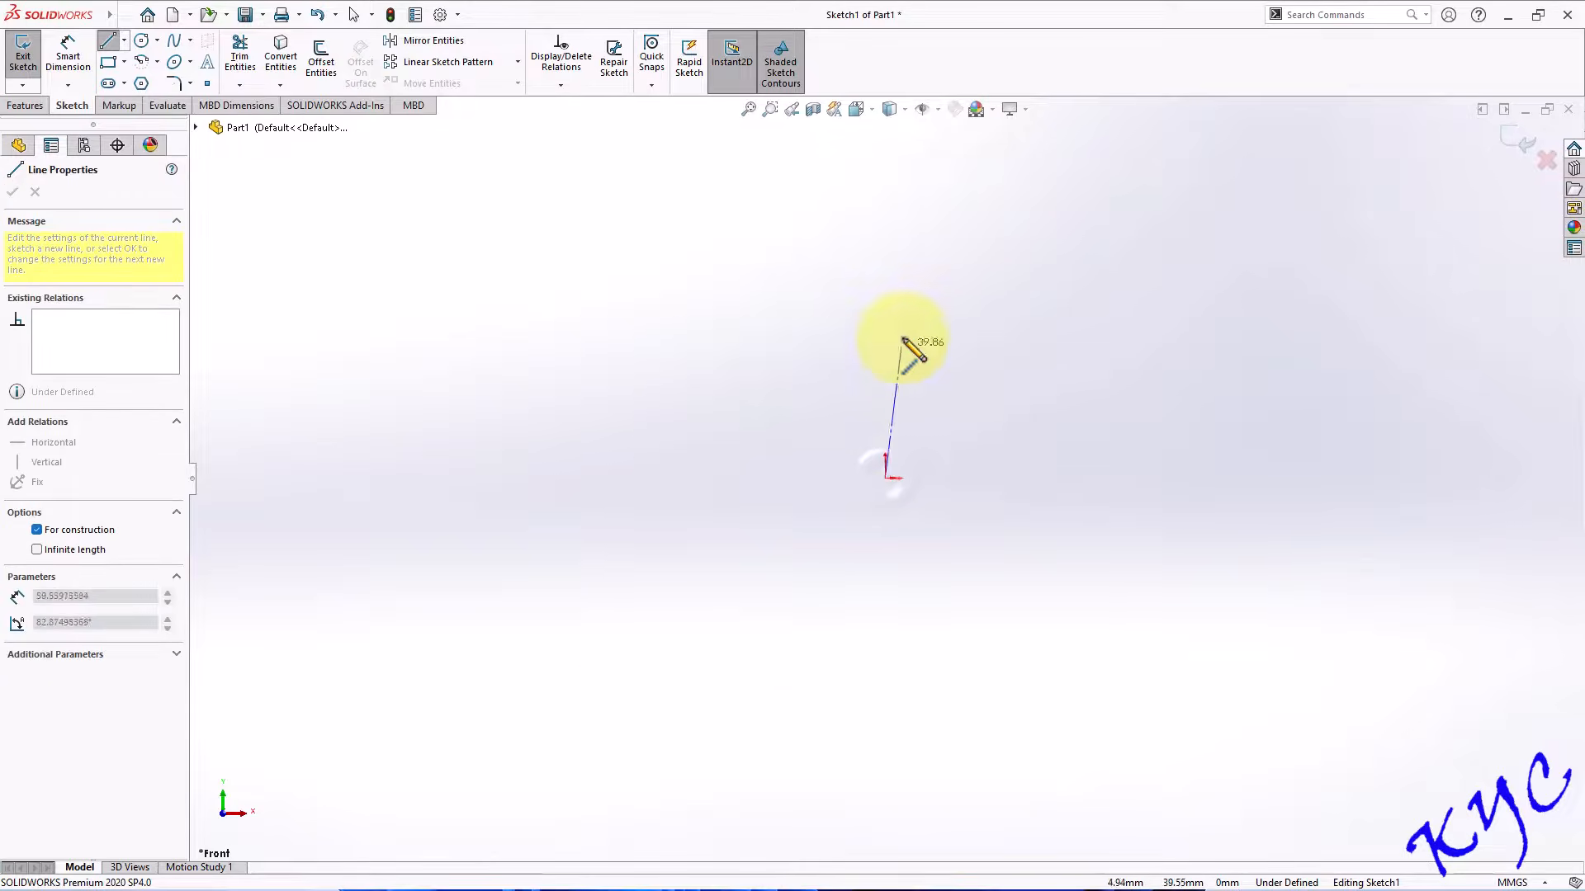
click(884, 219)
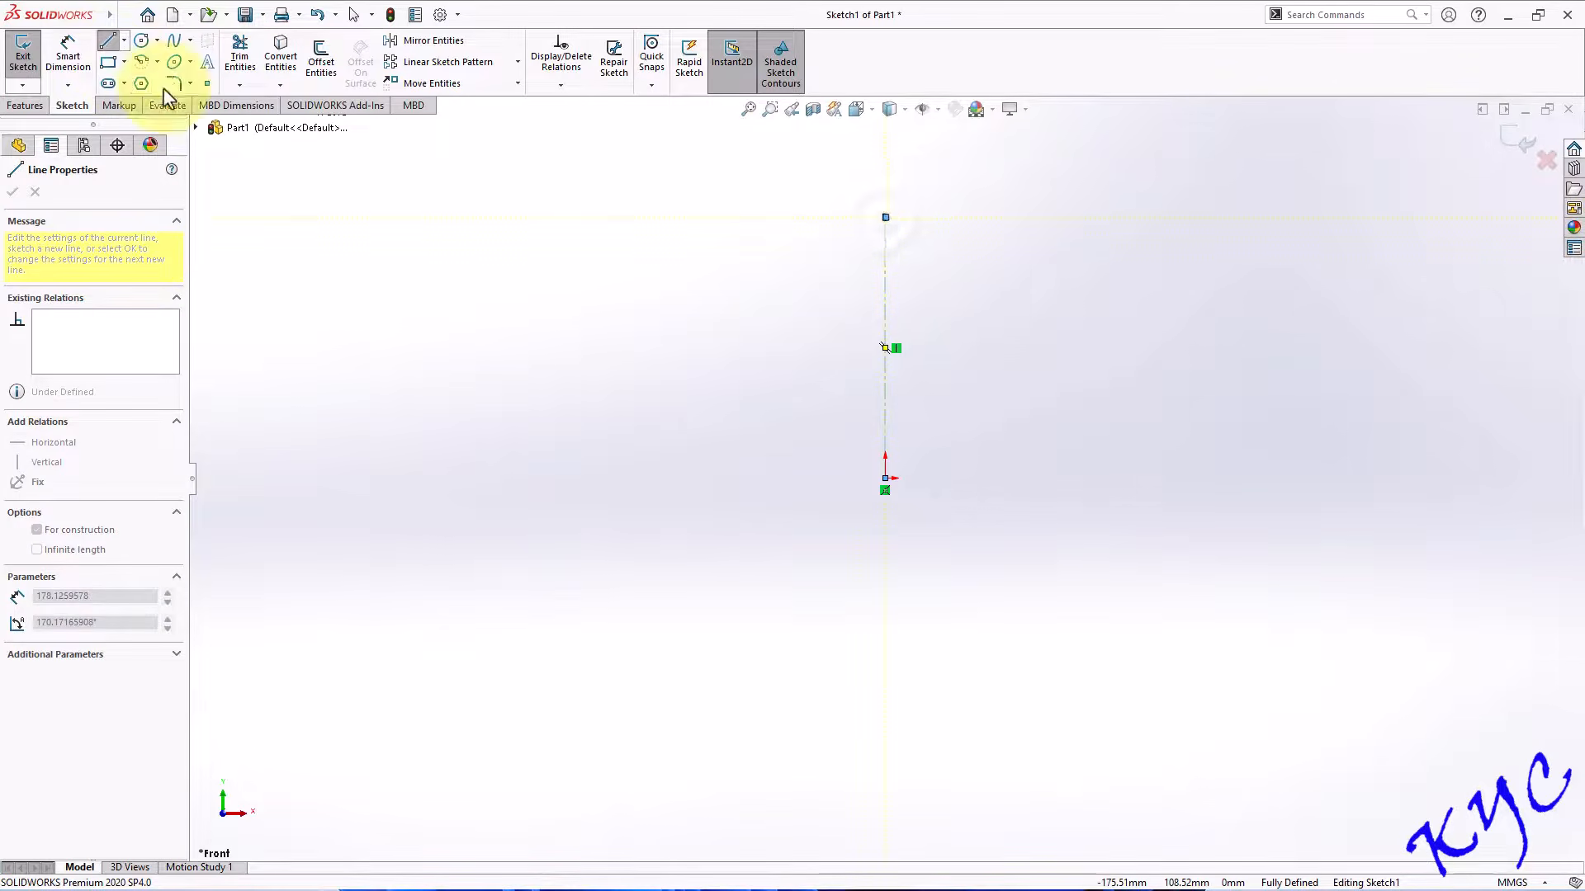
Dimension the vertical centerline's length to 185 mm.
click(68, 58)
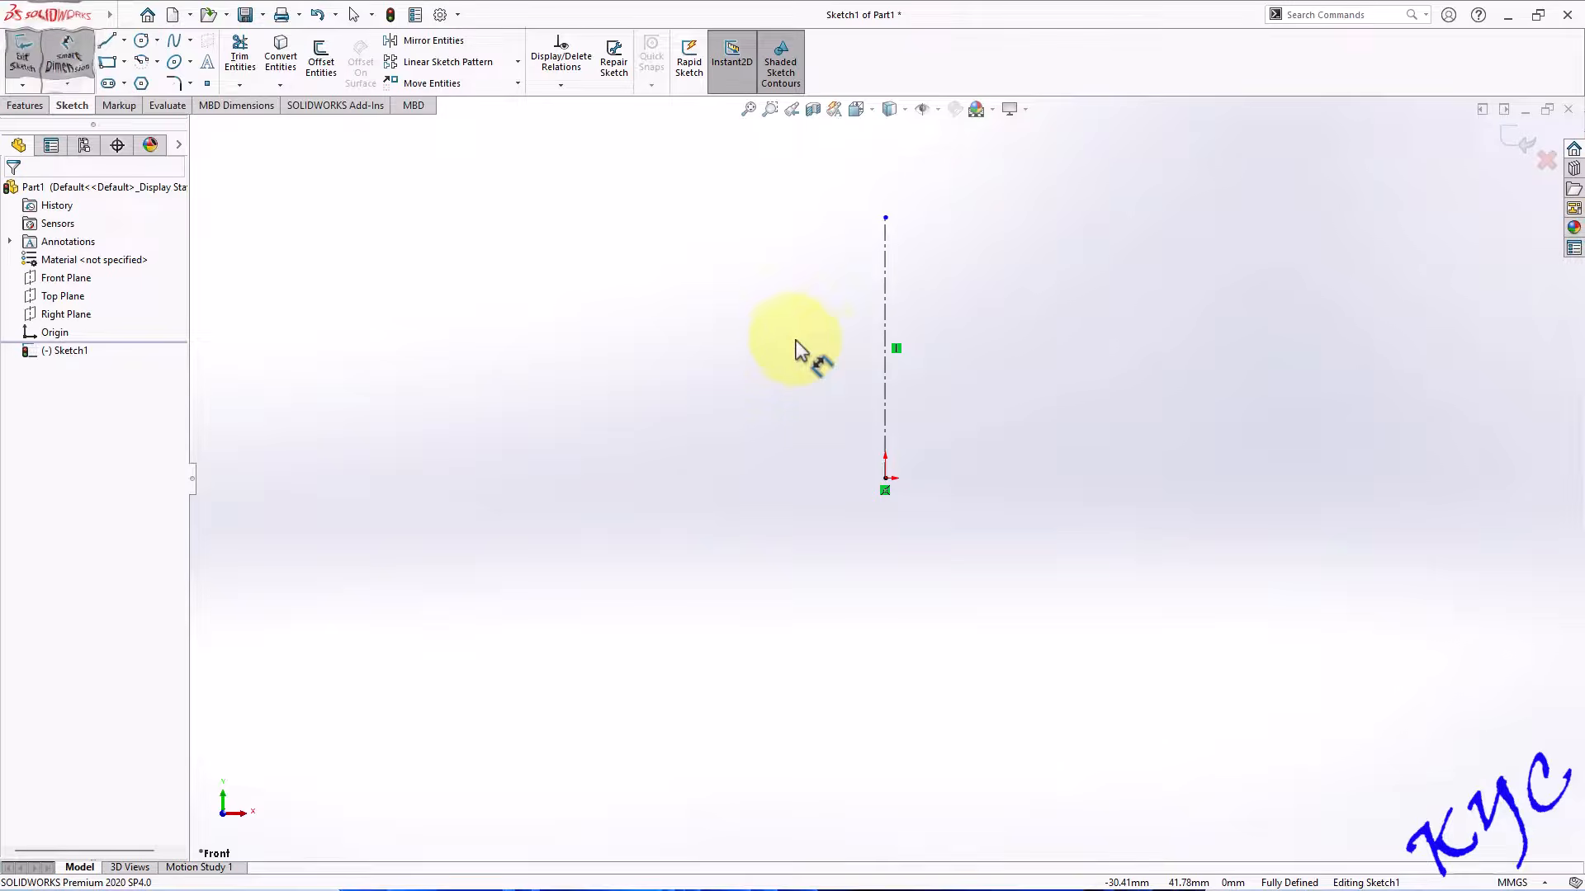
click(885, 348)
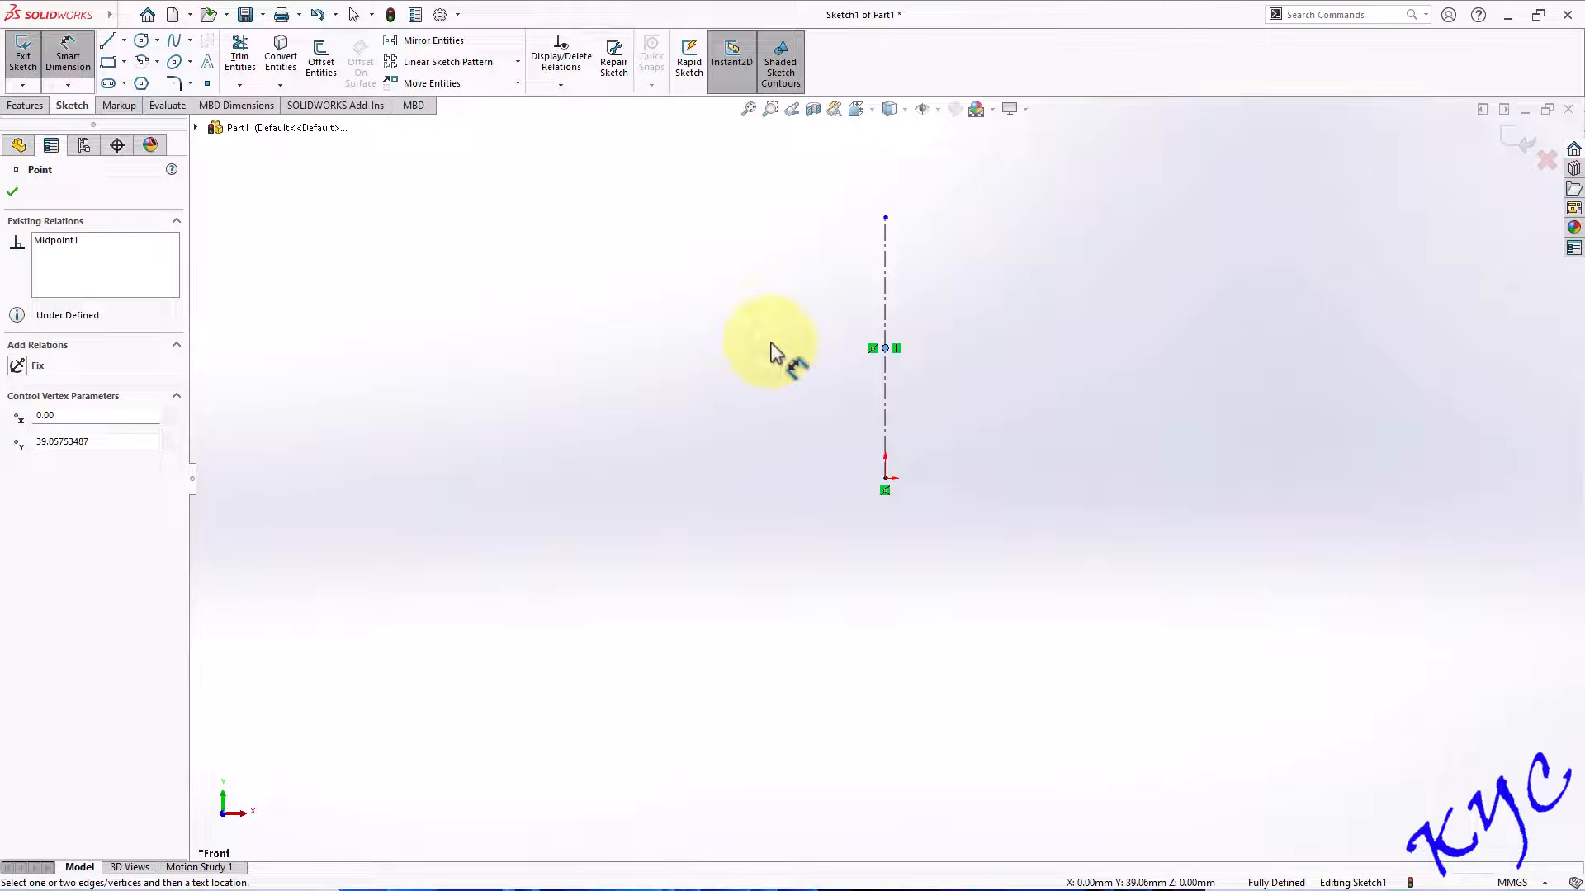
click(882, 394)
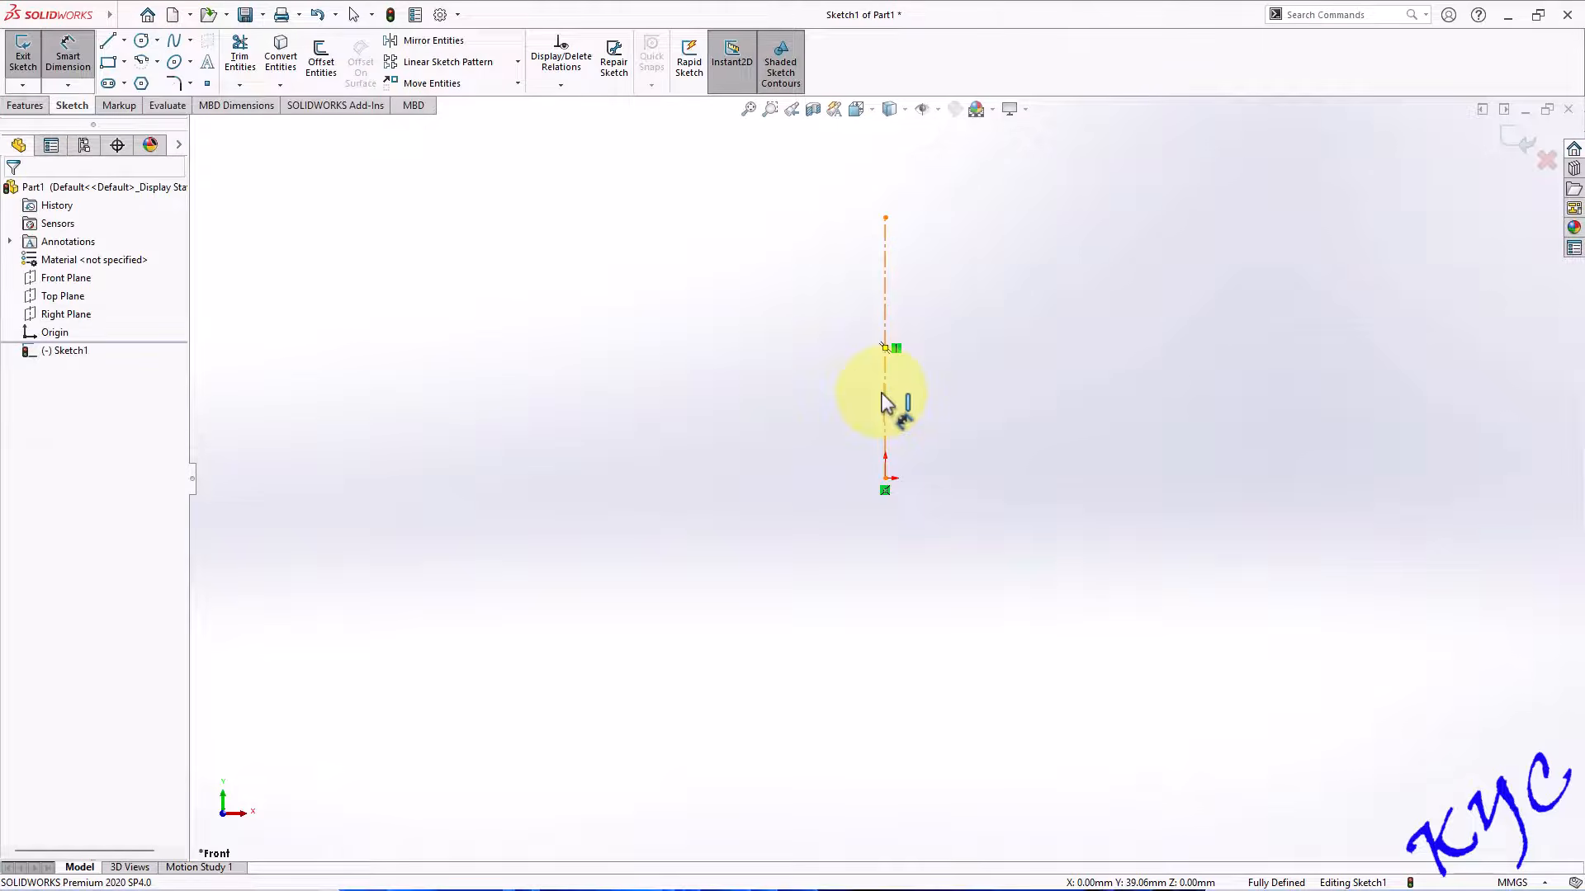
click(884, 393)
click(798, 384)
text(185)
key(Return)
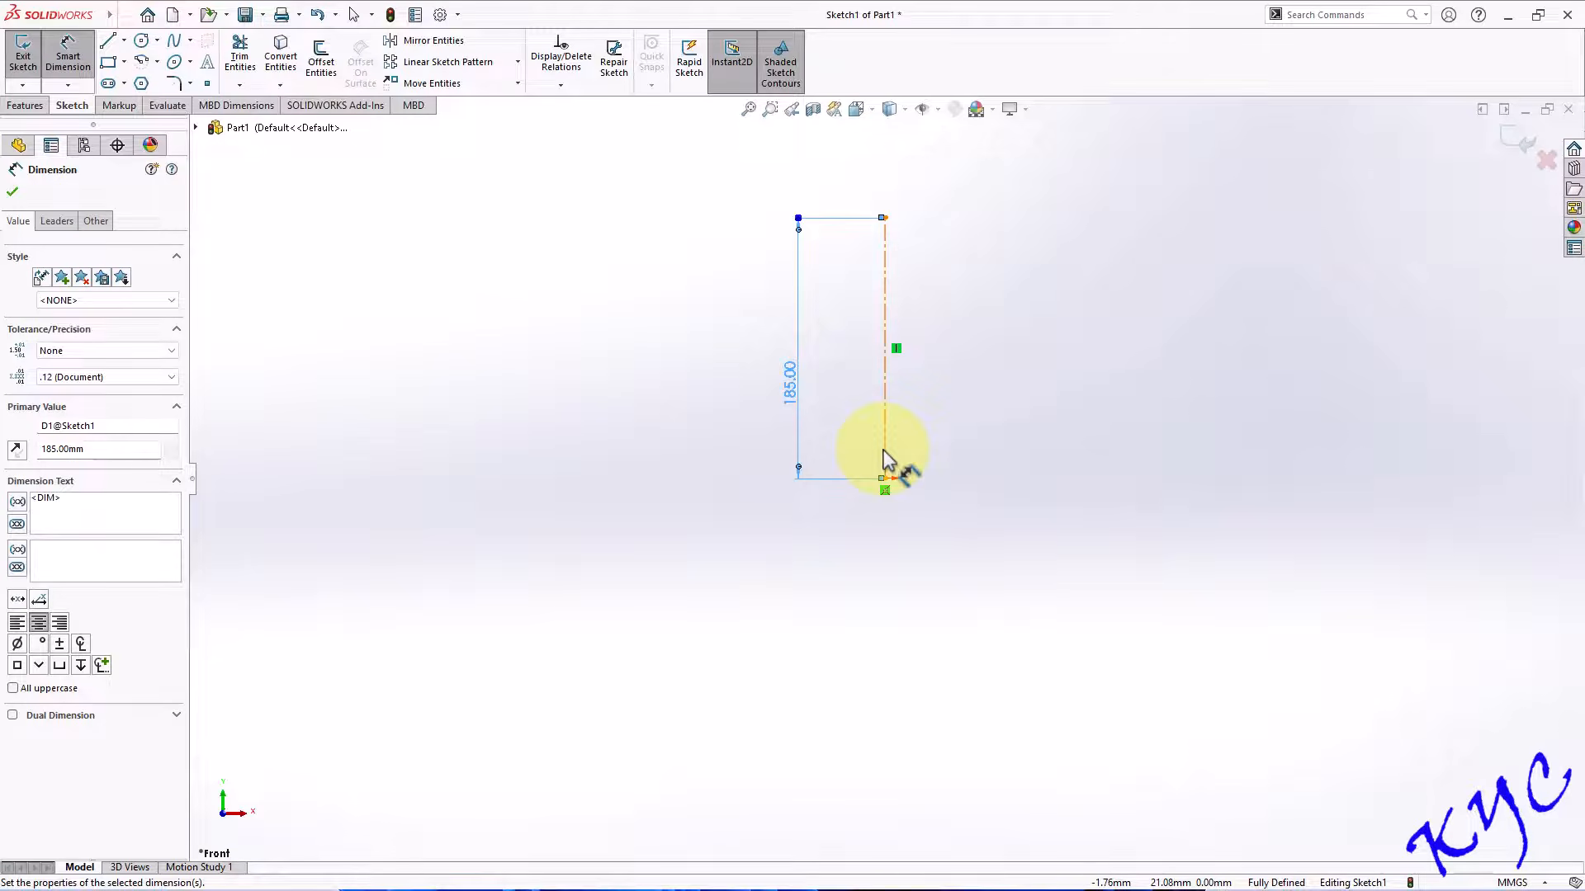
Sketch the flange outline at origin level: a base line from about 73 to 108 mm off the centerline, a vertical edge up and a short line back inward.
click(107, 41)
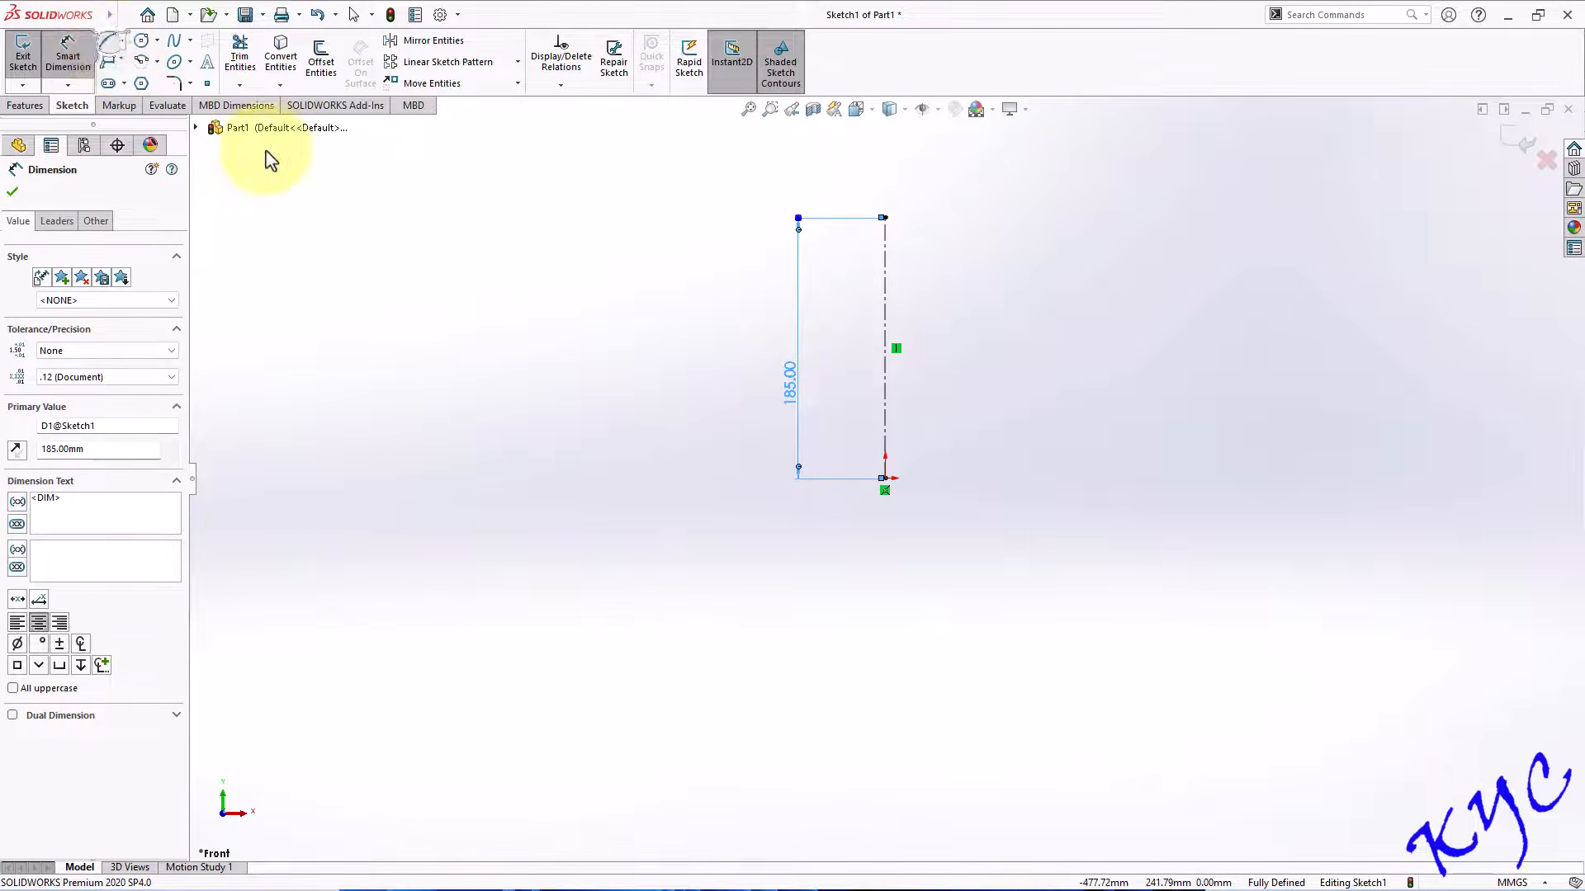
scroll(1081, 372, up, 2)
scroll(1043, 347, down, 5)
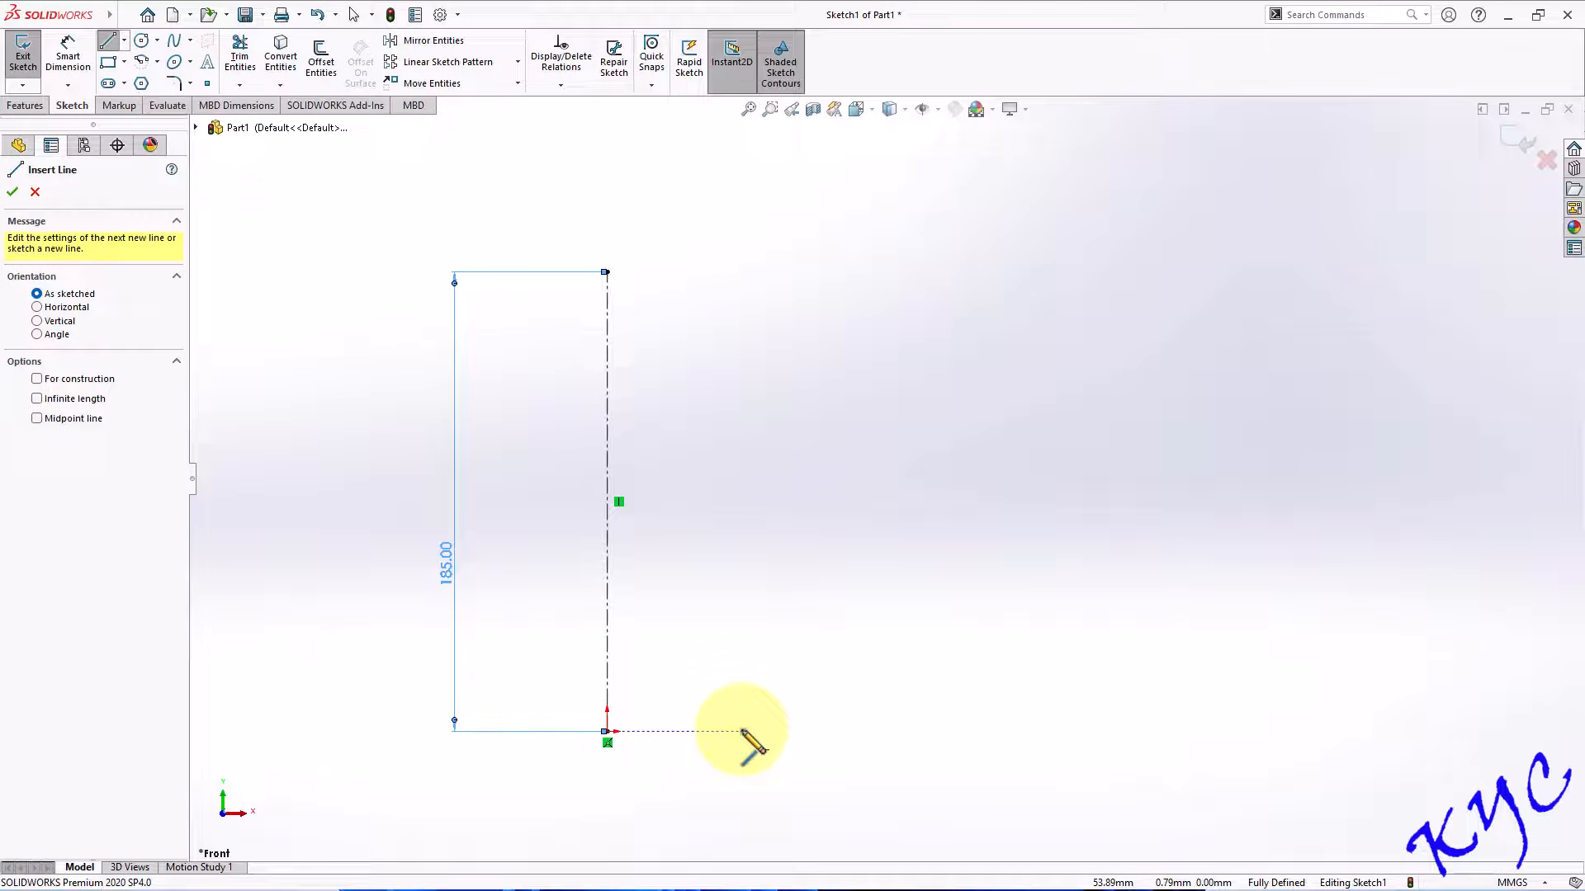
click(790, 731)
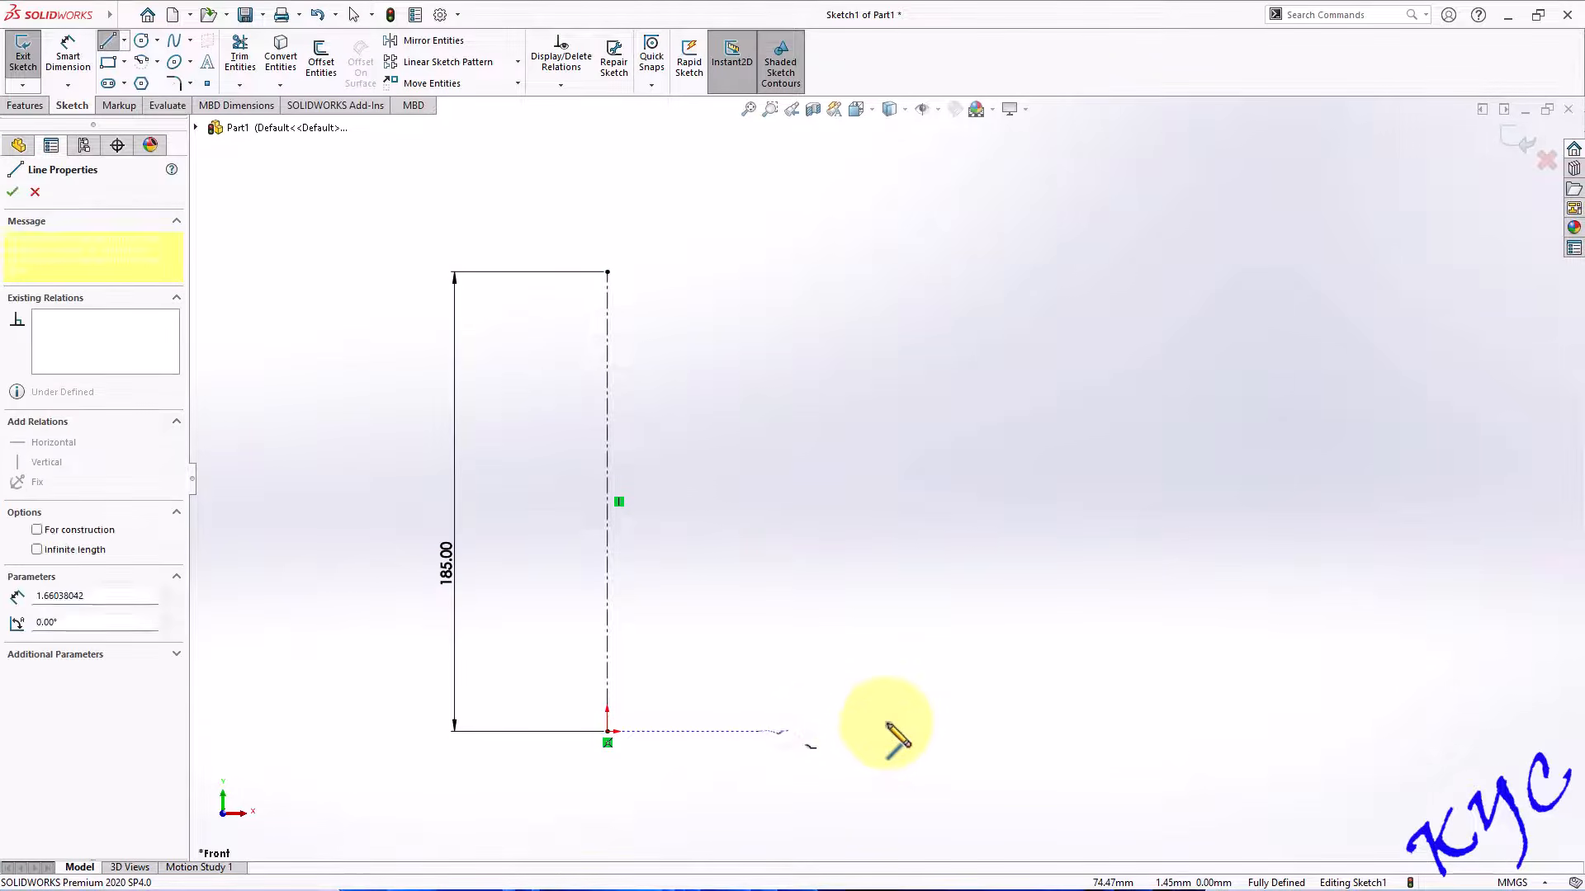
click(875, 693)
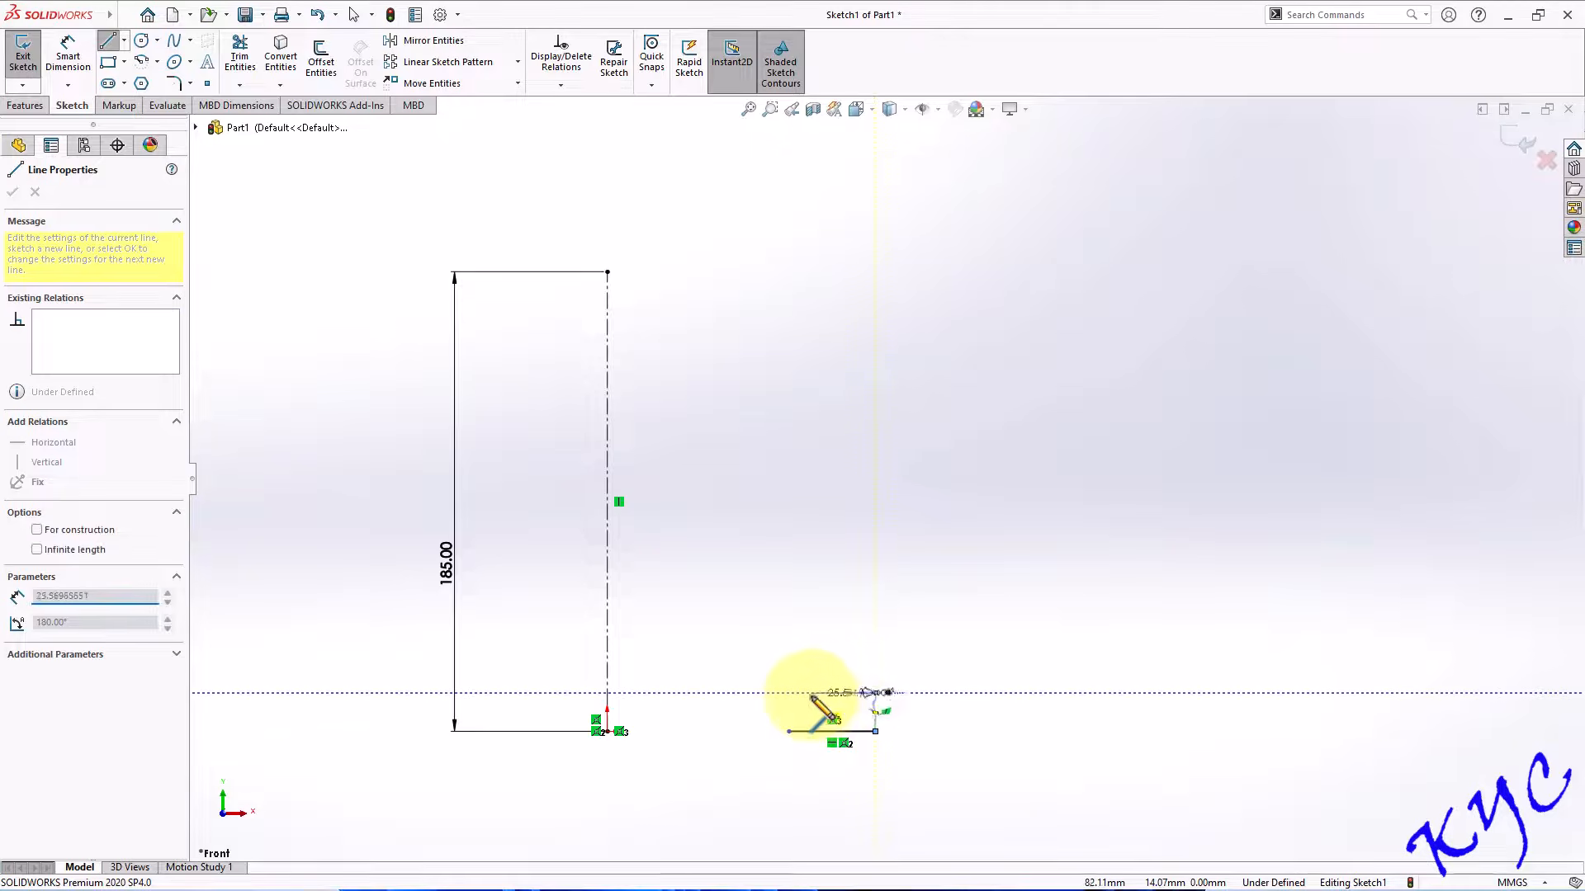
click(831, 693)
click(789, 713)
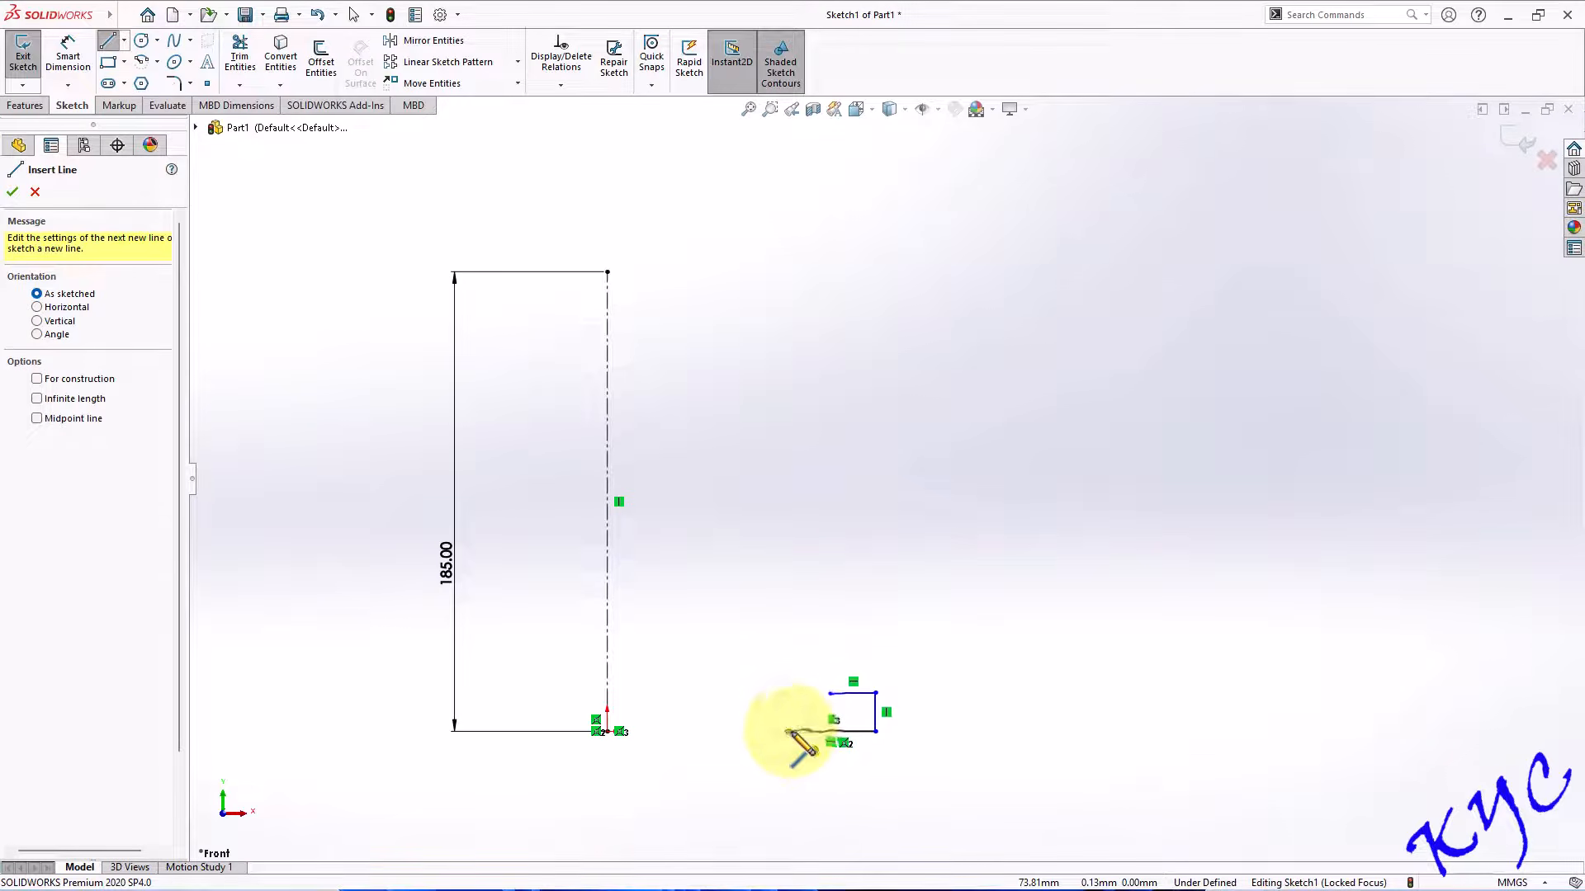
From the inner end of the base line, sketch a short line about 5 mm up and a short horizontal line inward.
click(790, 731)
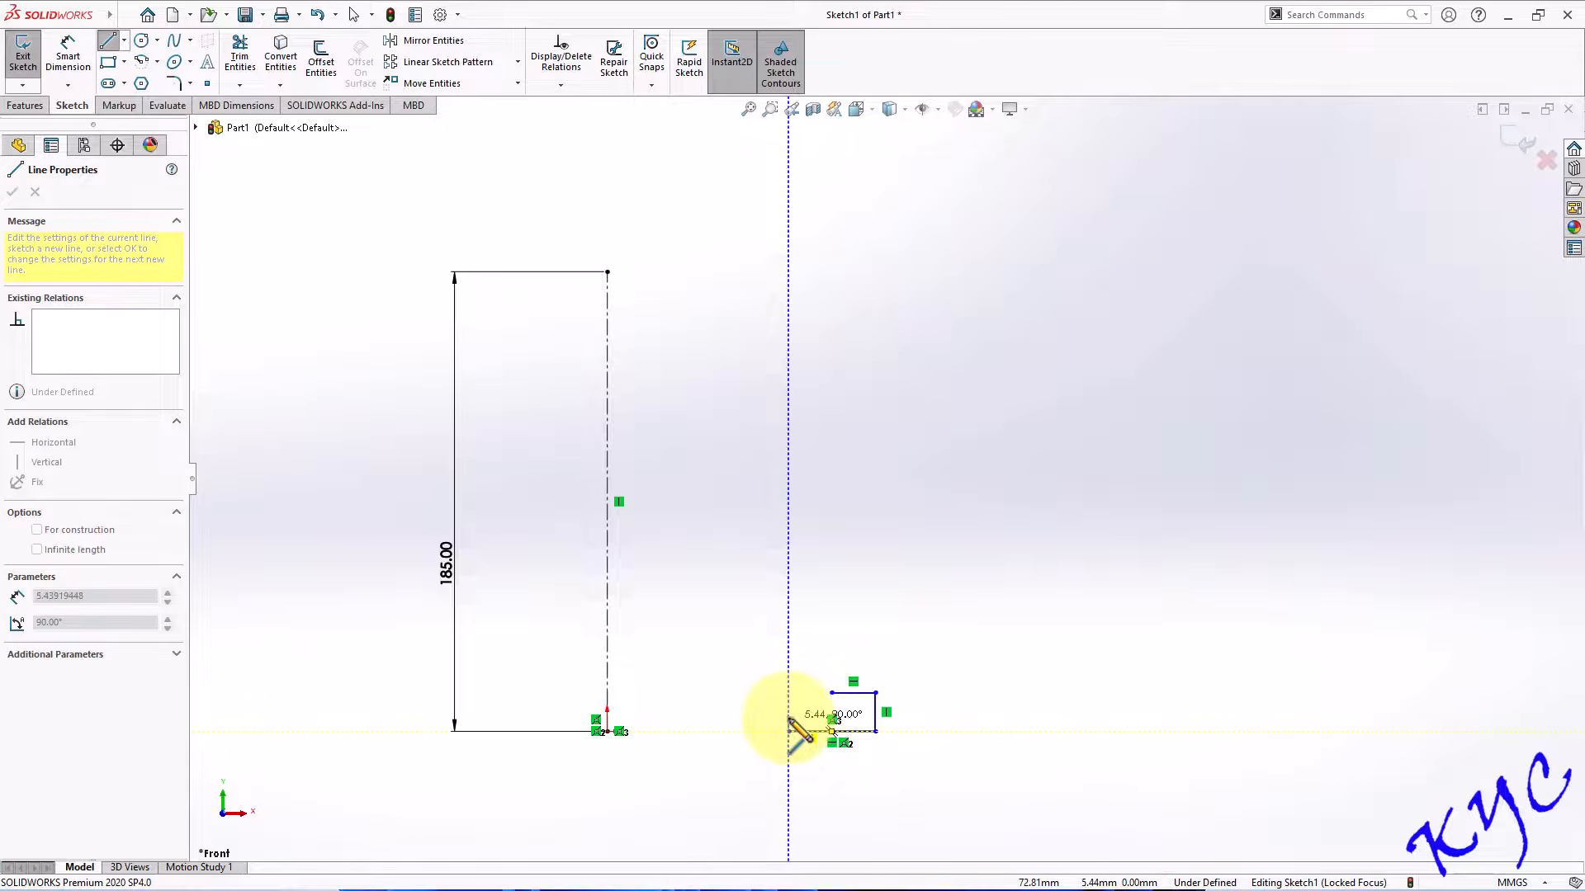
click(790, 718)
double_click(762, 717)
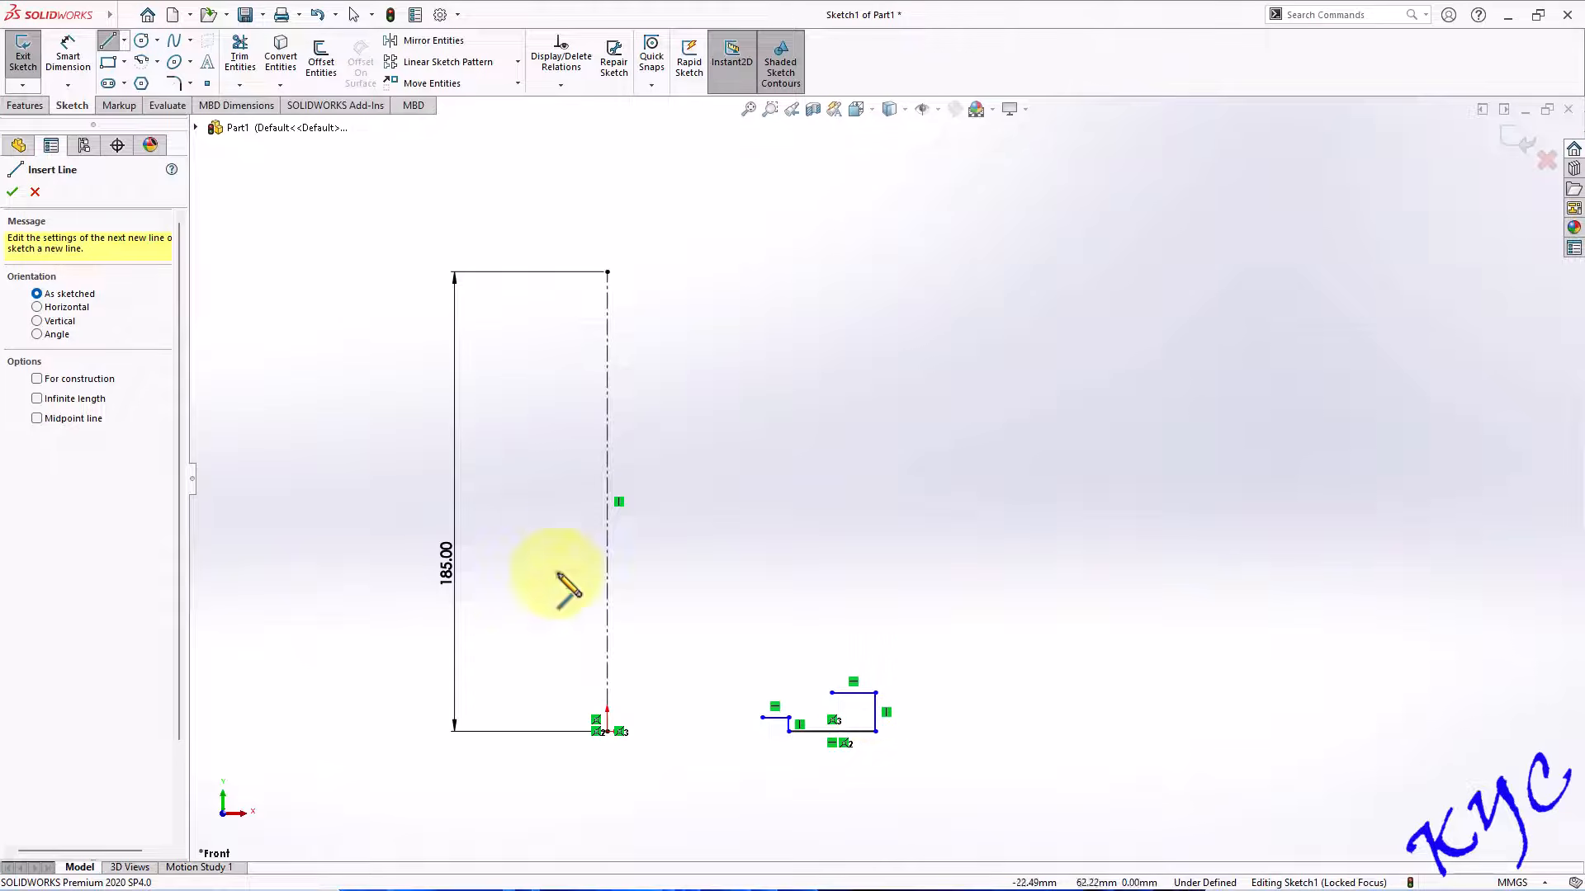
Dimension the inner end of the base line to 50 mm from the origin.
click(82, 62)
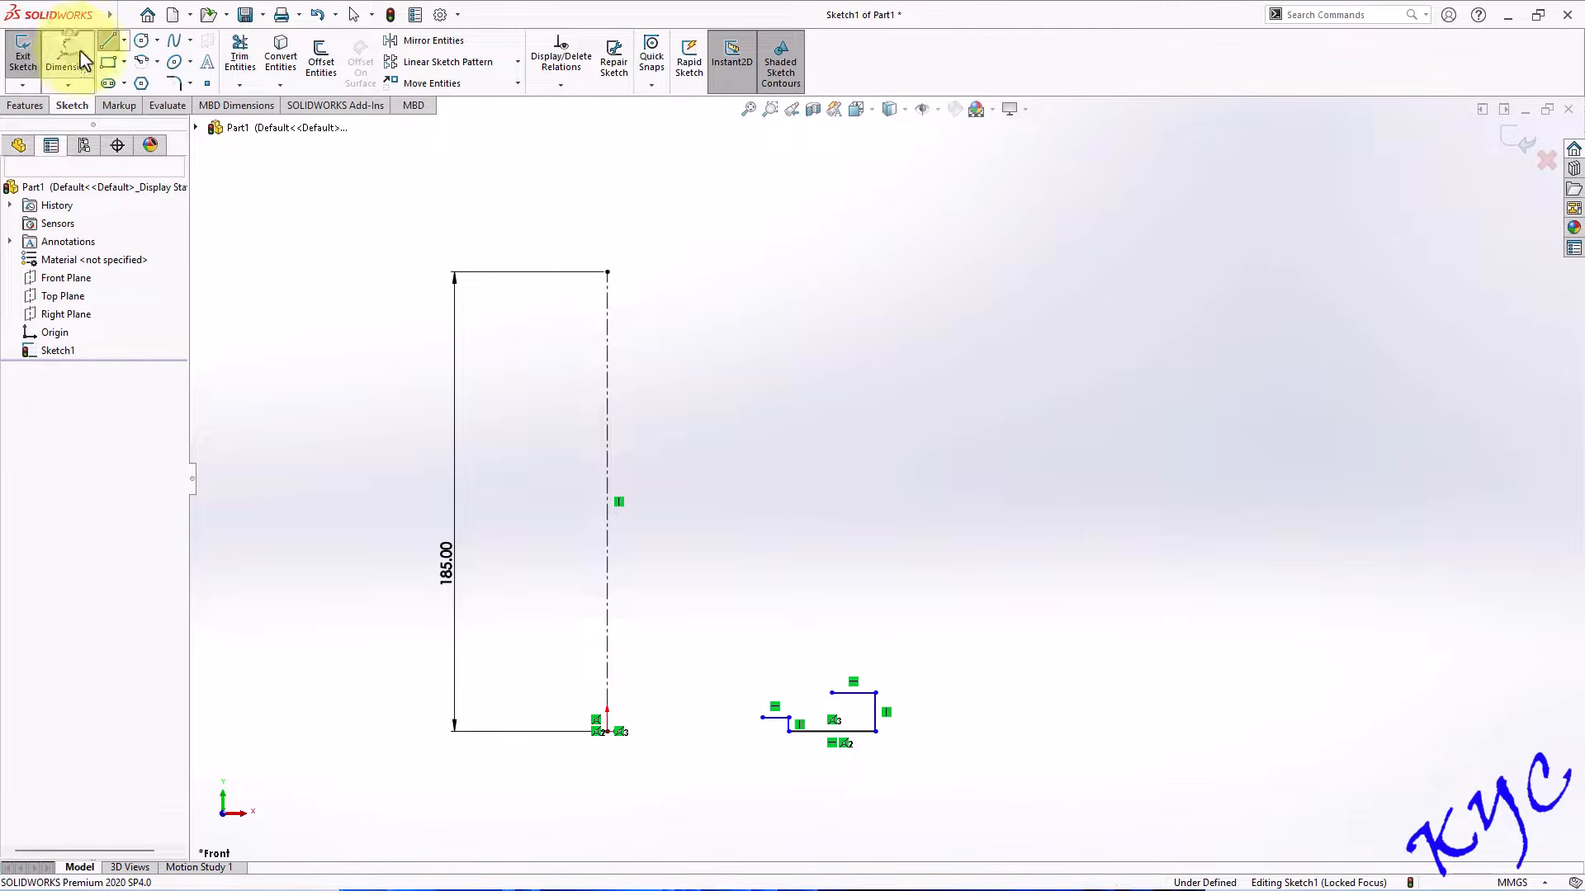
click(606, 731)
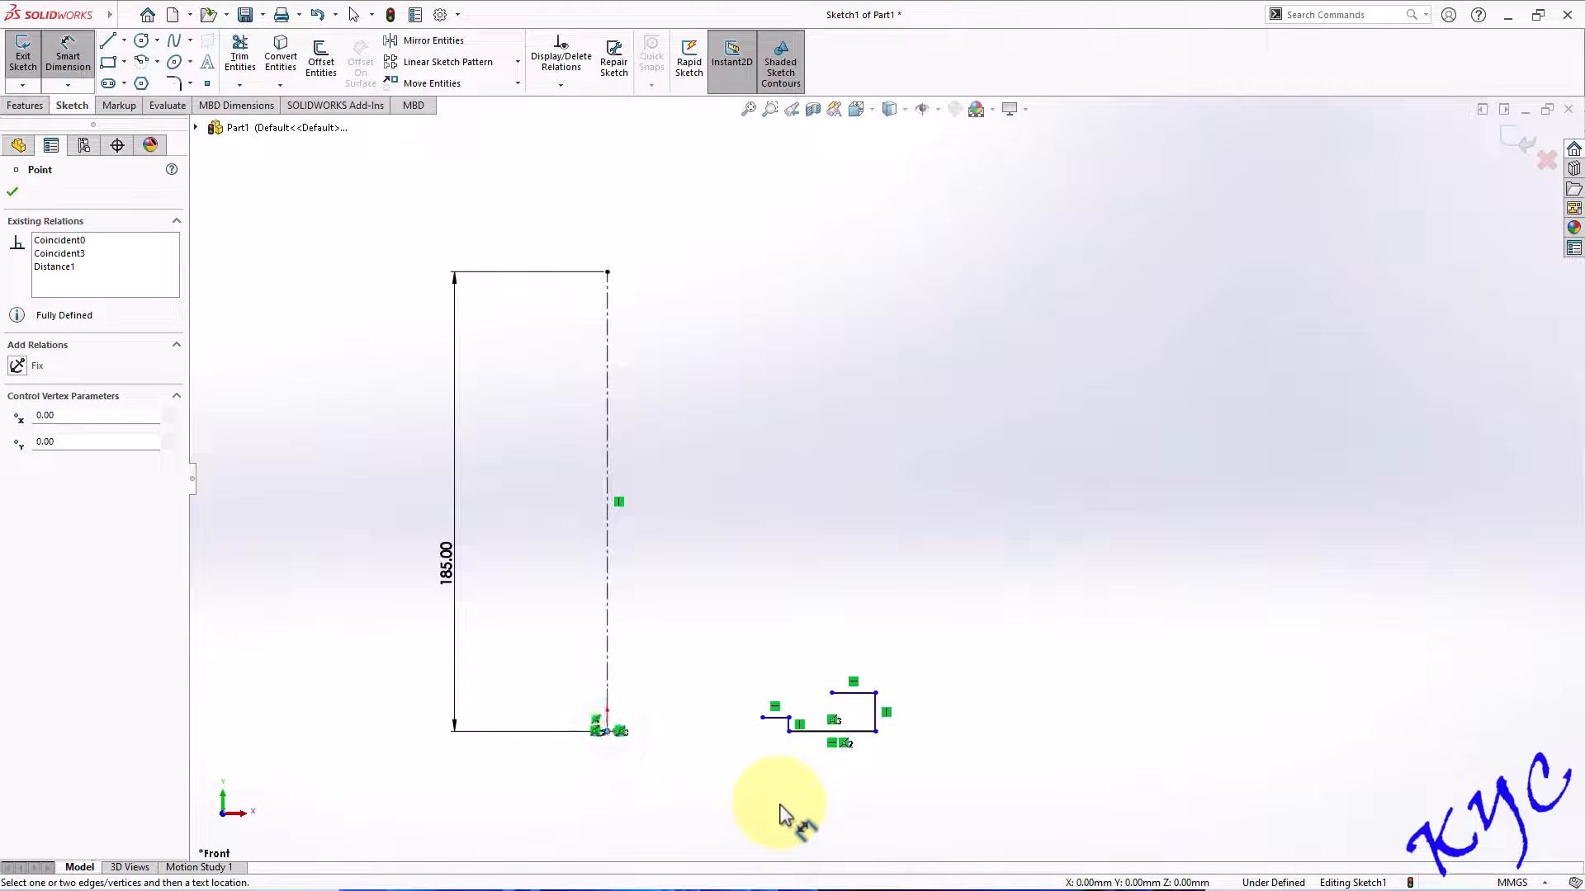
click(789, 733)
click(718, 784)
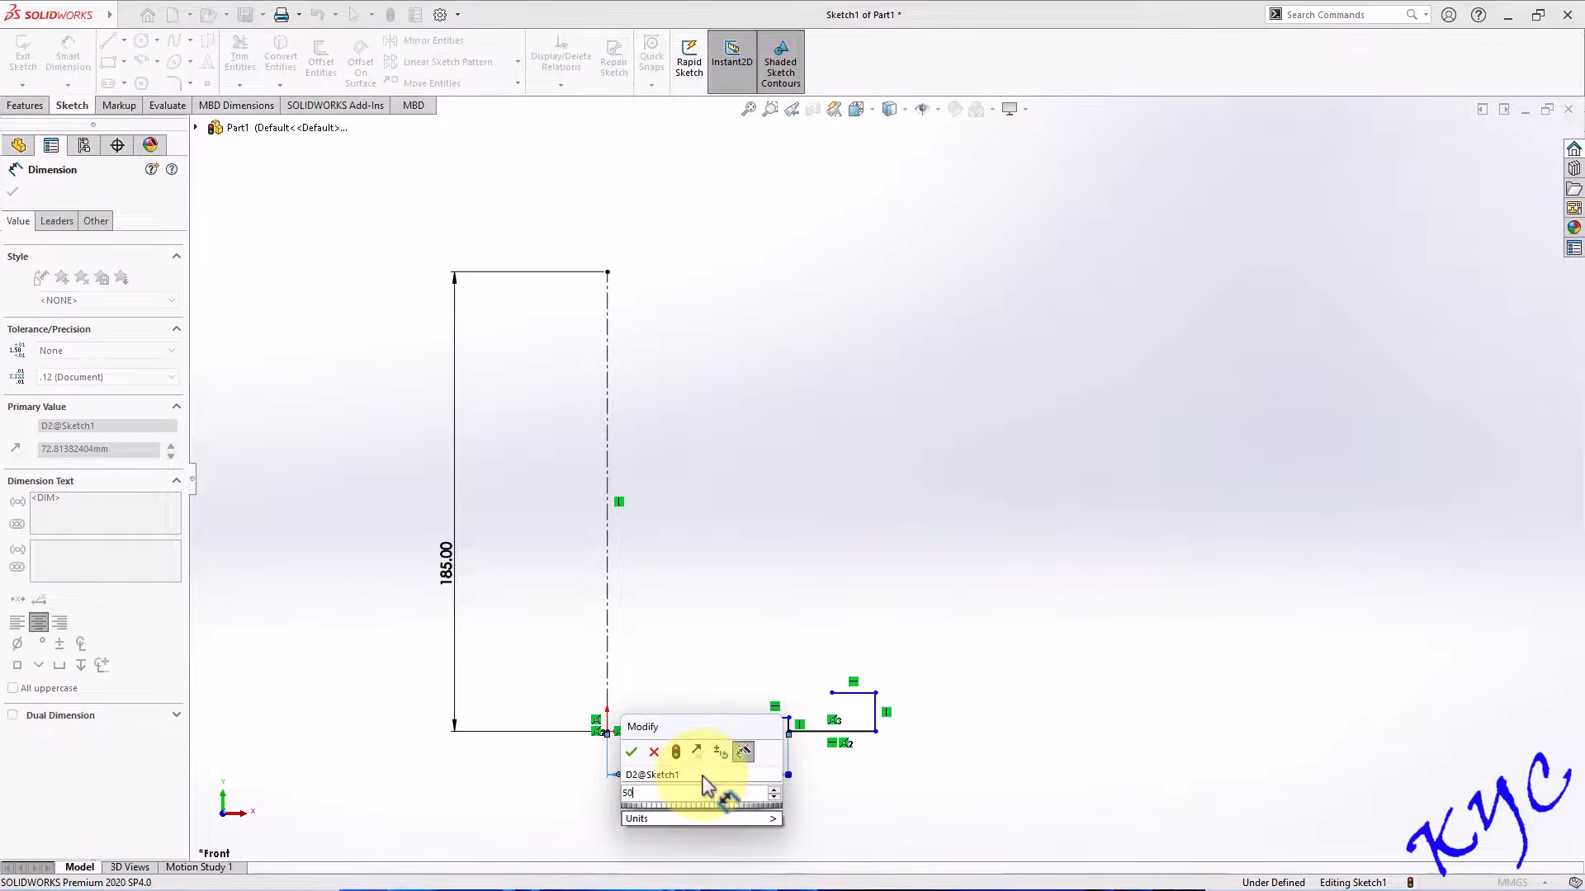
text(50)
key(Return)
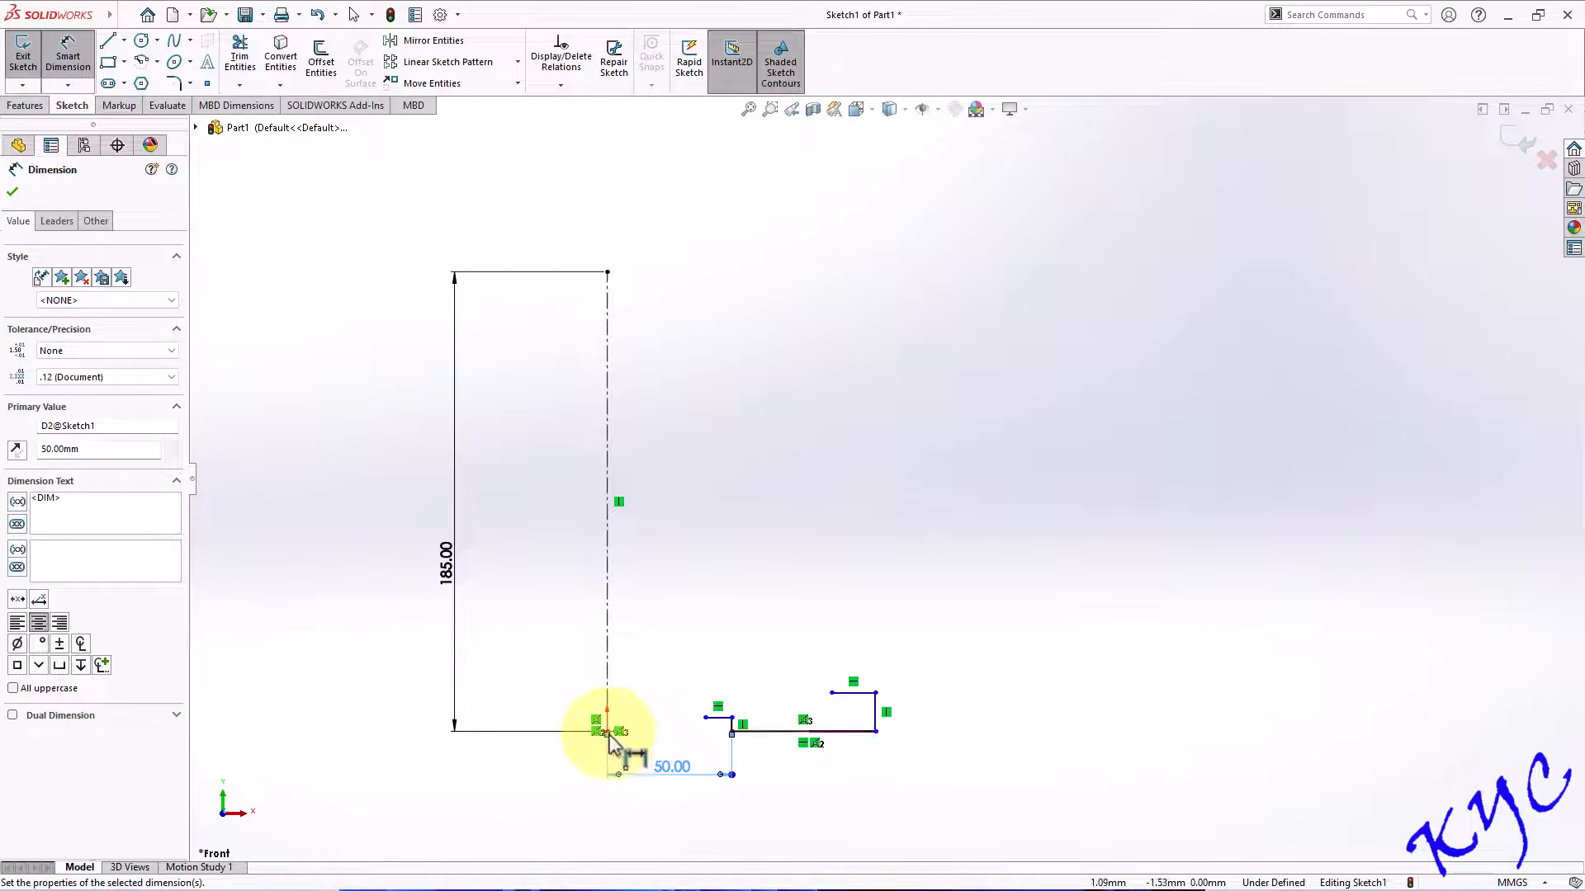
Dimension the outer end of the base line to 70 mm from the origin.
click(609, 734)
click(876, 732)
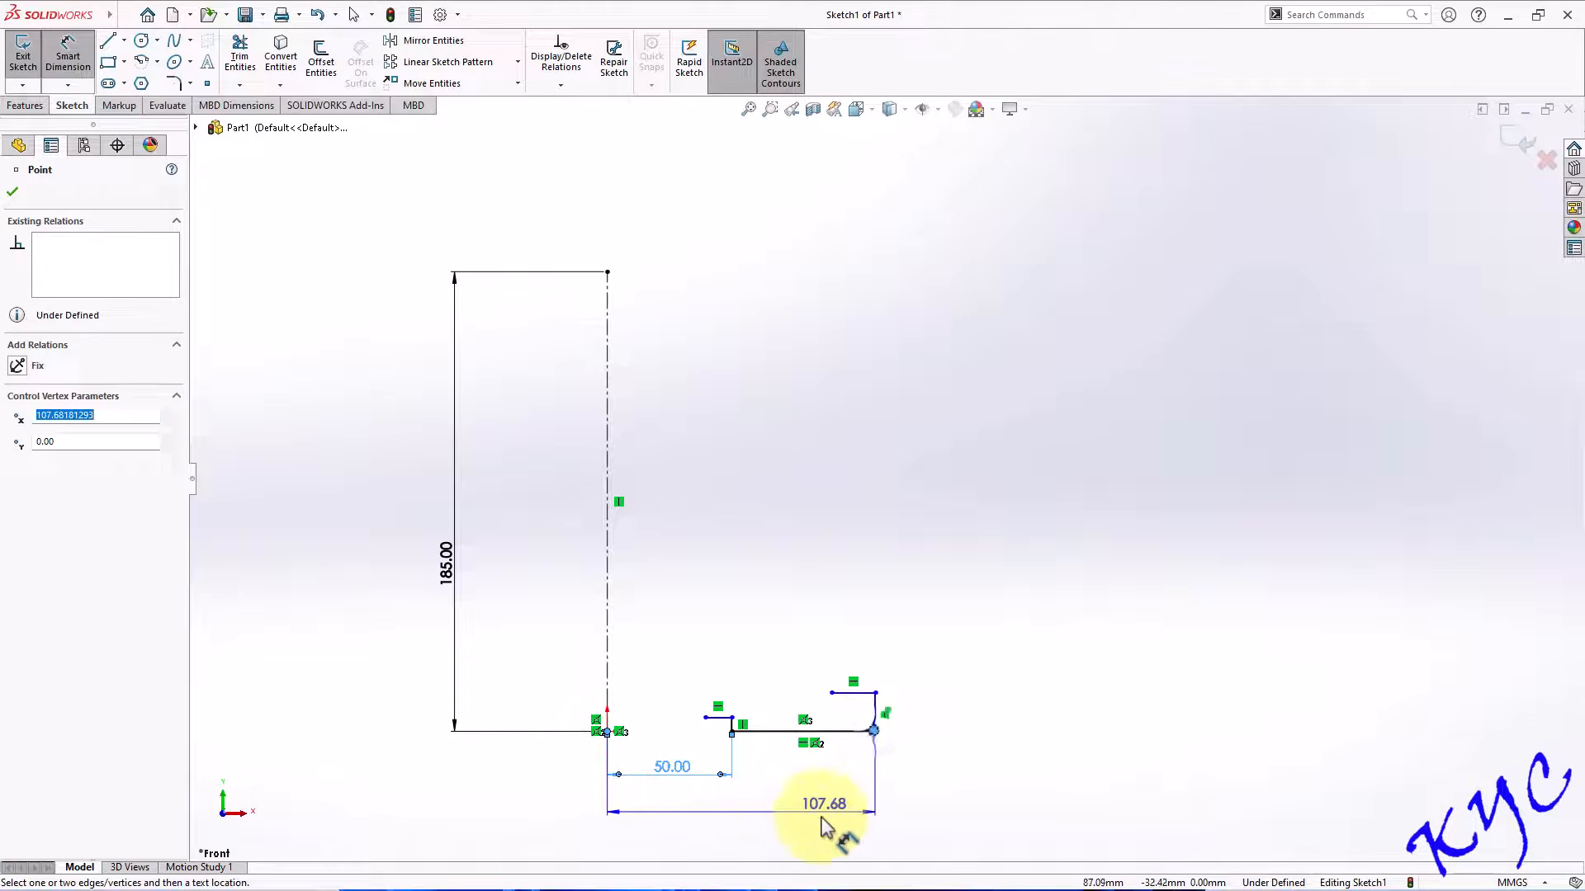
click(784, 829)
text(70)
key(Return)
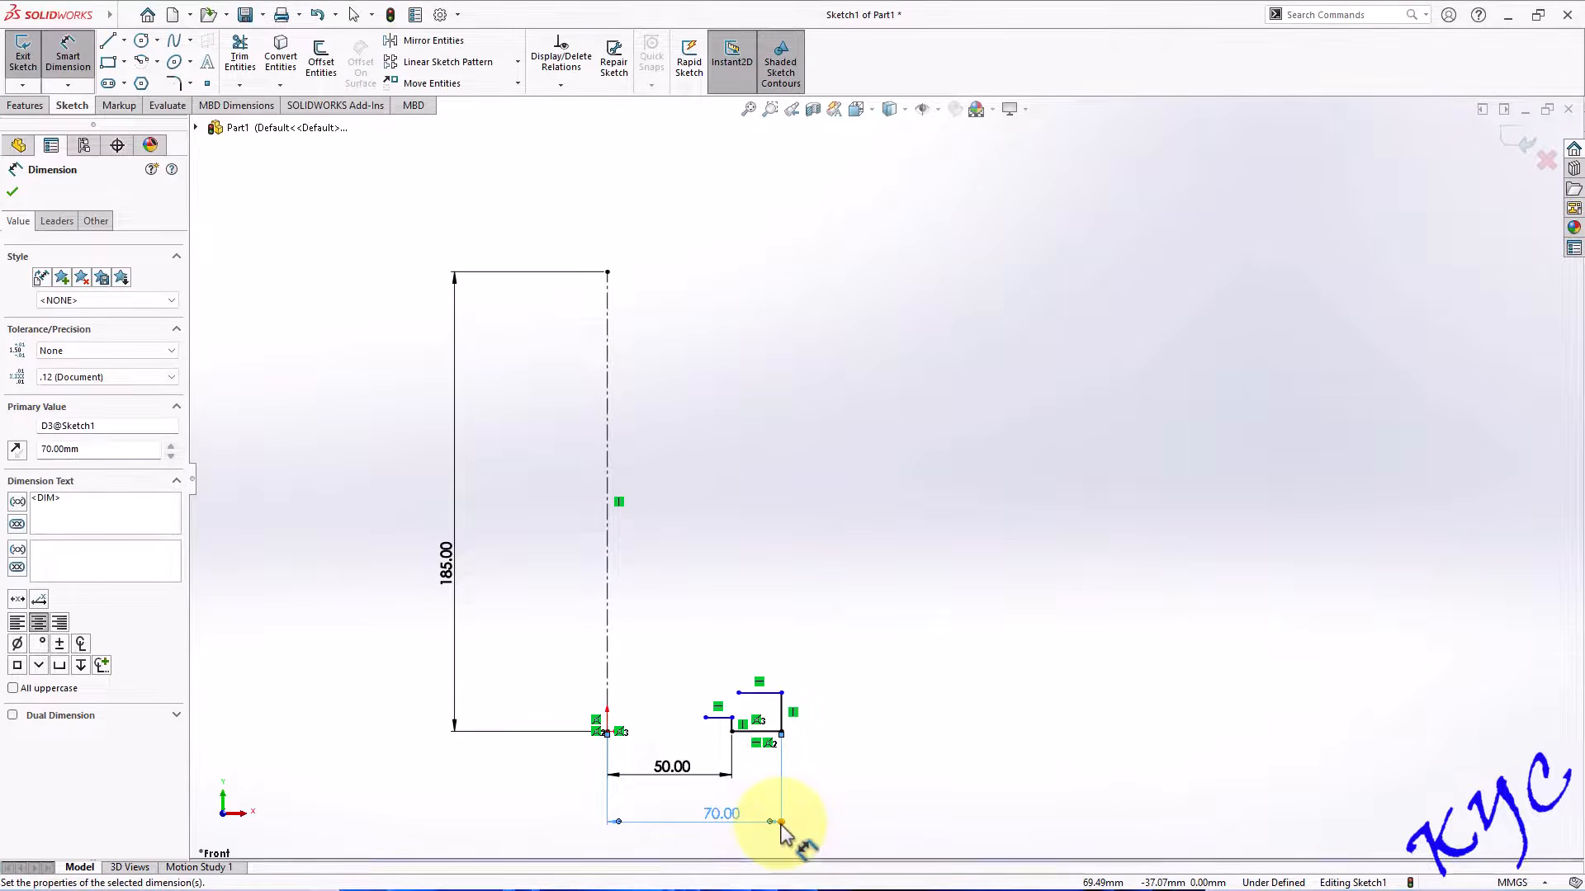
Set the height of the flange's outer vertical edge to 20 mm.
scroll(753, 805, down, 2)
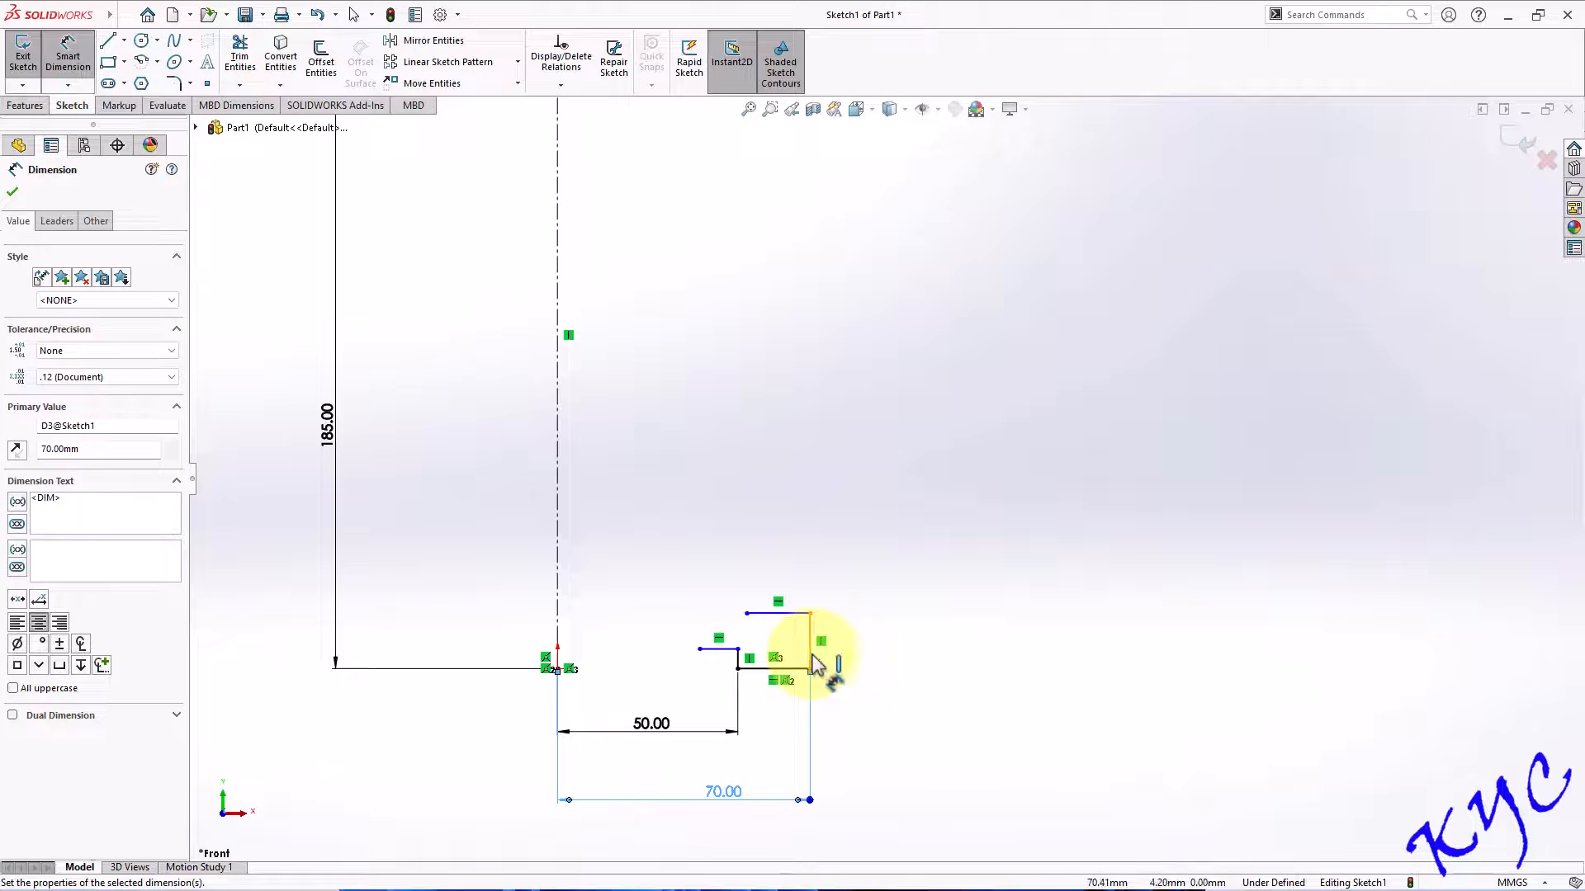
click(809, 652)
click(943, 644)
text(20)
key(Return)
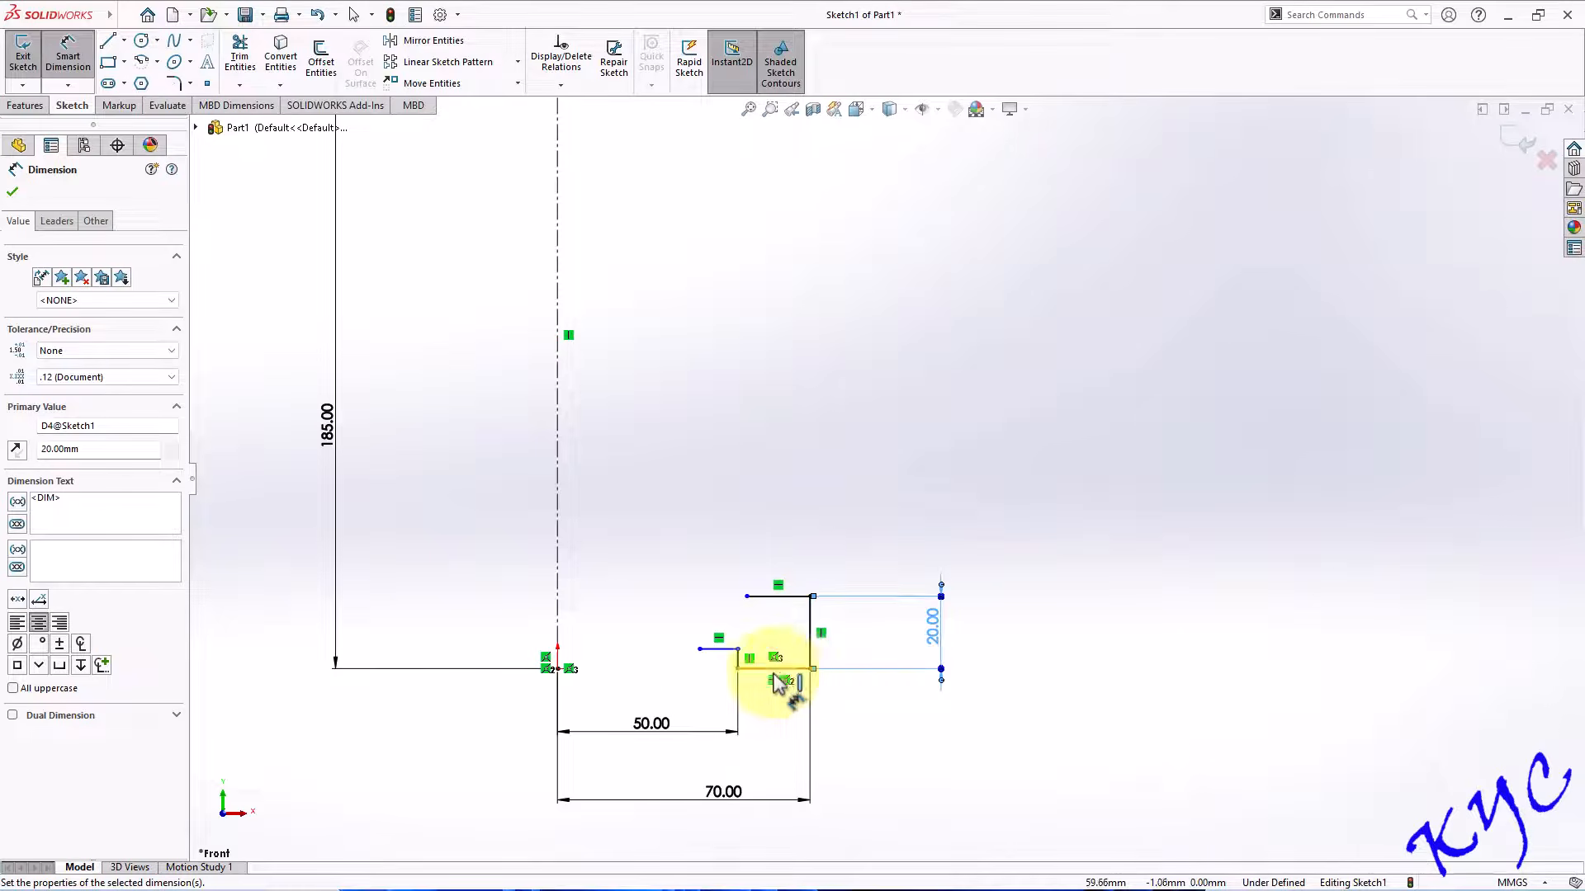
Sketch a vertical bore line downward from the level of the centerline's upper end, about 27 mm away from the centerline.
scroll(723, 483, up, 2)
scroll(961, 355, down, 1)
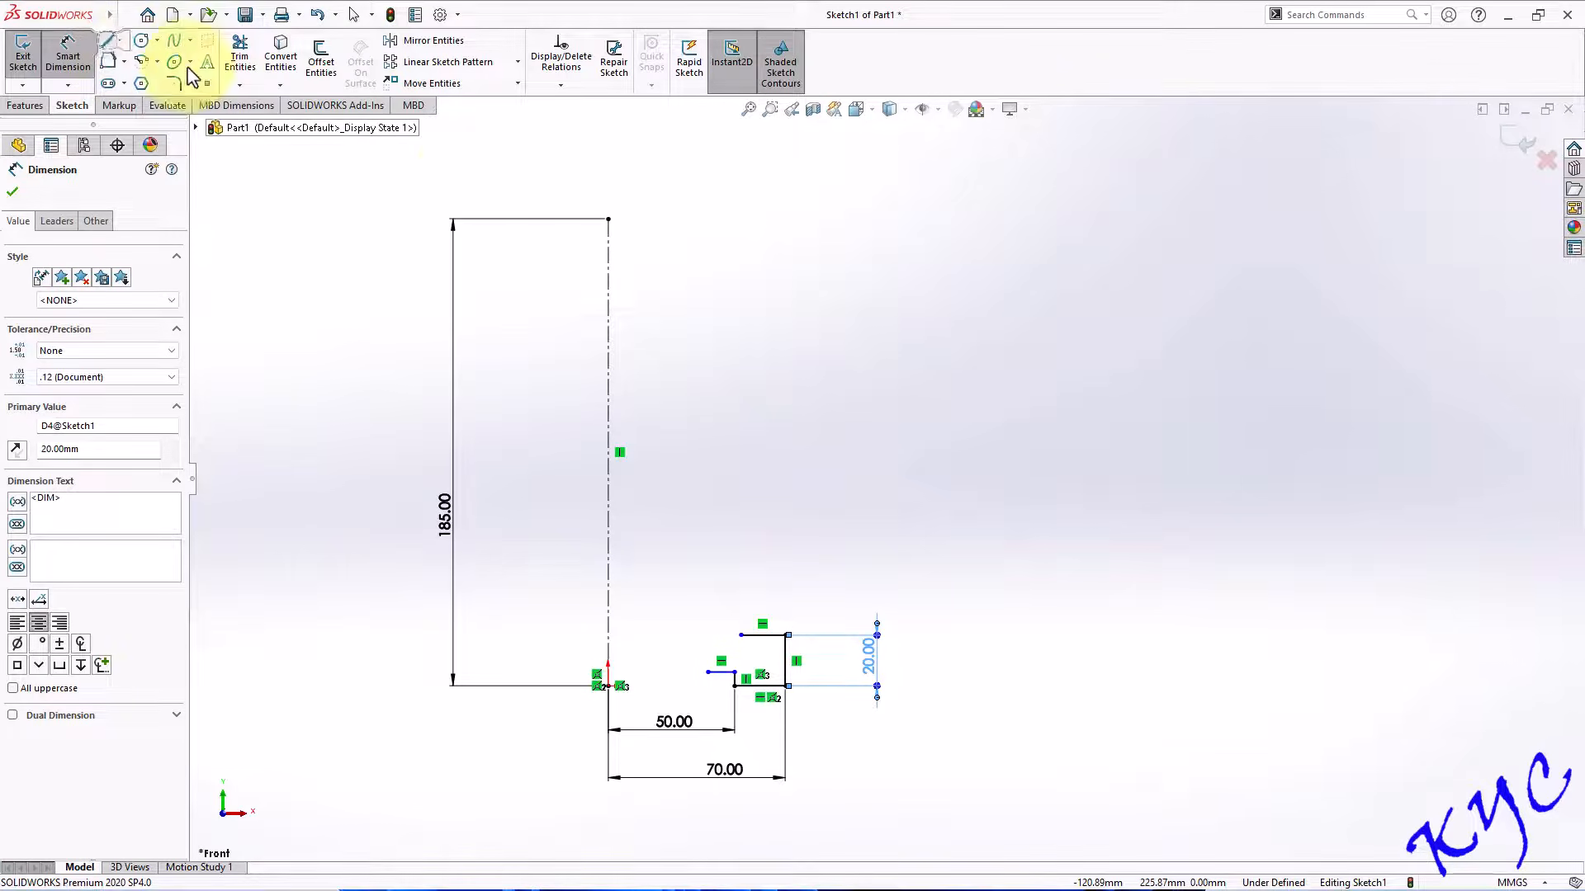
click(107, 40)
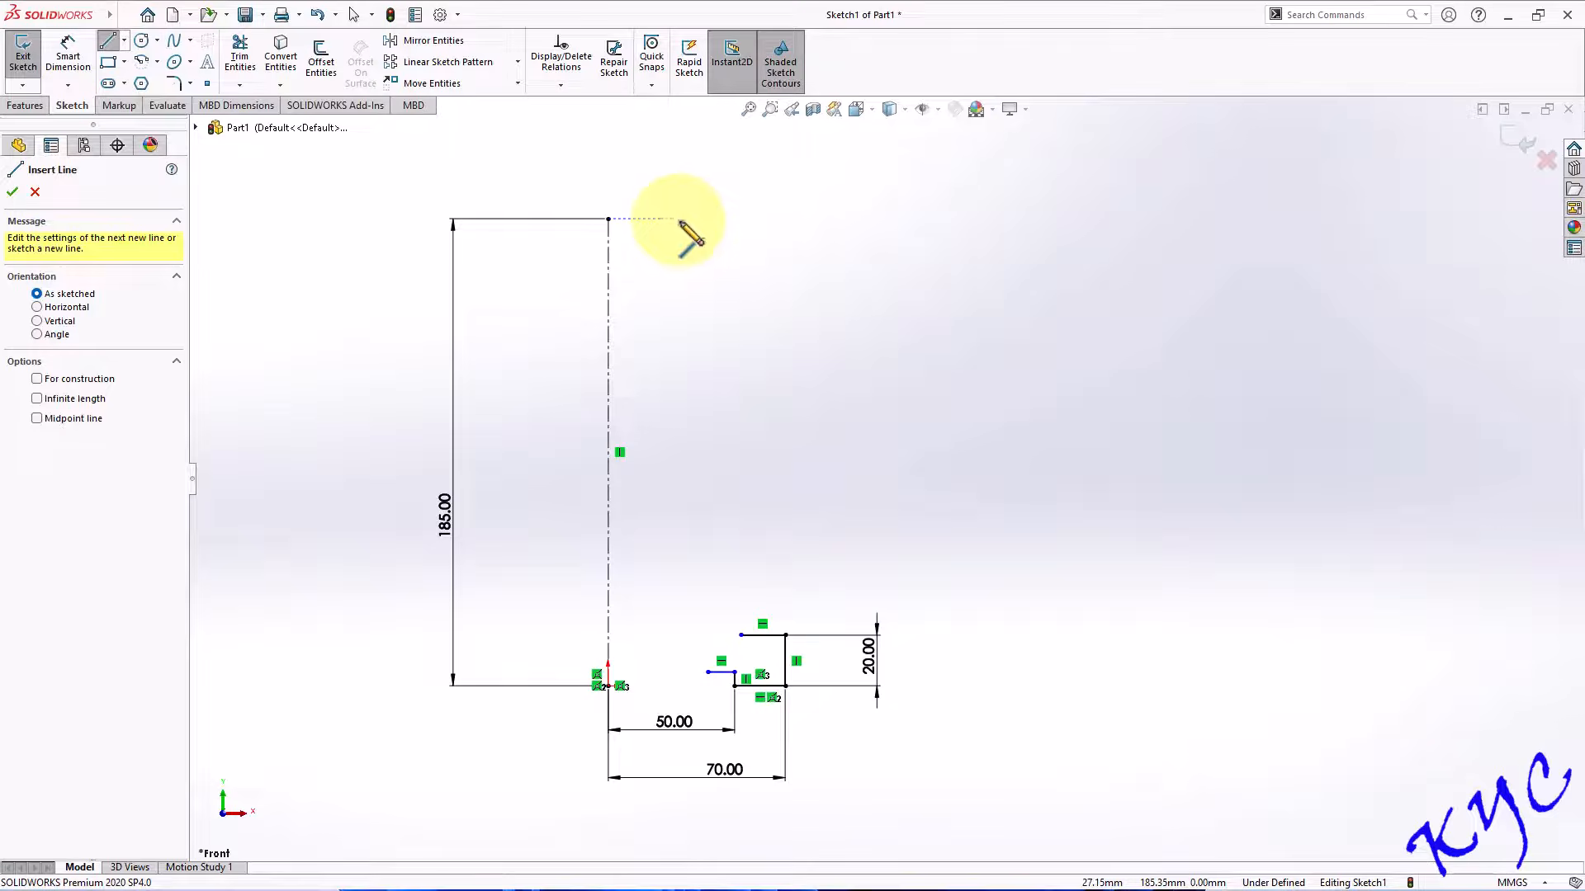
click(677, 219)
click(677, 381)
key(Escape)
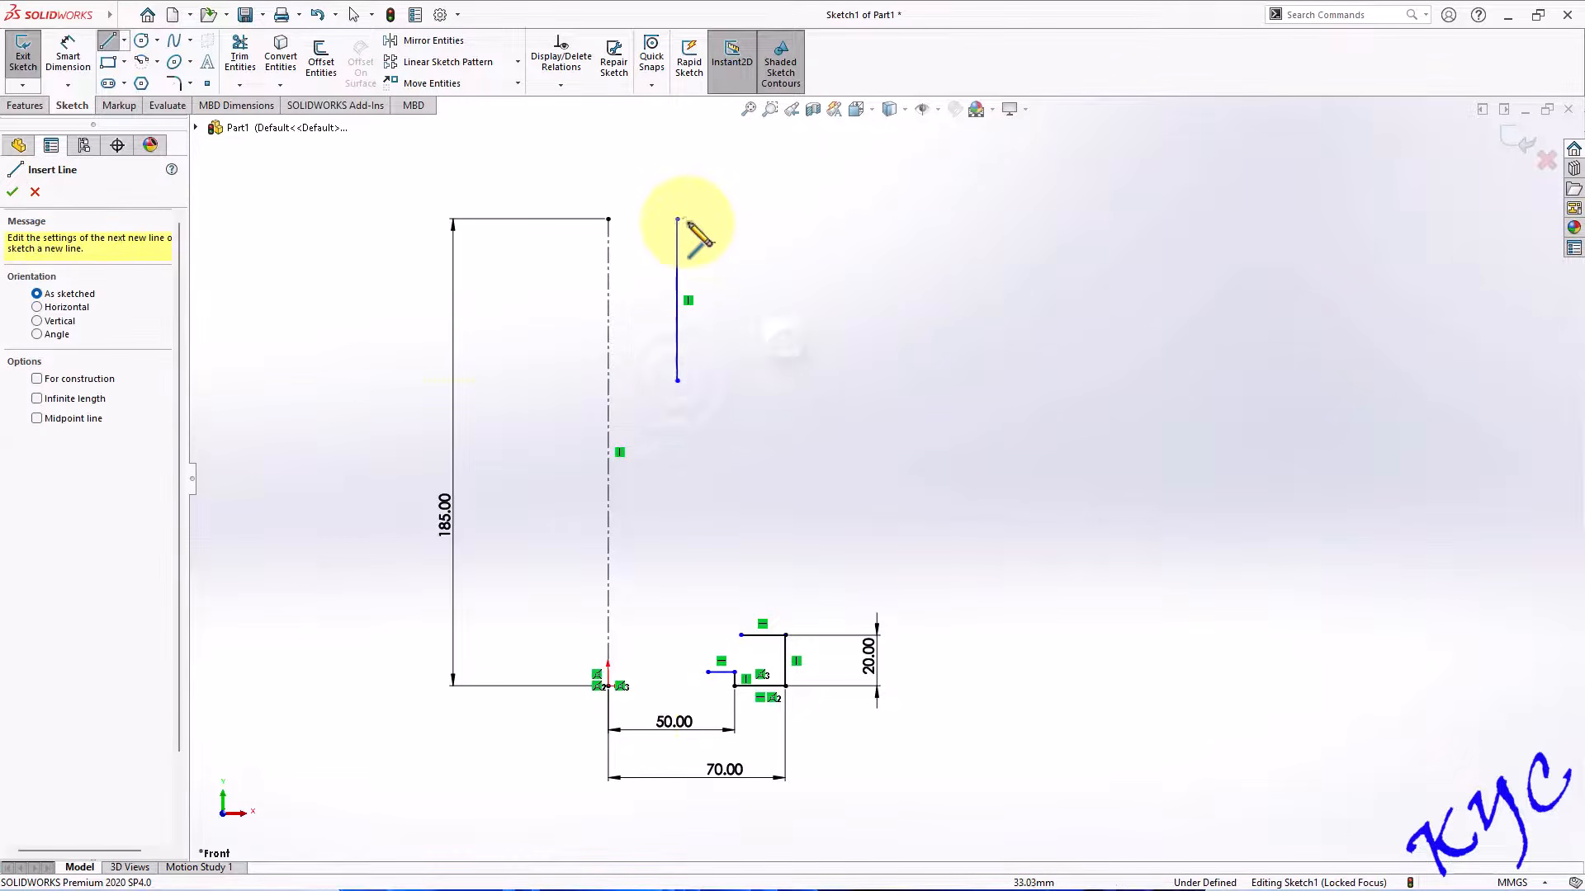
From the bore line's upper end, sketch a short horizontal line outward and a vertical line about 32 mm down.
click(676, 219)
click(708, 218)
click(707, 300)
key(Escape)
Dimension the bore line's upper end to 25 mm from the centerline.
click(67, 53)
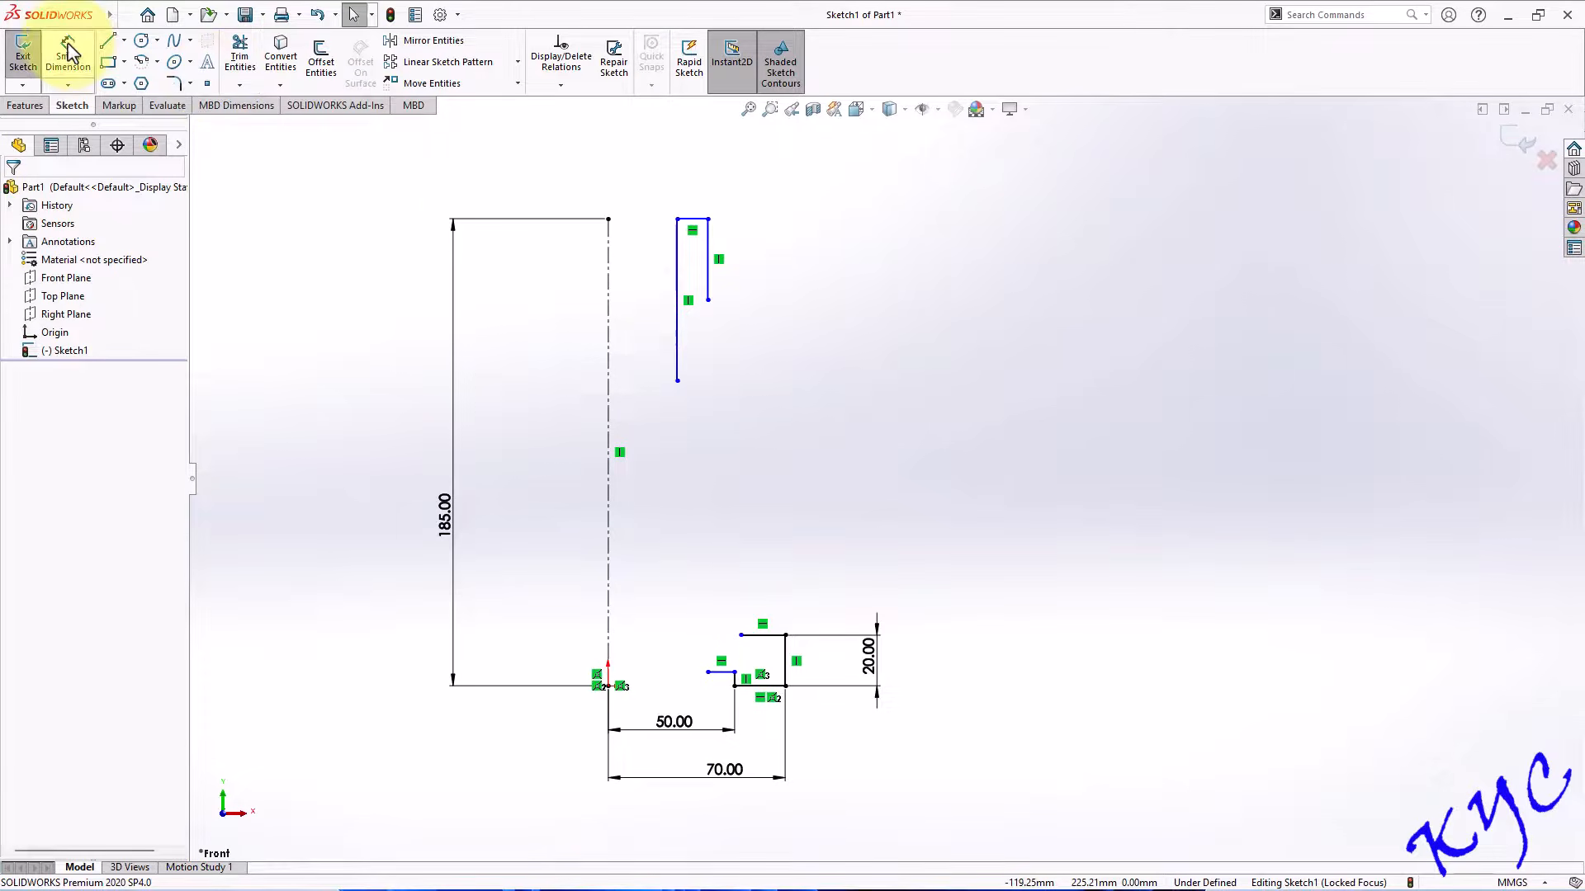
click(608, 219)
click(677, 219)
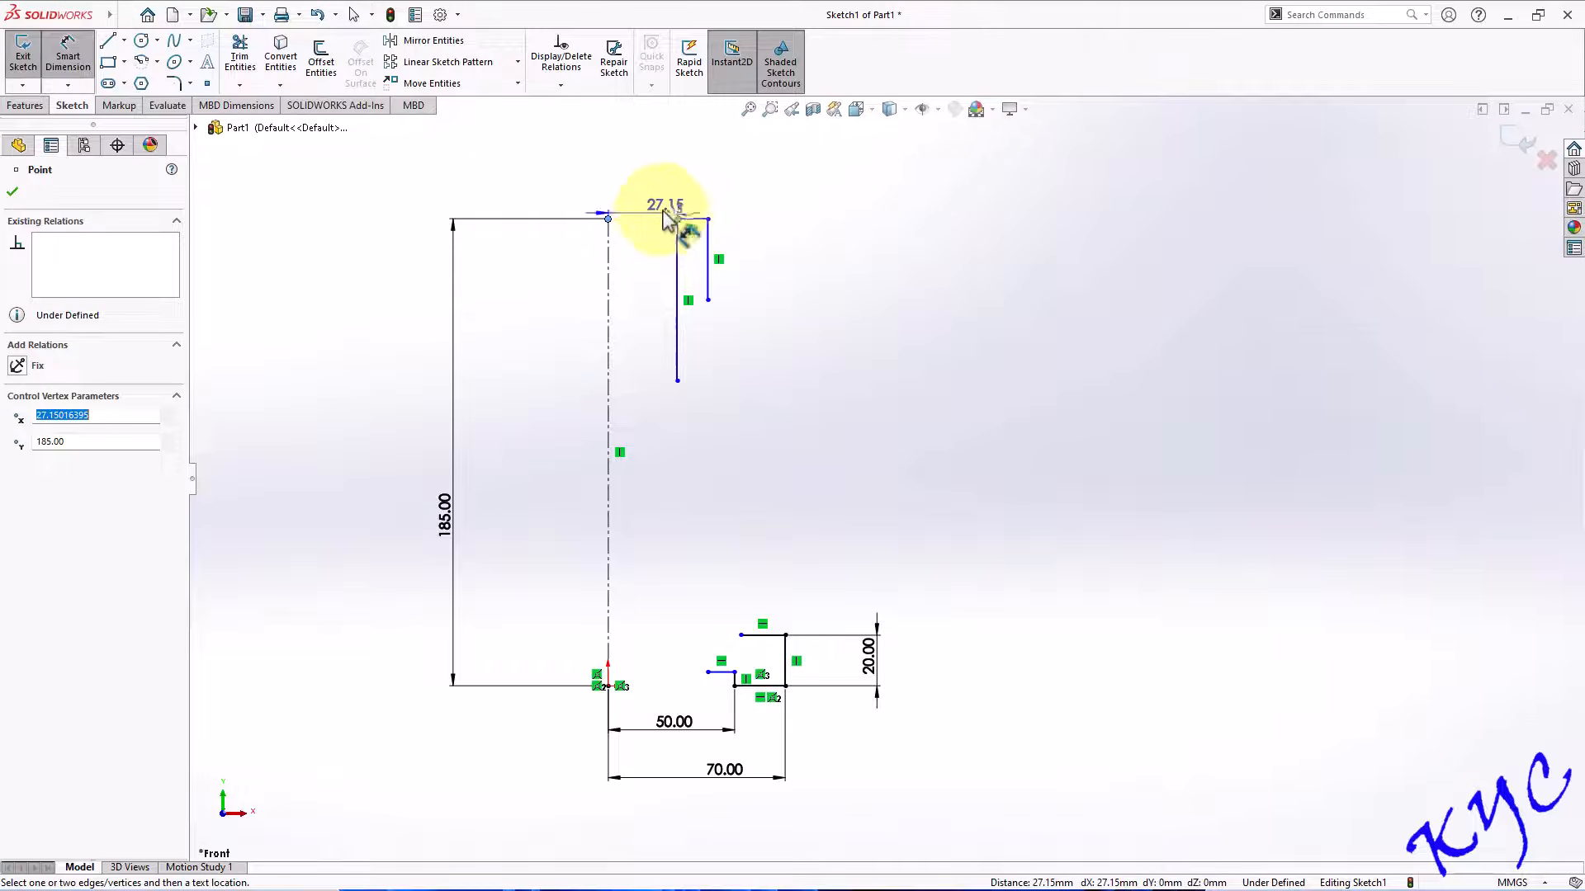
click(648, 190)
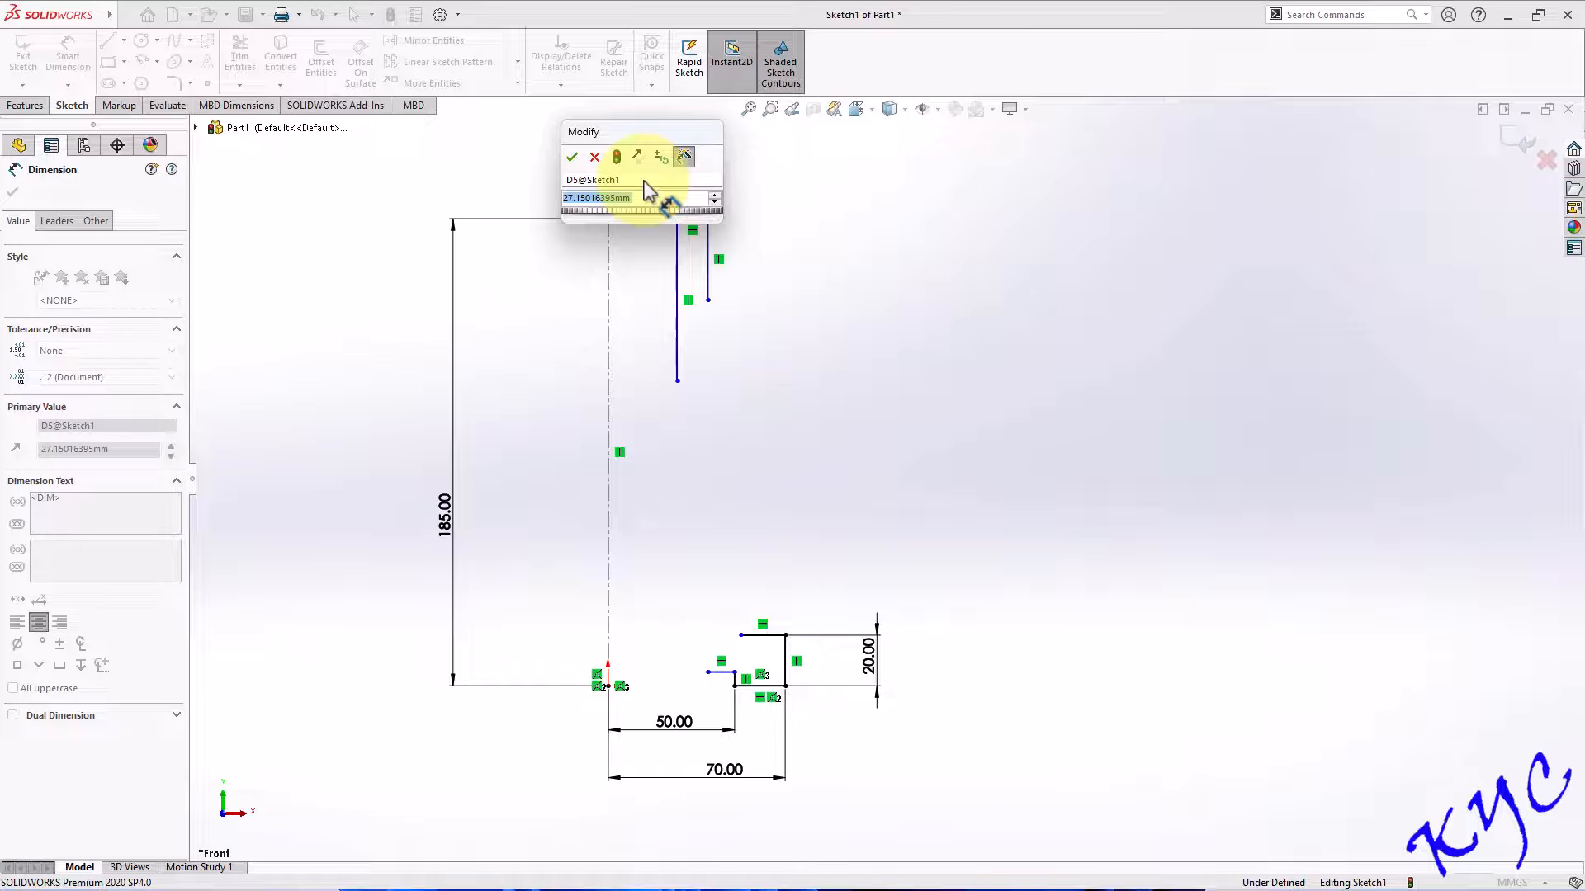
text(25)
key(Return)
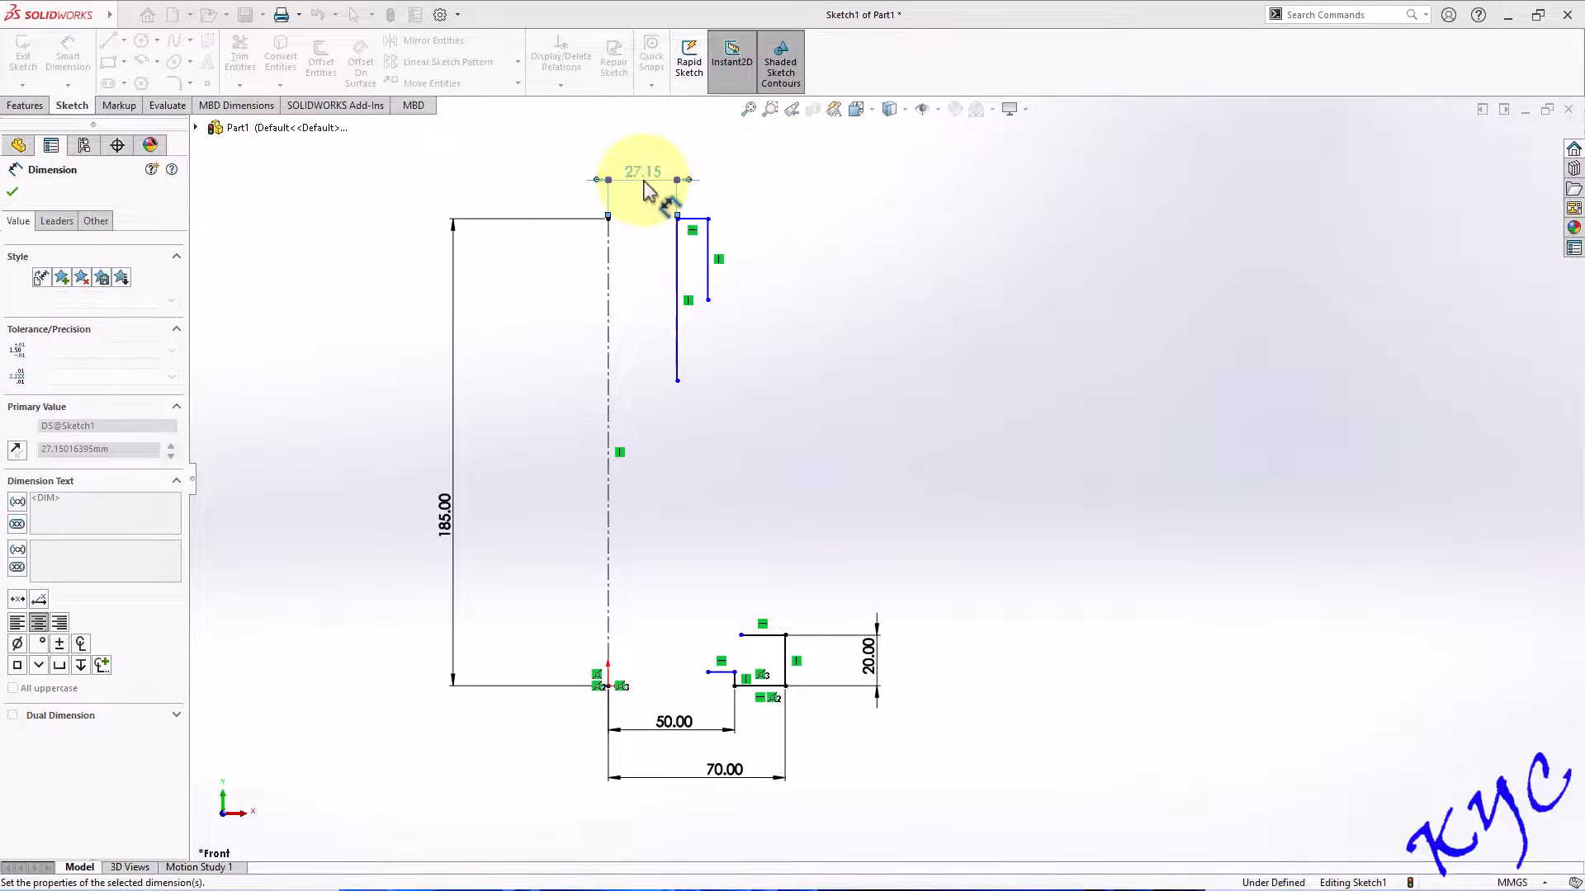
click(821, 330)
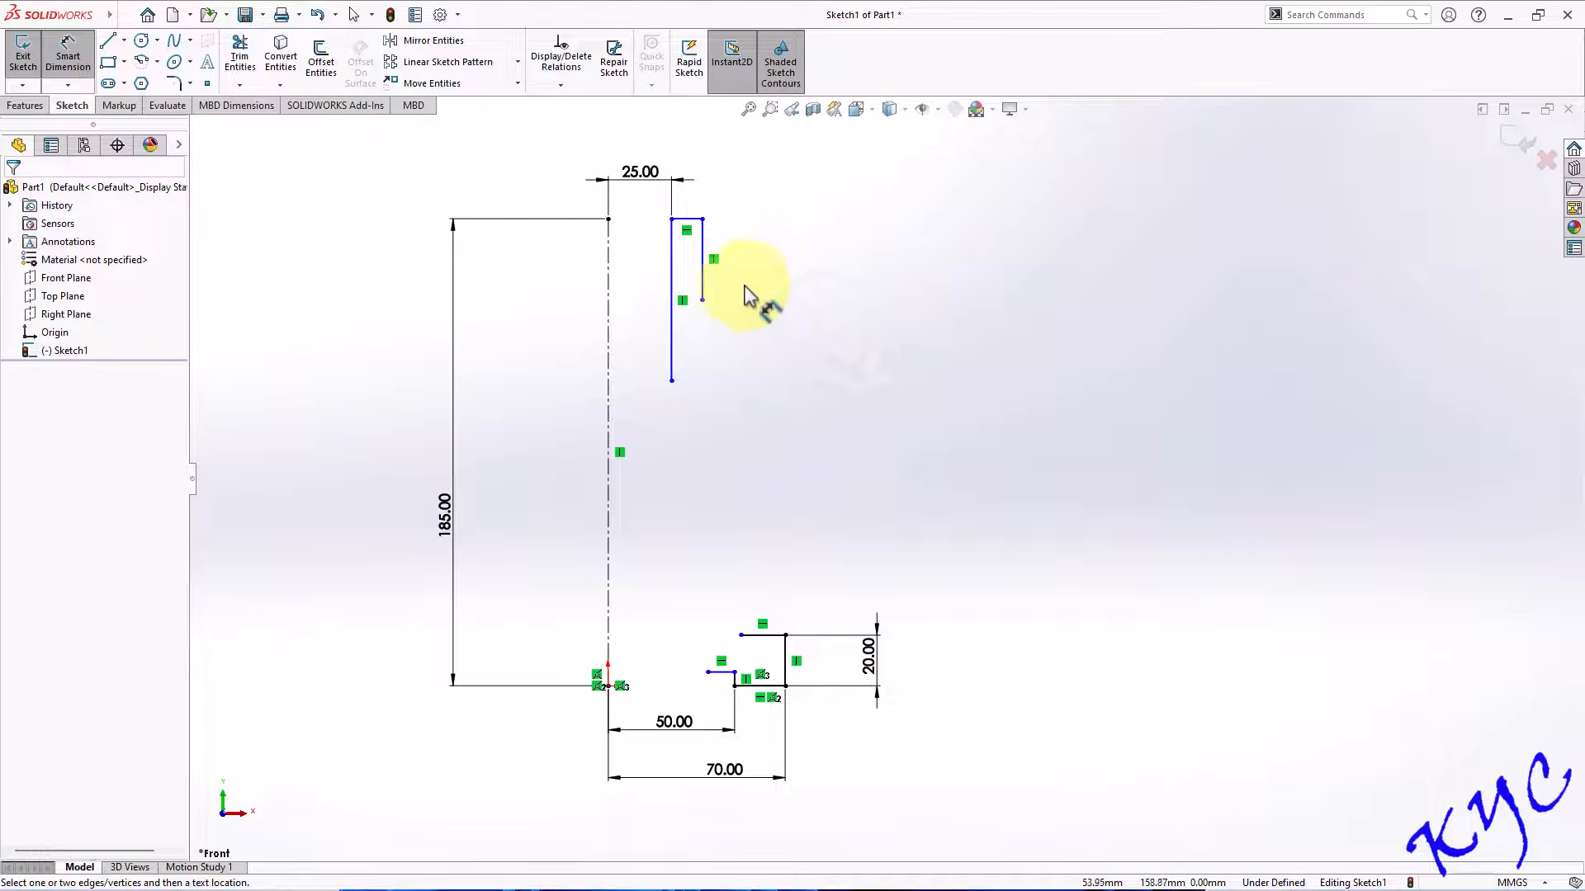
Dimension the upper section's outer vertical line to 35 mm from the centerline.
click(702, 235)
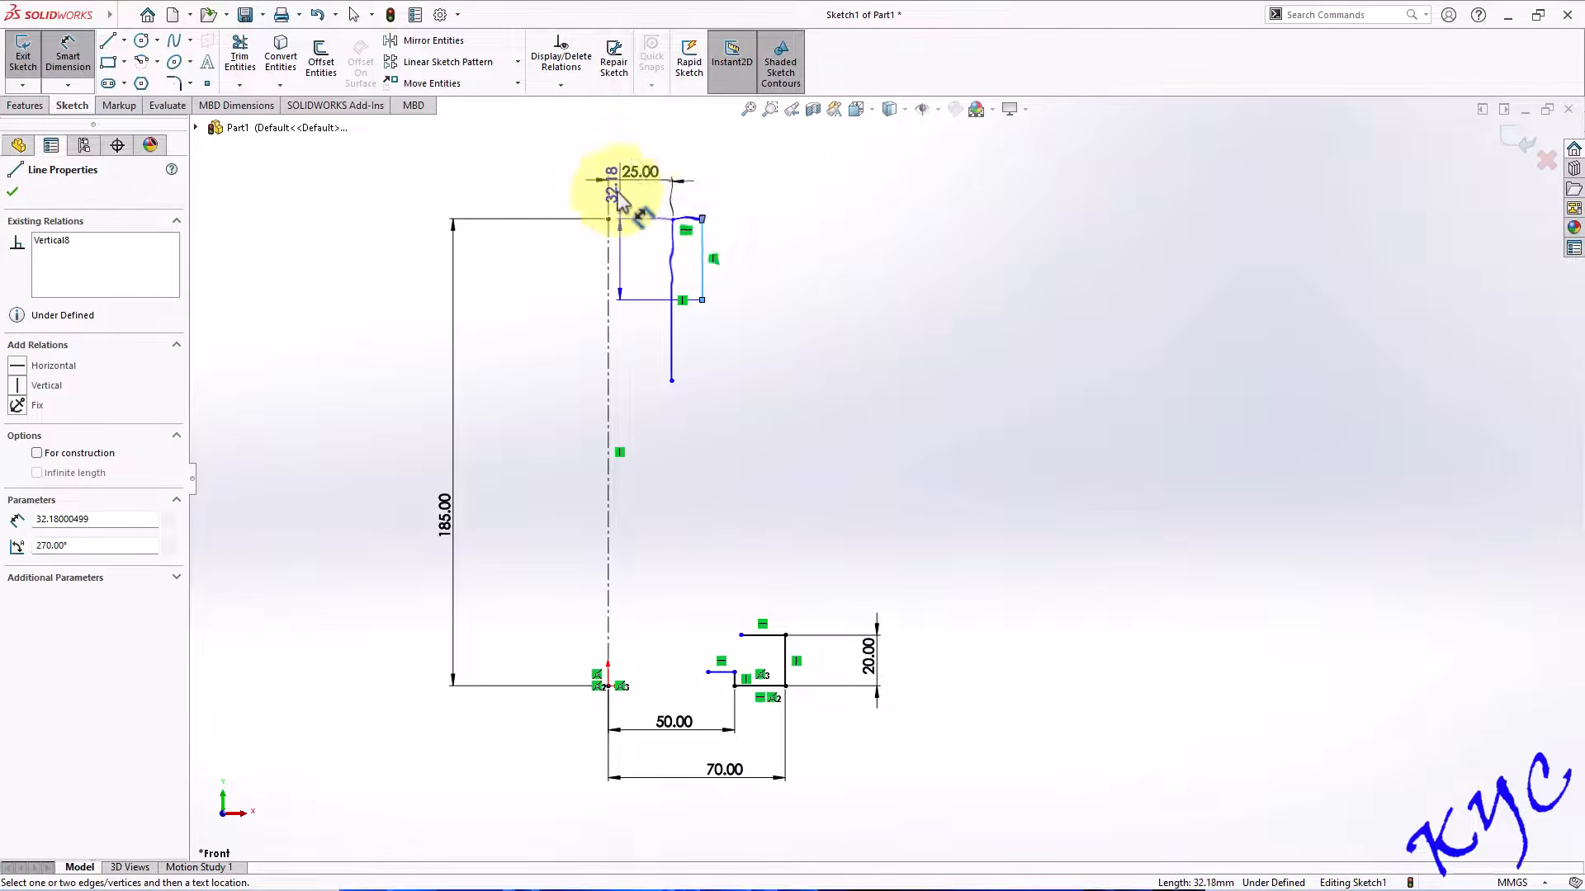
click(609, 236)
click(660, 157)
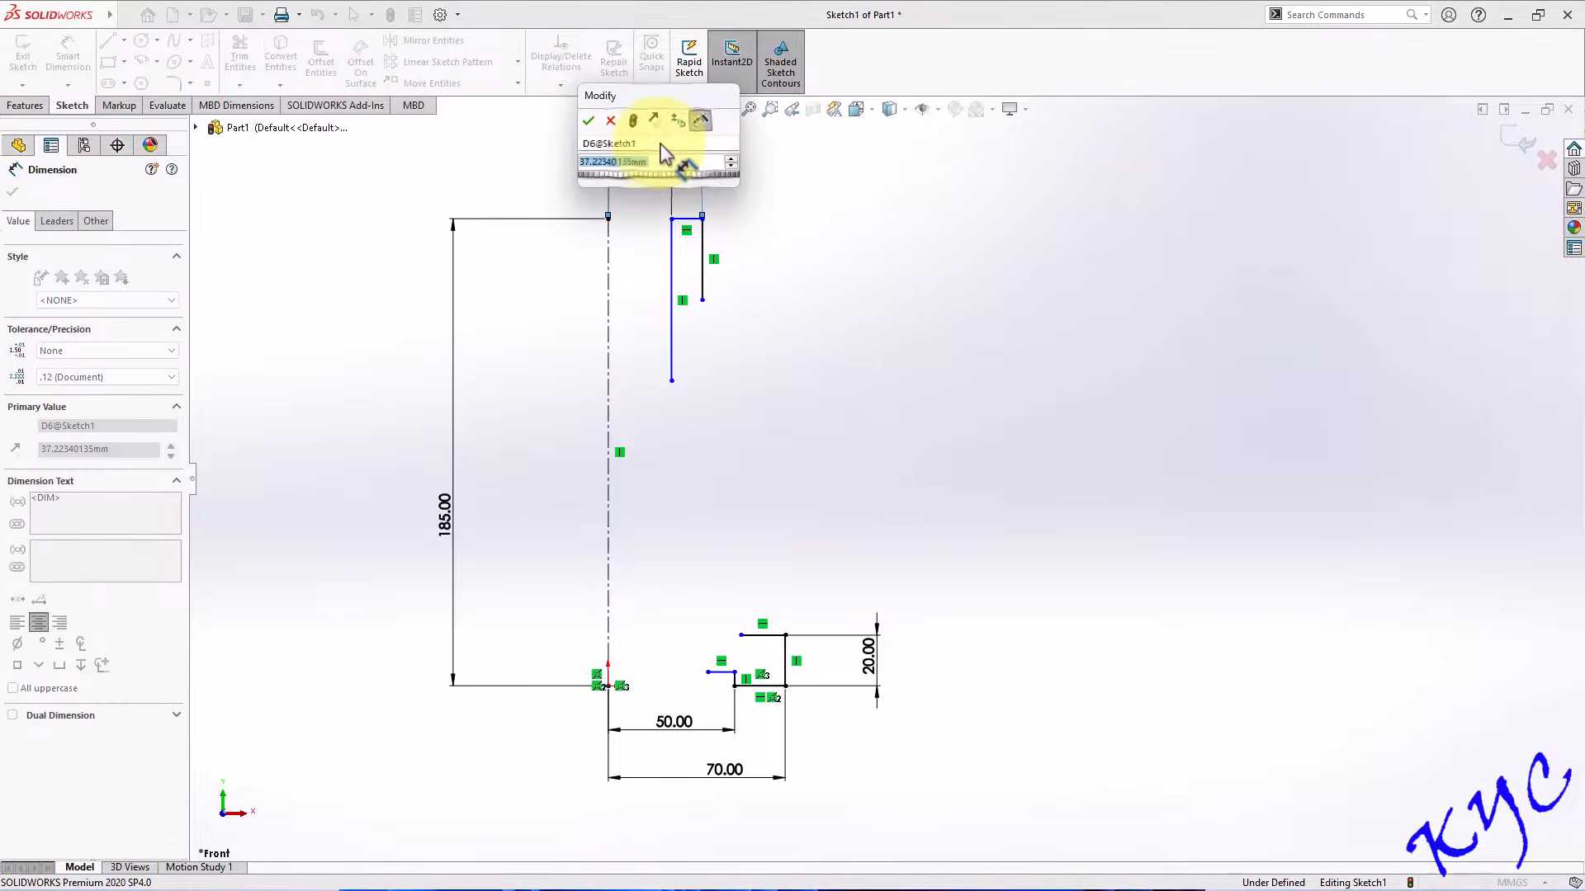
text(35)
key(Return)
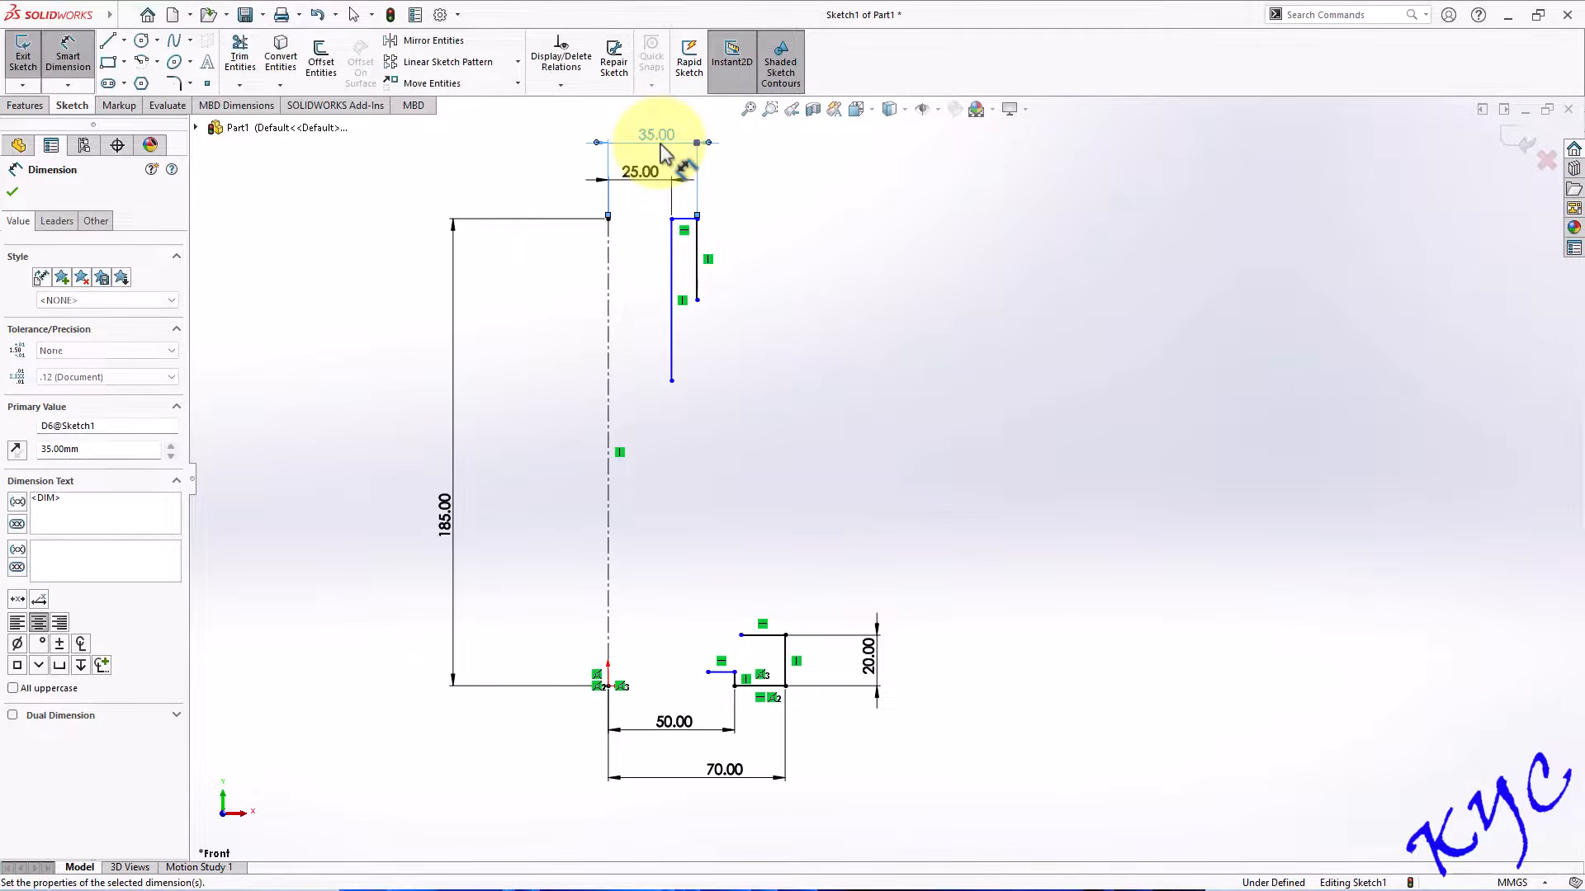
Set the length of the upper section's outer vertical line to 40 mm.
click(703, 272)
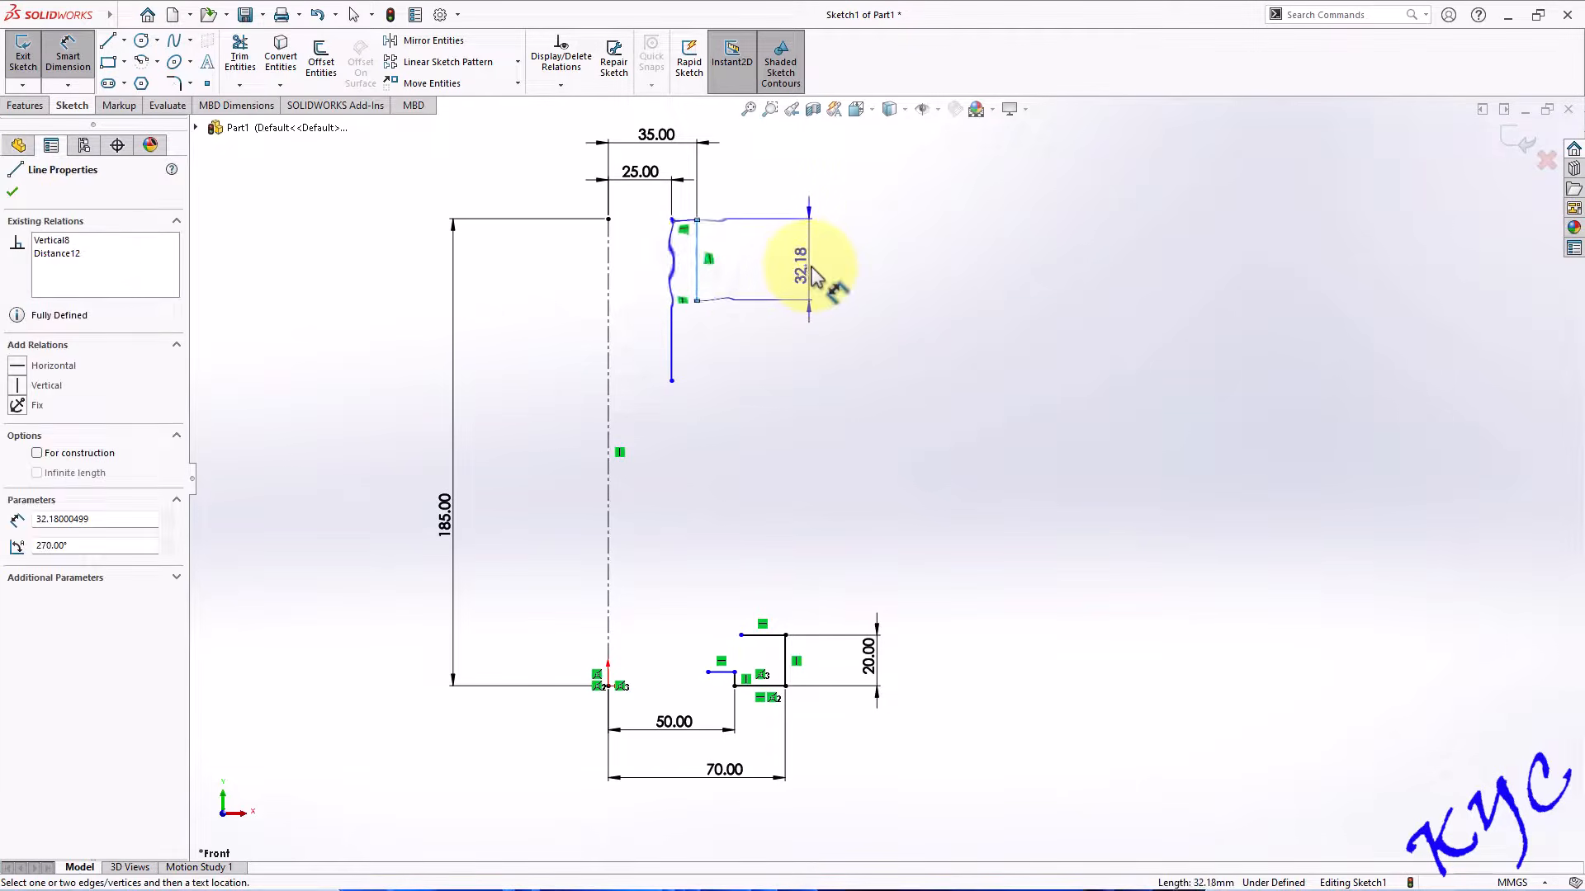
click(816, 275)
text(40)
key(Return)
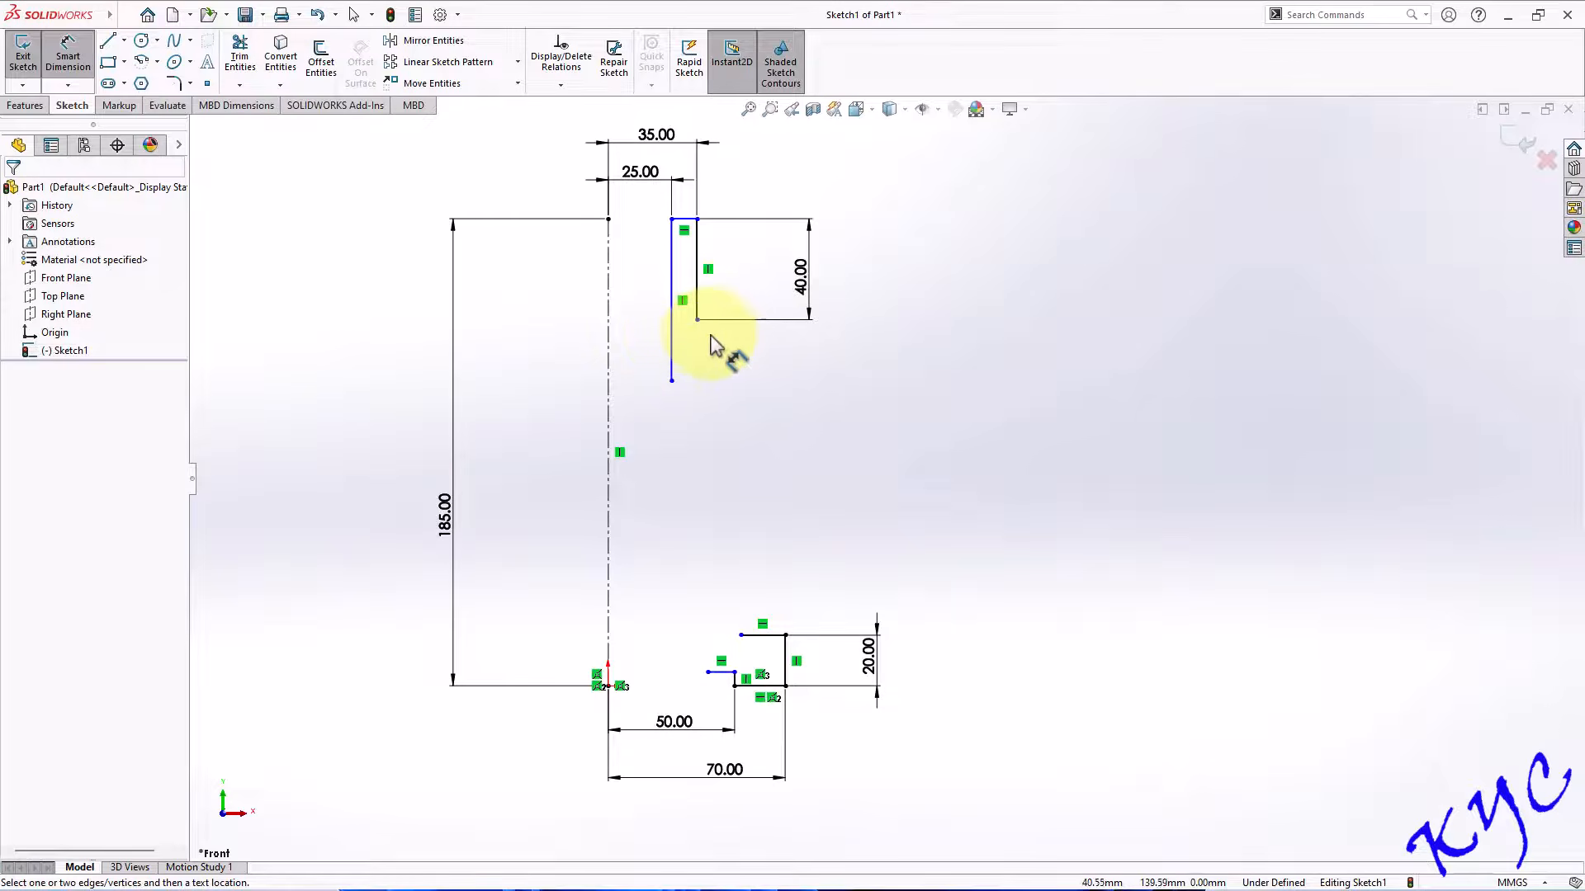
Sketch a horizontal line about 21 mm long inward from the lower end of the 40 mm outer line.
click(124, 15)
click(108, 40)
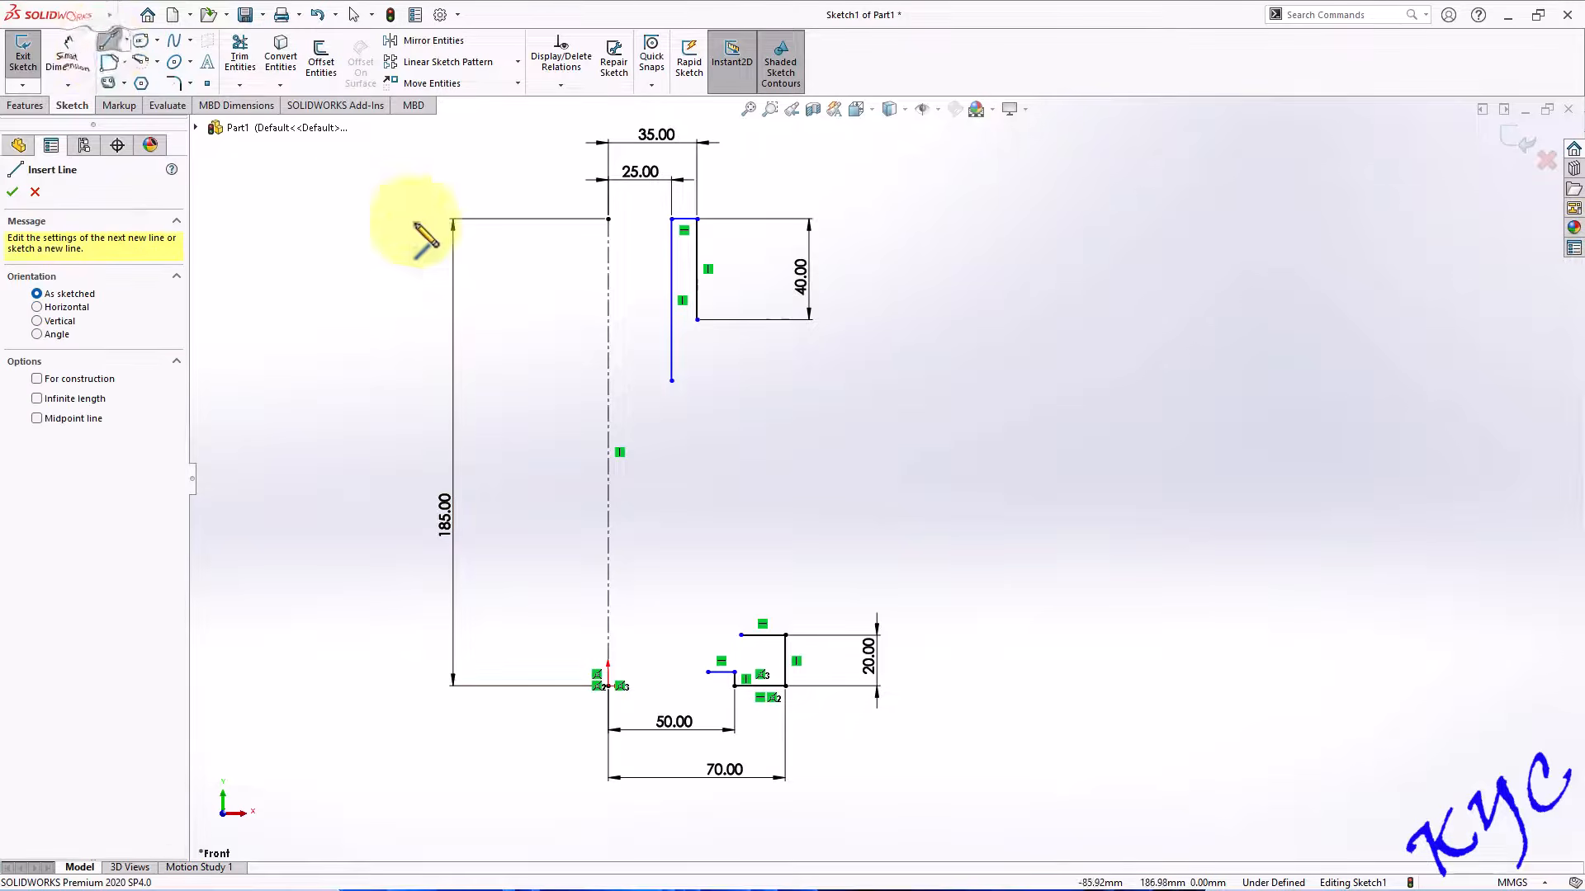
click(697, 320)
scroll(660, 324, up, 3)
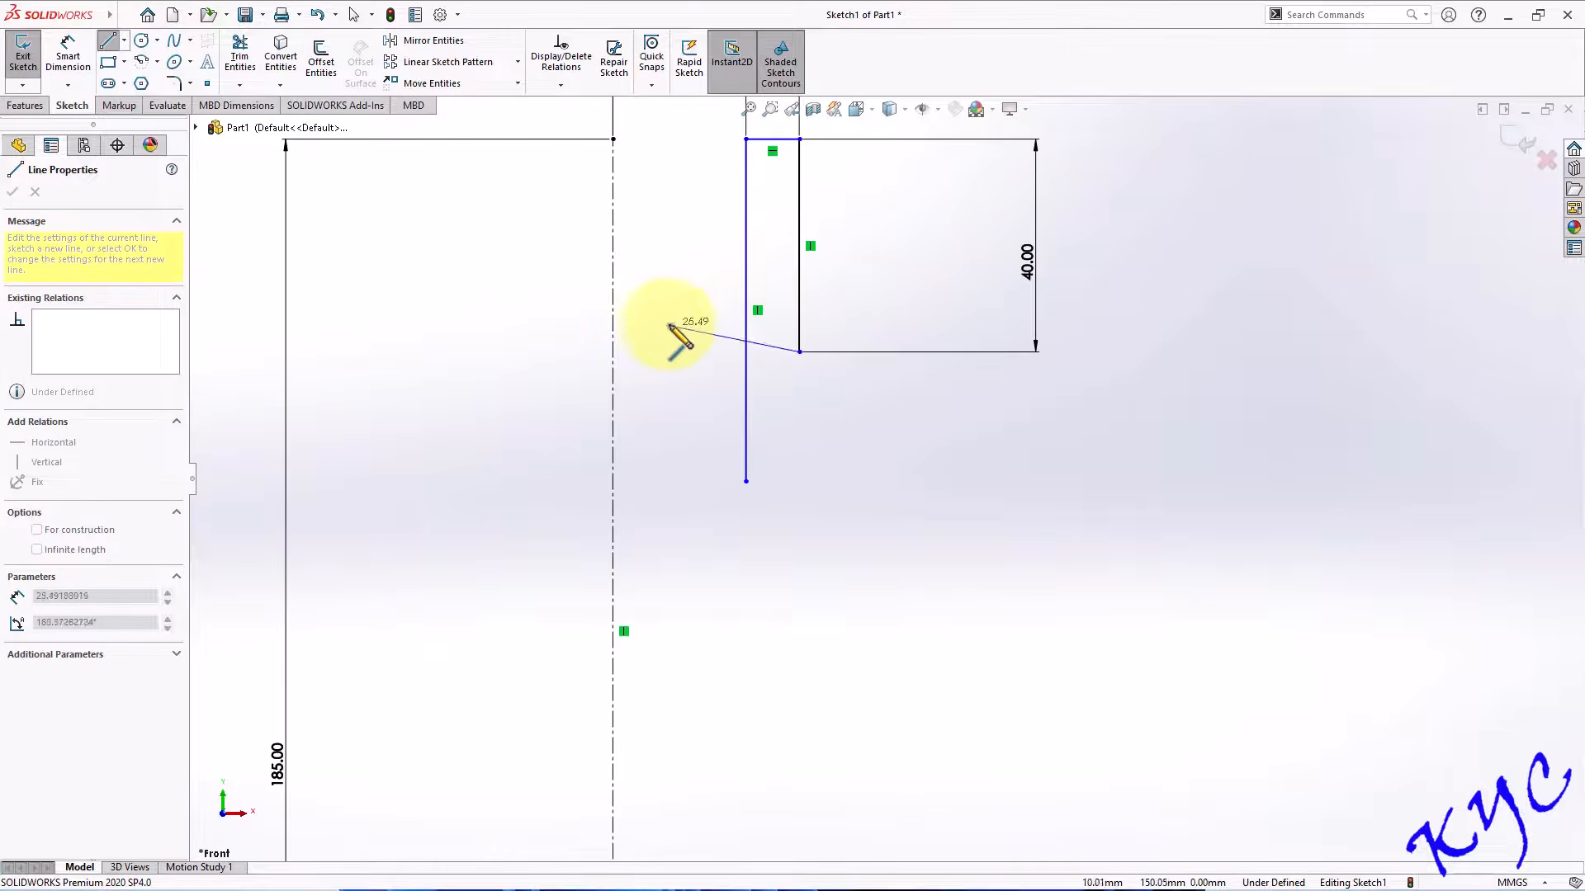
click(690, 351)
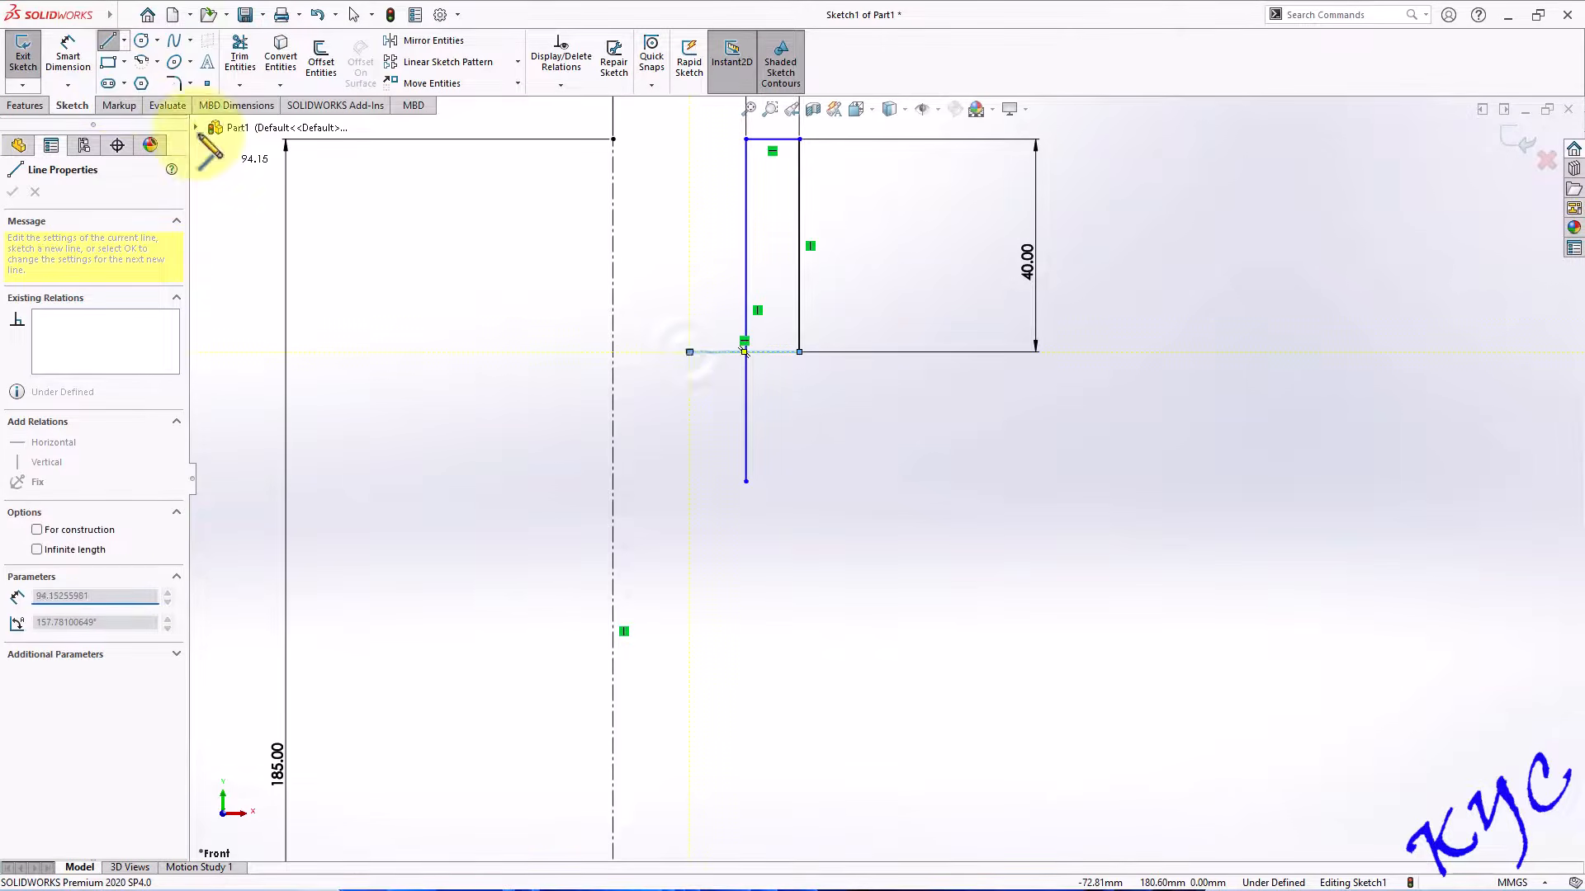
Set the length of the horizontal ledge line below the 40 mm outer line to 2 mm.
click(69, 54)
click(771, 352)
click(791, 405)
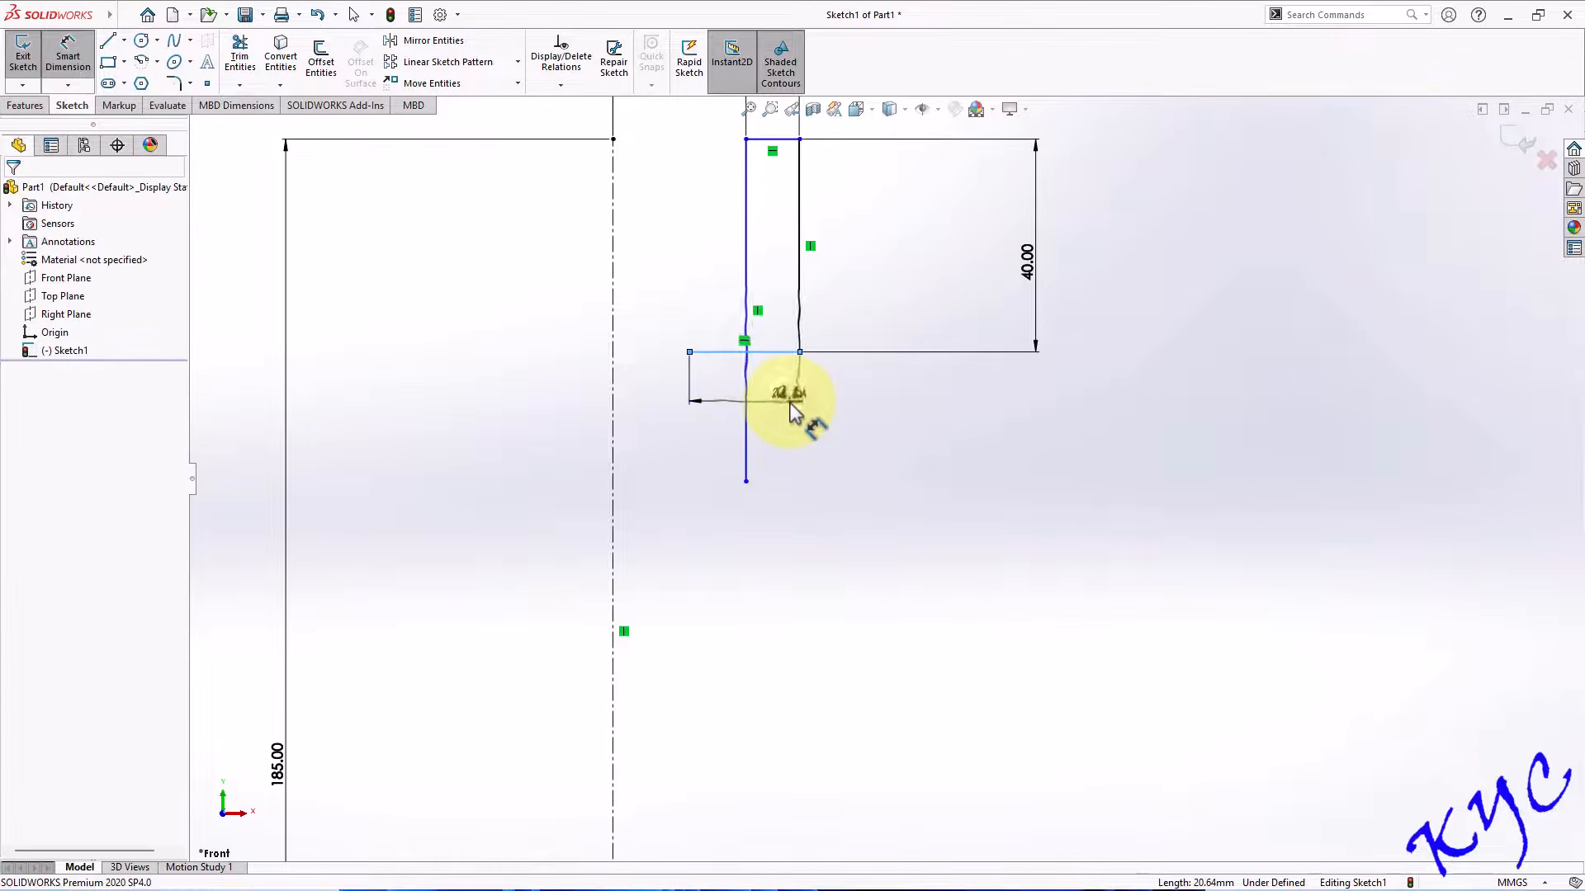
text(2)
key(Return)
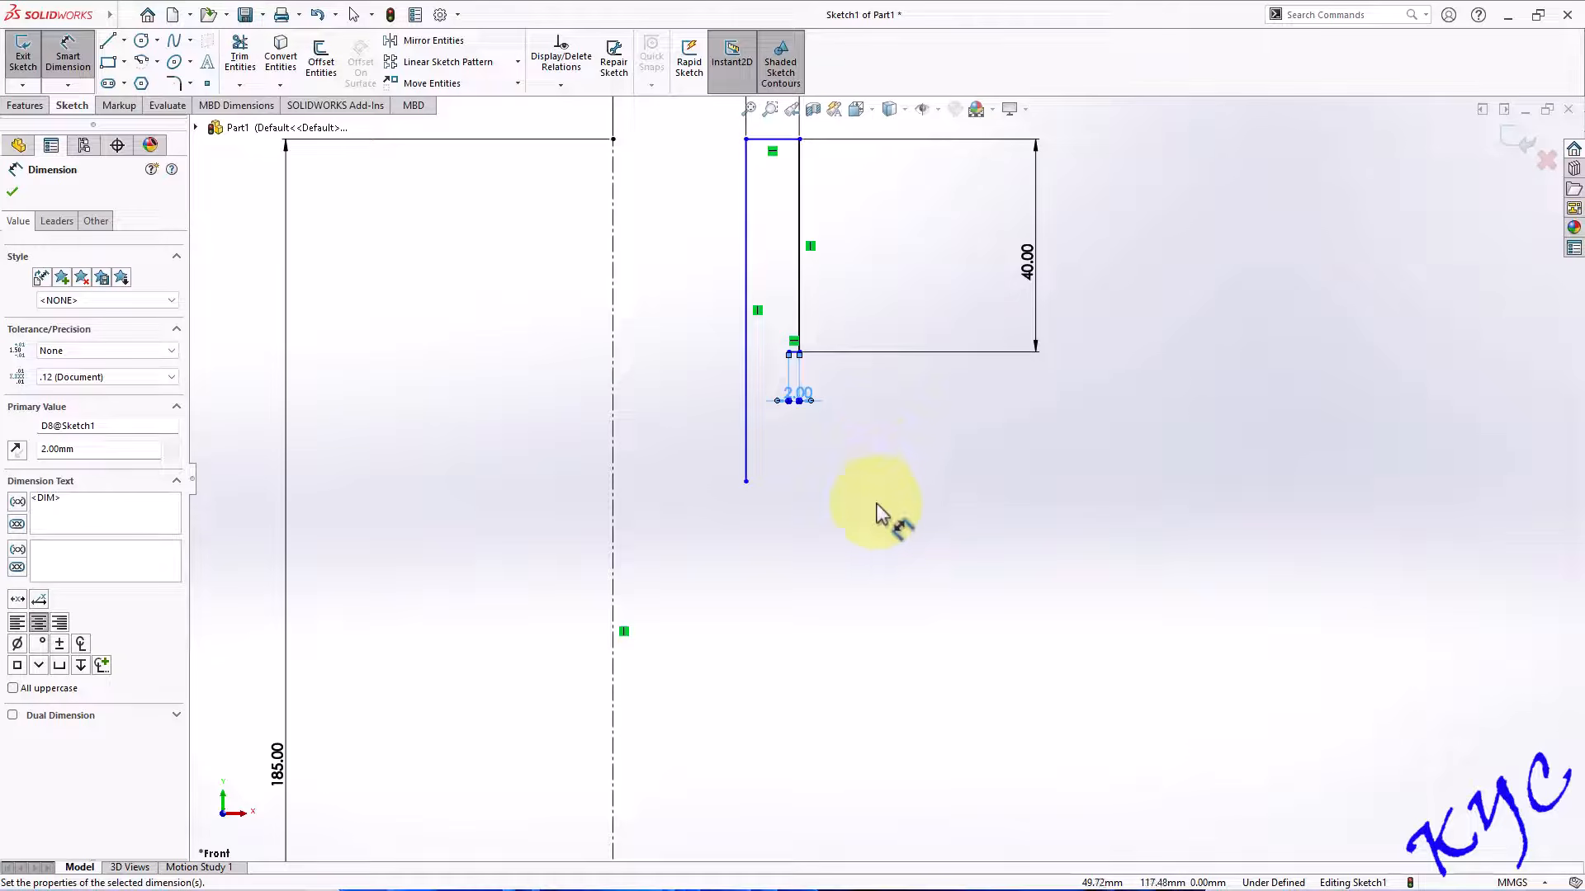
Align the inner end of the flange's top line with the flange's lower inner corner using a Vertical relation.
scroll(879, 511, down, 4)
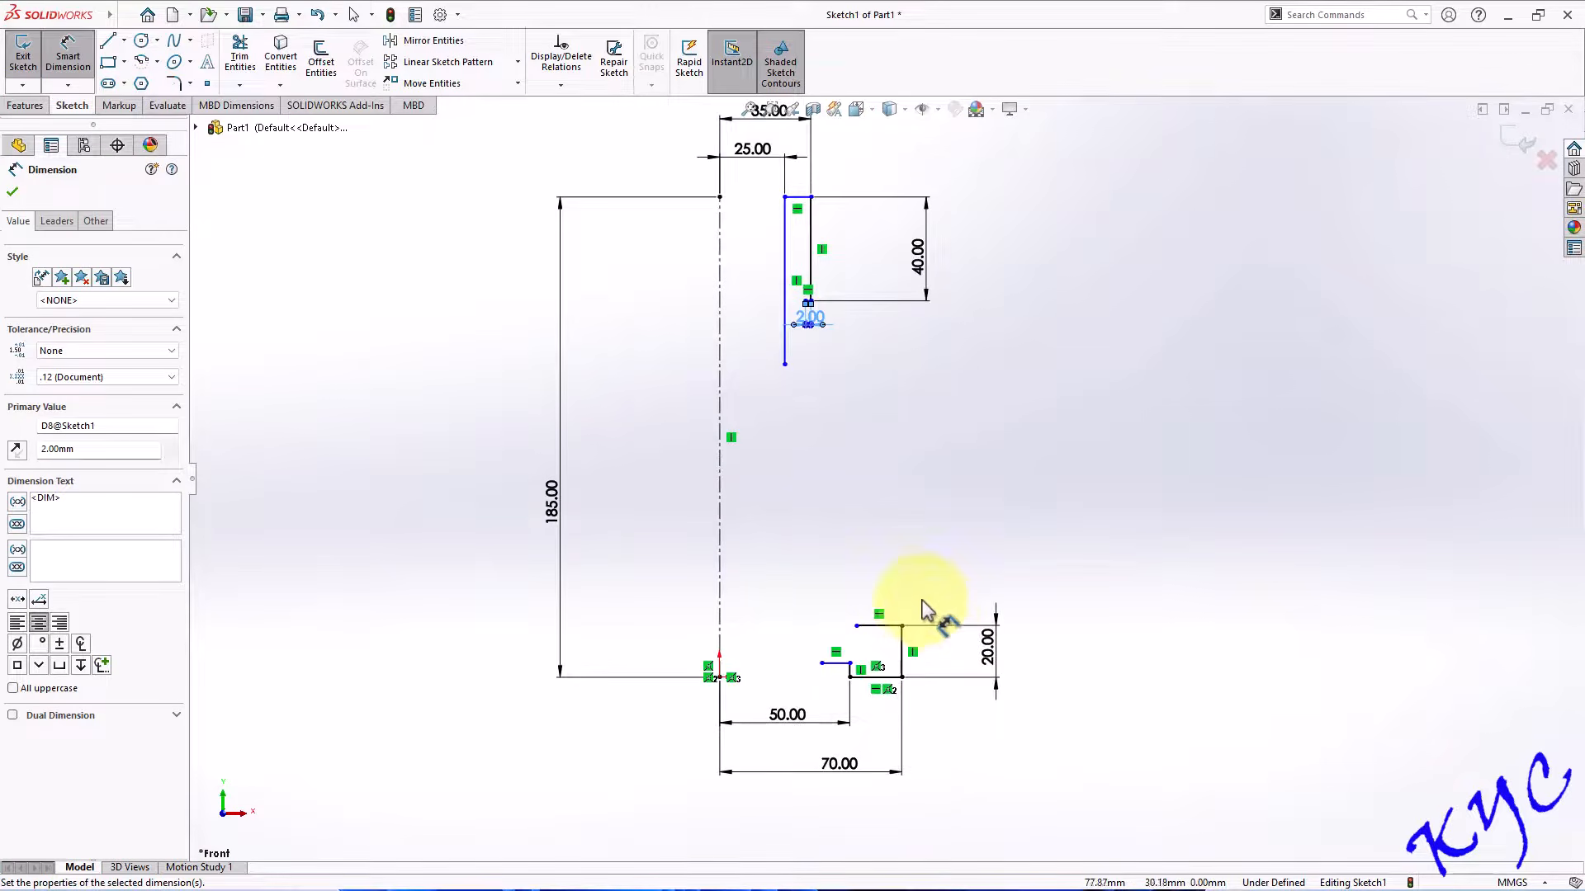
scroll(912, 644, up, 3)
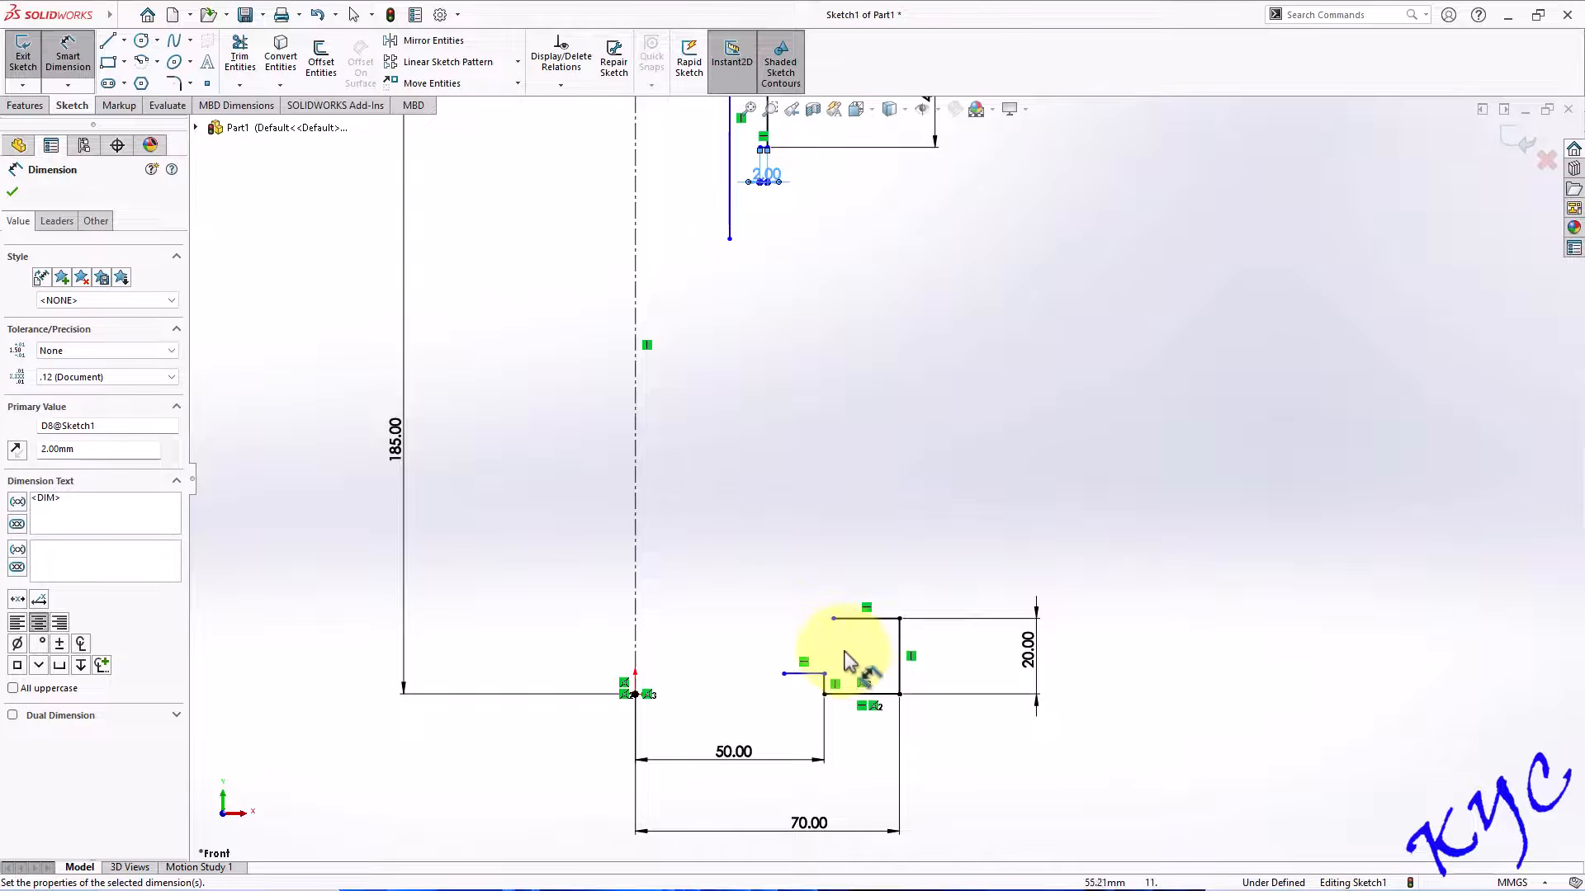
key(Escape)
click(833, 620)
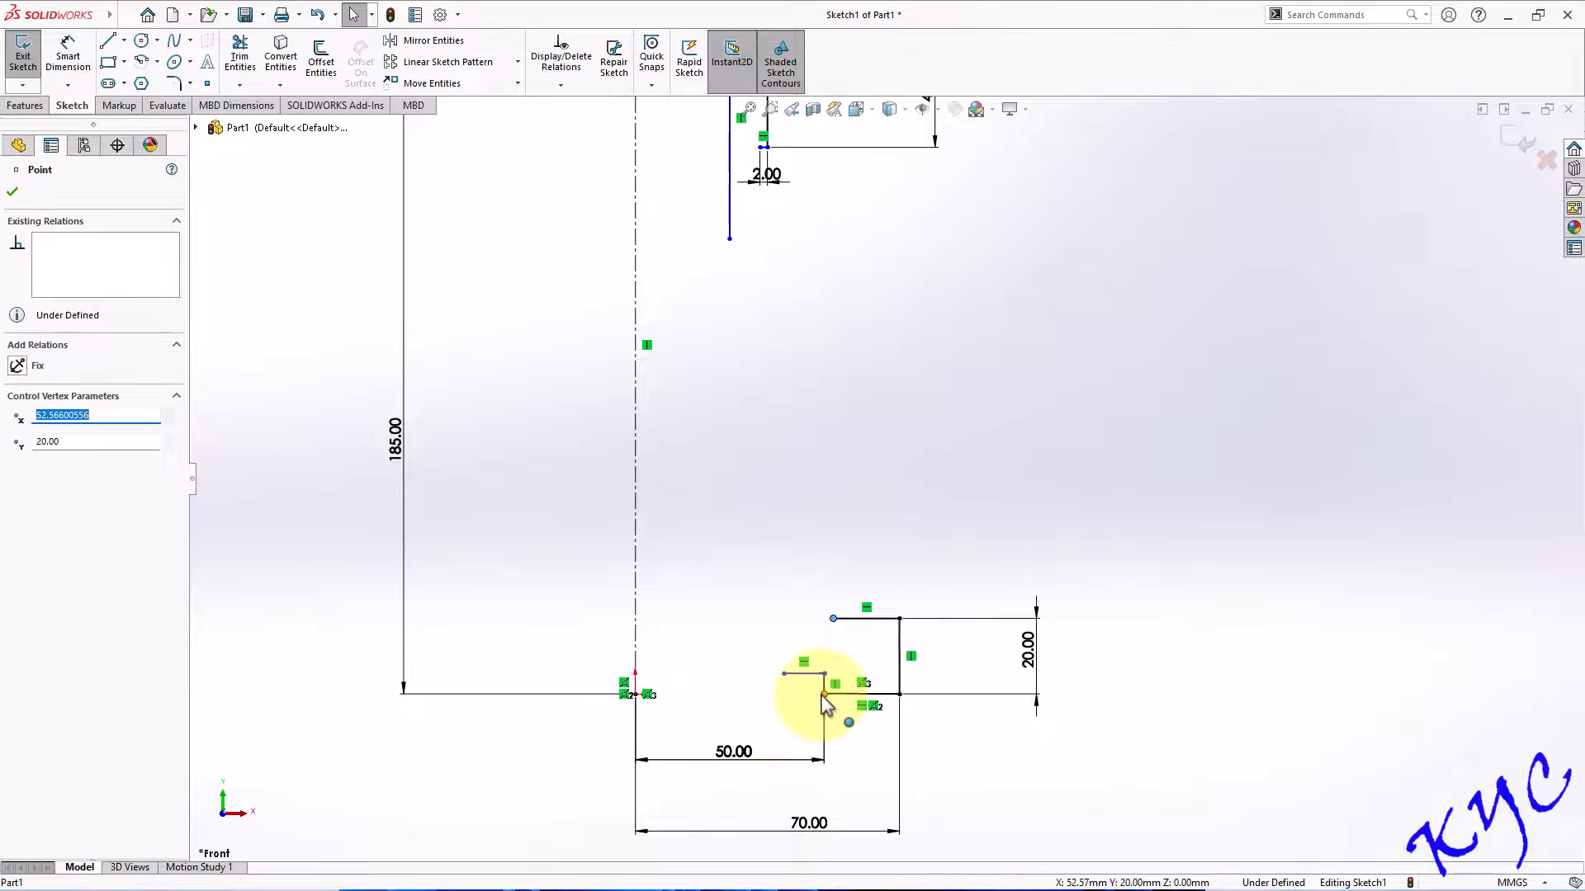
ctrl+click(824, 696)
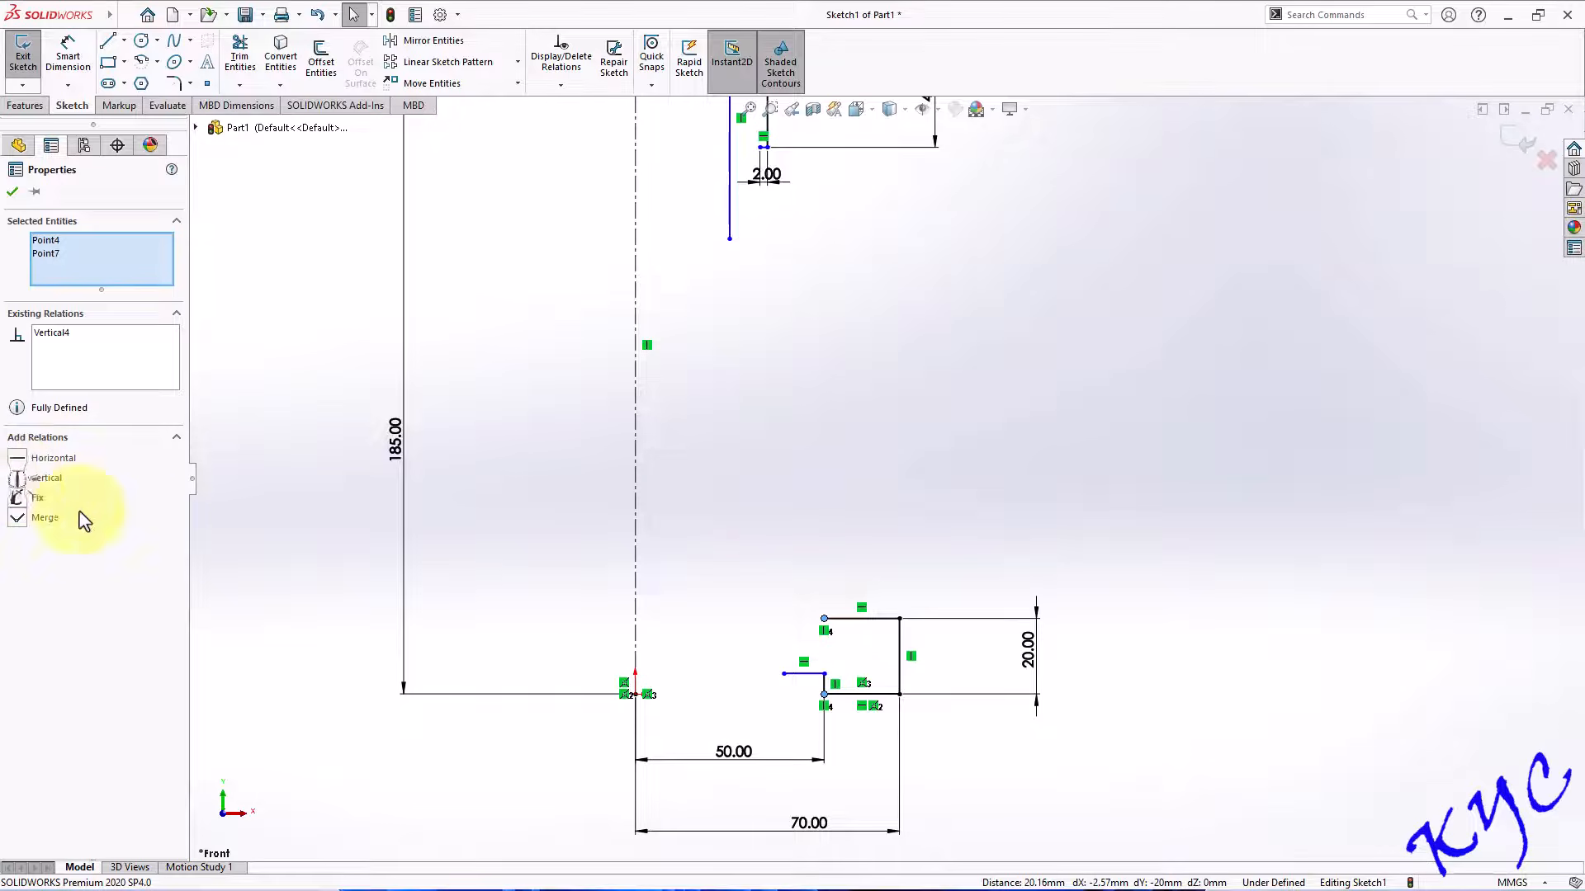
click(838, 549)
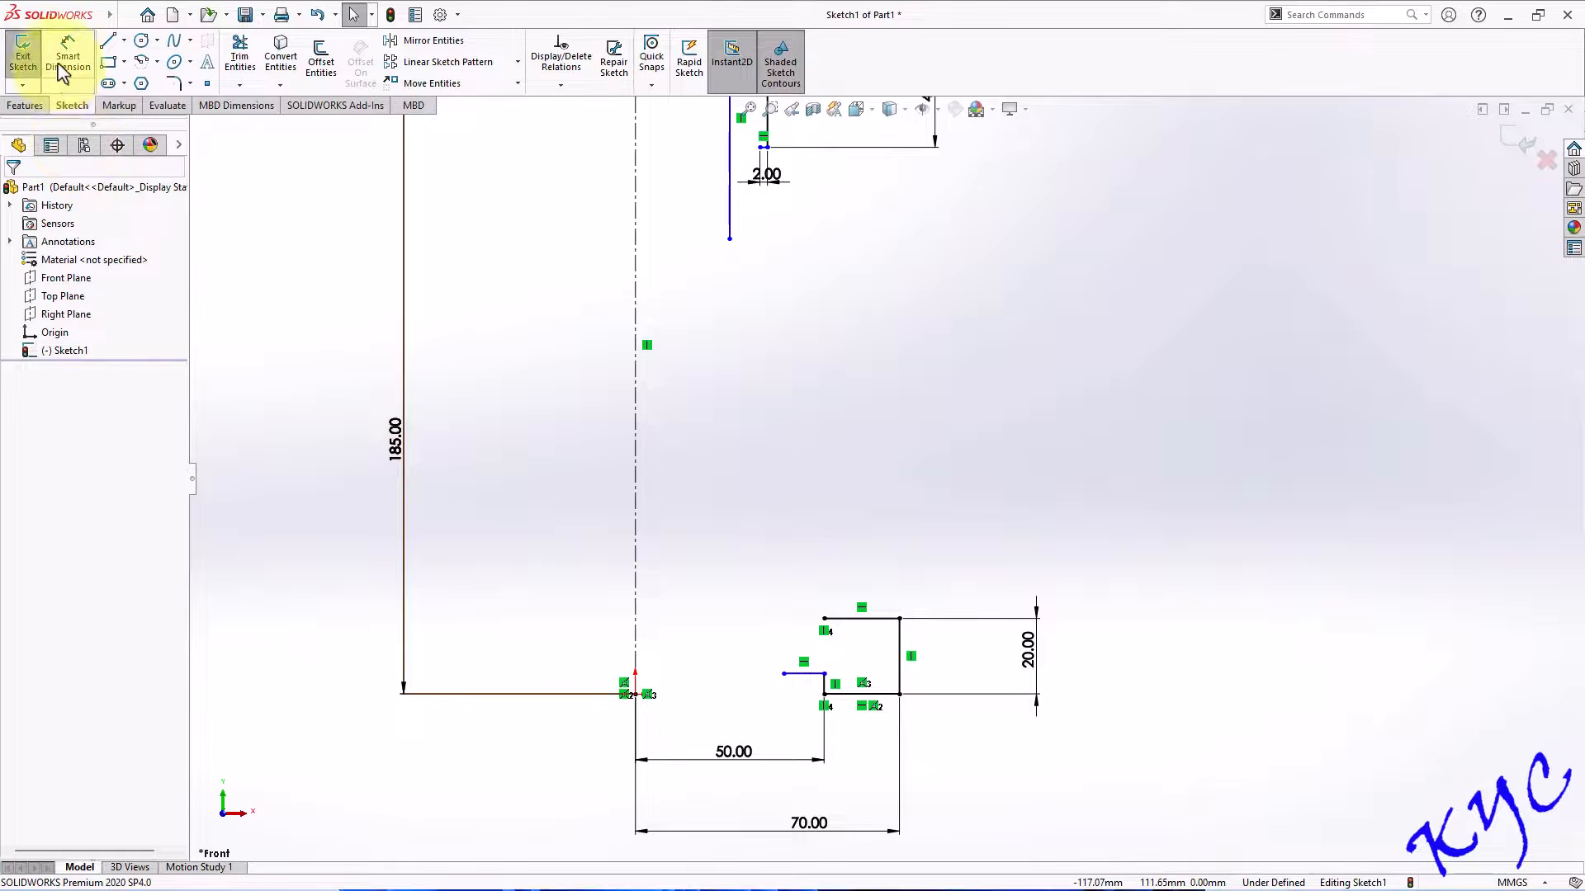
click(68, 58)
click(636, 636)
click(825, 619)
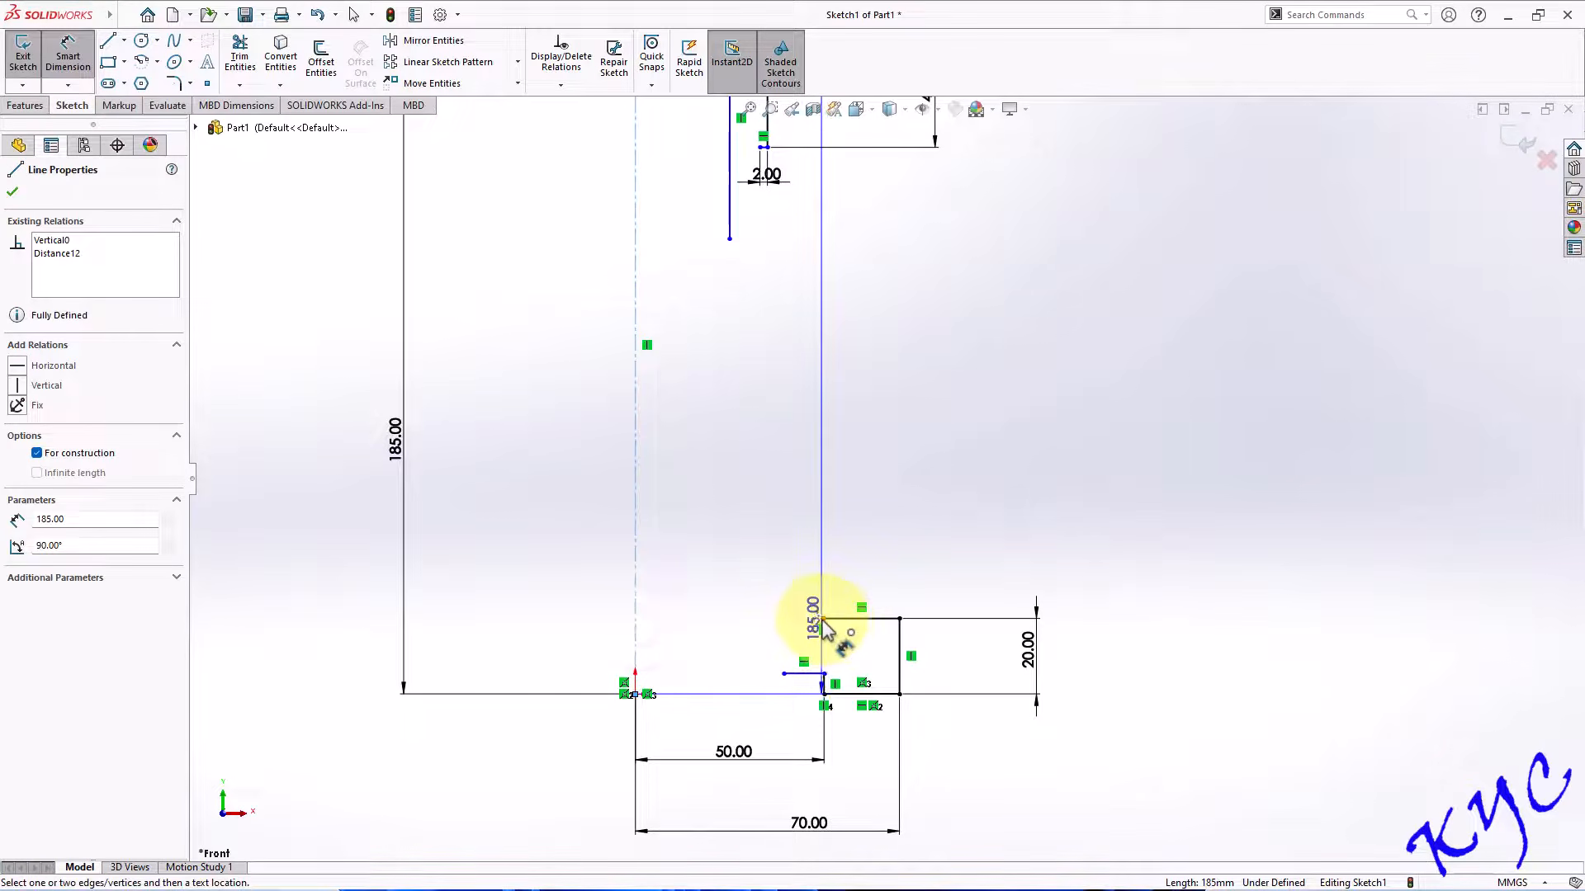
key(Escape)
key(Escape)
Sketch a slanted line from the inner end of the 2 mm ledge to the inner end of the flange's top line.
scroll(873, 396, up, 2)
scroll(922, 257, down, 2)
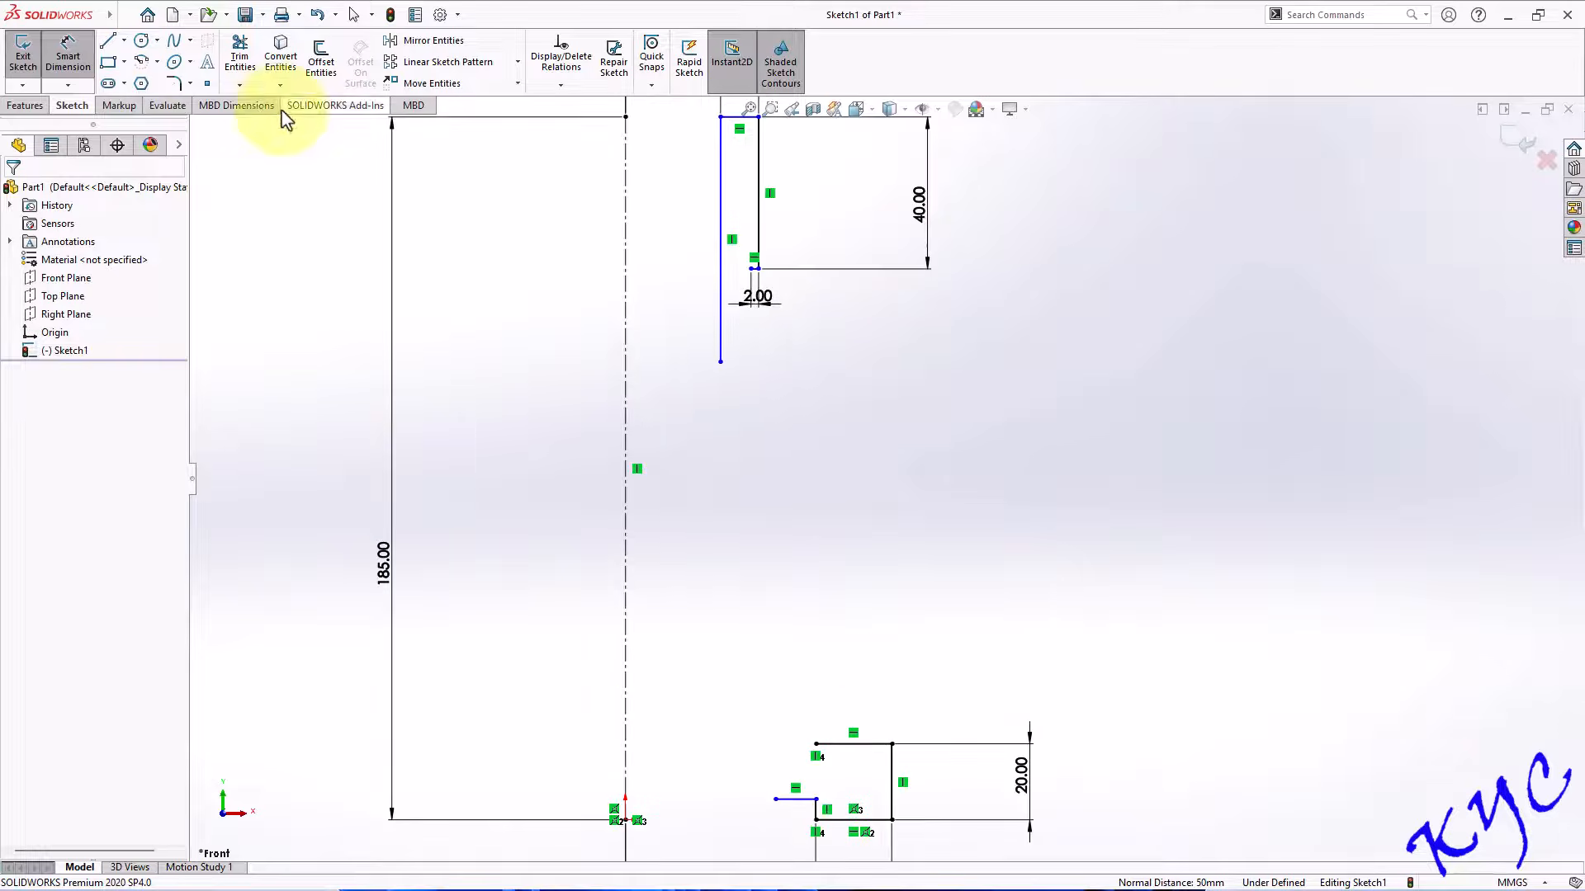
click(110, 41)
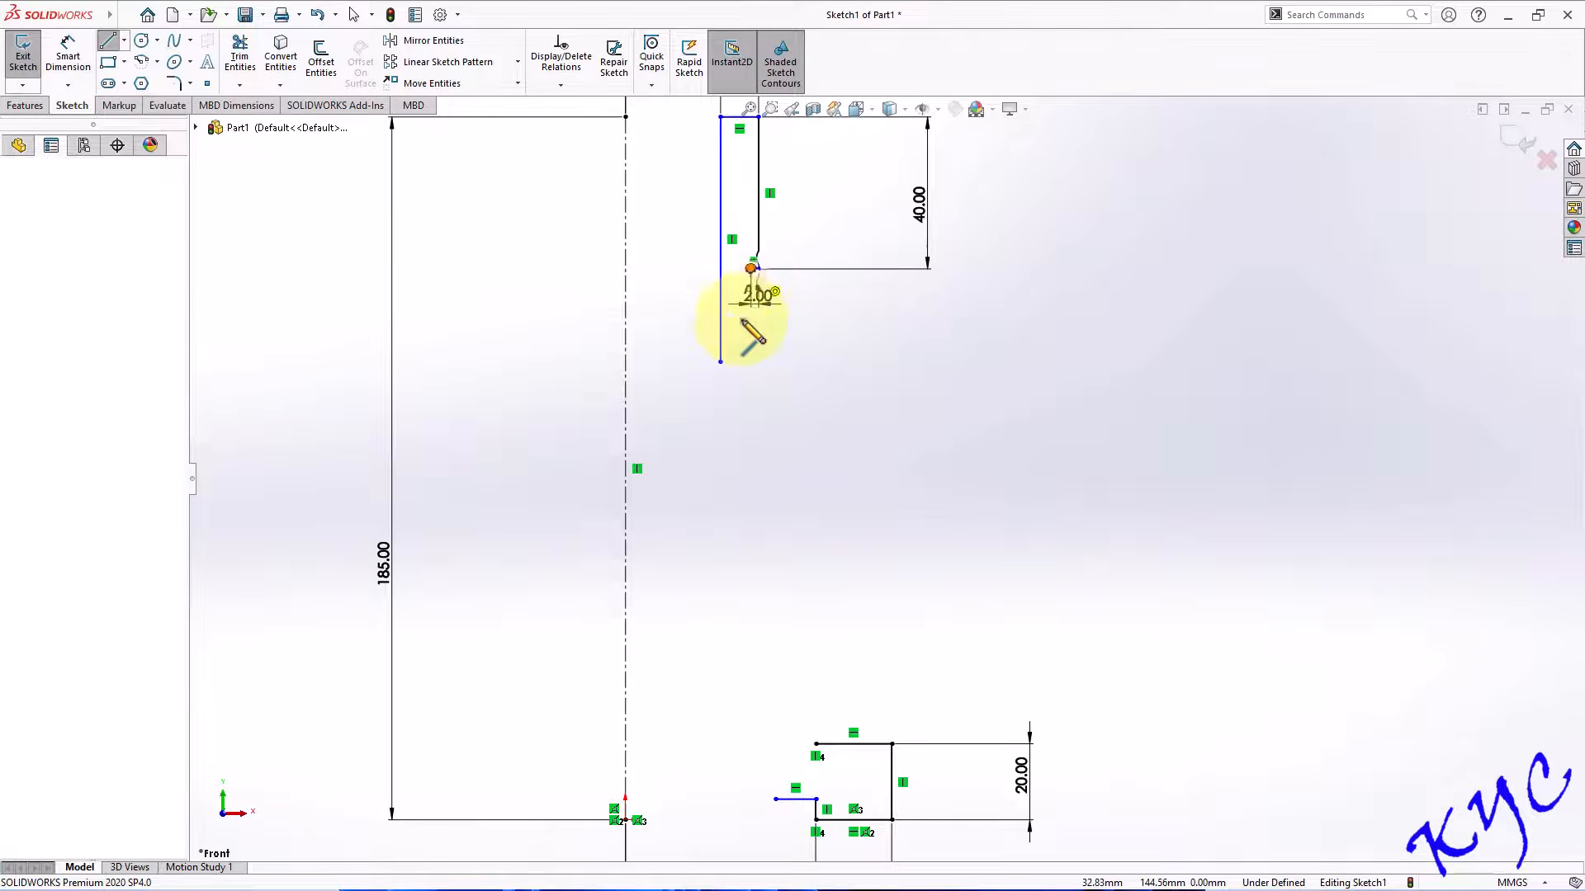
click(755, 268)
click(815, 744)
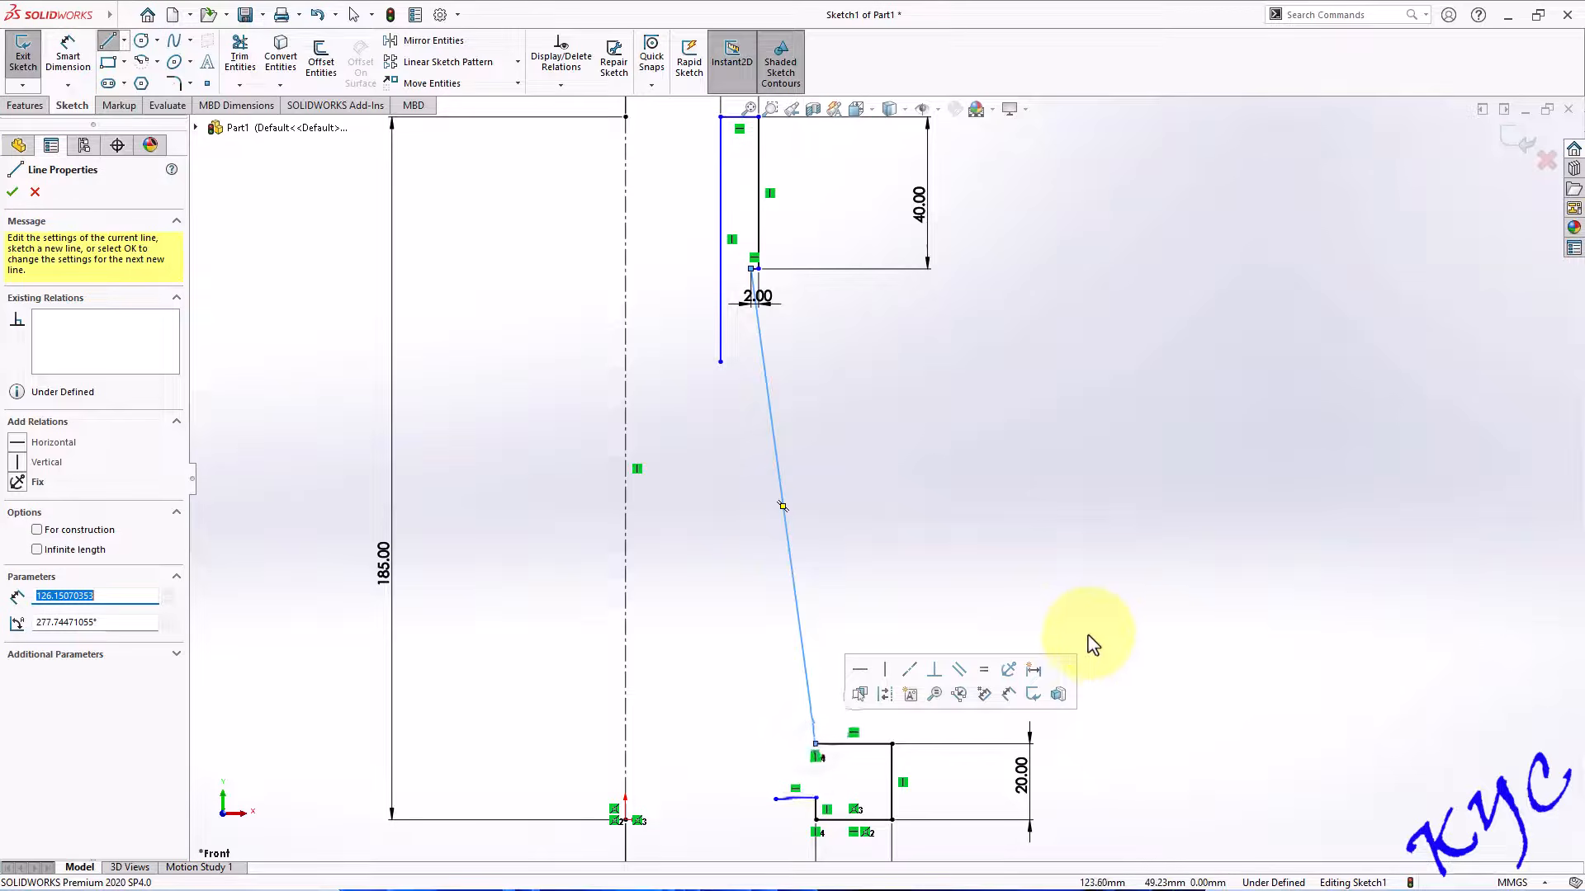
key(Escape)
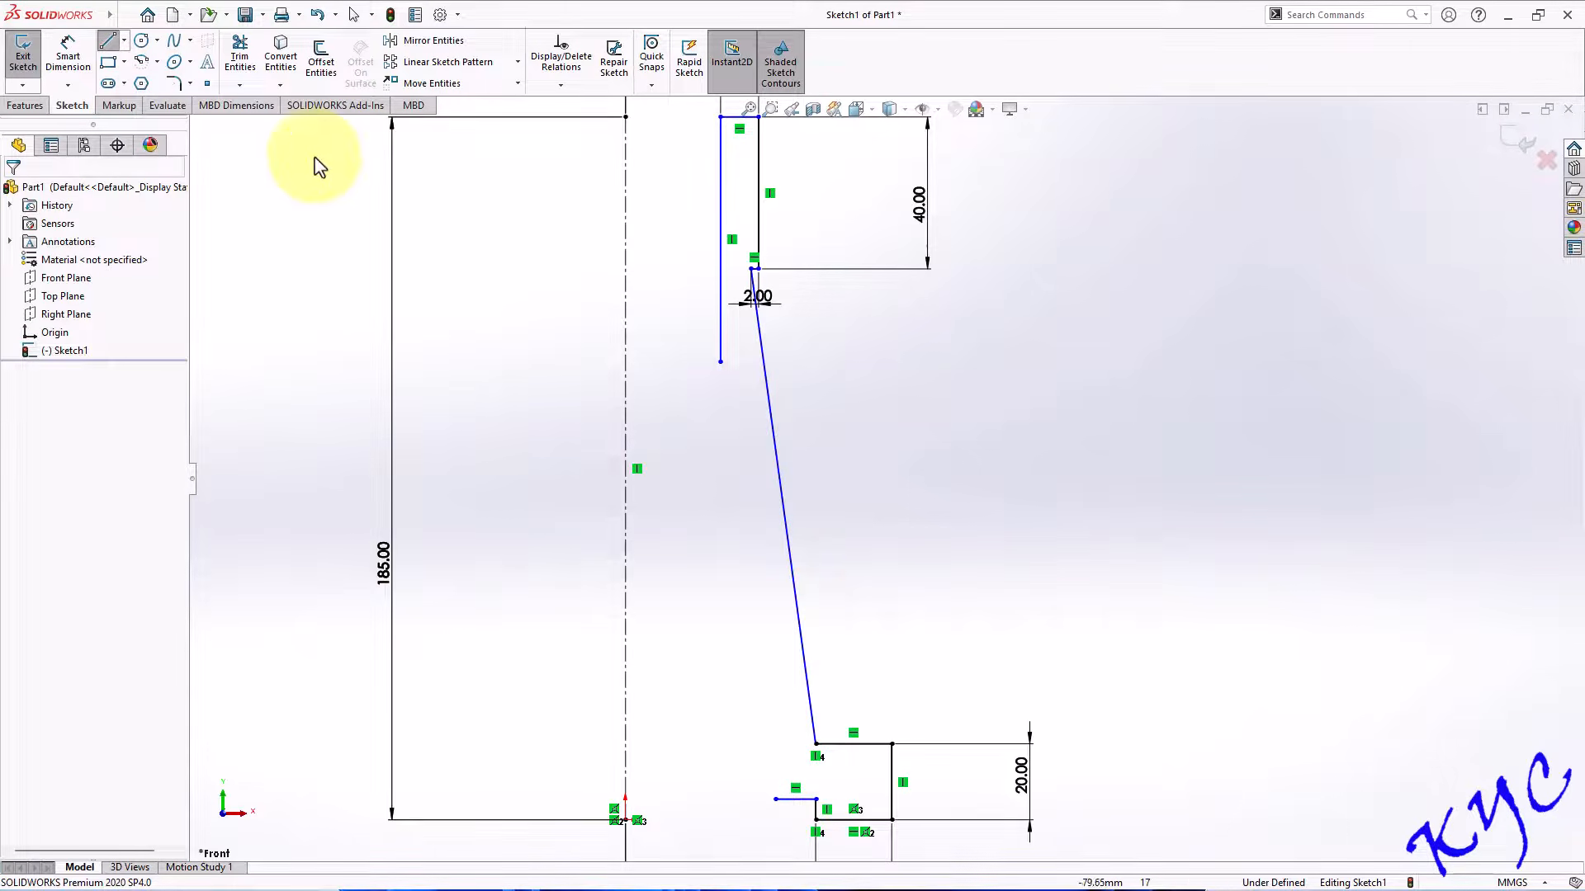
Offset only the slanted outer line 10 mm toward the centerline, with chain selection turned off.
click(319, 70)
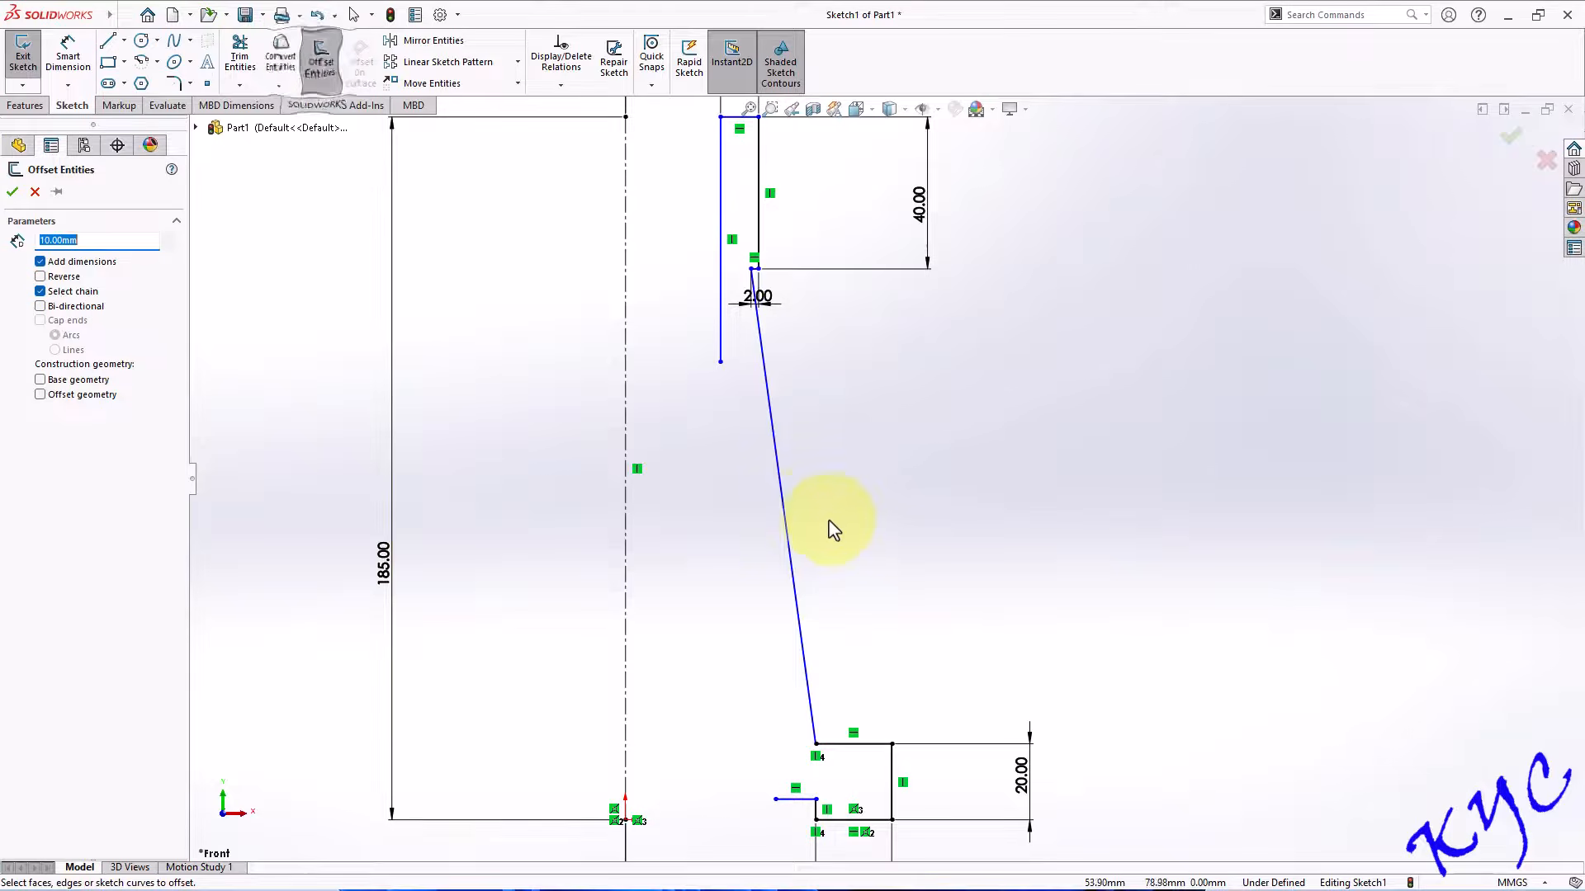
click(787, 512)
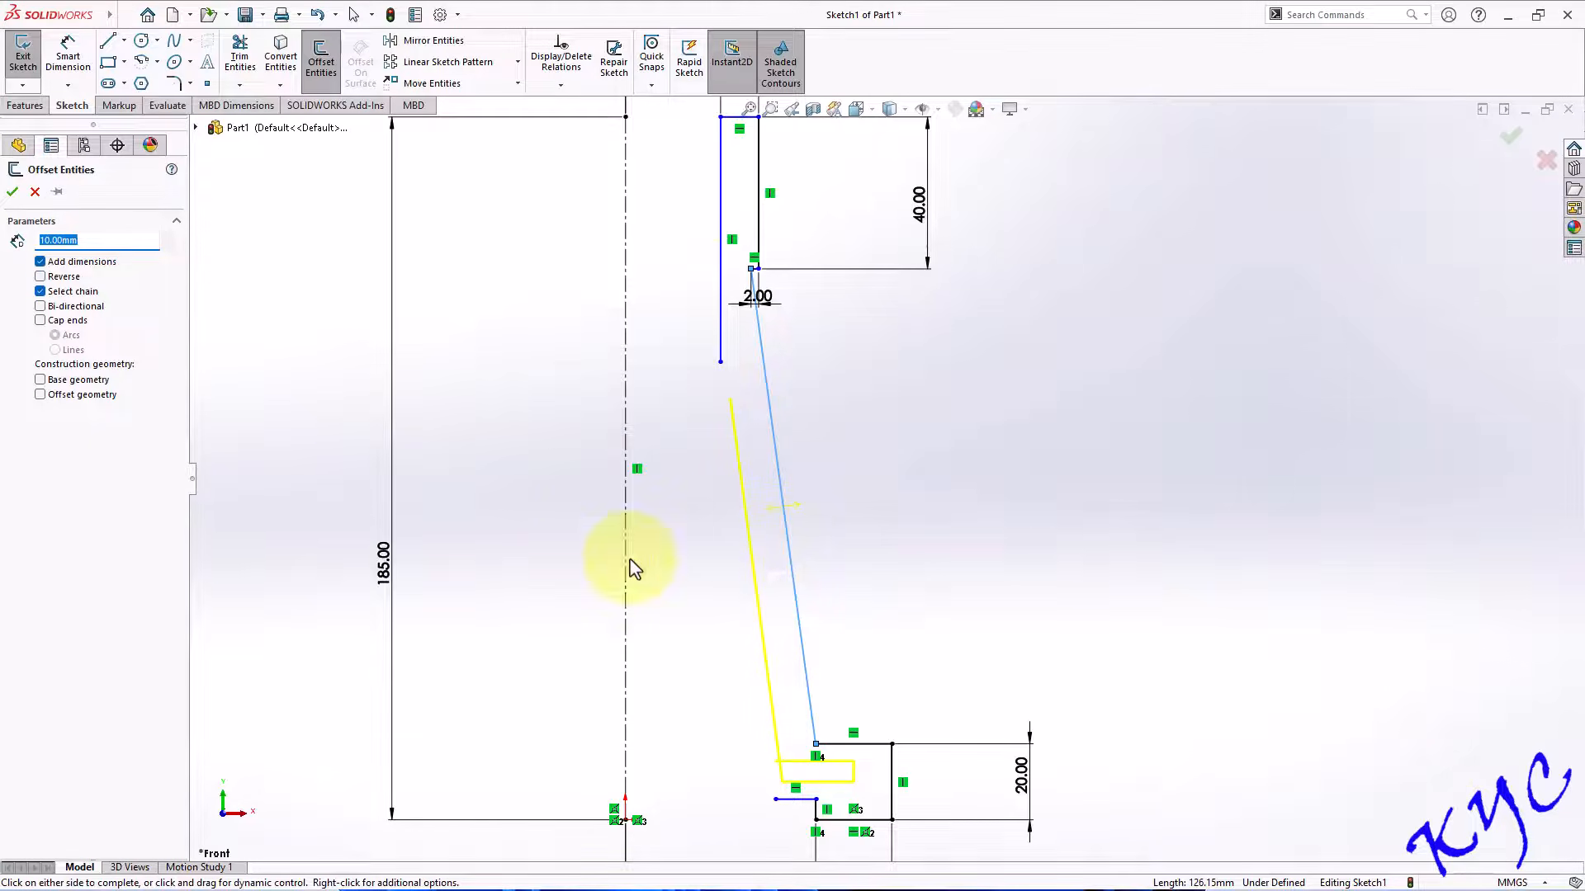
click(74, 293)
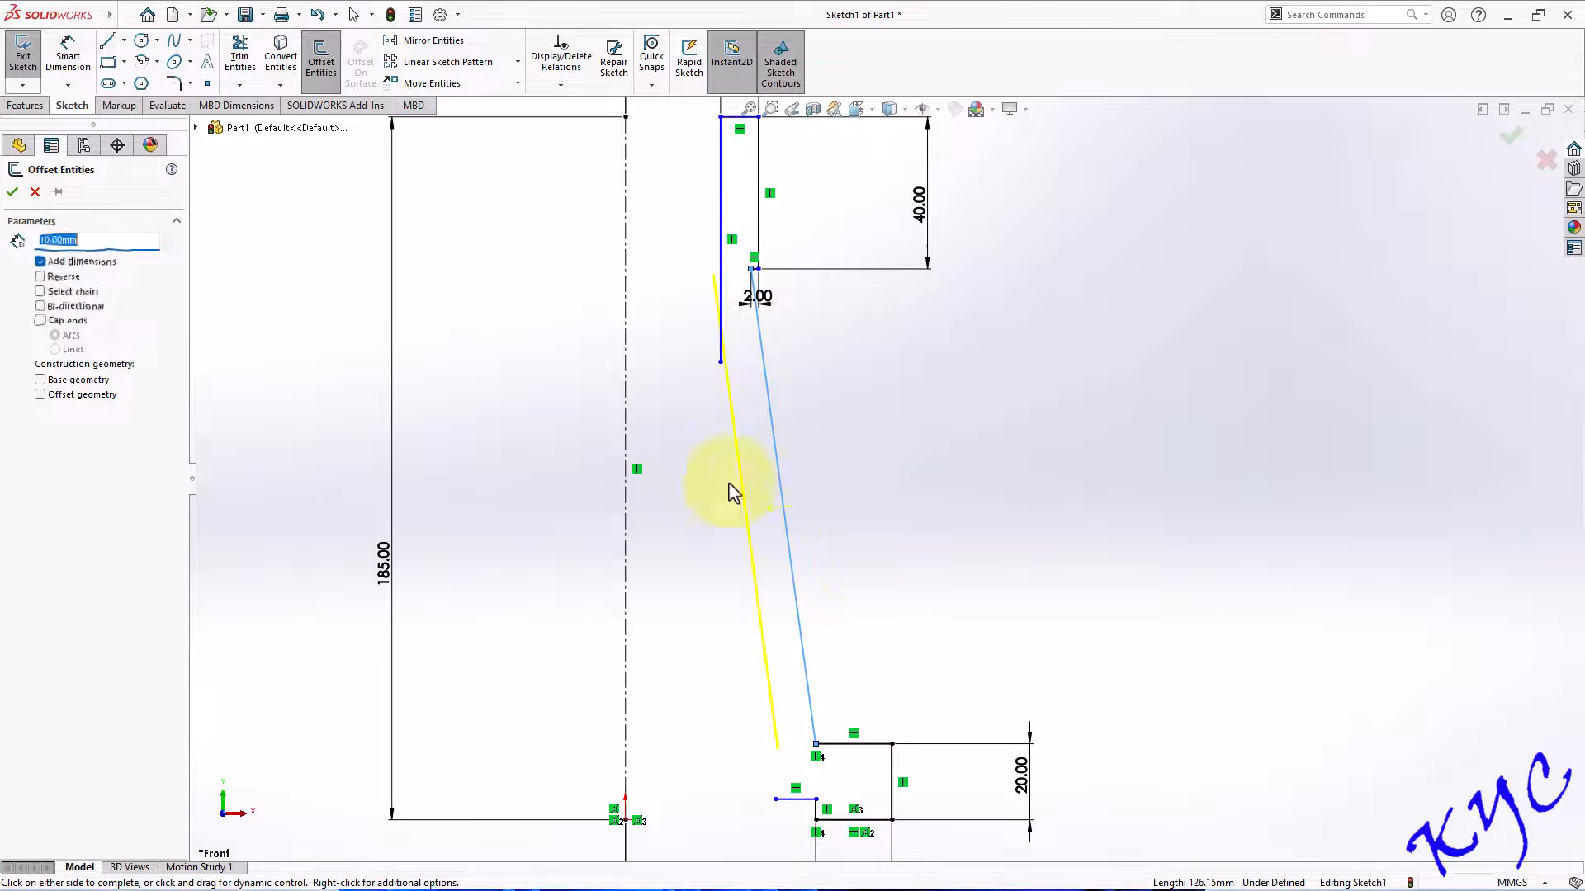
click(13, 193)
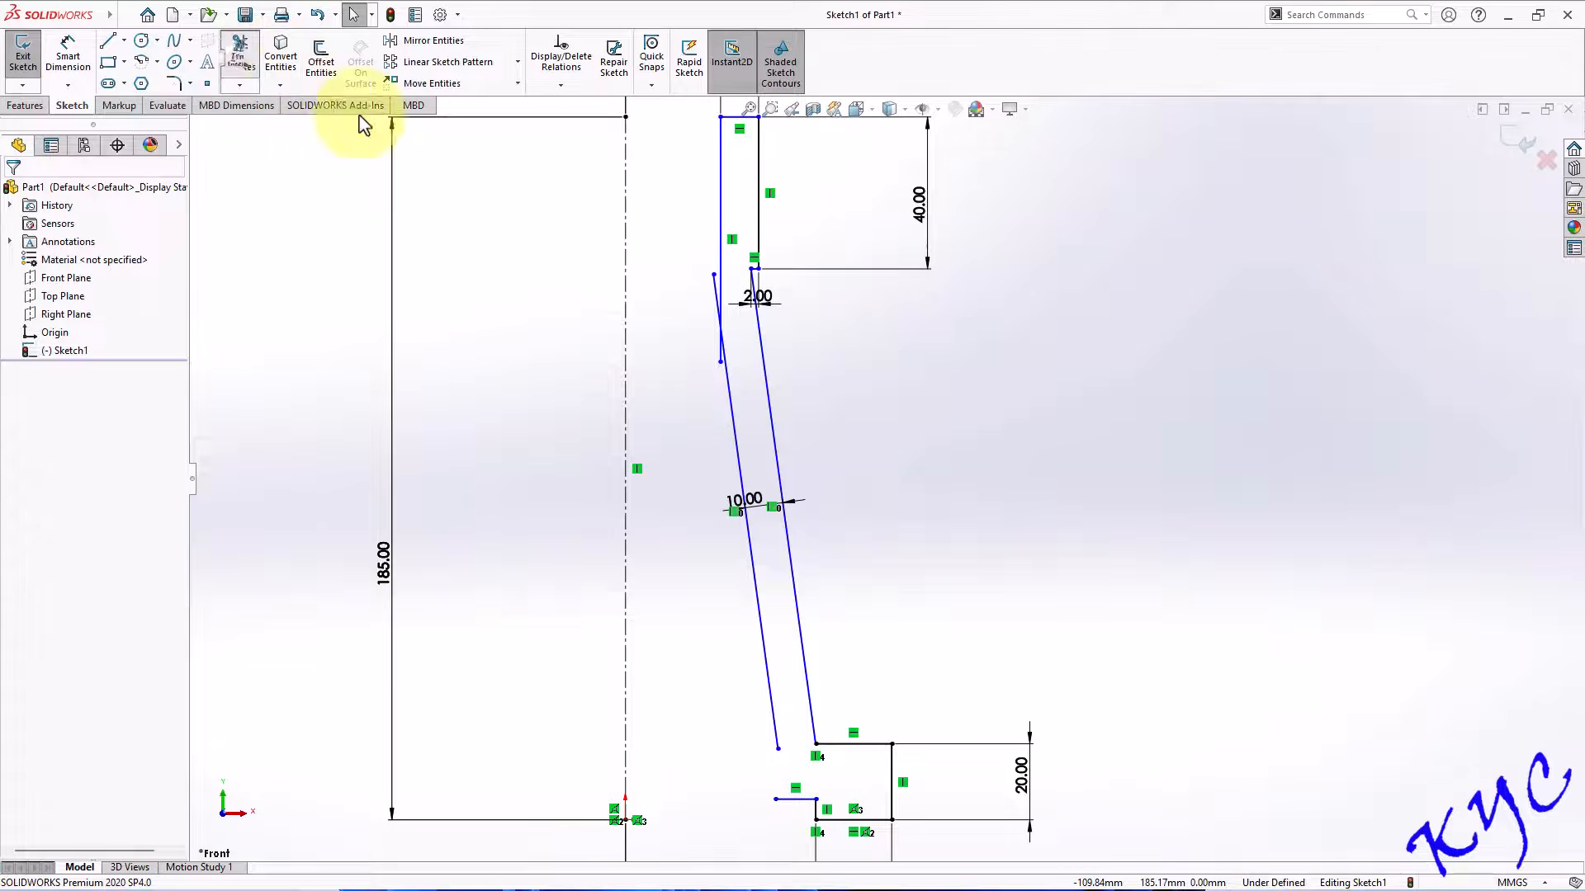
Power-trim the overlapping ends of the bore line and the offset slanted line where they cross.
click(239, 58)
scroll(755, 291, down, 5)
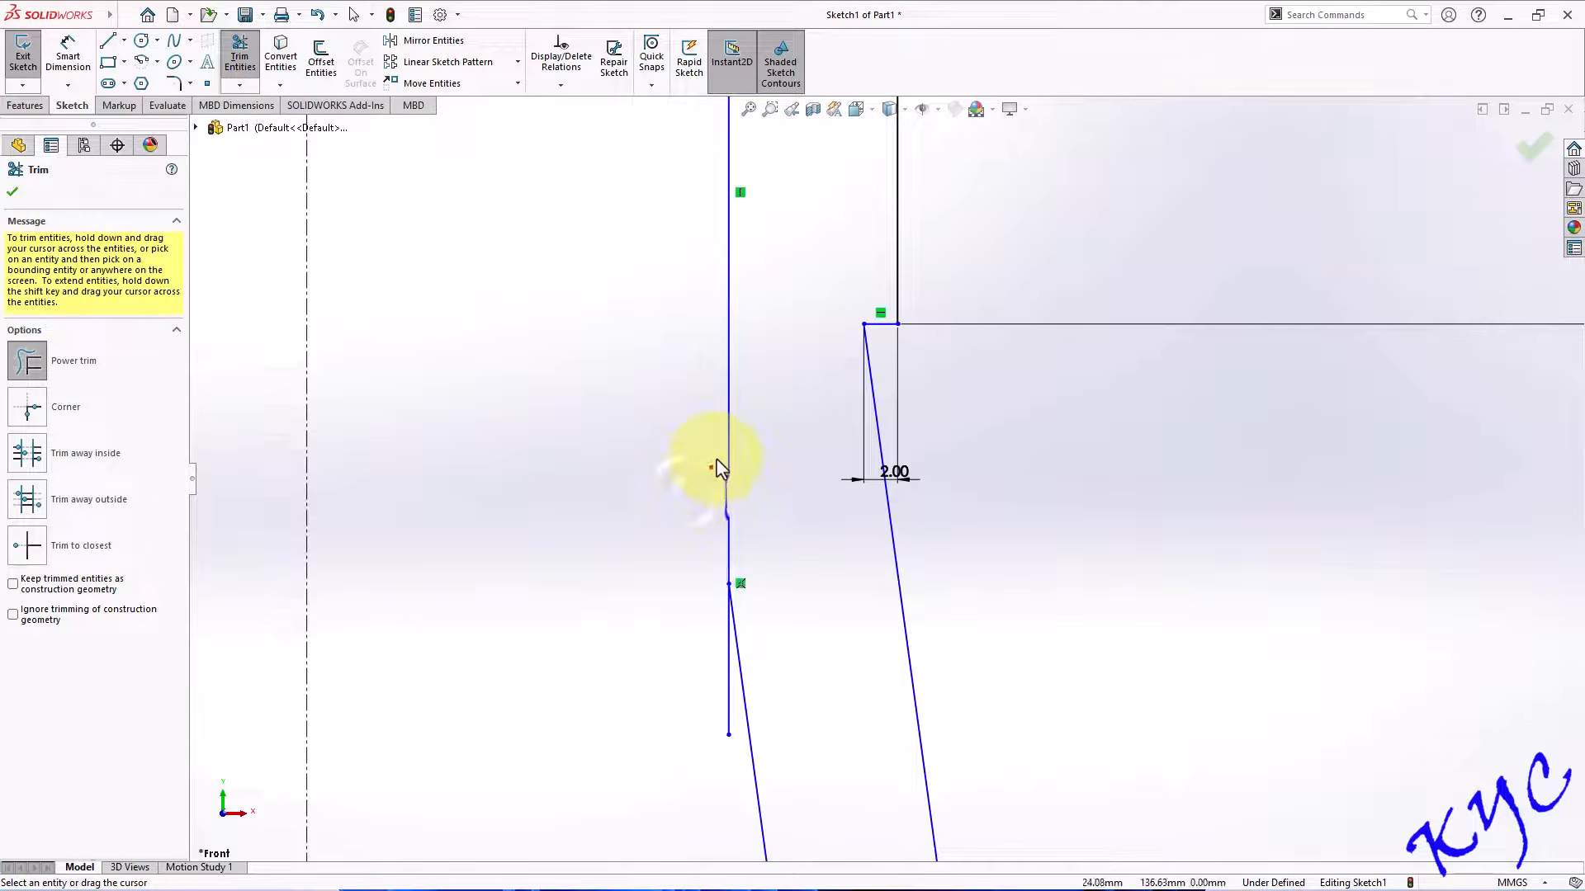
drag(730, 700, 734, 710)
Extend the inner slanted line down to the horizontal recess line beside the flange.
scroll(849, 807, up, 5)
scroll(933, 793, down, 4)
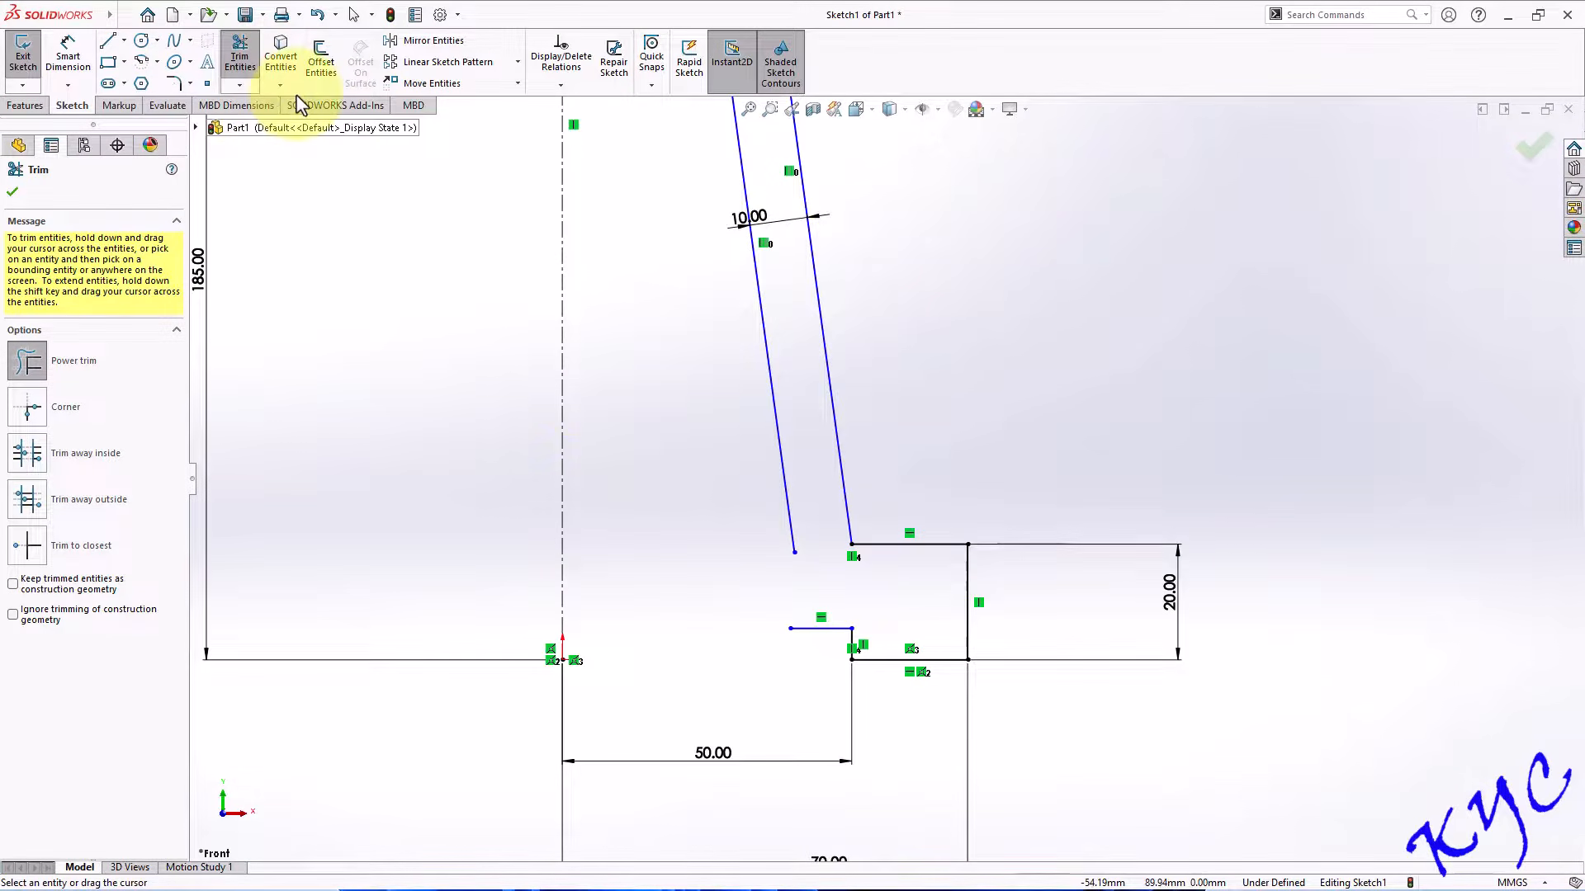
click(240, 85)
click(264, 124)
click(786, 491)
Trim the part of the horizontal recess line that sticks out past the inner slanted line toward the centerline.
click(241, 85)
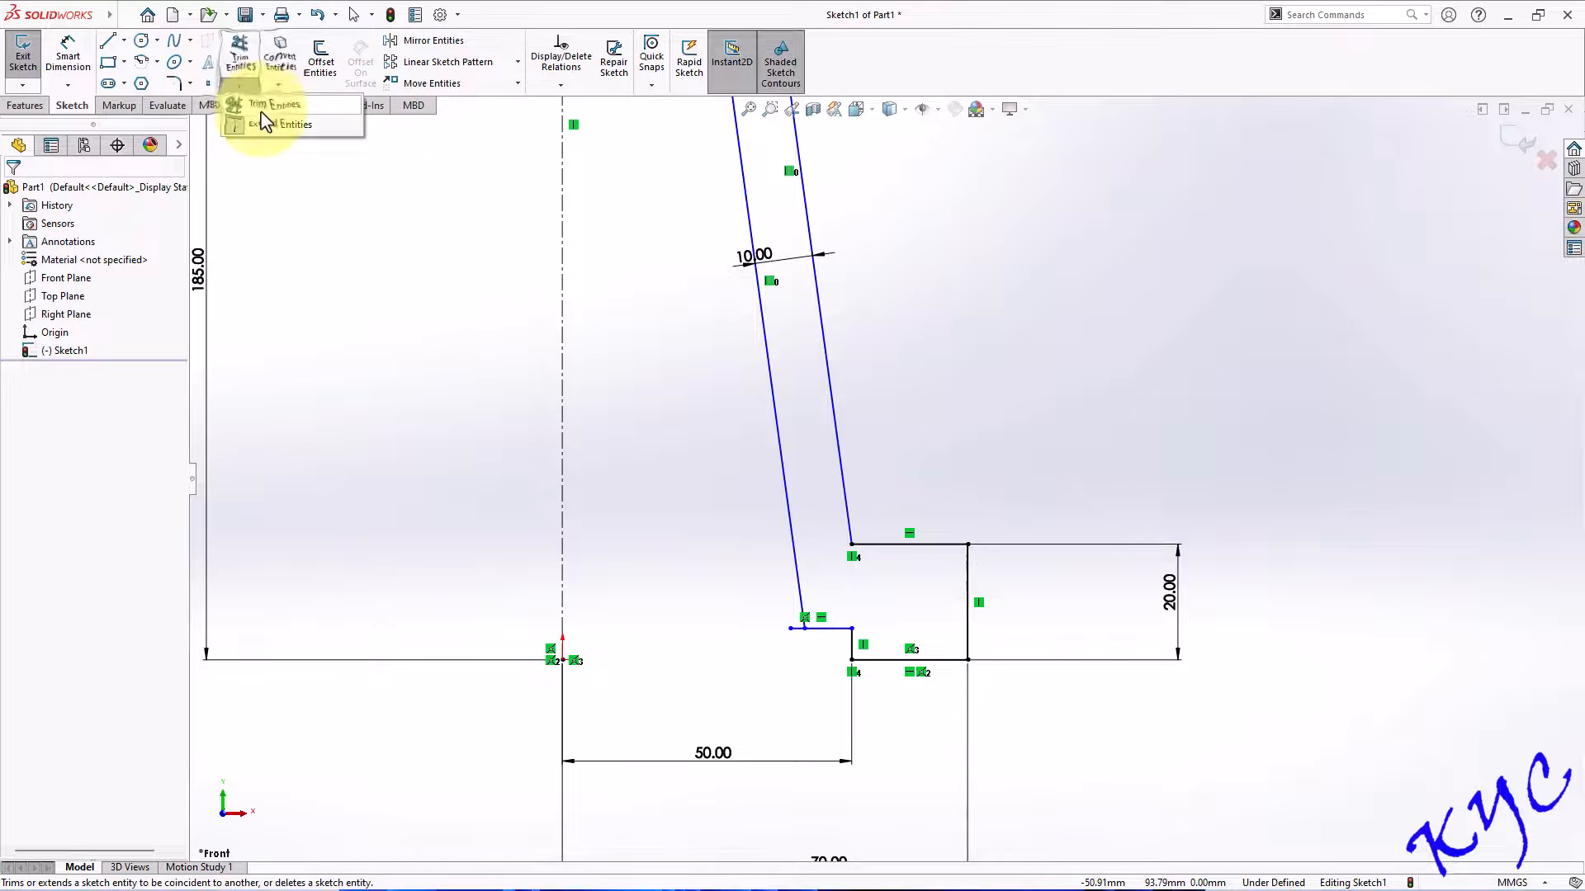
click(275, 105)
mouse_move(761, 566)
mouse_down()
mouse_move(797, 645)
mouse_move(791, 622)
mouse_up()
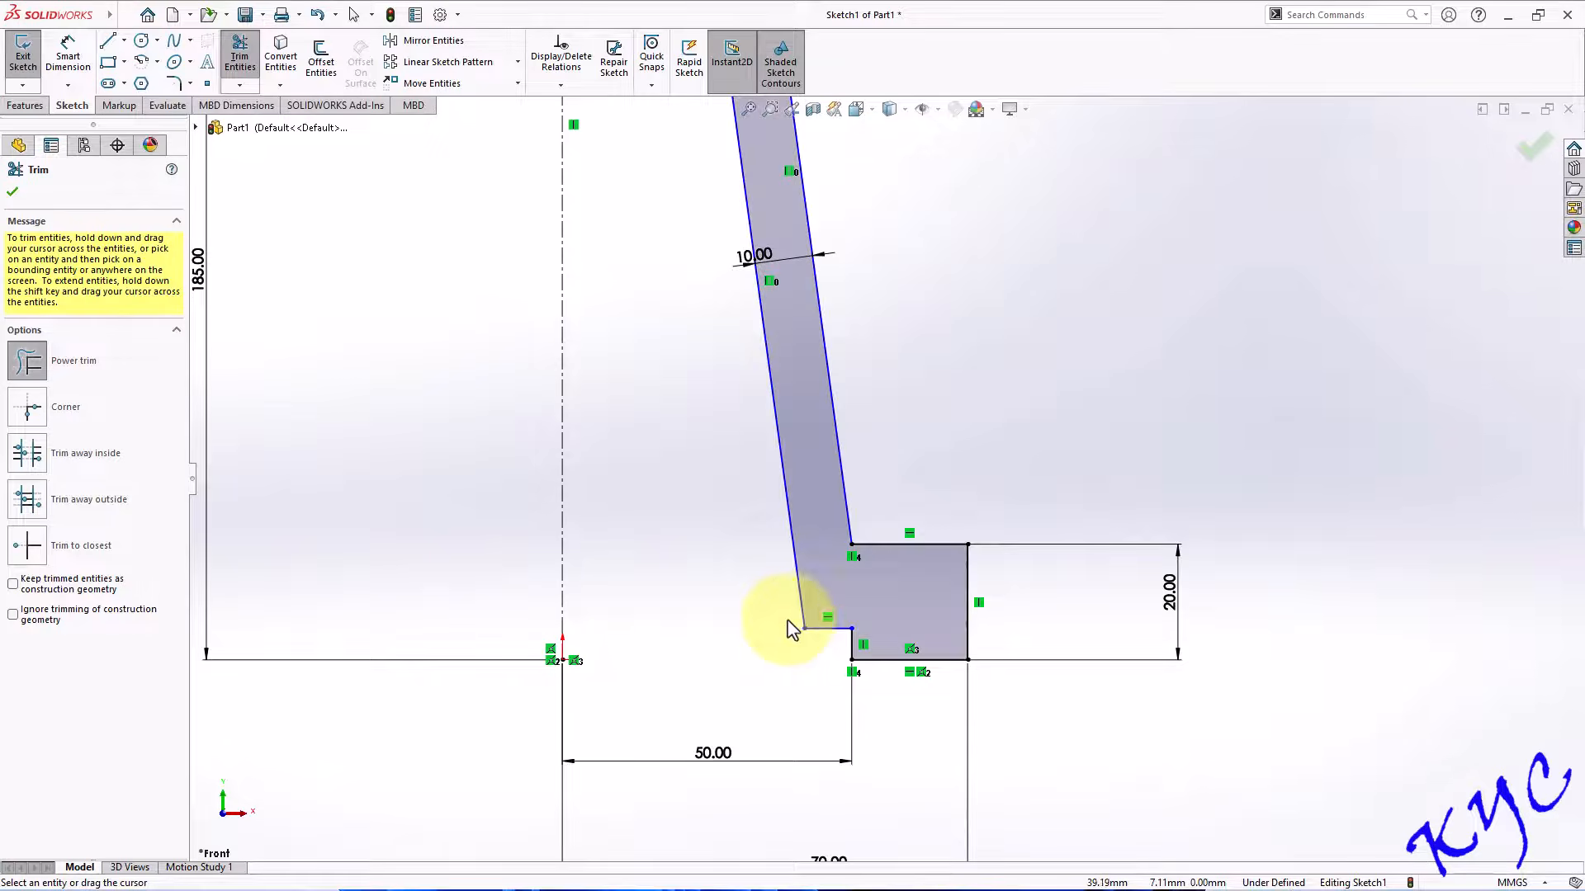
scroll(877, 407, up, 5)
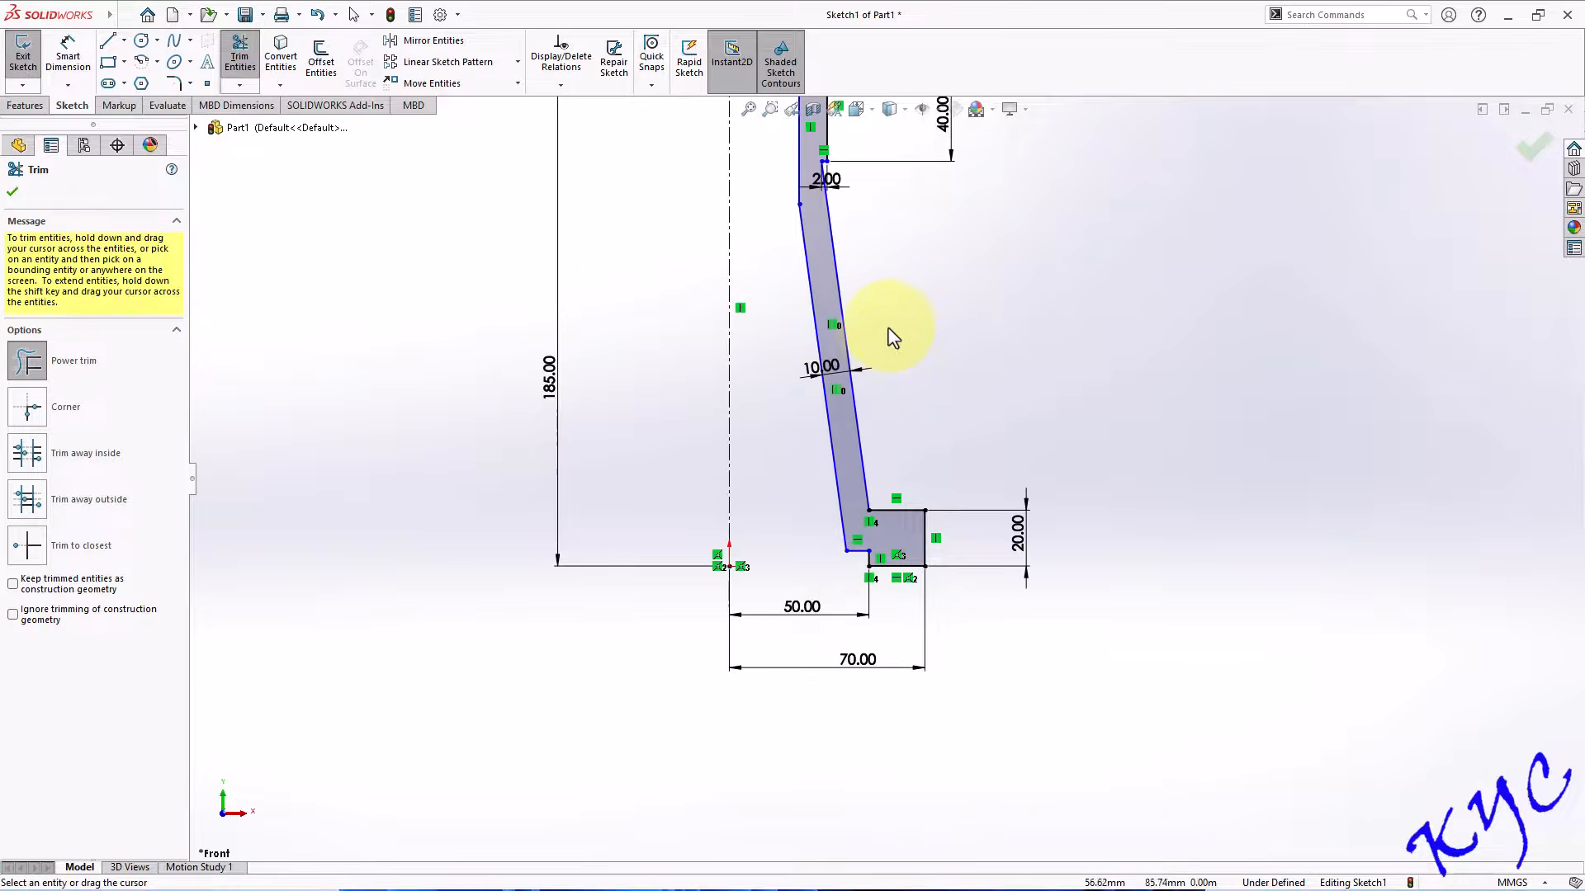
scroll(908, 563, down, 2)
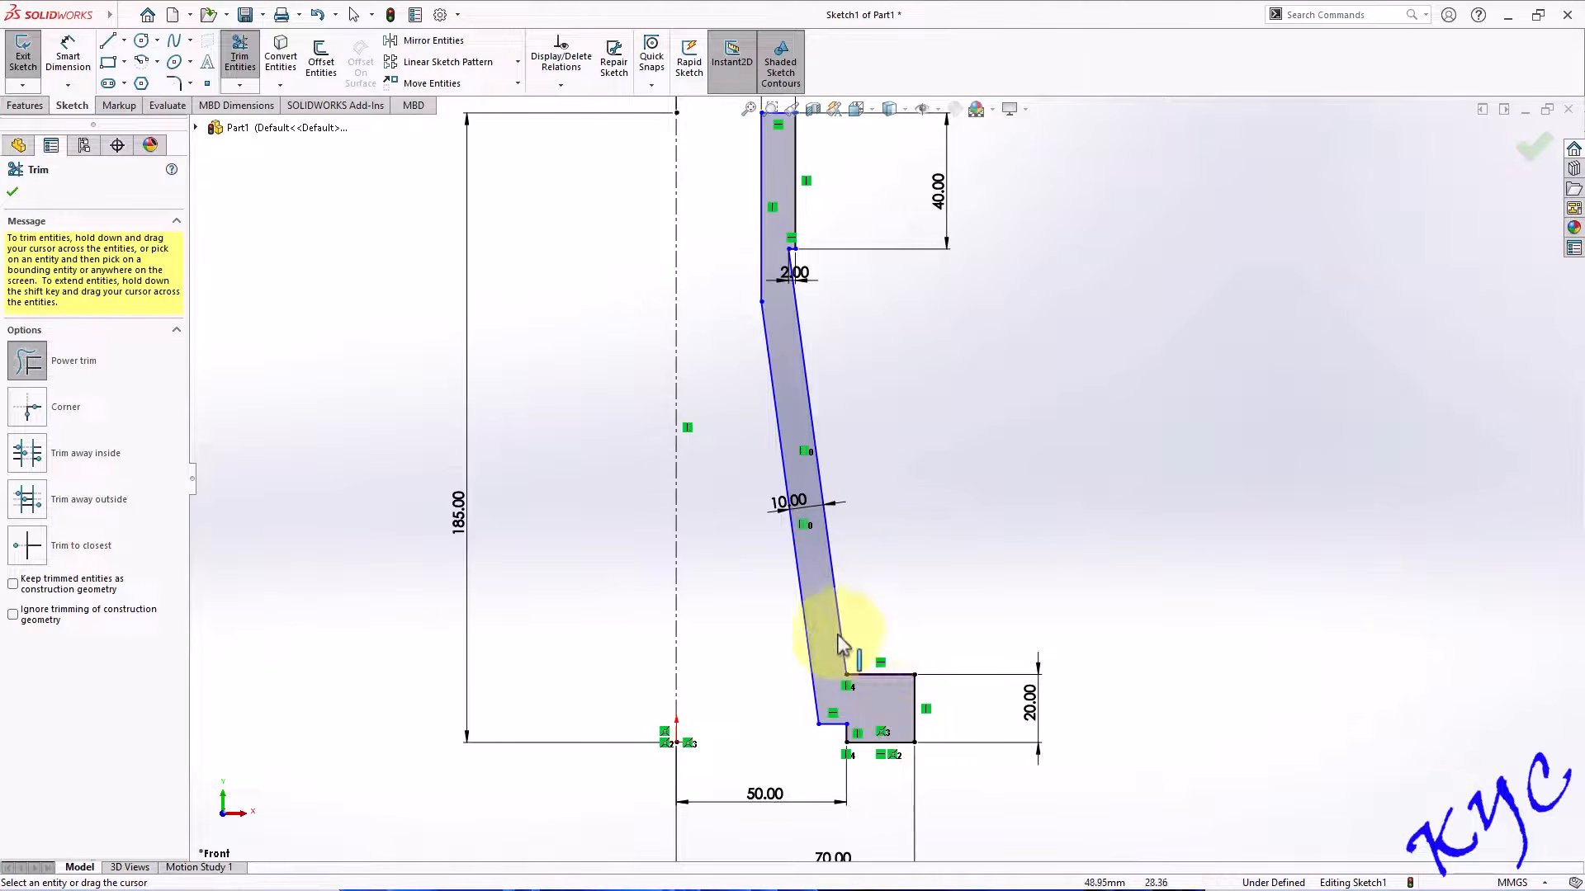
scroll(842, 255, up, 3)
scroll(869, 311, down, 3)
scroll(854, 461, up, 2)
scroll(854, 460, up, 1)
scroll(982, 689, down, 1)
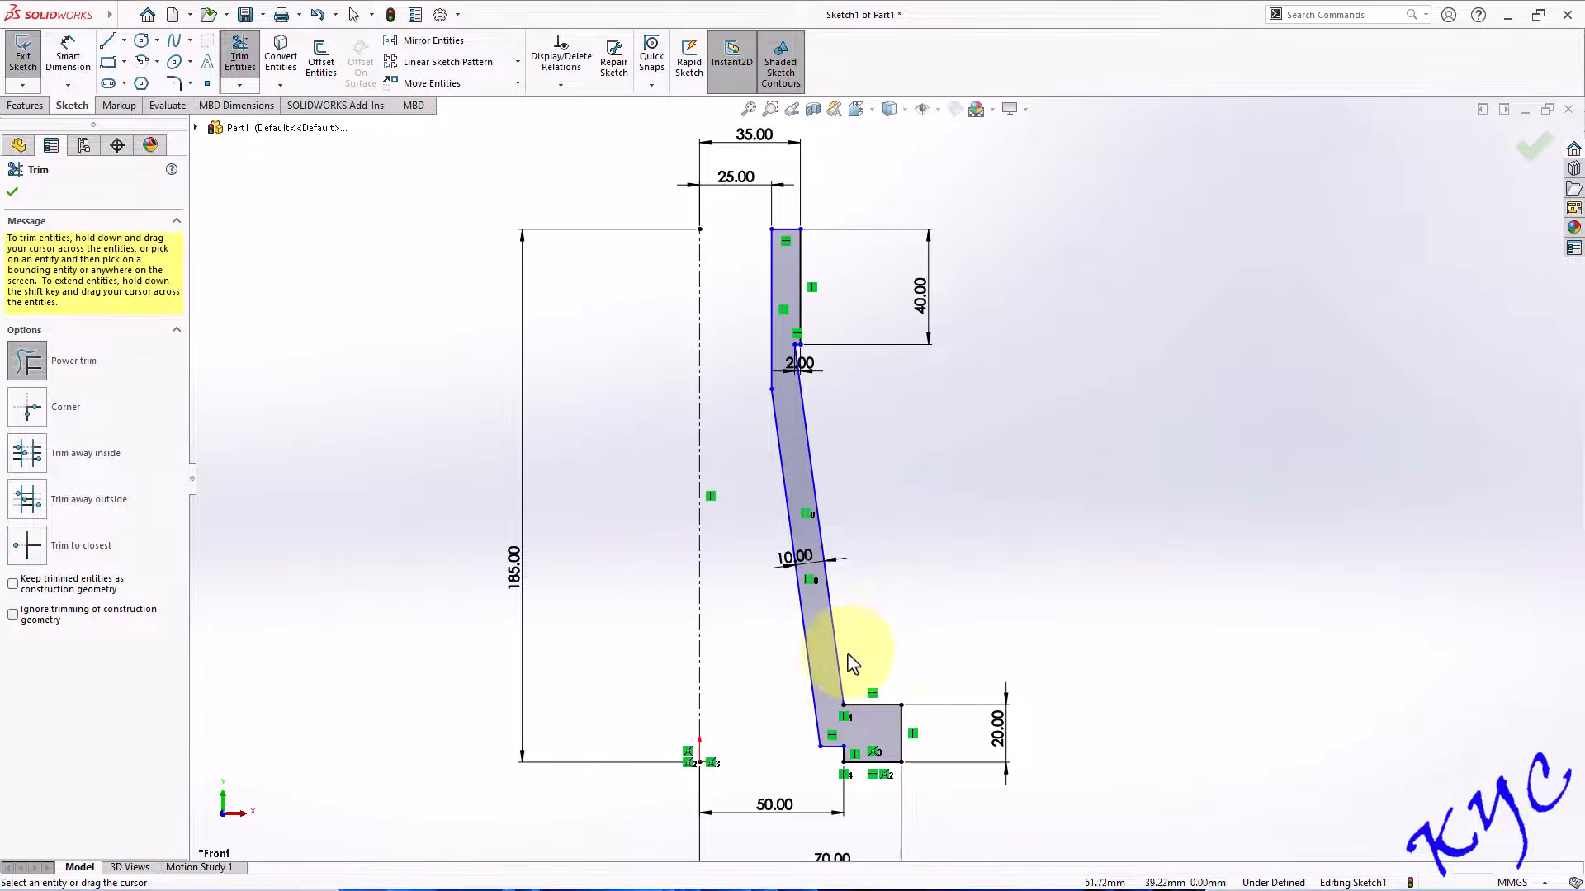
Dimension the short vertical edge of the bottom recess to 3 mm.
click(68, 55)
scroll(866, 757, down, 3)
click(911, 796)
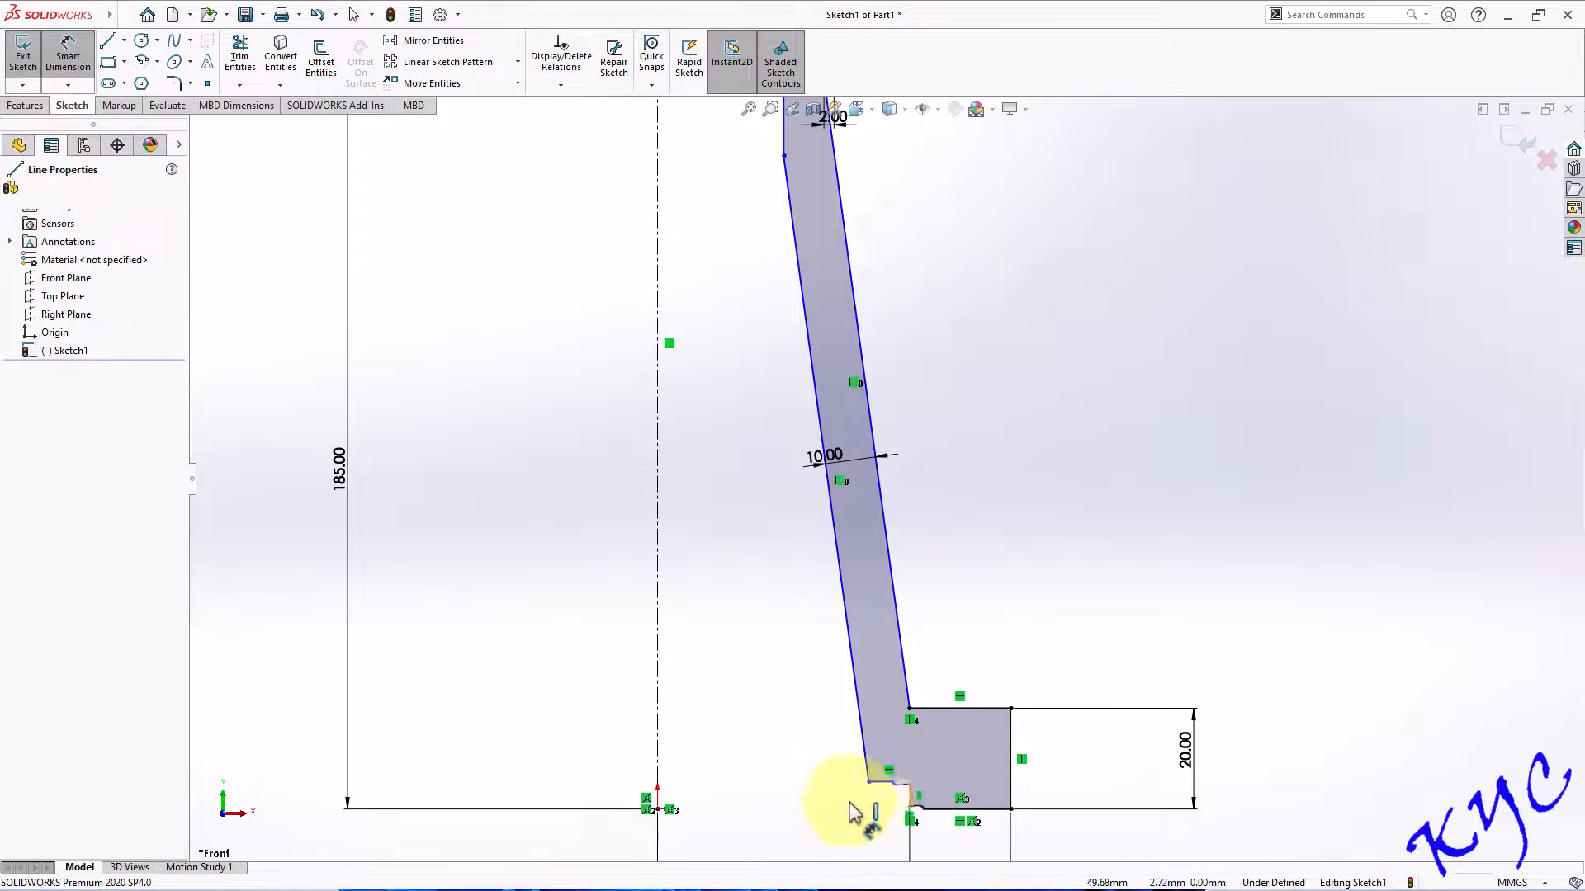
click(816, 817)
text(3)
key(Return)
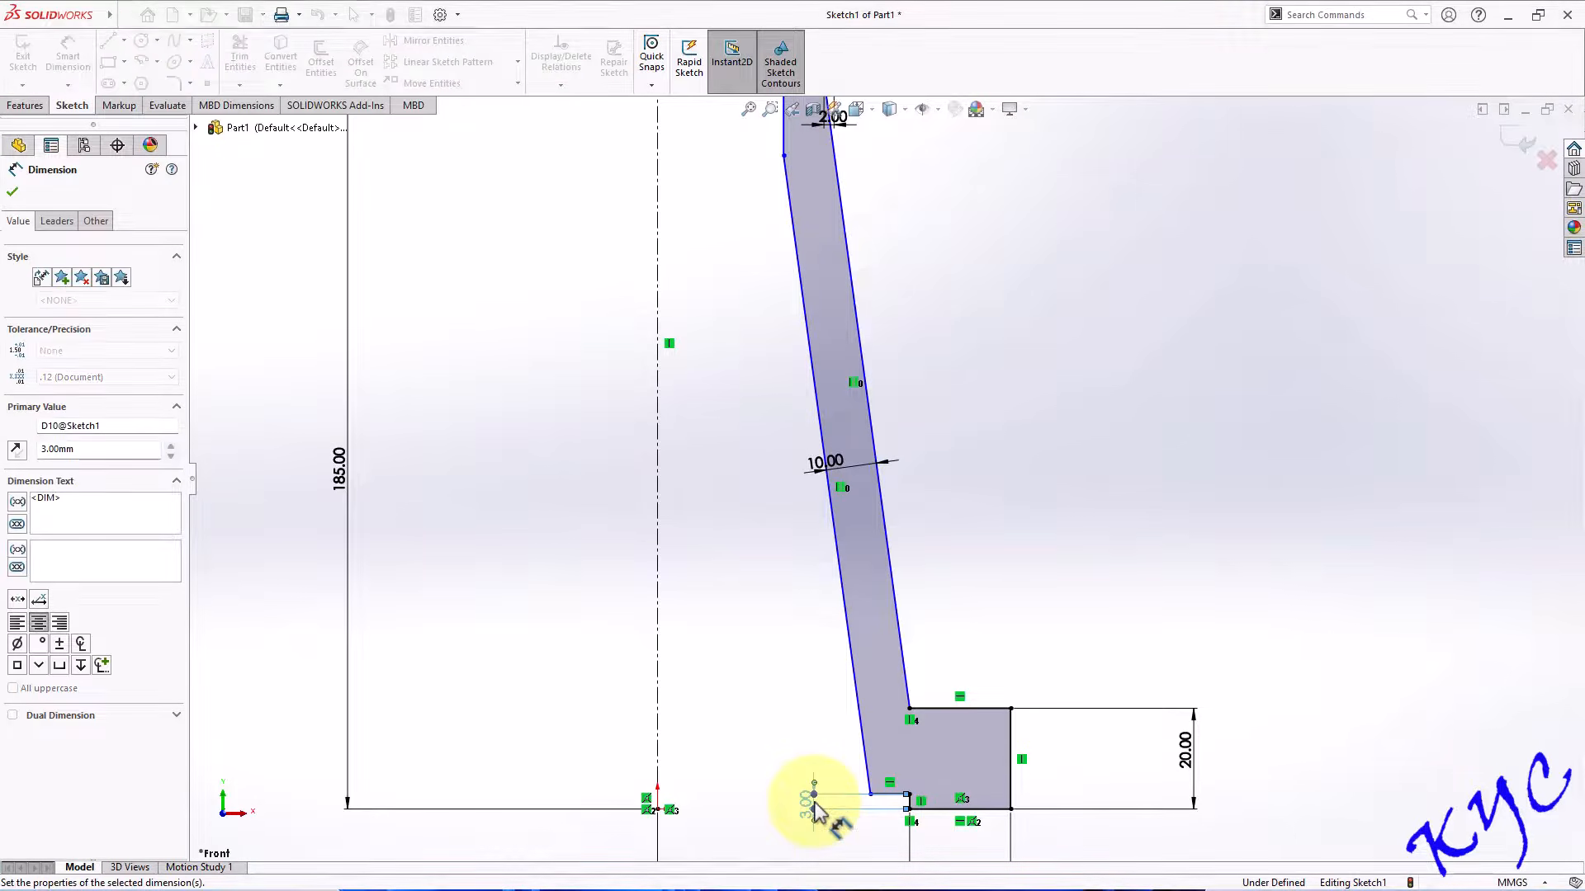
scroll(955, 760, up, 3)
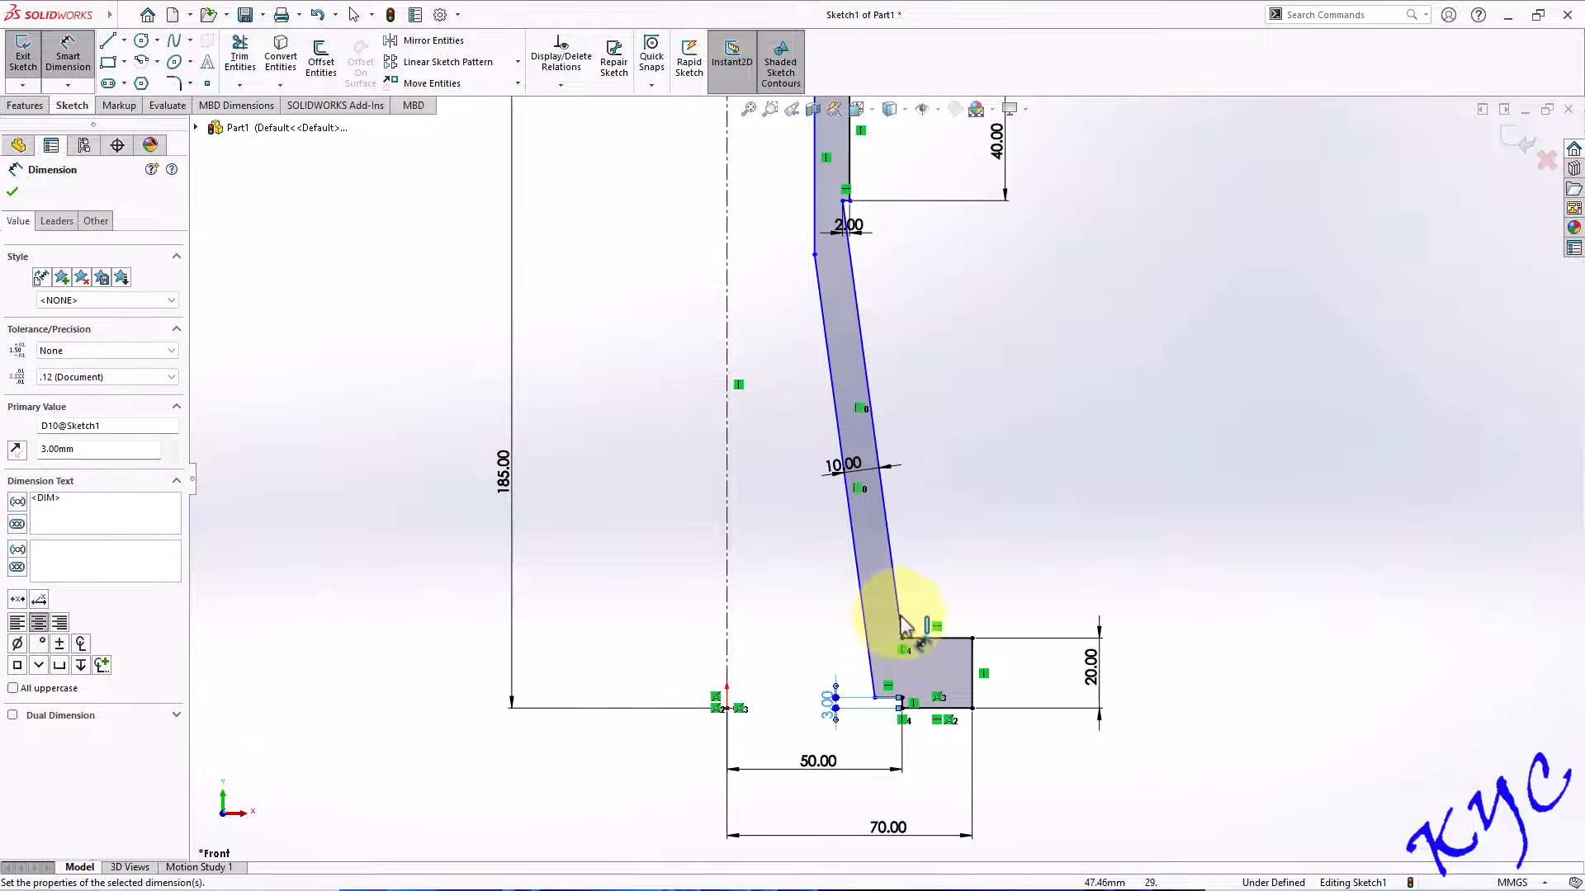
scroll(913, 283, up, 2)
scroll(849, 354, down, 5)
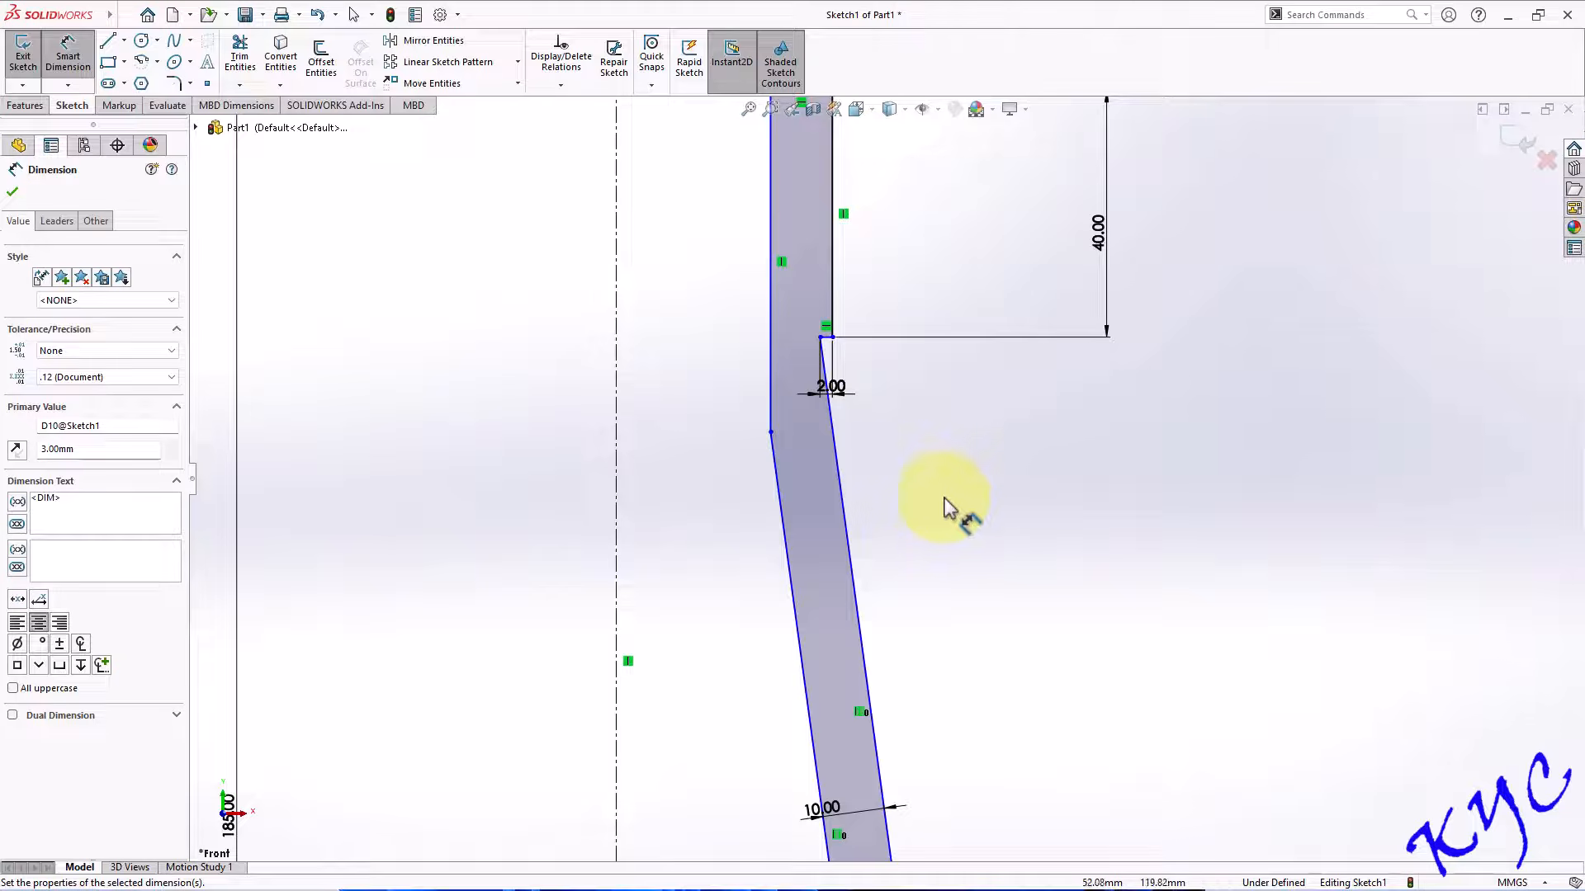
Close the half-profile sketch and revolve it 360 degrees about its vertical centerline.
scroll(980, 584, up, 6)
scroll(1042, 508, down, 1)
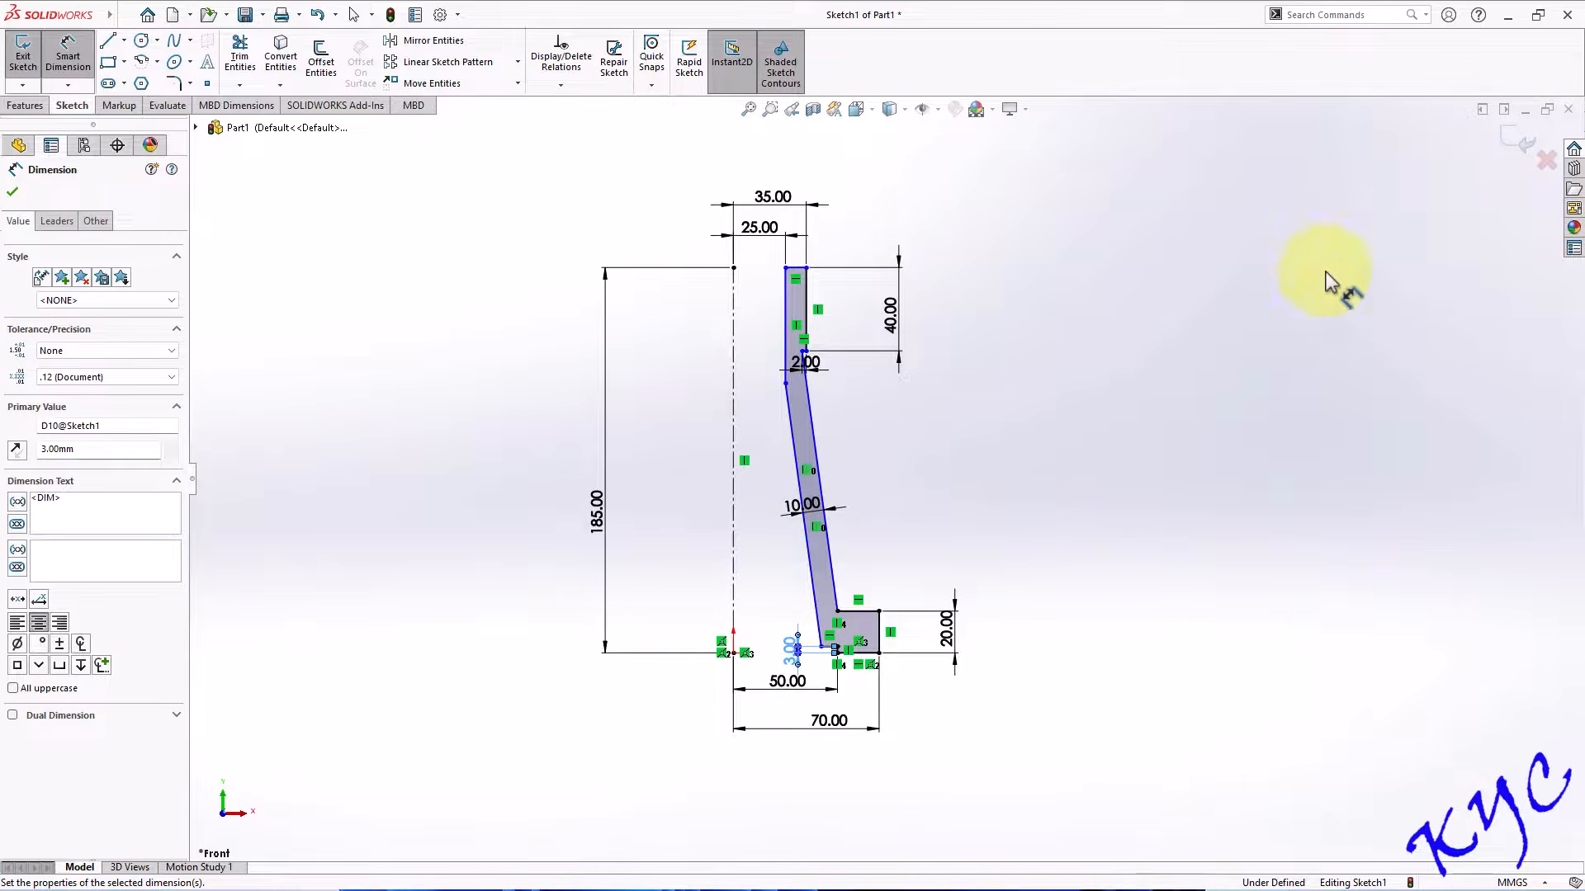
click(1523, 149)
click(76, 353)
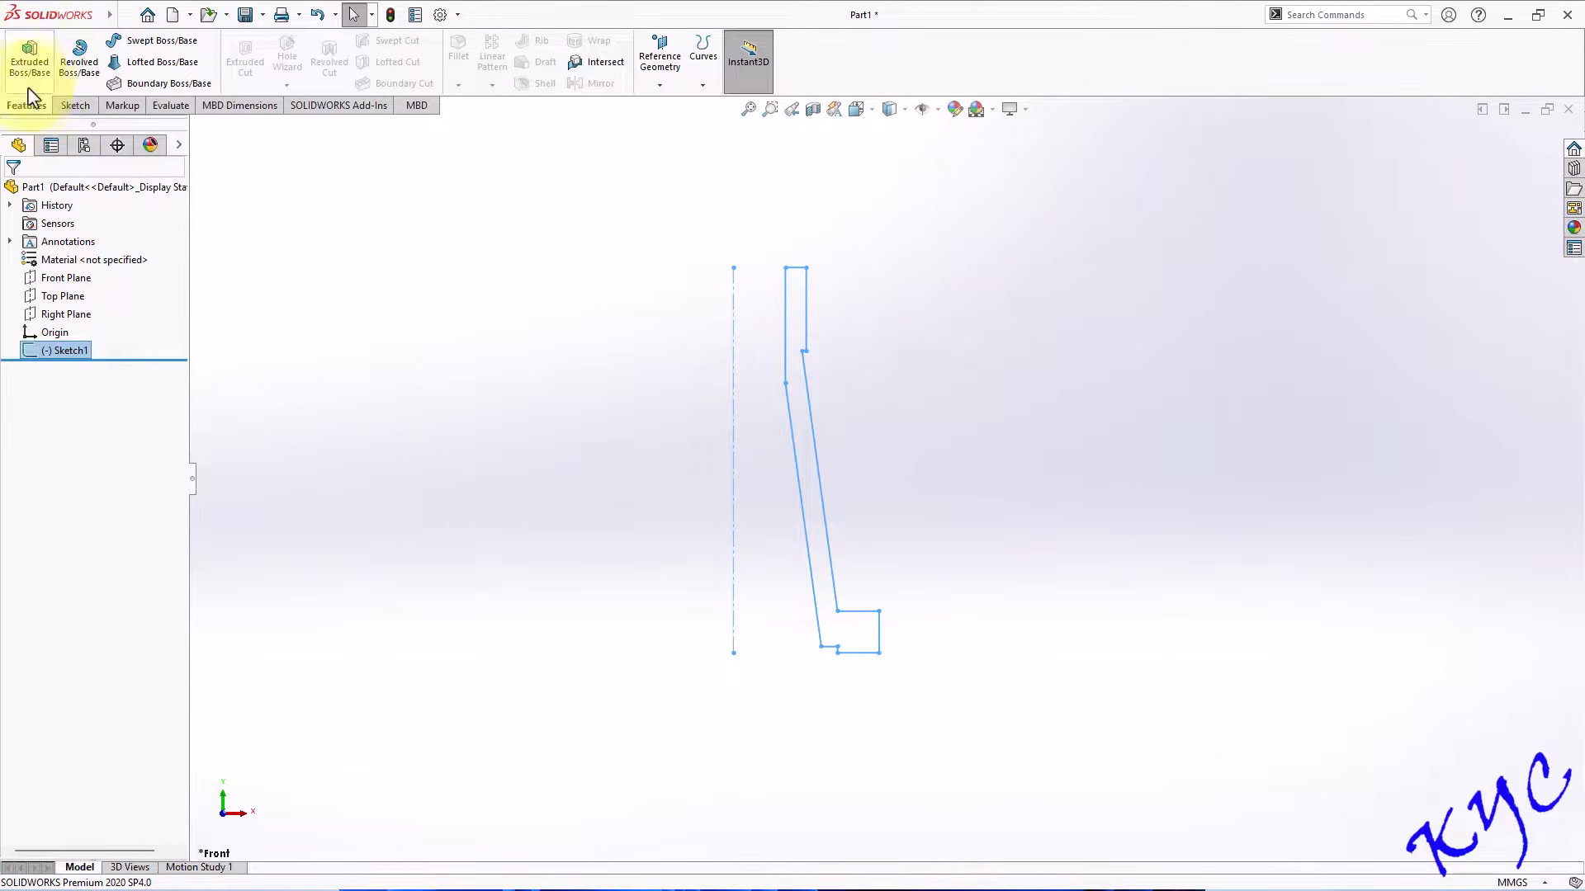
click(84, 71)
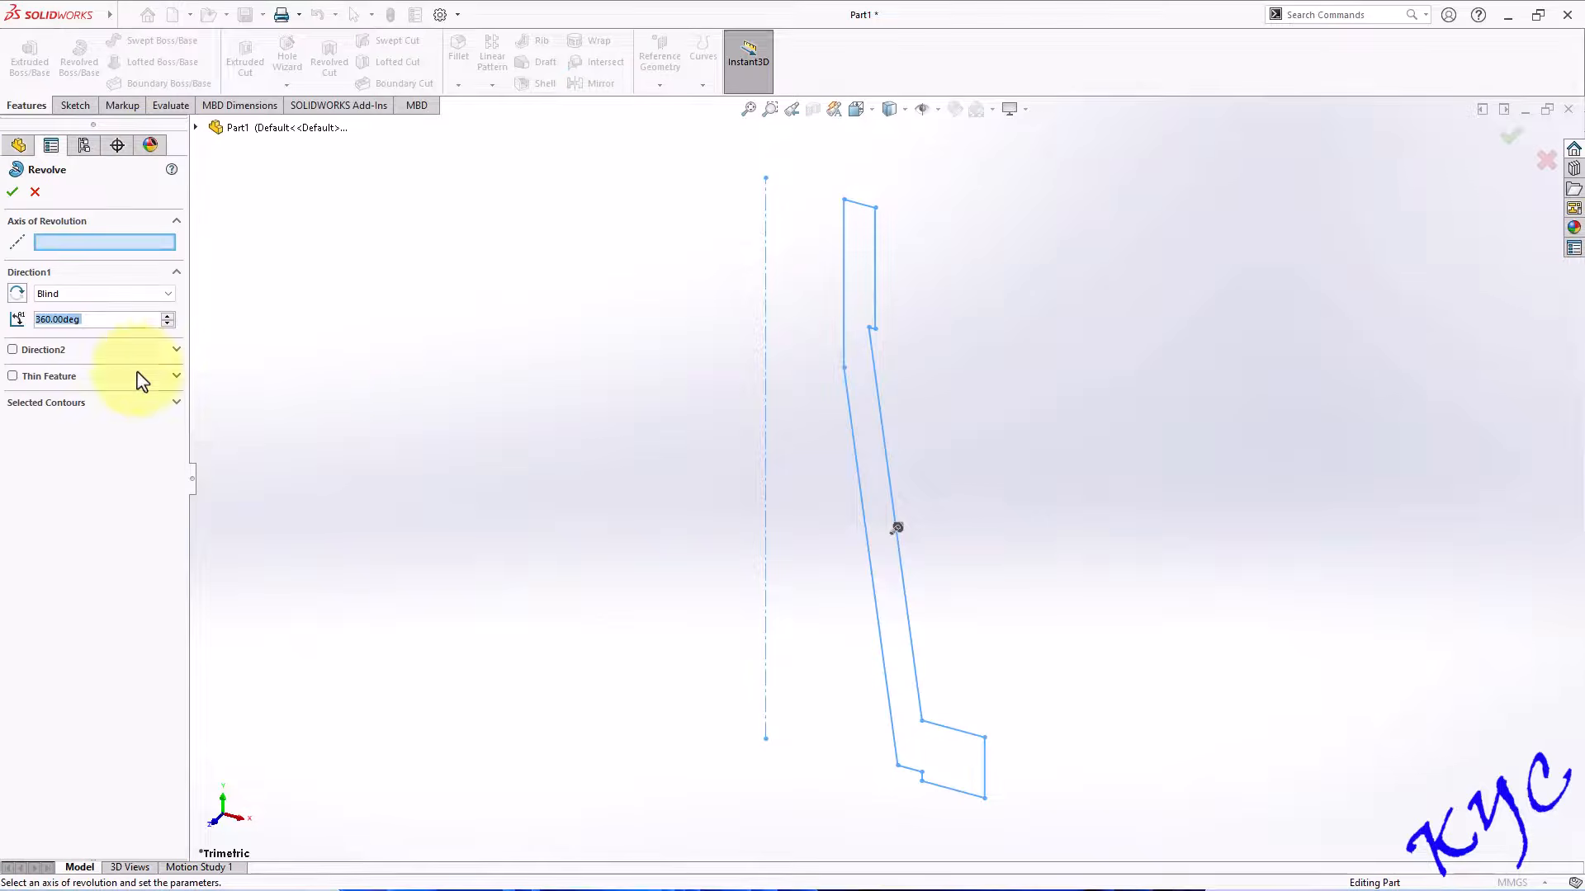
click(69, 244)
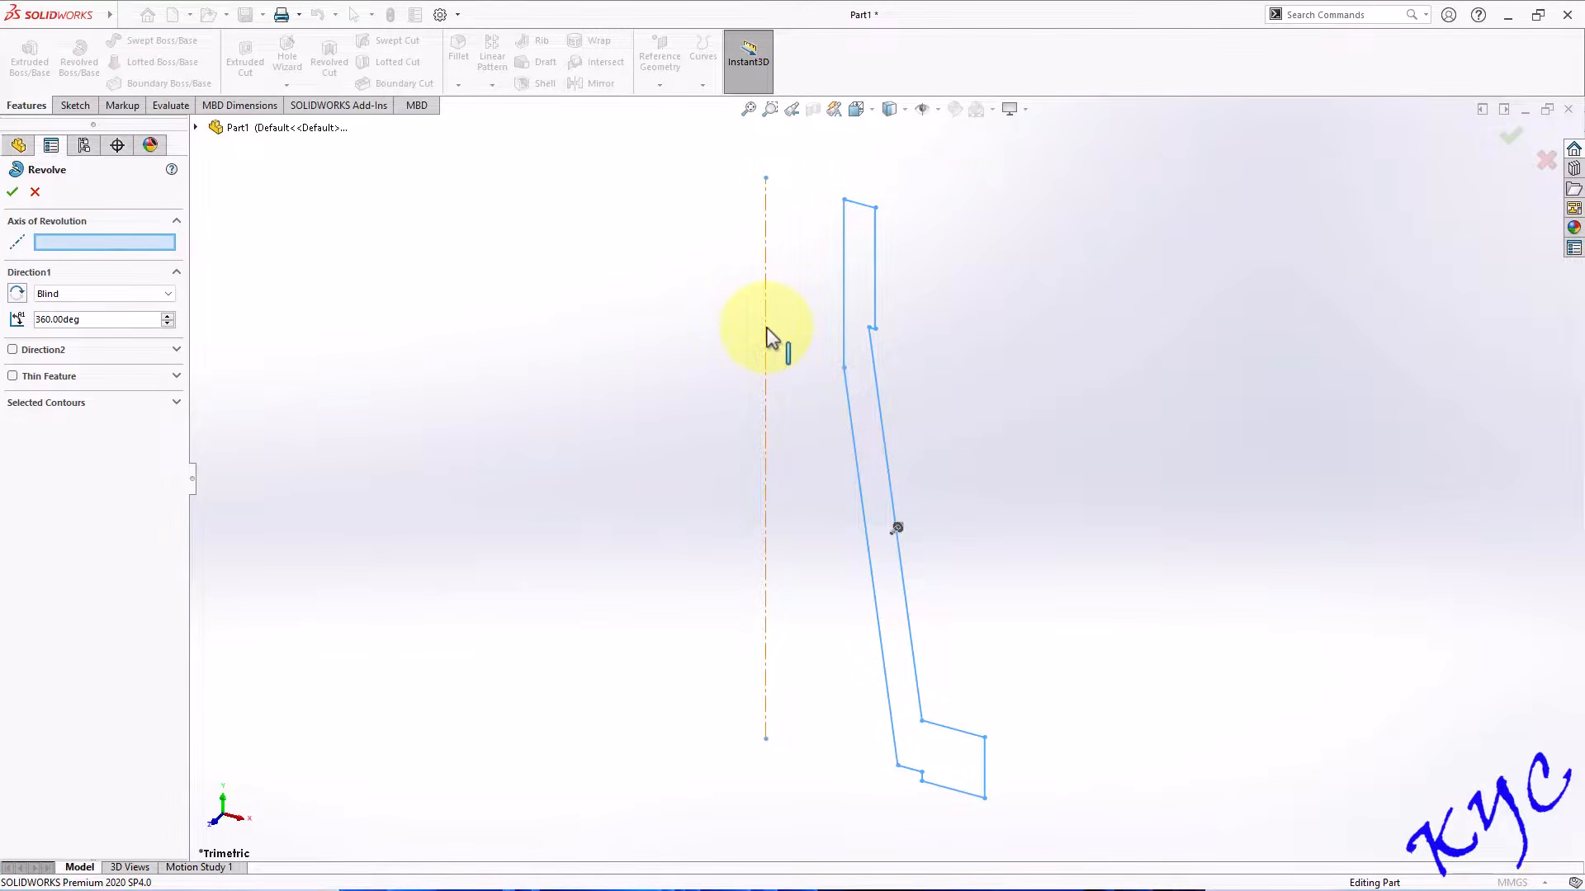
click(768, 336)
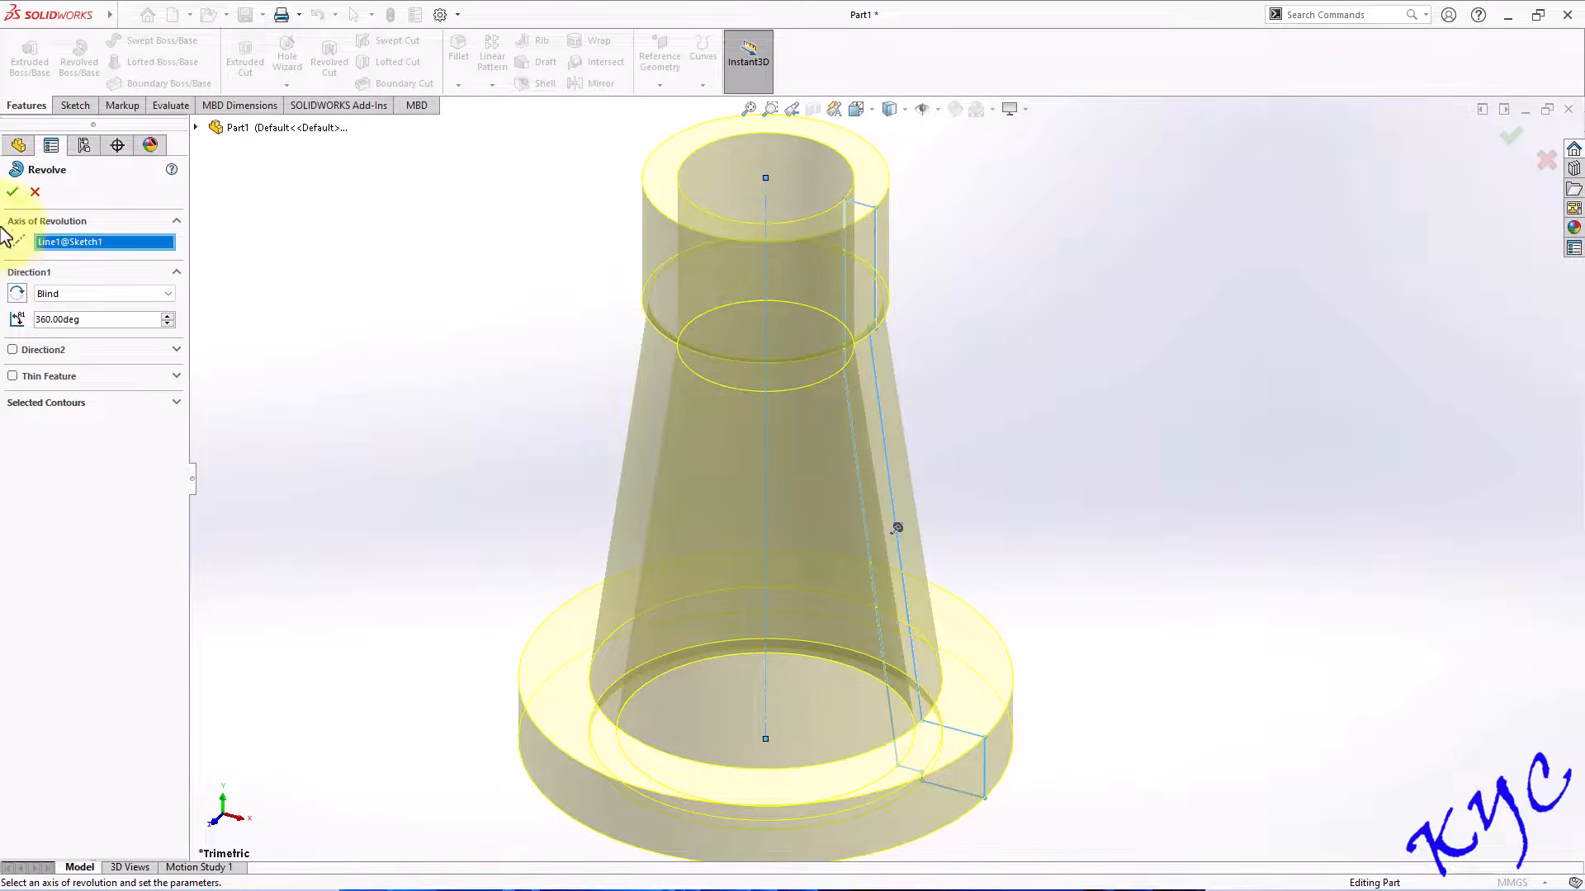
click(13, 193)
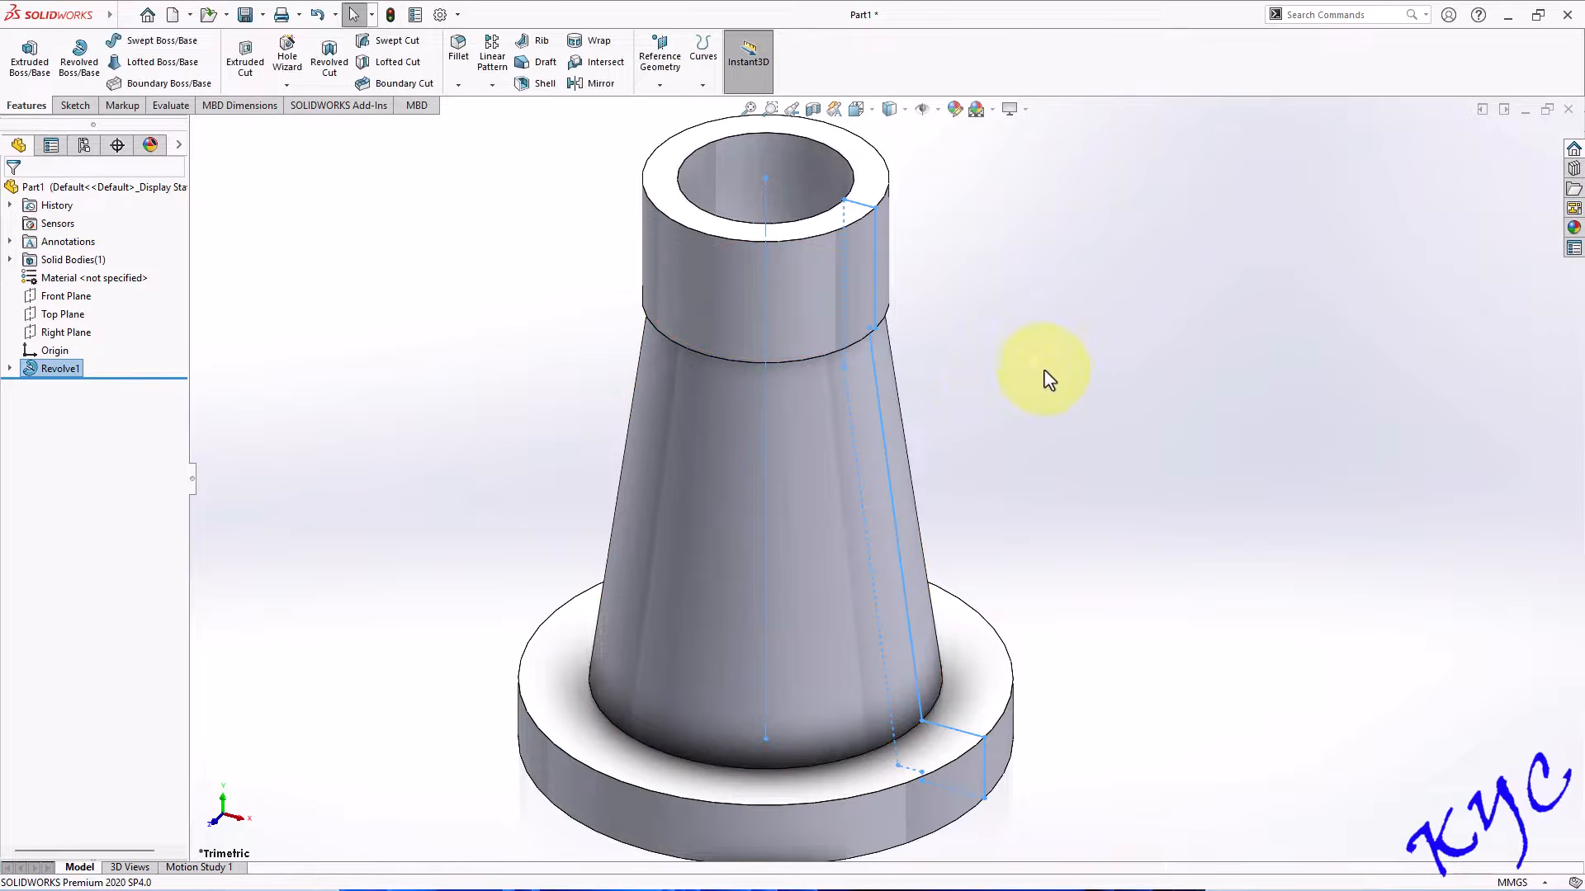
Fillet the edge where the tapered body meets the base flange with an 8 mm radius.
scroll(1055, 392, up, 2)
scroll(959, 485, down, 1)
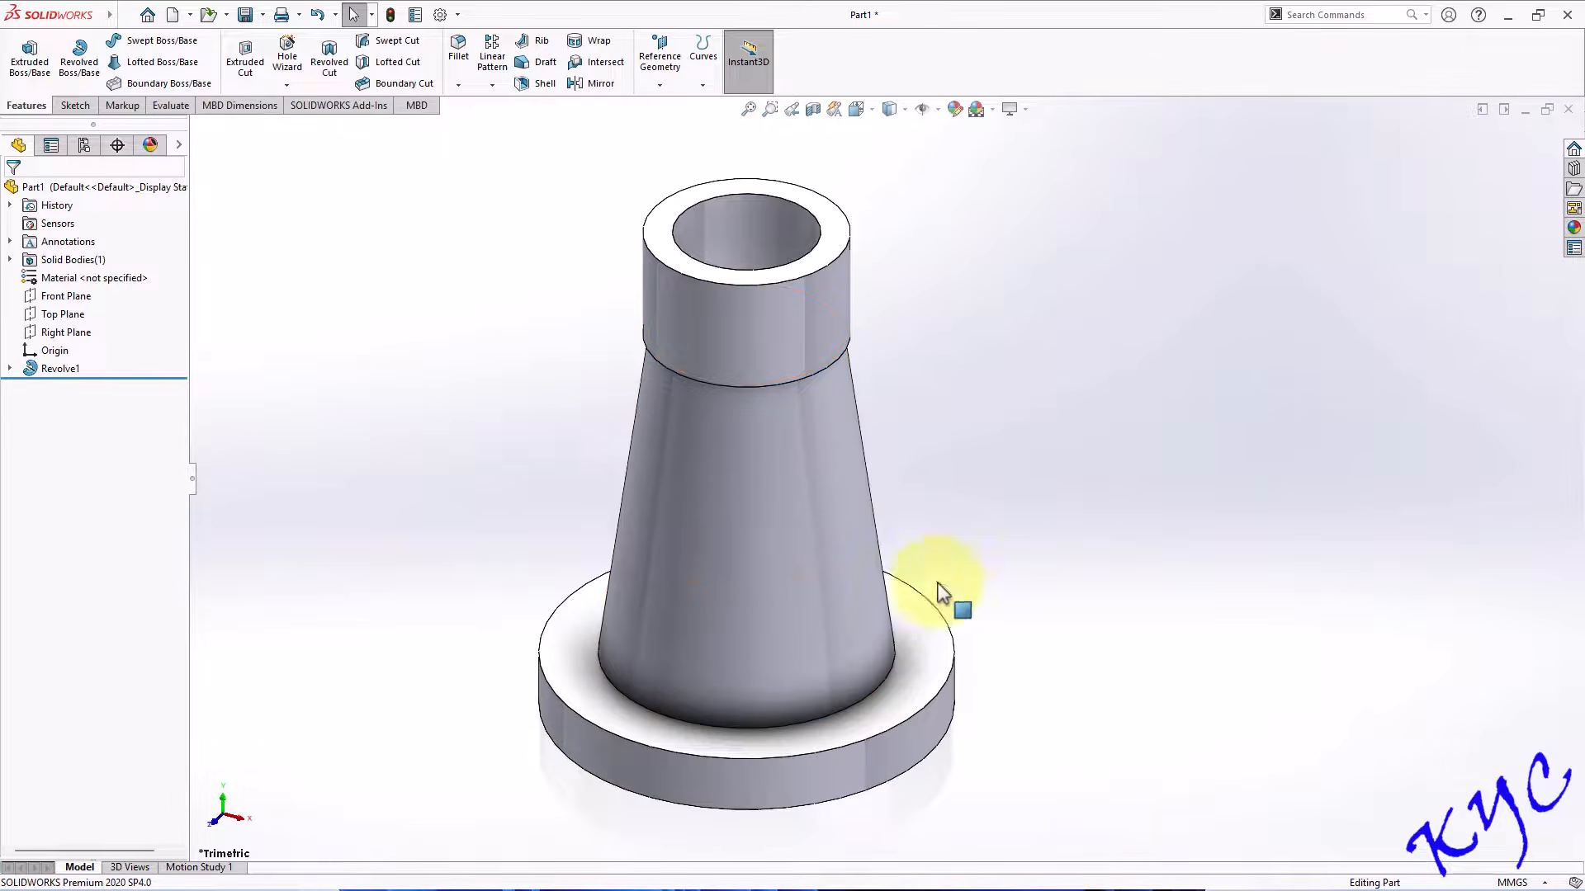
middle_drag(1015, 552, 1048, 558)
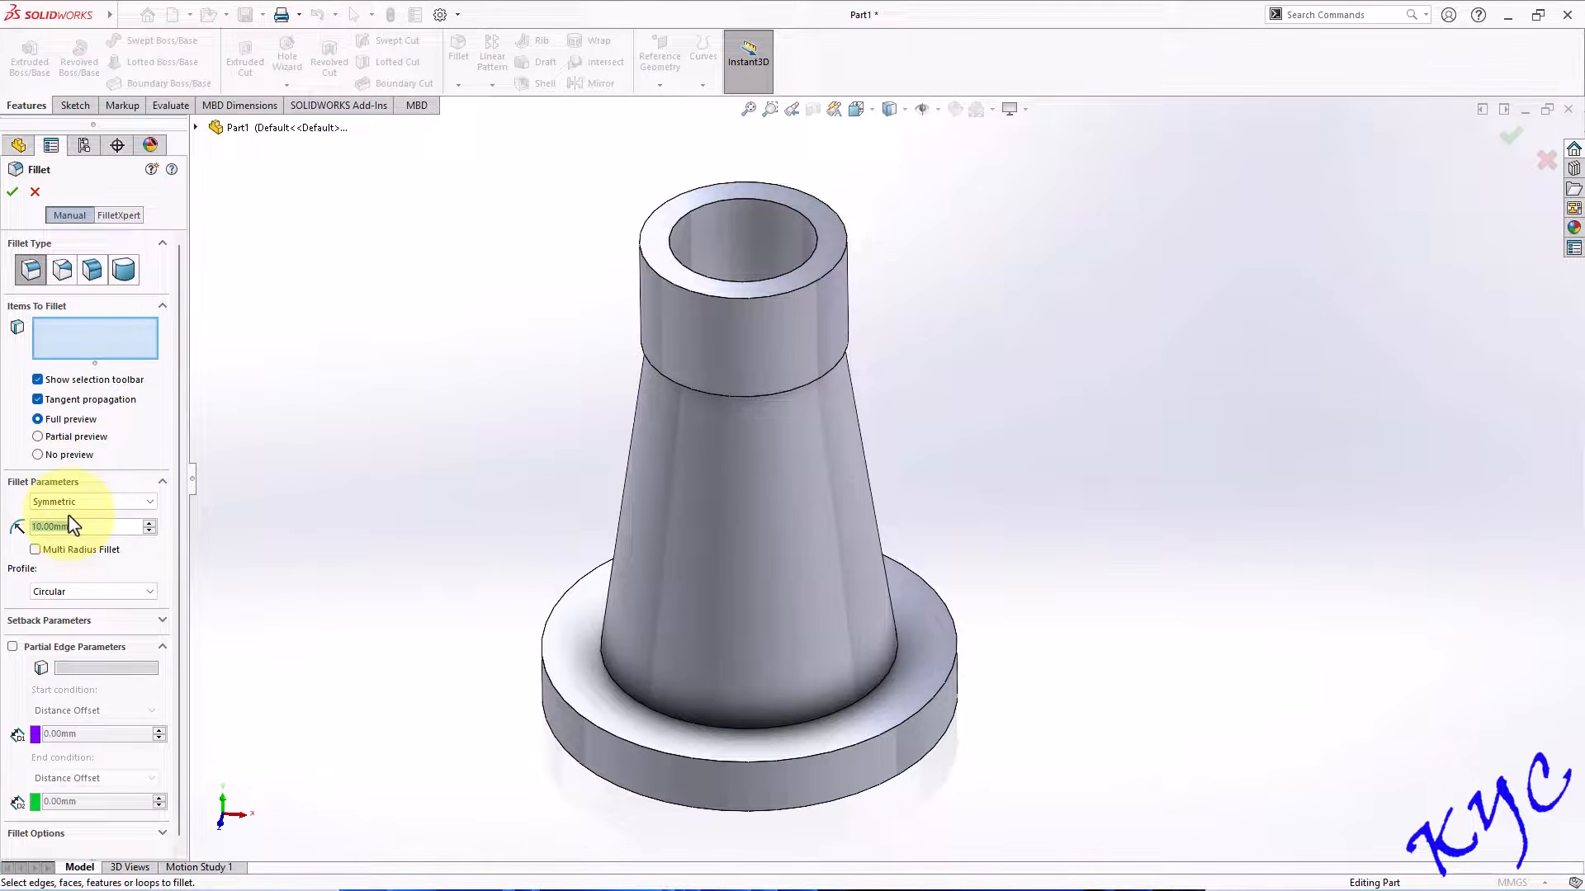
key(Return)
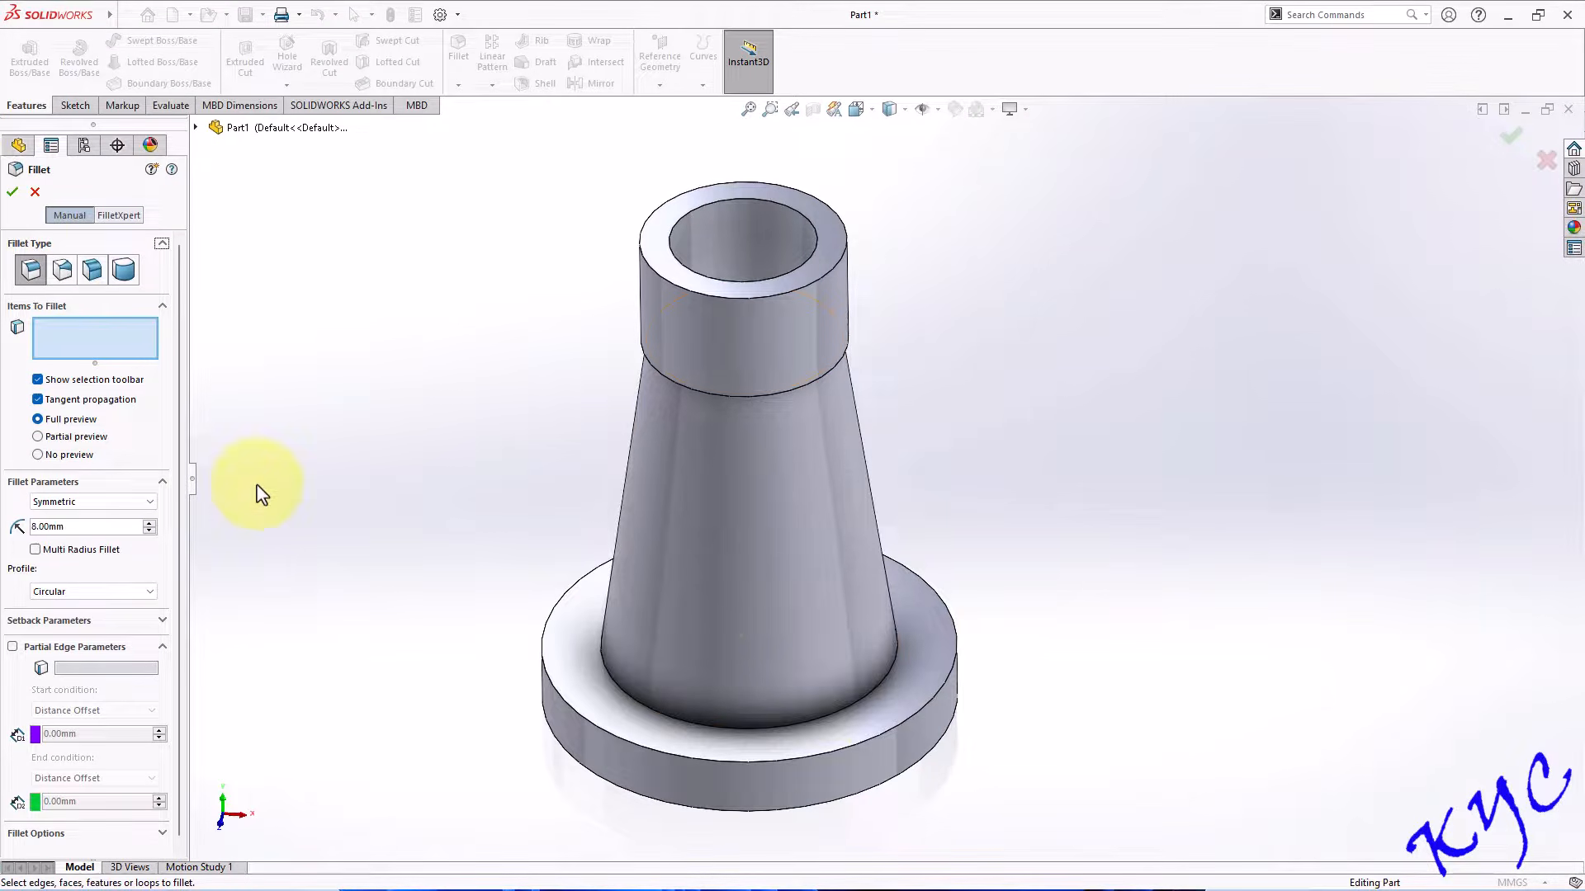
click(838, 712)
click(15, 192)
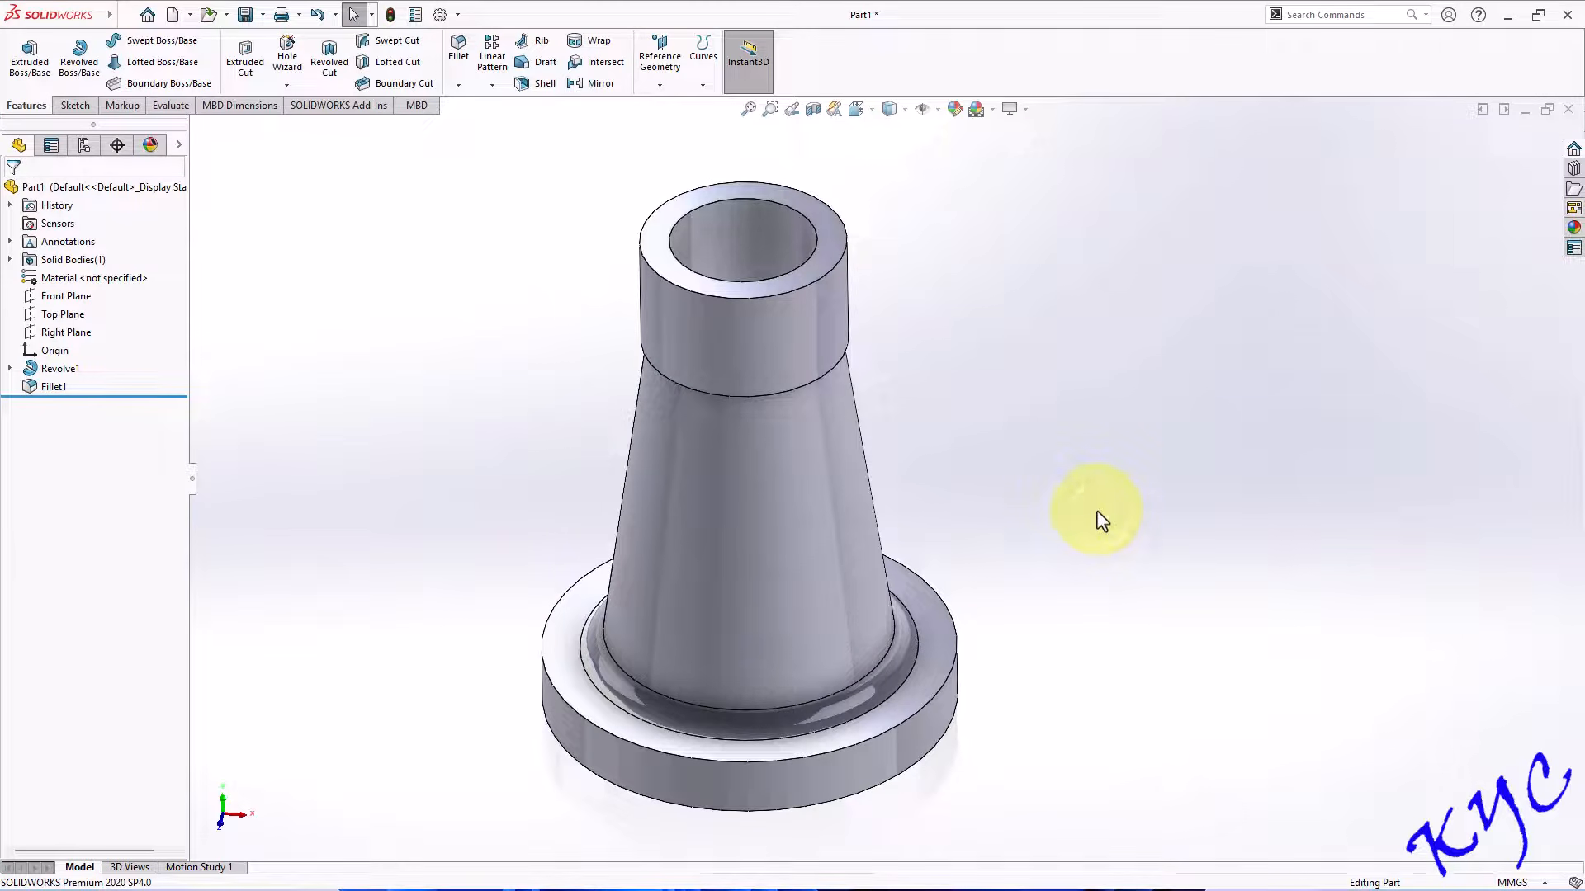
Fillet the inner edge under the top collar, where it meets the tapered body, with a 1 mm radius.
scroll(971, 395, down, 8)
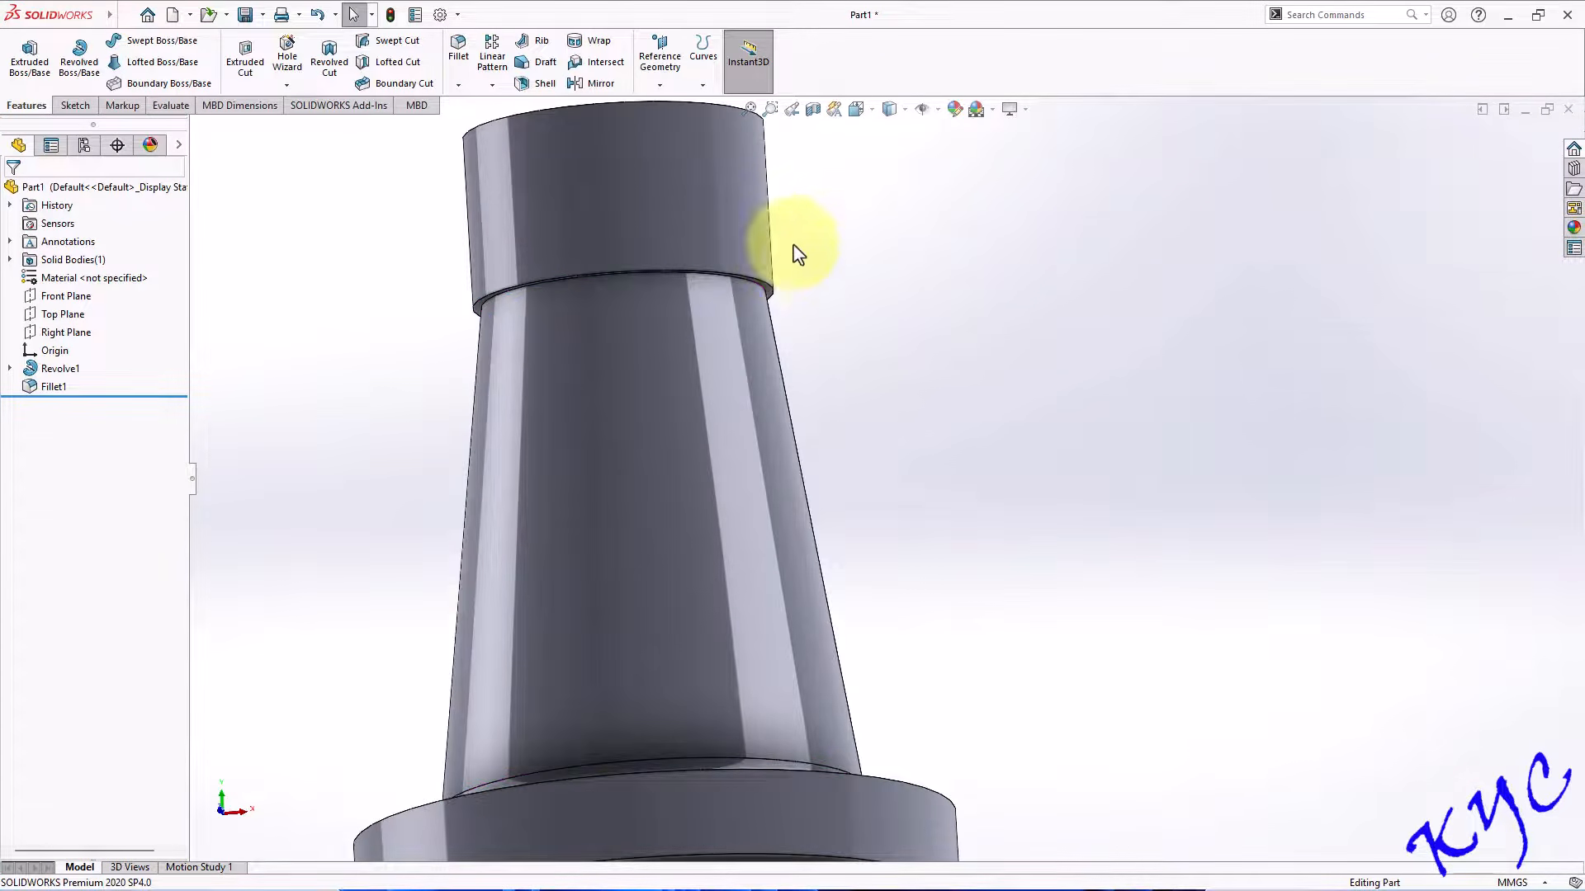
click(450, 66)
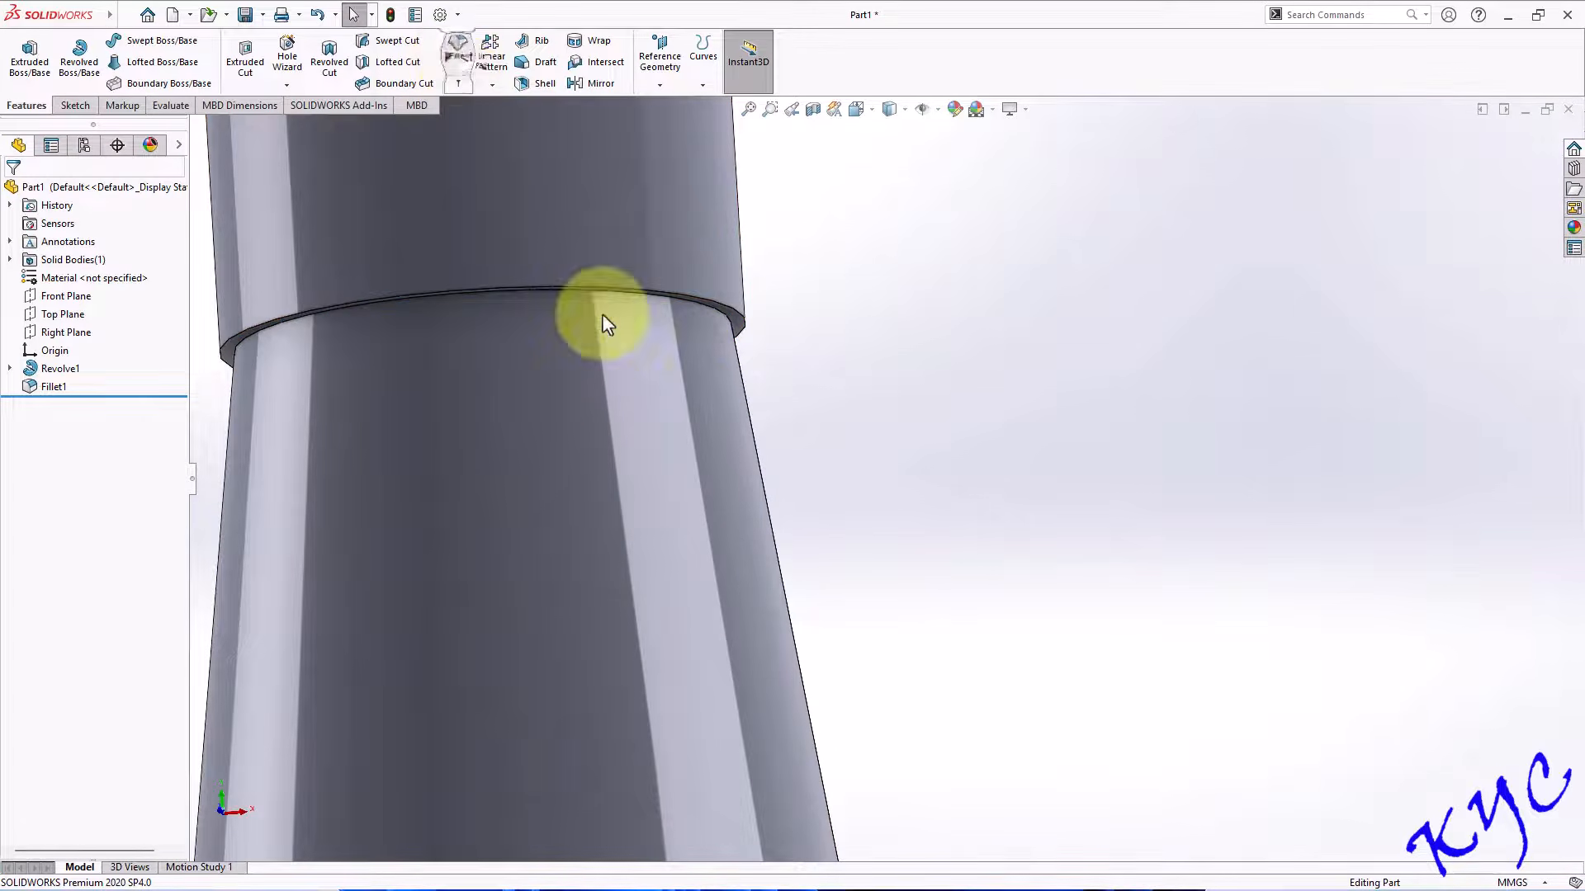
click(699, 320)
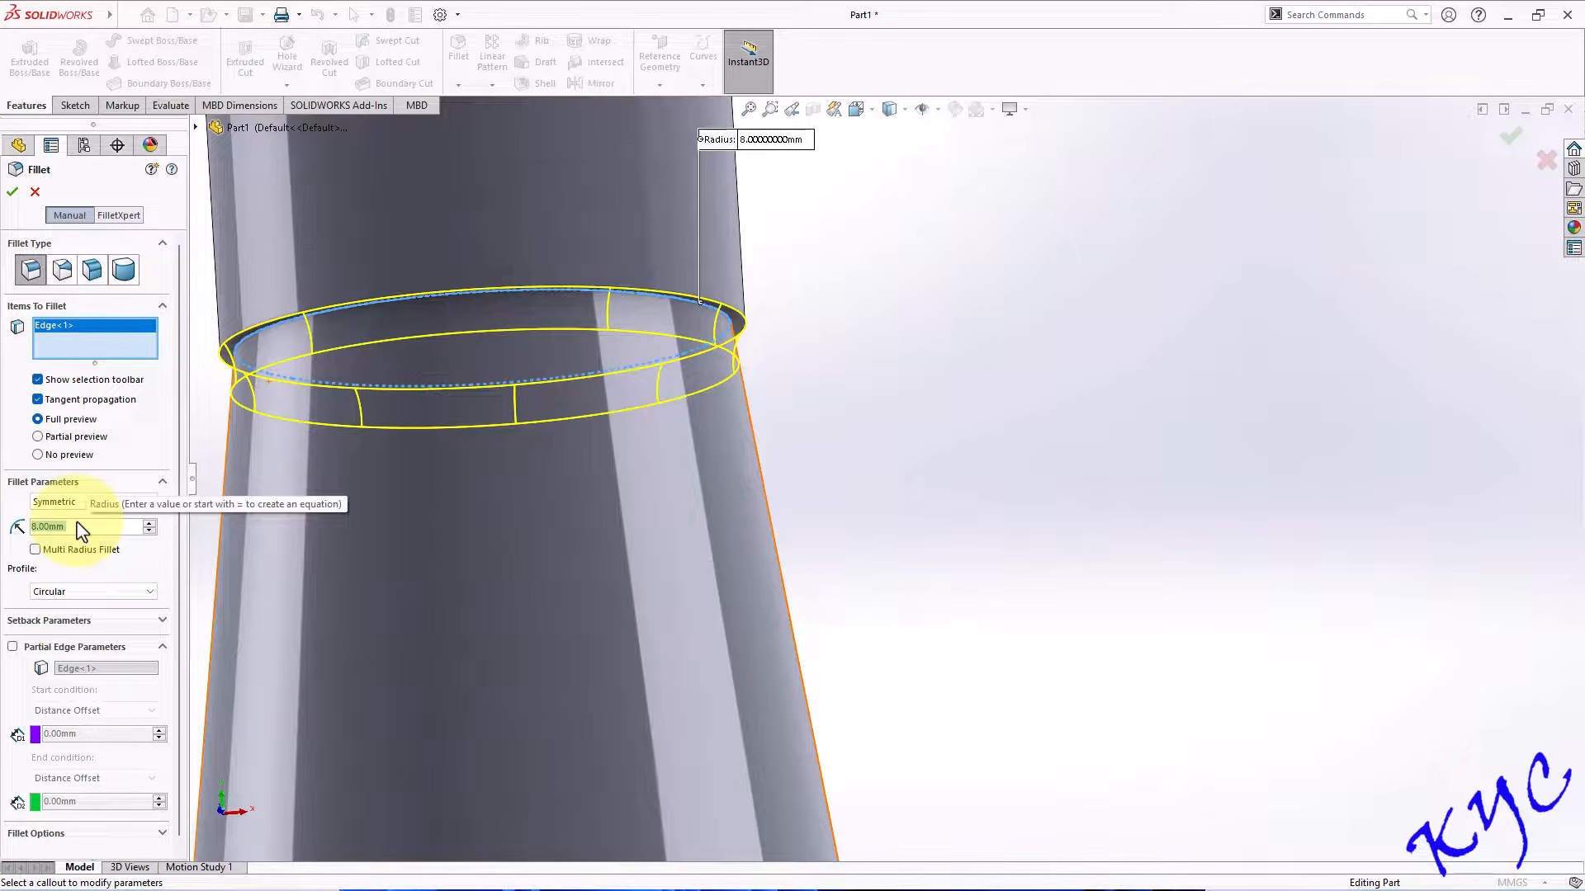
text(1)
key(Return)
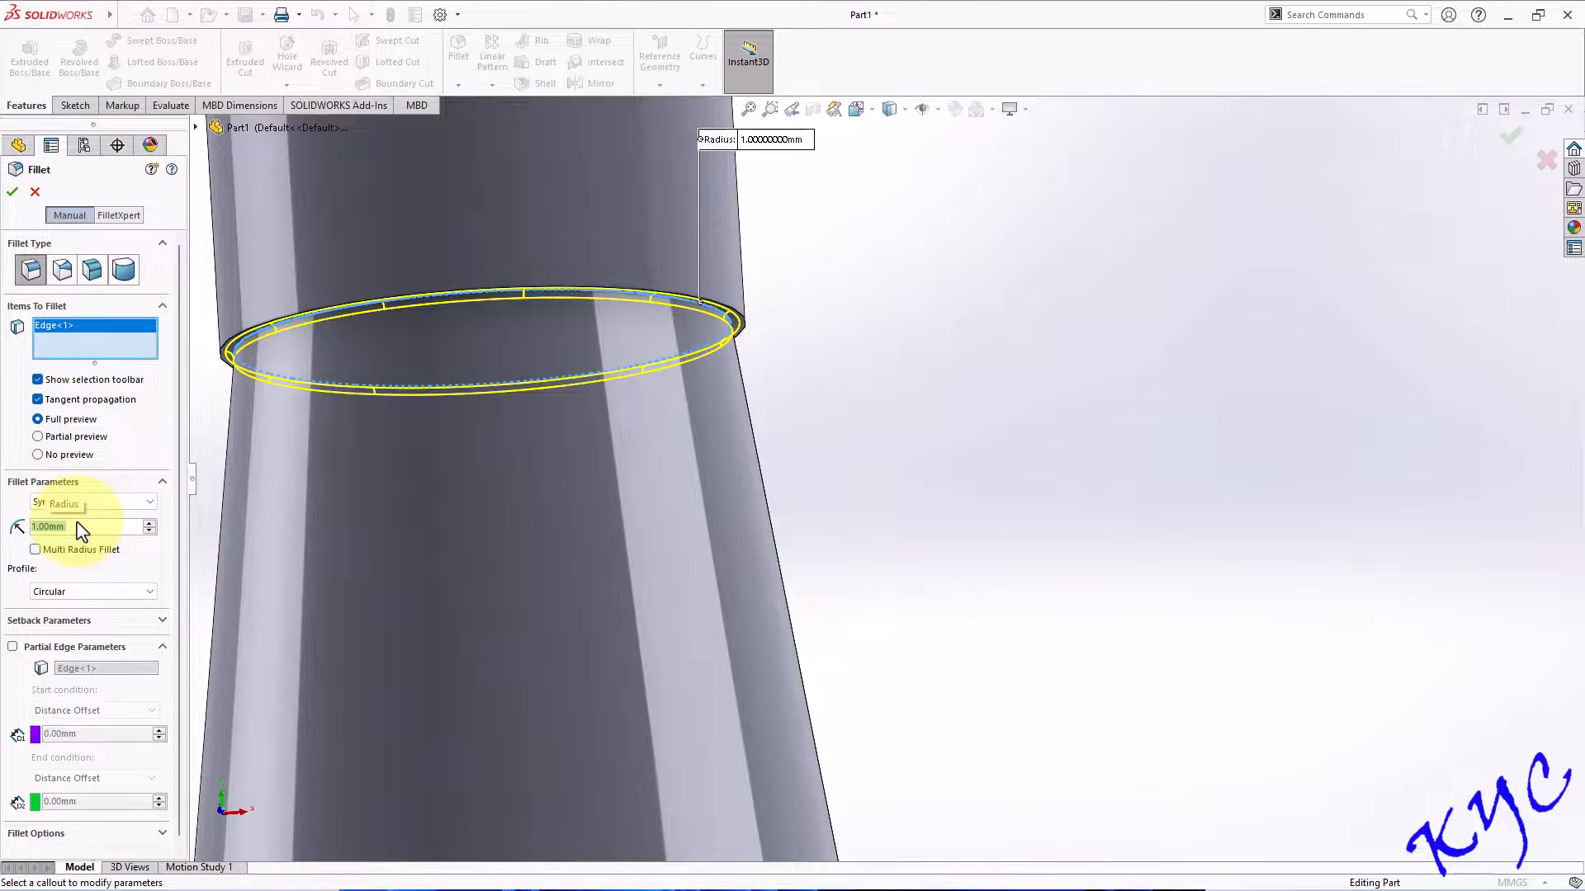
click(11, 195)
Save the part as Body in the Screw Jack folder.
middle_drag(941, 354, 831, 418)
scroll(826, 425, up, 5)
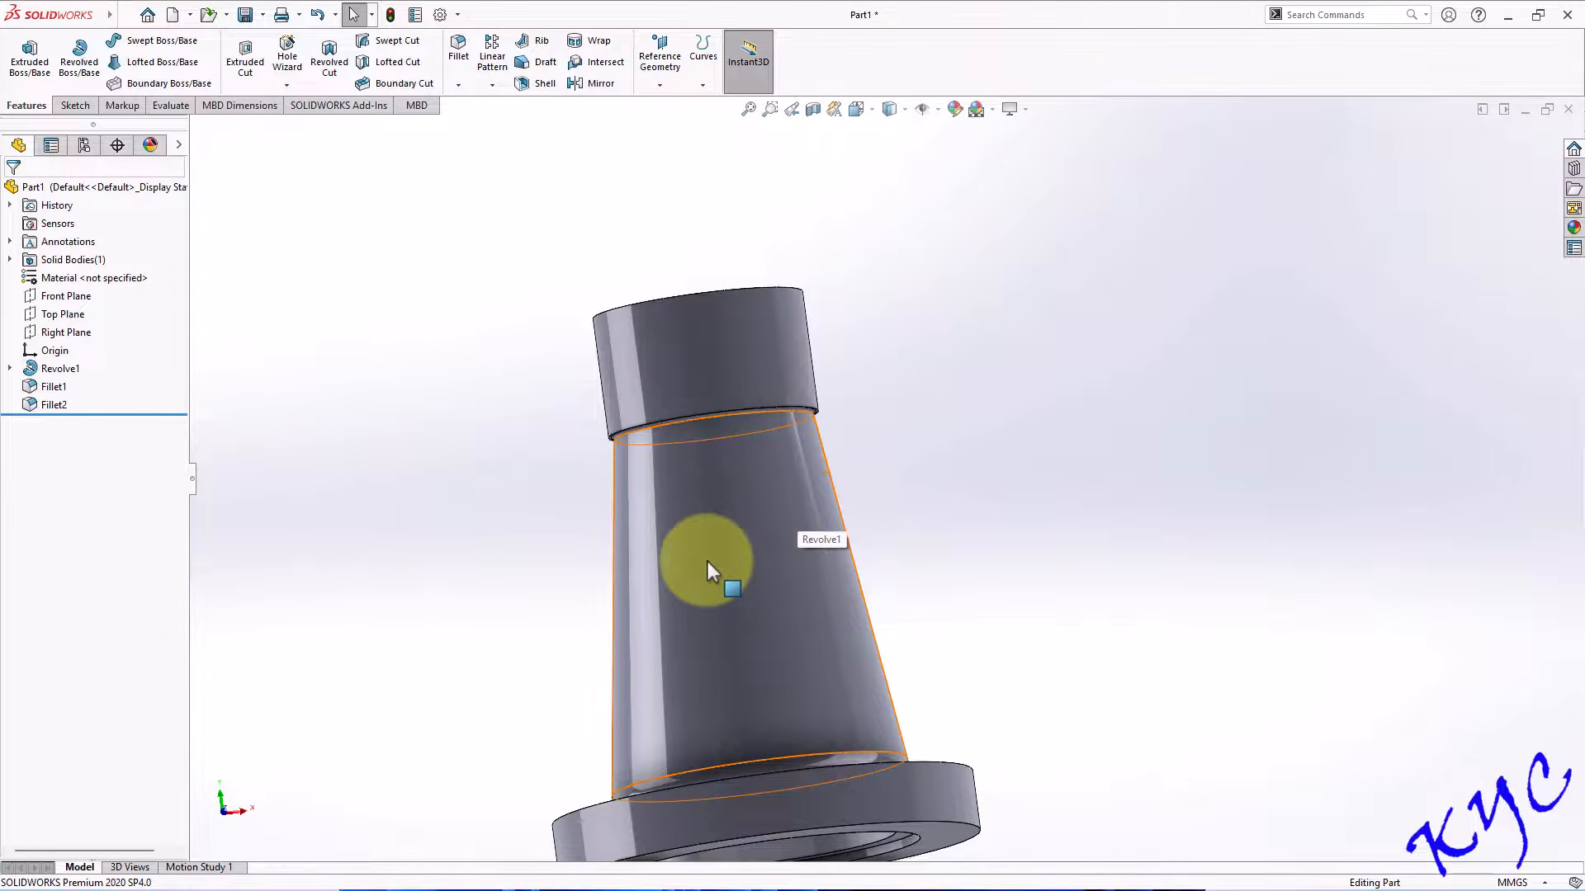
scroll(724, 587, up, 4)
middle_drag(955, 388, 1001, 537)
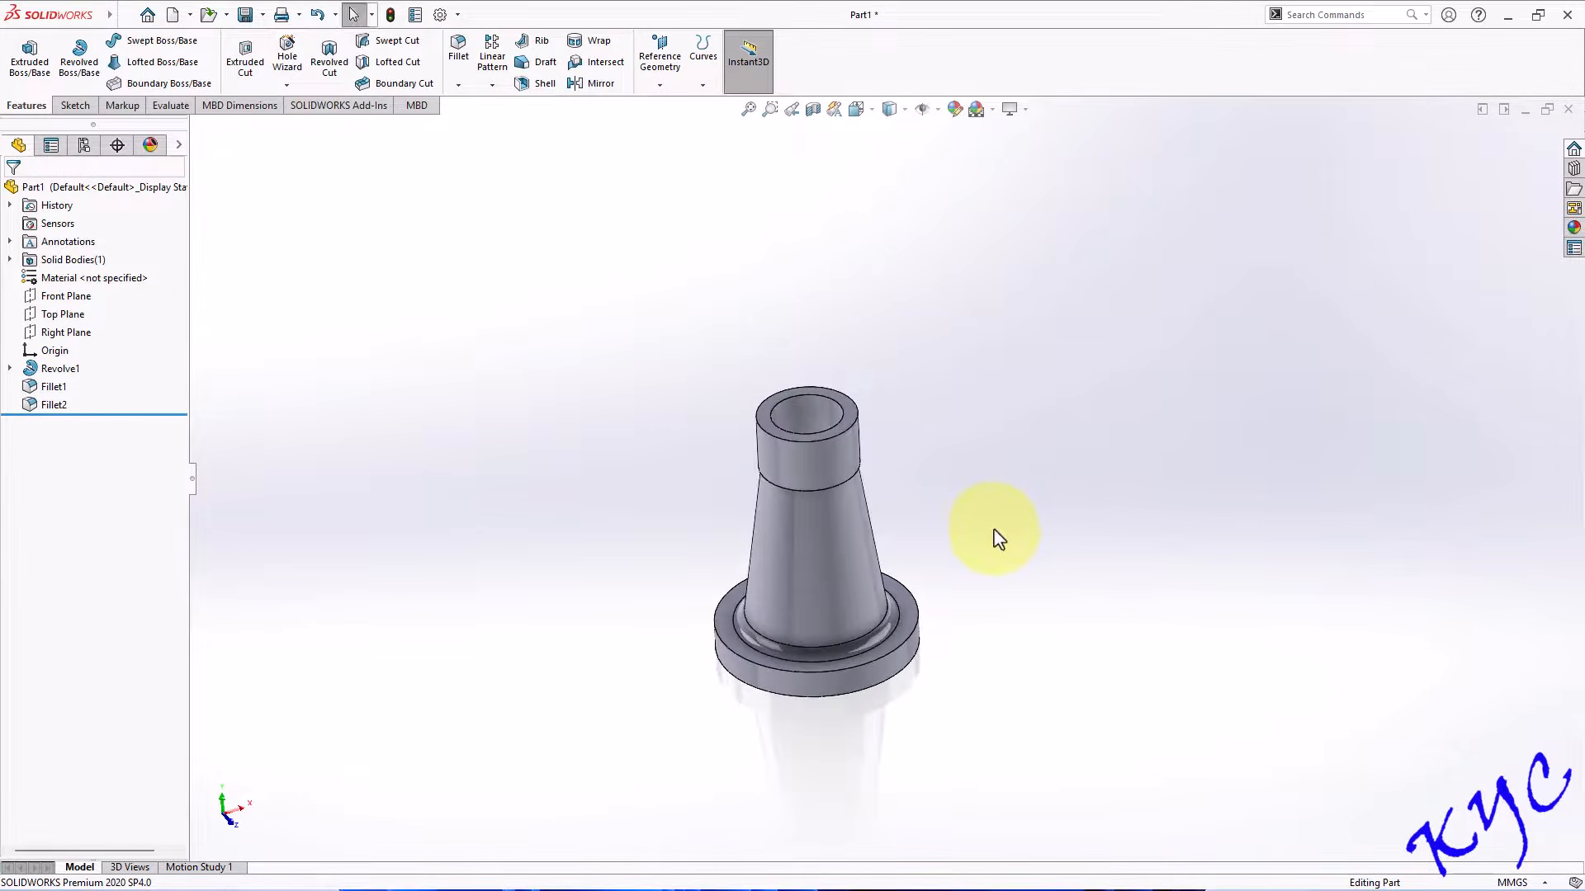
key(ctrl+s)
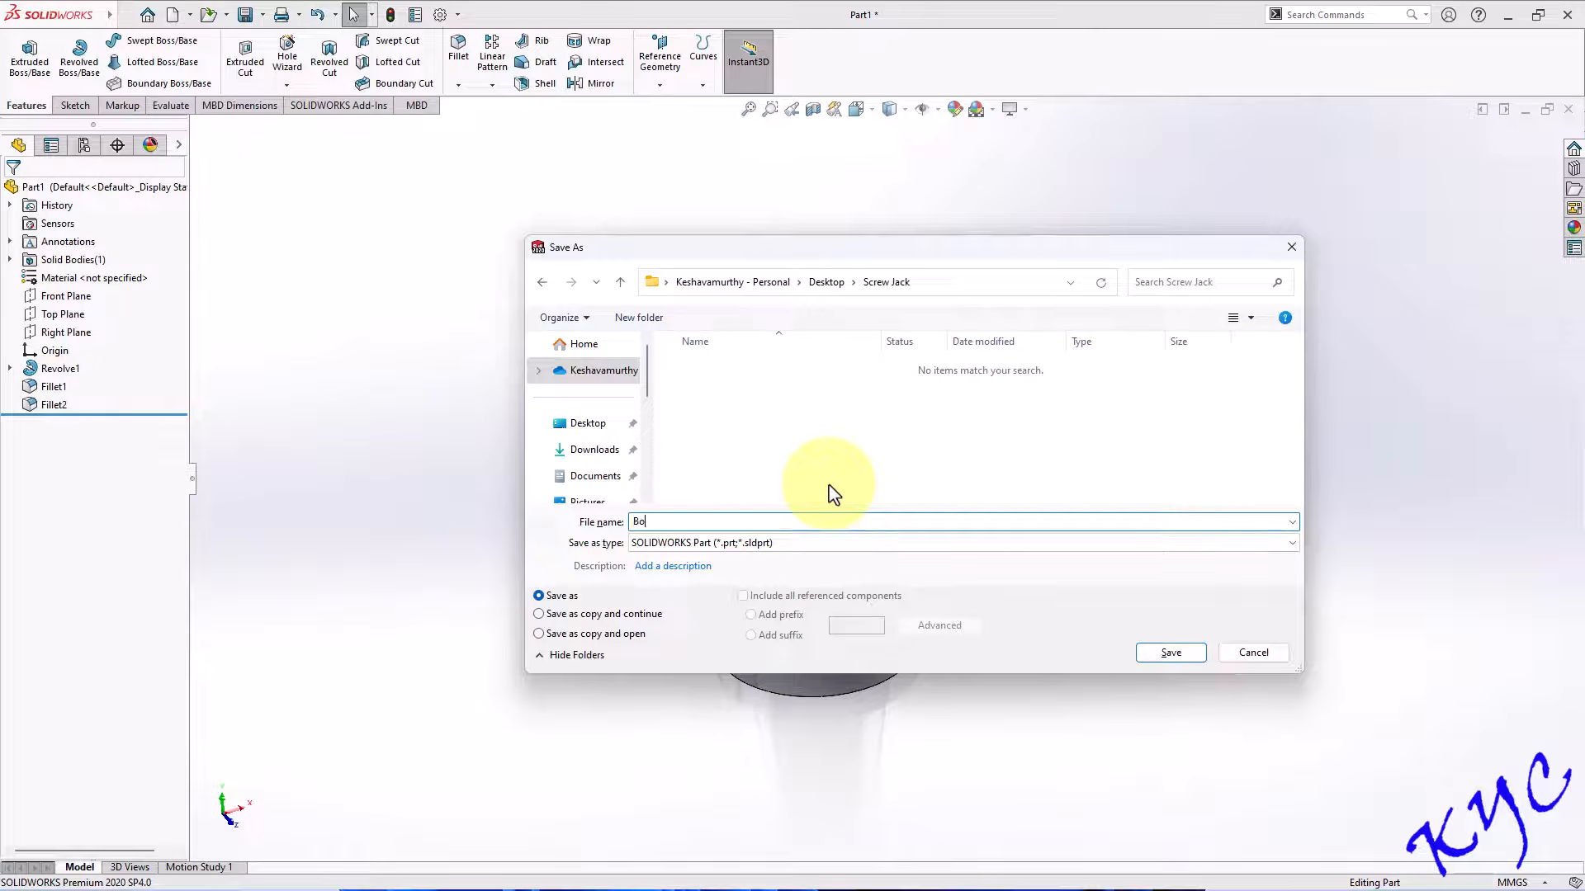
key(Return)
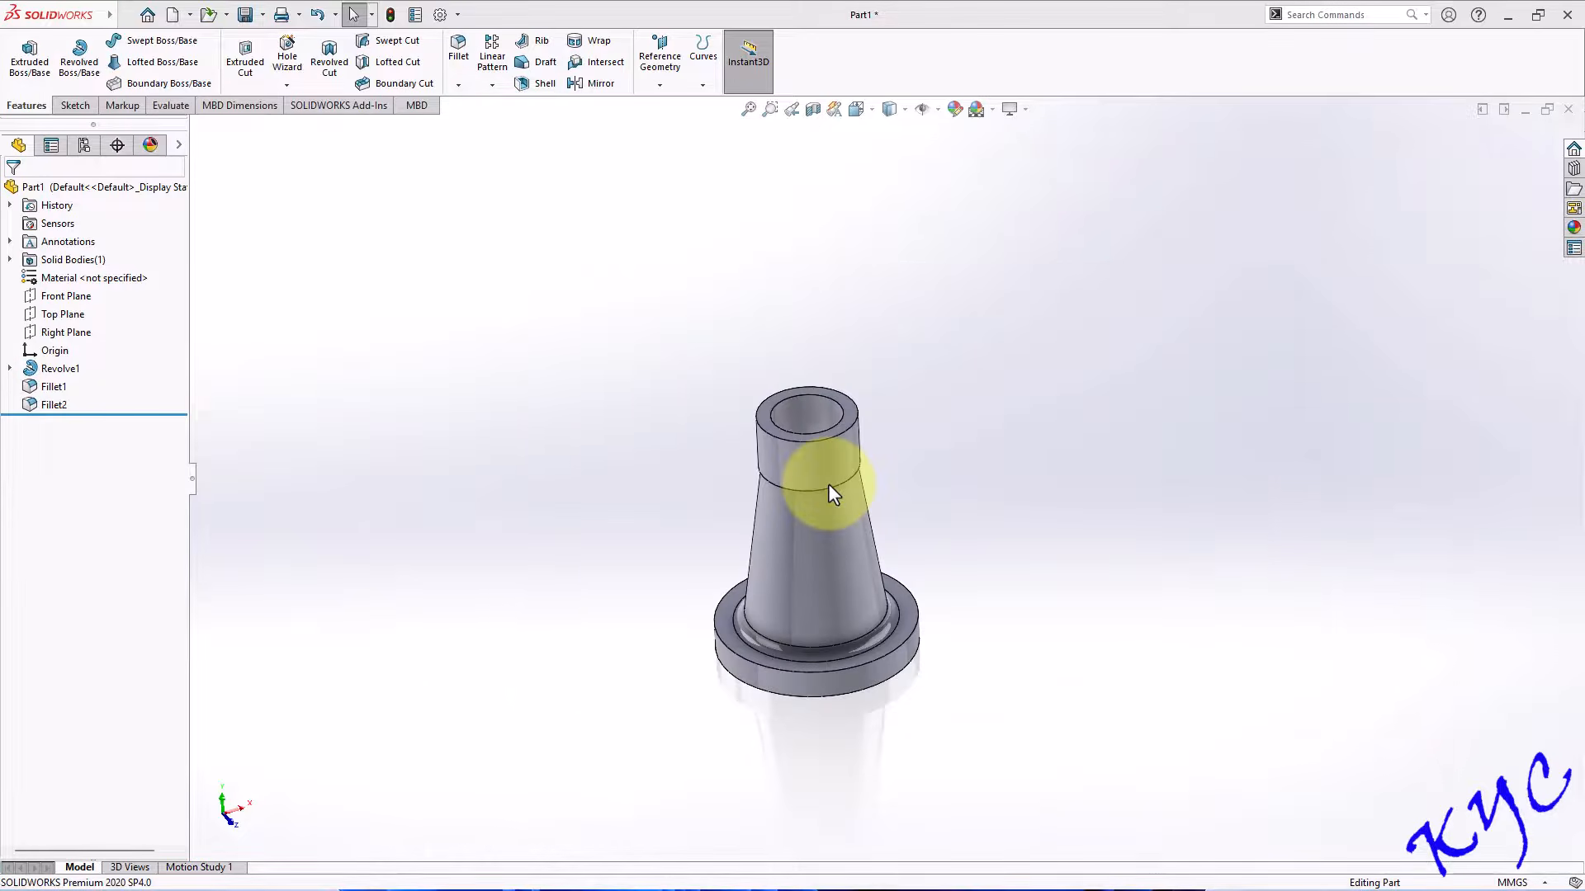
Save the body part again in the isometric view and close it.
scroll(908, 627, down, 2)
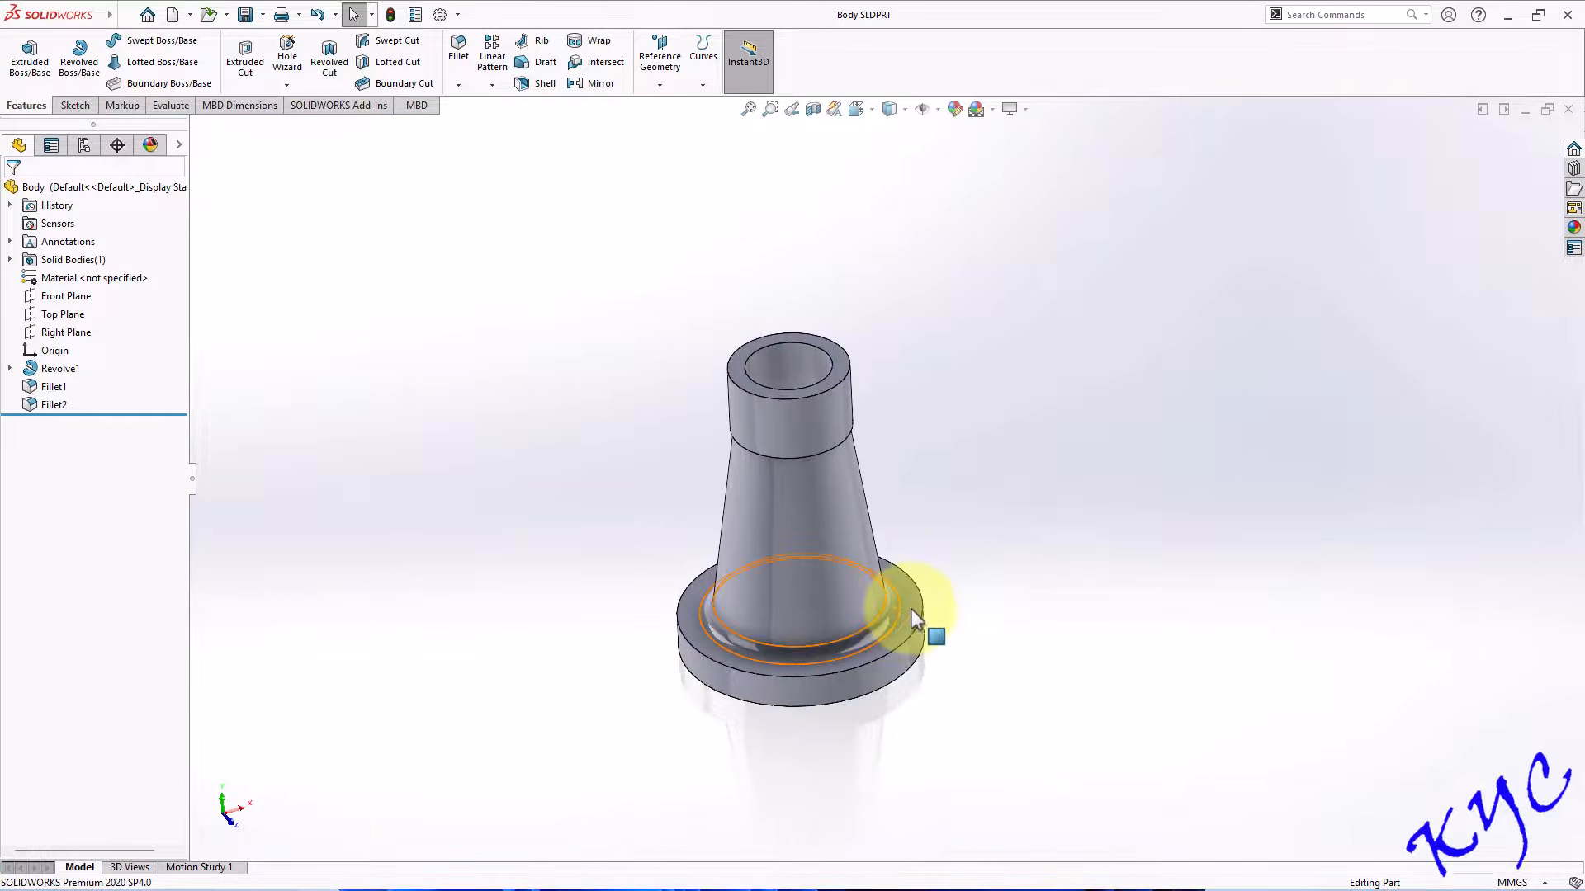
key(ctrl+7)
key(ctrl+s)
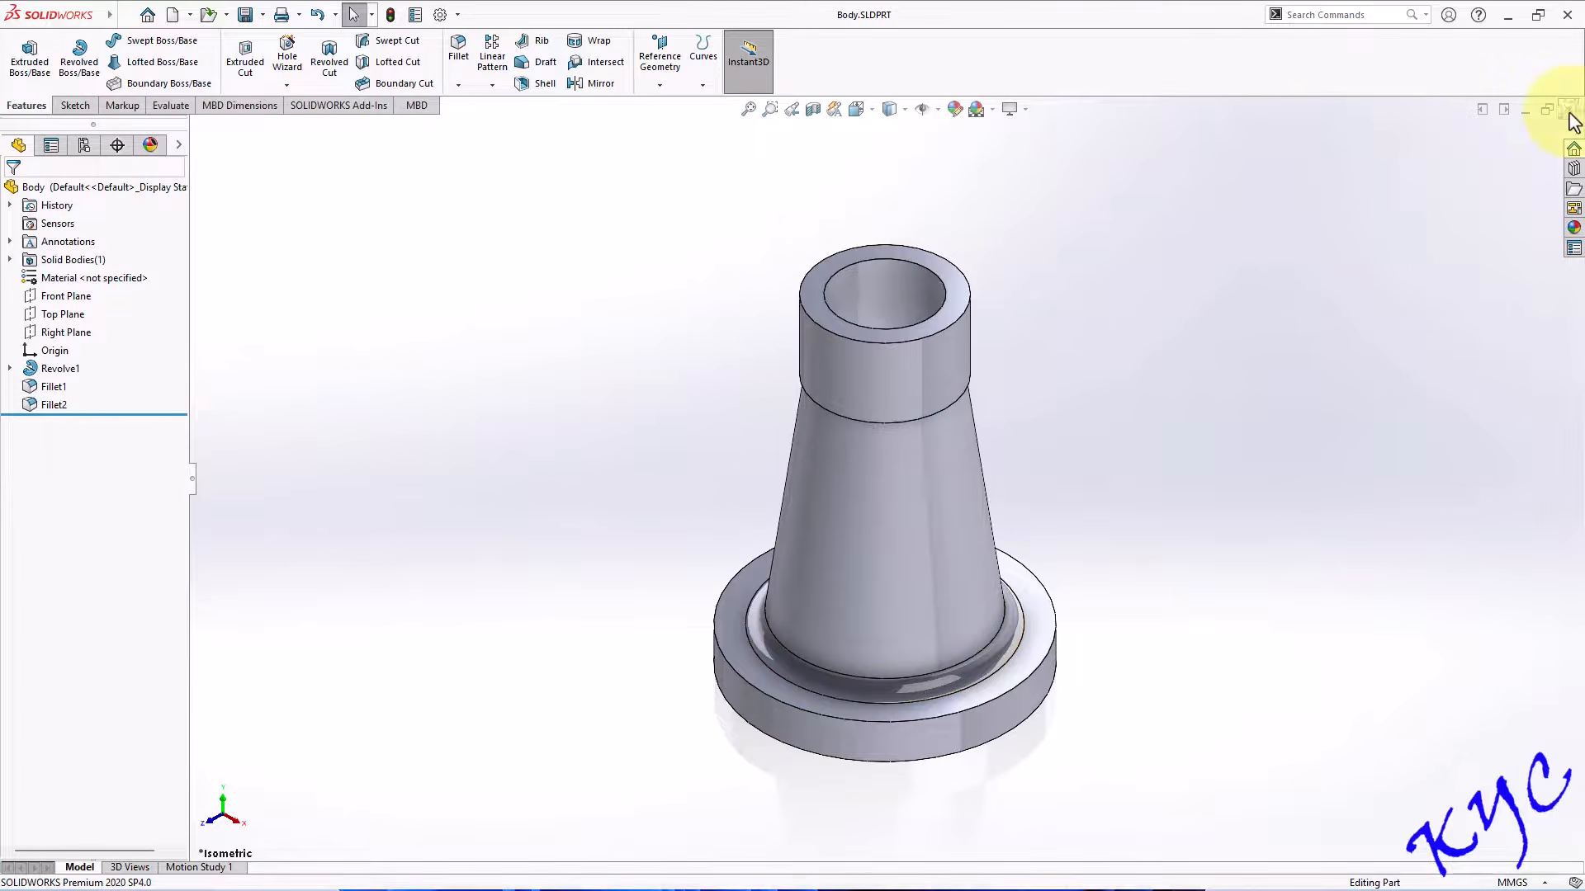
click(1569, 110)
Create a new part document and switch from the screw jack PDF back to SOLIDWORKS.
click(172, 15)
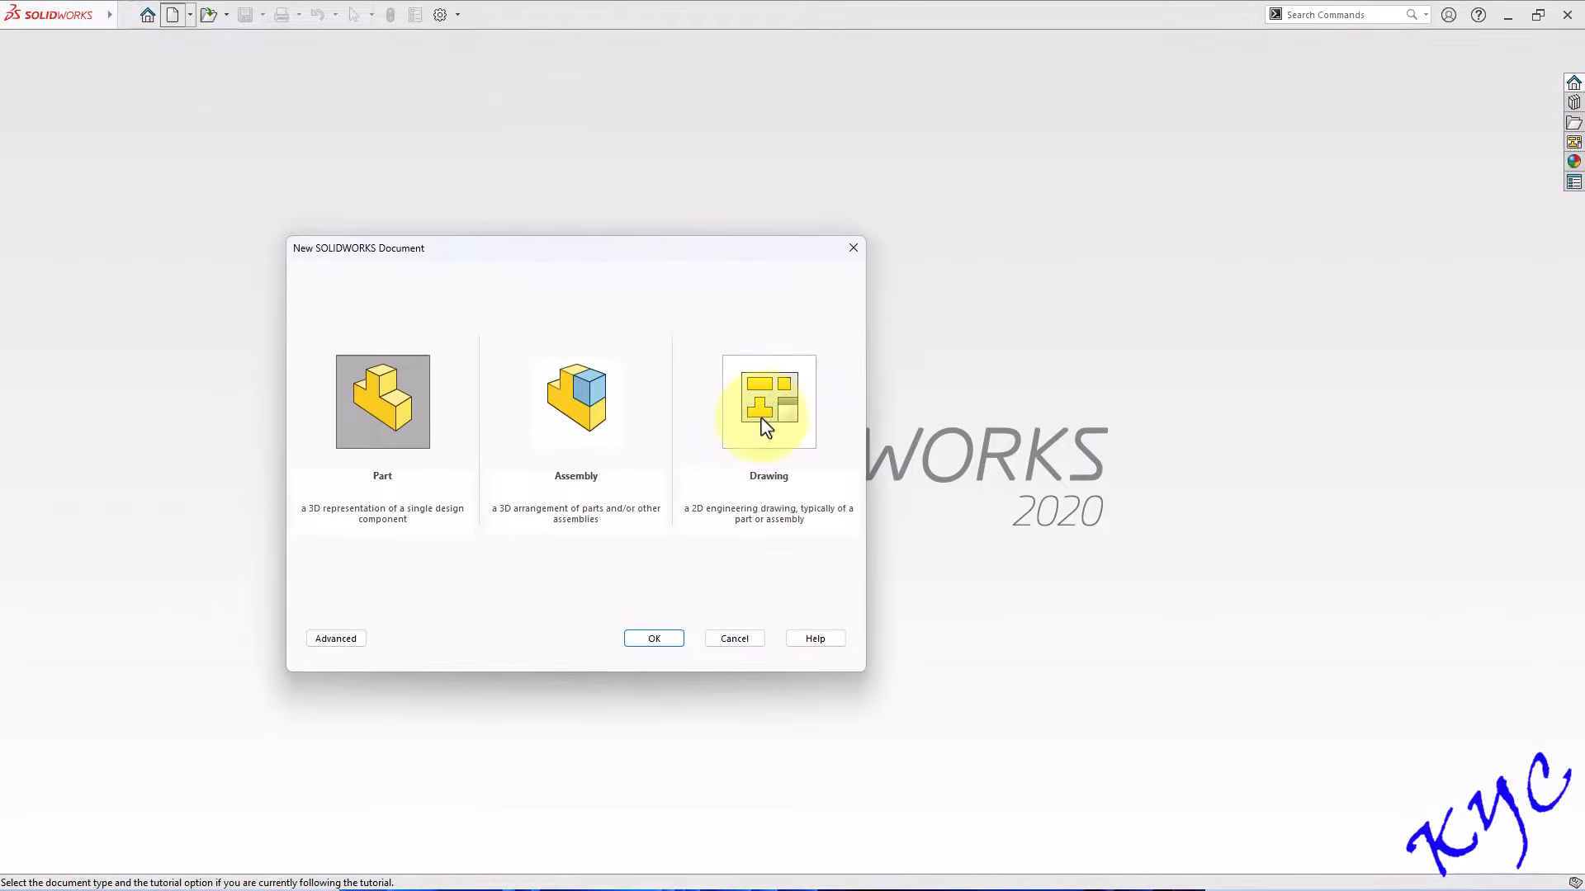
double_click(382, 395)
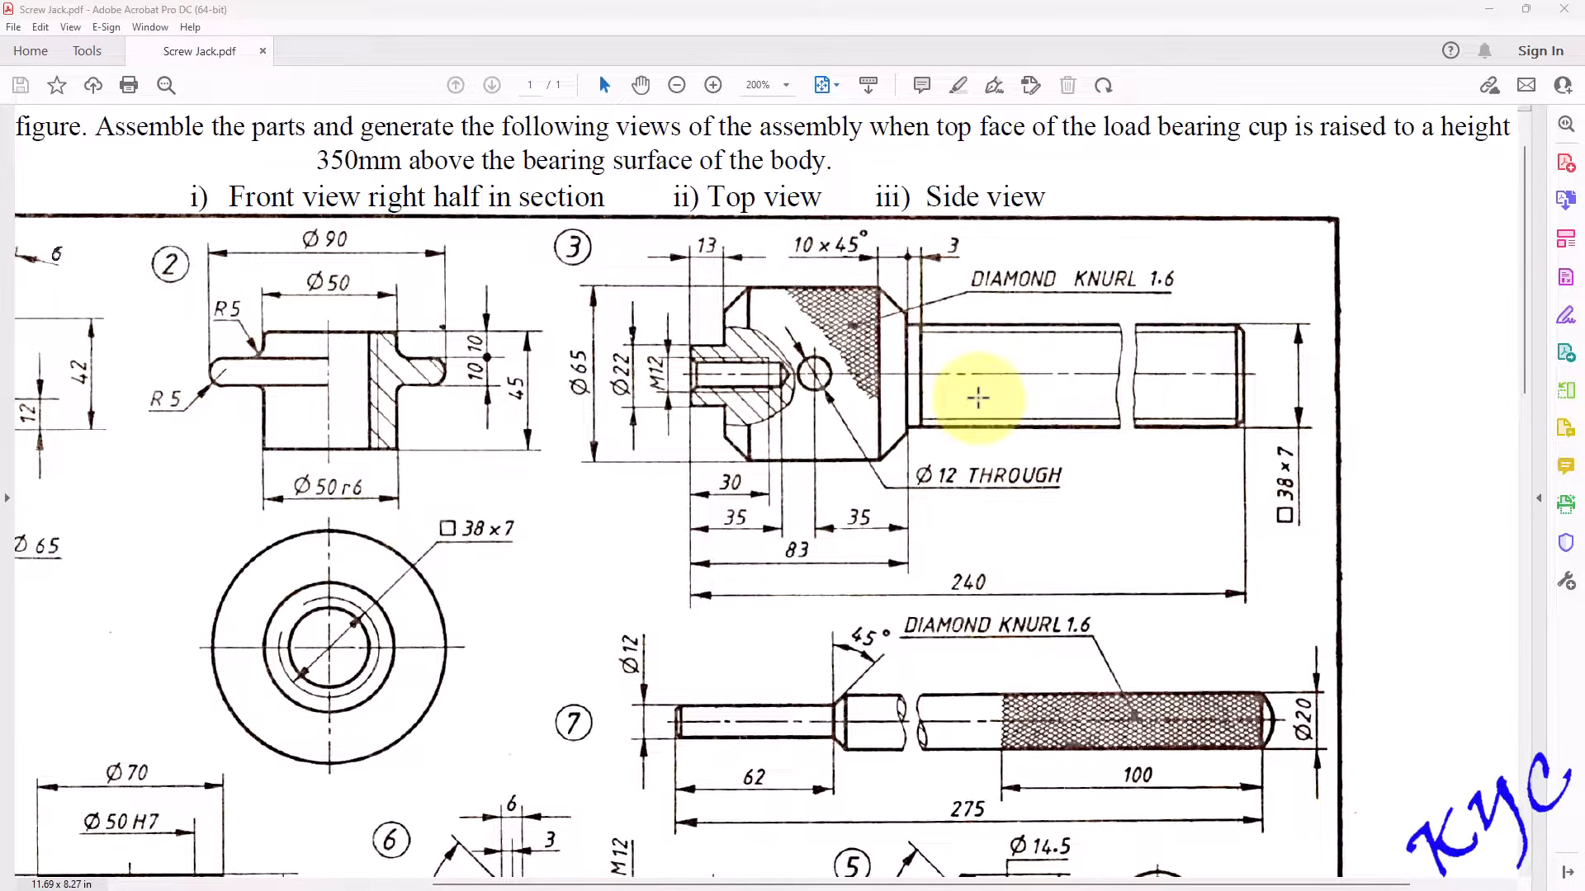
key(alt+Tab)
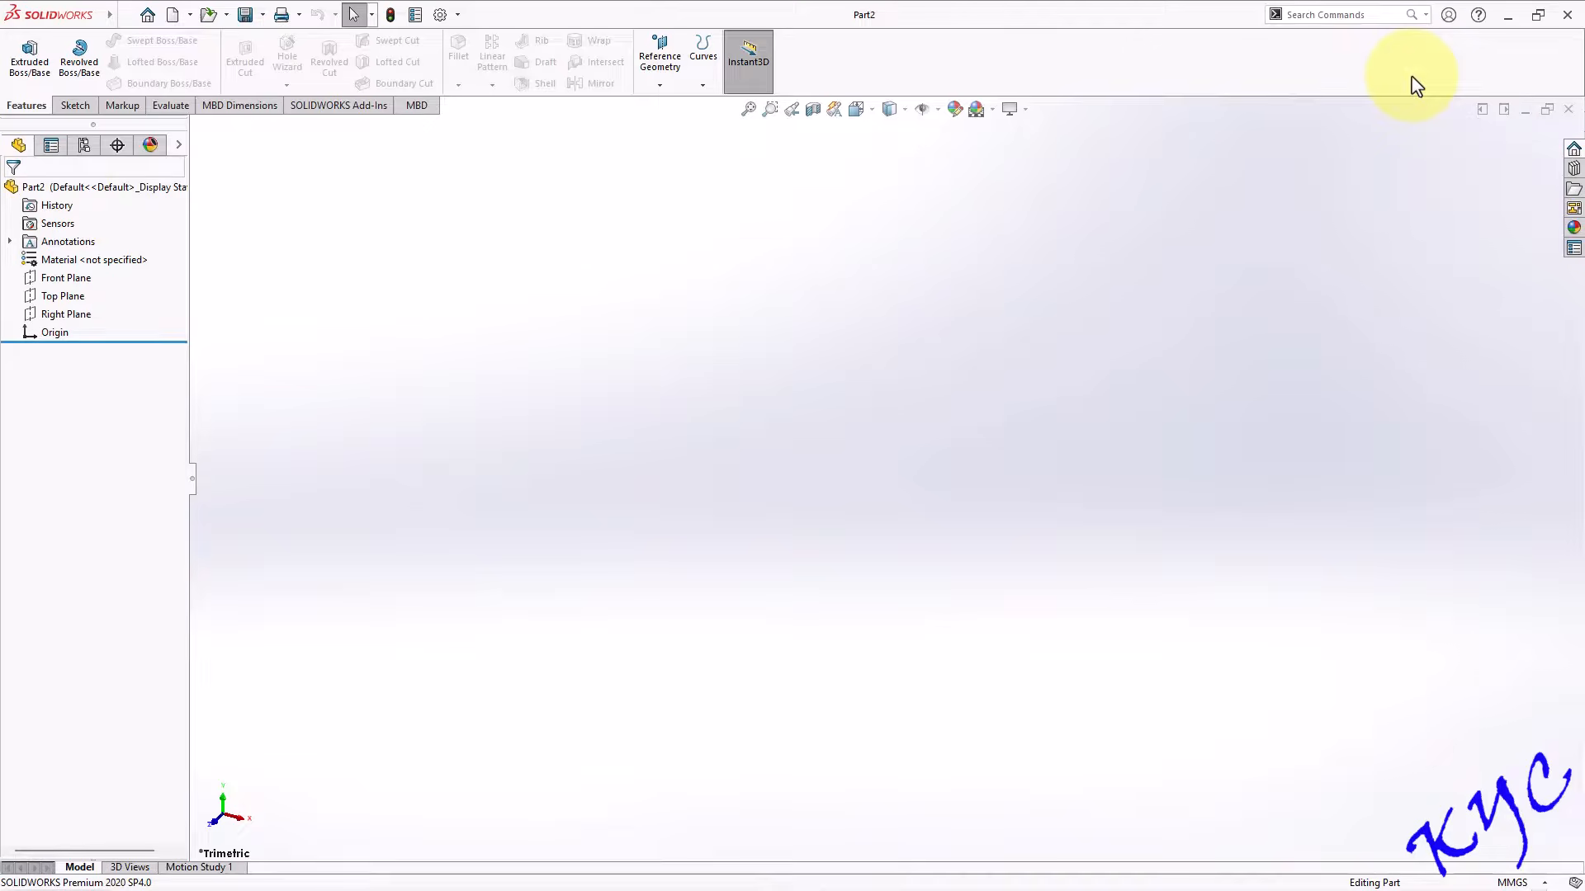
Sketch a vertical centerline about 93 mm long upward from the origin on the Front Plane.
click(66, 279)
click(76, 56)
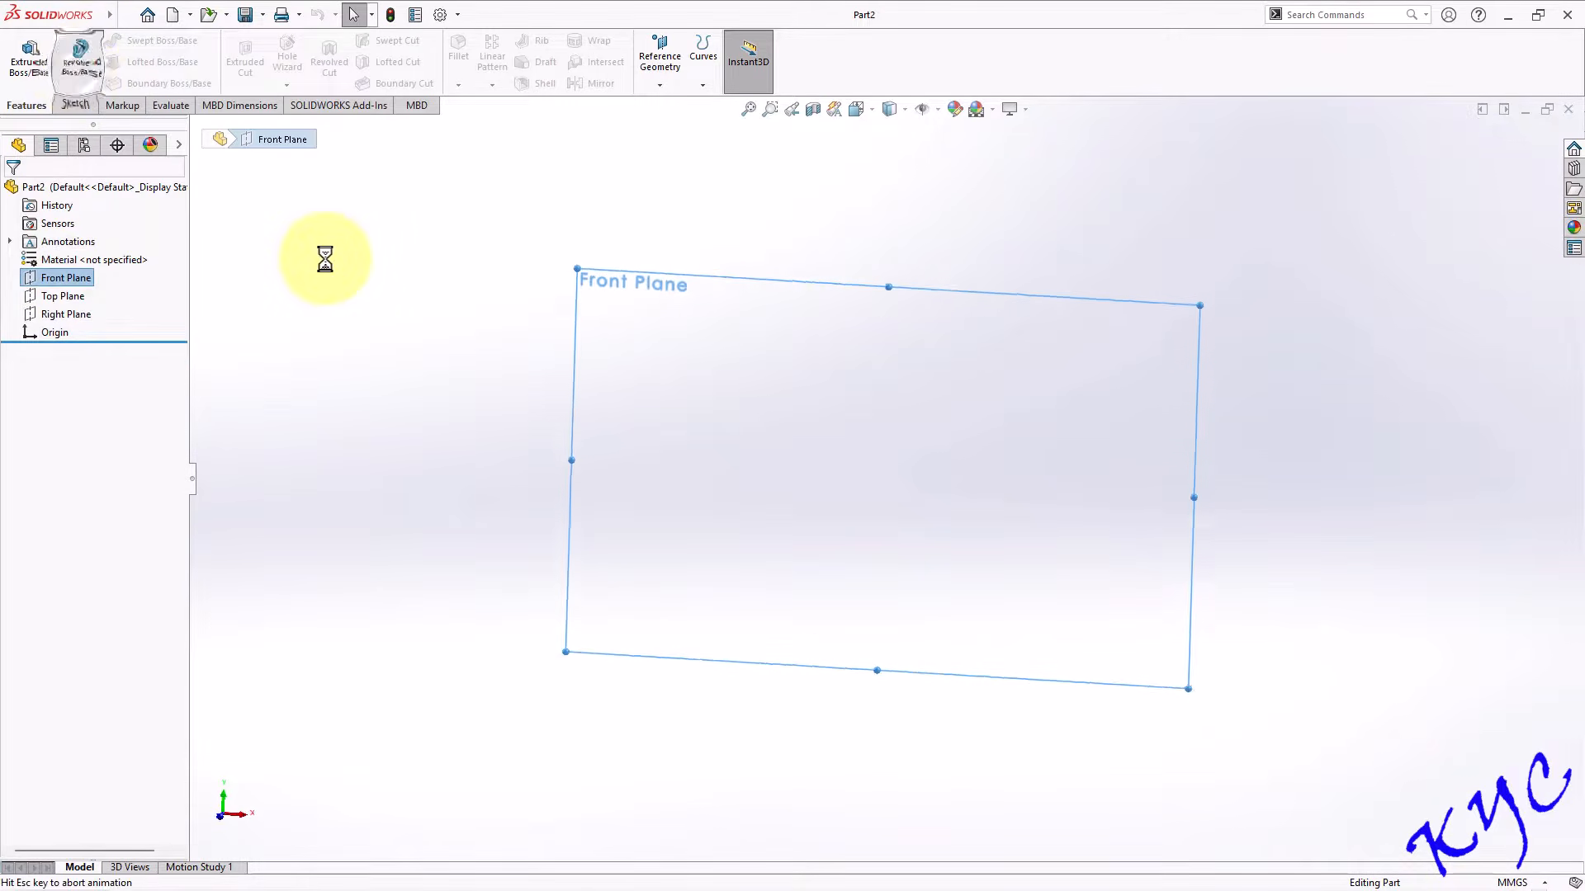
click(124, 40)
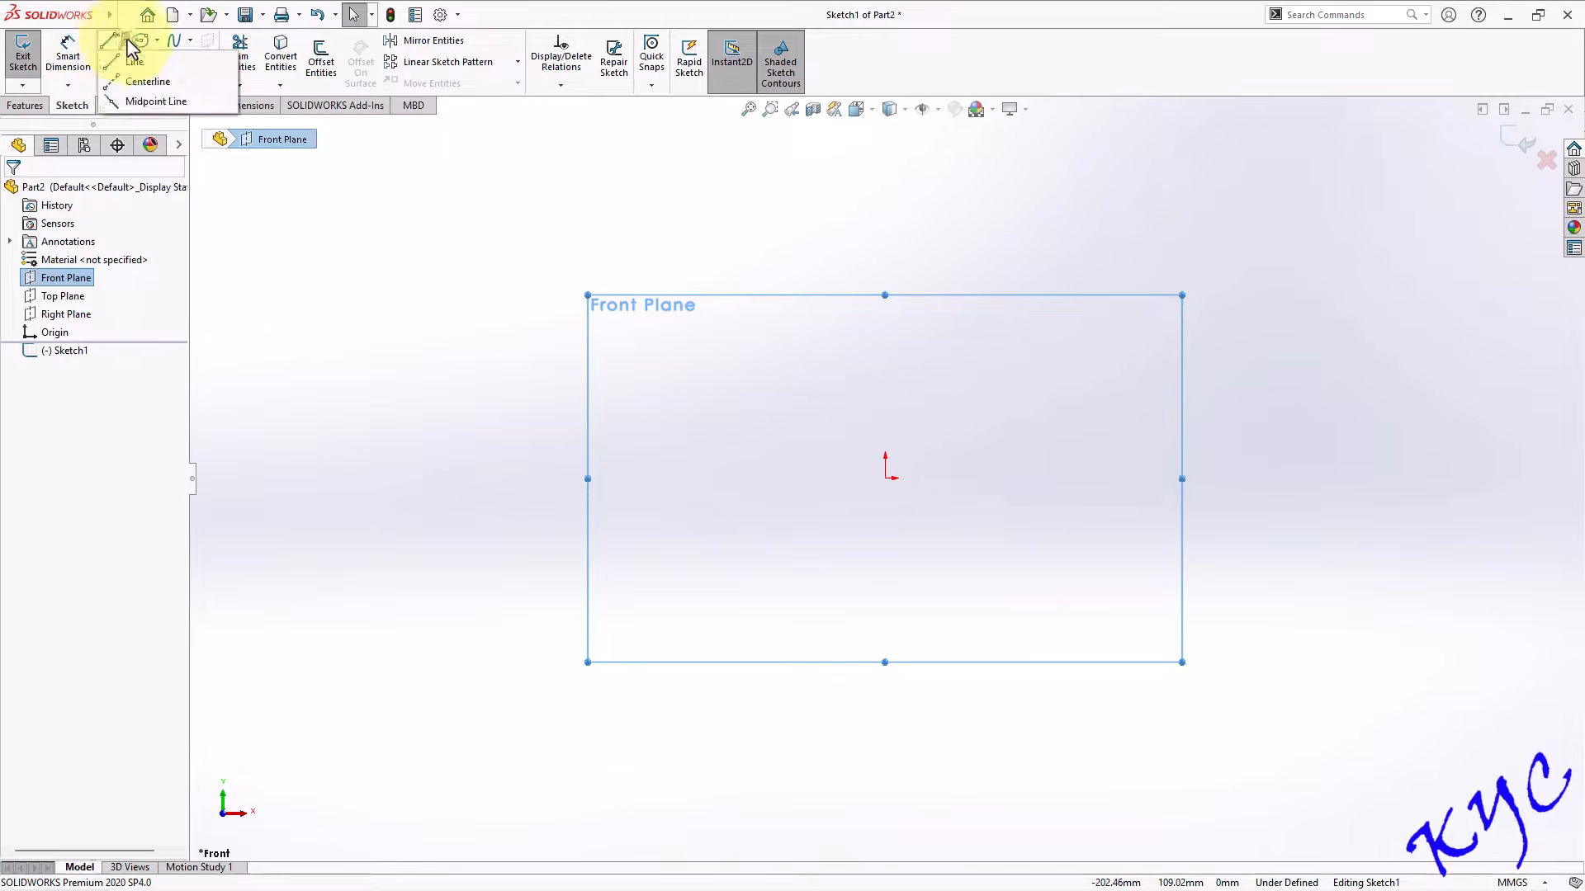
click(148, 80)
click(888, 477)
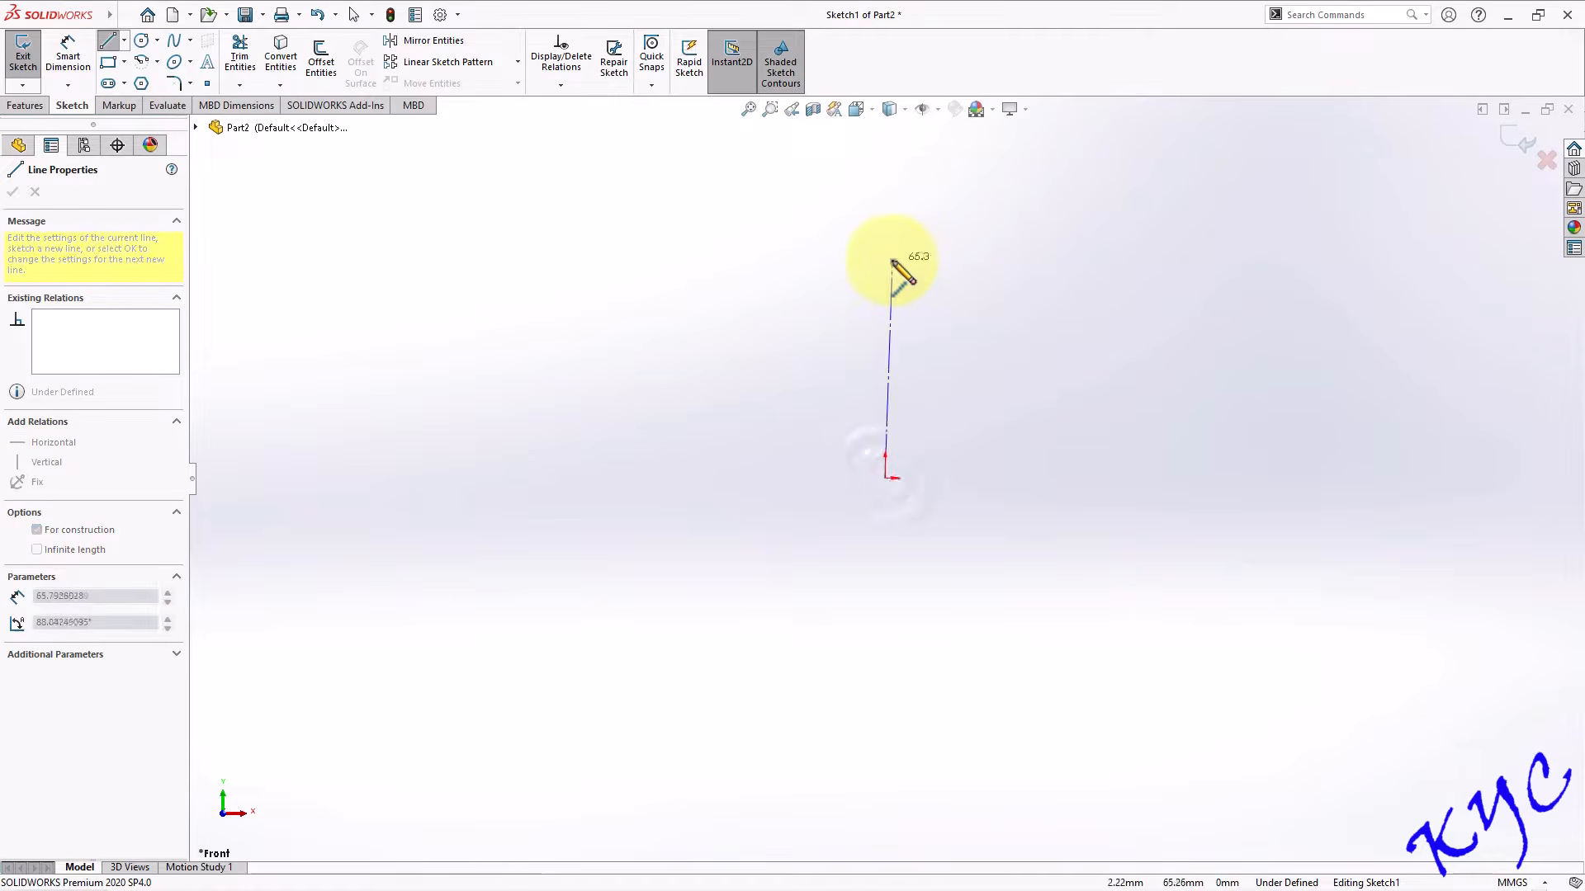
click(885, 167)
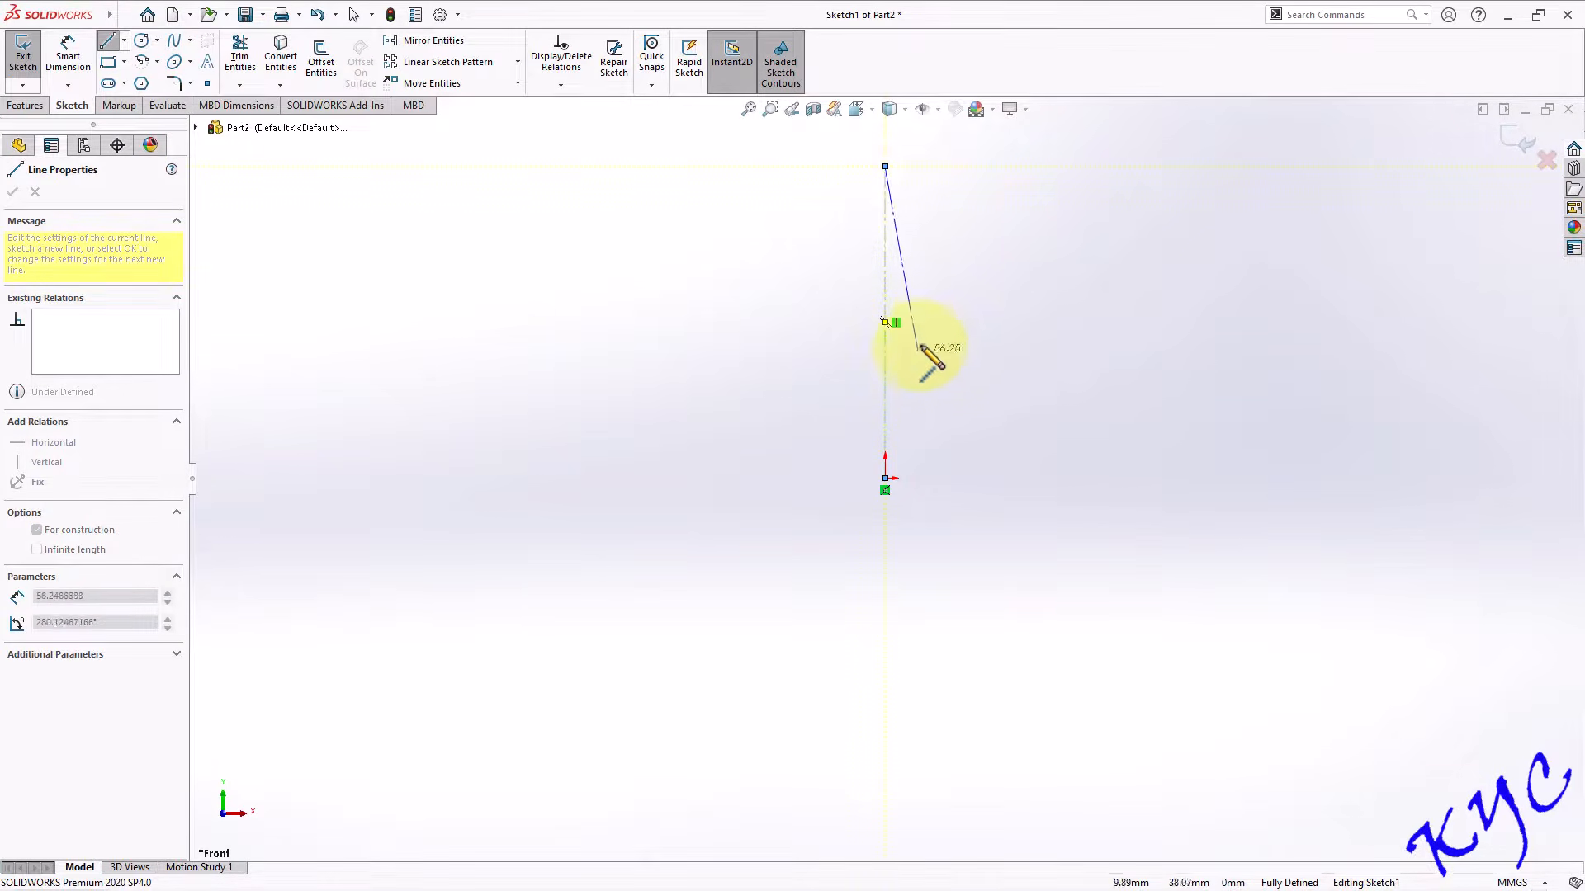
key(Escape)
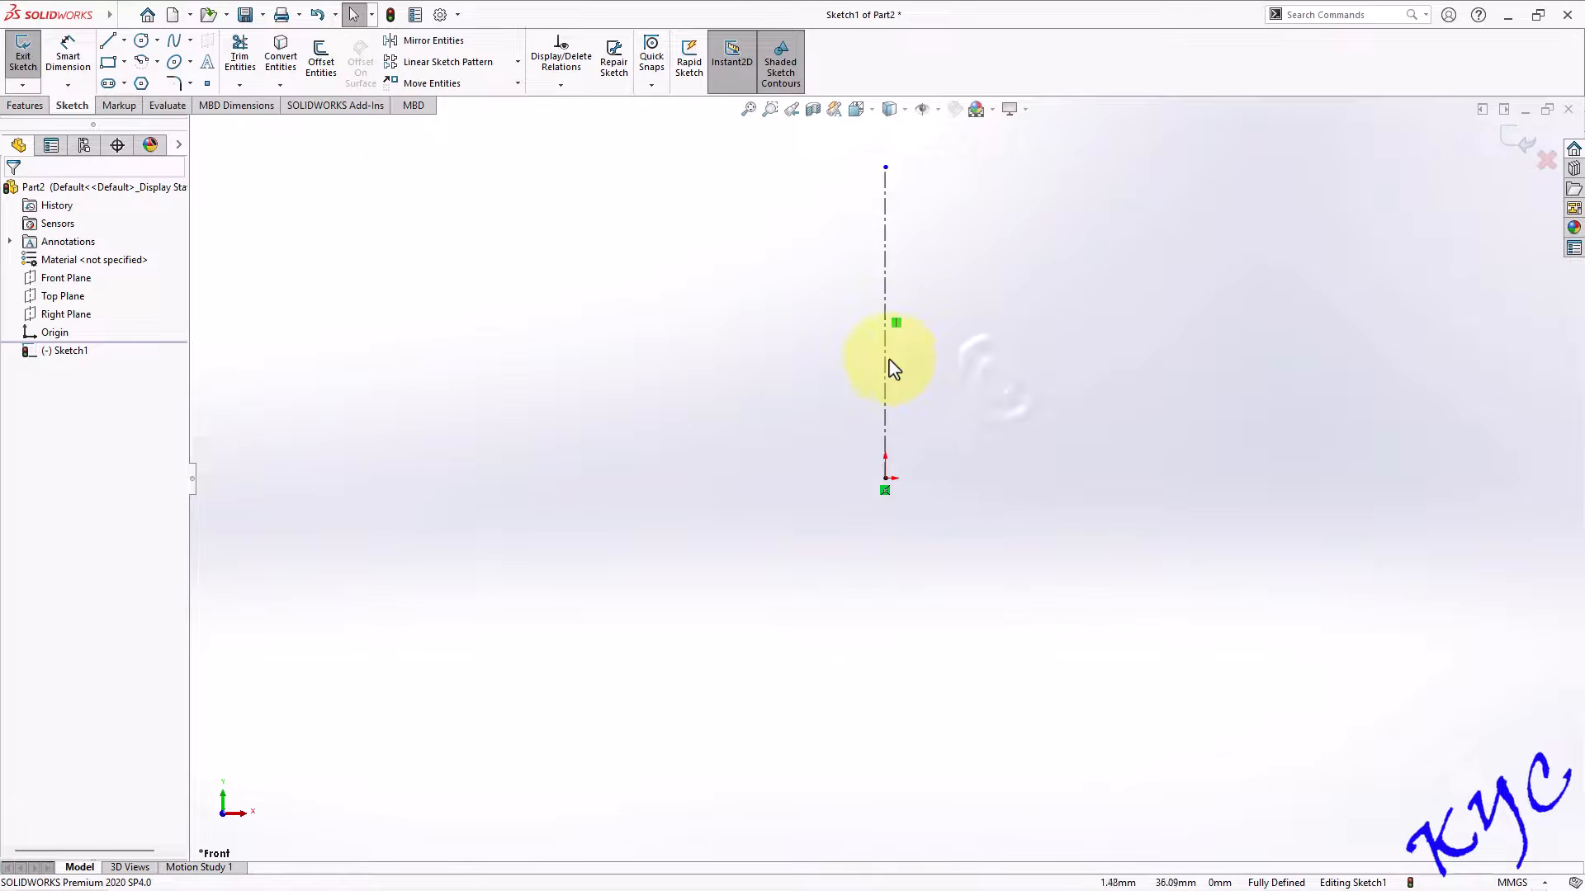
Convert the vertical centerline into a solid line by turning off its construction setting.
click(894, 369)
double_click(77, 519)
click(44, 453)
click(994, 367)
scroll(1106, 248, down, 2)
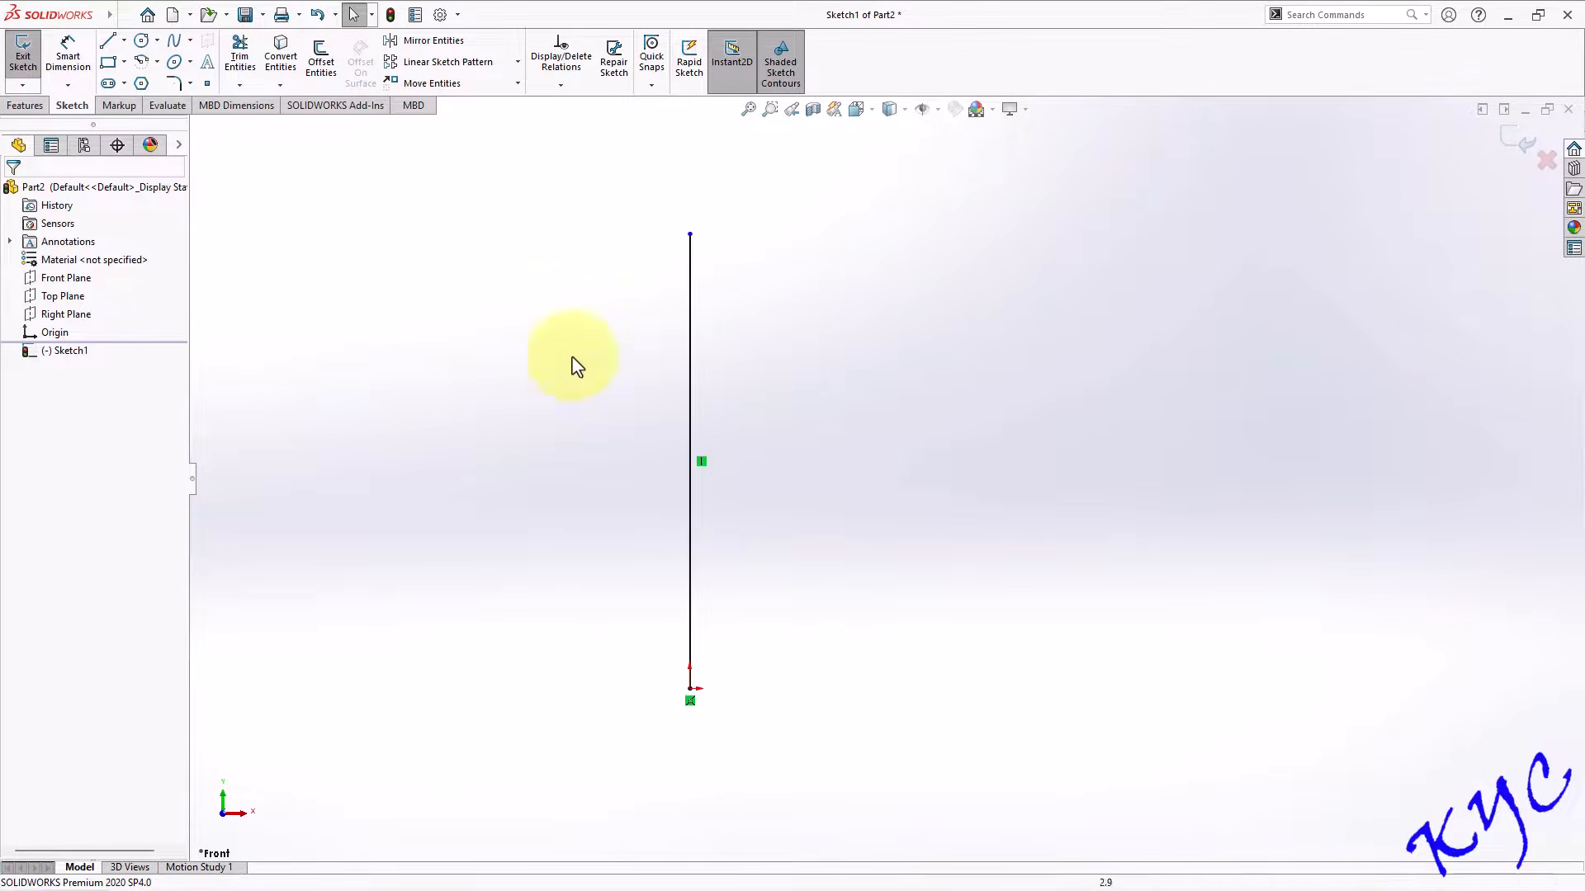
Dimension the vertical line's length to 240 mm.
click(68, 58)
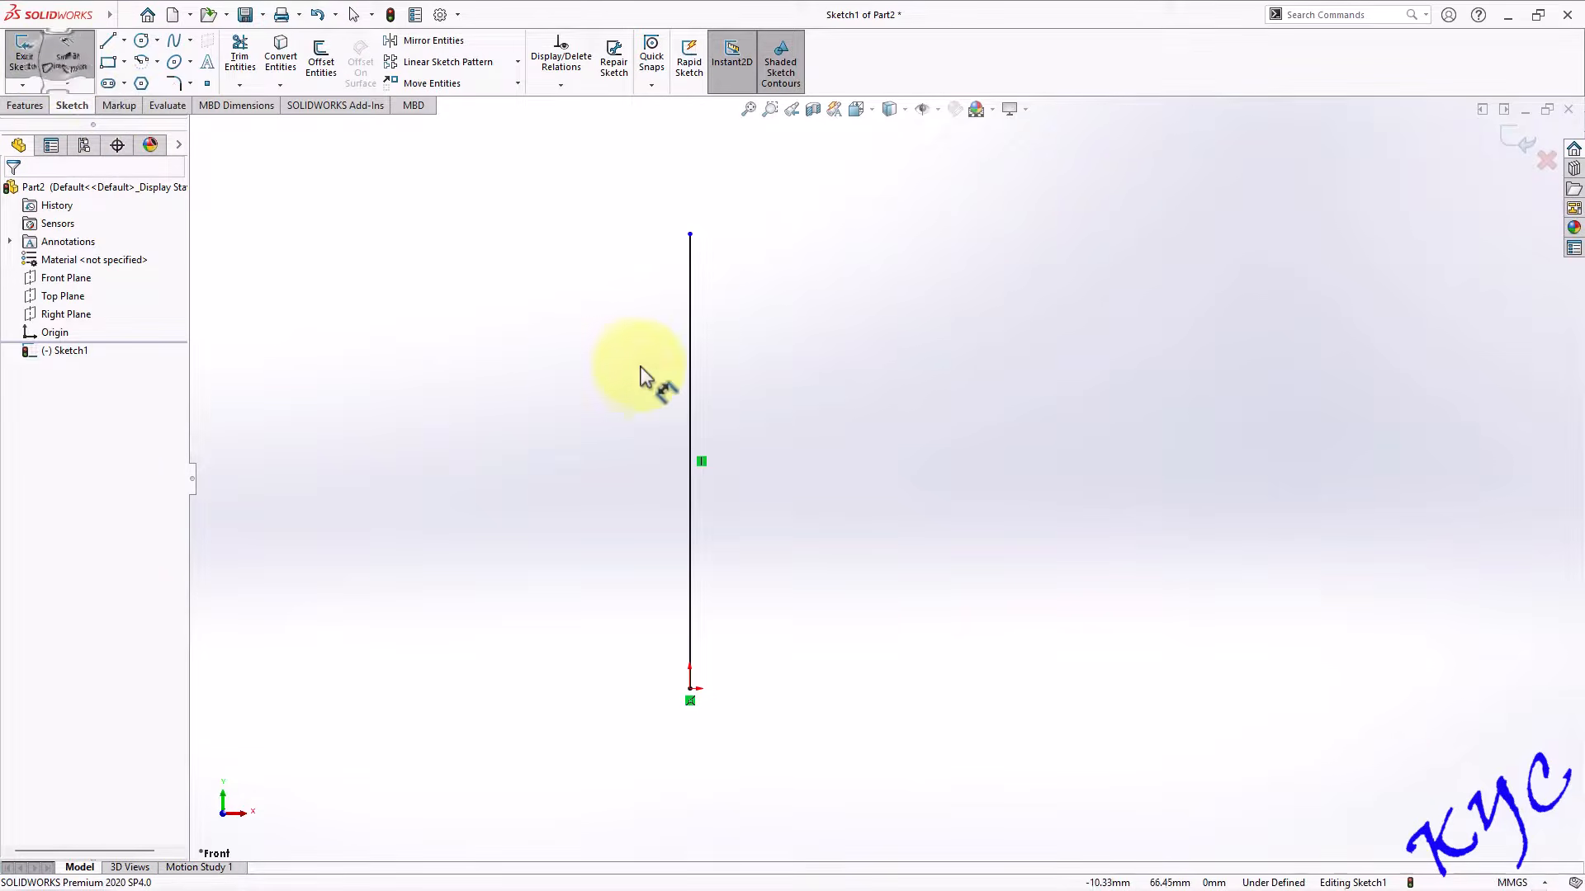
click(690, 409)
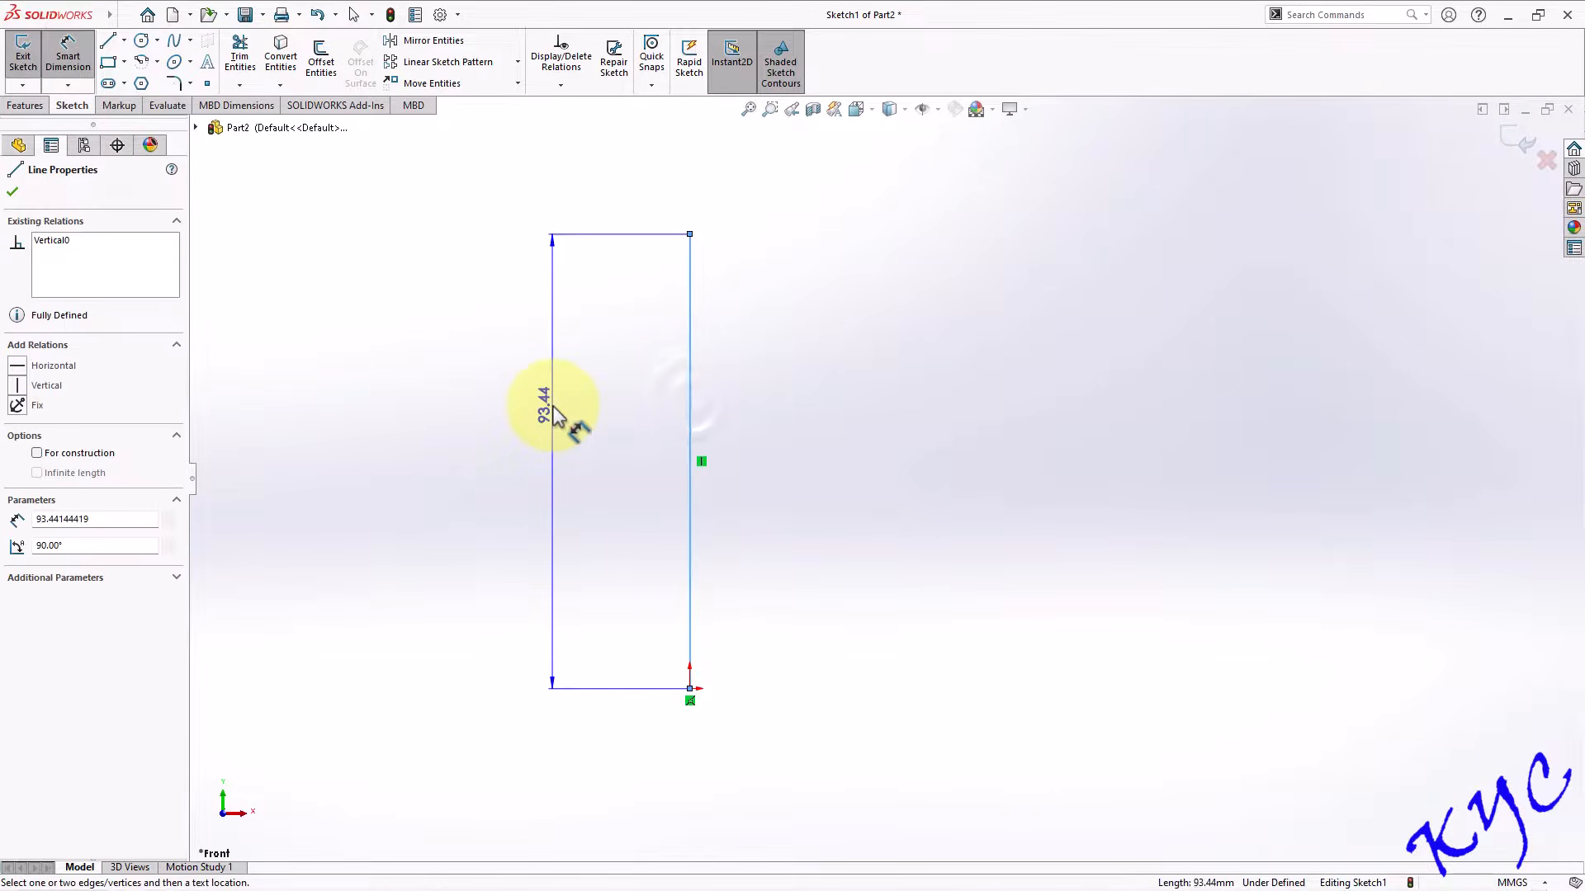
click(555, 415)
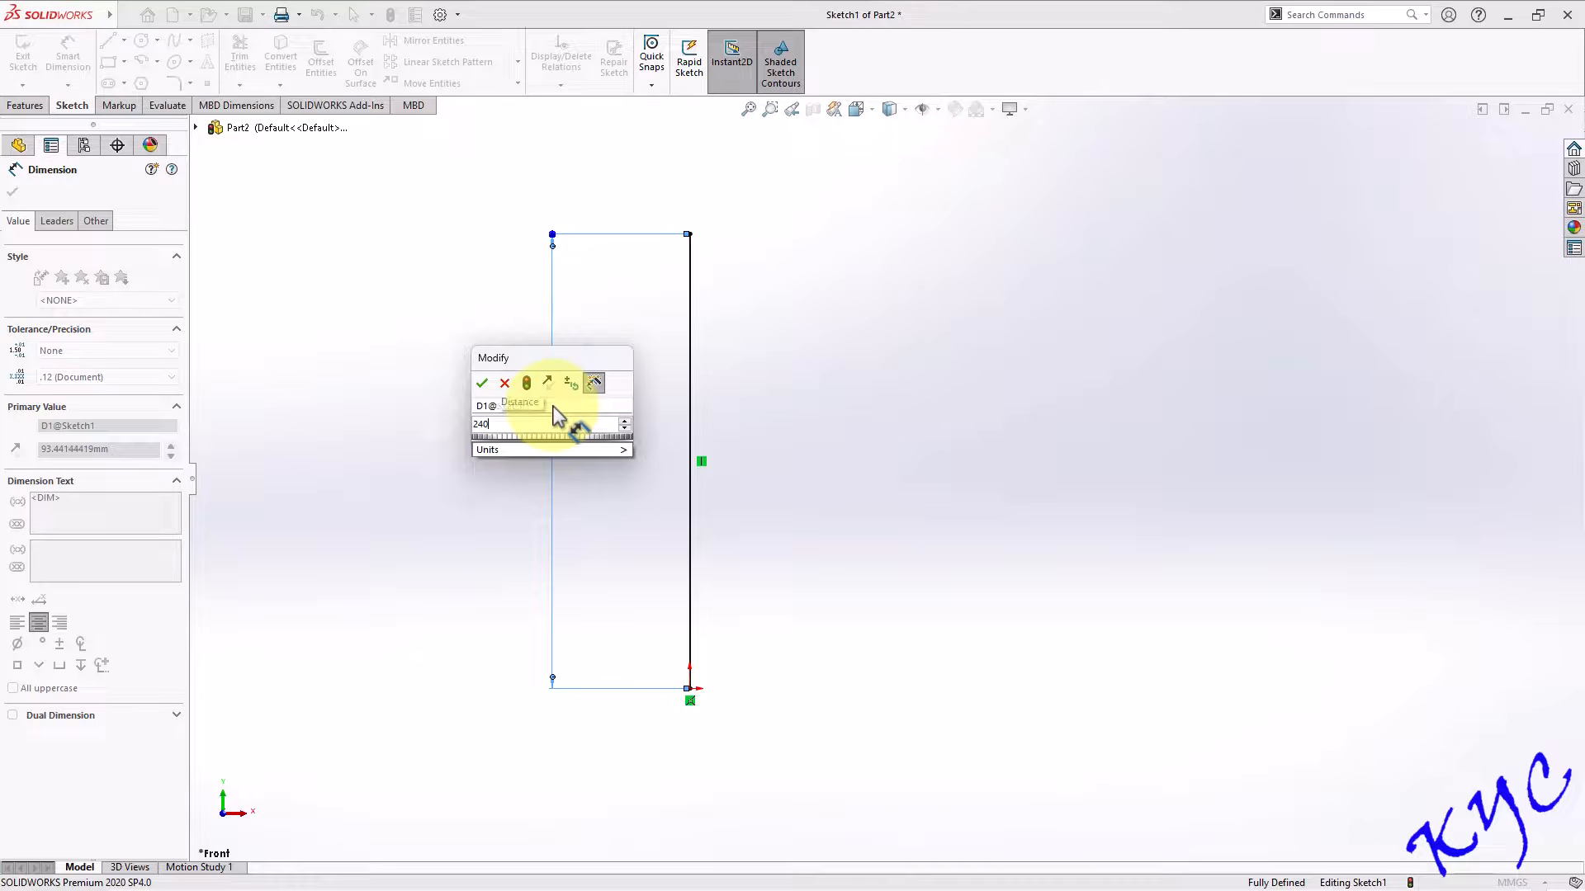
key(Return)
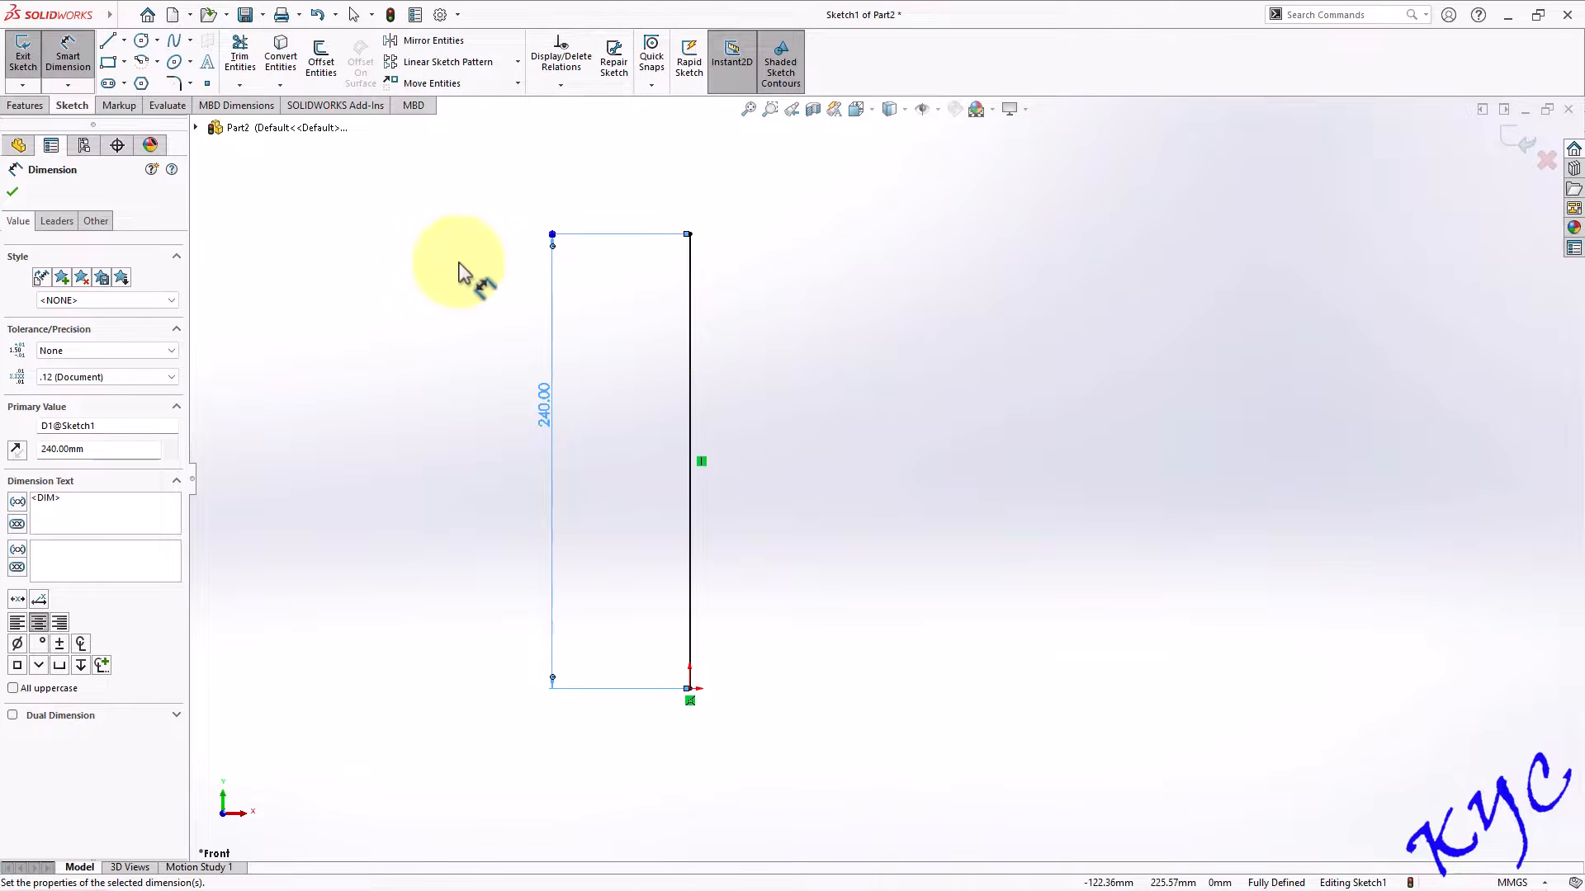
Sketch a closed half profile against the vertical line: top neck about 17 mm wide, wider head with slanted corners, stem about 32 mm wide.
click(107, 41)
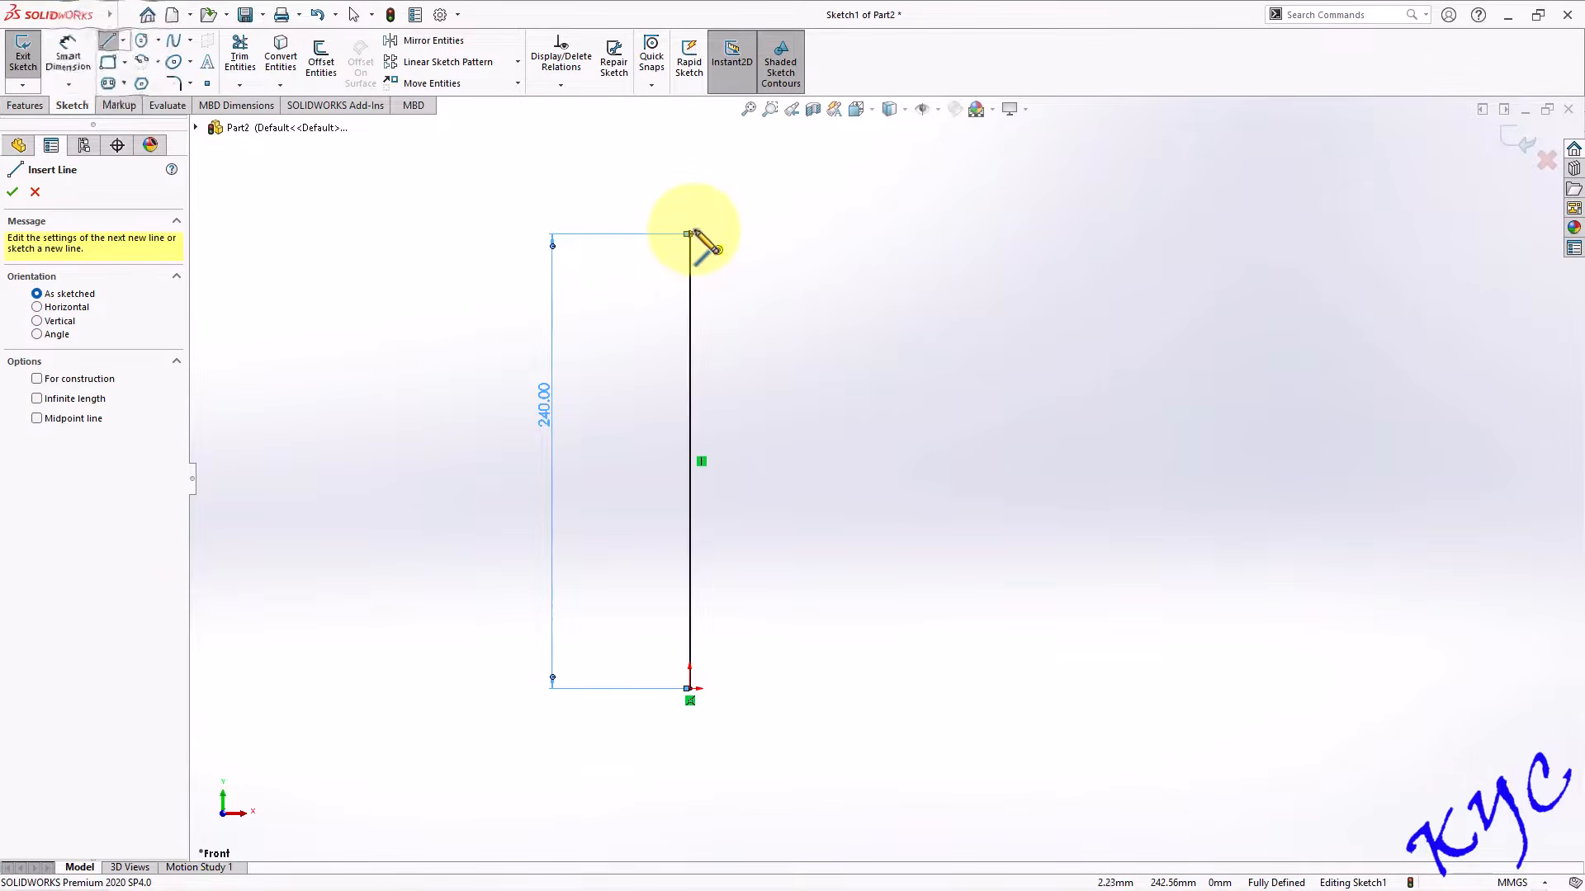
click(690, 234)
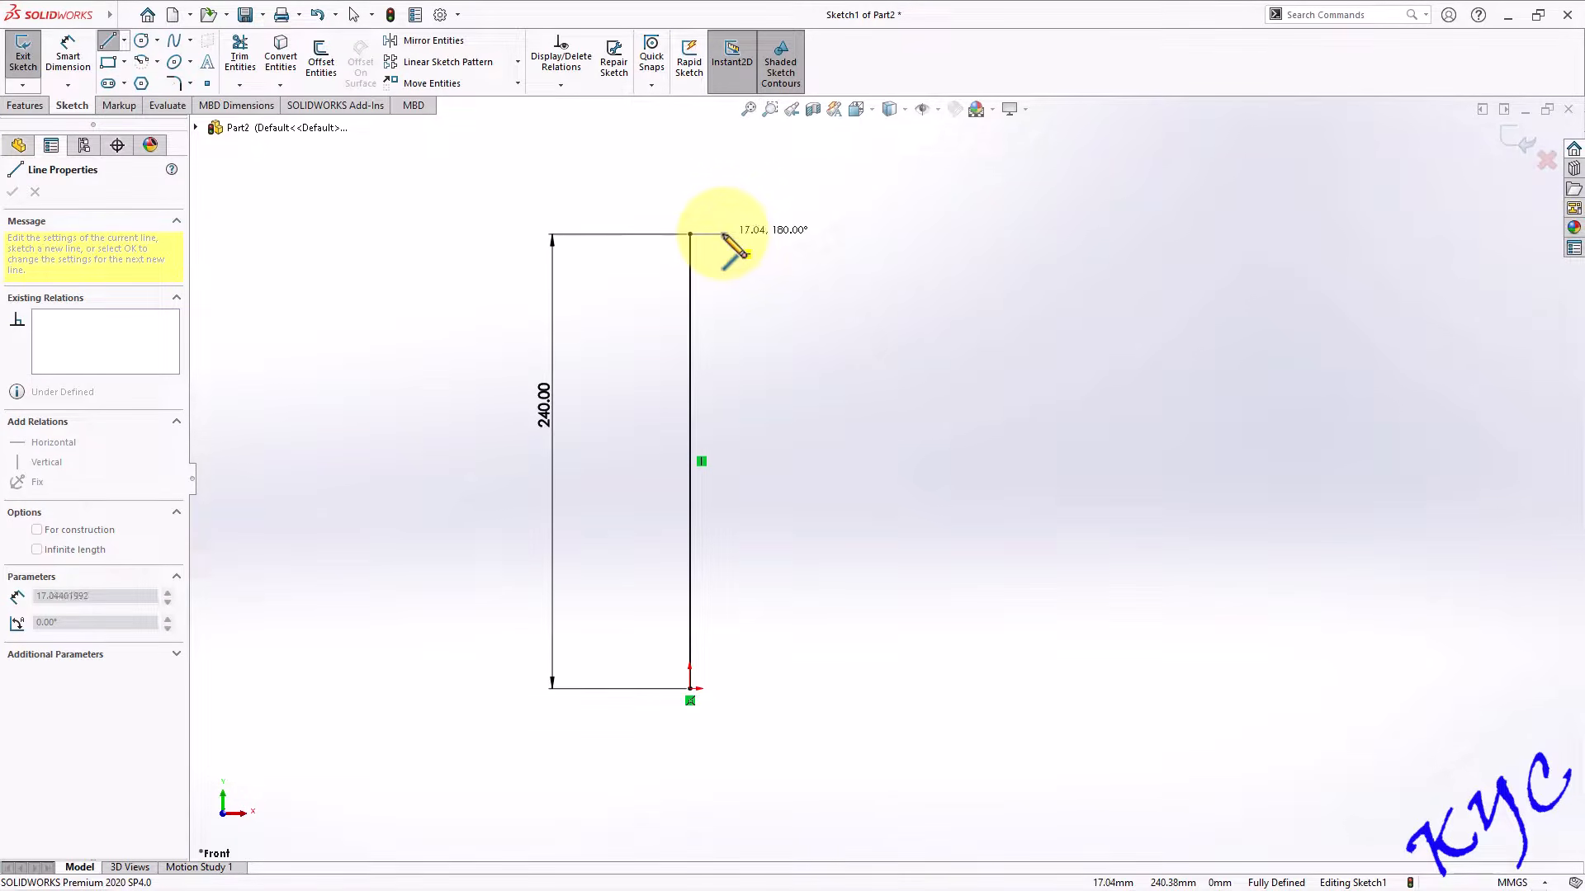
click(723, 235)
click(723, 268)
click(779, 268)
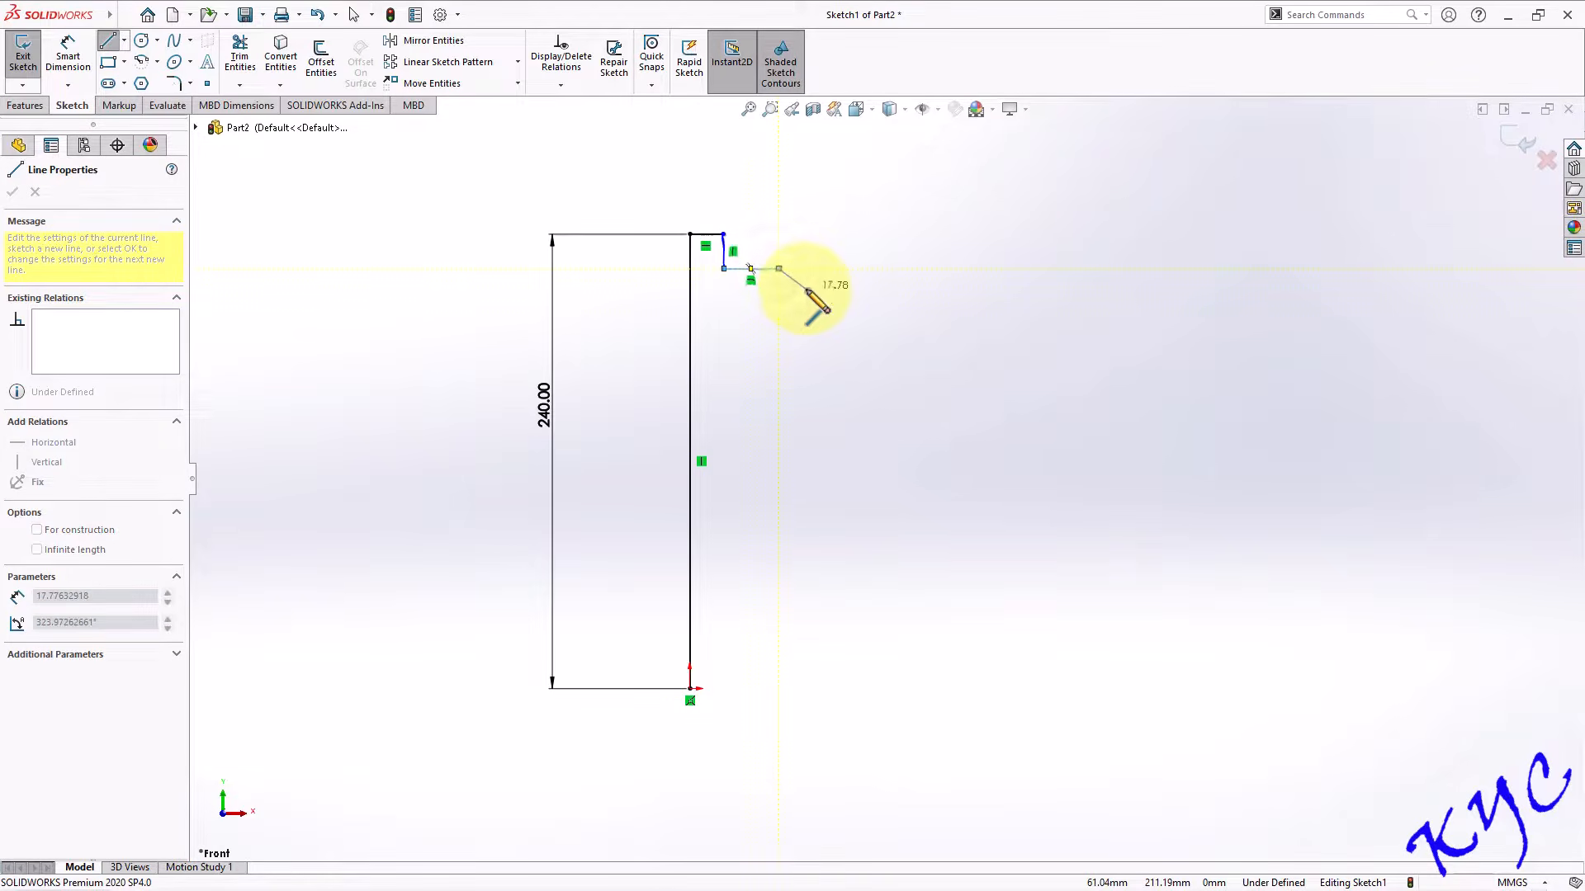
click(800, 290)
click(800, 357)
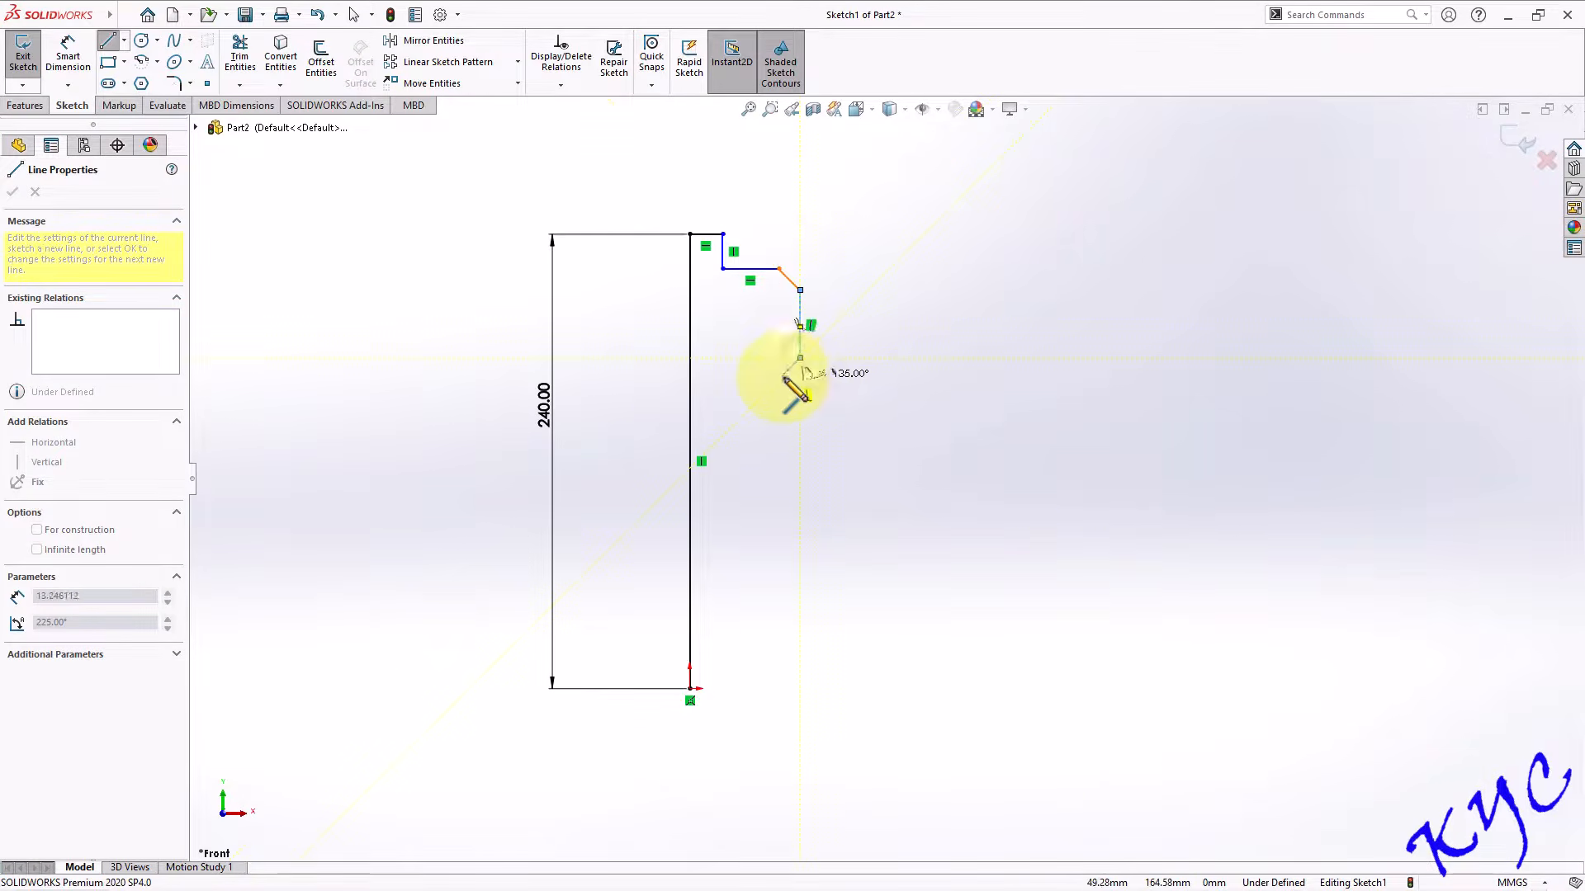
click(780, 379)
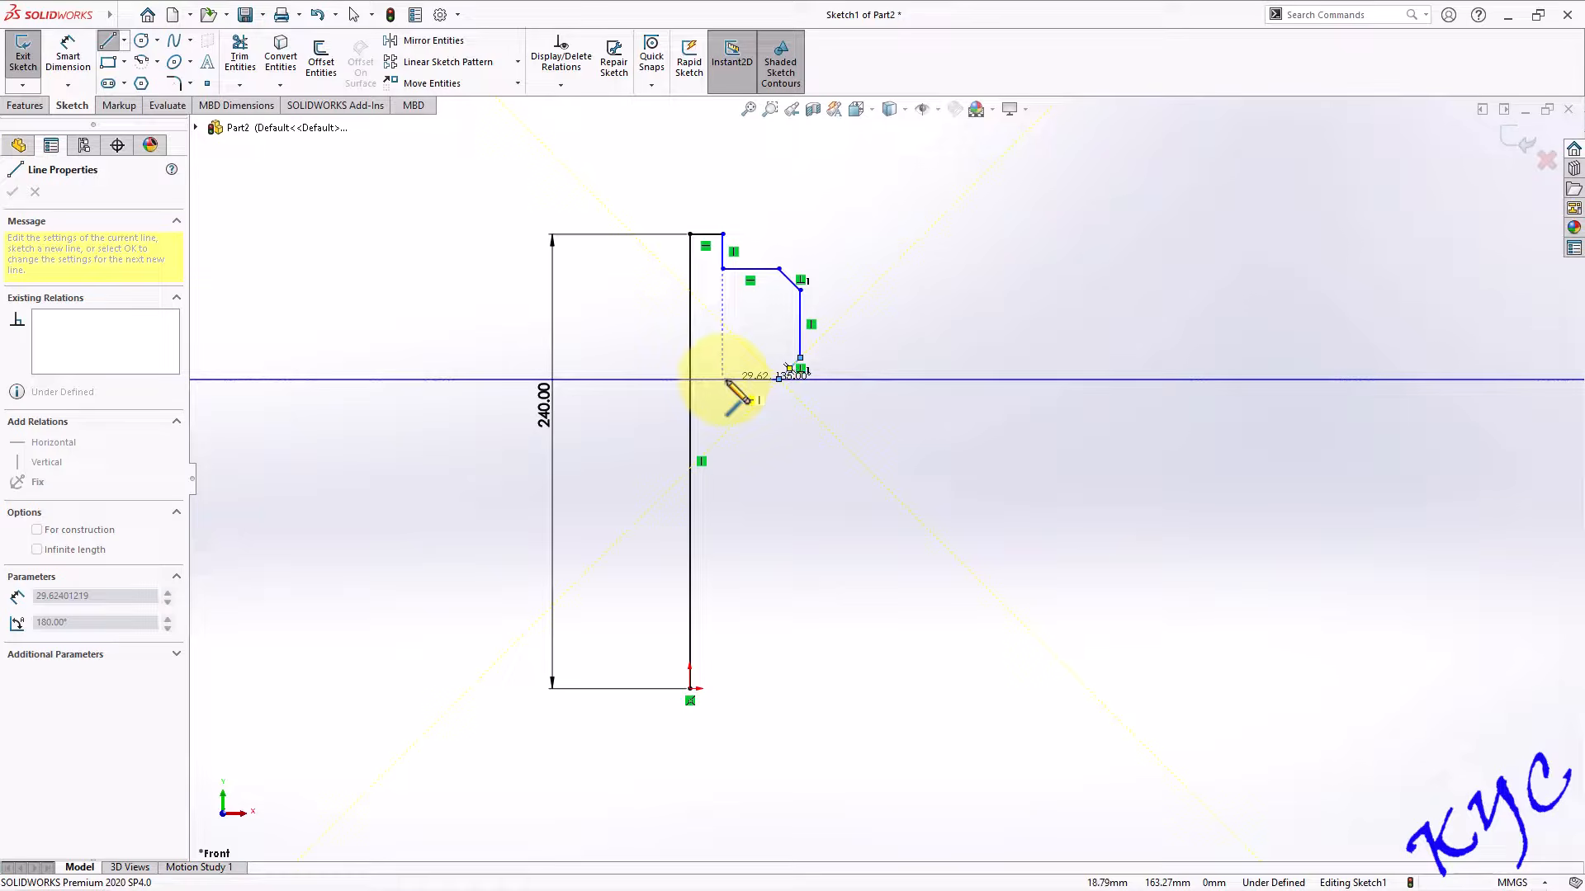
click(750, 378)
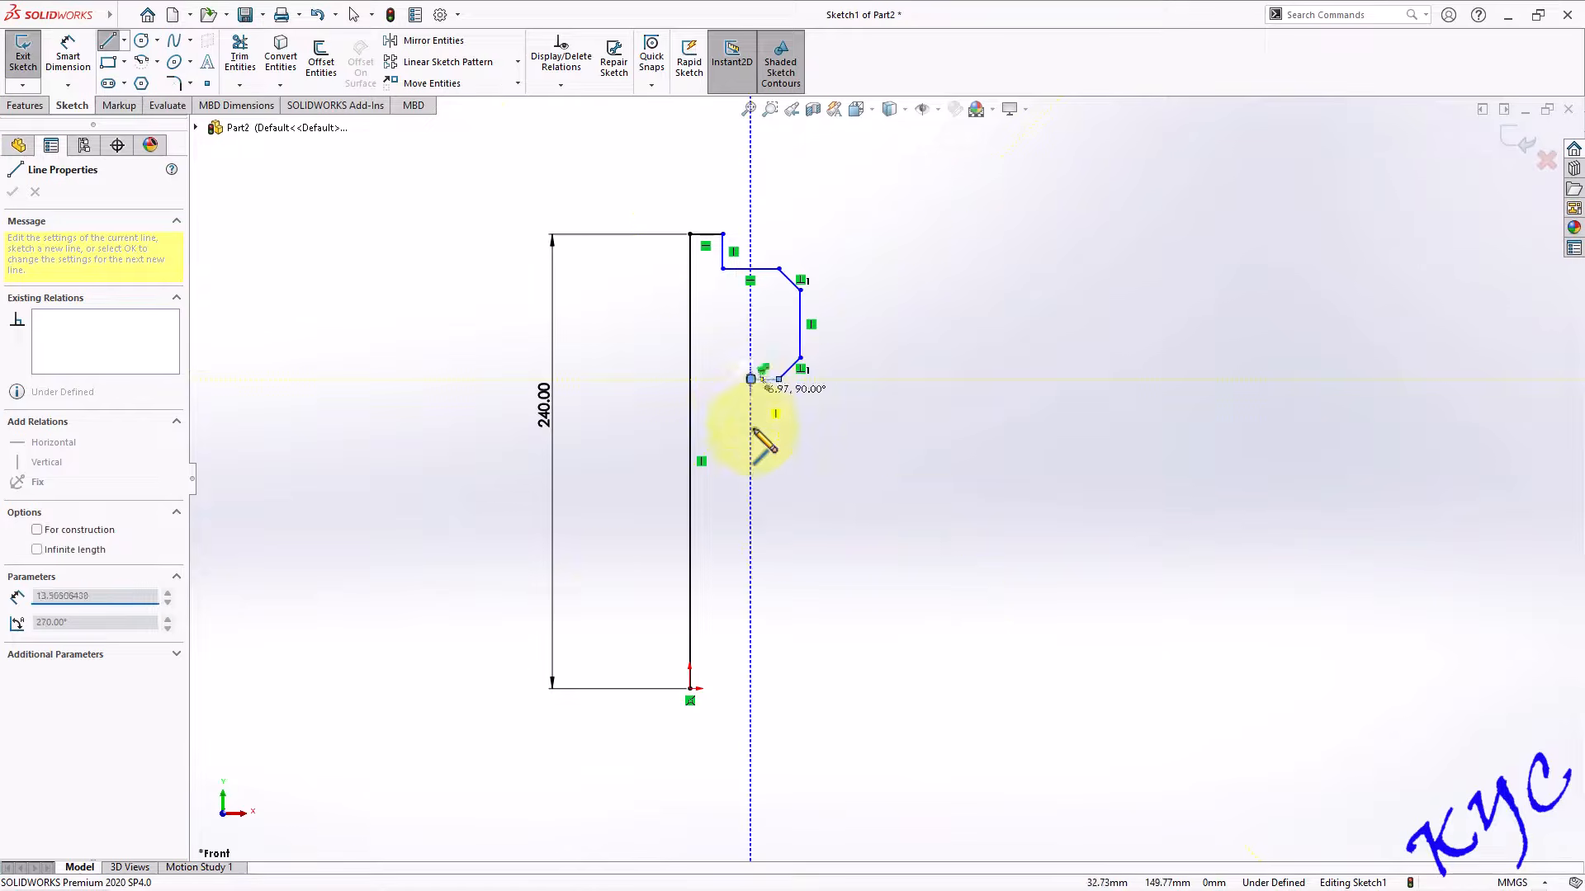
click(751, 687)
click(691, 688)
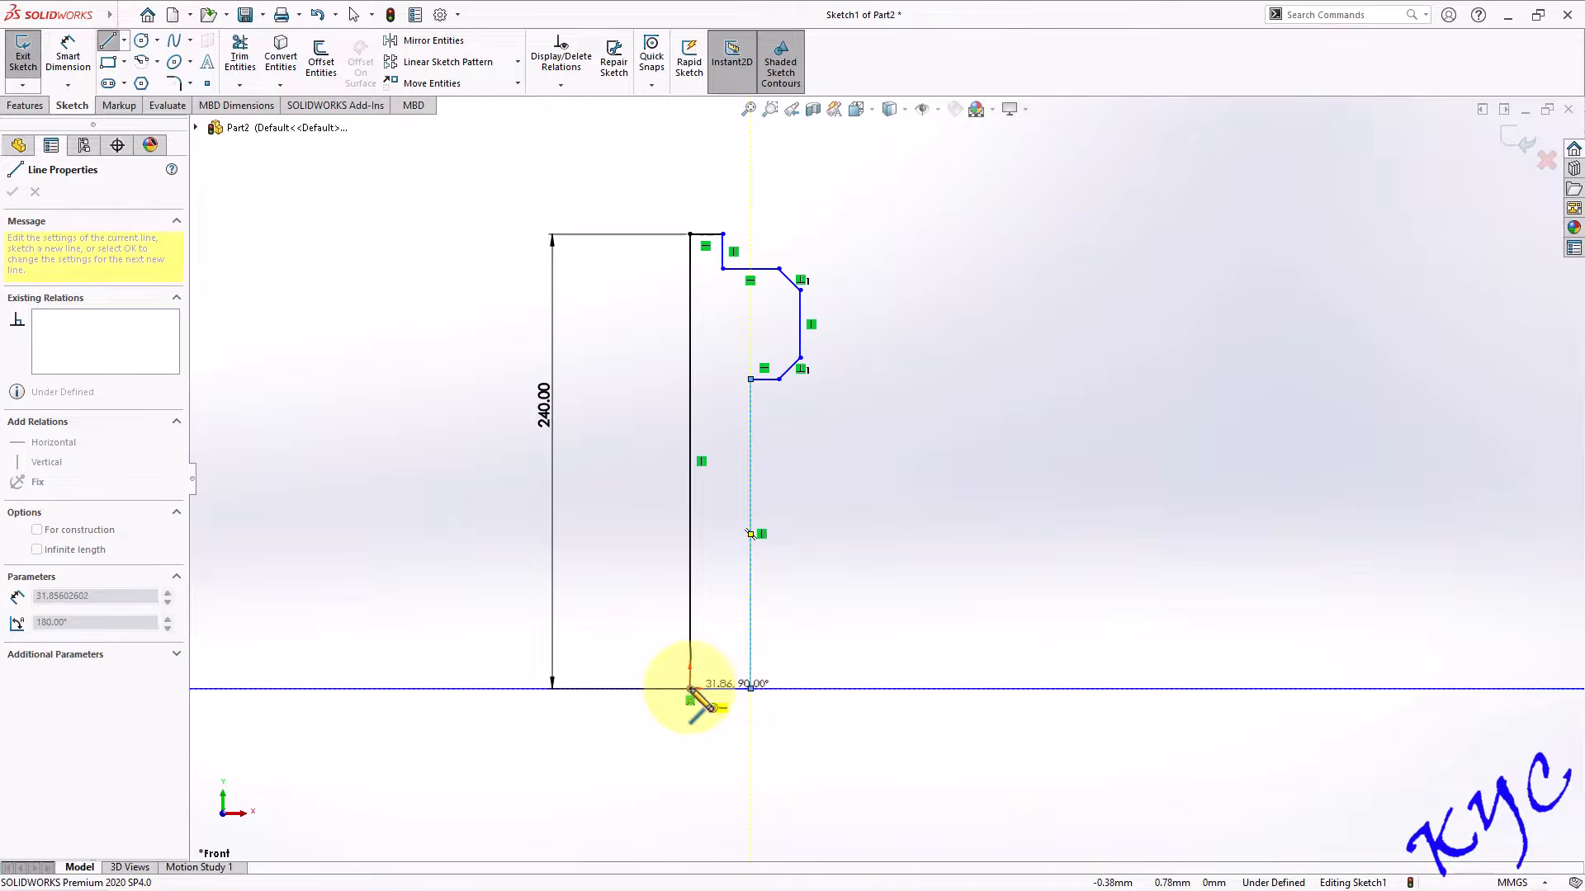
Dimension the profile's top neck to 11 mm wide and 13 mm high.
click(68, 53)
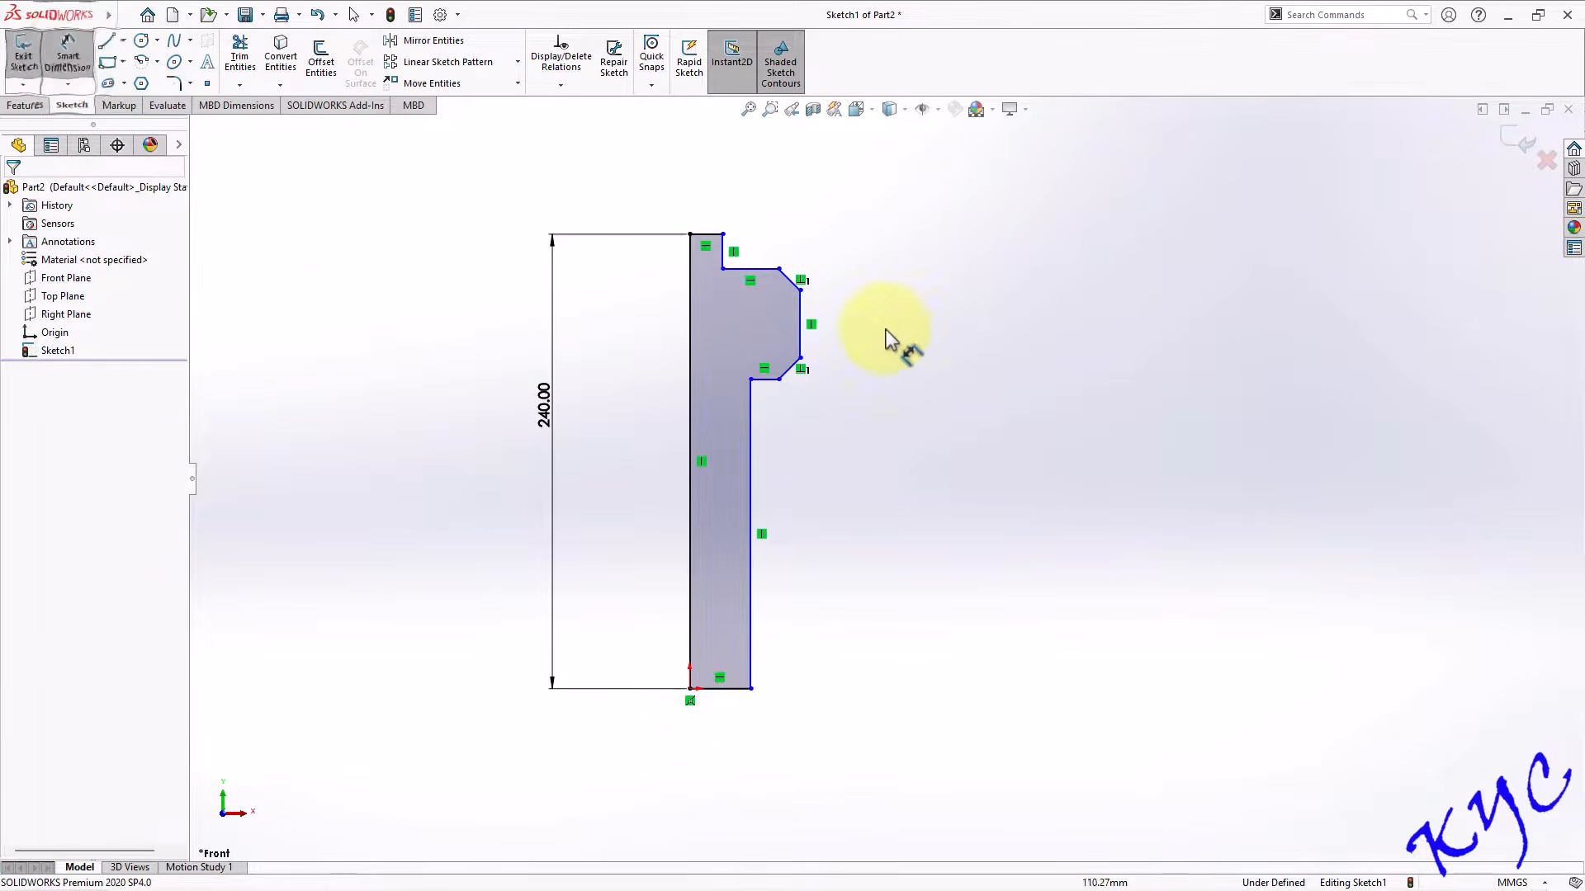
click(711, 238)
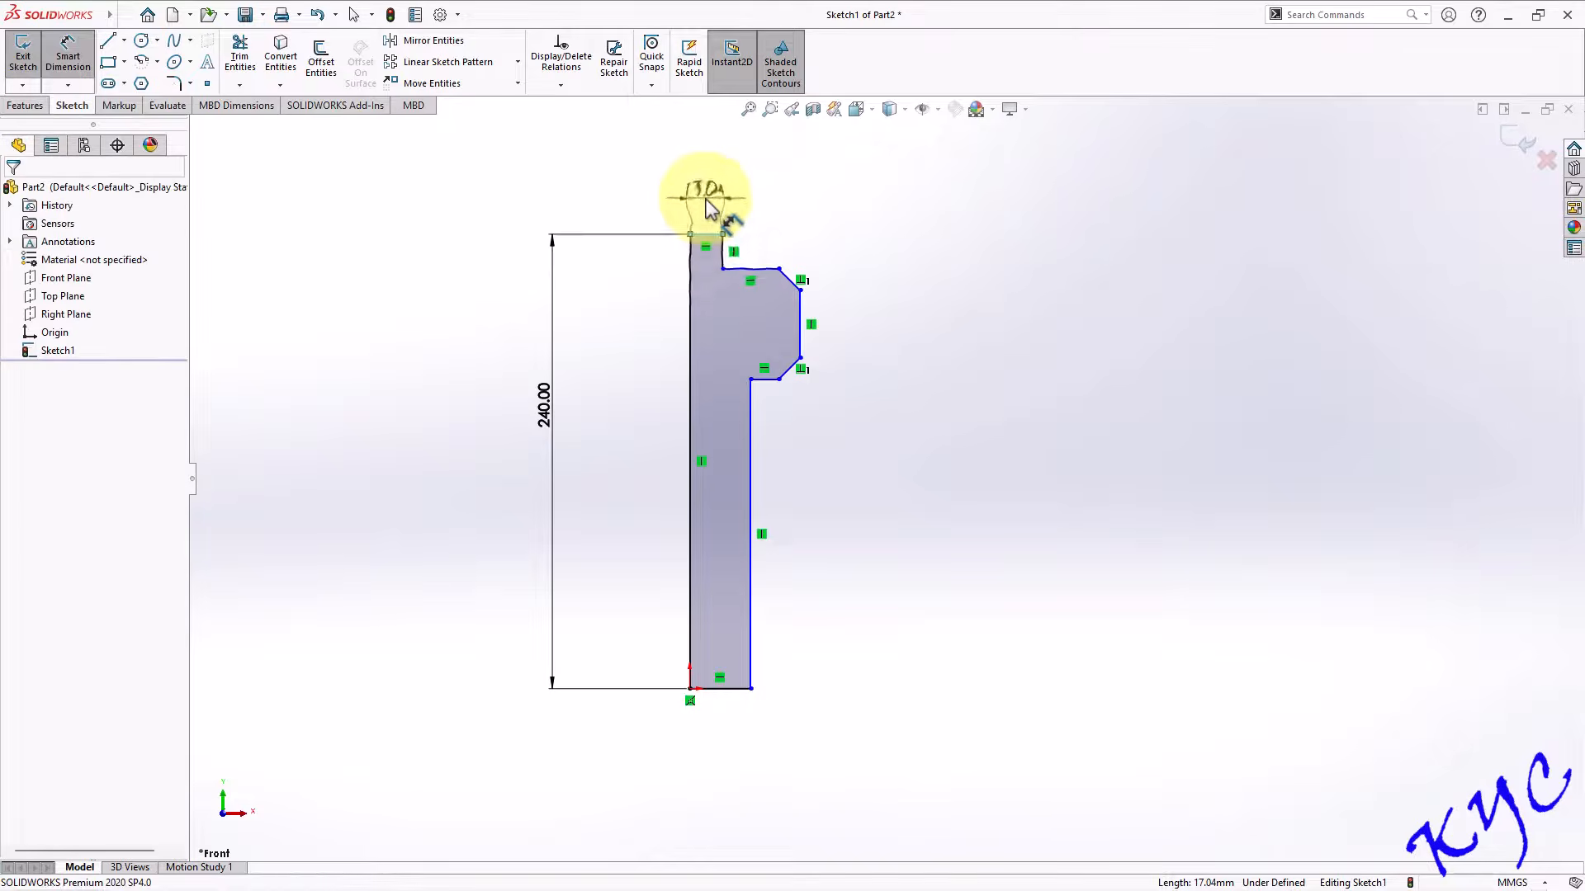
click(707, 201)
text(11)
key(Return)
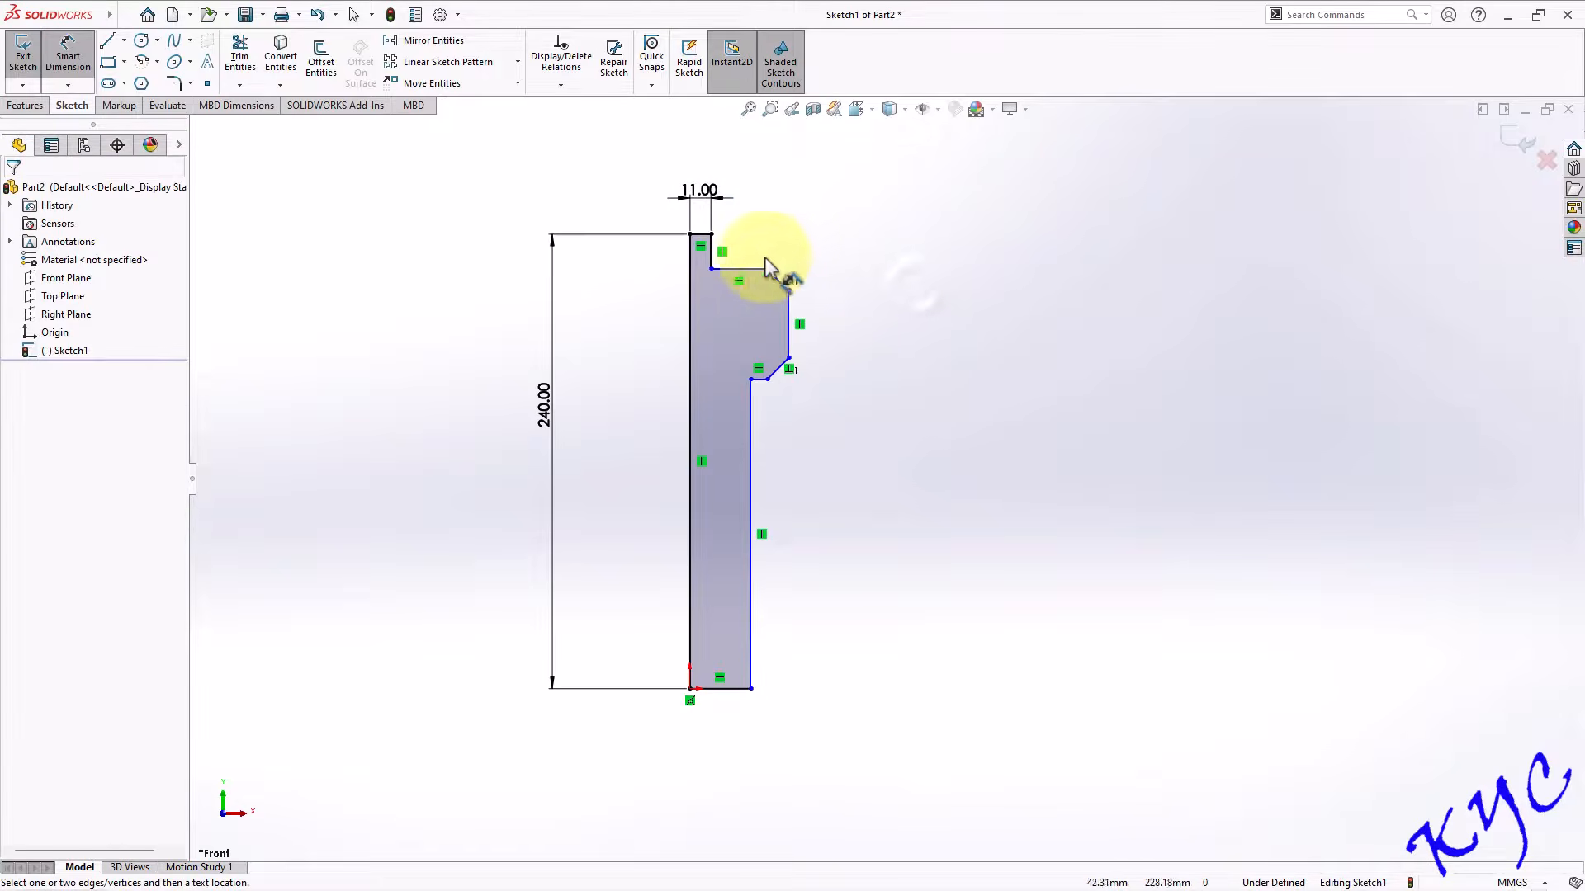
click(712, 252)
click(863, 247)
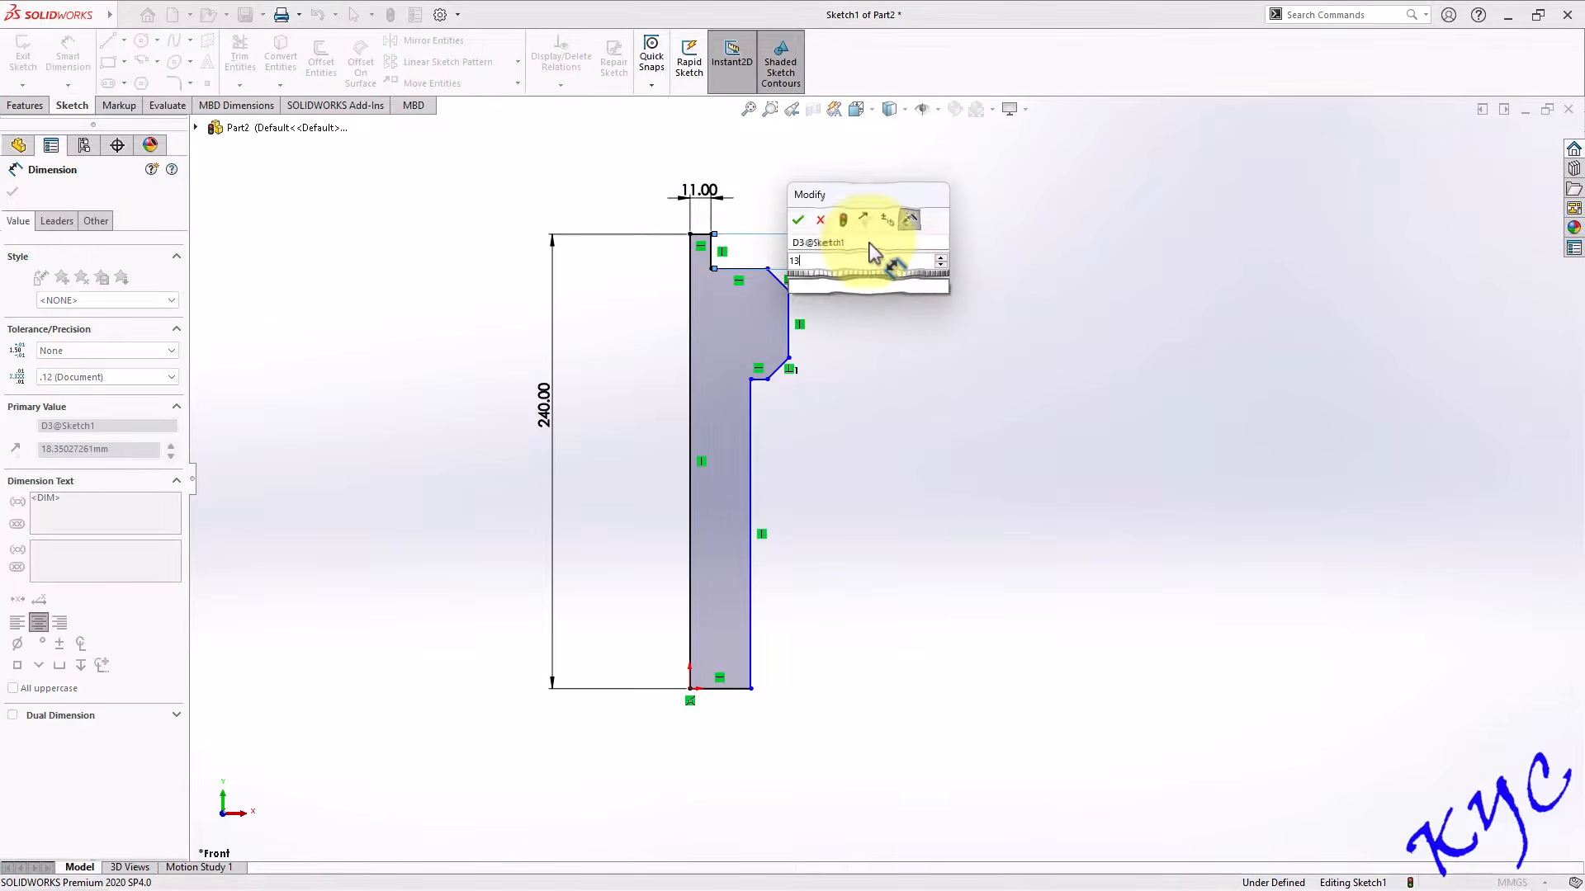
text(13)
key(Return)
click(942, 381)
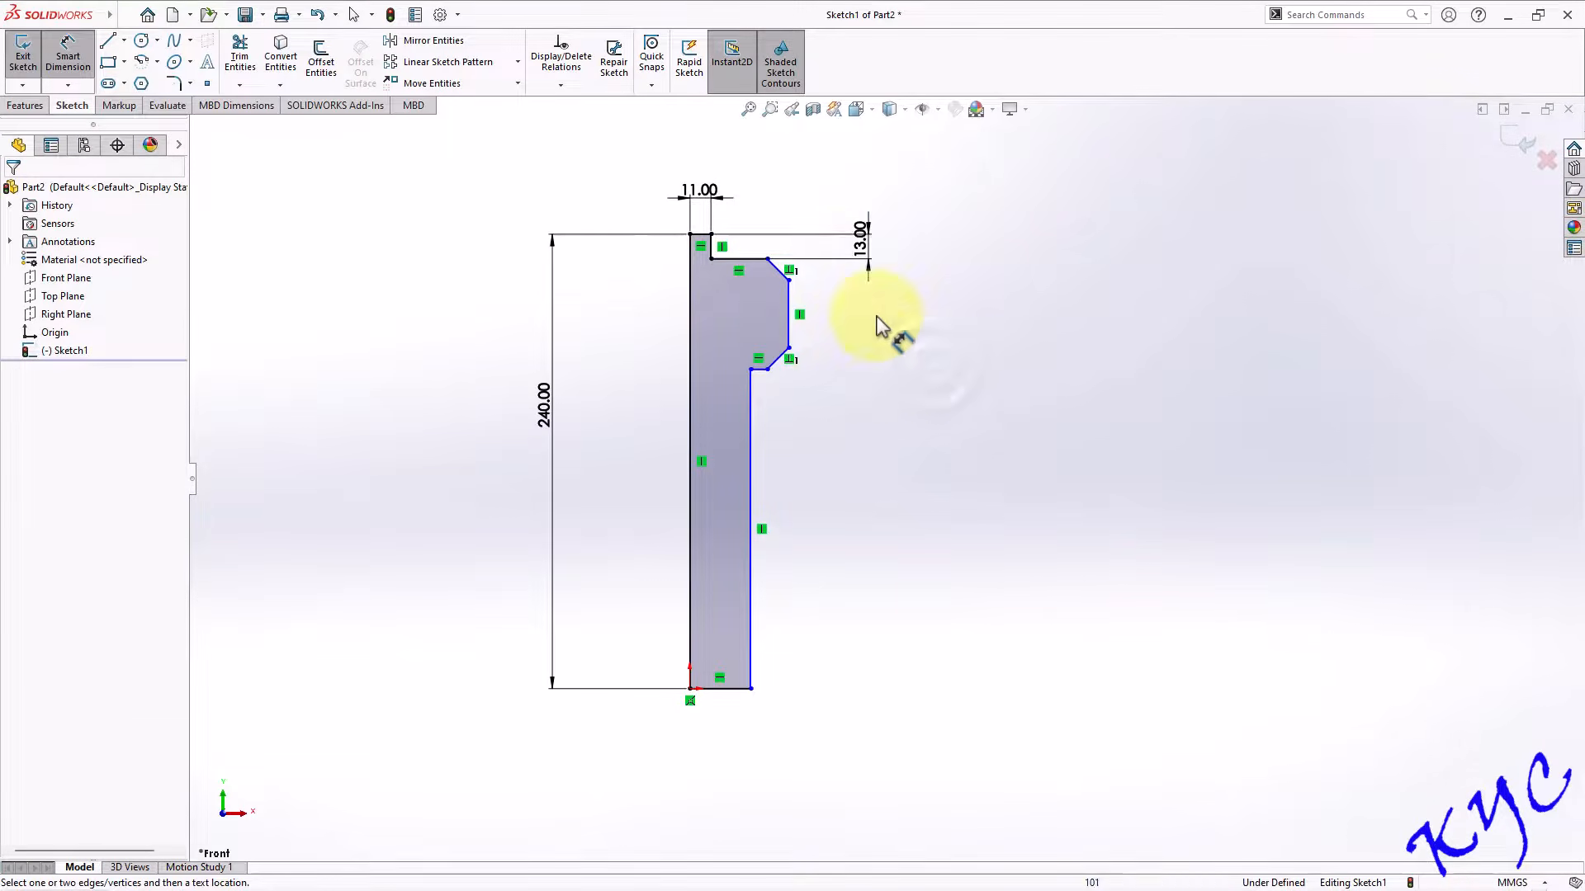
Dimension the vertical heights of the head's upper and lower slanted edges to 10 mm each.
click(779, 280)
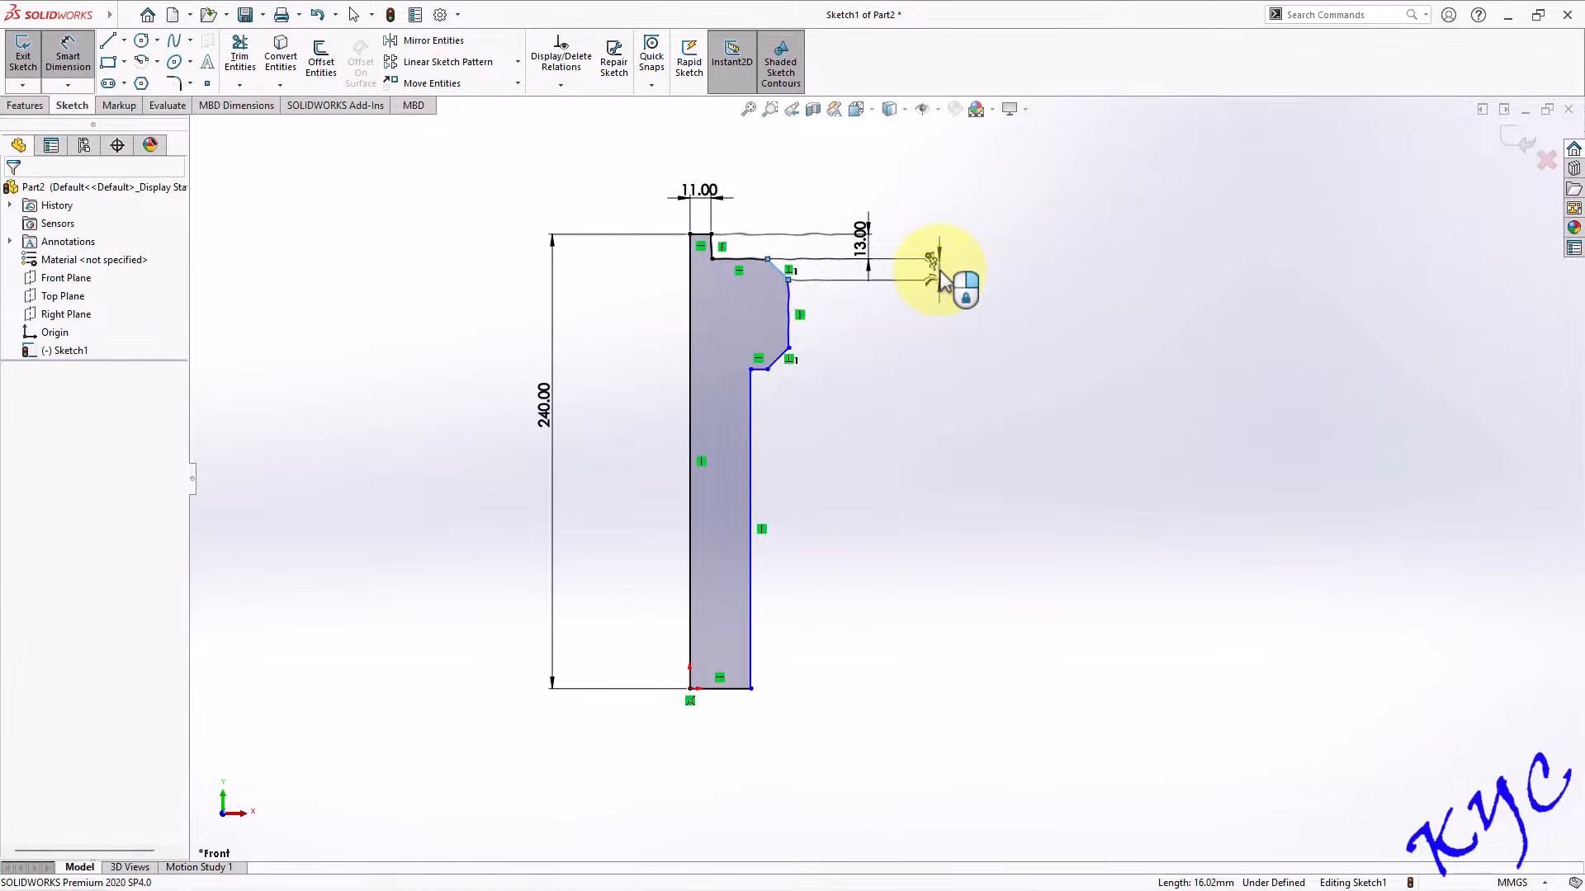
click(937, 274)
text(10)
key(Return)
click(911, 389)
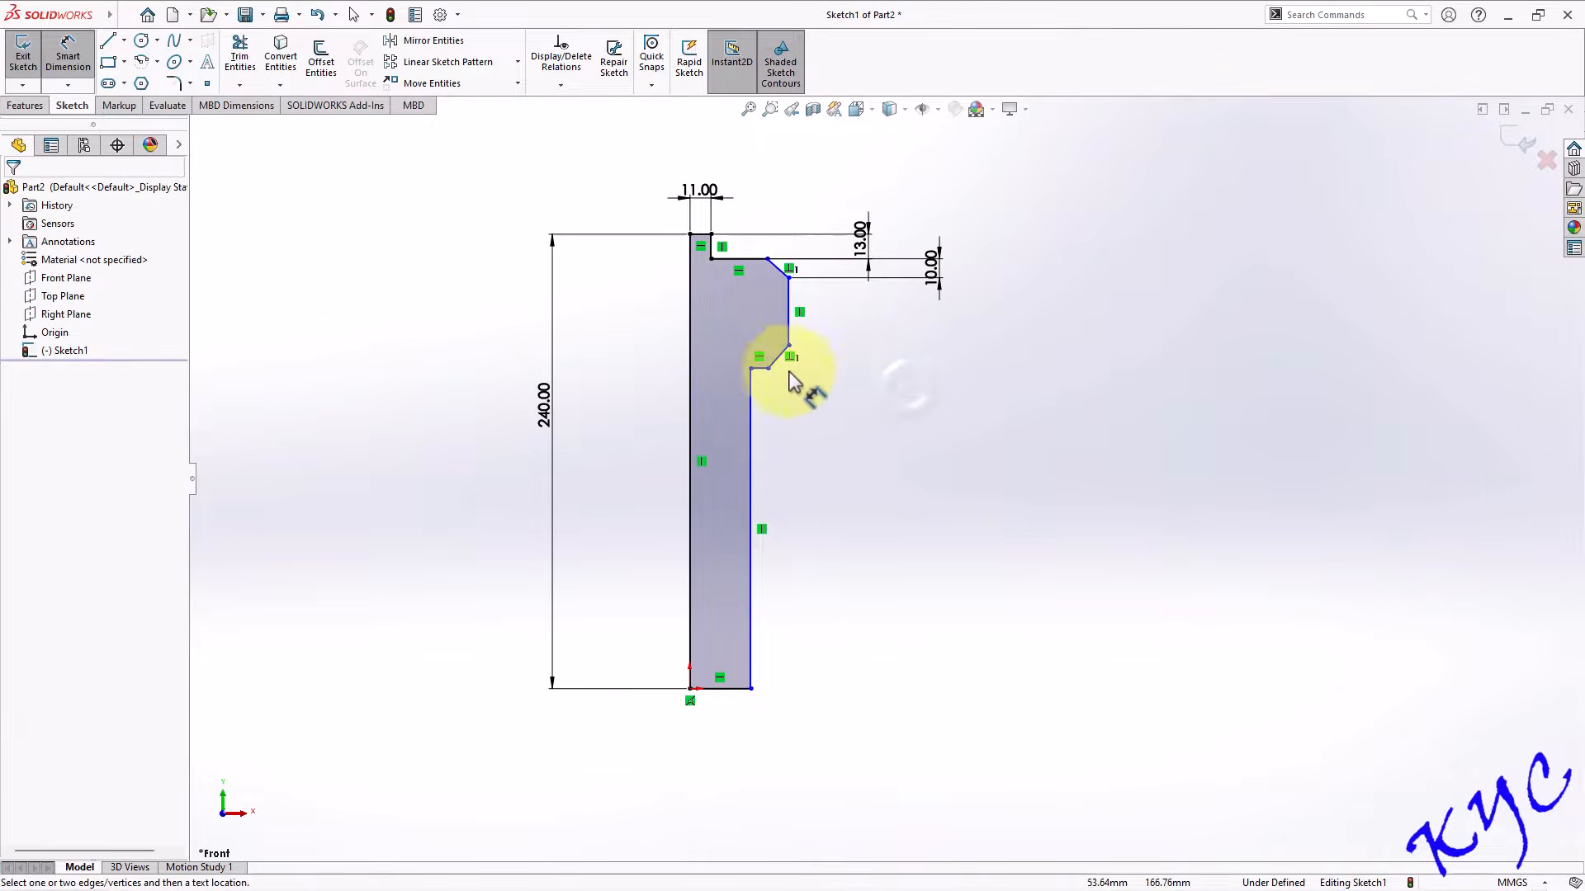
click(777, 360)
click(937, 363)
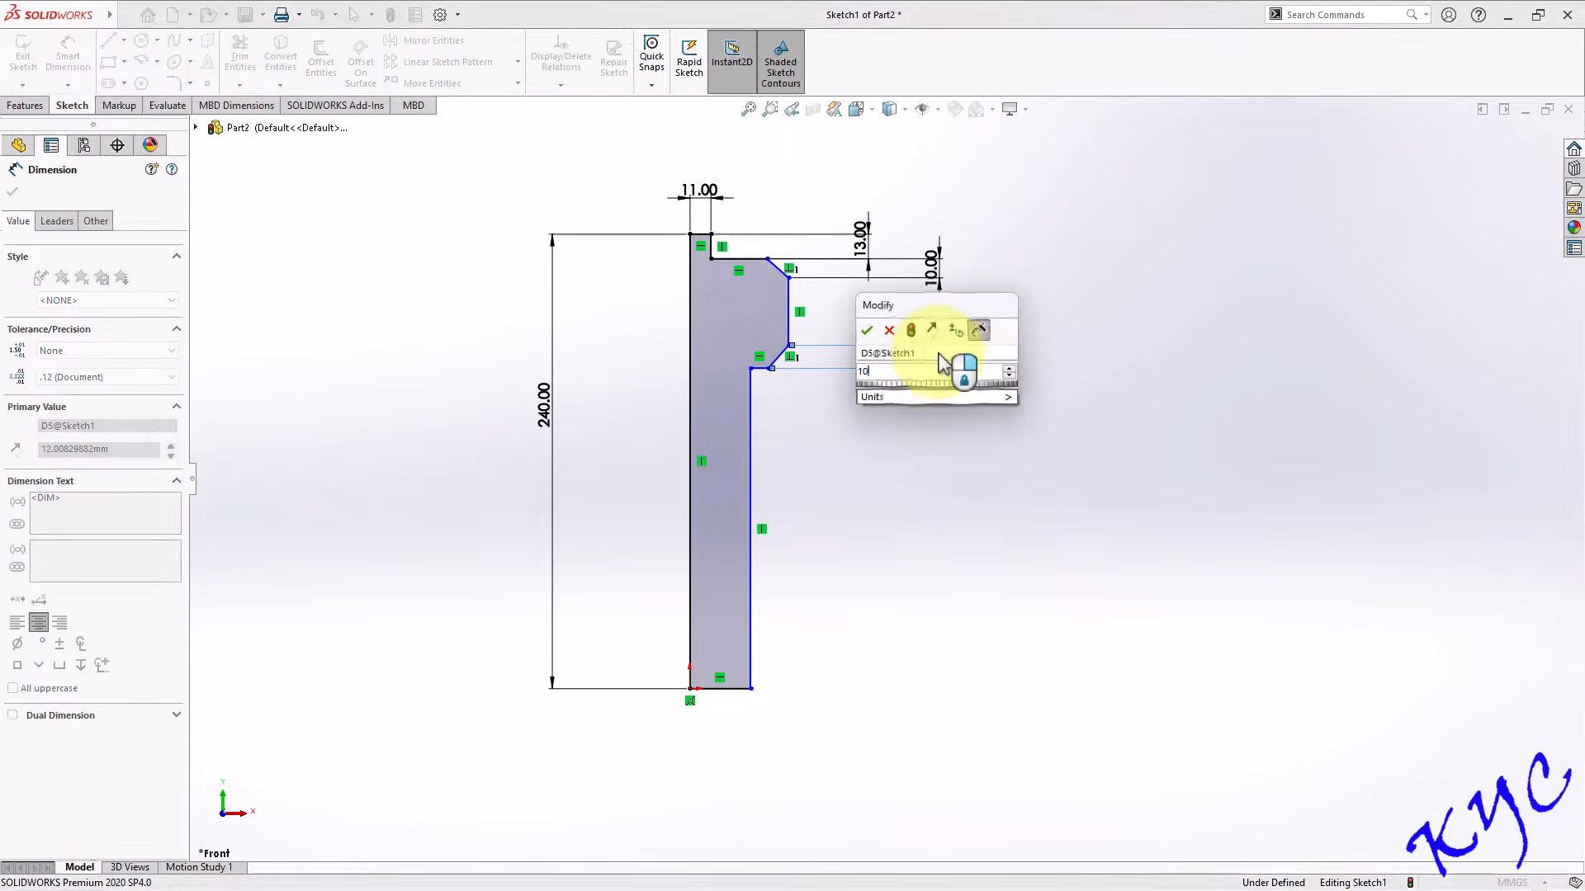
text(10)
key(Return)
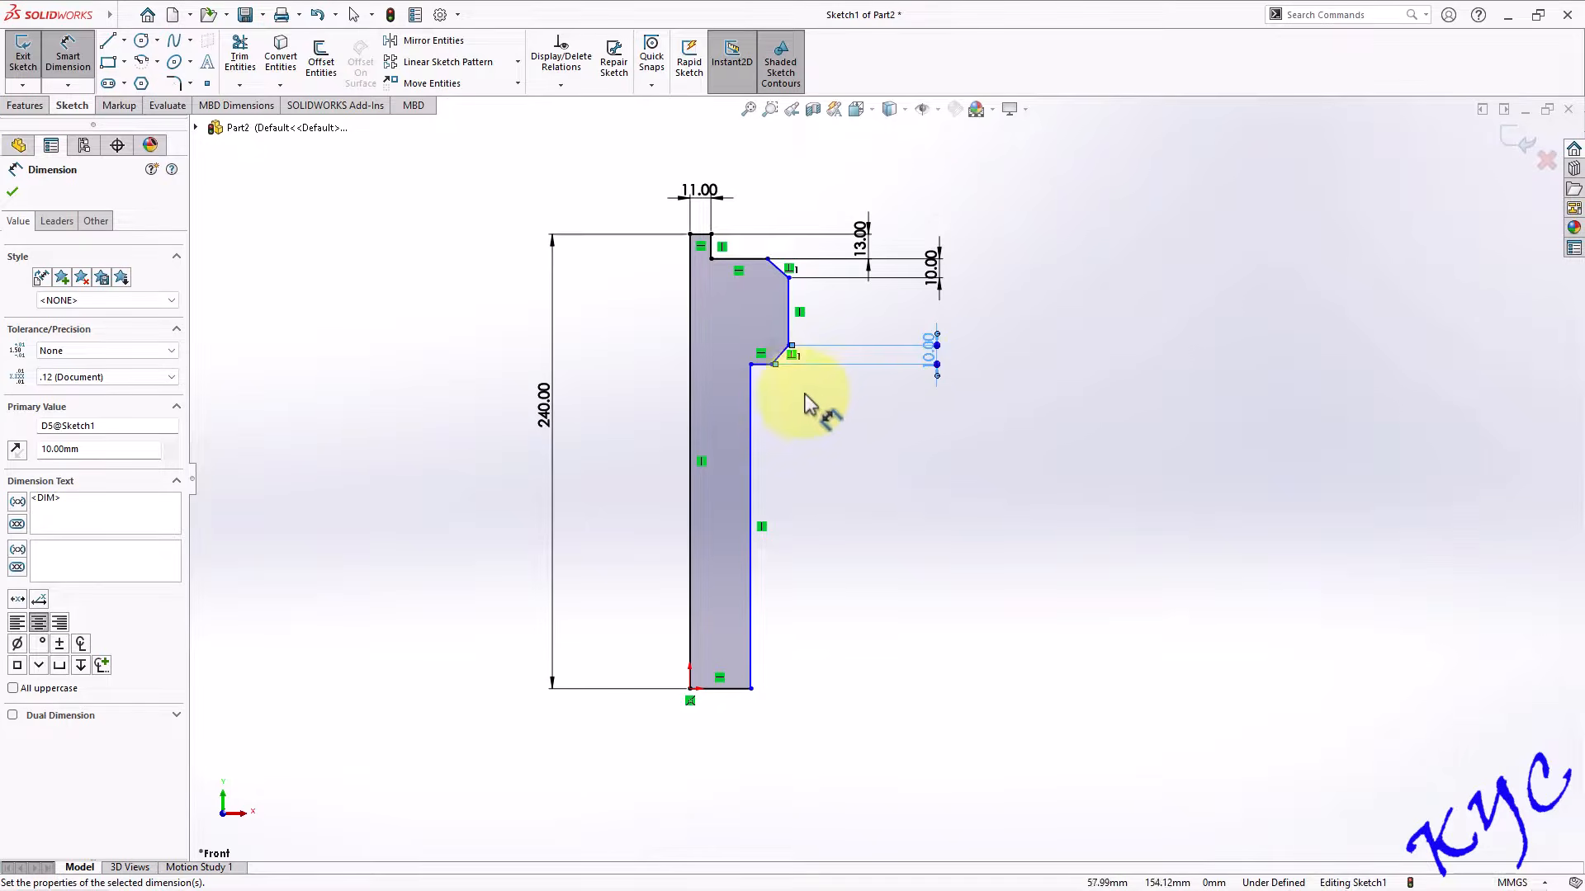
Dimension the vertical distance from the neck's top edge to the head's underside to 83 mm.
click(763, 365)
click(699, 241)
click(485, 311)
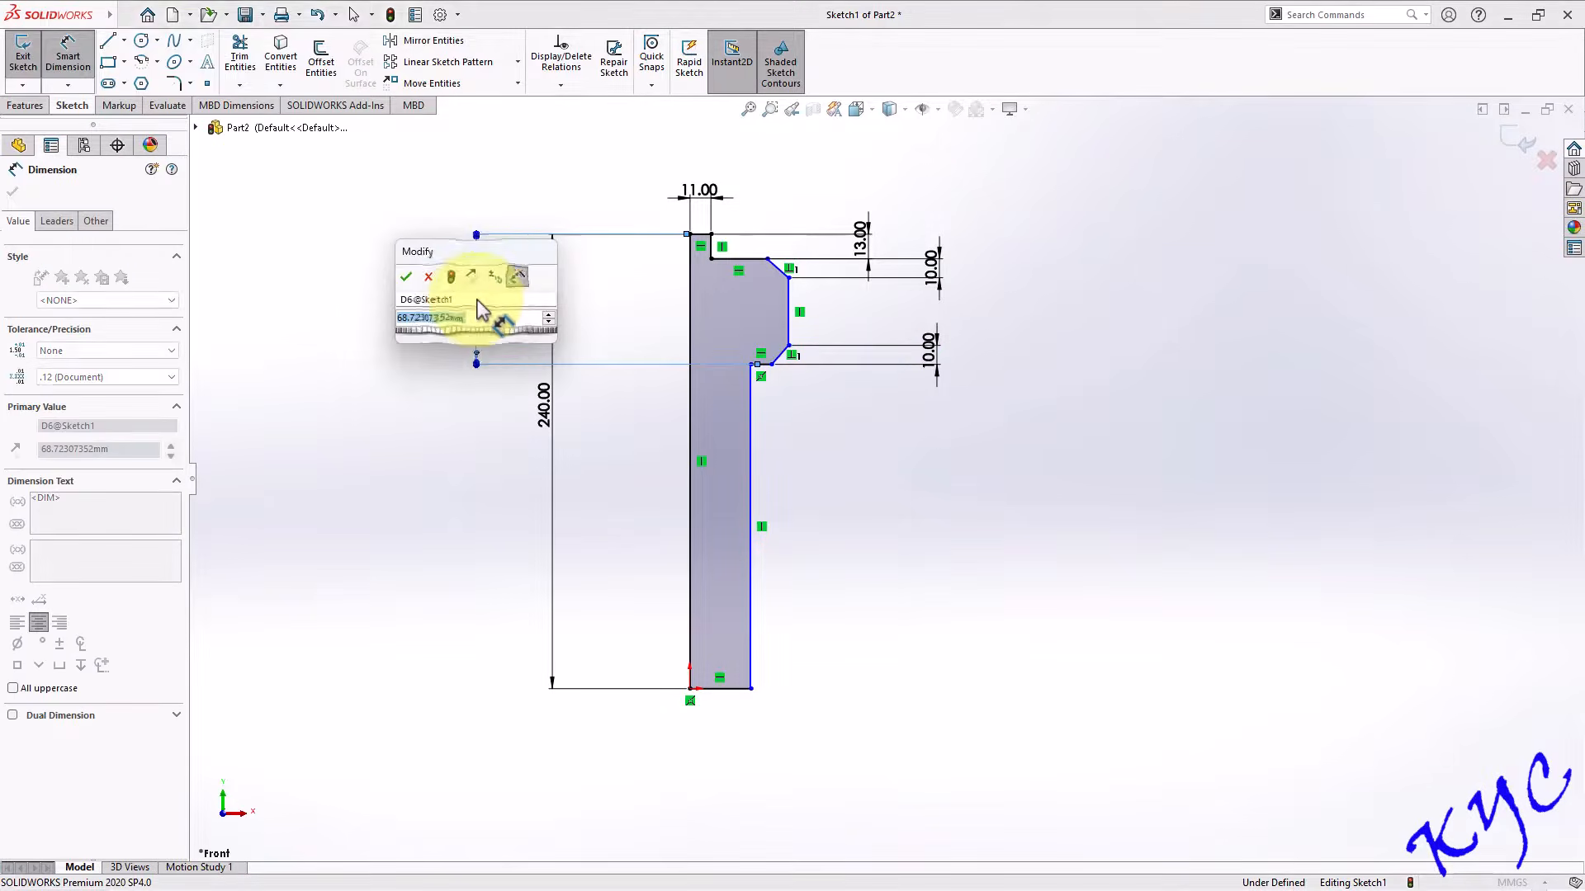
text(83)
key(Return)
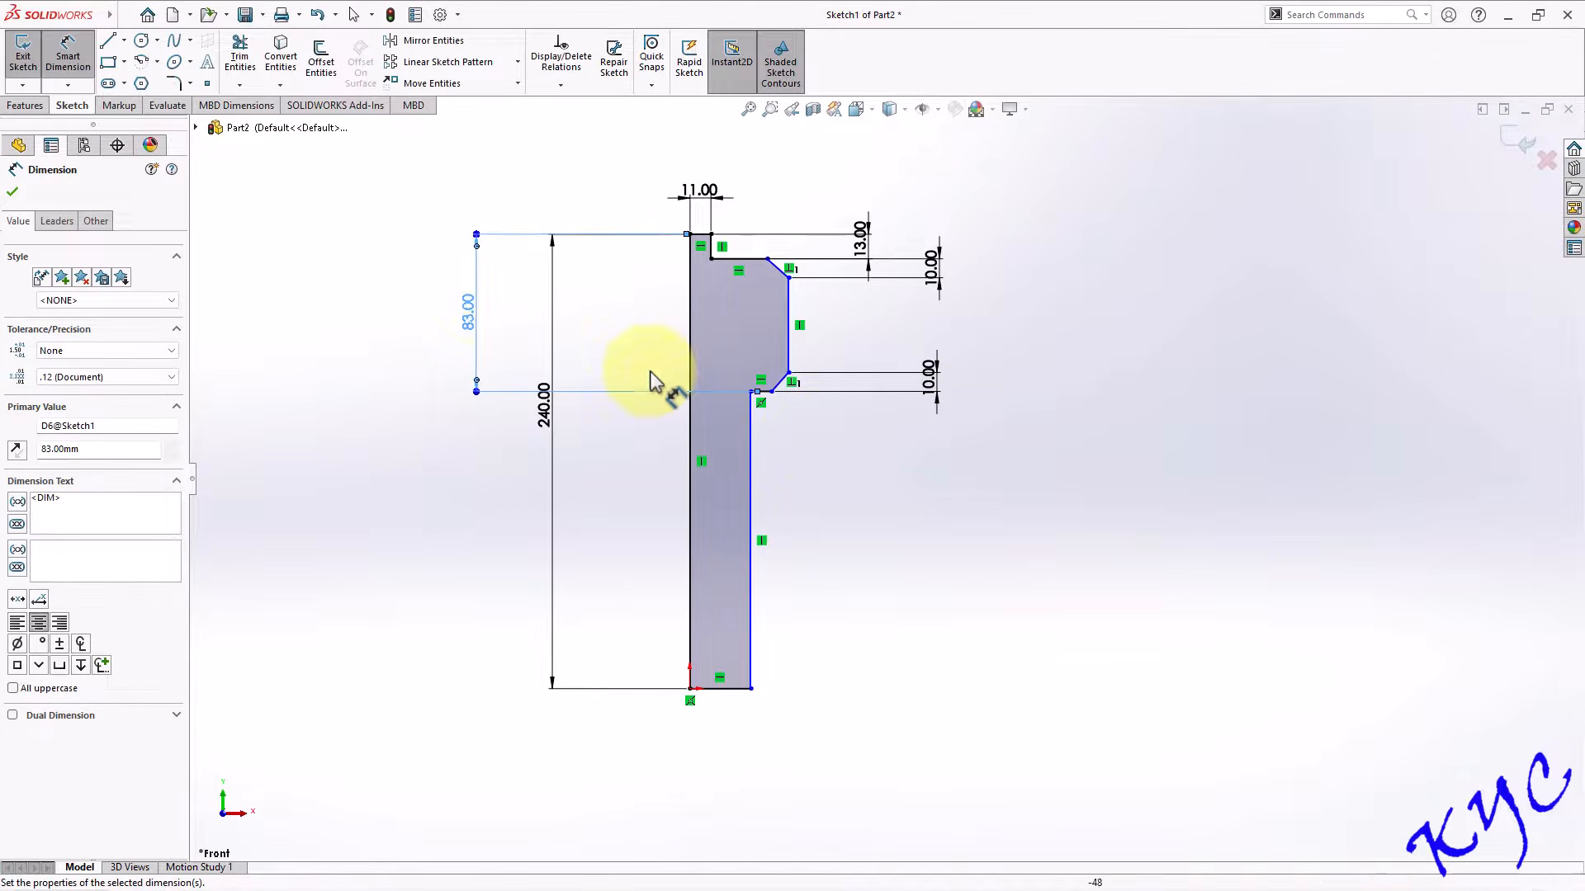
click(979, 532)
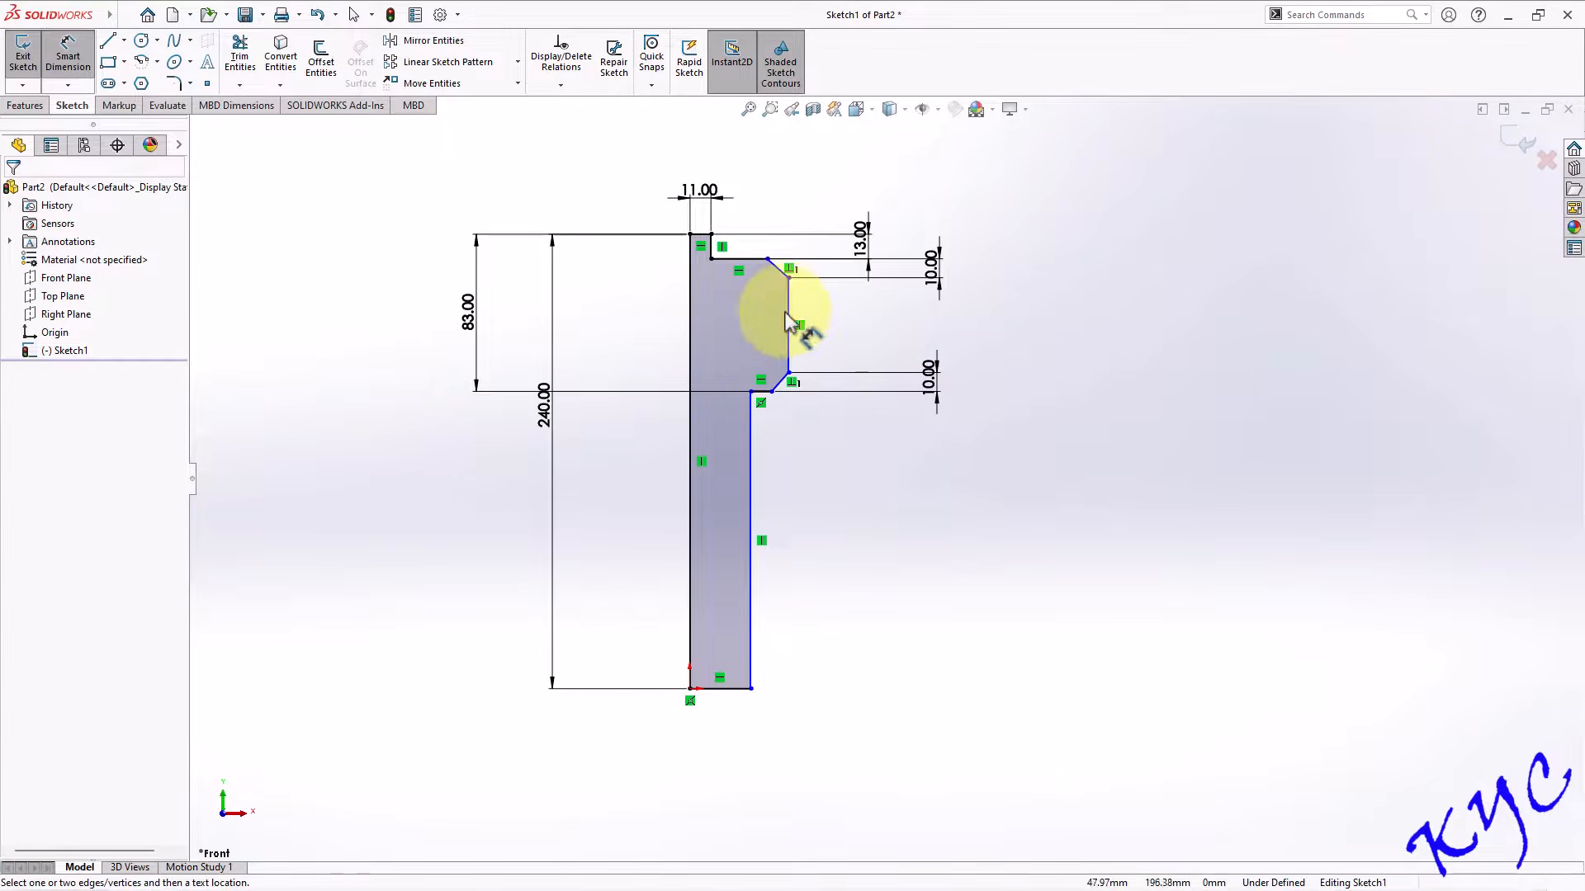
Dimension the head's width from the 240 mm axis line to its outer vertical edge as 32.5 mm.
click(691, 318)
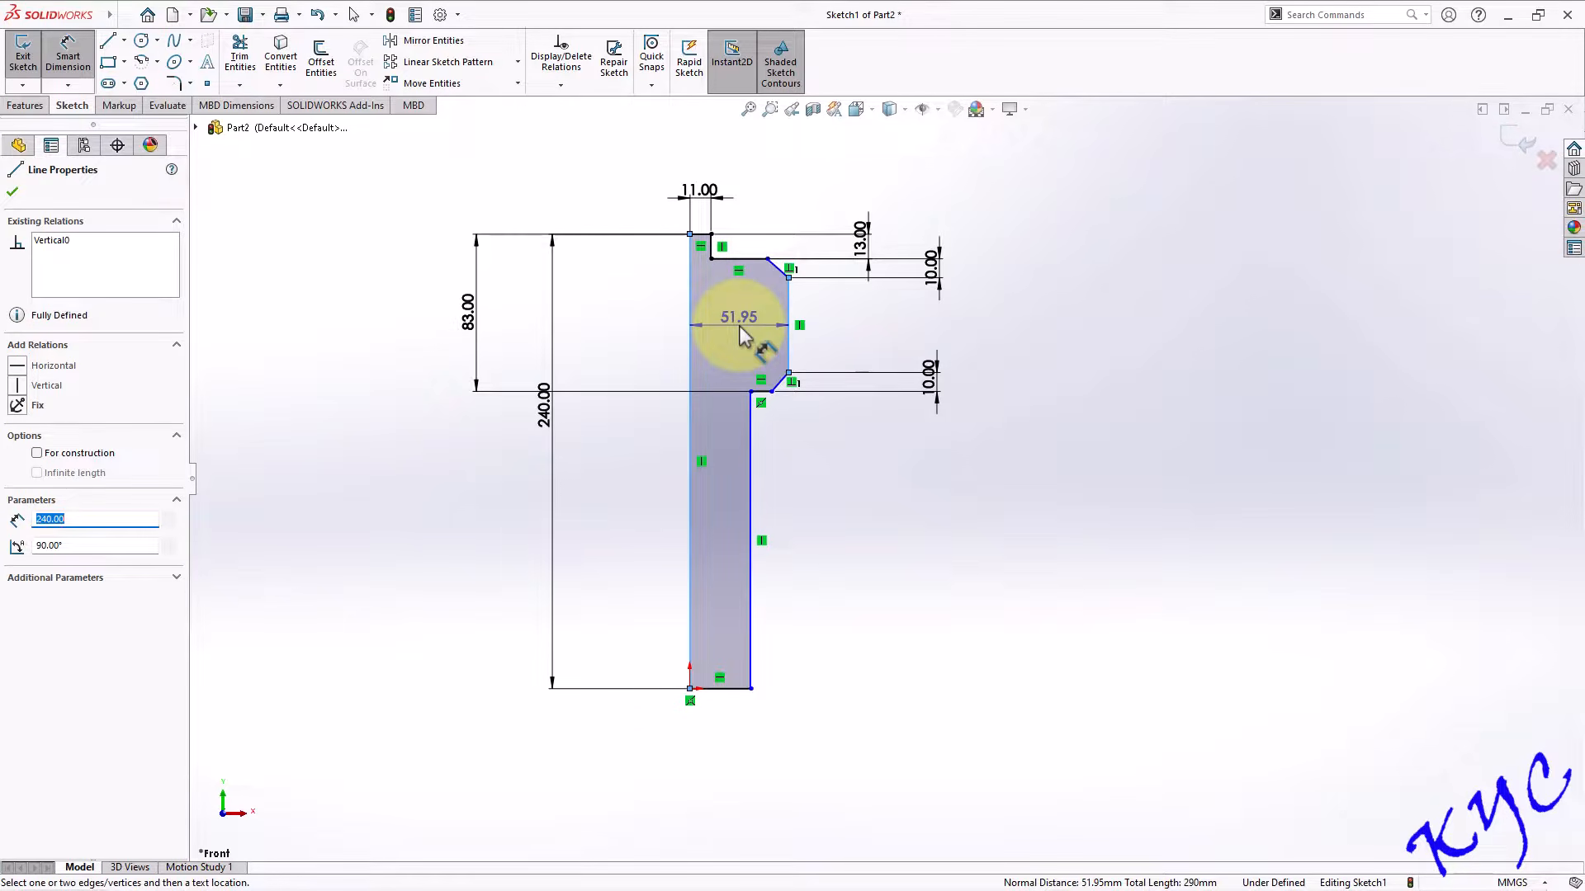
click(742, 334)
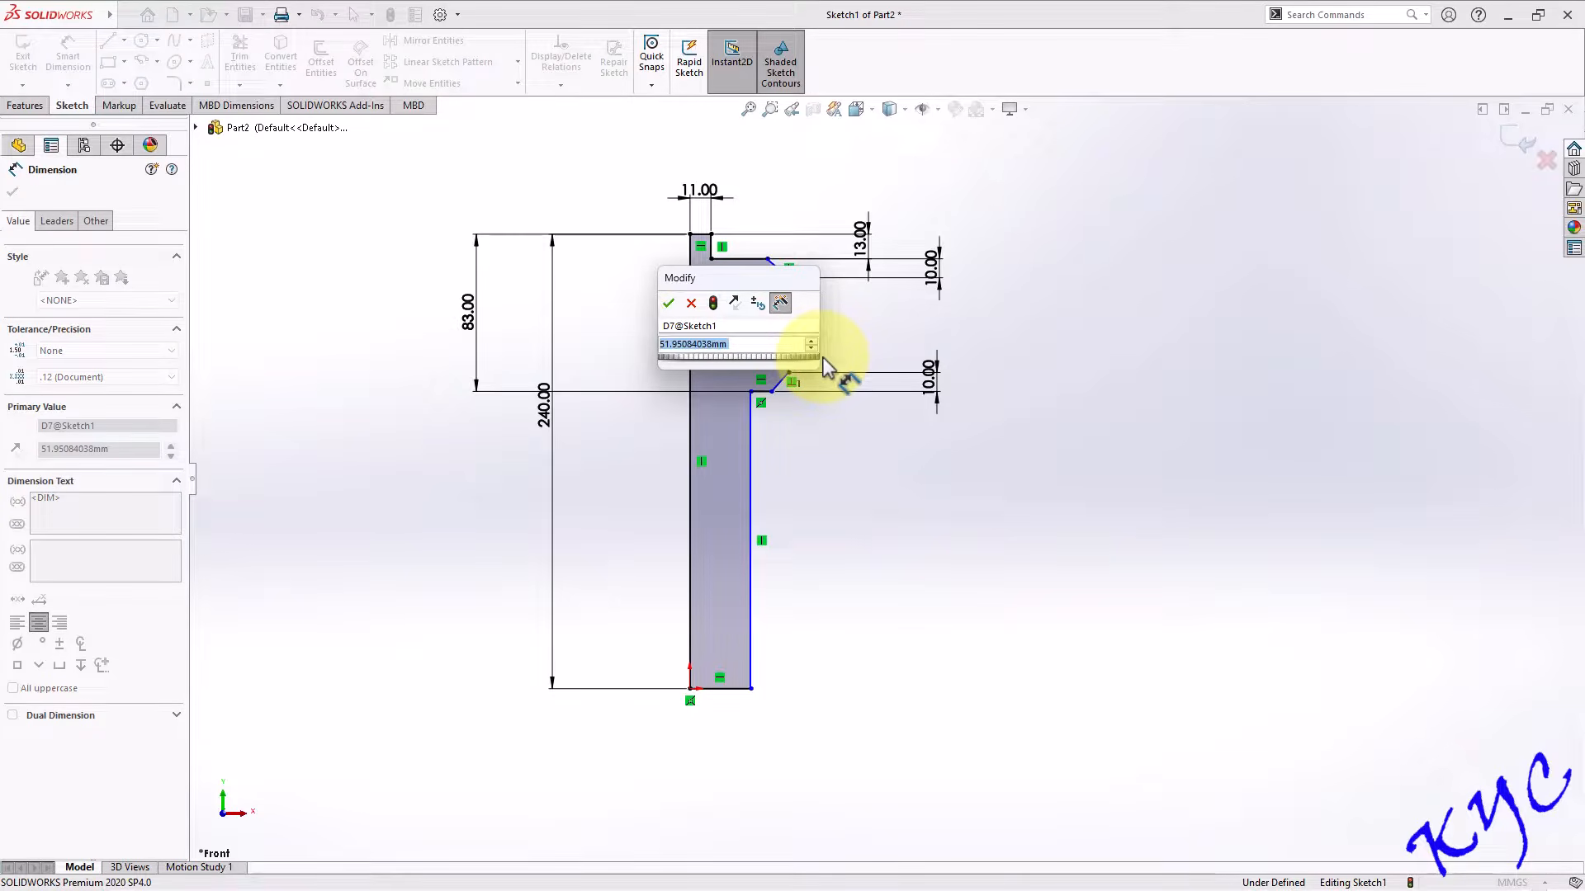
text(32.5)
key(Return)
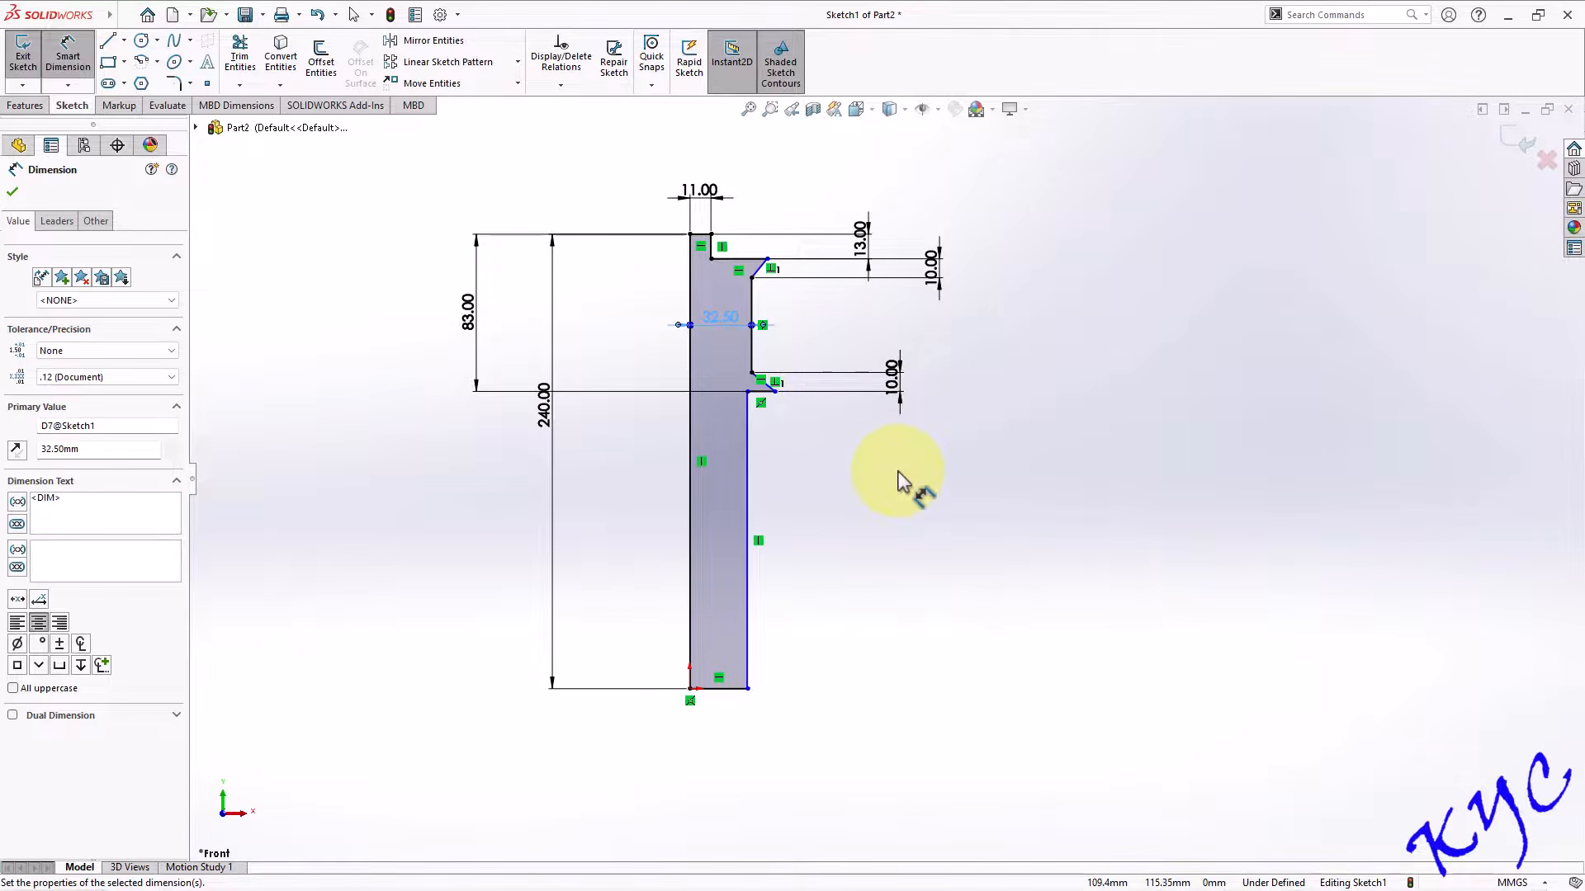
click(897, 520)
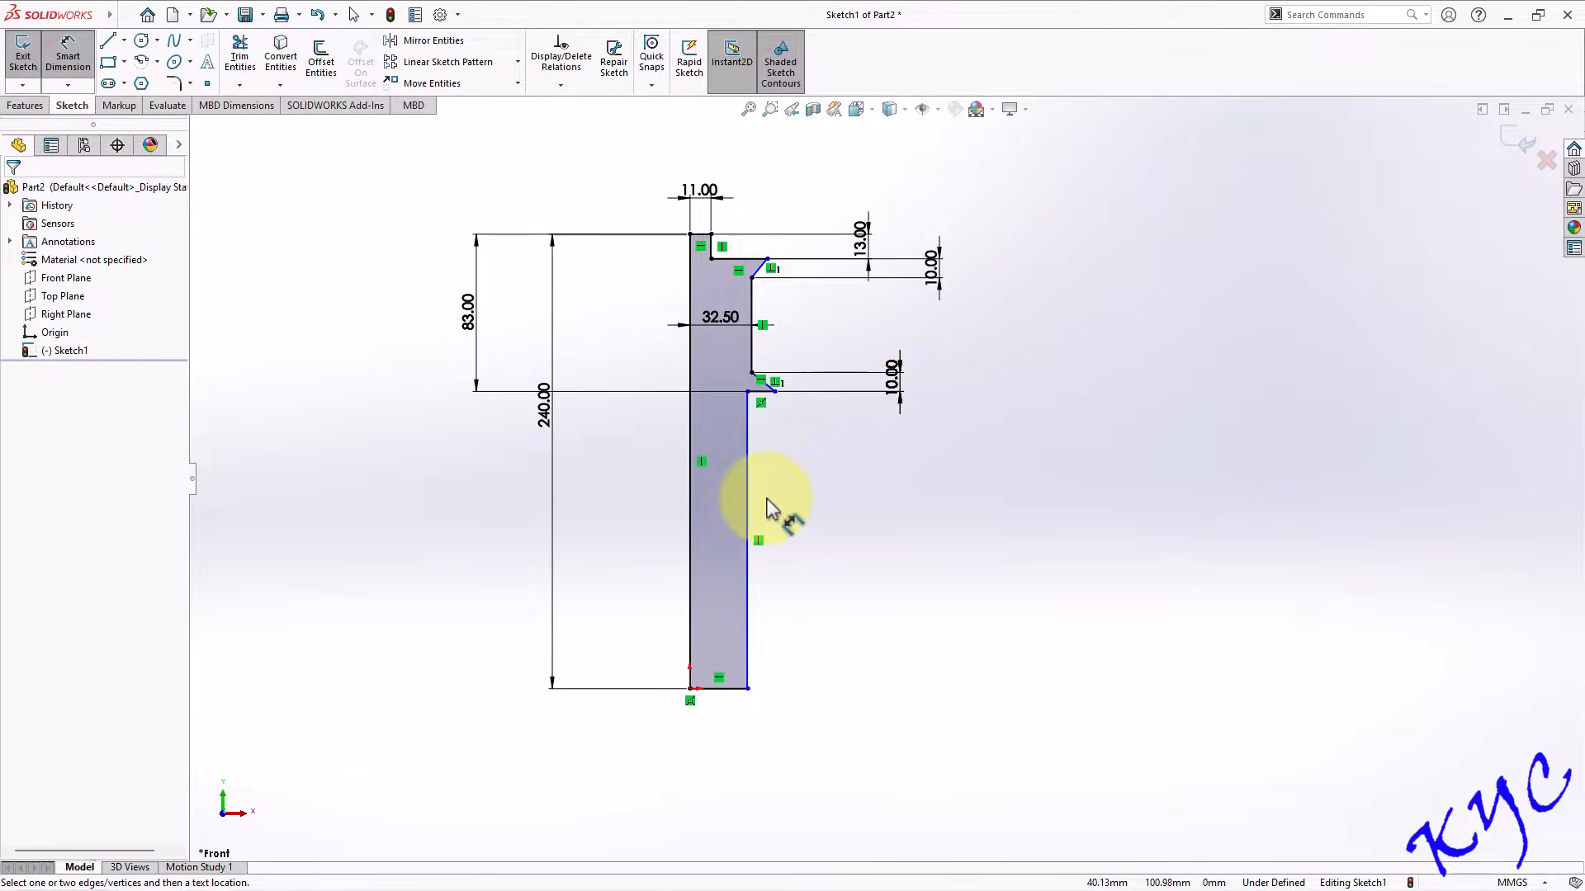
Dimension the lower stem's width from the axis line to its outer vertical edge as 19 mm.
click(747, 520)
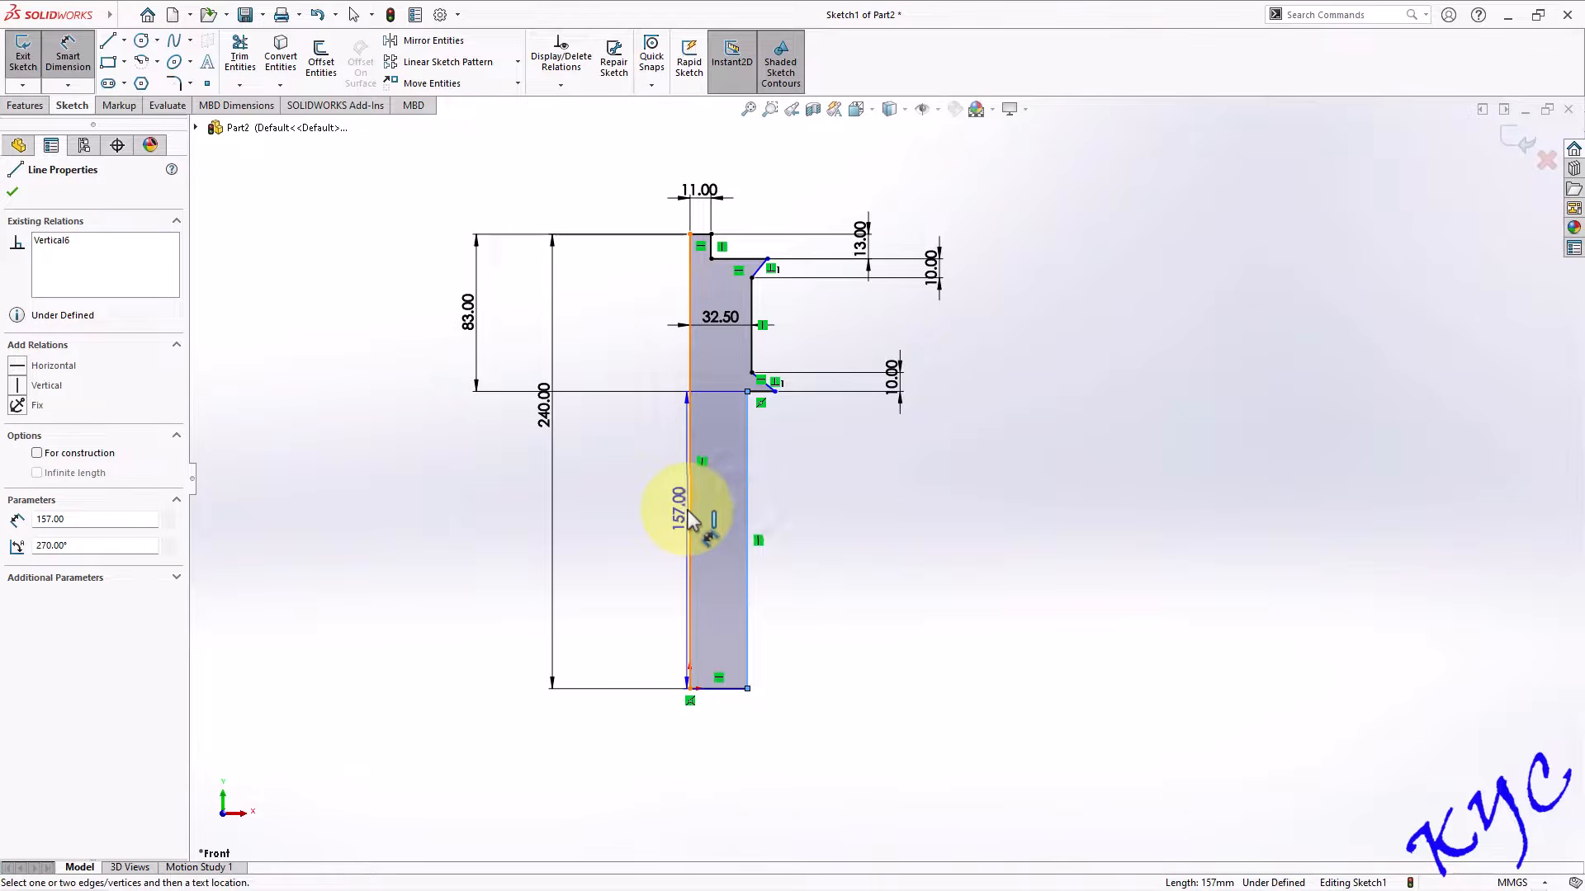
click(710, 559)
text(19)
key(Return)
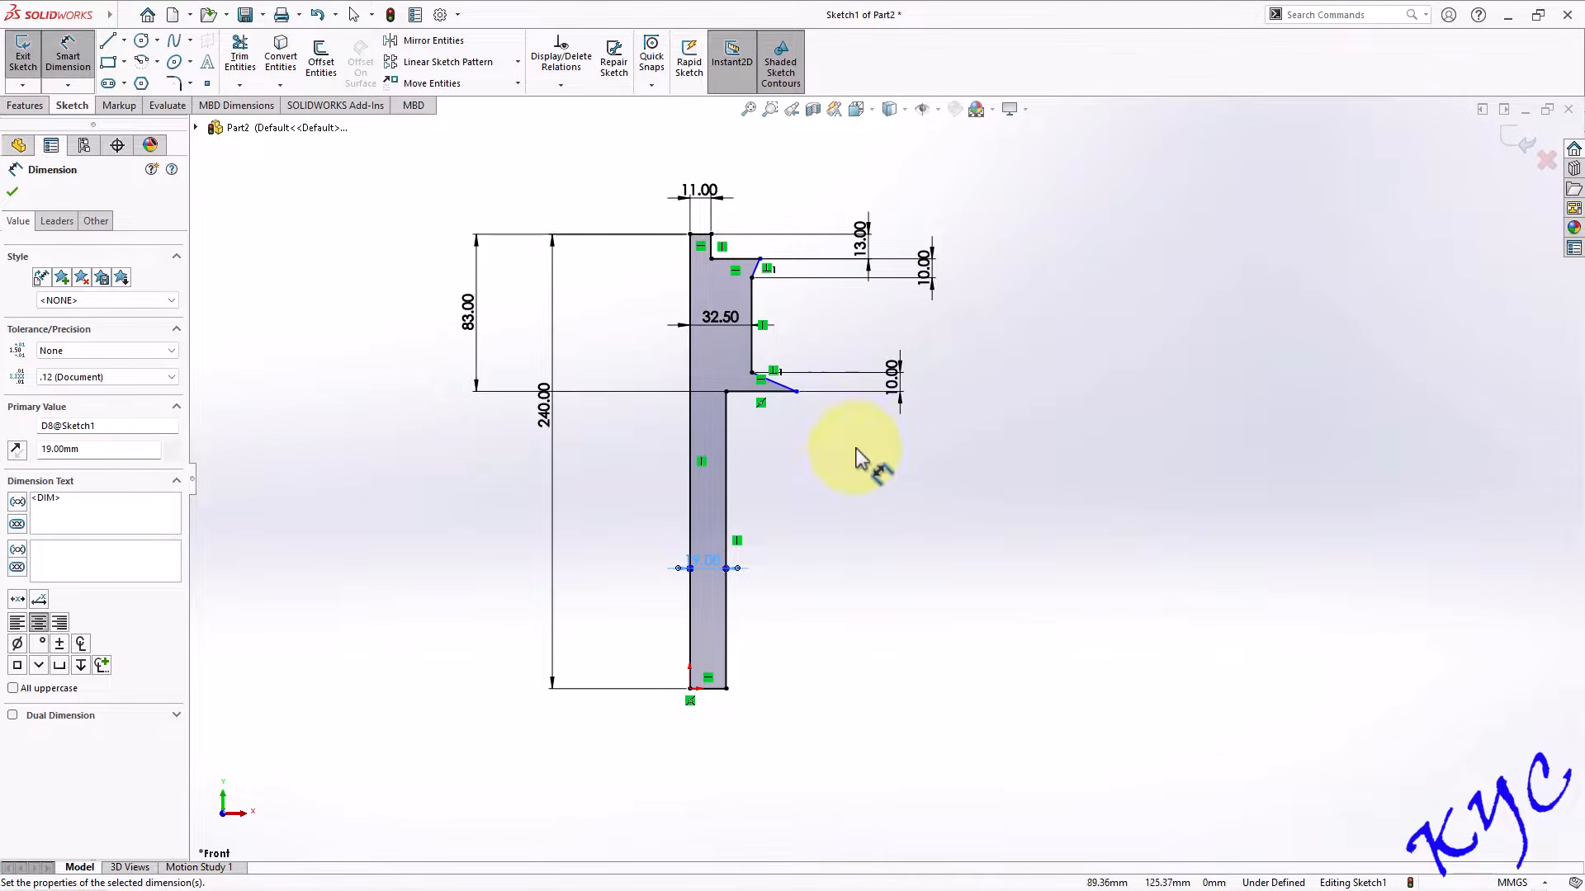
Move the lower endpoint of the head's lower slanted edge inward to about 25 mm from the axis line.
key(Escape)
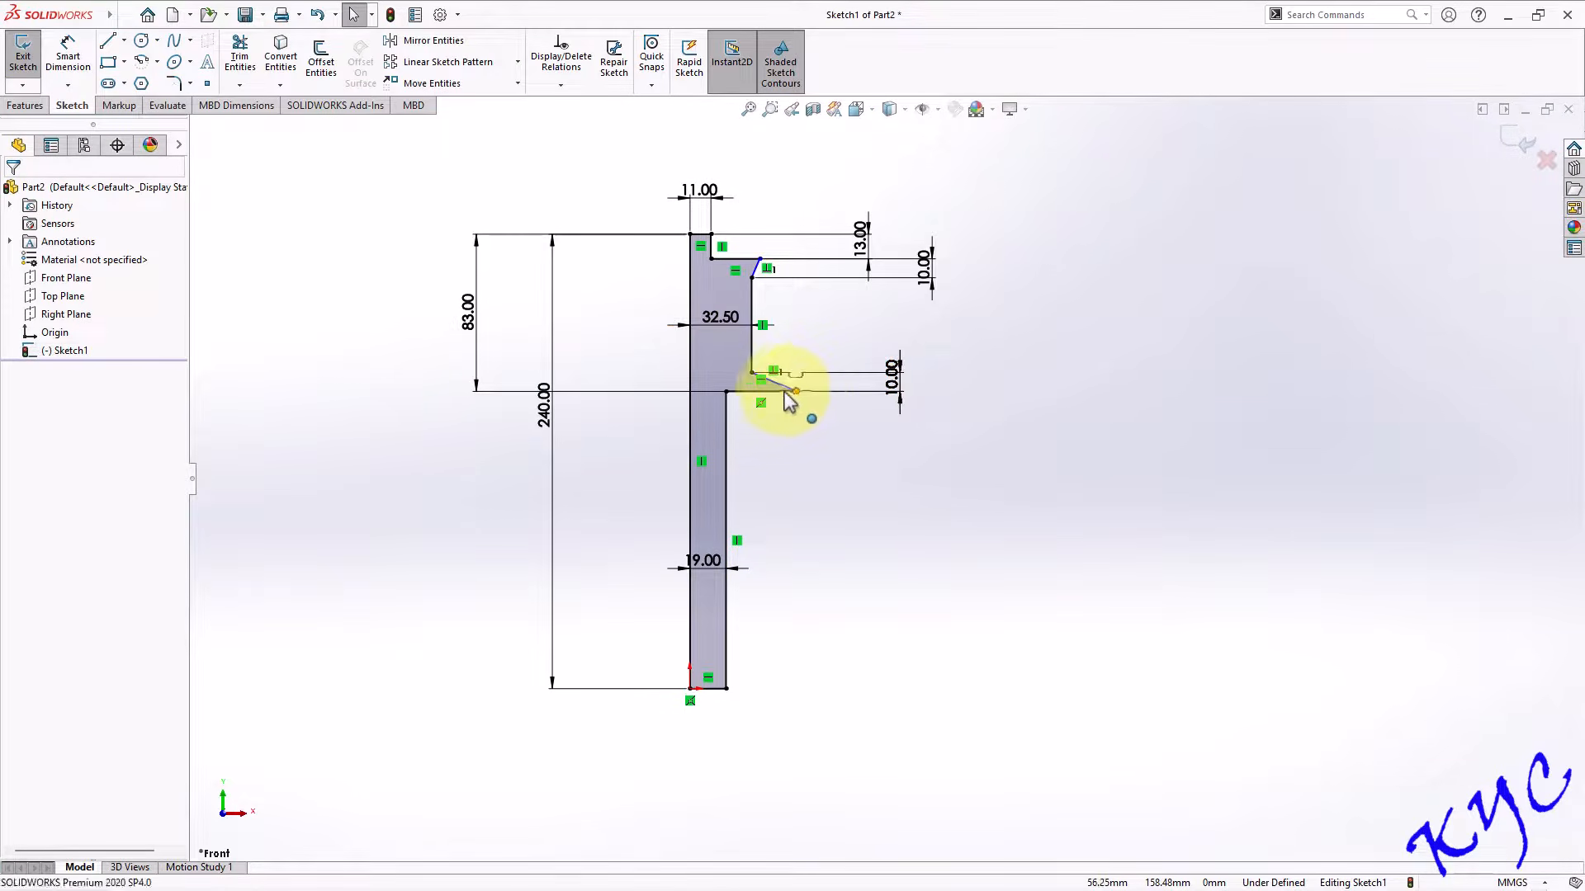
drag(789, 398, 744, 394)
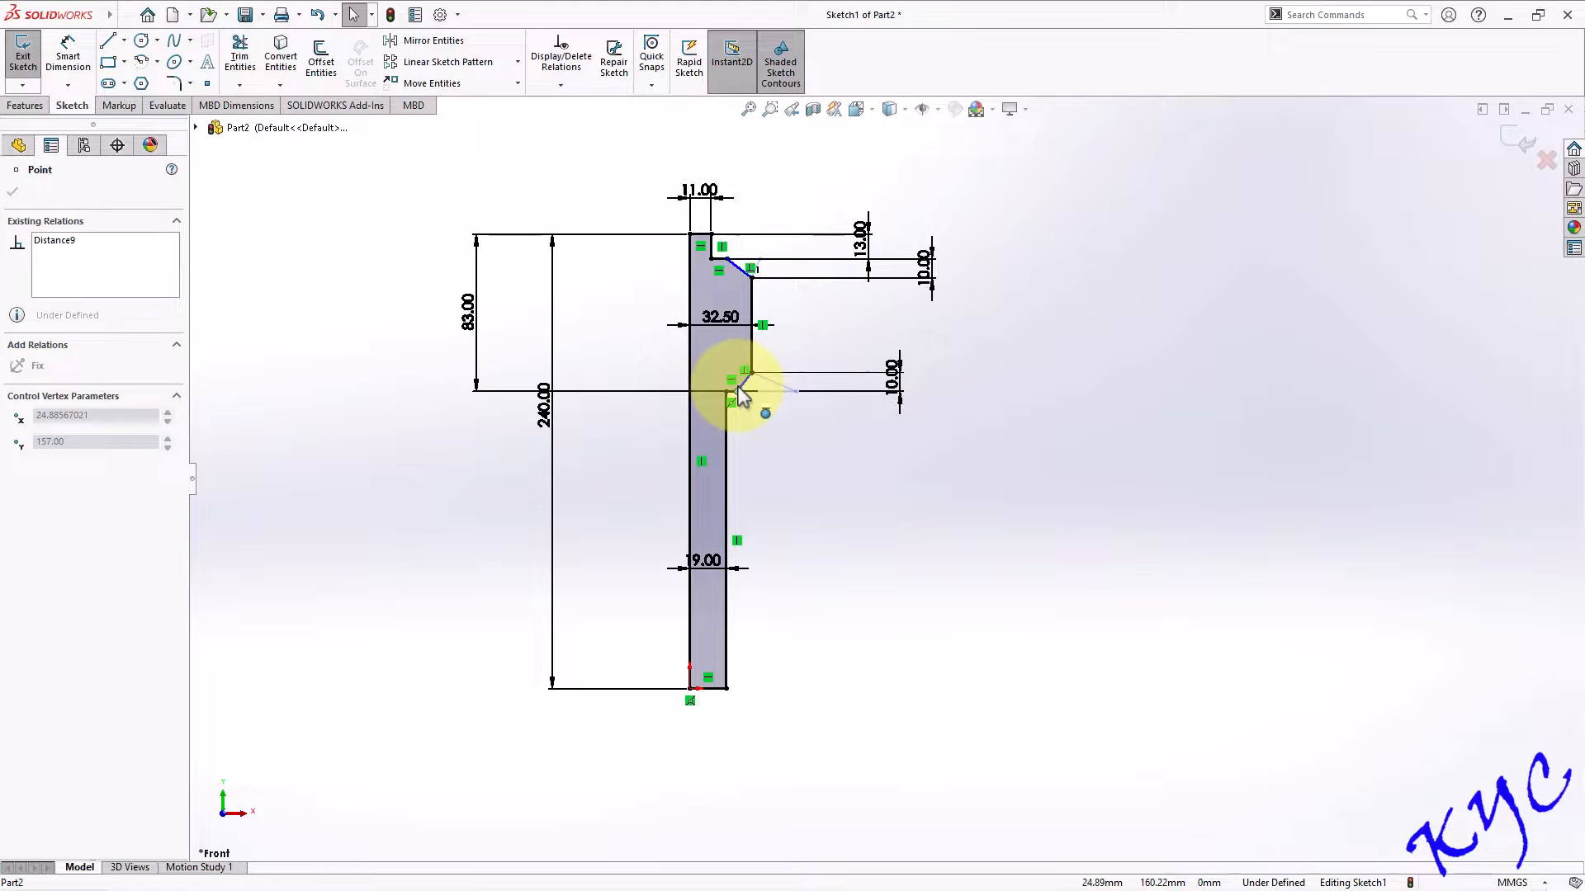
click(830, 445)
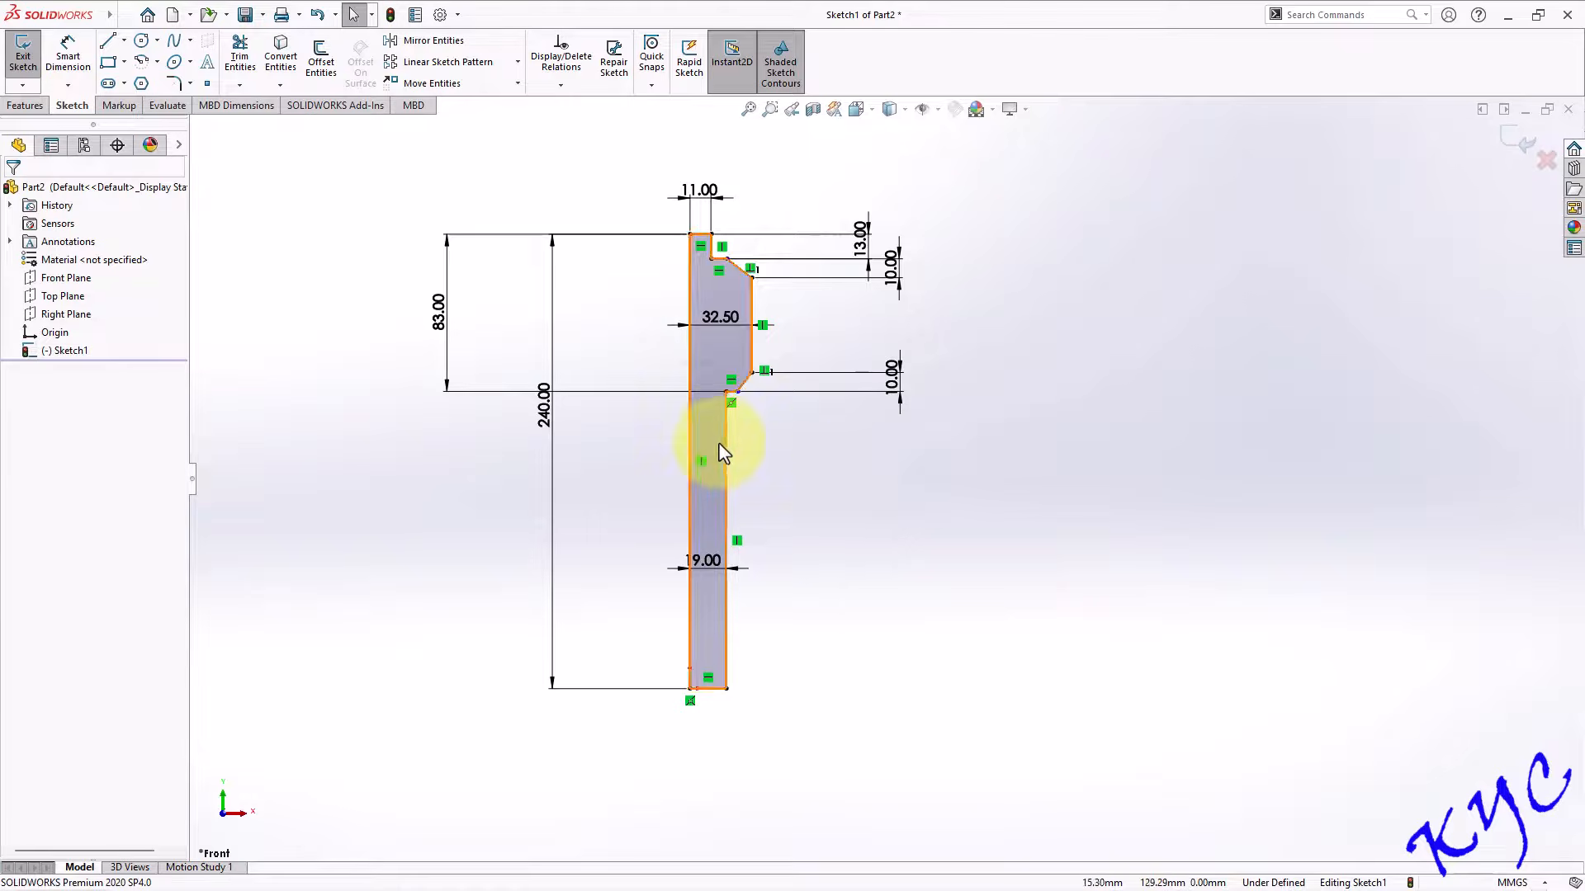
Dimension the angle between the head's upper slanted edge and its horizontal top edge to 45 degrees.
scroll(754, 301, down, 2)
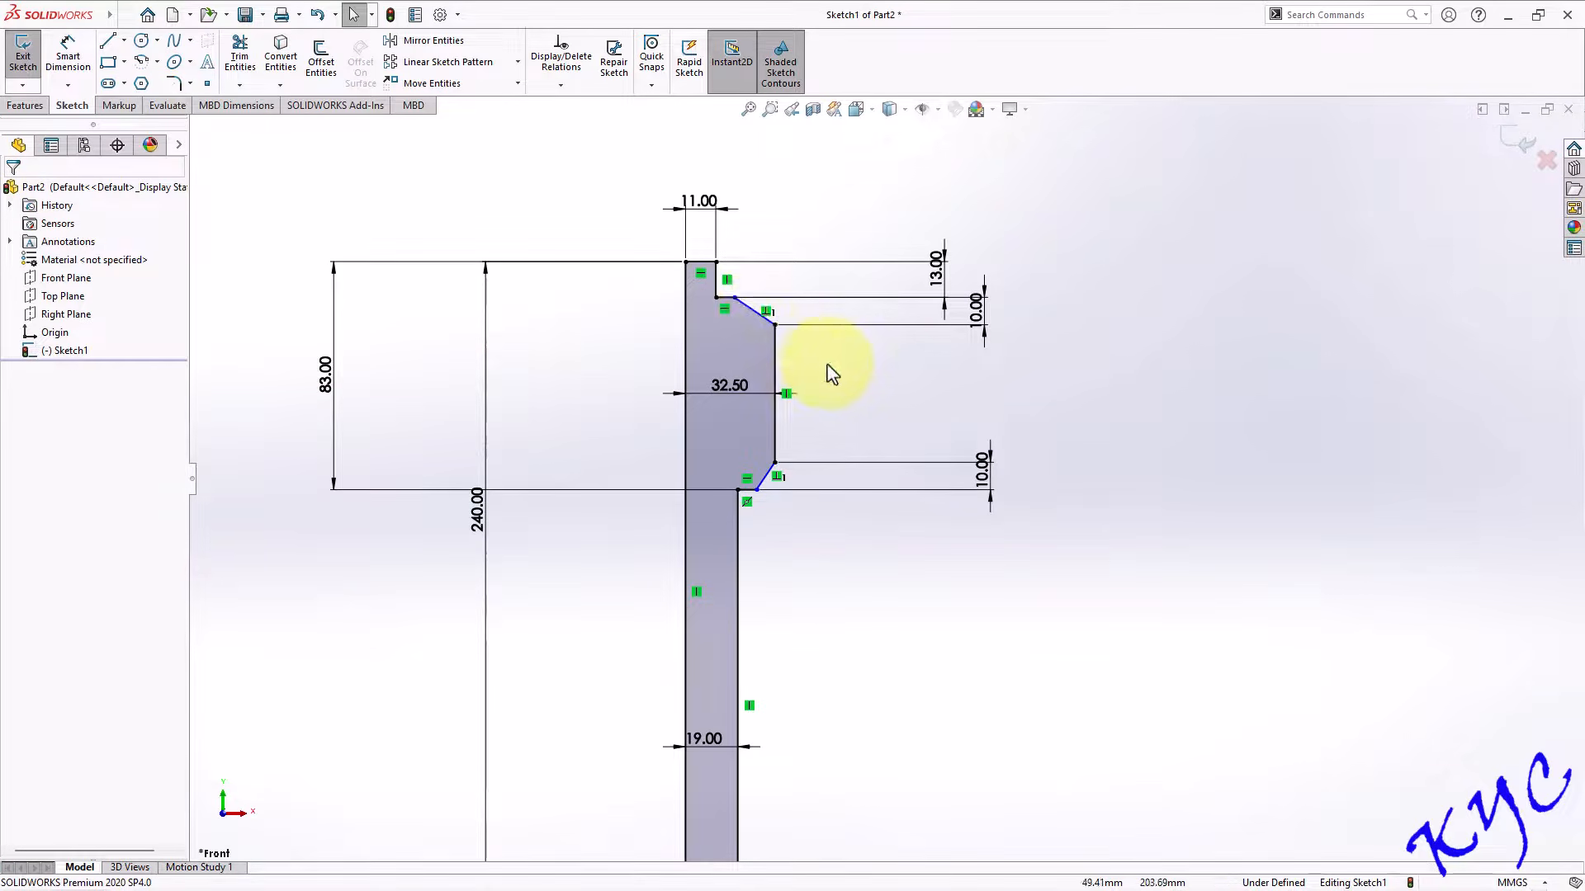
click(726, 300)
click(68, 53)
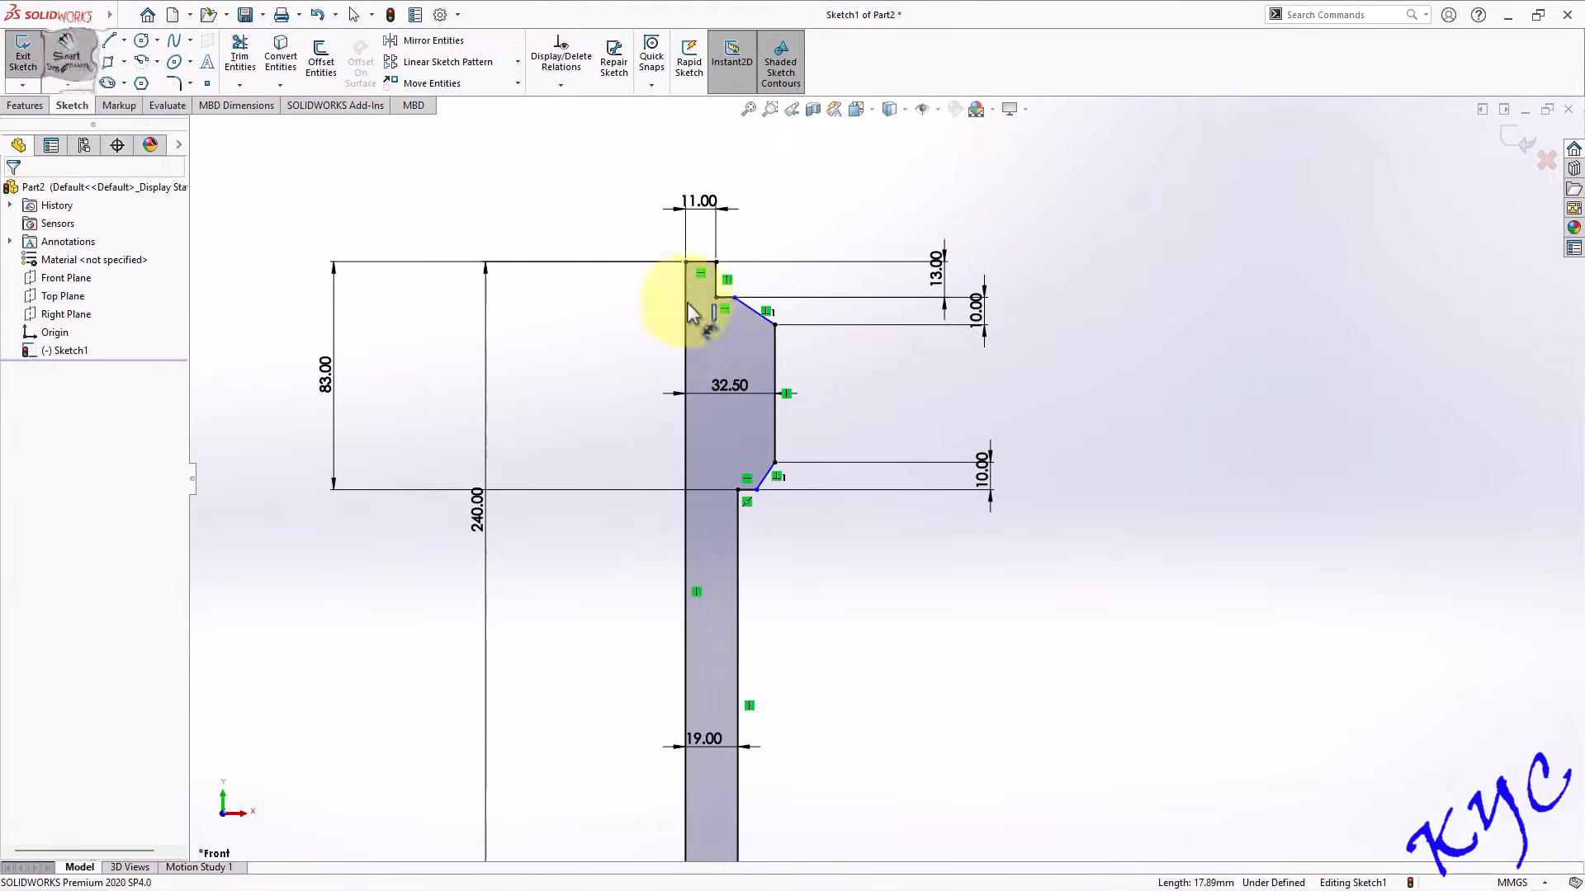
click(754, 312)
click(725, 298)
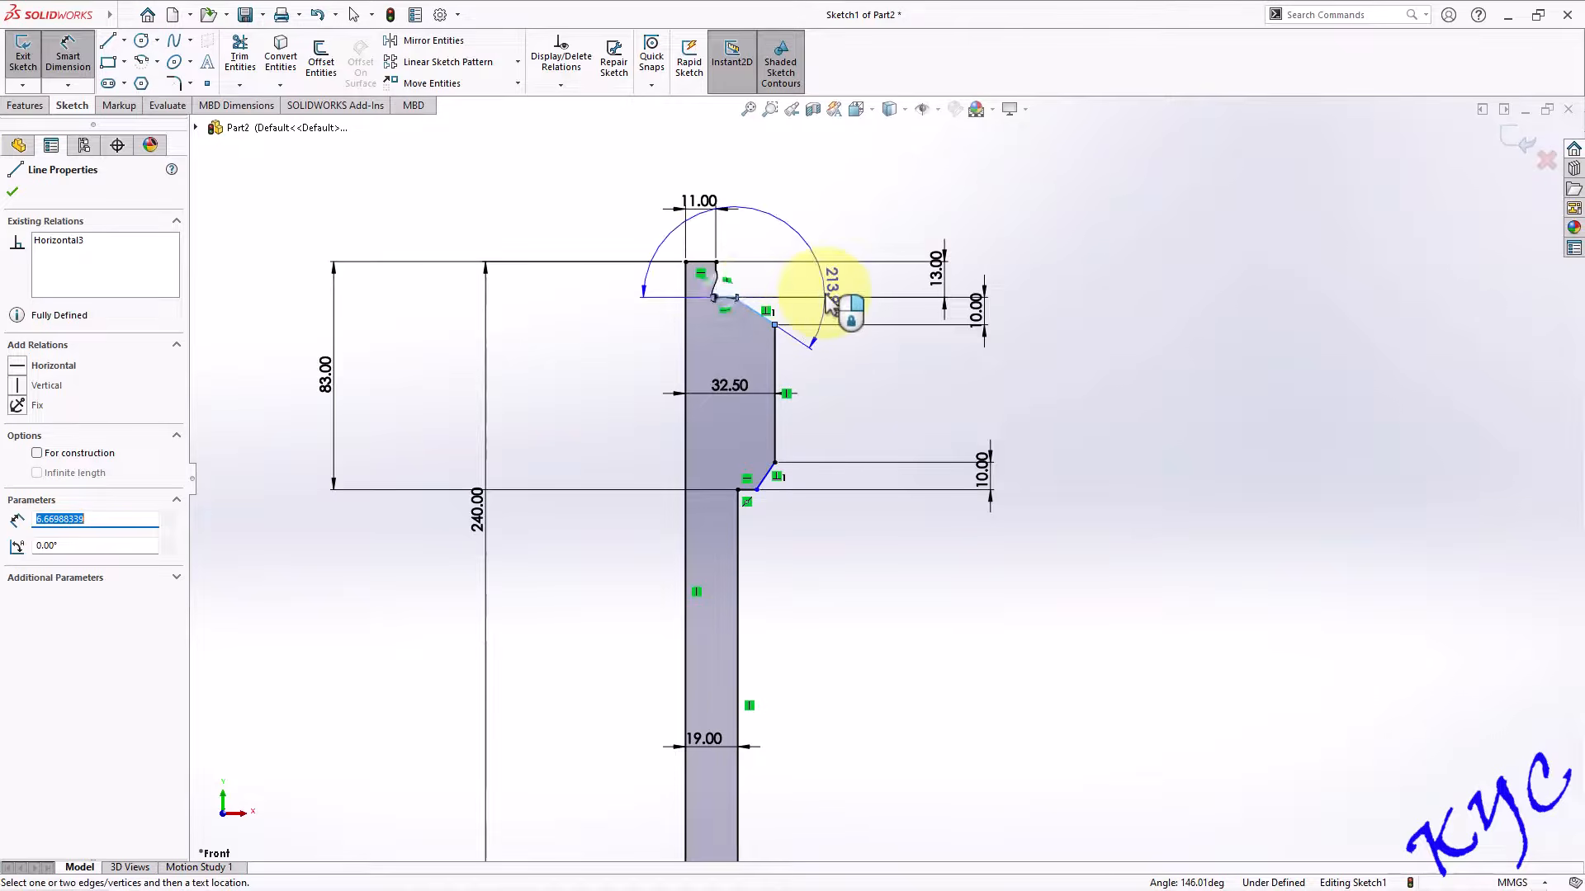
click(813, 319)
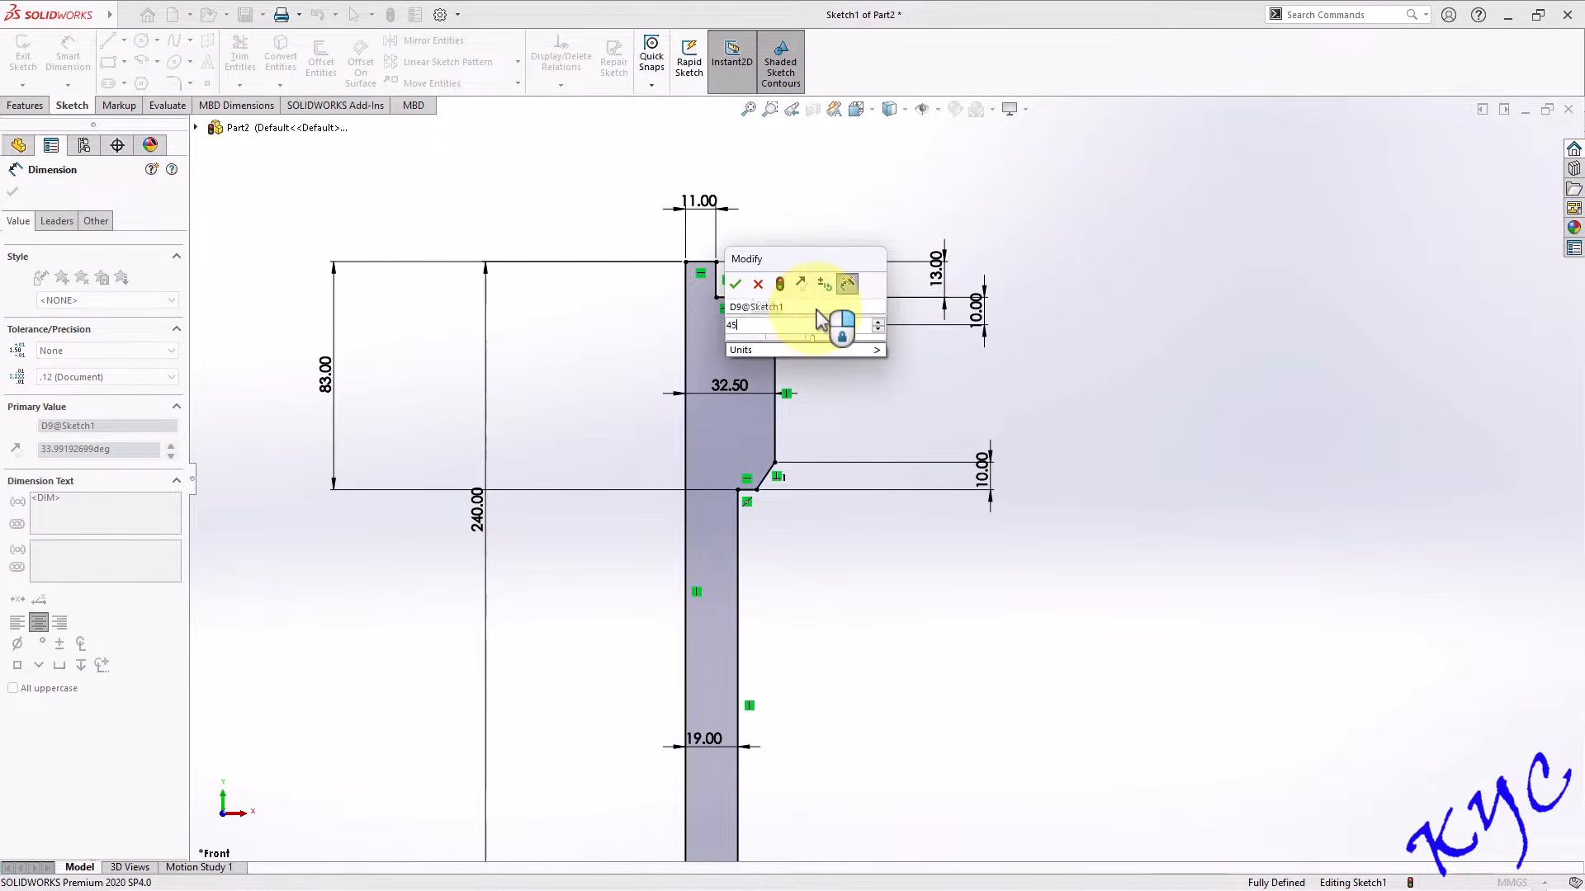
text(45)
key(Return)
click(848, 575)
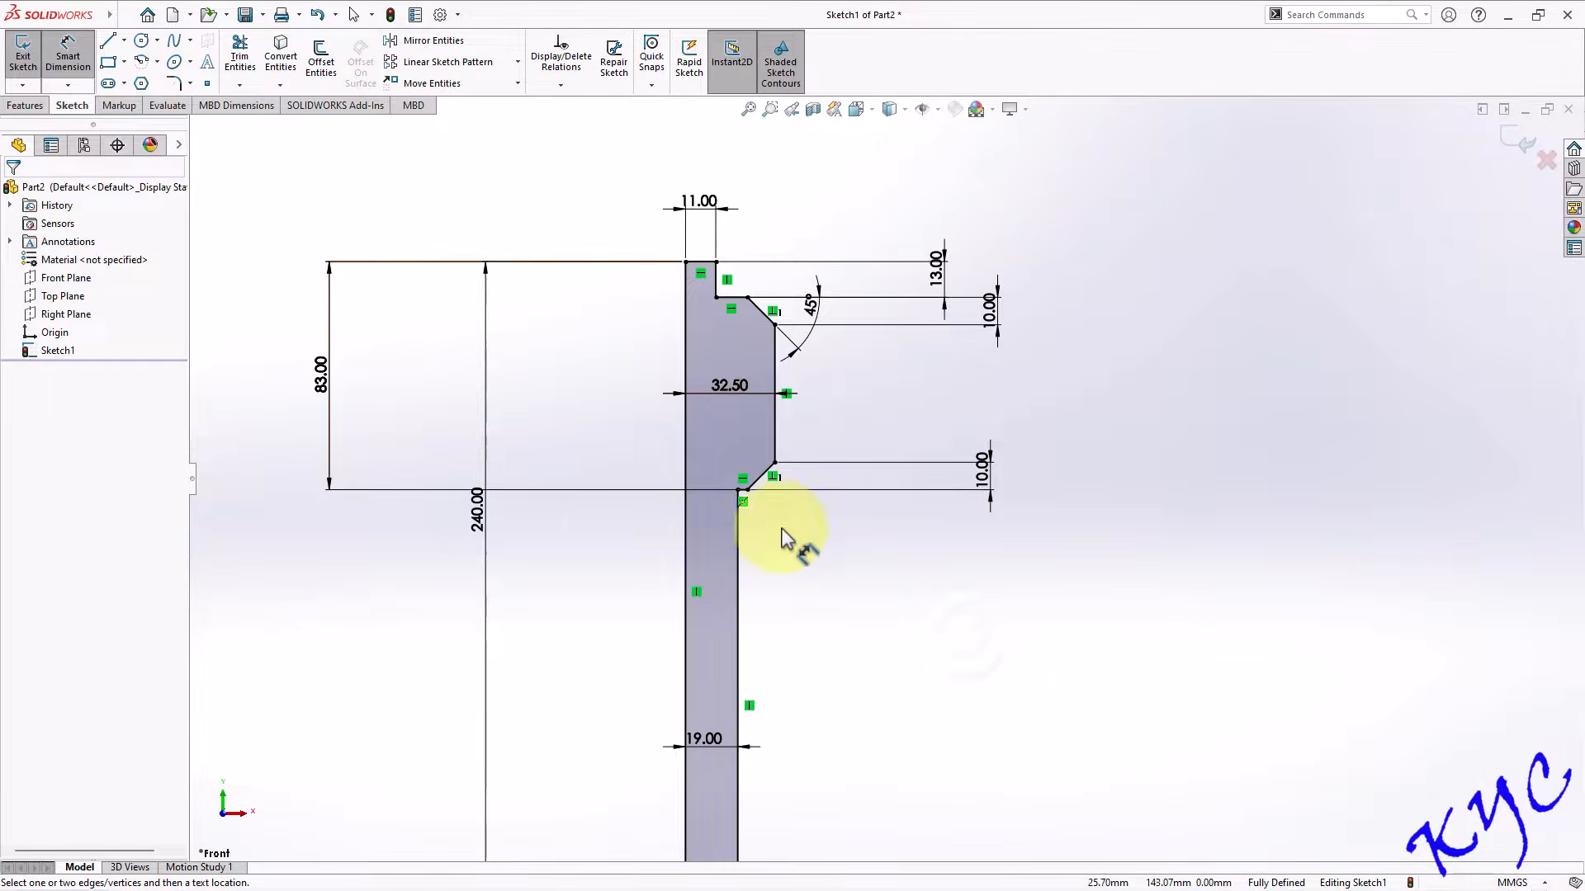
Exit the finished spindle profile sketch.
key(z)
scroll(858, 619, down, 3)
scroll(864, 495, down, 1)
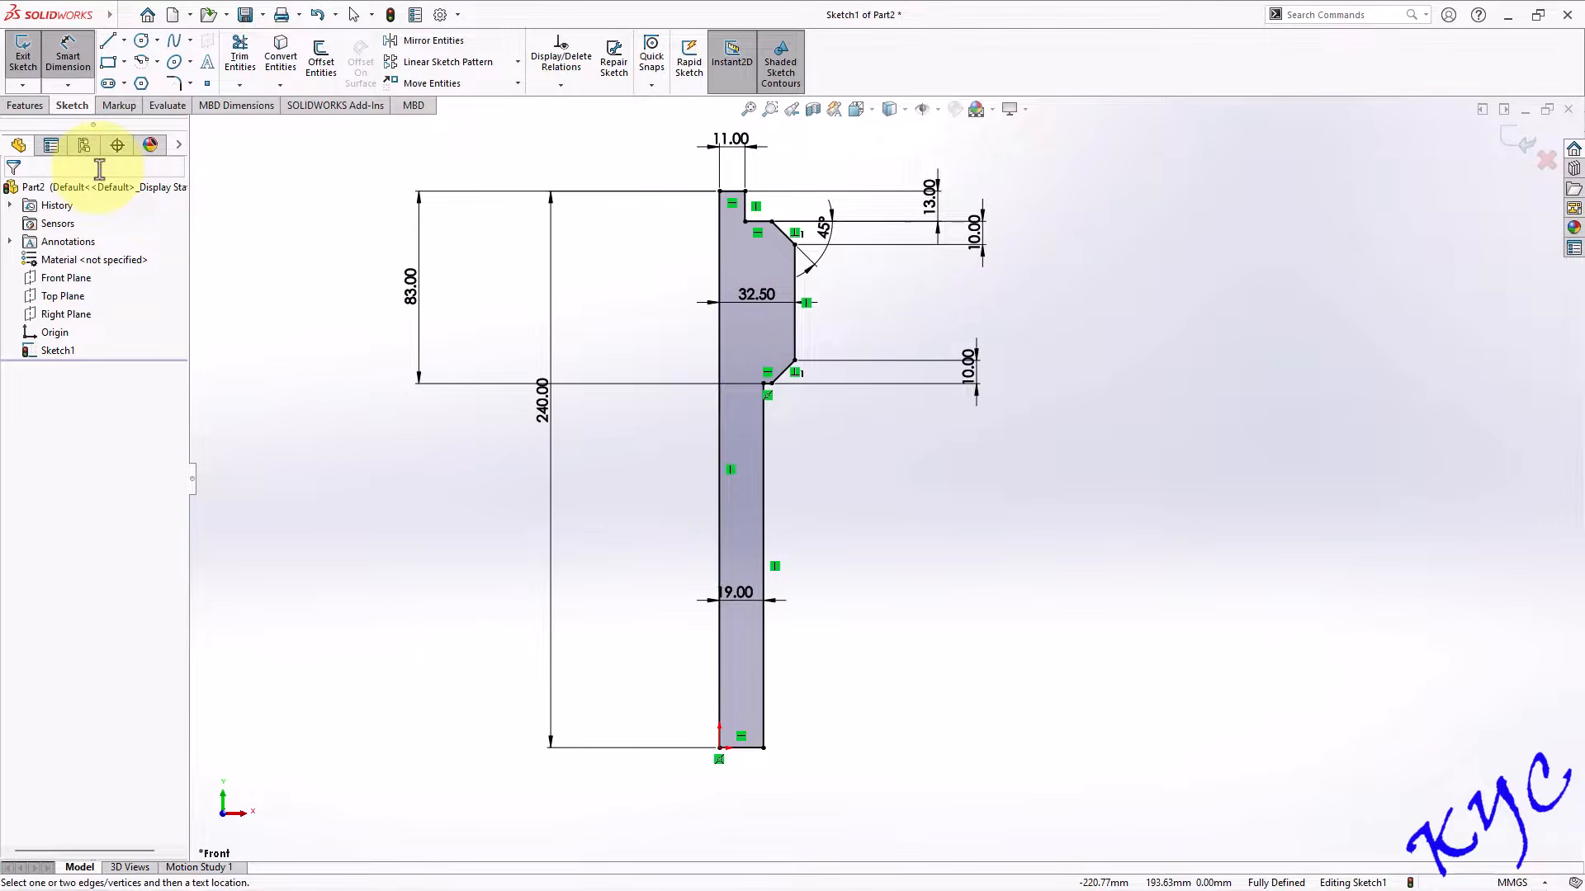
click(22, 64)
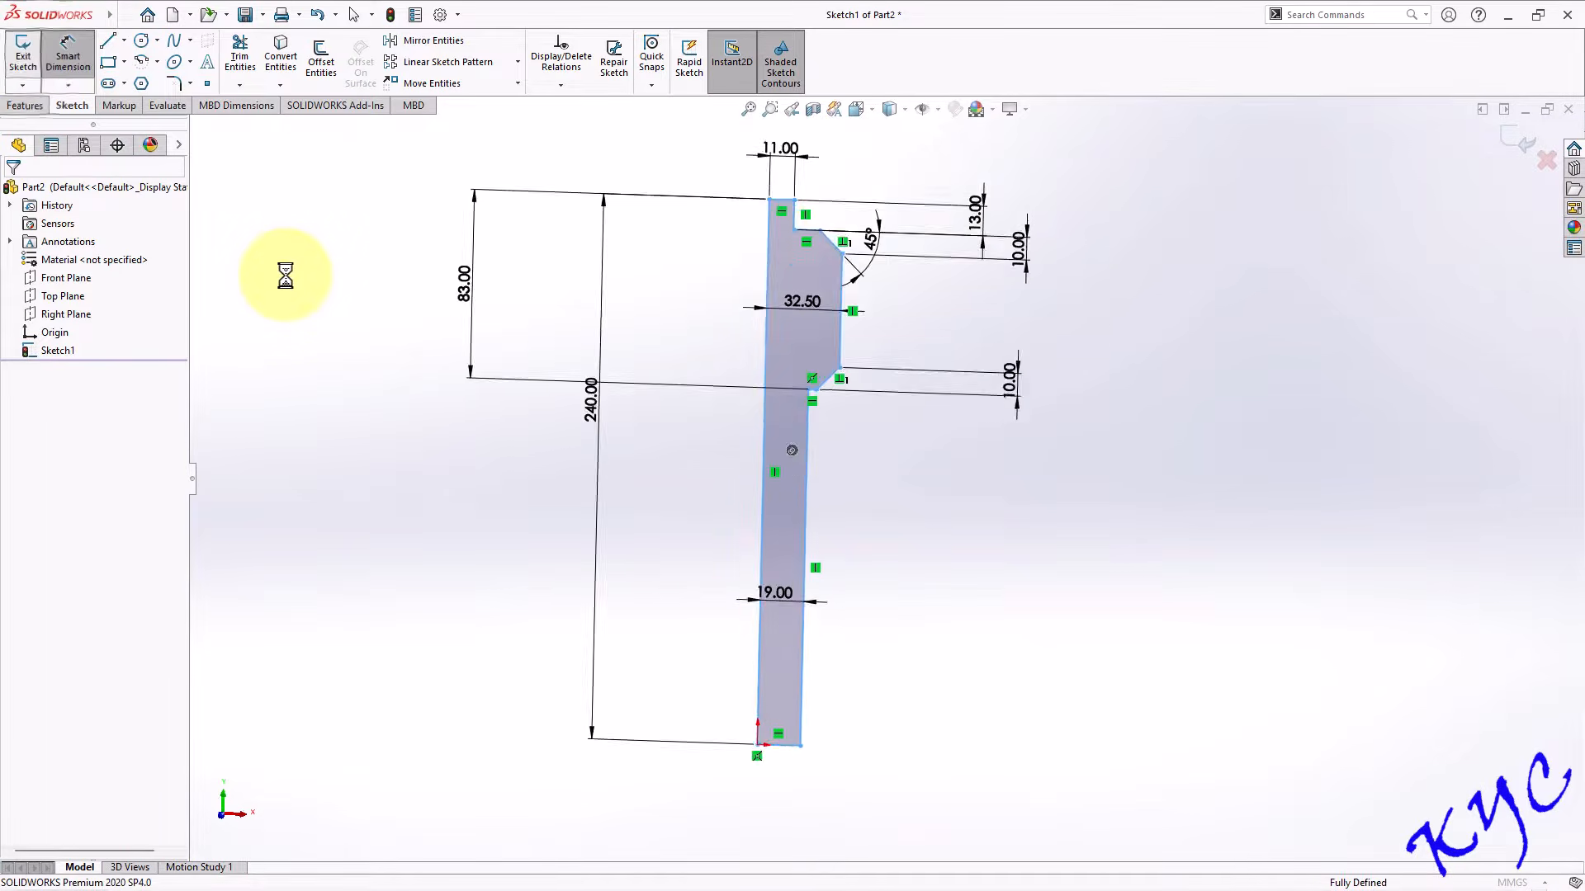
Revolve the spindle profile 360 degrees about its long vertical axis line.
click(34, 240)
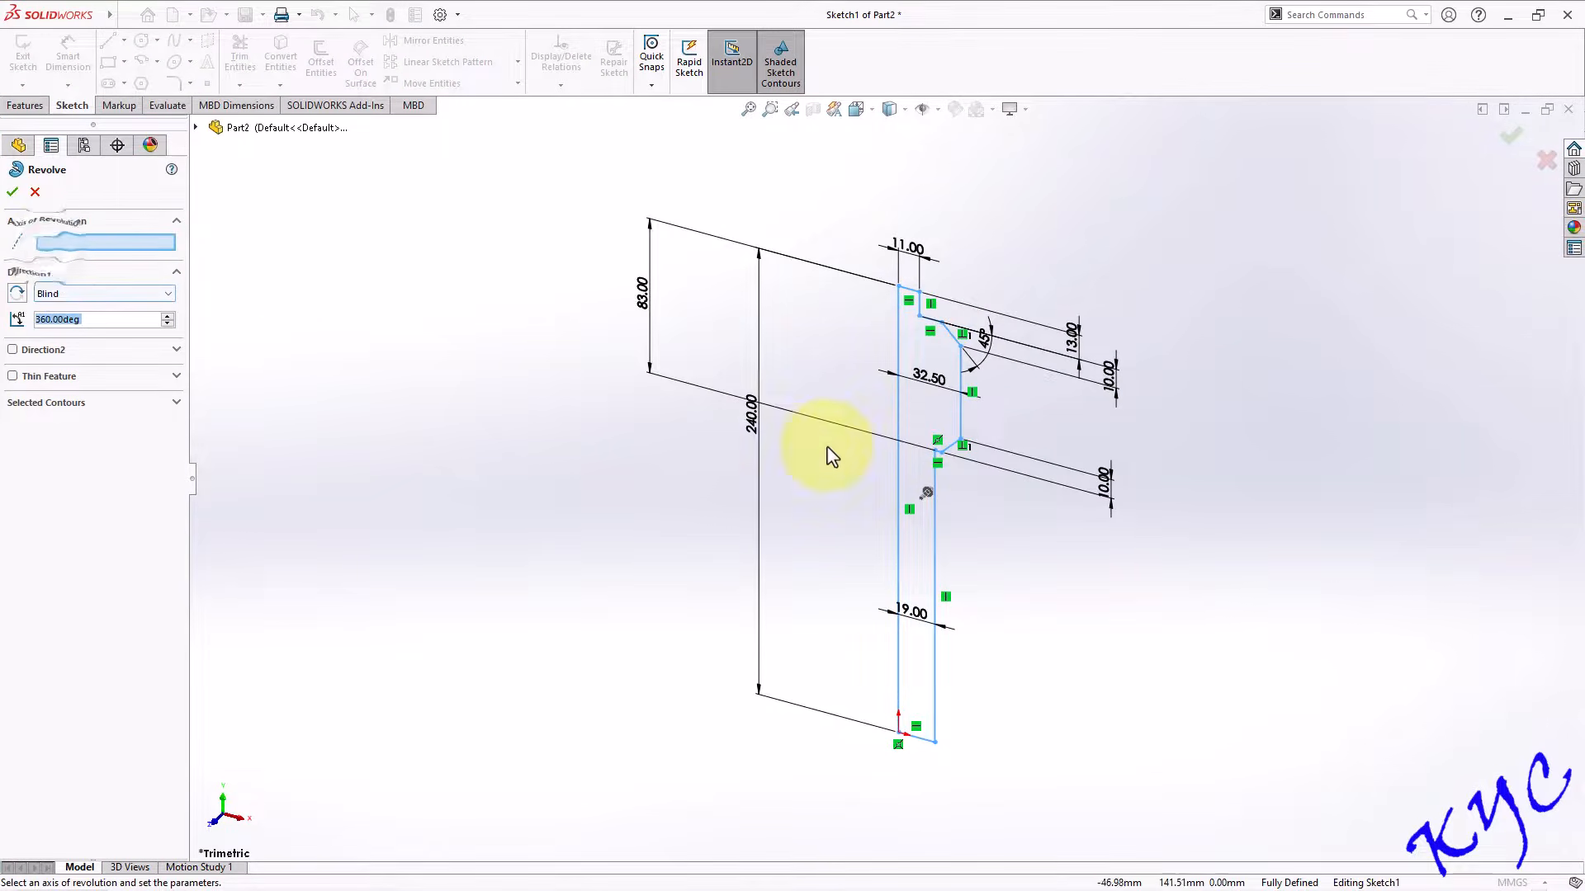
click(899, 422)
click(12, 192)
click(1128, 652)
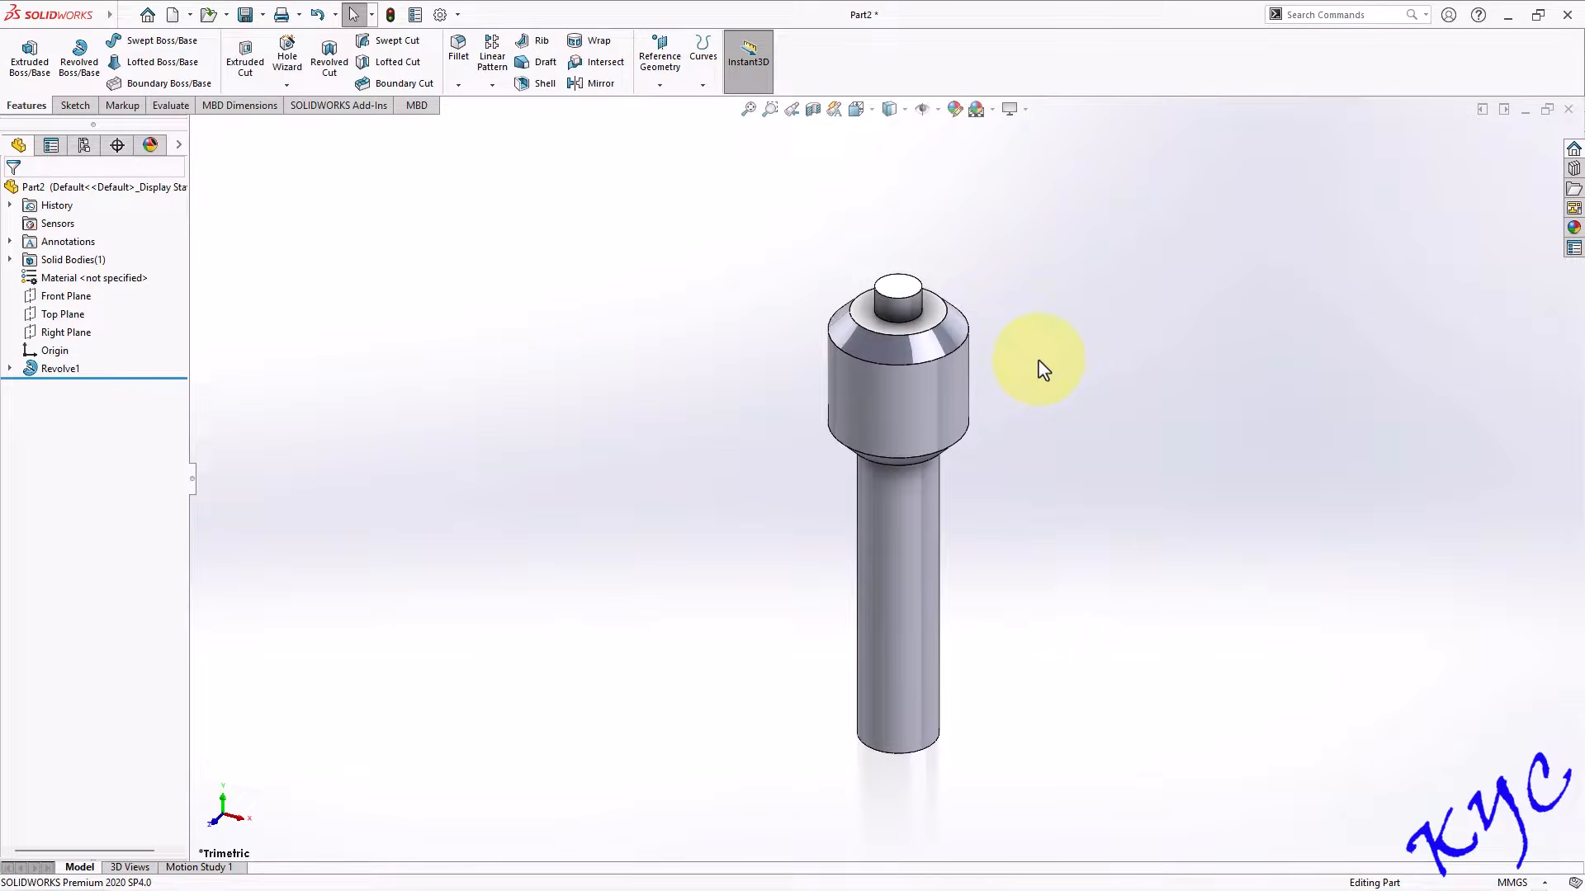
Start a cosmetic thread on the circular edge at the stem's lower end, using ISO machine thread size M36.
key(ctrl+1)
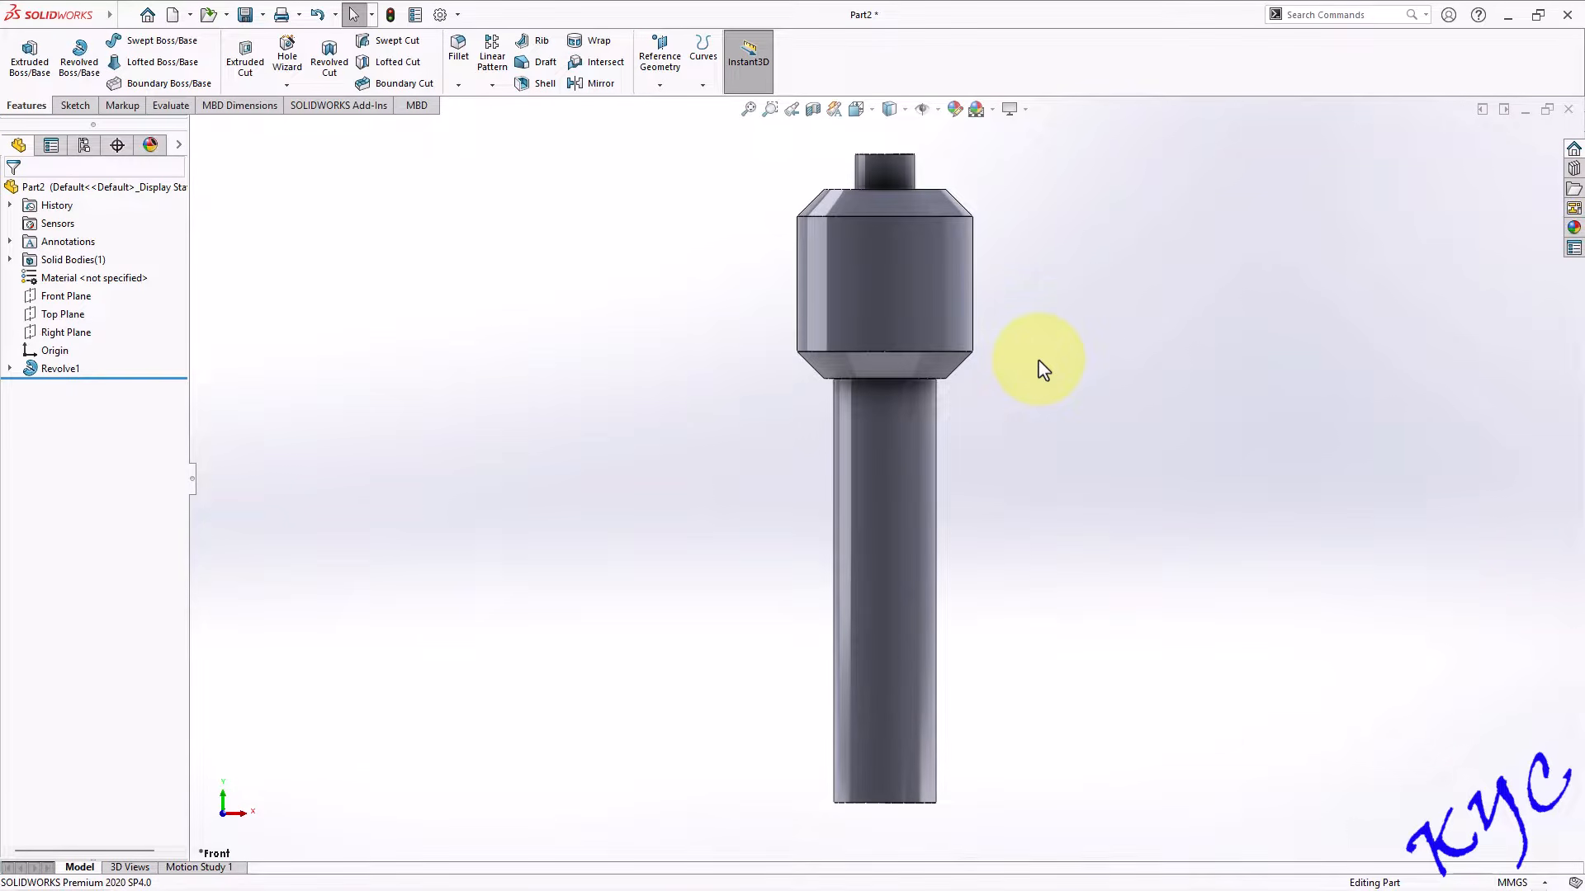
key(ctrl+5)
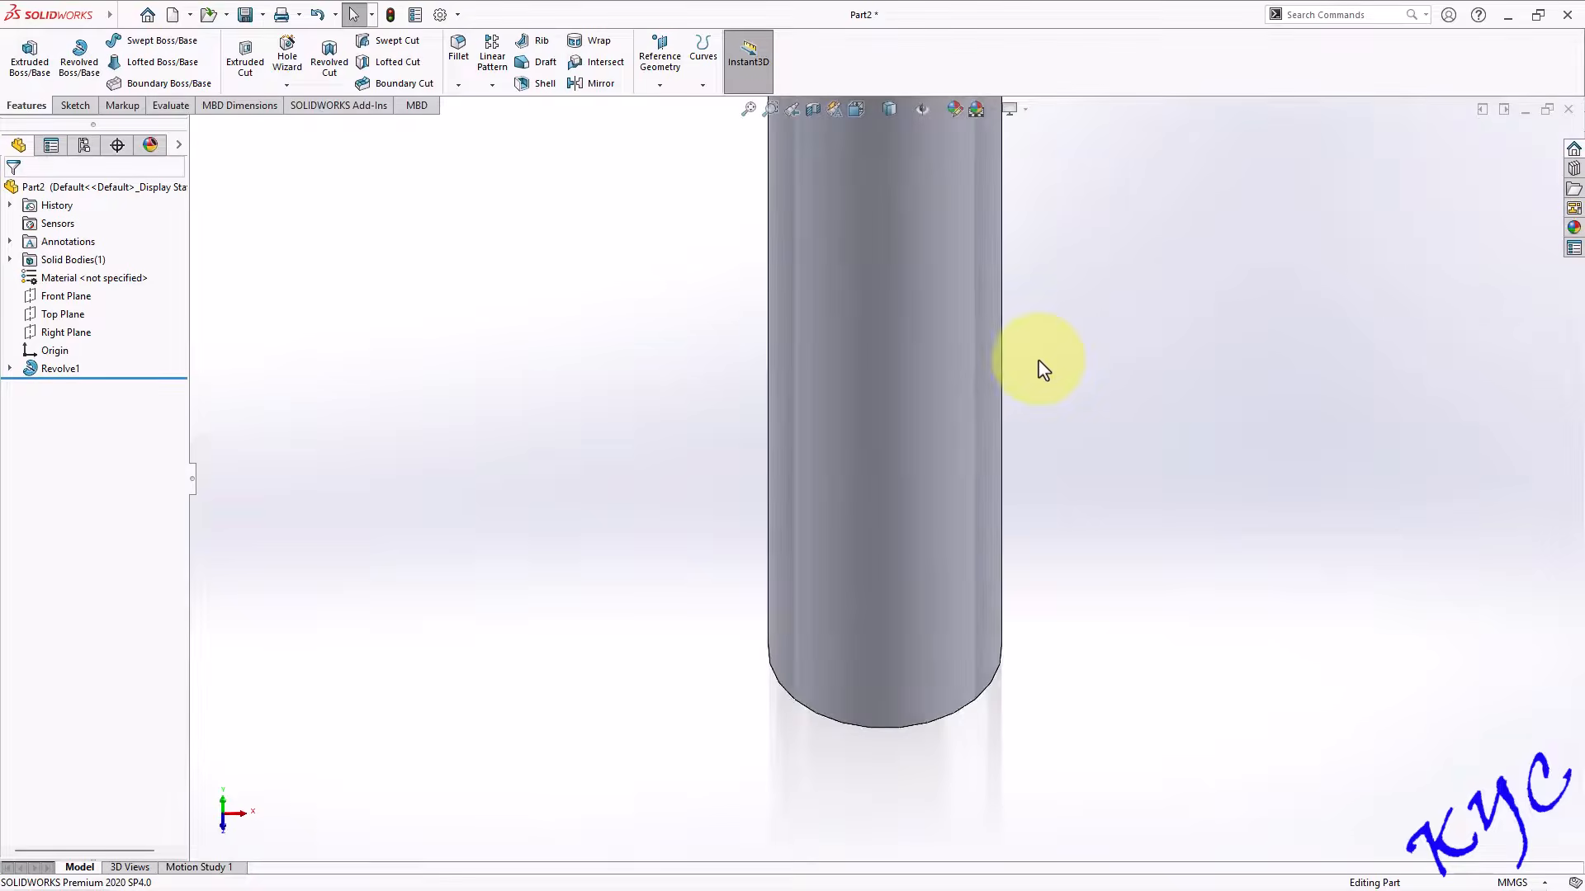
key(ctrl+7)
key(ctrl+1)
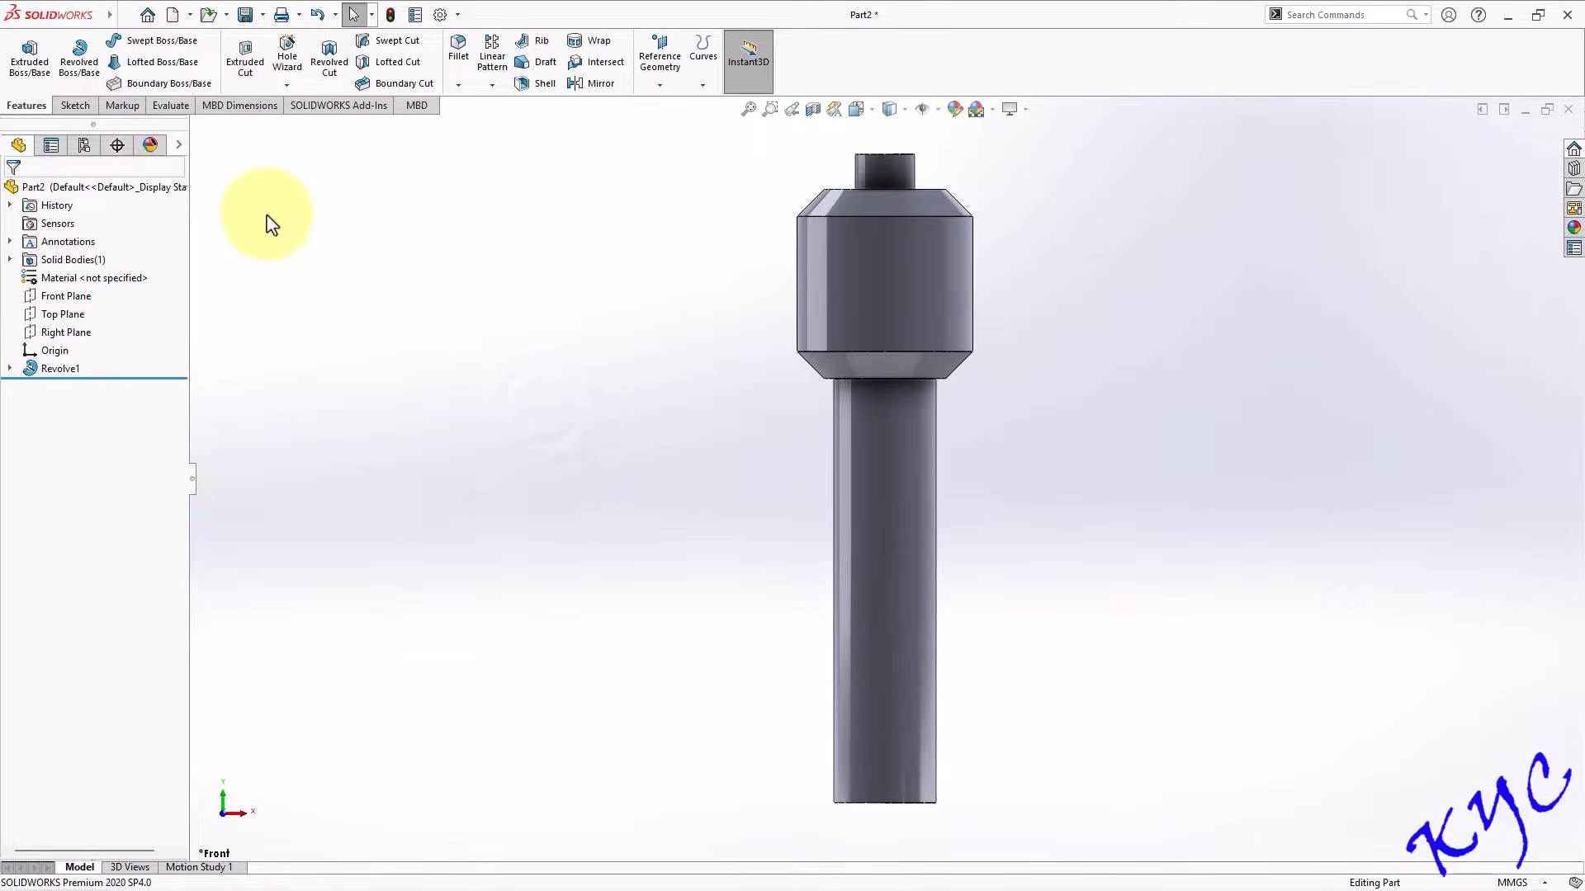
middle_drag(878, 371, 1059, 345)
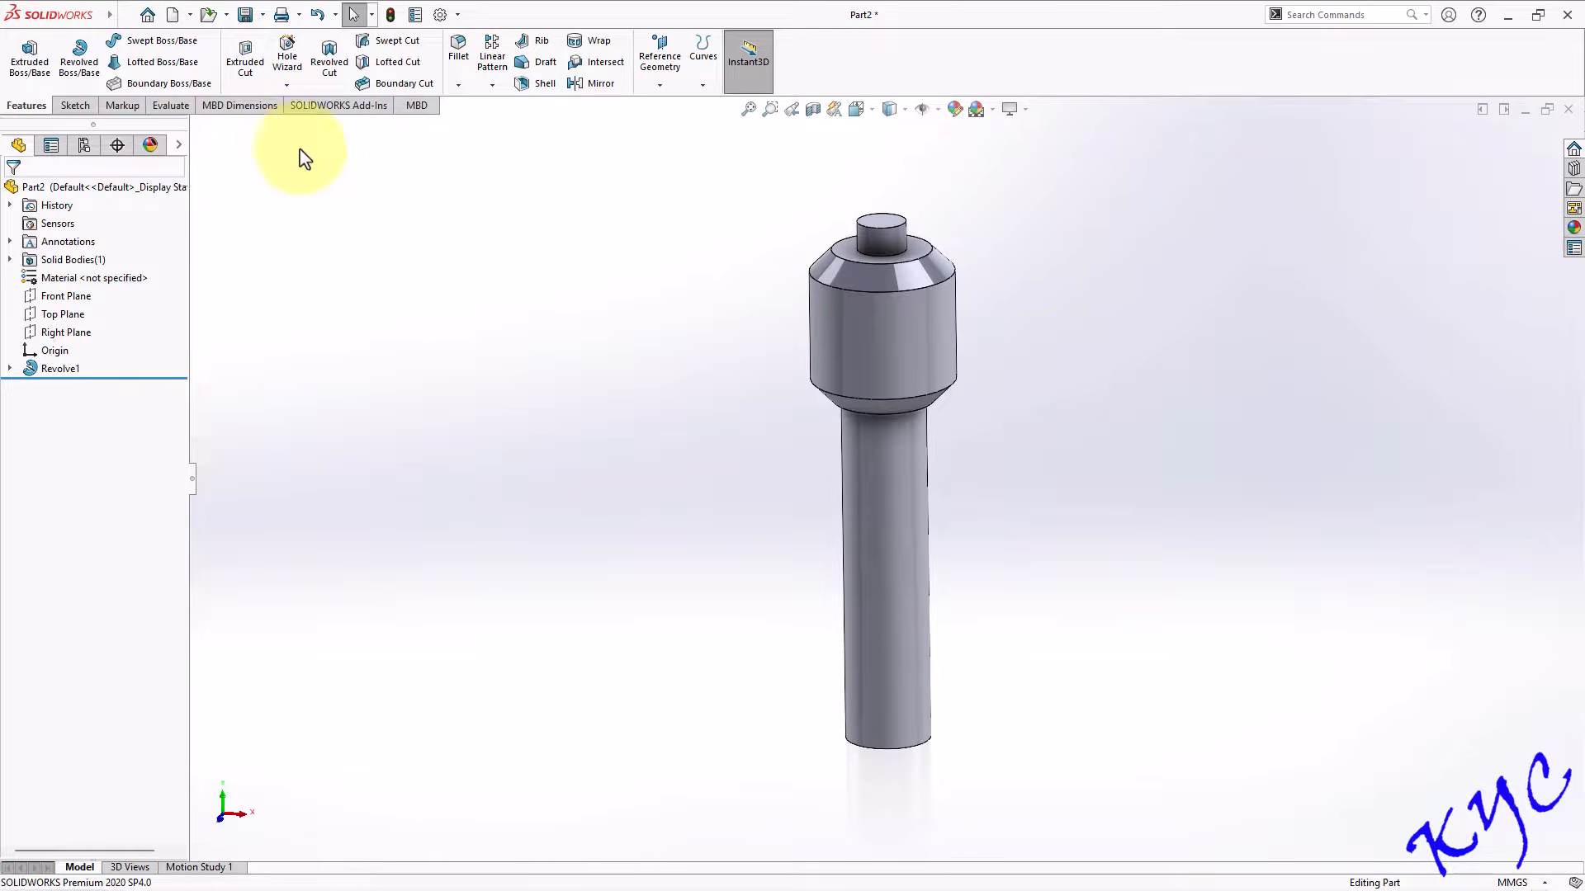
mouse_move(77, 18)
click(186, 15)
mouse_move(221, 16)
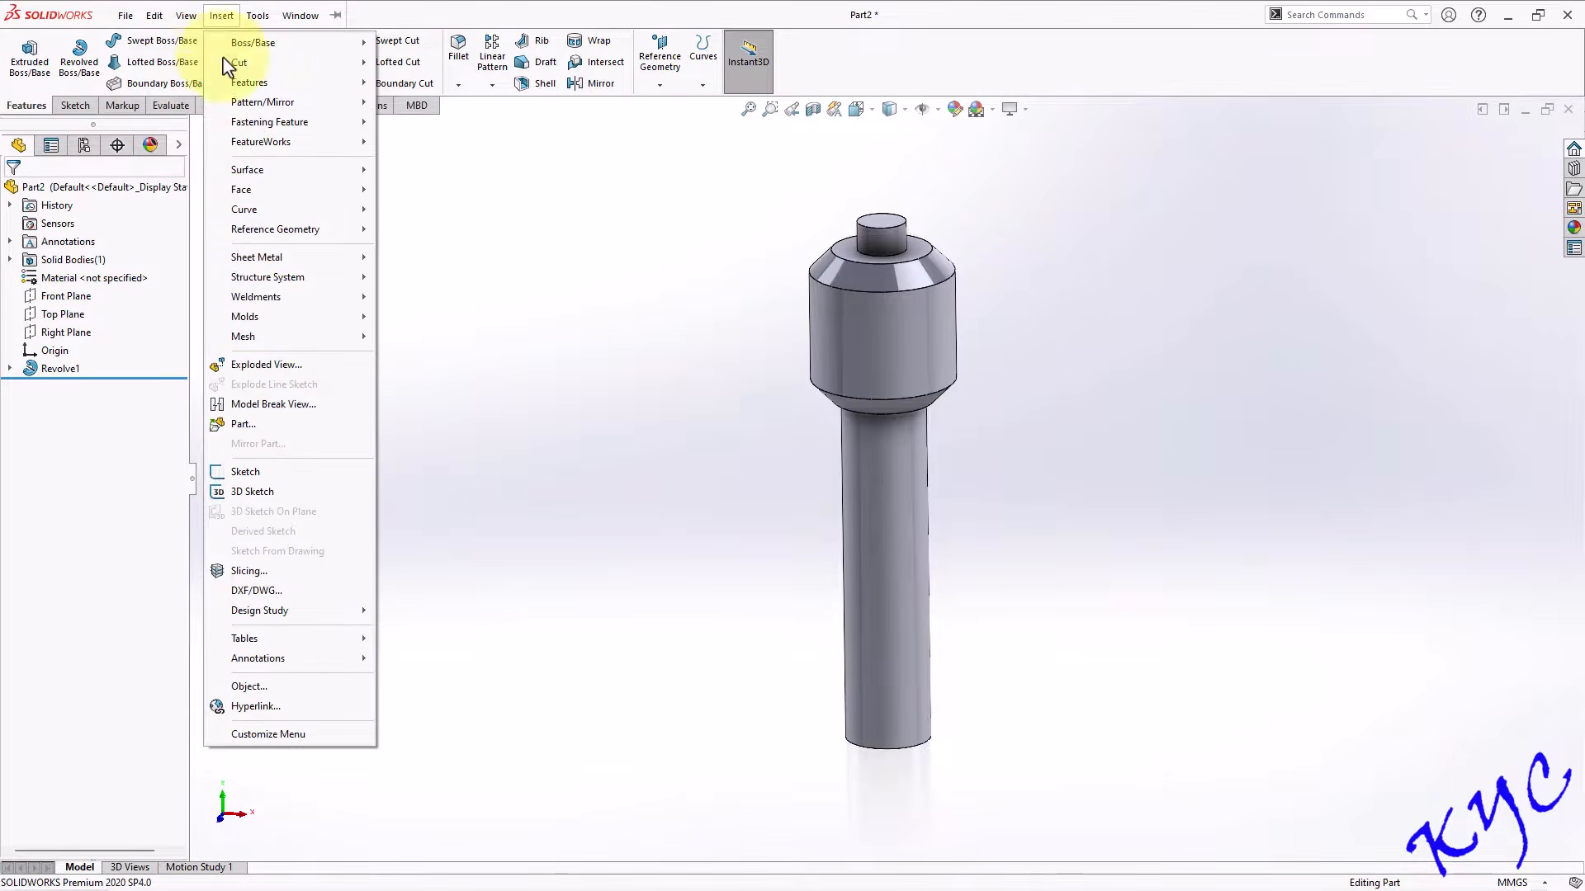
mouse_move(339, 658)
click(440, 582)
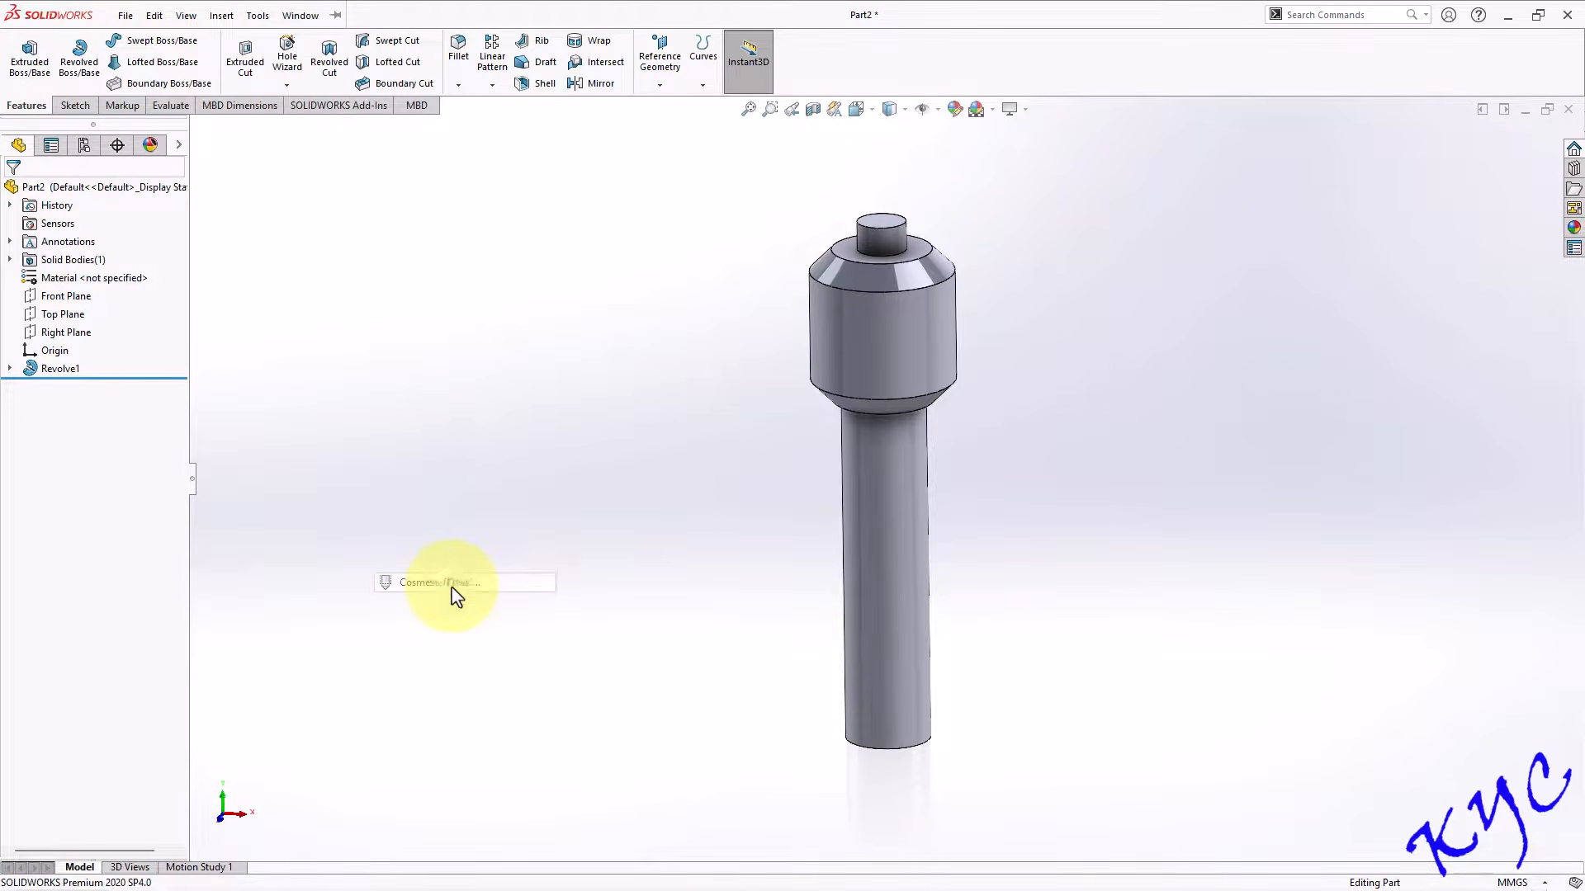
click(909, 761)
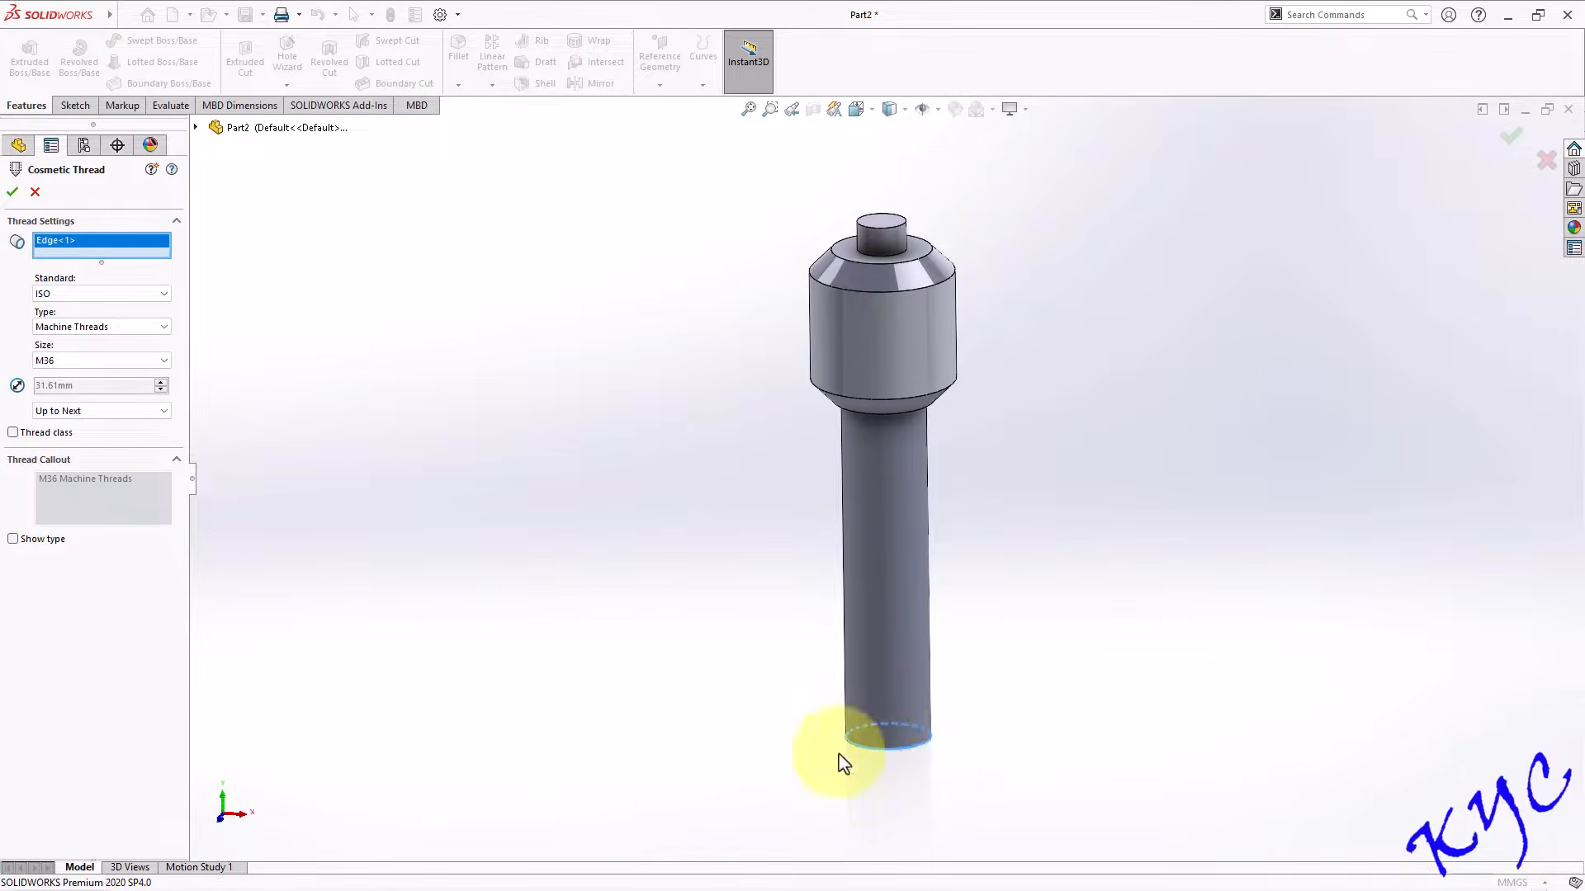
click(83, 367)
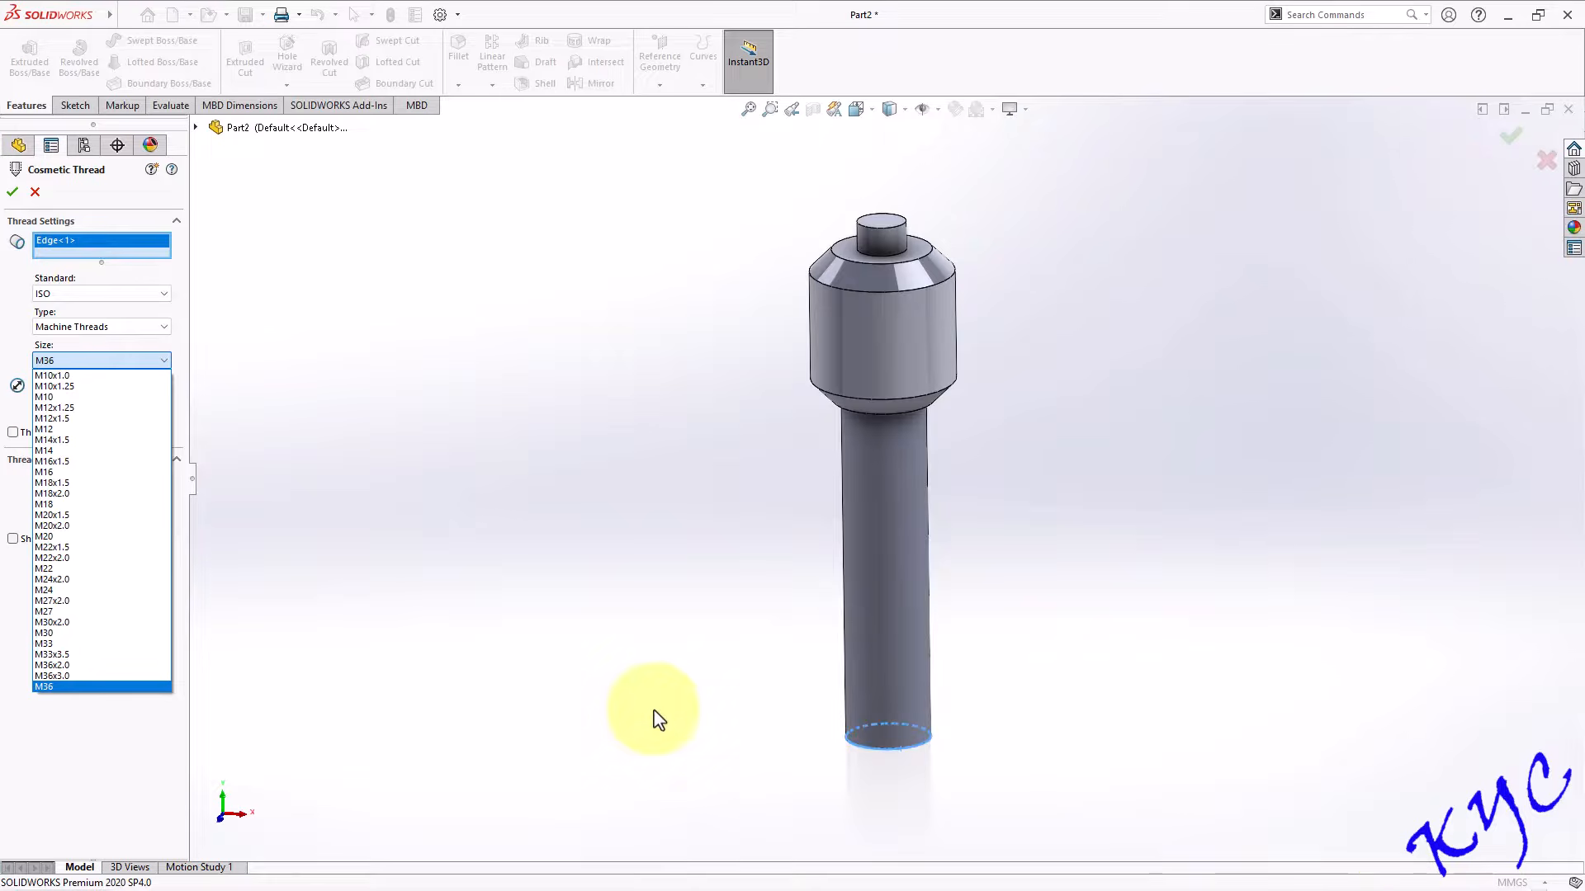
click(50, 687)
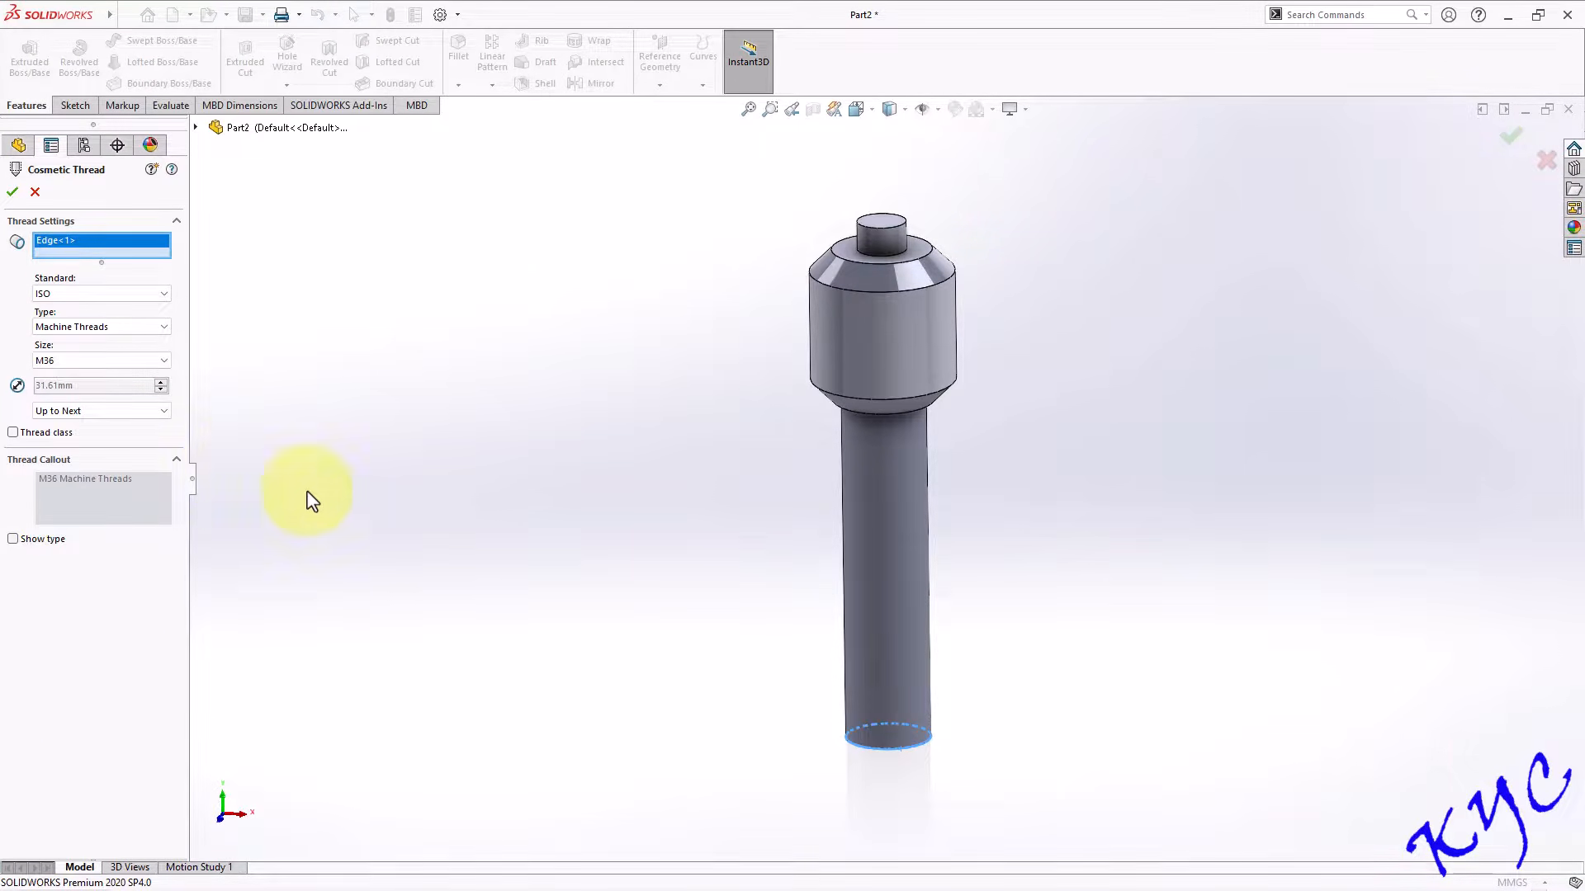
Give the cosmetic thread a blind depth of 154 mm and finish it.
click(92, 413)
click(74, 424)
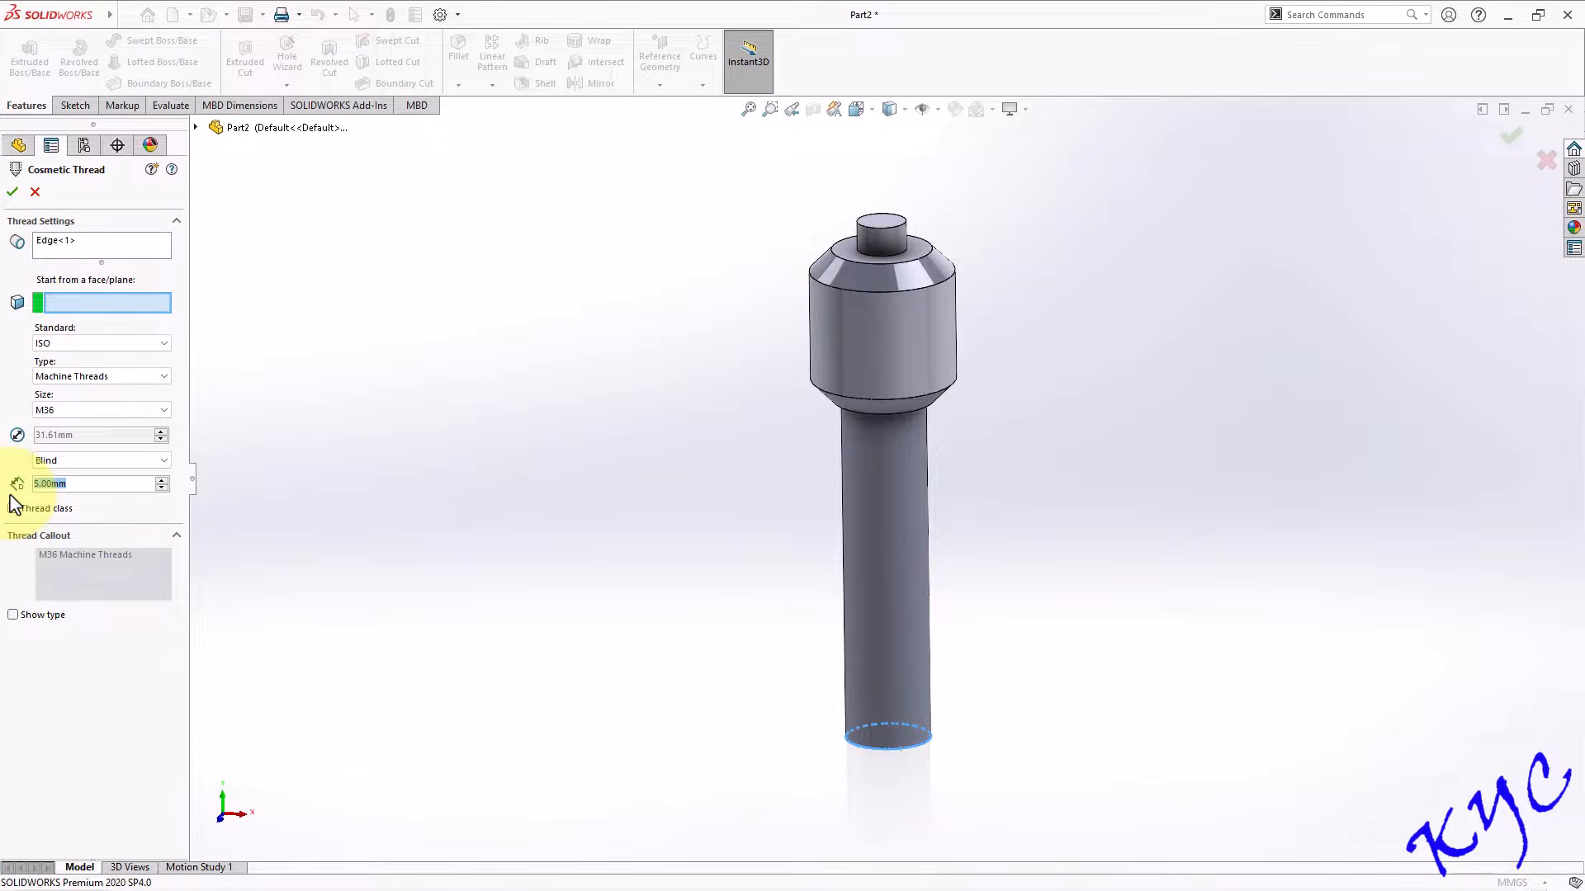
text(154)
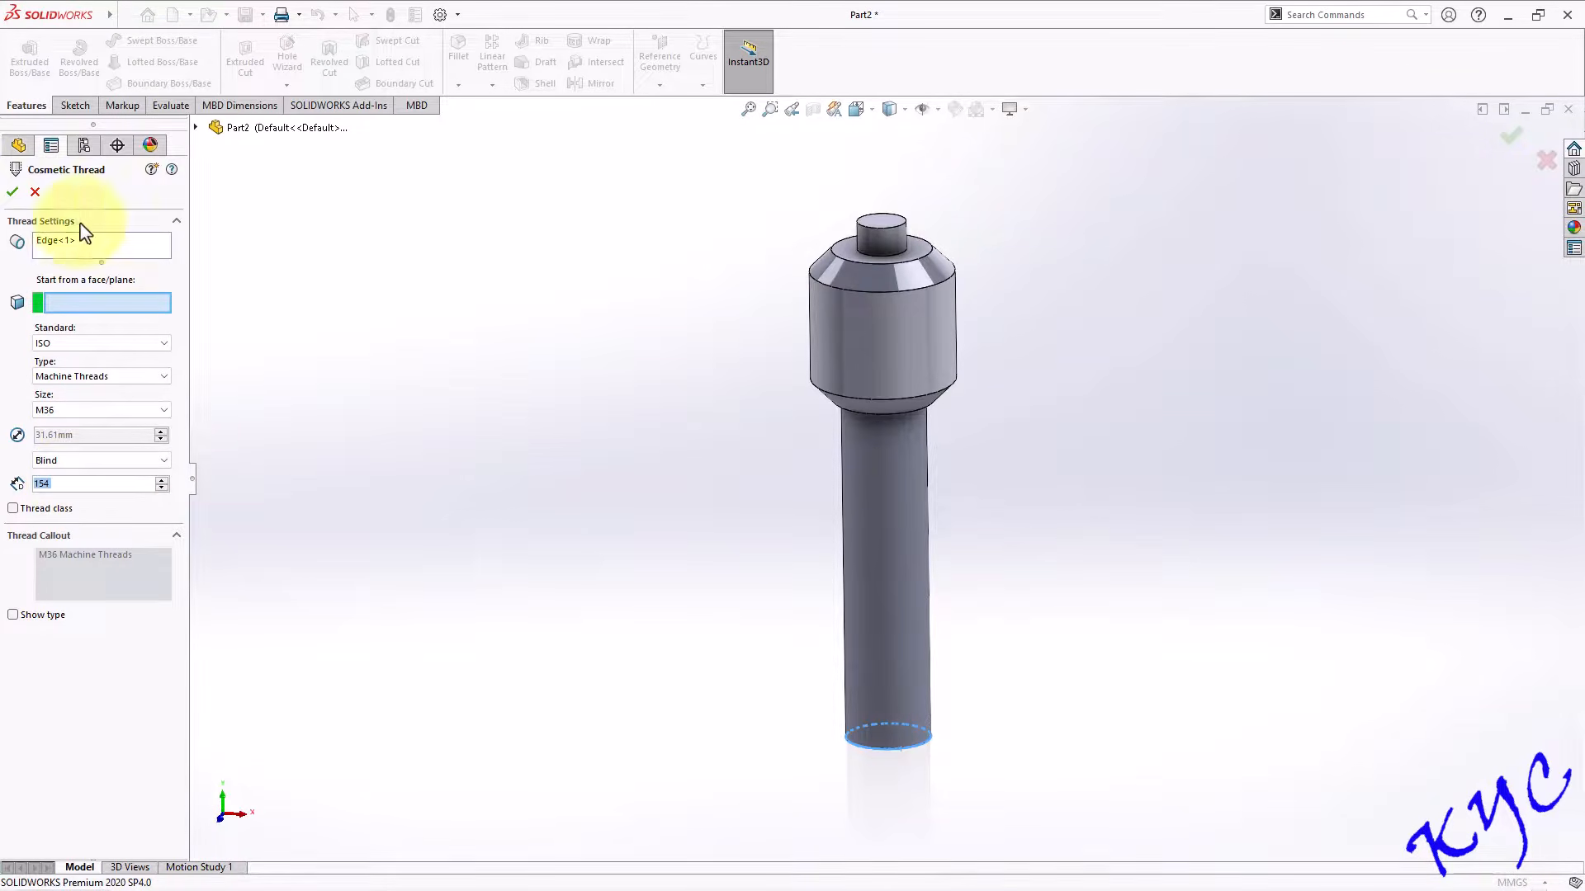
click(14, 193)
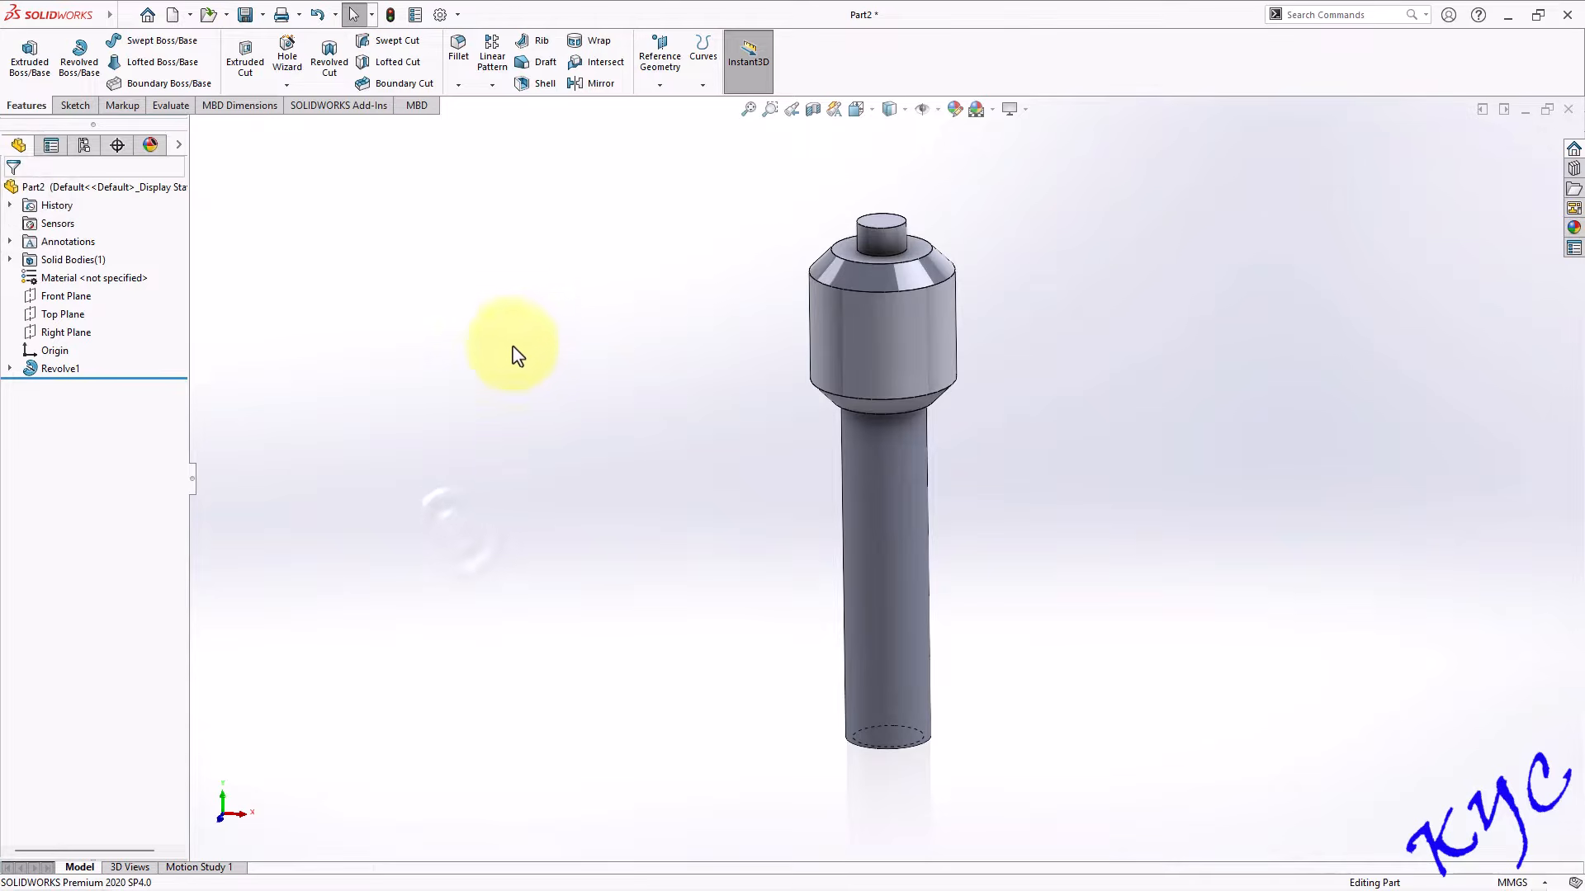
Enable shaded cosmetic threads in the document's detailing display filter.
click(442, 17)
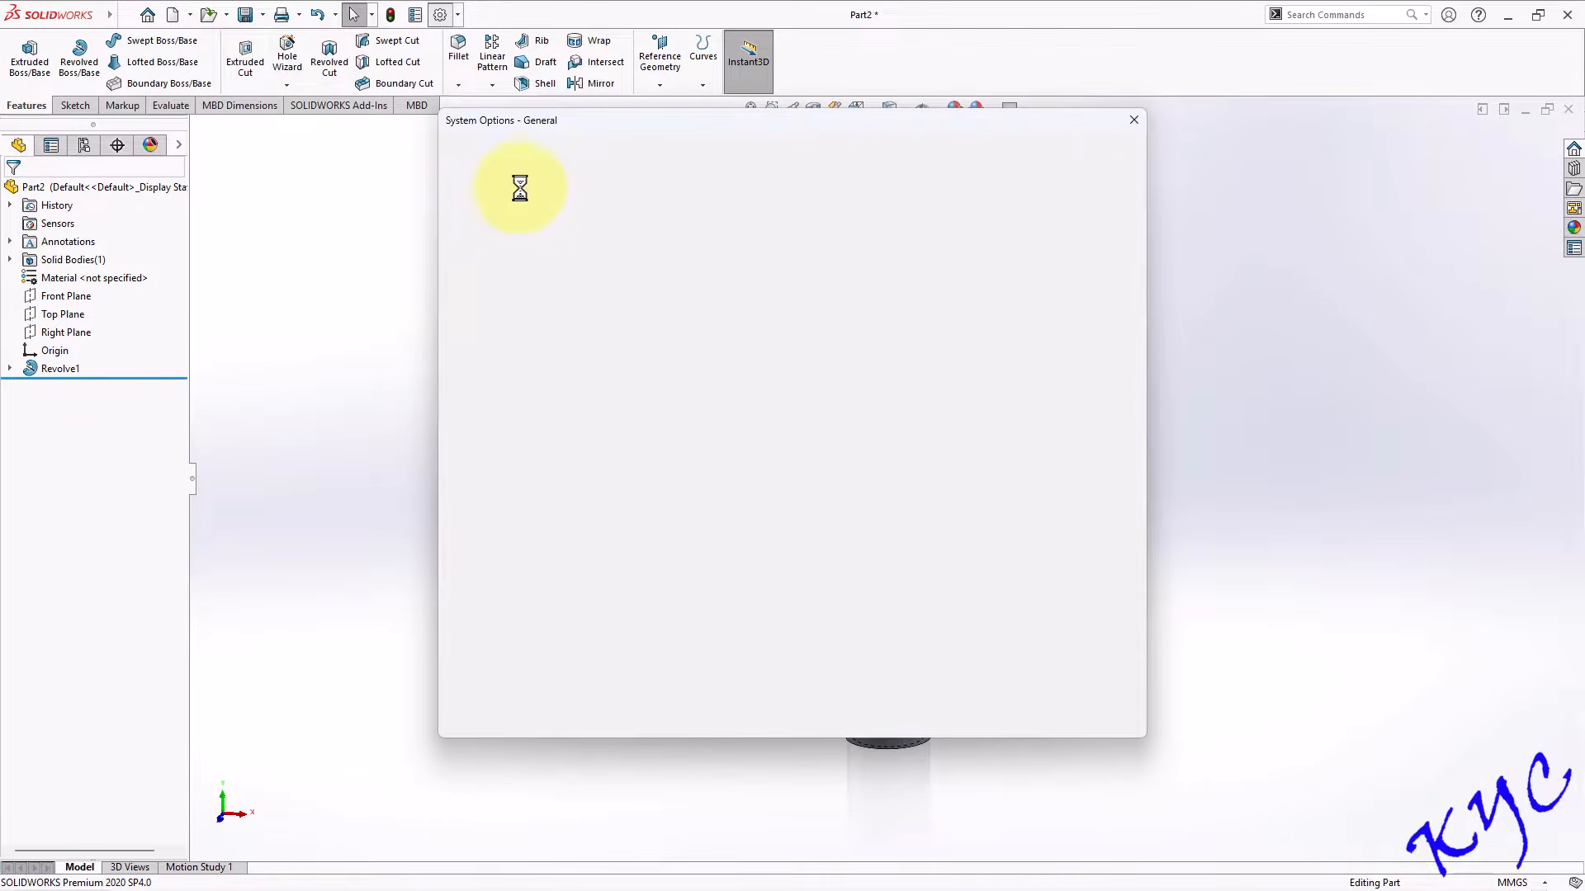
click(563, 154)
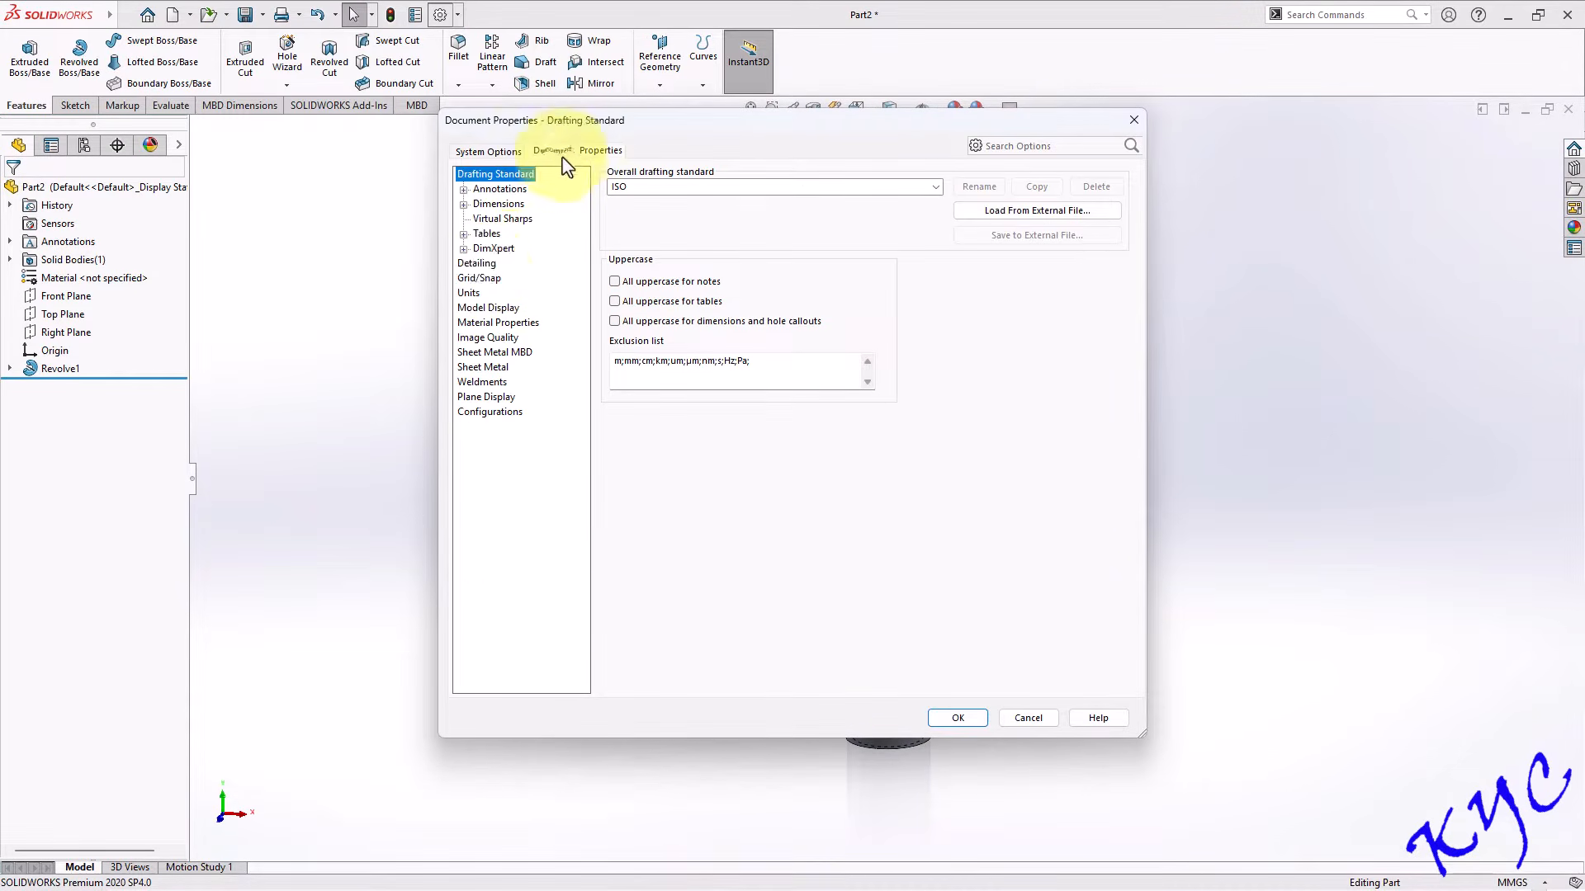
click(476, 263)
click(956, 717)
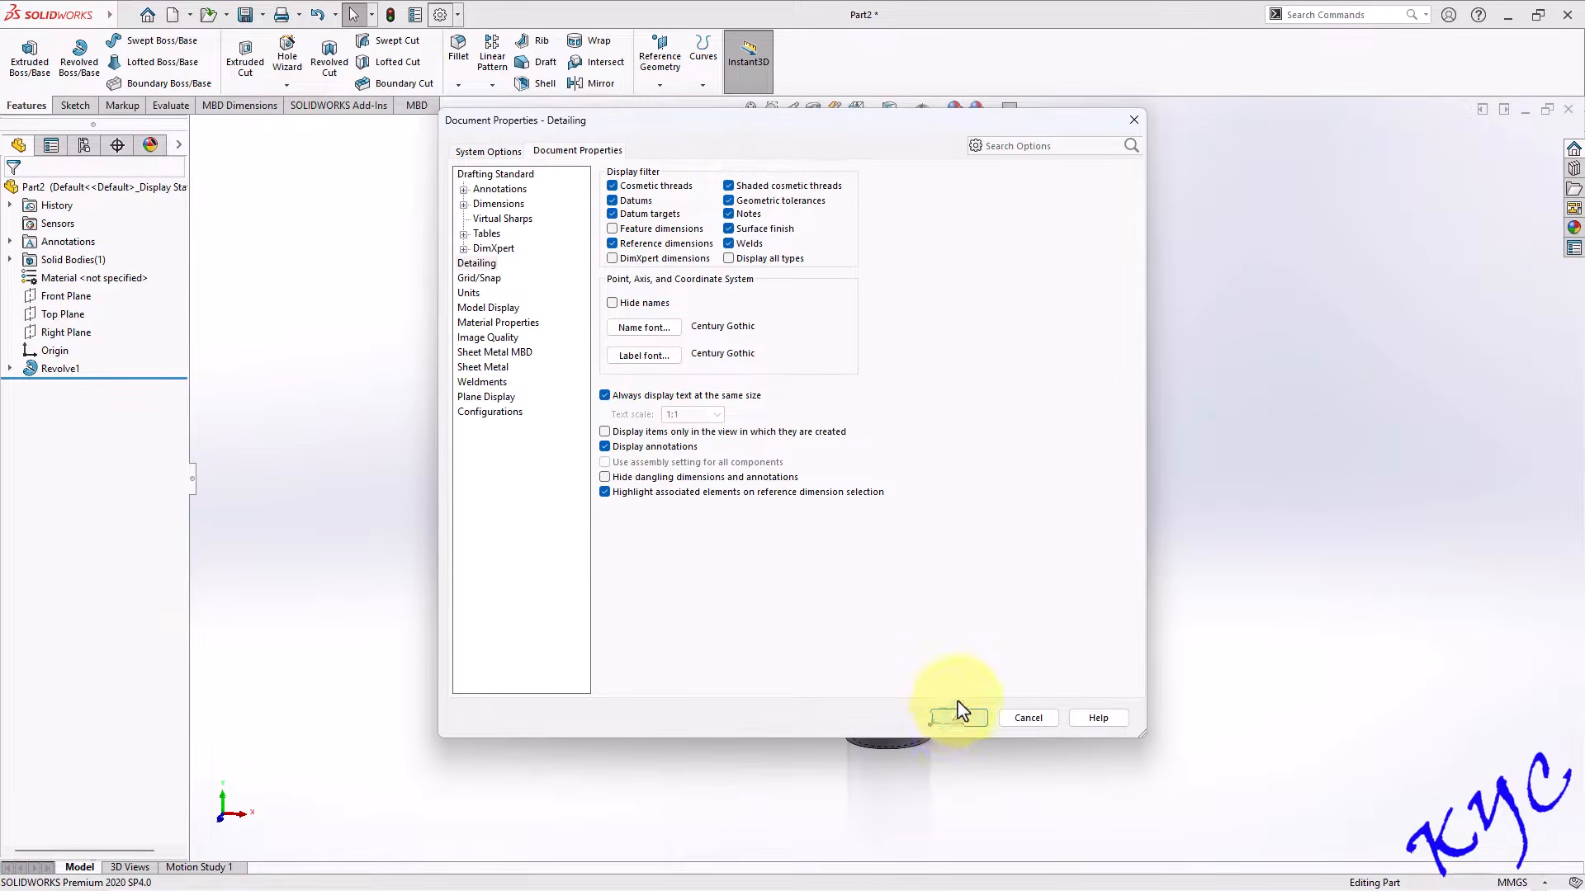
Start a Hole Wizard straight tap with the ISO type Tapped hole.
middle_drag(1068, 481, 903, 413)
scroll(938, 364, up, 5)
scroll(1030, 531, down, 5)
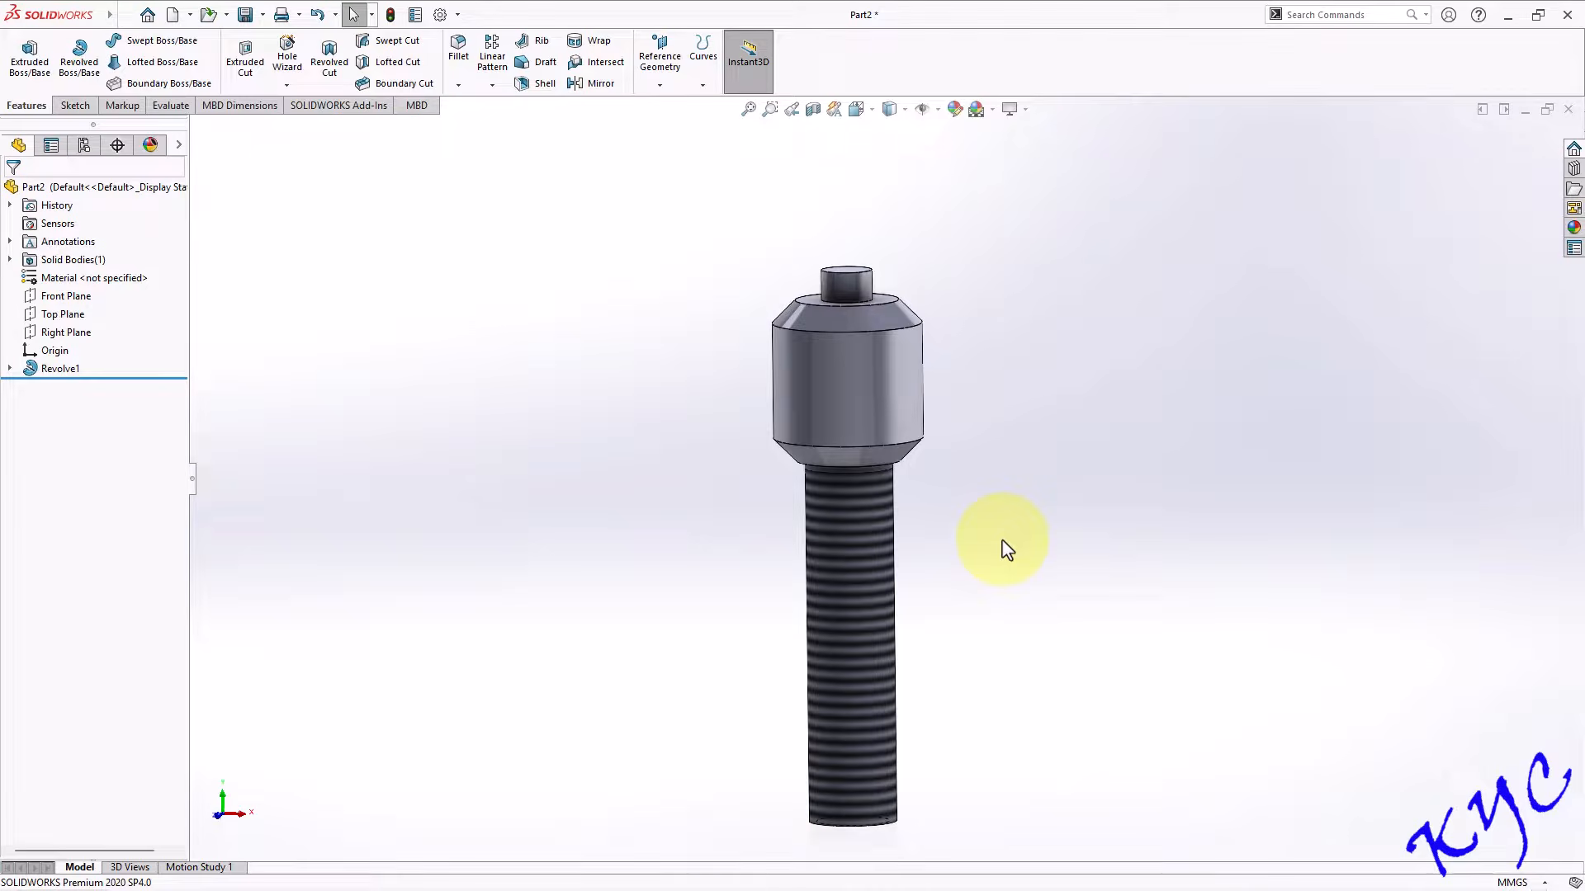
key(ctrl+1)
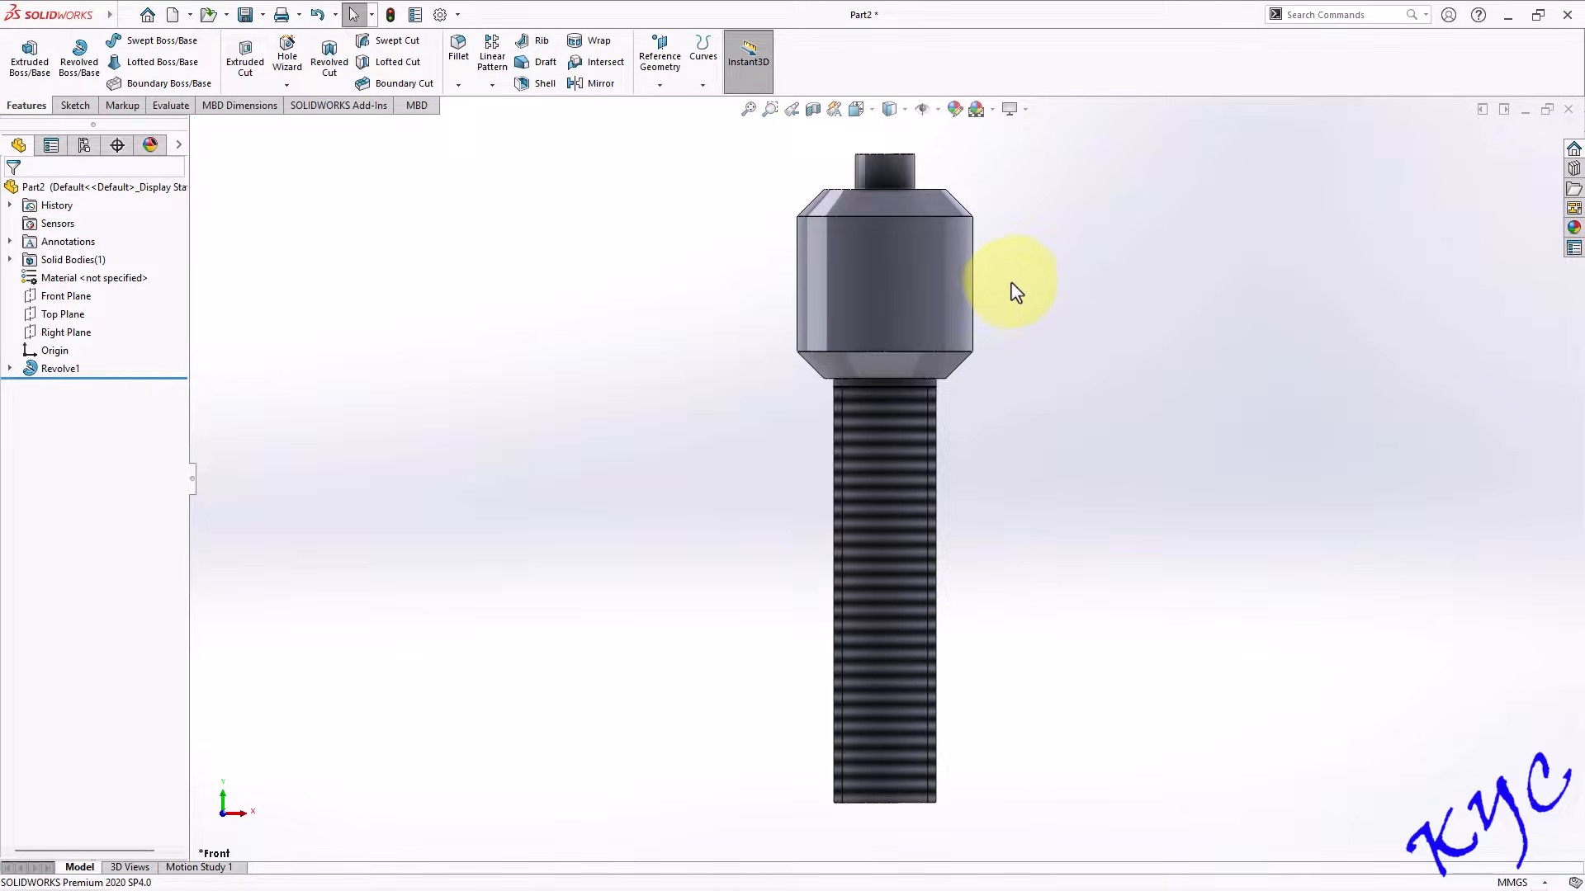
scroll(1023, 215, up, 2)
middle_drag(921, 235, 903, 283)
scroll(1002, 300, down, 4)
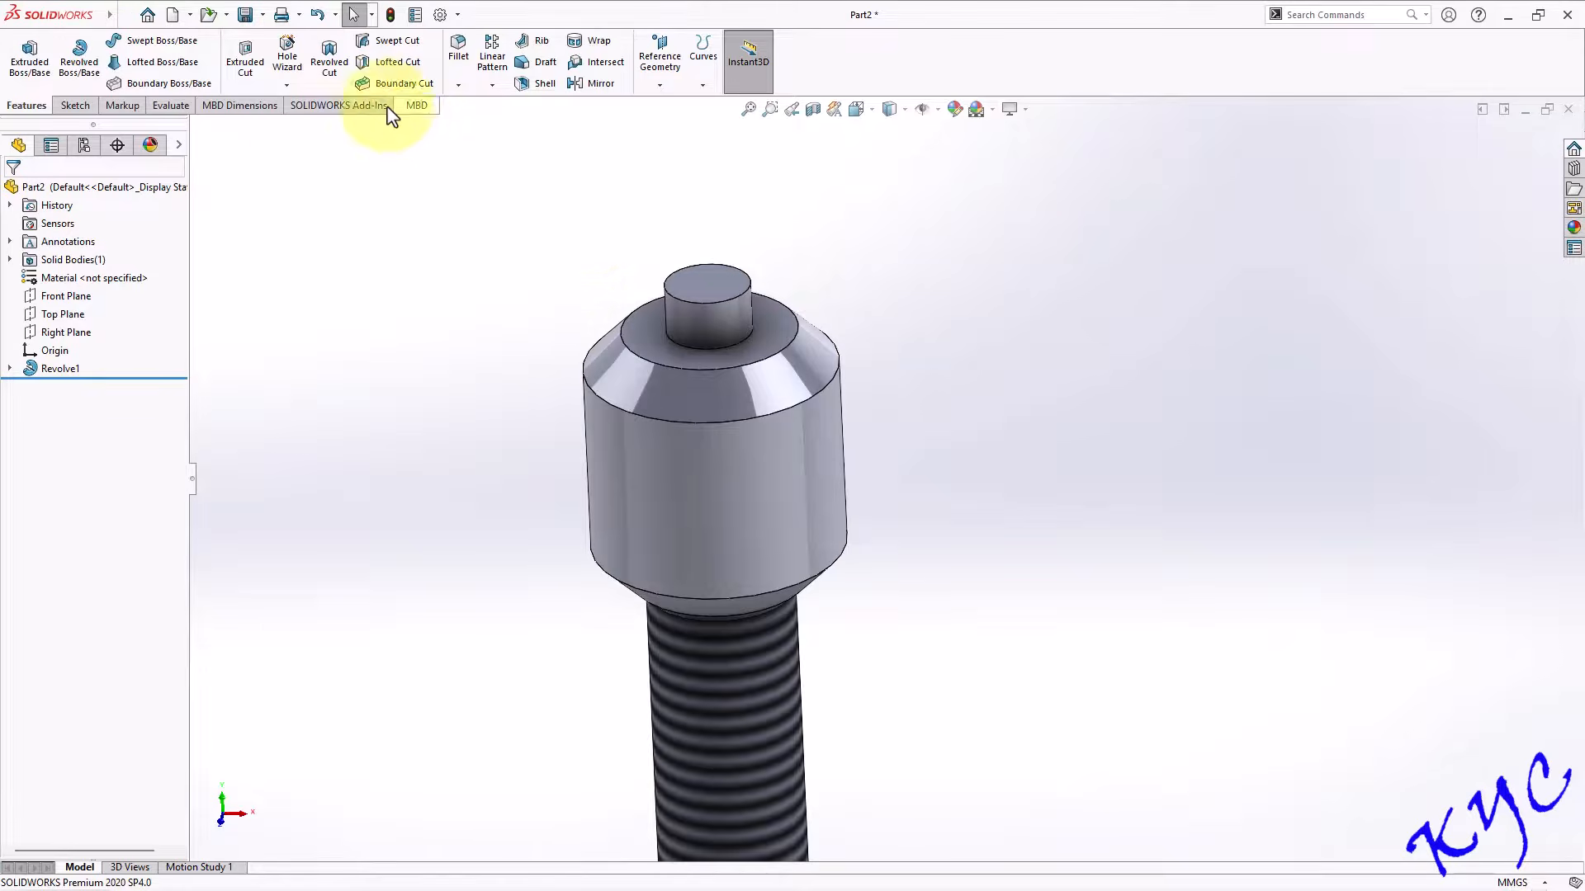
click(286, 84)
click(304, 107)
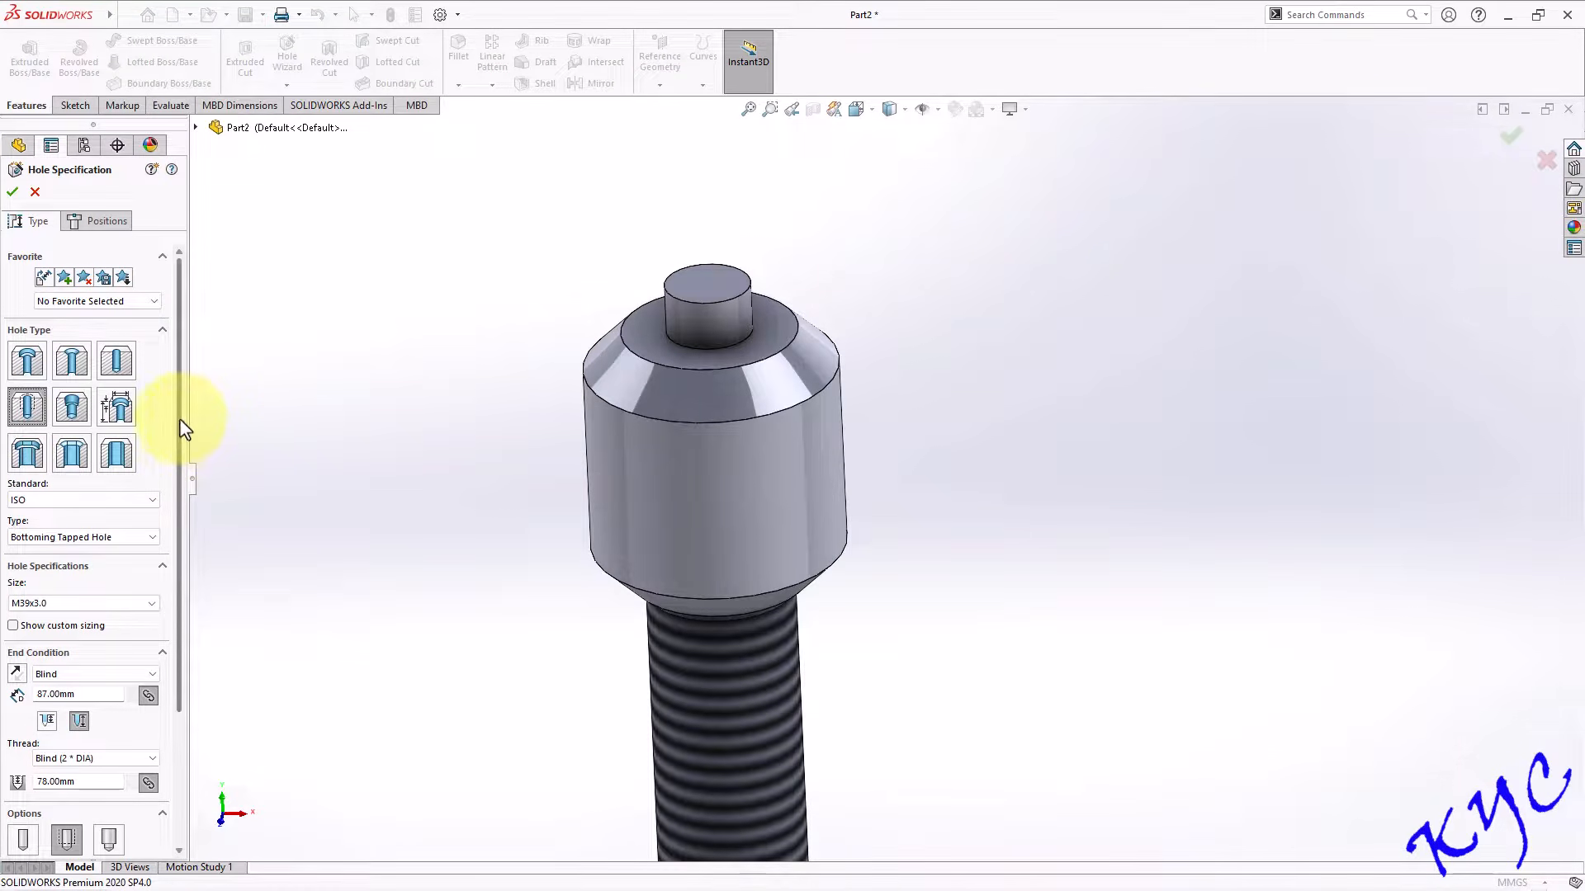
scroll(177, 462, down, 3)
click(107, 448)
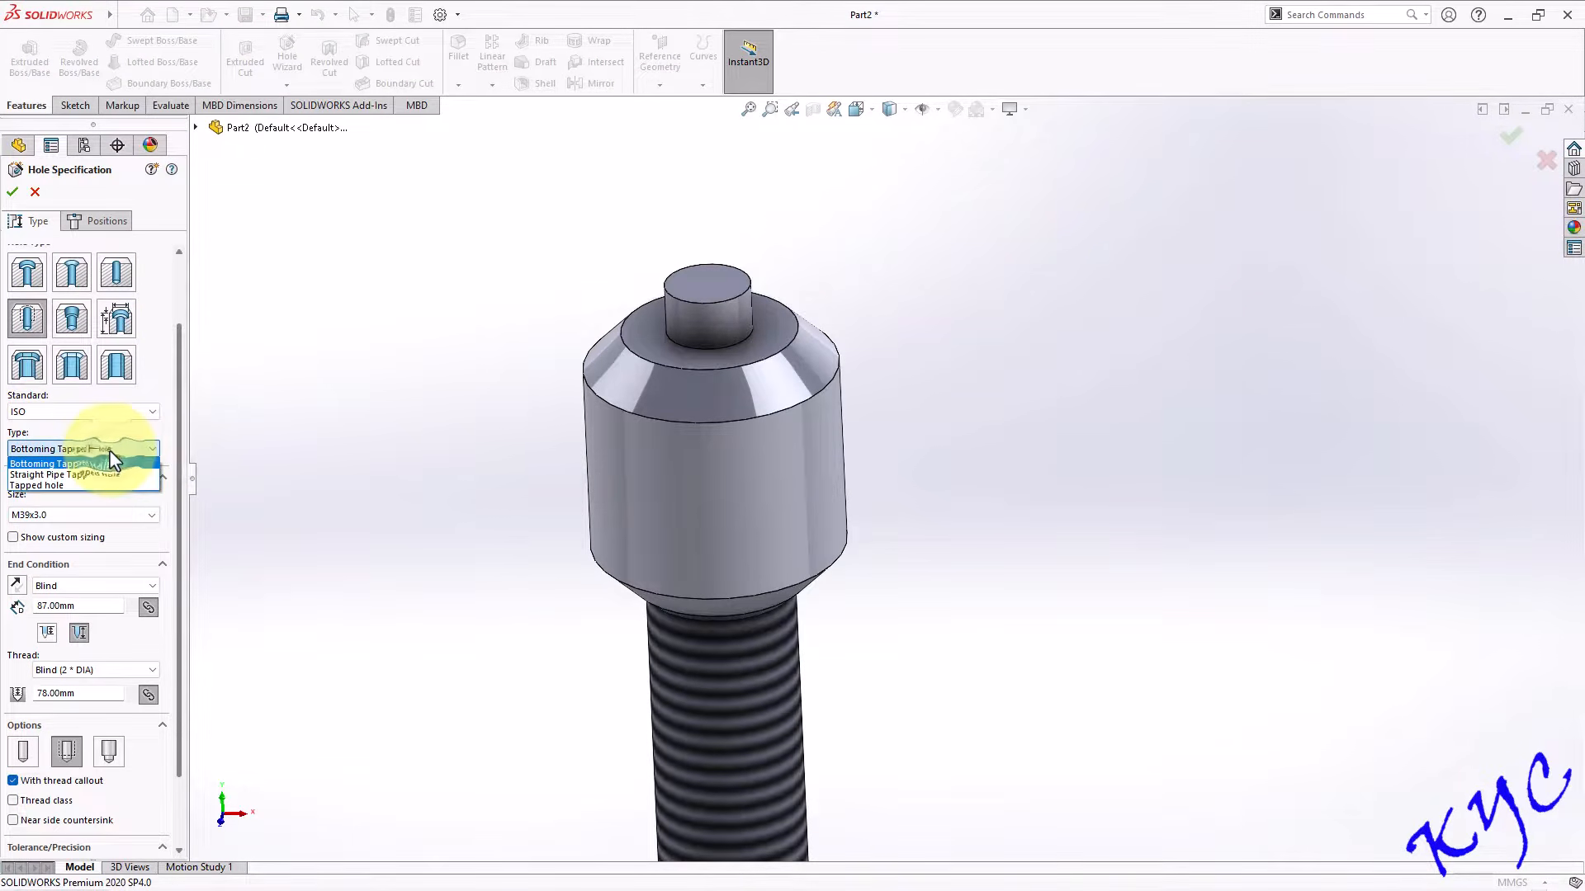
click(67, 486)
Set the tapped hole's size to M12, with a 35 mm blind hole depth and a 30 mm thread depth.
click(122, 519)
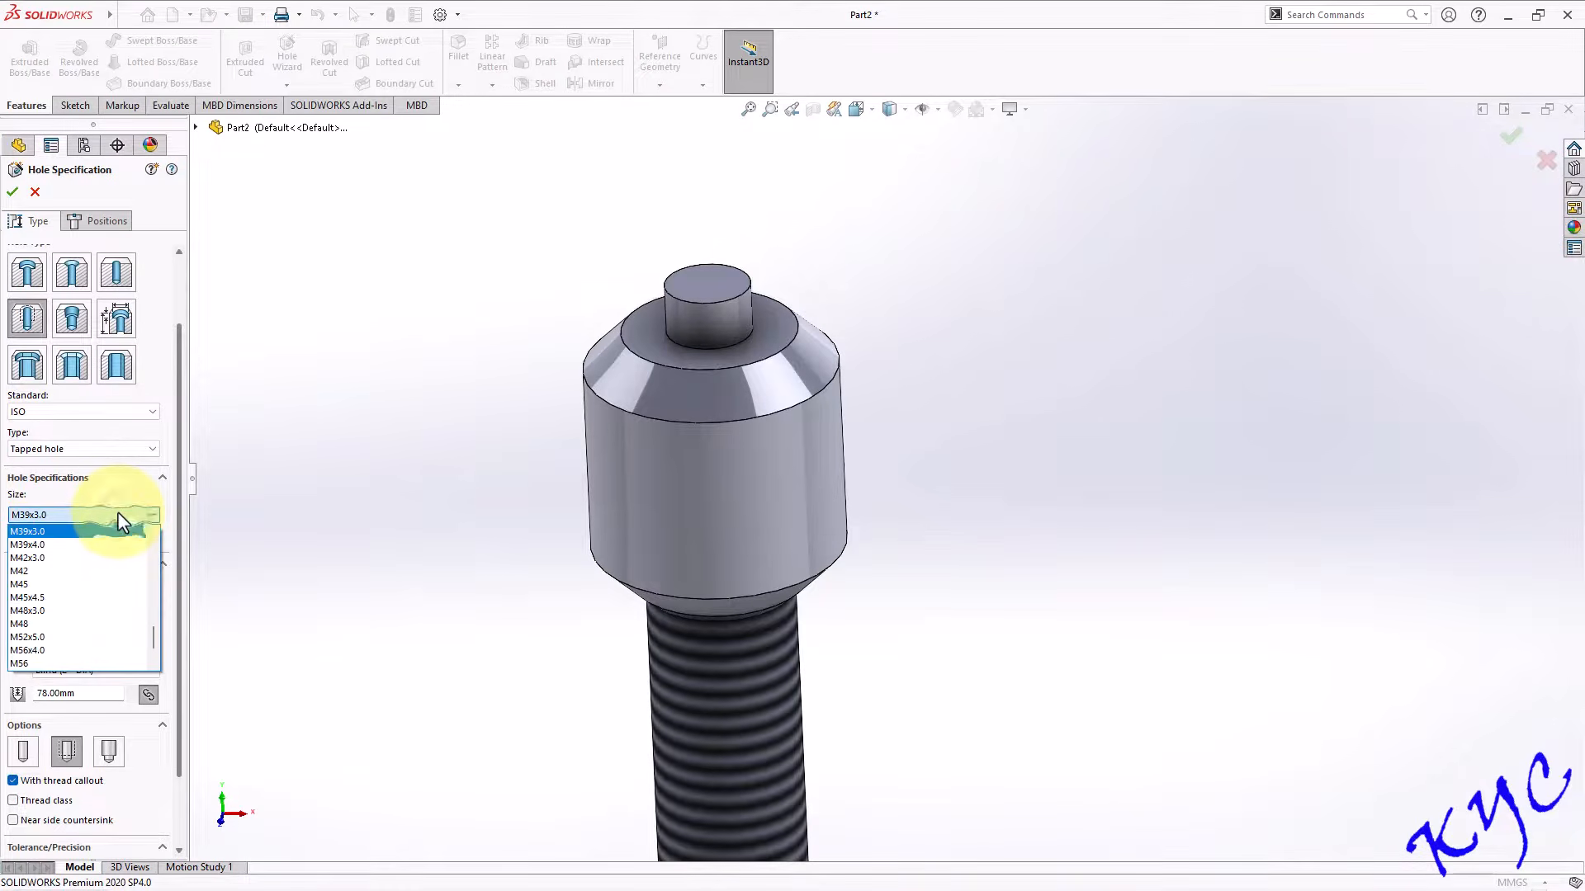
scroll(105, 599, up, 8)
scroll(80, 562, up, 3)
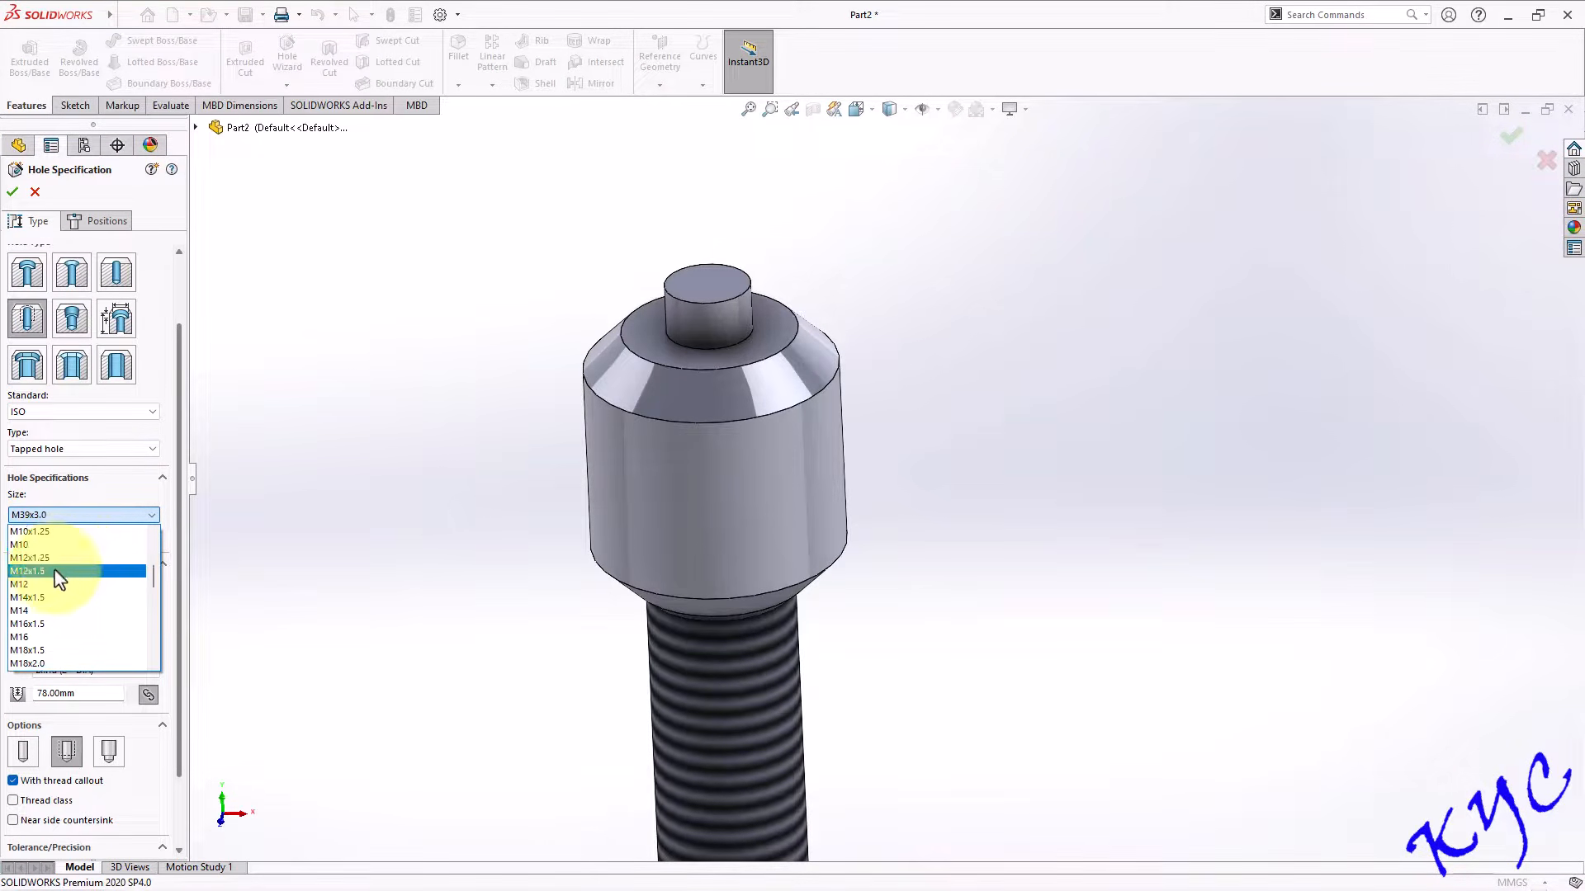
click(58, 578)
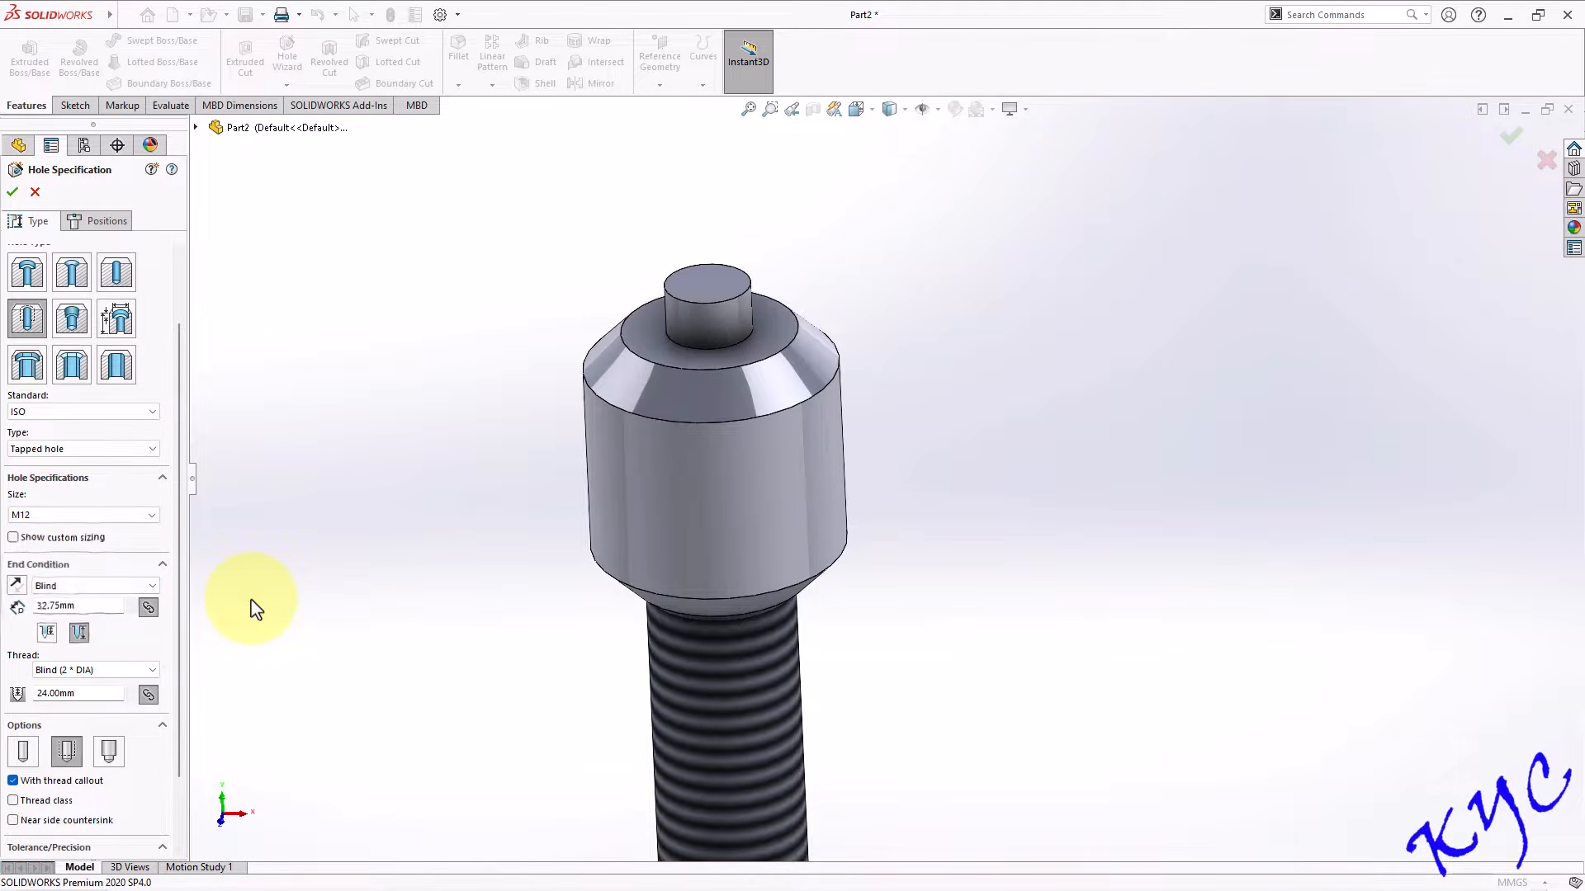
double_click(91, 605)
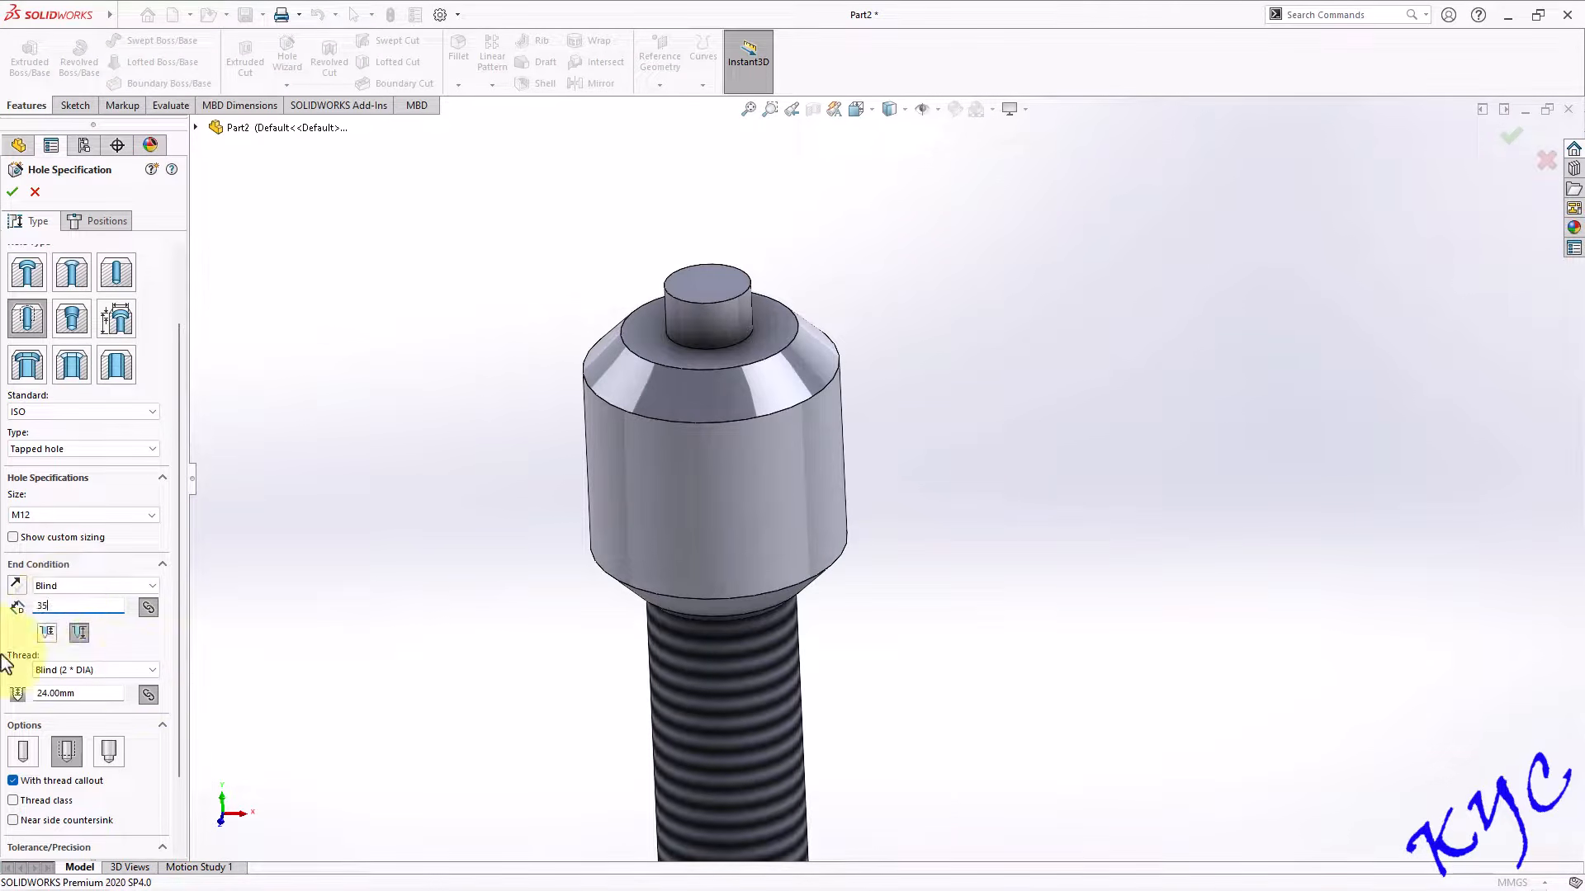
drag(81, 696, 3, 703)
text(30)
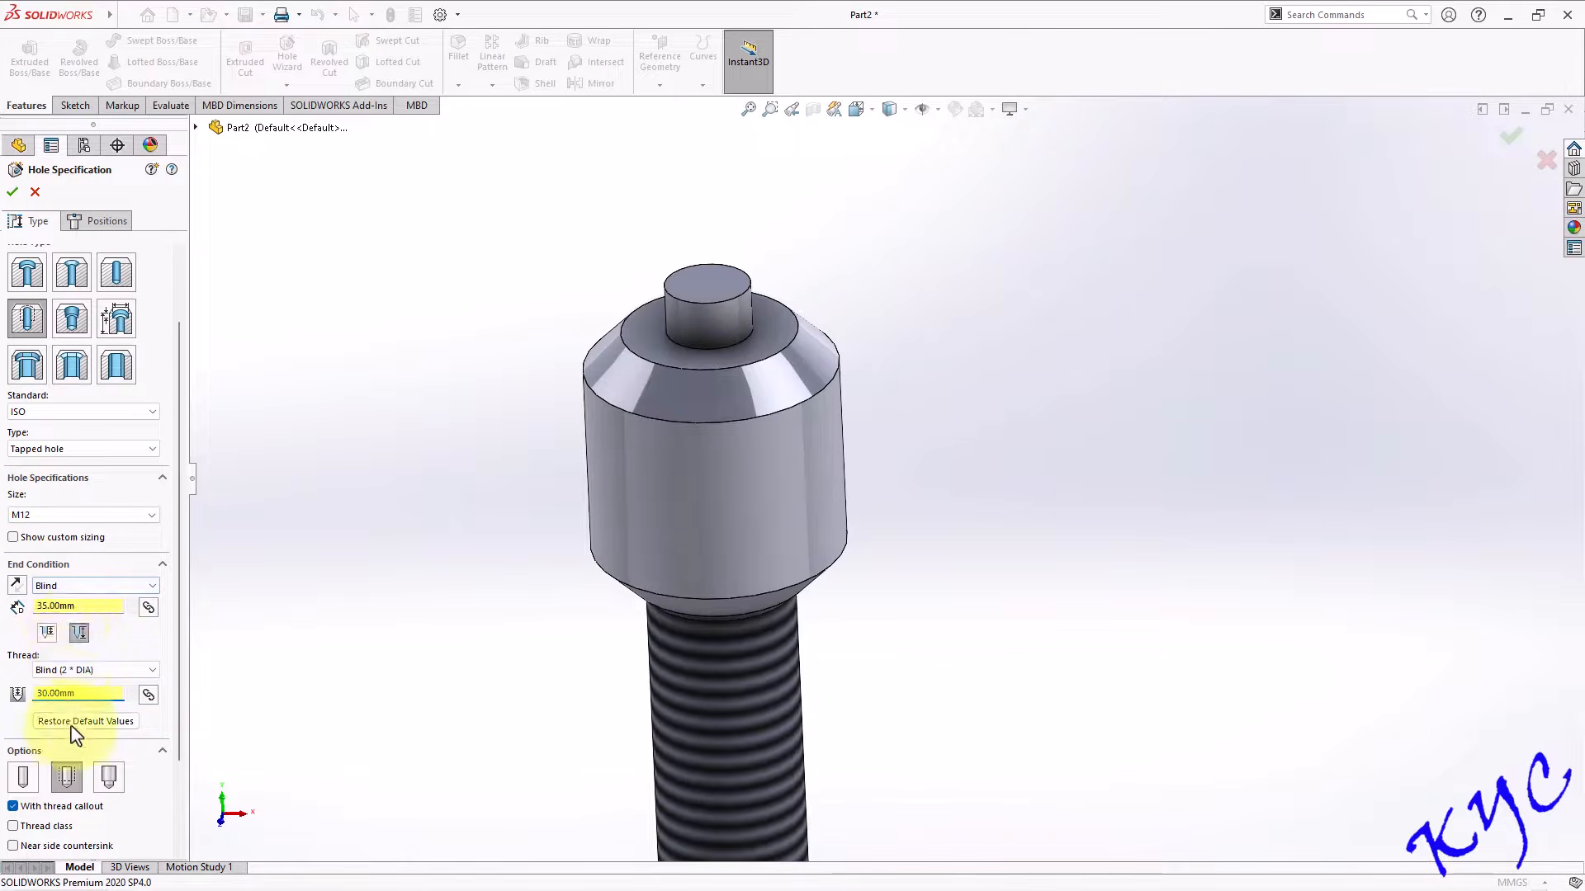
Place the M12 tapped hole at the centre of the spindle's small top circular face using a 3D sketch.
click(105, 220)
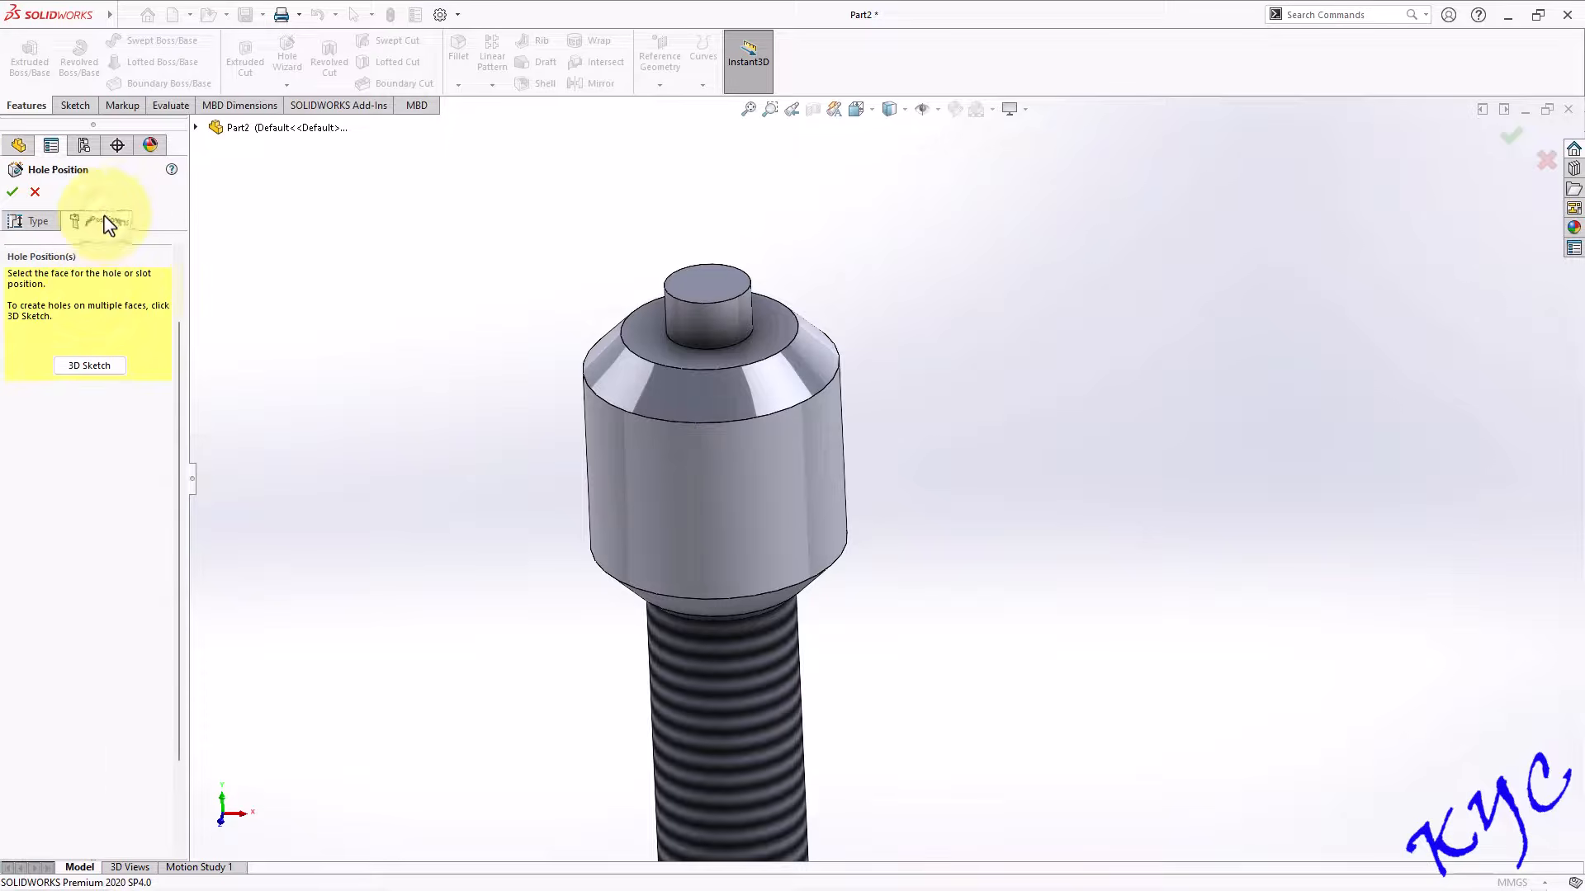
click(89, 365)
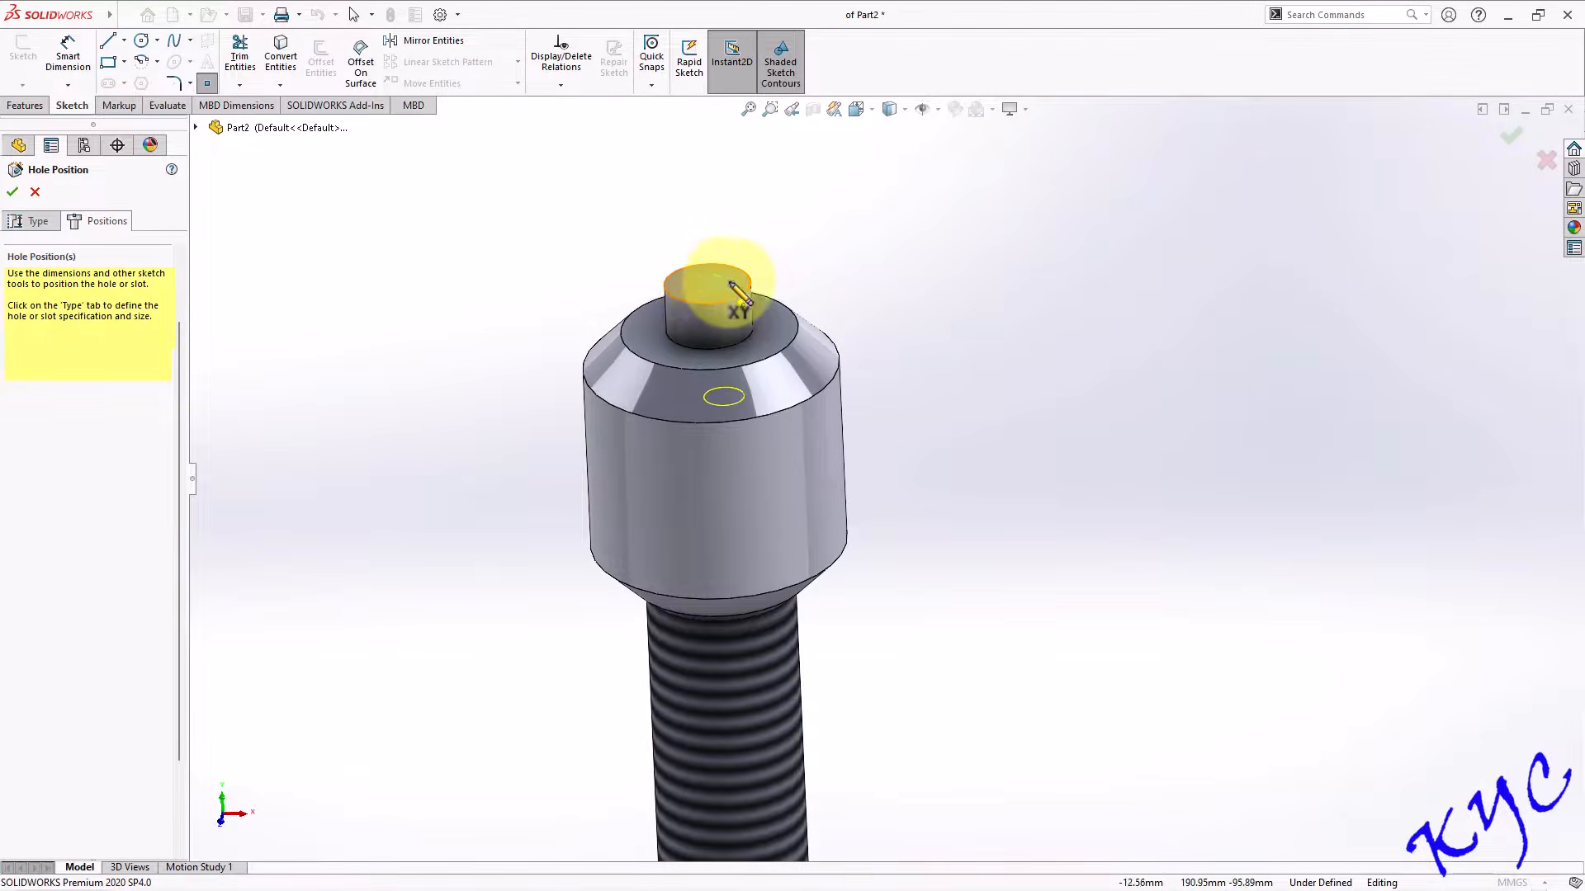
scroll(715, 276, down, 5)
scroll(721, 330, down, 3)
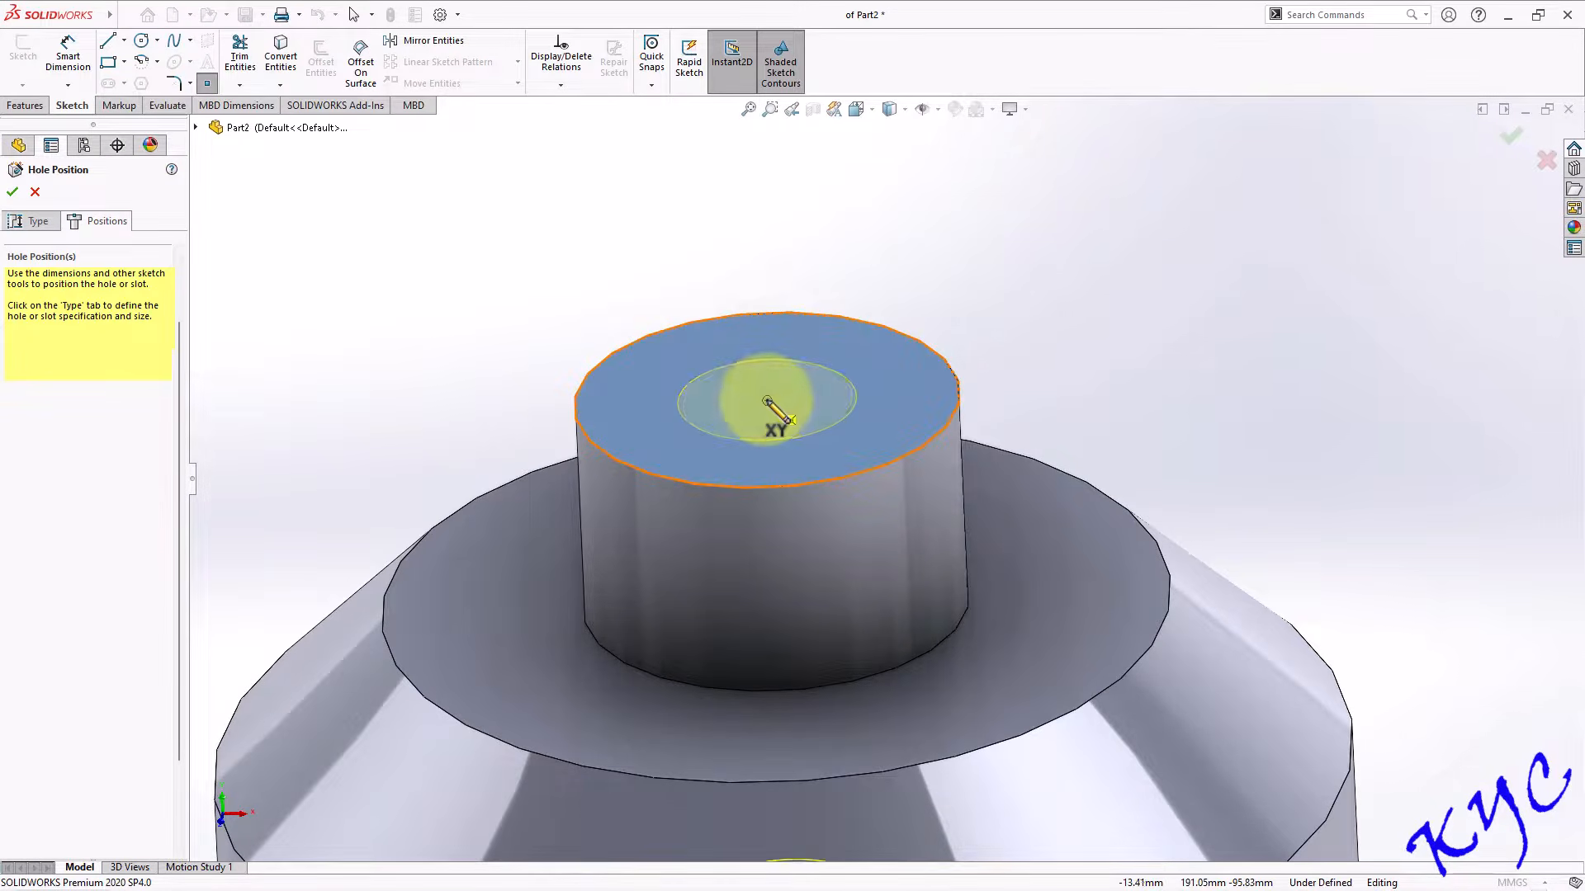
click(767, 402)
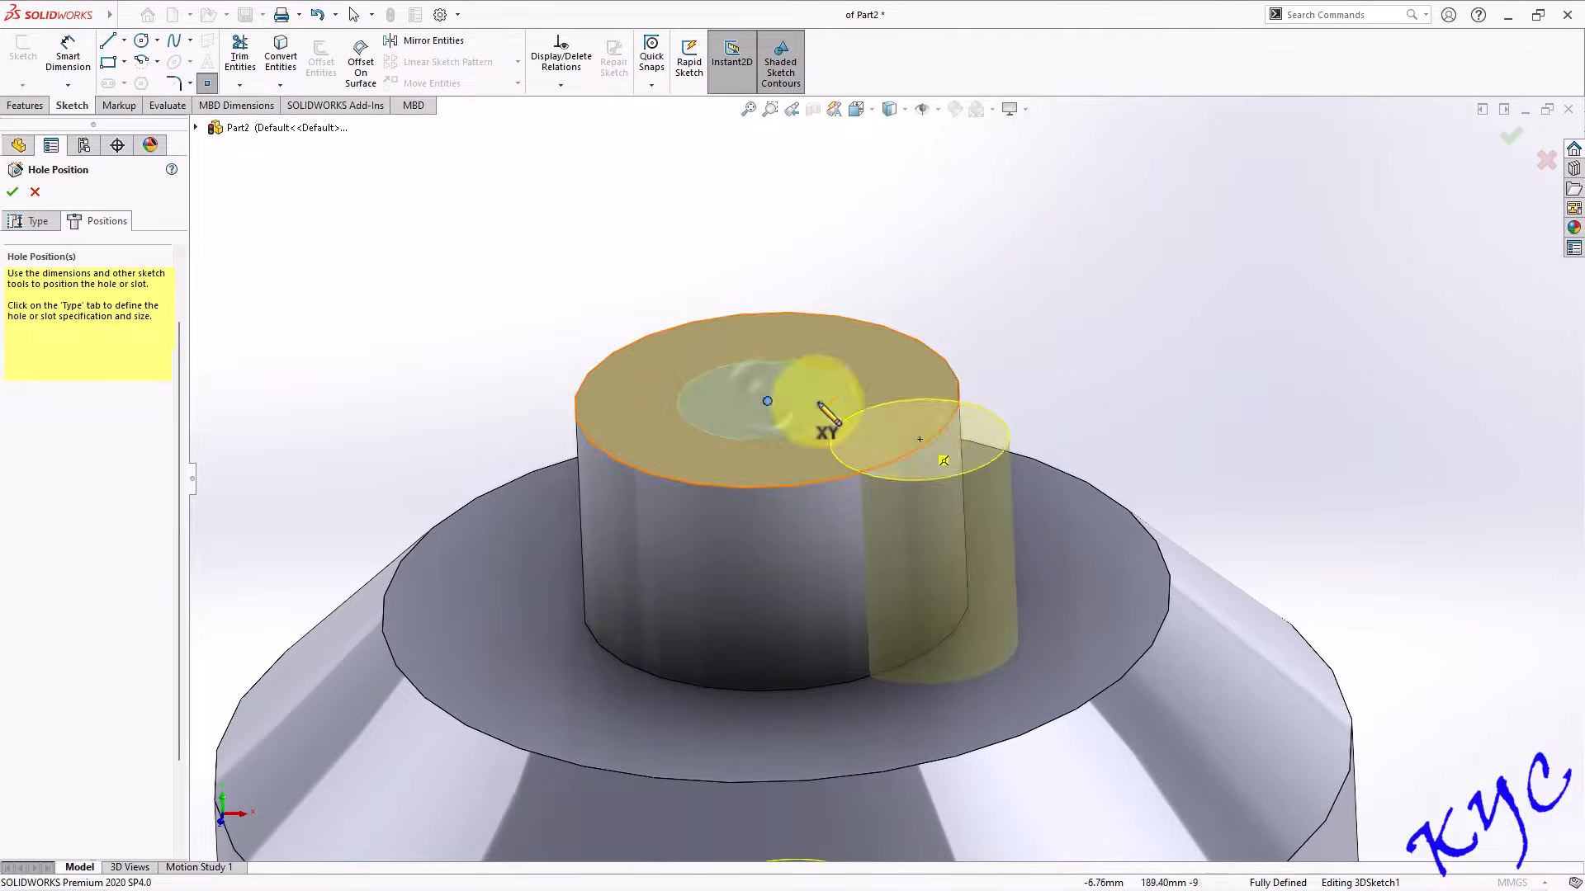
click(12, 192)
click(1082, 322)
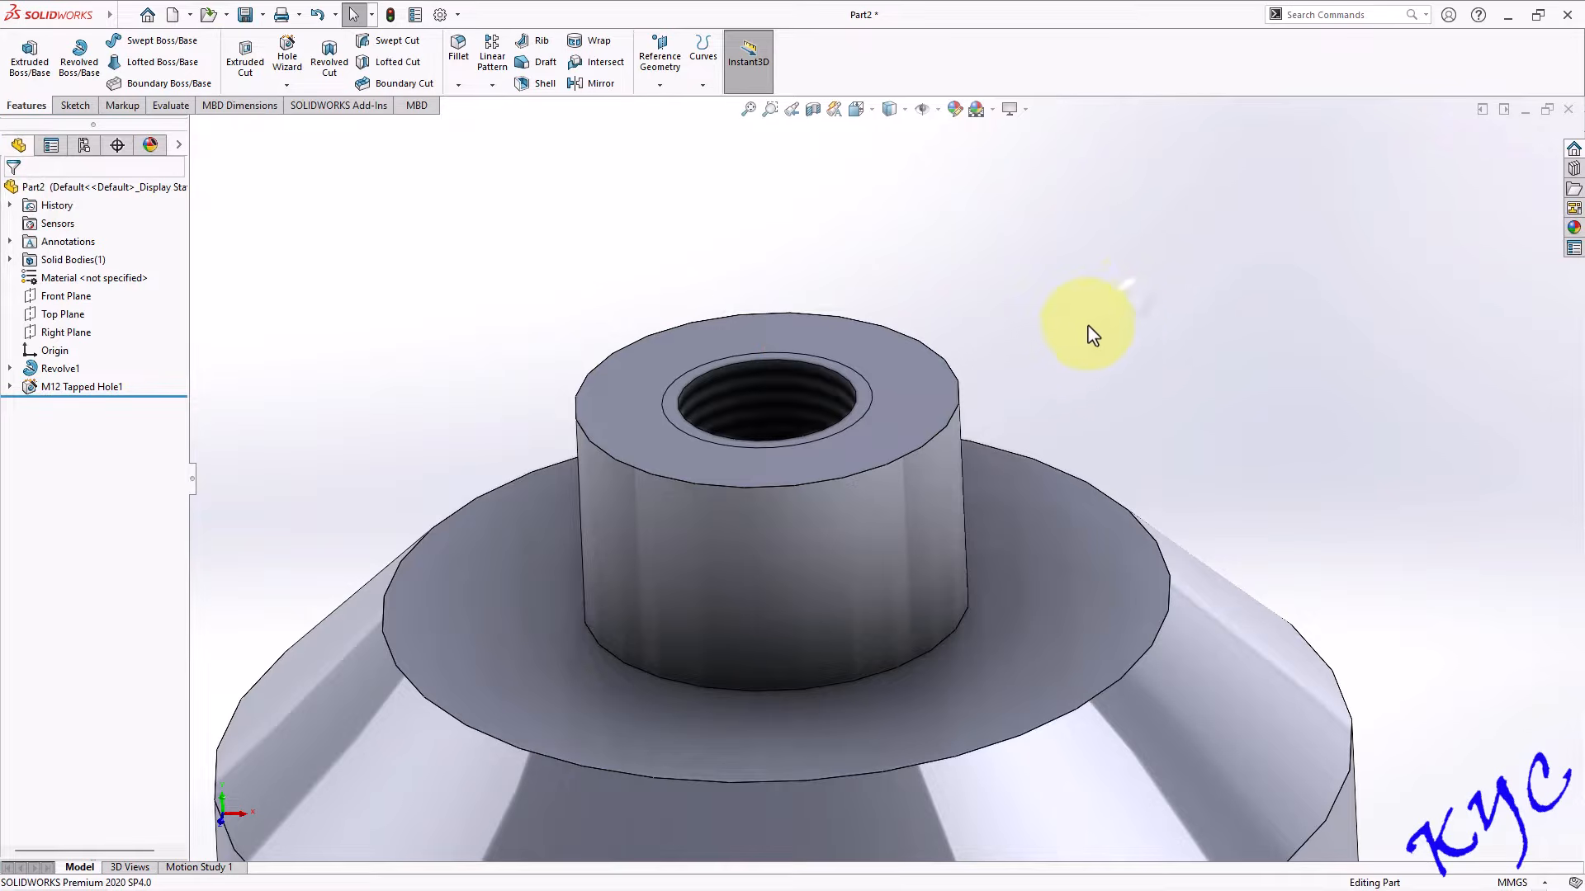
Examine the M12 tapped hole's depth in a section view cut along the Front Plane, and switch the section off.
scroll(1055, 368, up, 4)
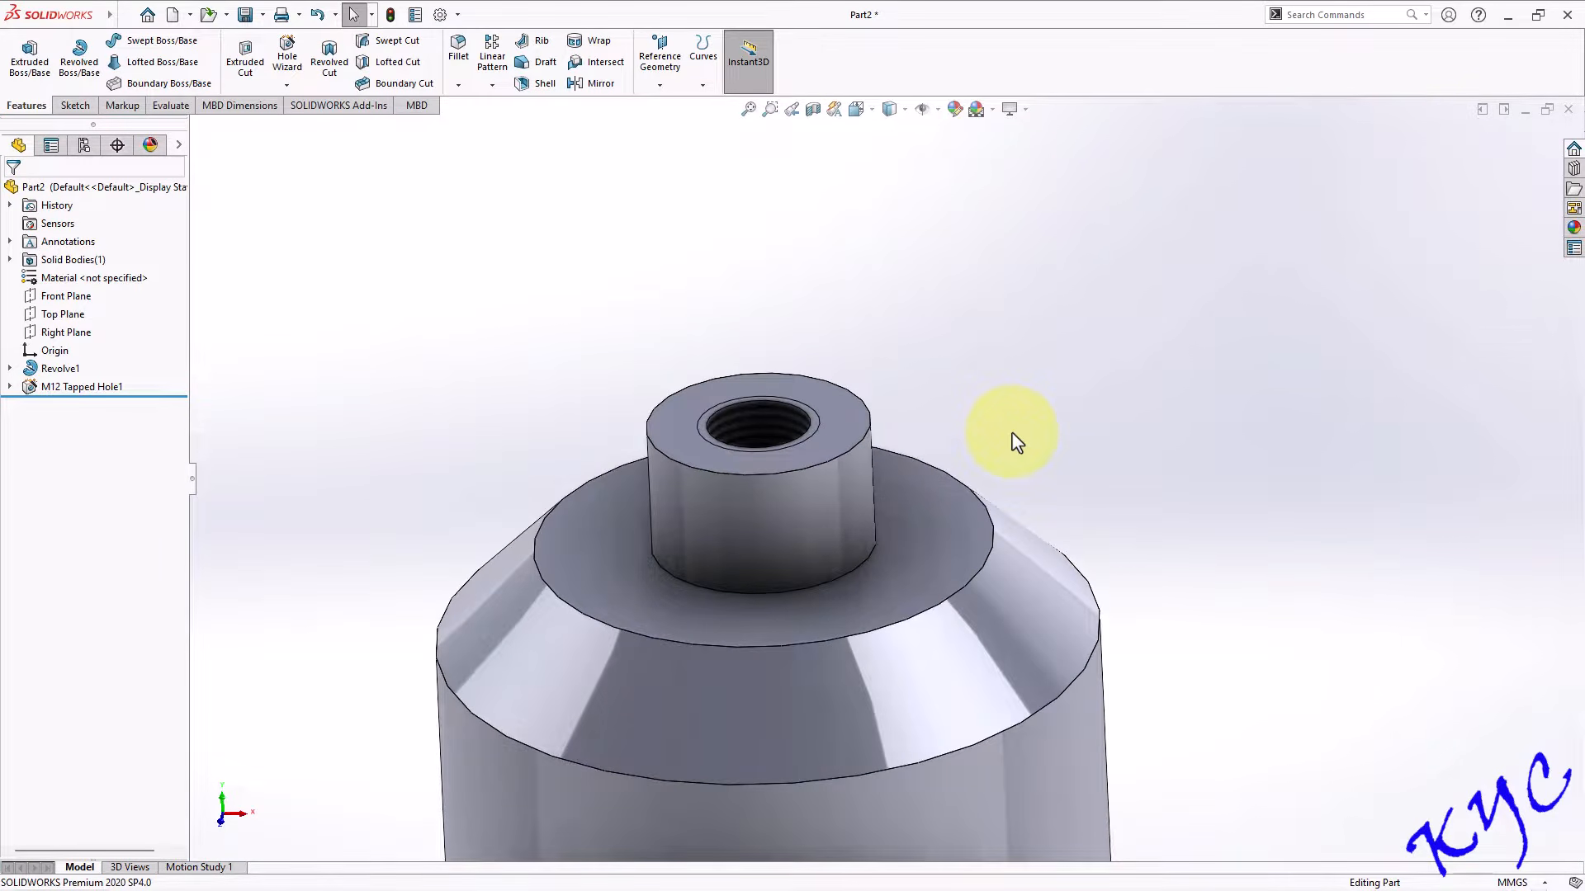
key(ctrl+1)
scroll(966, 258, down, 3)
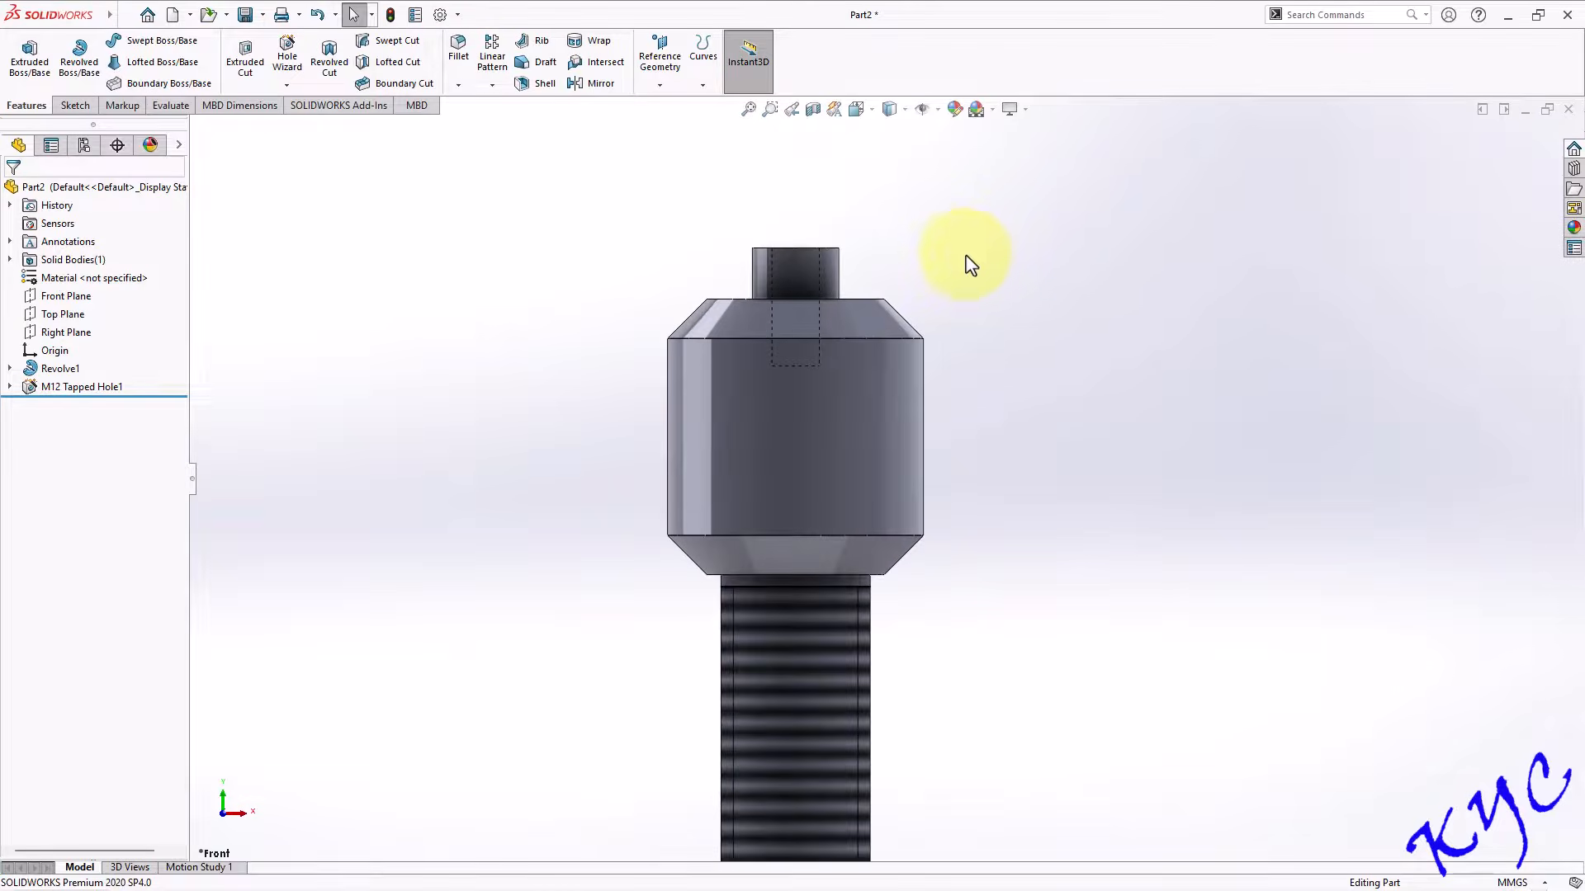
click(813, 109)
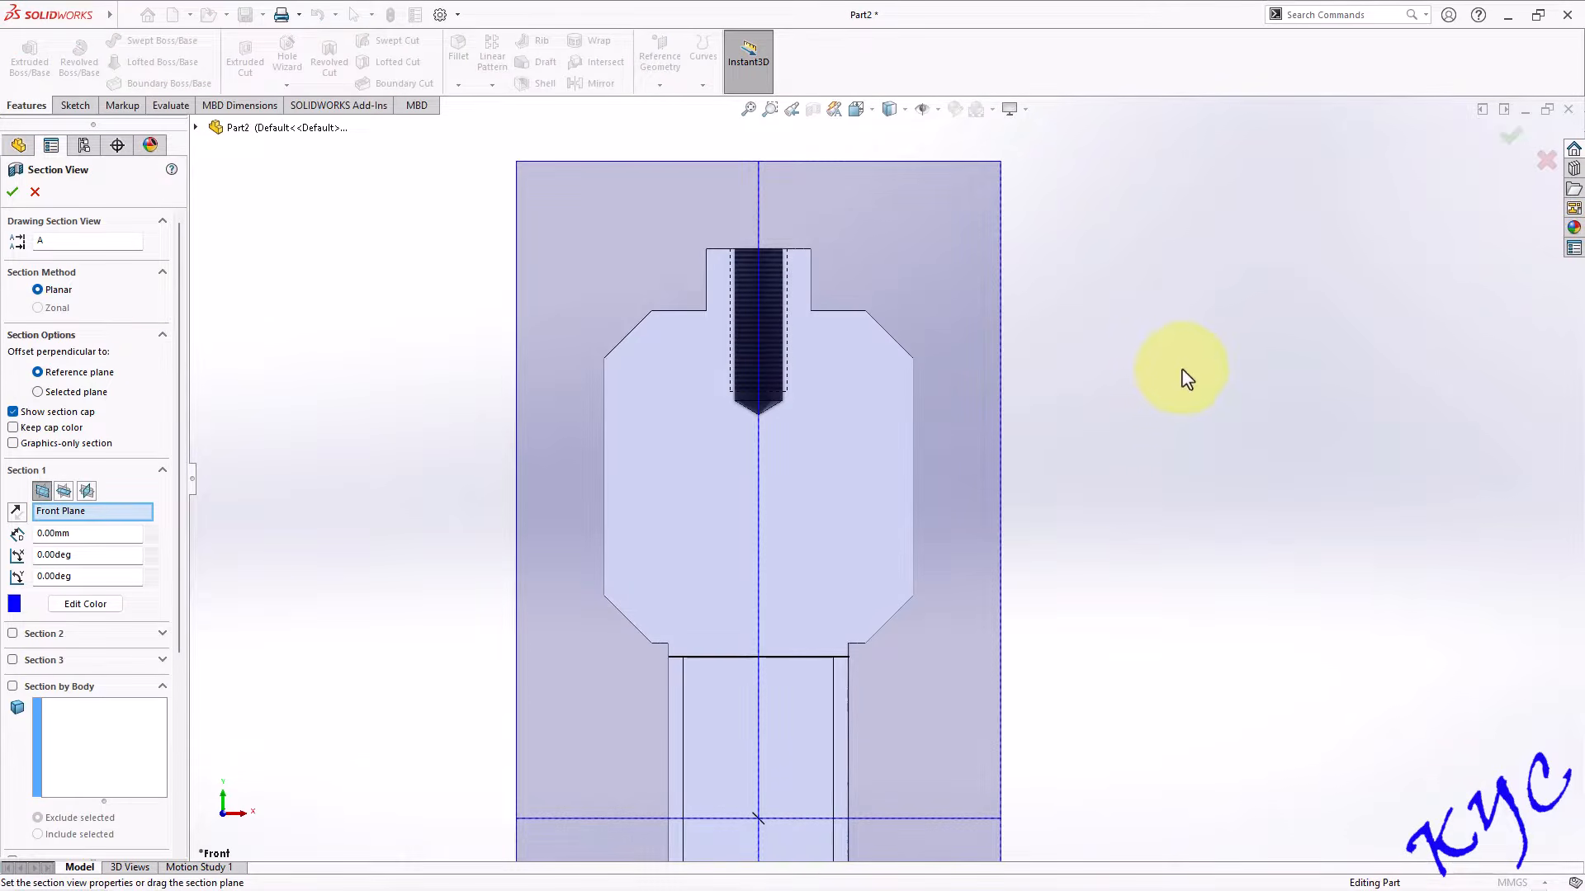
scroll(877, 344, down, 3)
scroll(927, 364, up, 4)
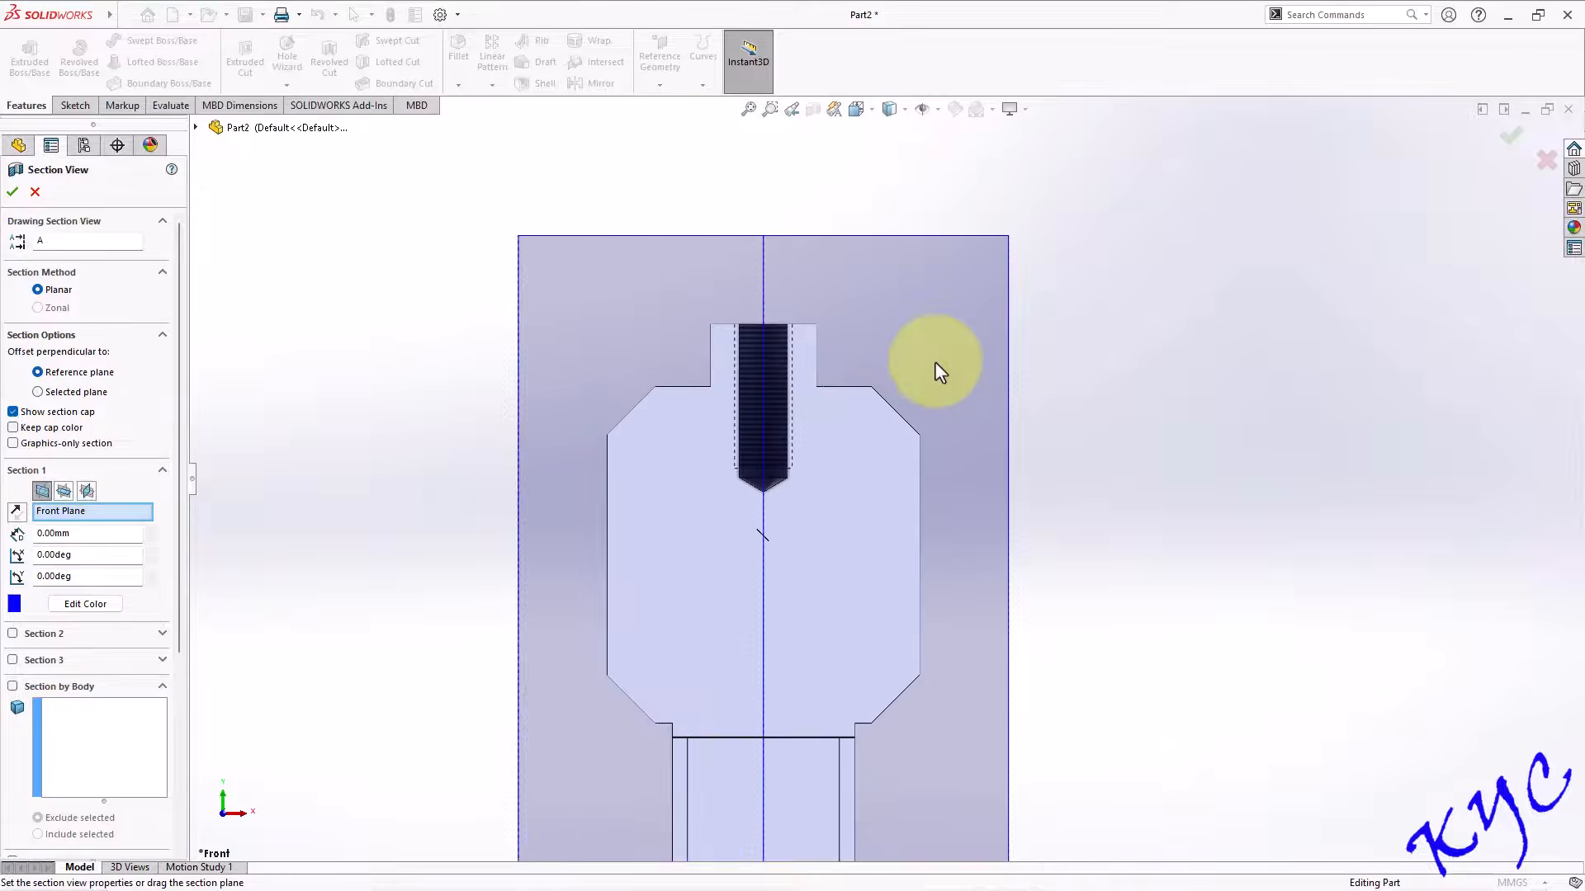
middle_drag(927, 364, 788, 425)
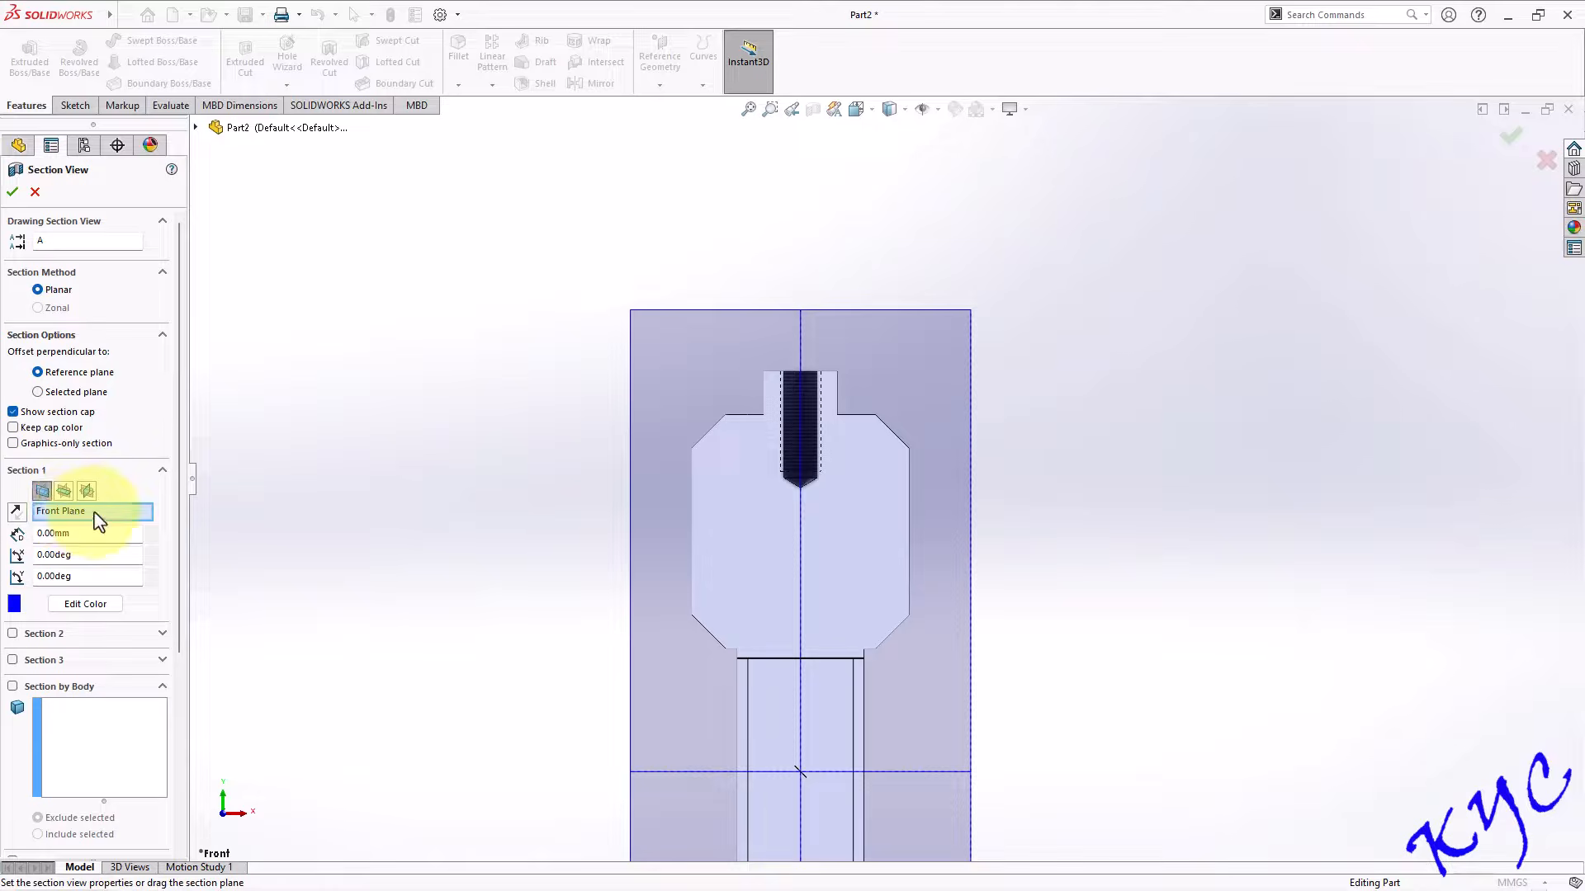
middle_drag(949, 450, 1107, 457)
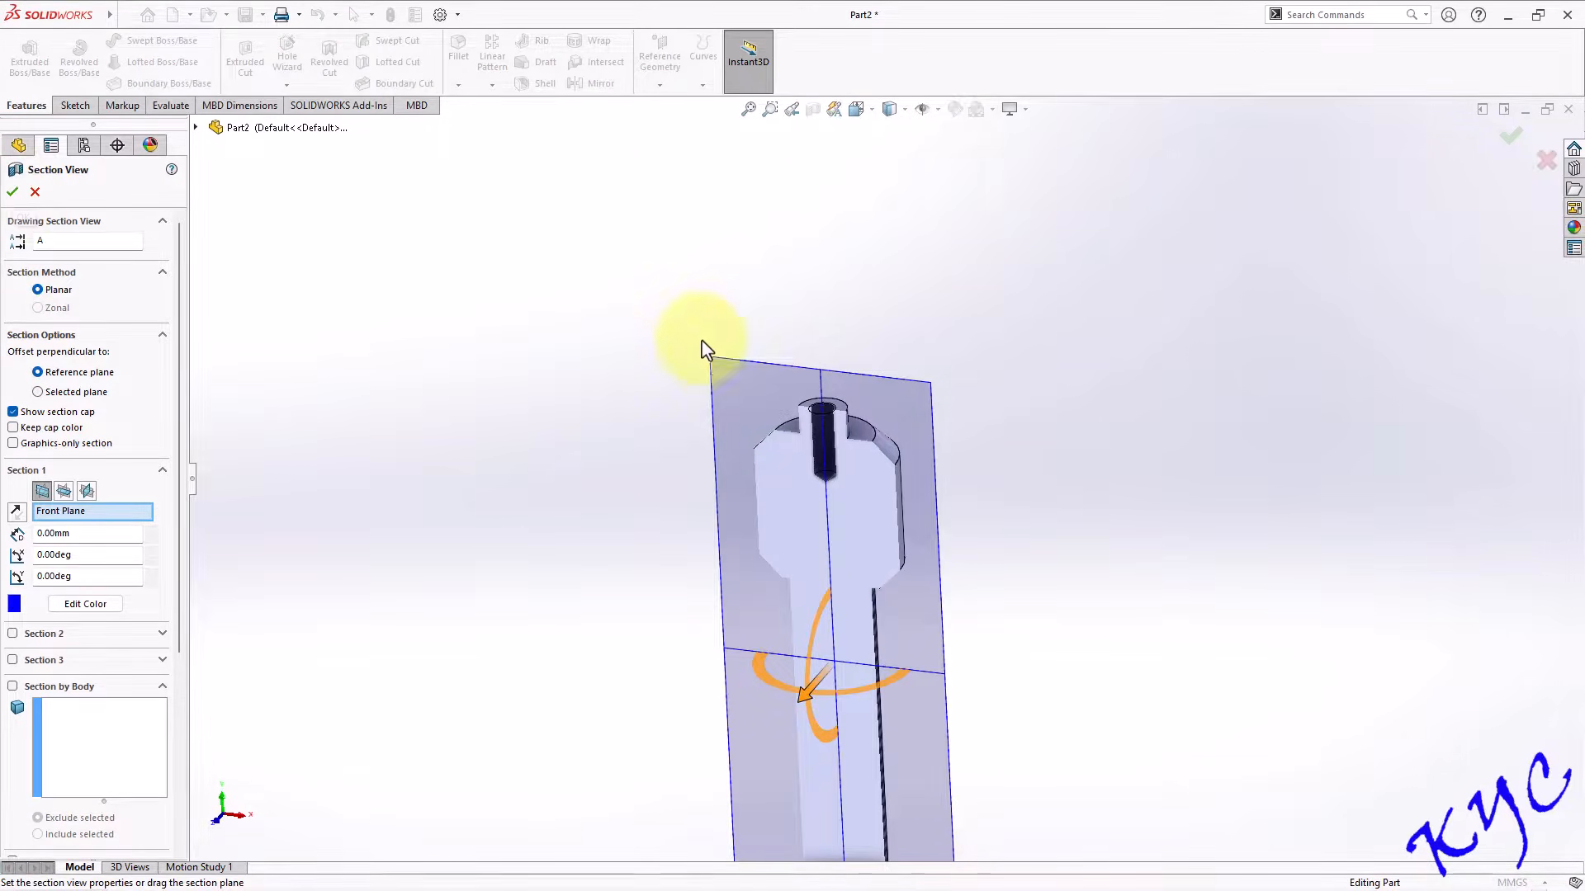
key(ctrl+1)
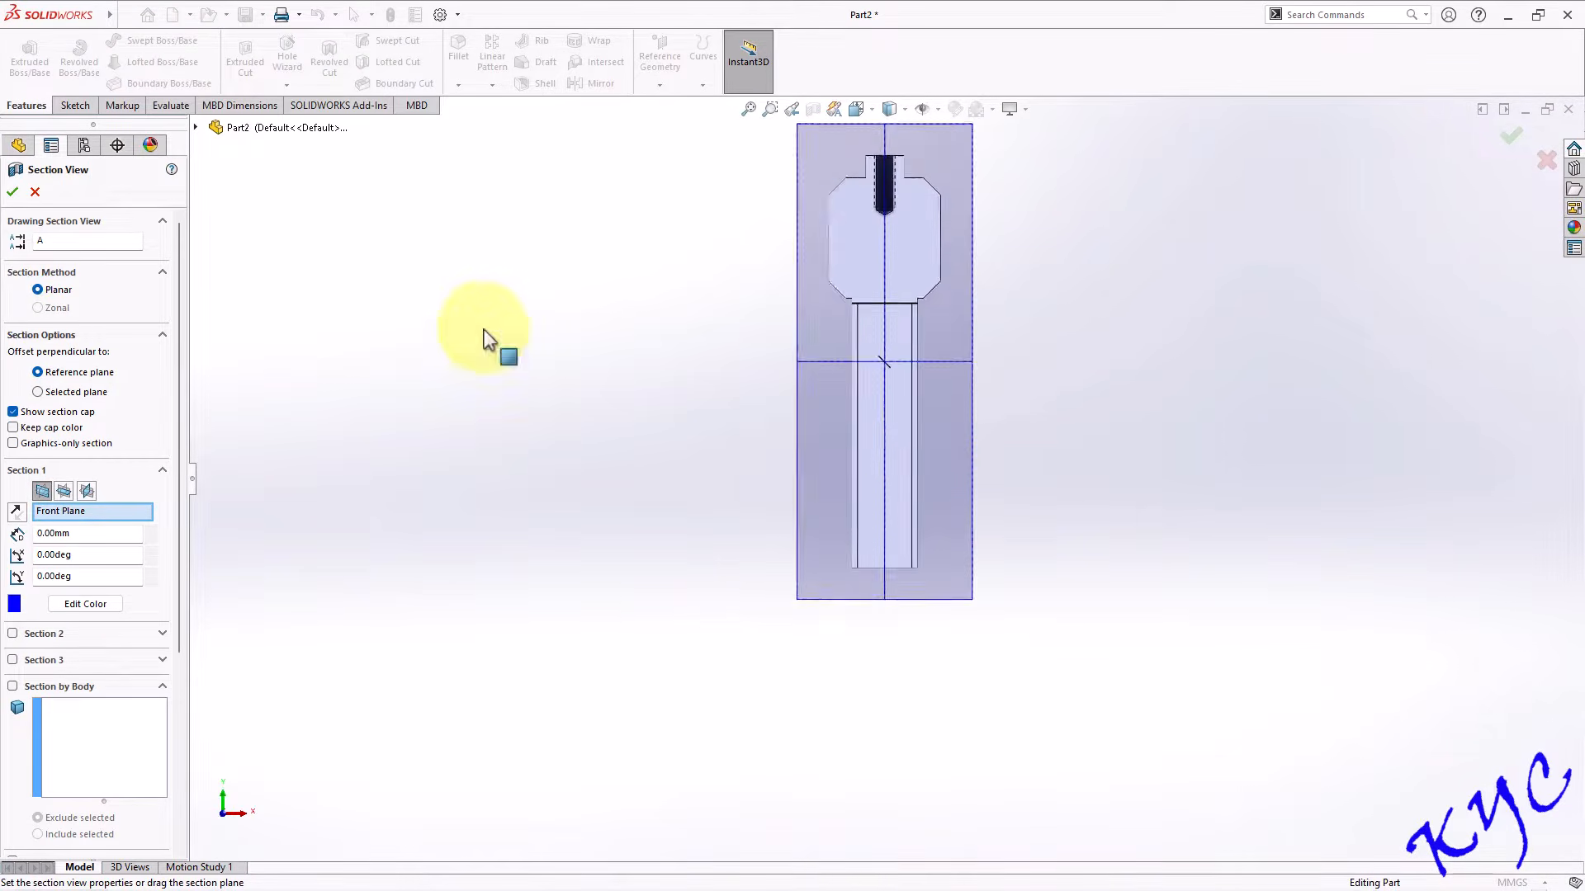
click(13, 192)
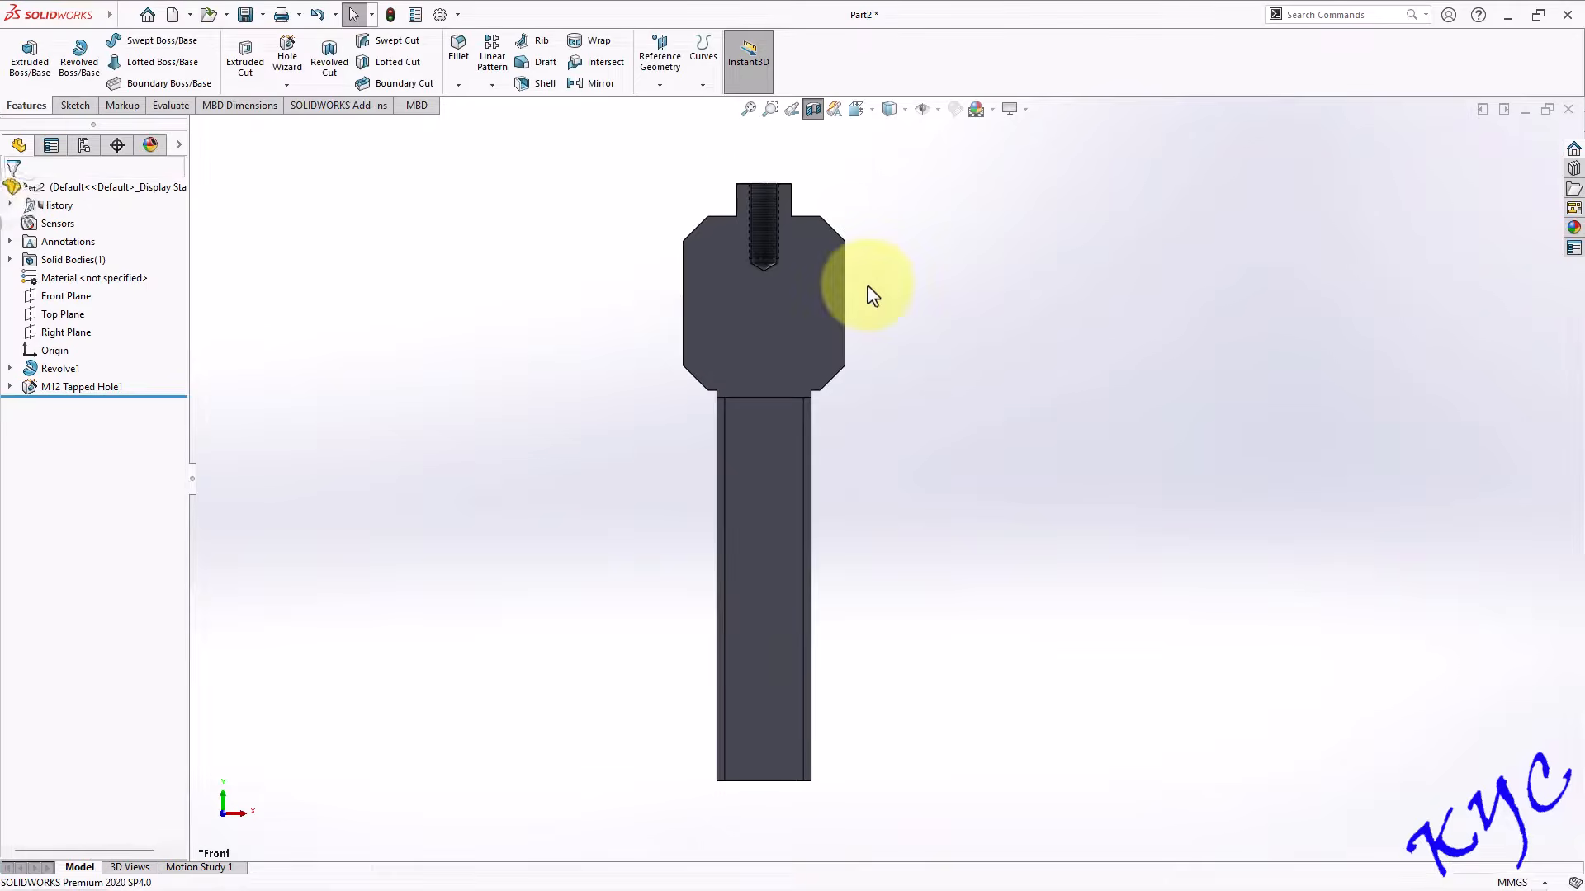
click(813, 111)
key(ctrl+7)
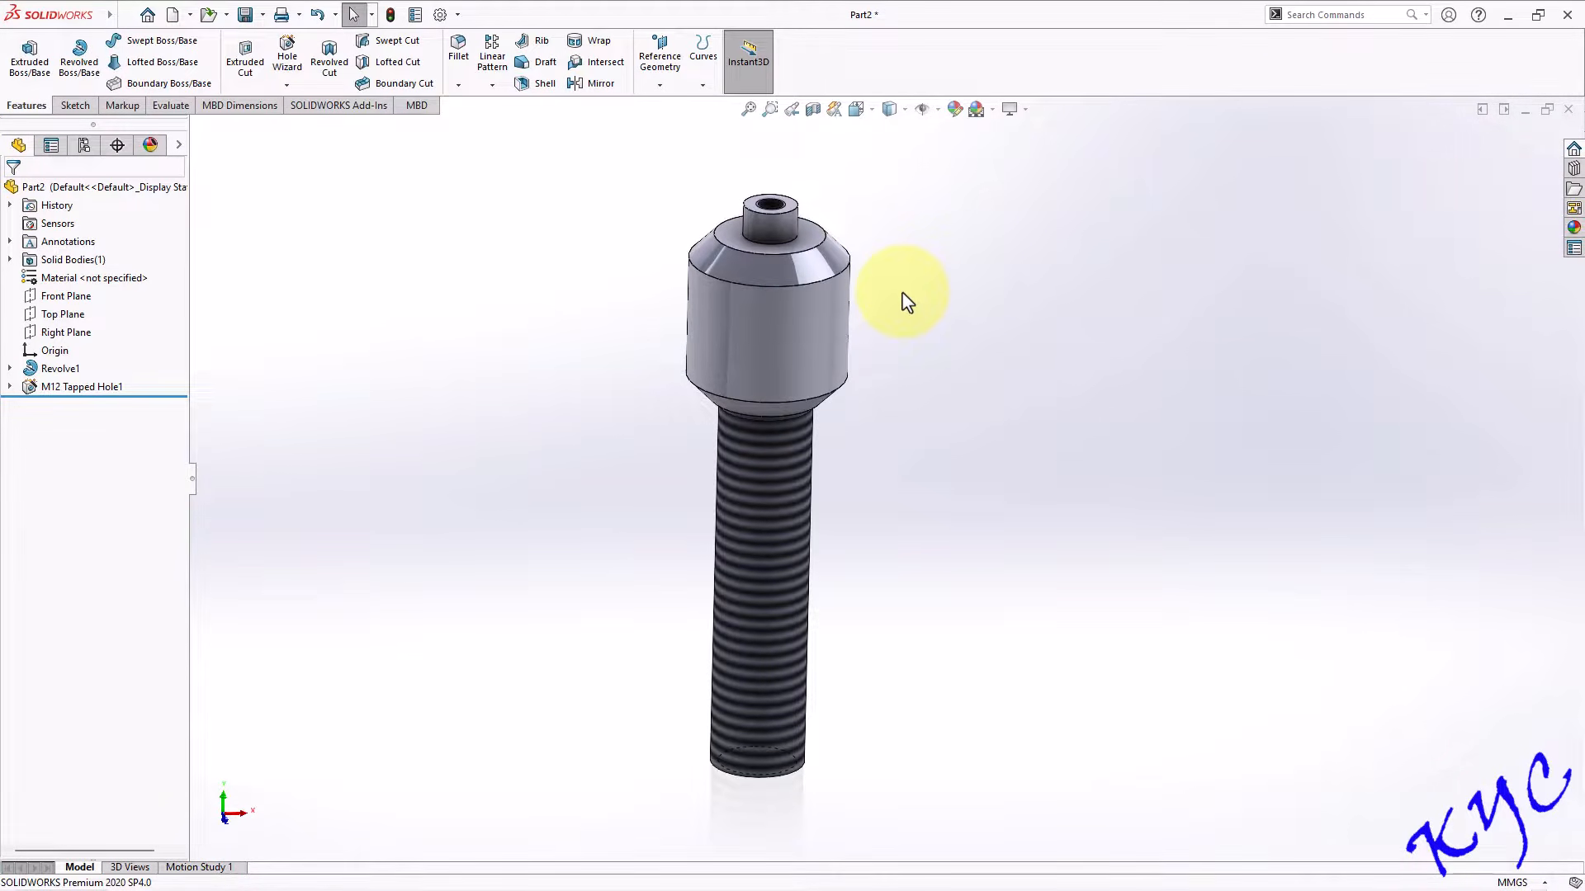
Sketch a circle about 22 mm in diameter on the Front Plane, near the middle of the spindle's large head.
key(ctrl+1)
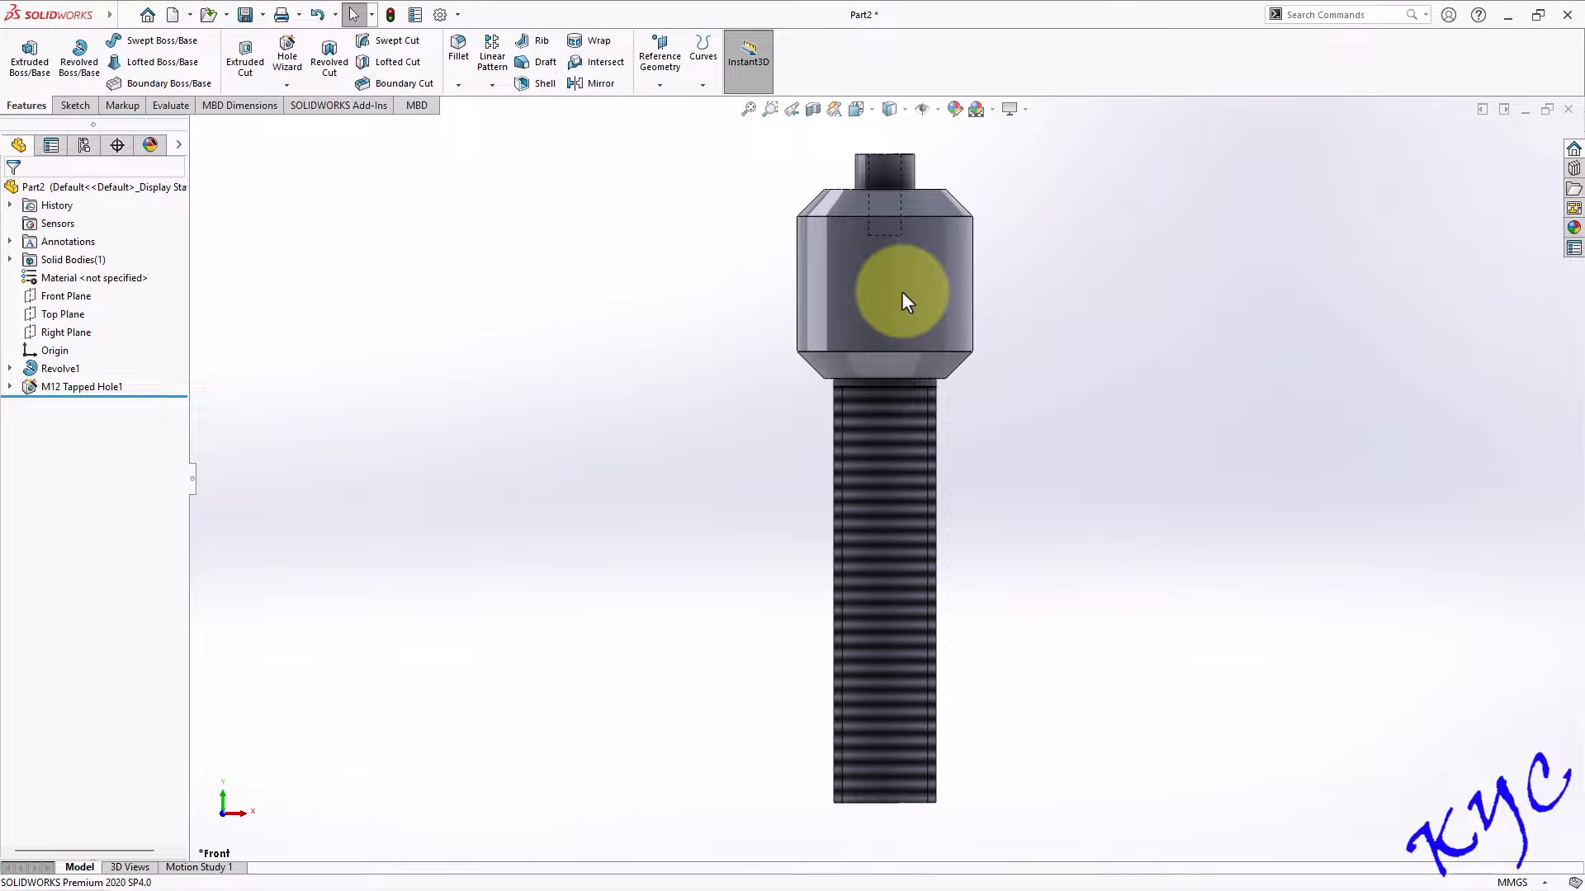
scroll(1112, 198, down, 1)
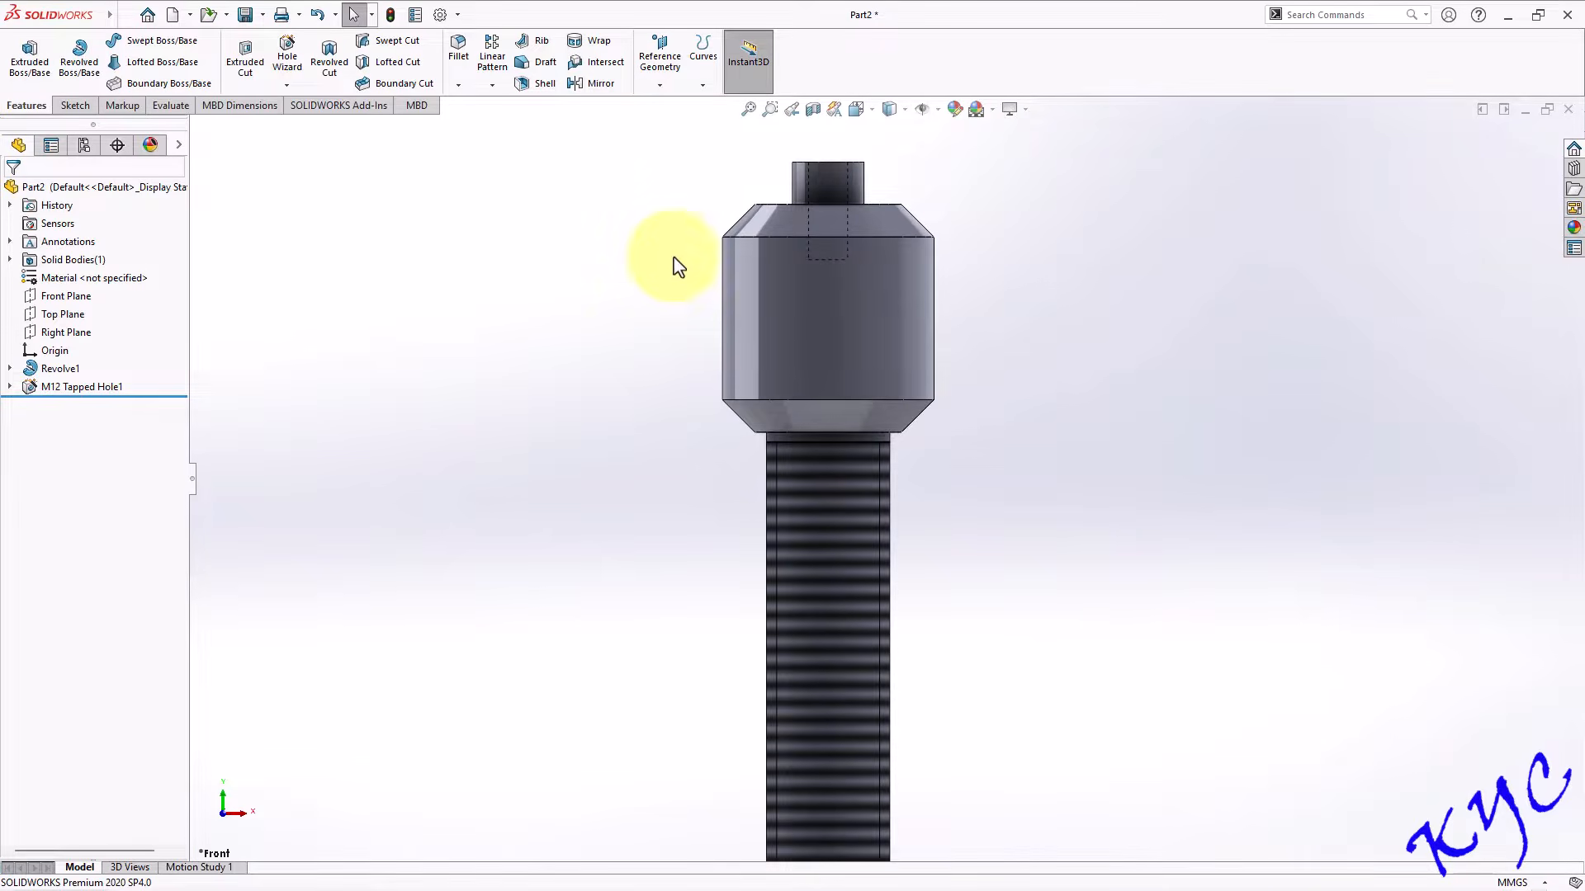
click(73, 296)
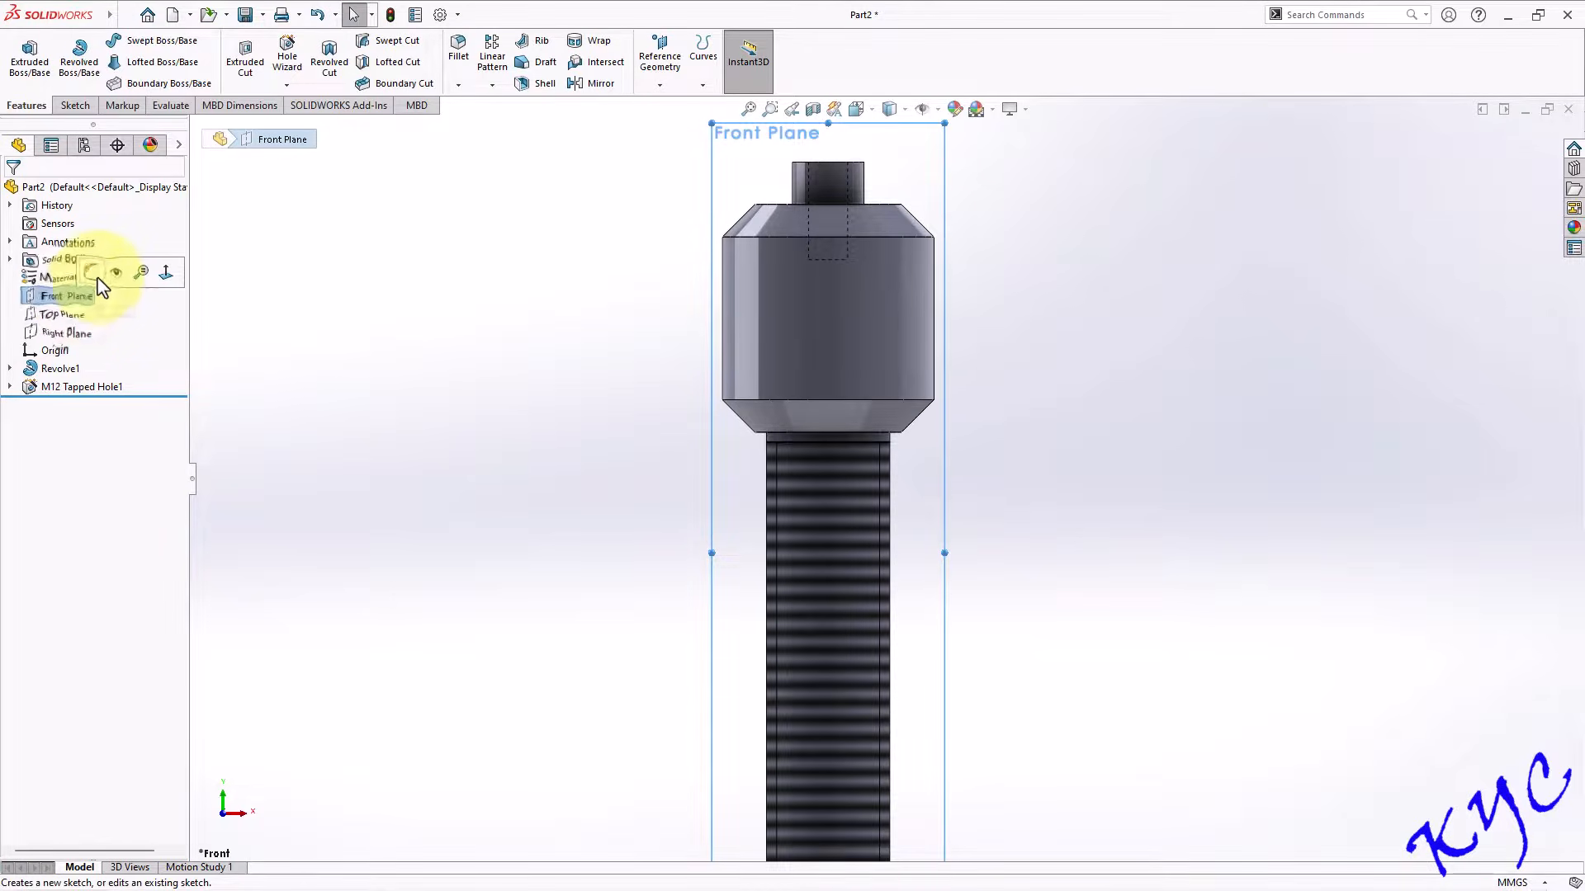
click(92, 273)
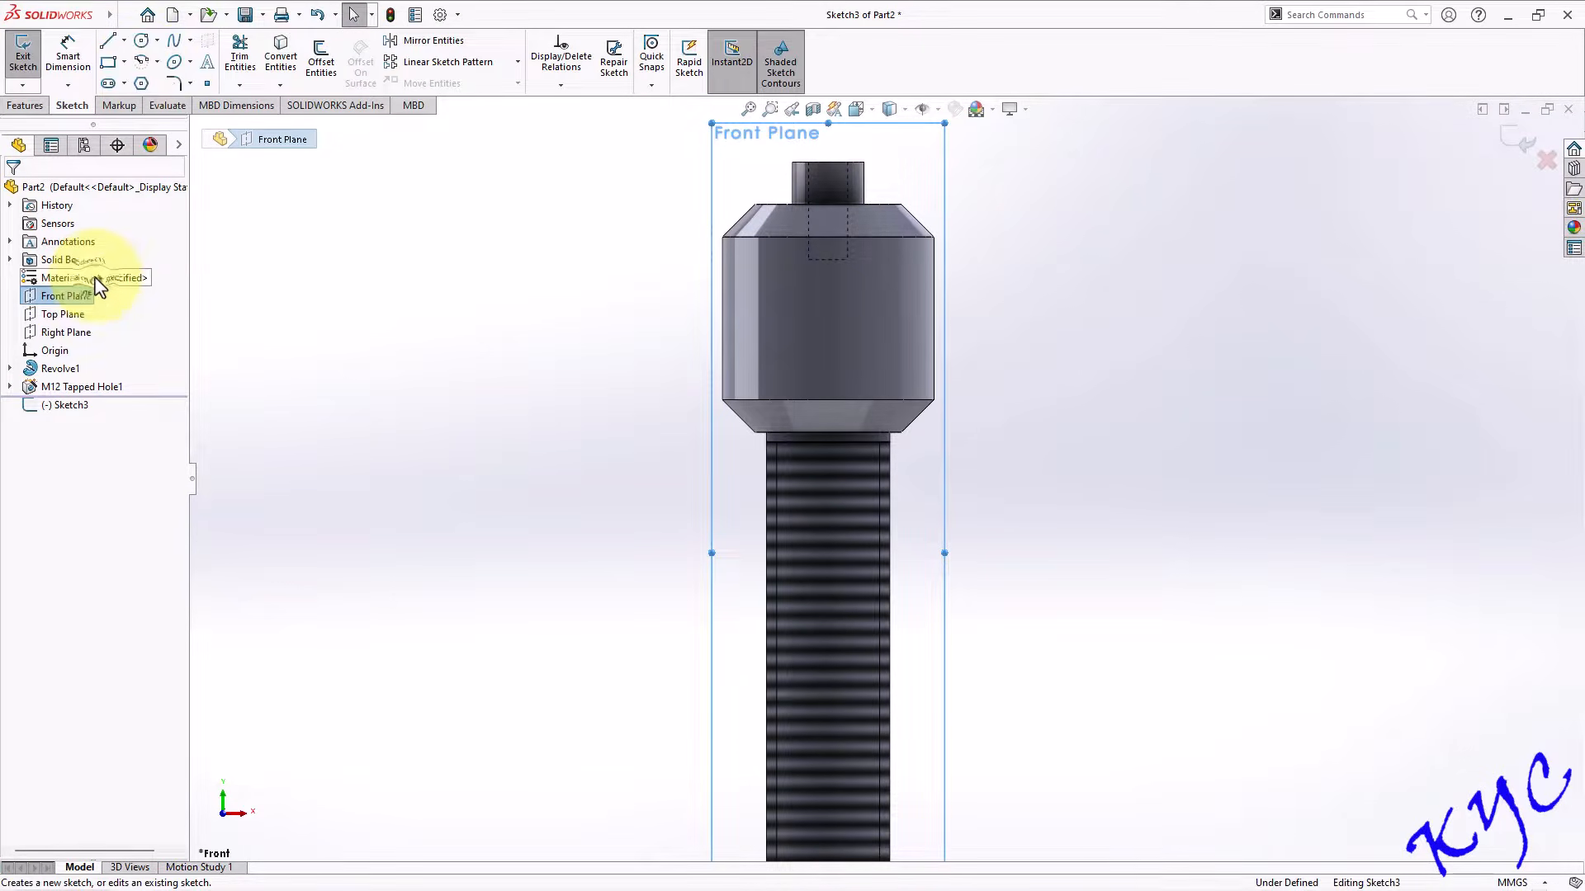
click(142, 39)
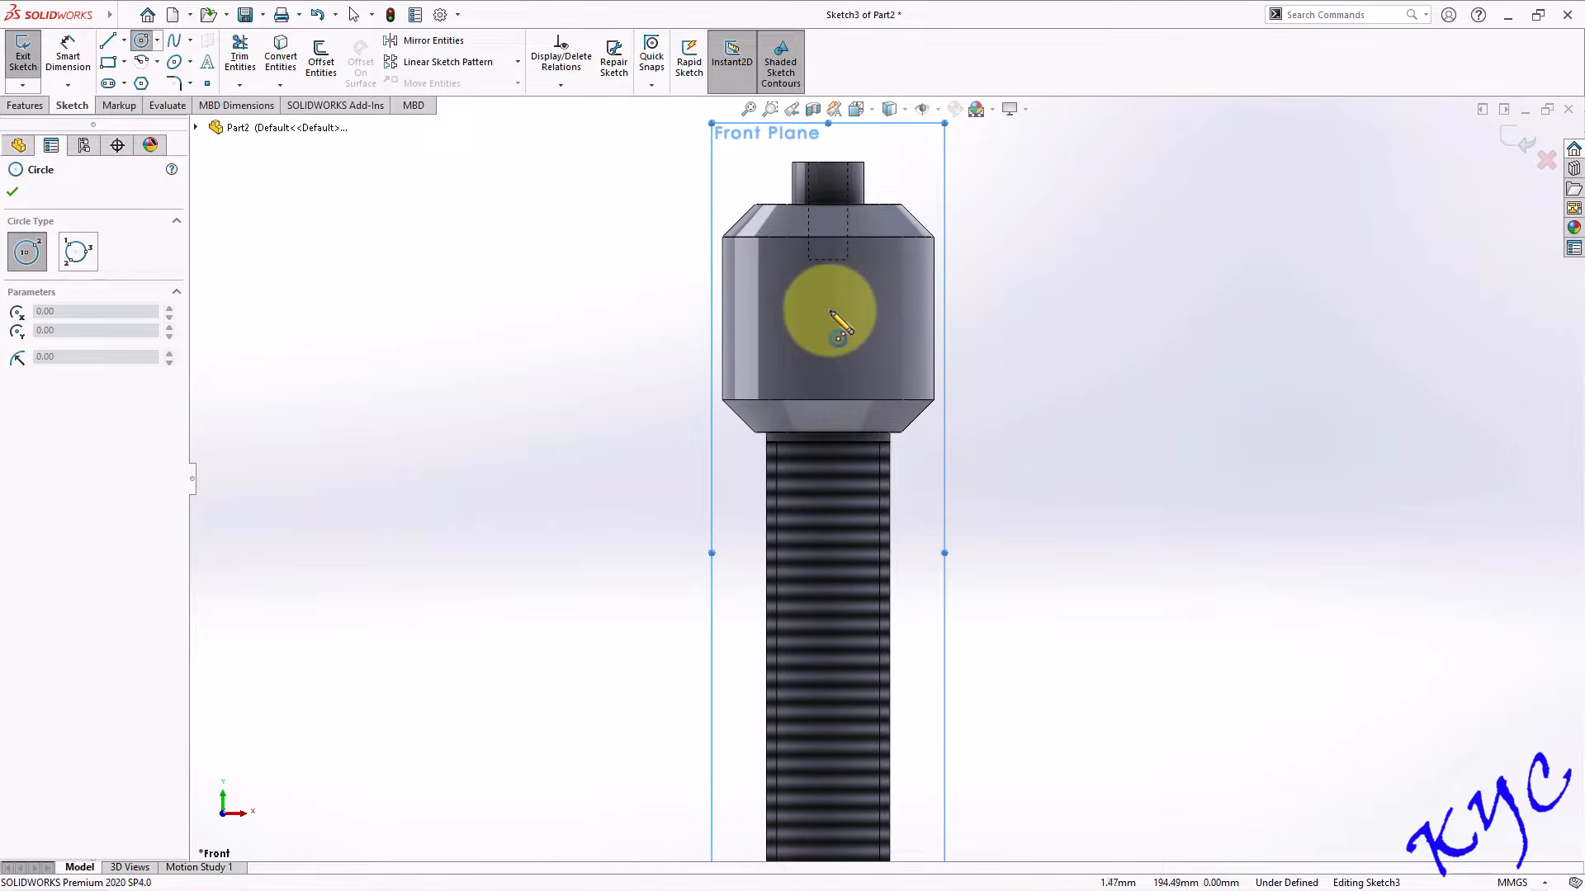
drag(829, 314, 867, 312)
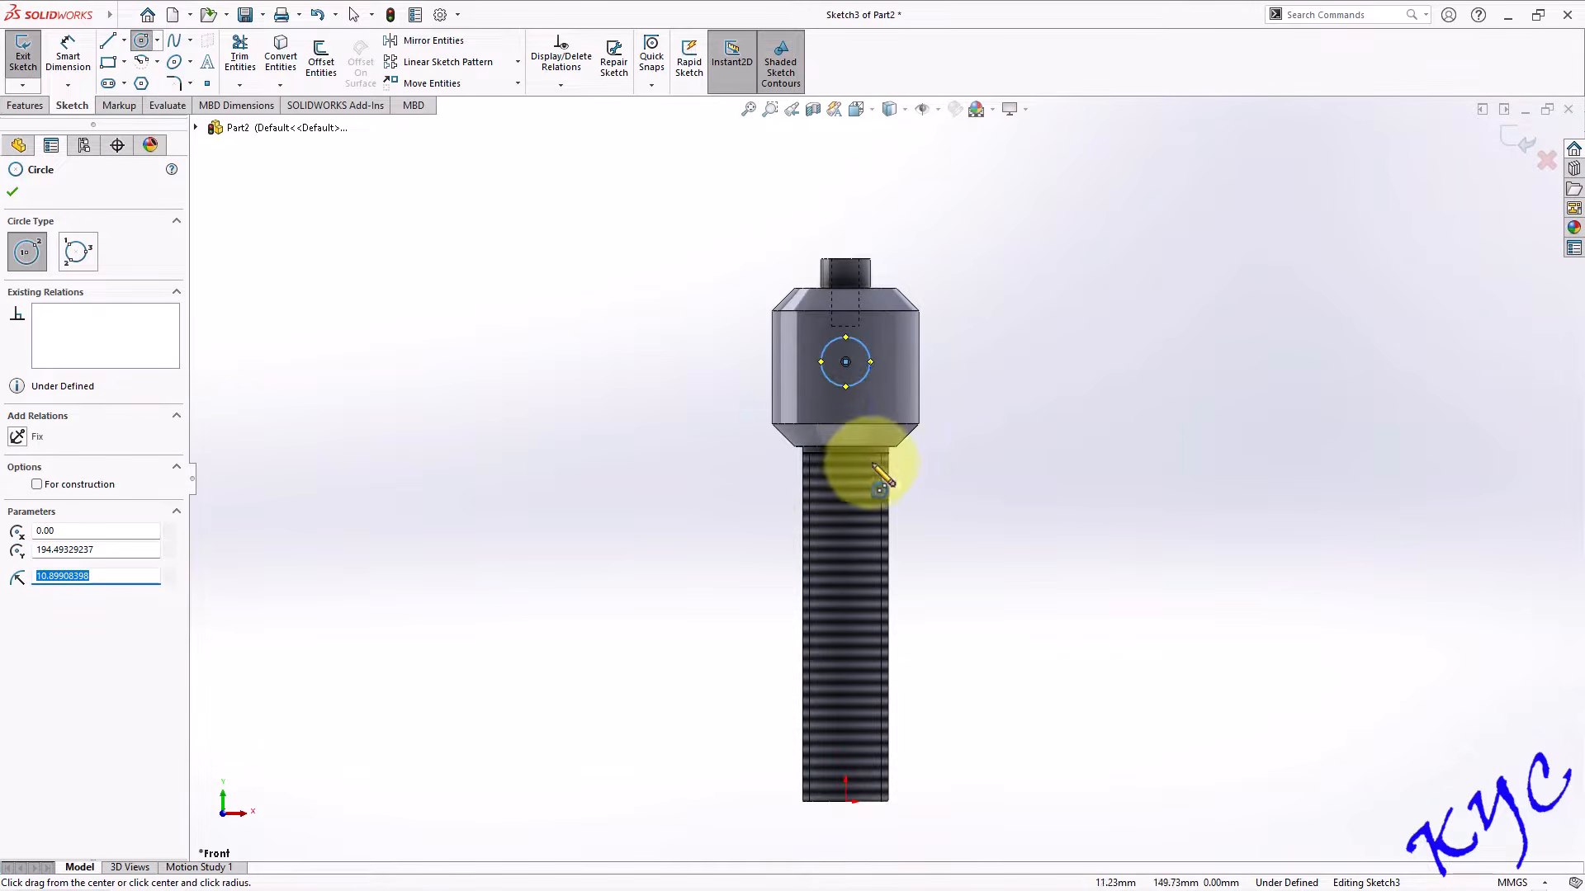
key(Escape)
Add a vertical relation between the circle's centre and the origin.
click(846, 362)
ctrl+click(846, 802)
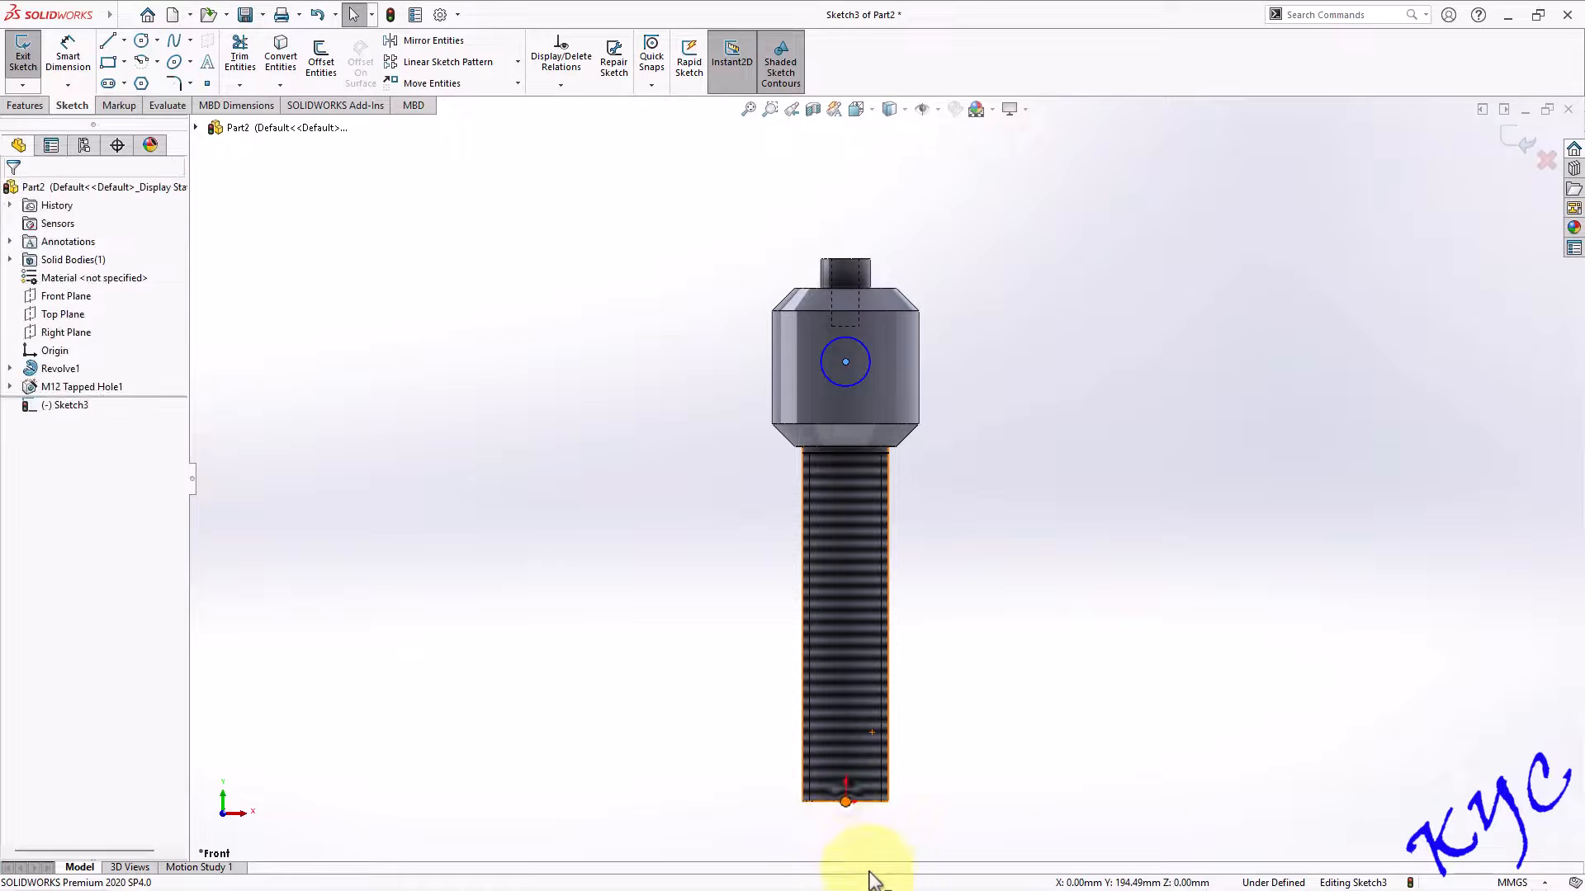
click(15, 478)
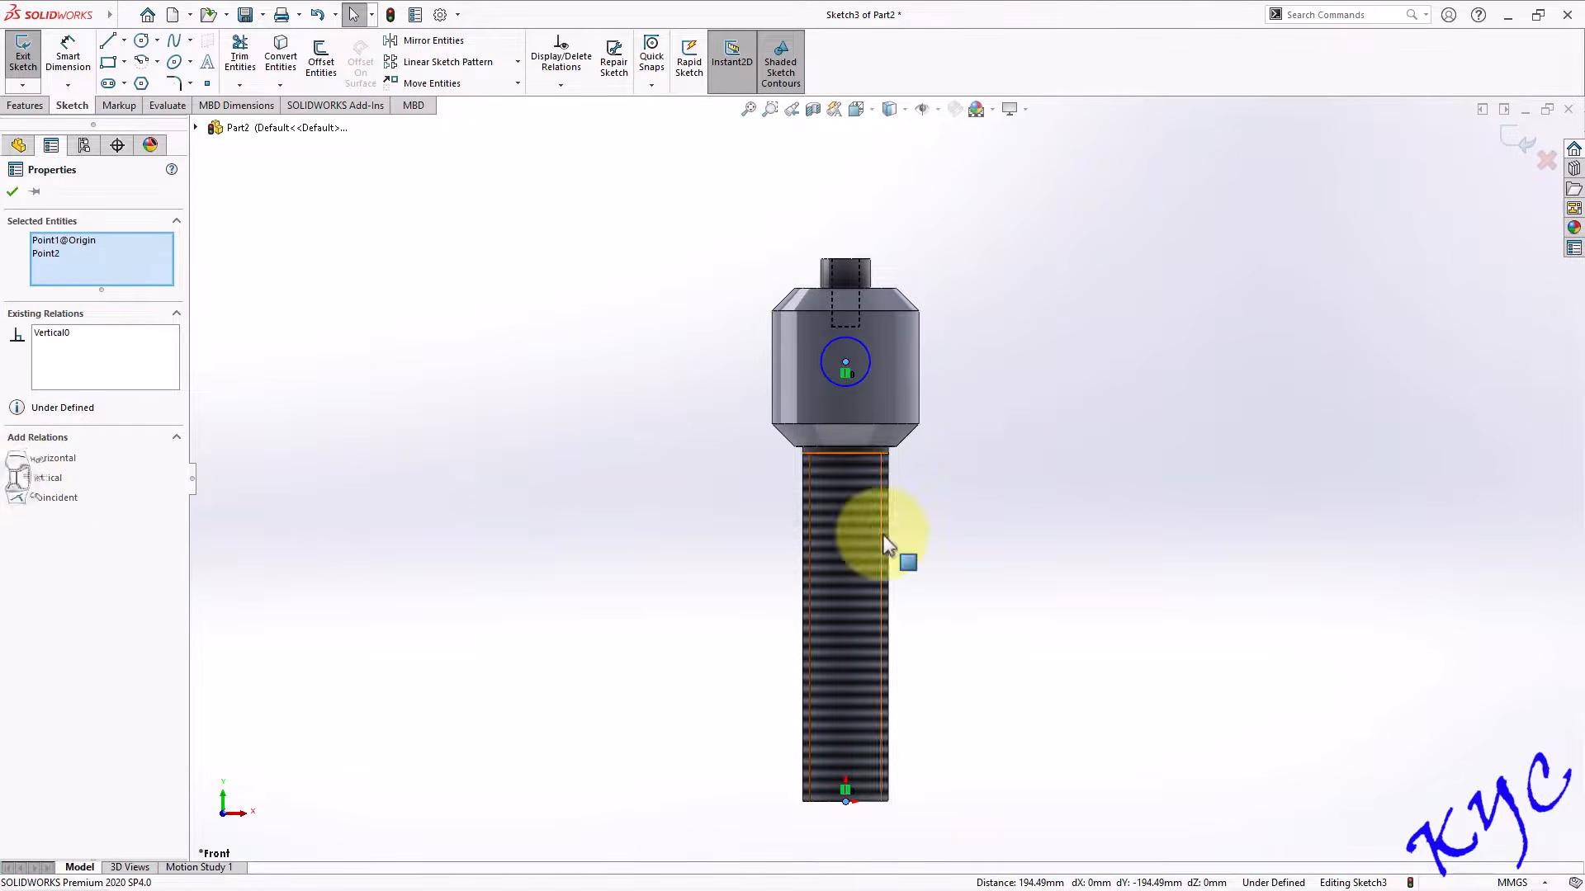
key(Escape)
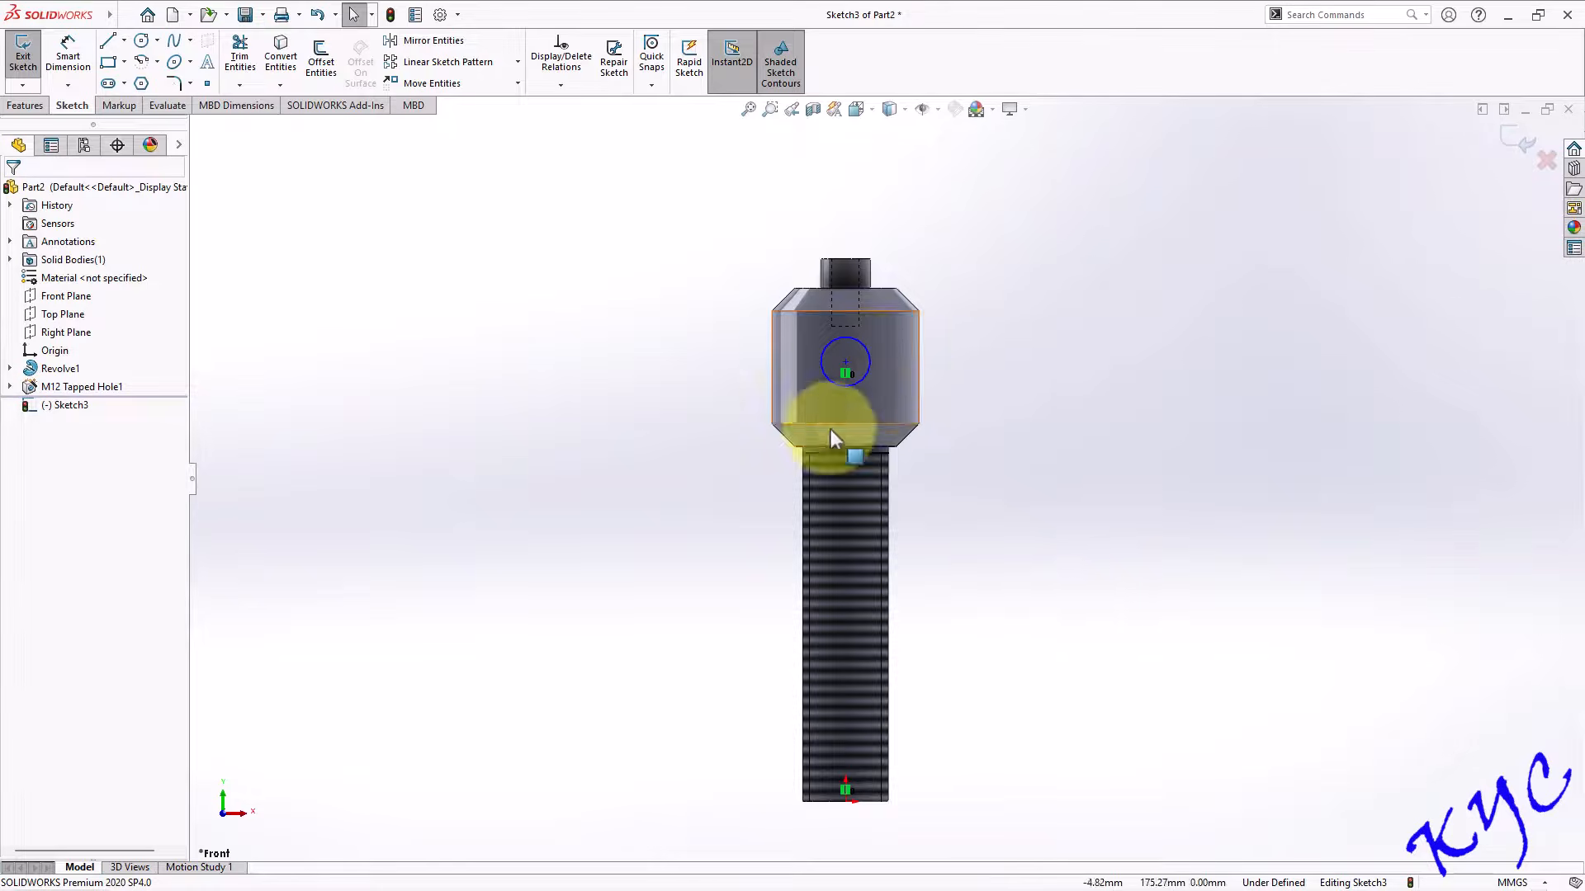
Dimension the circle's diameter as 12 mm.
click(67, 57)
click(870, 364)
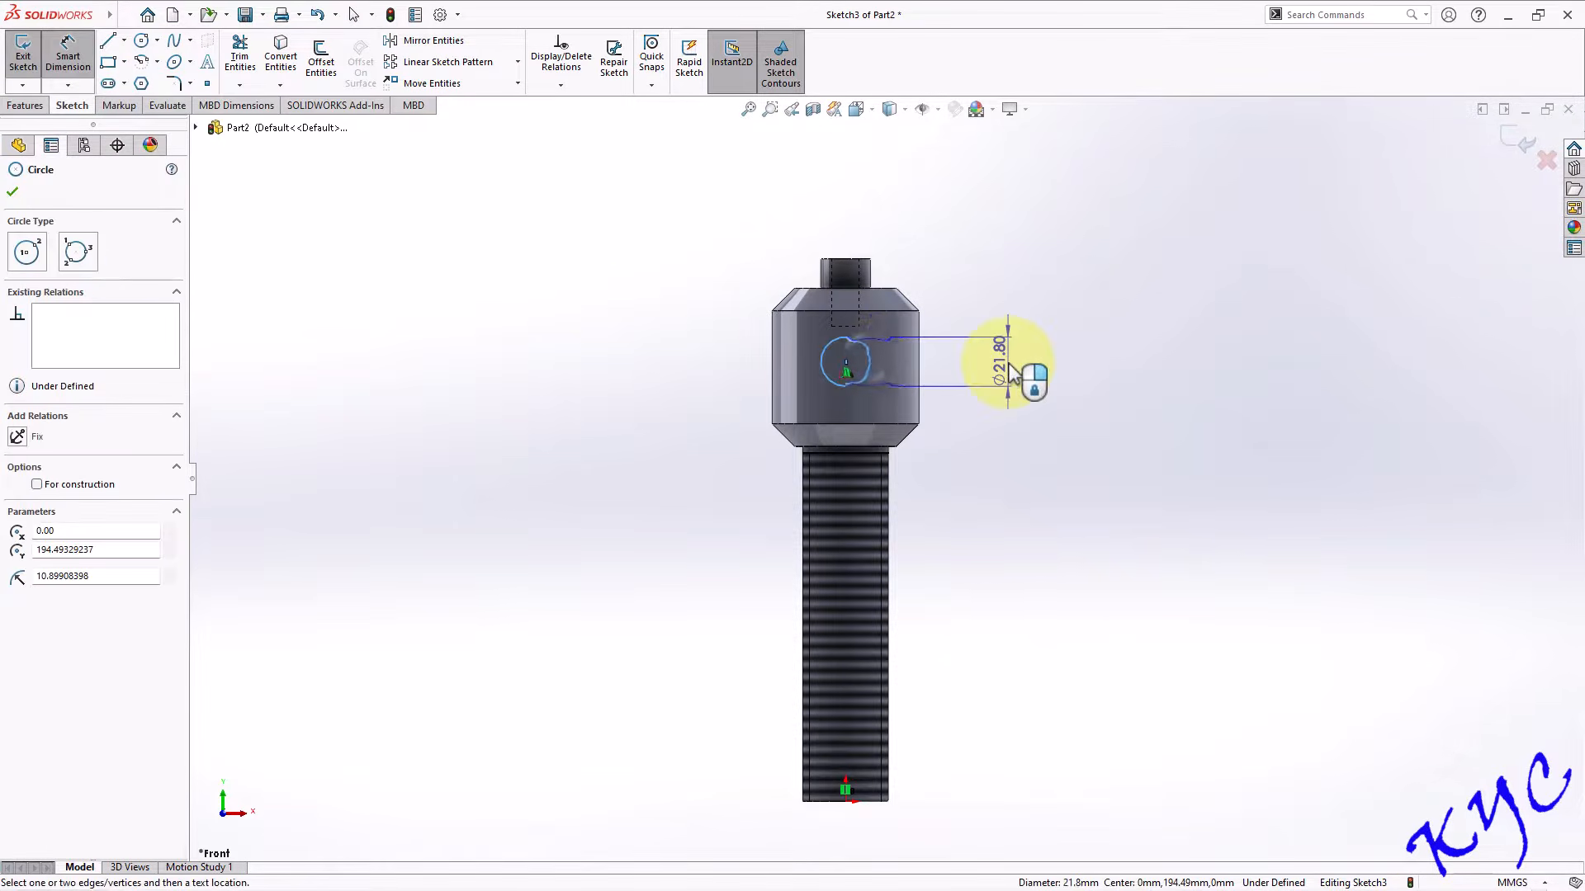
click(1011, 370)
text(12)
key(Return)
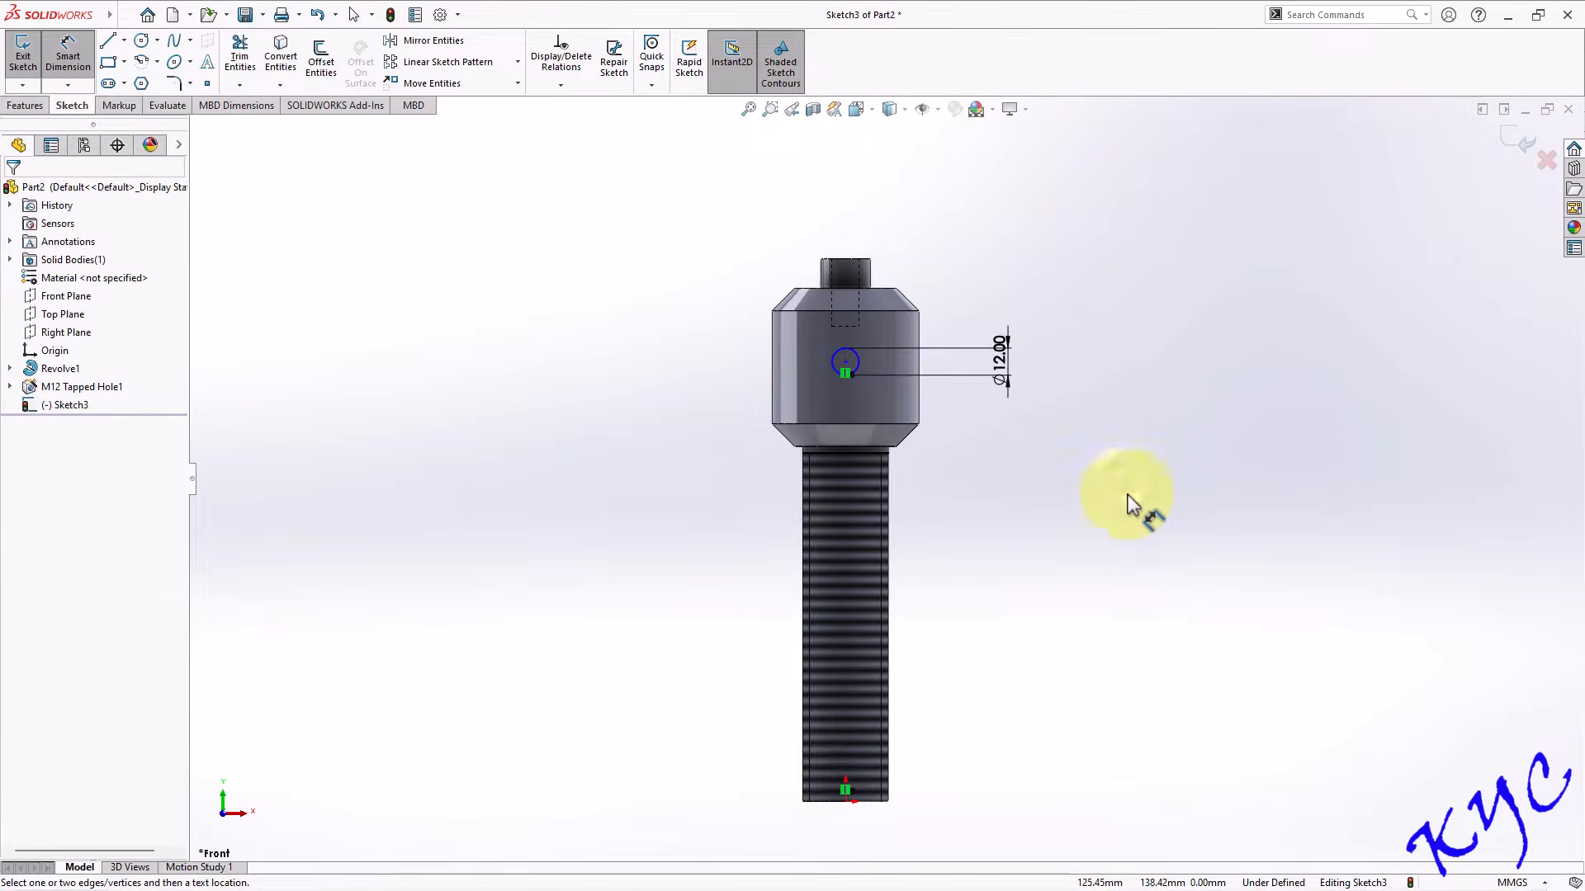
key(Escape)
Move the circle slightly down the head and dimension its centre 35 mm above the head's lower edge.
drag(845, 361, 890, 373)
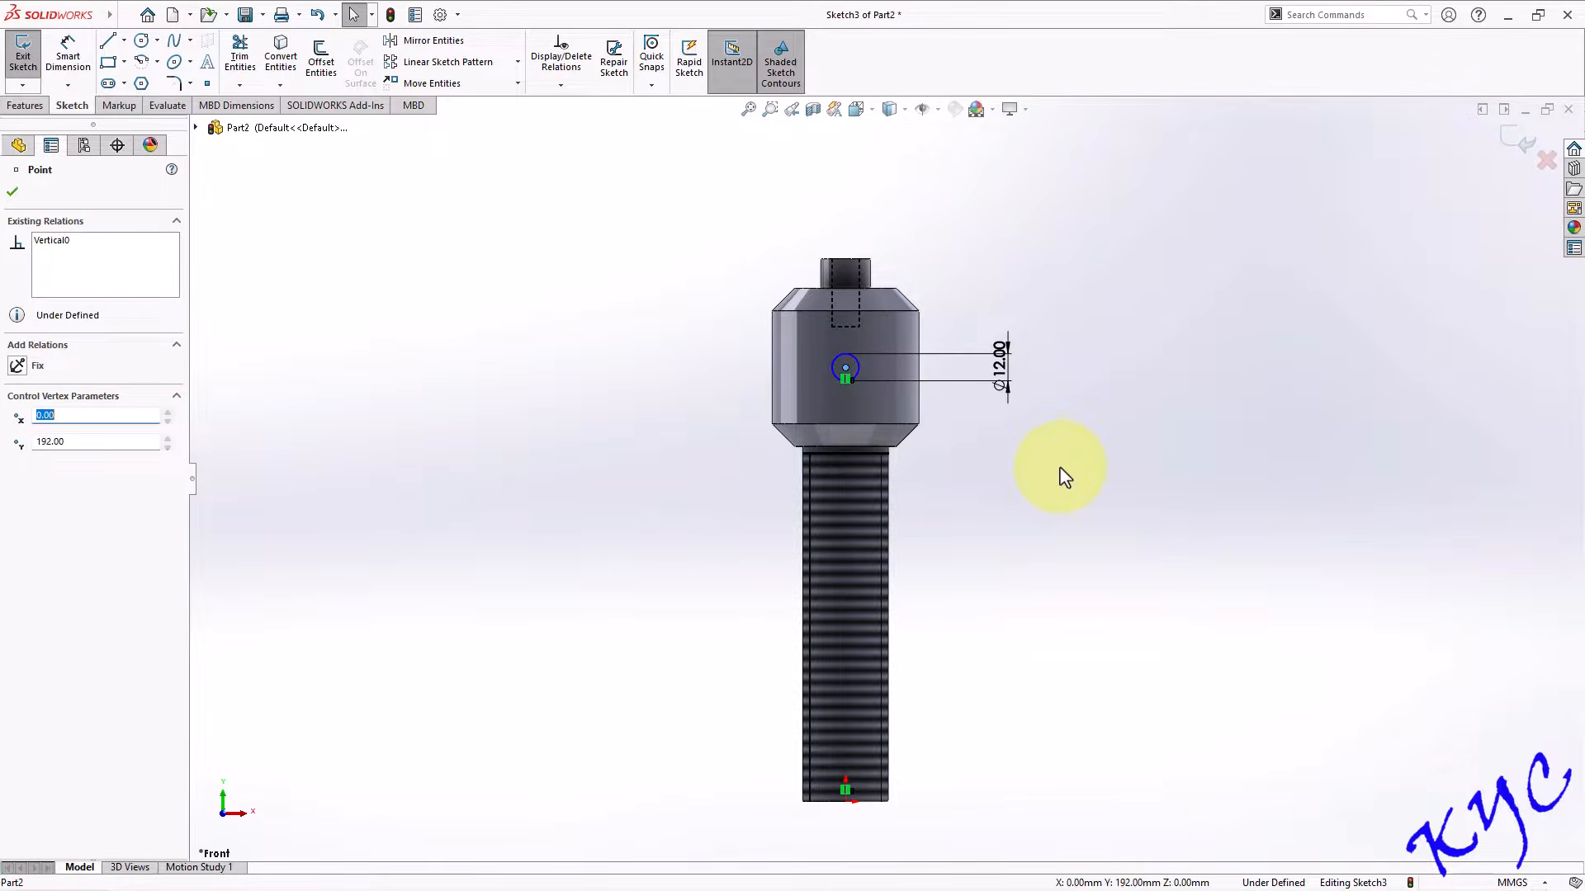
click(1064, 479)
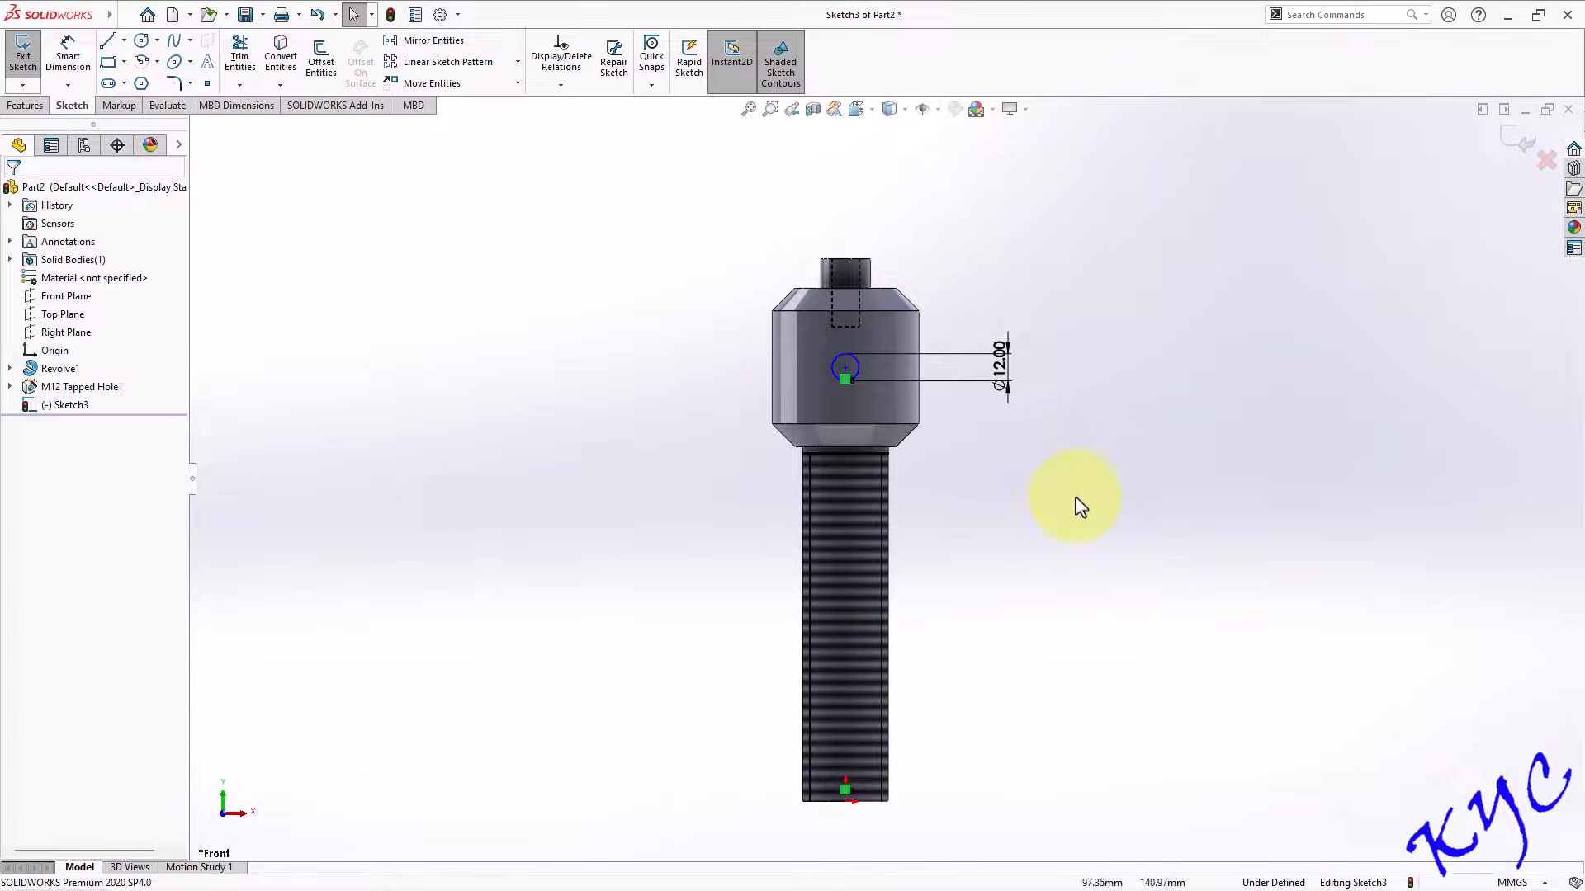
click(67, 56)
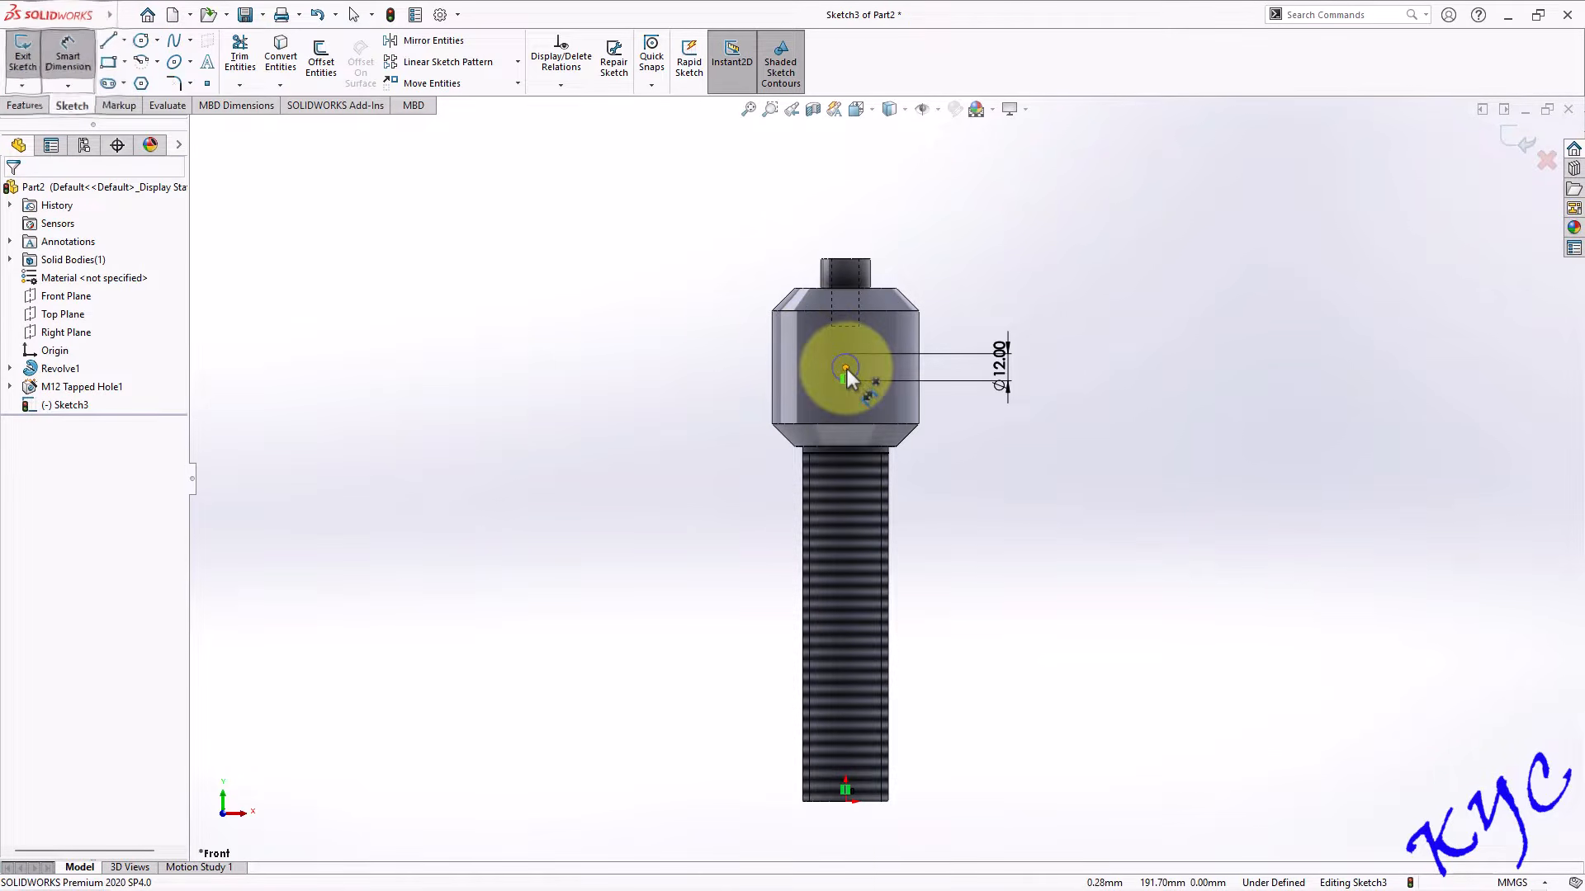
click(847, 369)
click(866, 448)
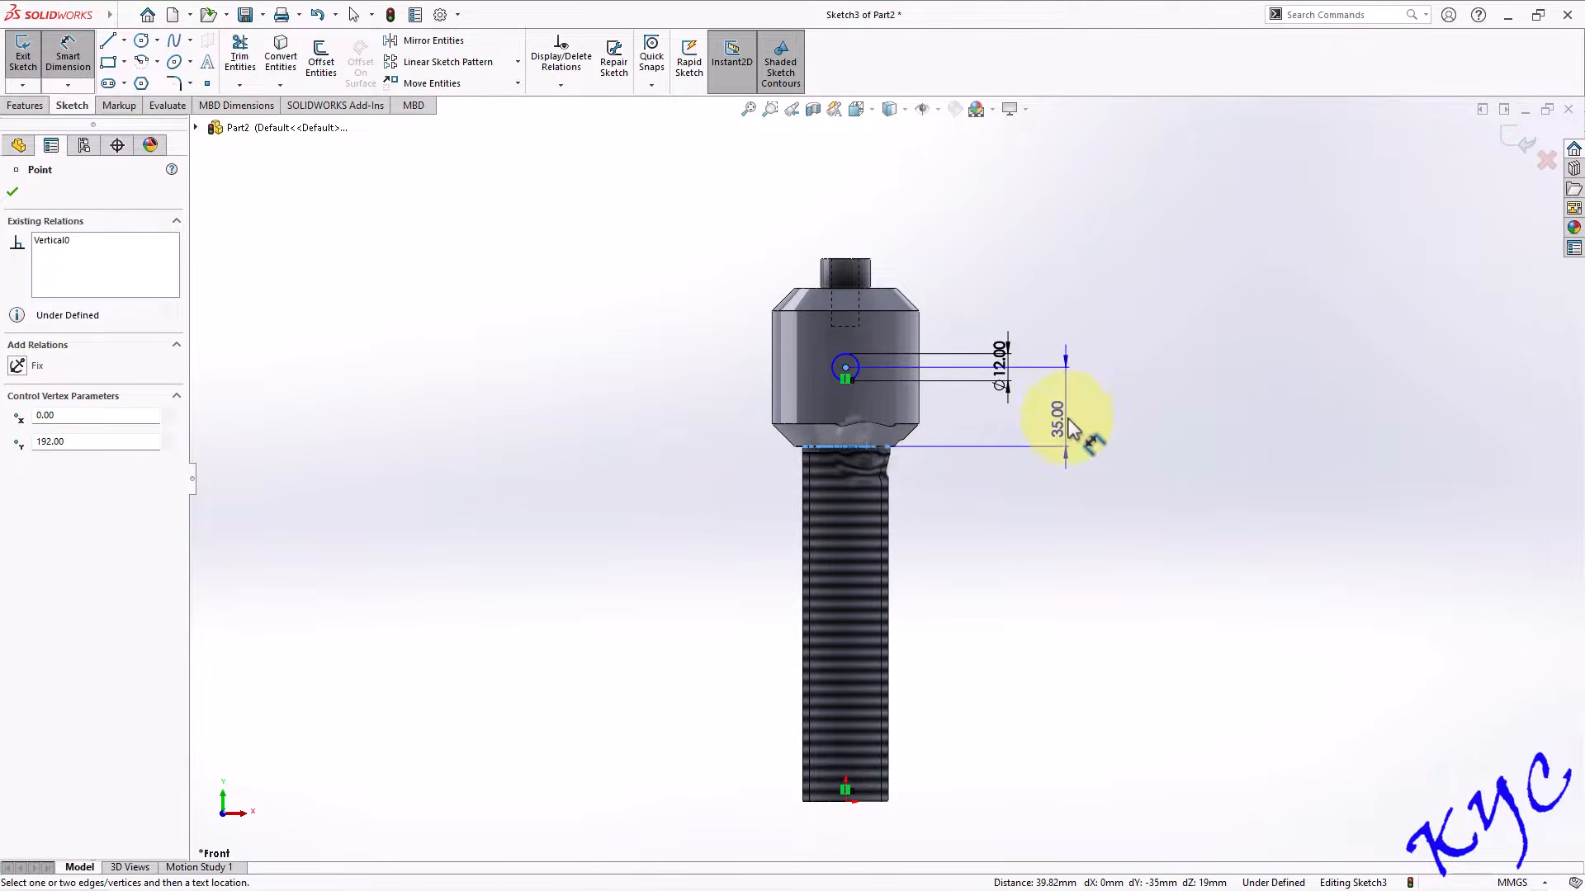
click(1074, 423)
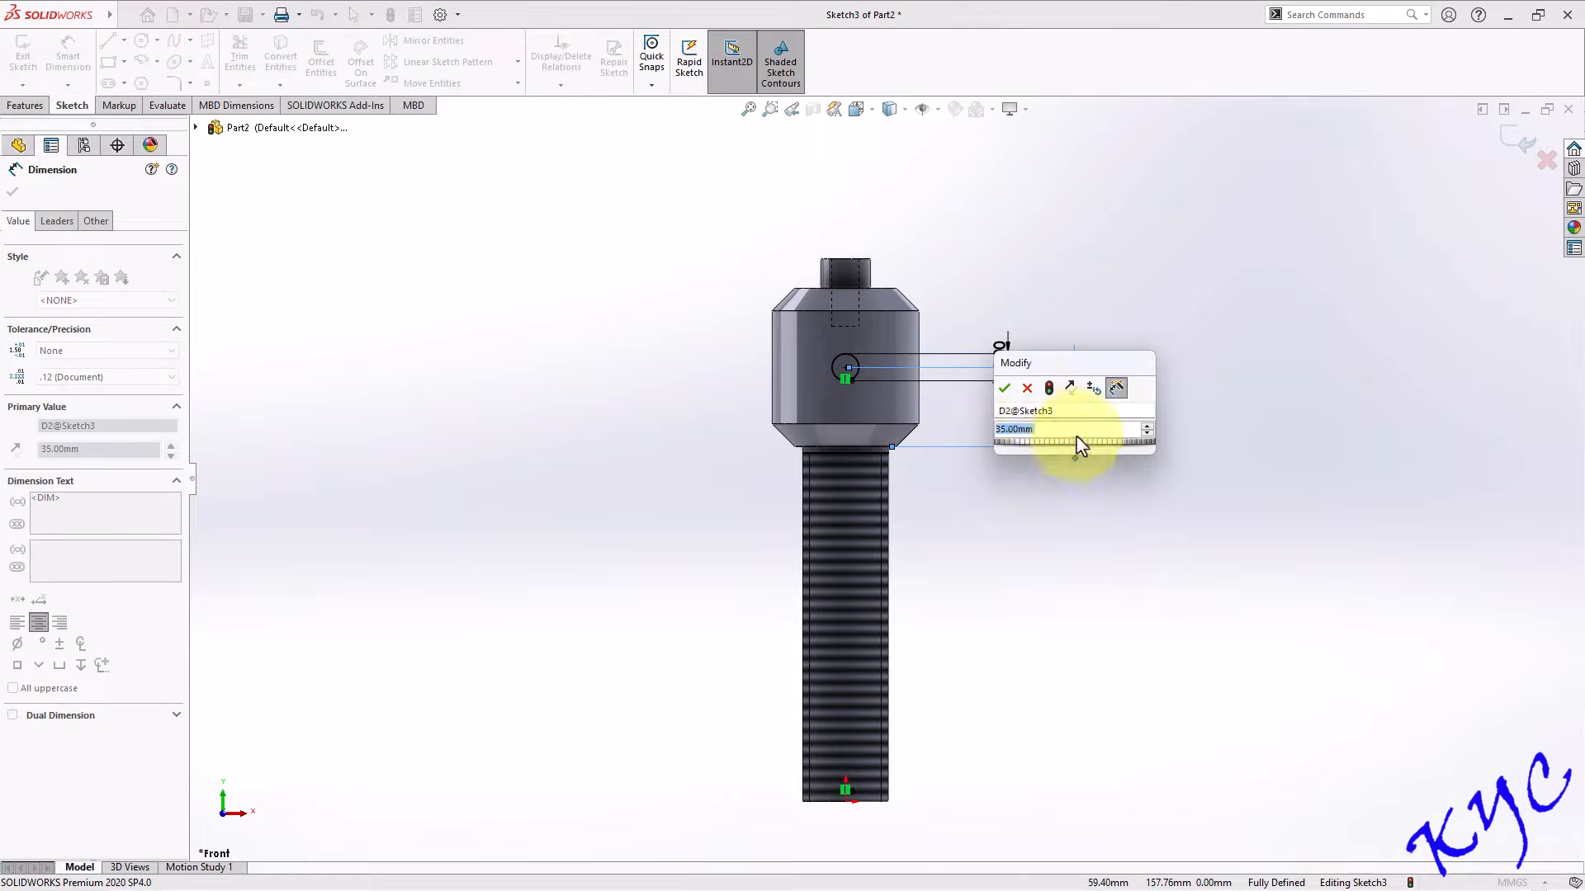
click(1005, 388)
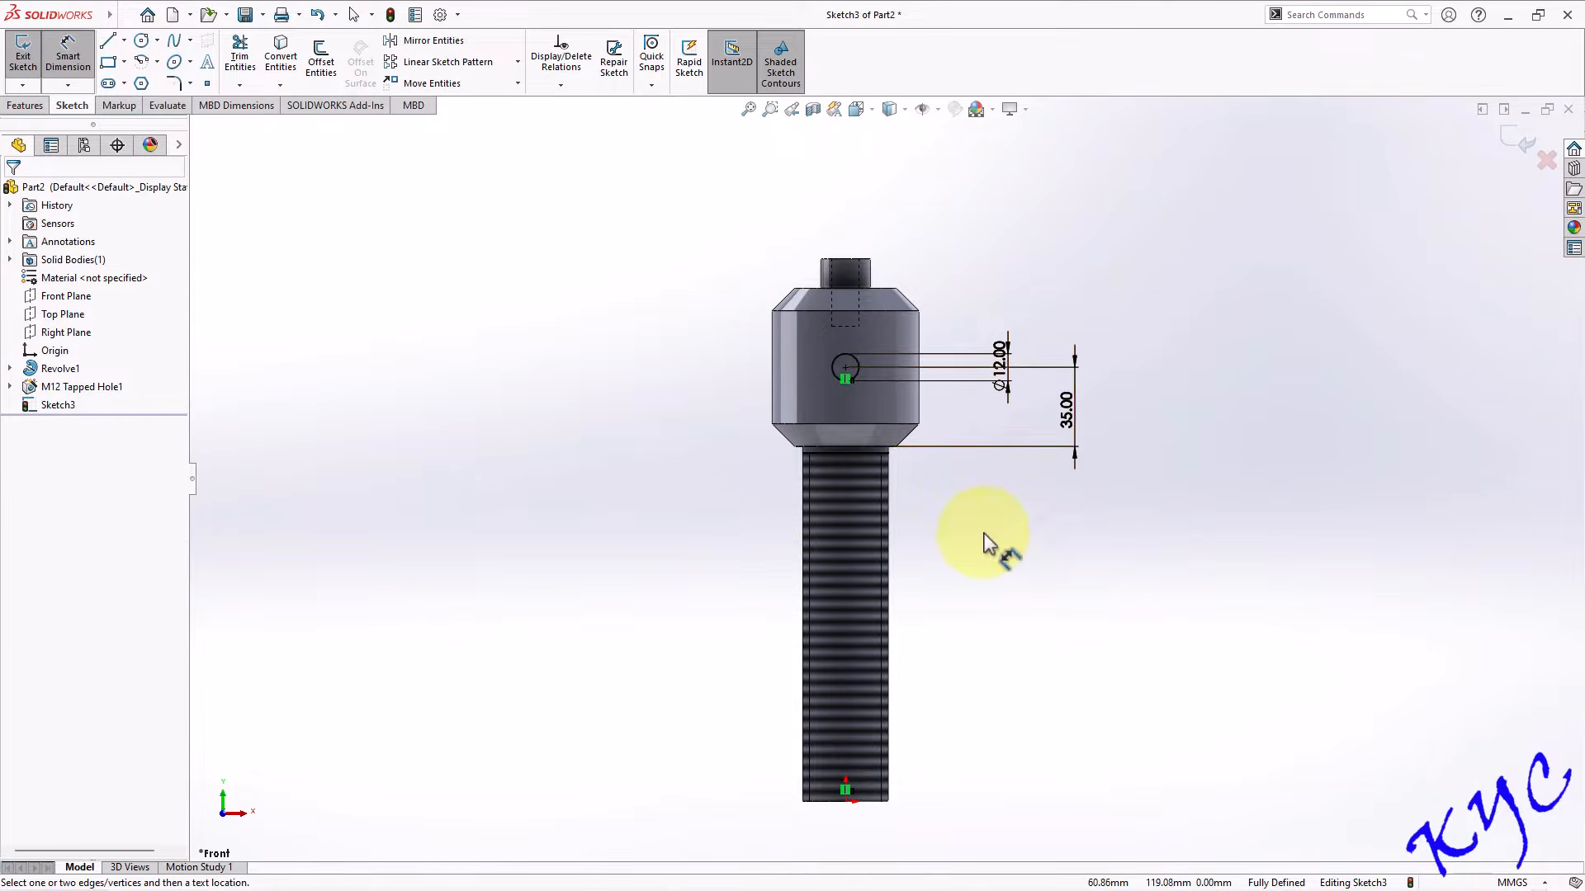
Cut the circle through the spindle head with an Extruded Cut set to Through All - Both.
click(23, 56)
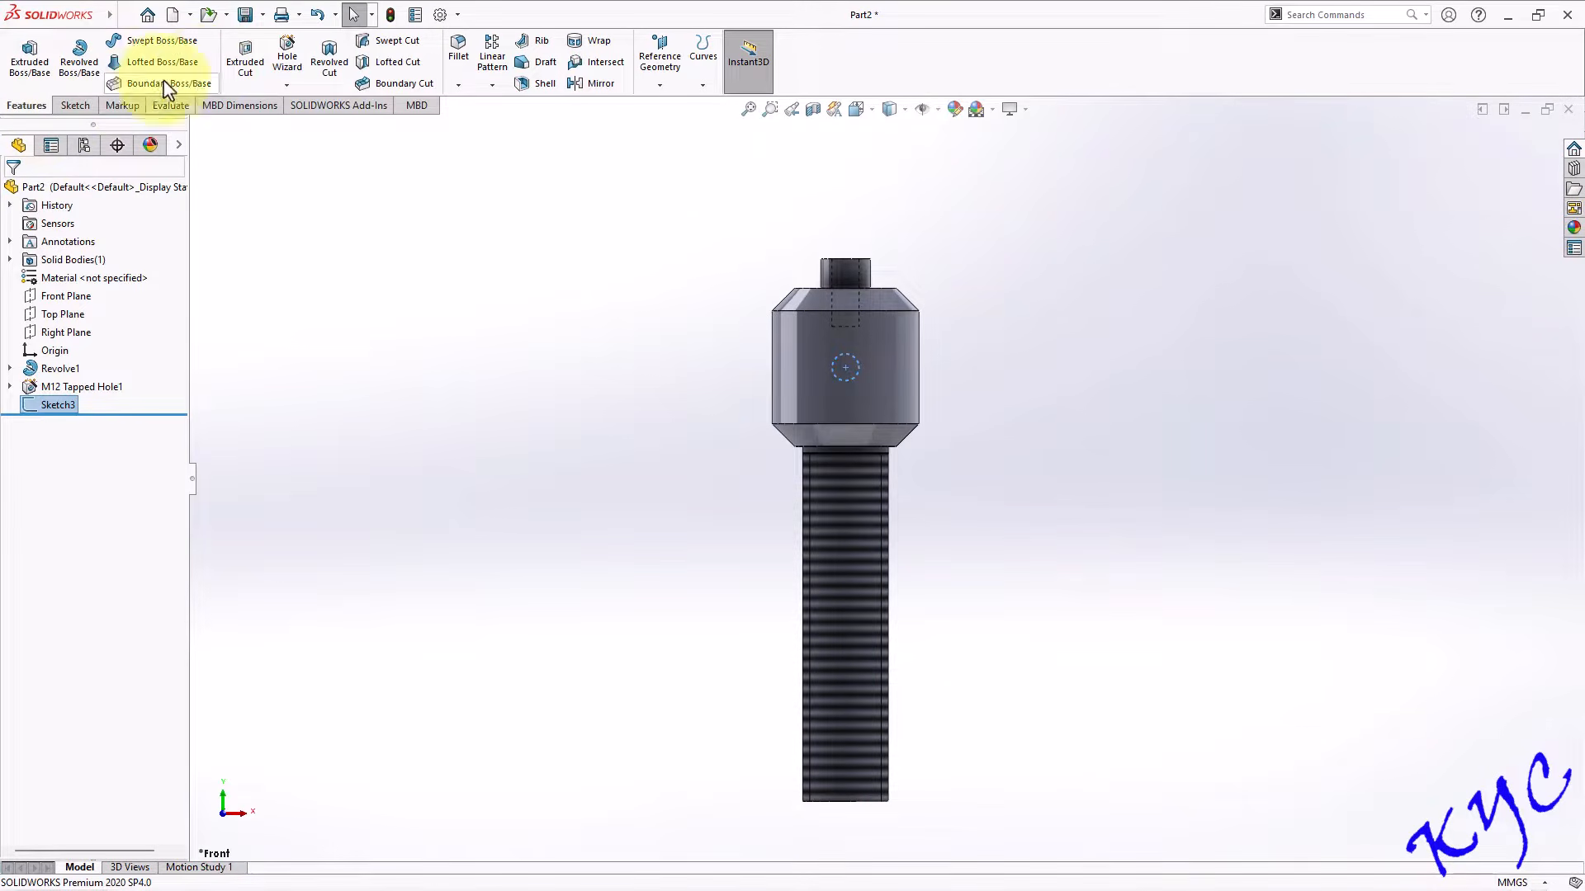
click(257, 64)
middle_drag(1097, 355, 1033, 463)
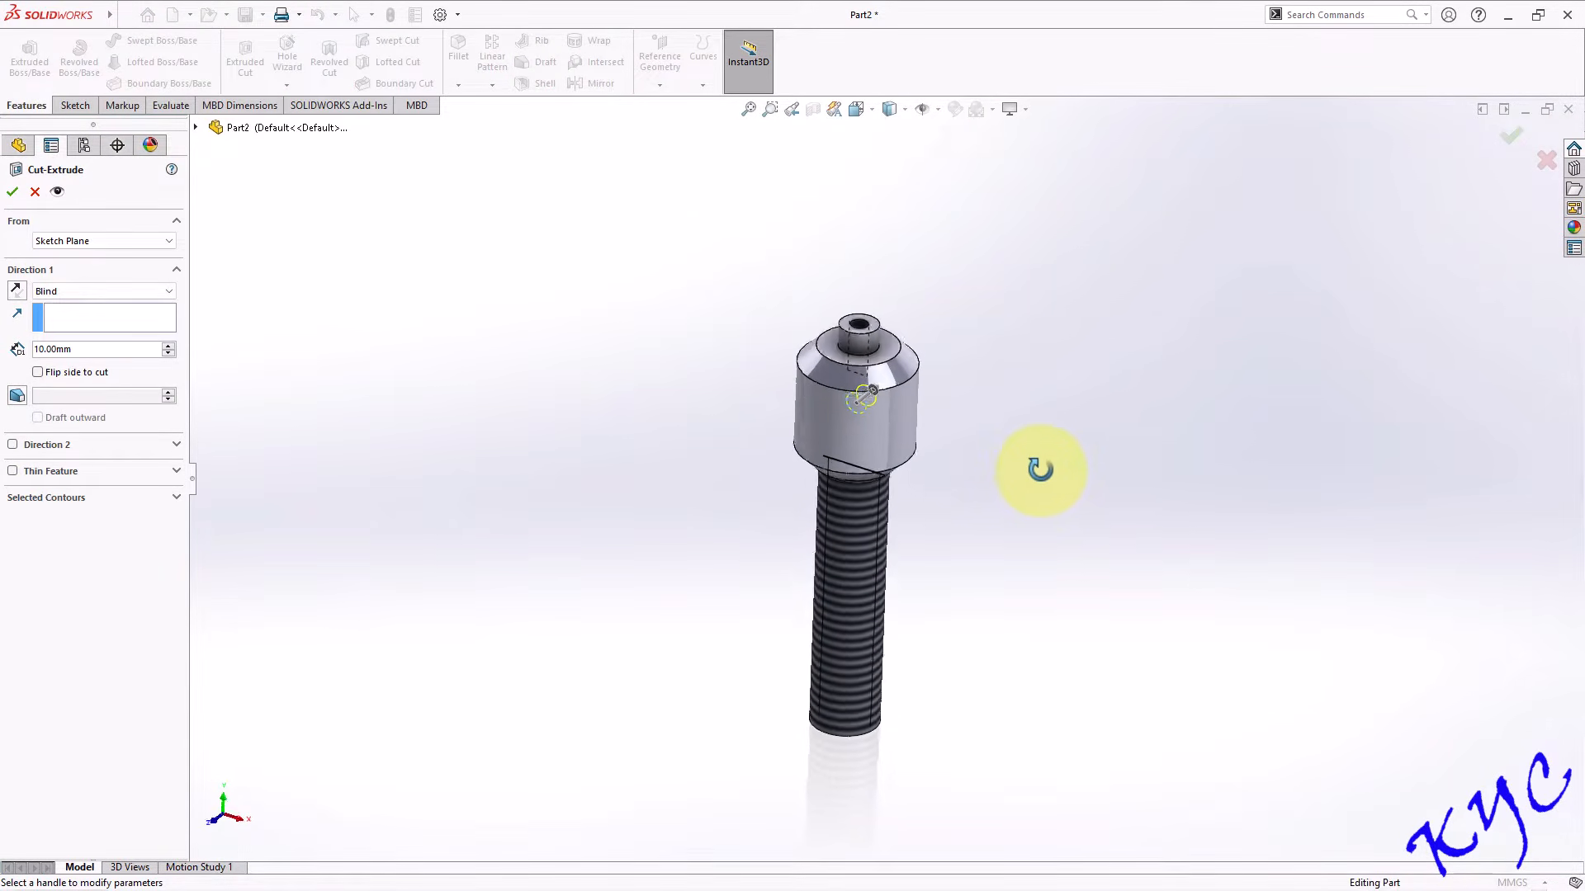
click(115, 294)
click(74, 328)
middle_drag(520, 399, 867, 442)
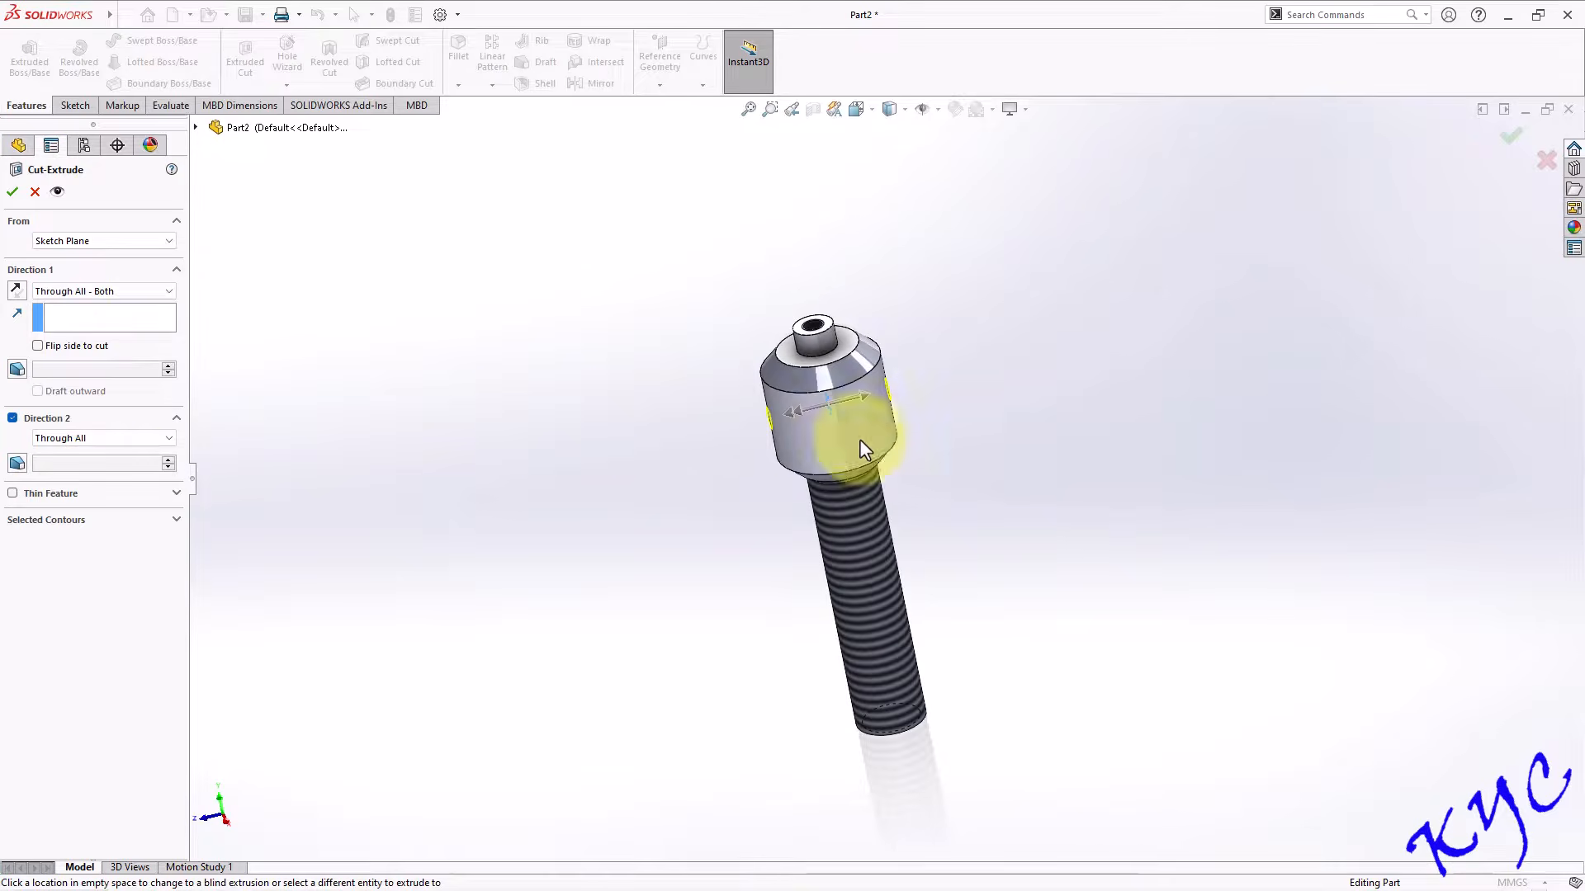
click(12, 193)
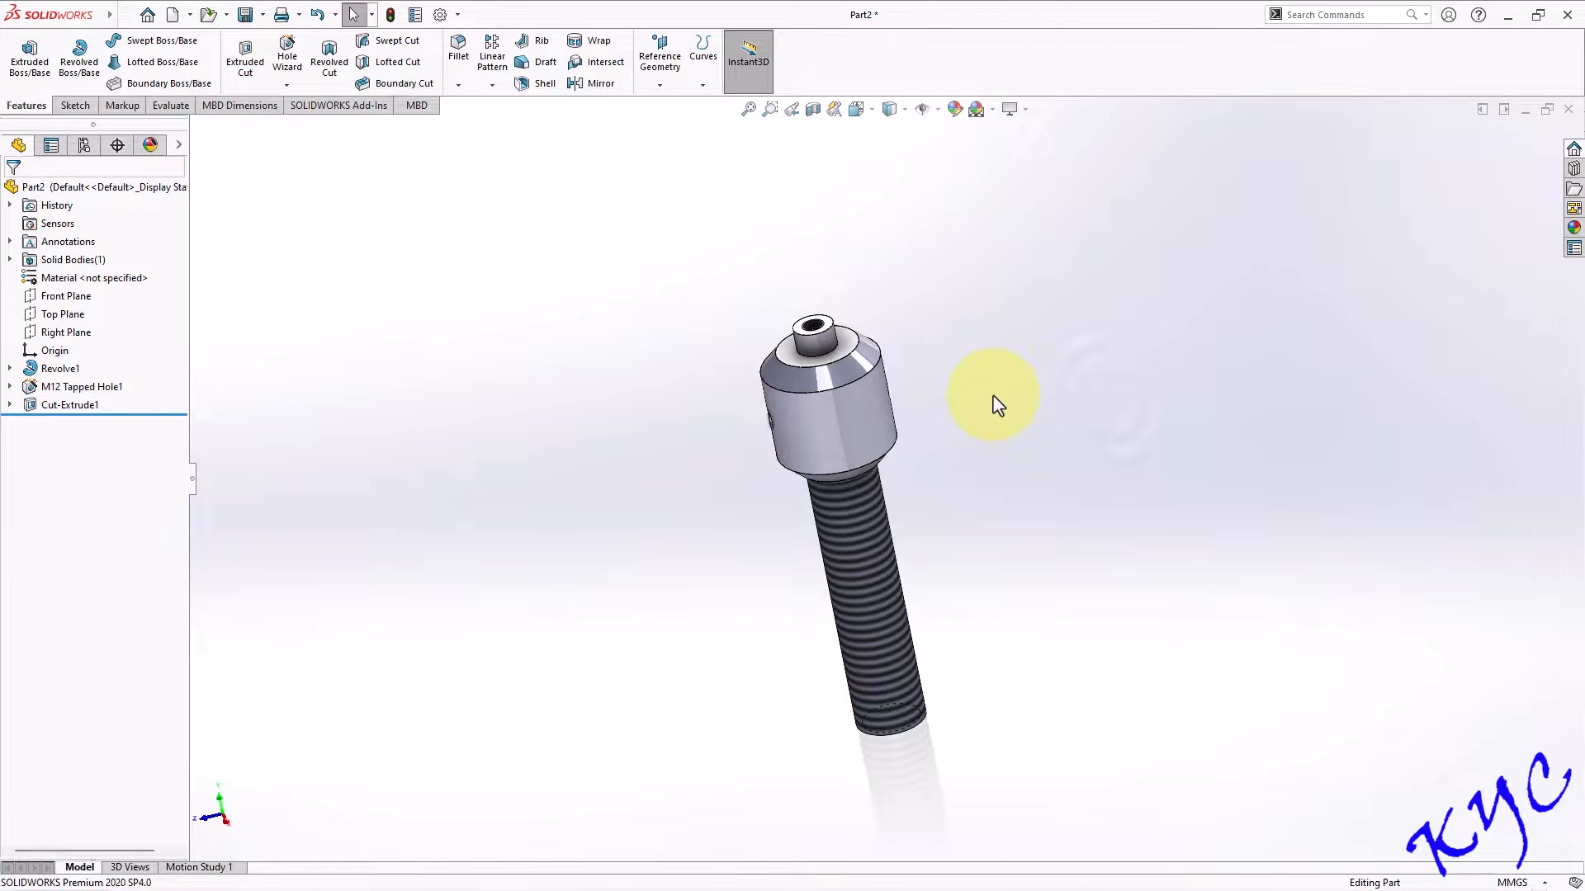
Chamfer the rim of the tapped hole on the spindle's top boss with a distance of 1 mm at 45°.
key(ctrl+1)
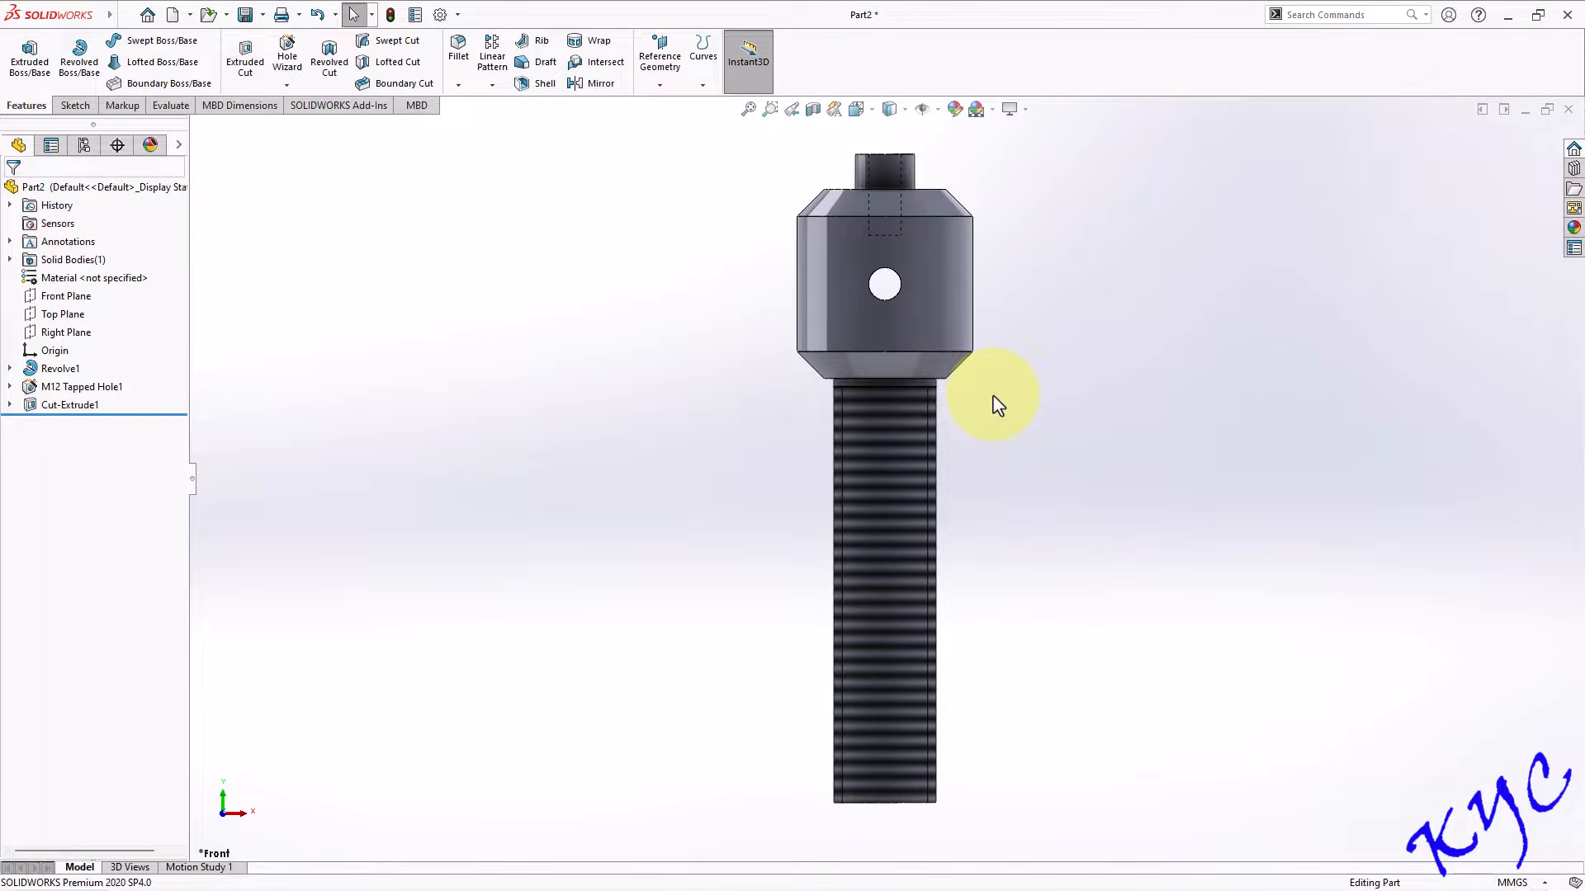
key(ctrl+7)
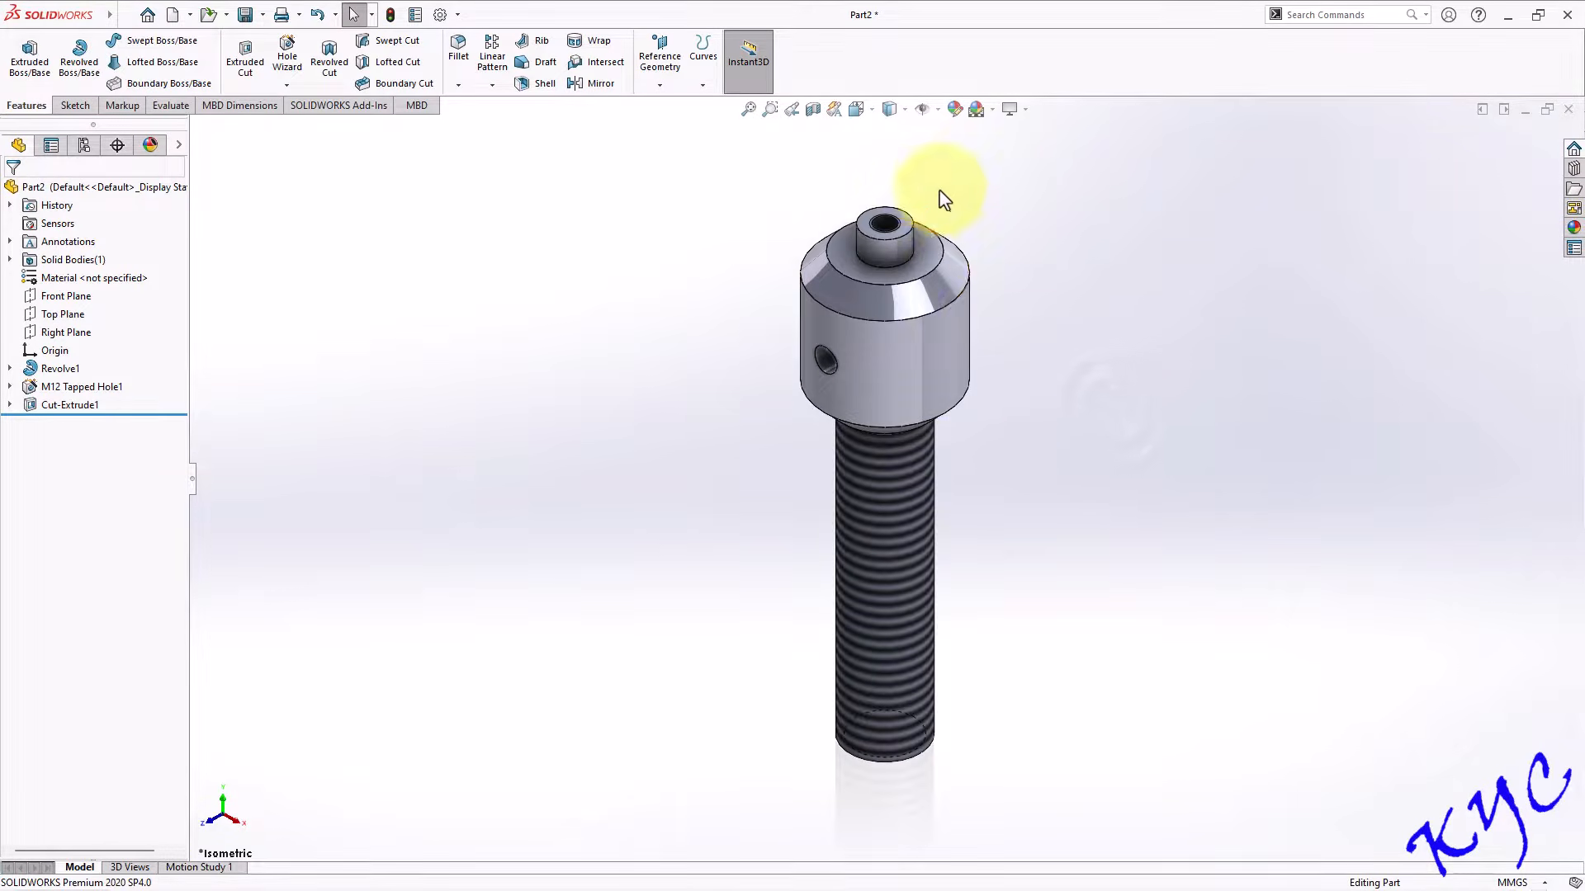
scroll(878, 272, down, 5)
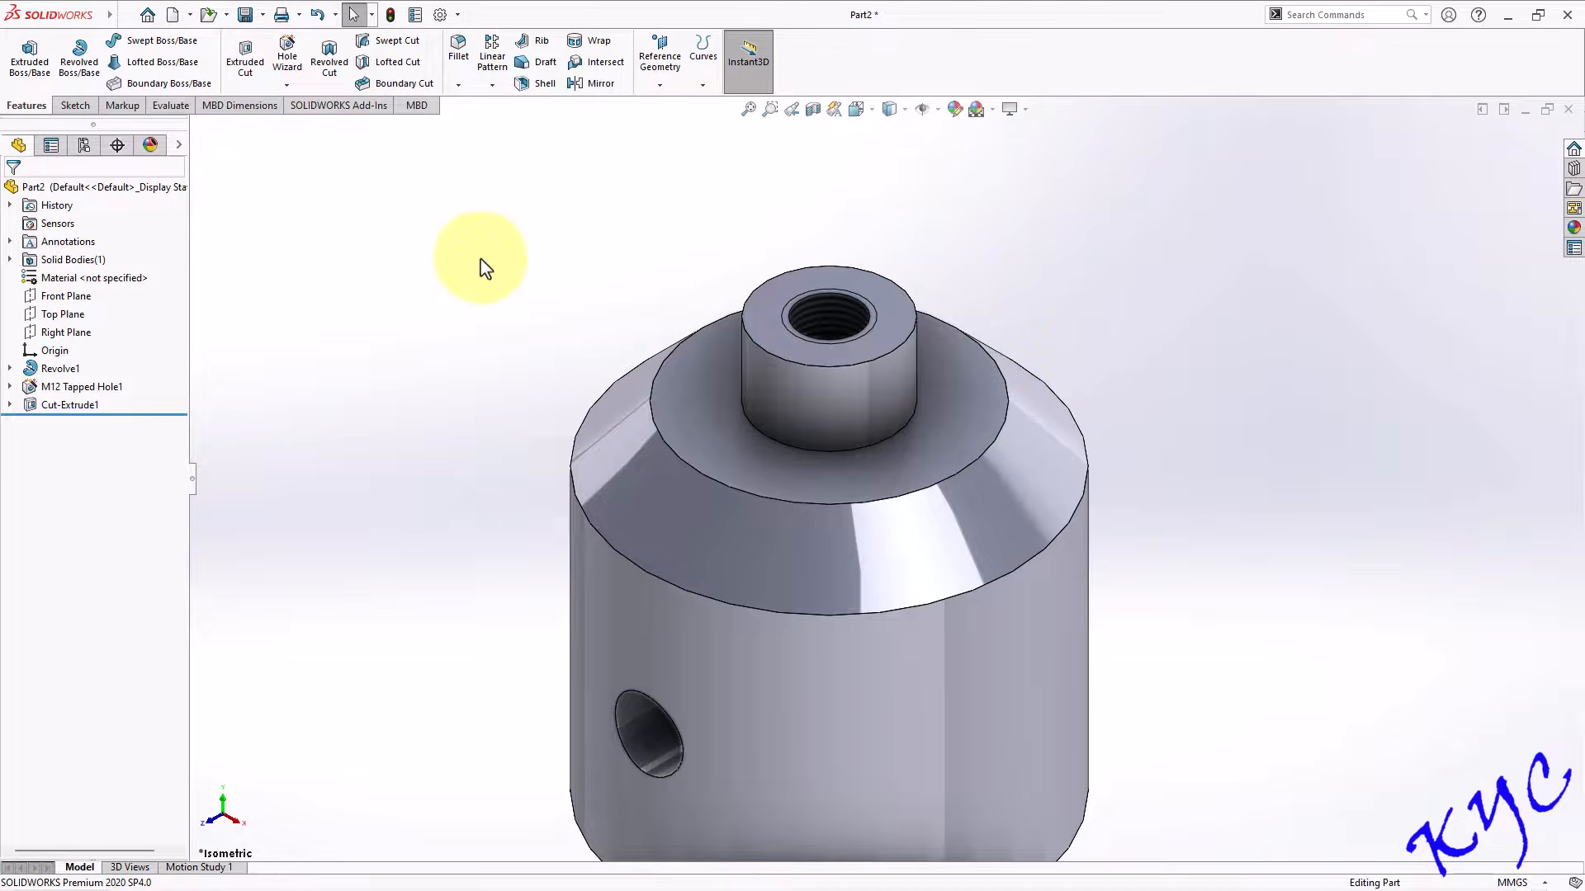
click(456, 85)
click(477, 124)
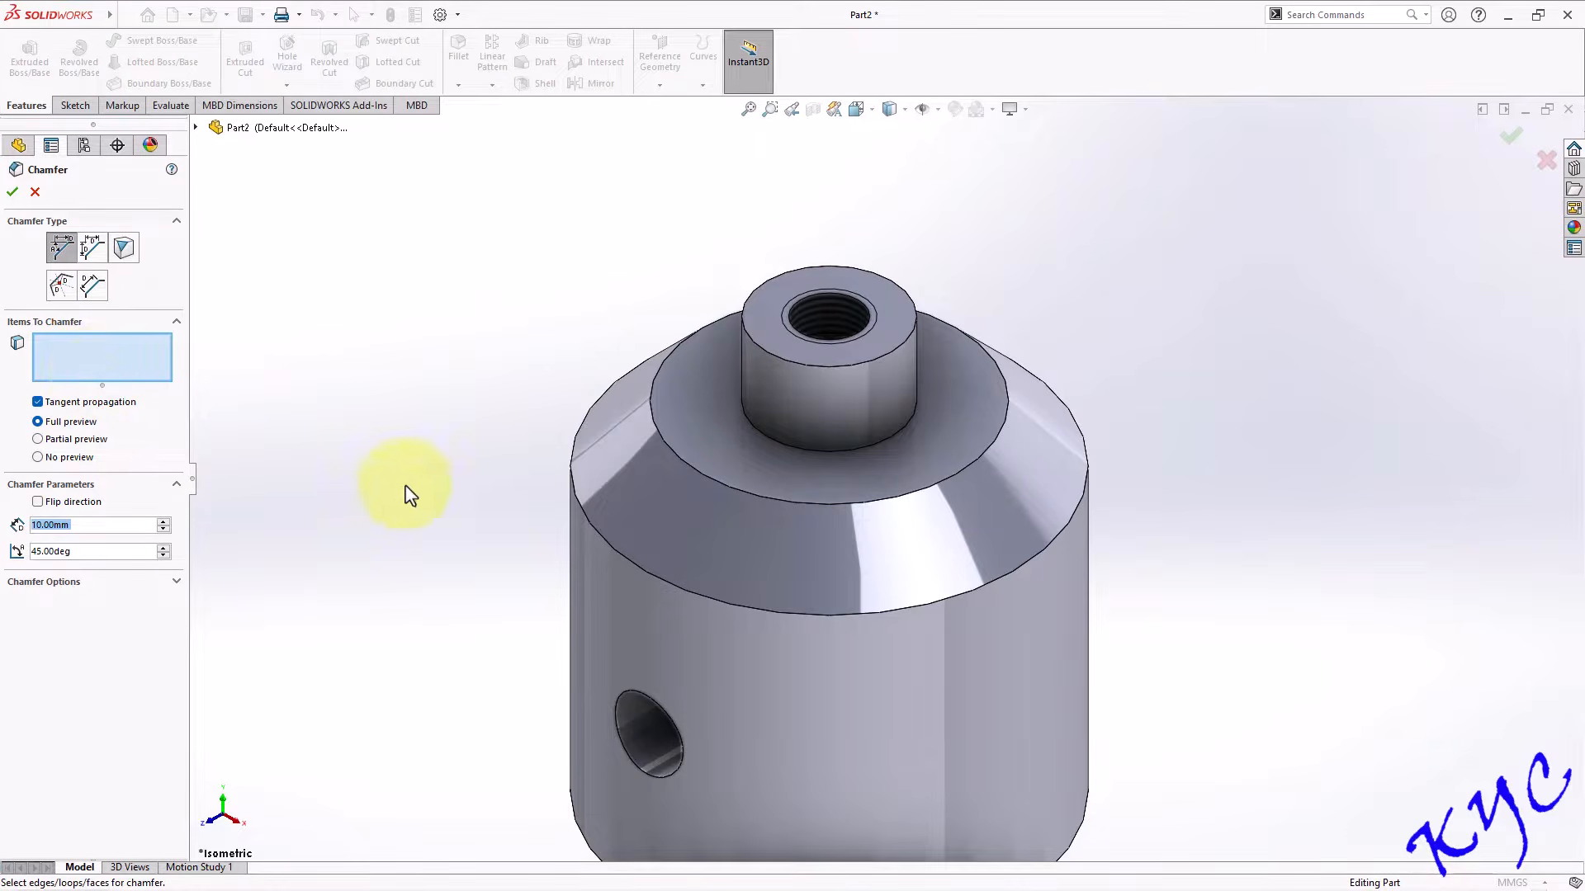
click(868, 313)
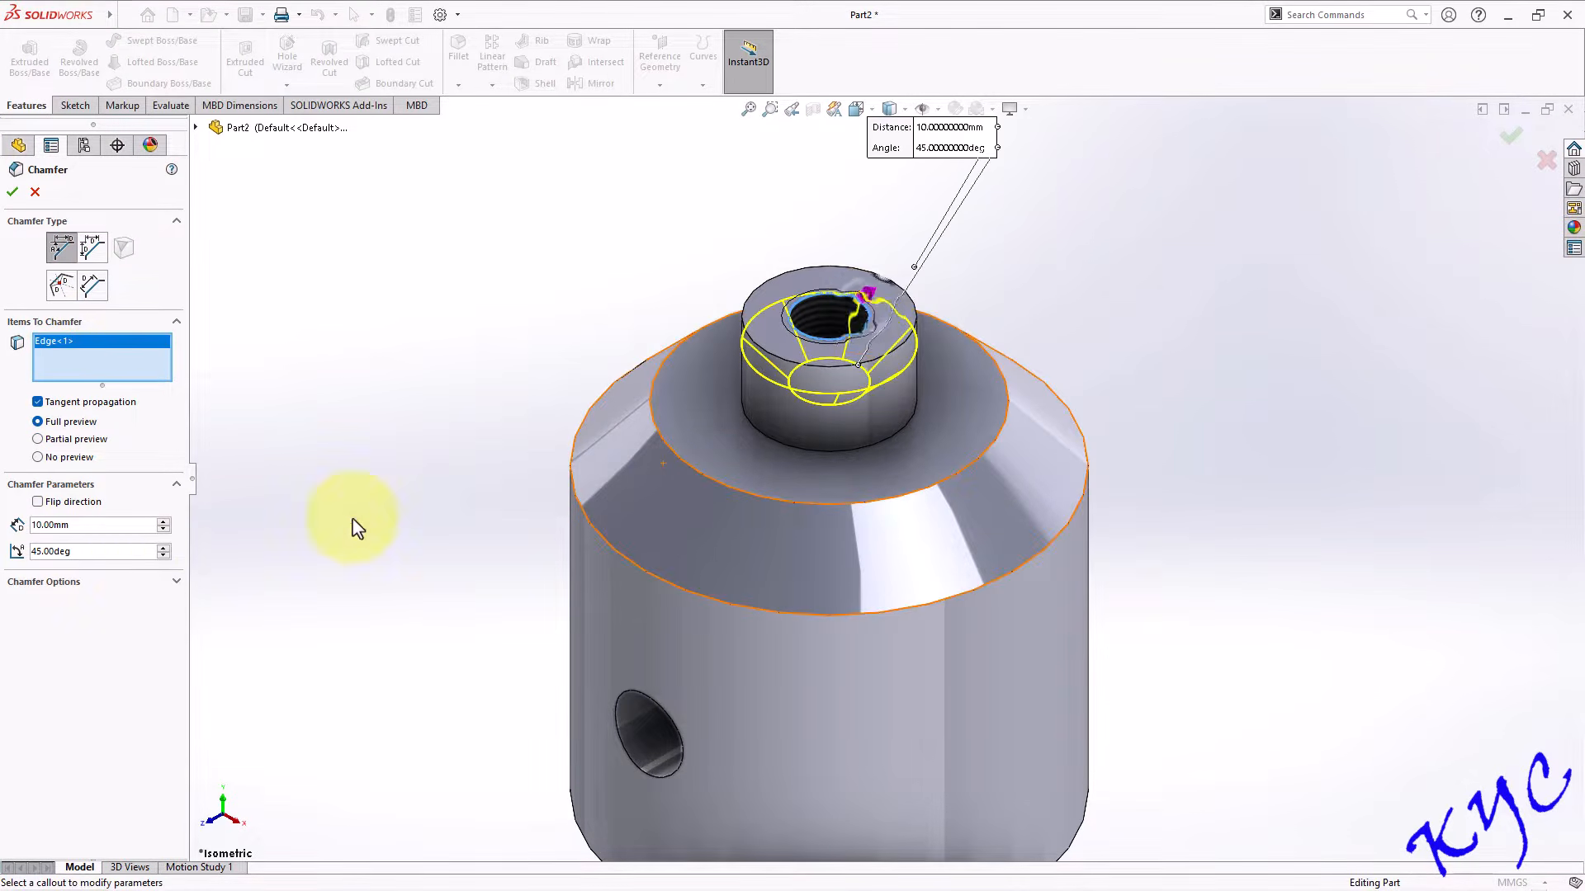
text(1)
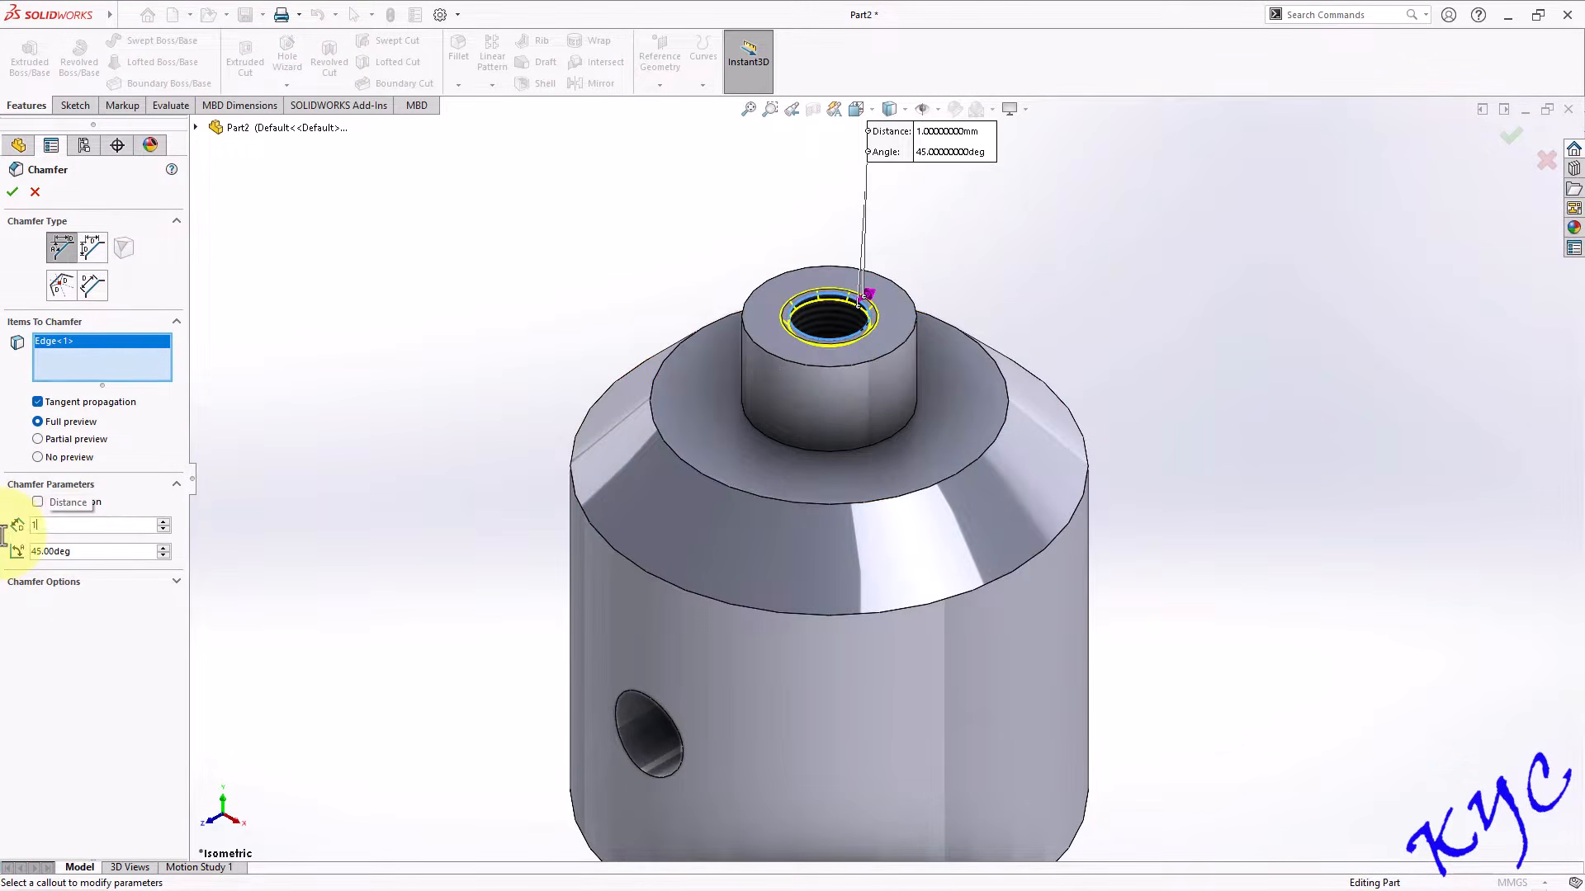
click(12, 192)
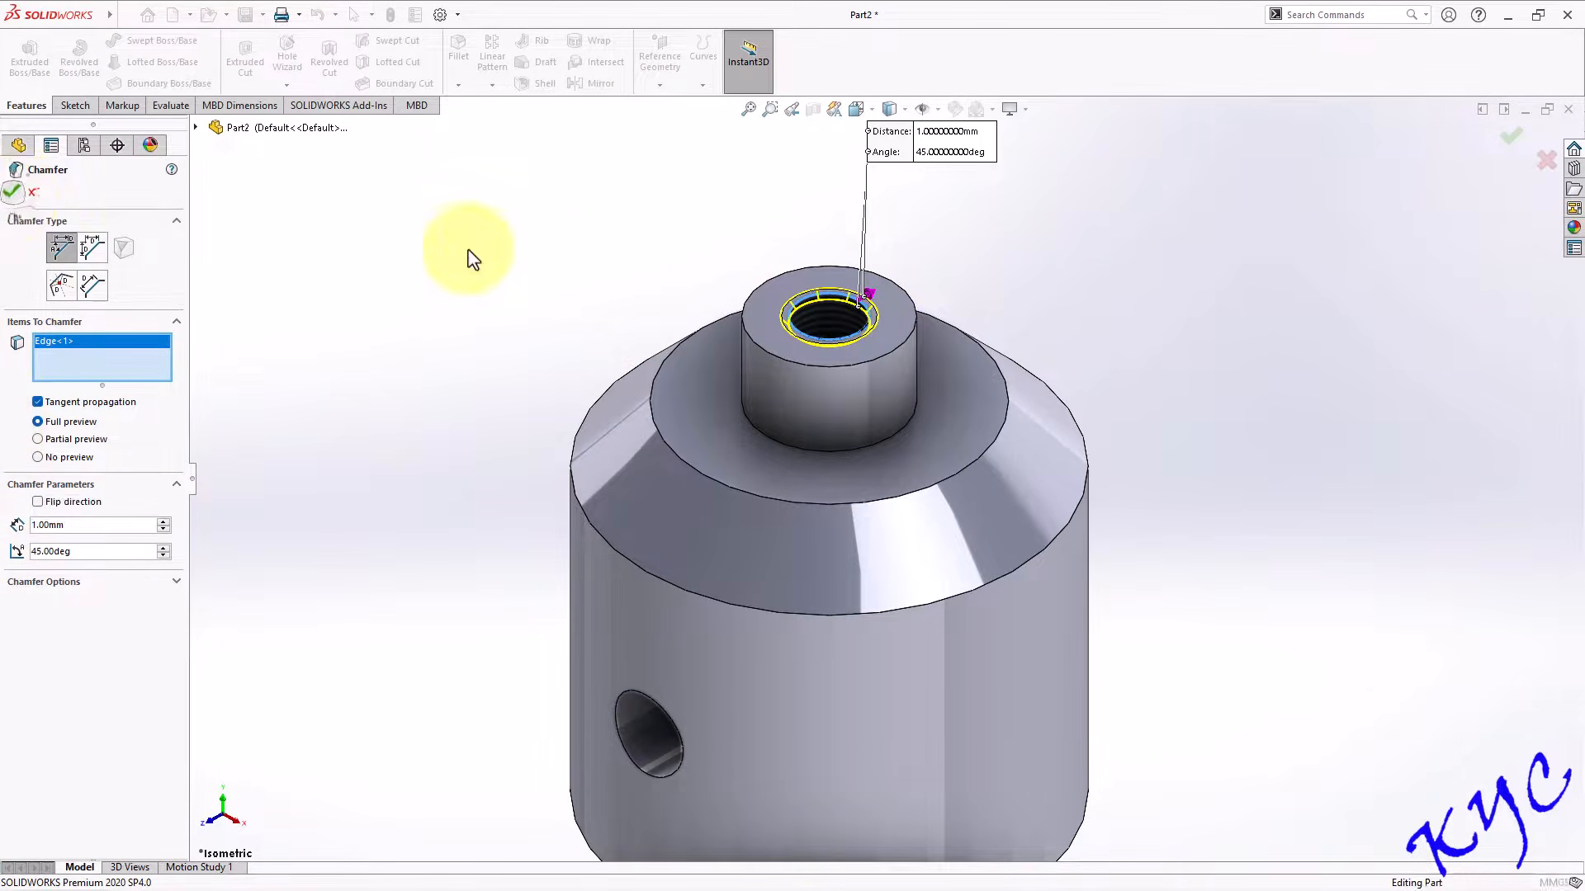
Check the chamfered hole and save the part as Screw Spindle in the Screw Jack folder.
mouse_move(1078, 312)
middle_down()
mouse_move(1111, 388)
mouse_move(1079, 364)
mouse_move(1075, 311)
middle_up()
scroll(868, 341, up, 3)
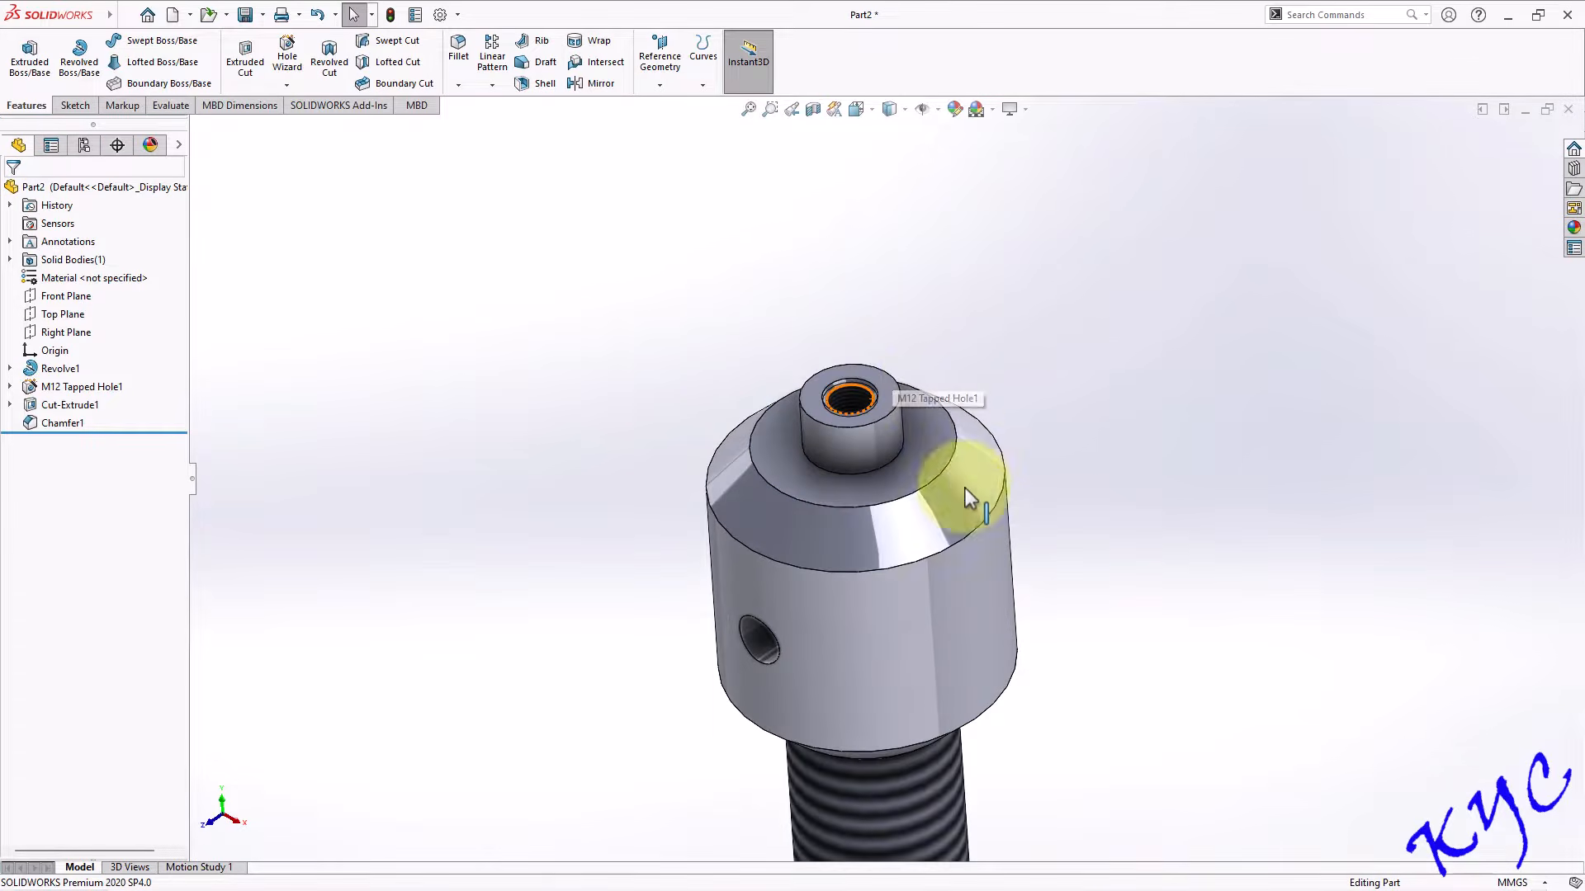
scroll(1117, 391, up, 1)
scroll(1057, 432, down, 1)
middle_drag(1057, 432, 1064, 417)
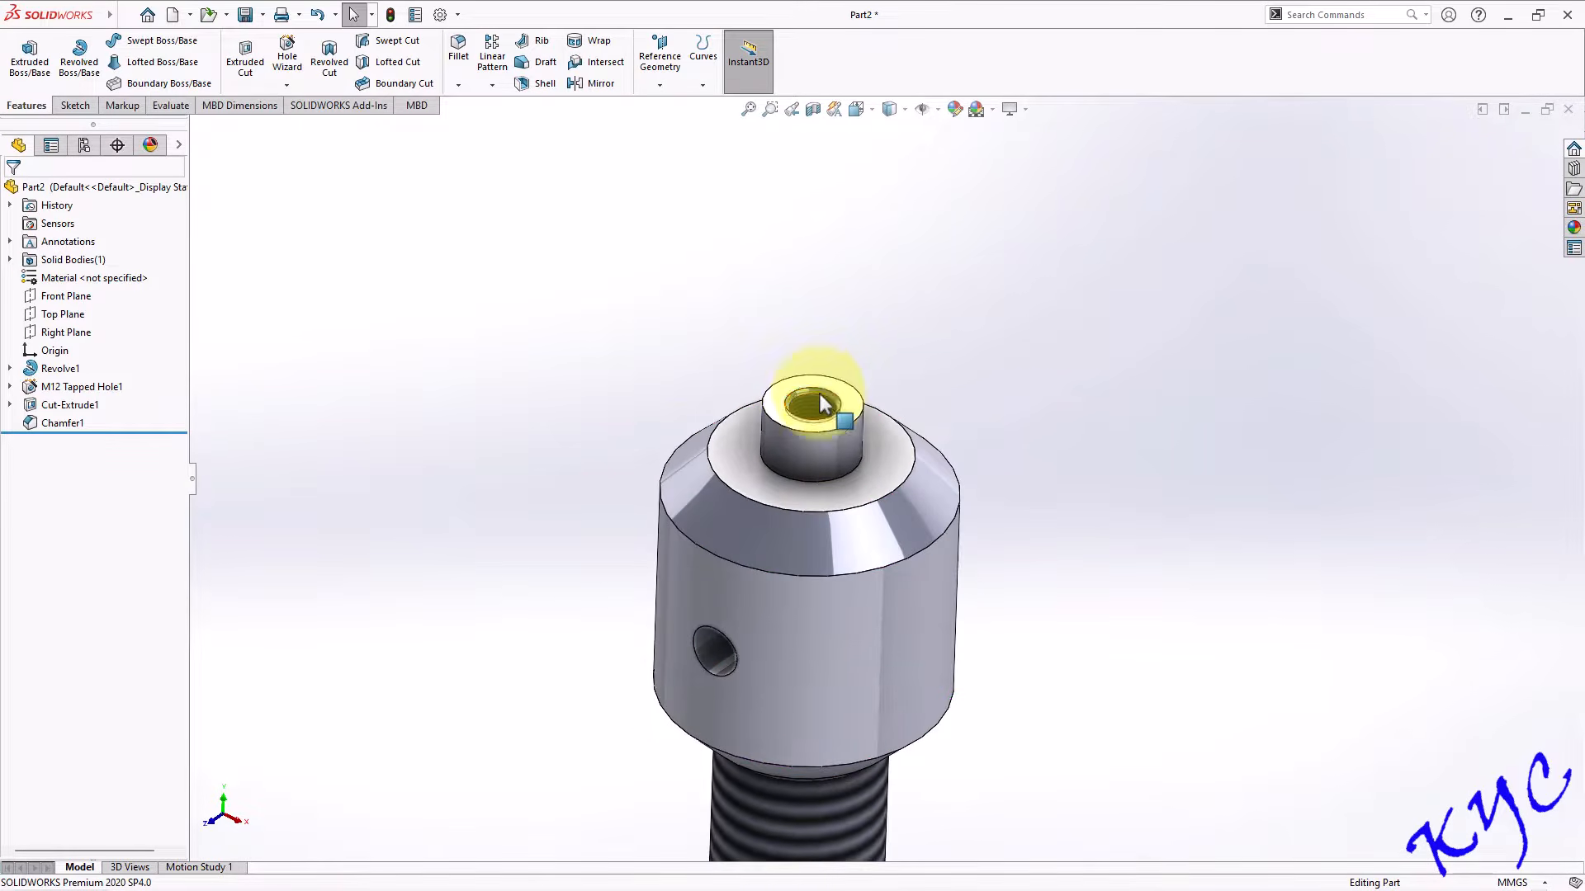
scroll(809, 415, down, 3)
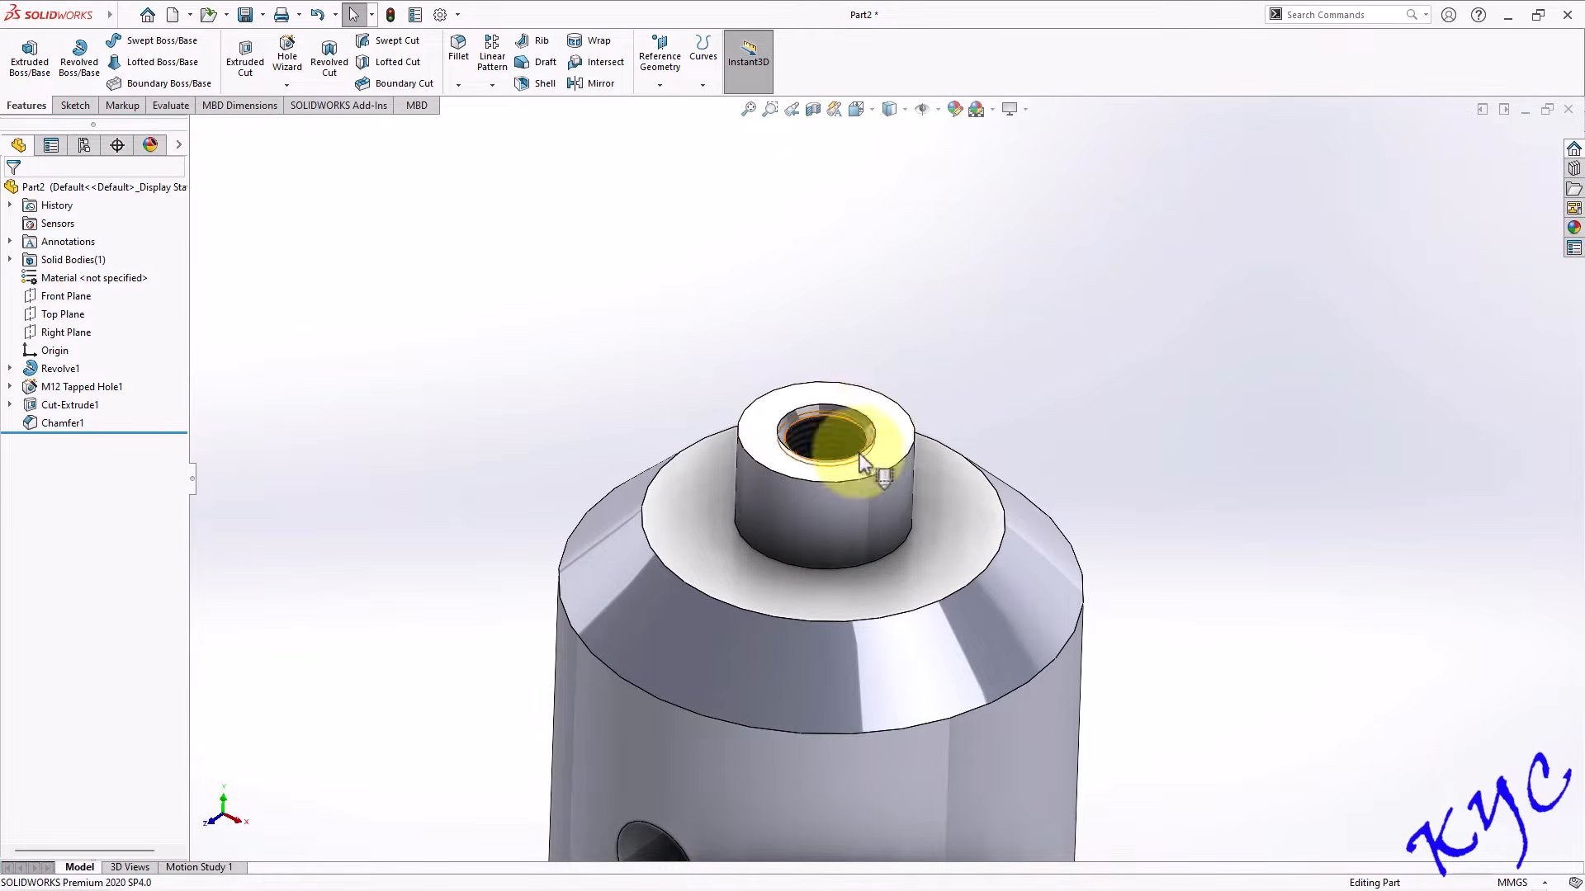
scroll(982, 566, up, 2)
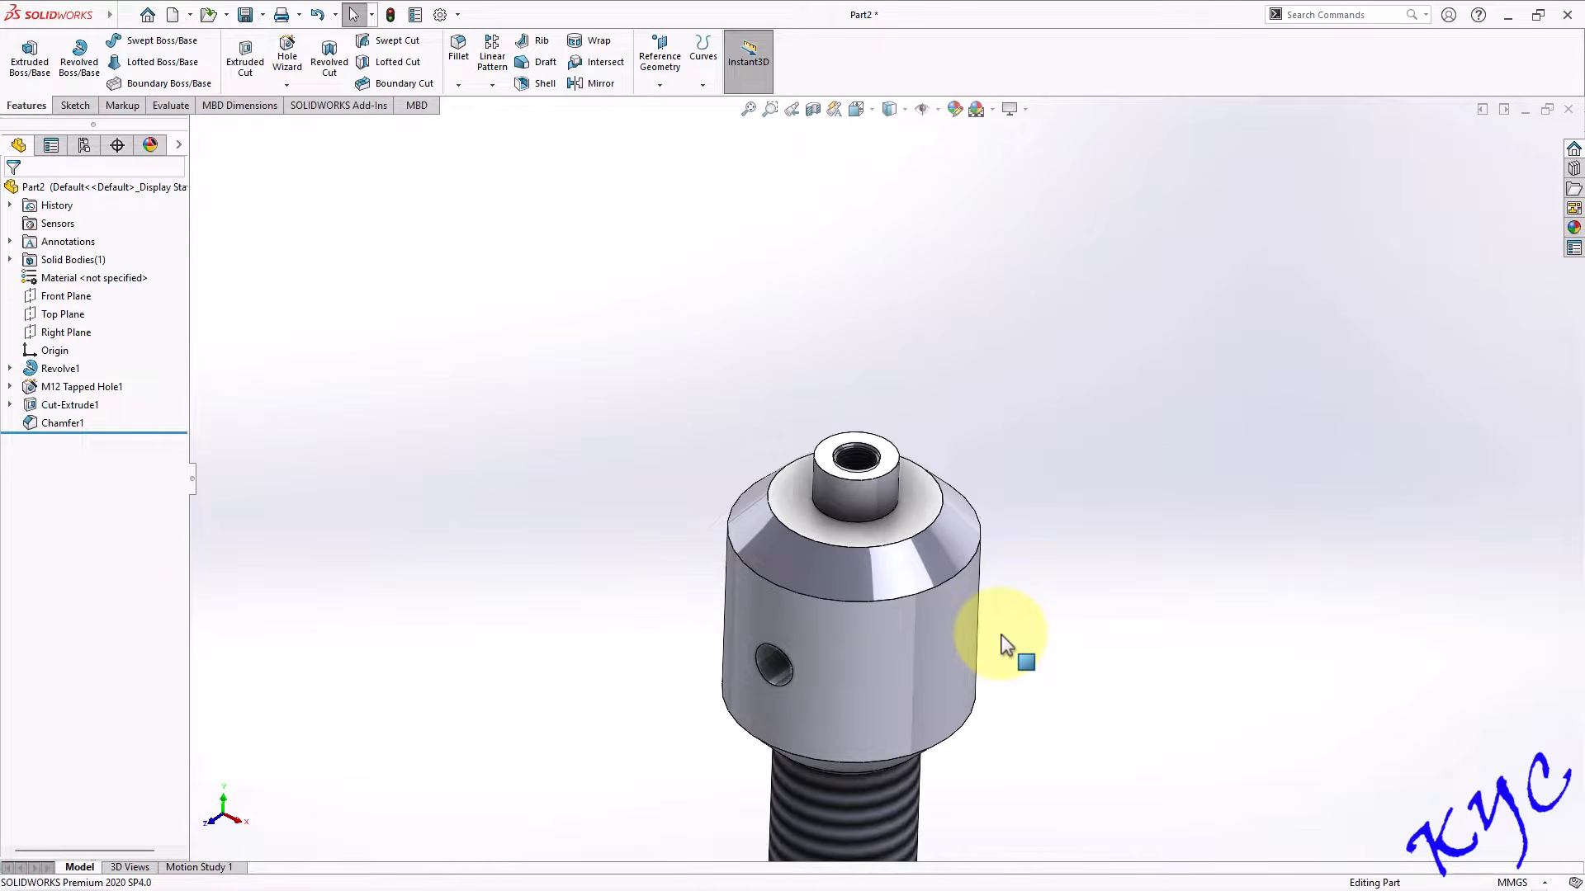
key(ctrl+s)
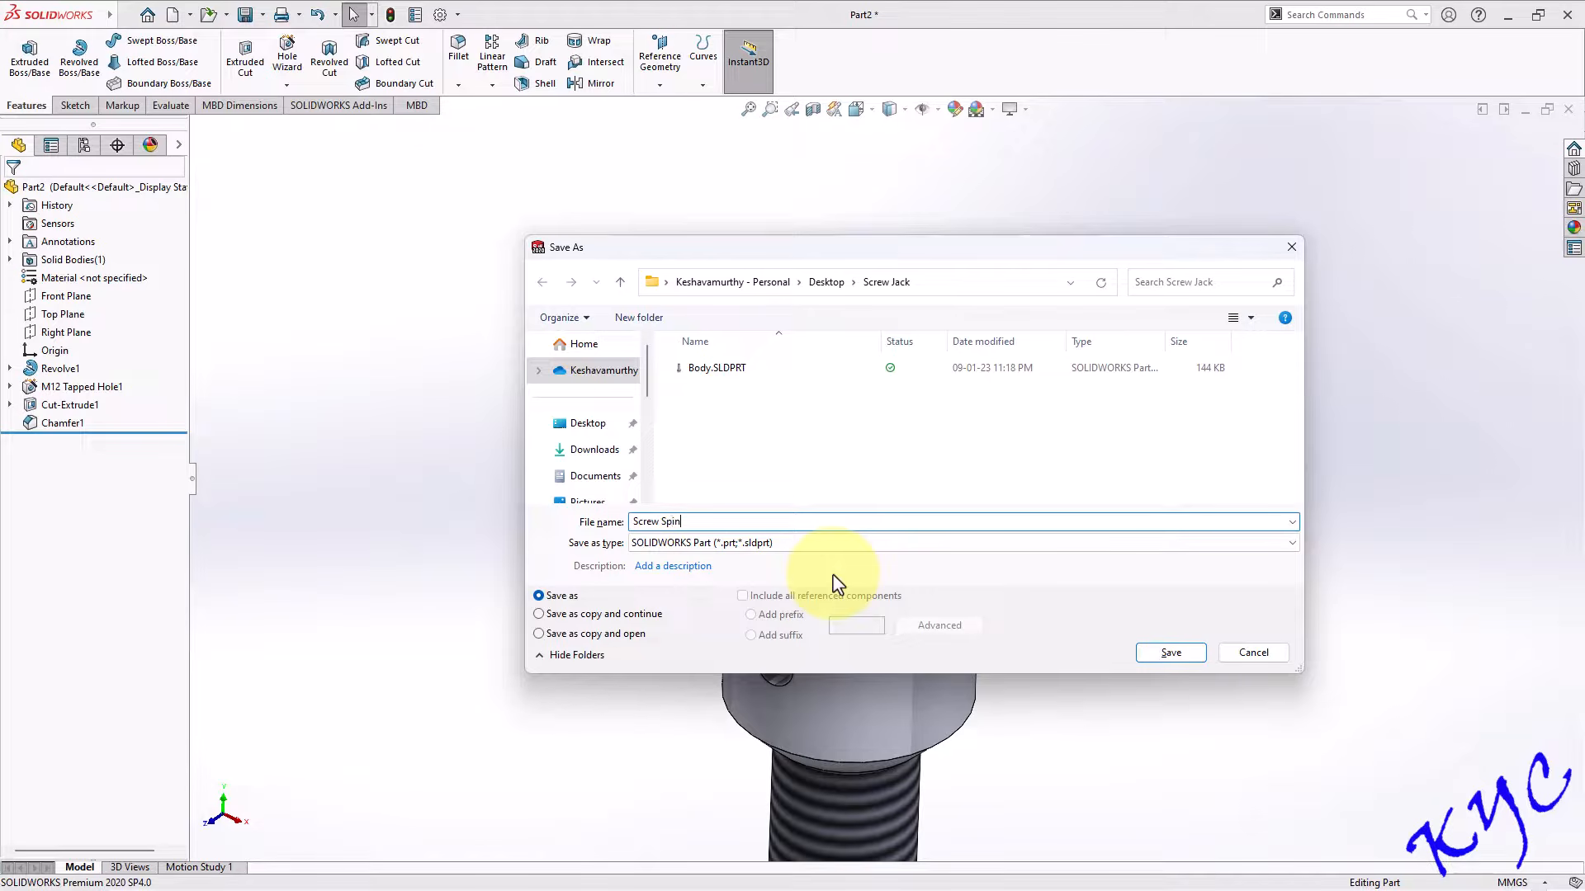
key(Return)
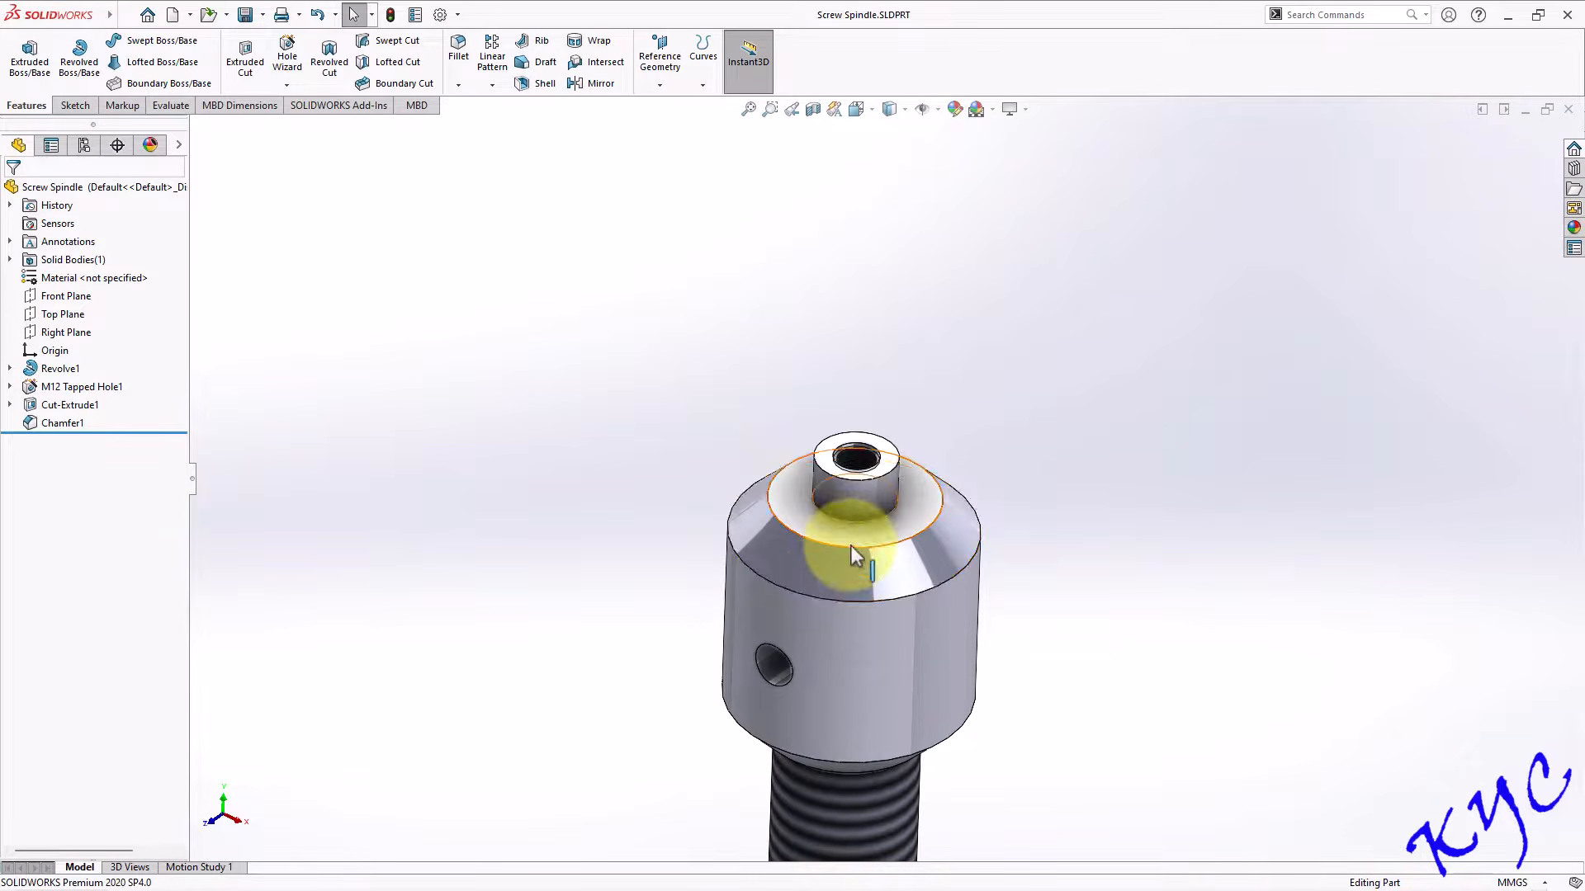
Close the spindle part and create a new part document.
scroll(1052, 489, up, 6)
scroll(928, 678, down, 4)
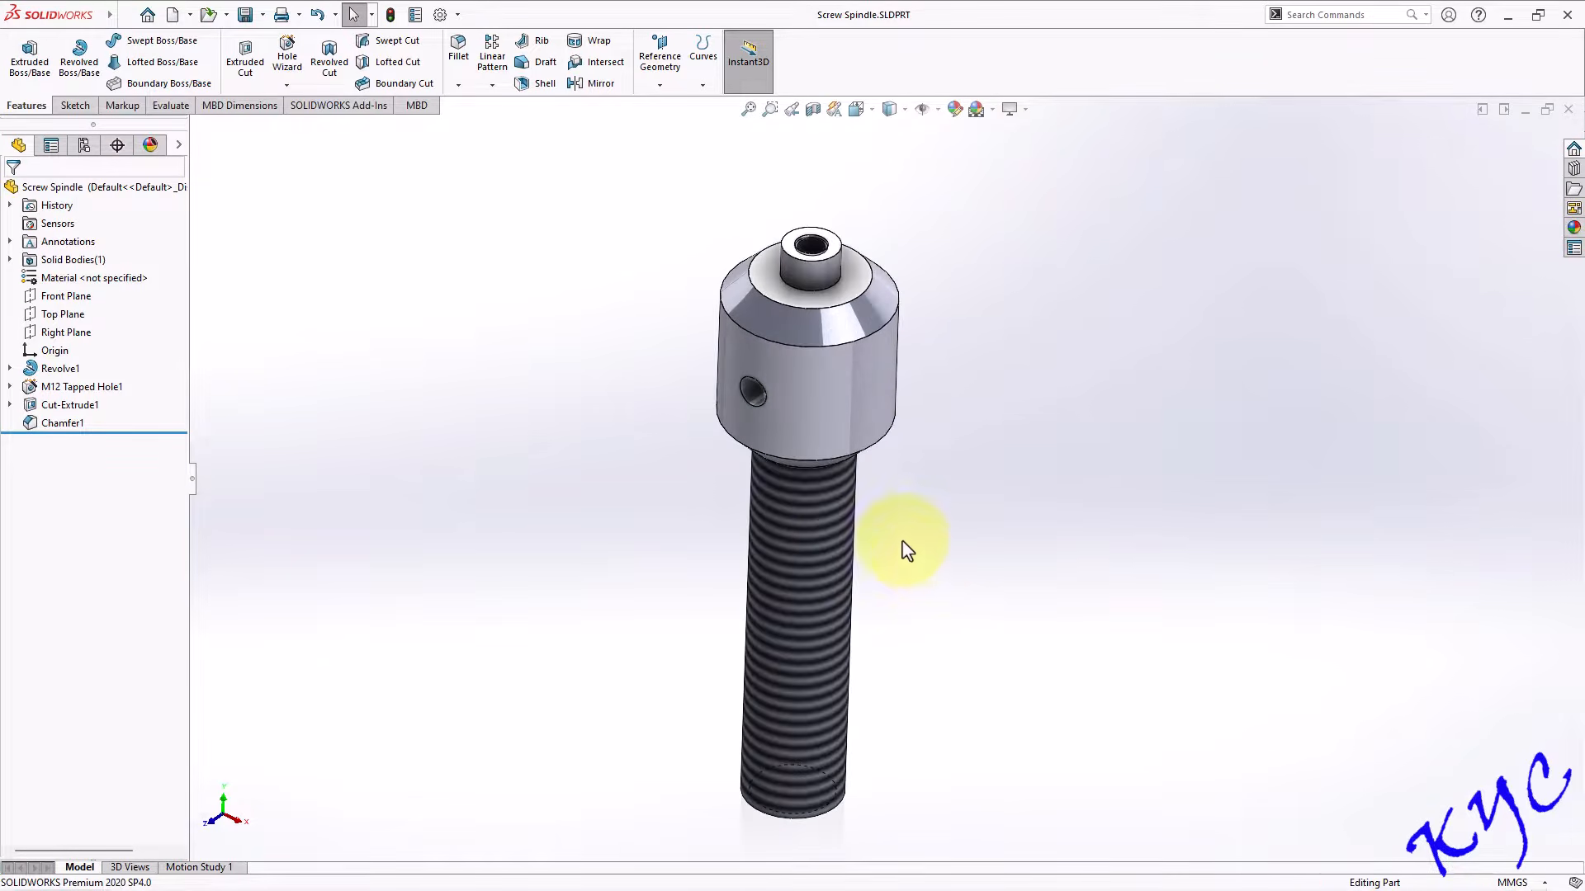
key(ctrl+7)
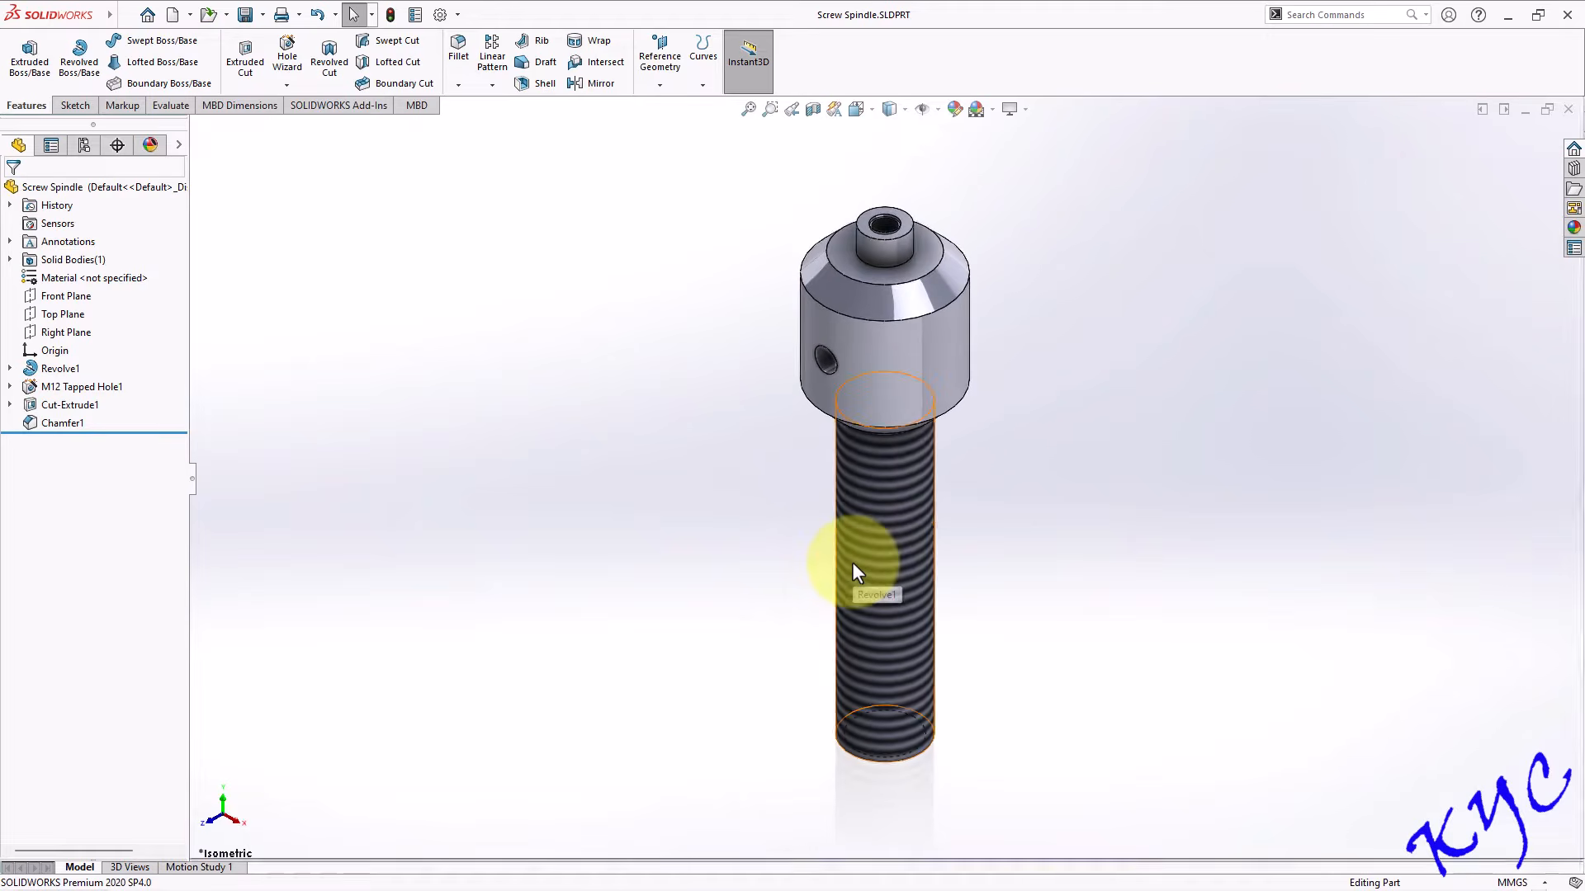
click(1568, 110)
click(172, 14)
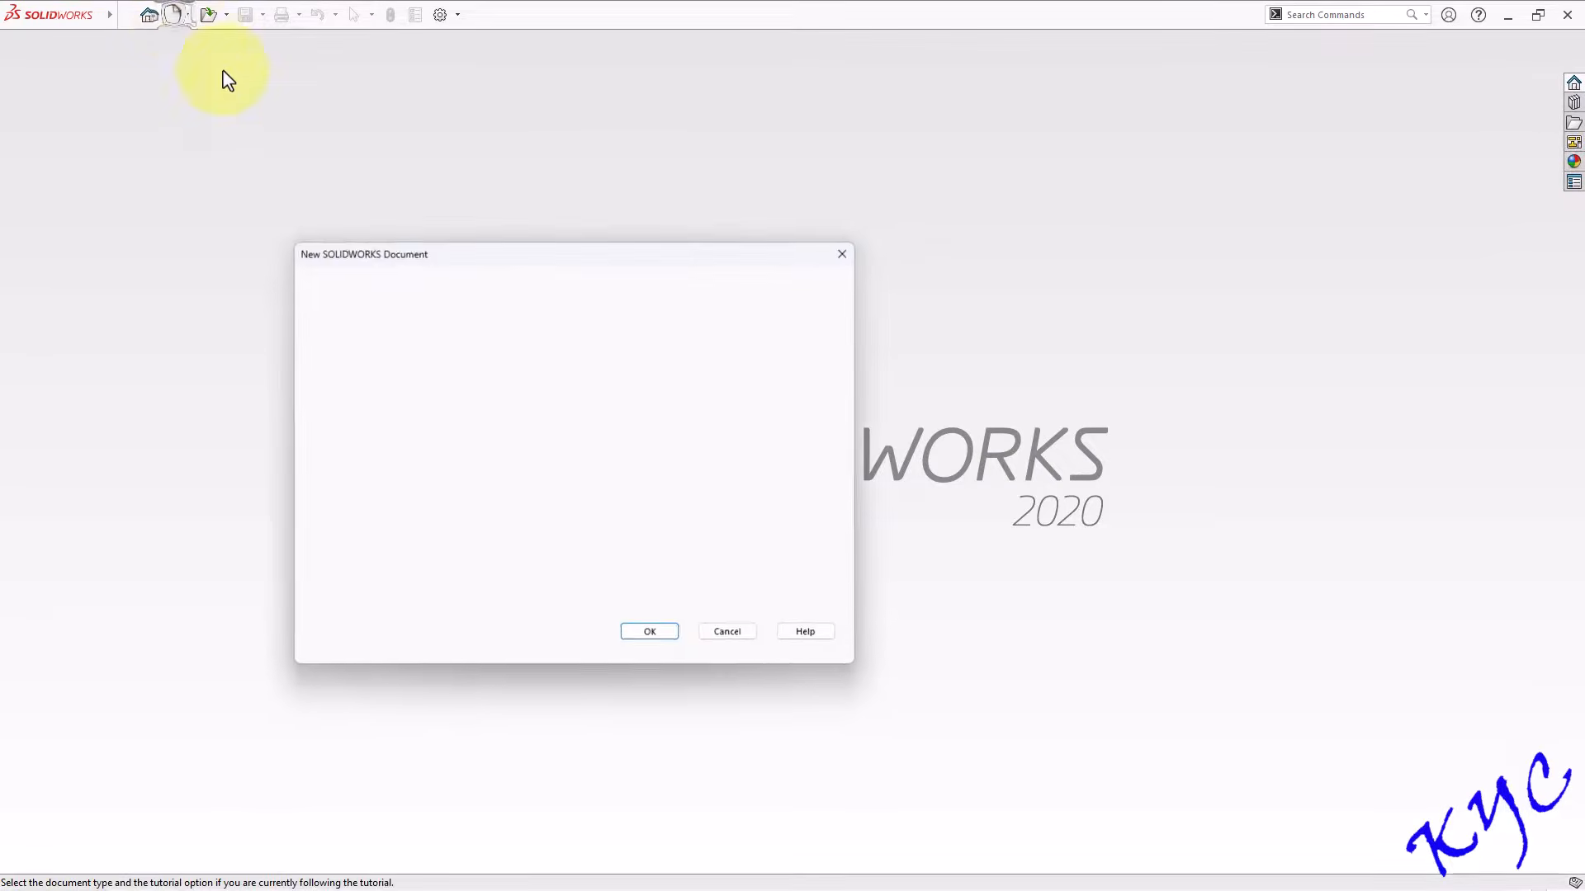
double_click(359, 406)
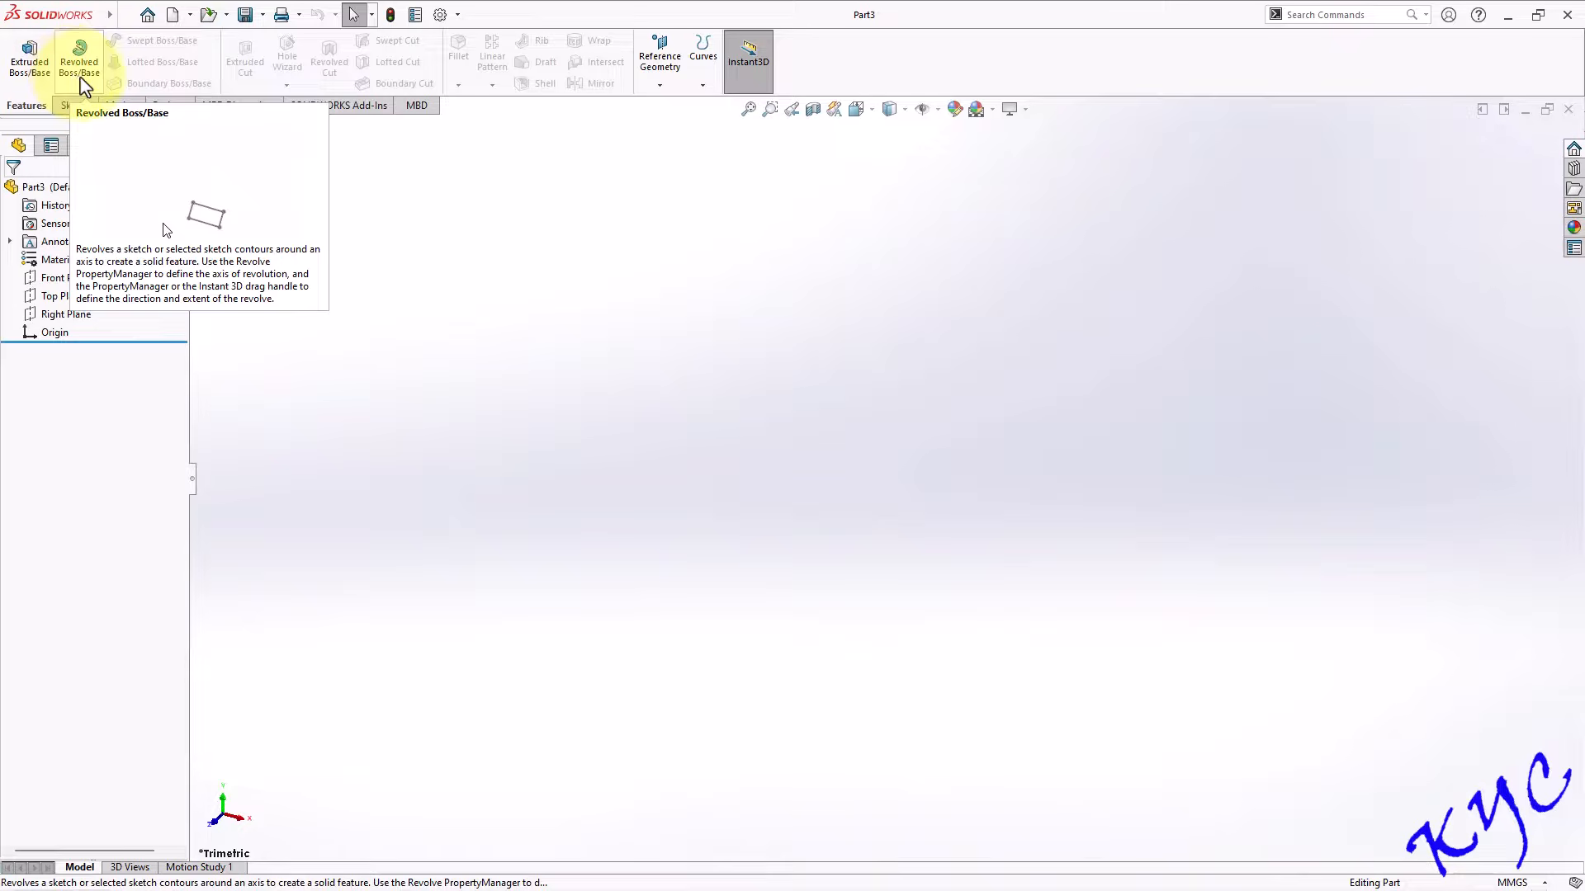
Start a Revolved Boss/Base sketch on the Front Plane with a line about 40 mm up from the origin and a top edge about 24.5 mm long.
click(54, 278)
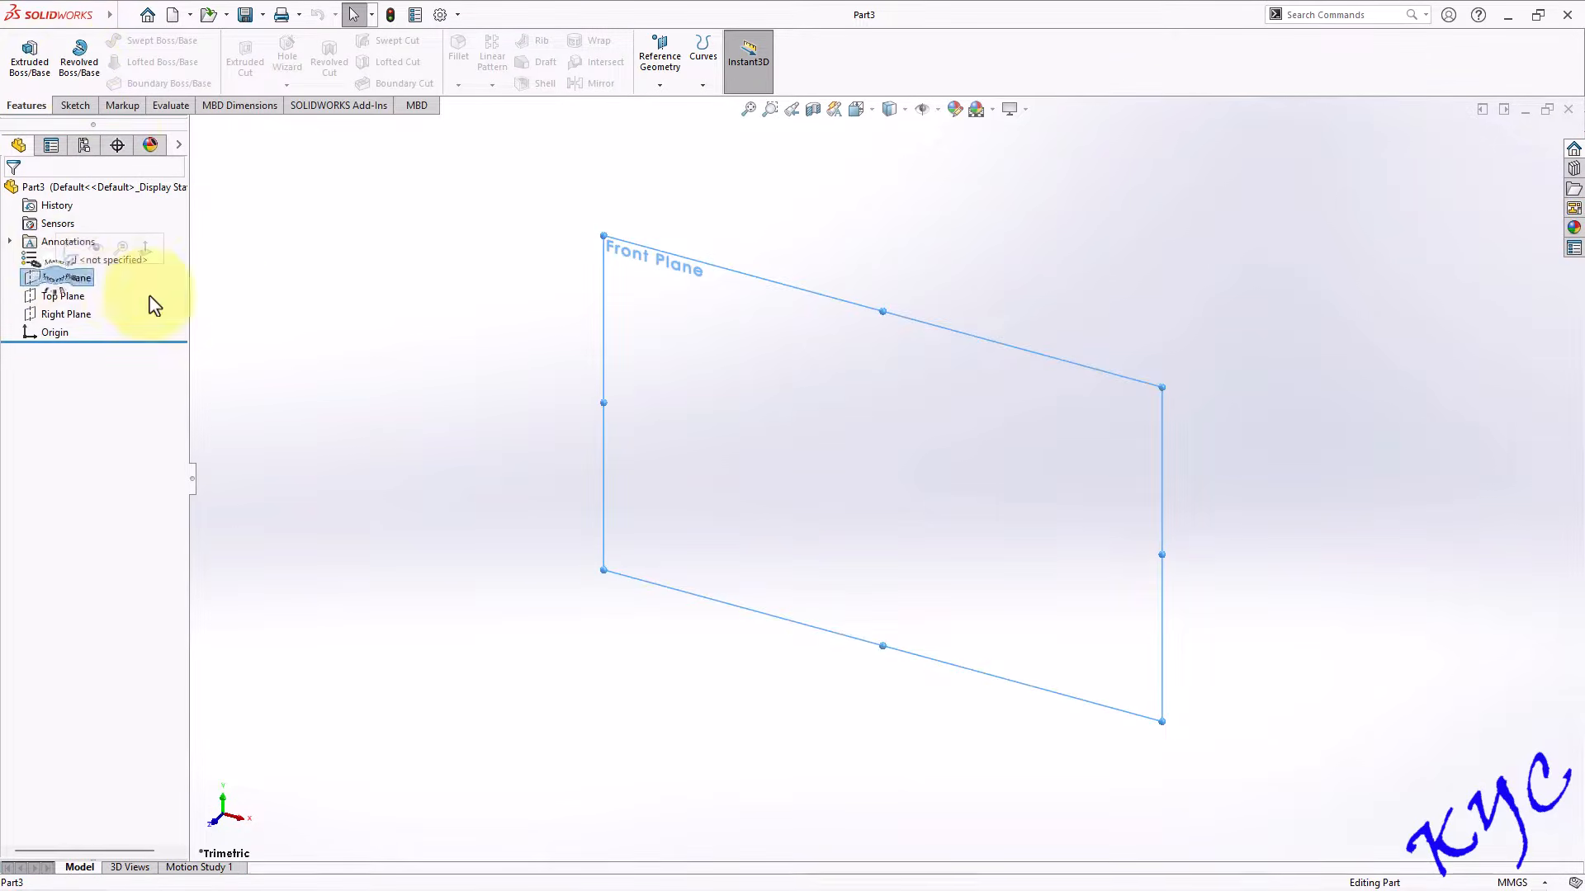
click(79, 70)
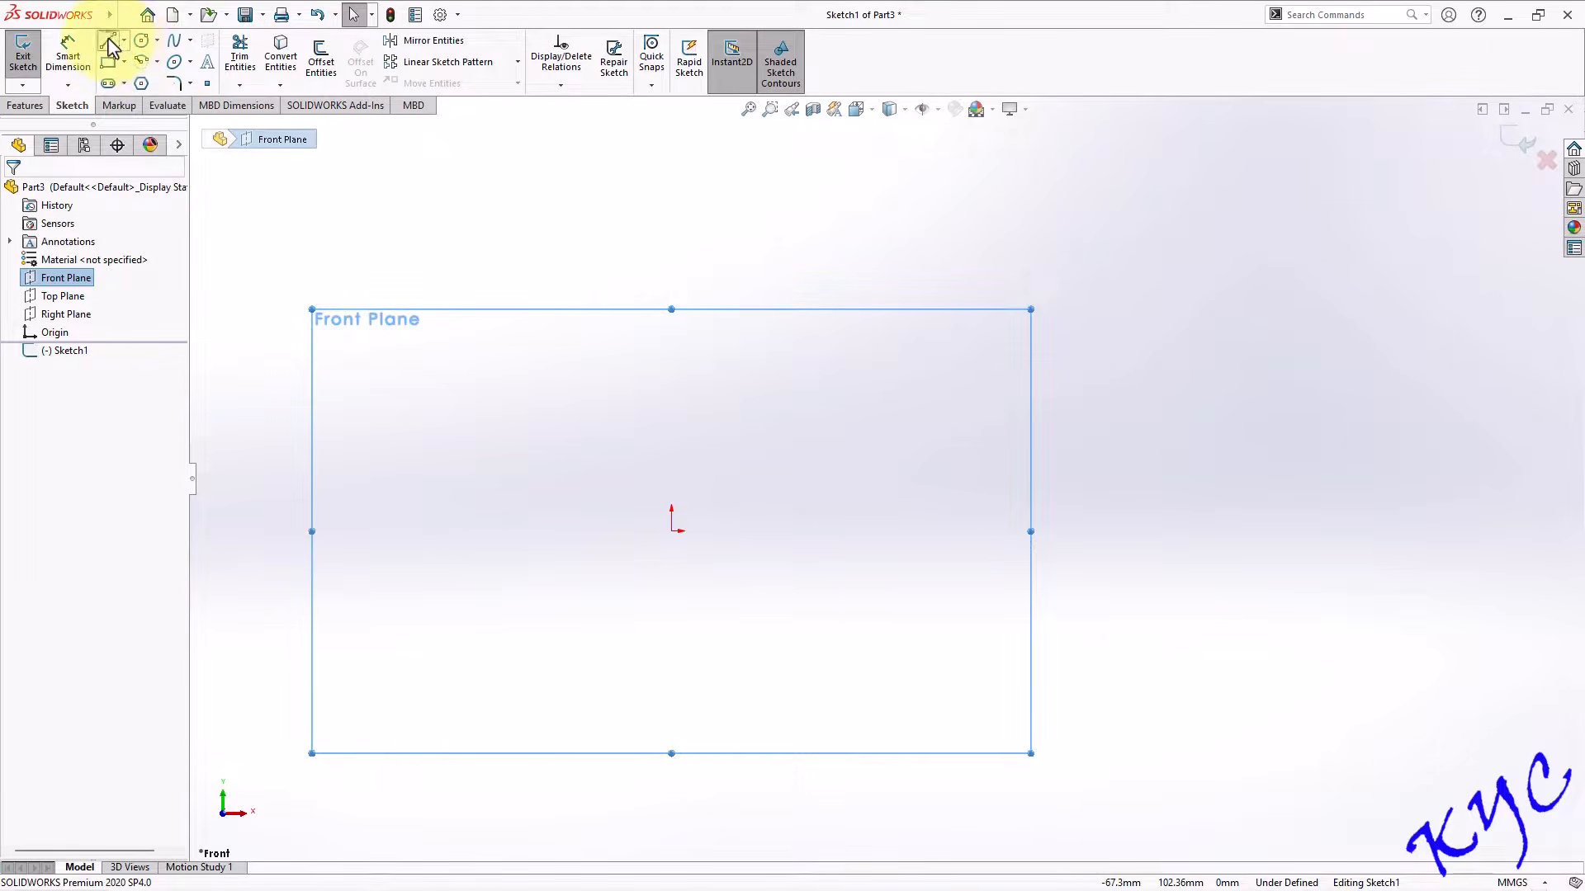
click(107, 41)
click(671, 530)
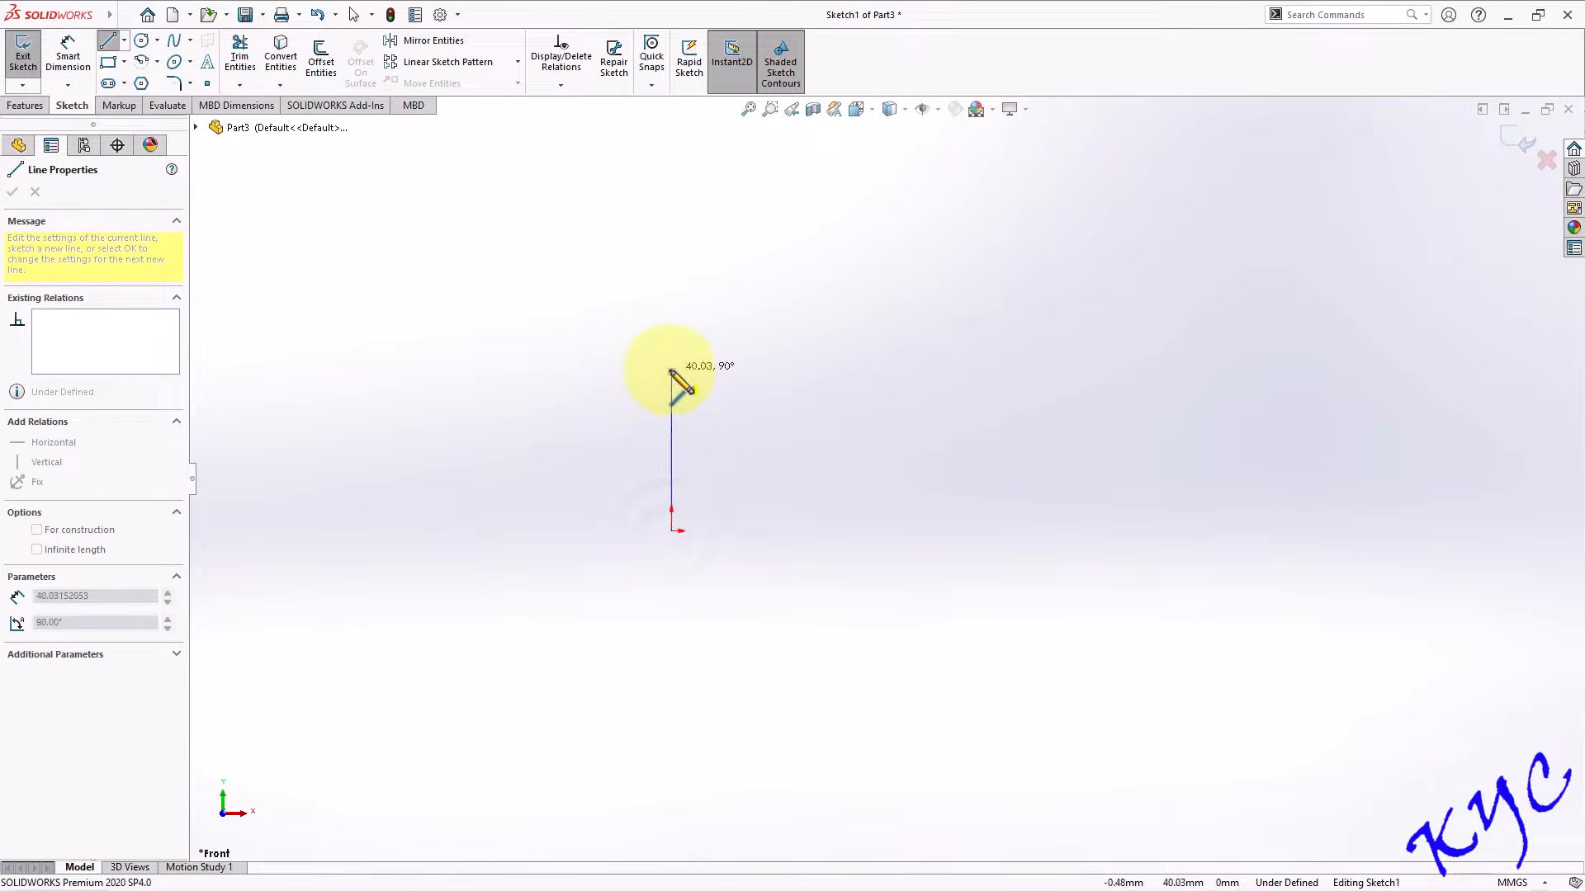
click(671, 369)
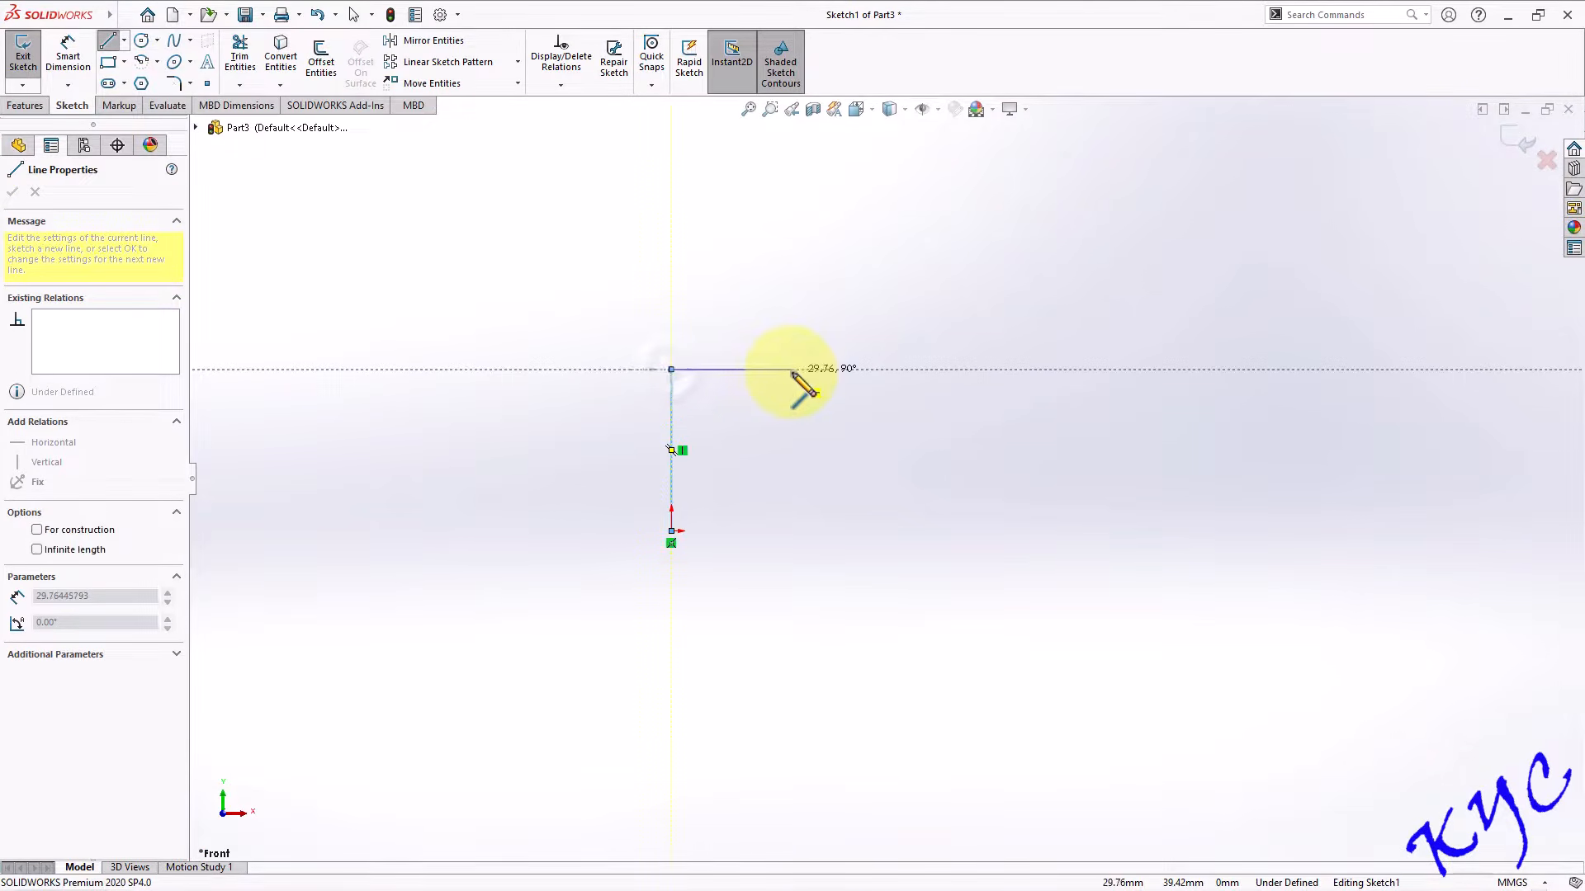
click(770, 369)
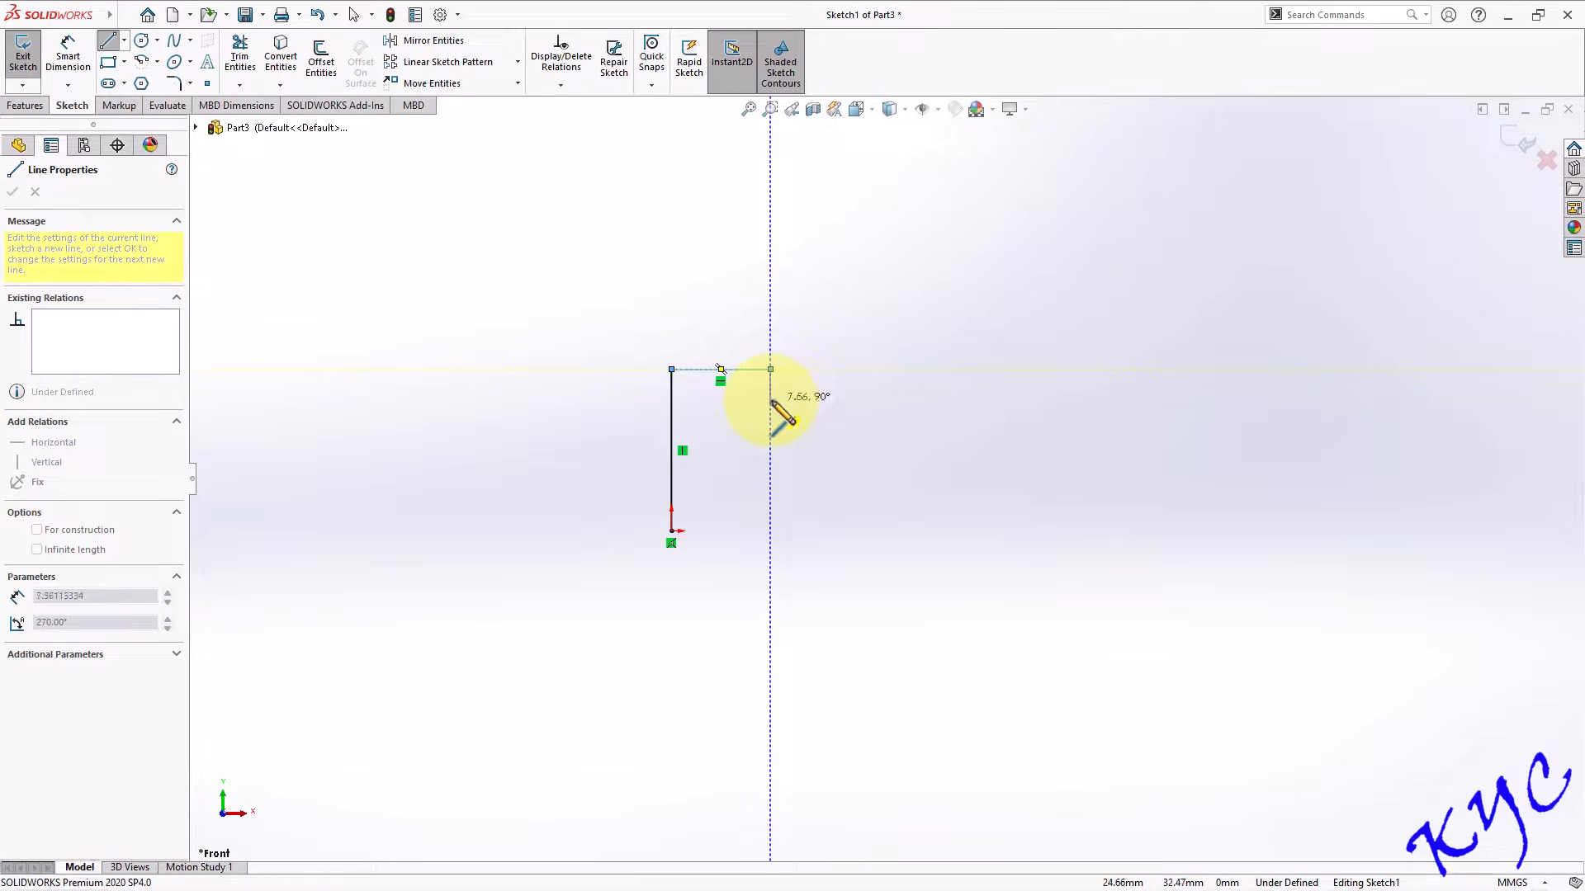
Continue the profile about 7.6 mm down and 12.9 mm outward, ending in a tangent semicircular arc that curves back underneath.
click(771, 400)
click(822, 400)
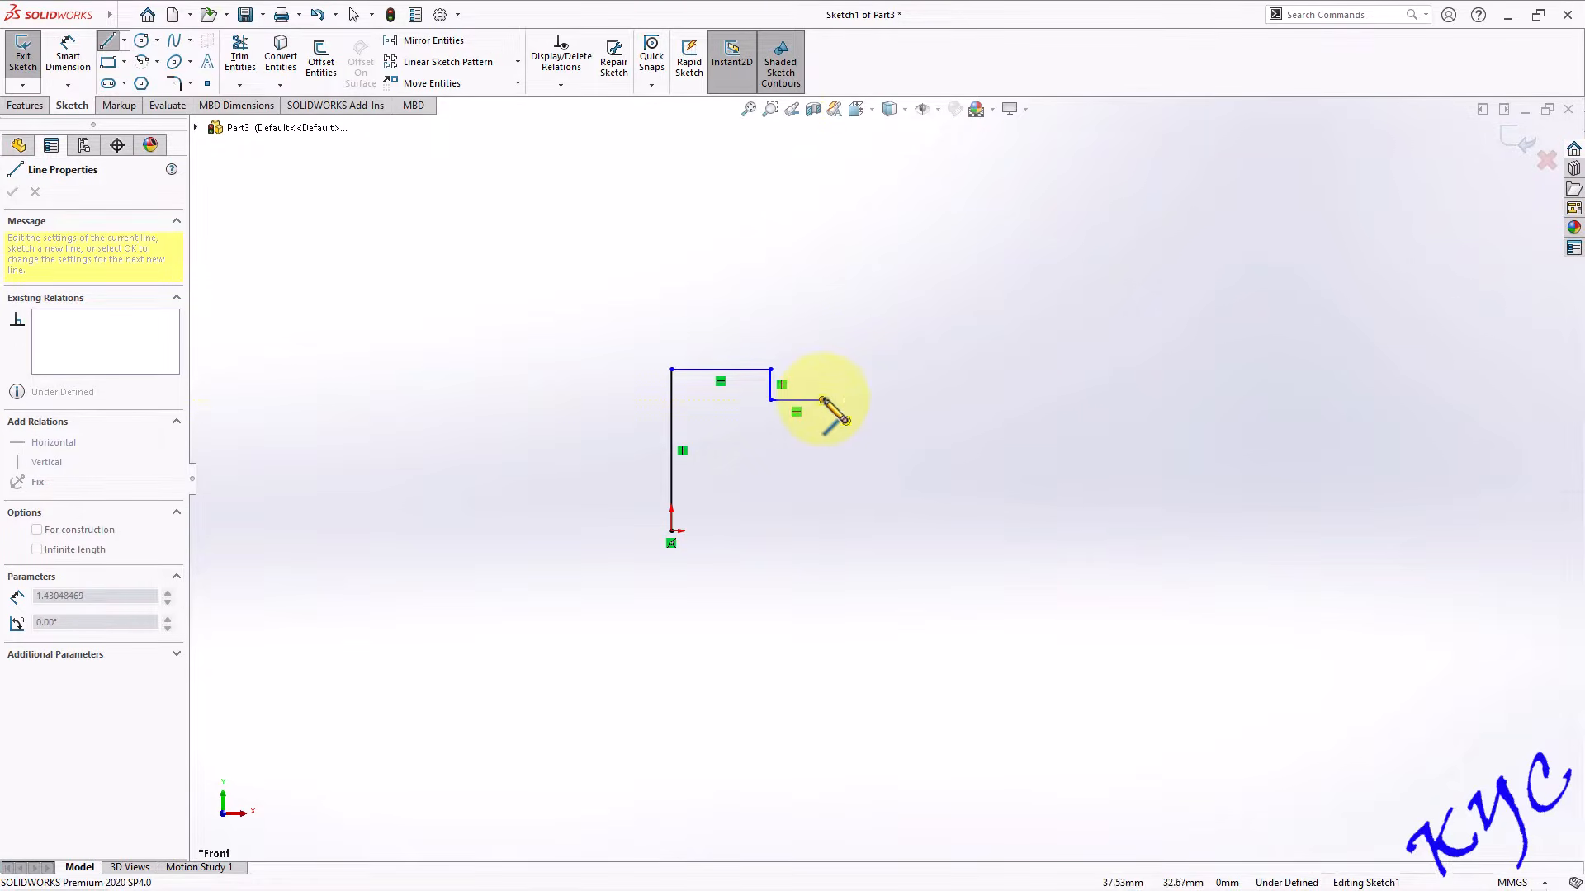
click(822, 456)
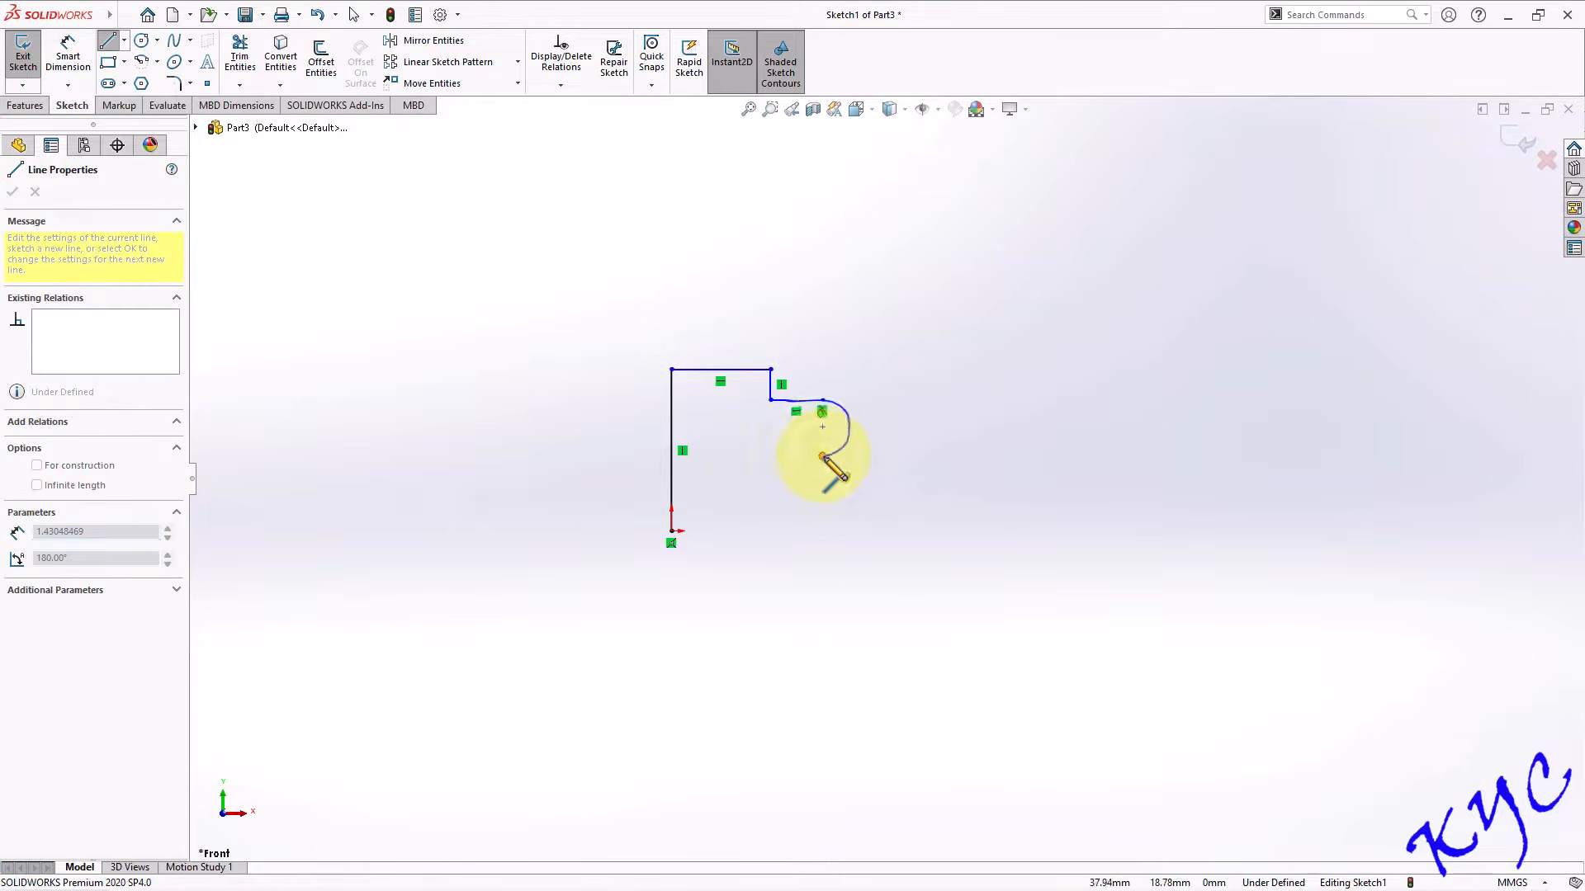
mouse_move(823, 457)
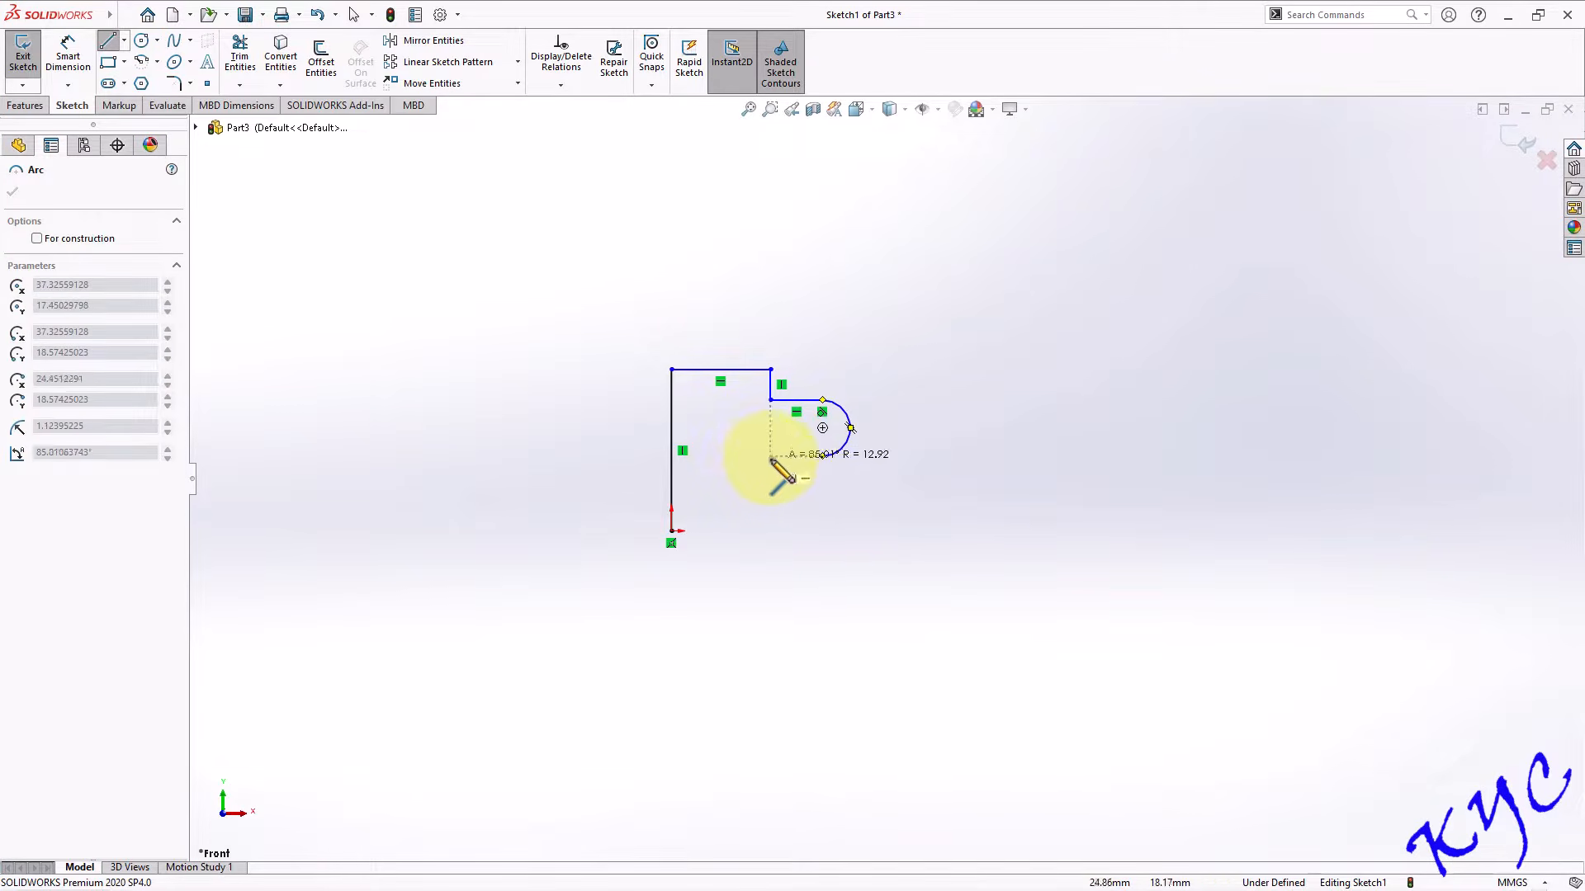
key(Escape)
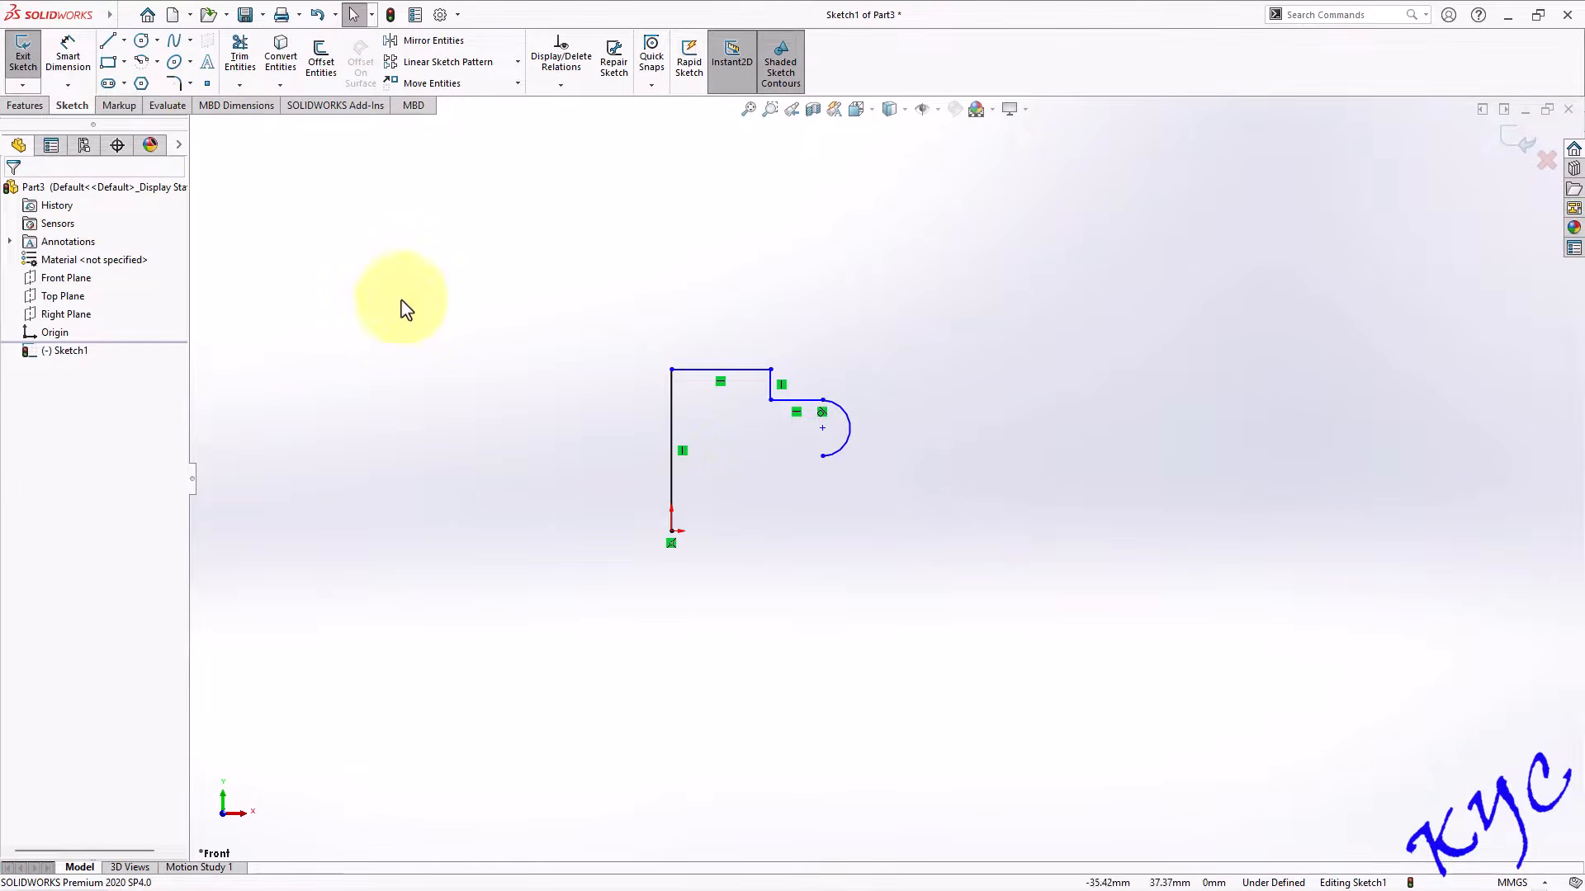
Close the profile with lines from the arc's lower end inward about 12.9 mm, down about 18.6 mm, and back to the origin.
key(l)
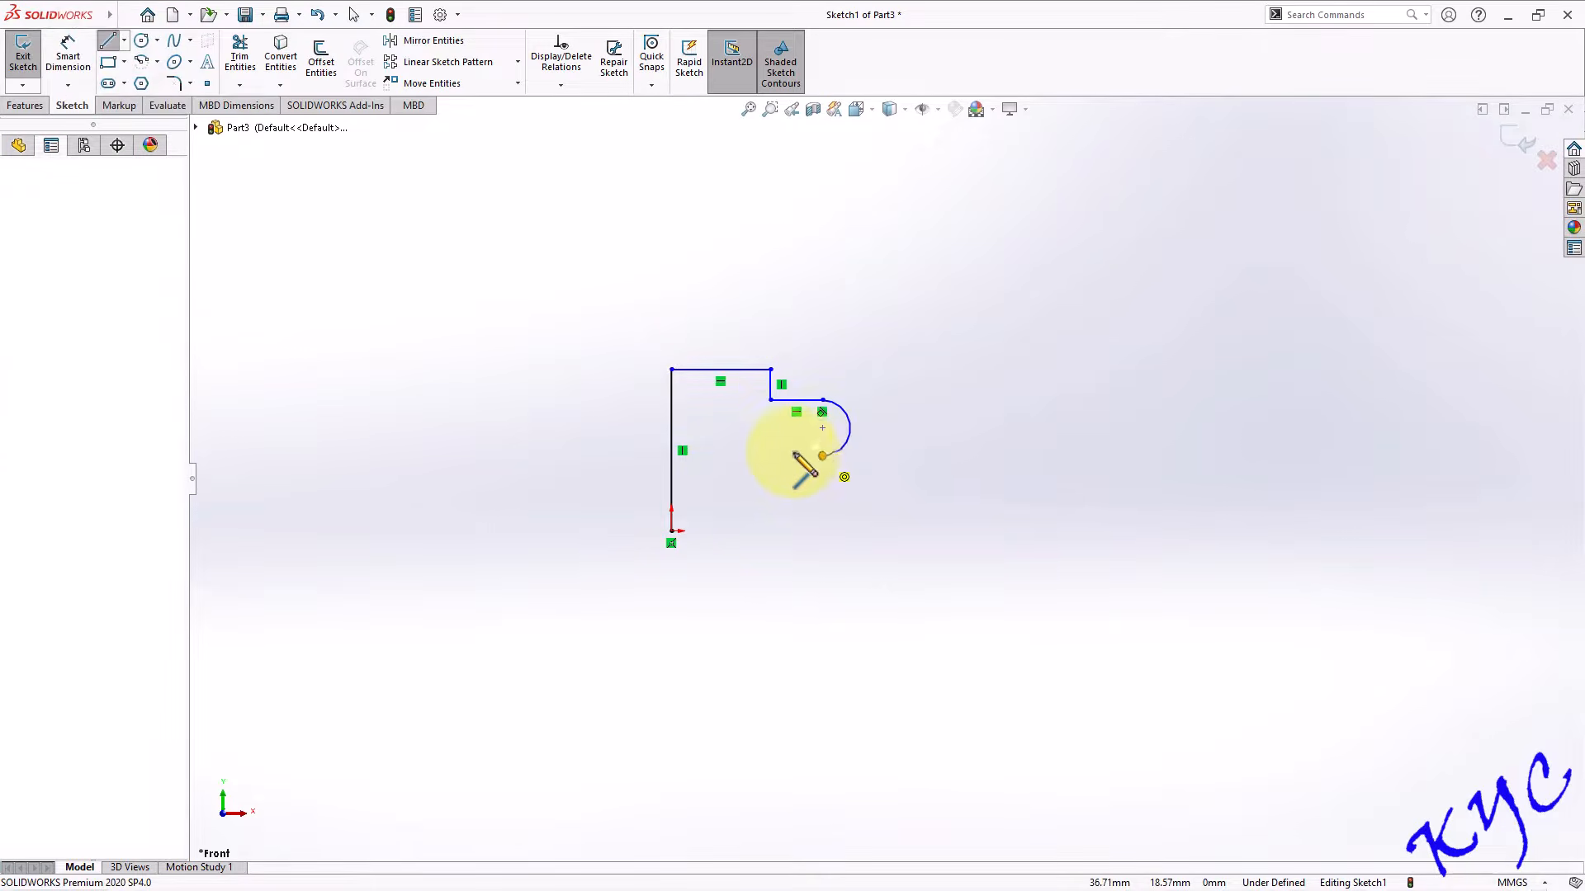
click(822, 456)
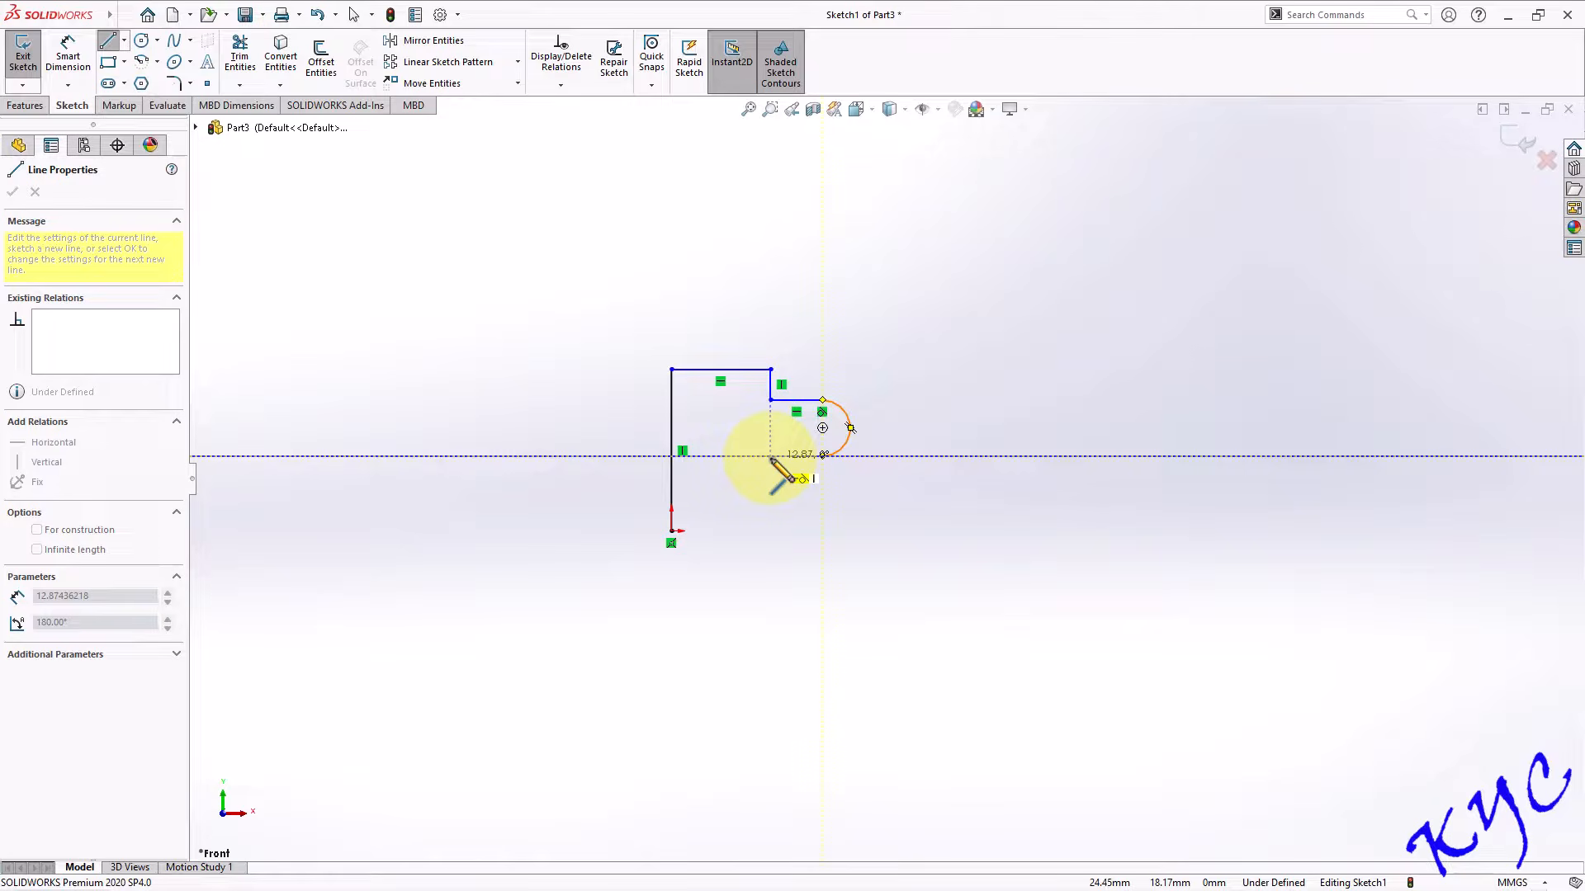
click(771, 456)
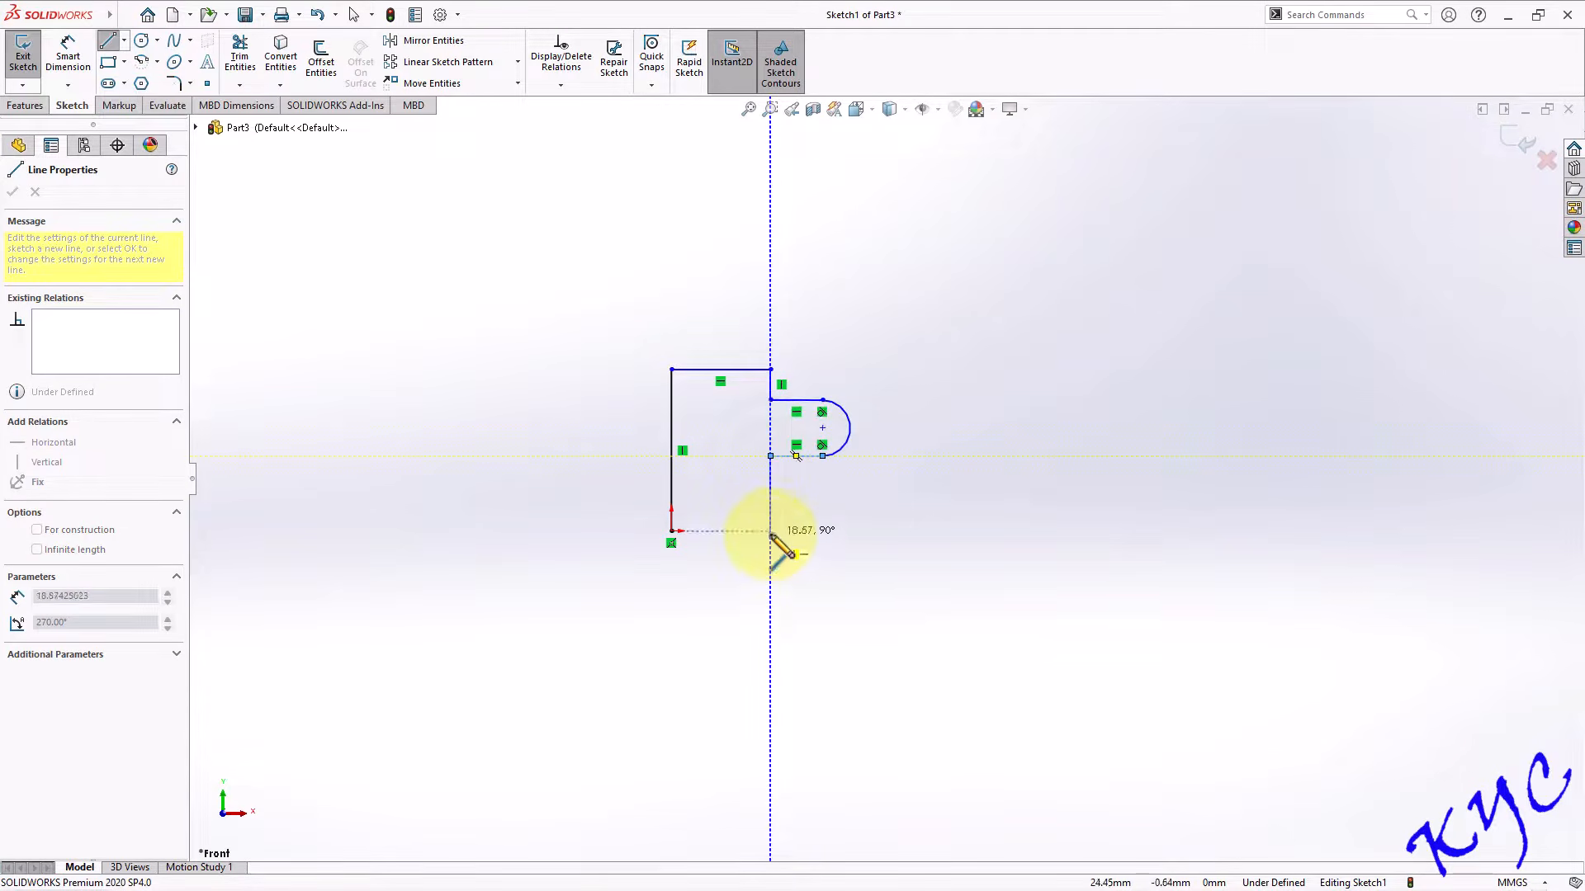
click(672, 530)
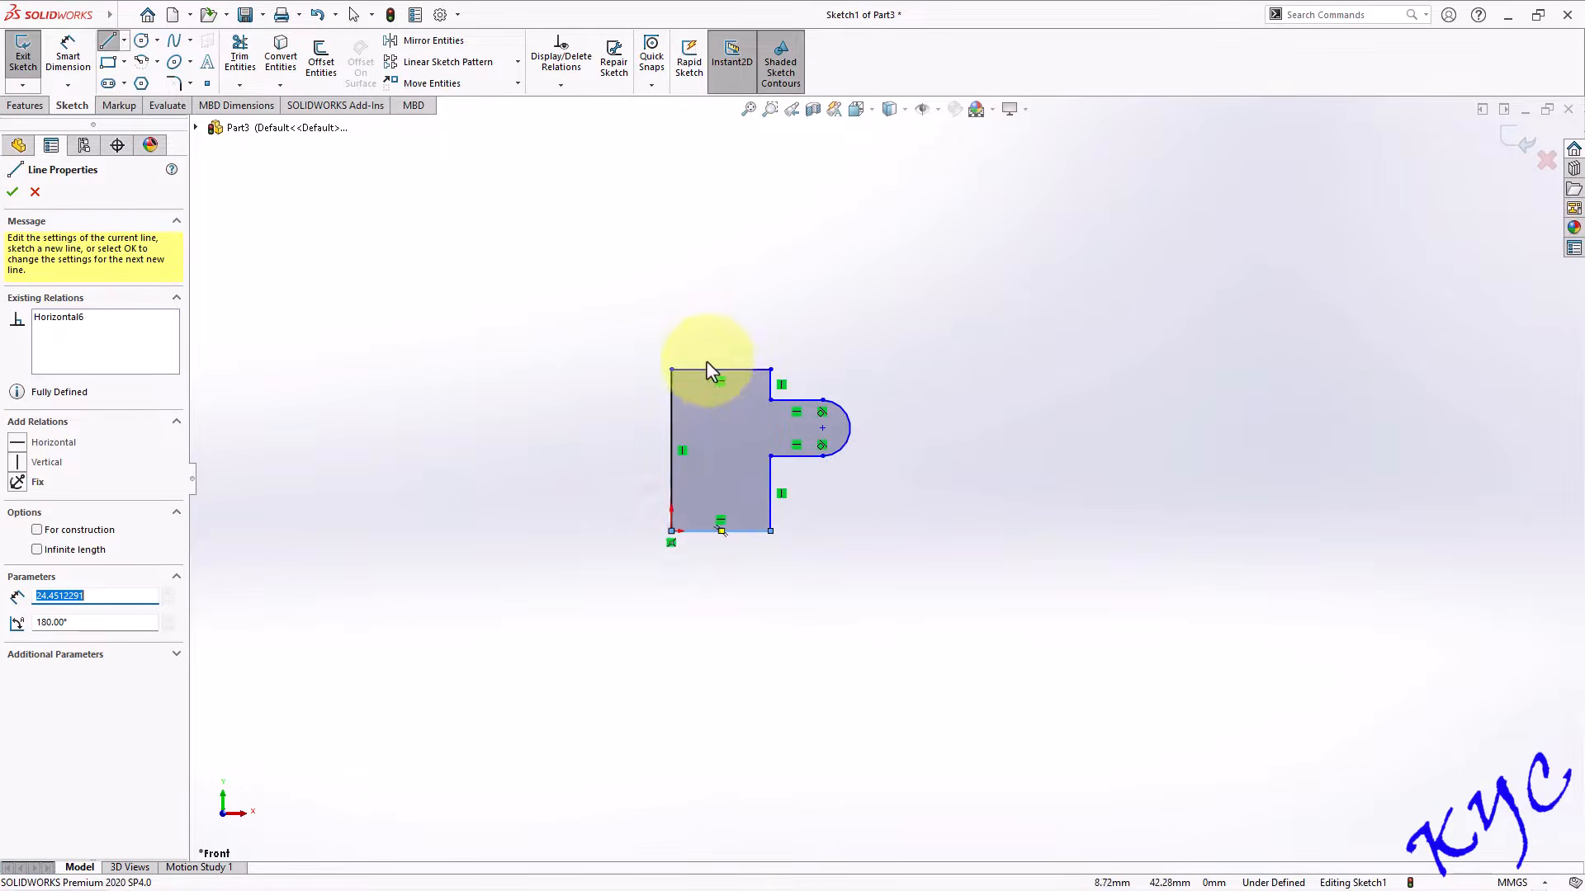
Dimension the width between the profile's inner vertical line and the short upper vertical edge as 25 mm.
scroll(838, 425, down, 3)
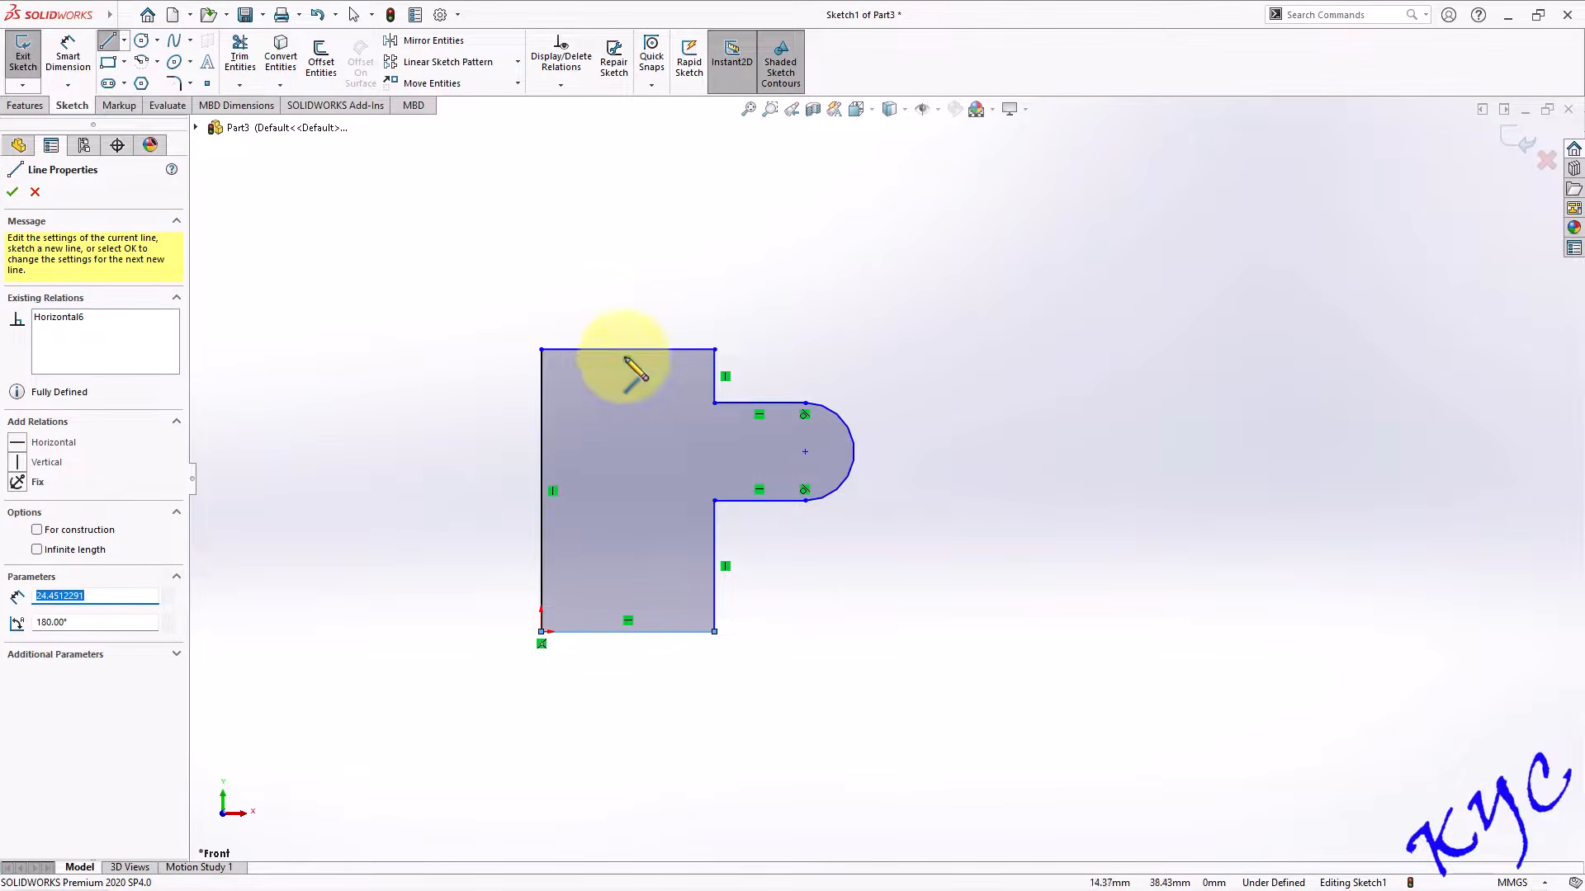
click(69, 62)
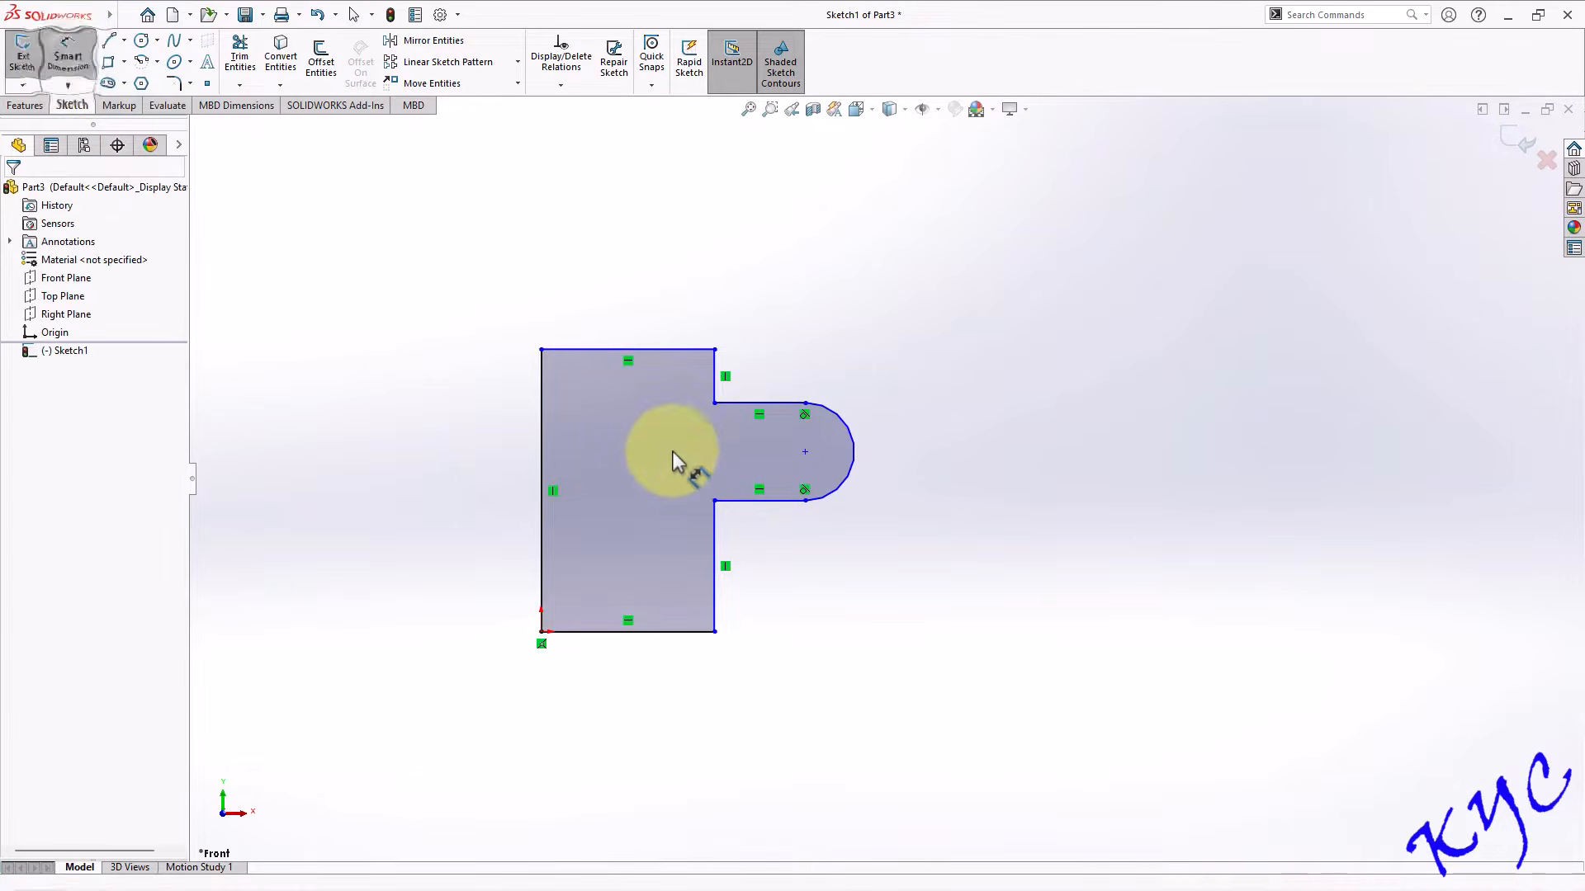
click(543, 361)
click(716, 378)
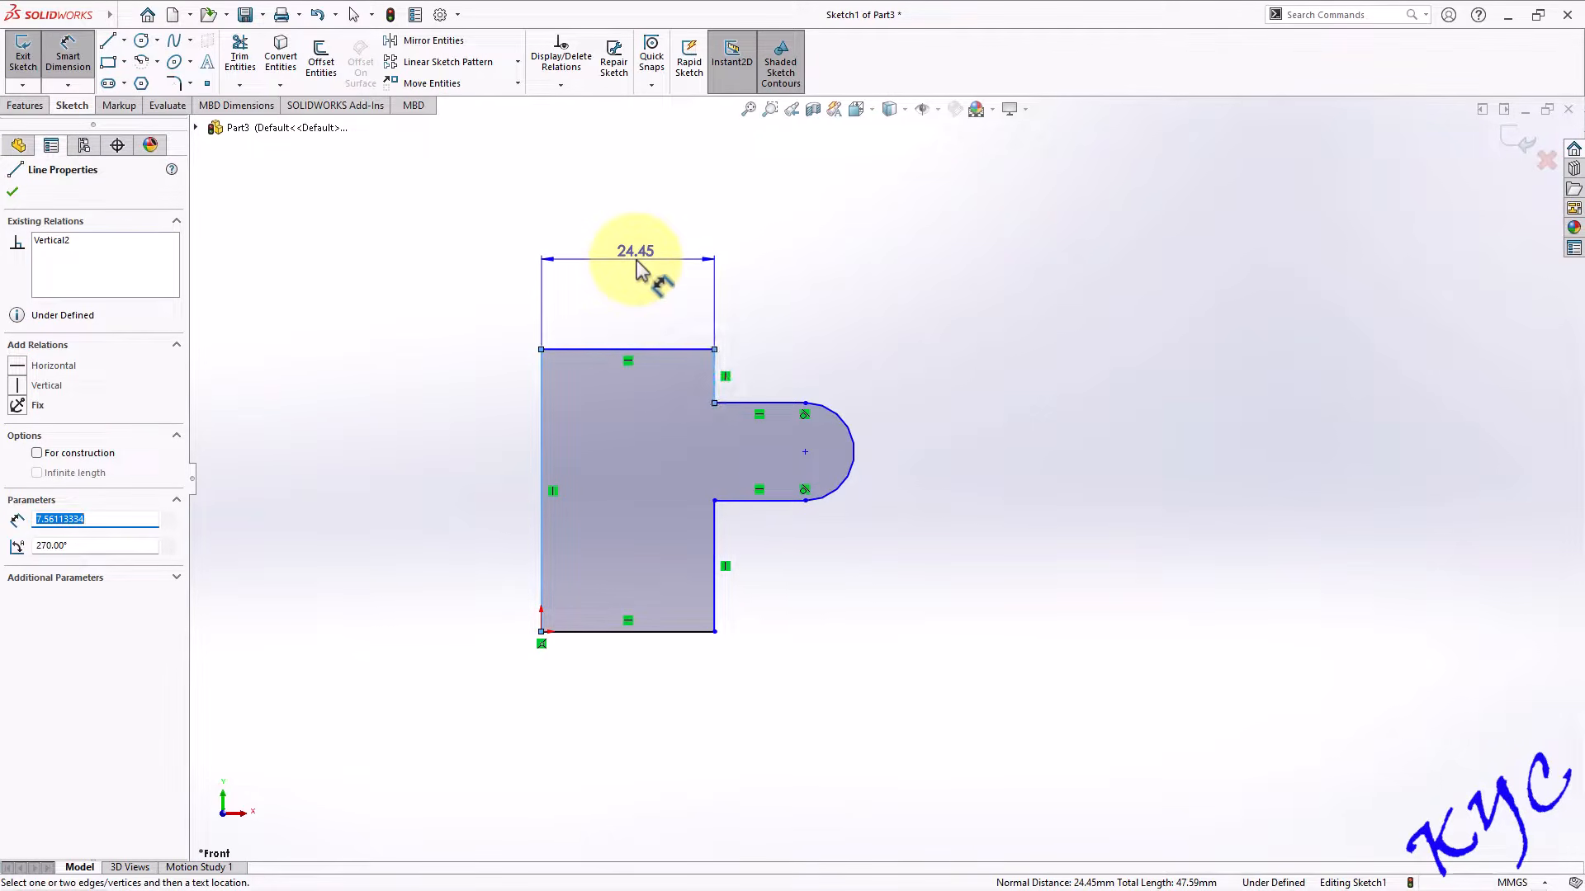
click(636, 268)
text(25)
key(Return)
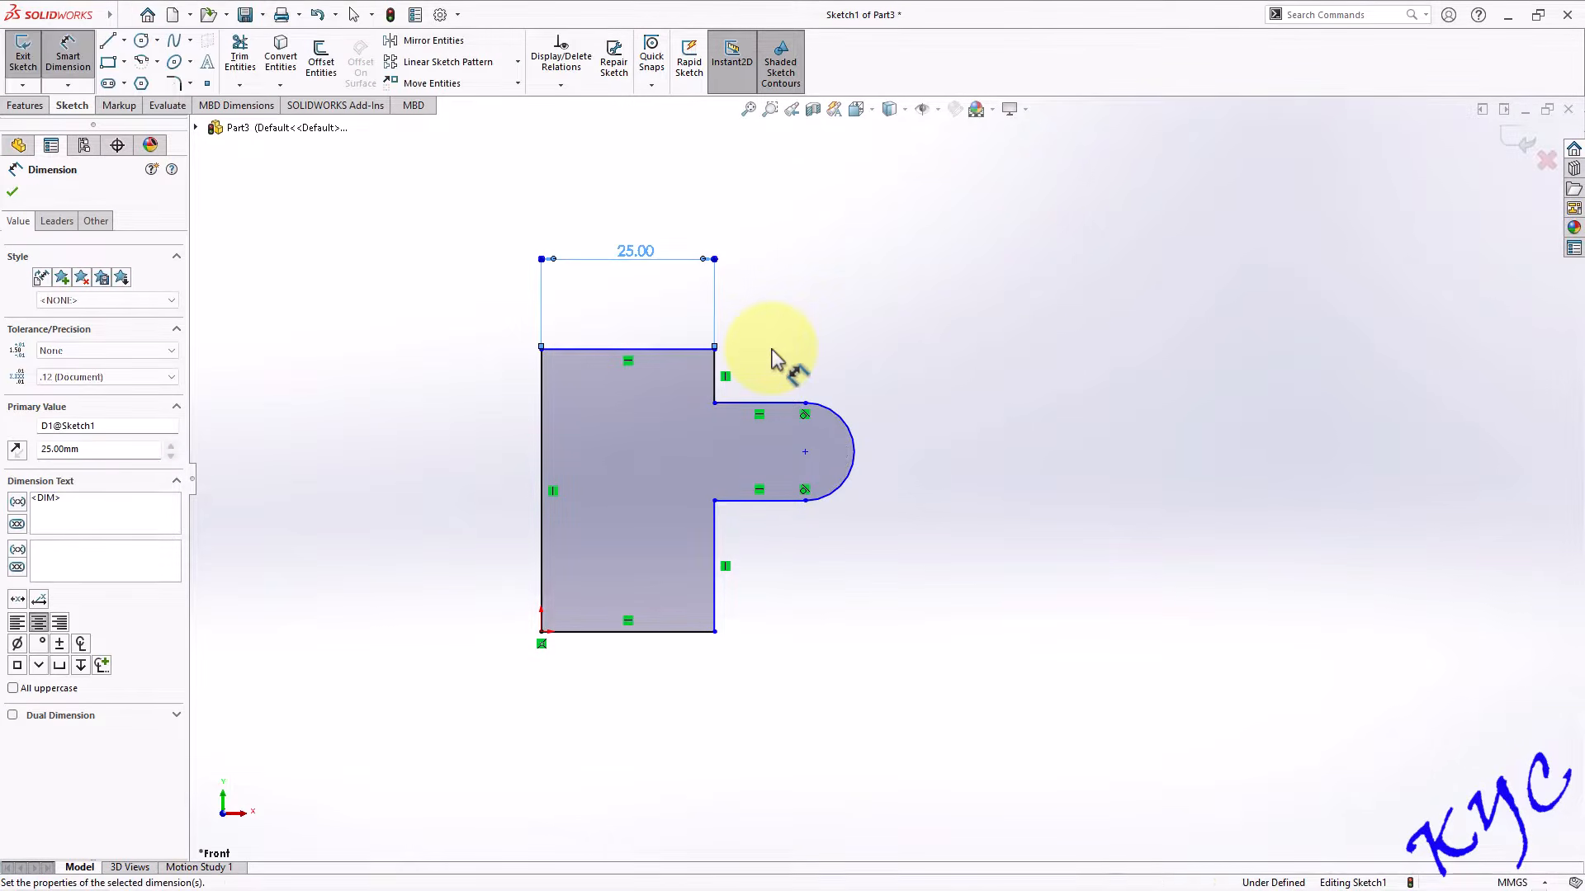
click(1049, 397)
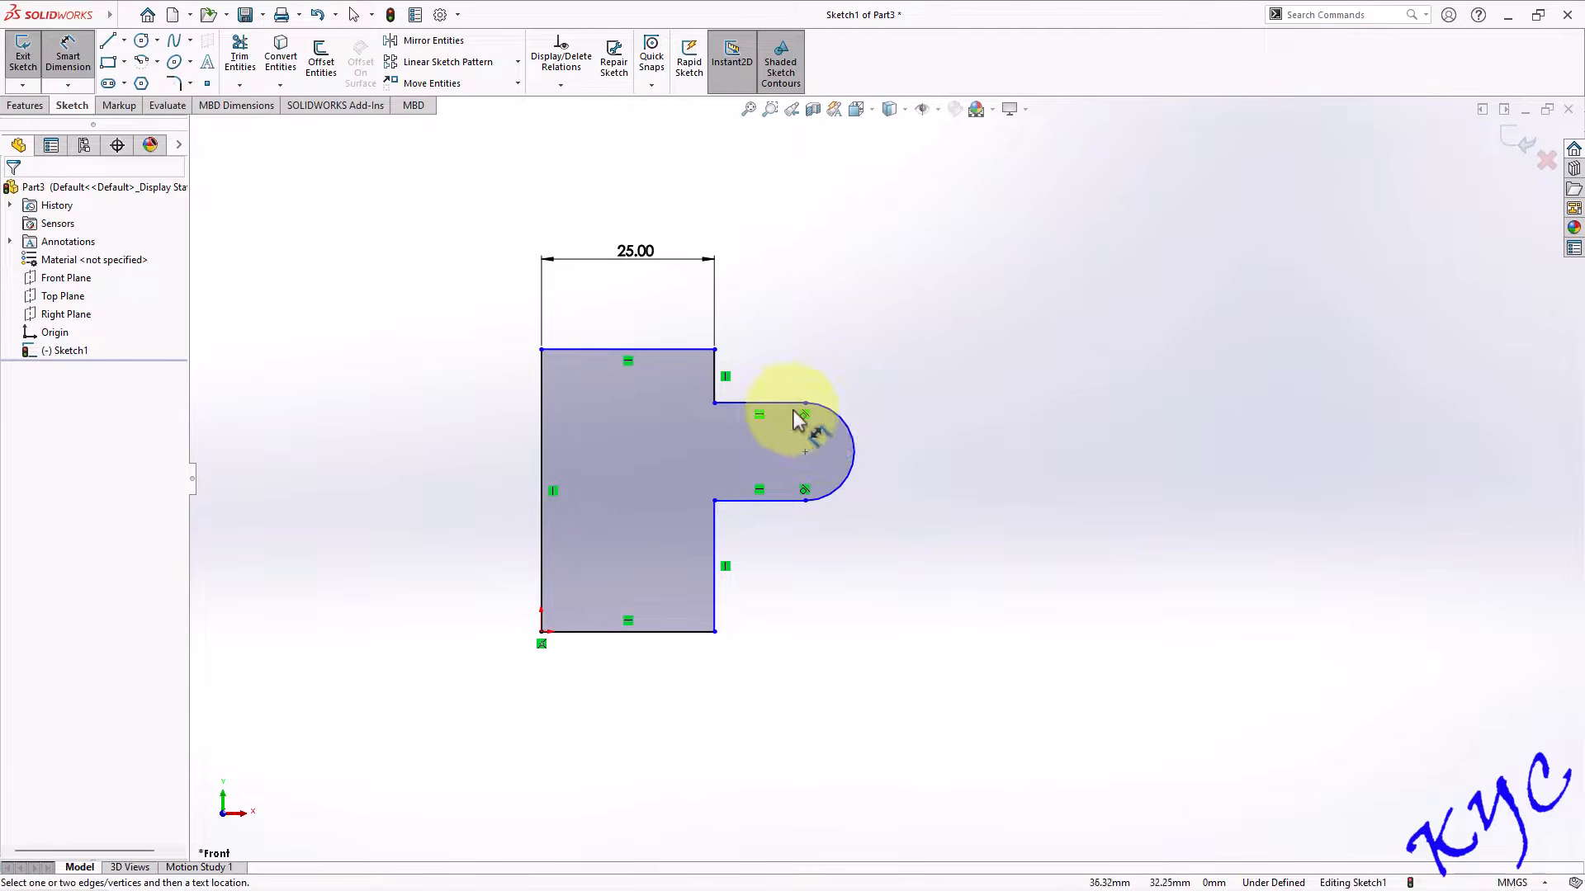
Dimension the rounded flange's thickness as 10 mm and the short vertical edge above it as 10 mm.
click(782, 410)
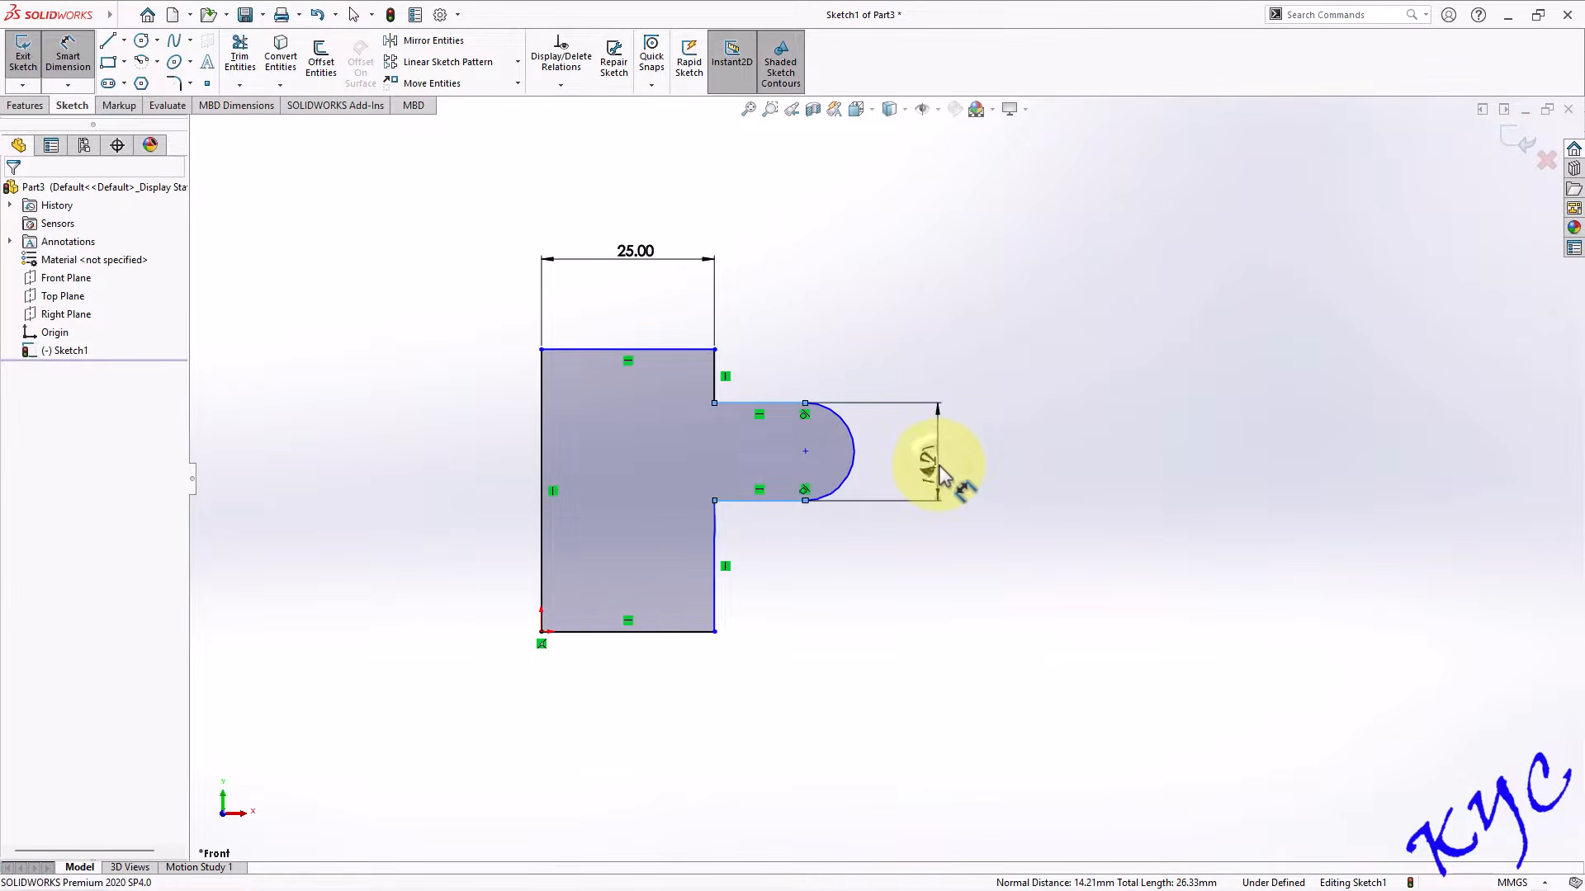
click(938, 458)
text(10)
key(Return)
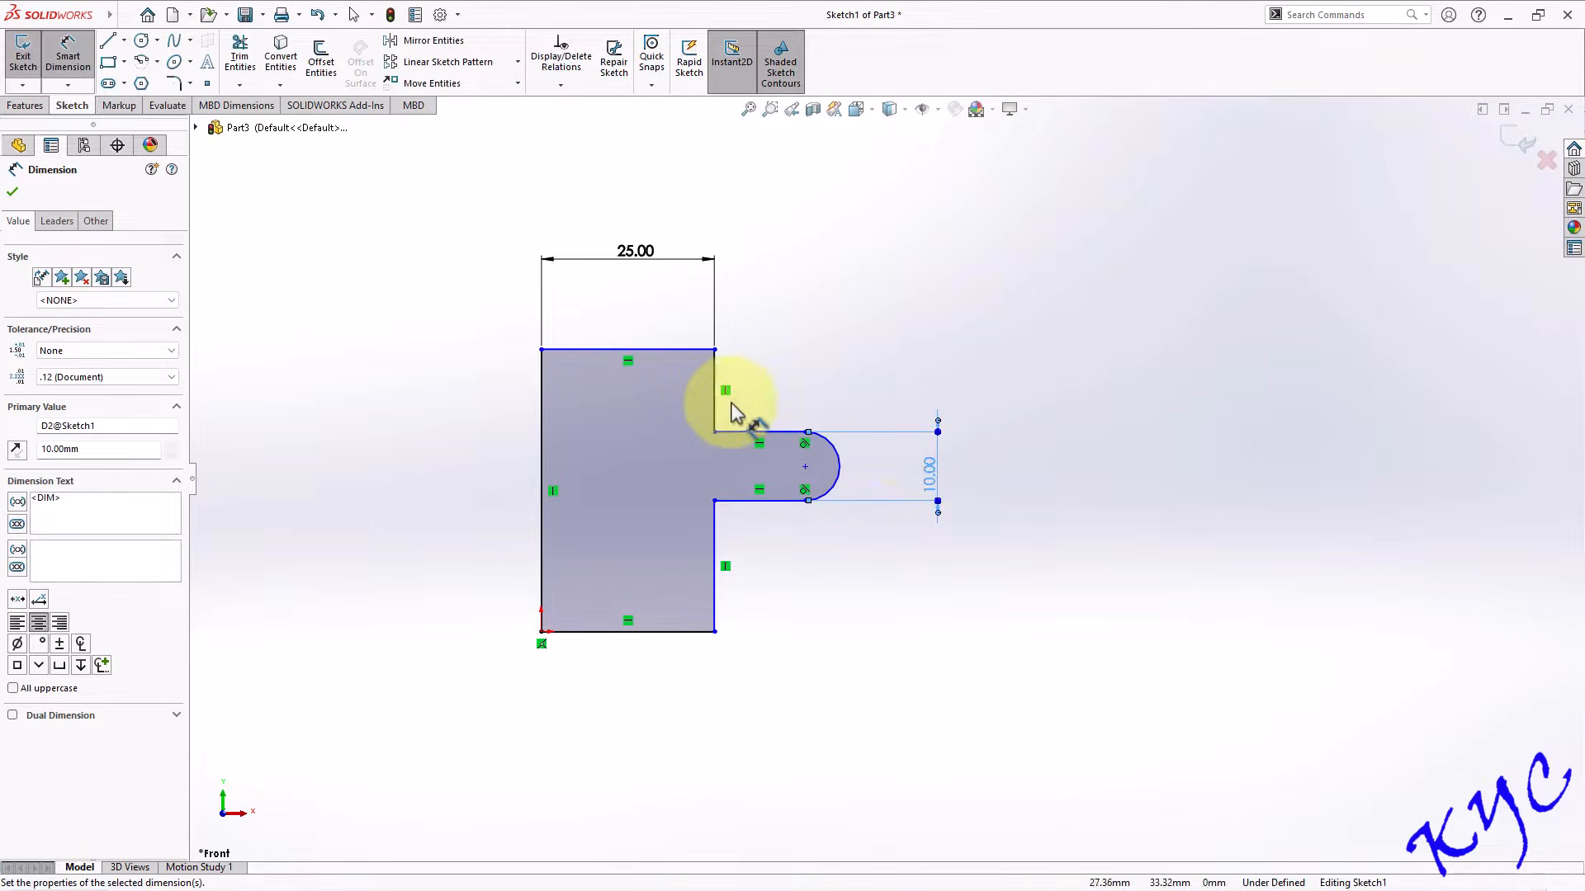
click(717, 407)
click(892, 388)
text(10)
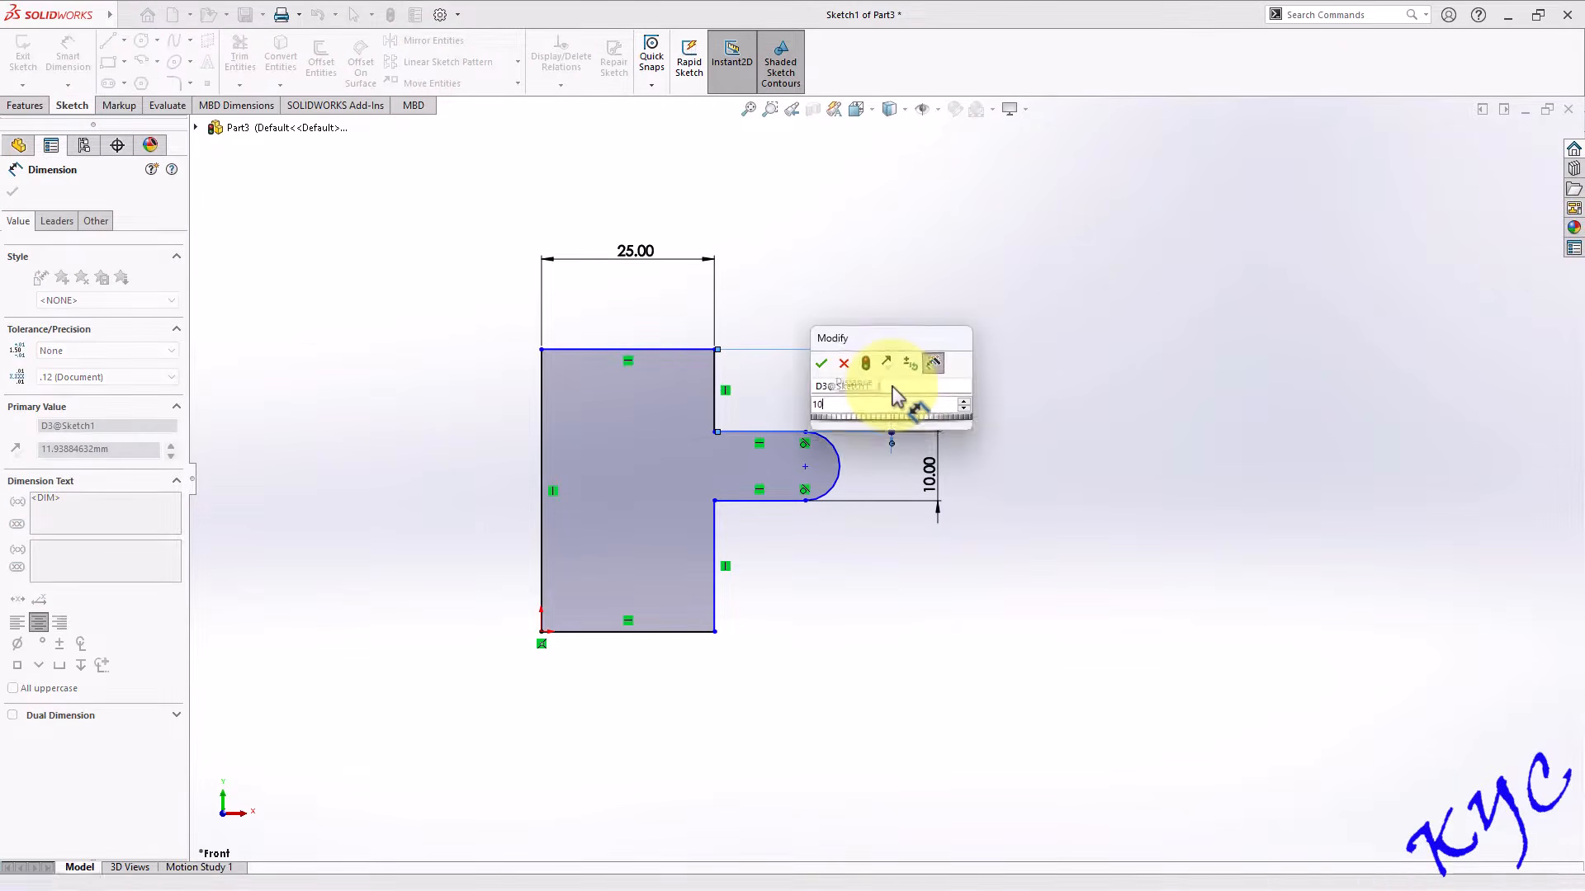
key(Return)
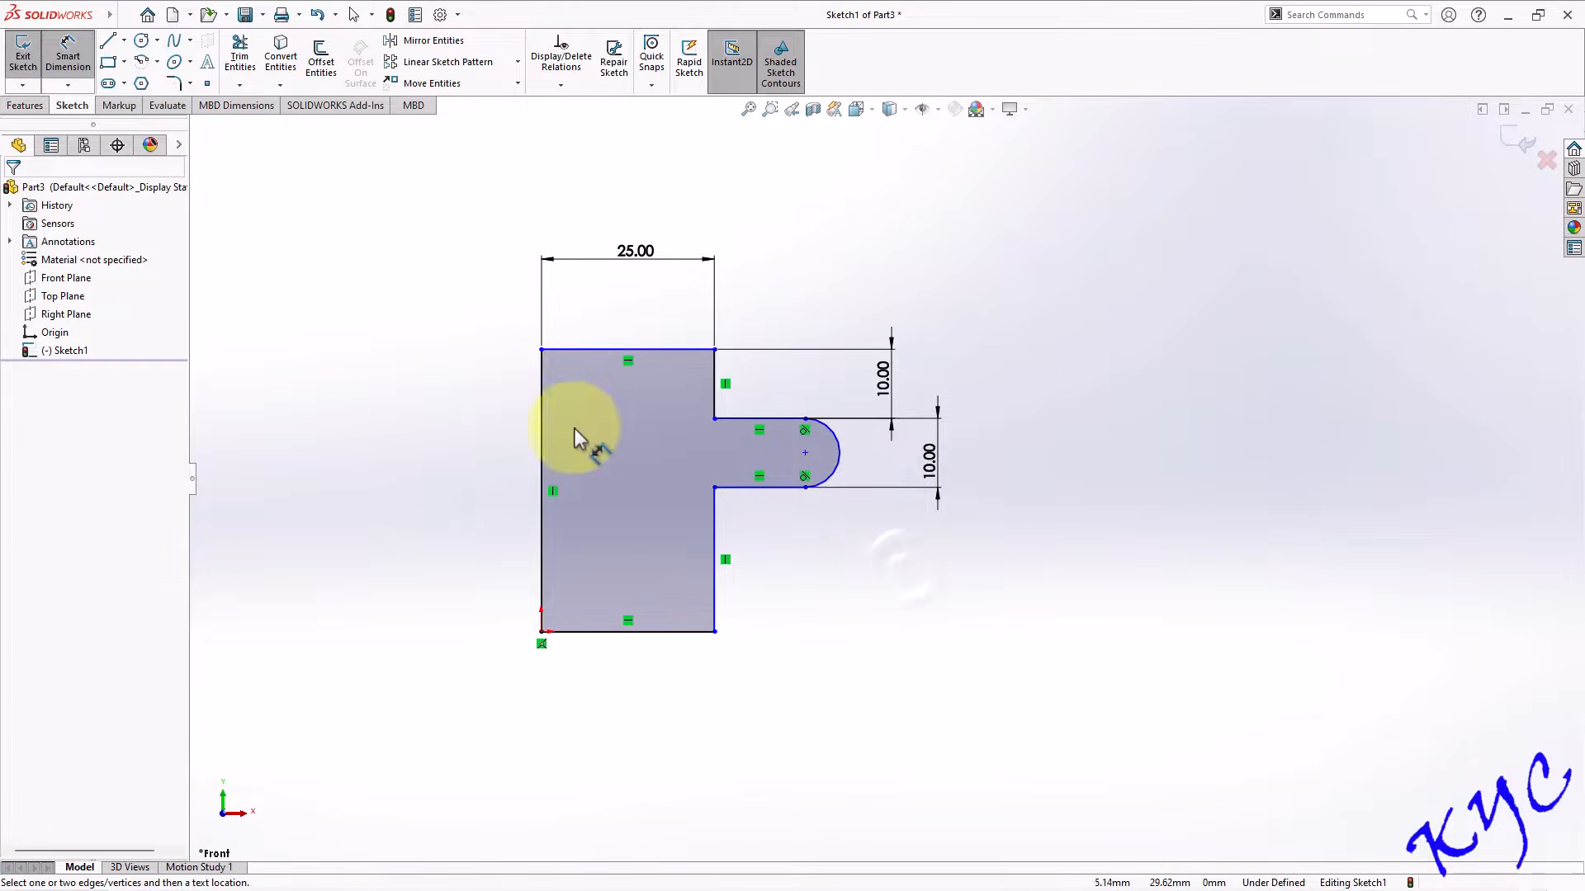
Dimension the overall distance from the inner vertical line to the outermost point of the arc as 45 mm.
click(541, 428)
click(838, 462)
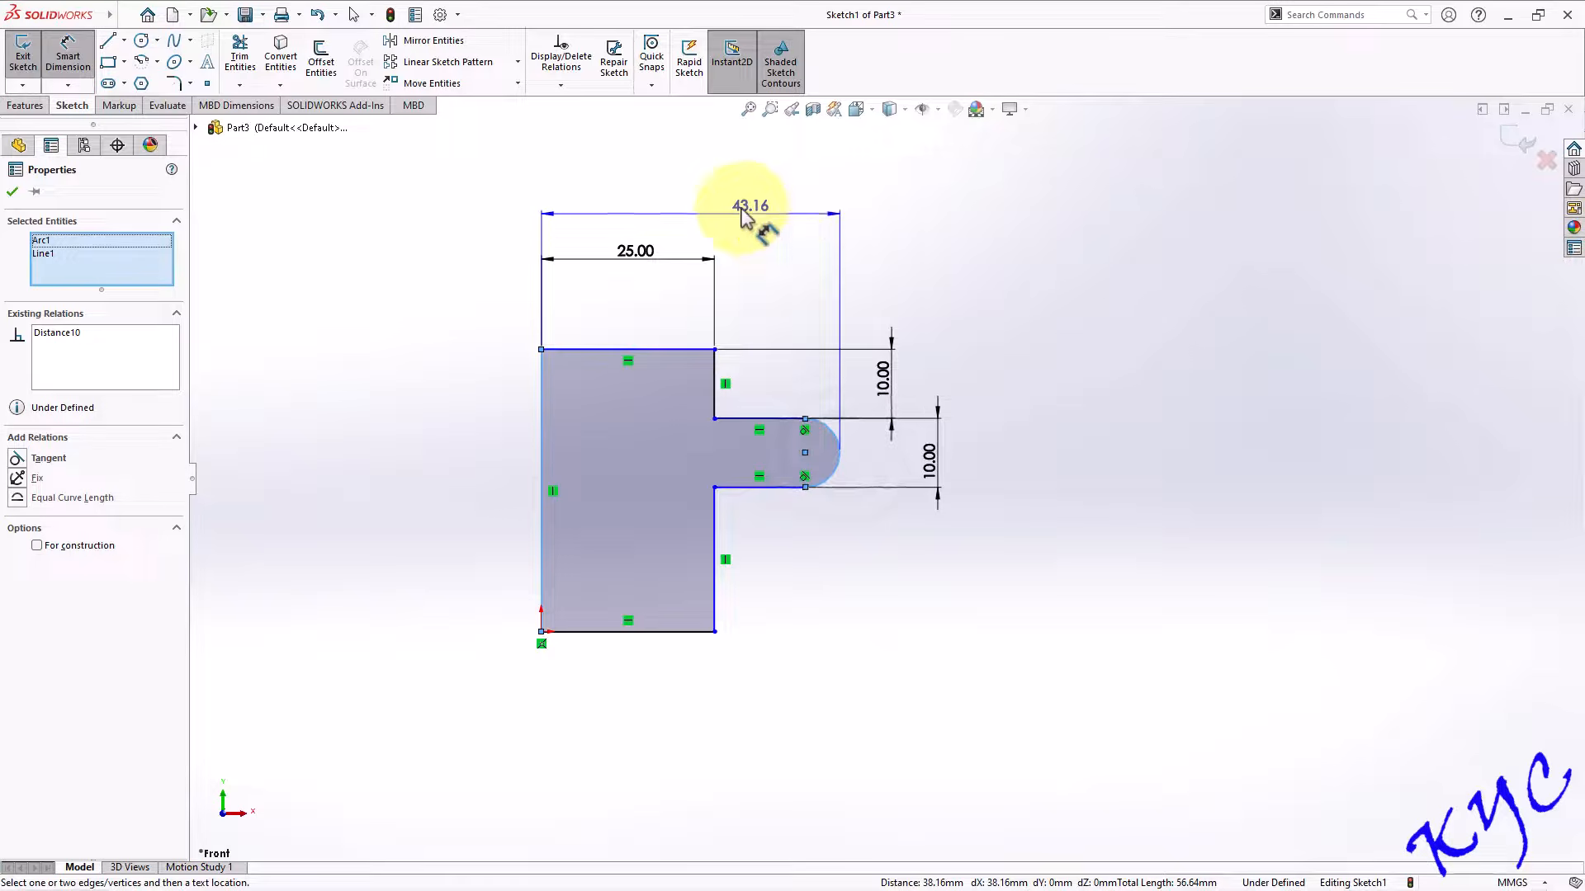
click(734, 206)
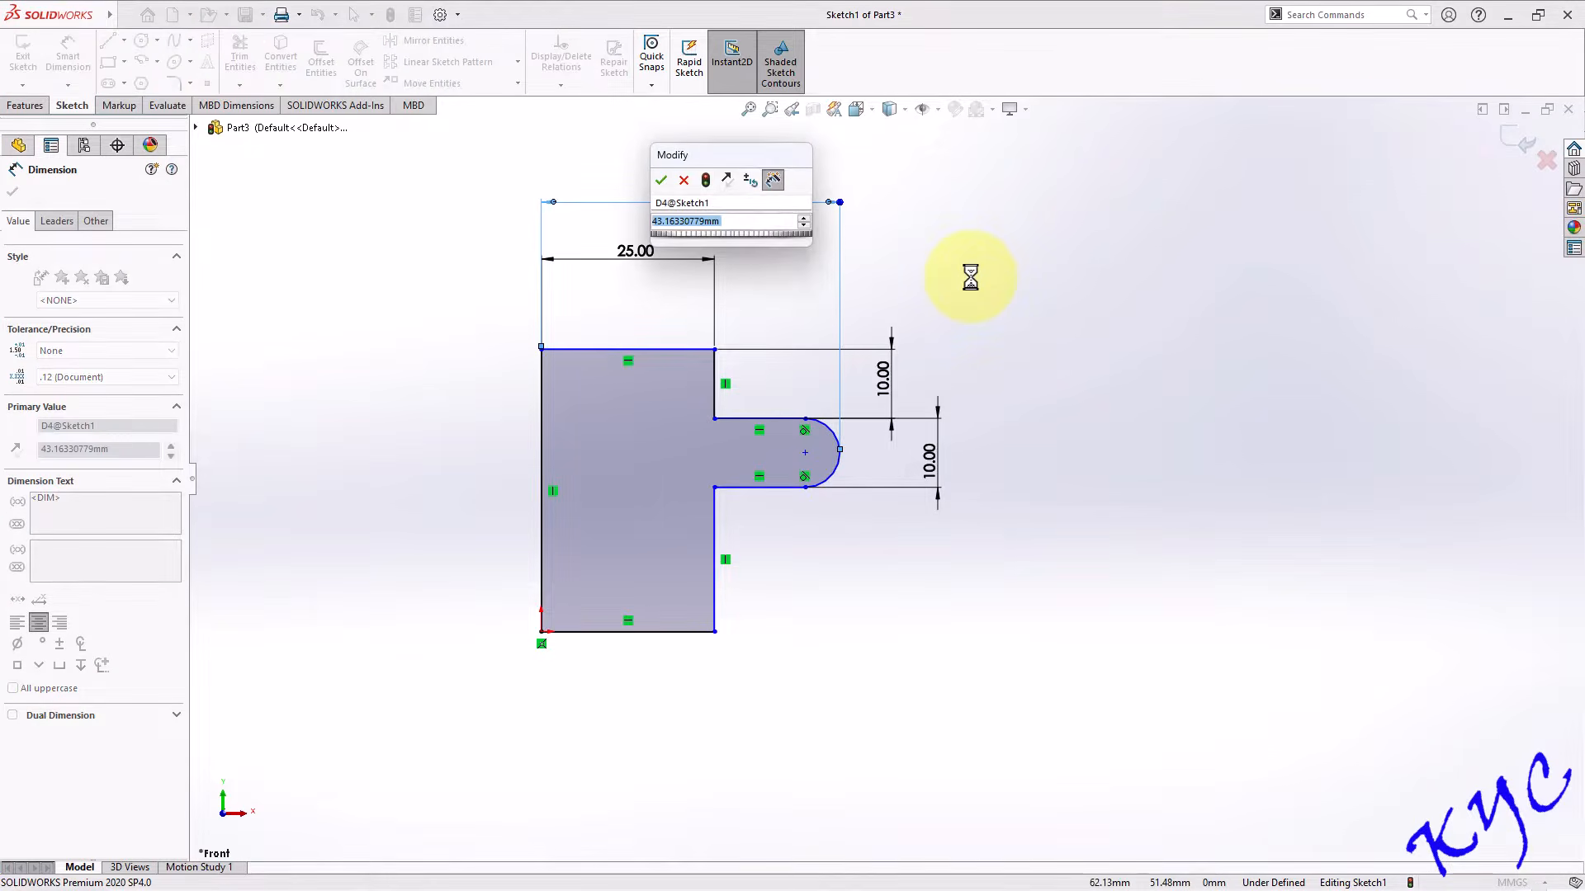
text(45)
key(Return)
click(1060, 453)
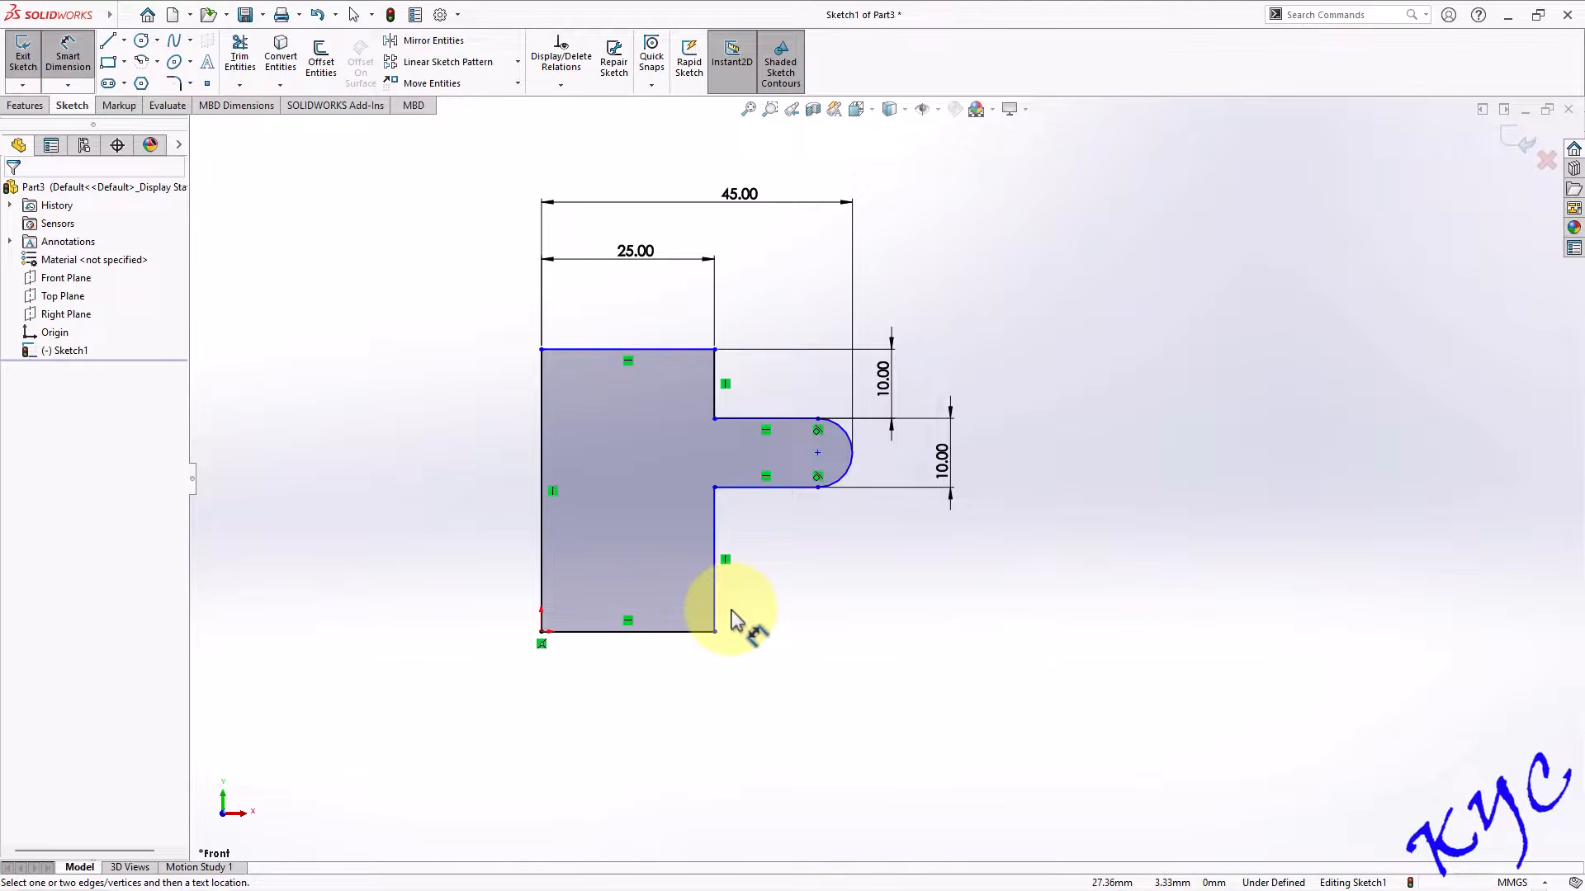
Dimension the profile's total height between its upper and lower horizontal edges as 45 mm.
click(688, 349)
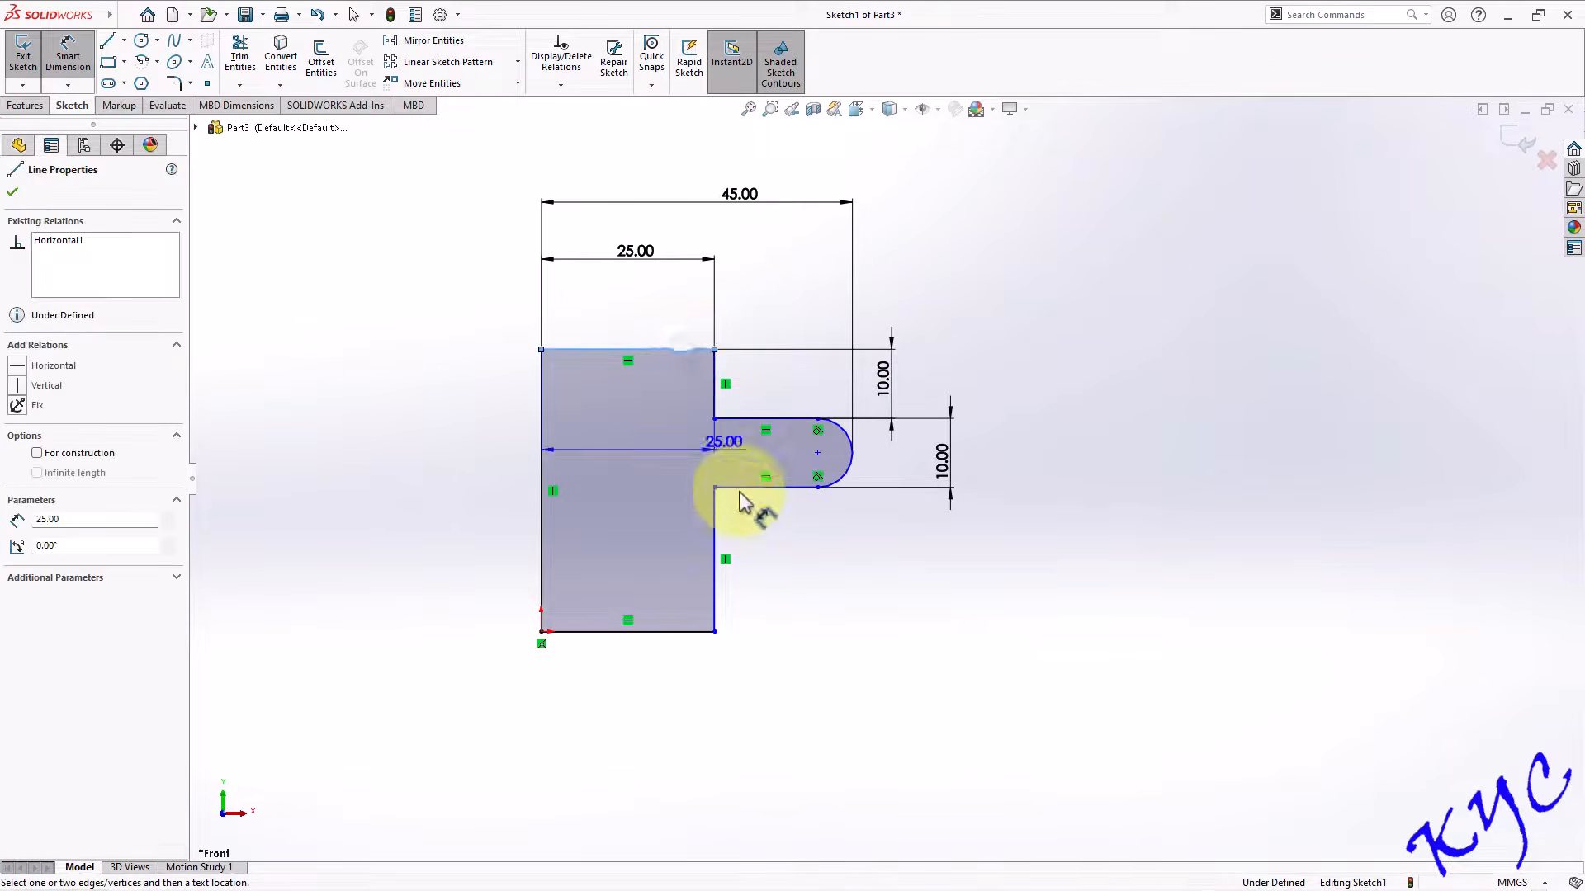
click(685, 632)
click(1024, 483)
text(45)
key(Return)
key(Escape)
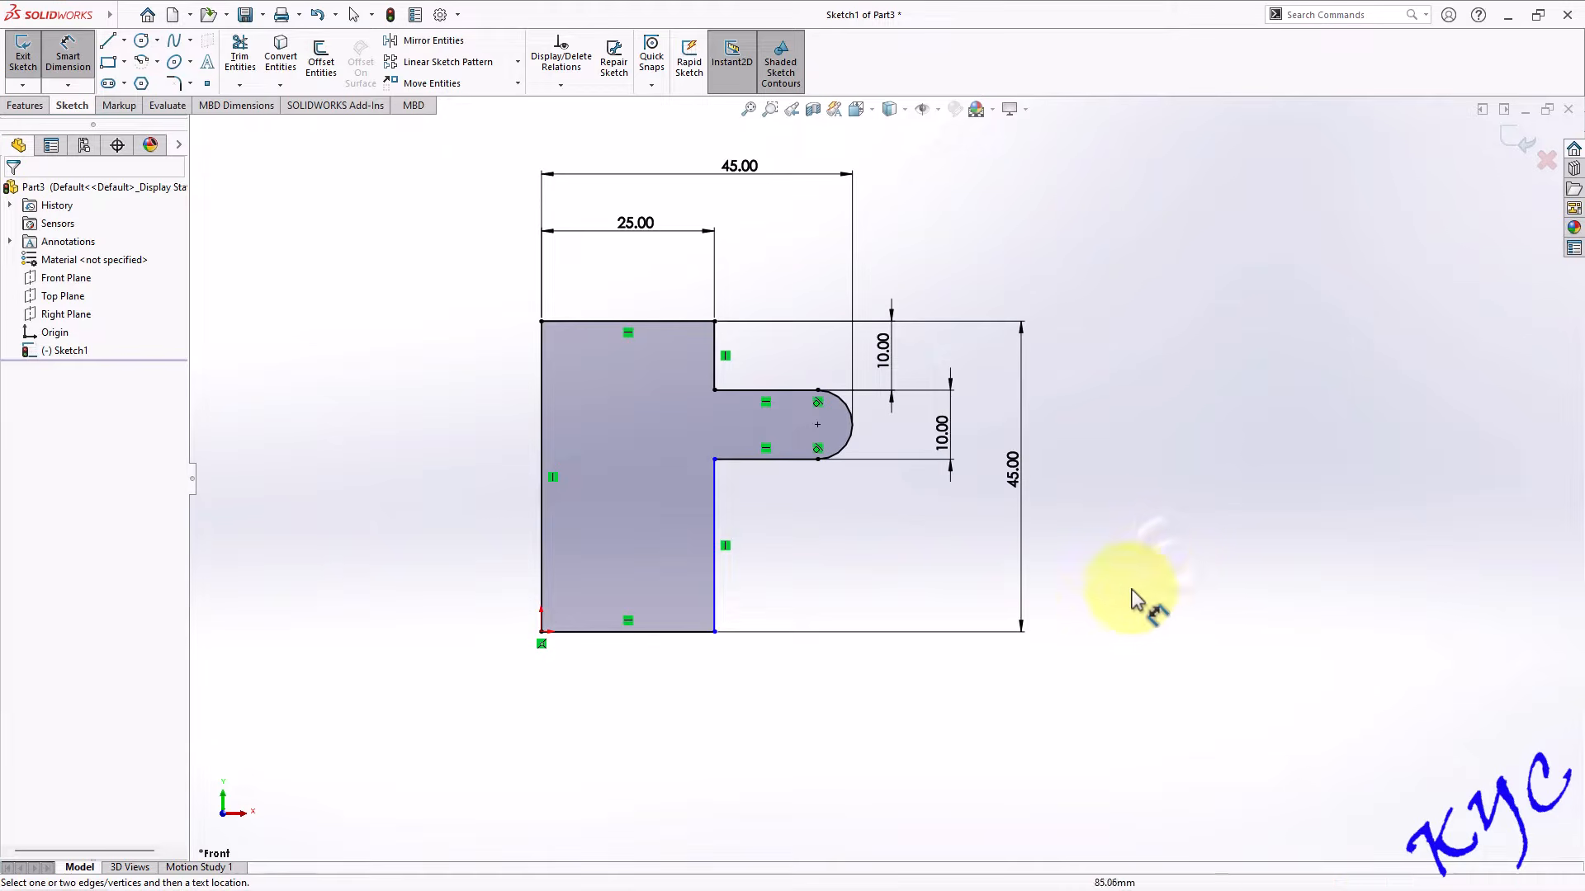
key(Escape)
Make the outer vertical edges above and below the flange collinear.
drag(720, 569, 694, 574)
click(785, 559)
click(713, 365)
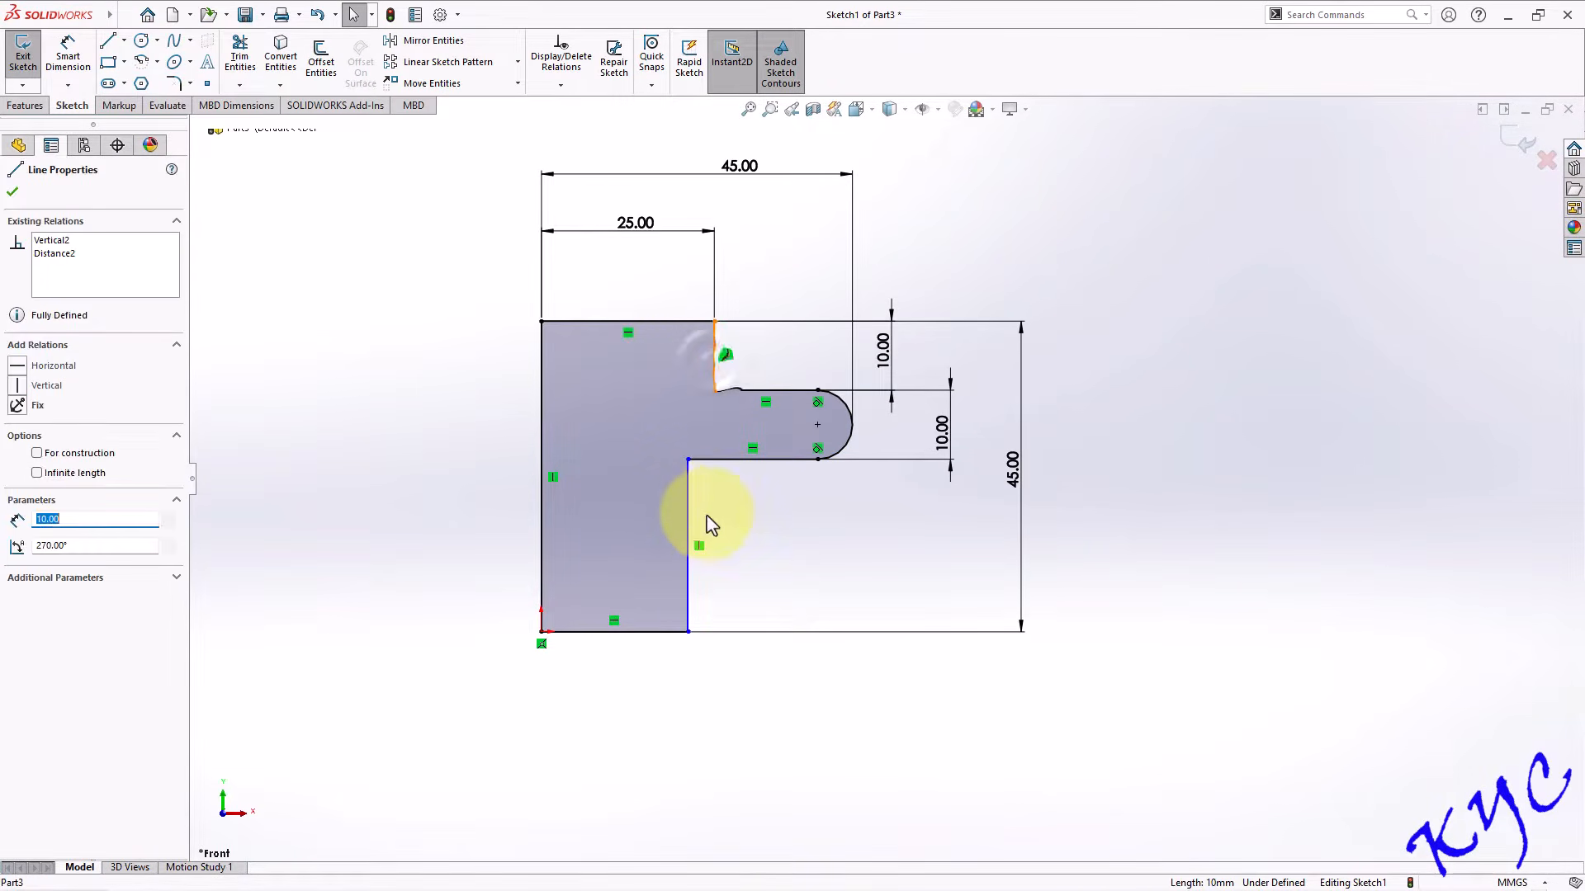
ctrl+click(690, 525)
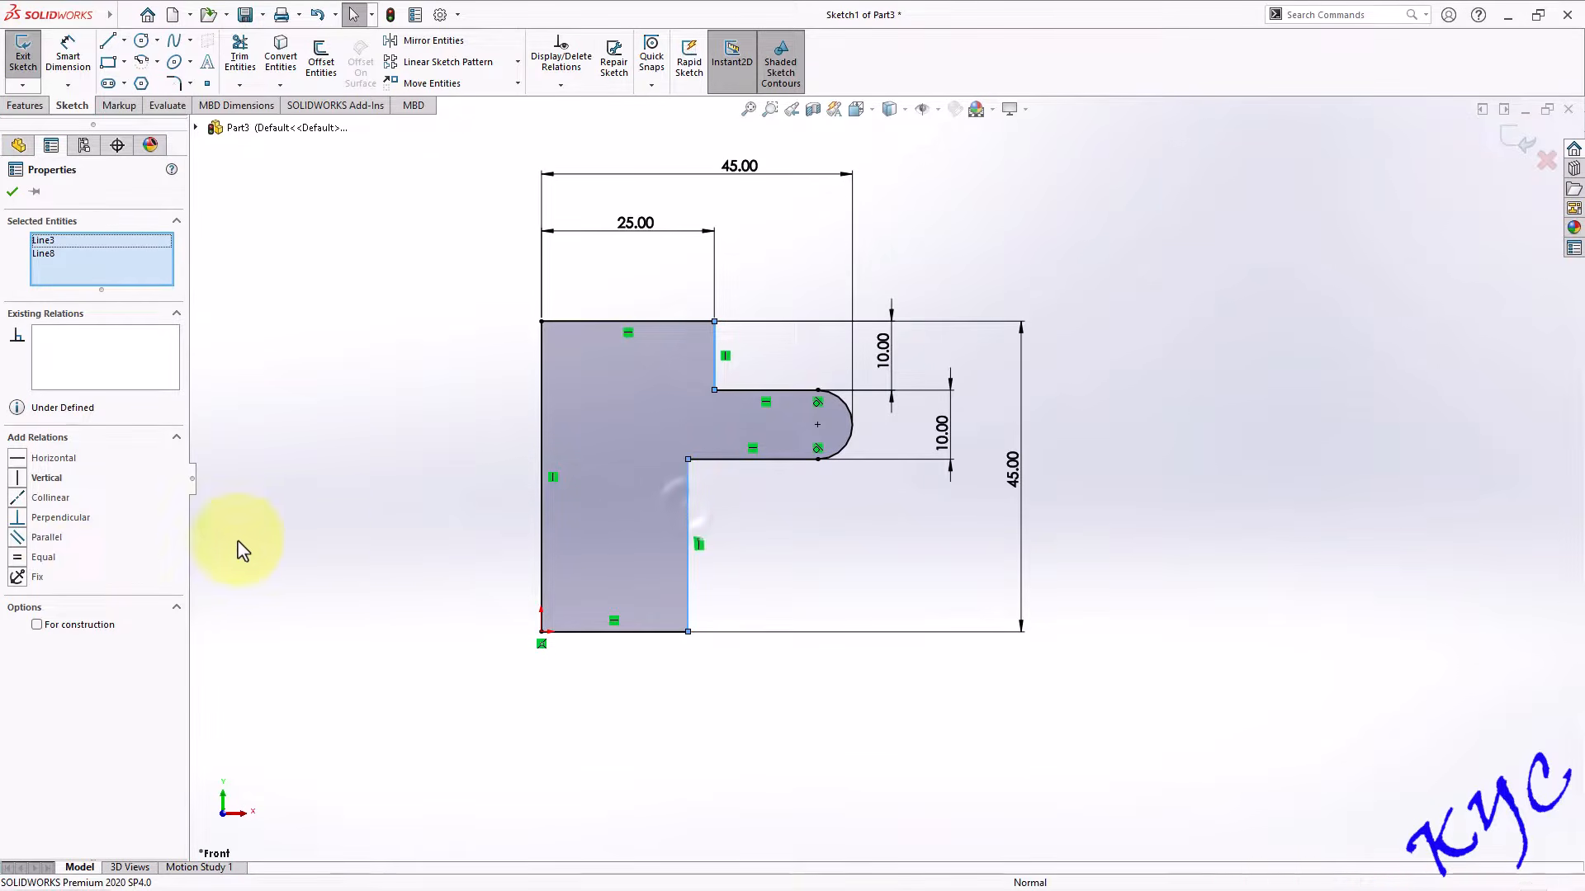
click(19, 500)
click(1143, 588)
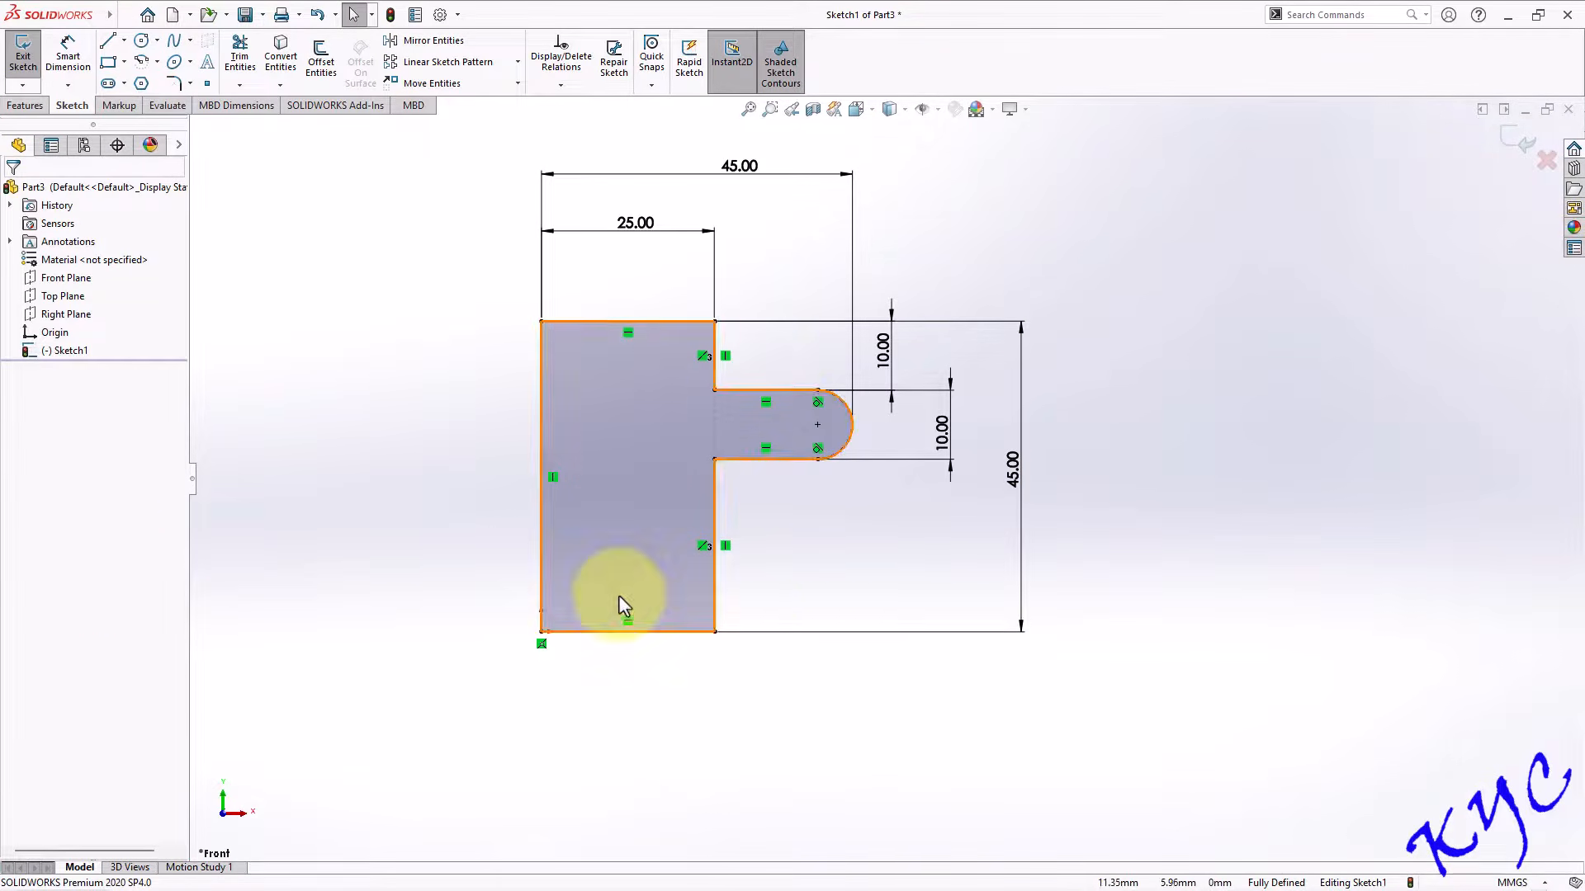
Finish the sketch and revolve the profile 360° about its inner vertical line.
click(23, 59)
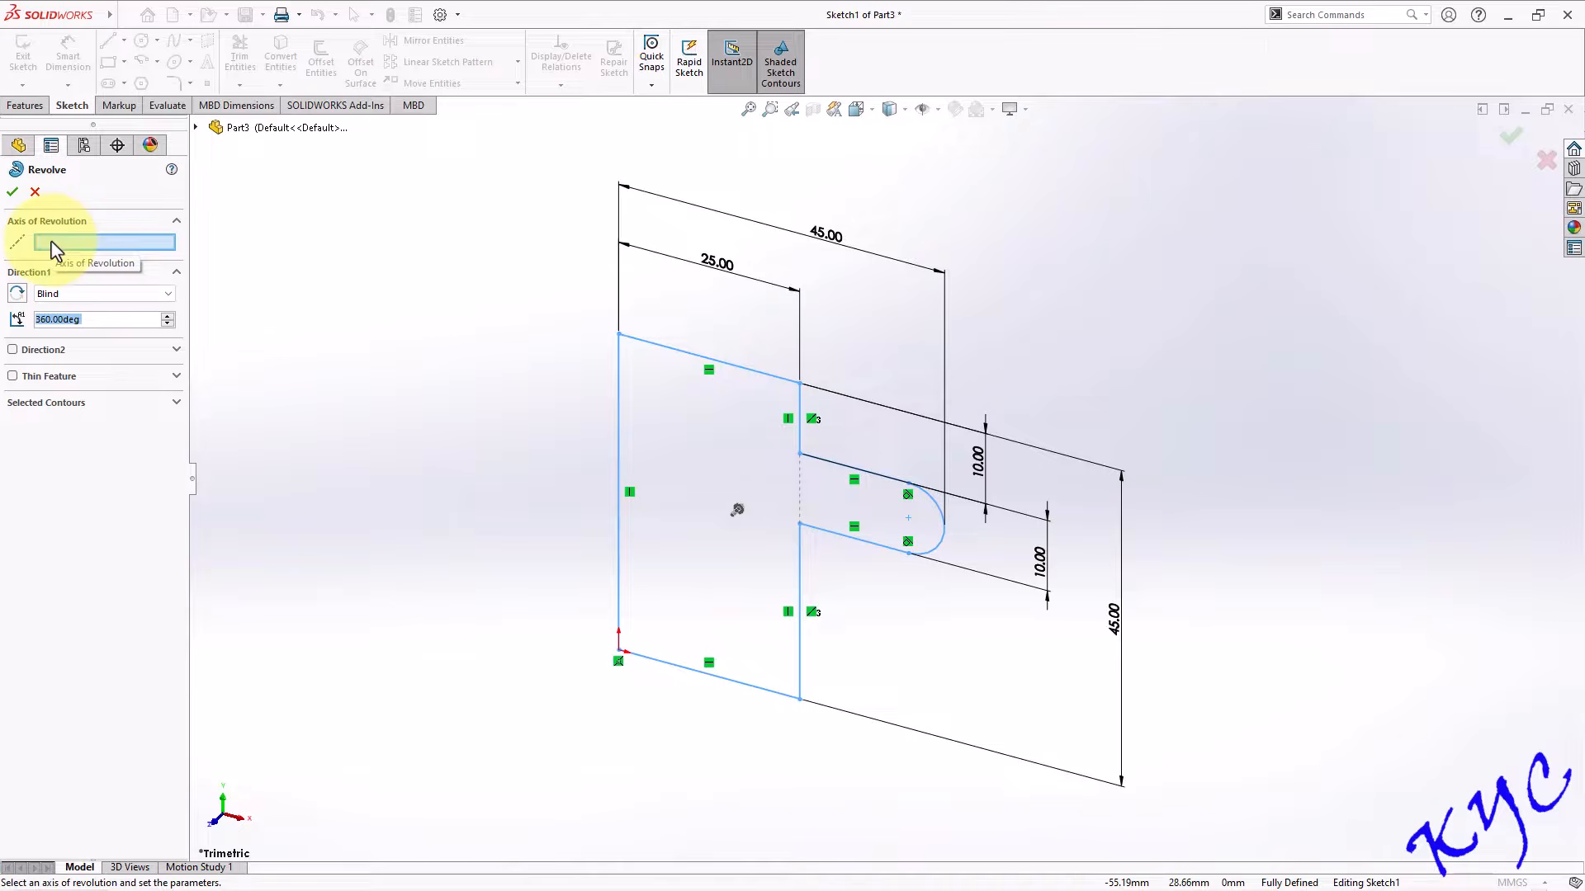
click(621, 396)
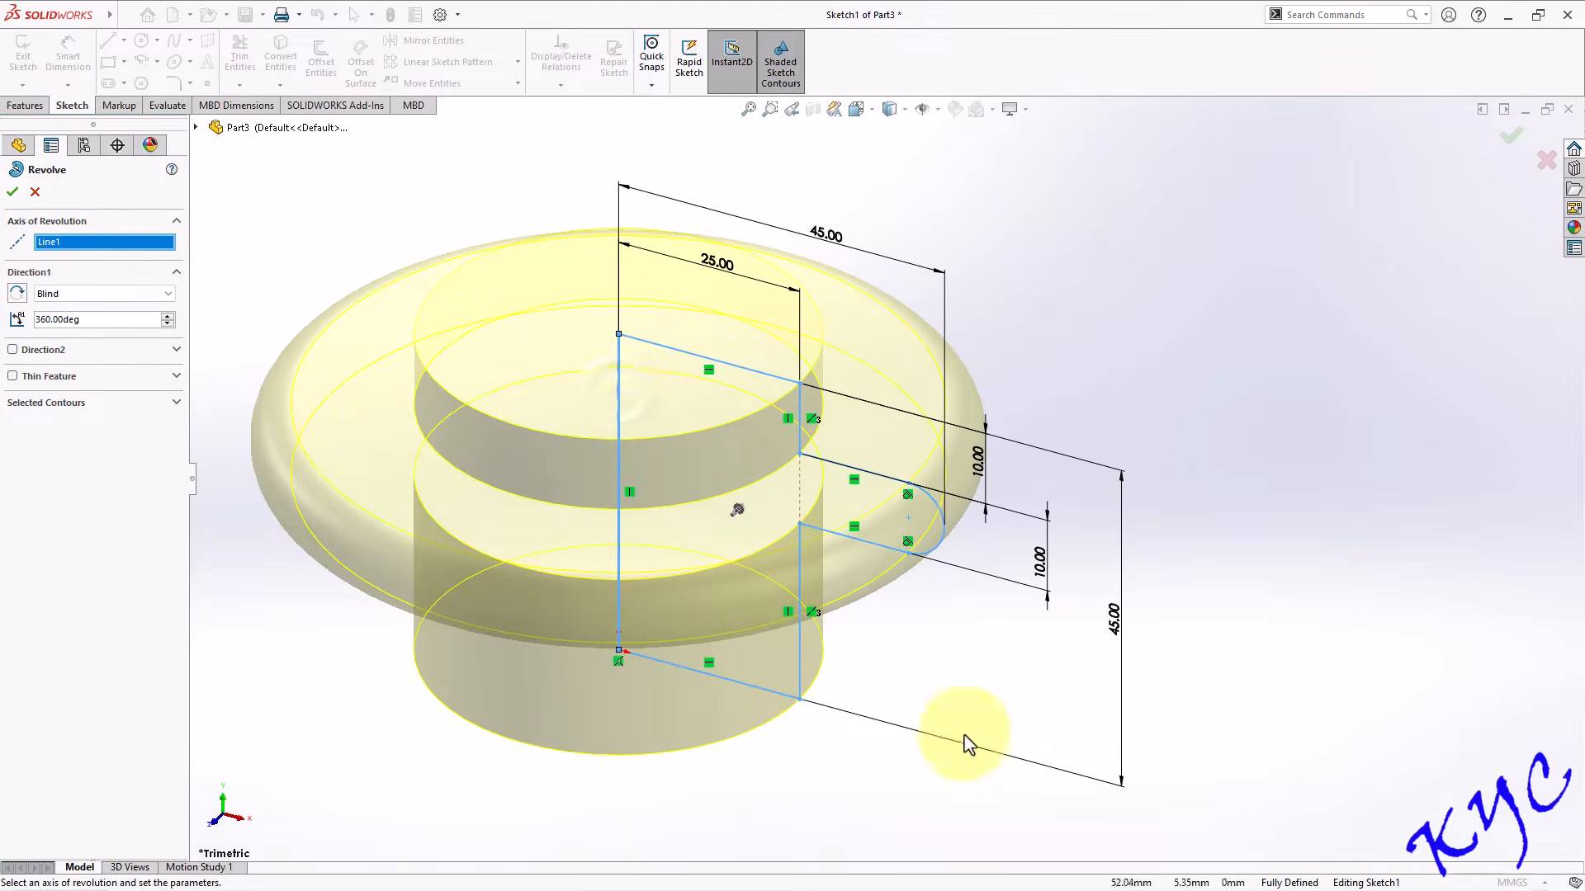
click(12, 194)
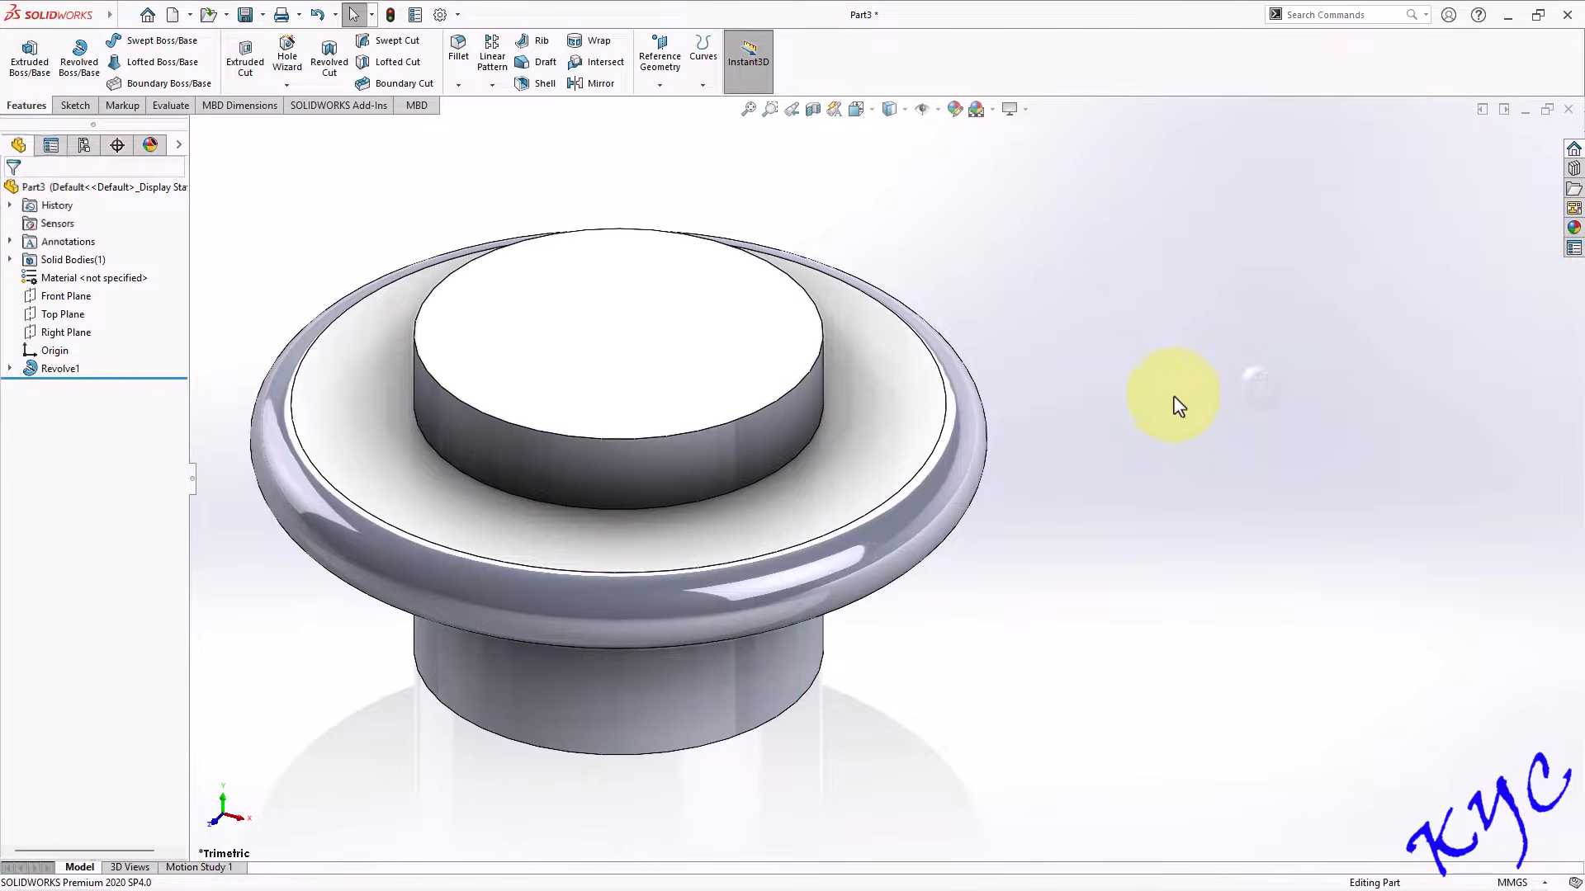
Set up a Hole Wizard ISO tapped hole of size M36 with a Through All end condition.
scroll(1068, 438, up, 3)
mouse_move(1068, 438)
middle_down()
mouse_move(1054, 268)
mouse_move(1037, 379)
mouse_move(1068, 418)
middle_up()
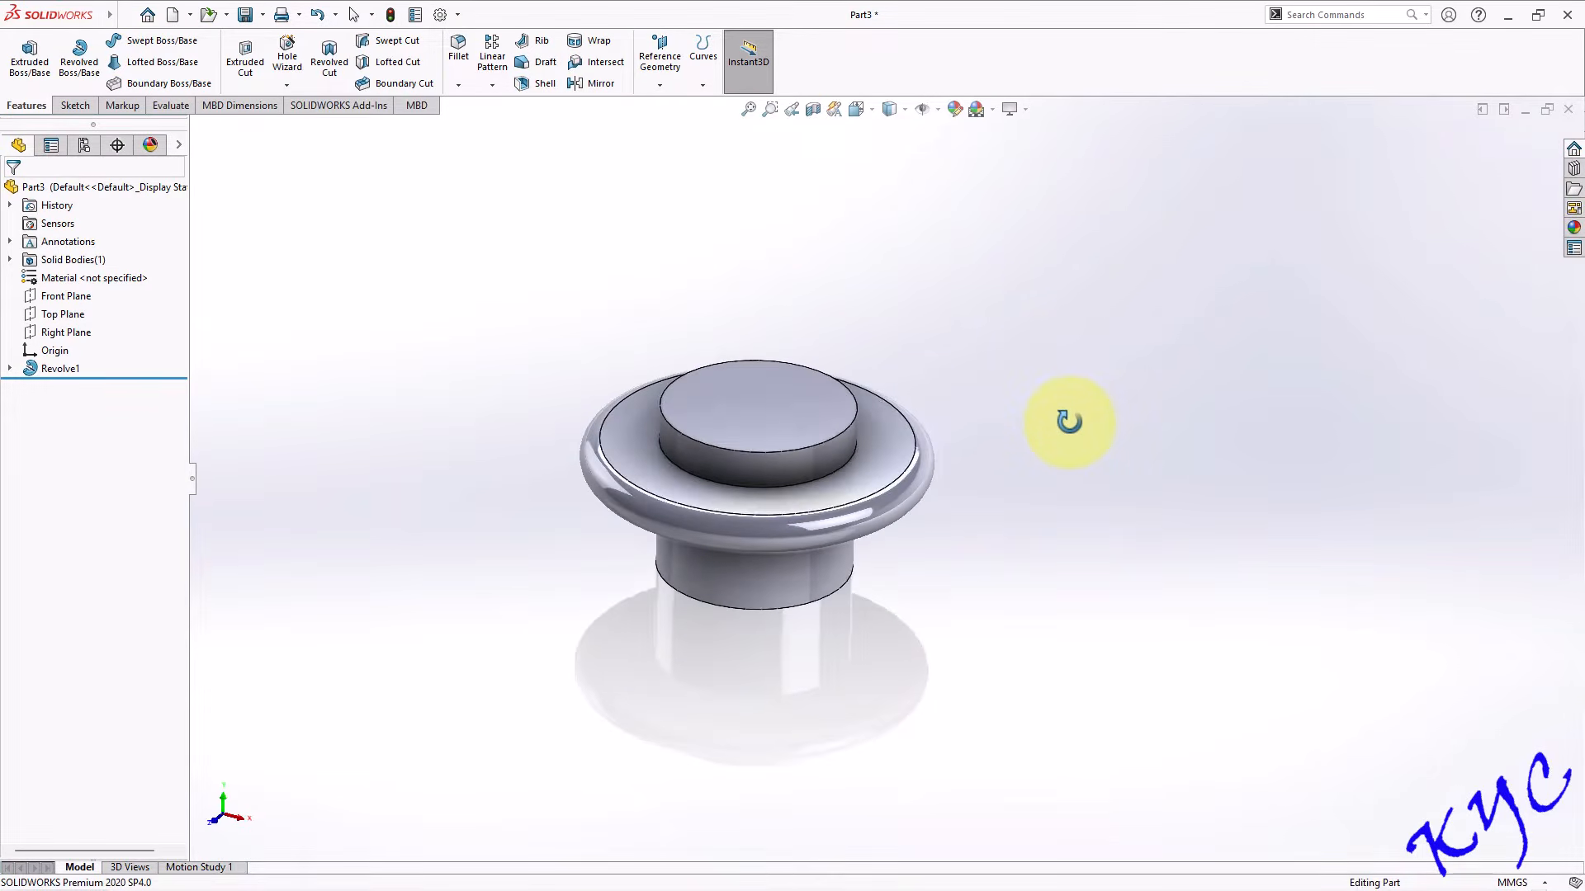
scroll(642, 391, down, 2)
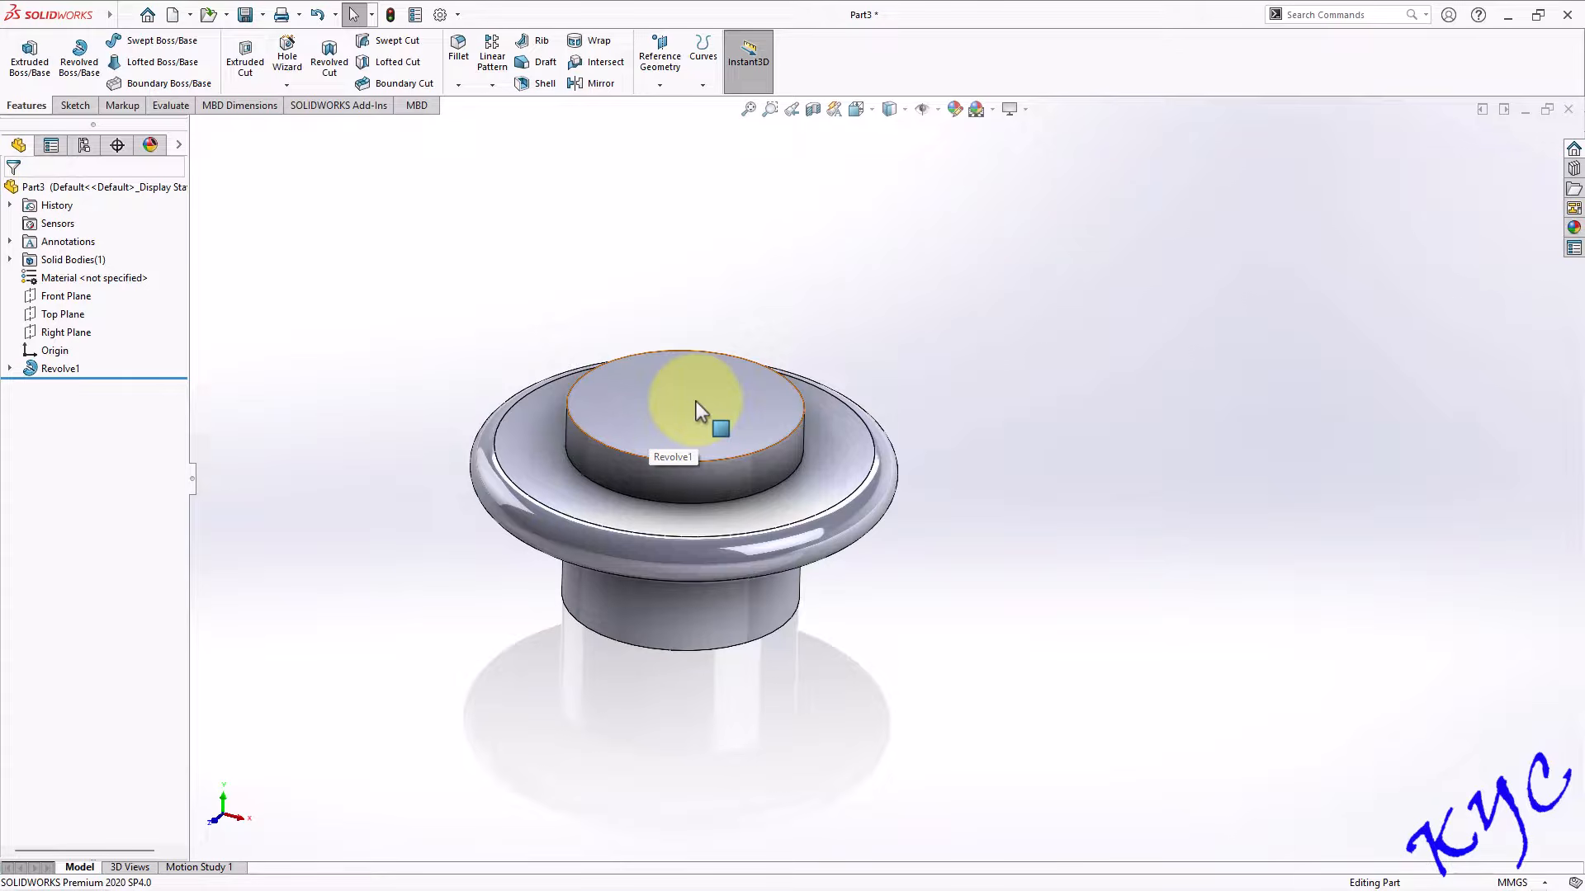
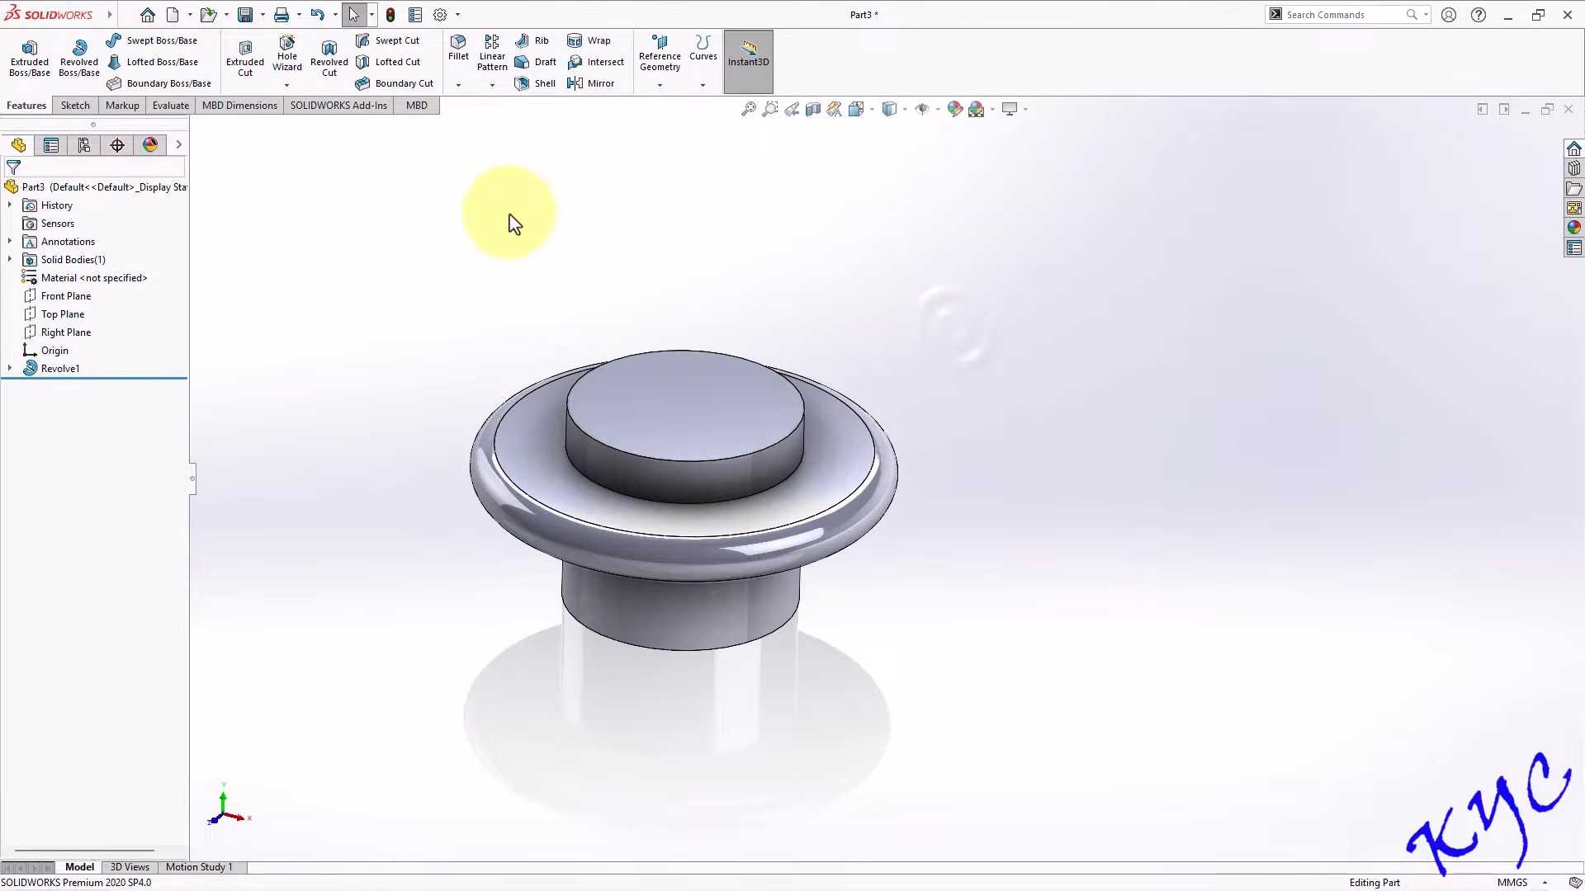
click(297, 87)
click(310, 104)
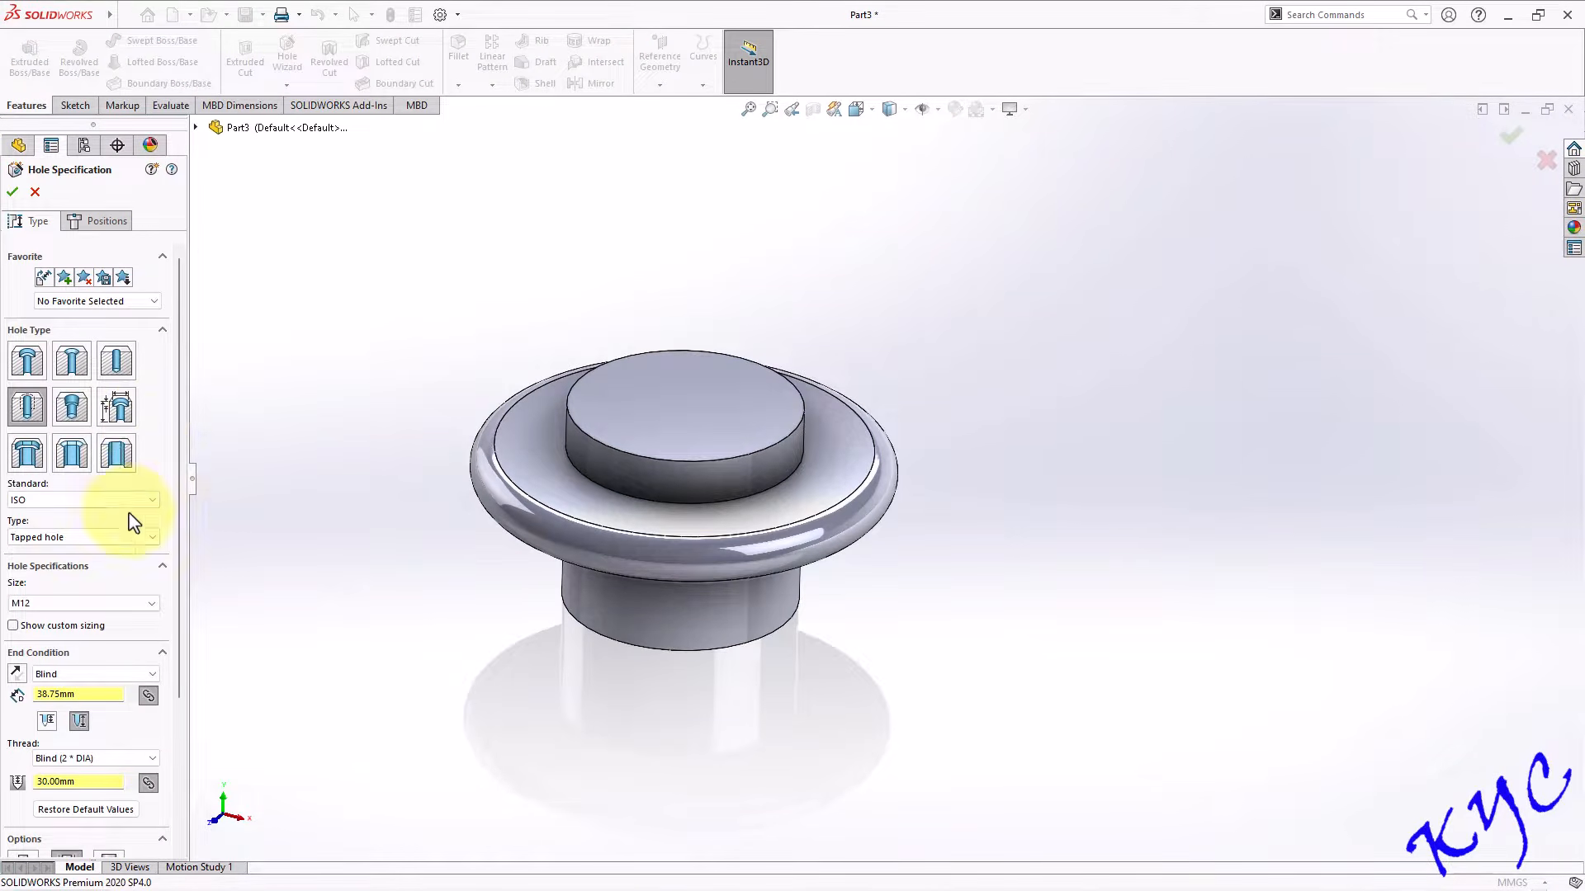
scroll(184, 380, down, 1)
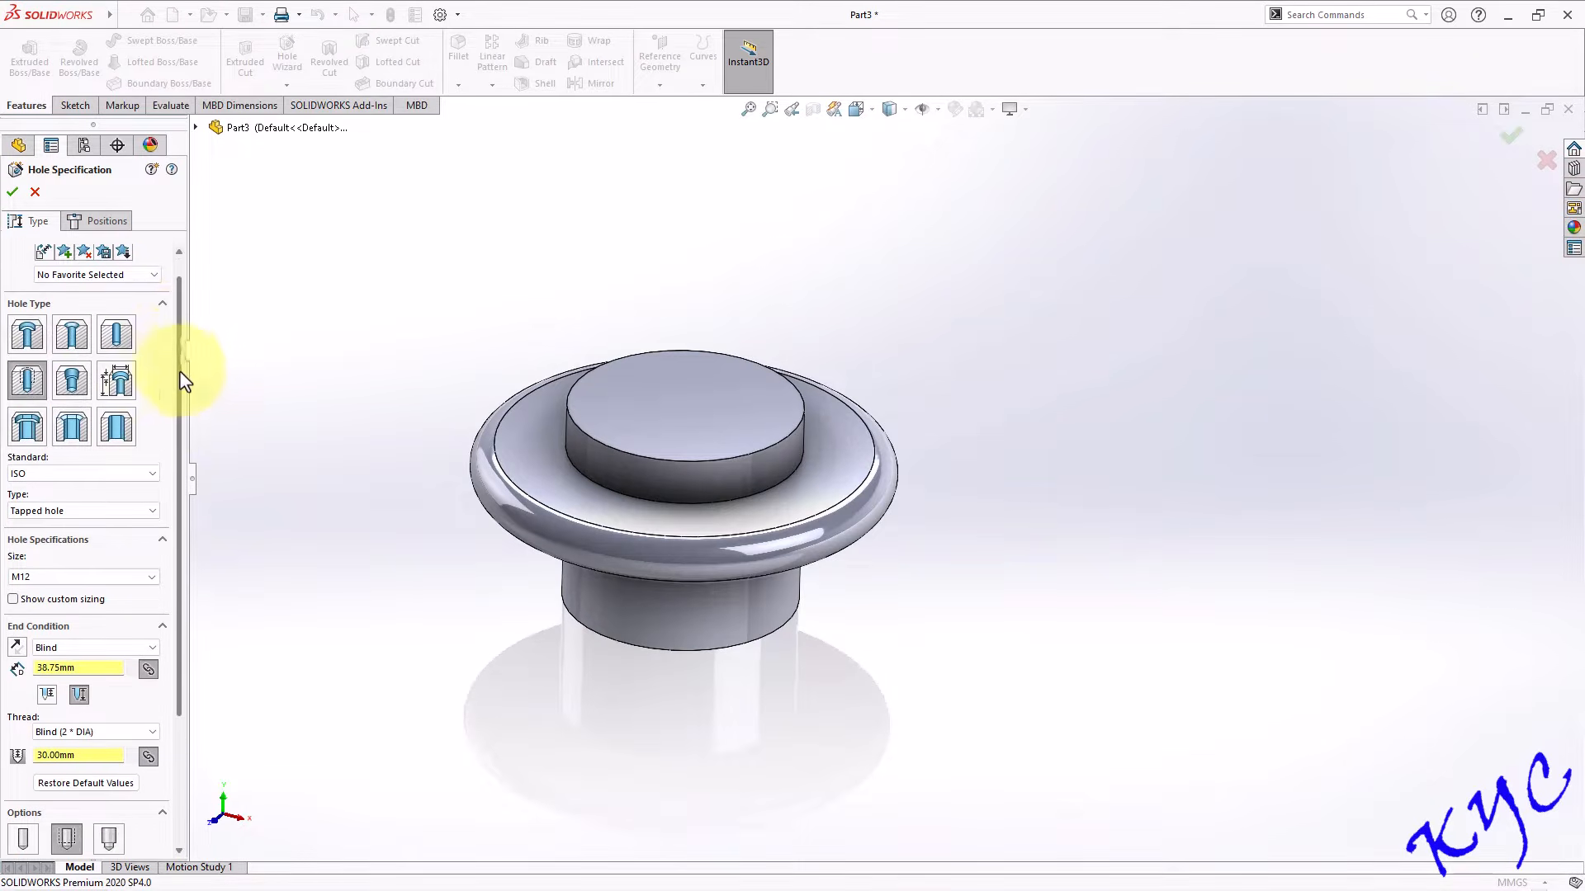
scroll(183, 380, down, 3)
click(106, 466)
scroll(99, 615, down, 5)
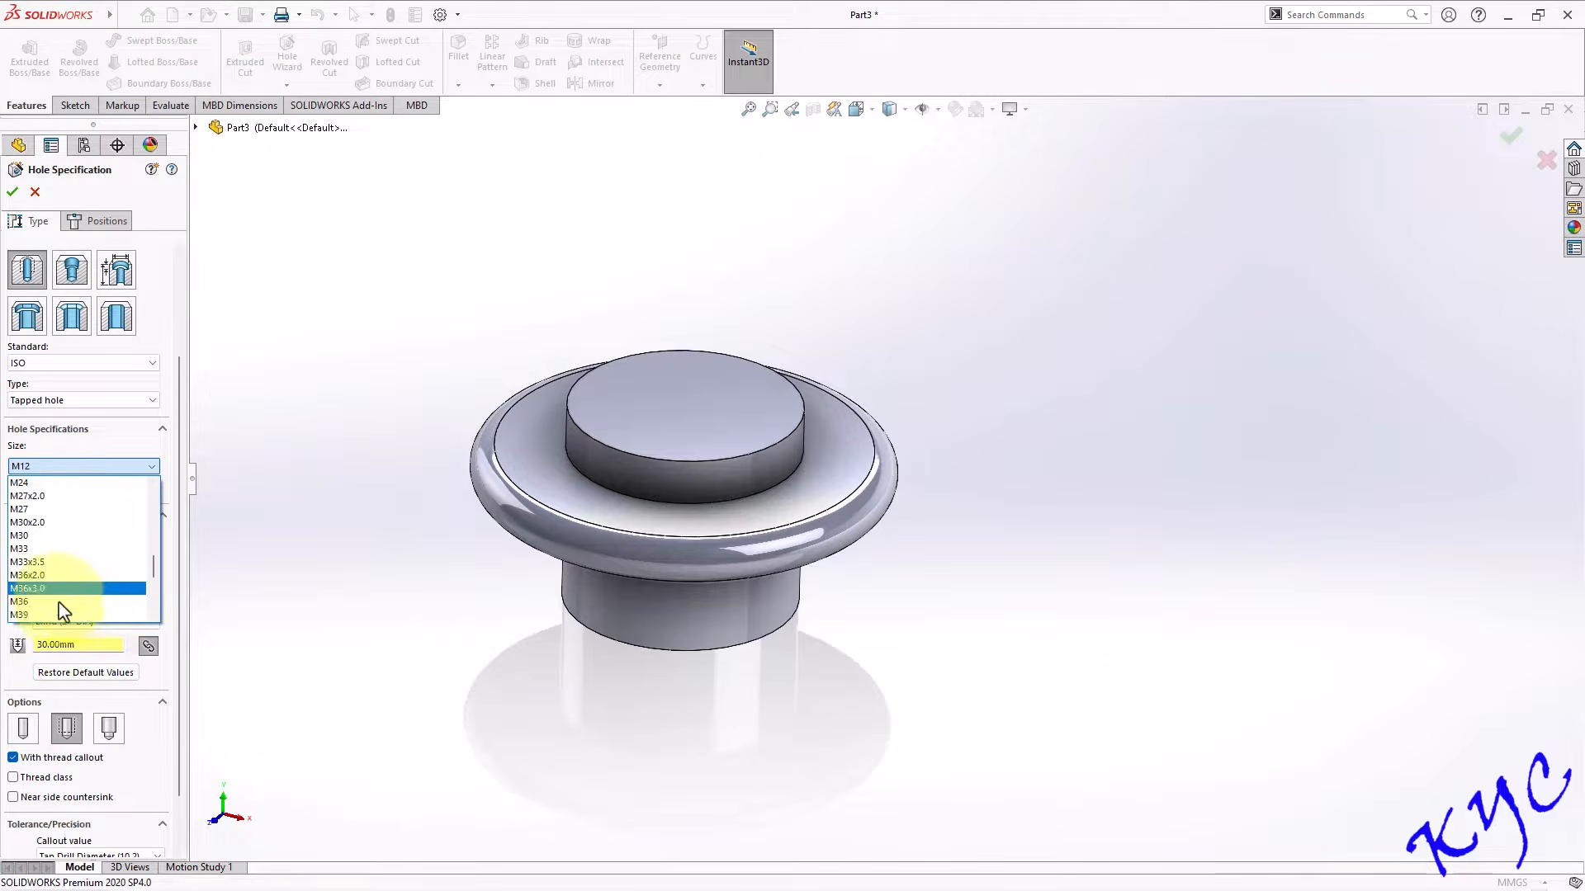
click(66, 601)
click(91, 538)
click(68, 559)
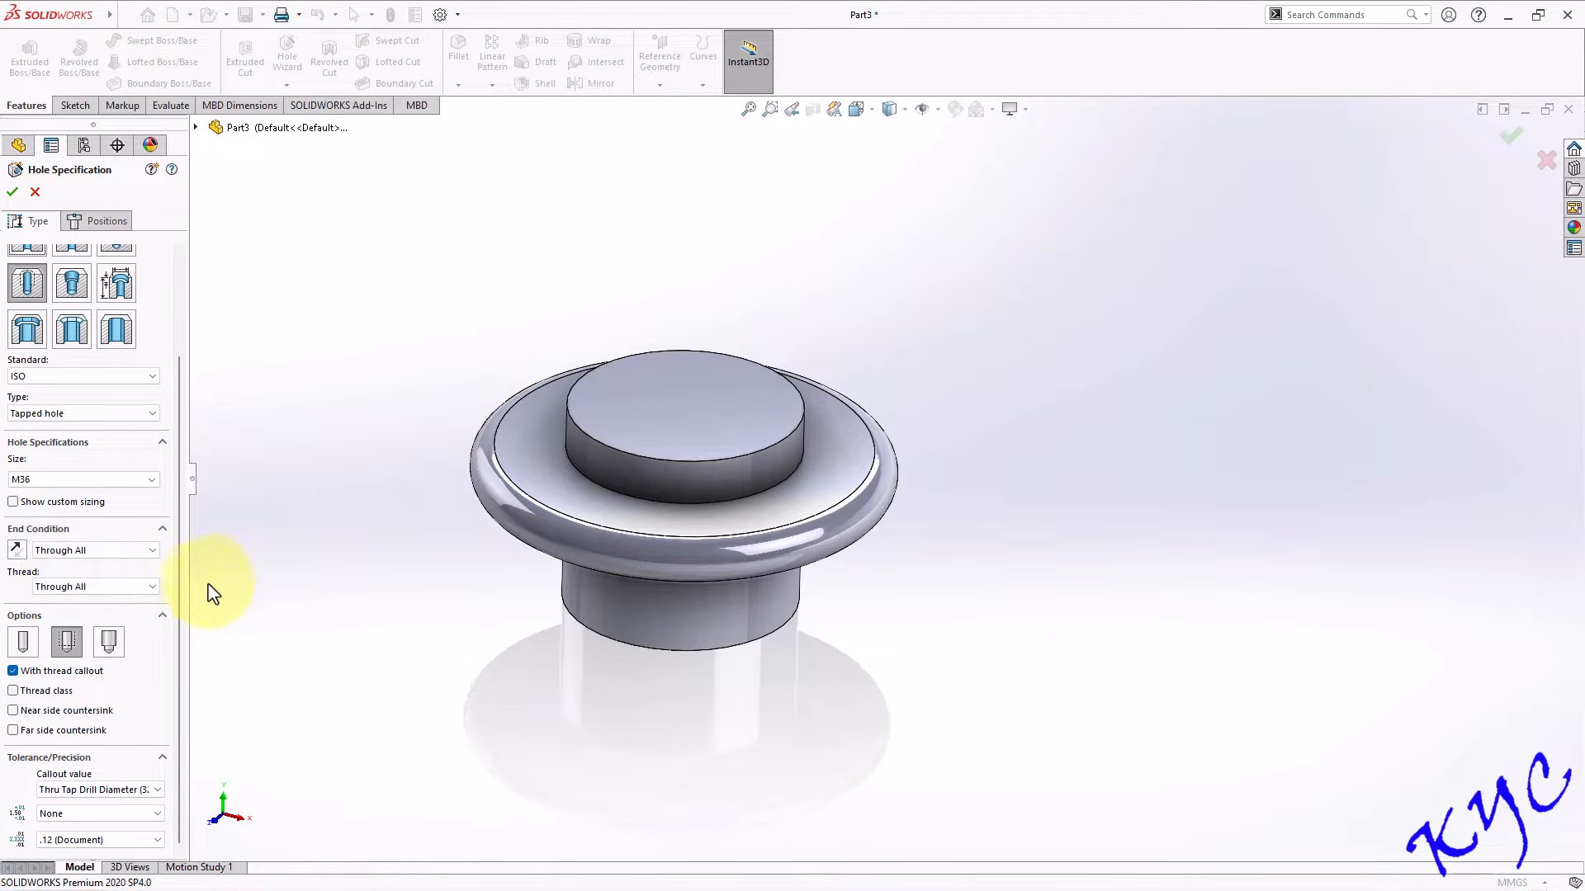
Place the tapped hole at the centre of the hub's upper circular face.
click(112, 224)
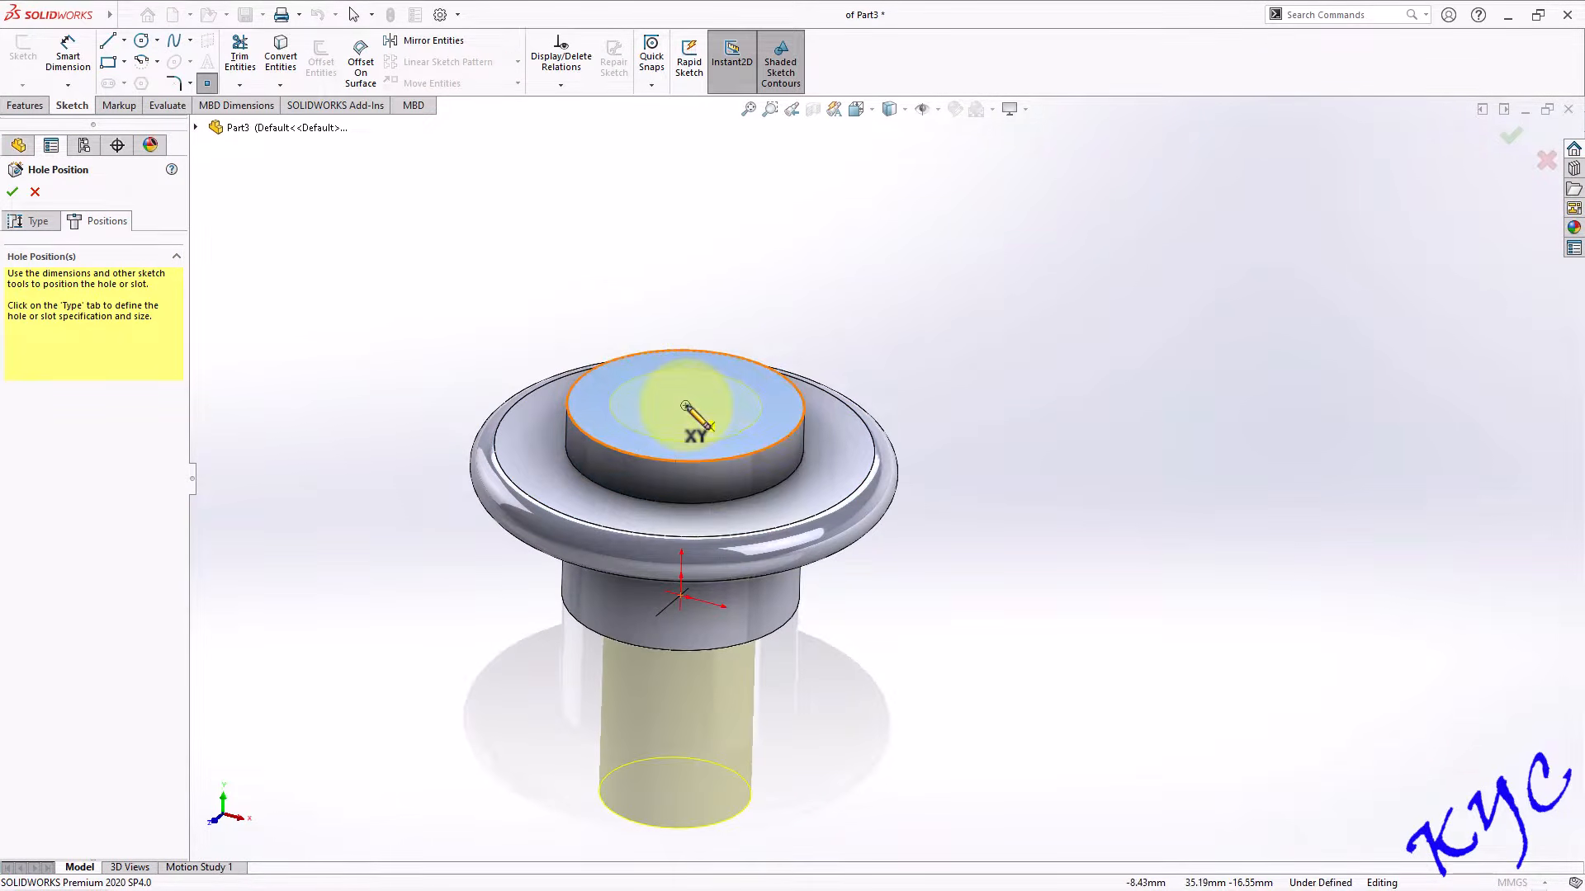
click(685, 406)
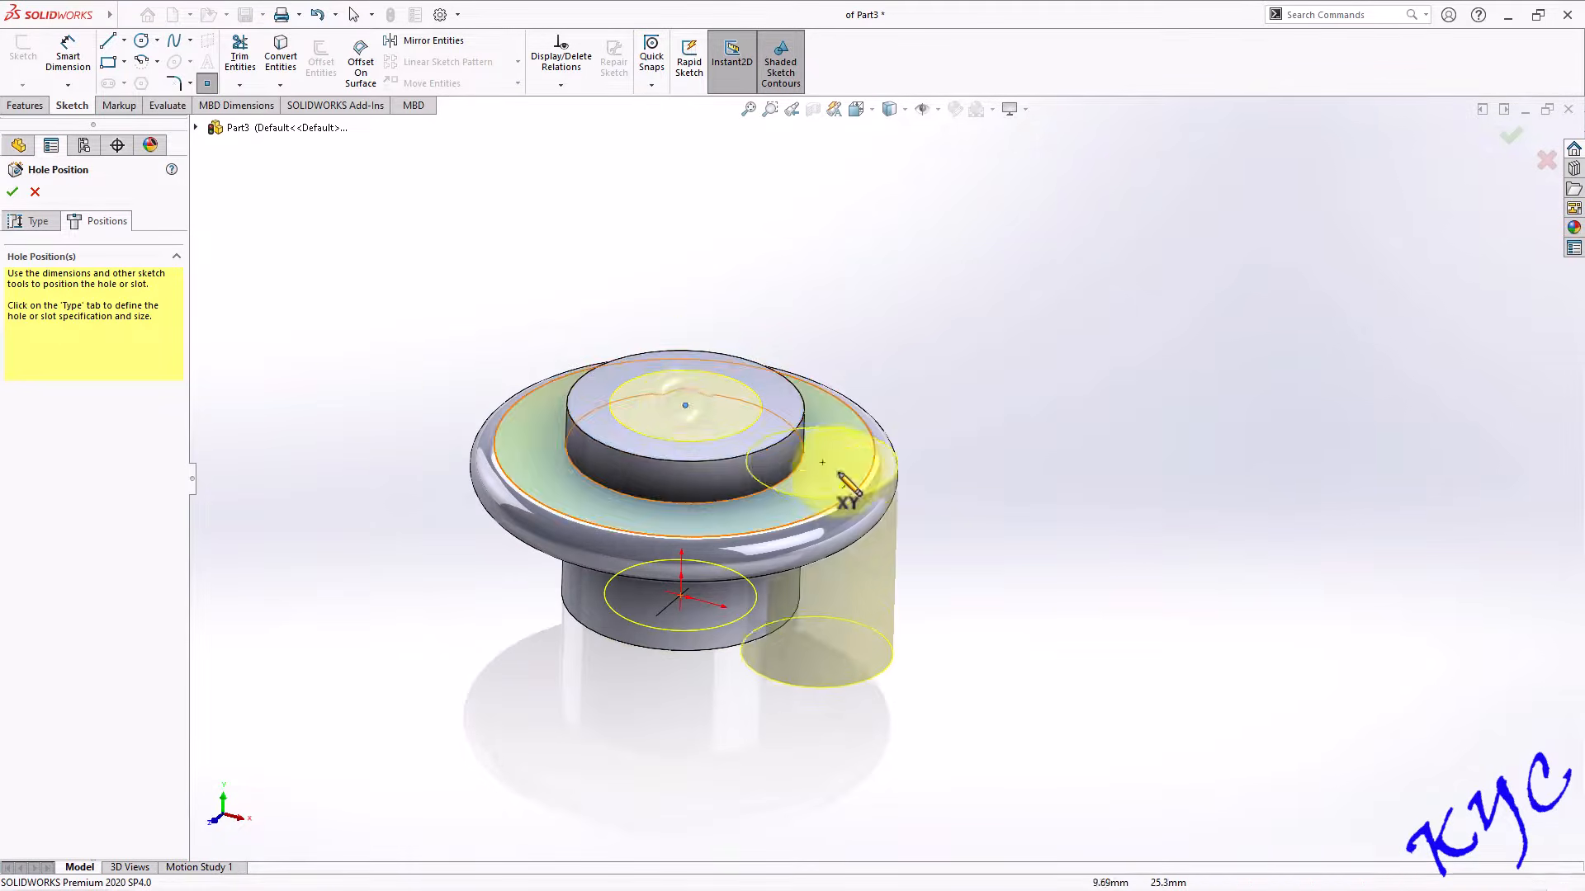
click(13, 193)
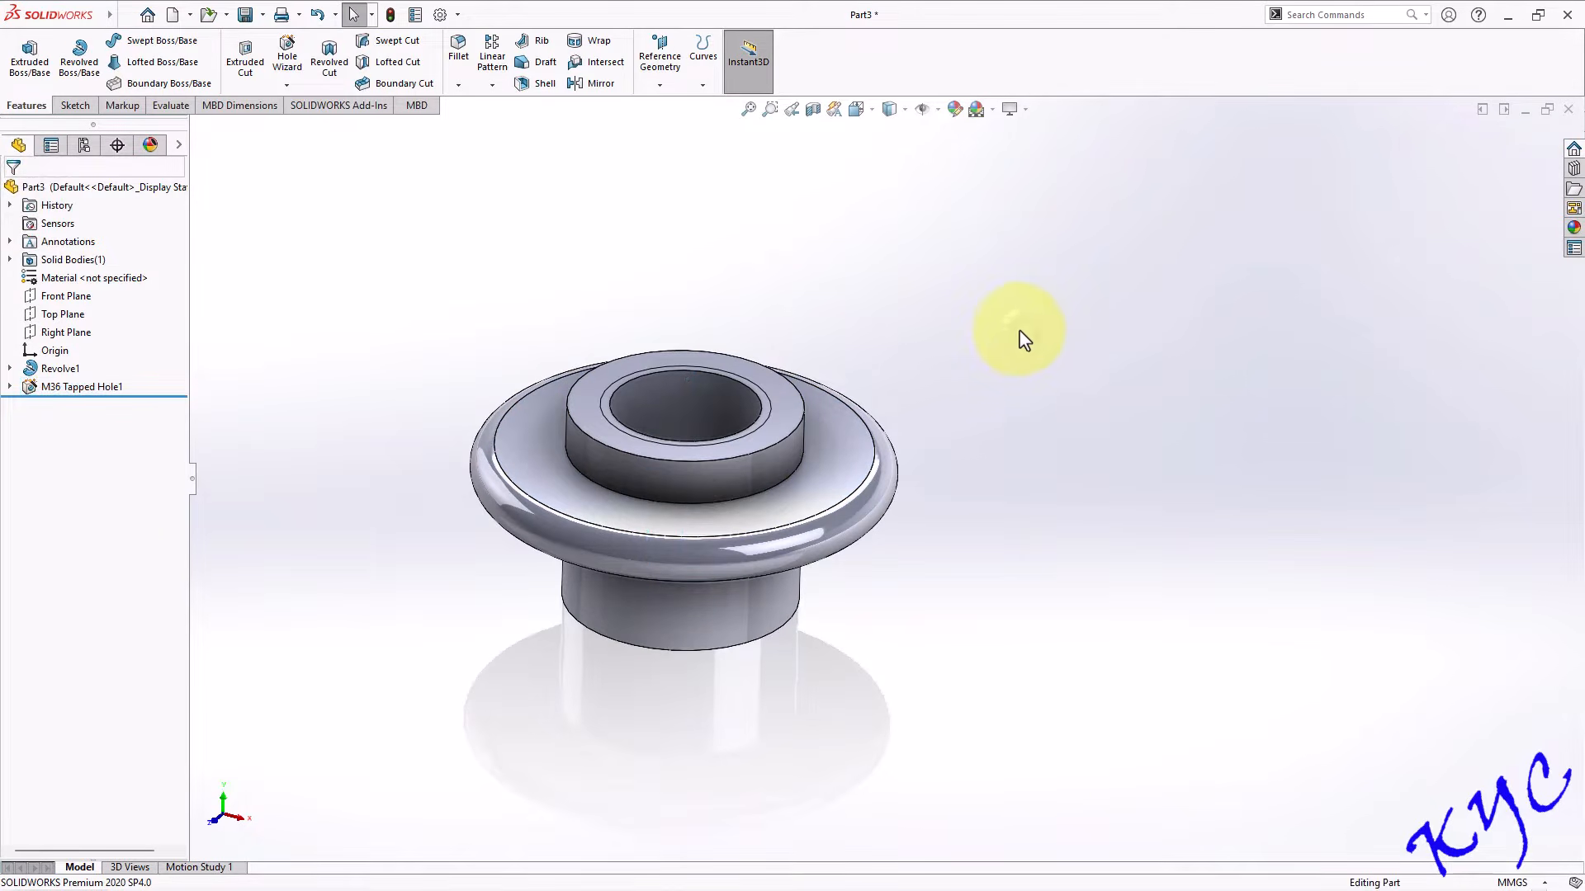
Turn on shaded cosmetic threads in the document's detailing properties.
click(439, 16)
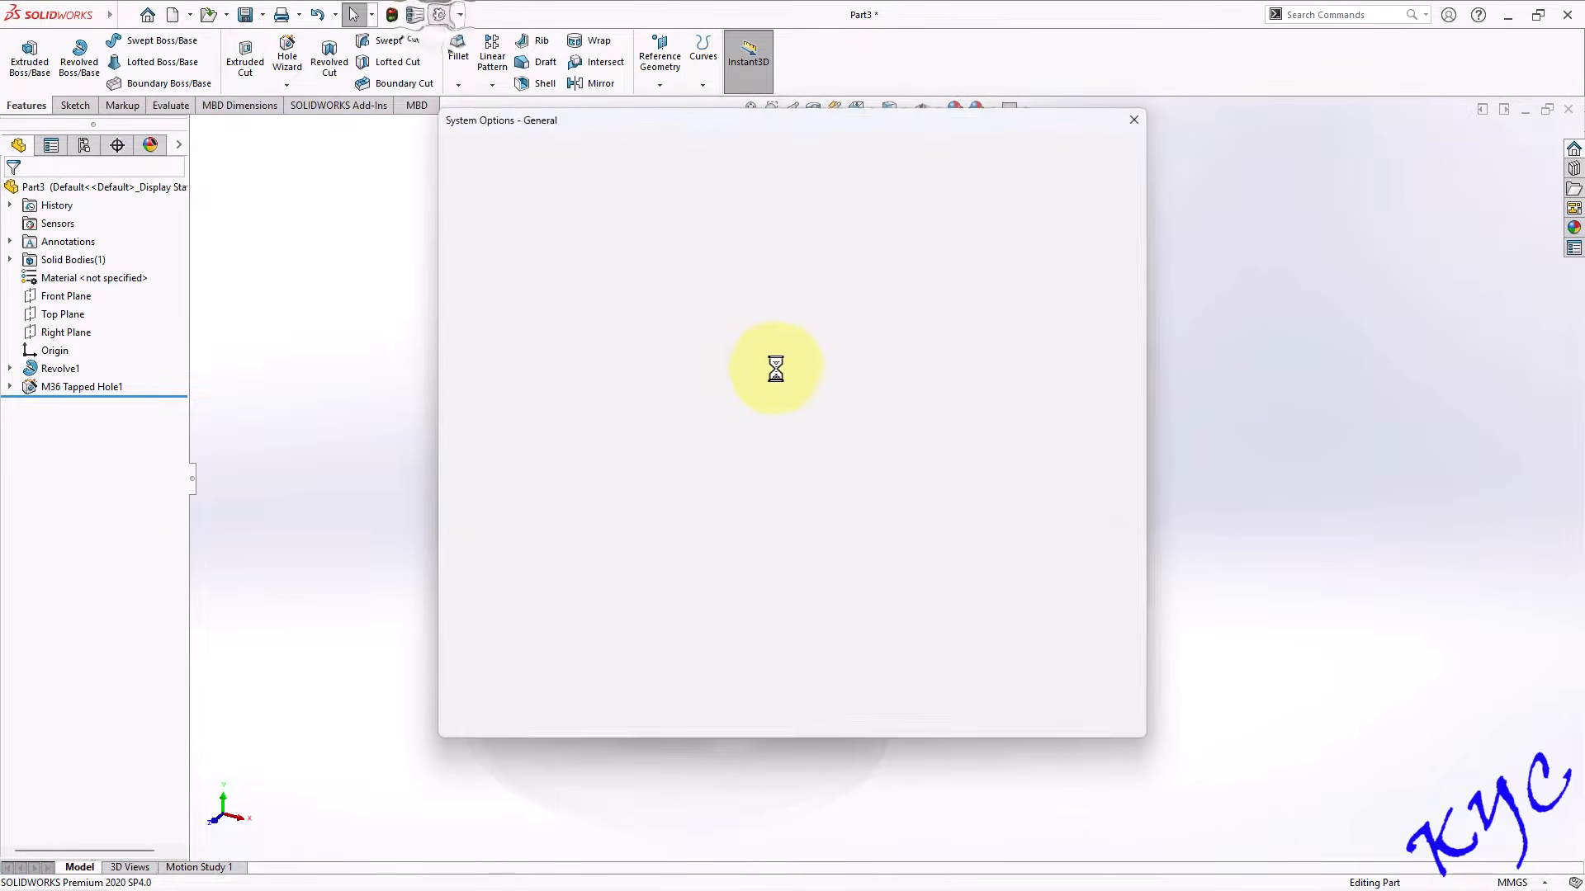
click(578, 150)
click(476, 263)
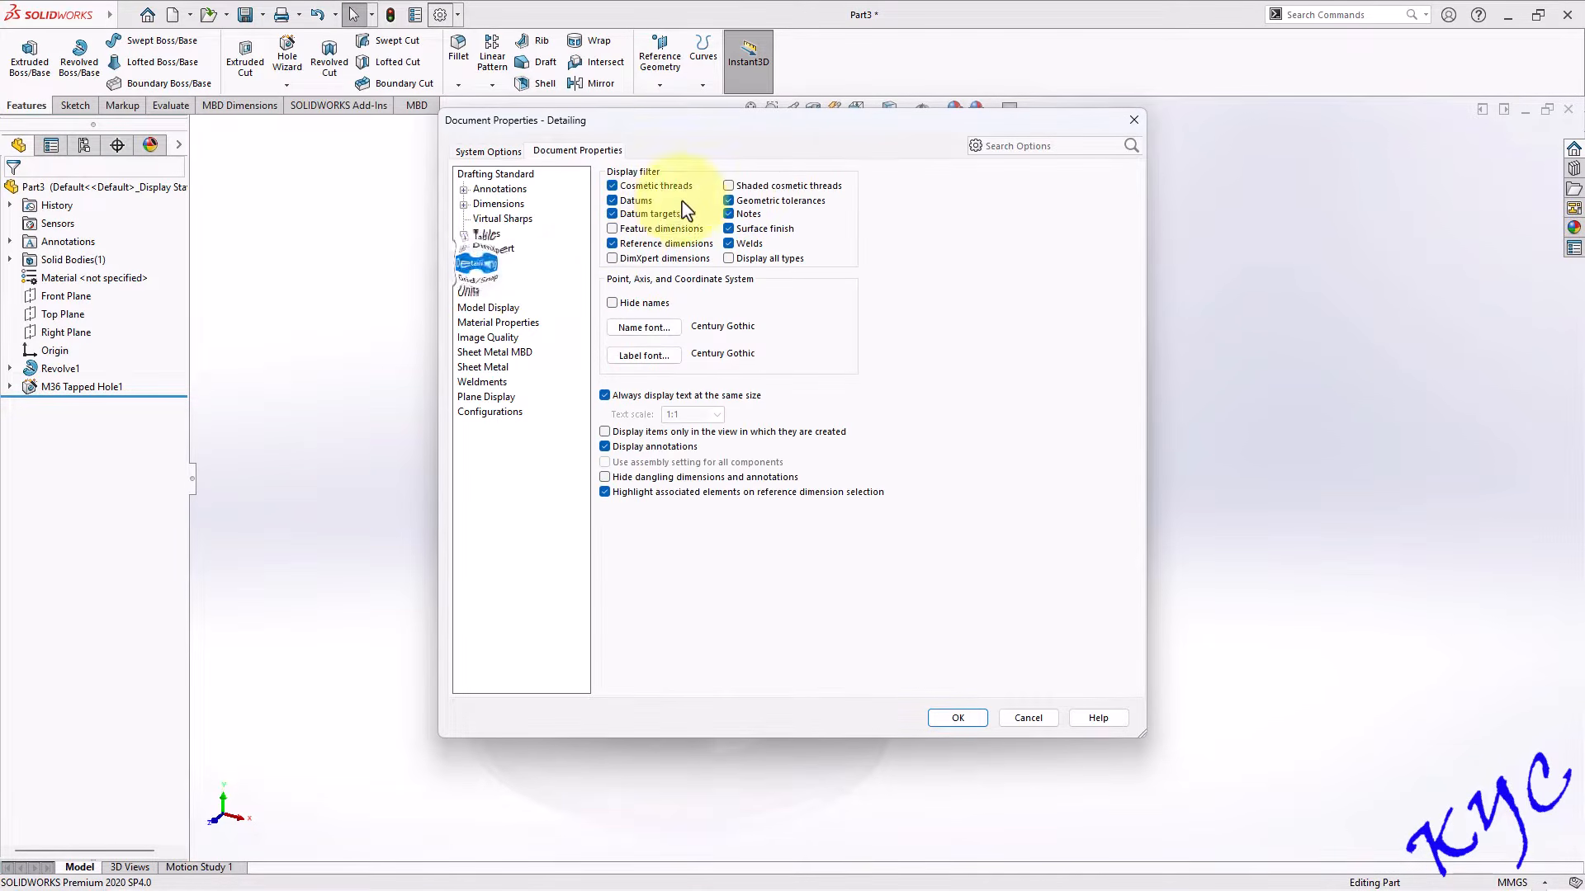
click(728, 186)
click(958, 717)
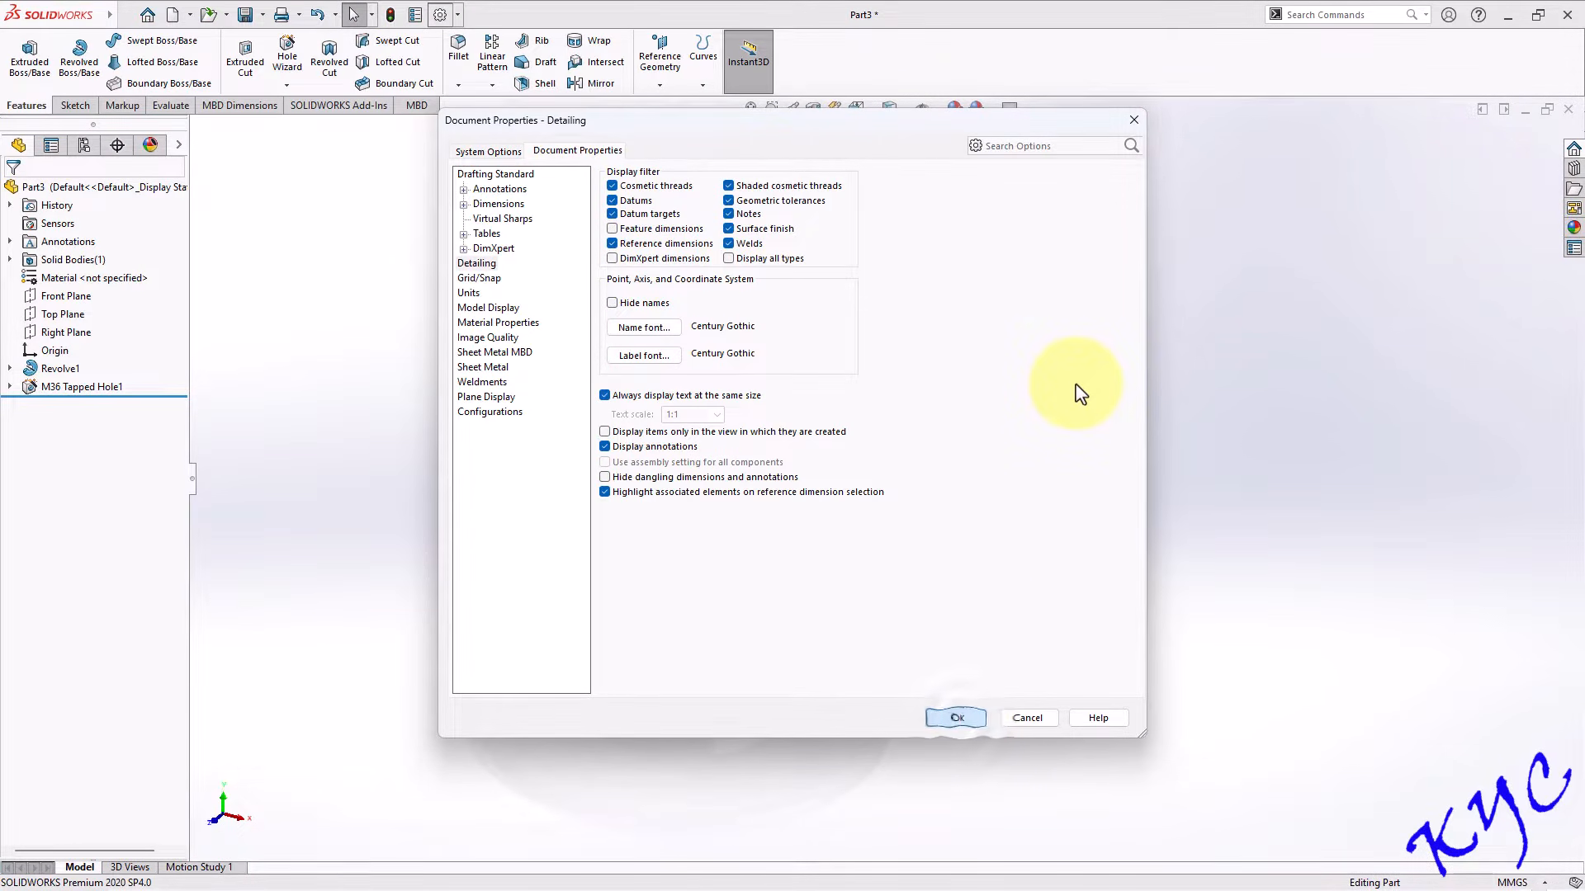
Save the part as Nut in the Screw Jack folder.
scroll(980, 371, down, 5)
scroll(701, 466, up, 5)
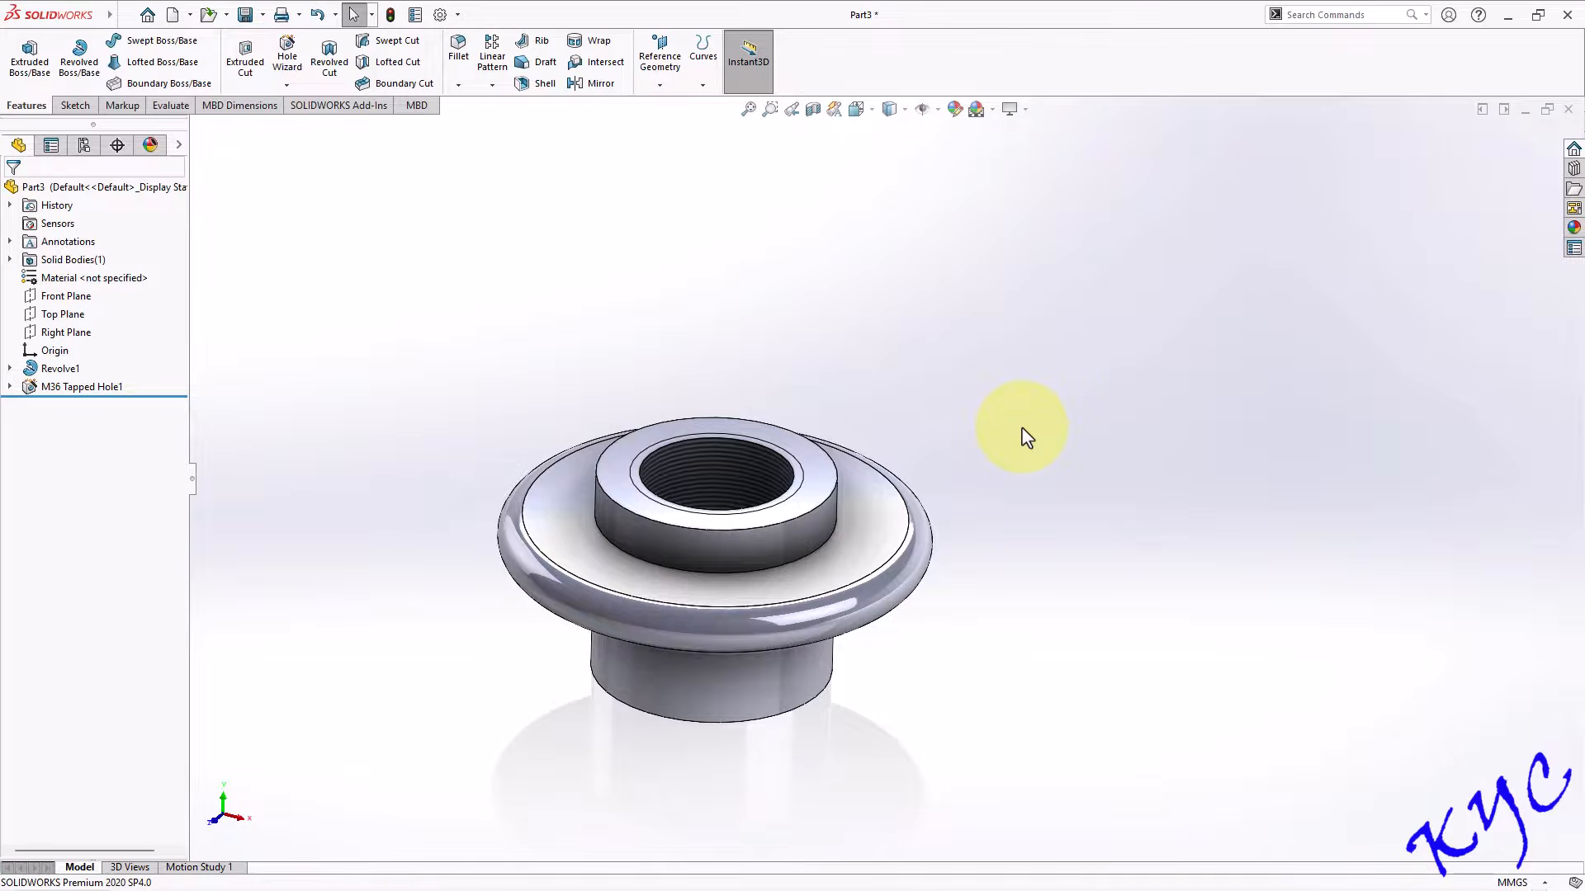
key(ctrl+s)
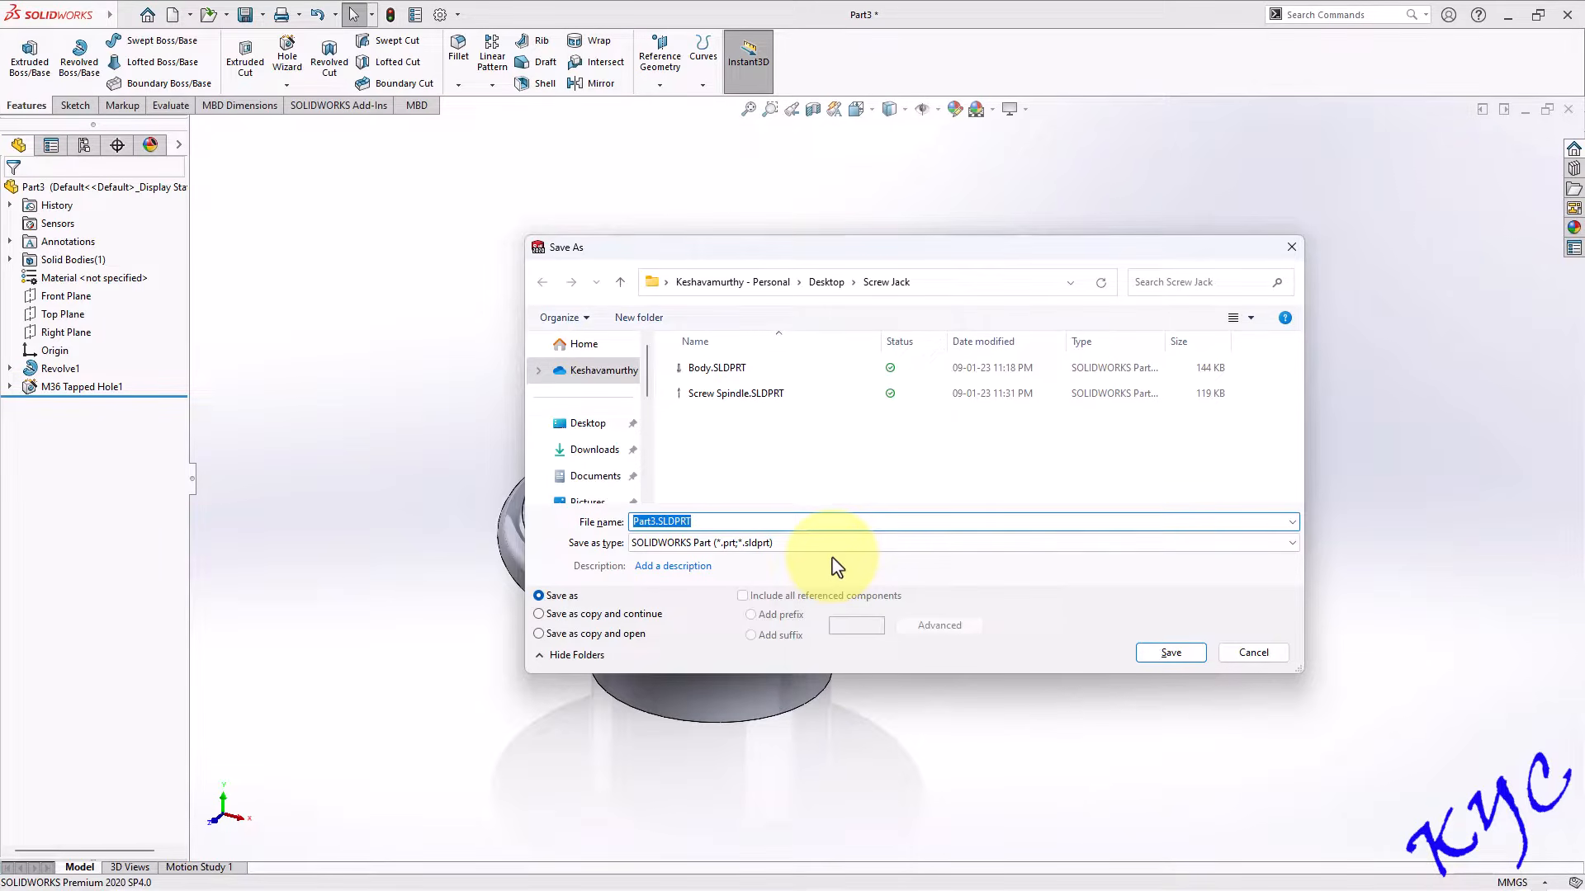
key(Return)
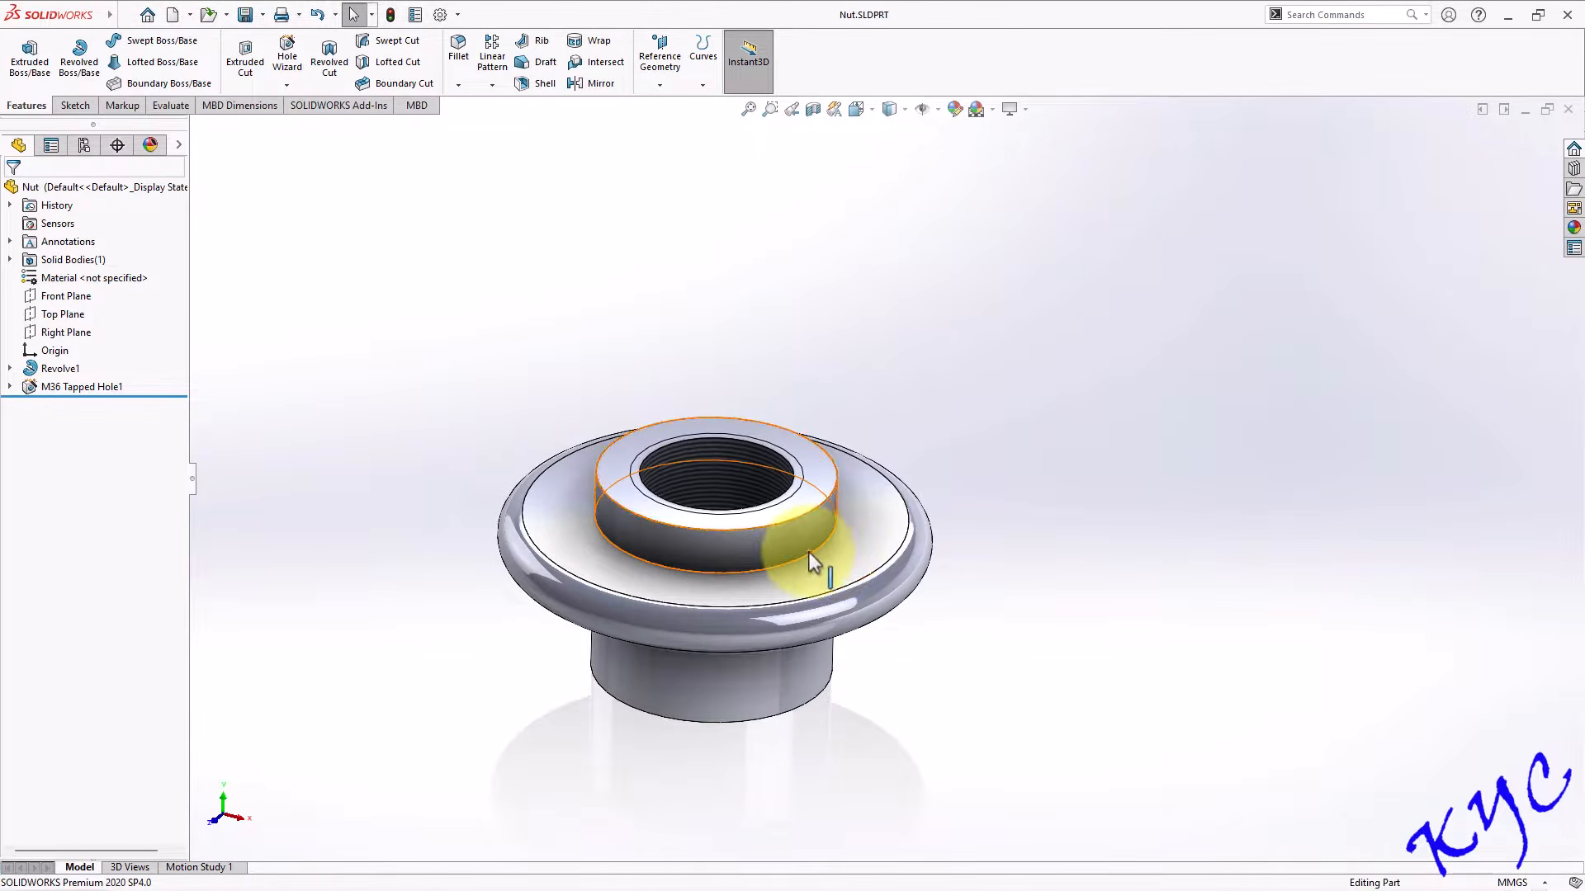
Fillet the edge where the upper hub meets the flange with a 5 mm radius.
middle_drag(961, 570, 764, 495)
scroll(765, 495, down, 2)
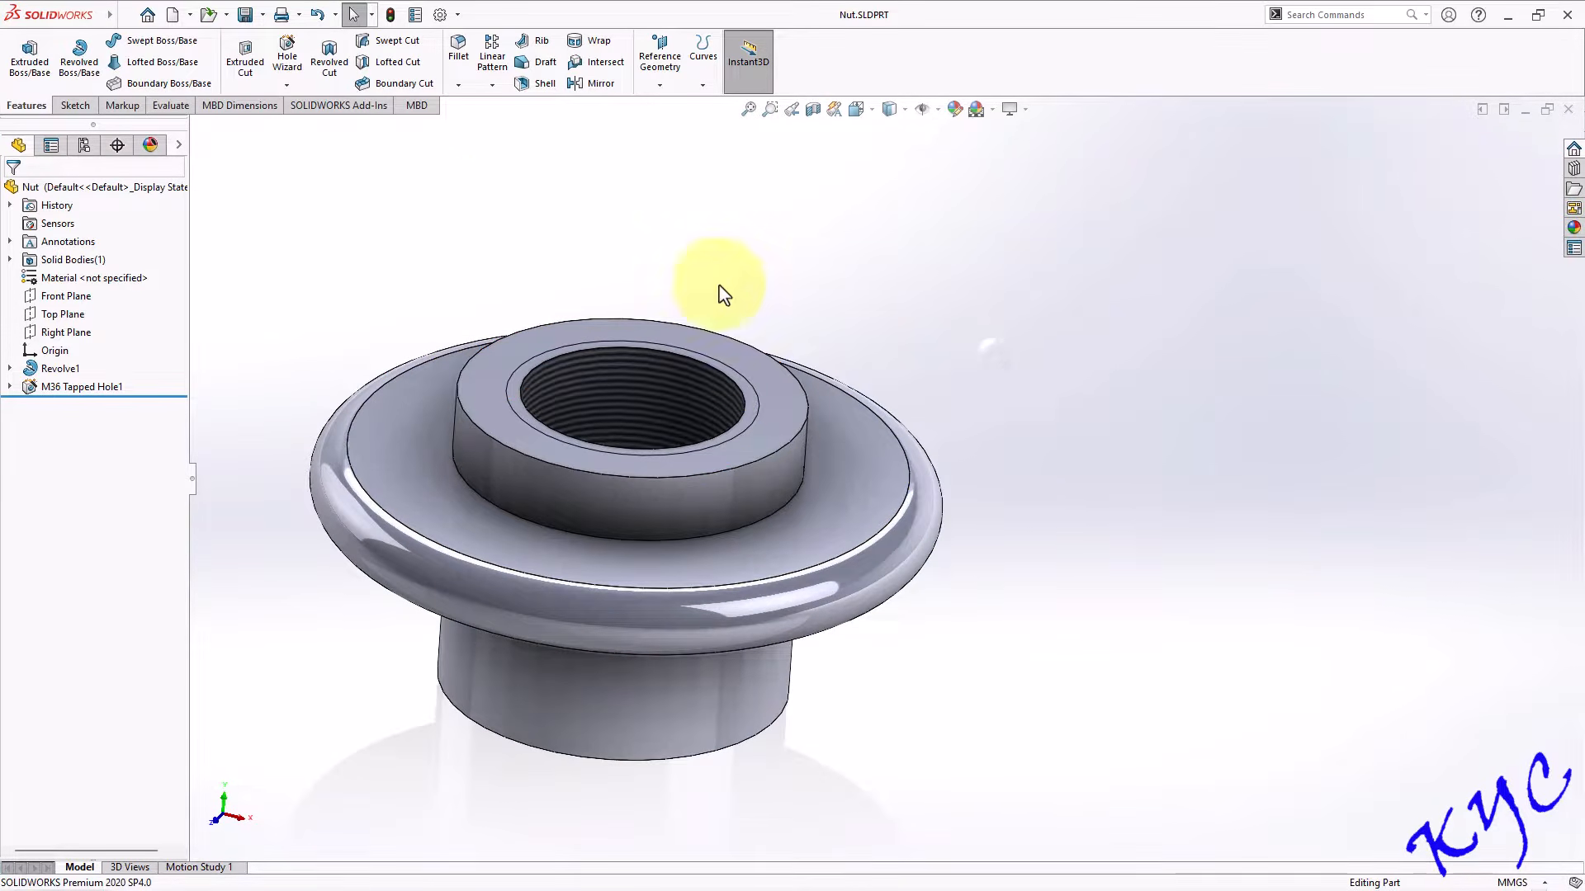
click(460, 73)
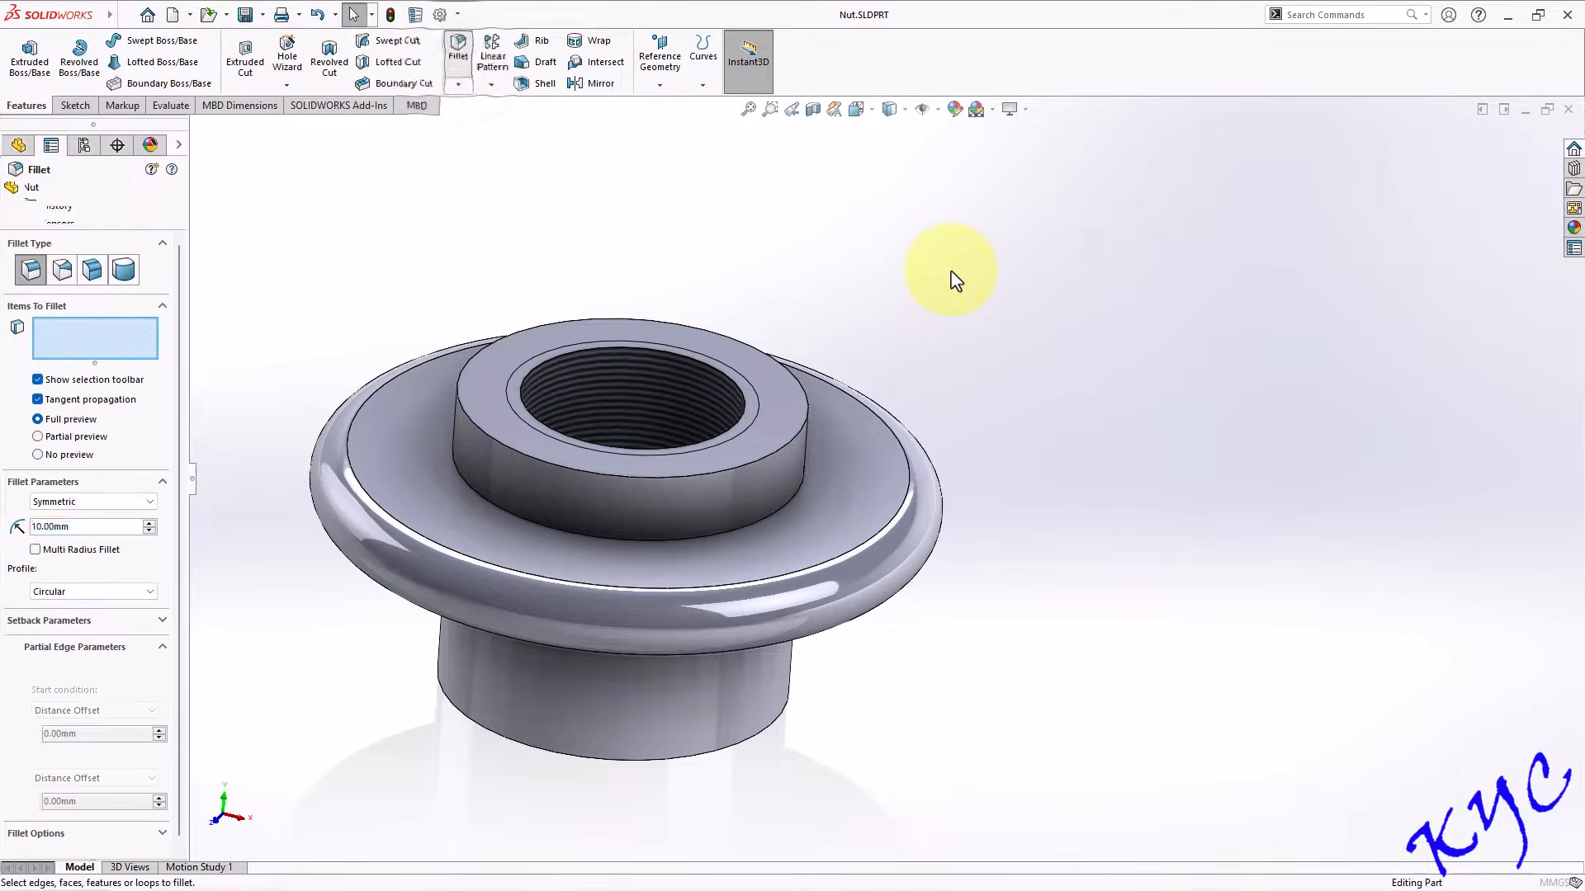
click(795, 495)
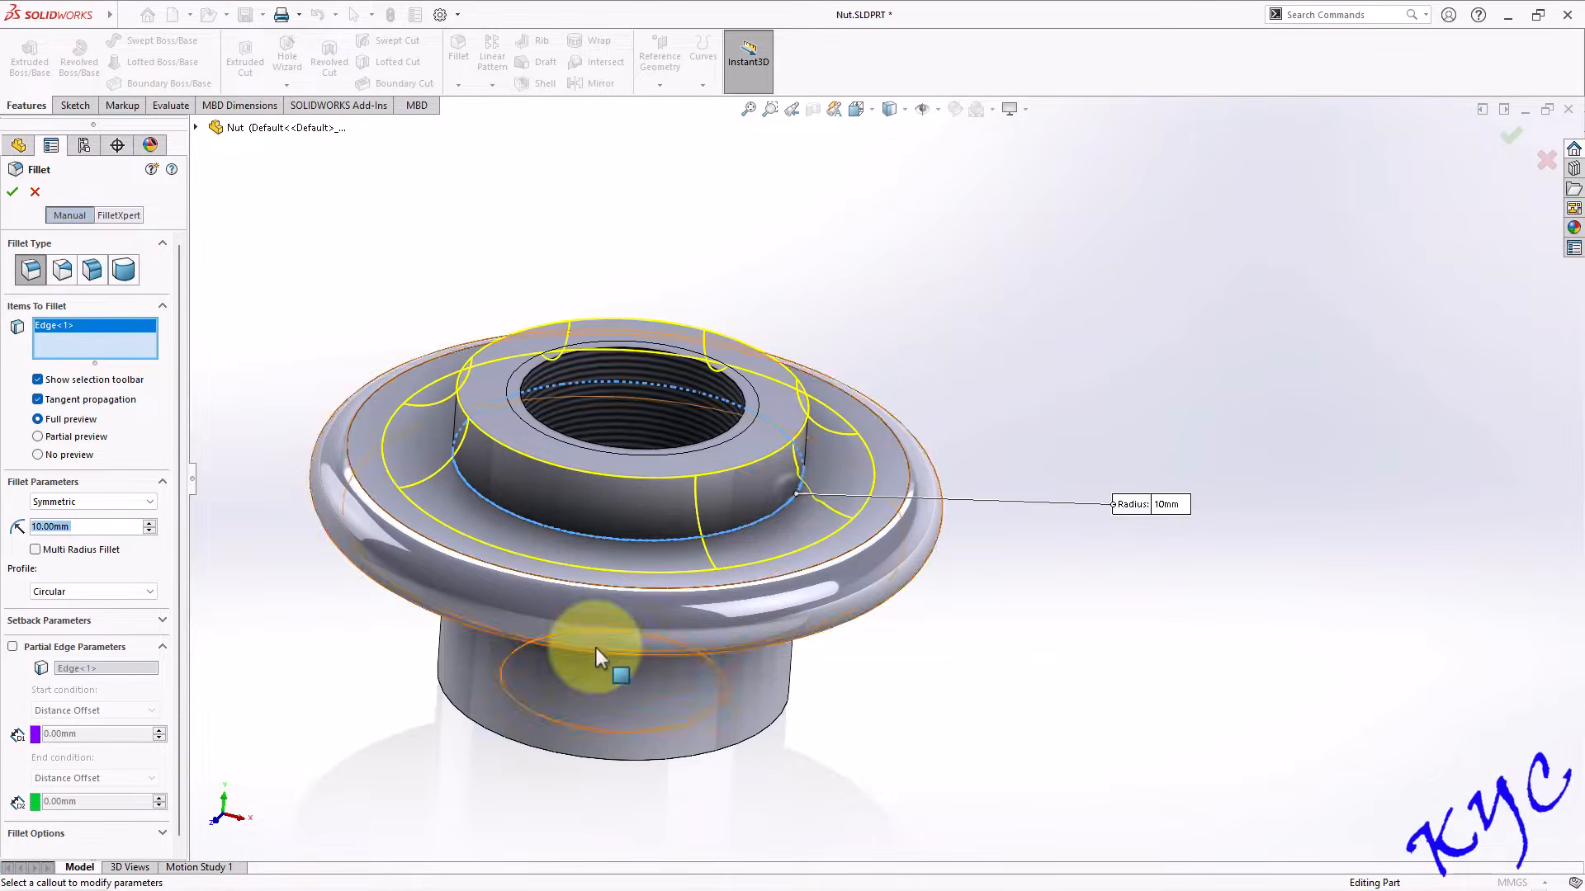
click(98, 526)
text(5)
key(Return)
click(13, 196)
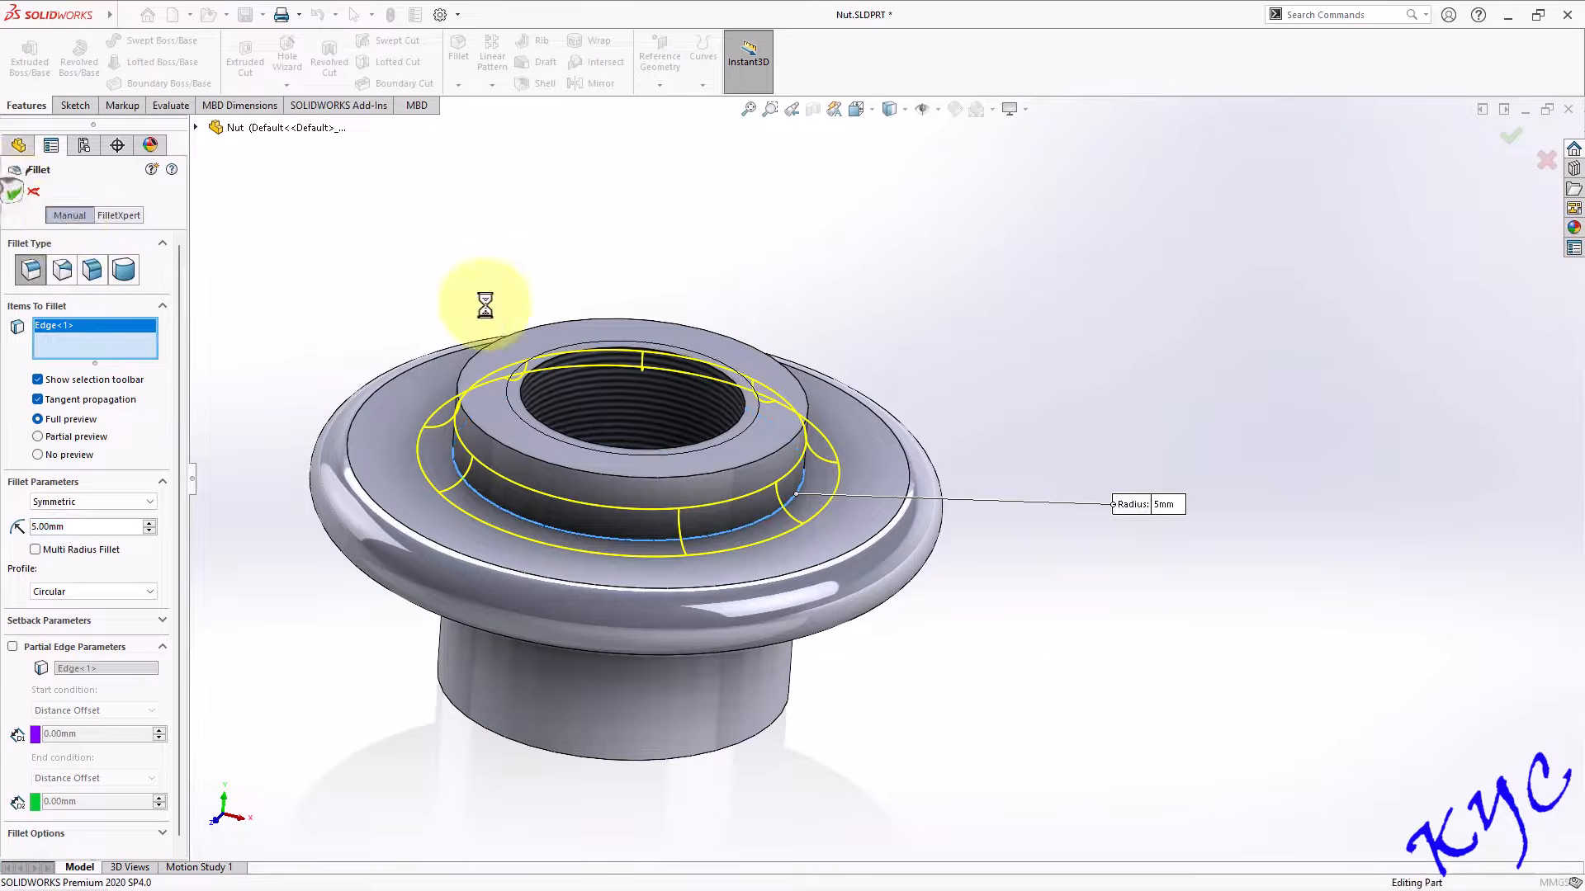
Fillet the edge where the lower hub meets the underside of the flange with a 1 mm radius.
middle_drag(1100, 481, 1001, 418)
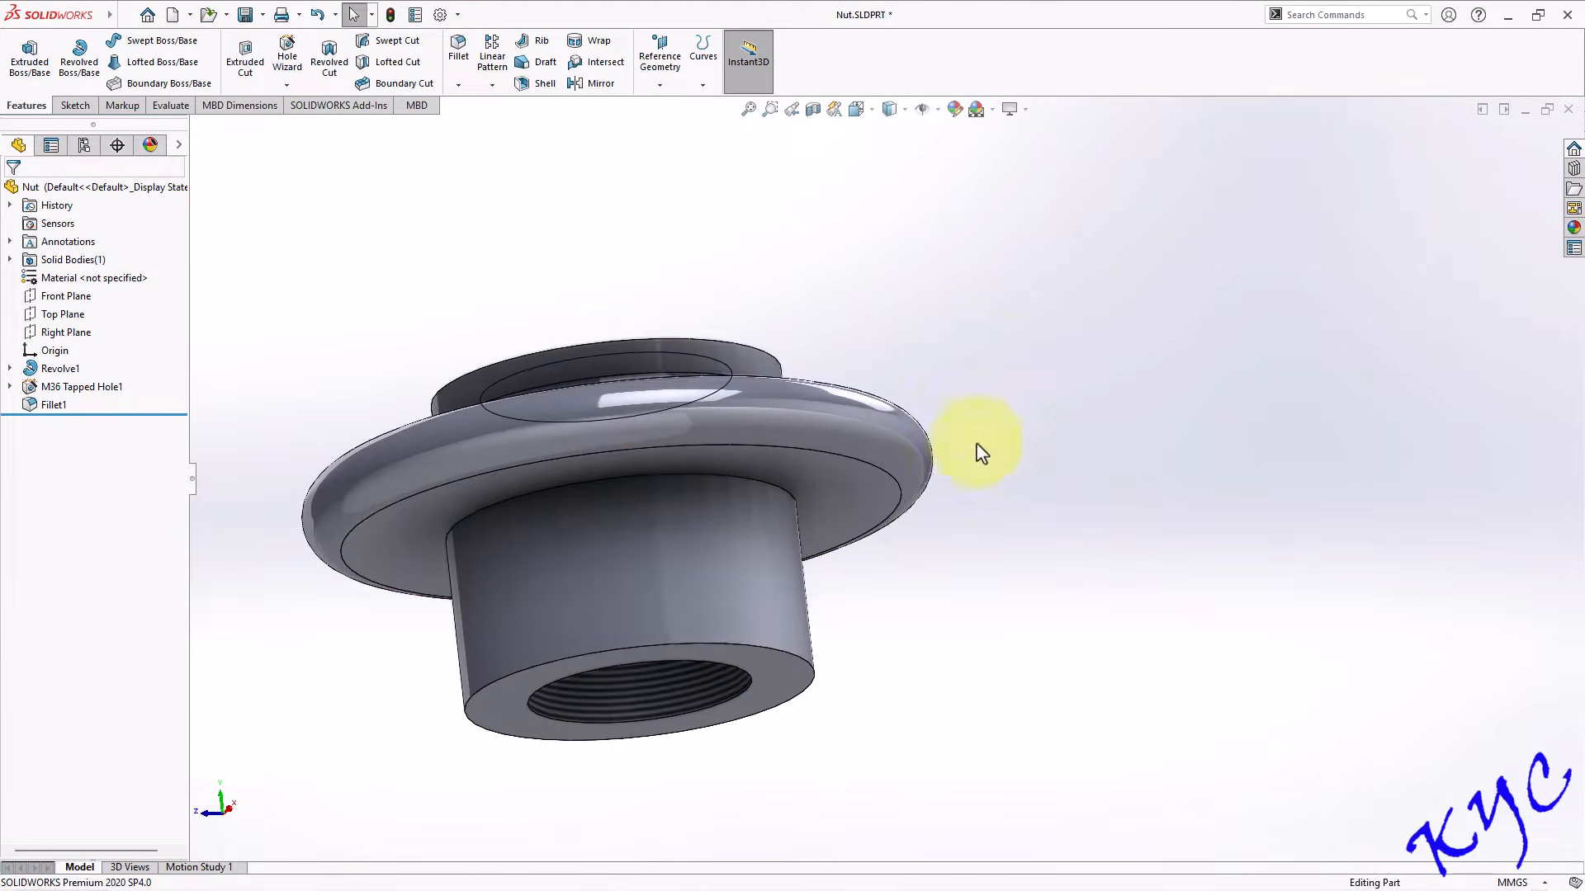
click(467, 73)
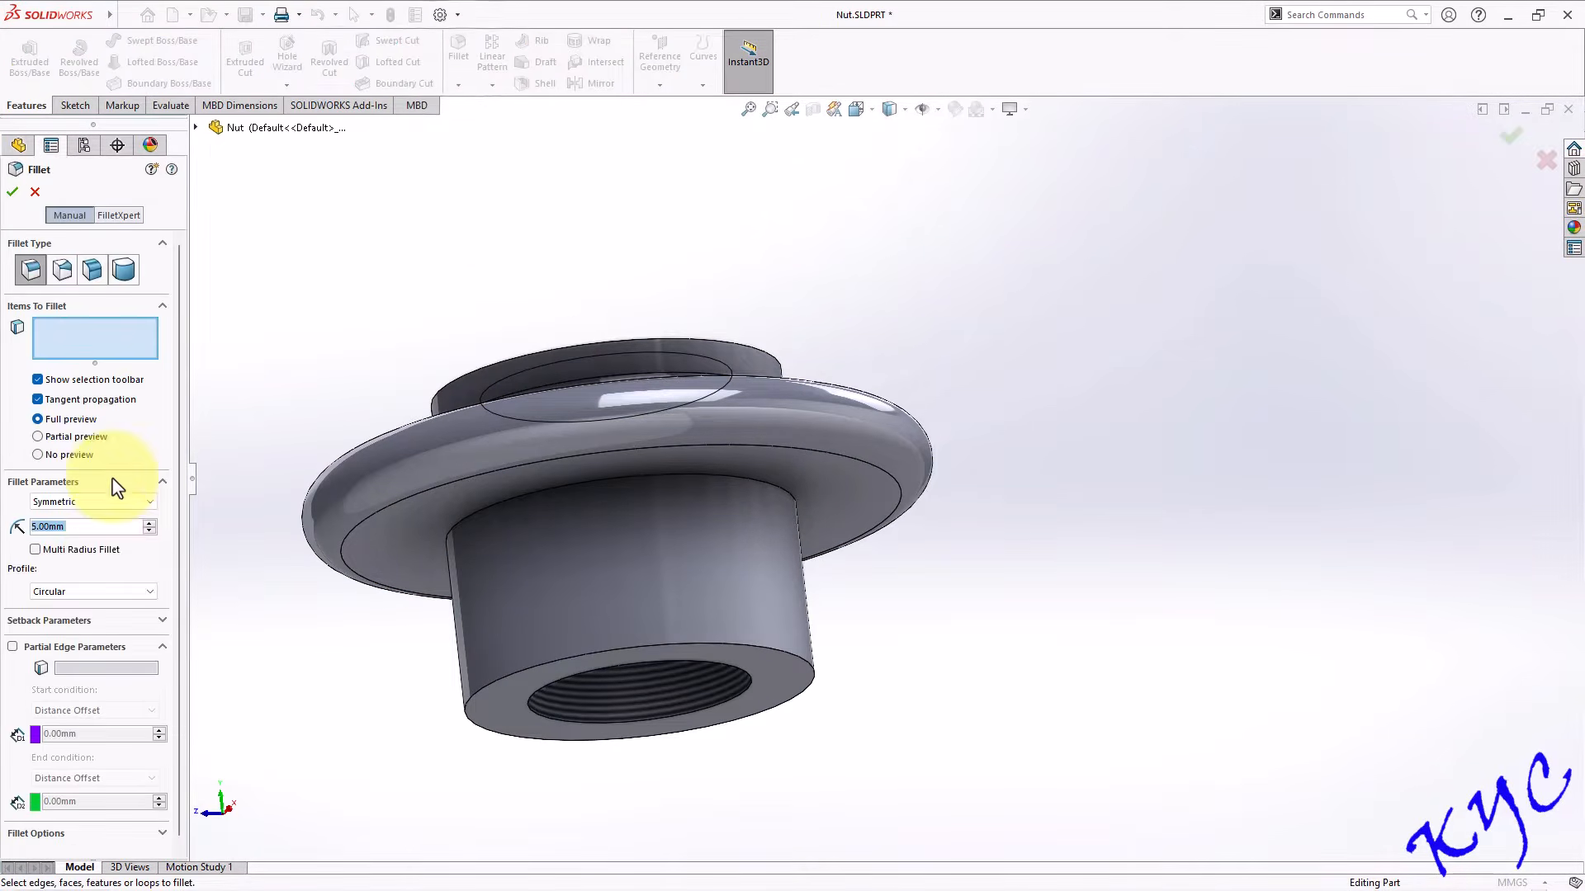
text(1)
key(Return)
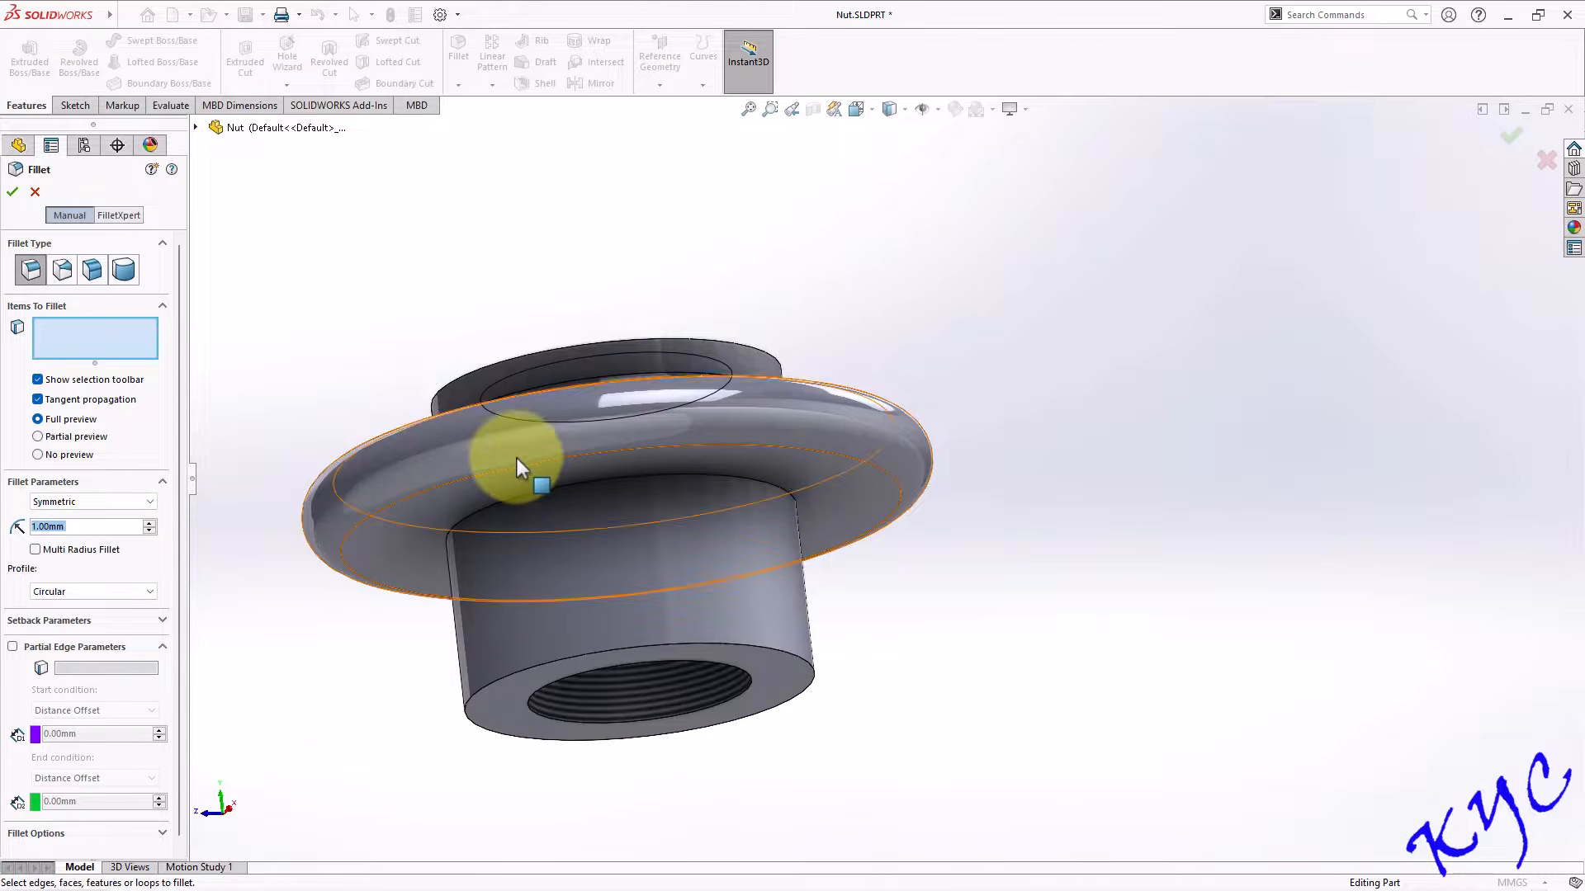
click(588, 478)
click(12, 192)
middle_drag(1026, 396, 969, 435)
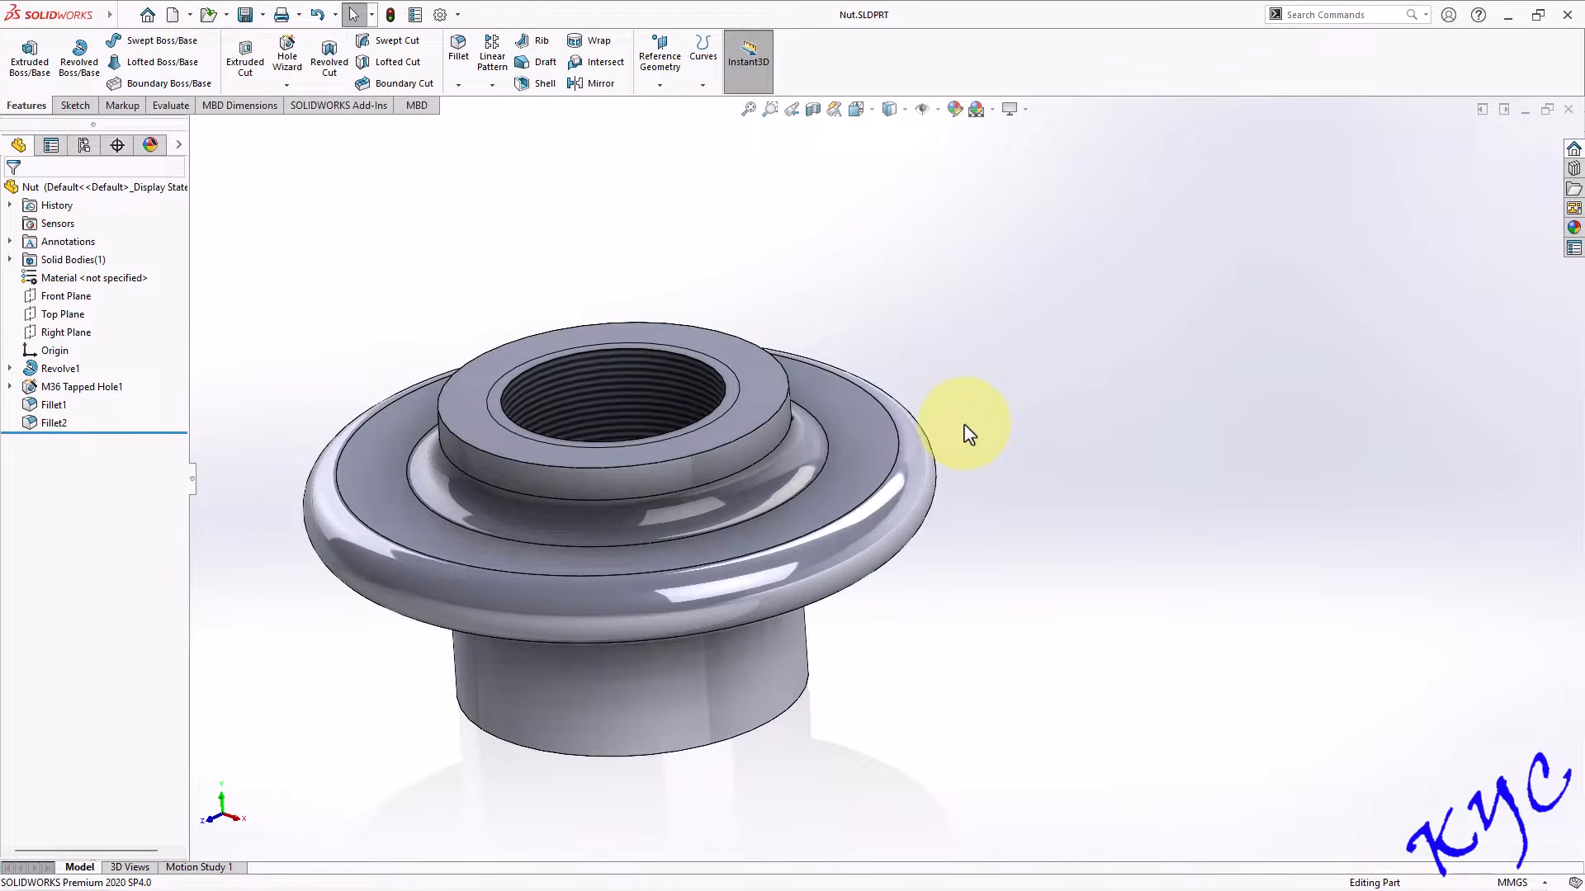
key(ctrl+7)
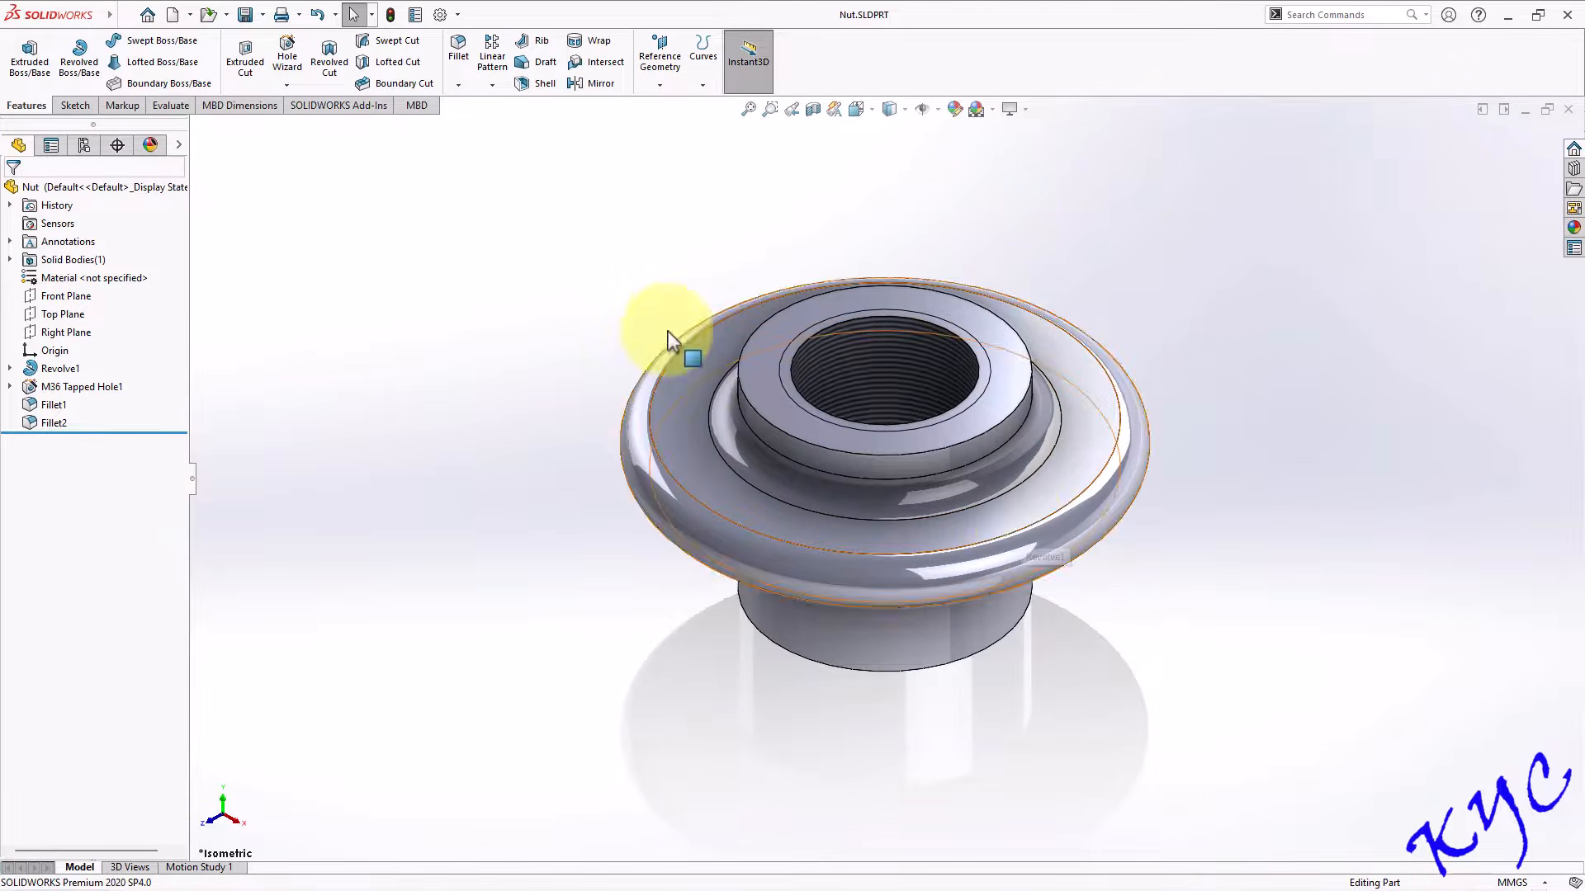
Close the nut part and create a new part document.
click(1569, 110)
click(173, 14)
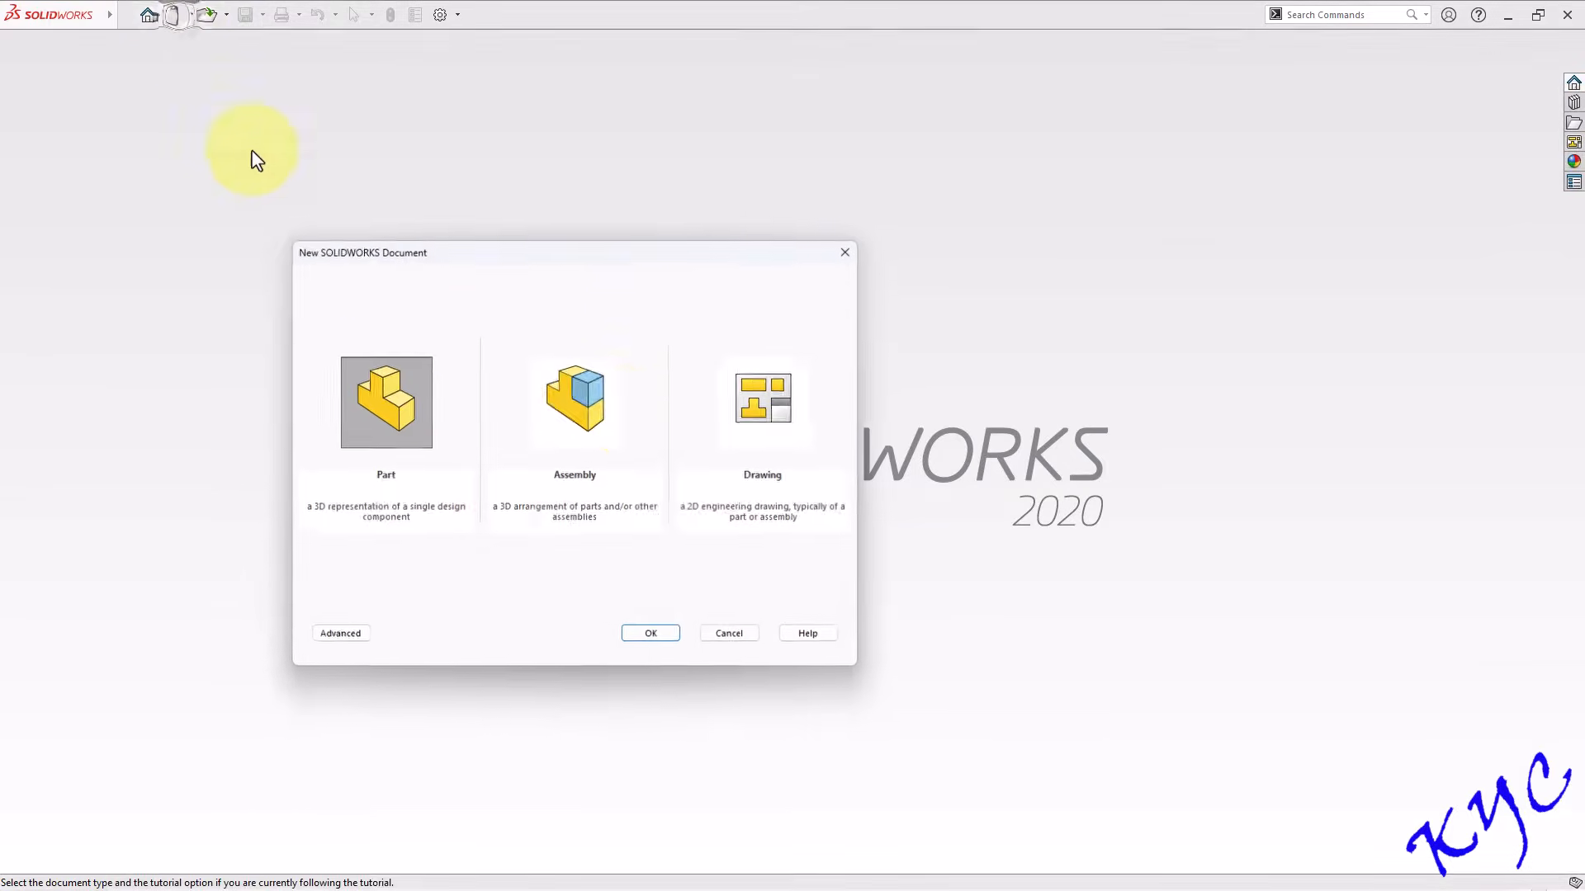
double_click(400, 427)
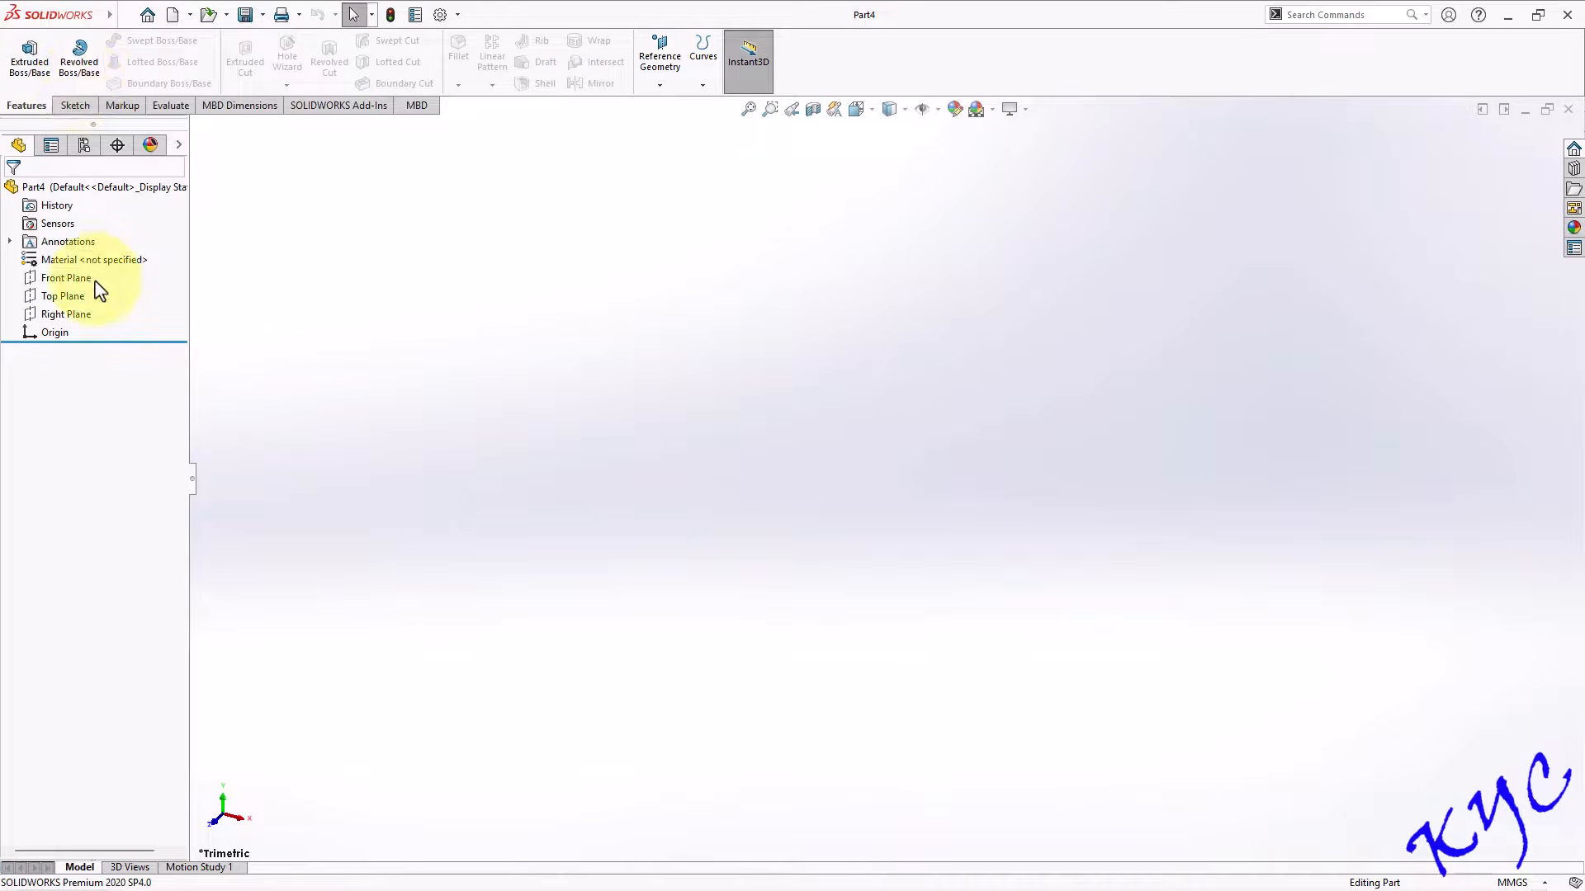
Start a revolved boss sketch on the Front Plane and draw a vertical centreline about 58 mm long upward from the origin.
click(71, 281)
click(83, 68)
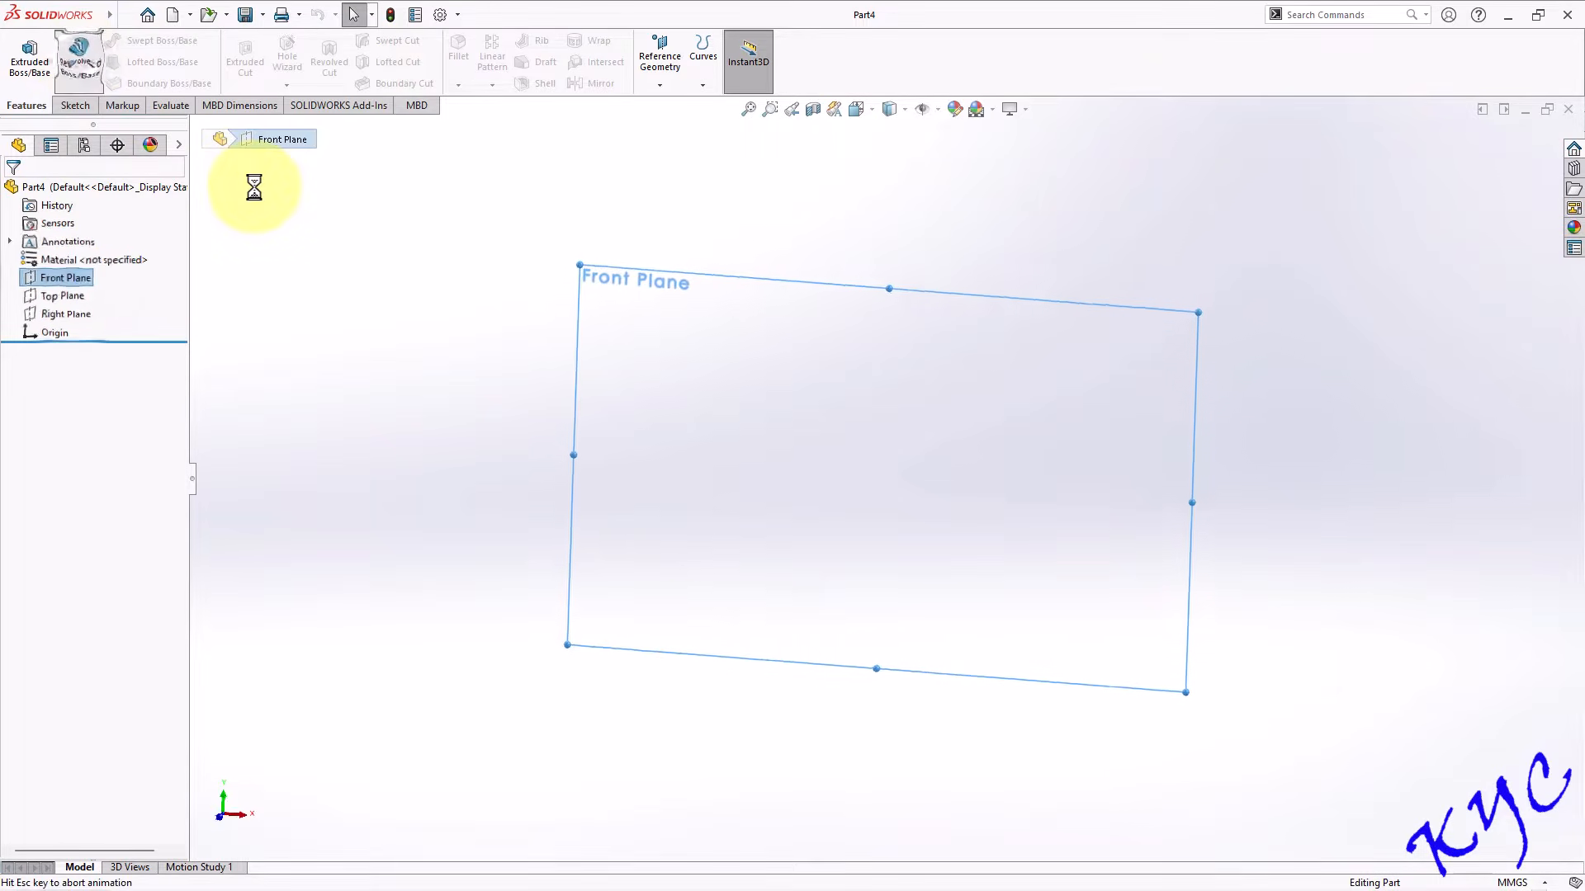
click(122, 41)
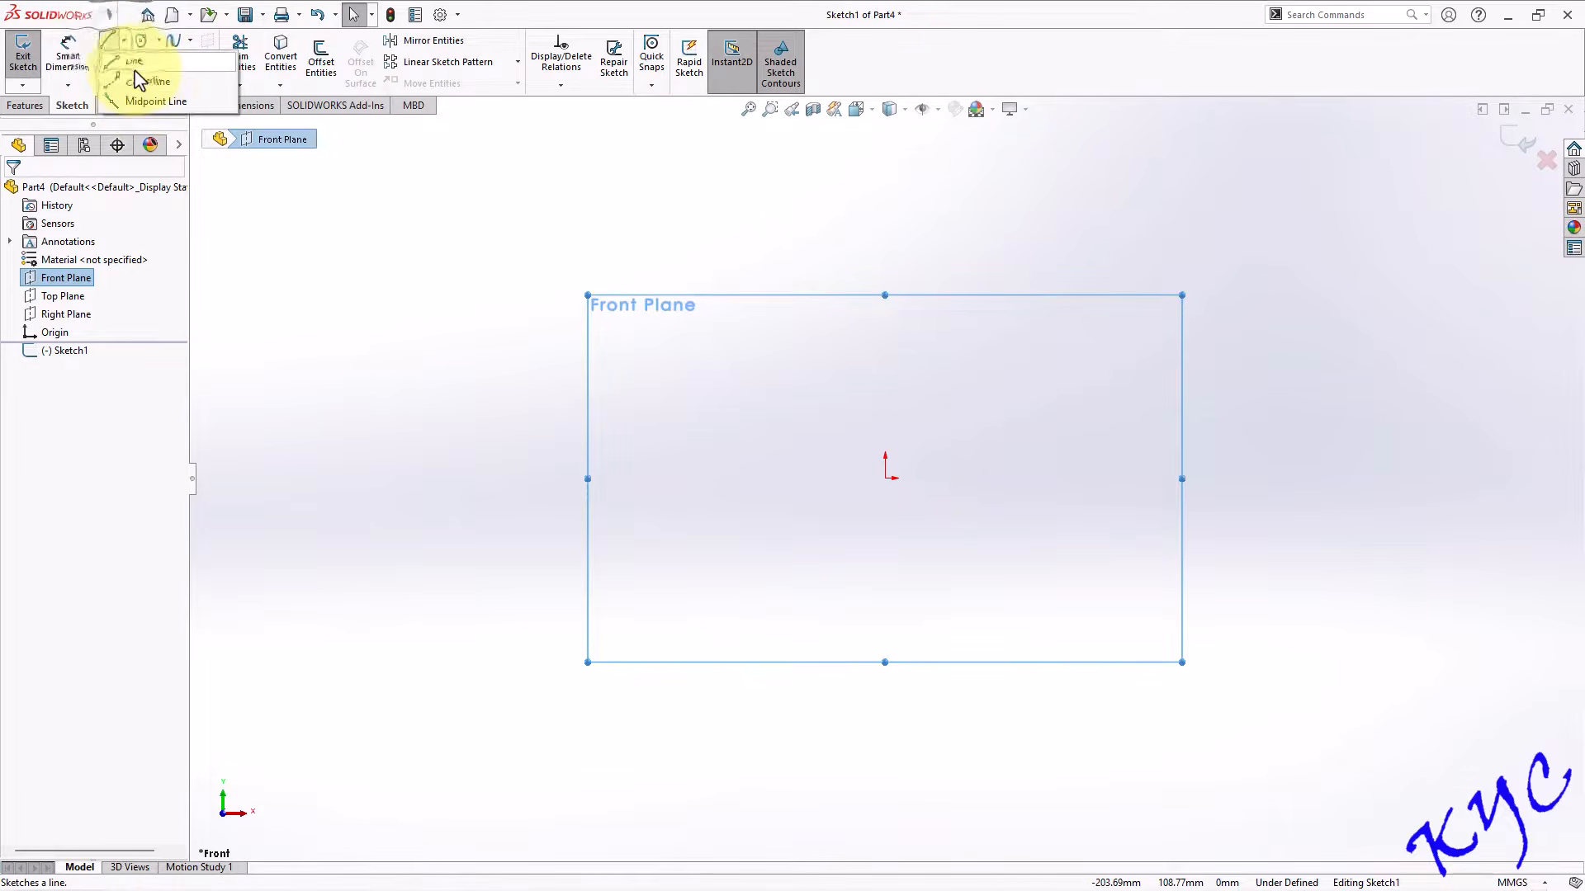
click(142, 61)
click(15, 190)
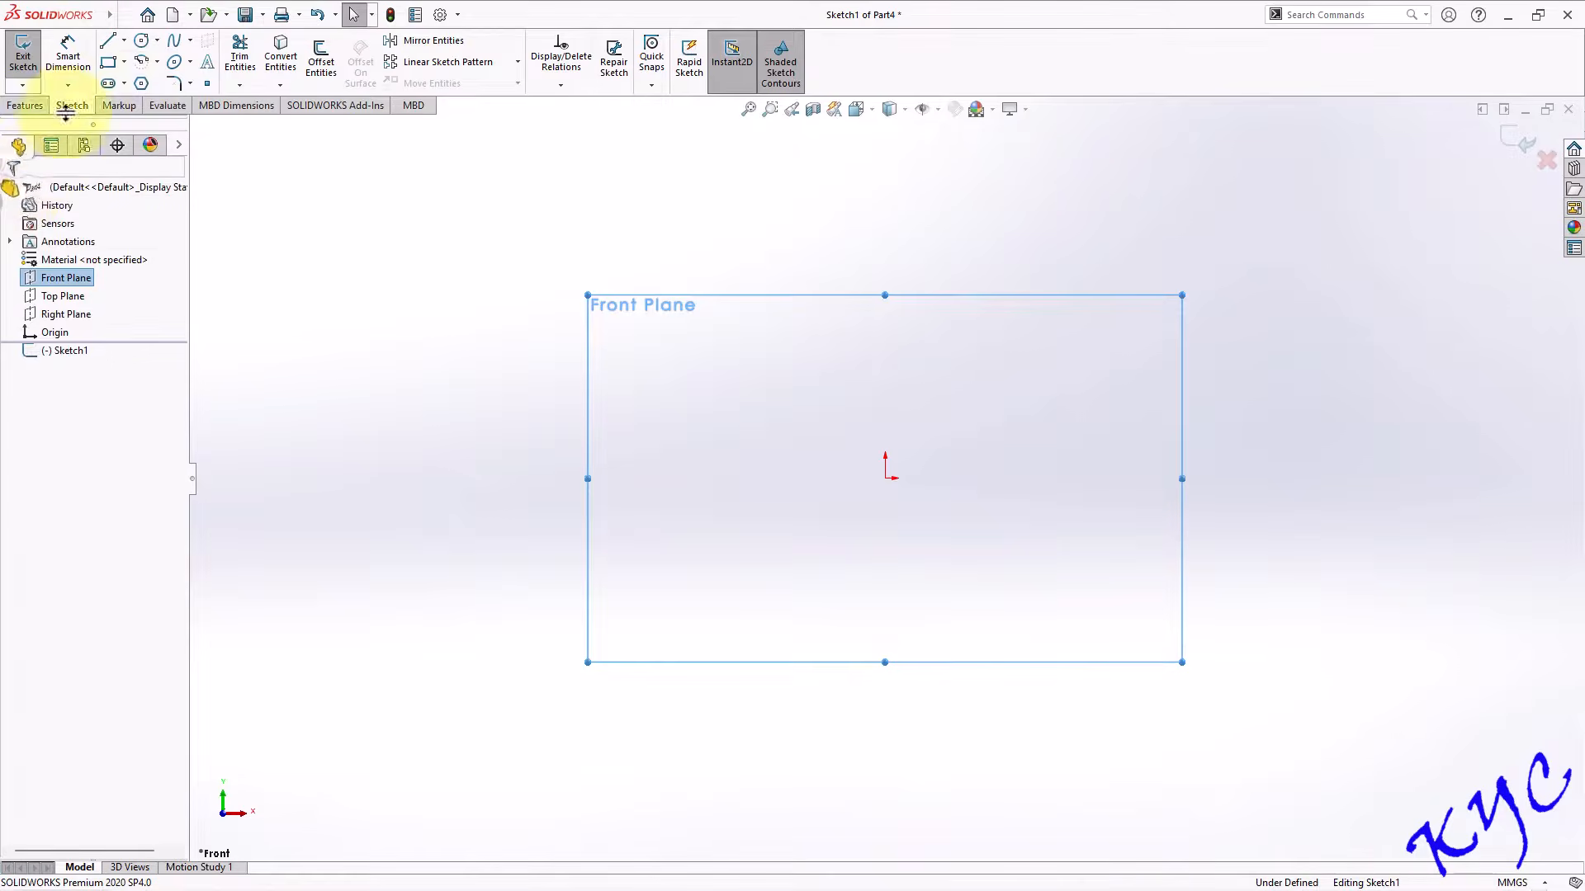
click(125, 41)
click(146, 80)
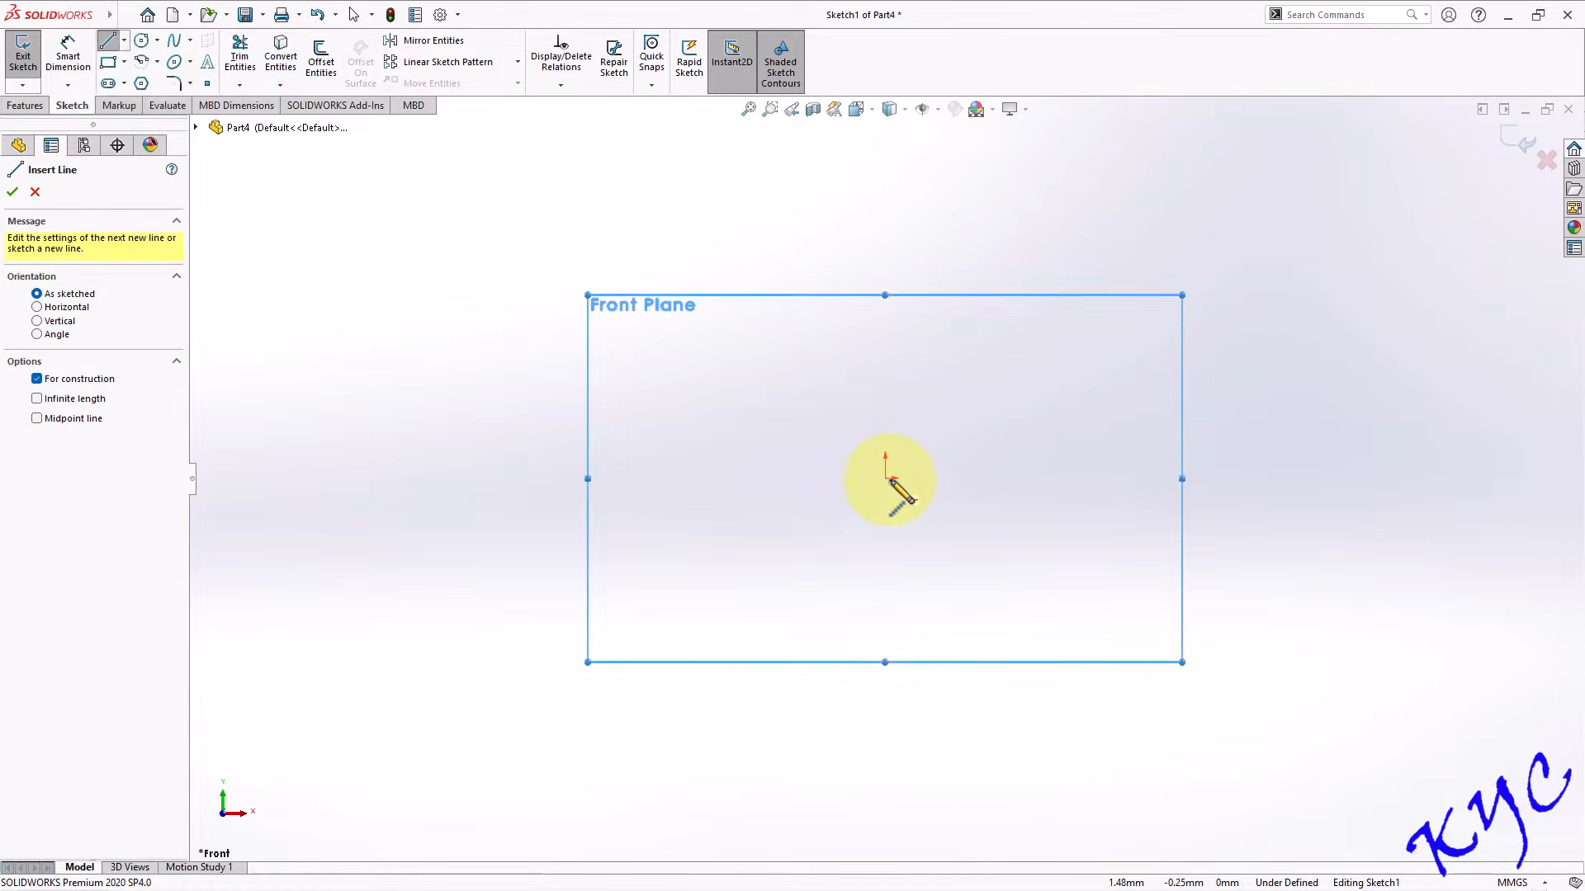
click(887, 477)
click(889, 288)
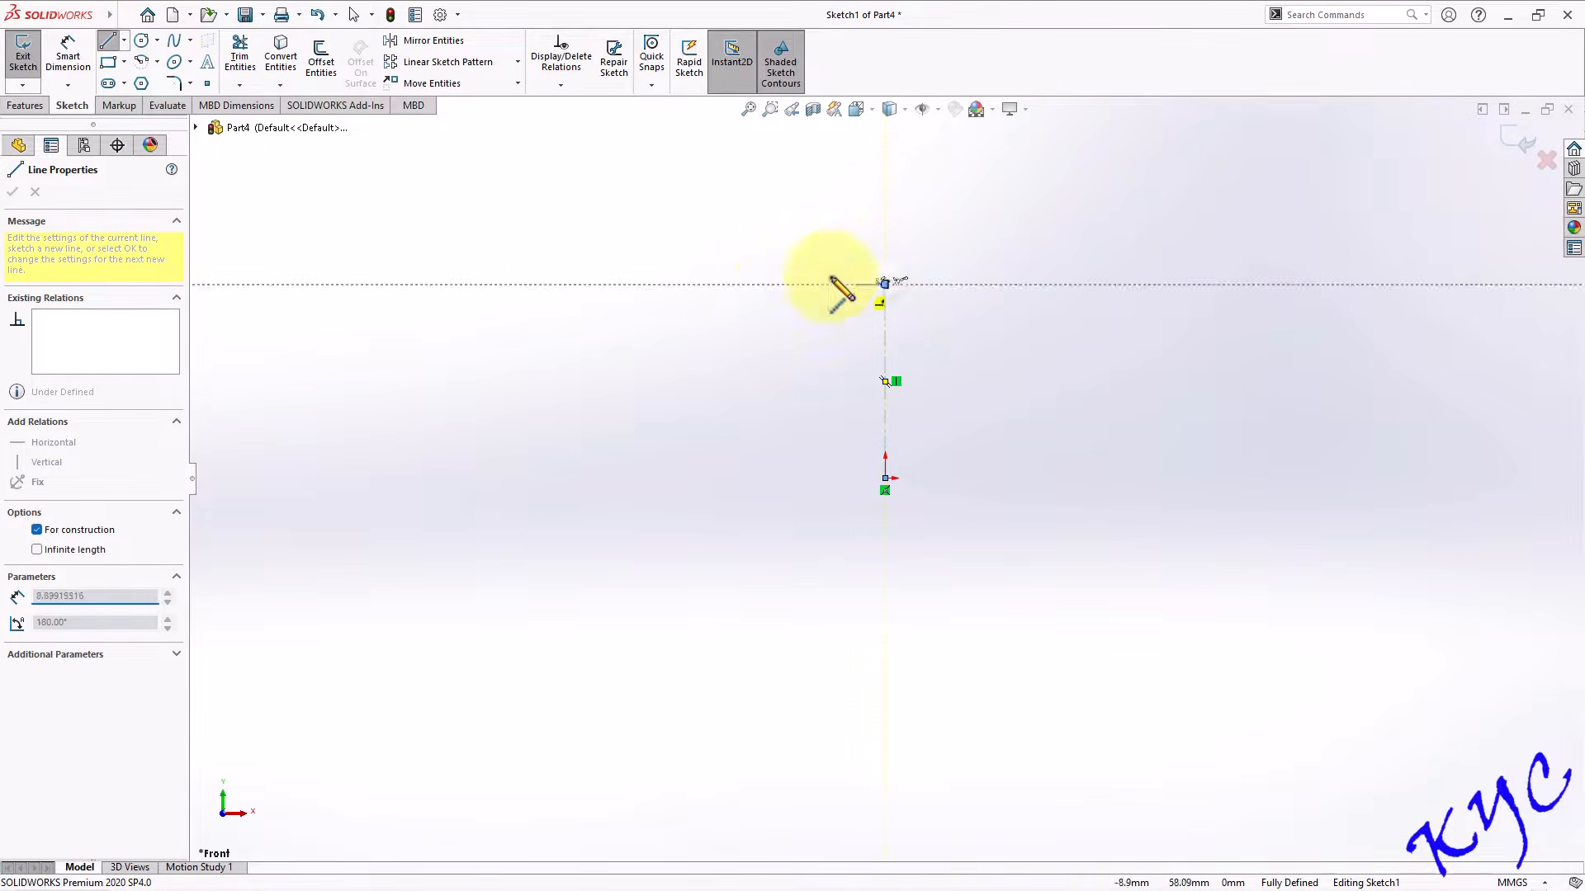
Dimension the vertical centreline's length as 42 mm.
click(68, 57)
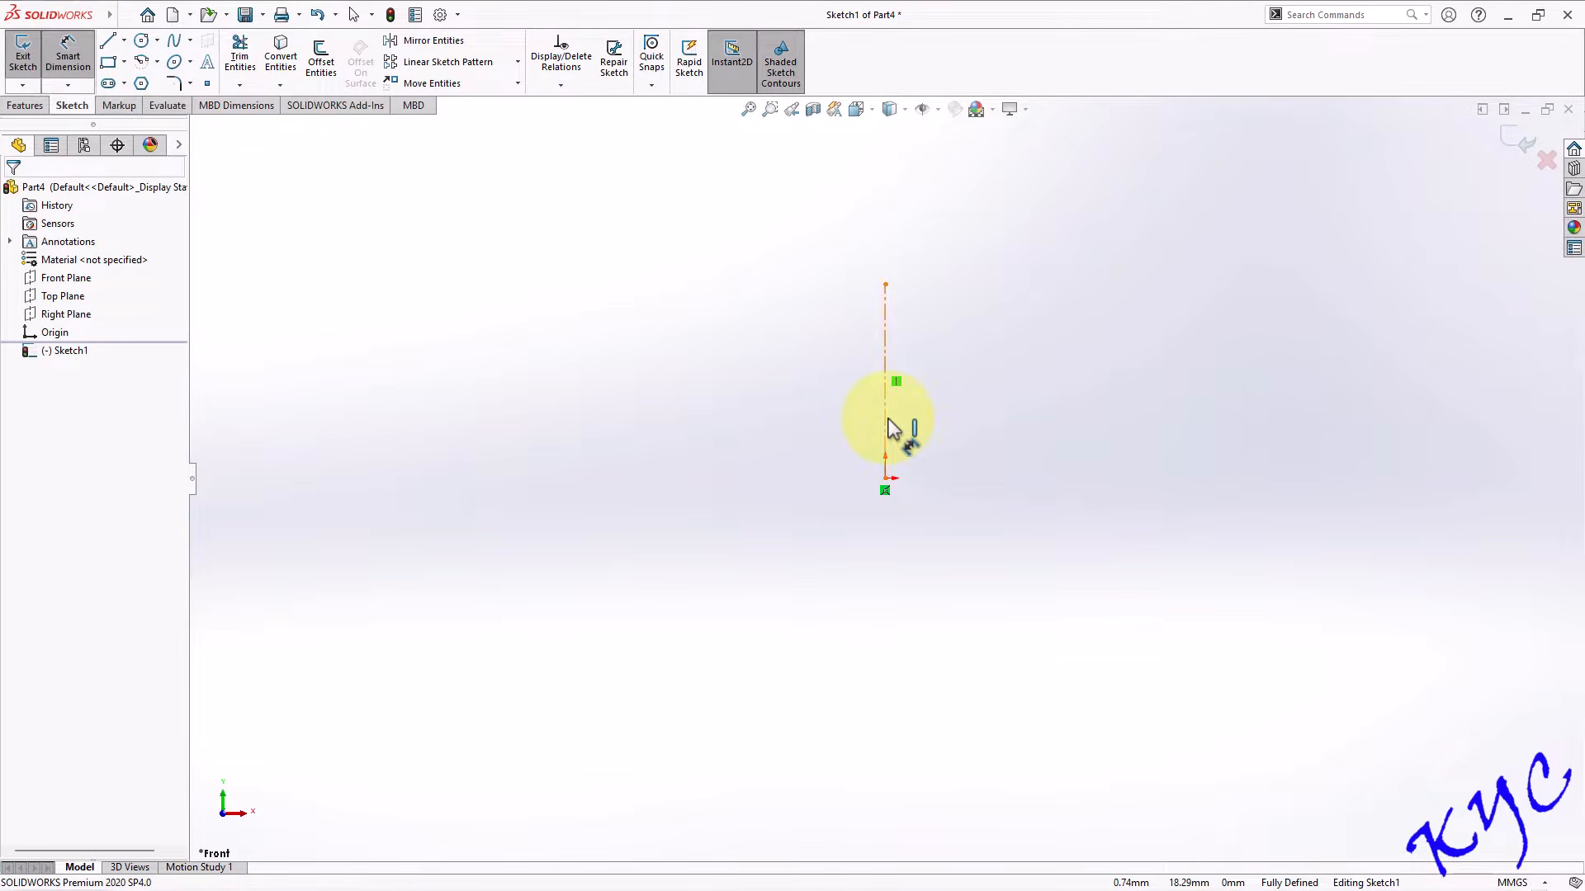
click(893, 423)
click(776, 417)
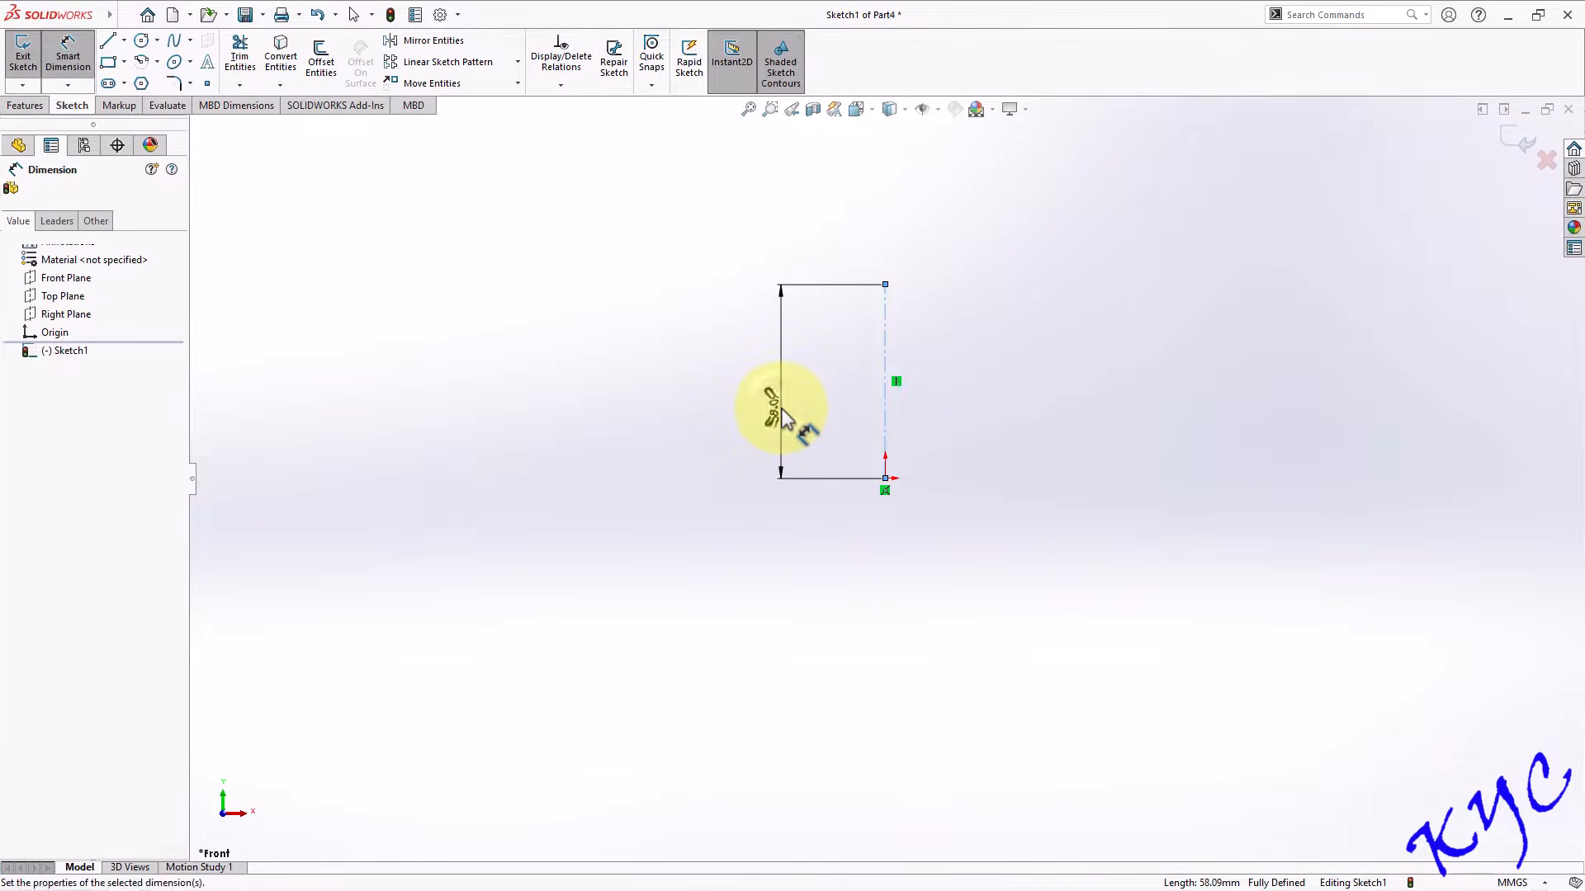
text(42)
key(Return)
click(1128, 427)
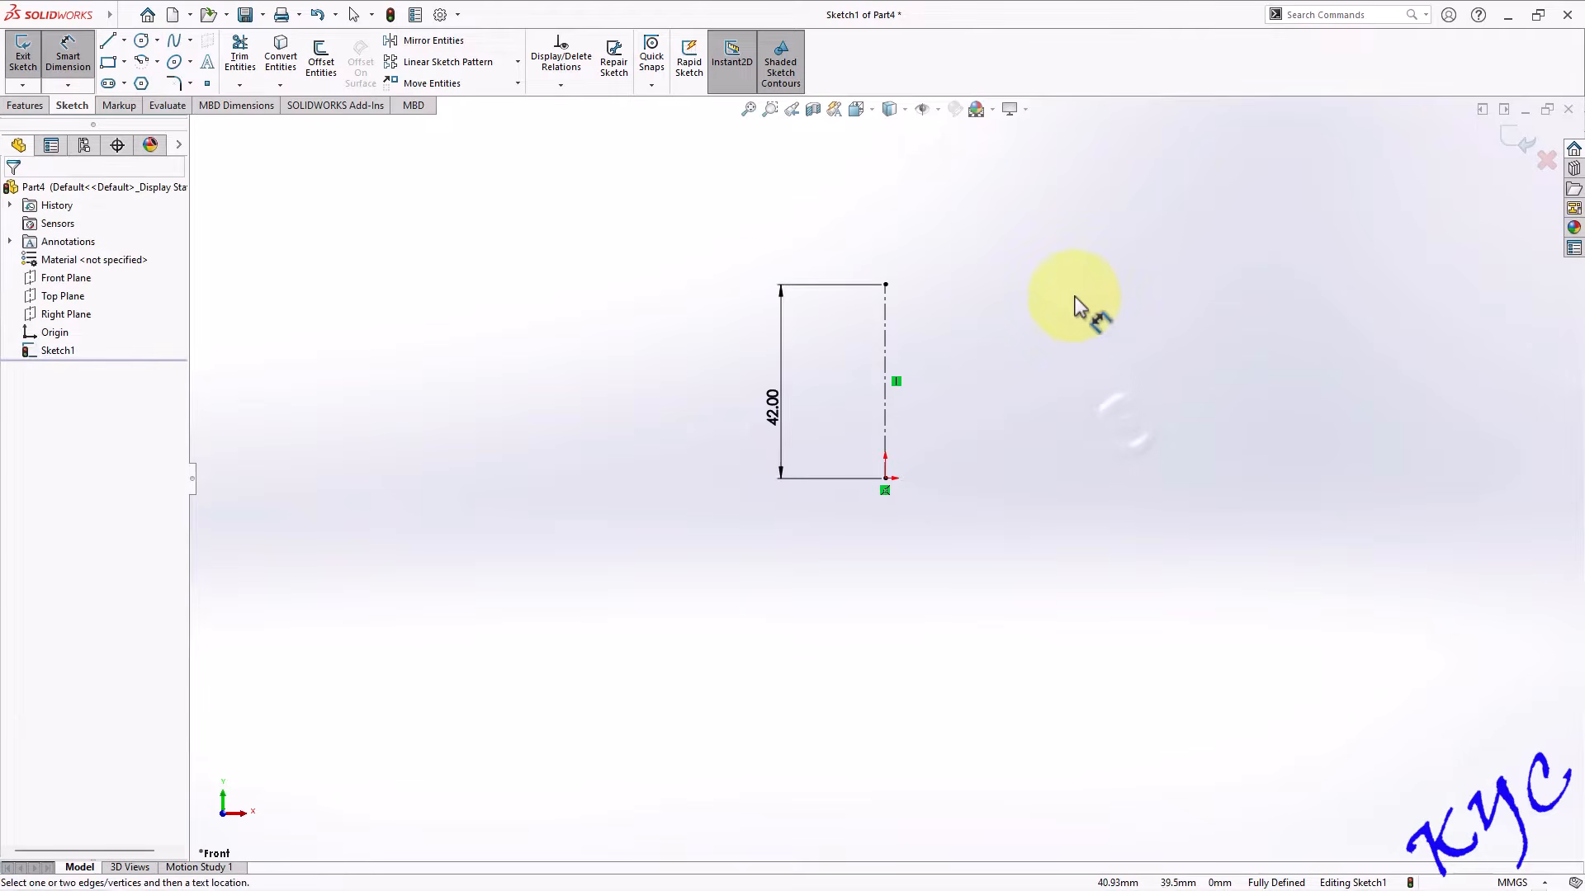
Sketch a closed profile beside the centreline: a base step about 6 mm high and an outward-sloping wall reaching the centreline's upper end height.
scroll(1067, 311, down, 1)
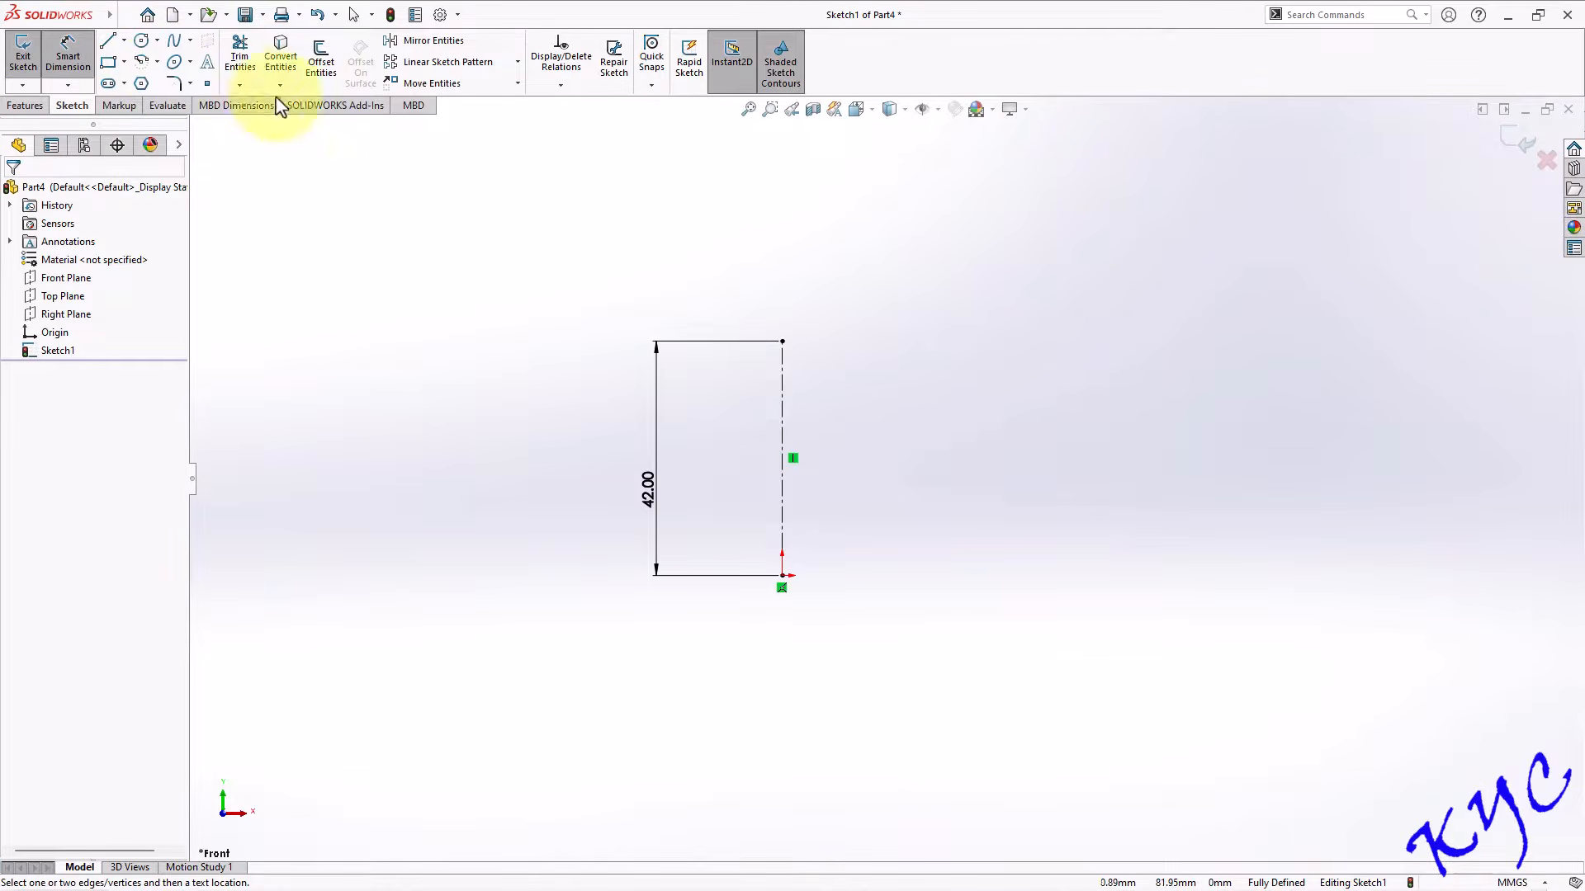
click(108, 41)
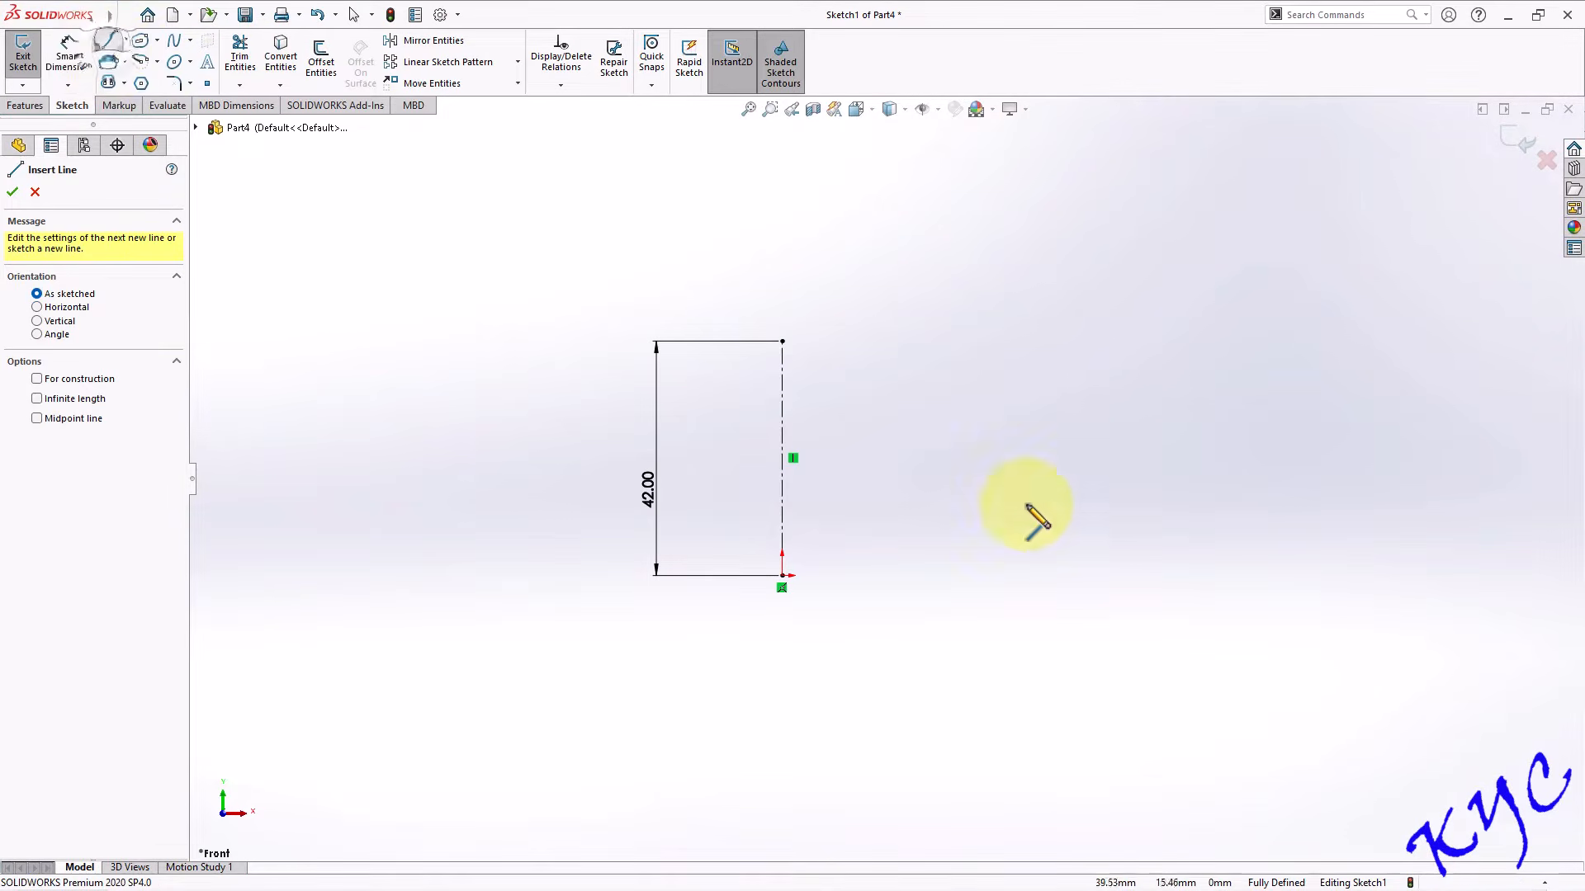
click(860, 576)
click(860, 539)
click(904, 539)
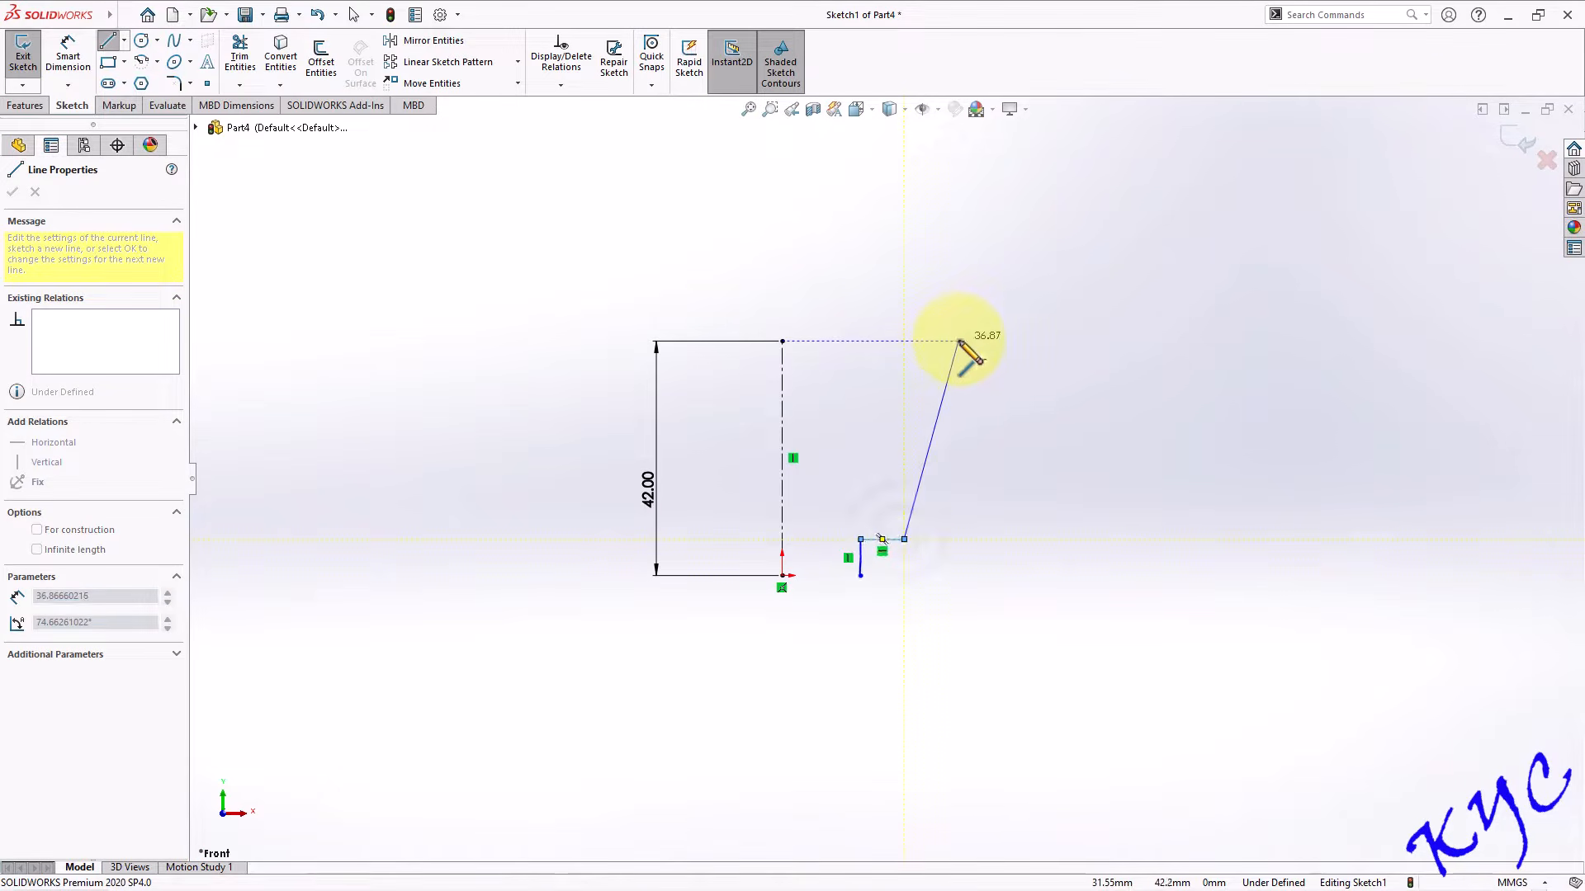
click(958, 341)
click(996, 341)
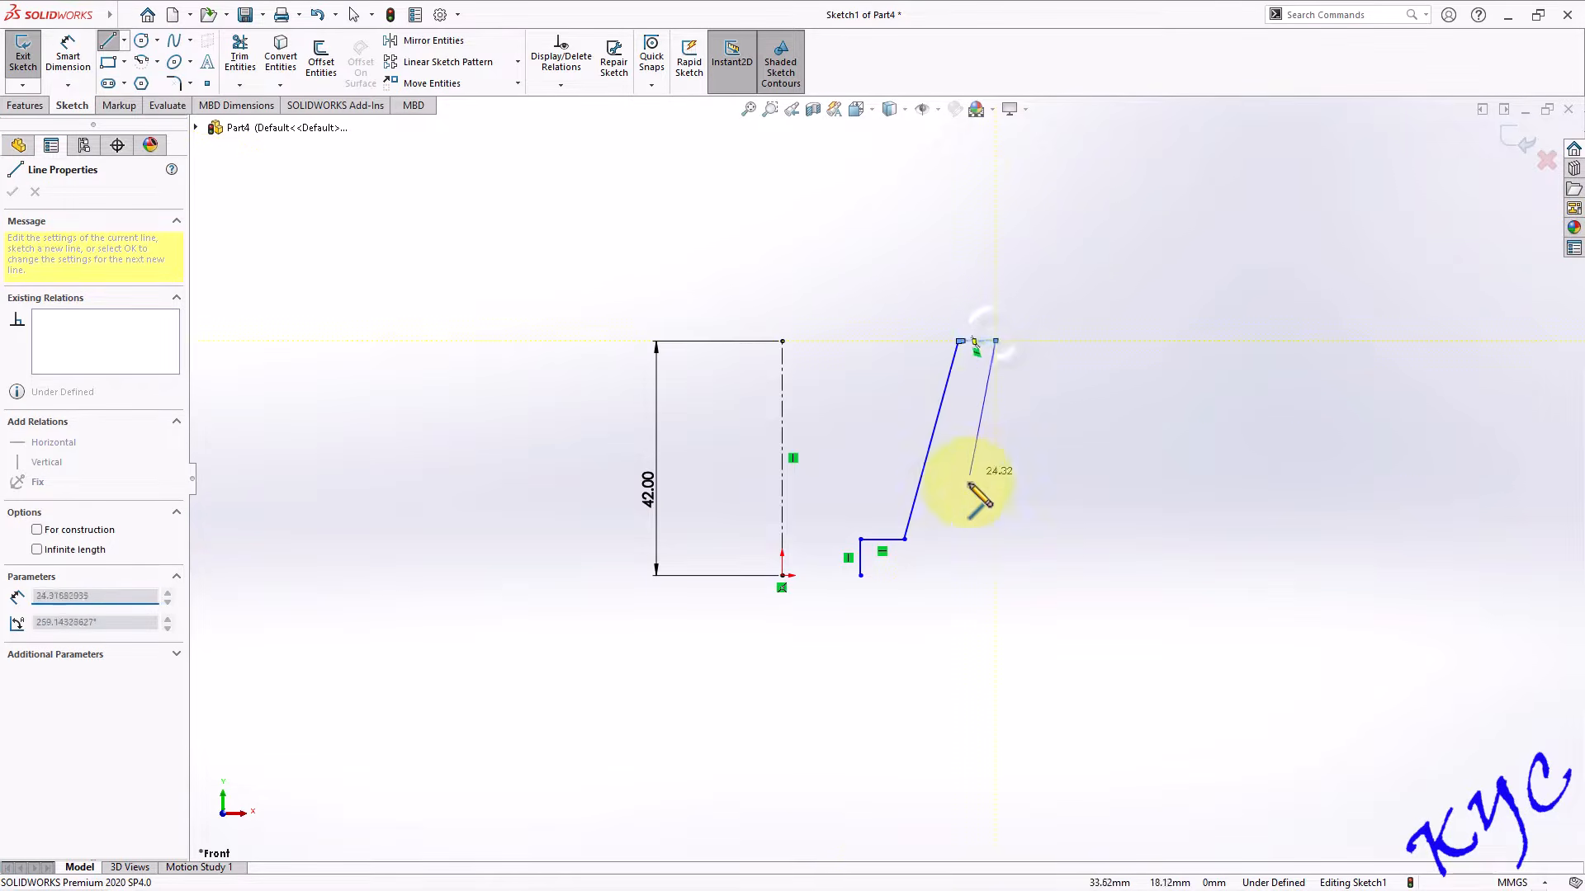
click(944, 575)
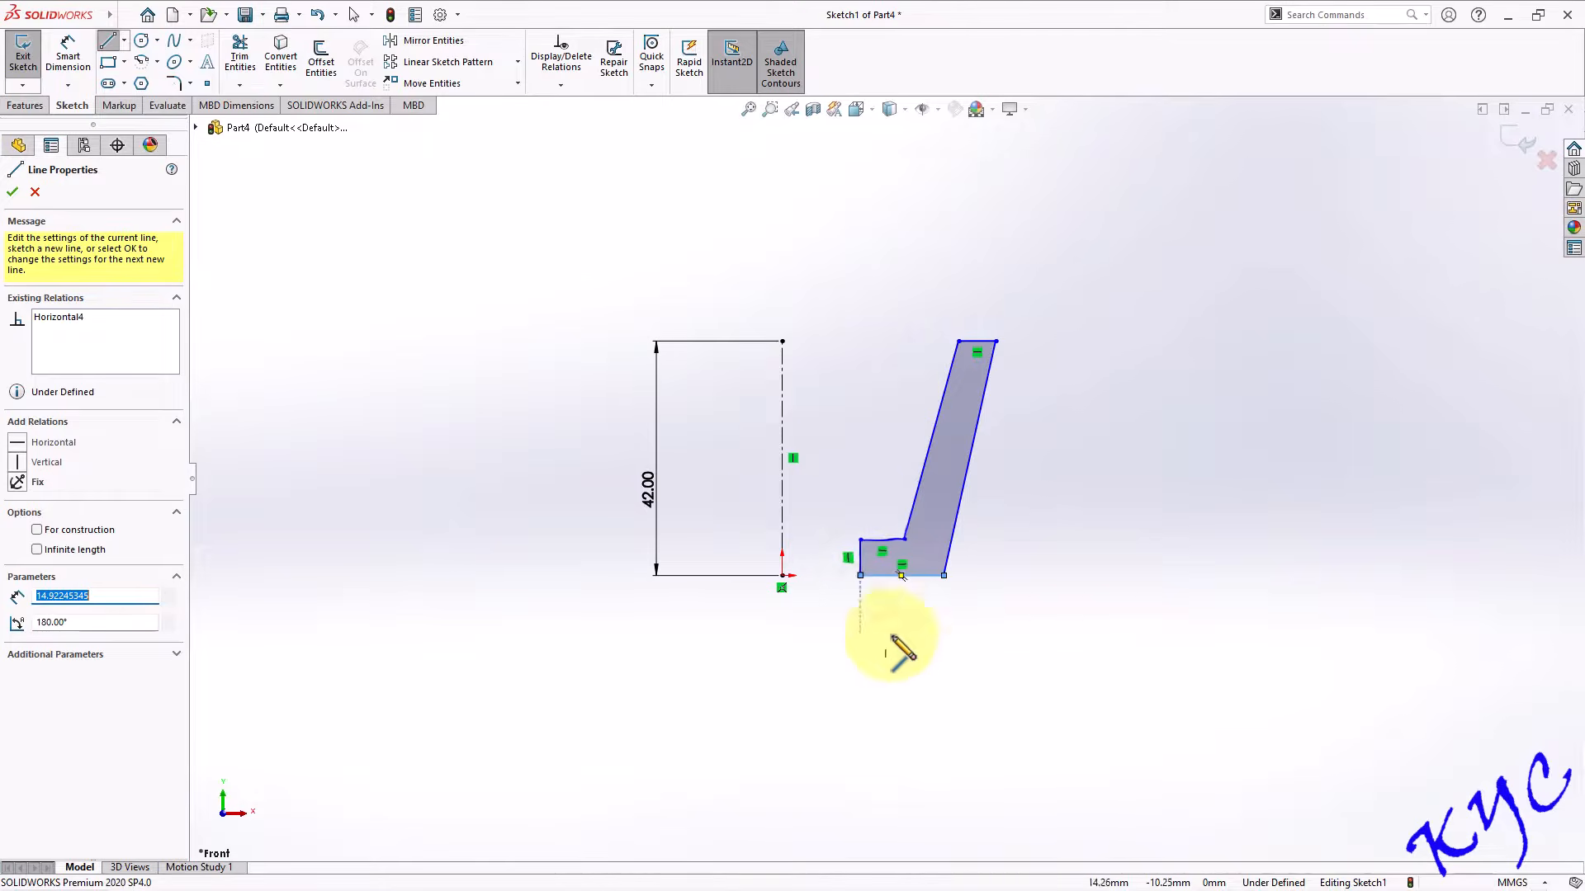
click(943, 575)
key(Escape)
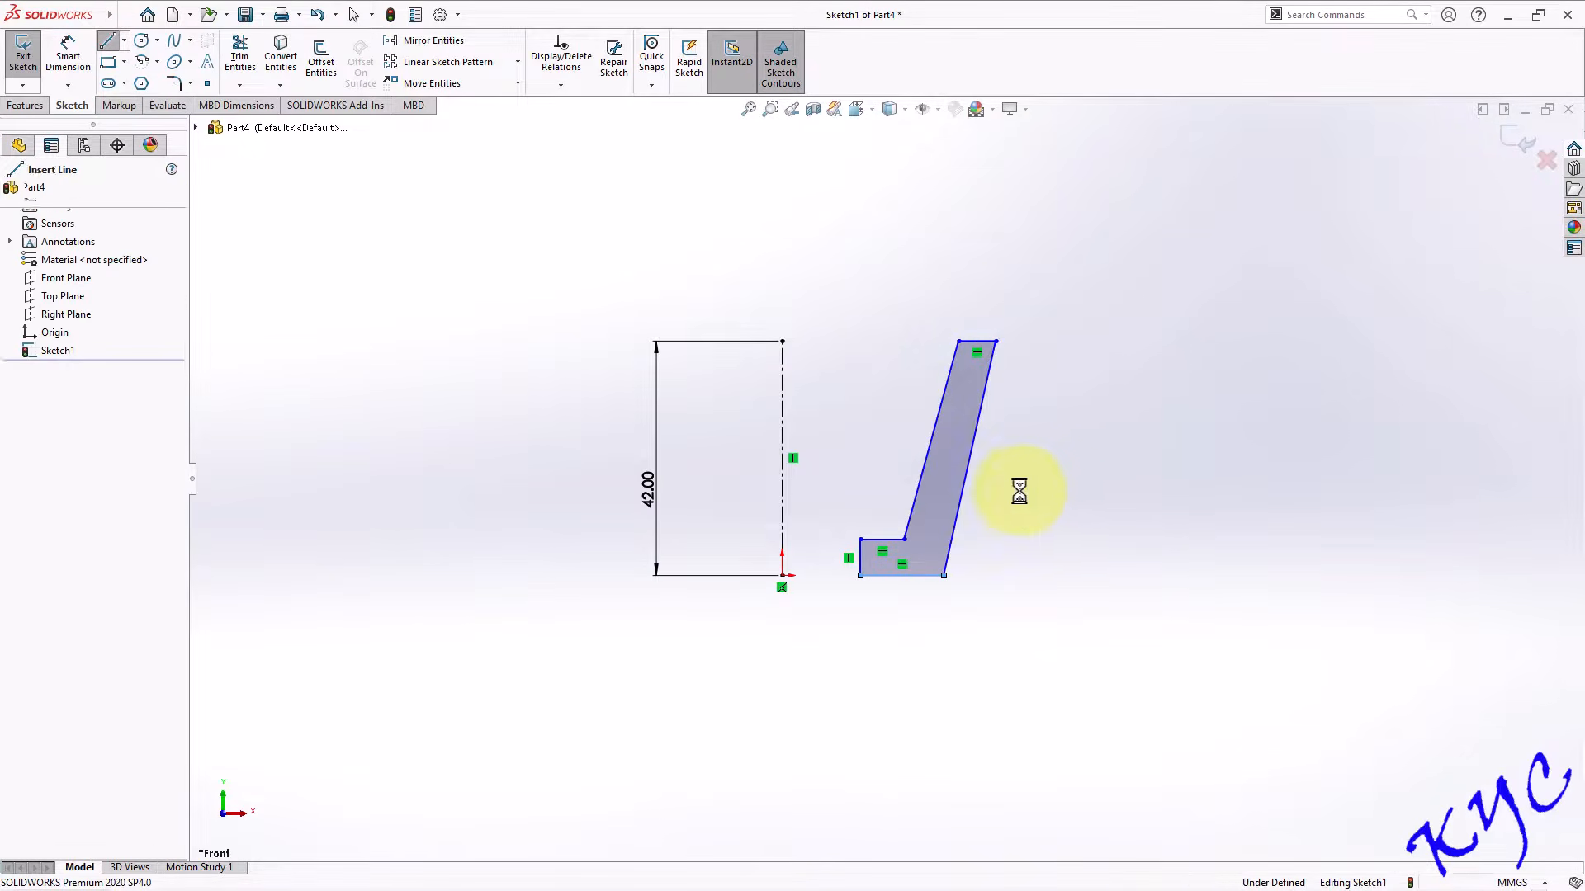
Add a horizontal relation between the sloping wall's upper inner corner and the centreline's upper endpoint.
click(966, 340)
ctrl+click(782, 341)
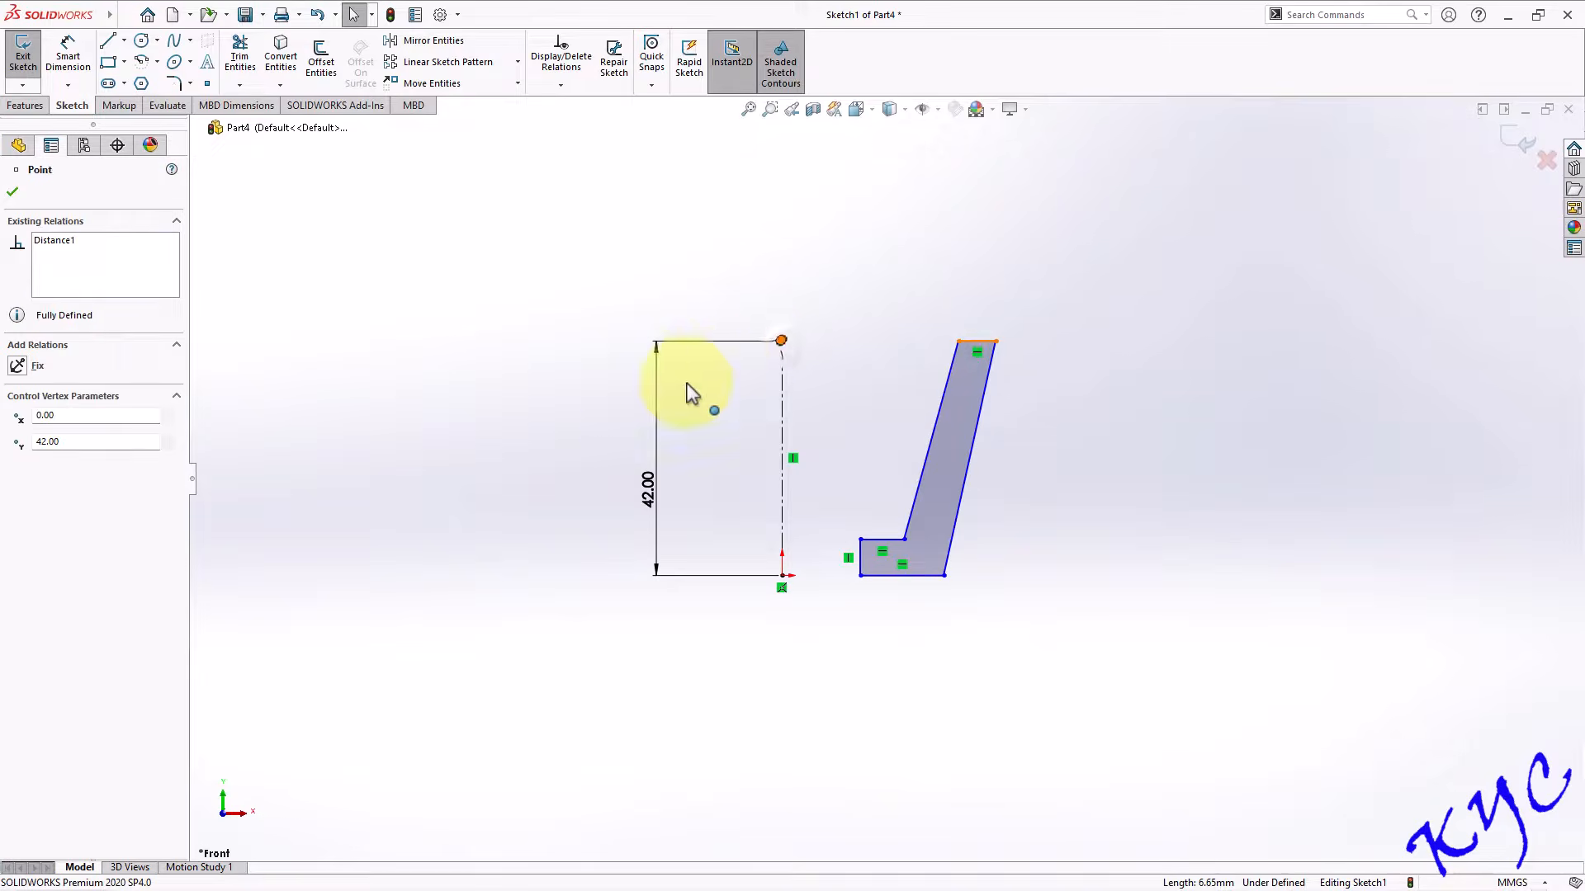
click(1040, 511)
click(959, 342)
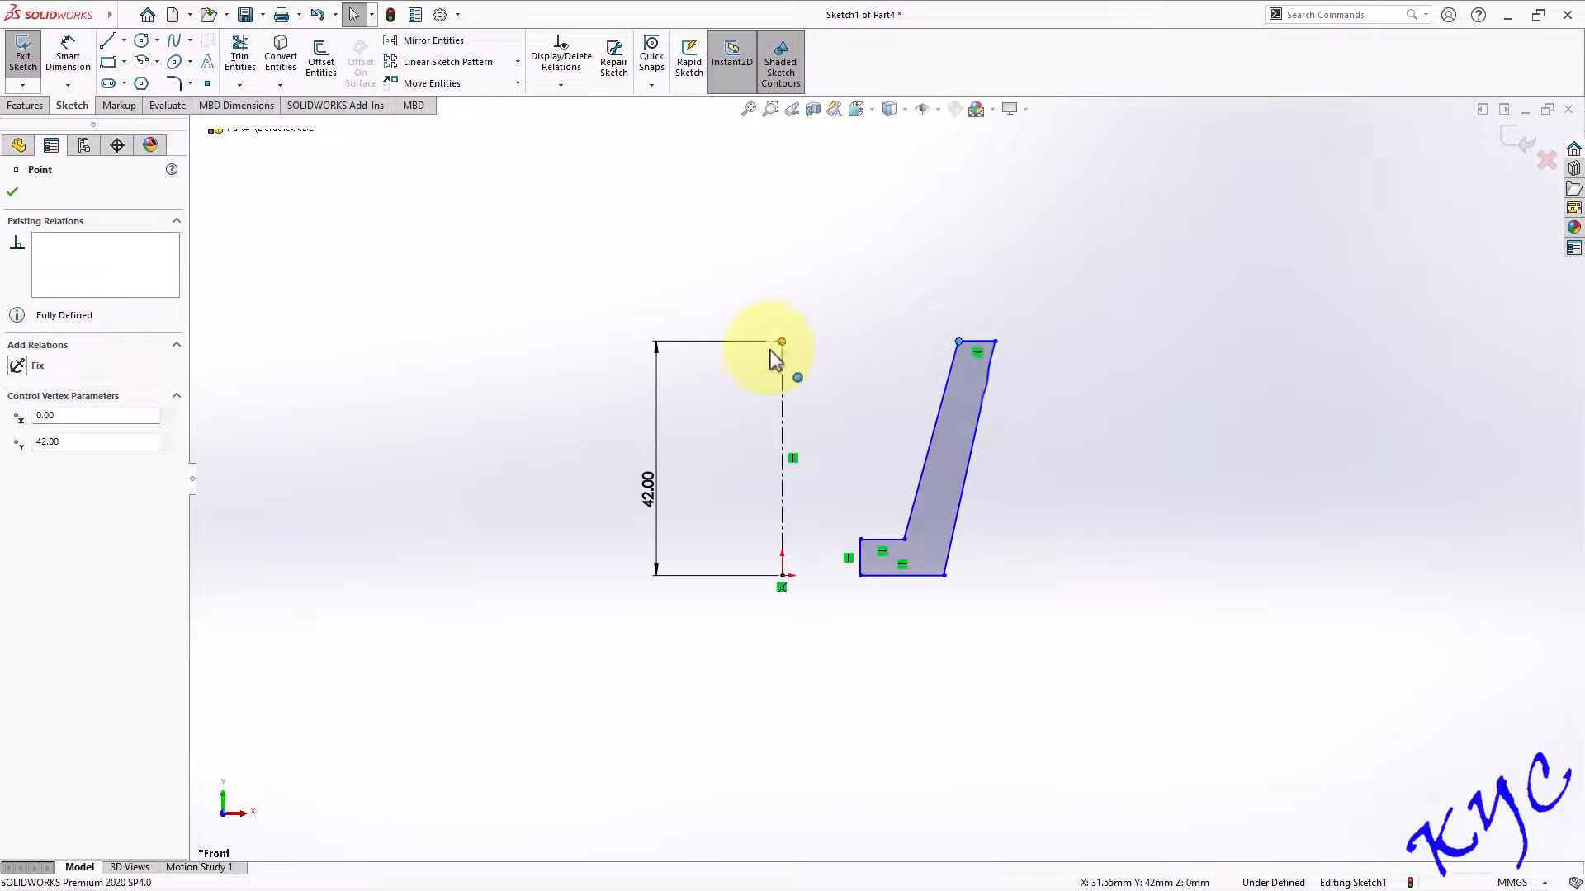
ctrl+click(781, 342)
click(23, 460)
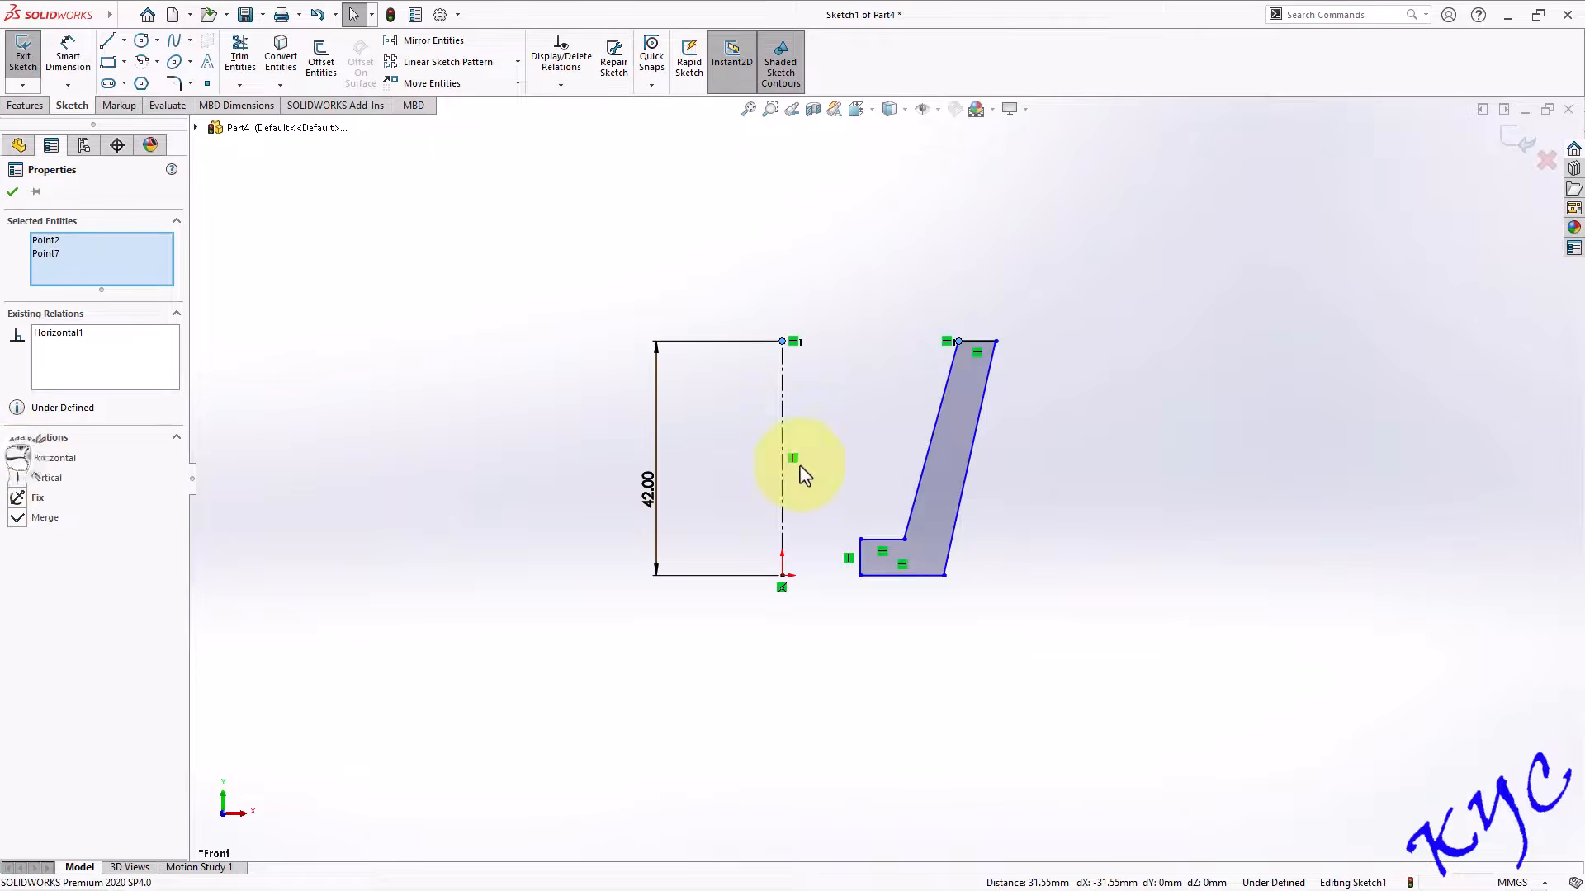
click(1054, 410)
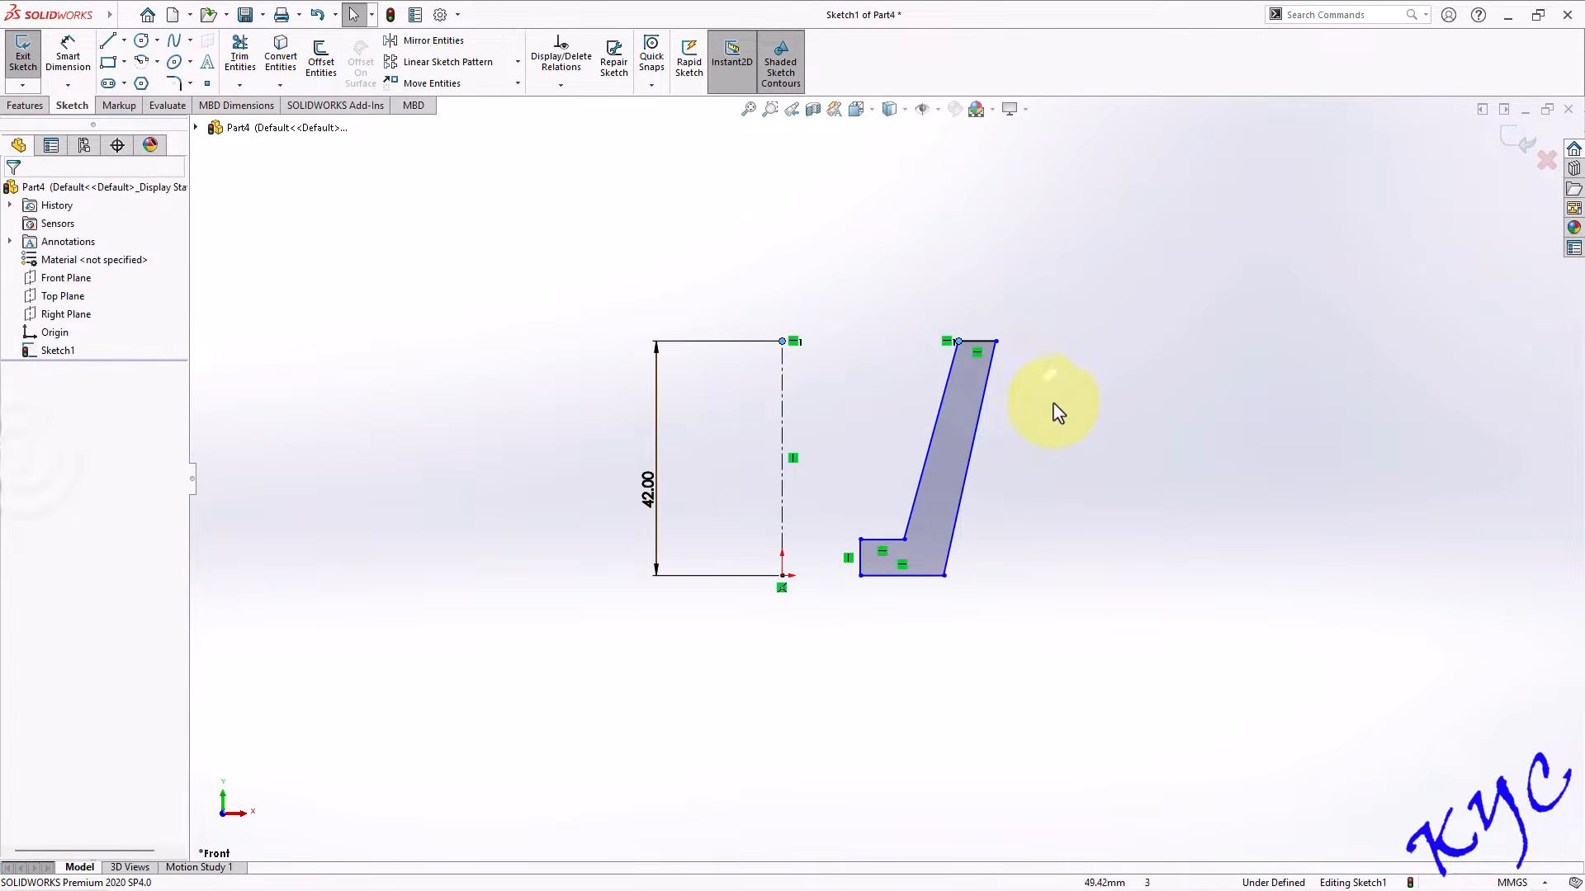
Add a horizontal relation between the base's lower inner corner and the centreline's lower endpoint at the origin.
click(861, 576)
ctrl+click(783, 577)
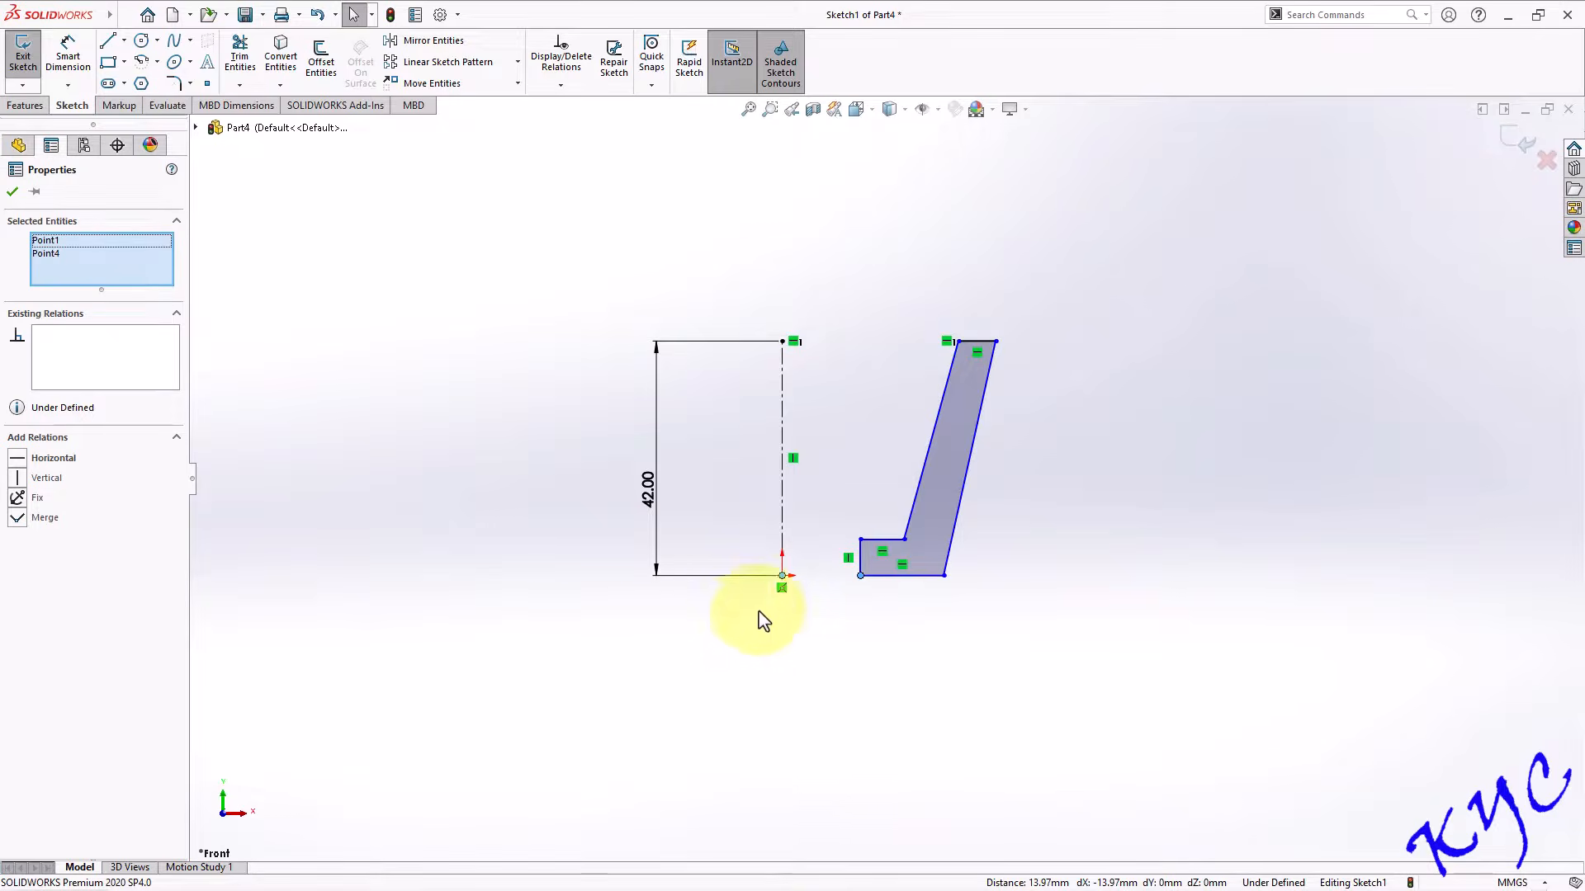
click(1126, 524)
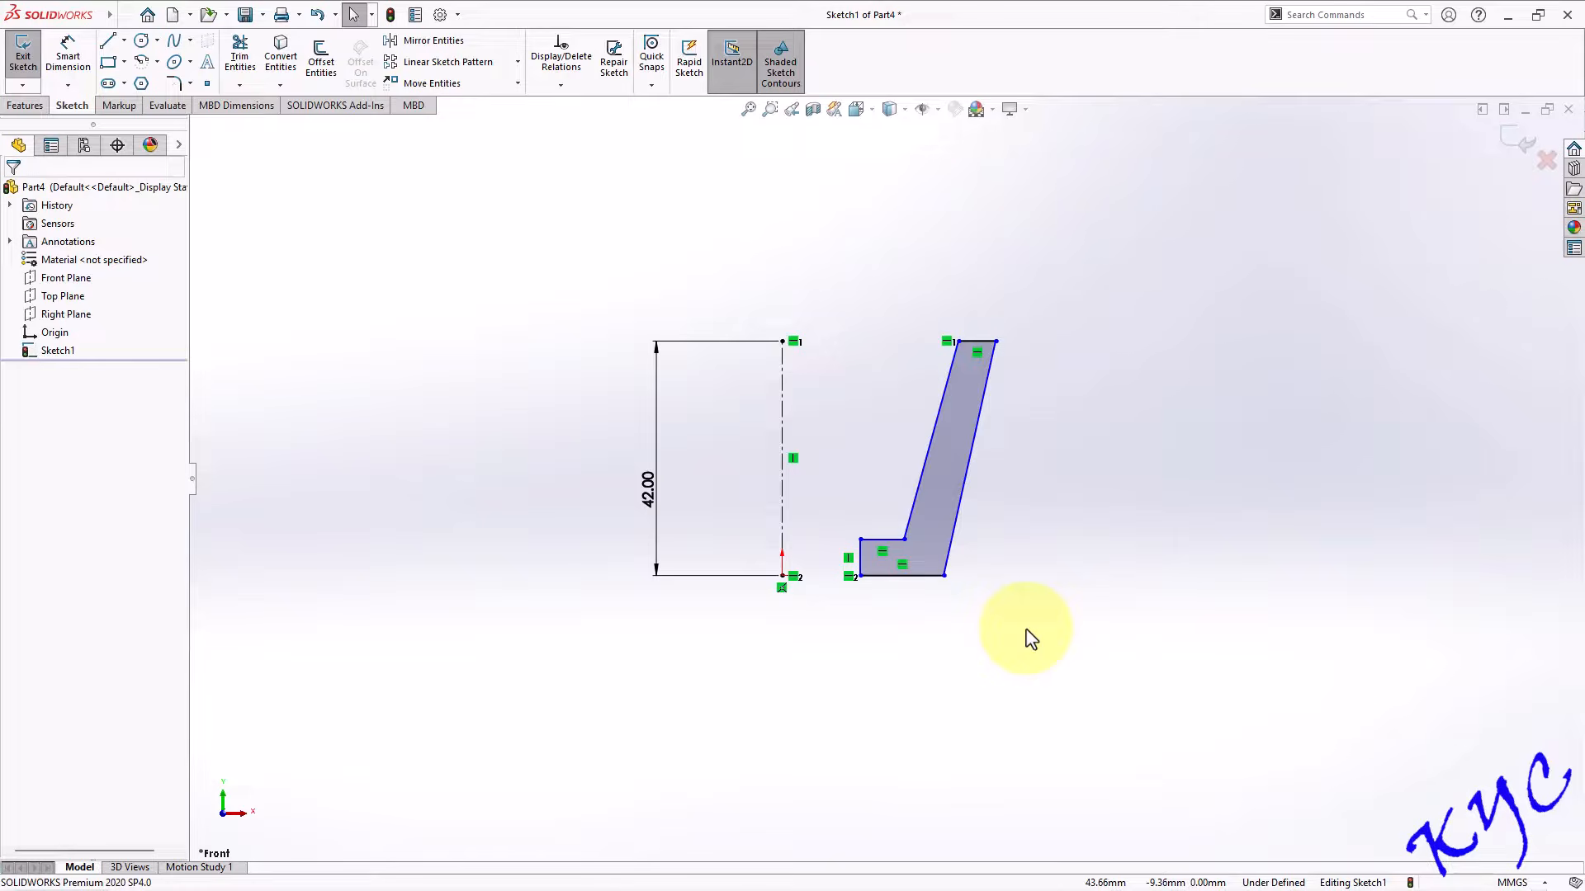
Dimension the height of the profile's base step as 12 mm.
click(68, 58)
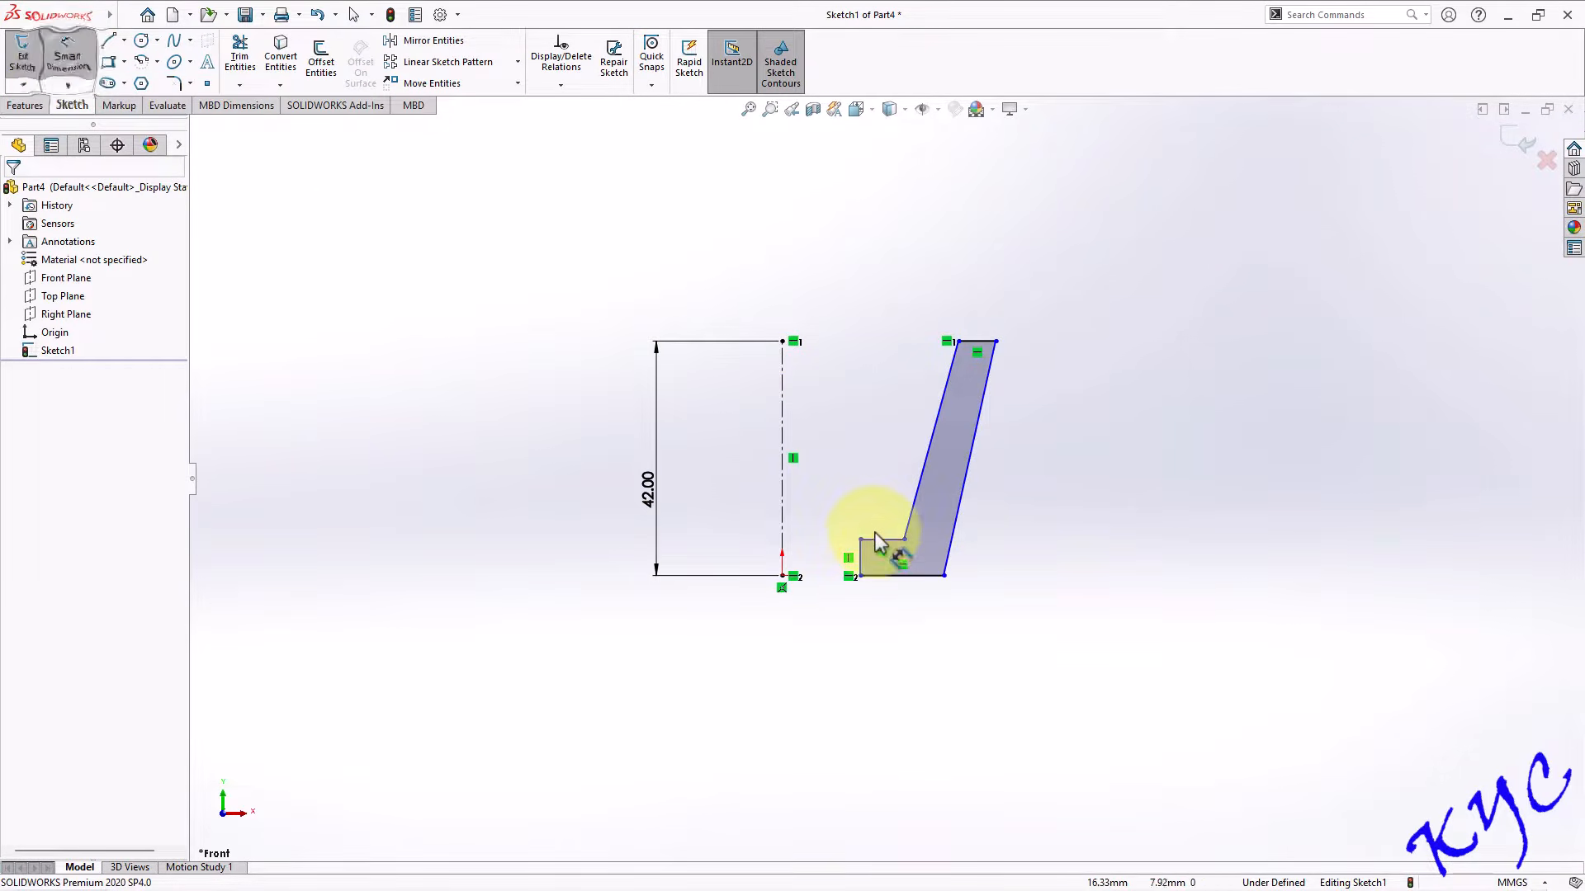
click(904, 575)
click(884, 539)
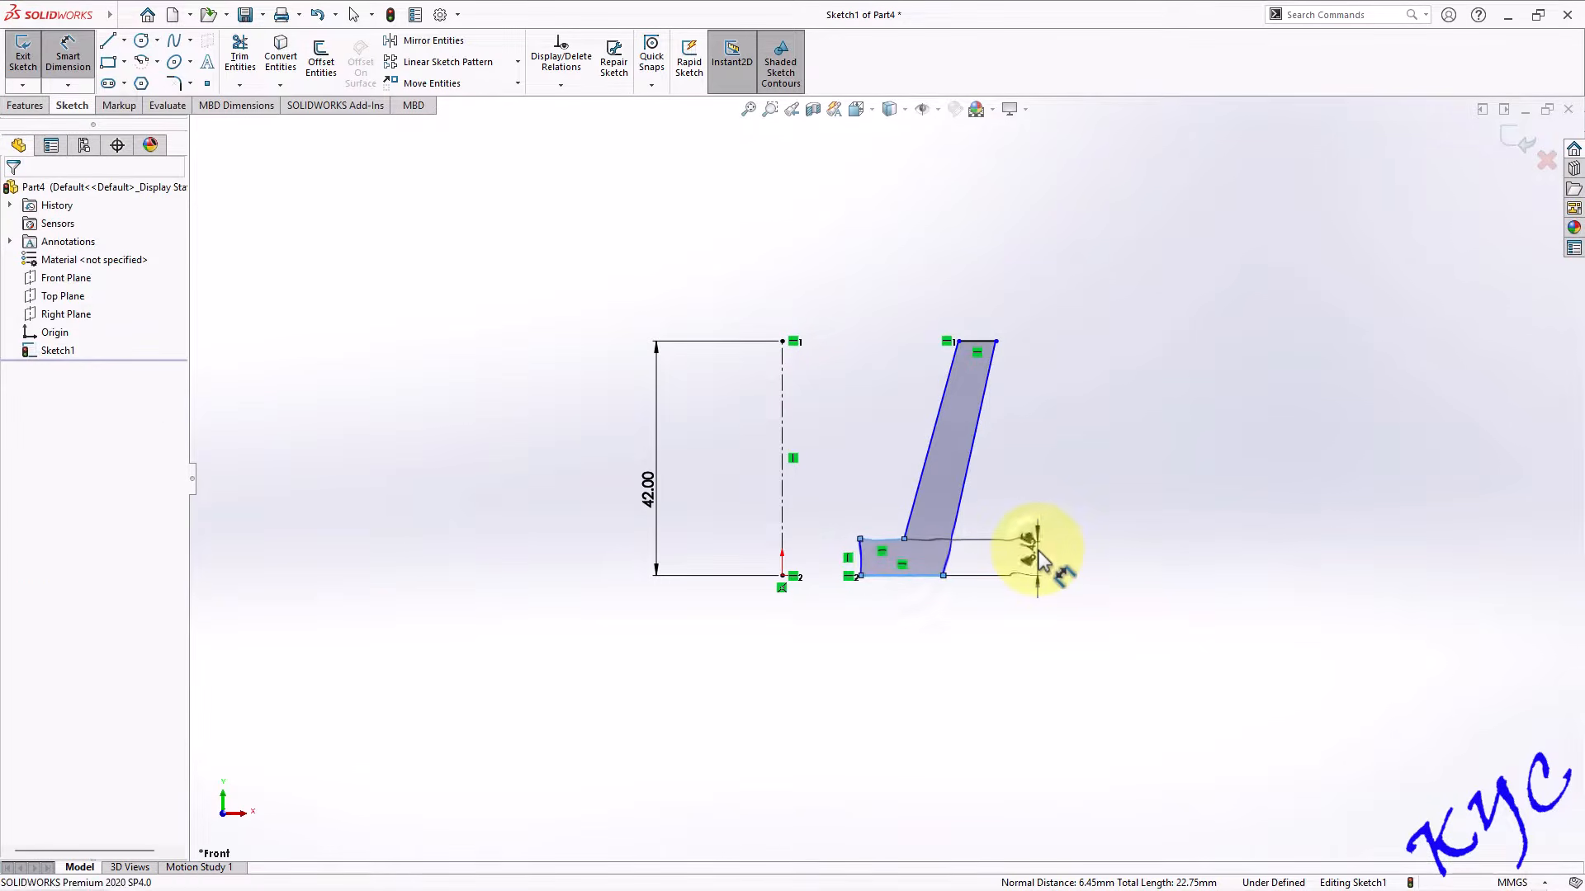
click(1041, 561)
text(12)
key(Return)
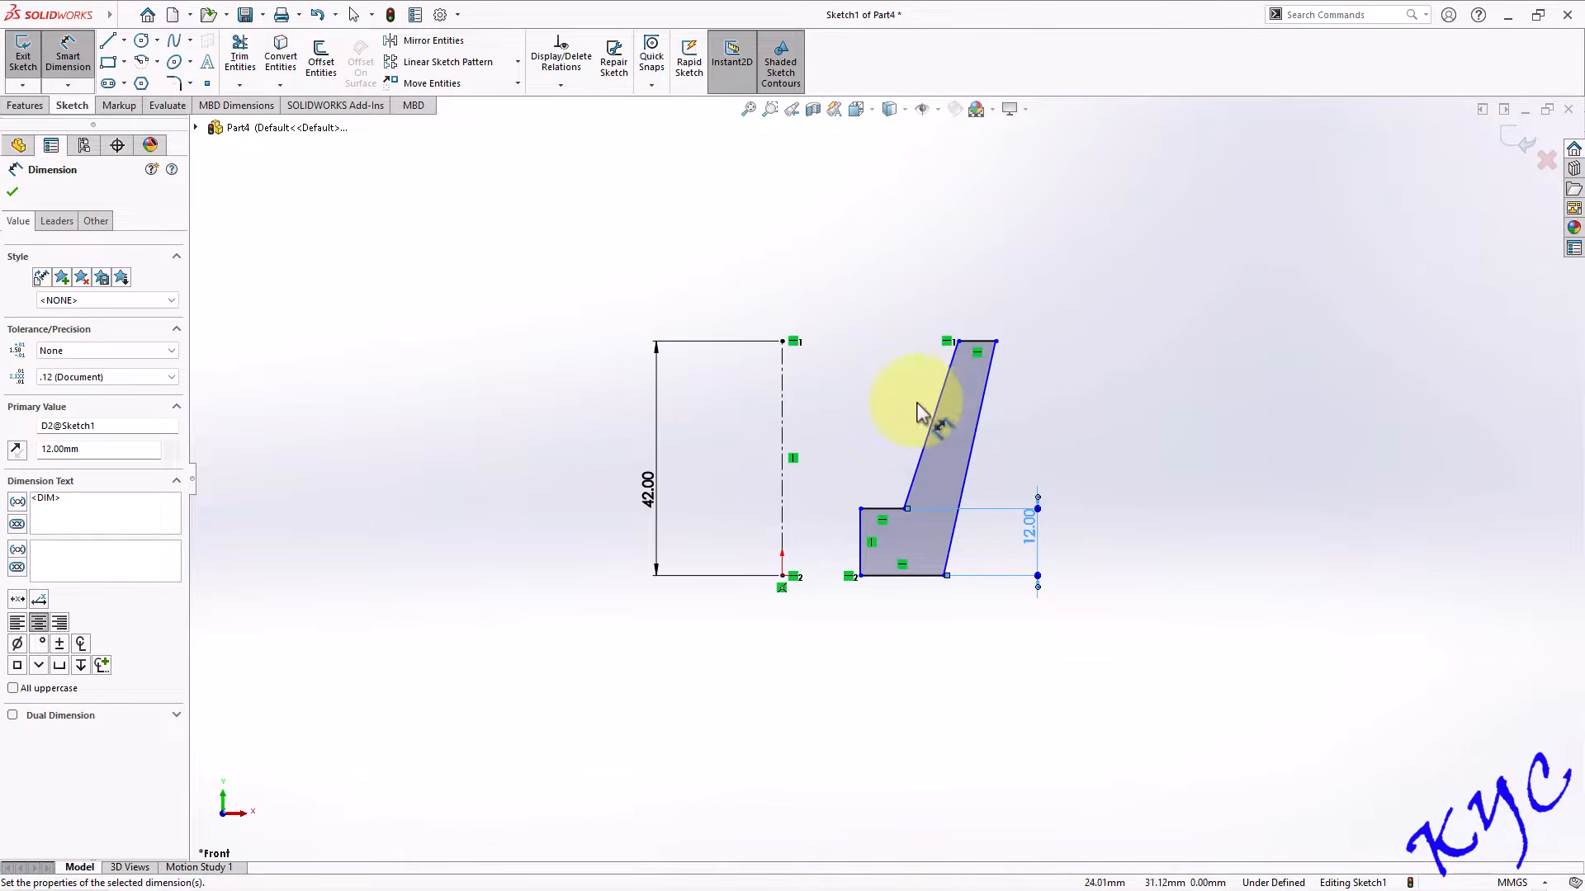
click(941, 416)
click(984, 390)
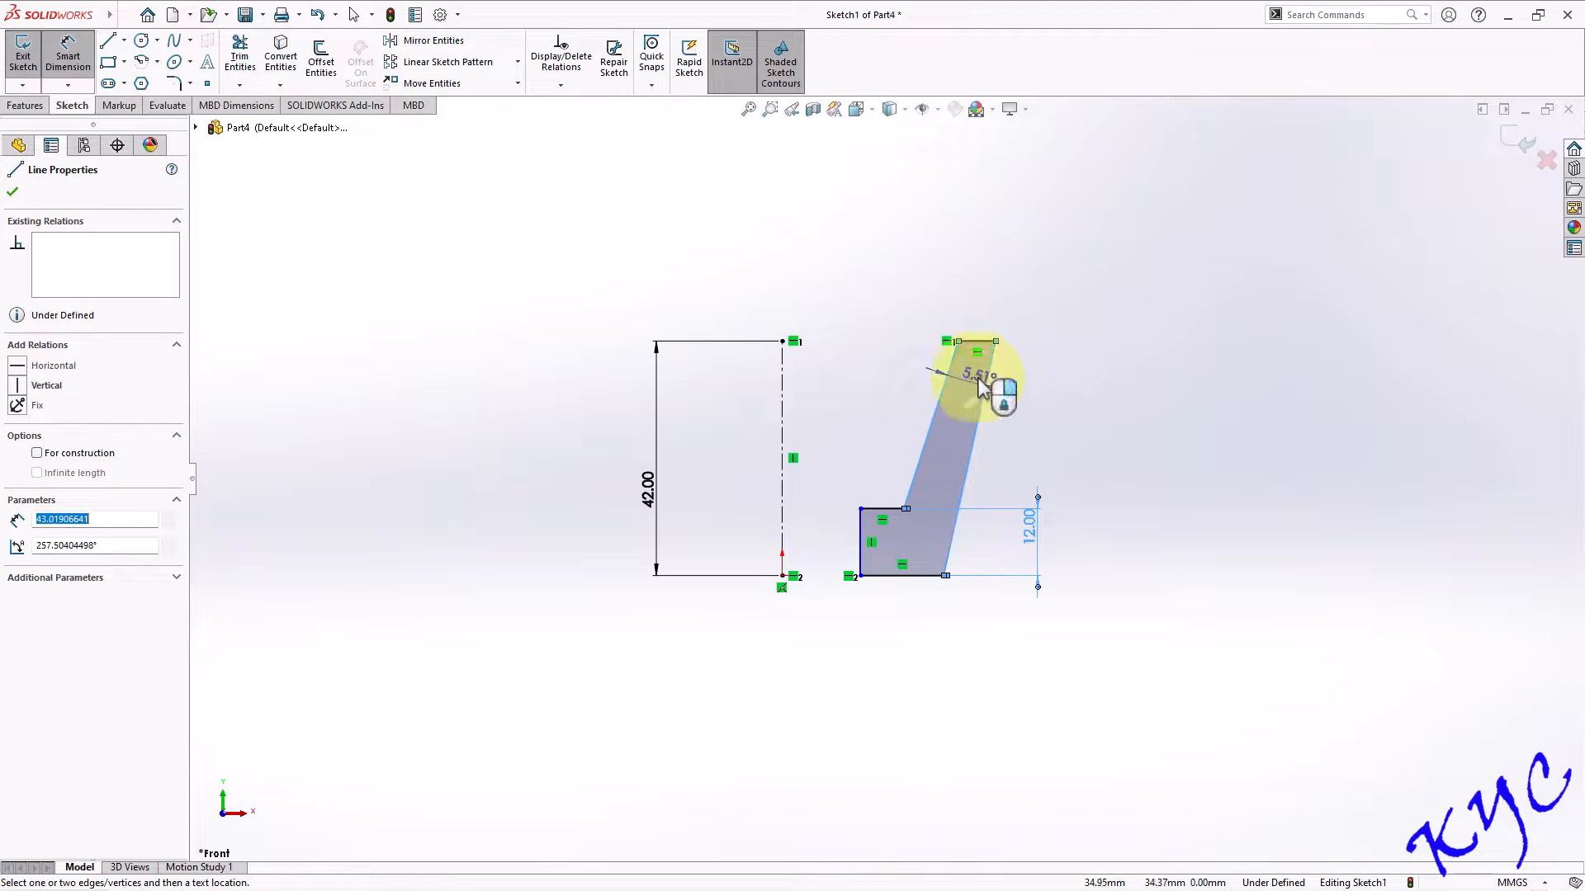
key(Escape)
click(977, 430)
key(Escape)
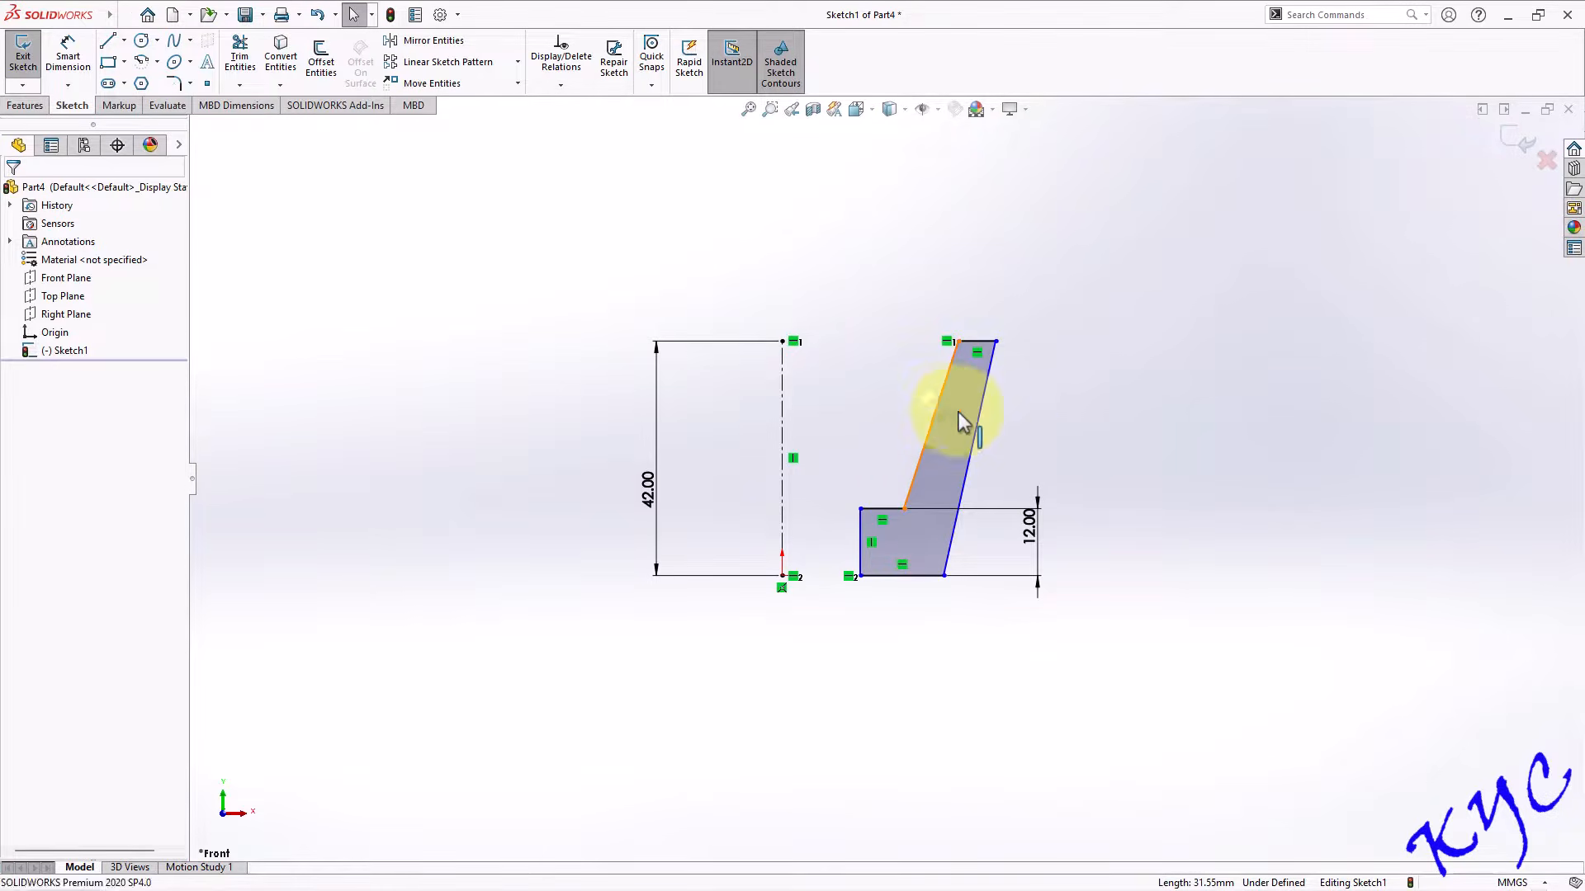
Make the inner and outer sloping lines of the wall parallel.
click(953, 421)
ctrl+click(979, 418)
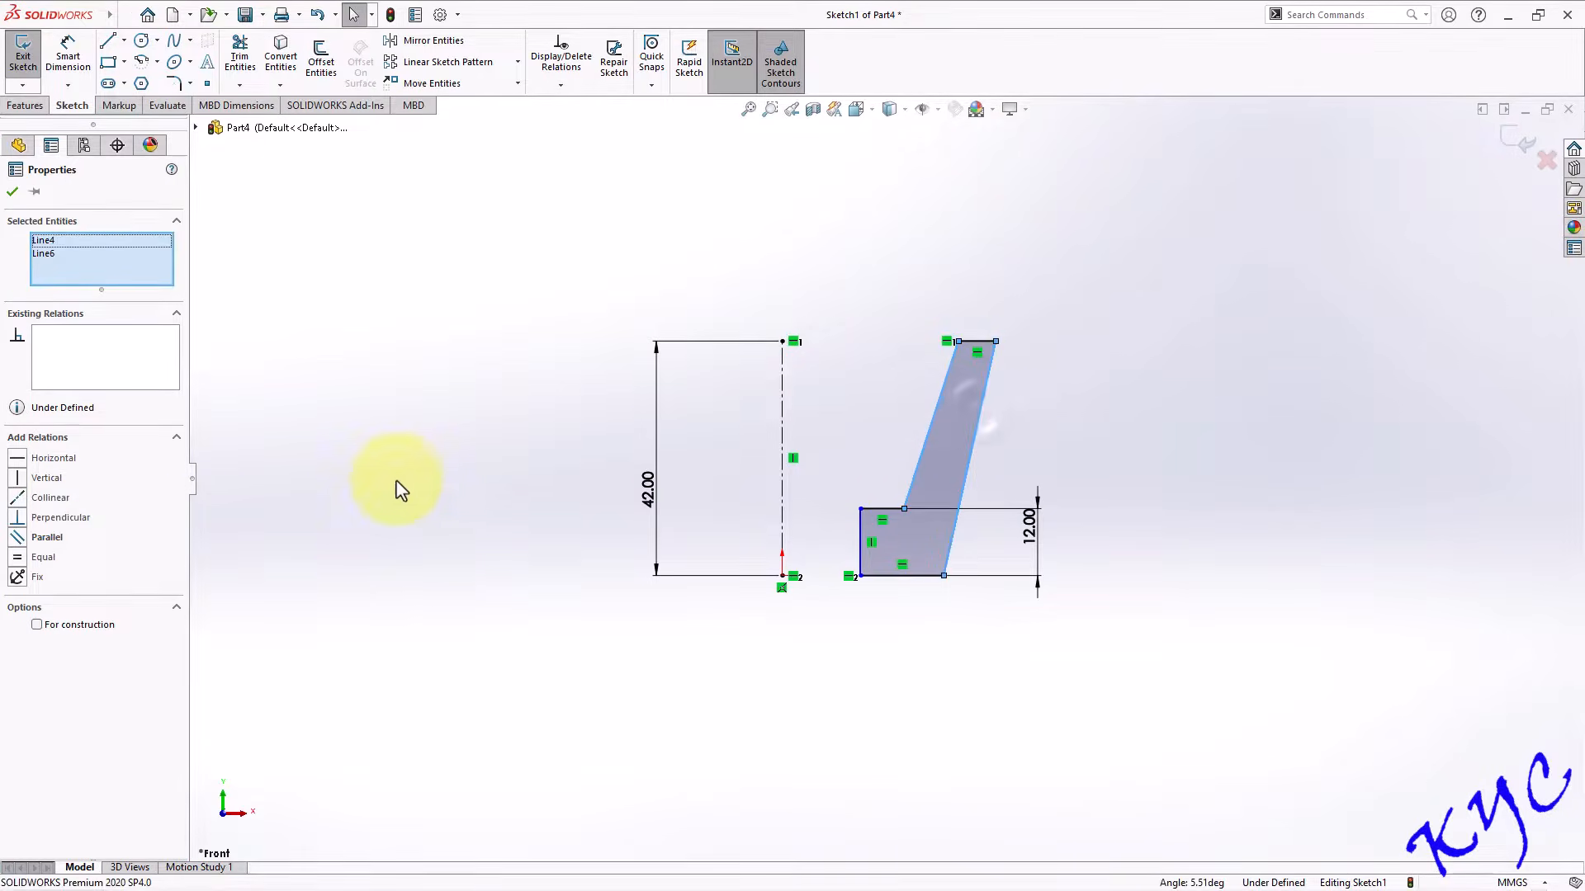
click(33, 537)
click(1104, 376)
Dimension the sloping wall's thickness between its two parallel lines as 6 mm.
click(68, 60)
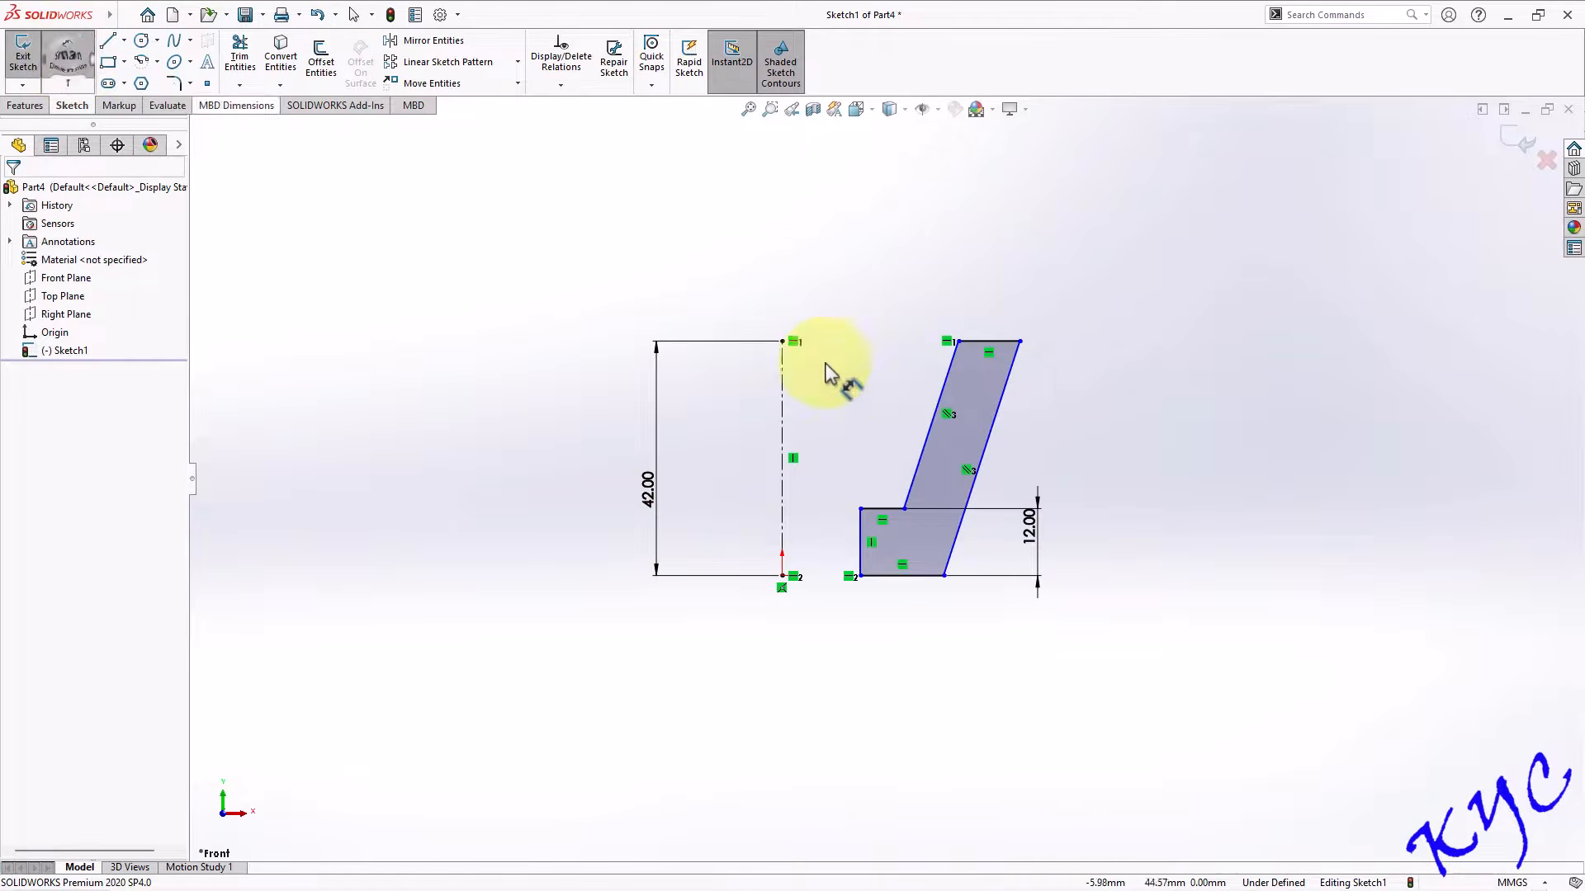
click(935, 425)
click(988, 417)
click(1086, 423)
text(6)
key(Return)
click(1185, 449)
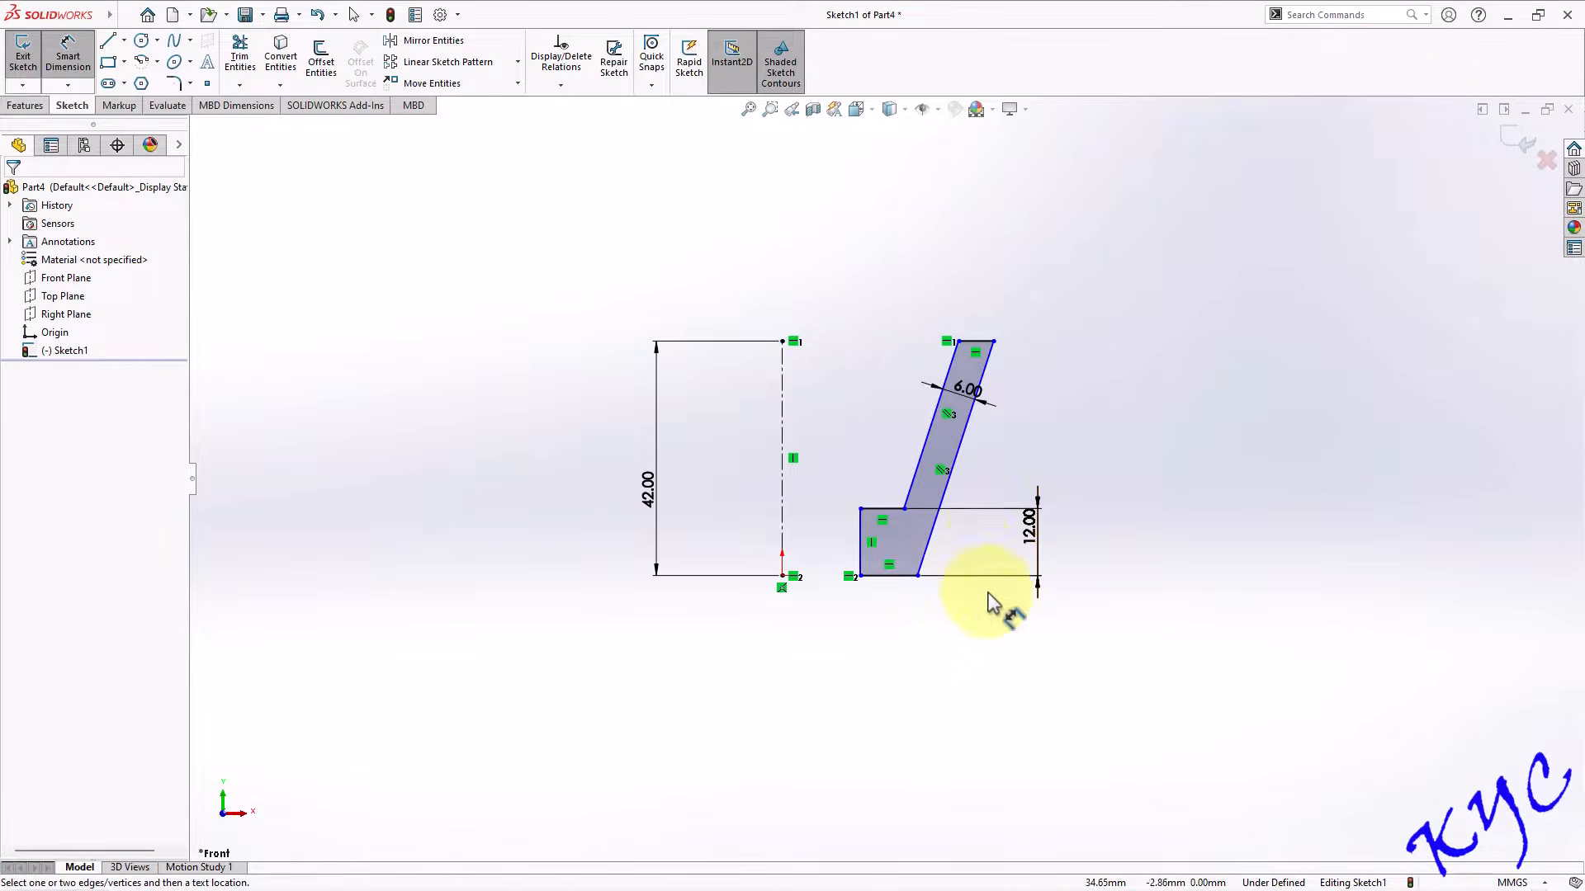
Dimension the horizontal distance from the centreline to the inner corner where the sloping wall meets the base step as 19 mm.
drag(908, 518, 776, 511)
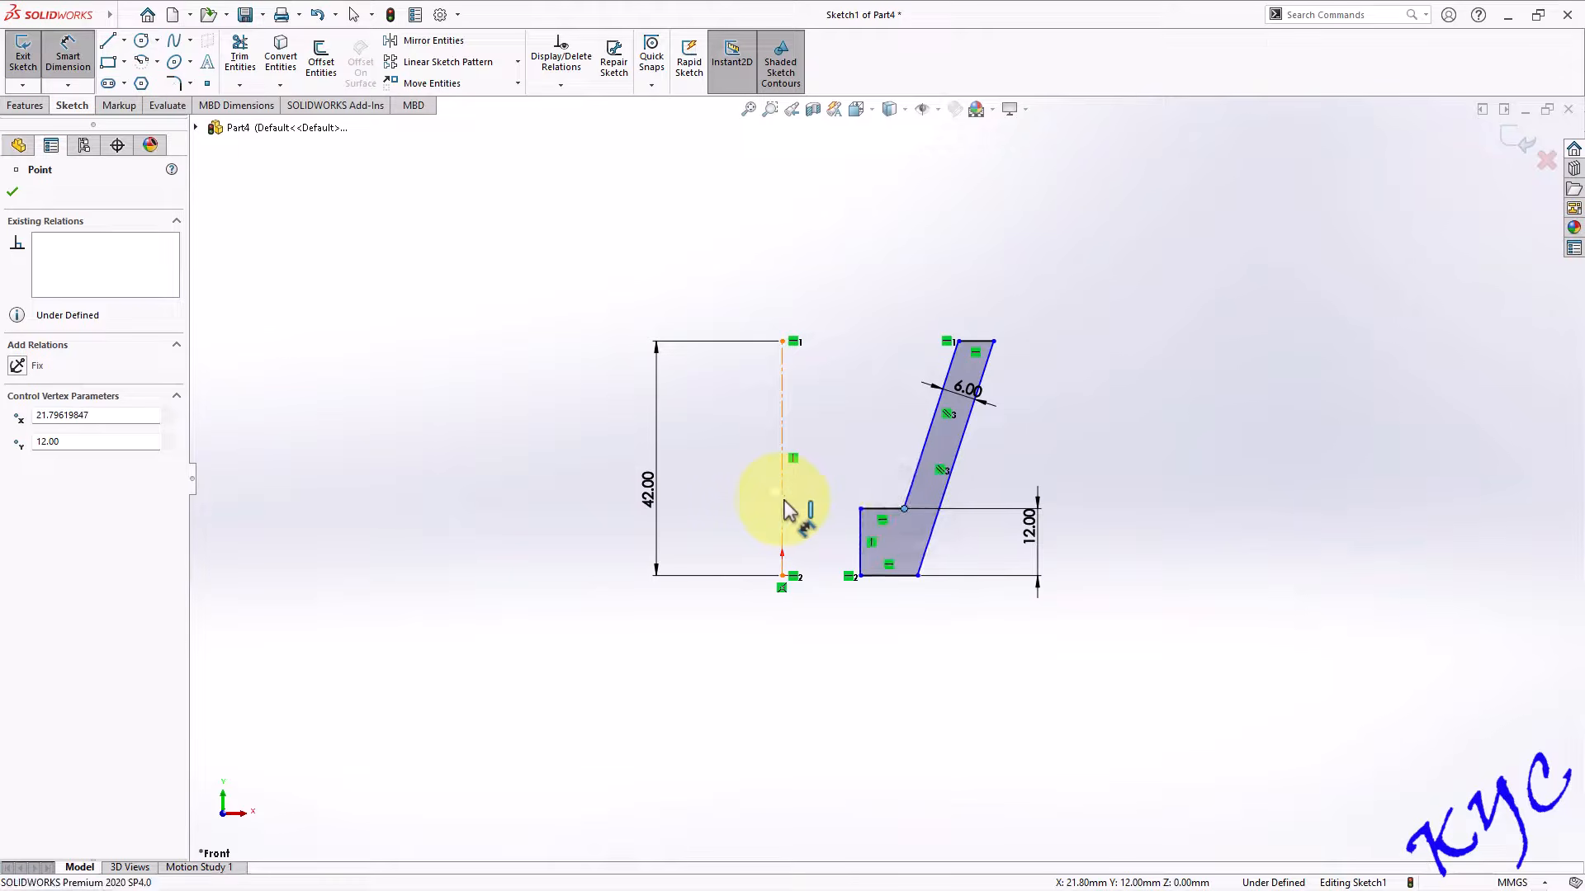
click(783, 508)
click(850, 458)
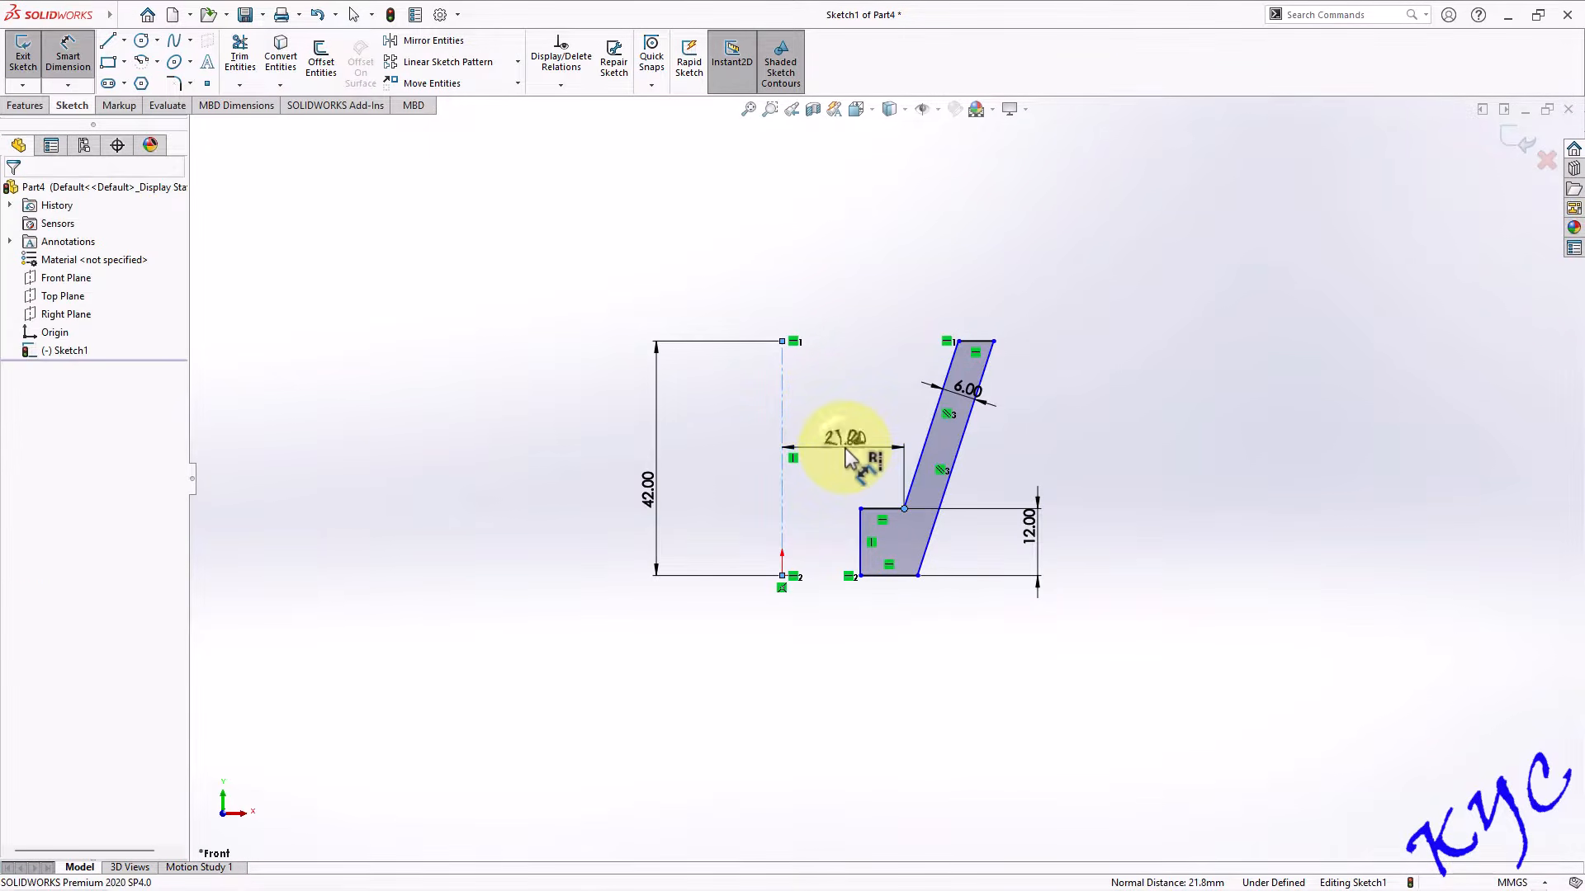
text(19)
key(Return)
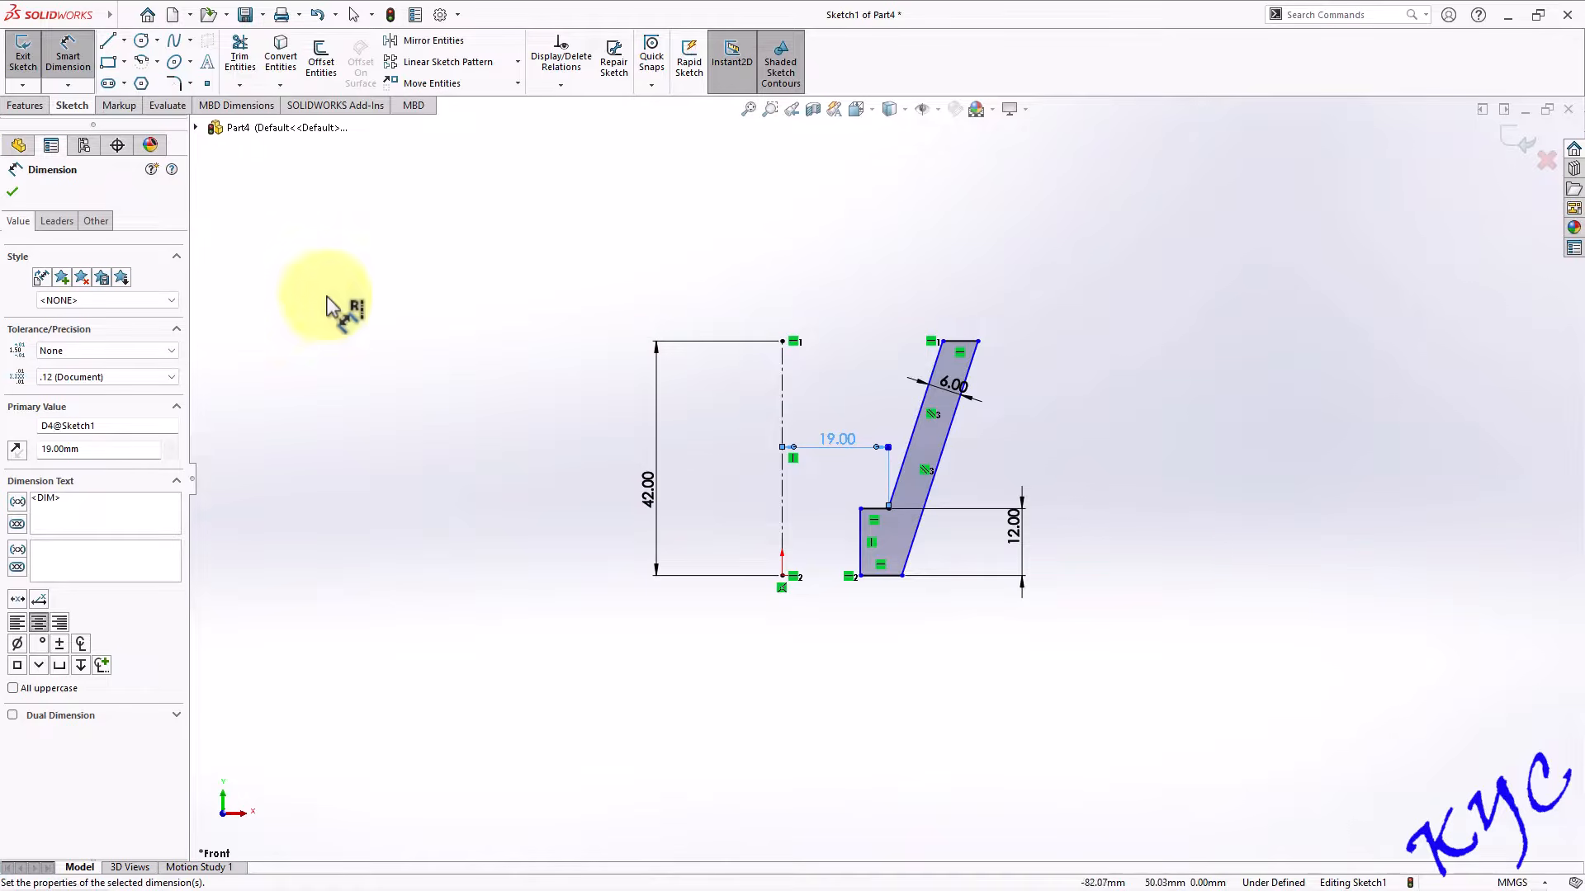
Dimension the distance from the centreline to the outer upper corner of the sloping wall as 32.5 mm.
click(978, 342)
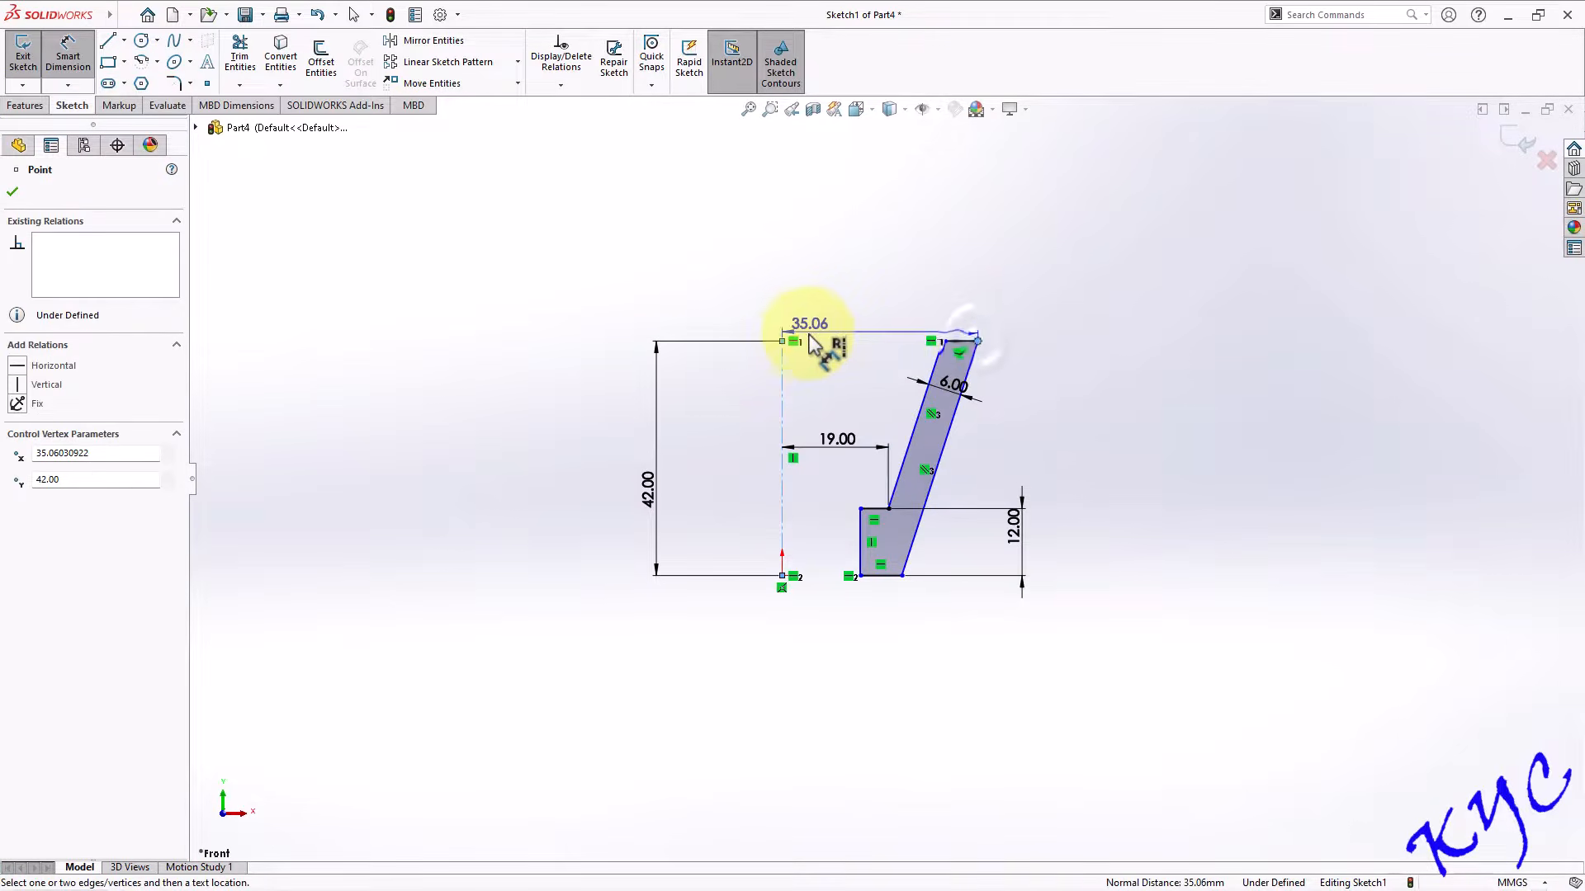
click(886, 291)
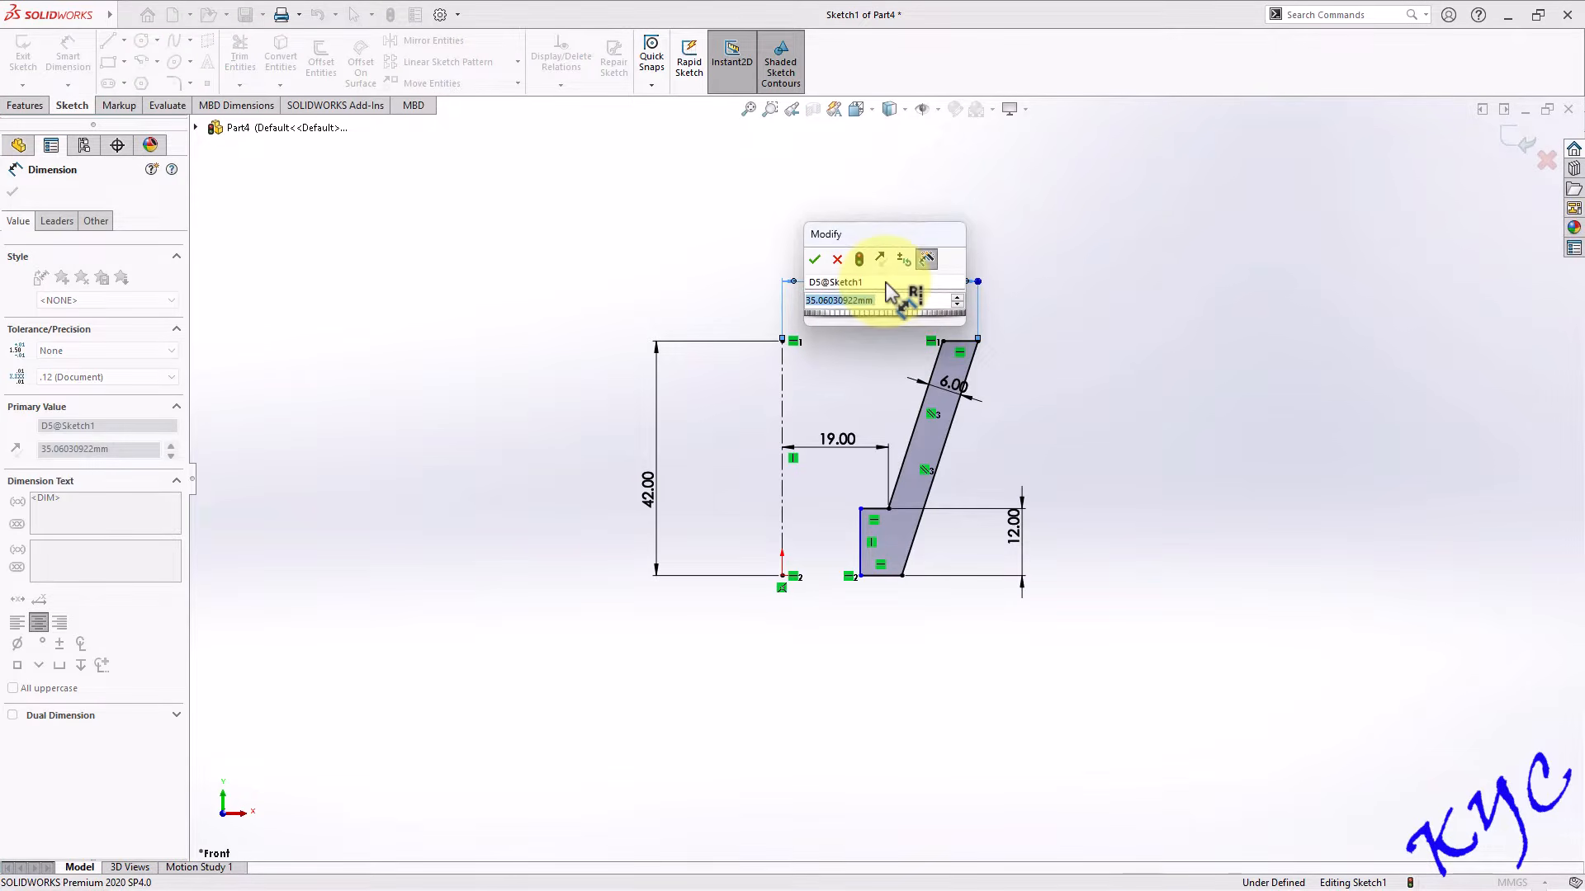
text(62.5)
key(Return)
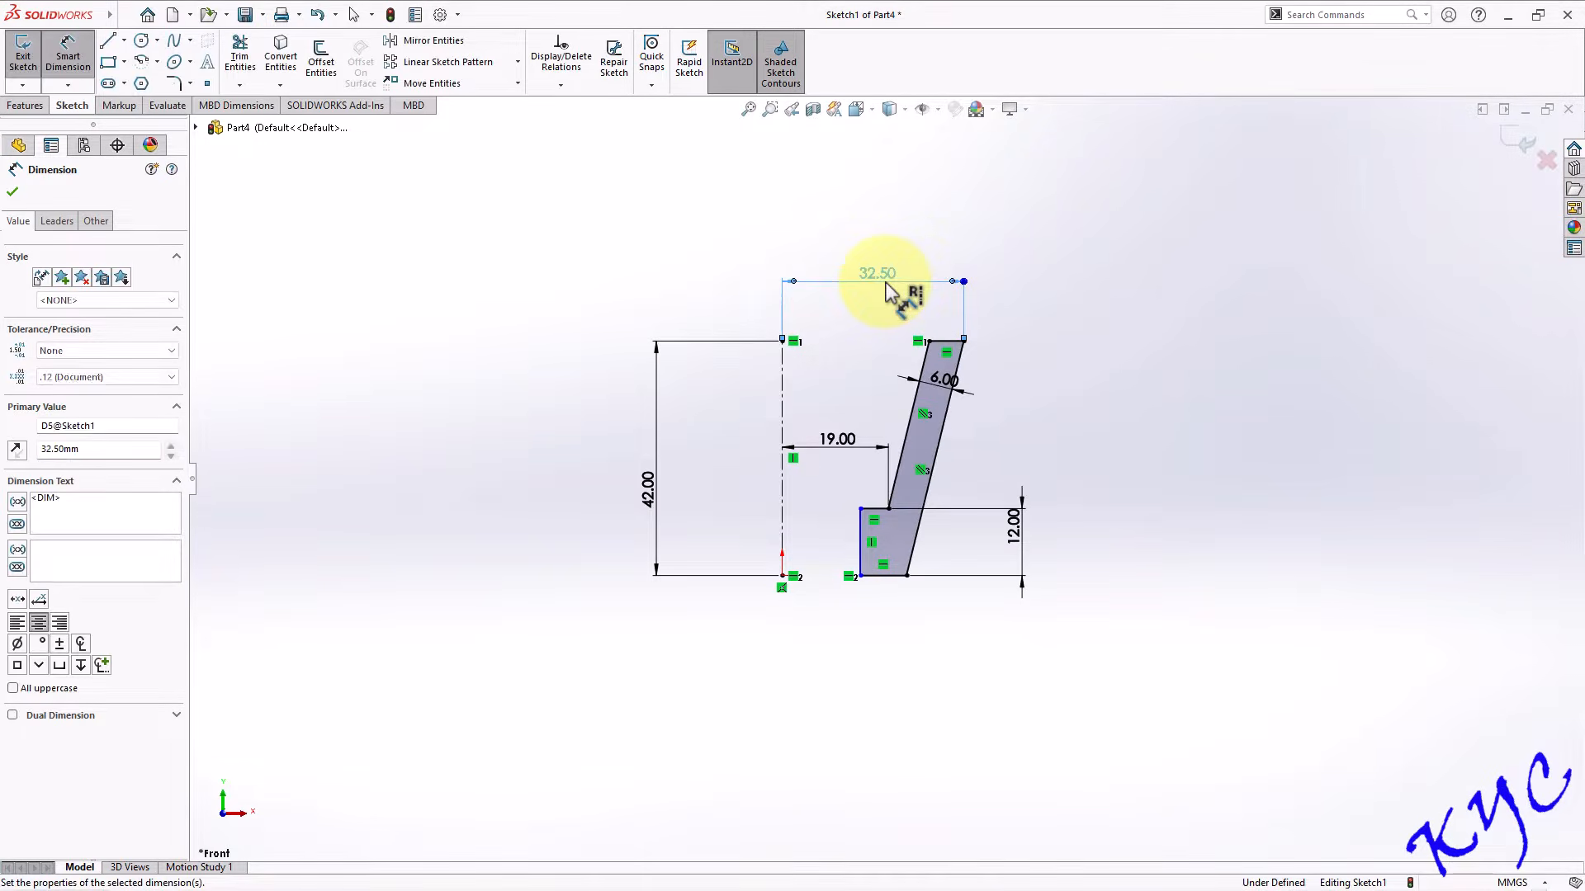
Dimension the distance from the centreline to the base step's lower inner corner as 22.5/2 mm (11.25 mm).
click(860, 576)
click(782, 575)
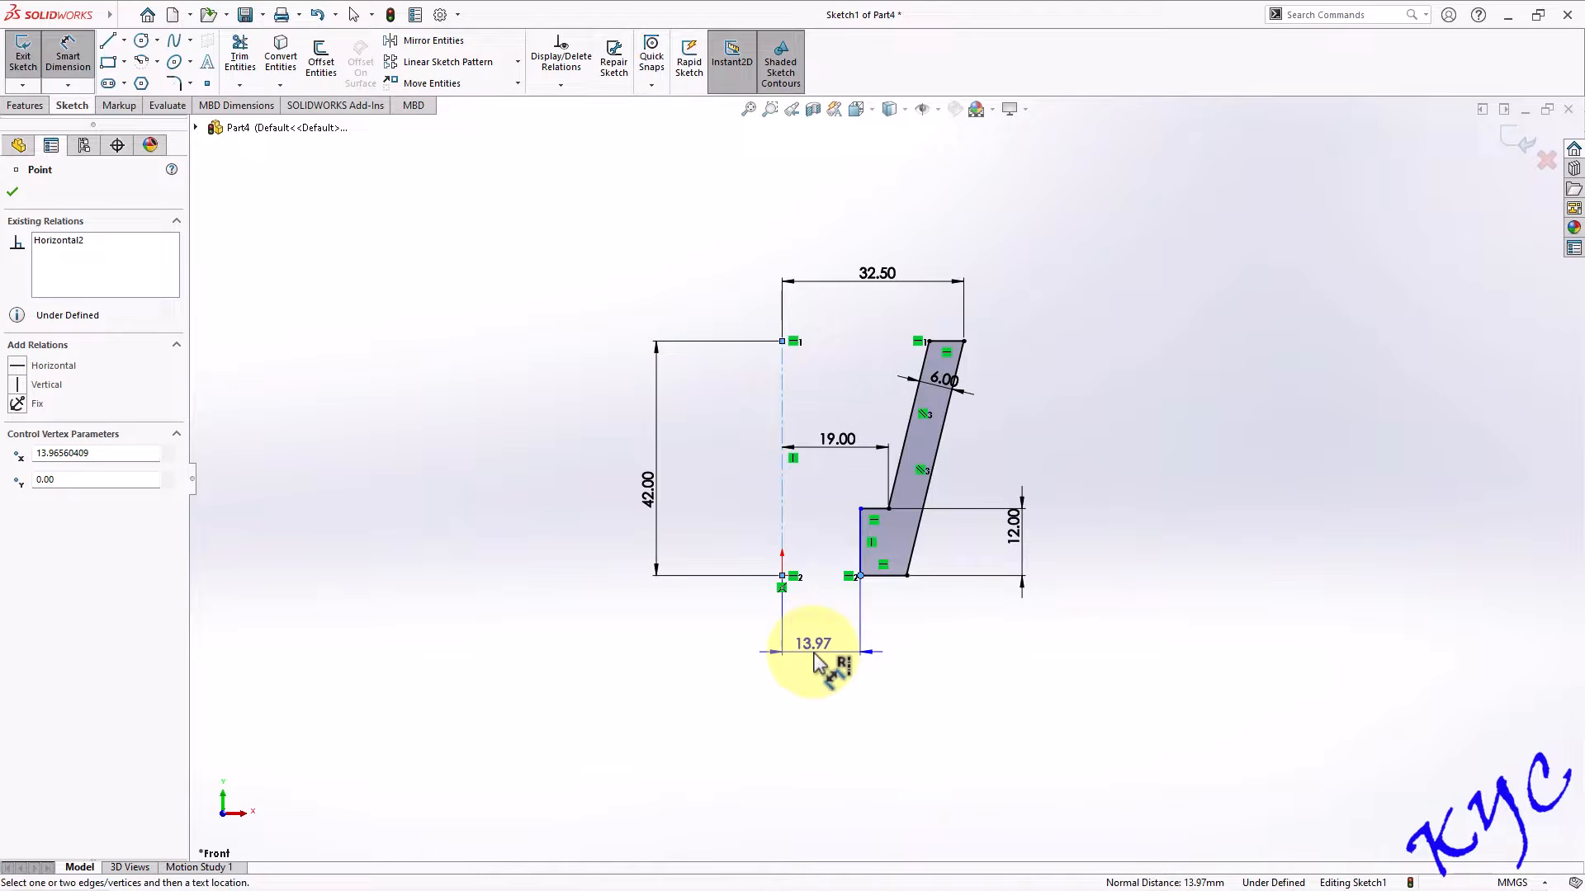
click(813, 660)
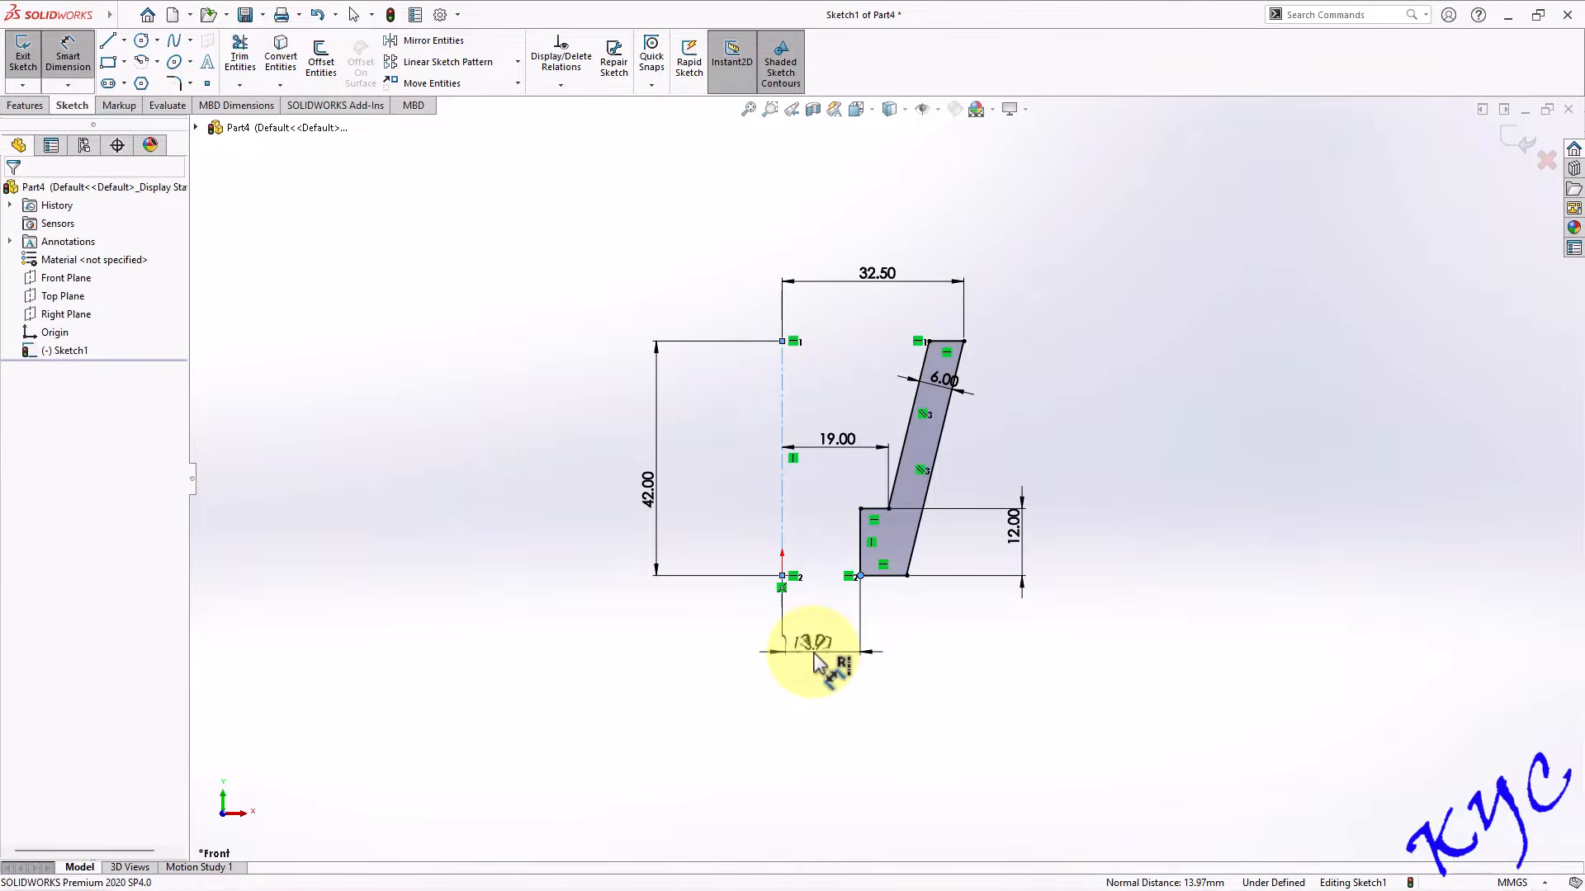
text(22.5/2)
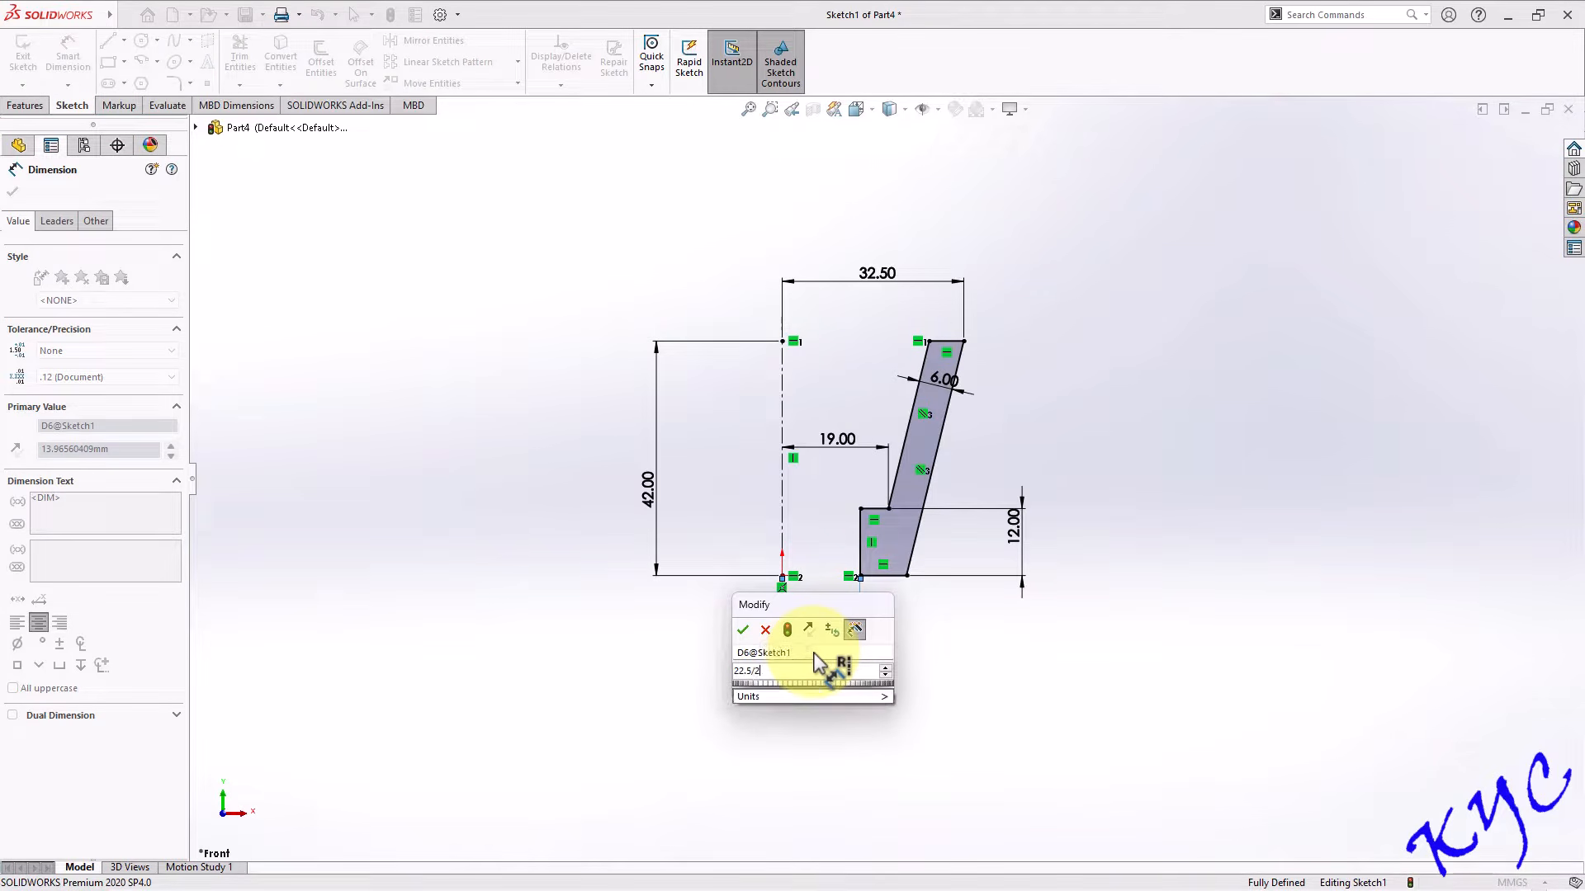
key(Return)
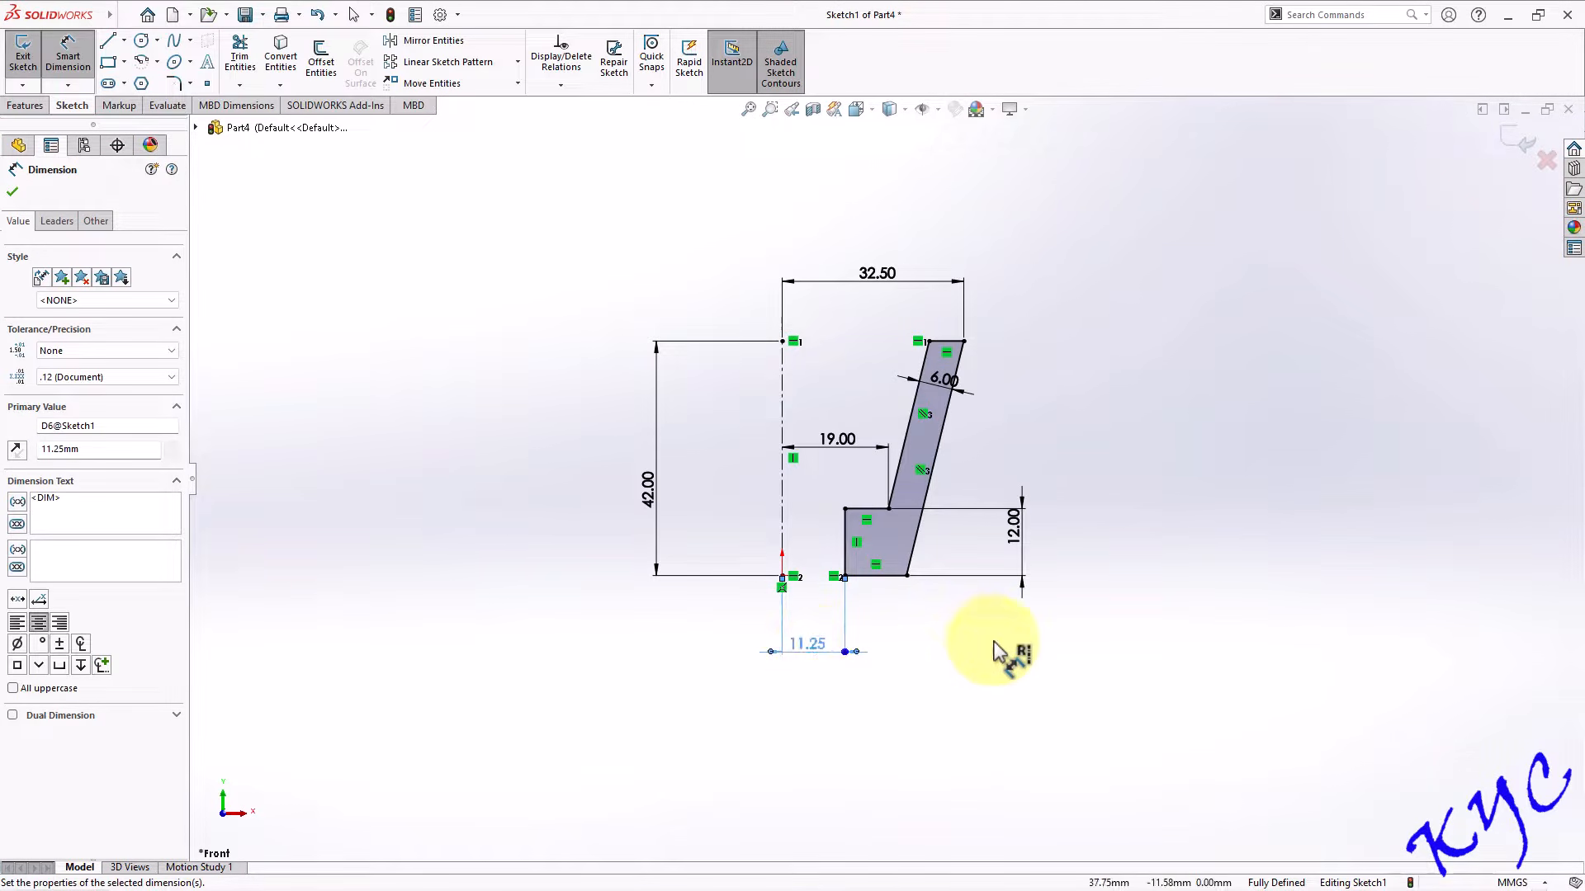
Revolve the closed profile 360° about the vertical centreline to form the tapered cup.
click(1003, 674)
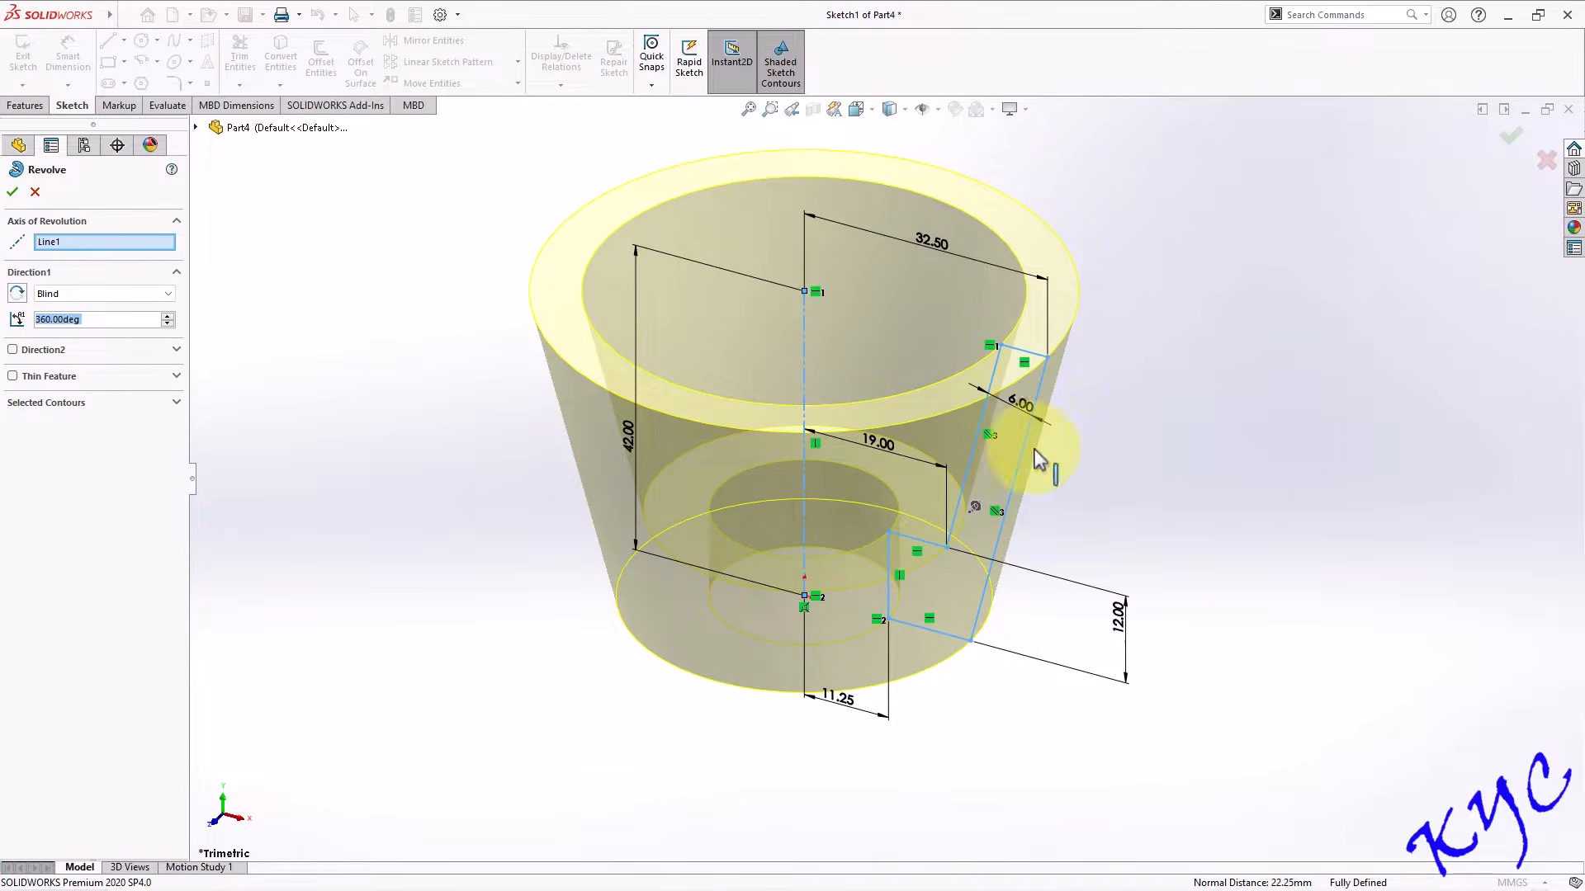
click(13, 192)
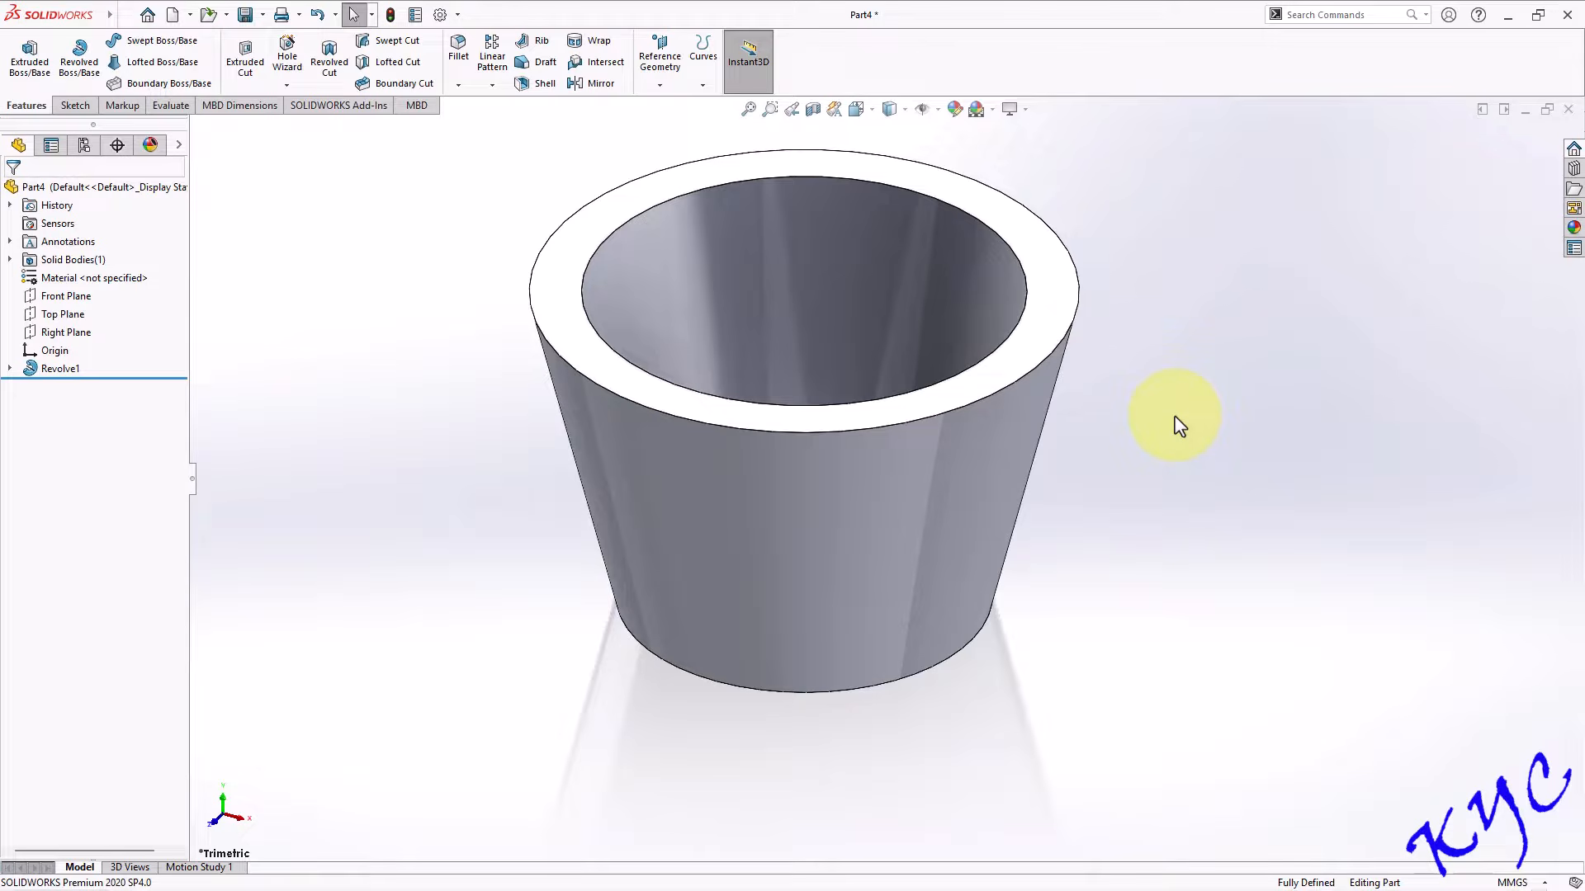
key(ctrl+7)
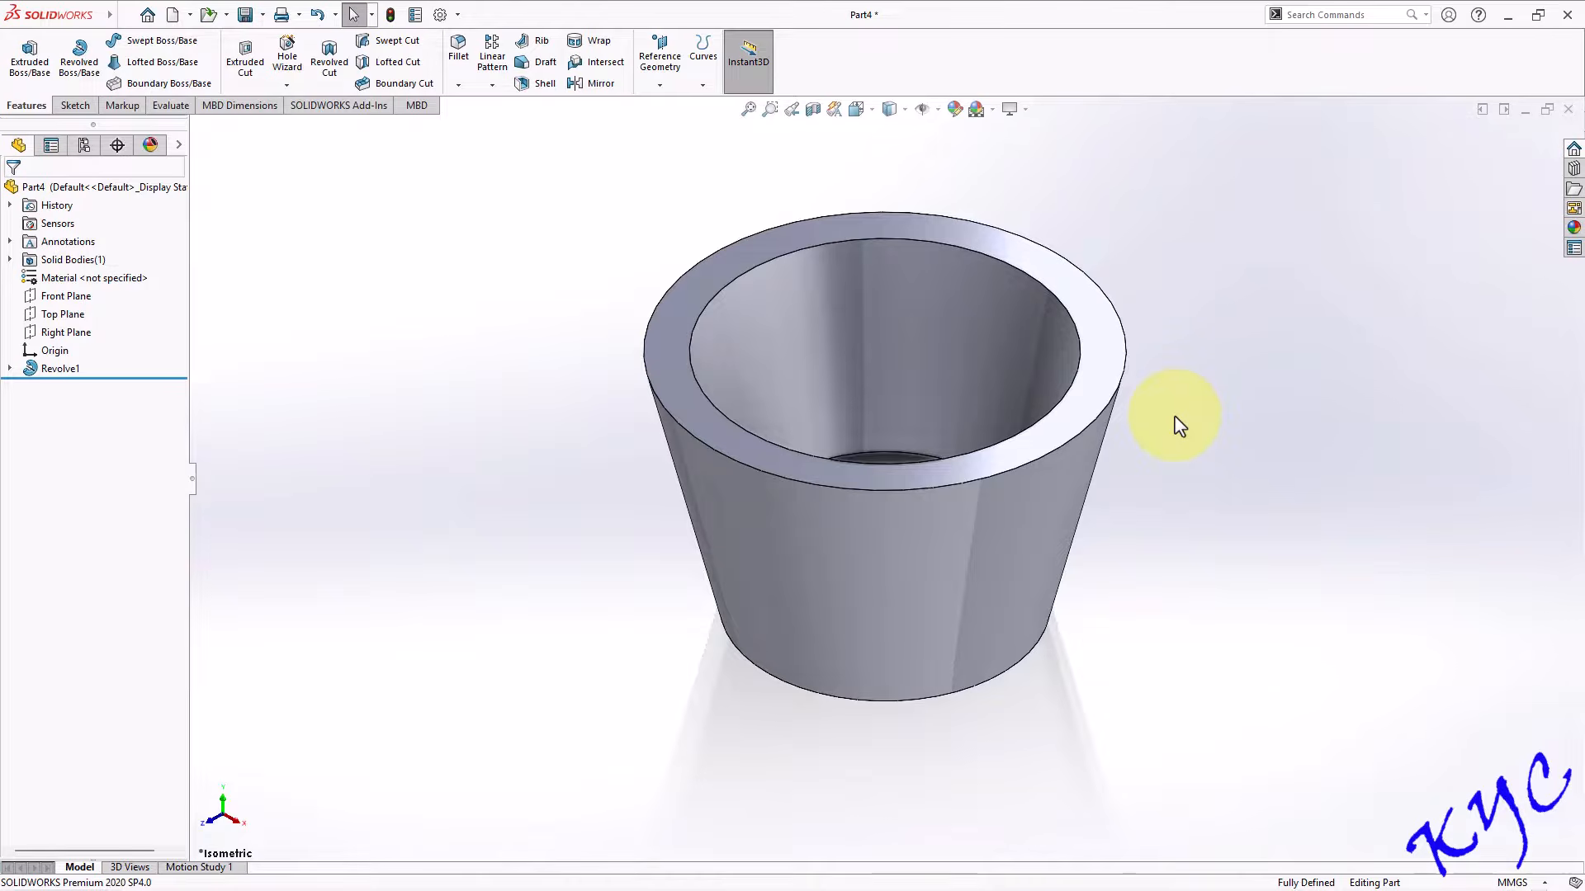
Sketch a circle about 10.4 mm in diameter on the Front Plane, centred on the midpoint of the cup's upper rim edge.
key(ctrl+1)
key(ctrl+5)
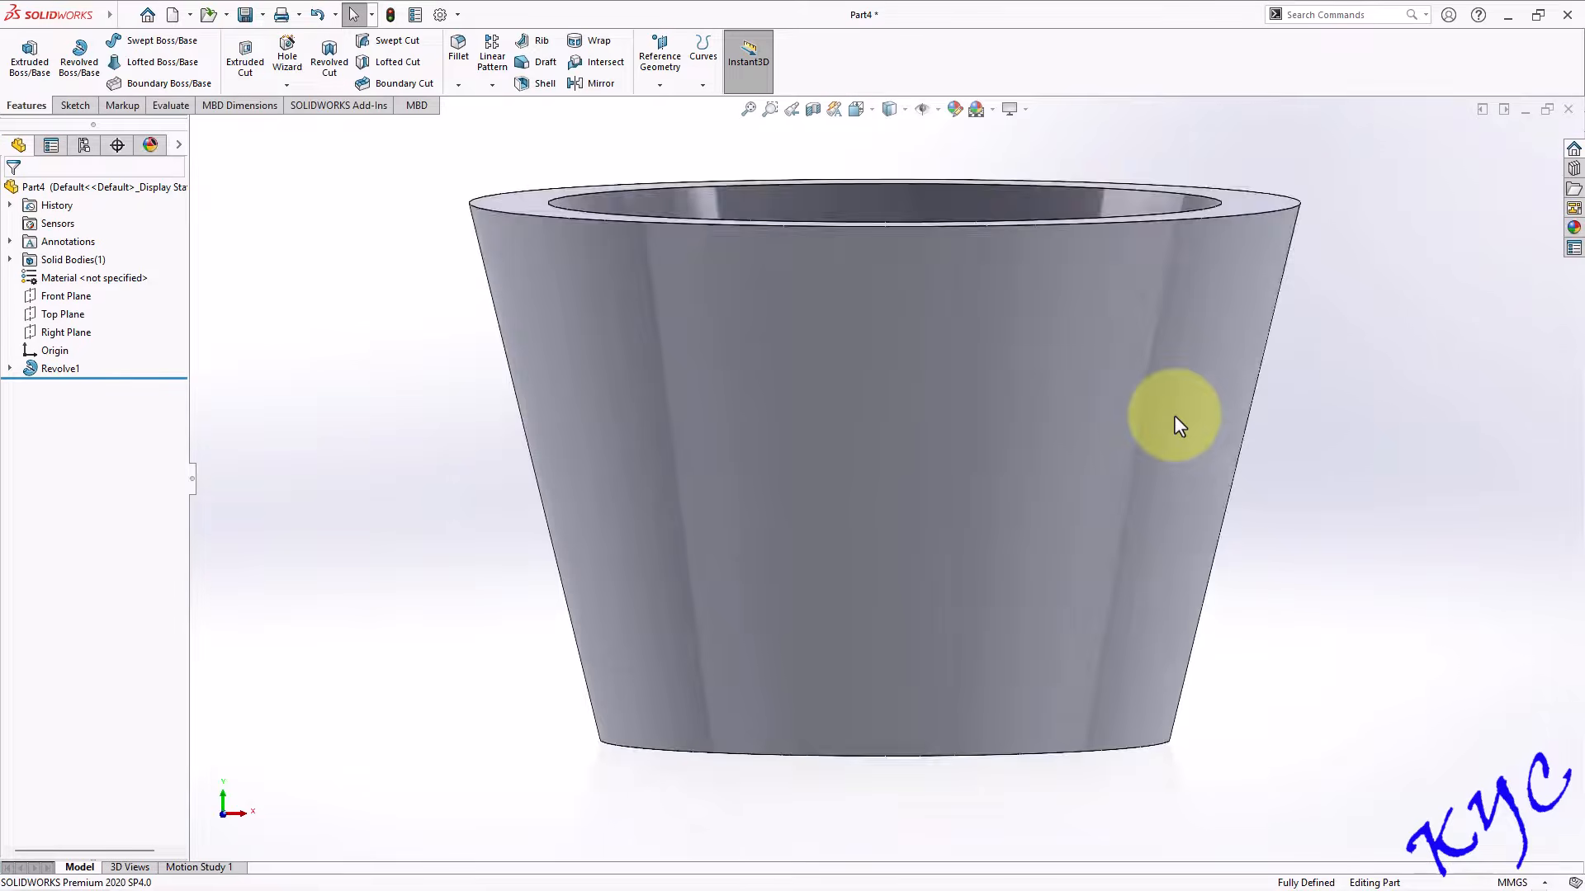
key(ctrl+1)
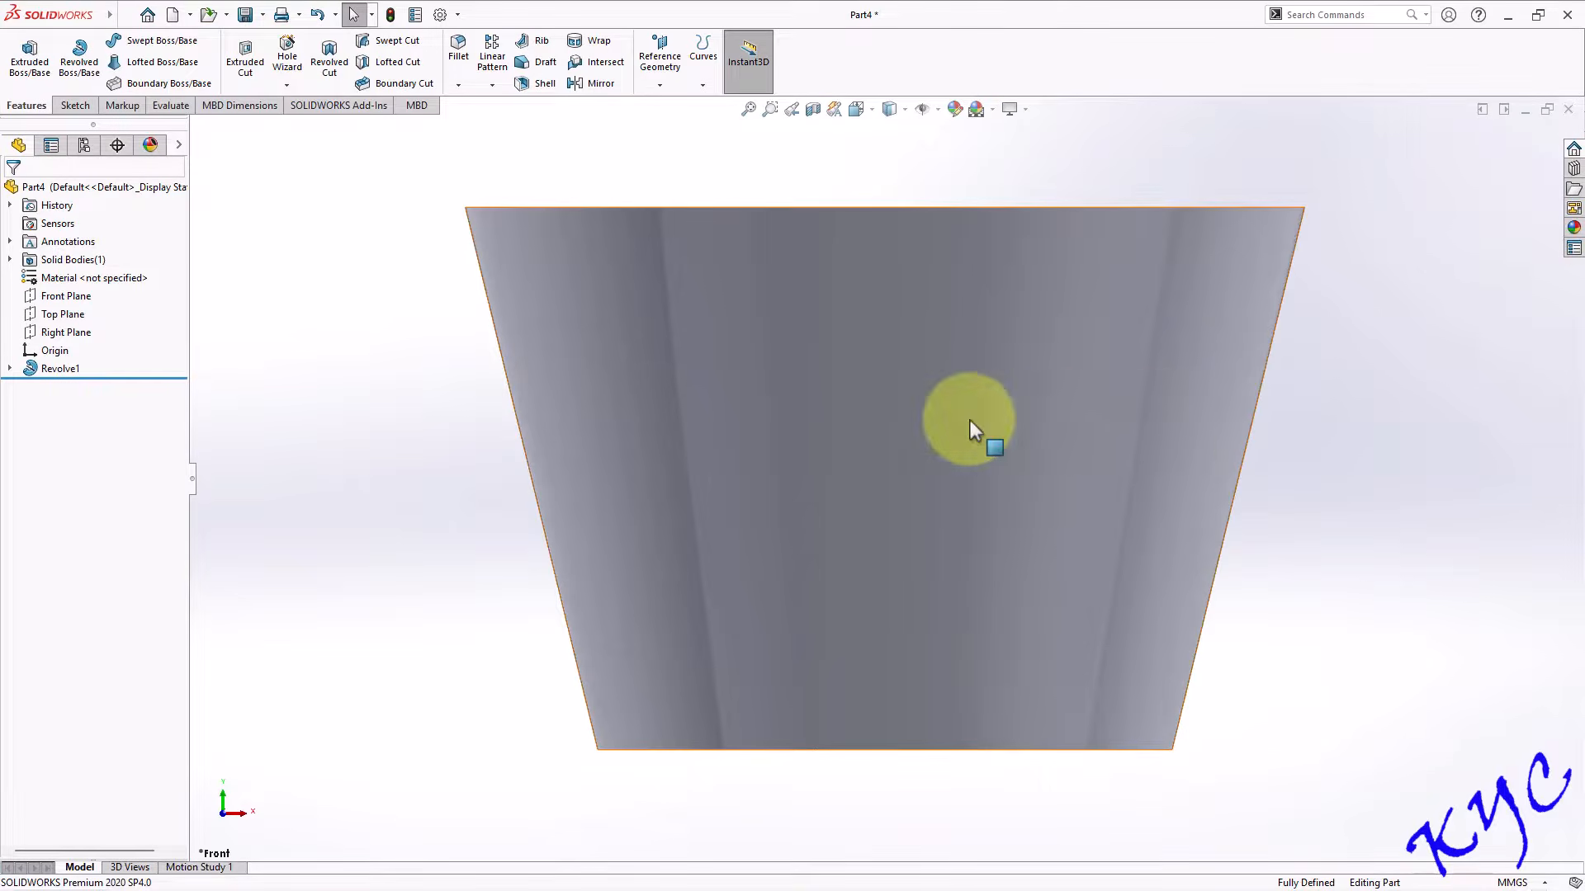
right_click(72, 297)
click(83, 274)
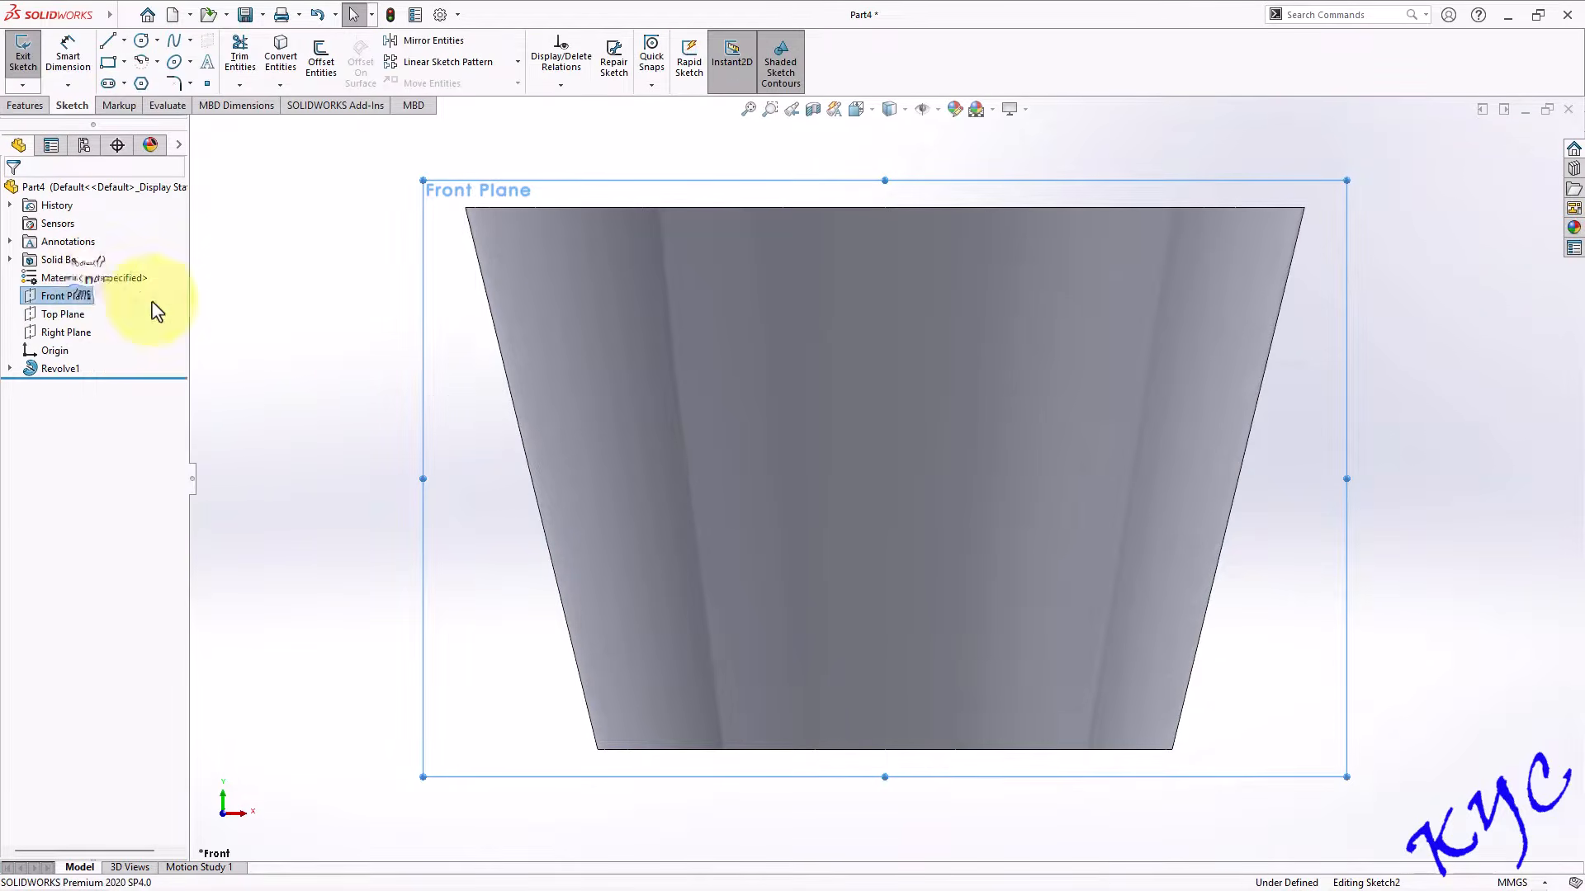
click(141, 40)
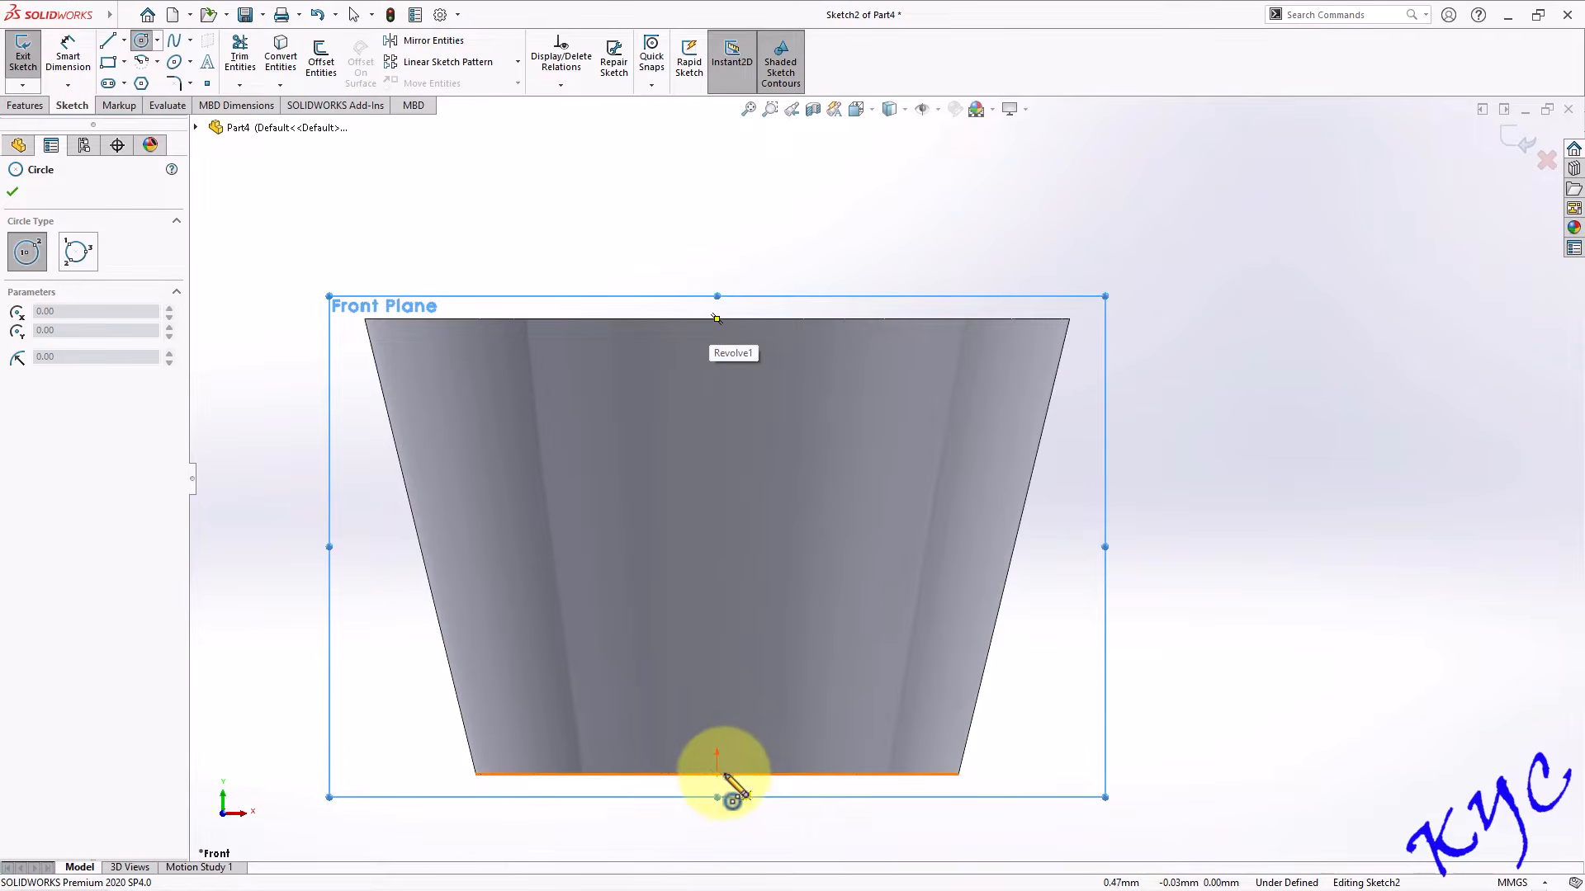
click(717, 320)
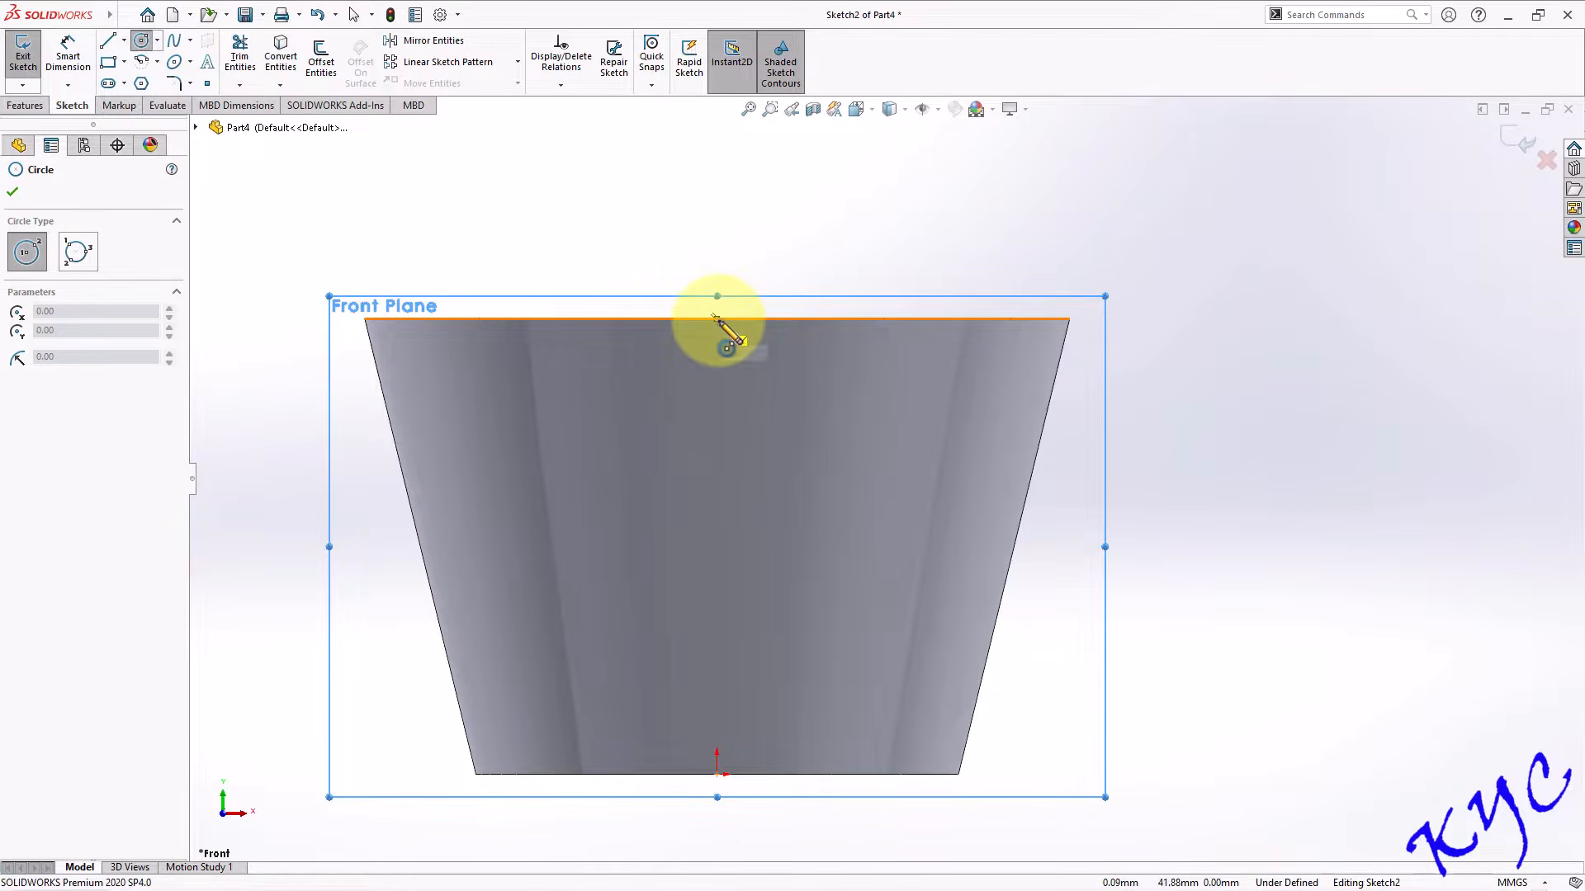
click(720, 375)
Dimension the circle's diameter as 10 mm and finish the sketch.
click(71, 47)
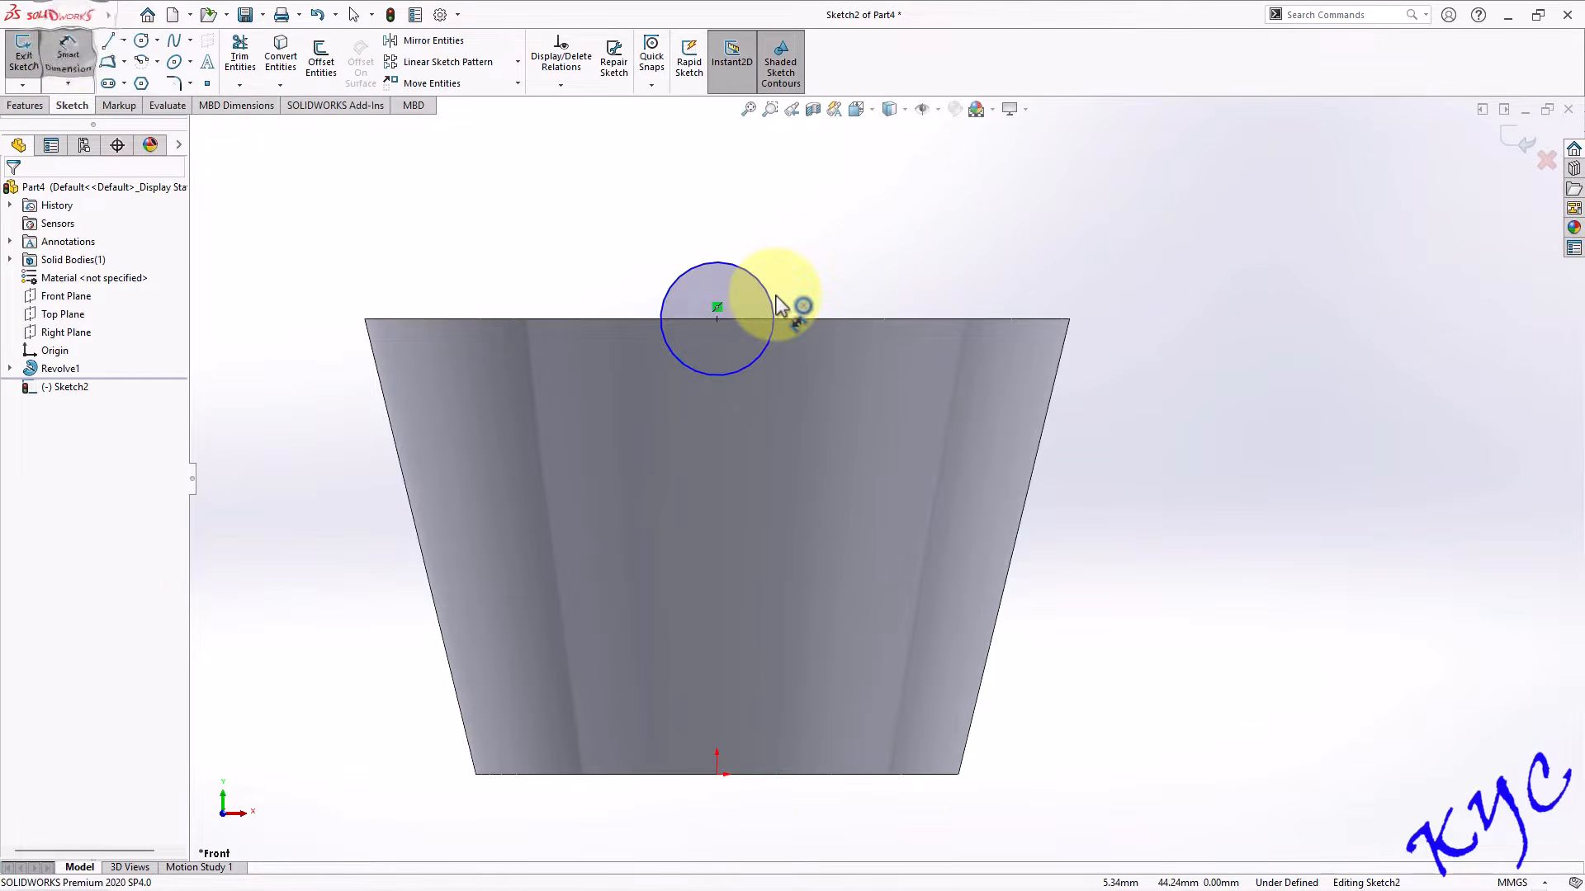
click(770, 295)
click(868, 310)
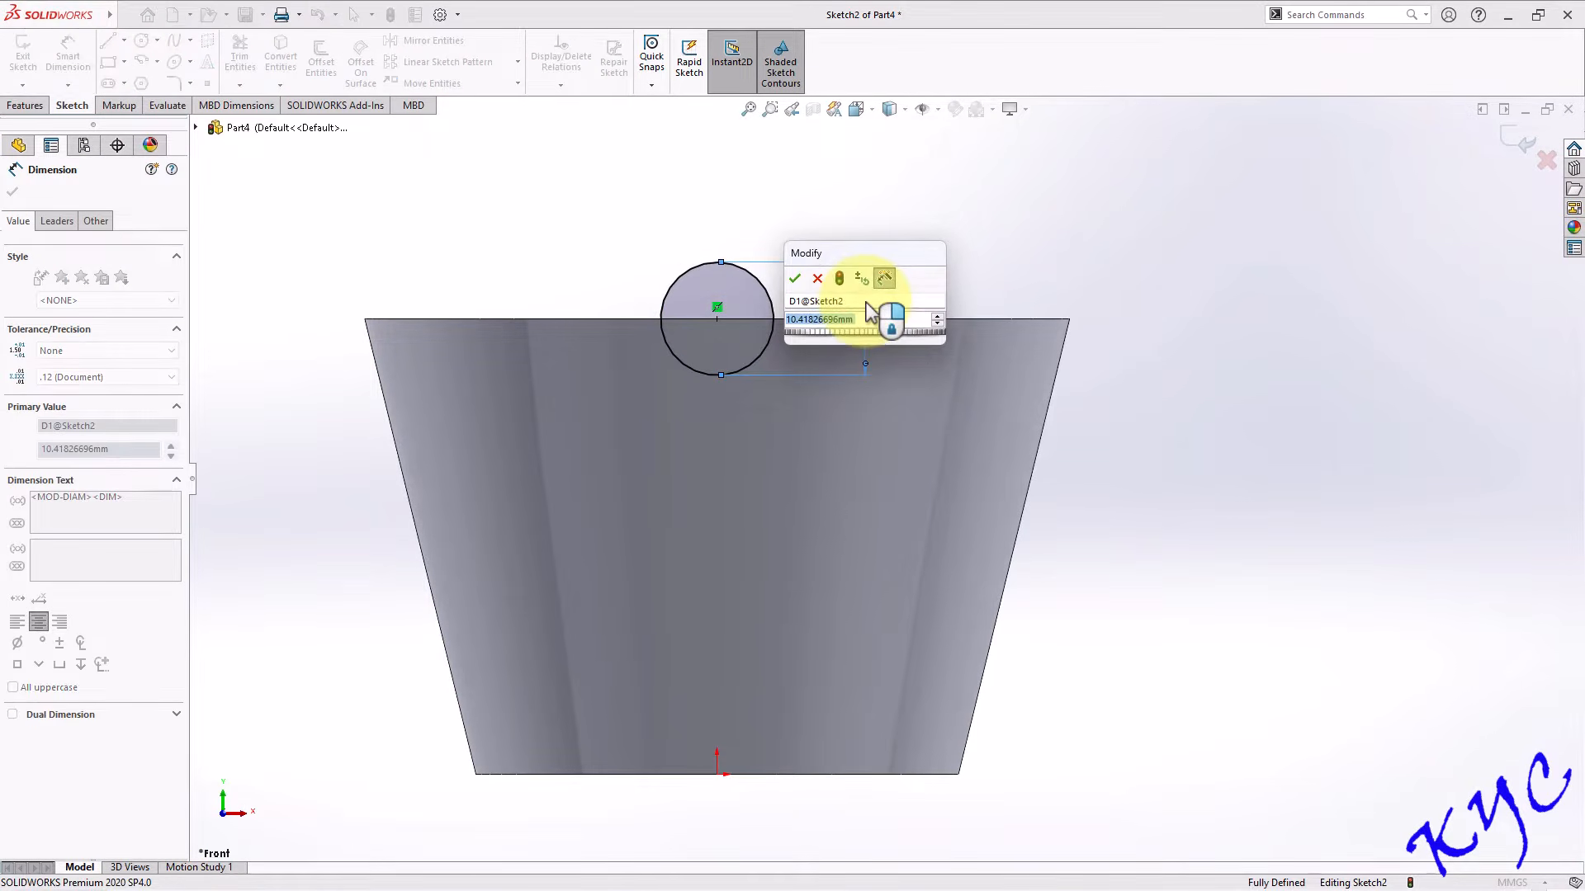
text(10)
key(Return)
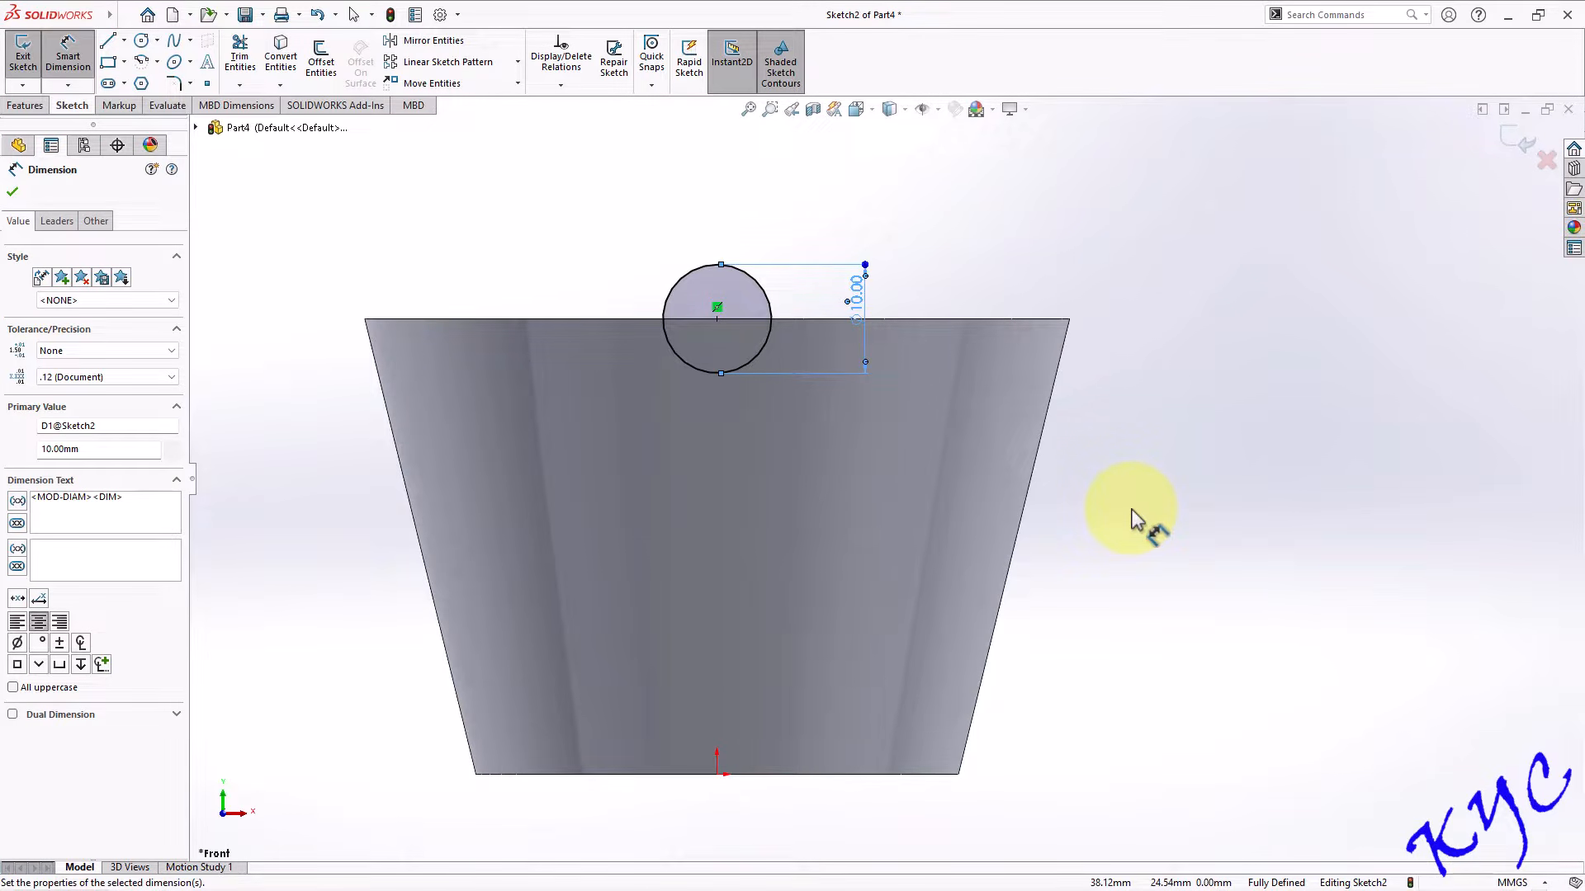
click(23, 56)
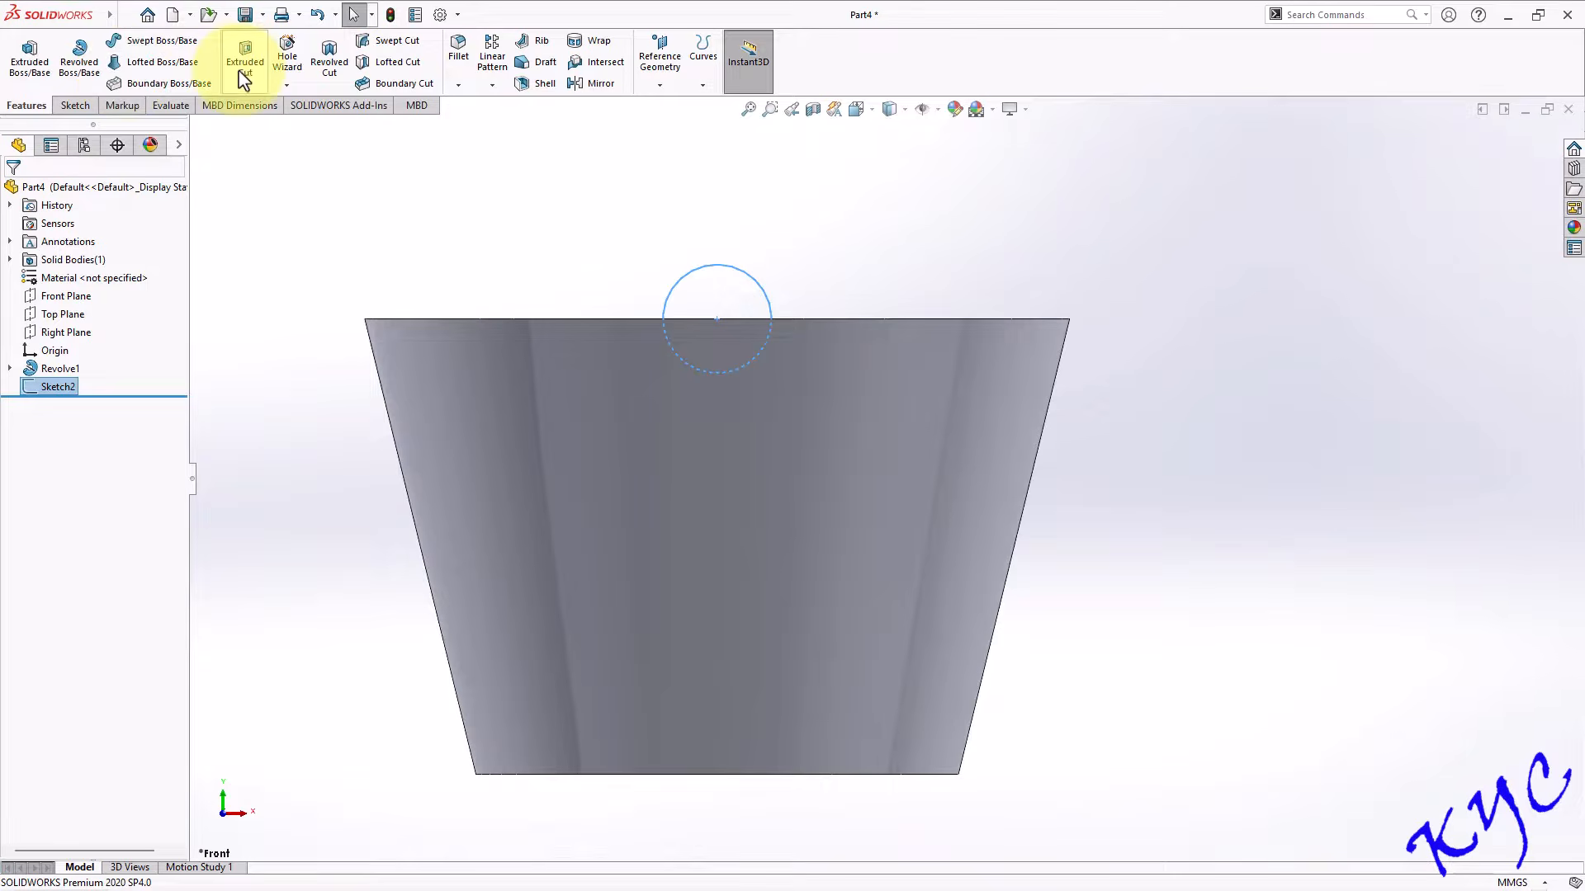
Cut the 10 mm circle through the cup's rim with an Extruded Cut set to Through All - Both.
click(242, 71)
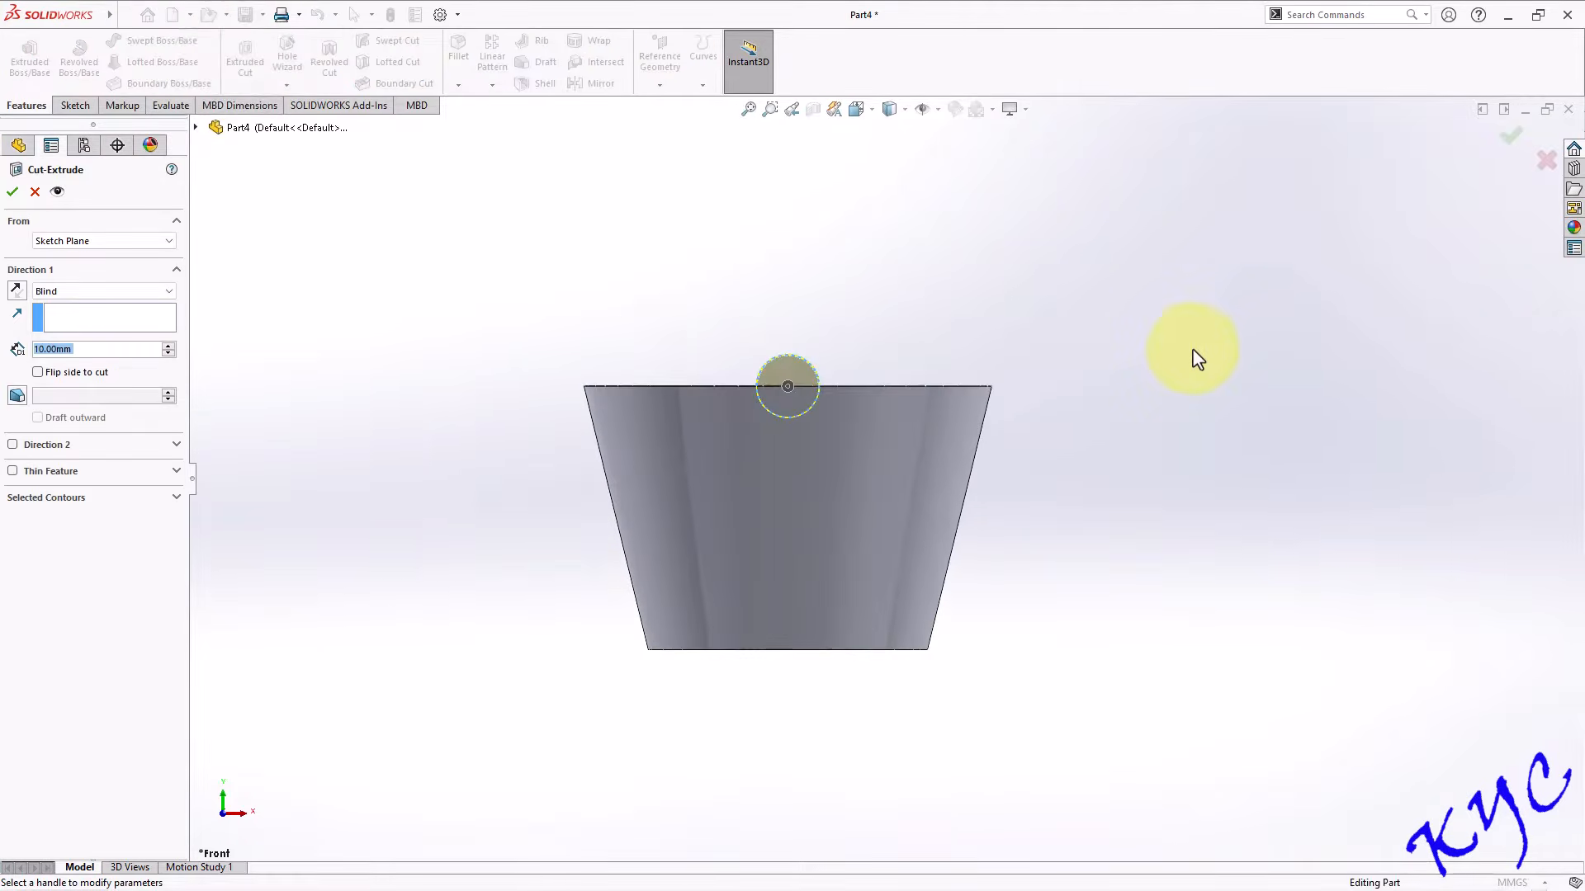
click(91, 291)
click(93, 326)
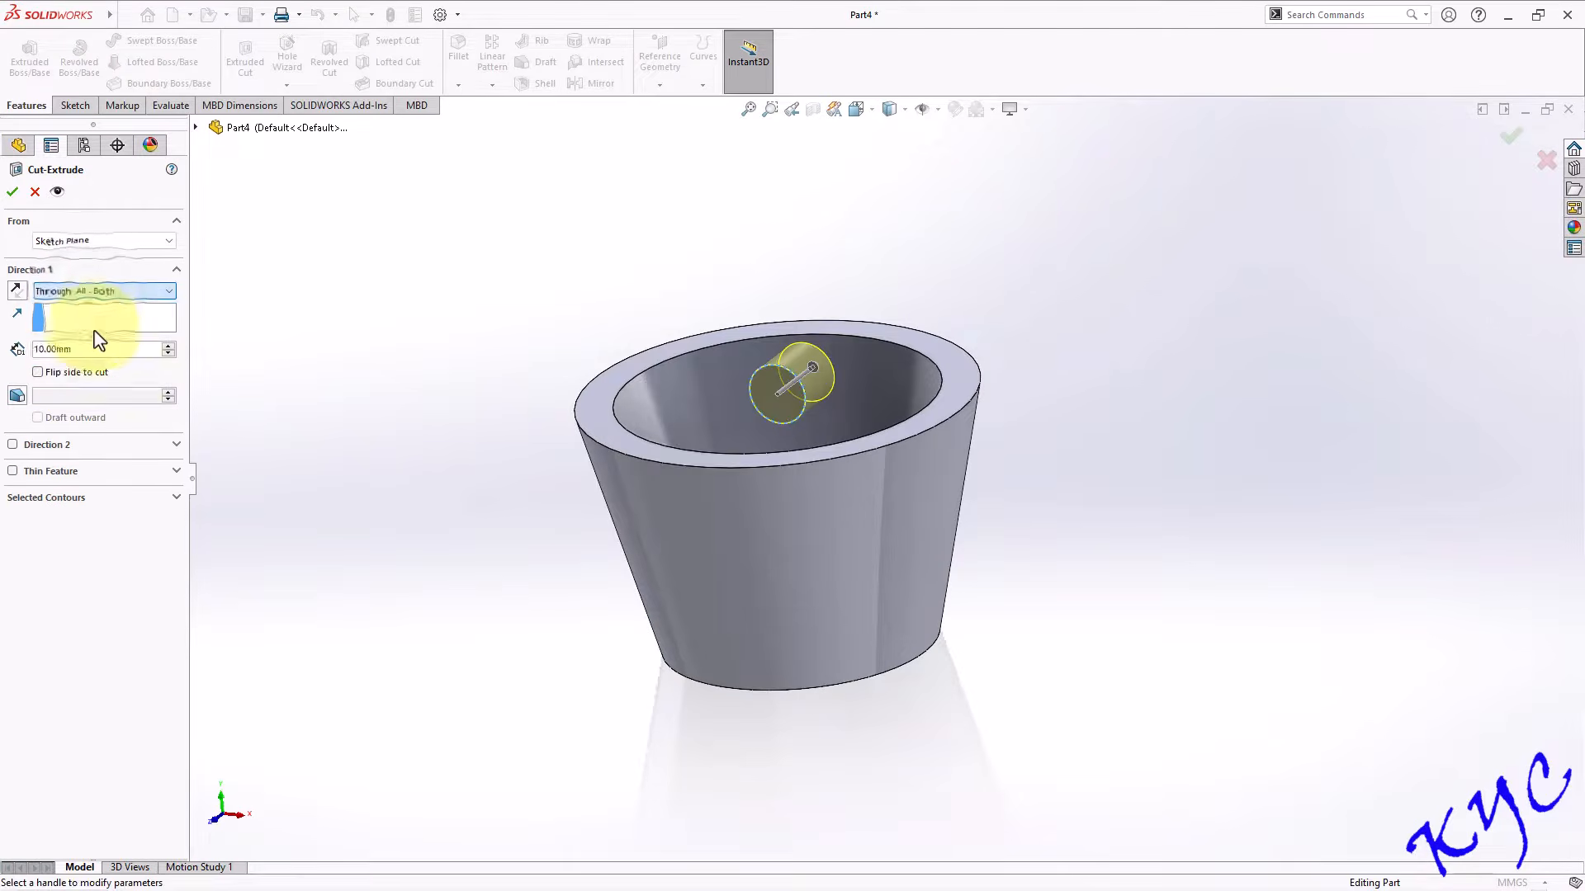
click(13, 193)
middle_drag(1026, 255, 1088, 402)
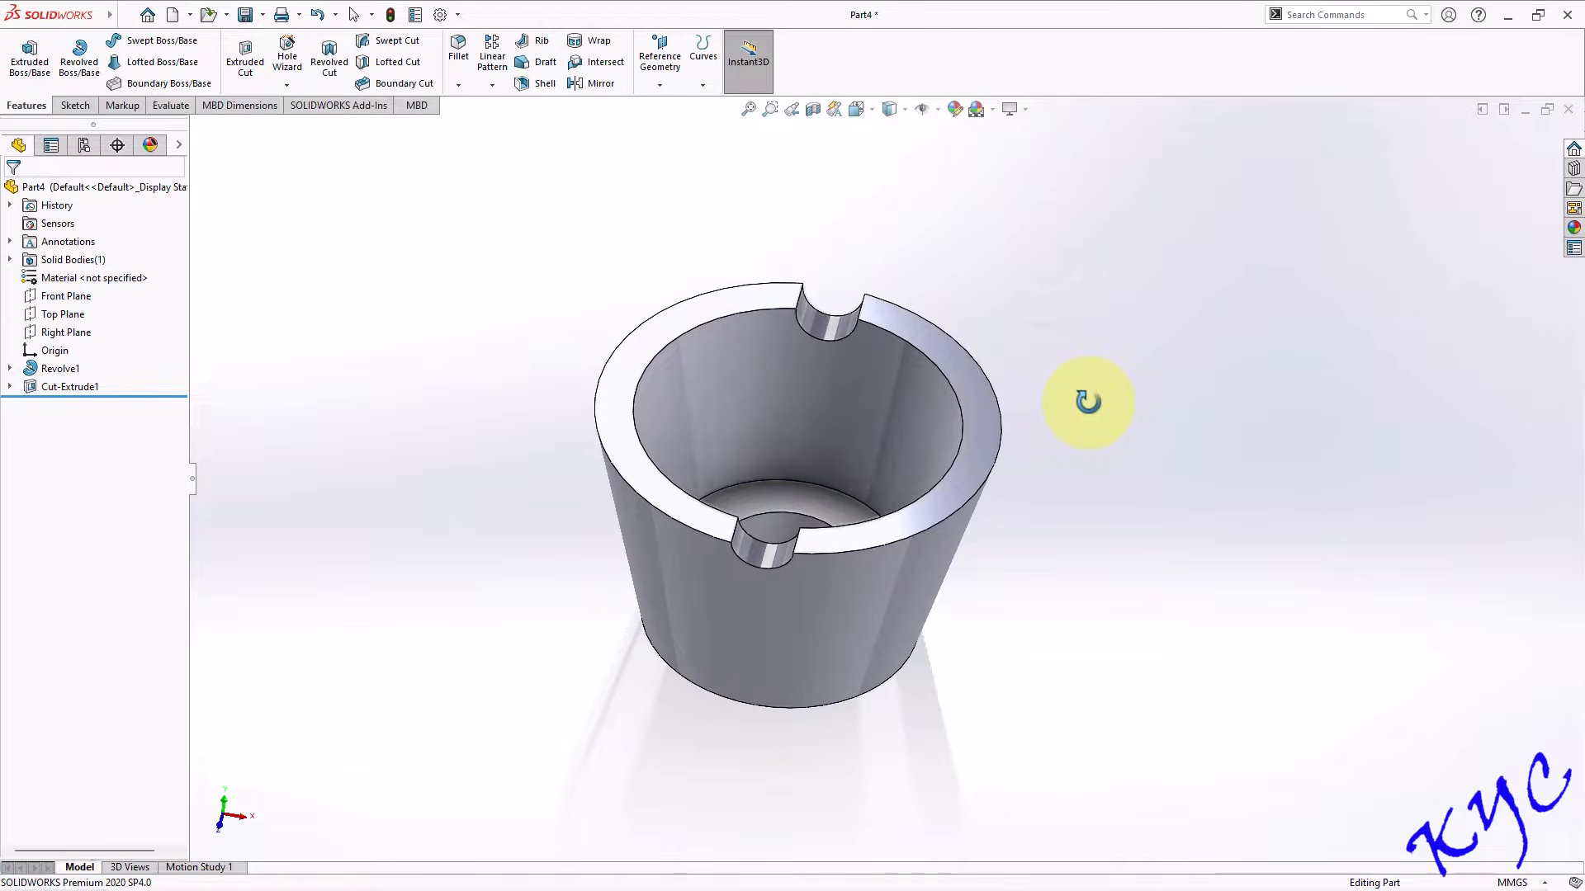
click(82, 334)
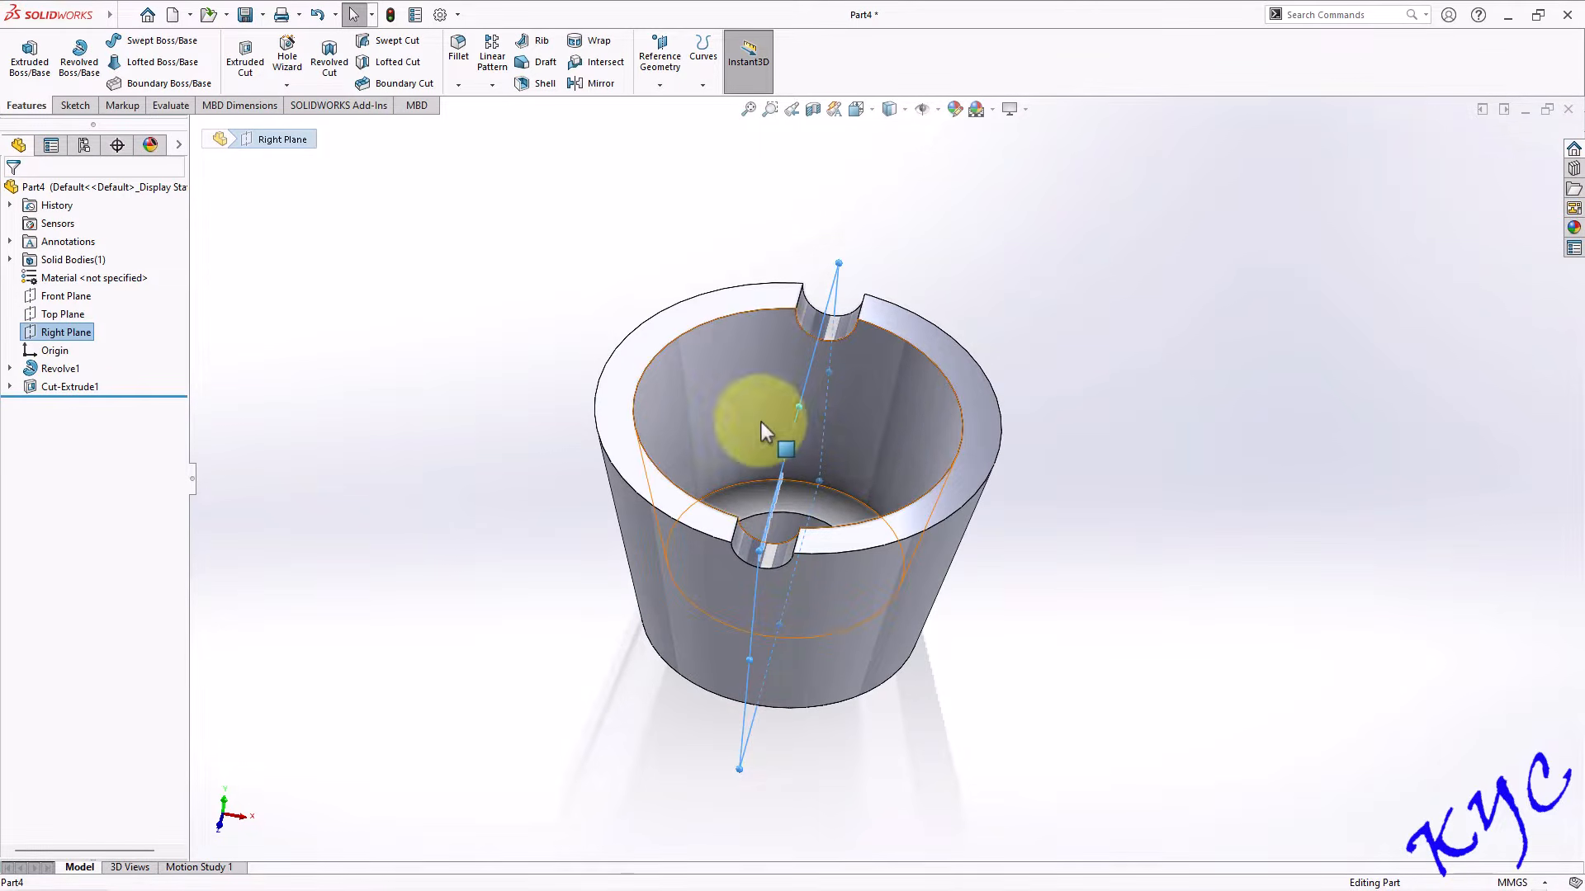
click(1148, 441)
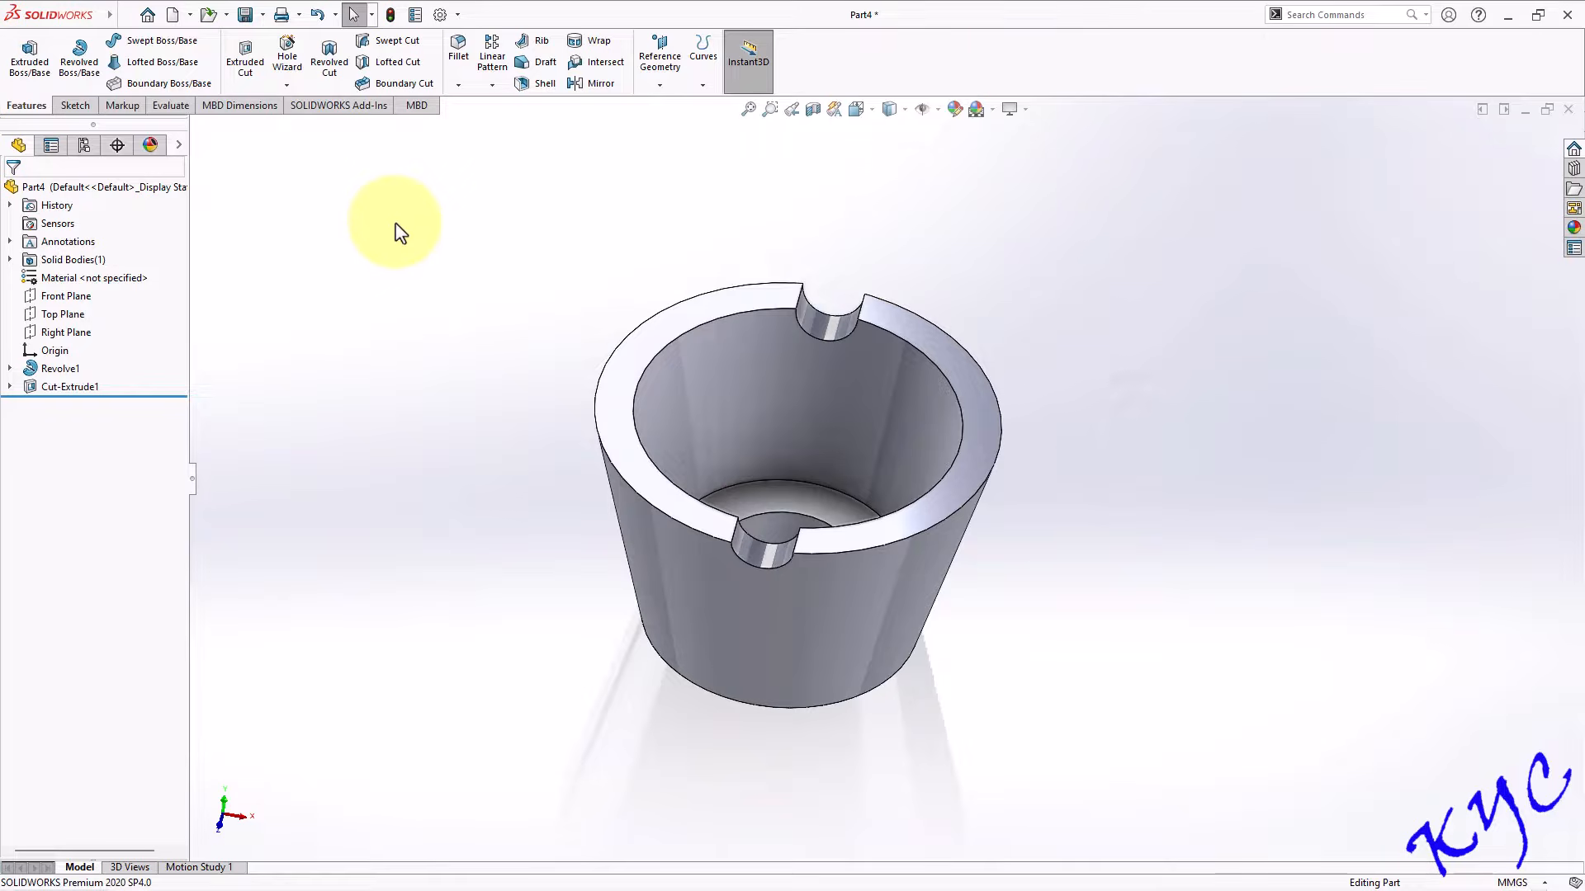
Set up a circular pattern of the rim notch cut with 4 instances, using the base bore's cylindrical face as the axis.
click(492, 87)
click(507, 125)
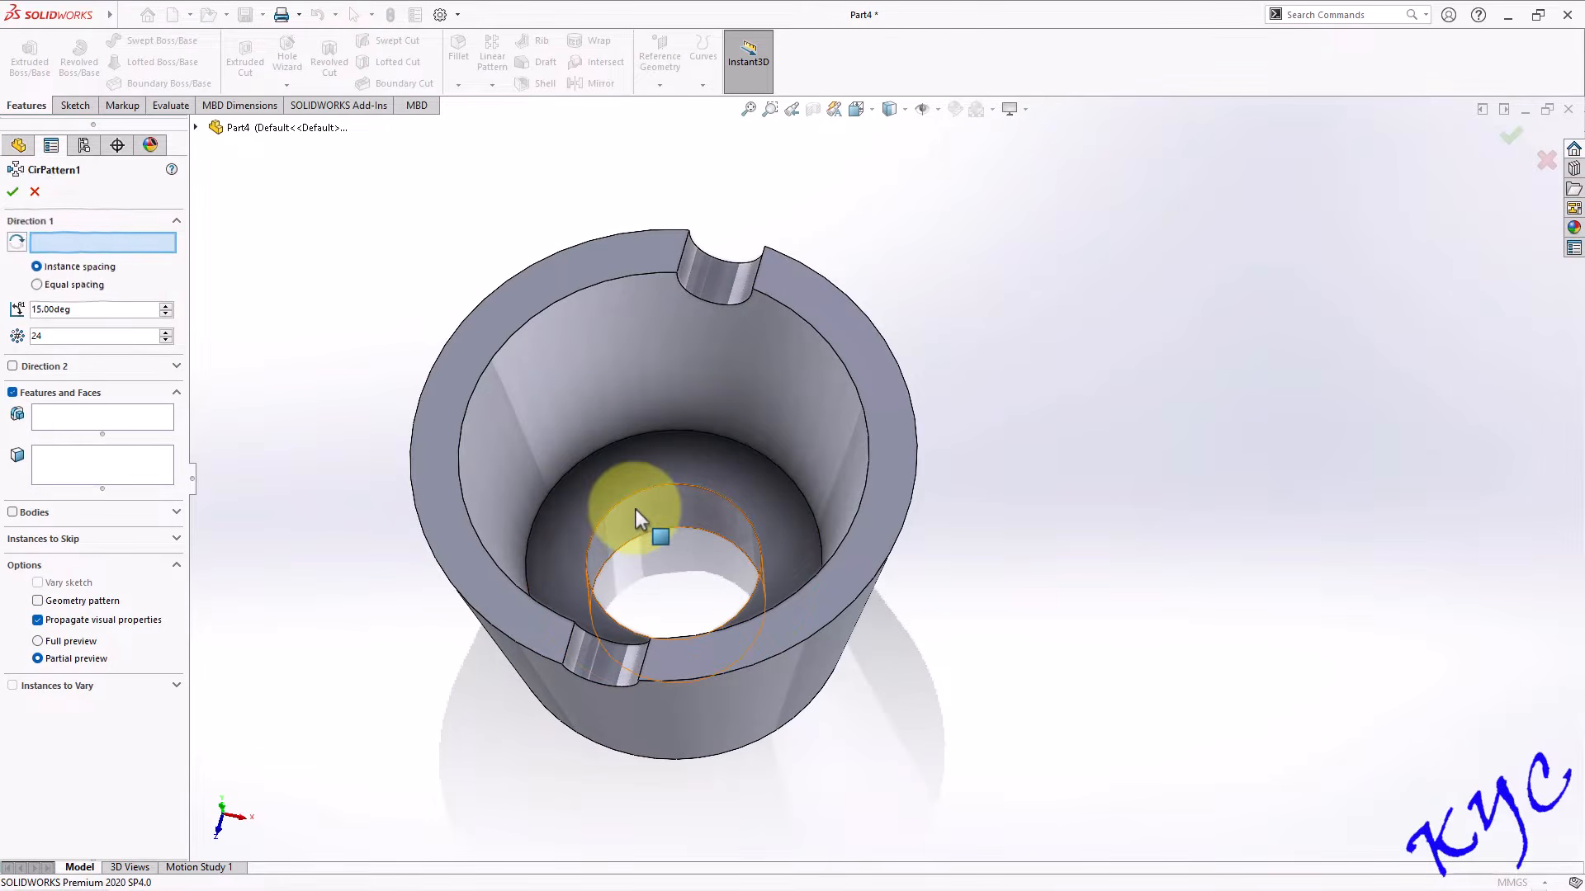
click(636, 508)
middle_drag(1050, 513, 1068, 417)
click(58, 417)
click(715, 298)
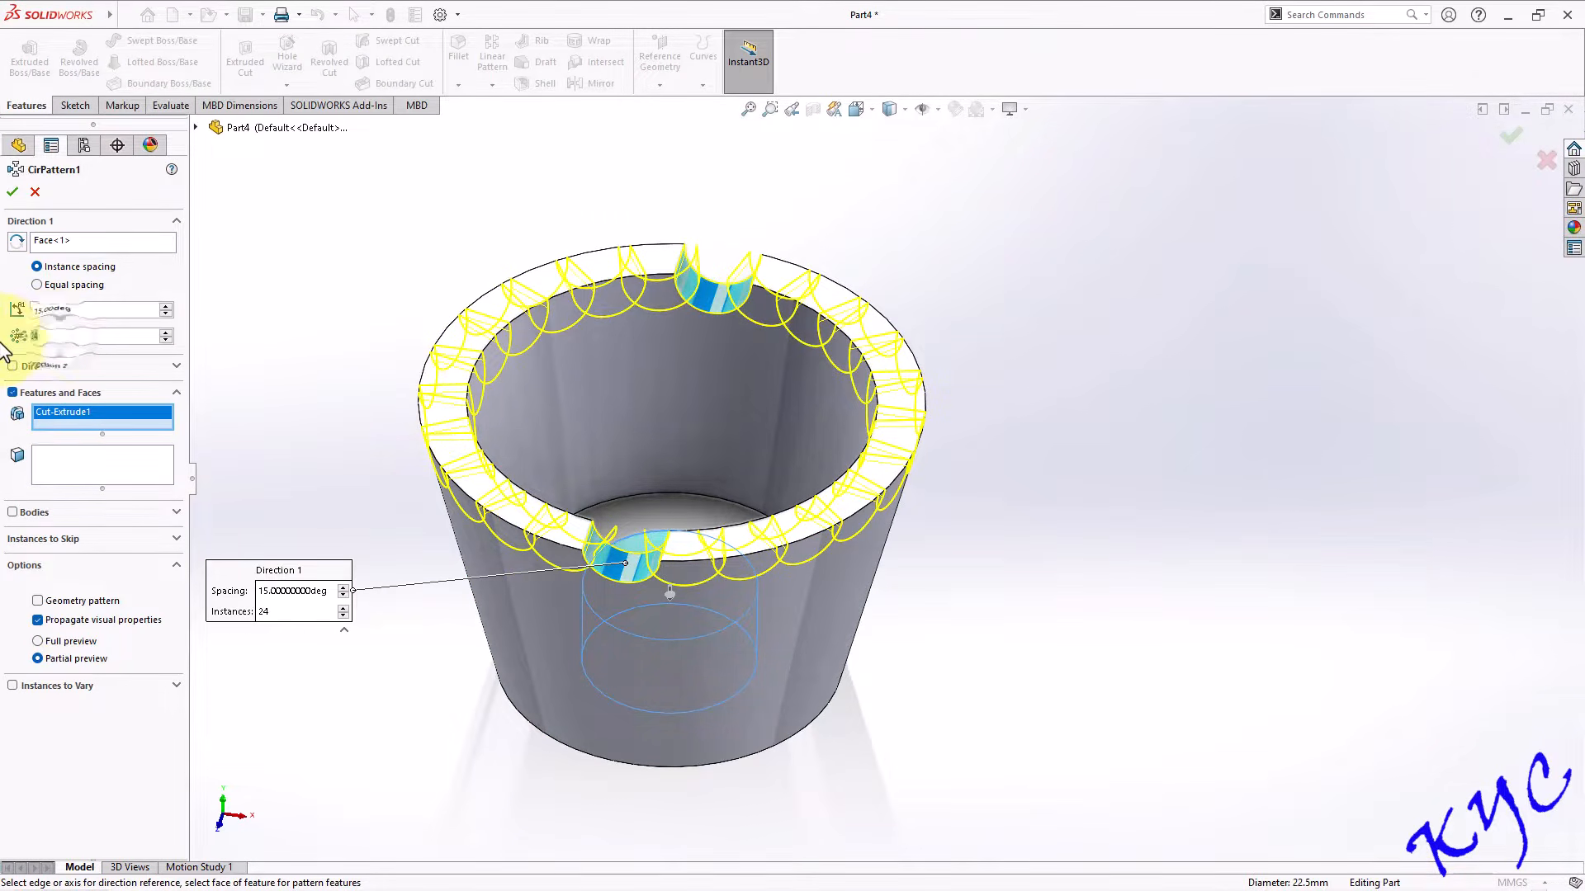
key(Return)
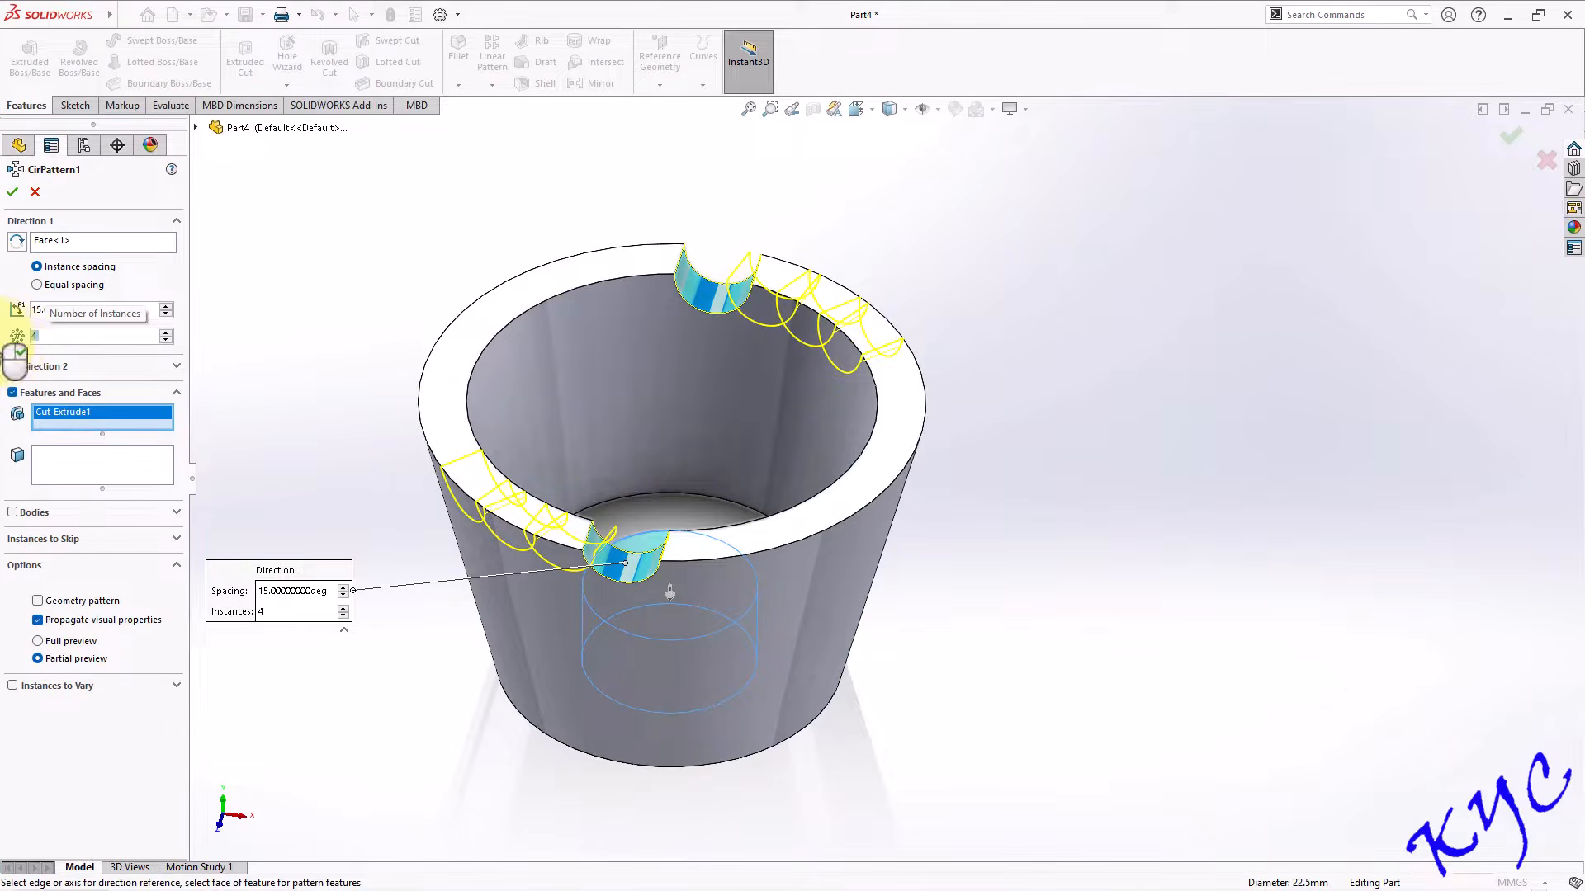
Space the notch pattern equally over 360° and create it.
click(51, 309)
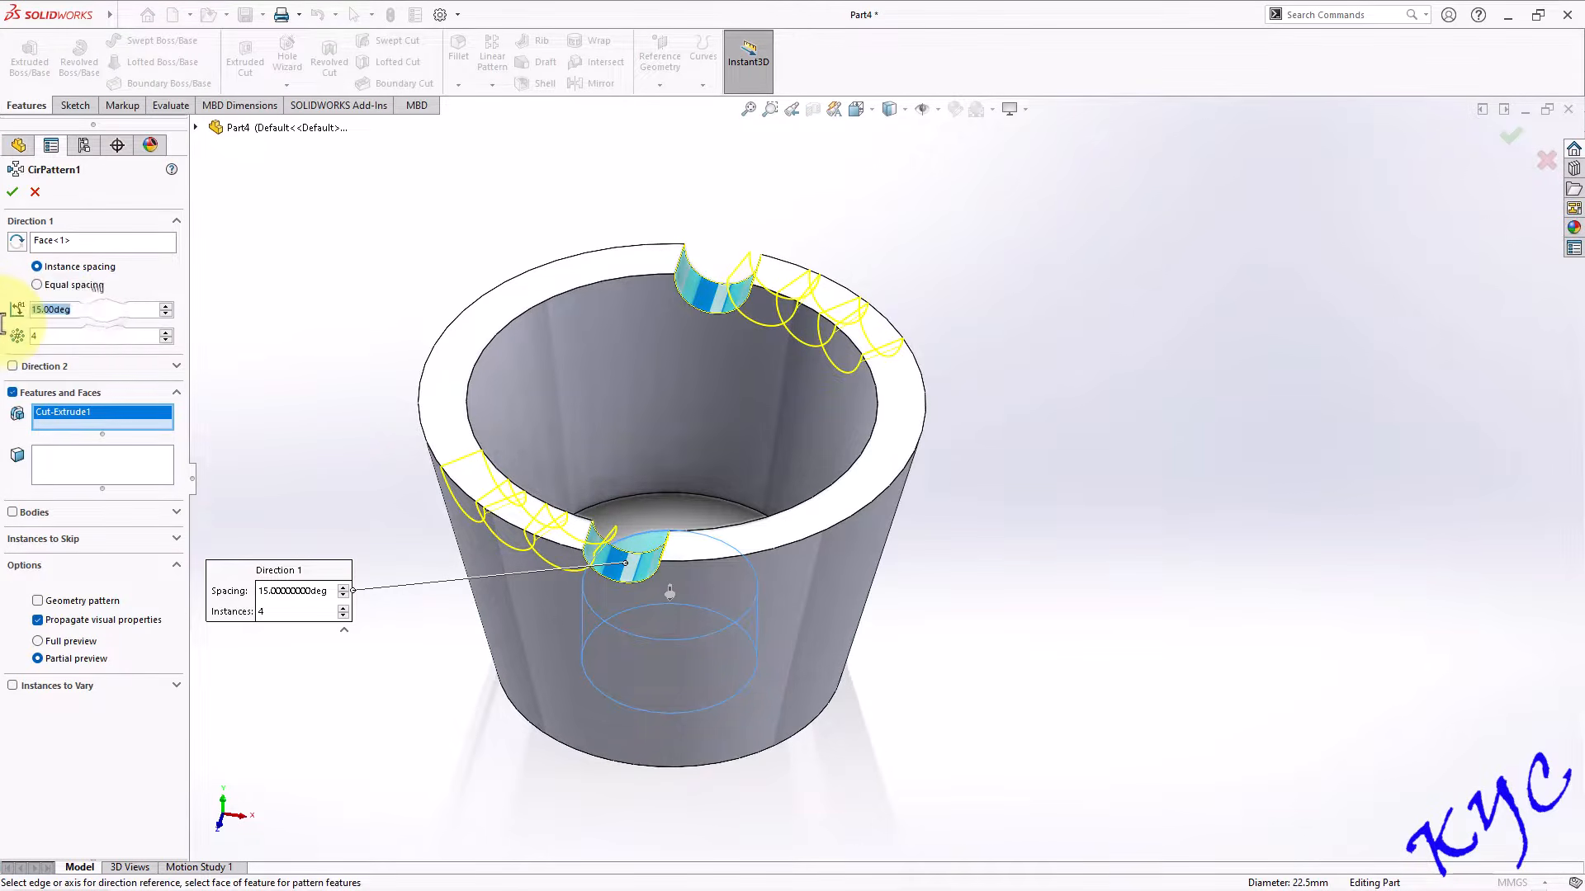
text(360)
key(Return)
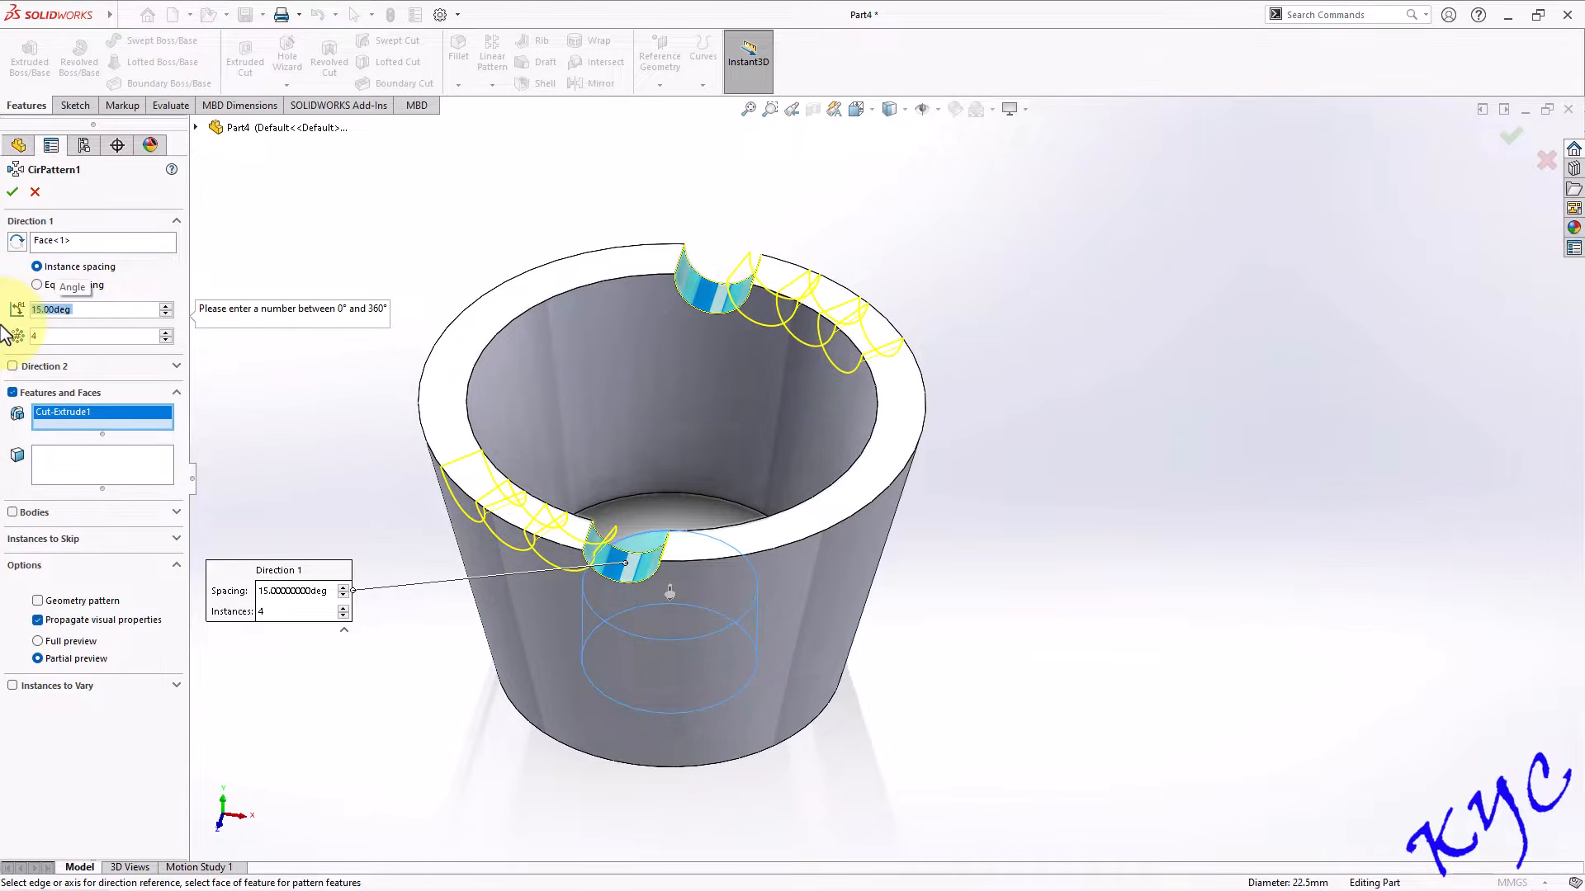
click(46, 284)
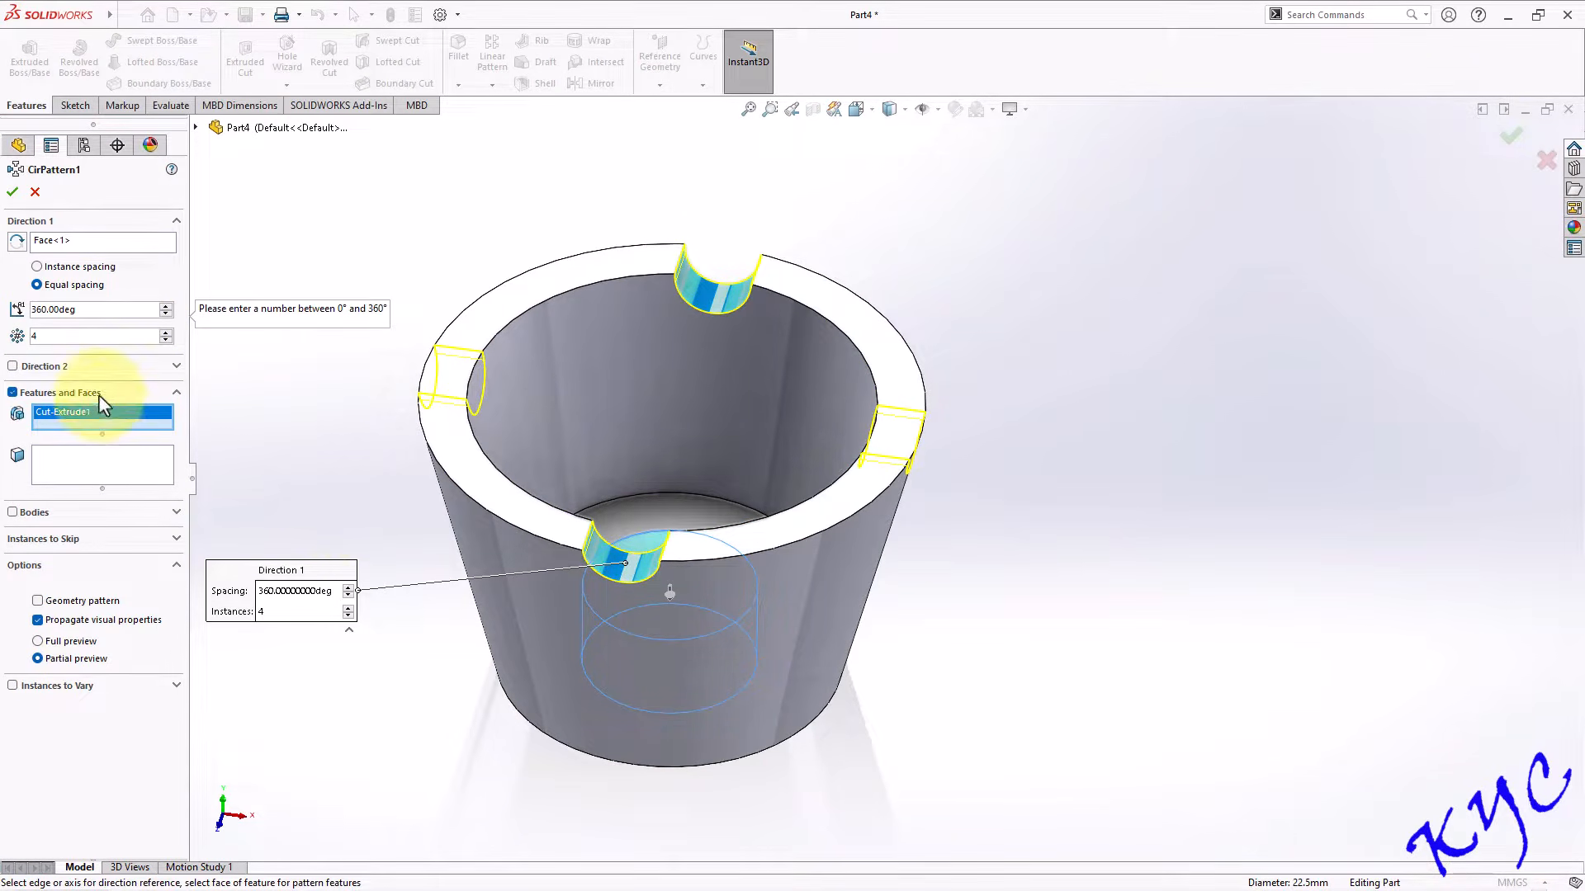
click(12, 192)
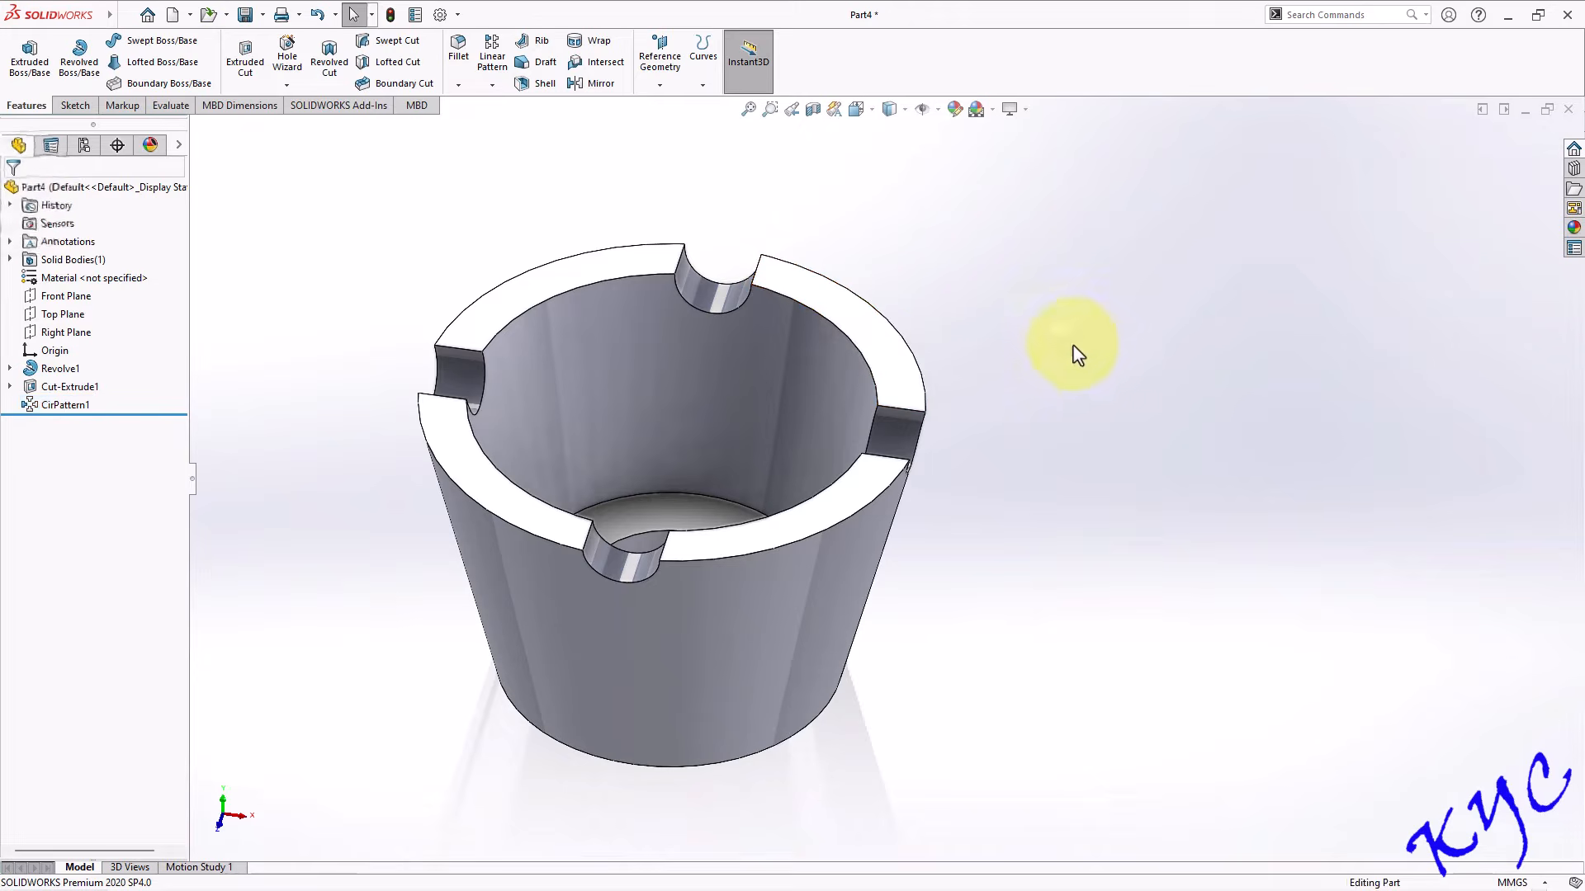
middle_drag(1105, 406, 1052, 395)
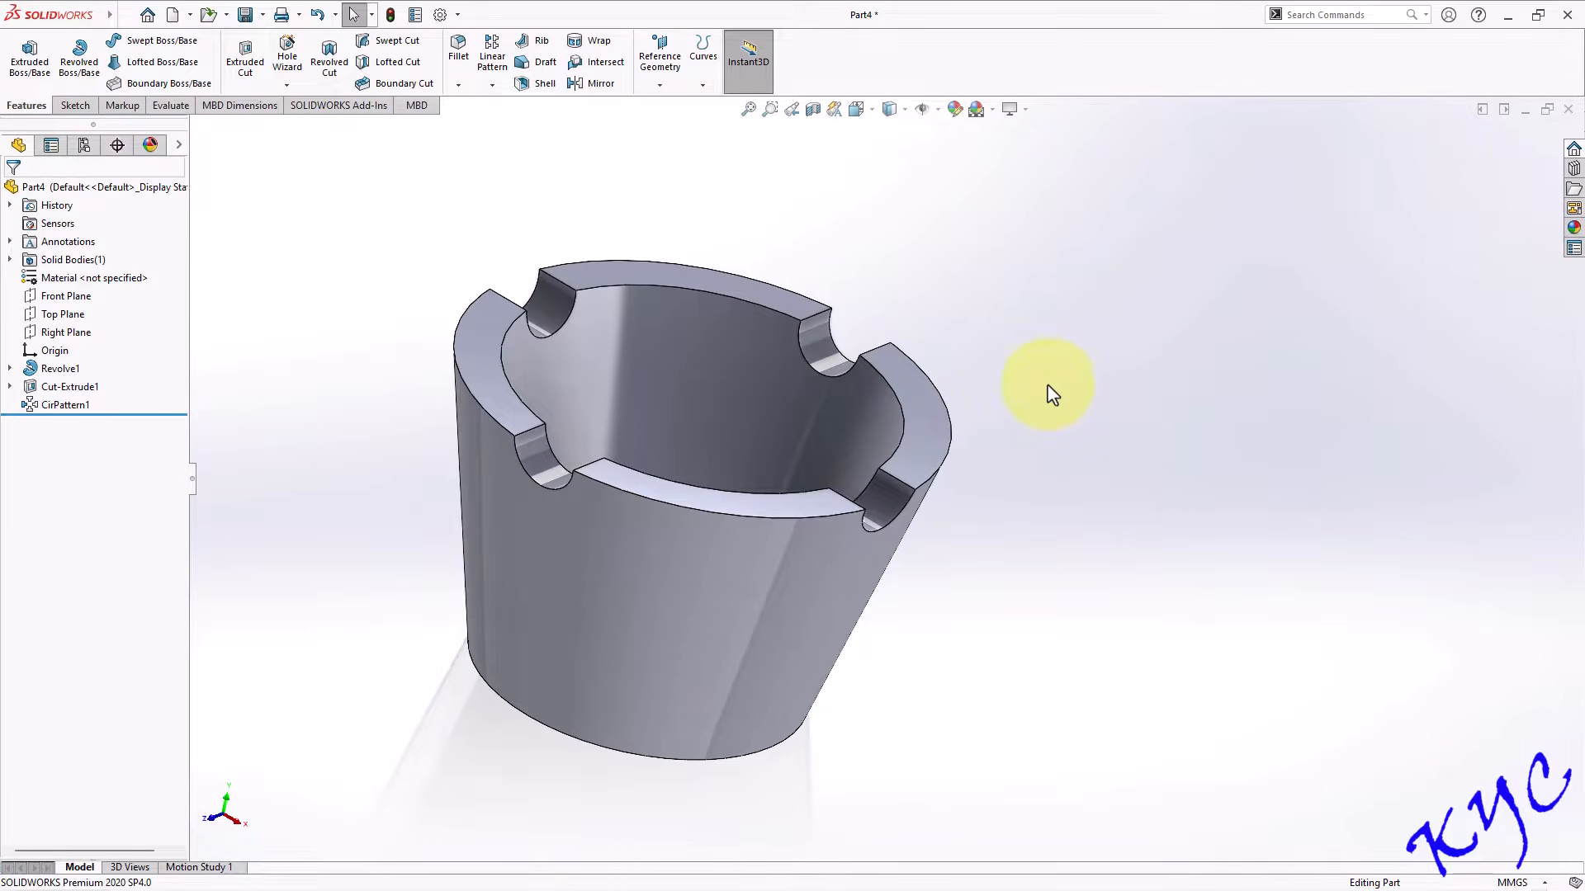
Look over the cup from the front, top and isometric, and open its revolve profile sketch square to the view.
key(ctrl+1)
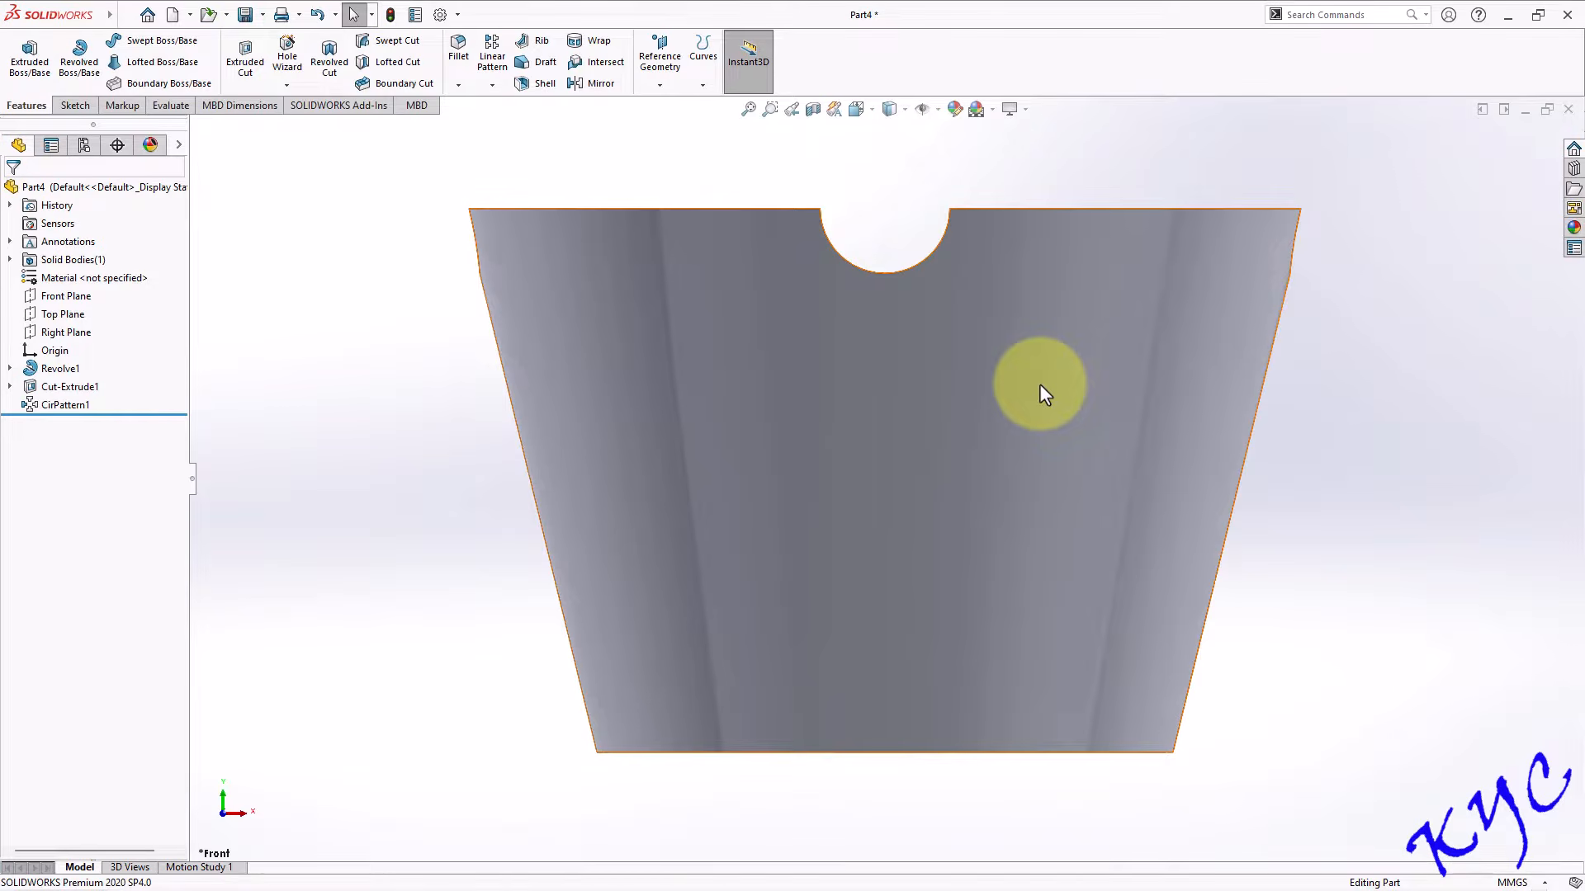
key(ctrl+5)
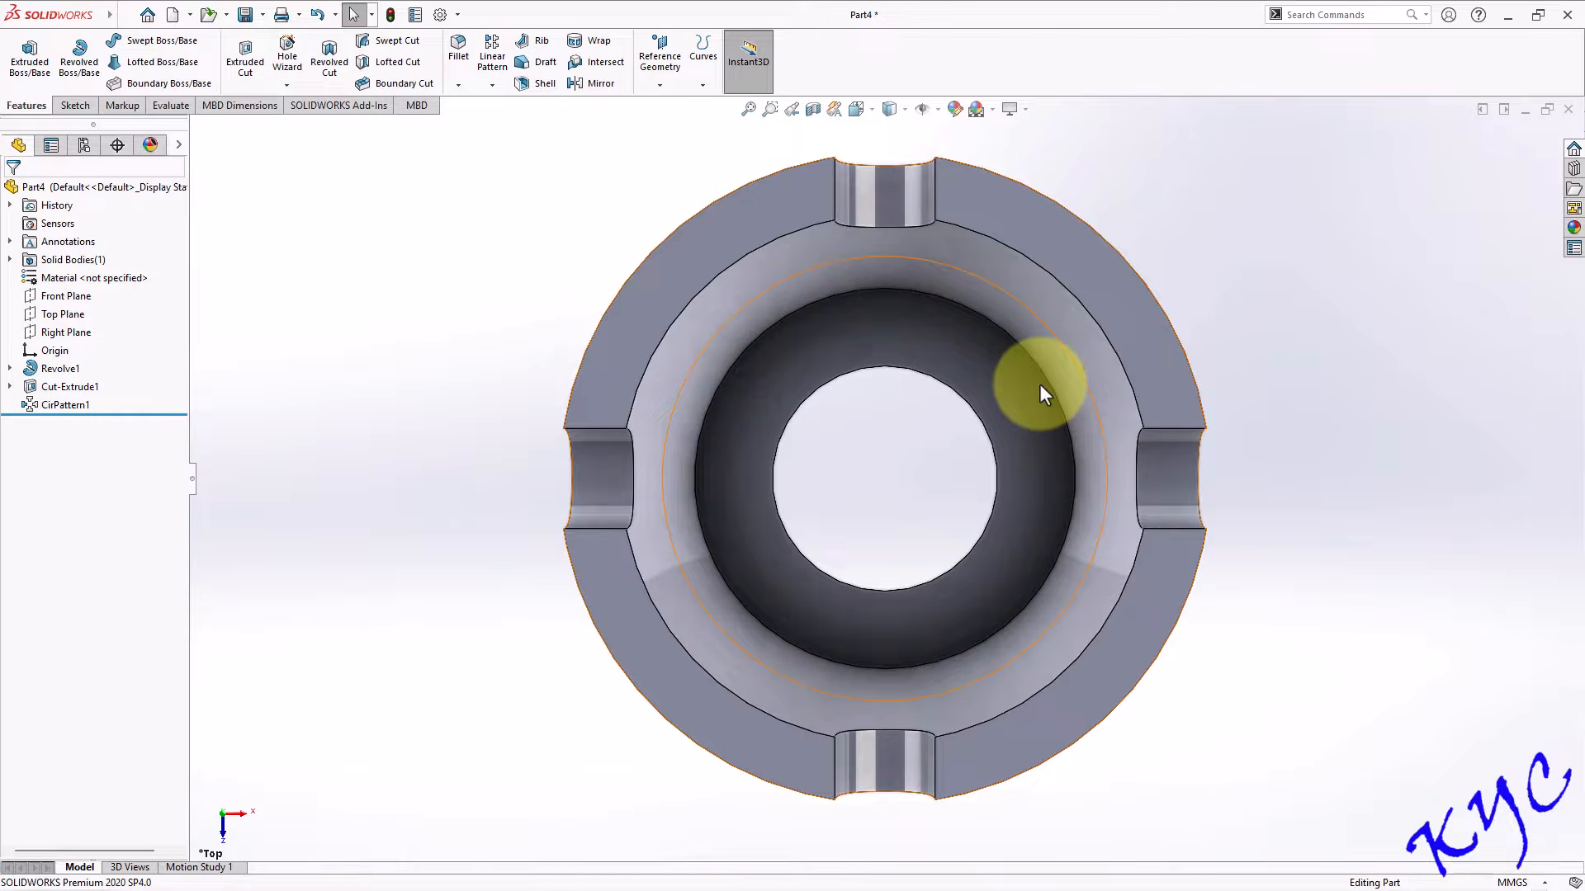
key(ctrl+7)
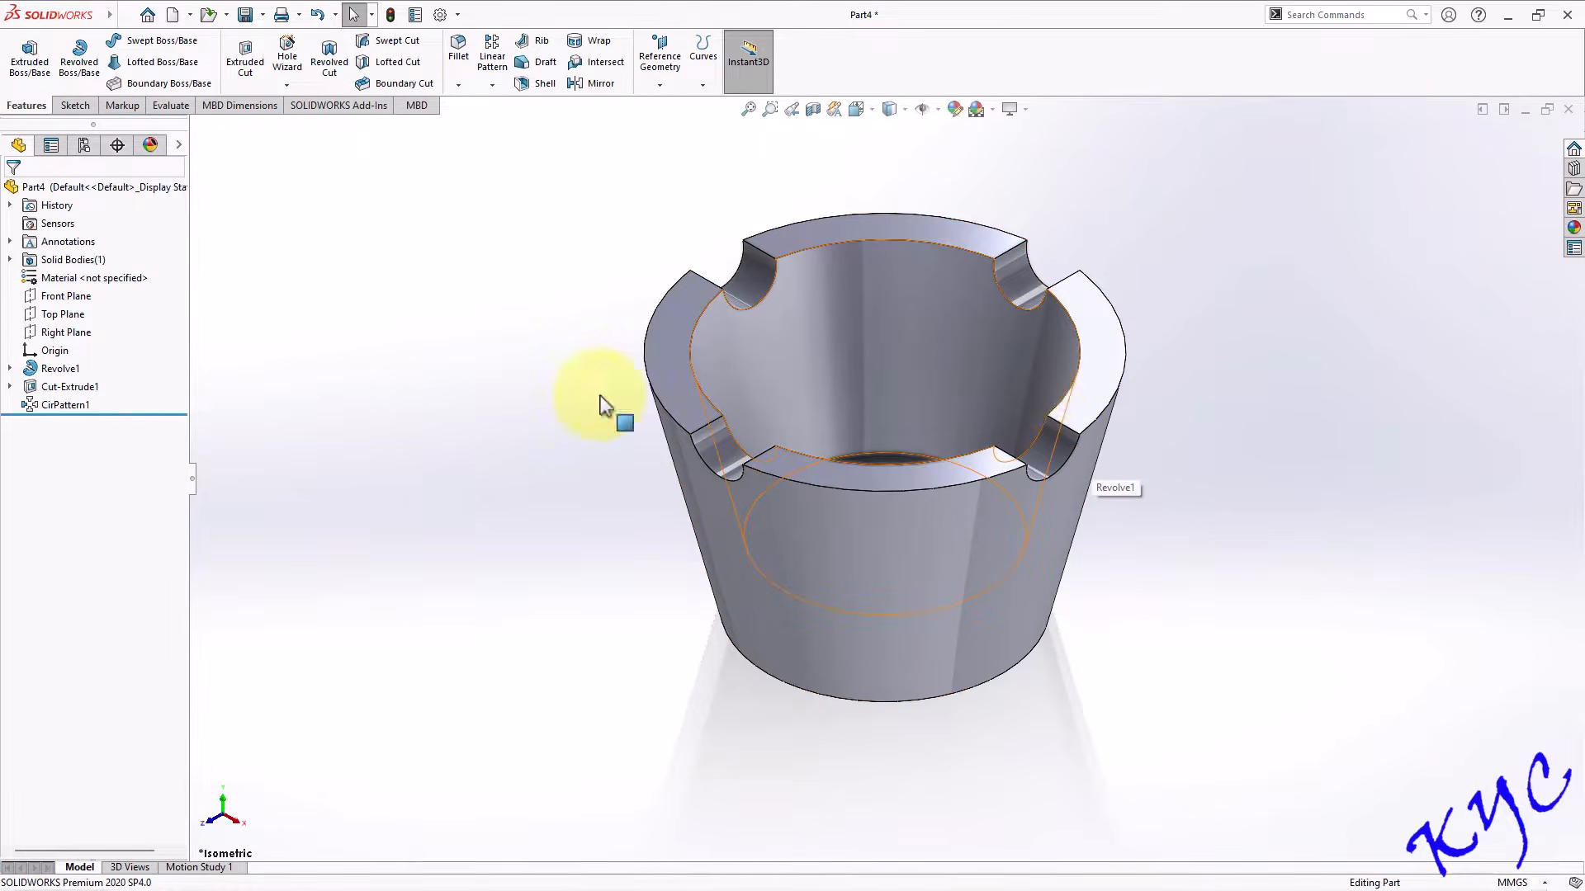
click(10, 368)
right_click(75, 387)
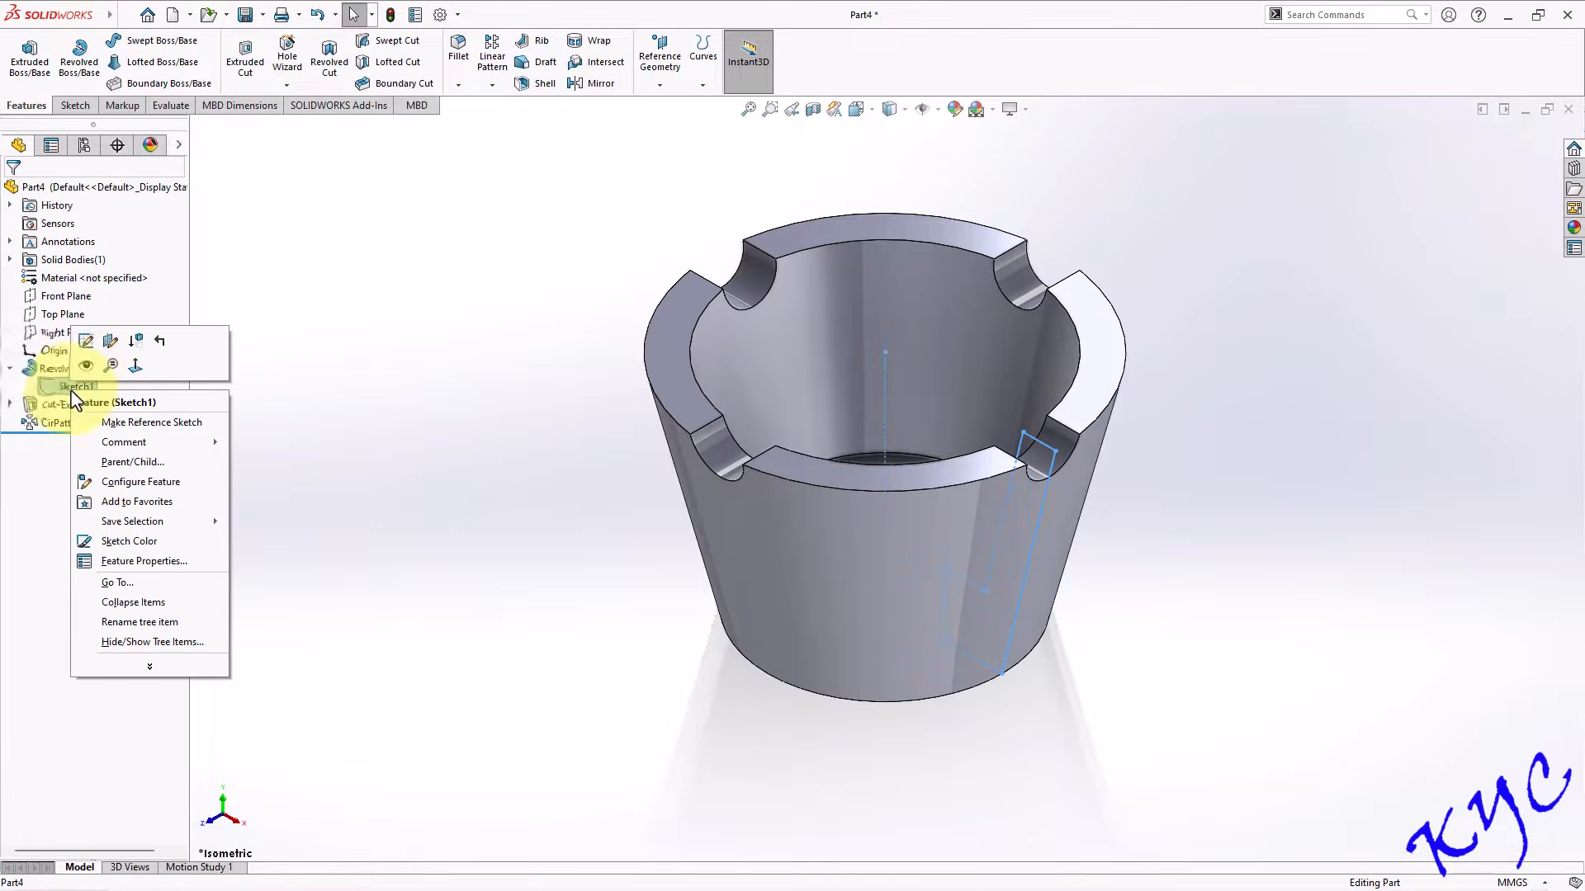
click(86, 341)
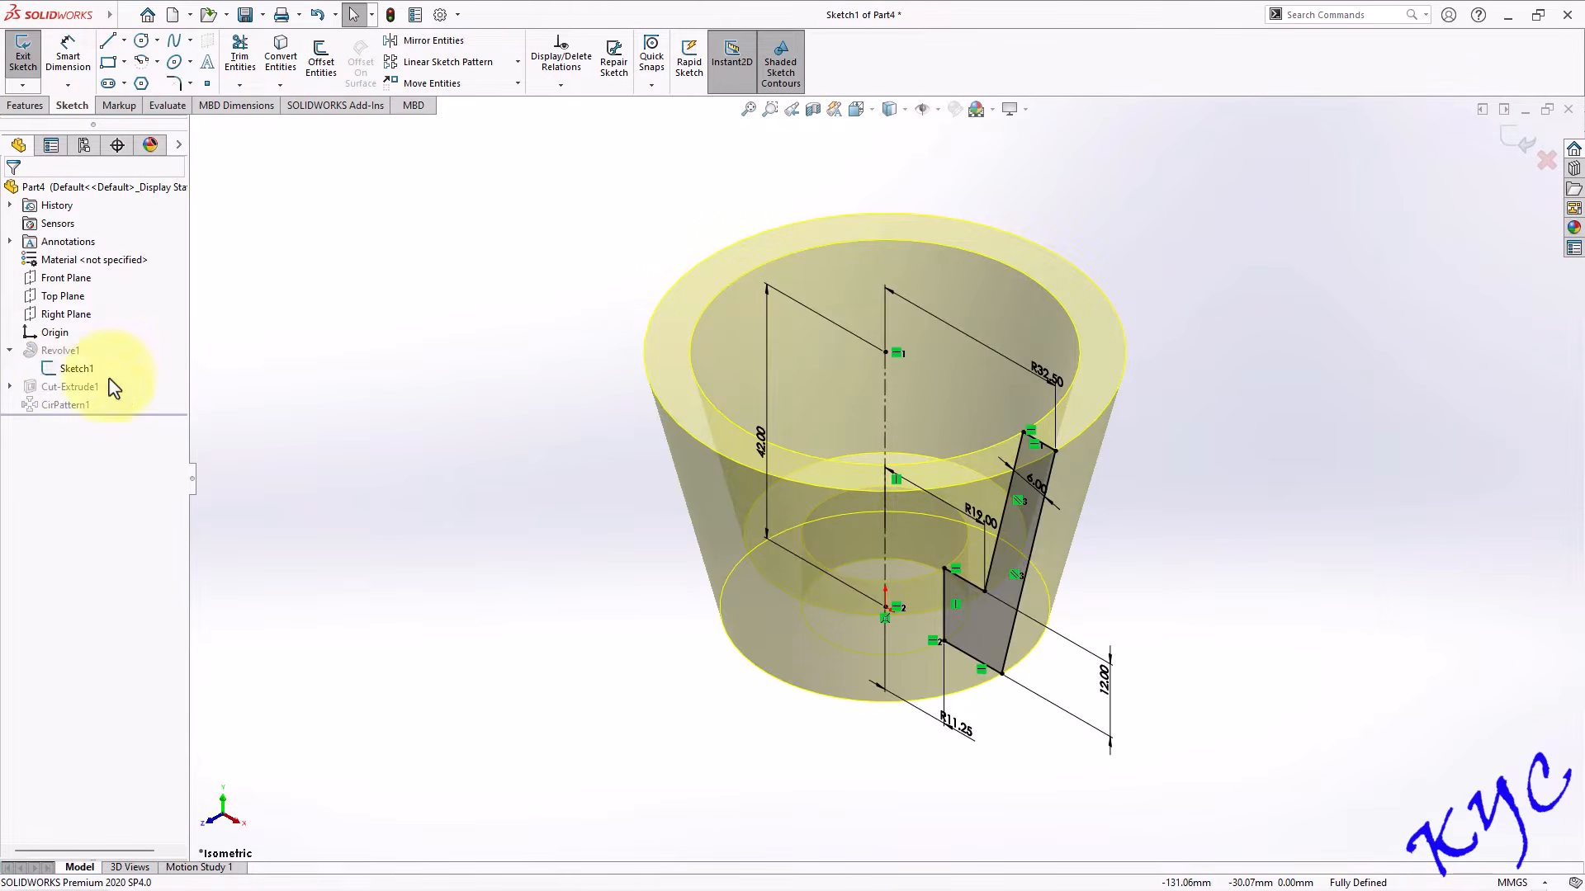
right_click(76, 369)
click(113, 354)
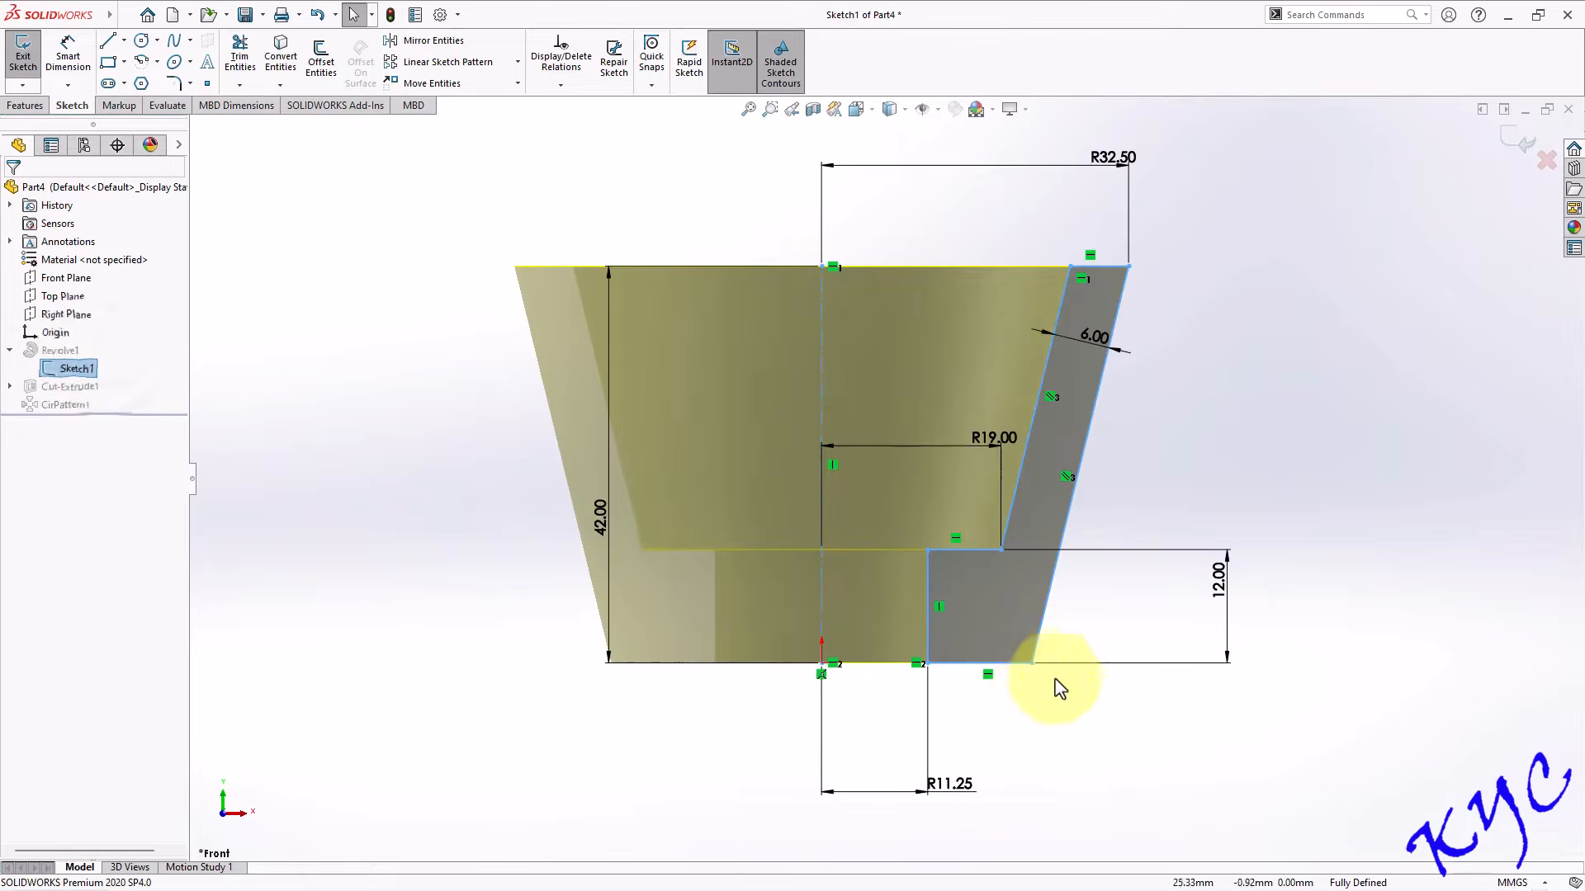
Check the cup's outer base radius between the profile's lower outer corner and the origin, and exit the sketch without adding a dimension.
click(68, 54)
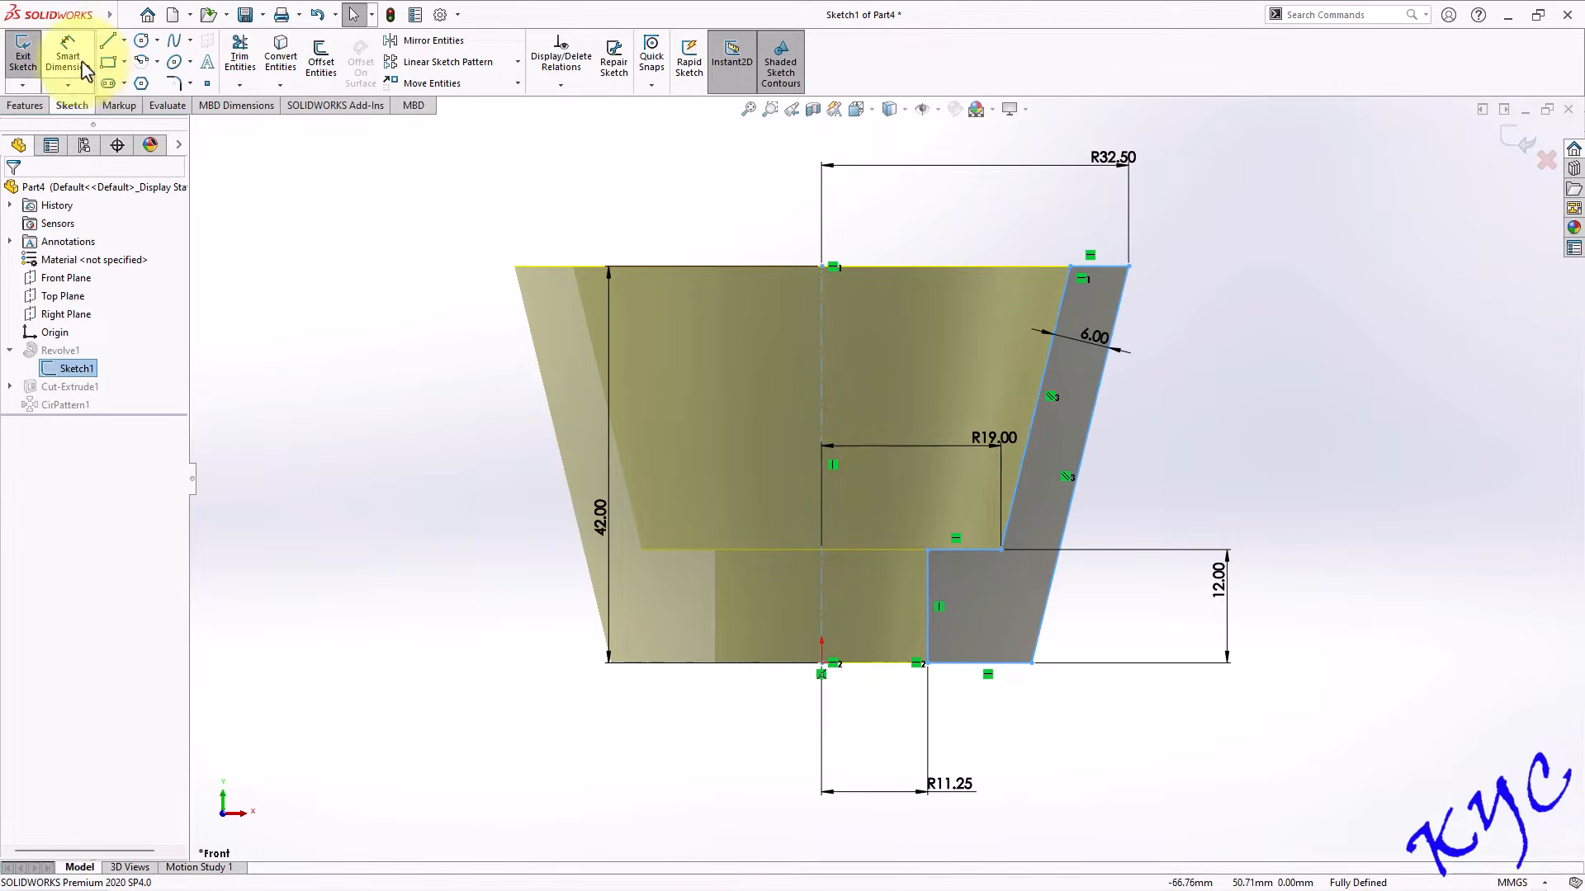
click(1032, 663)
click(821, 662)
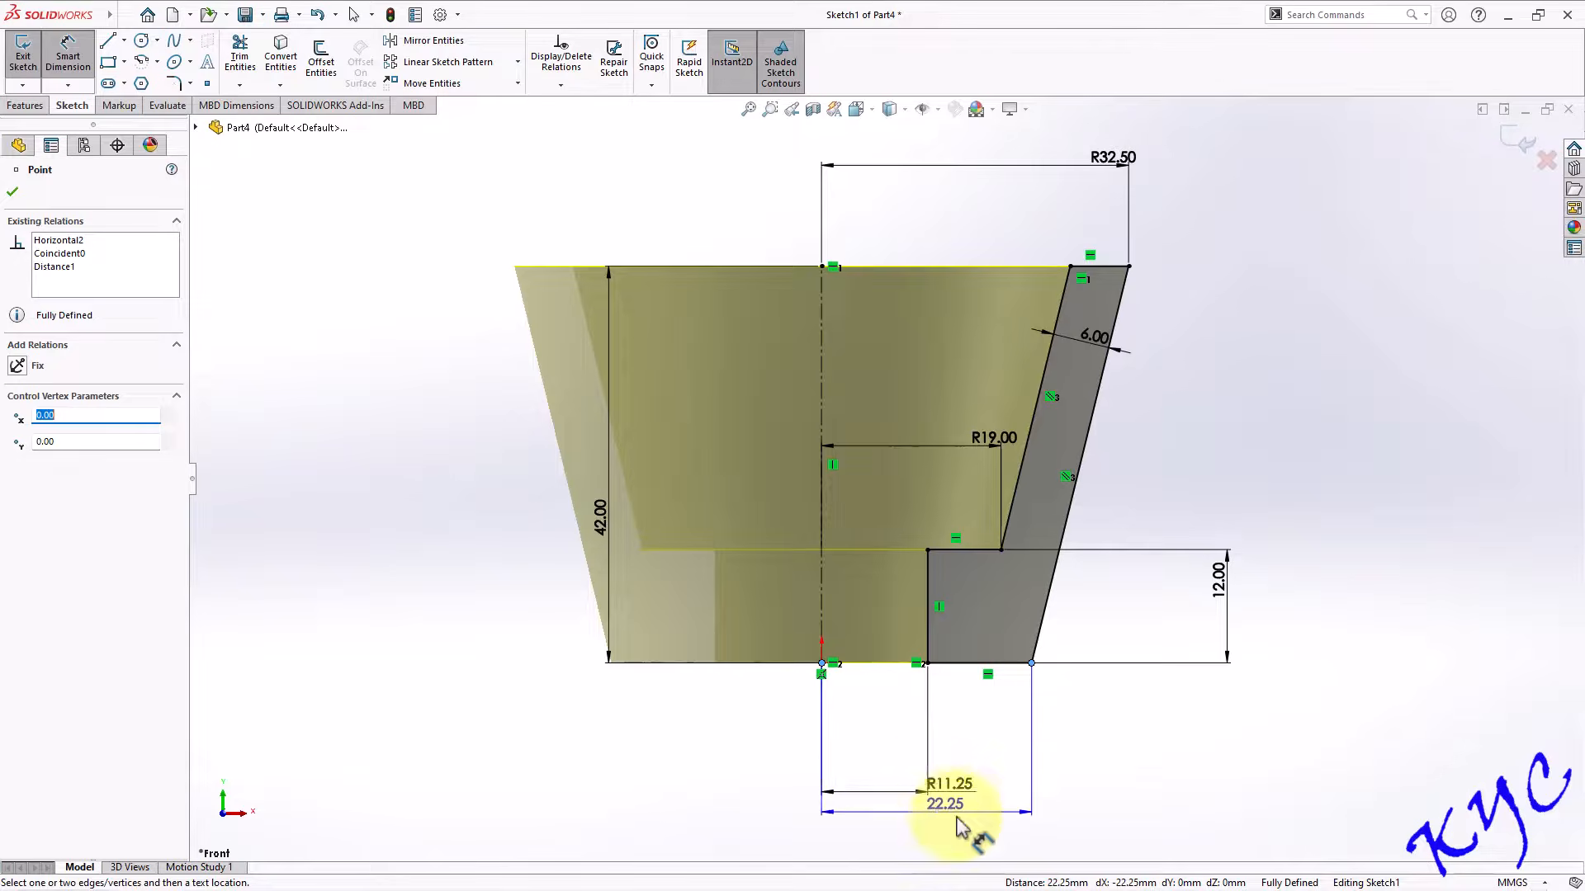
key(Escape)
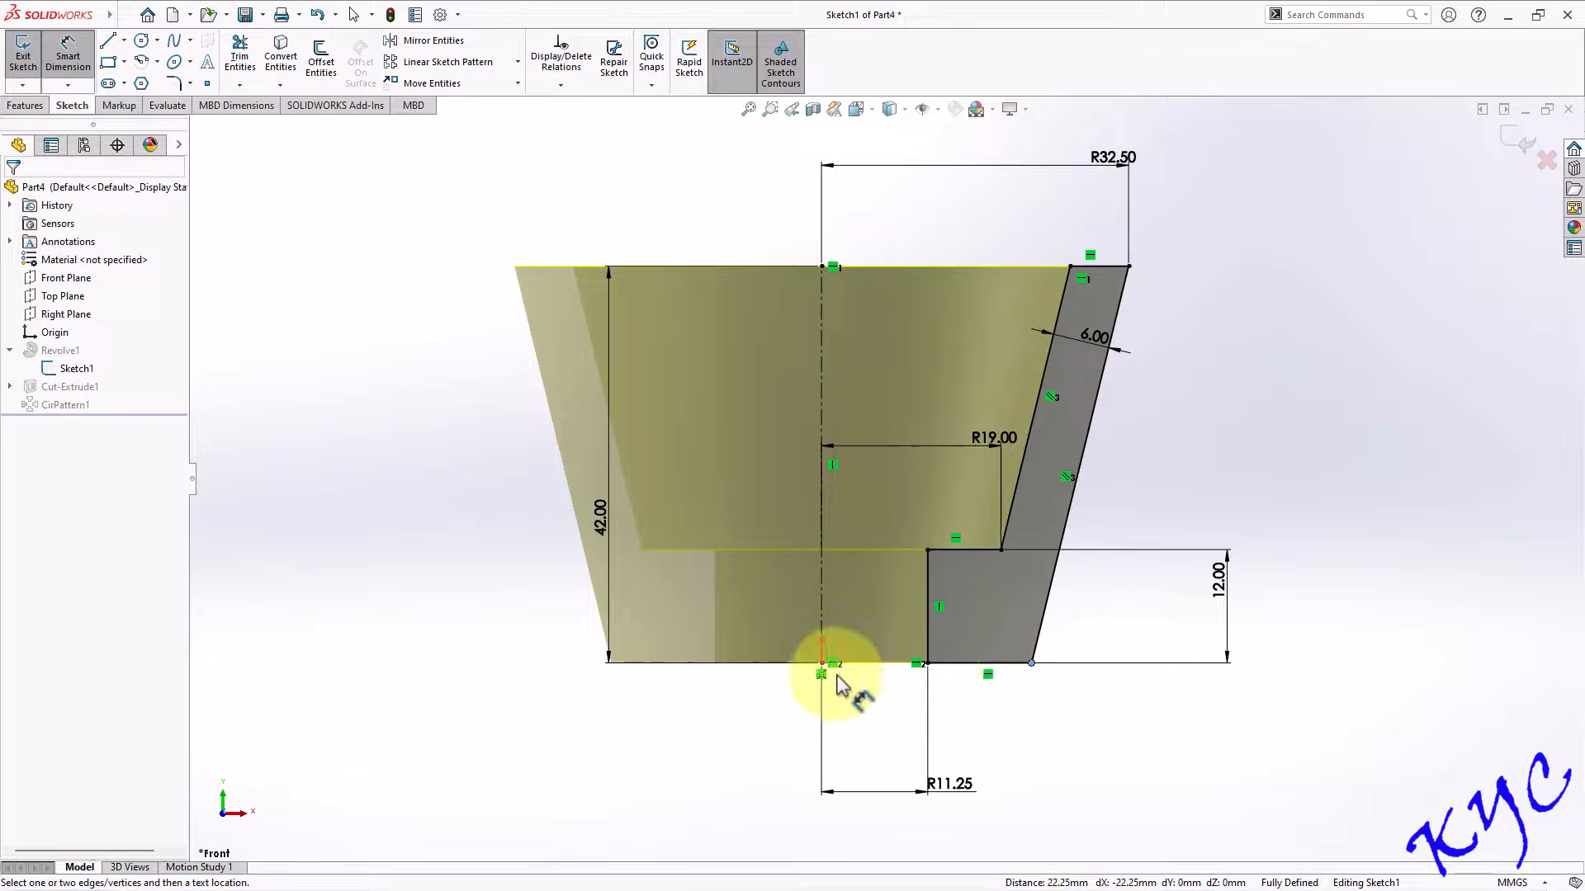
click(25, 59)
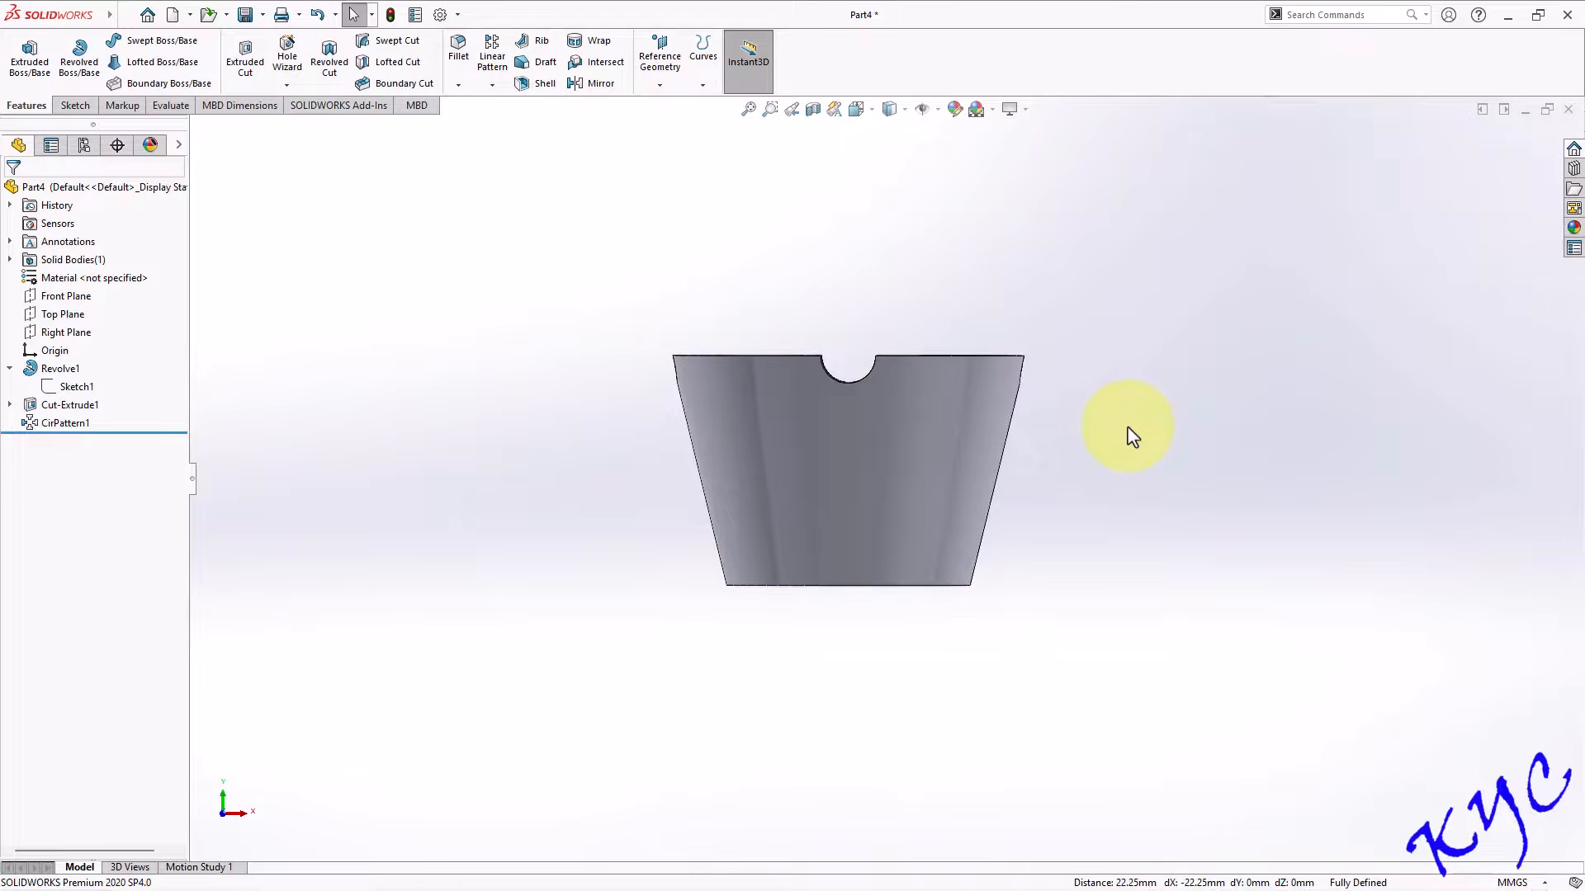
Save the part as Cup in the Screw Jack folder and close it.
key(ctrl+7)
key(ctrl+s)
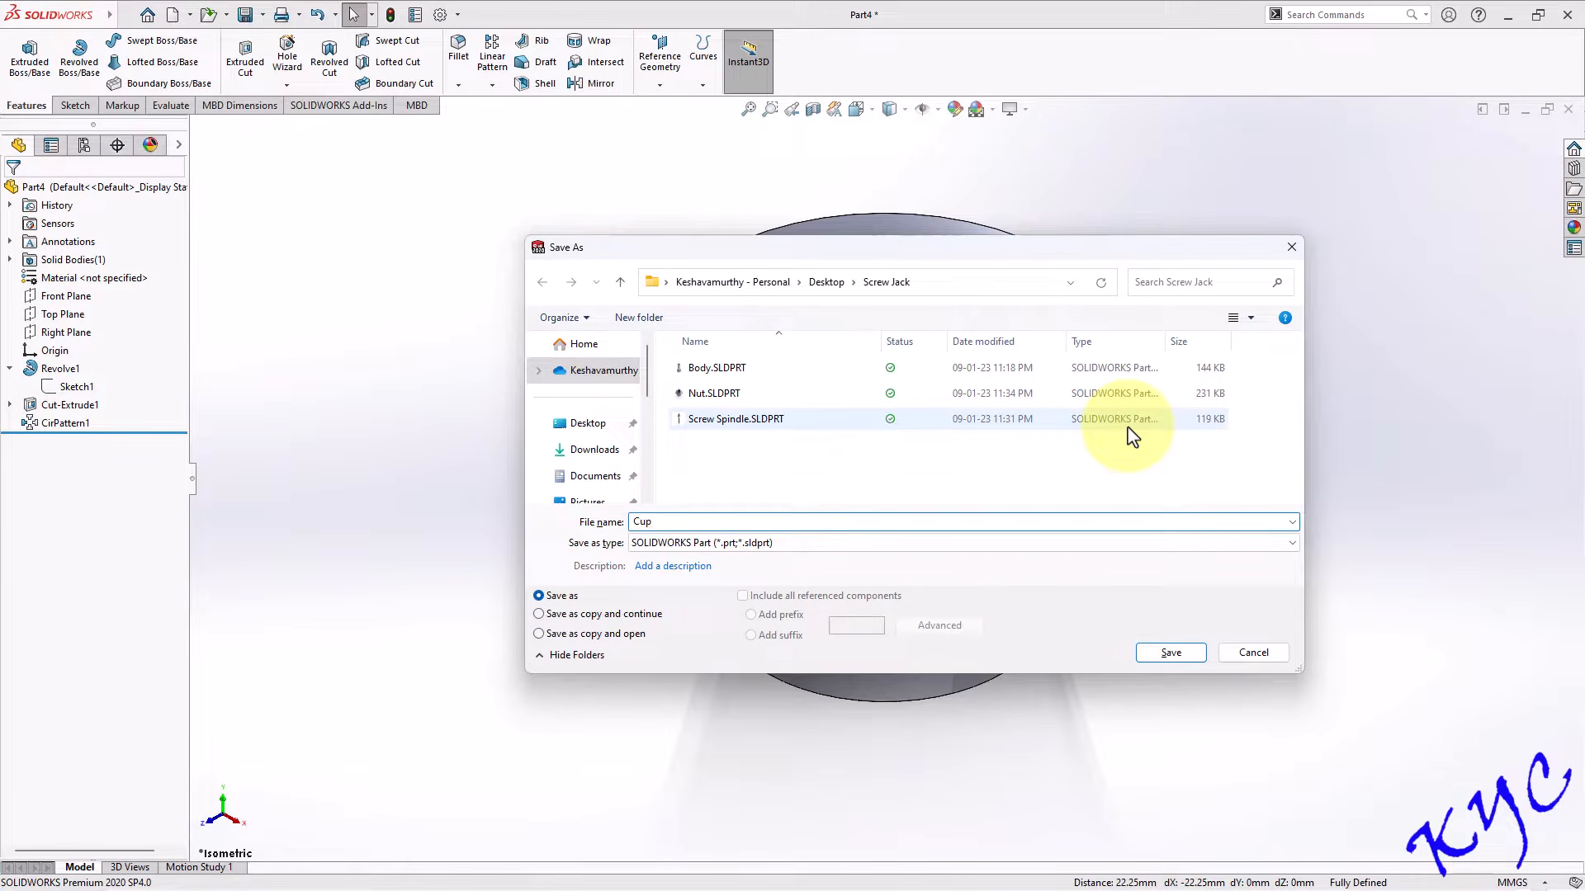
text(Cup)
key(Return)
click(1568, 109)
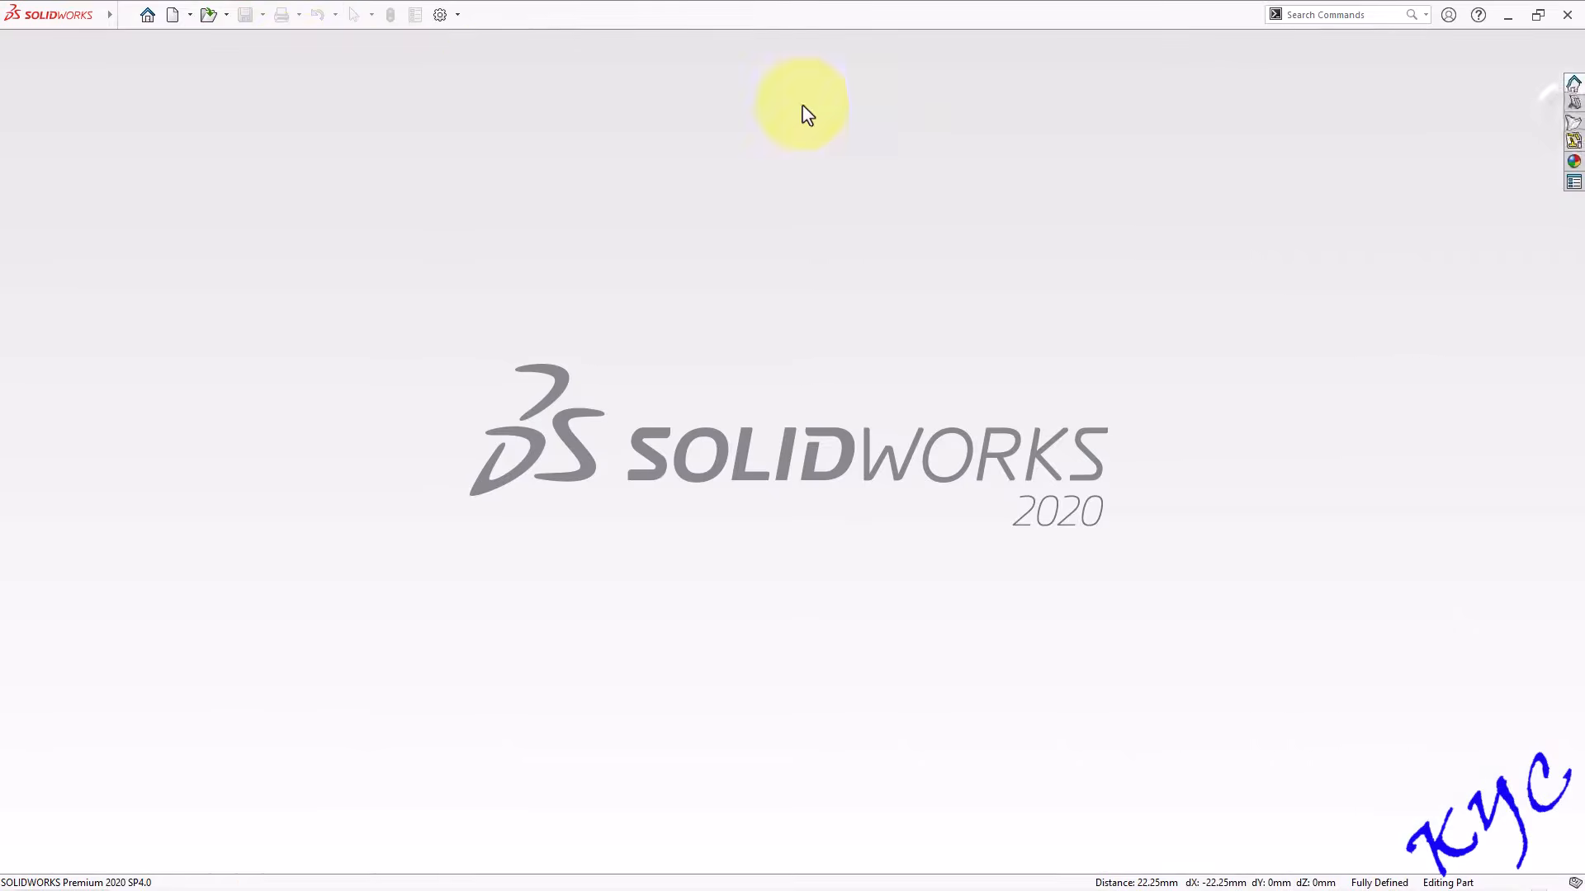
Create a new part and start a sketch on the Front Plane.
click(172, 14)
double_click(407, 442)
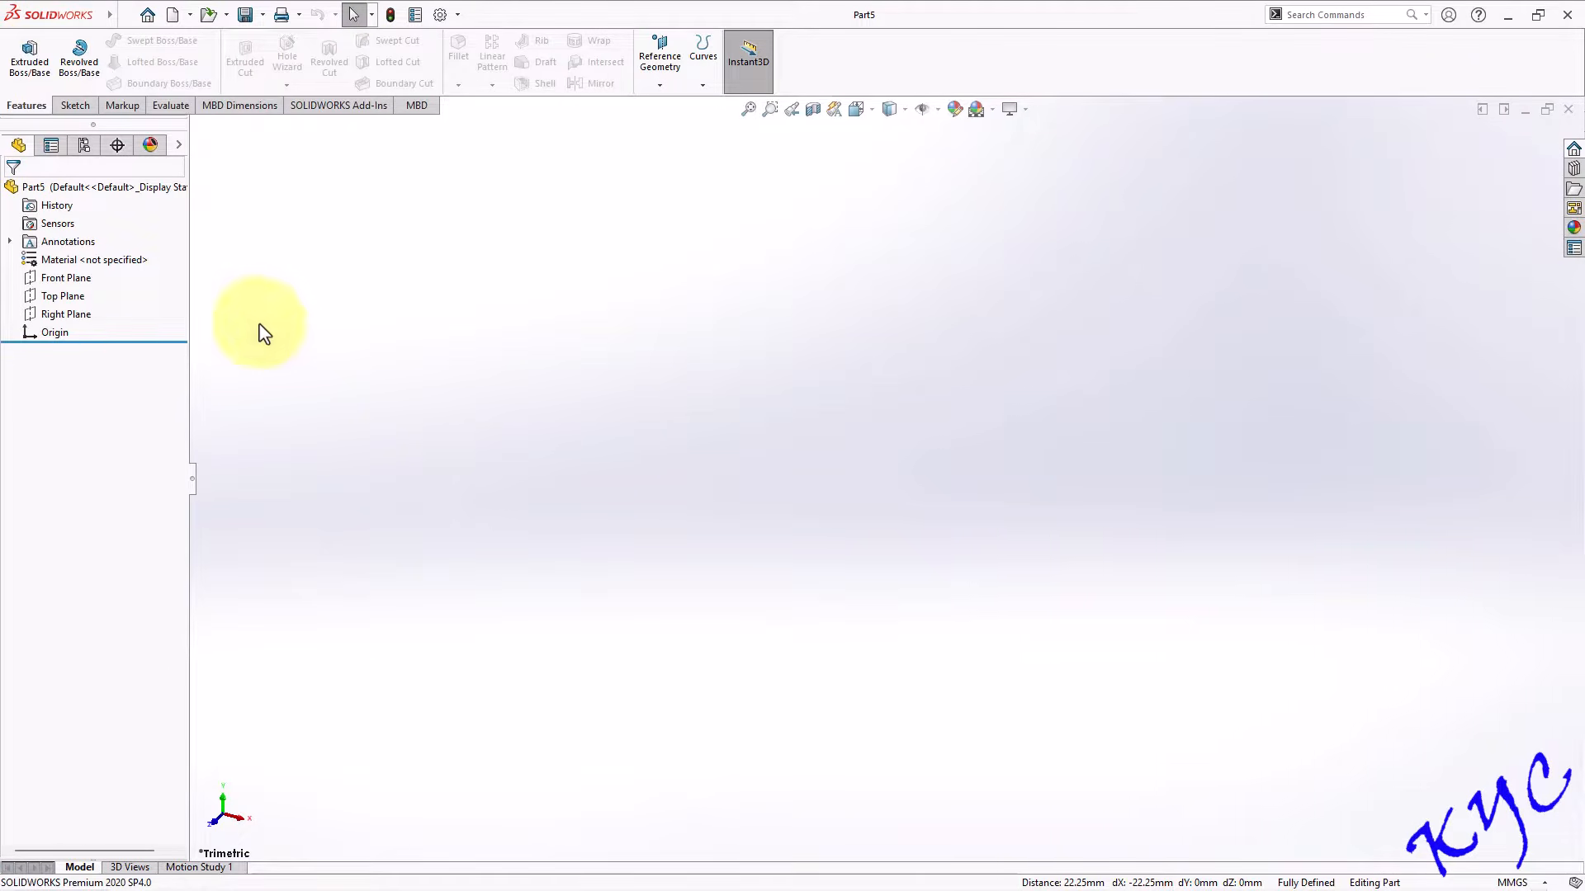
click(78, 285)
click(75, 105)
click(23, 57)
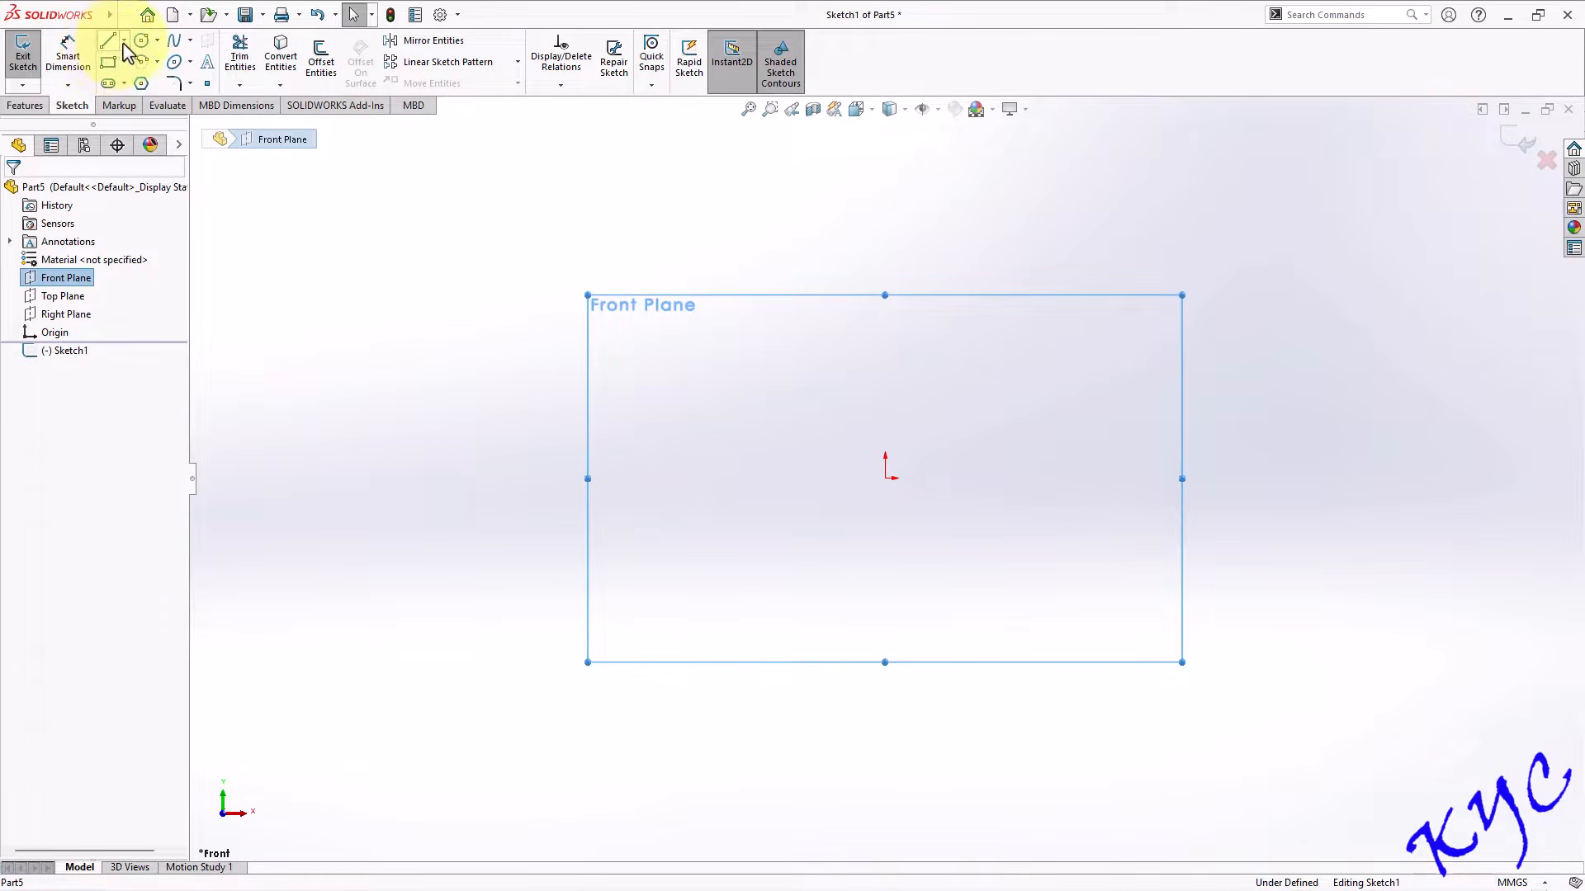
Sketch a corner rectangle about 60 mm wide and 29 mm high with its lower-left corner on the origin.
click(124, 42)
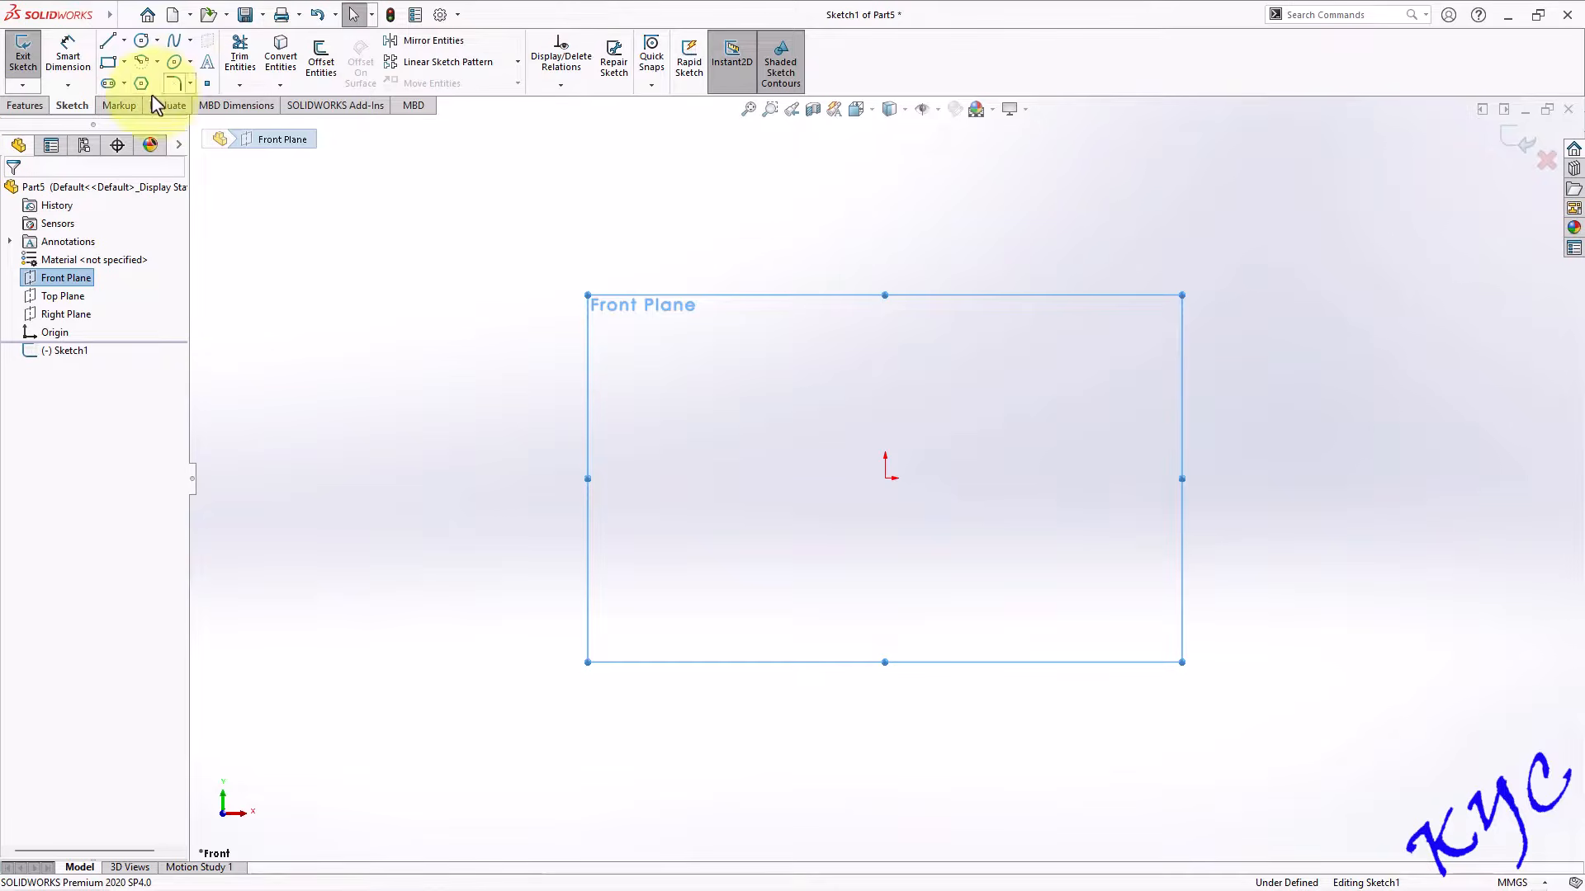
click(107, 65)
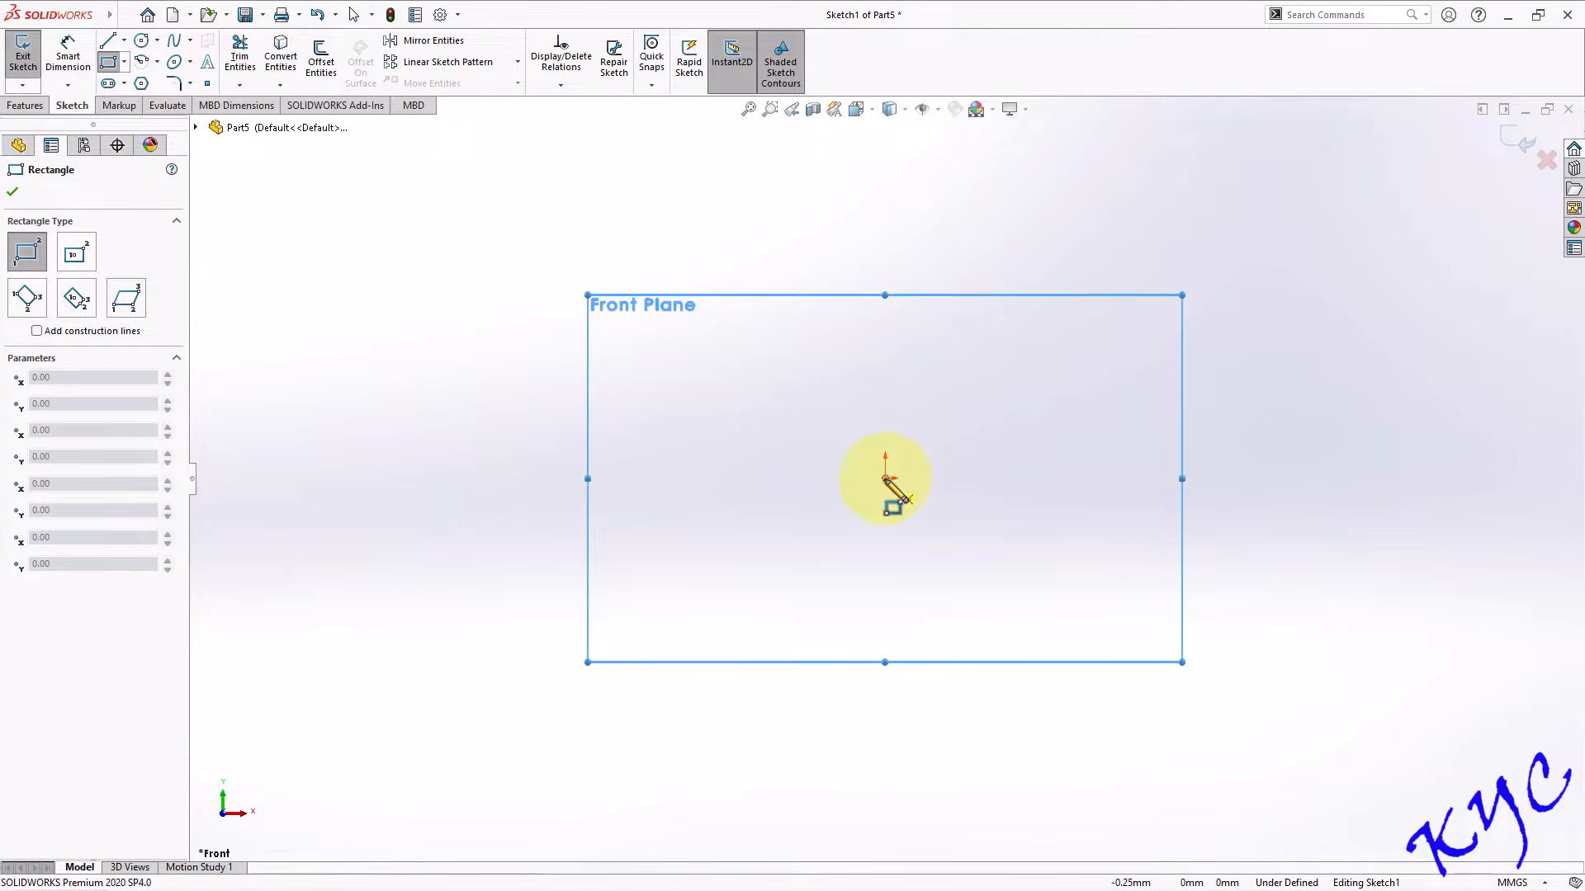
click(885, 479)
click(1086, 380)
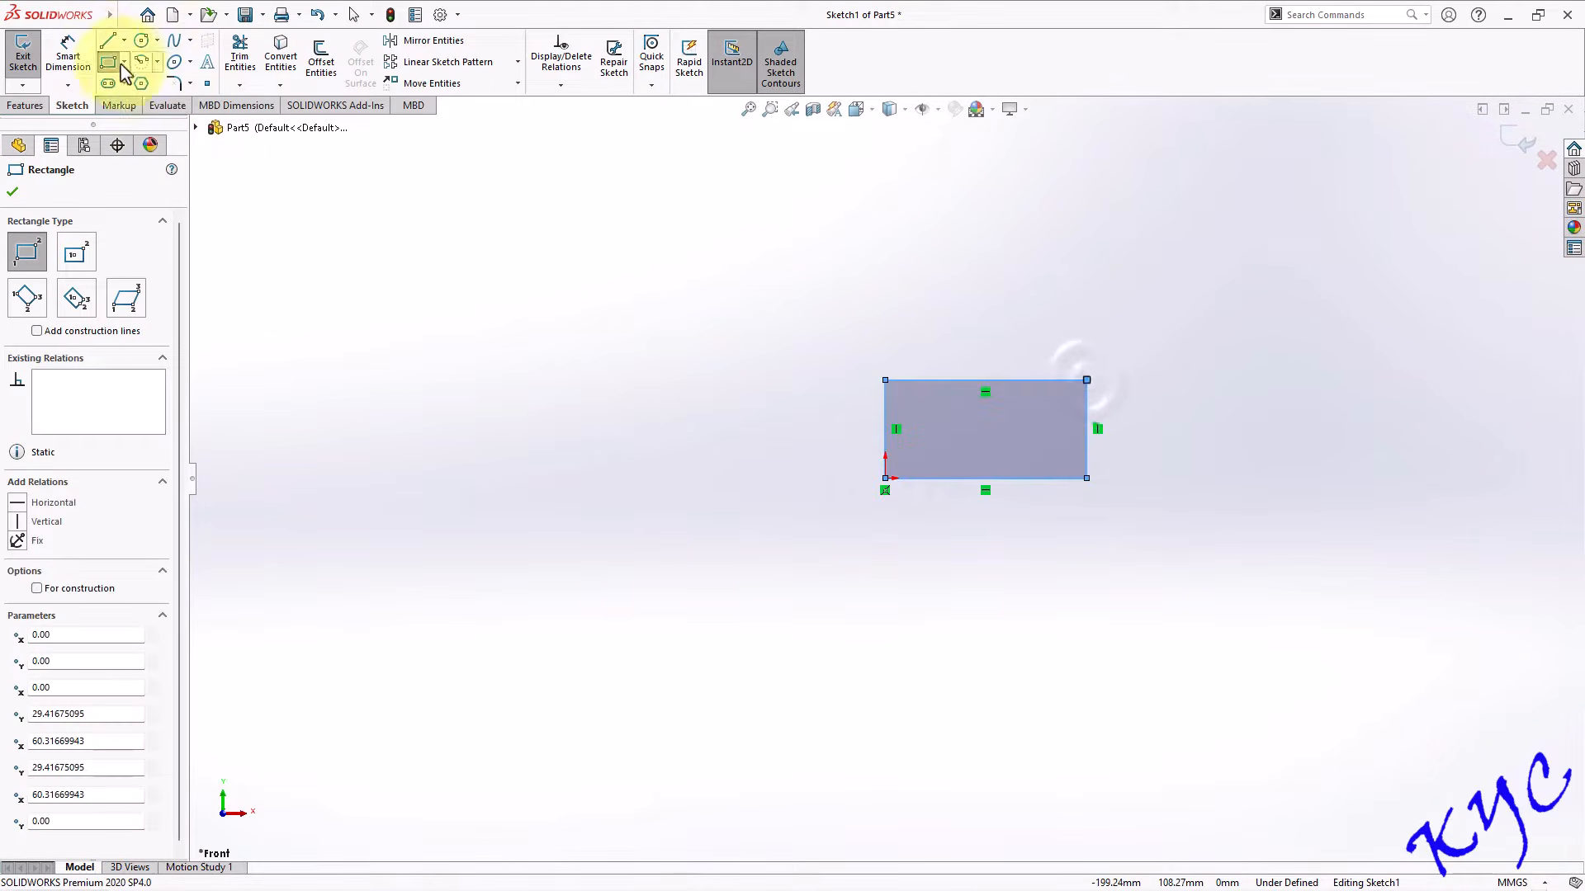
Dimension the rectangle's lower edge and set its length to 17.5 mm.
click(68, 58)
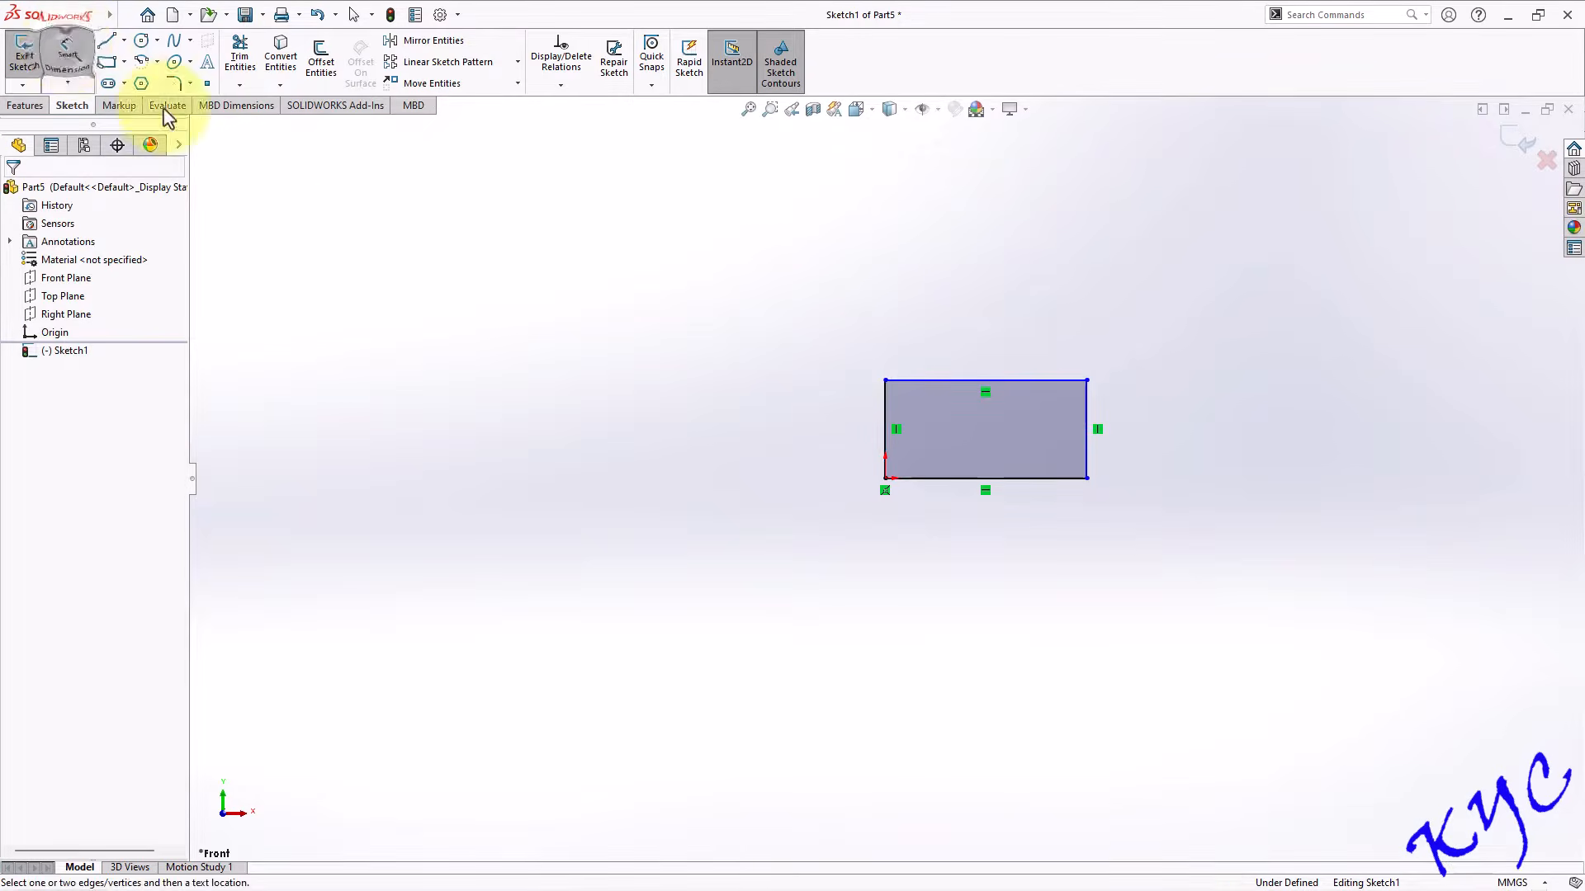
click(1015, 481)
click(990, 539)
text(17)
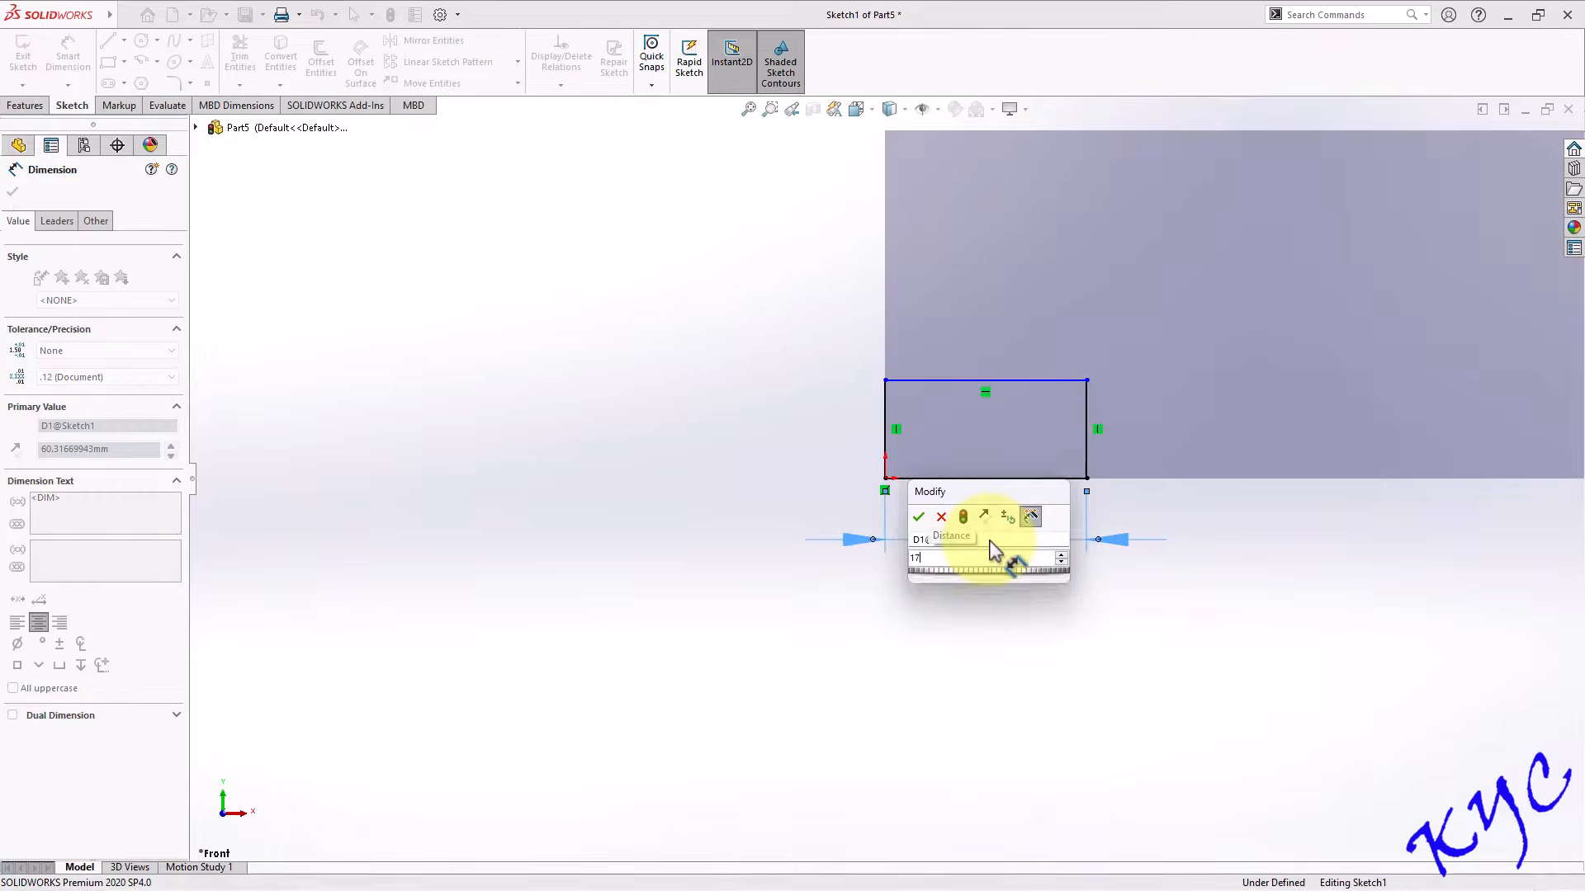
key(Return)
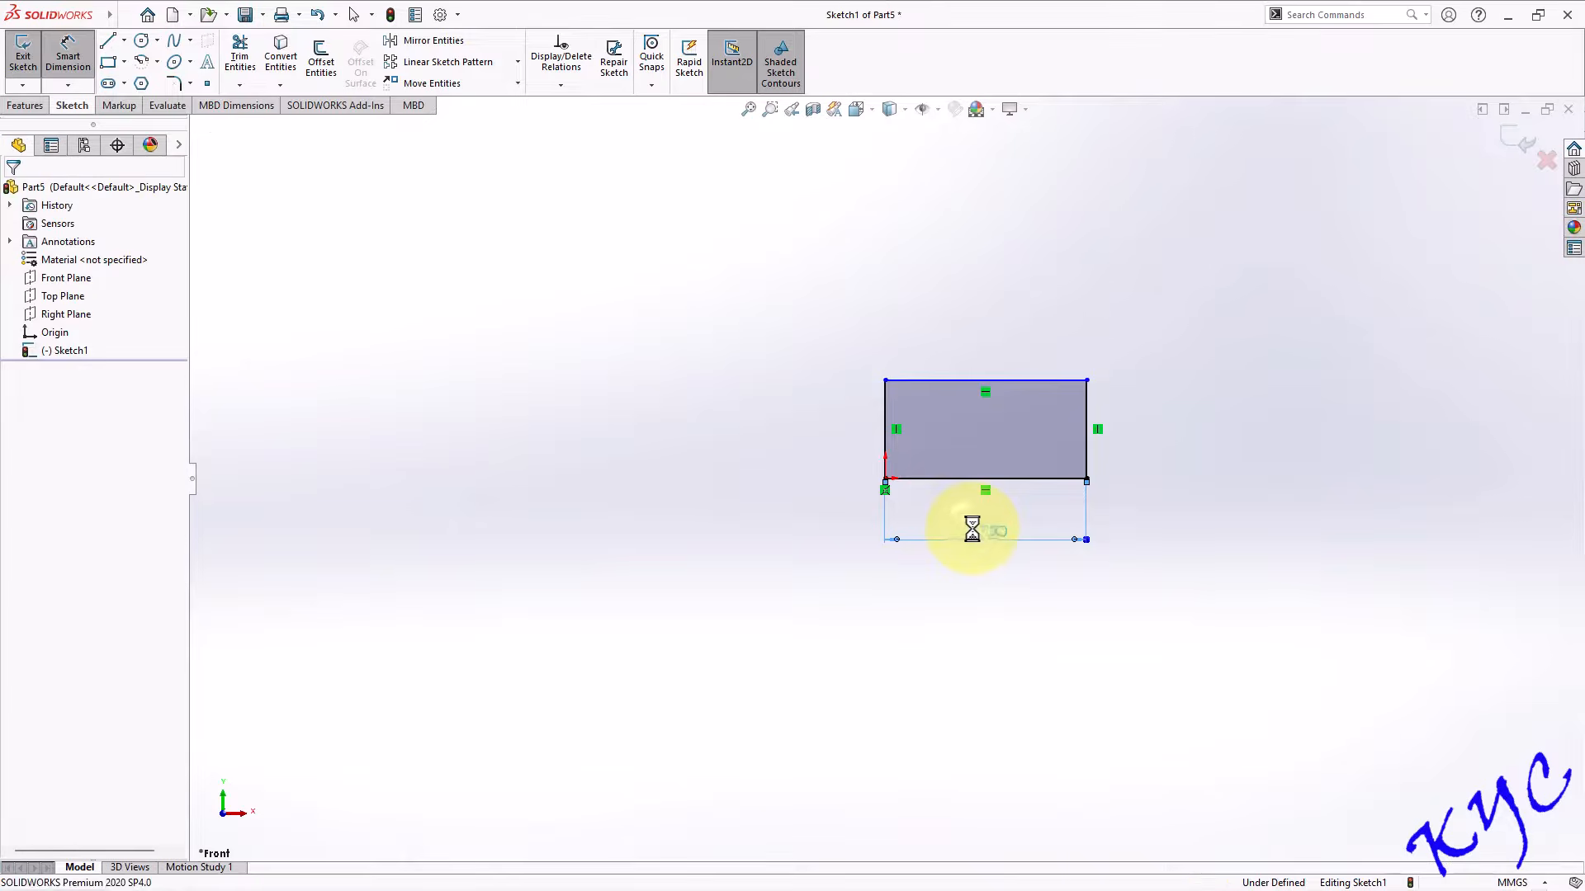
double_click(983, 533)
text(17.50mm)
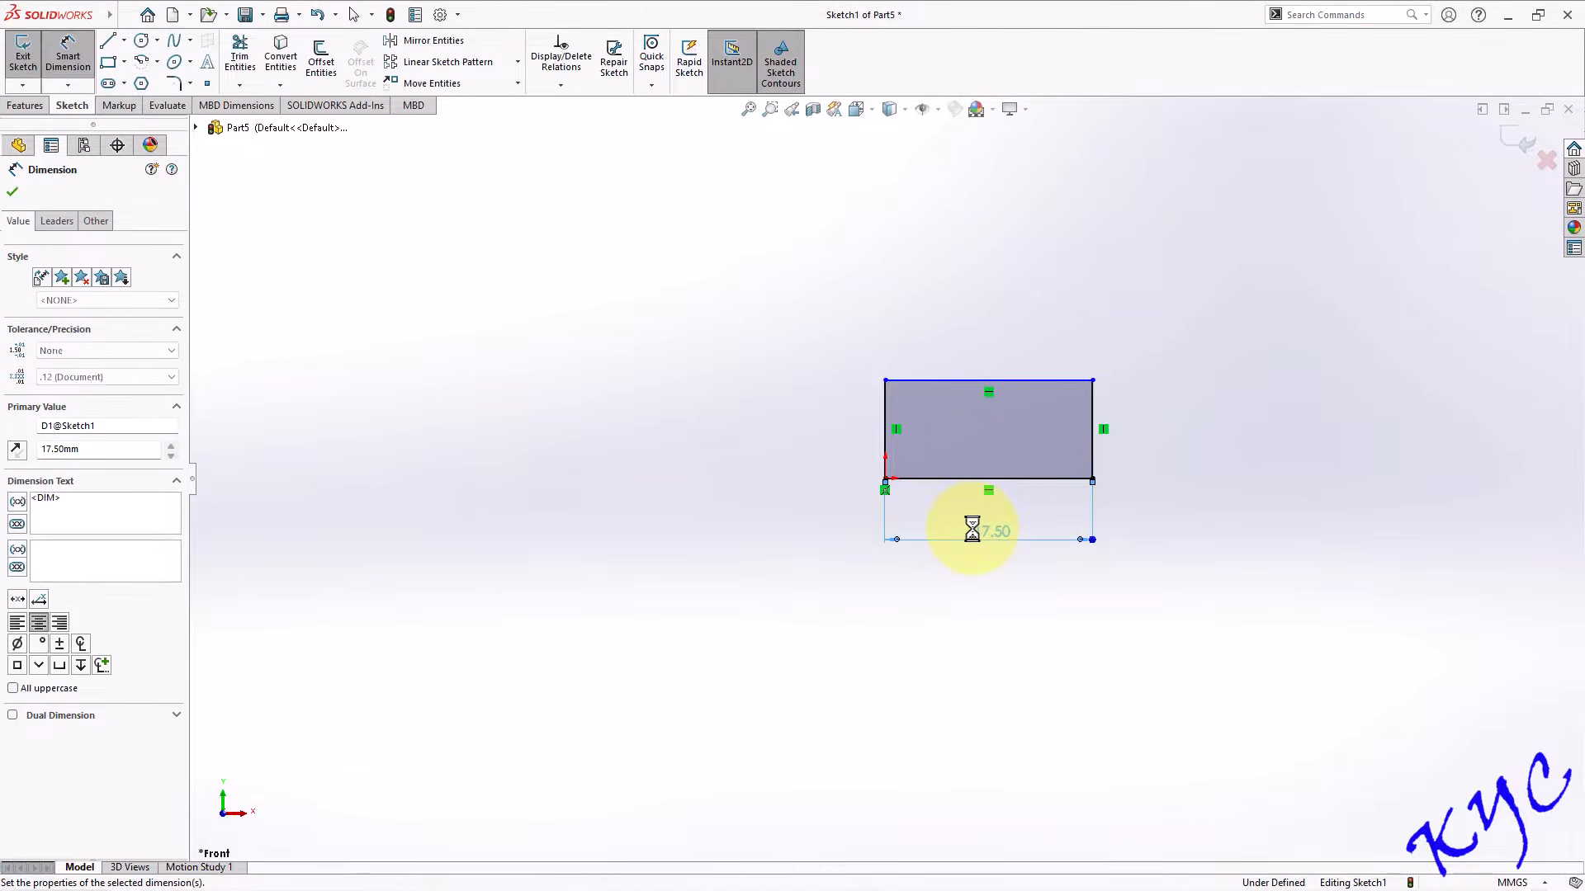
Dimension the rectangle's height as 8 mm.
click(1093, 436)
click(1222, 450)
text(8)
key(Return)
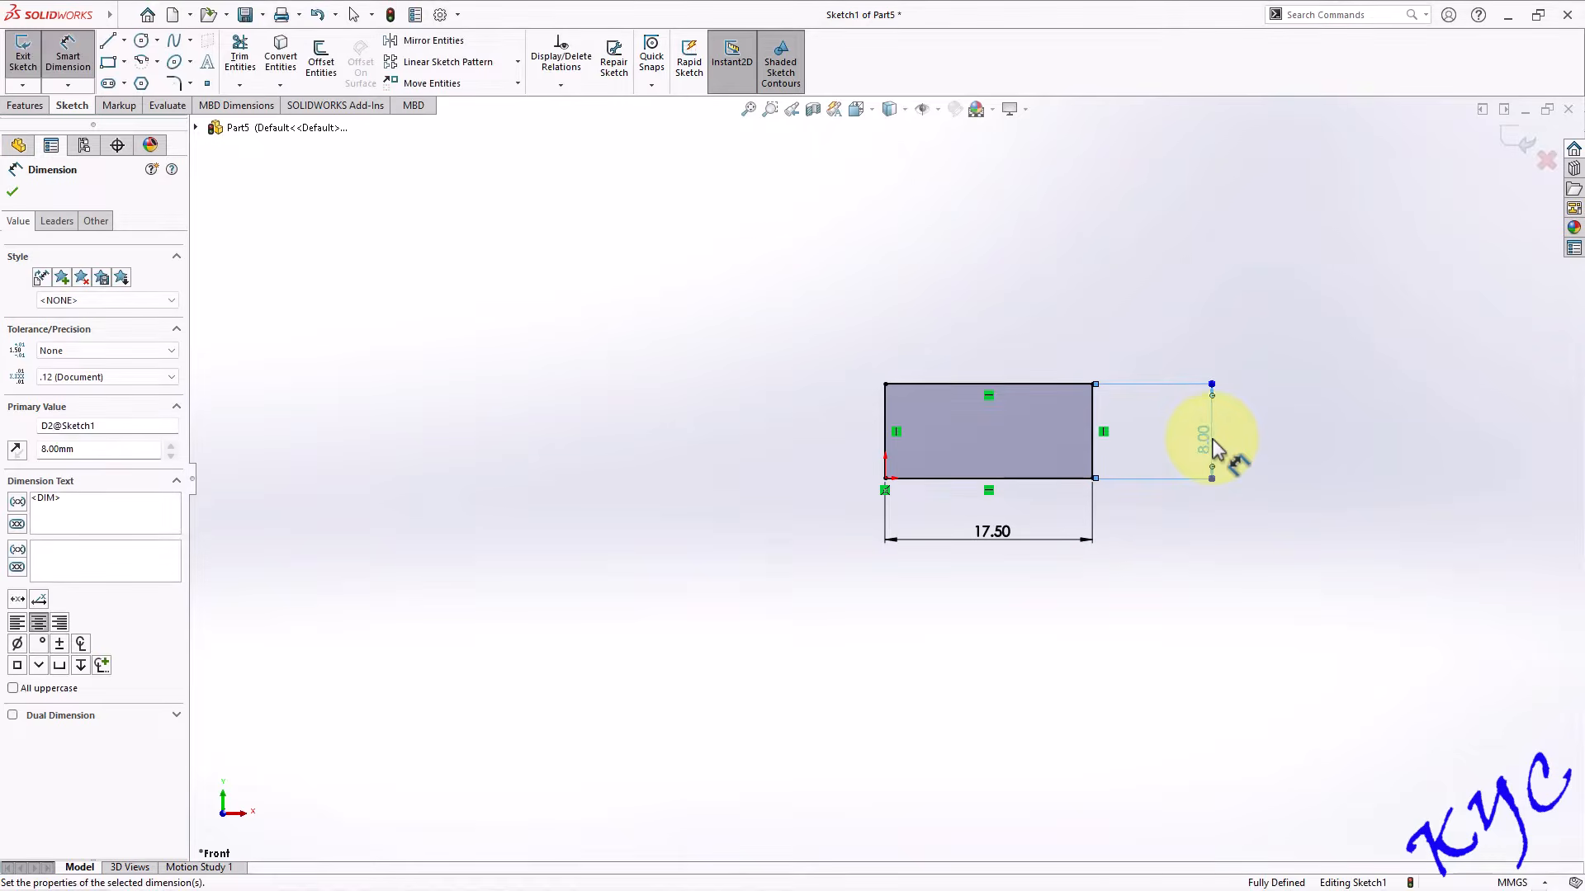
Revolve the rectangle 360° about its vertical edge at the origin to form a solid disc.
click(24, 58)
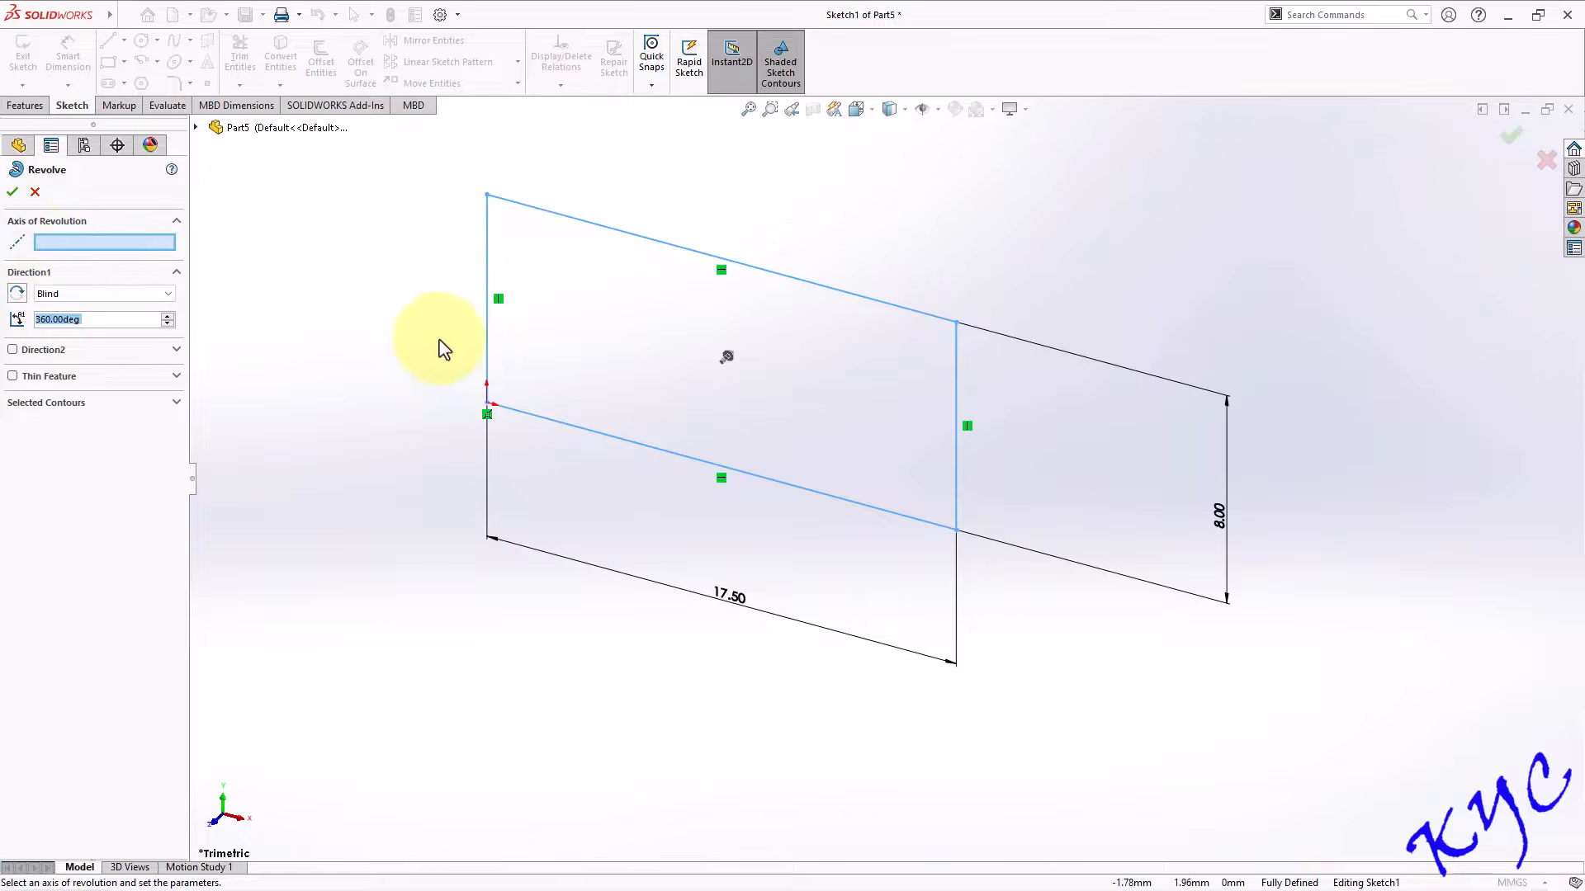
click(489, 330)
click(13, 192)
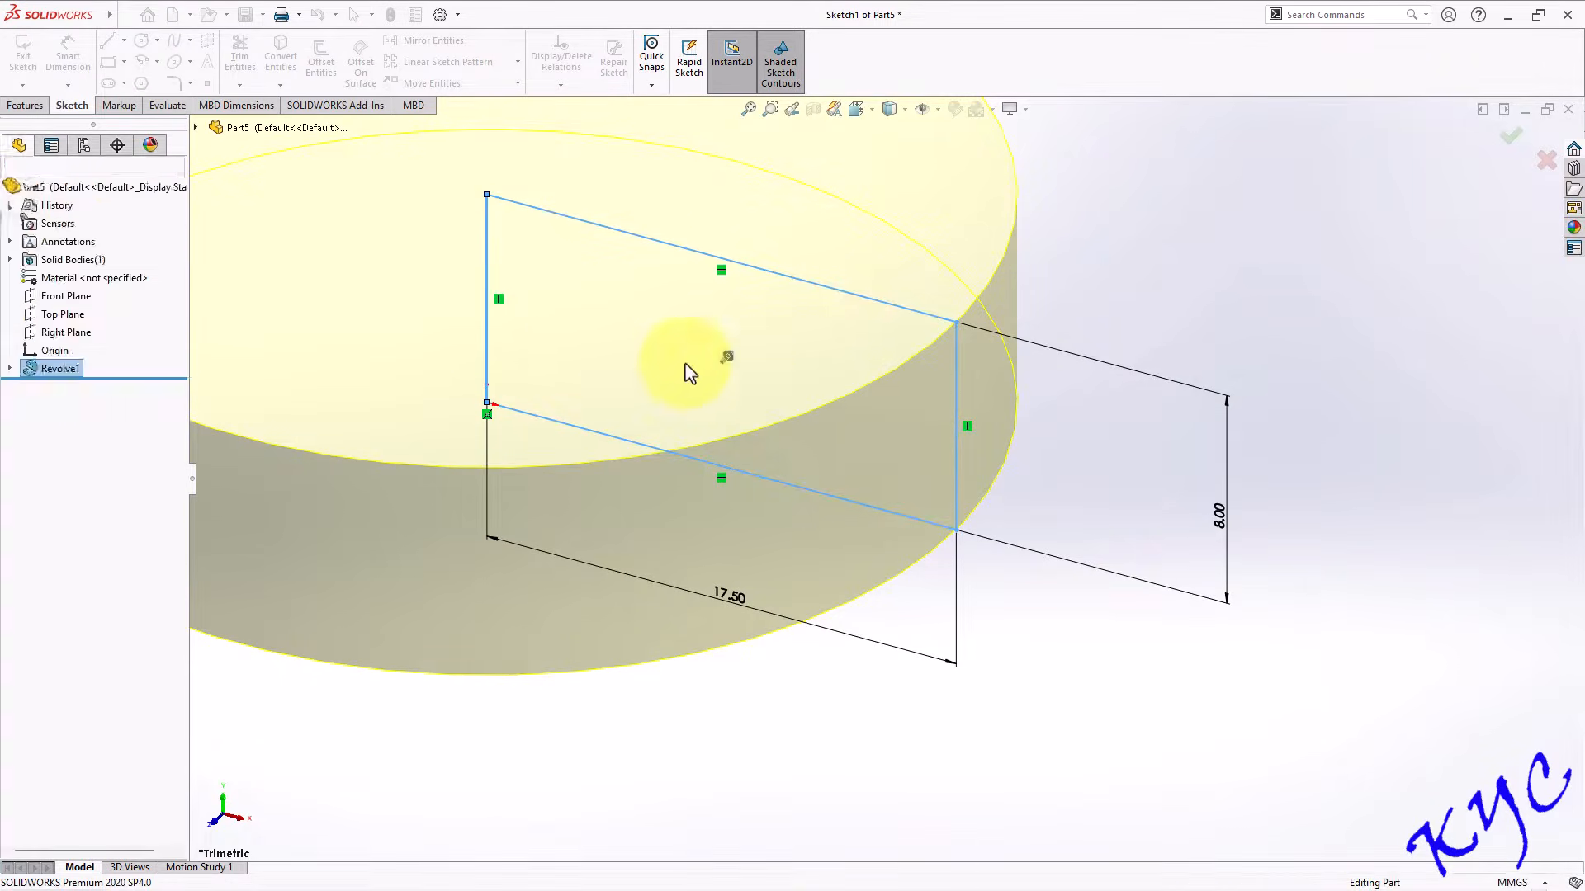
Set up a Through All ISO 7046-1 M3 countersunk hole with custom 14.5 mm hole diameter, 25 mm countersink diameter and 90° angle.
scroll(927, 396, up, 6)
scroll(773, 444, down, 2)
scroll(773, 443, down, 2)
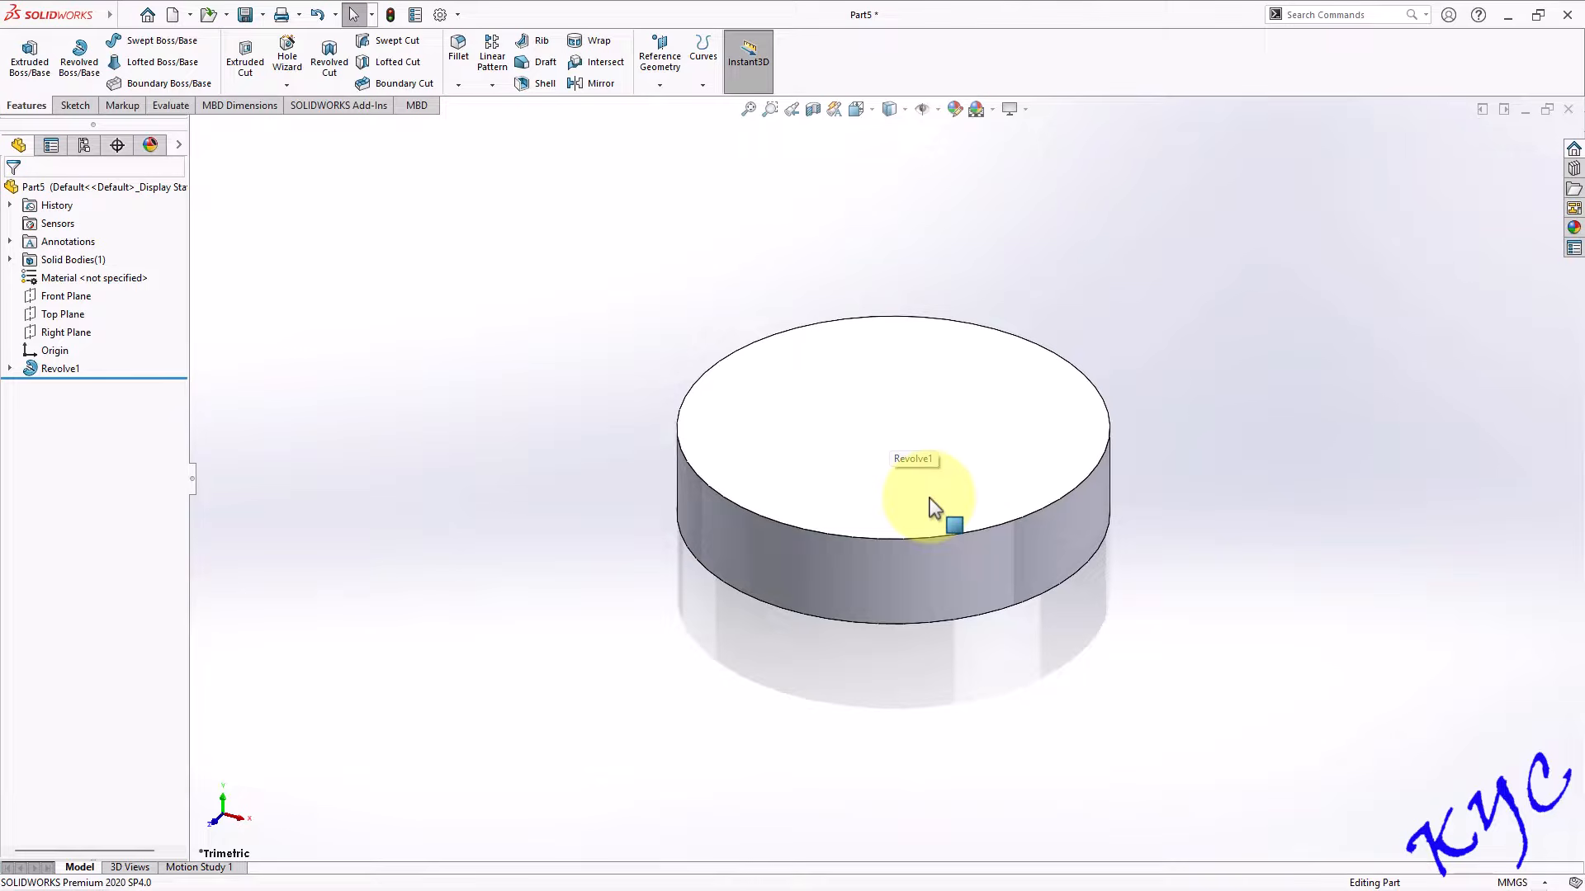
click(287, 60)
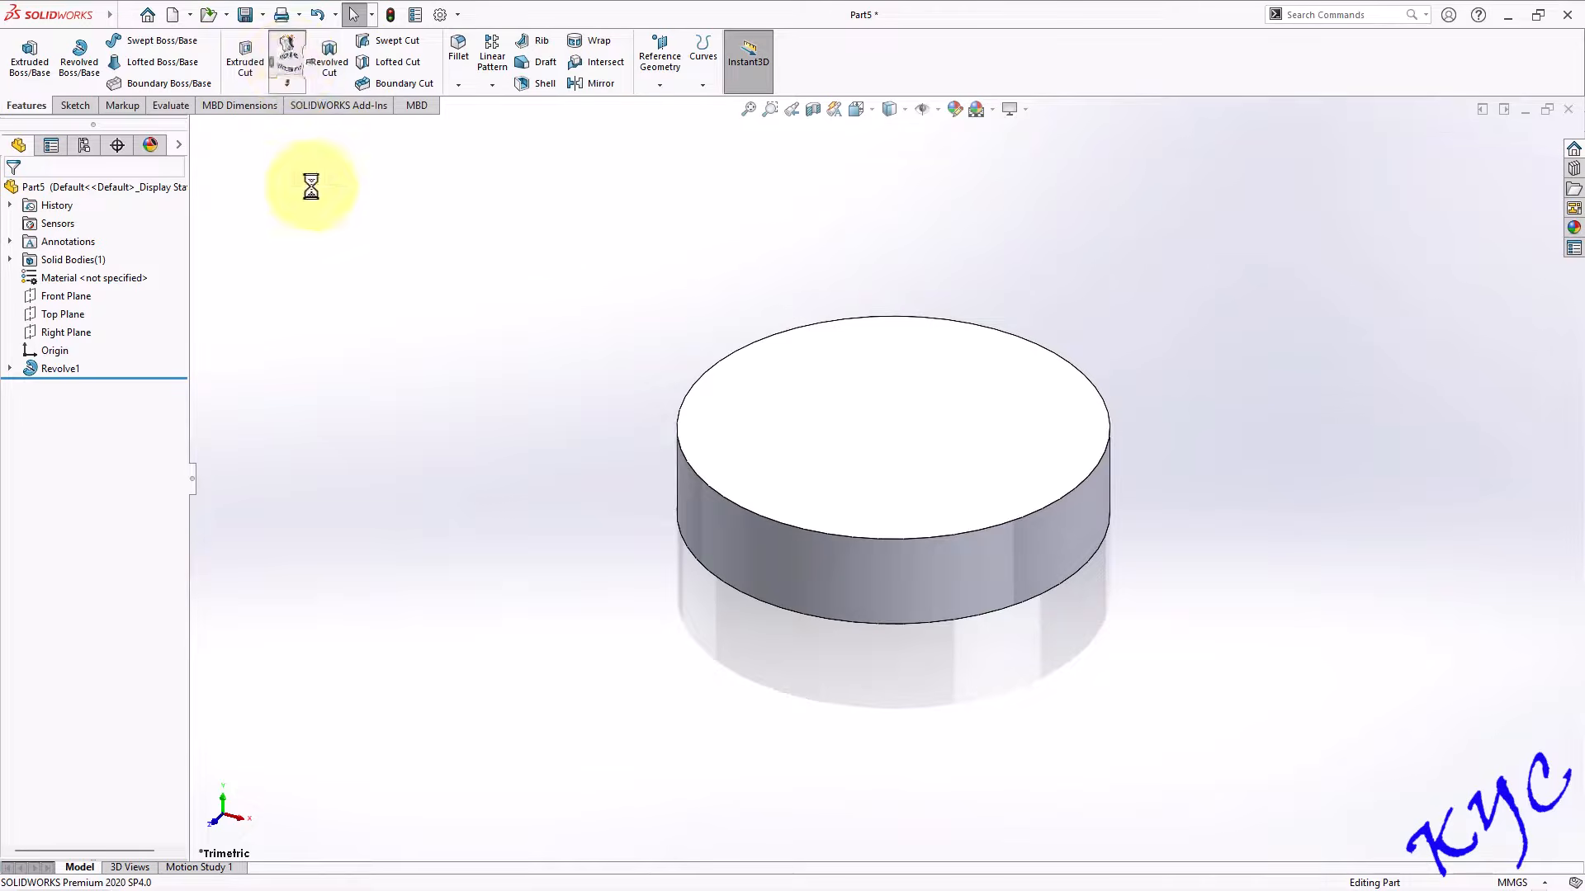
click(33, 502)
click(33, 503)
drag(179, 487, 5, 613)
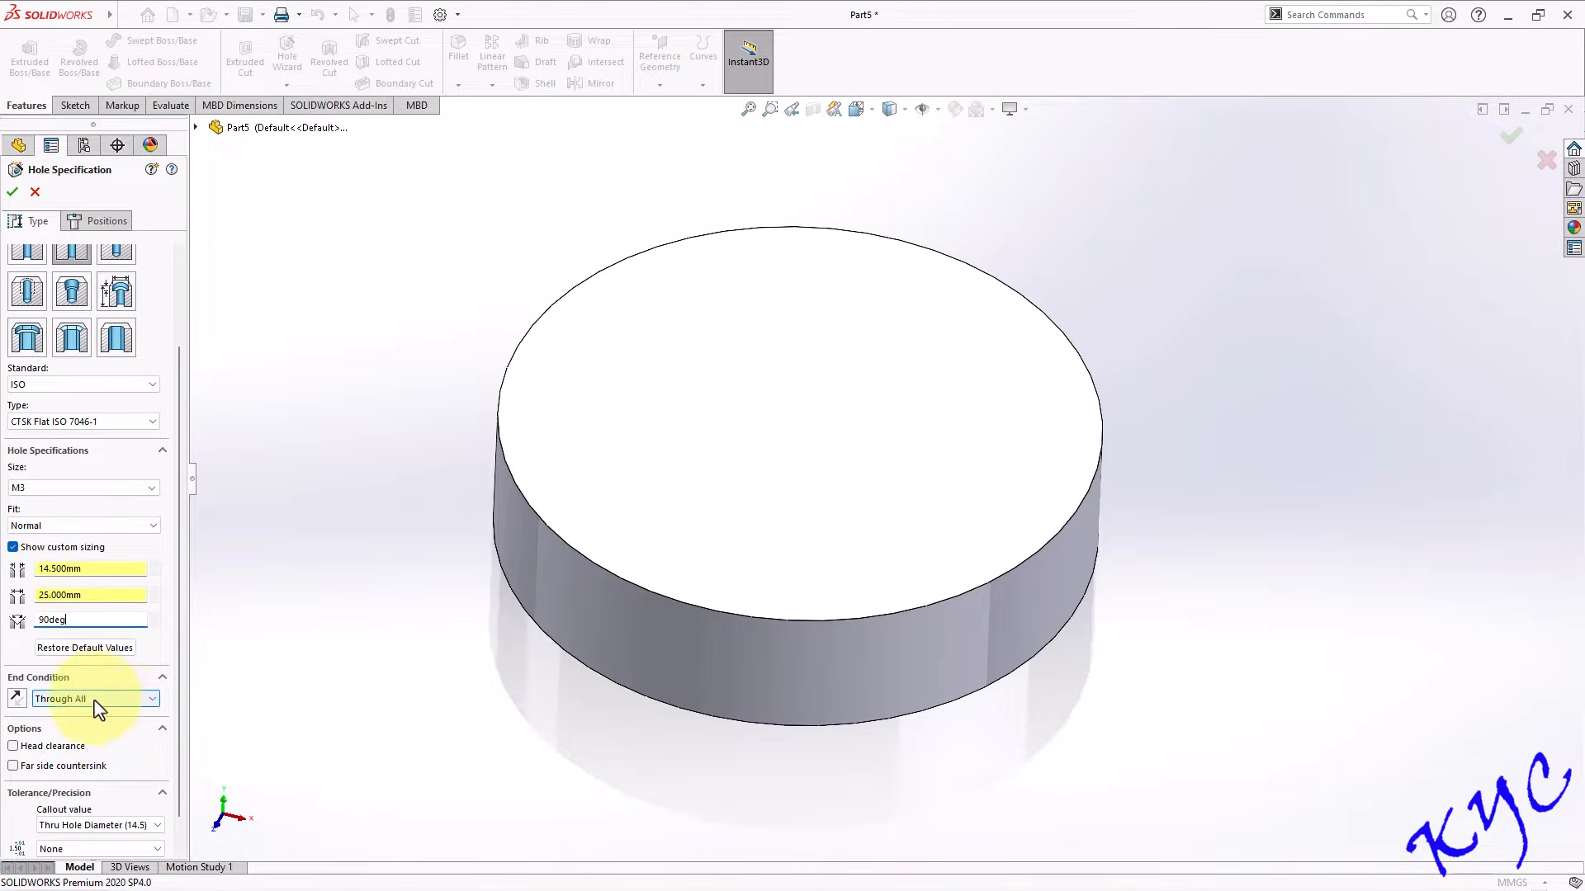
Place the countersunk hole's position point on the disc's top face using a 3D sketch.
click(97, 223)
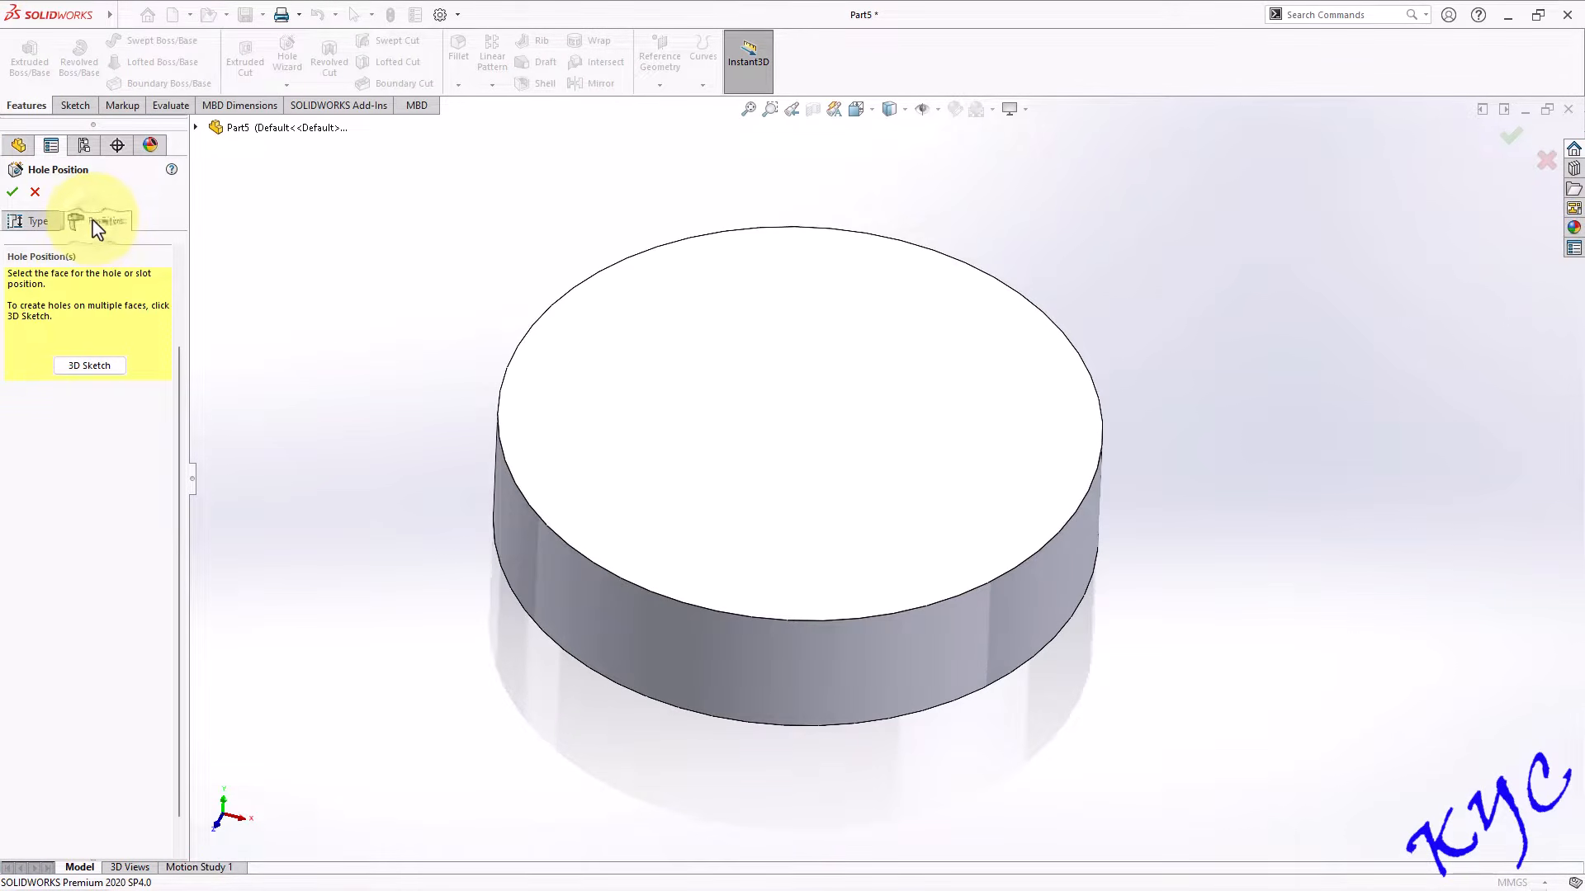
click(91, 367)
click(844, 385)
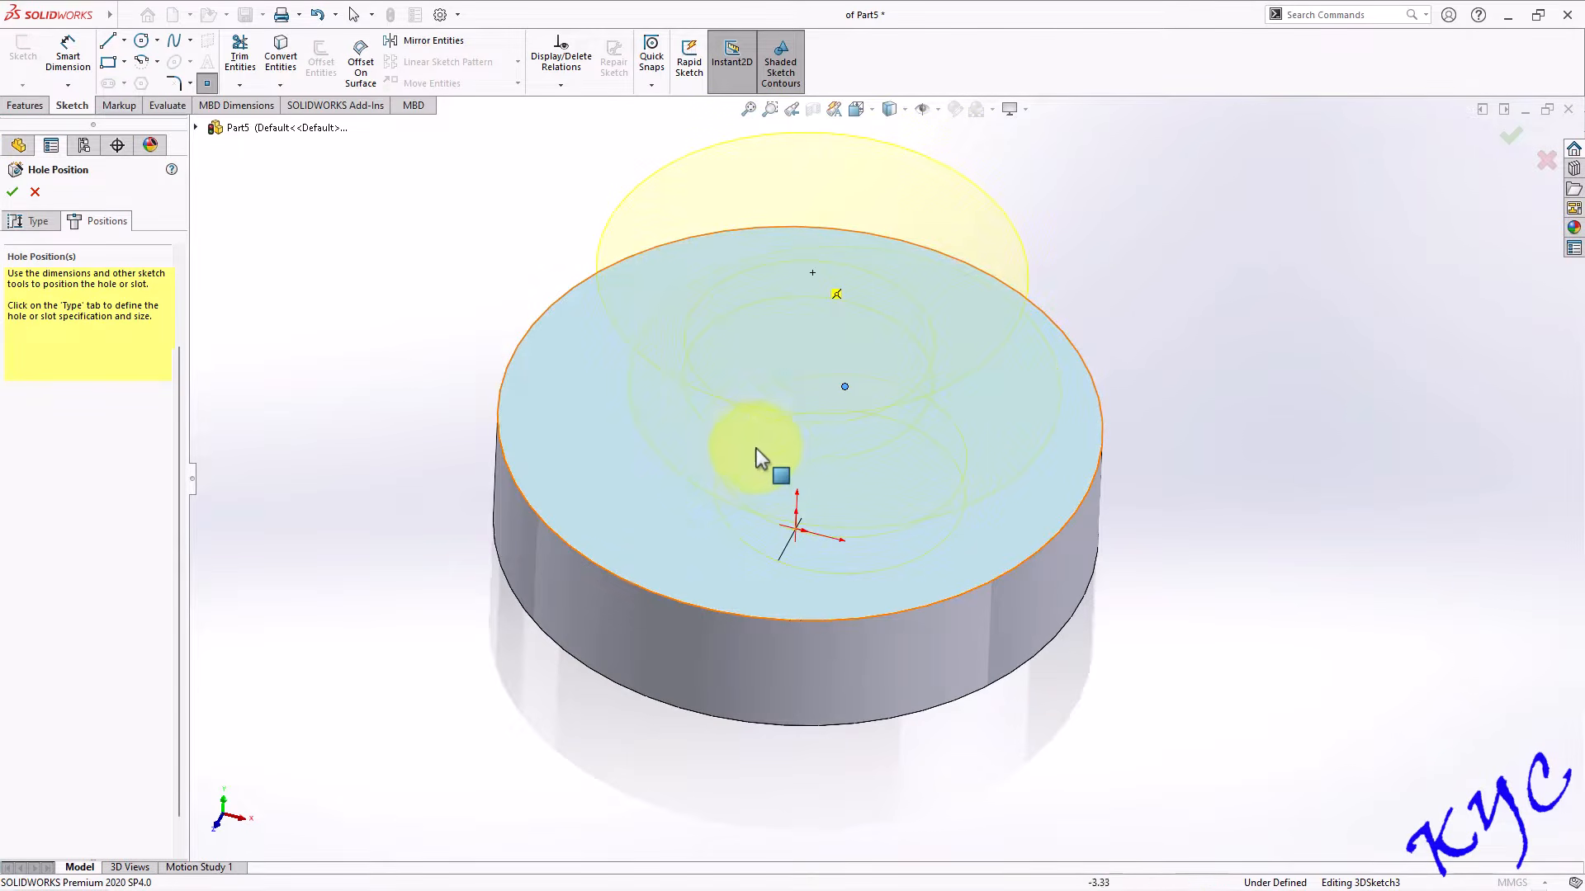
key(Escape)
Centre the hole point on the disc with an Along Y relation to the origin and create the countersunk hole.
click(845, 388)
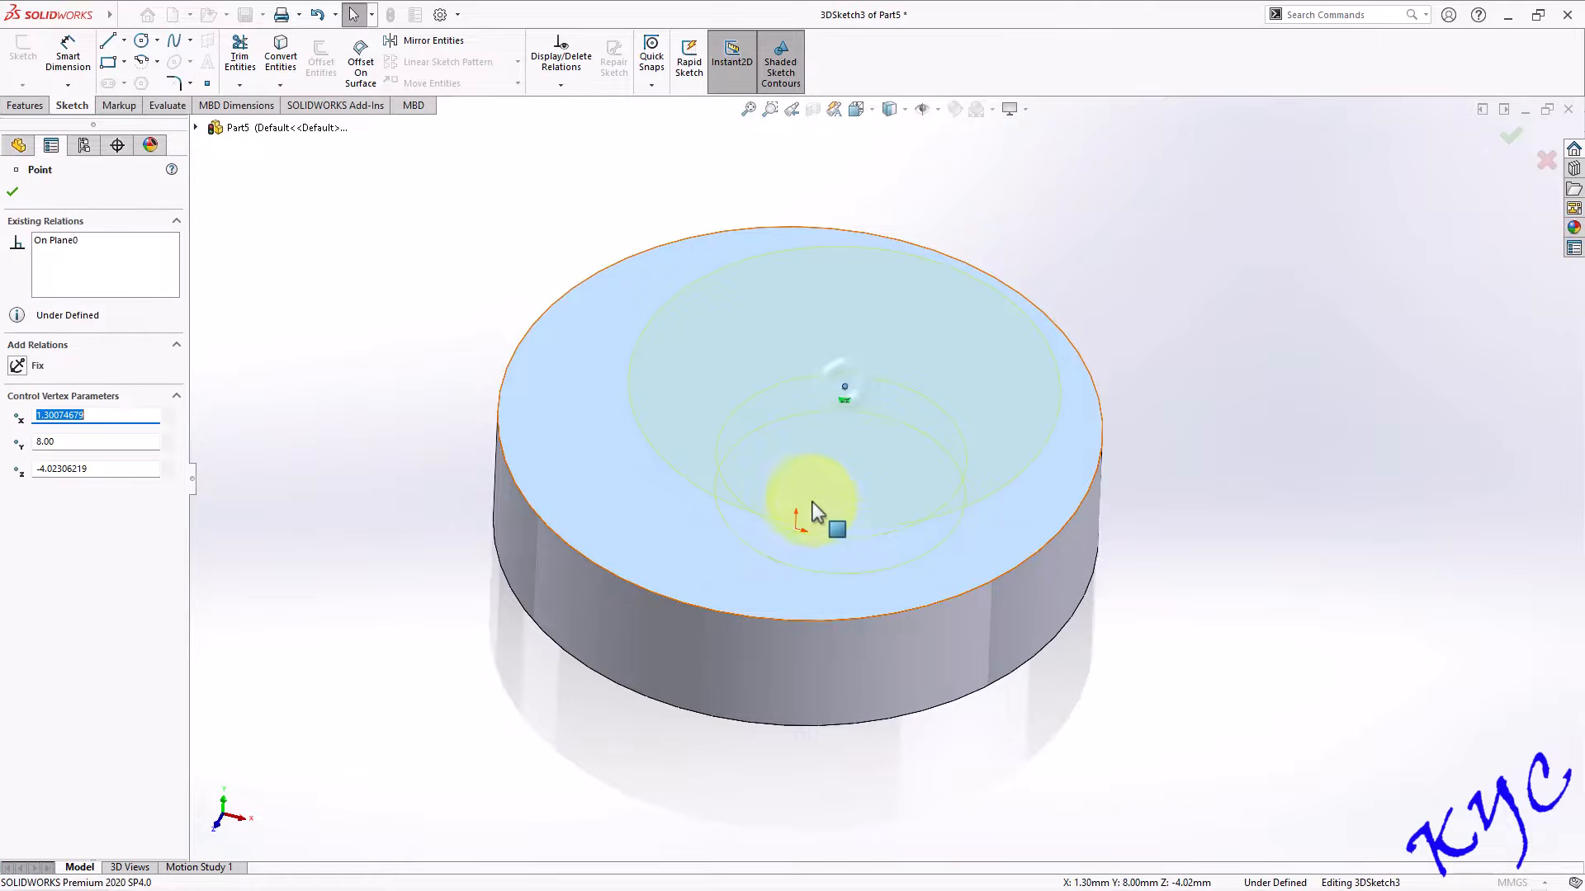
ctrl+click(796, 529)
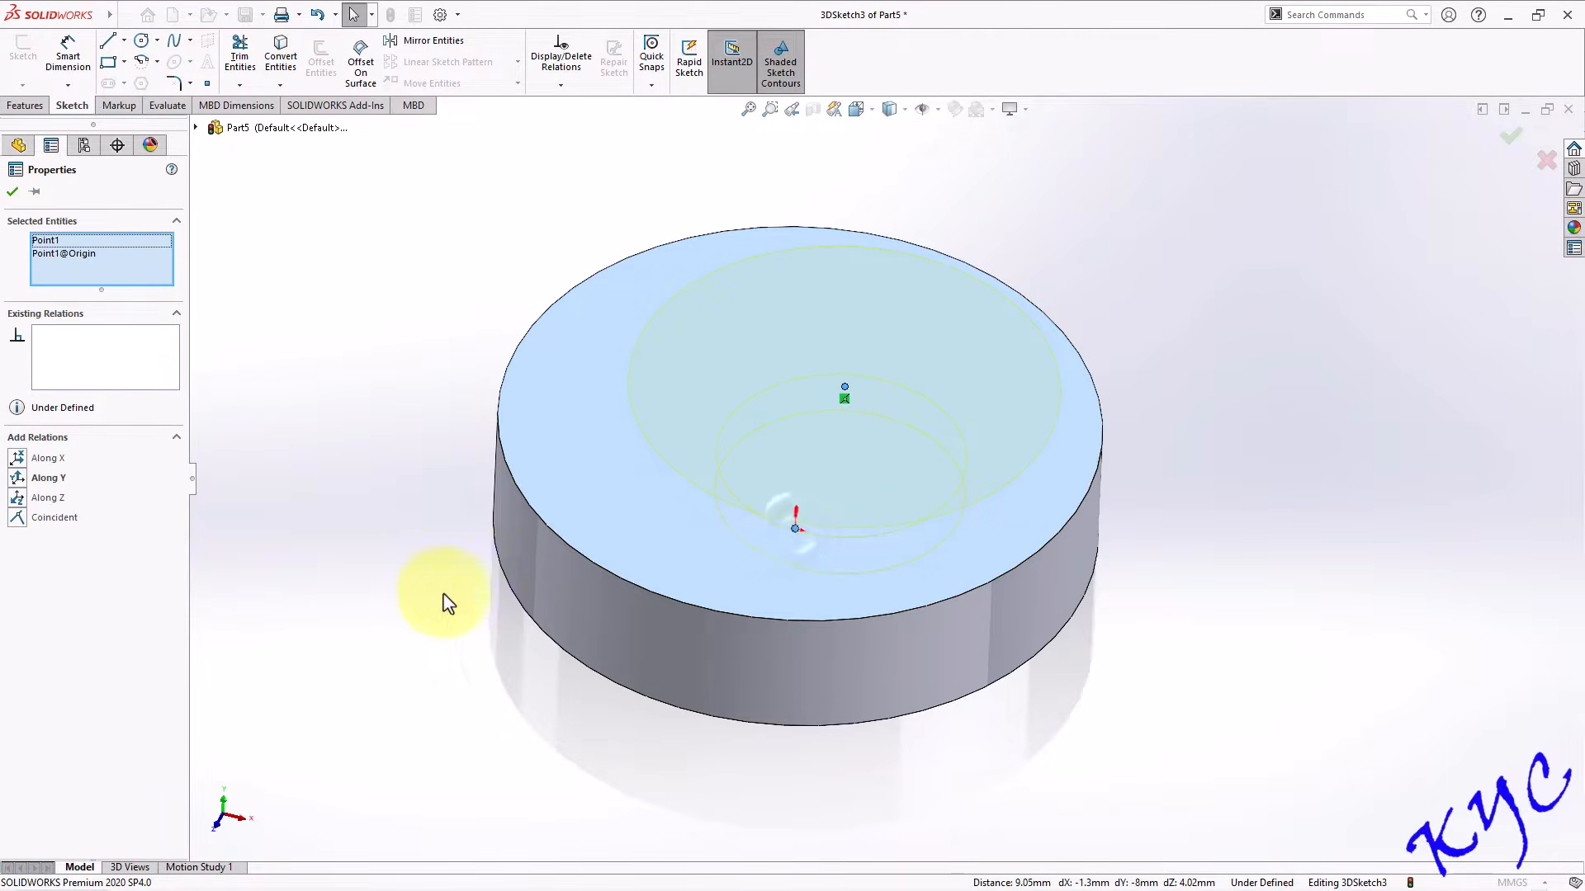
click(17, 478)
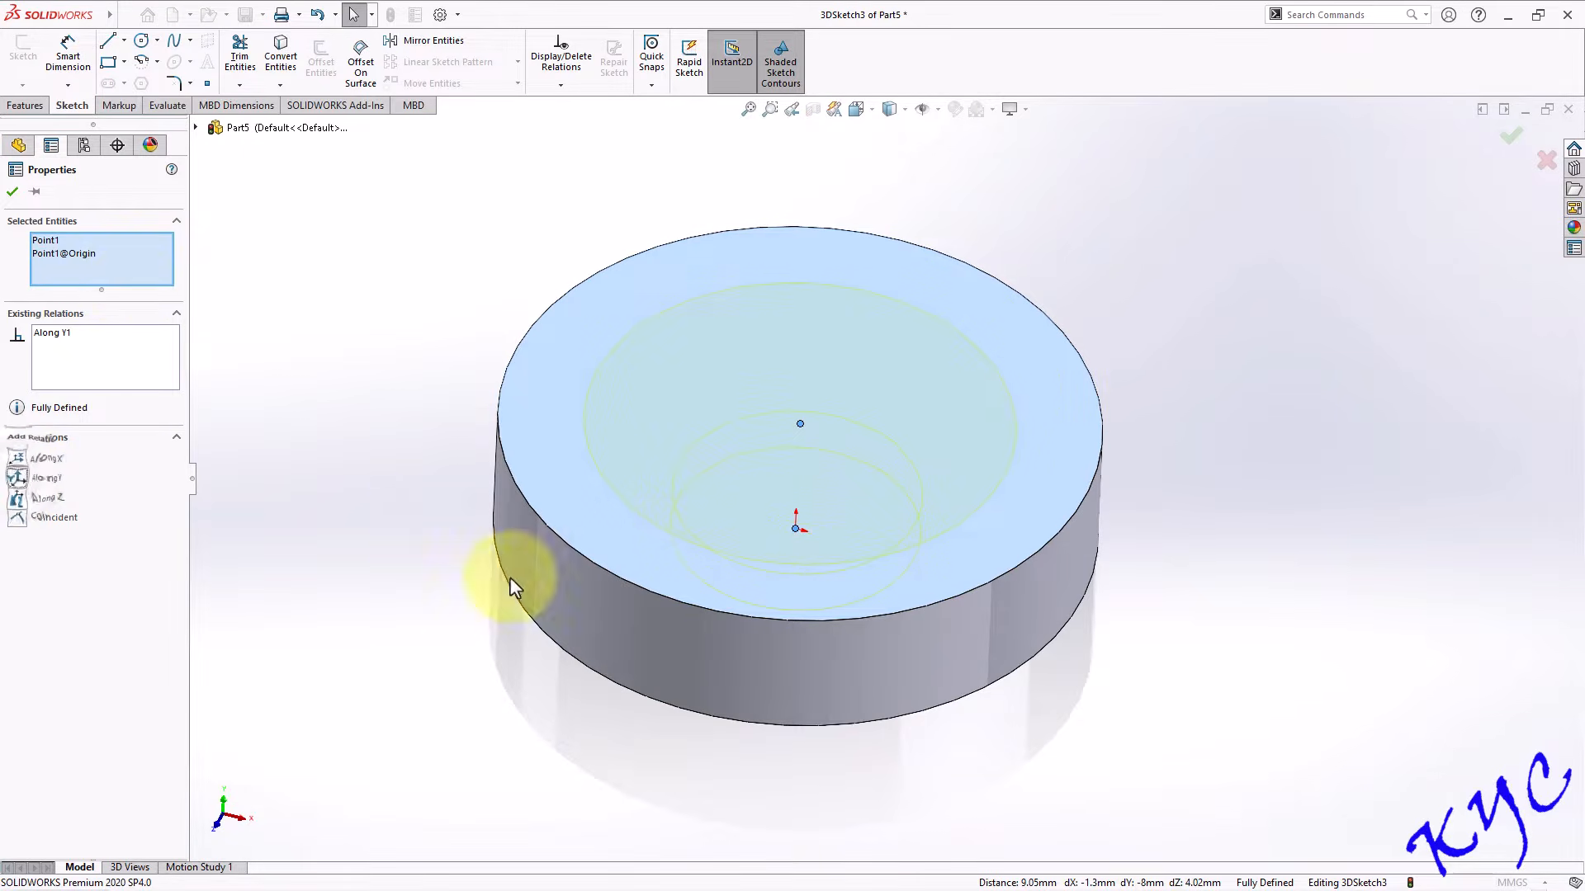
click(12, 193)
click(13, 191)
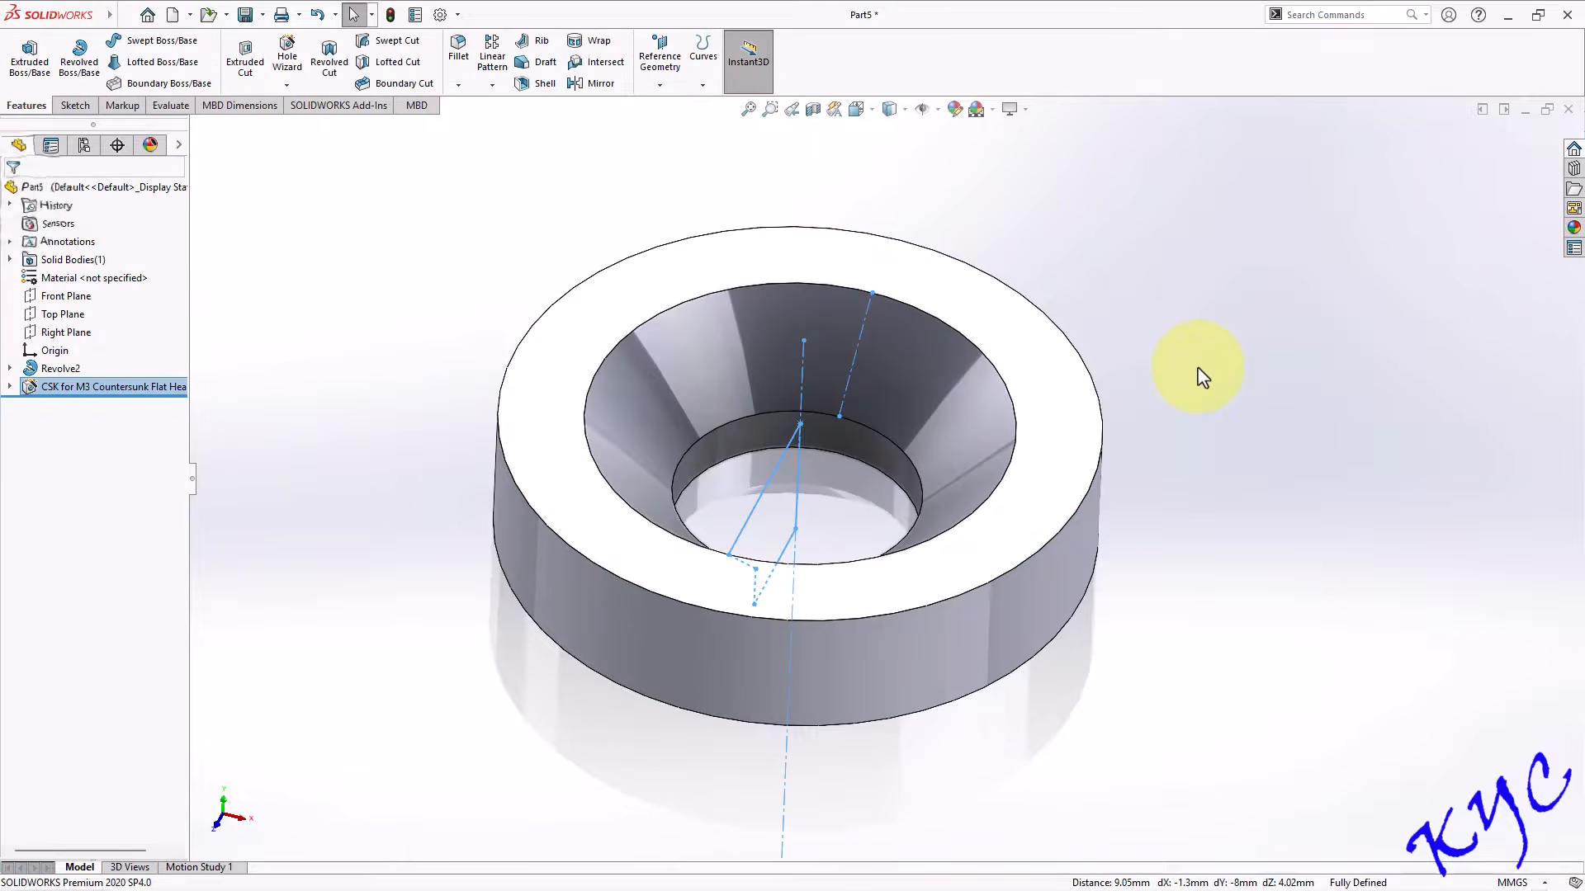
mouse_move(1274, 418)
middle_down()
mouse_move(1255, 463)
mouse_move(1214, 212)
mouse_move(1201, 477)
mouse_move(1215, 577)
mouse_move(1214, 556)
mouse_move(1150, 538)
mouse_move(1196, 550)
mouse_move(1163, 570)
middle_up()
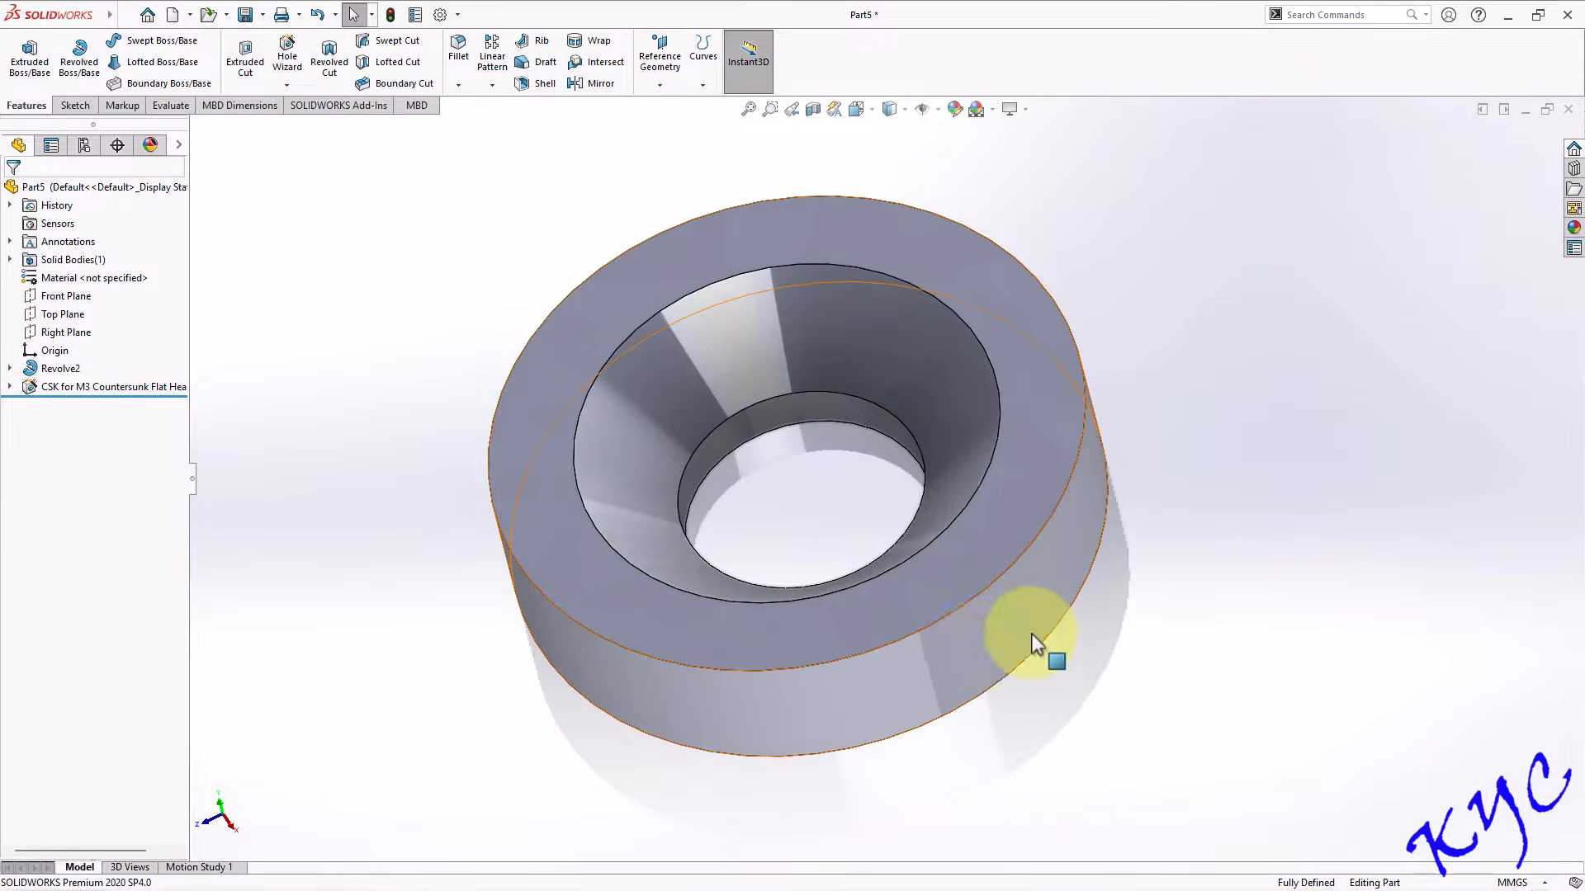
scroll(983, 647, down, 2)
scroll(1001, 602, down, 2)
scroll(1228, 546, up, 2)
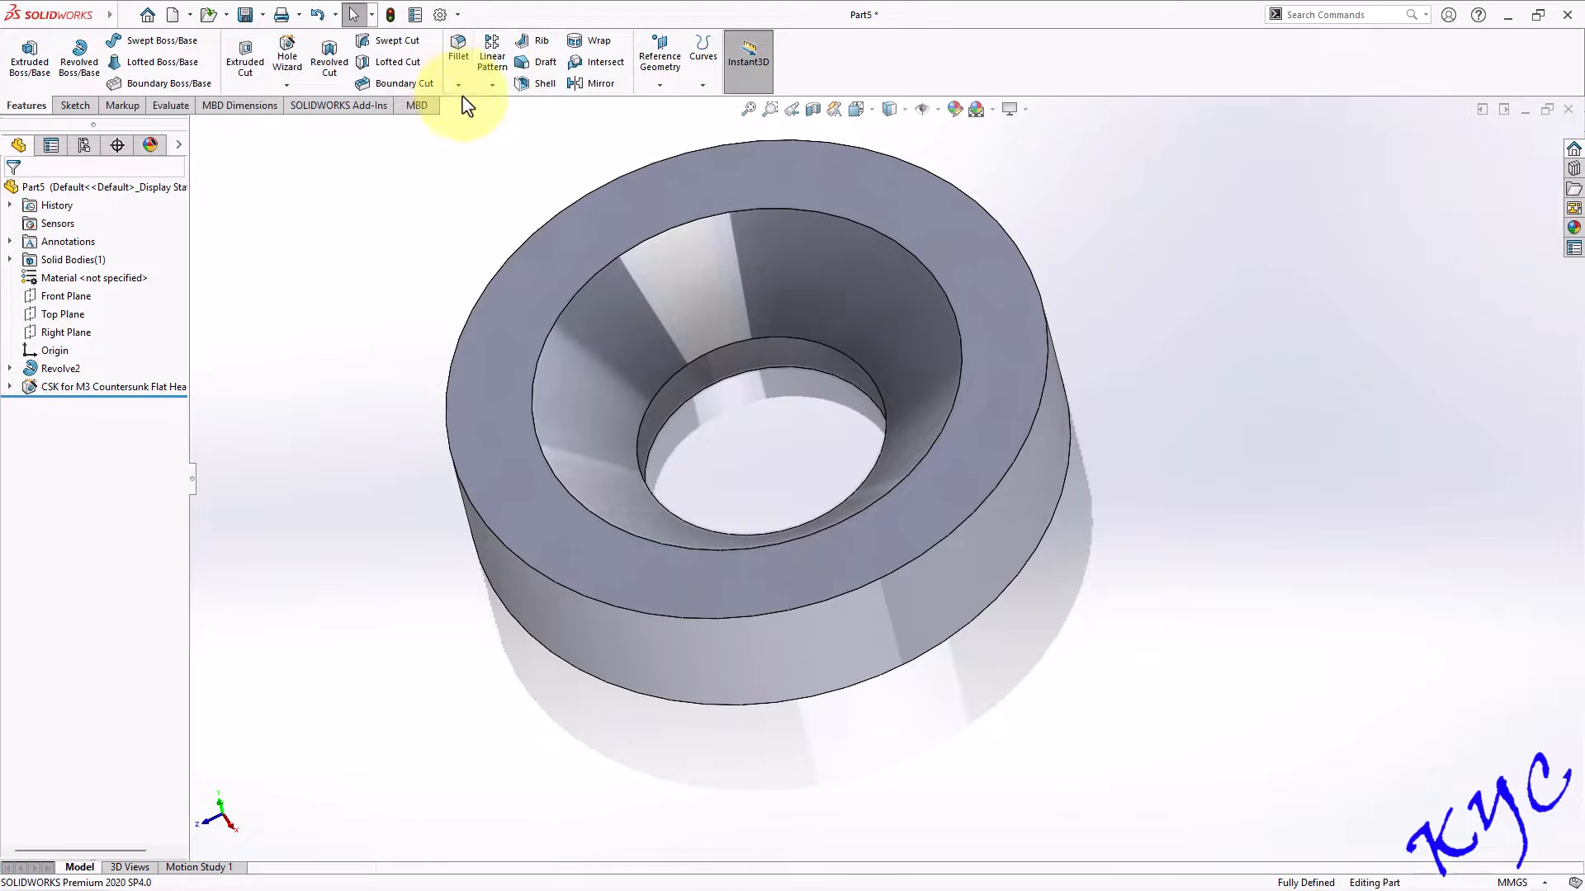
Fillet the washer's upper outer circular edge with a 1 mm symmetric radius.
click(460, 66)
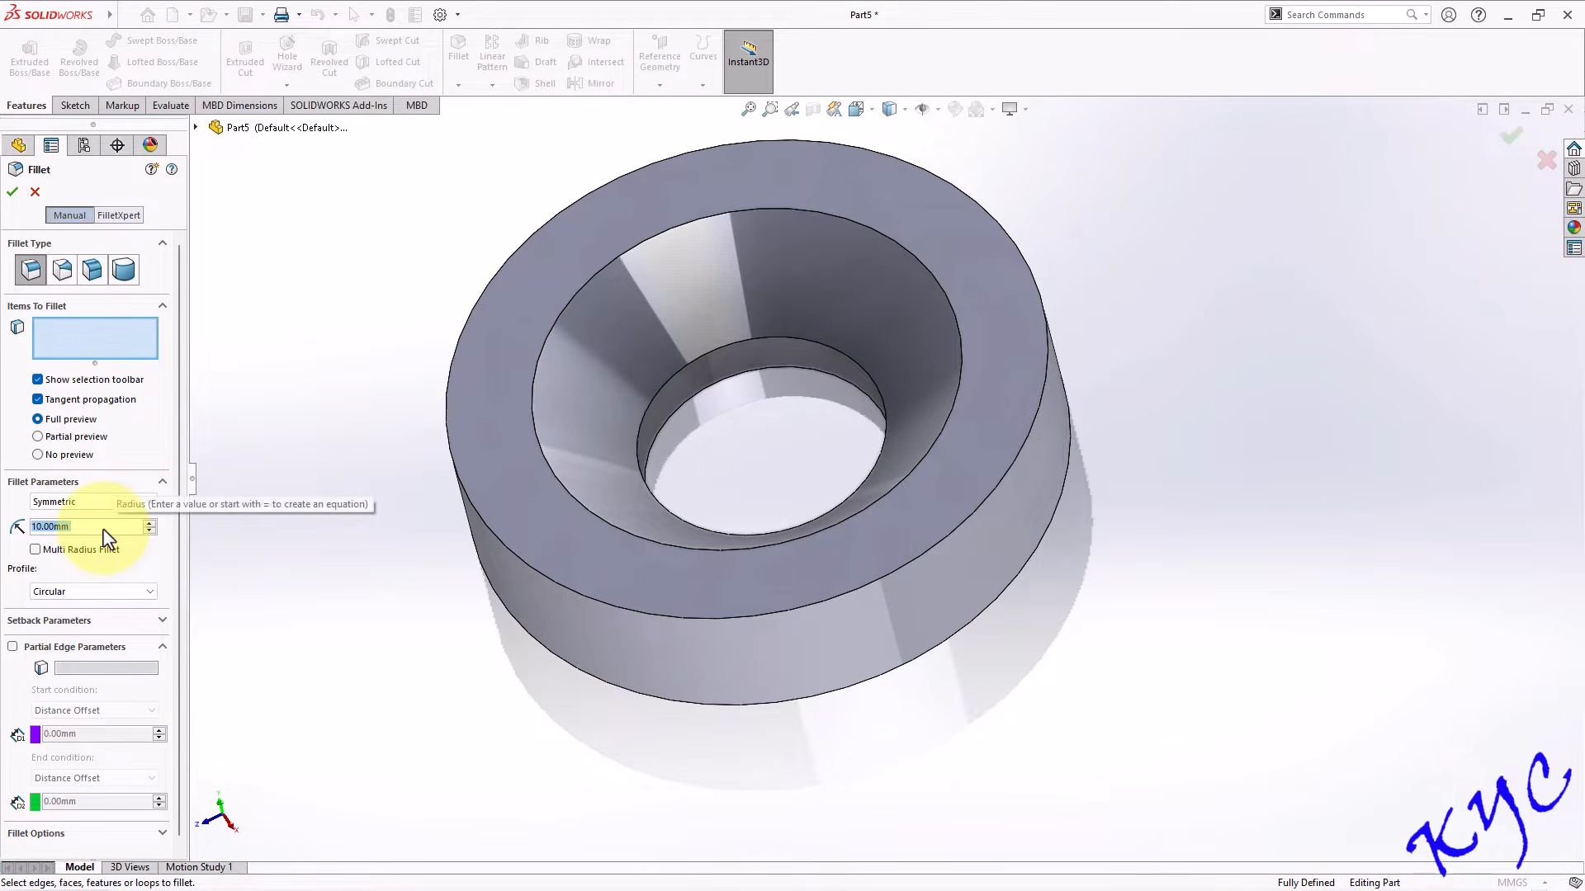
text(1)
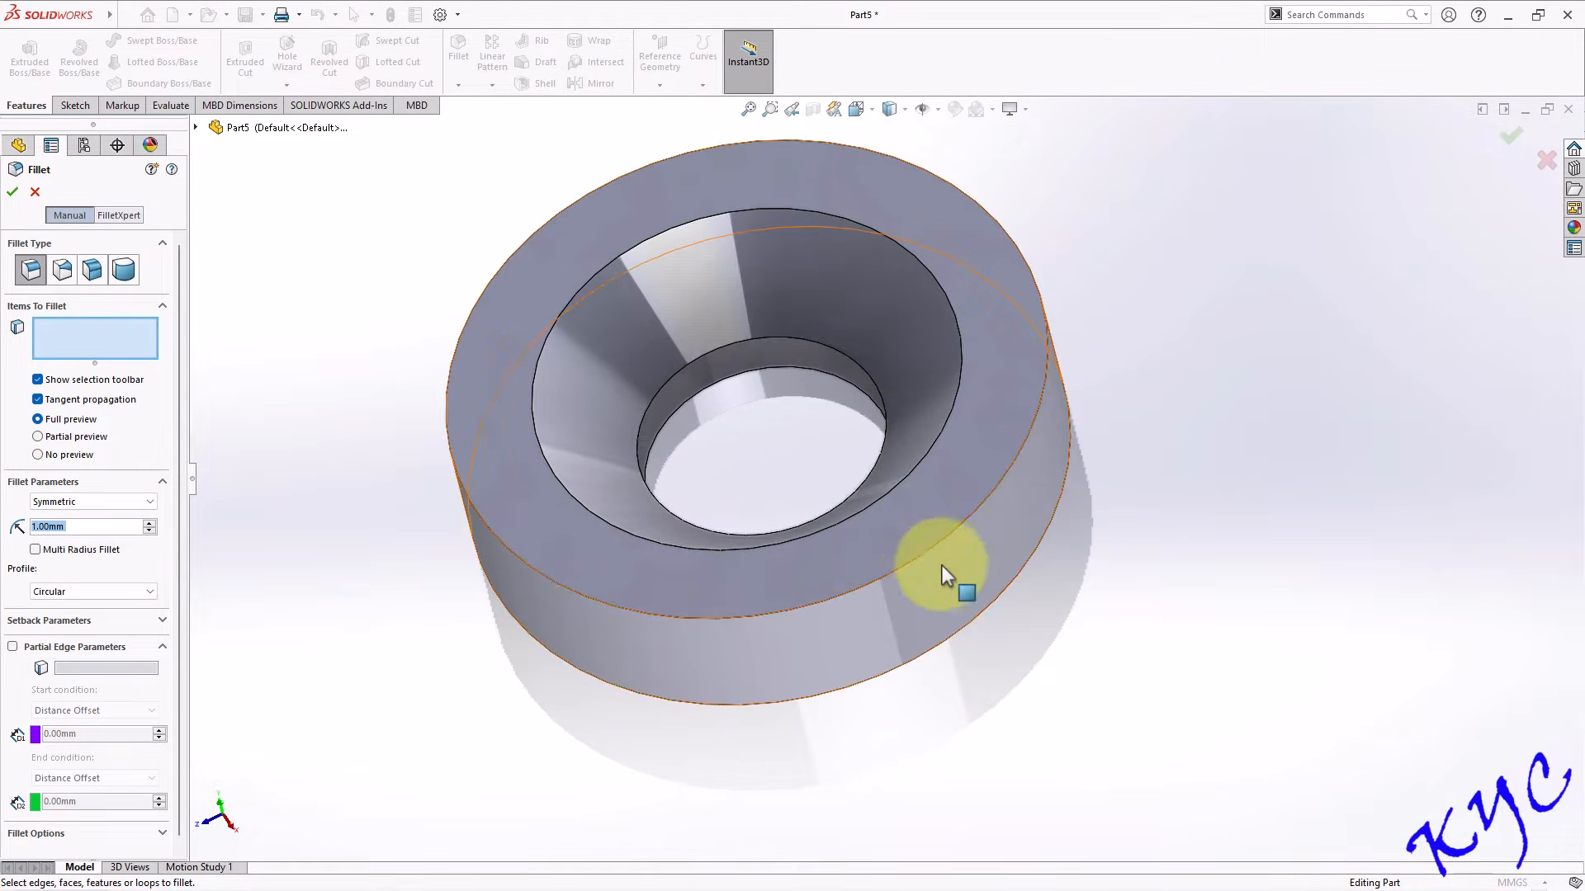
click(931, 548)
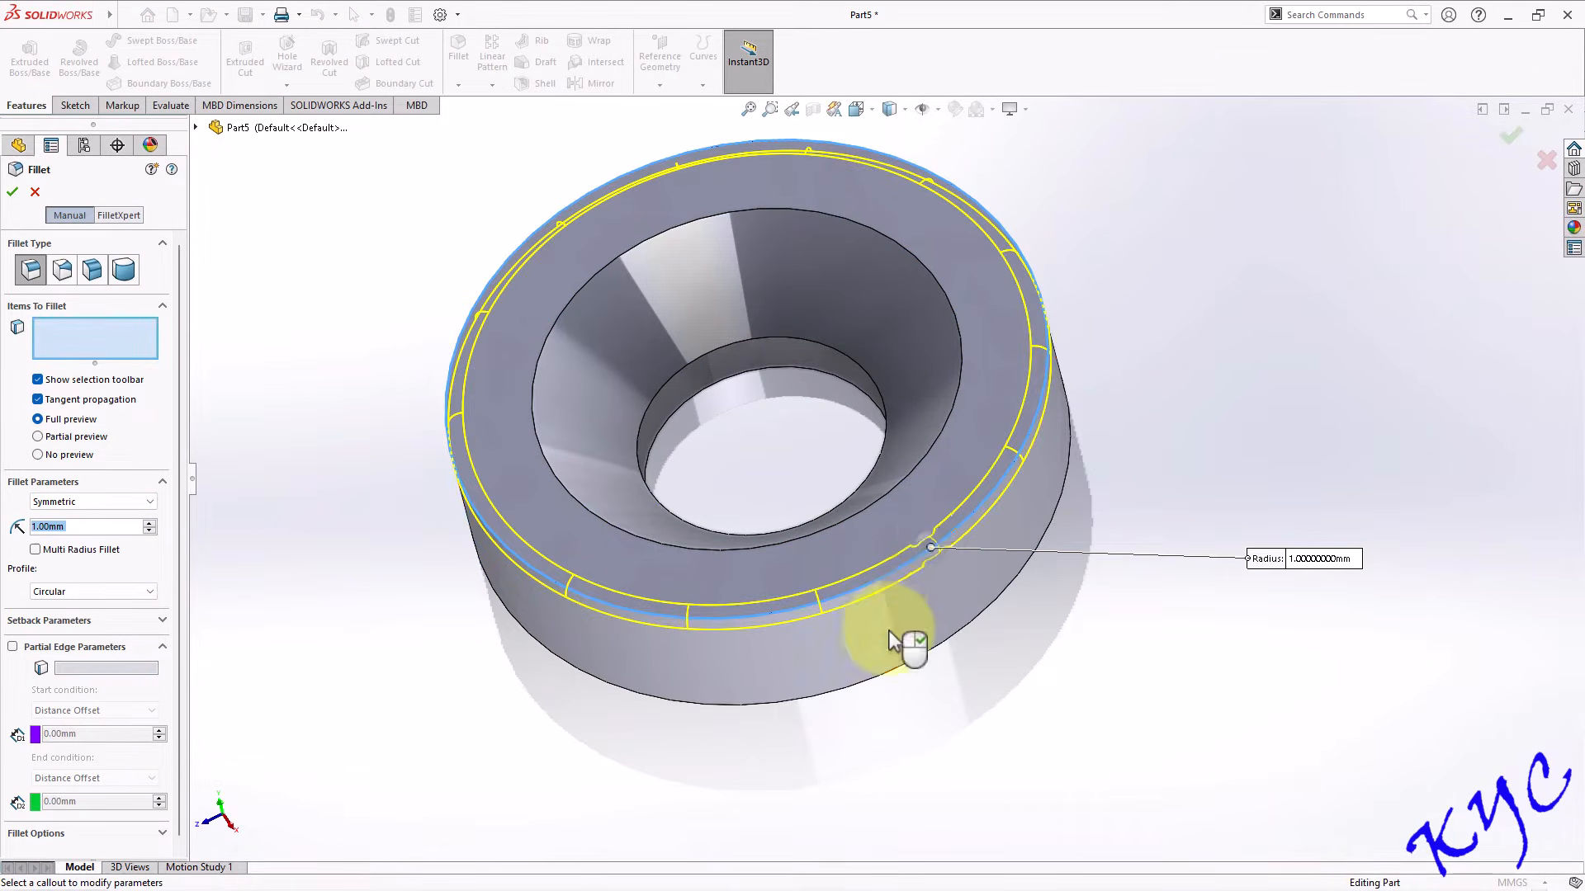
click(12, 191)
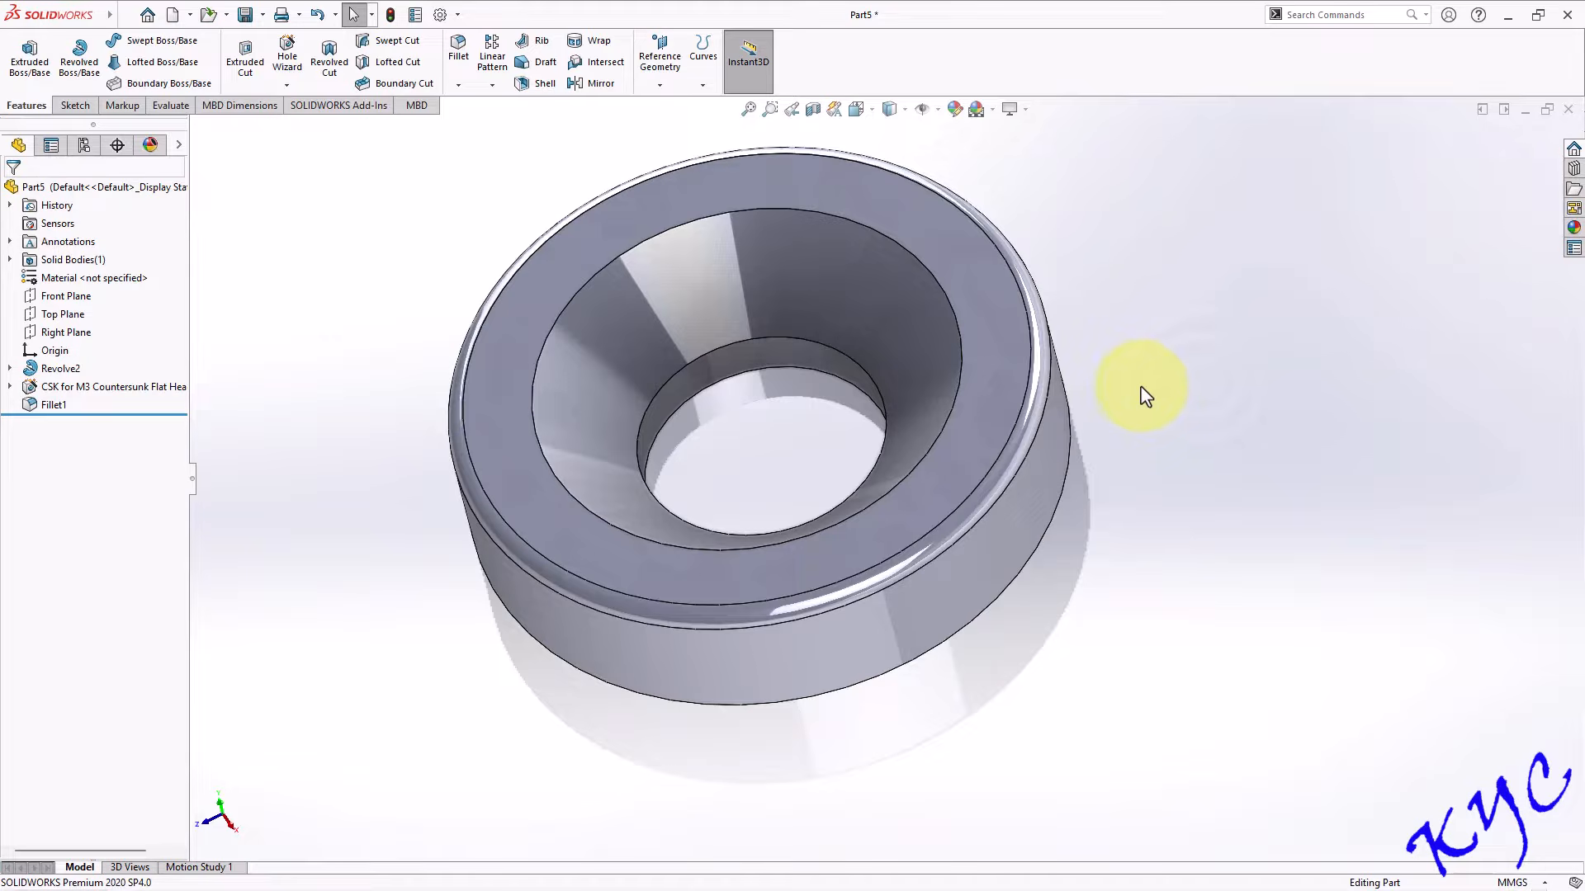
Save the washer part as Washer-Special in the Screw Jack folder.
key(ctrl+s)
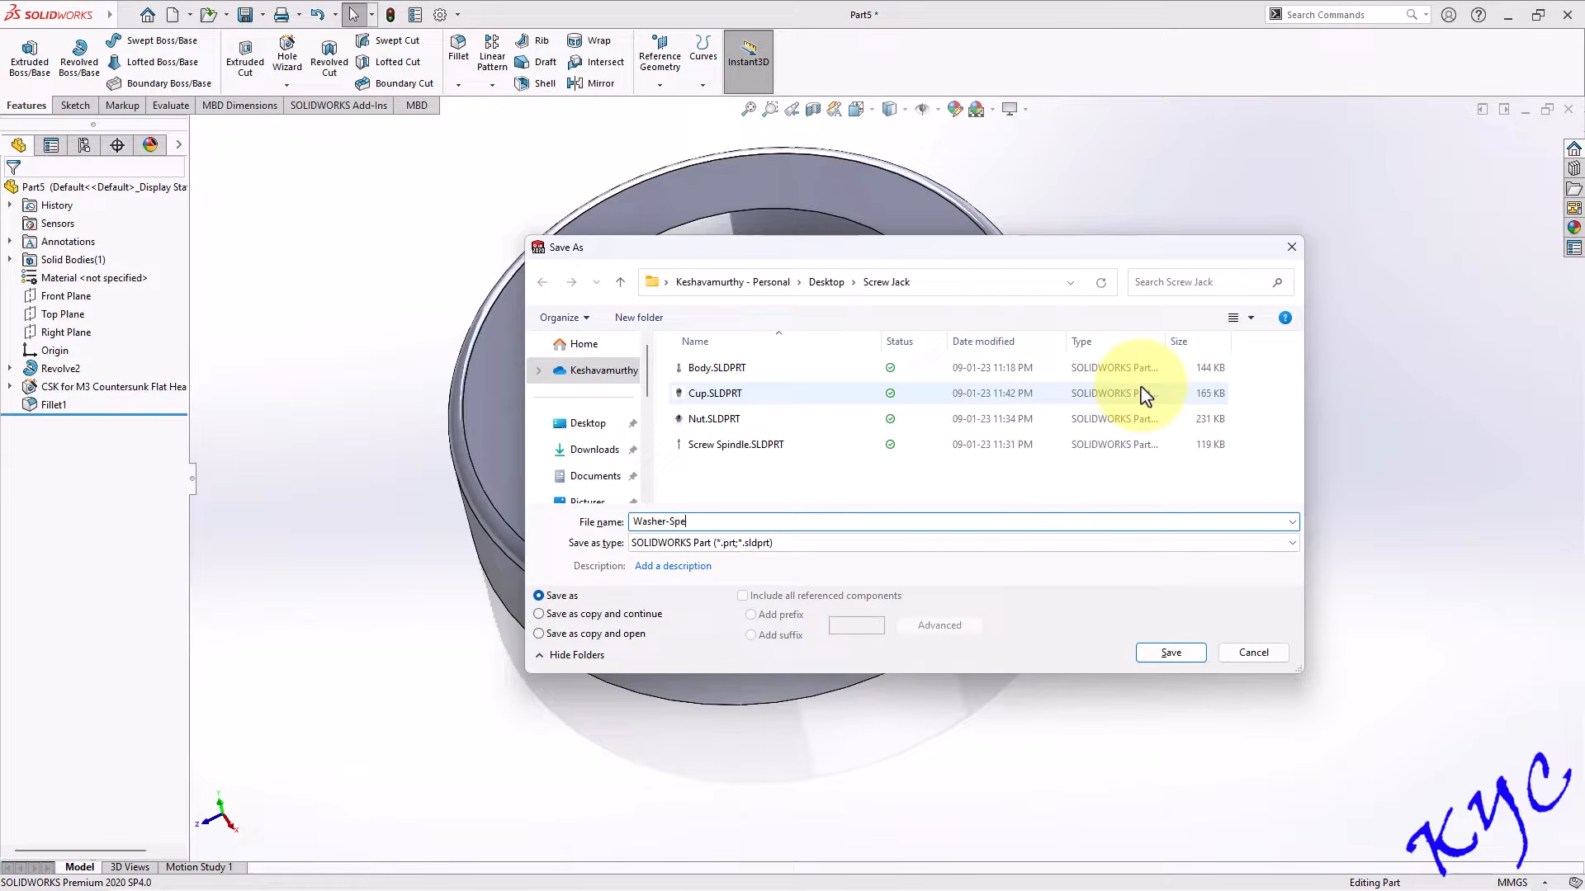
text(l)
key(Return)
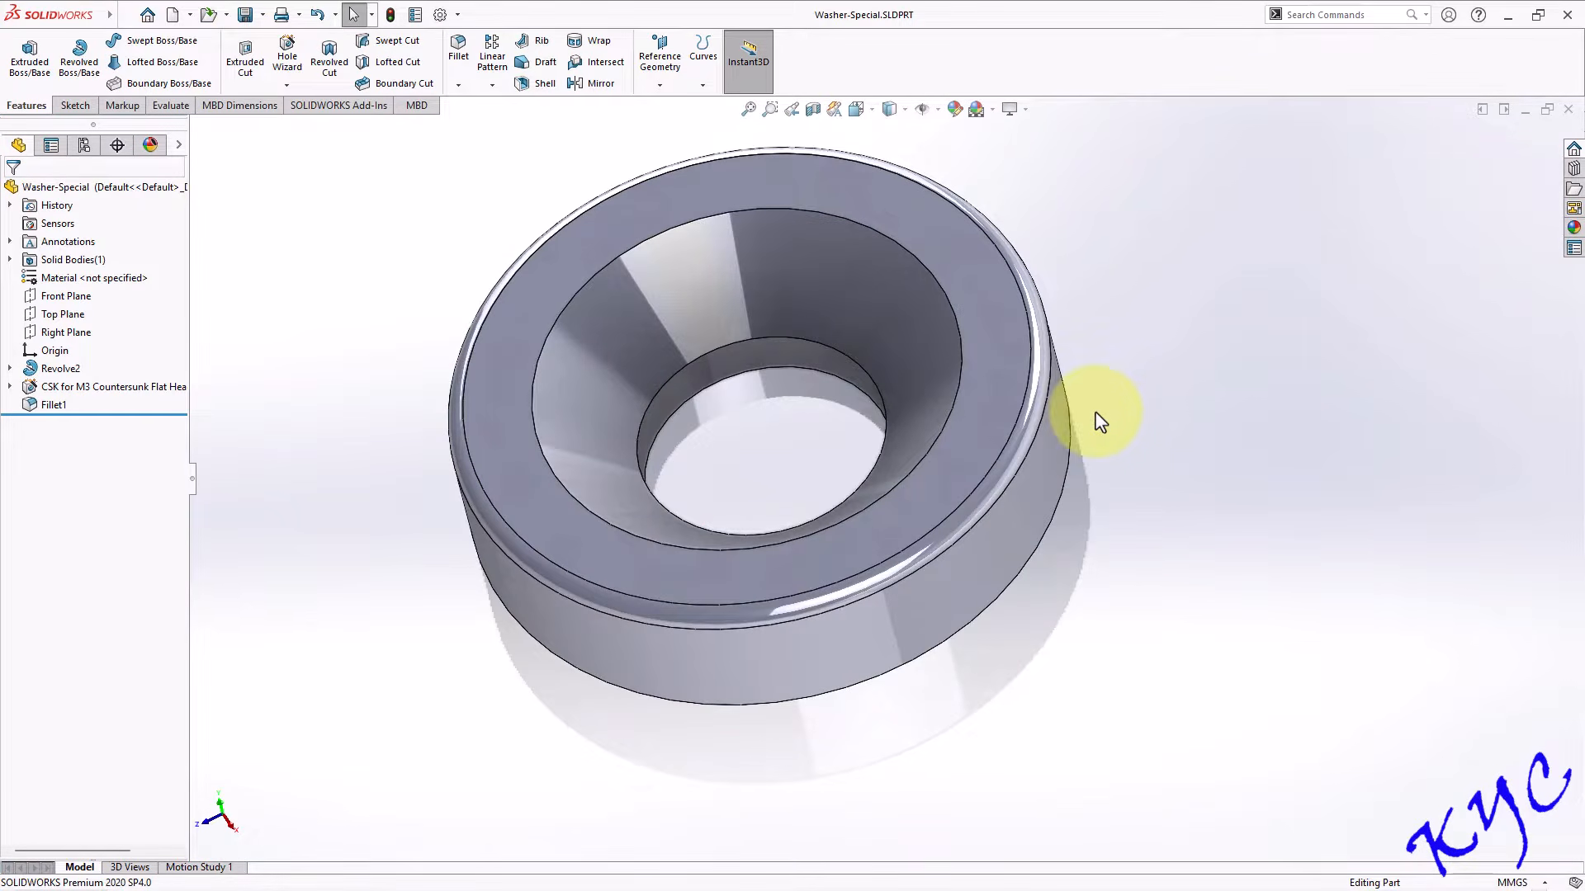
Examine the finished washer in the standard orthographic views and in isometric view.
key(f)
mouse_move(1133, 462)
middle_down()
mouse_move(1139, 301)
mouse_move(1125, 460)
middle_up()
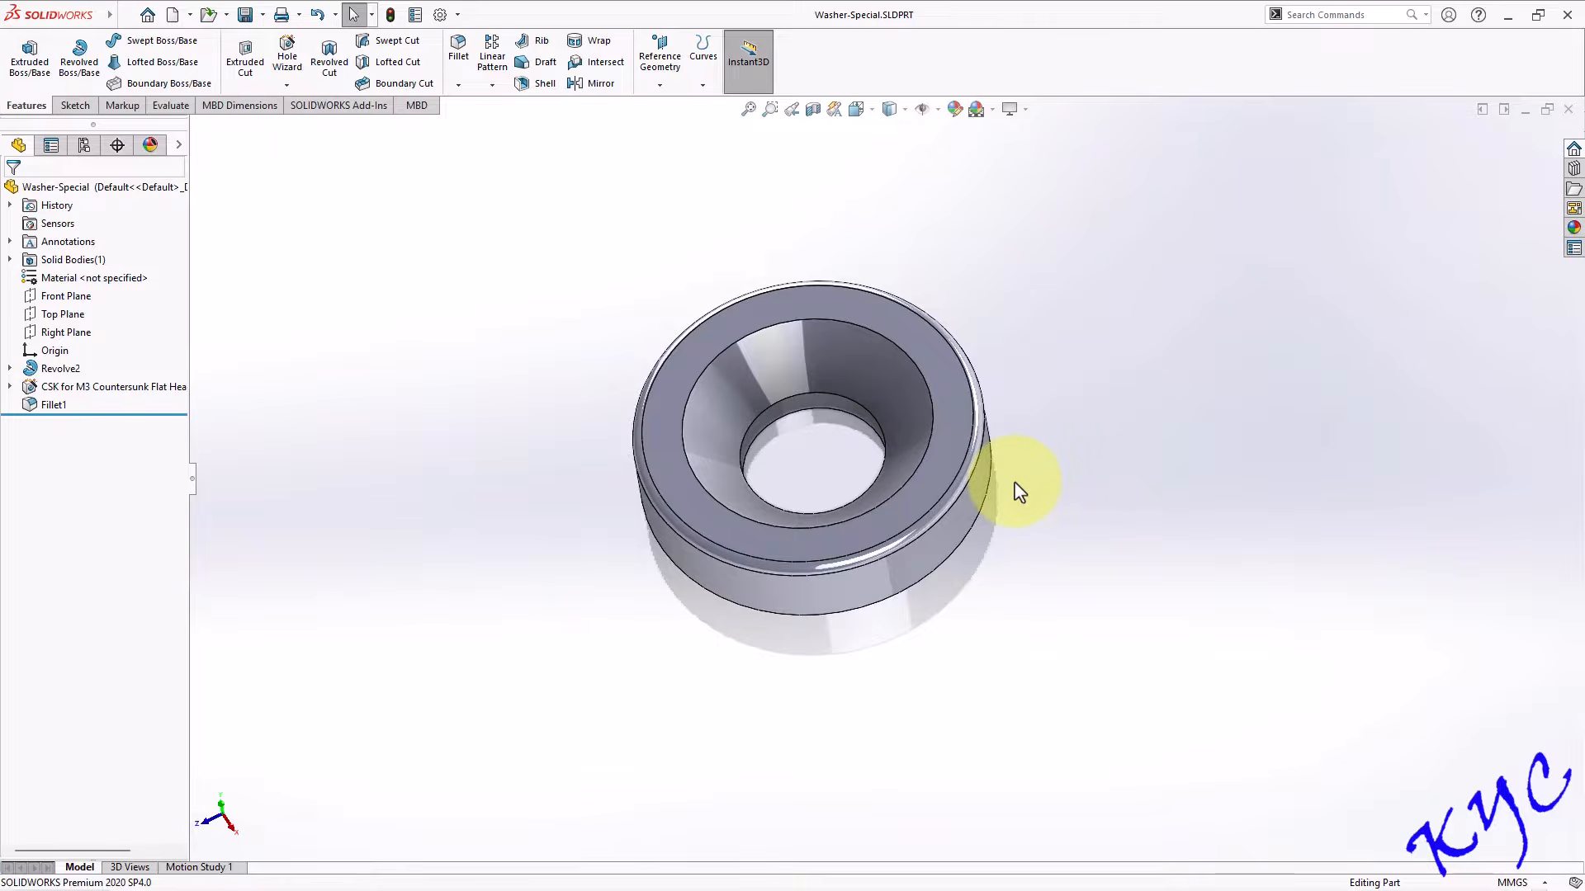
key(ctrl+7)
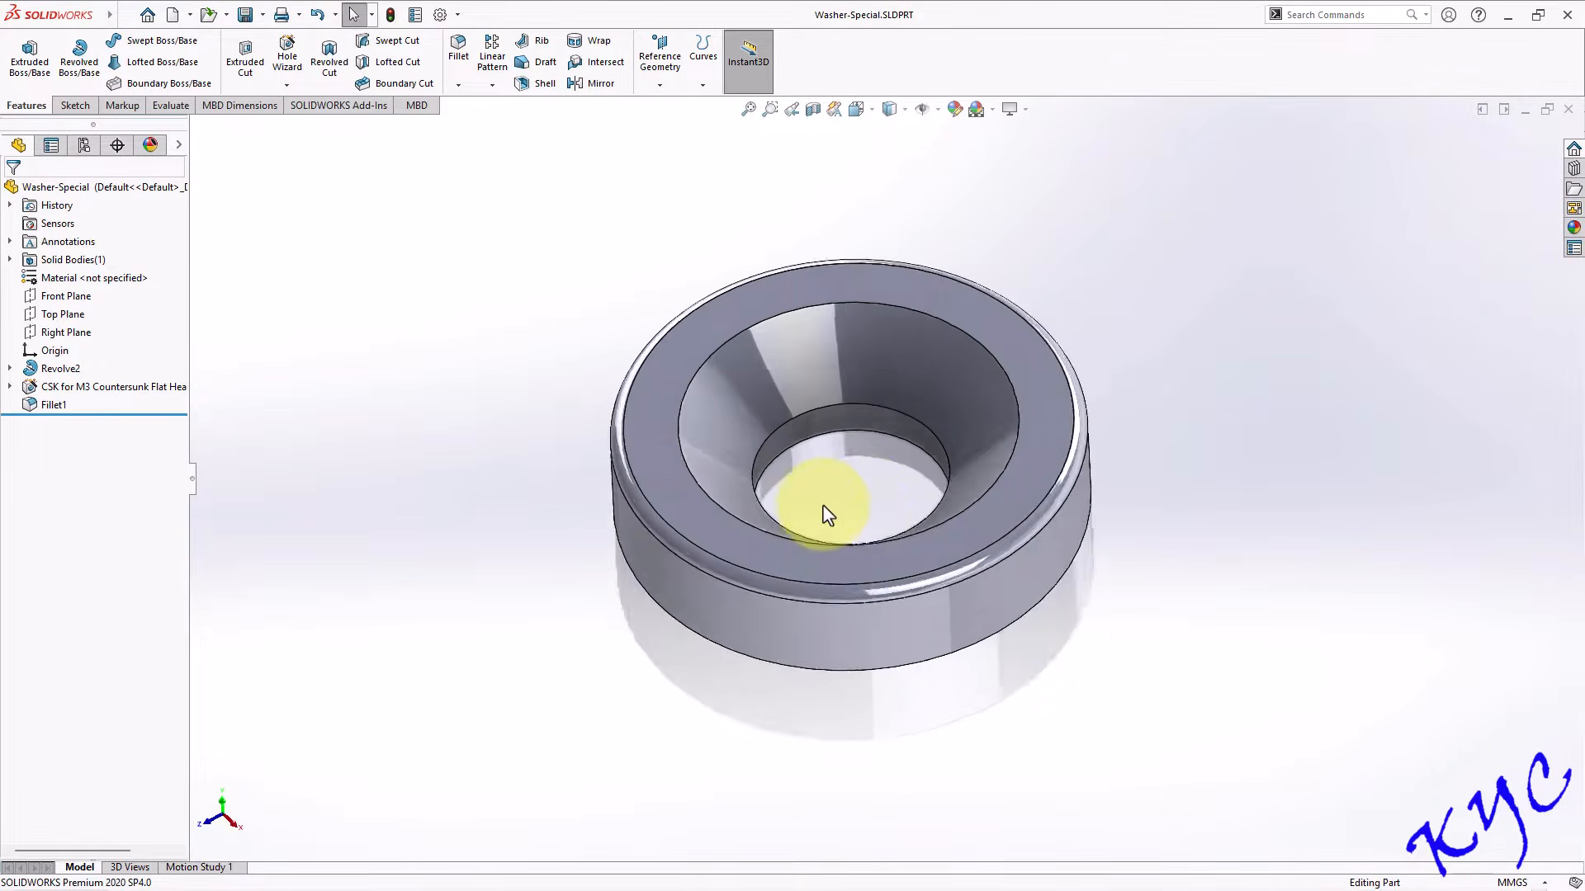
key(ctrl+4)
key(ctrl+5)
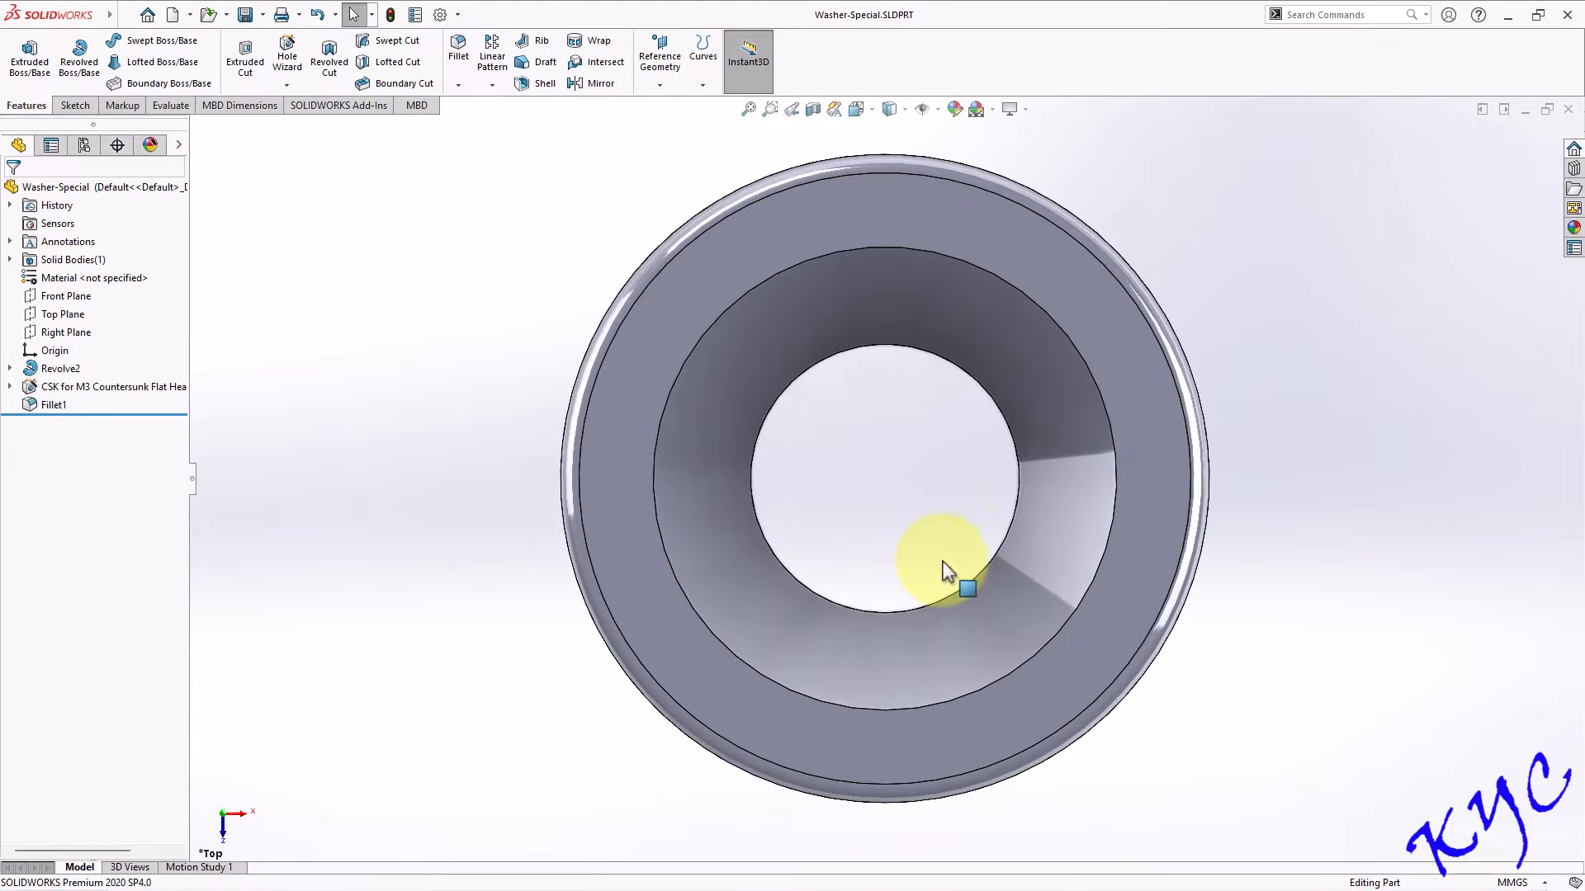
key(ctrl+1)
key(ctrl+7)
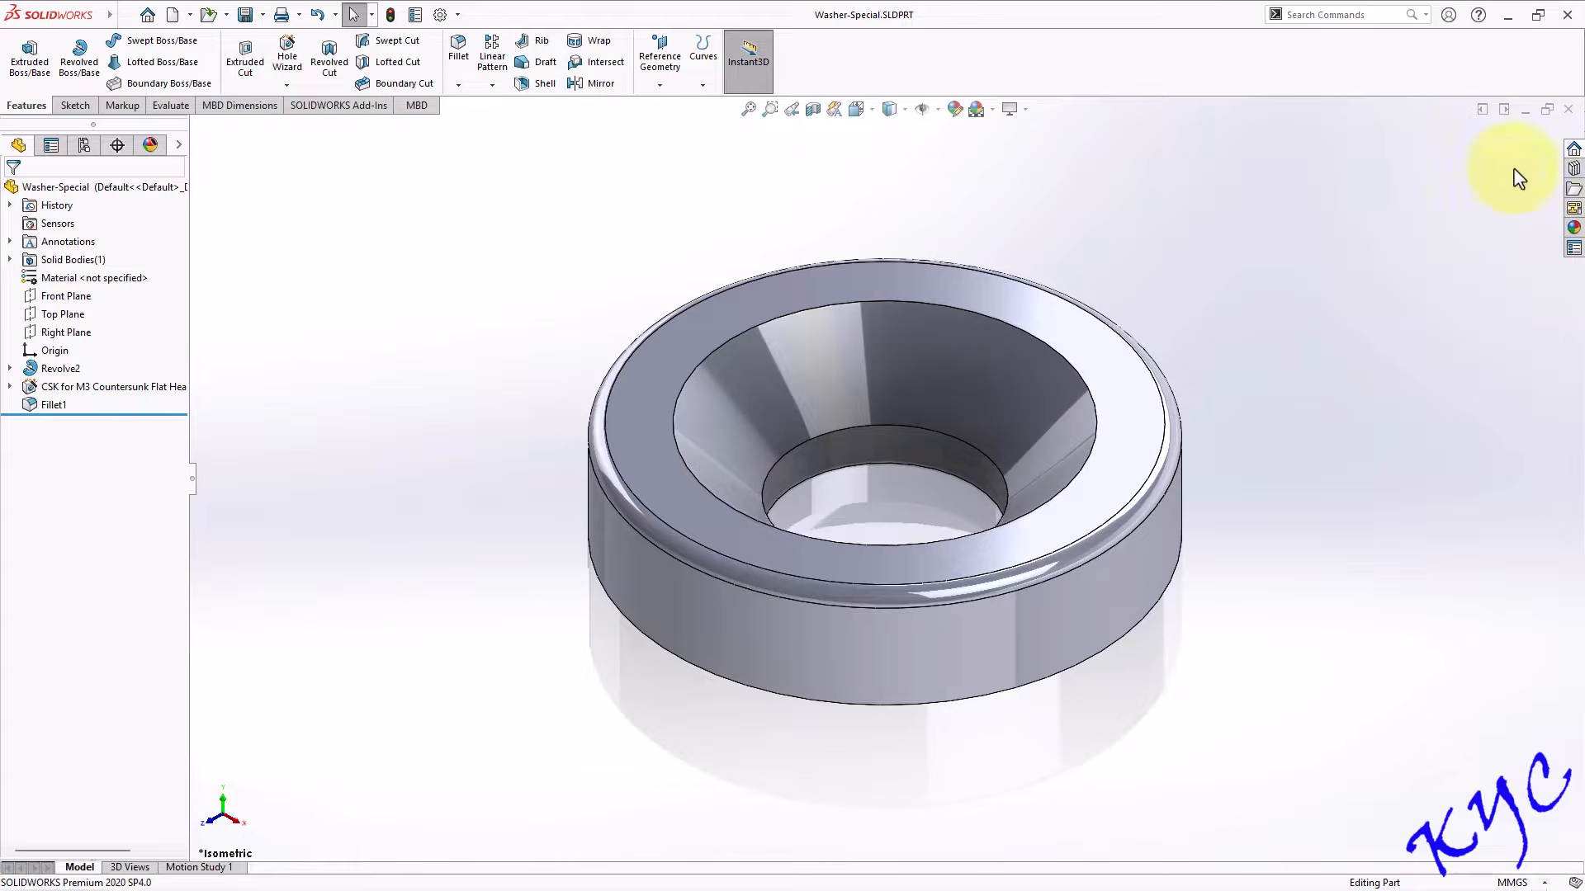
Close the washer file and create a new part document.
click(1569, 109)
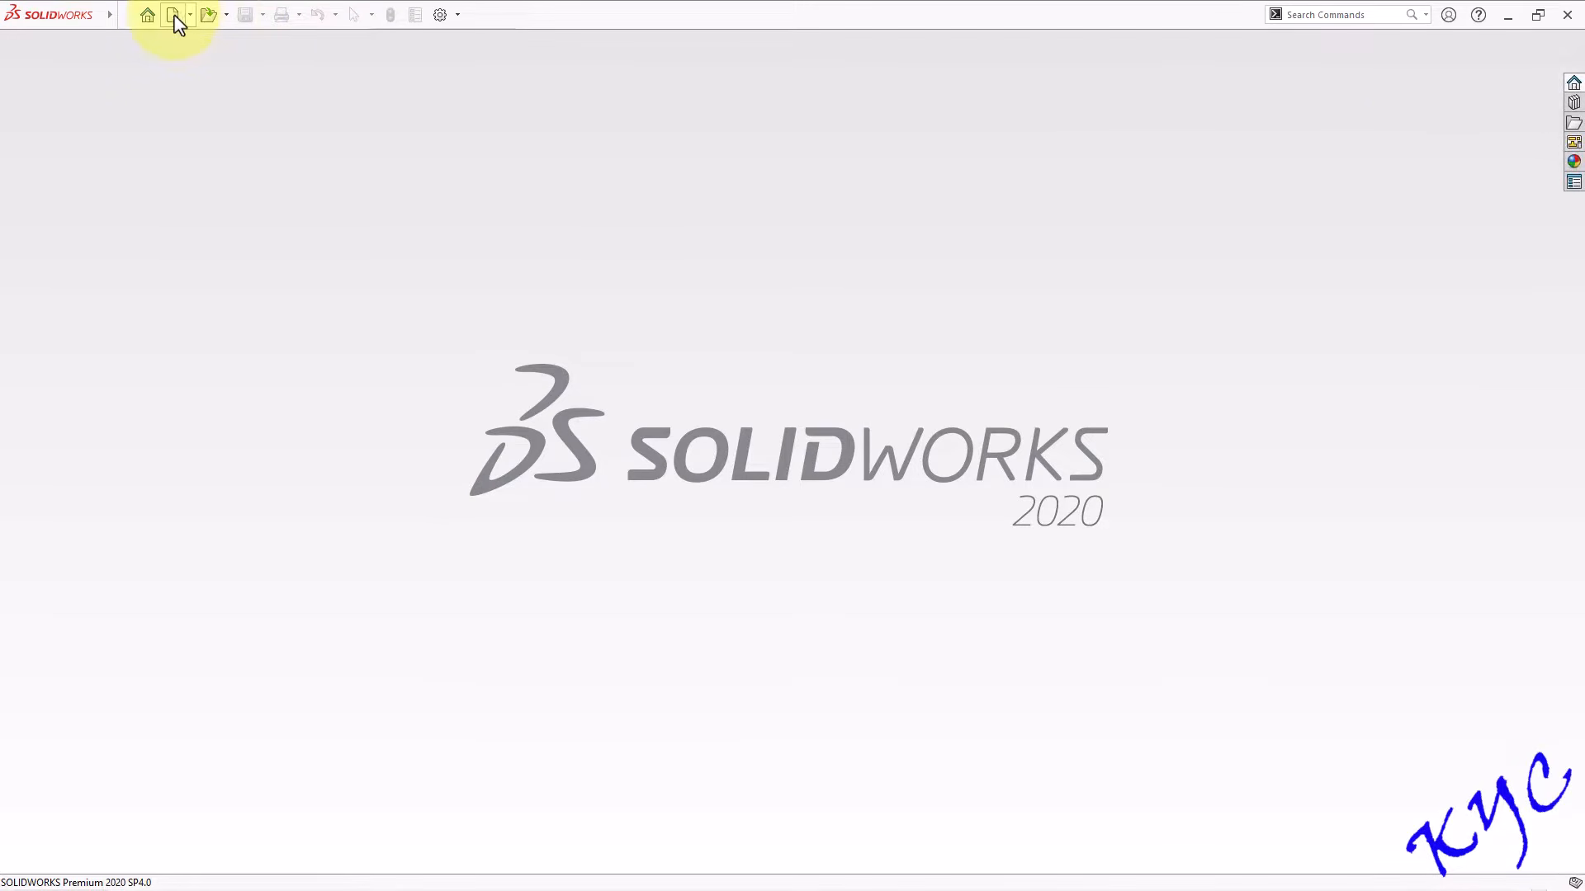
click(175, 17)
click(402, 440)
double_click(402, 440)
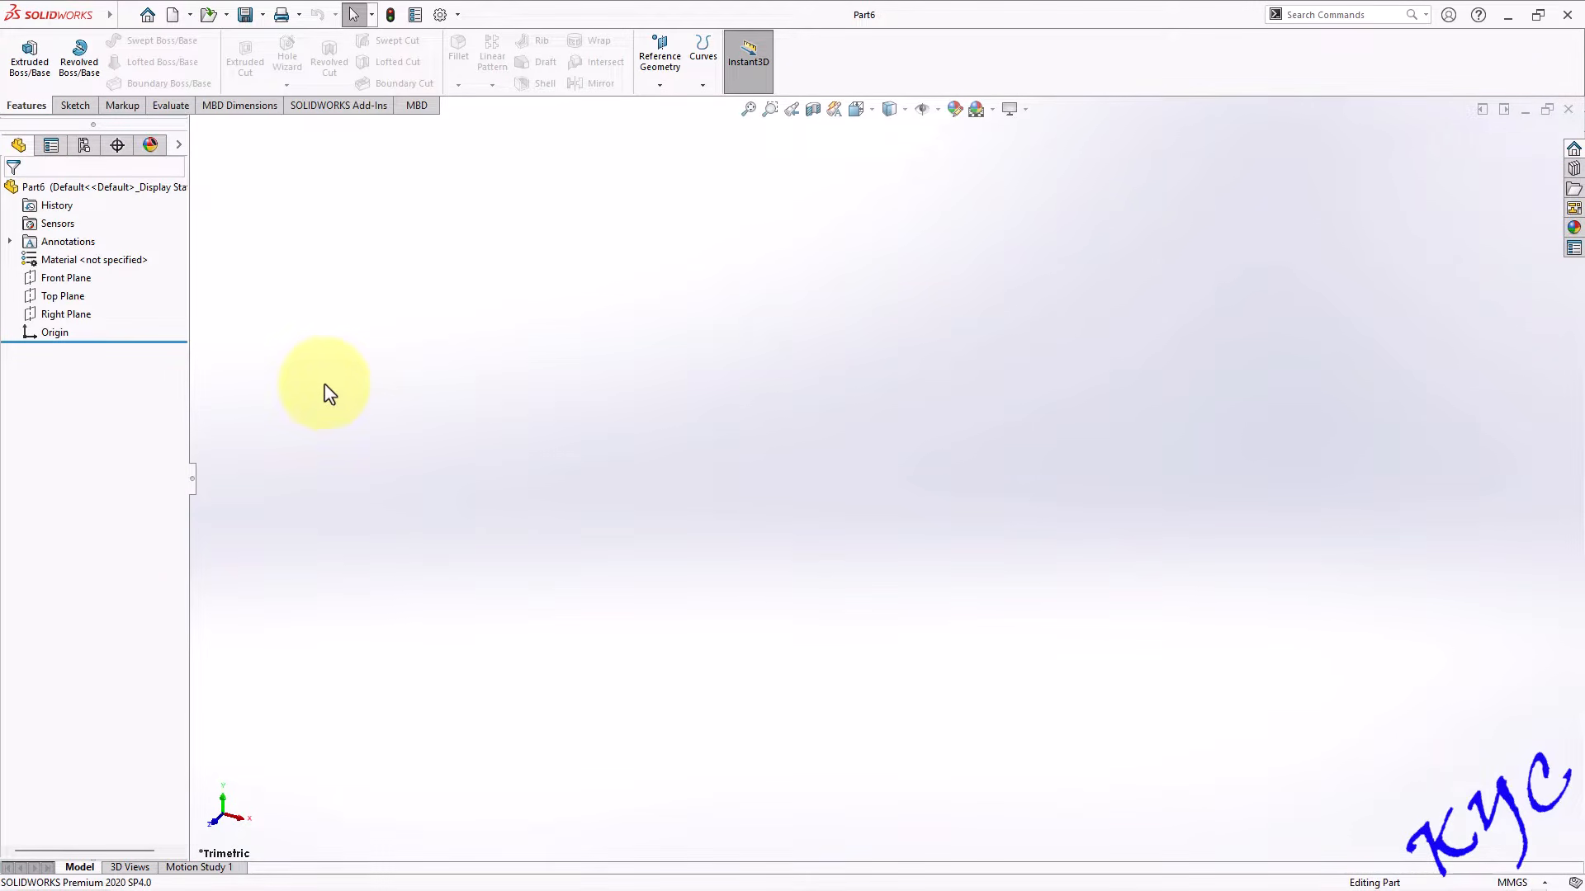
For a revolve, sketch a closed countersunk-screw half-profile on the Front Plane from the origin, about 48 mm tall, 21.5 mm wide at the head and 13.6 mm at the shank.
click(70, 279)
click(80, 55)
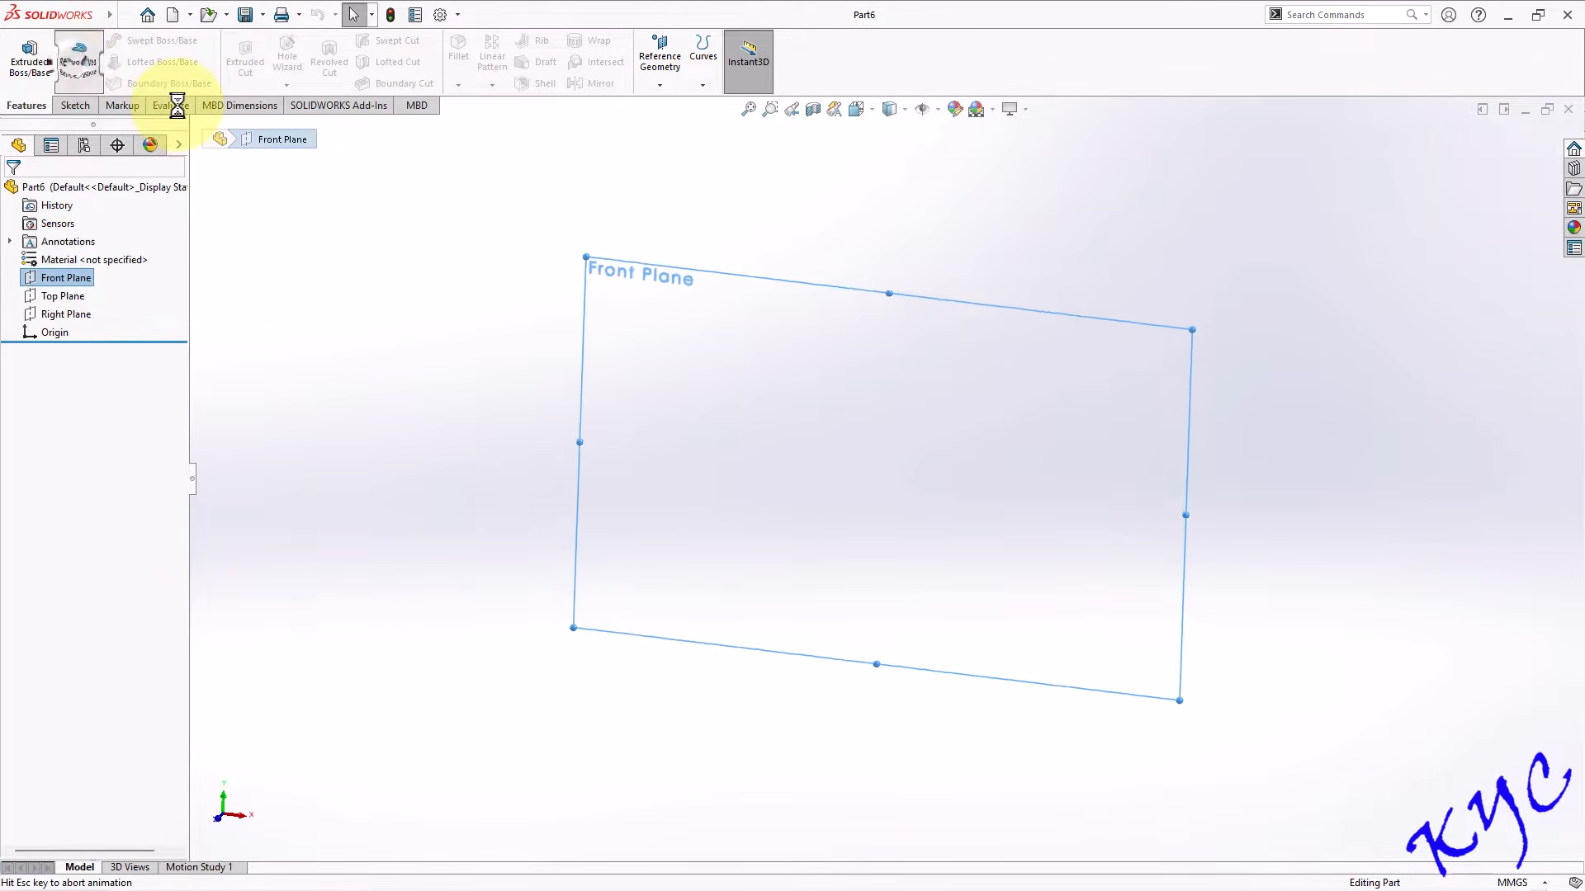
click(111, 48)
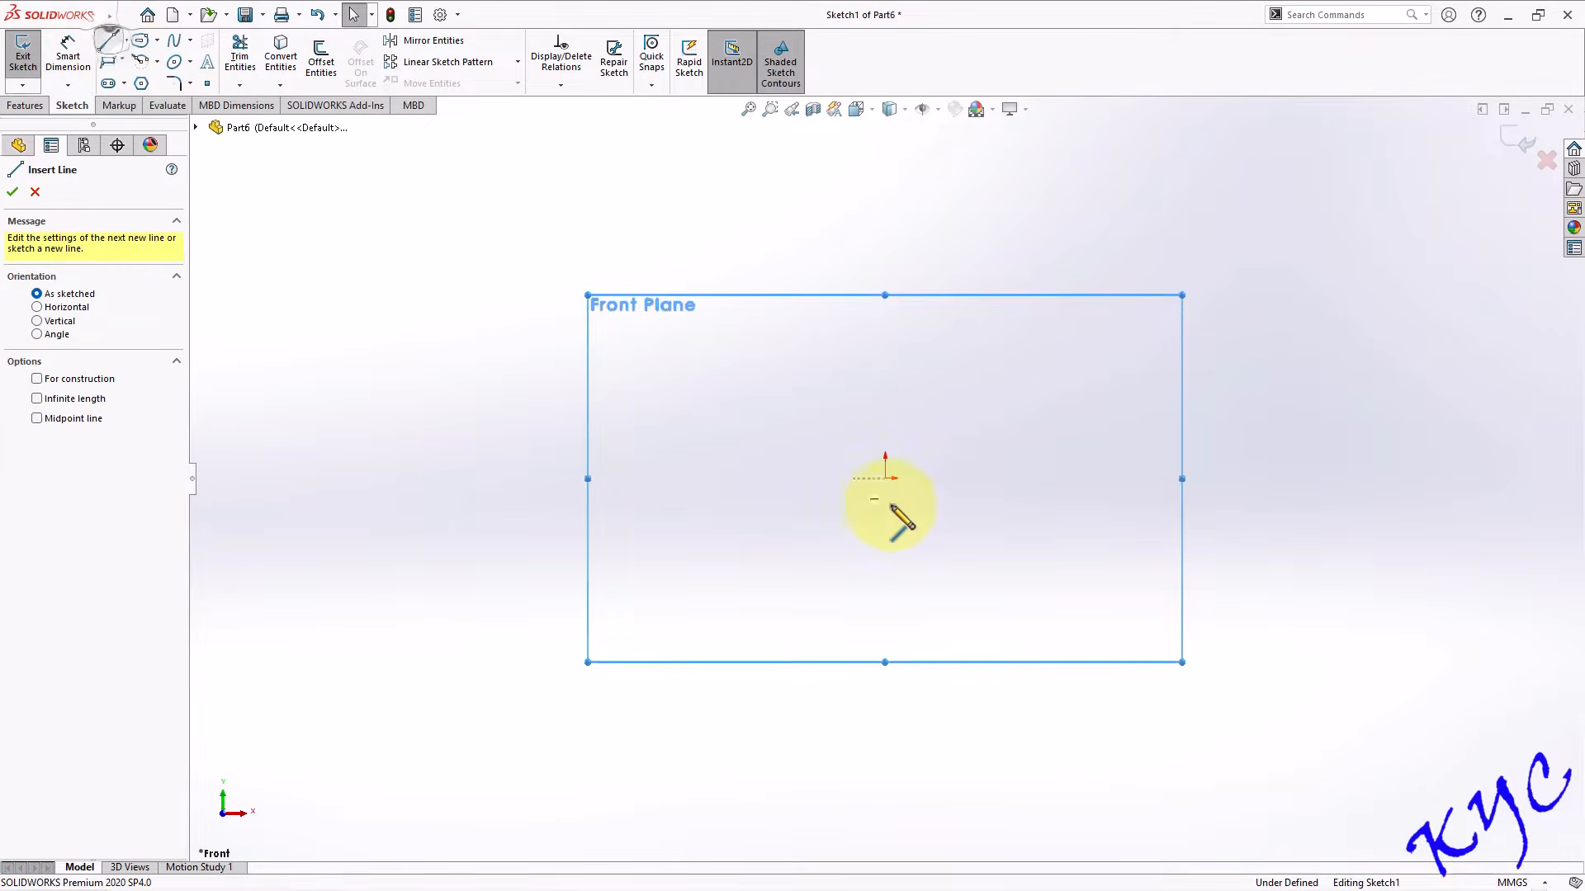
click(885, 477)
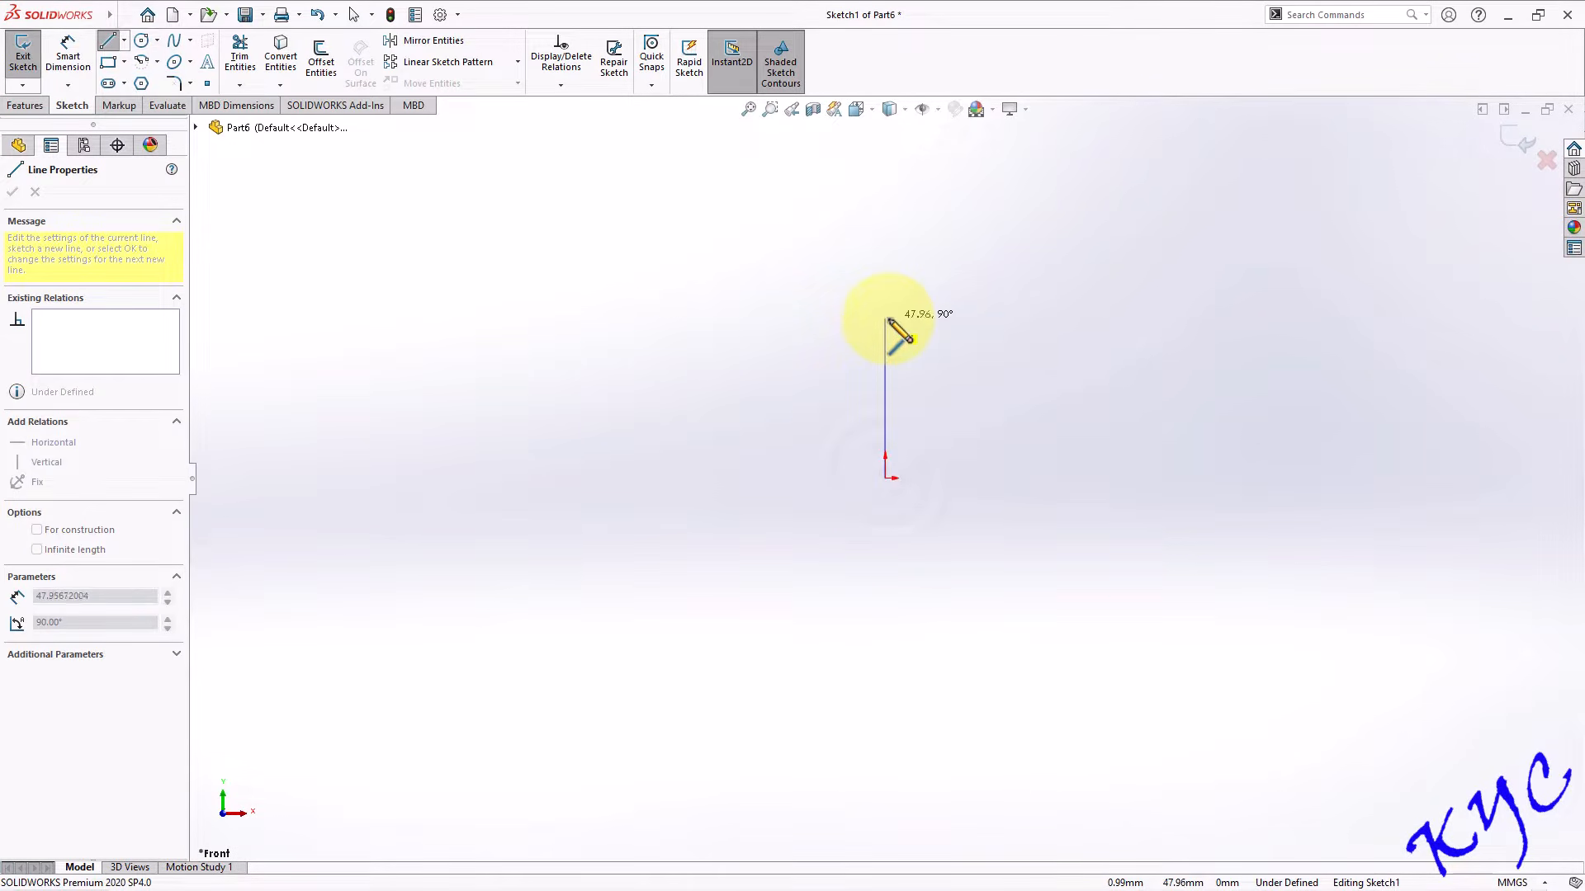
click(884, 318)
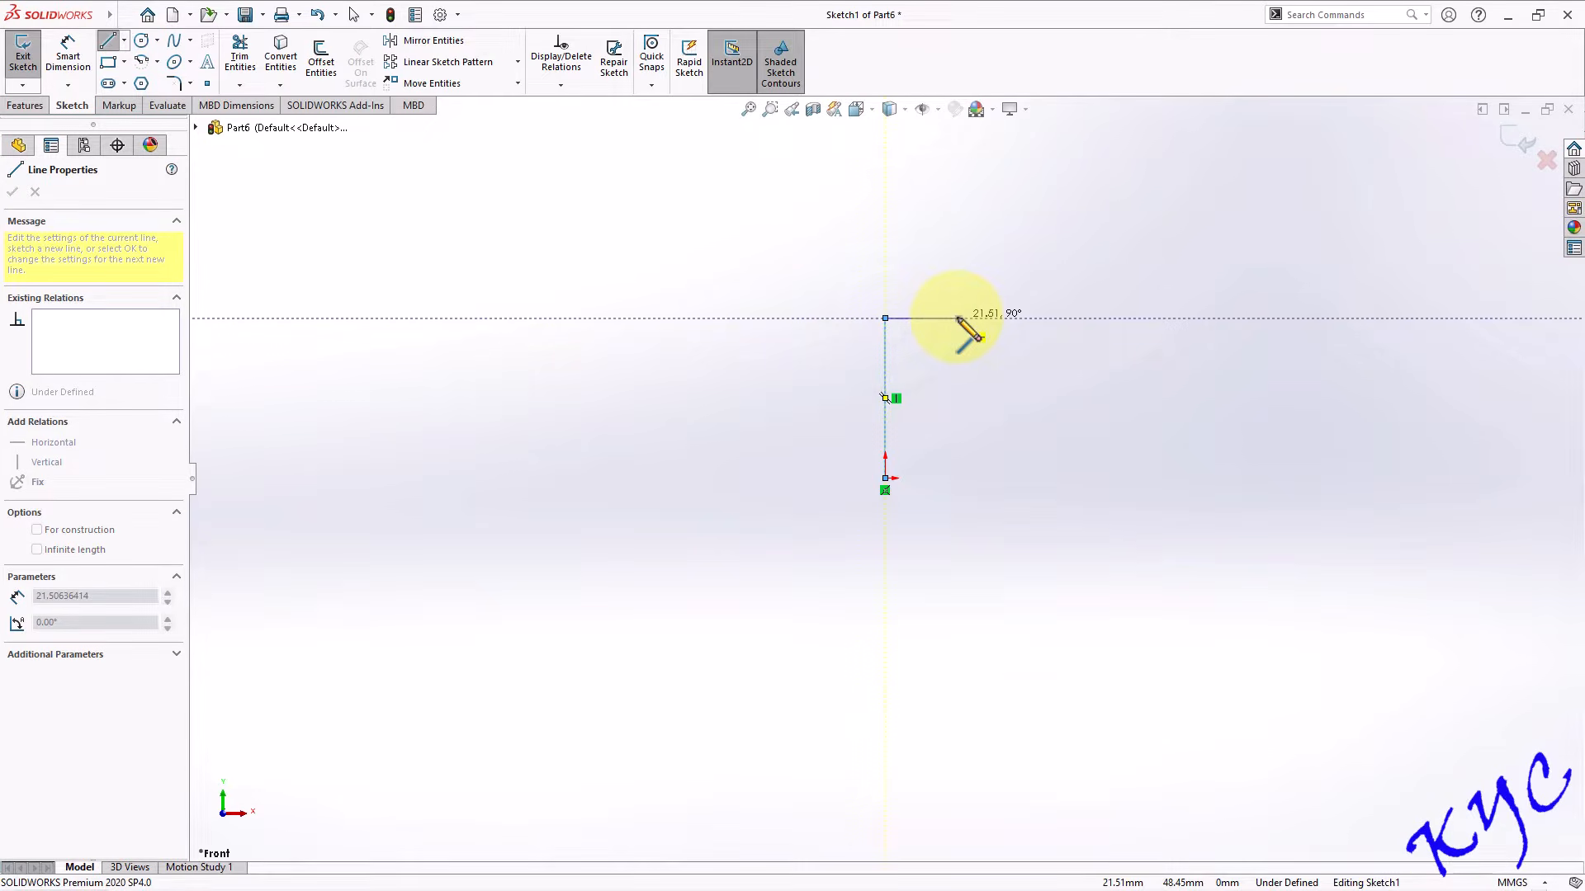
click(957, 318)
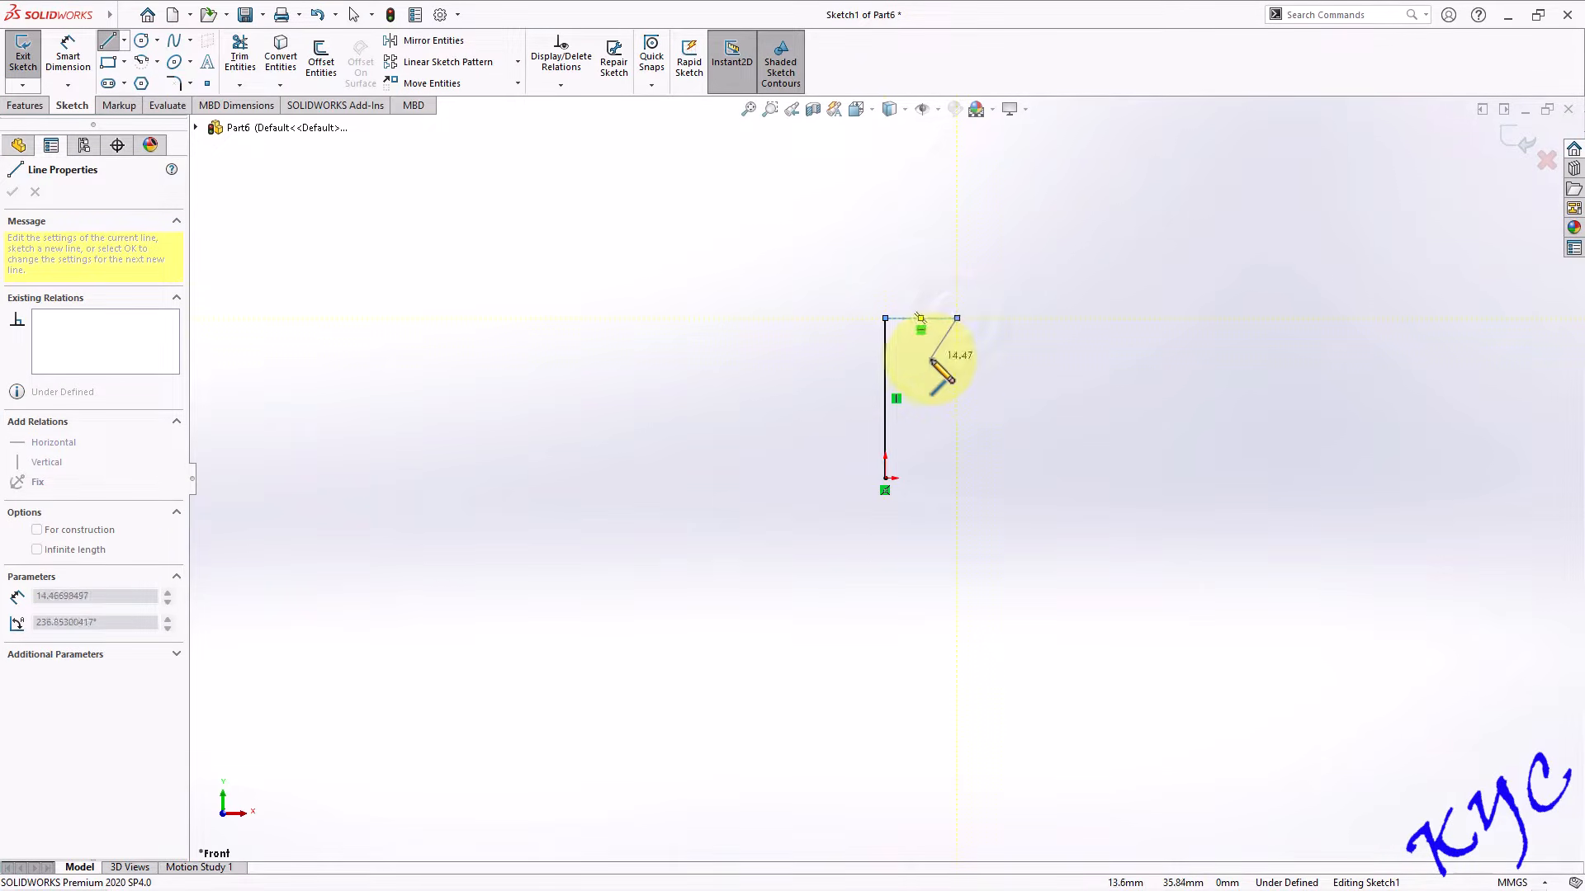
click(930, 359)
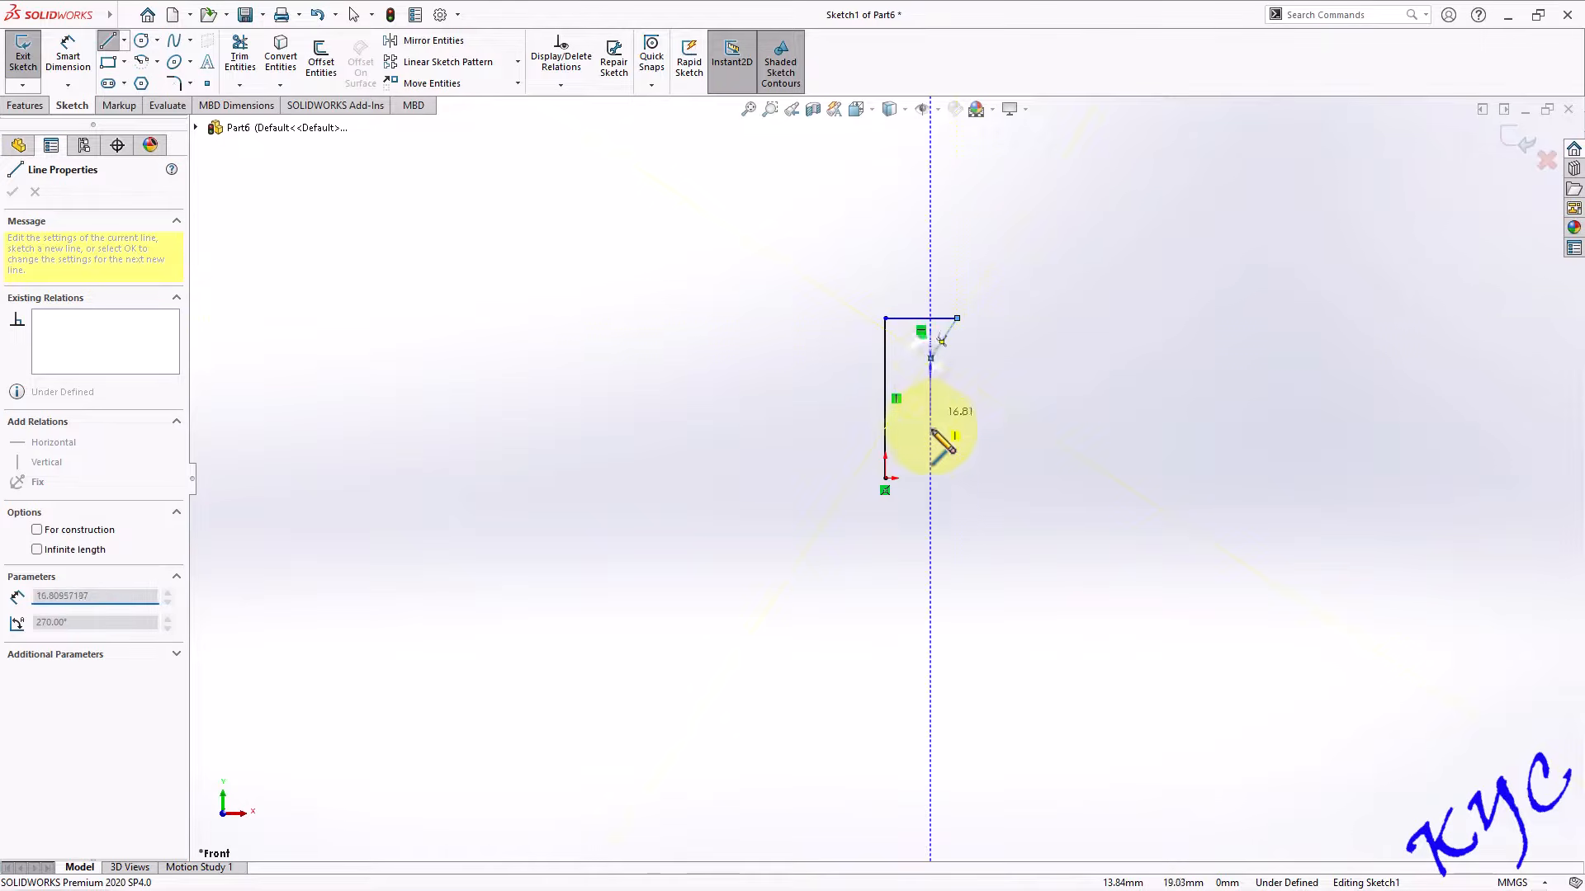
click(930, 478)
click(885, 478)
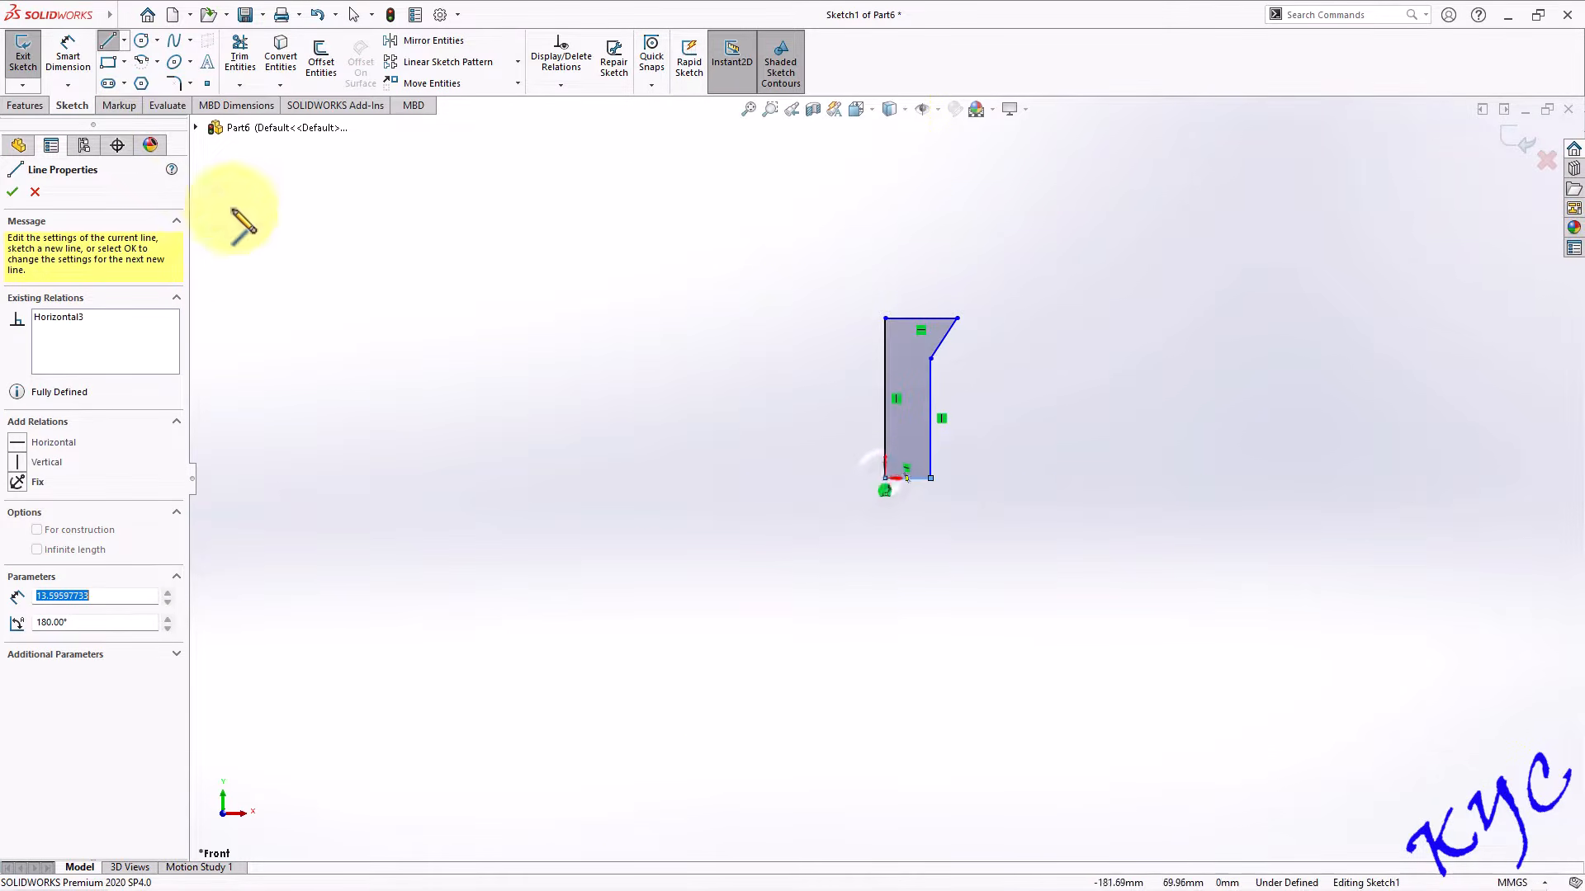
Dimension the width of the half-profile's lower horizontal edge.
click(68, 62)
scroll(991, 450, down, 2)
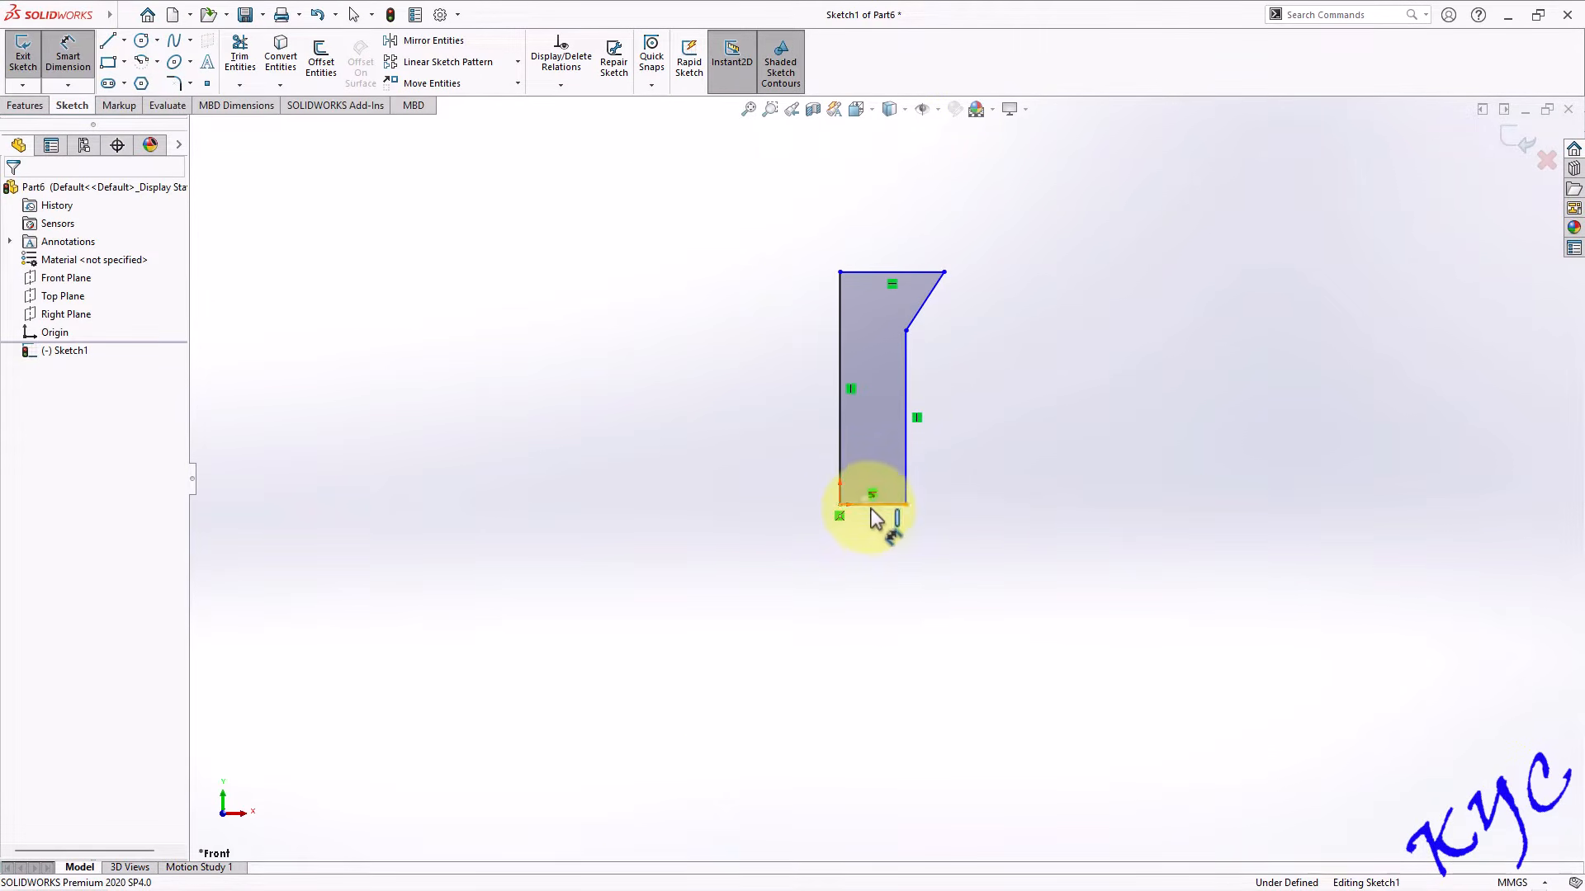
Dimension the profile's bottom edge to 6 mm and its overall height to 30 mm.
click(872, 505)
click(863, 571)
text(6)
key(Return)
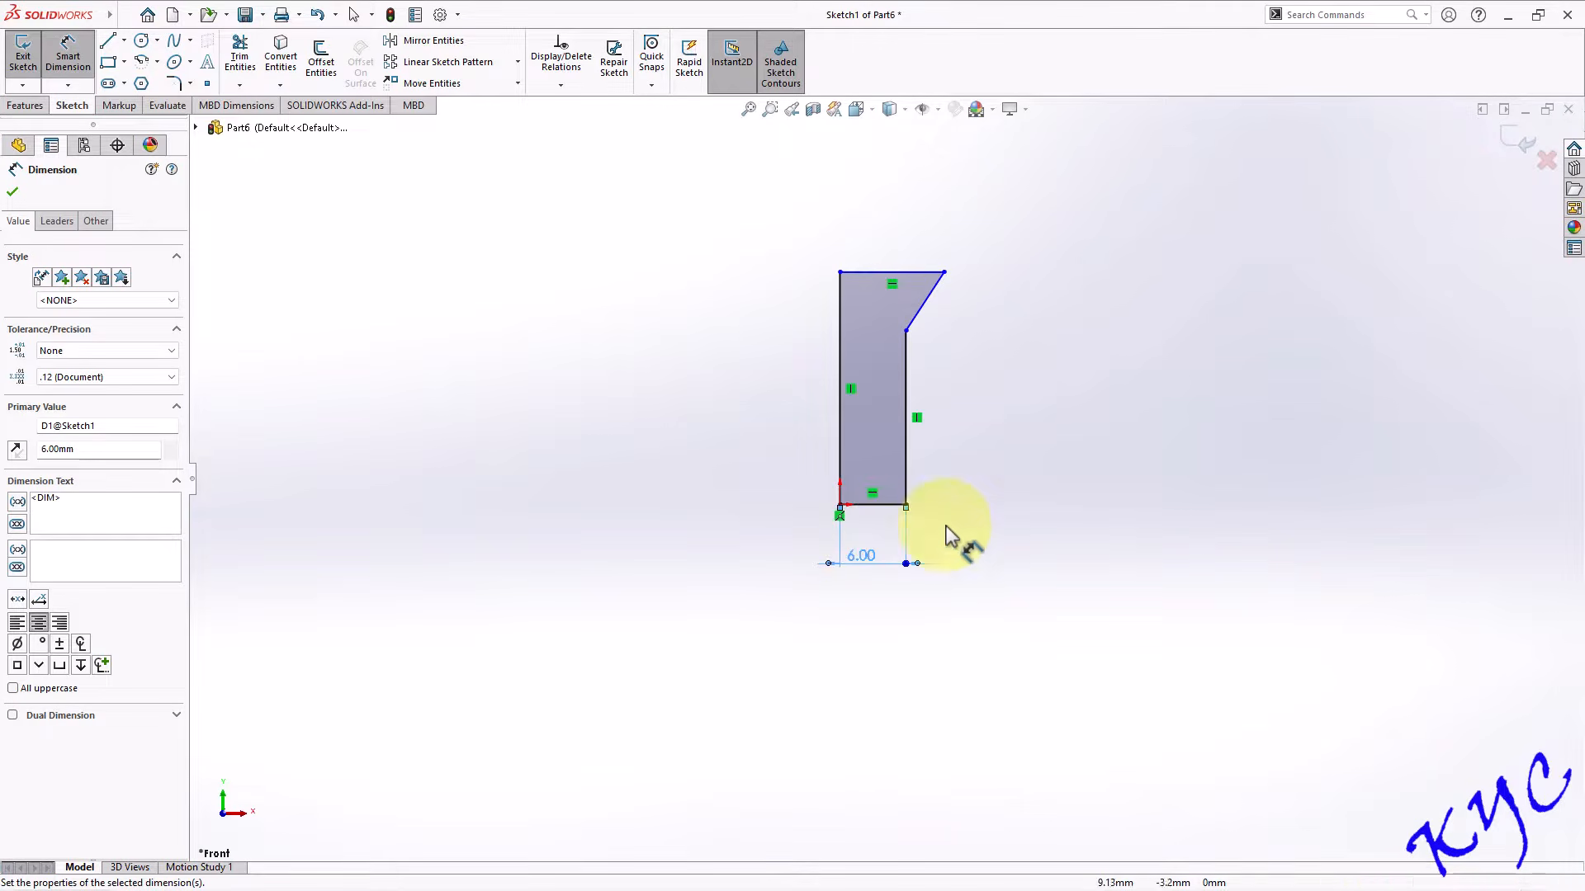
click(907, 273)
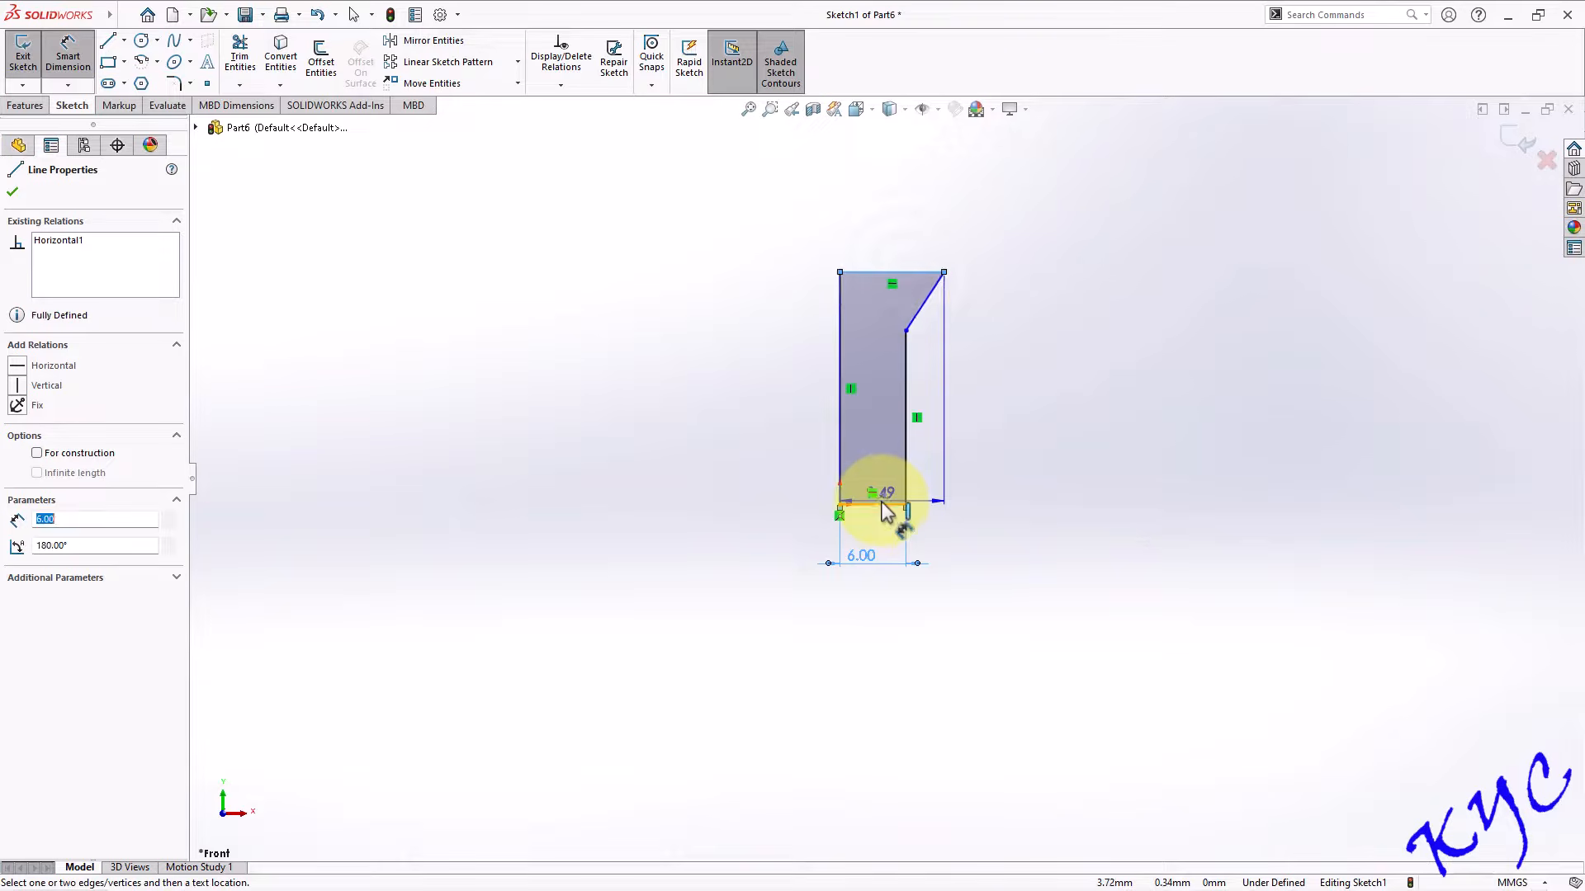
click(1043, 425)
text(30)
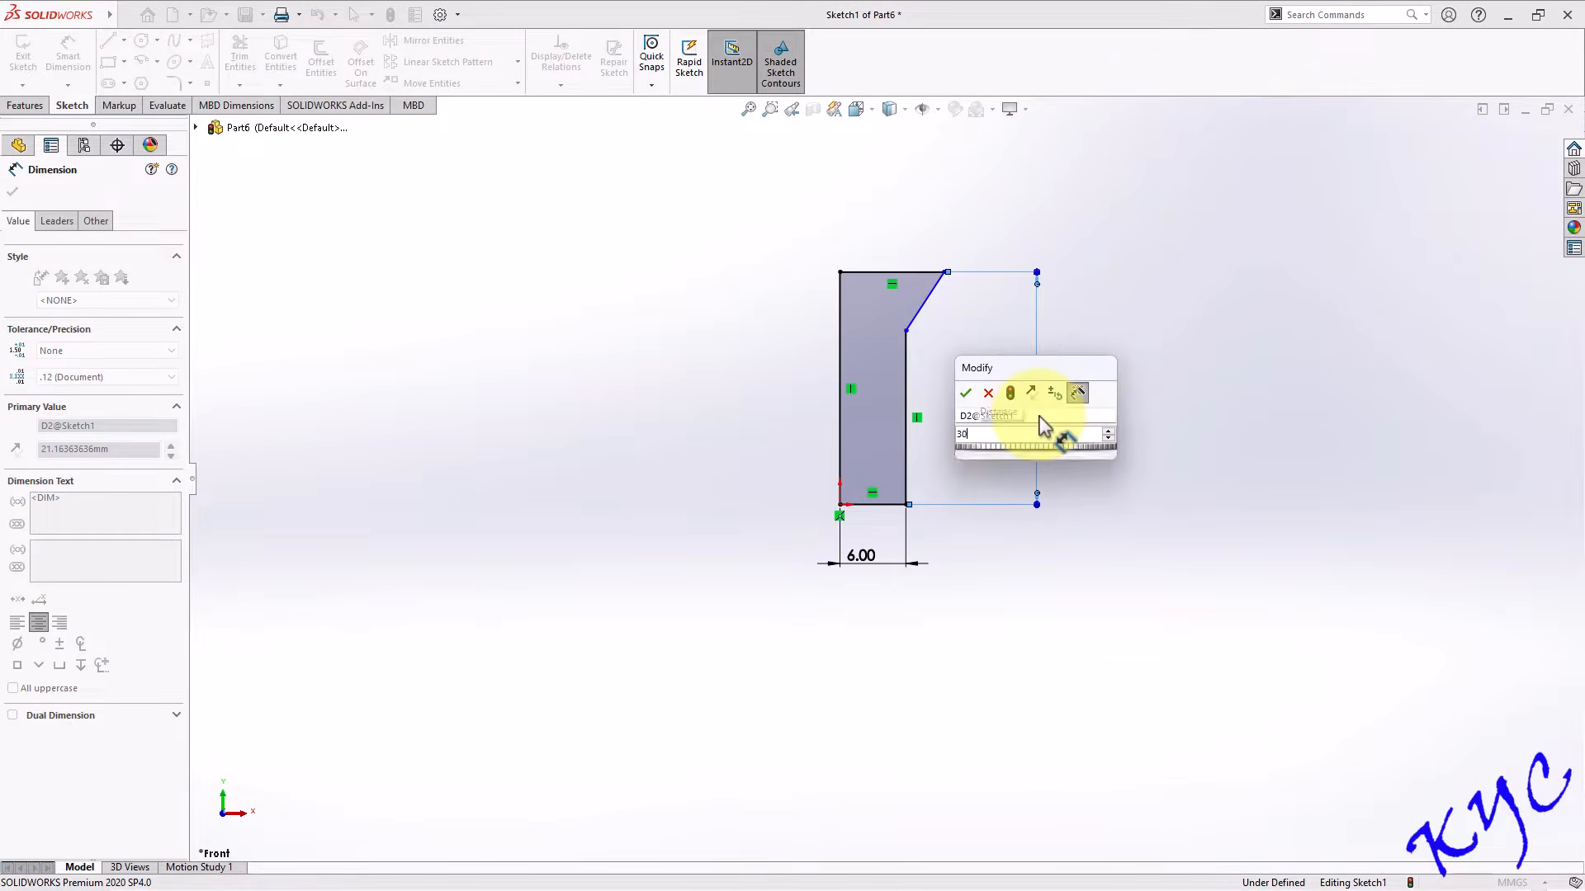
key(Return)
scroll(956, 266, up, 1)
scroll(937, 248, down, 2)
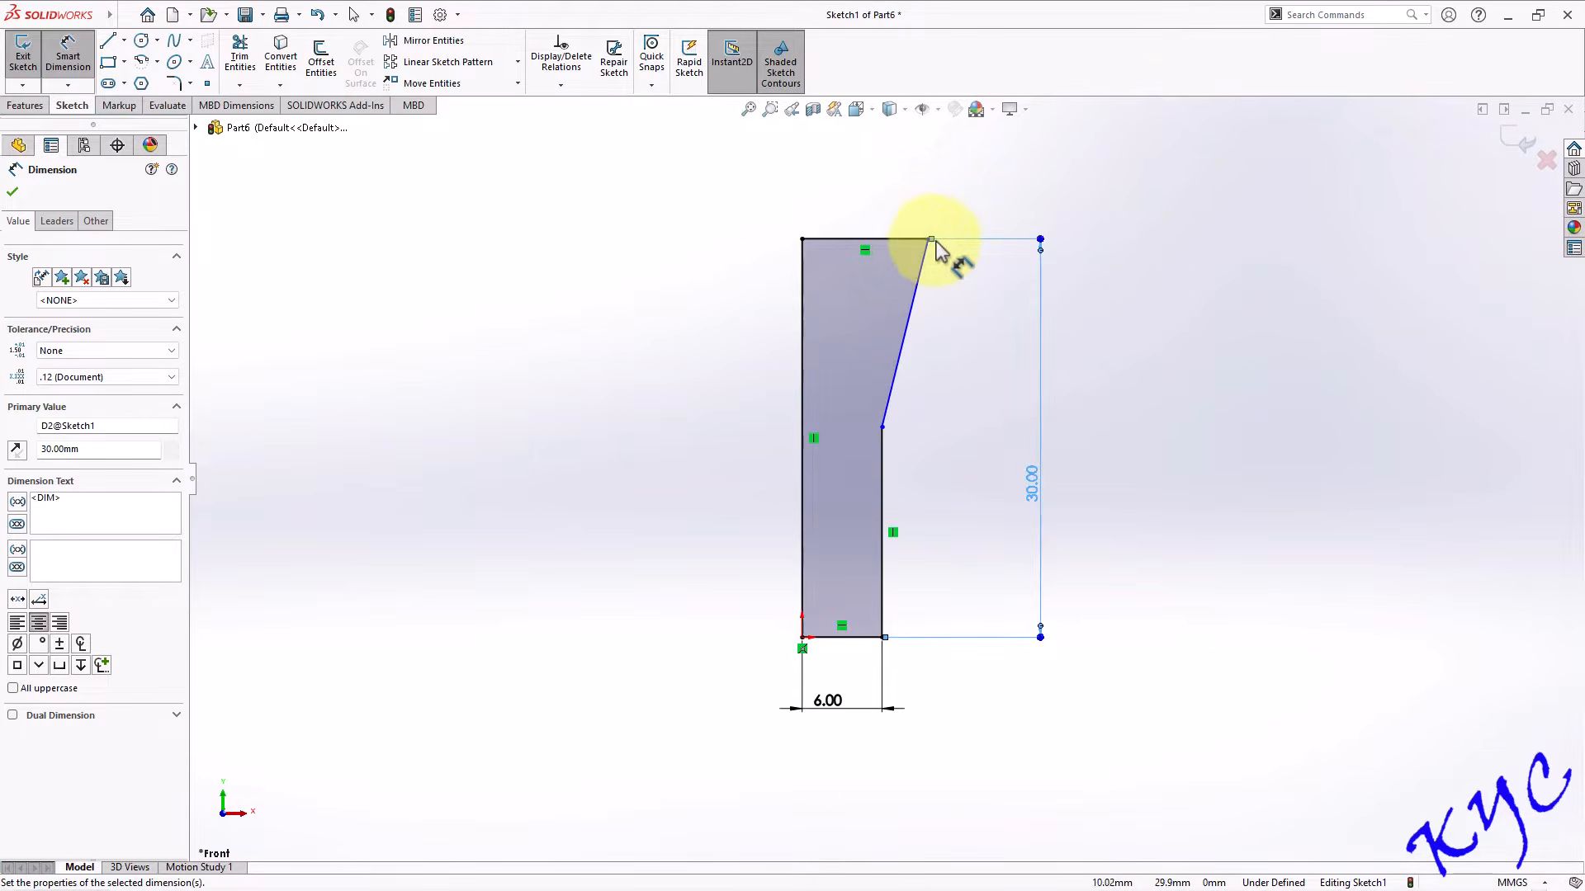
Dimension the profile's top edge to 12 mm and the vertical depth of the sloped section to 6 mm.
click(930, 240)
click(801, 240)
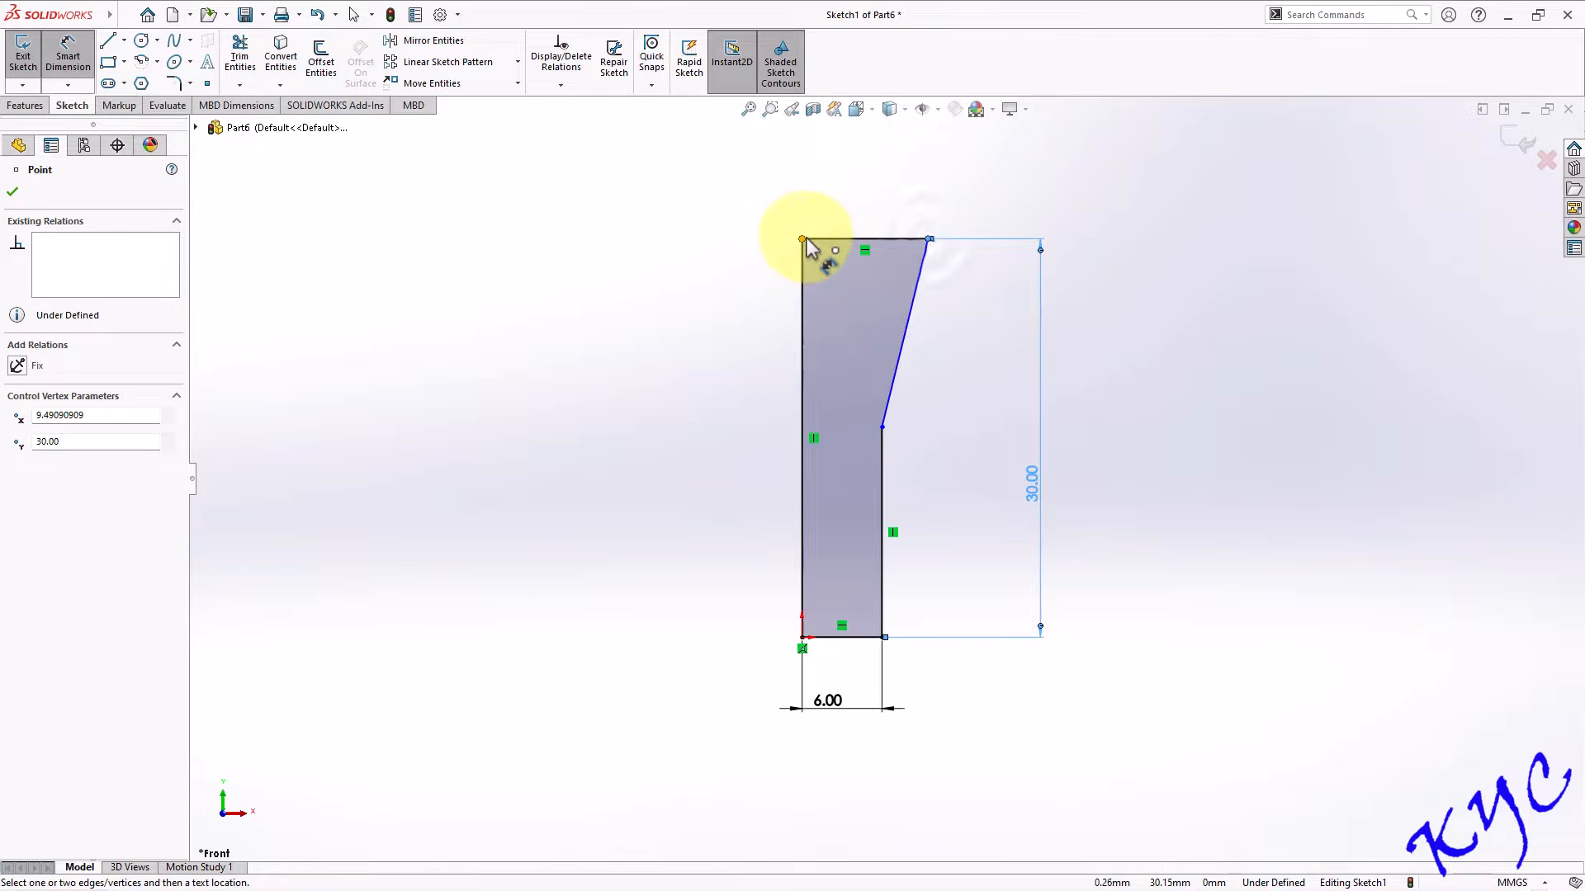
click(876, 198)
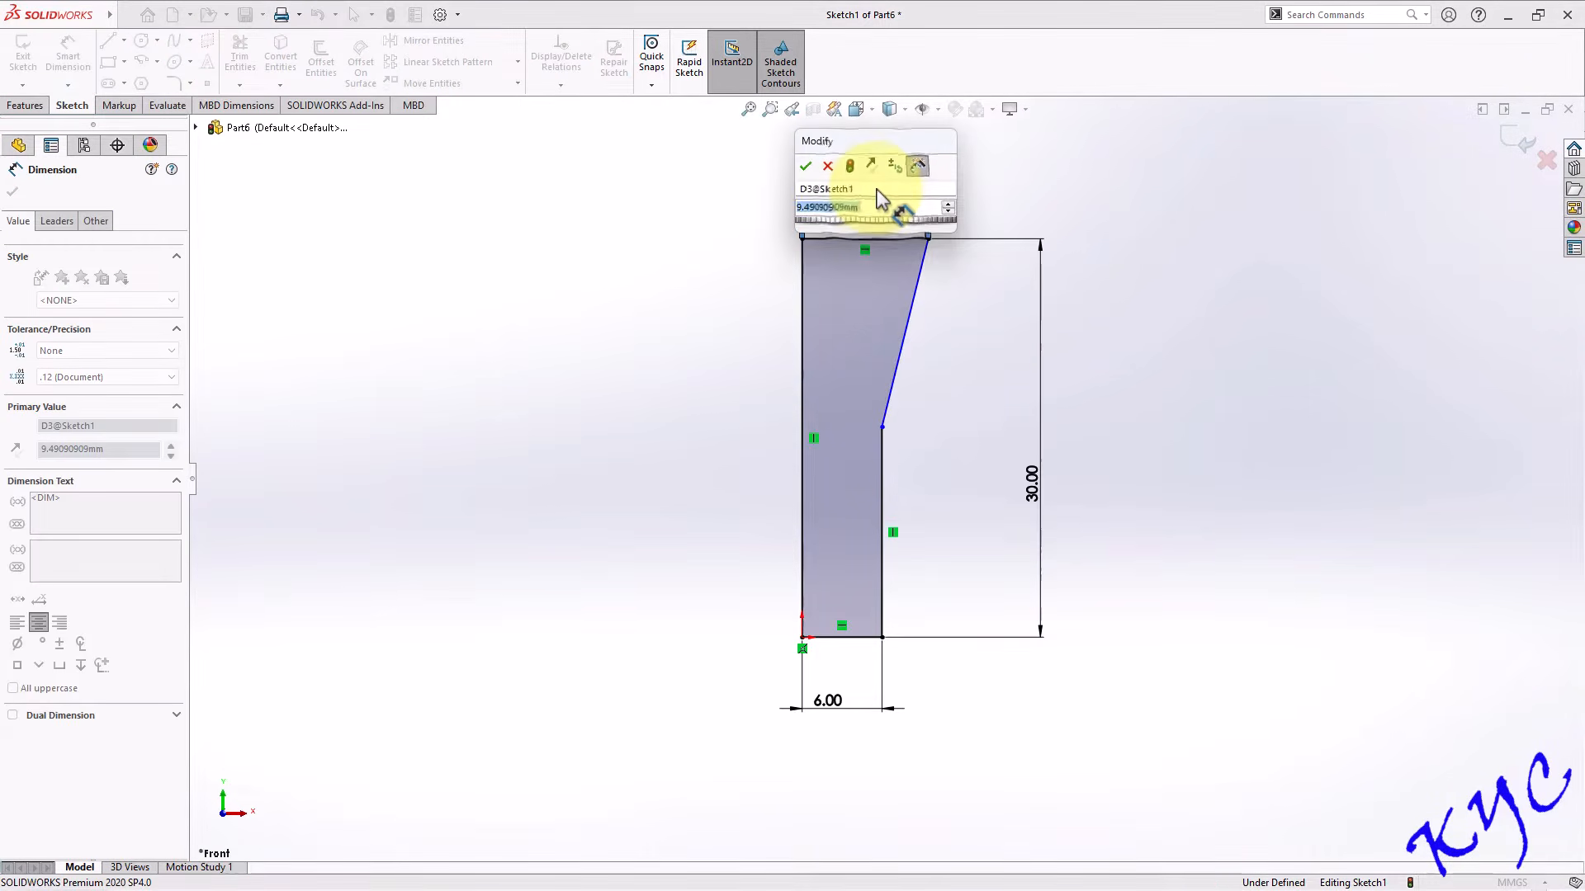
text(12)
key(Return)
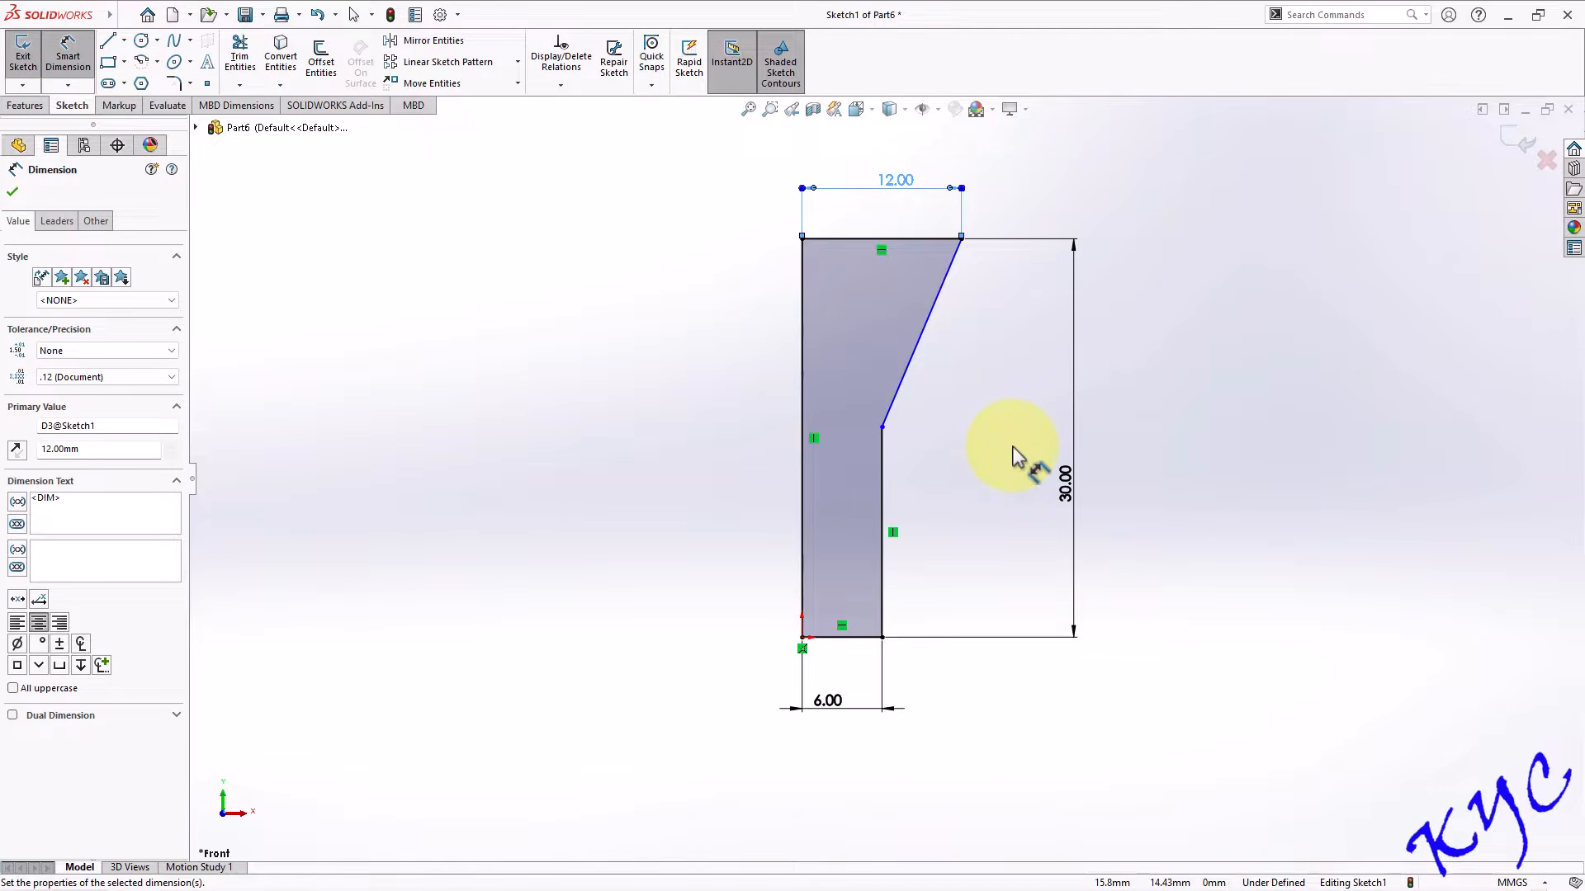
click(882, 426)
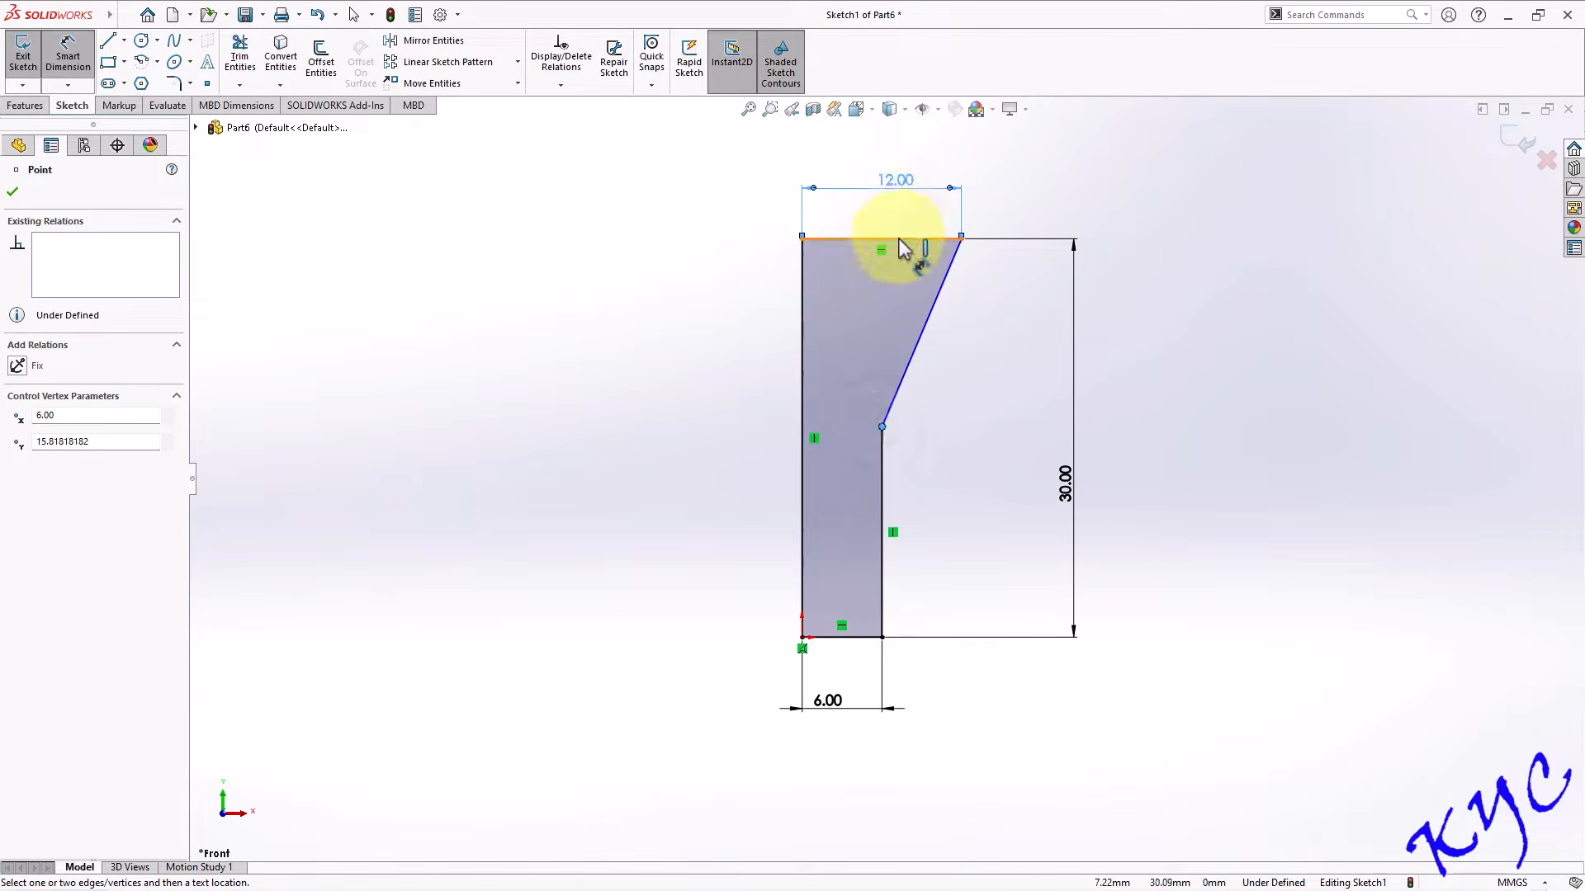
click(902, 248)
click(1143, 339)
text(6)
key(Return)
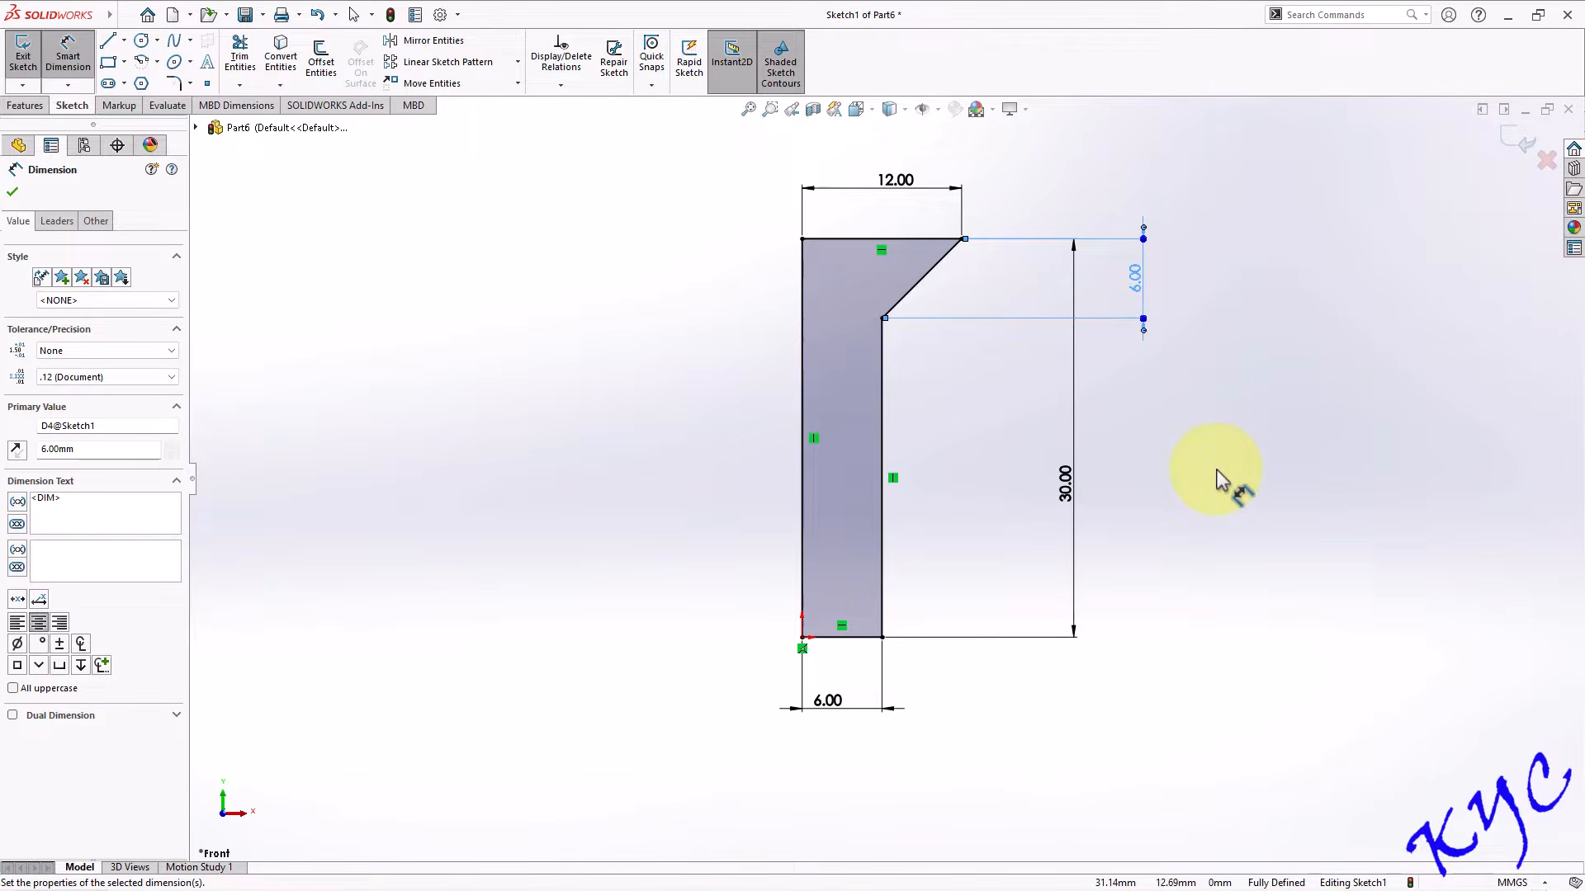
Check the angle between the sloped edge and the top edge of the profile.
click(930, 274)
click(922, 240)
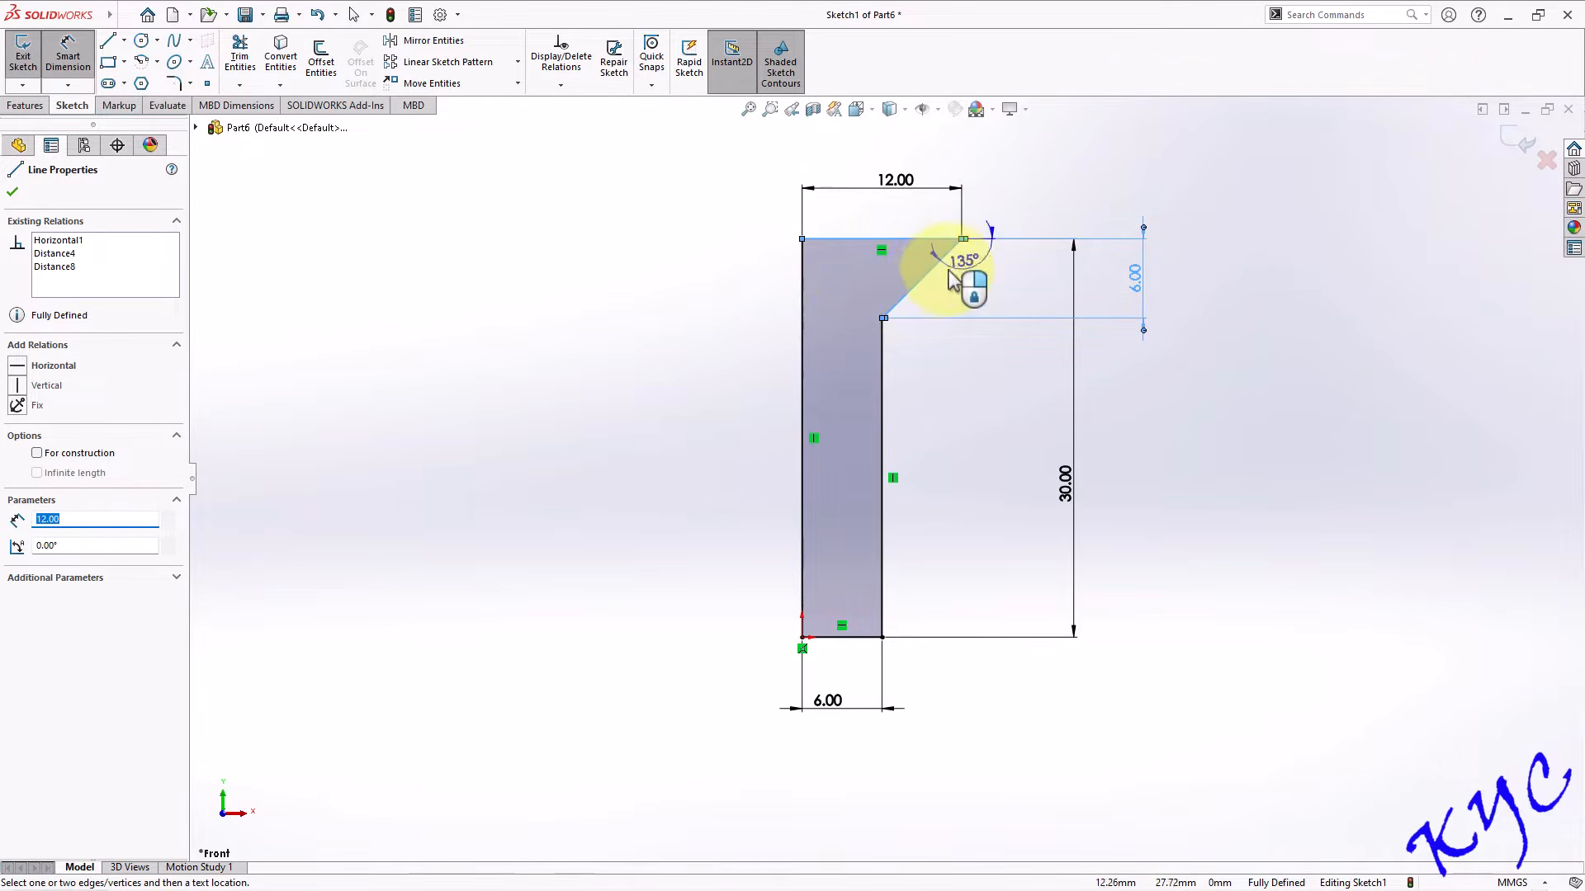
key(Escape)
key(Escape)
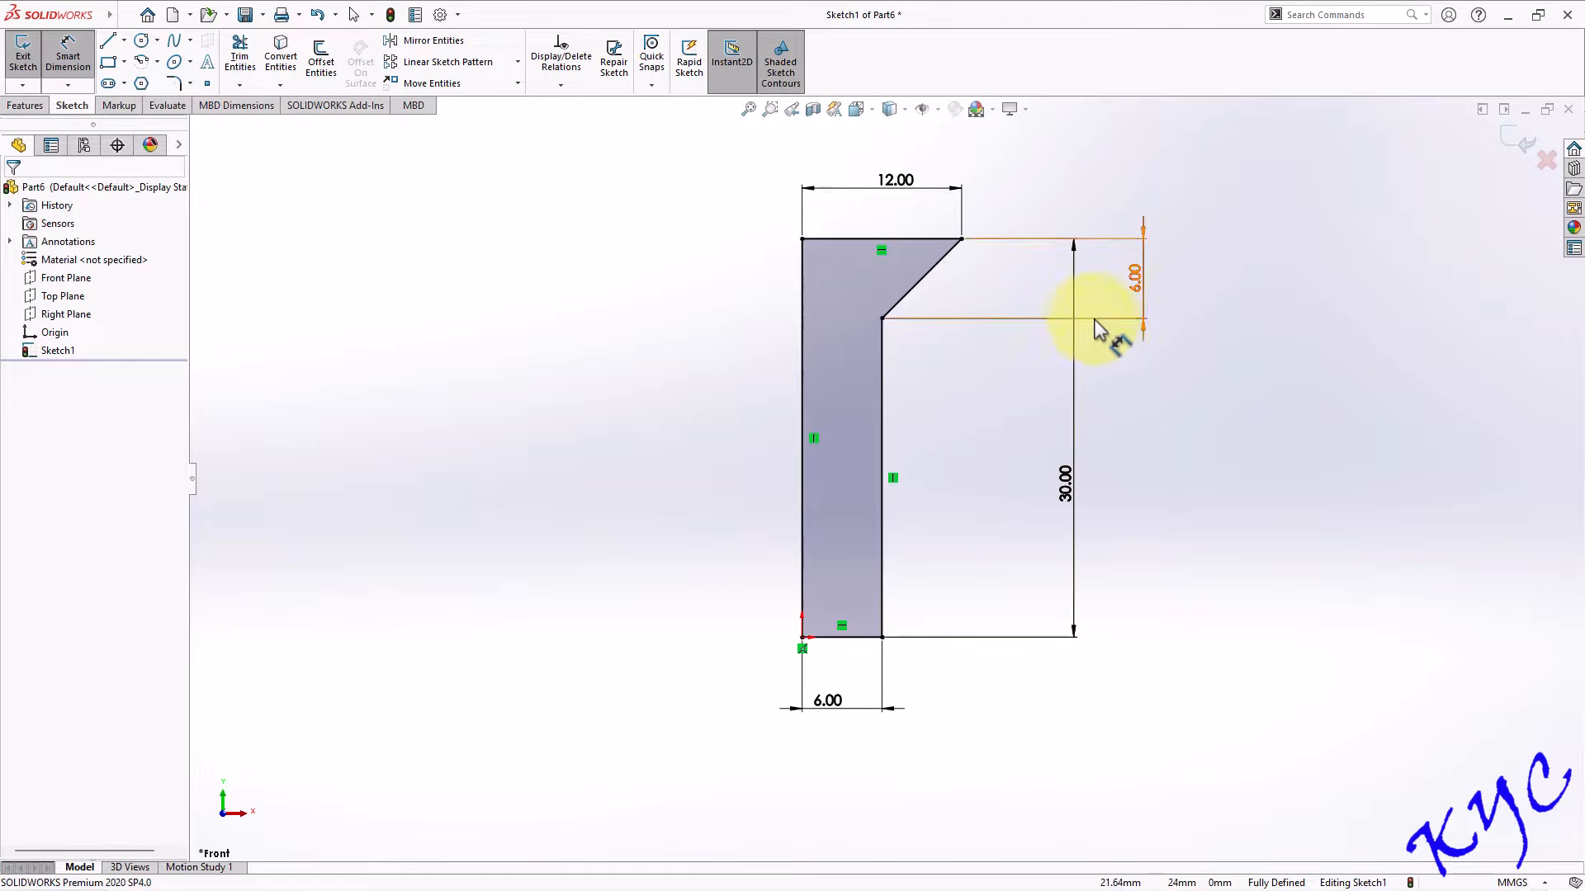
Revolve the profile 360 degrees about its long vertical edge on the origin side.
key(r)
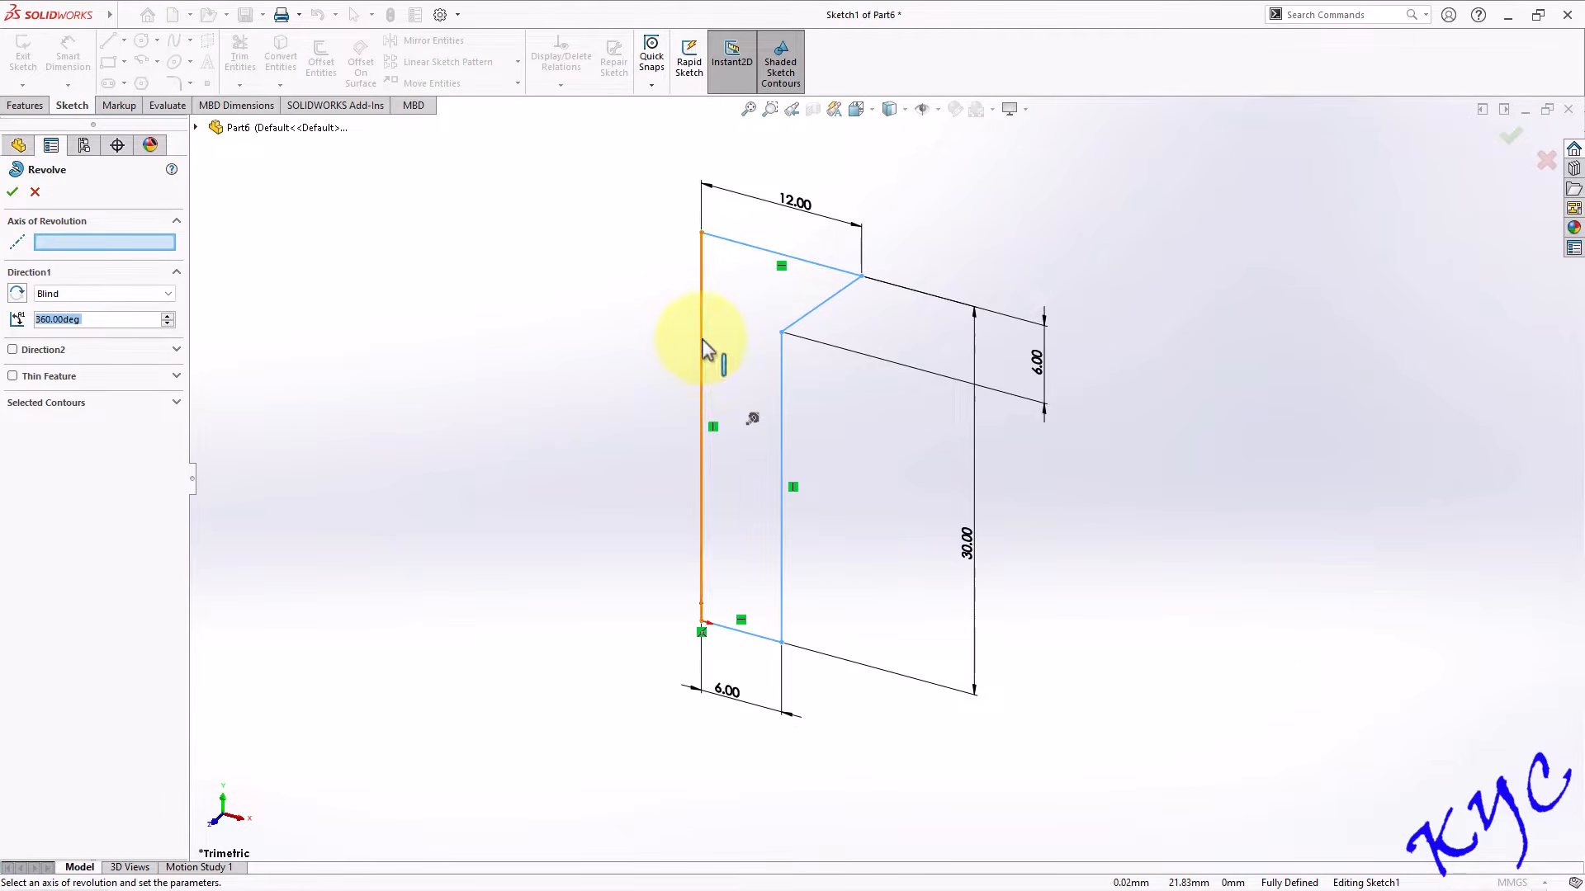
click(702, 341)
click(12, 193)
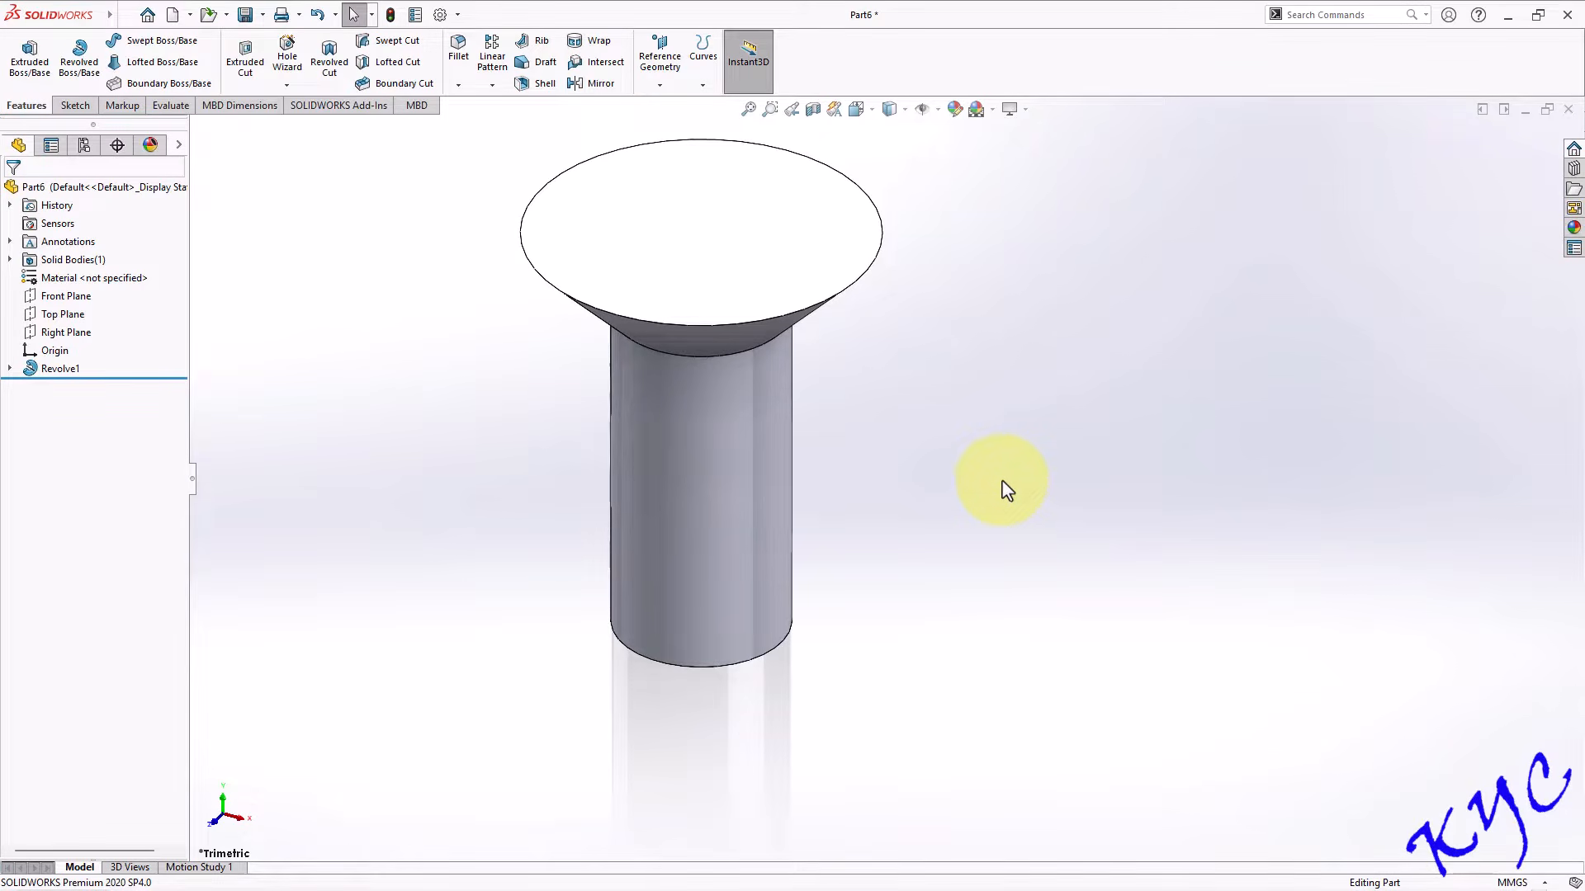
On the Front Plane, sketch a closed rectangle about 2.76 mm wide and 1.48 mm deep, with its top line centred on the head's top edge.
key(ctrl+1)
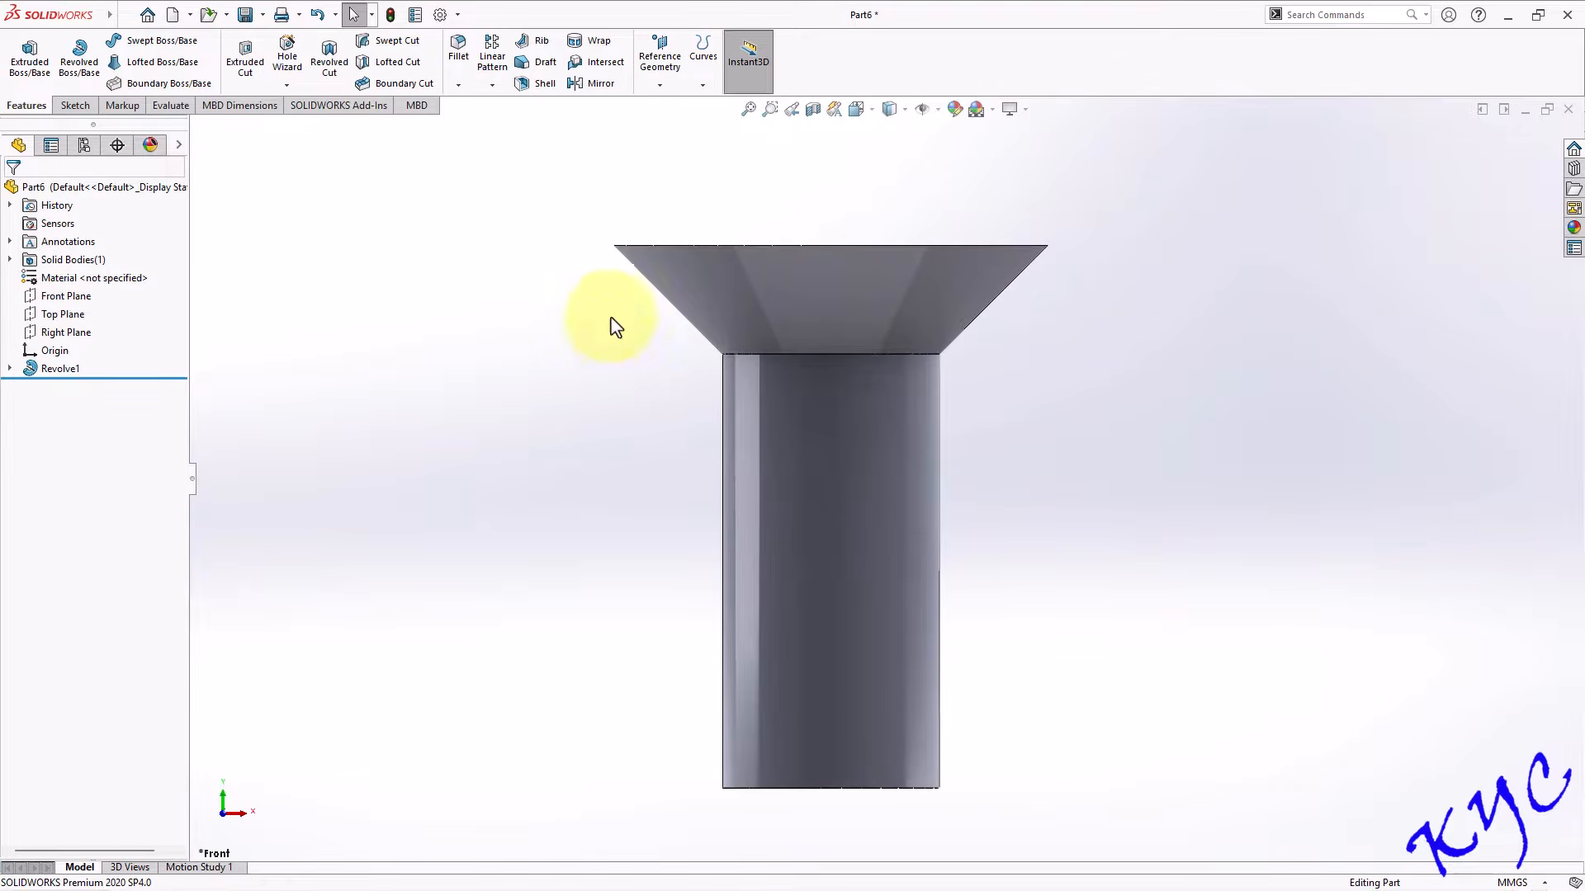
click(66, 296)
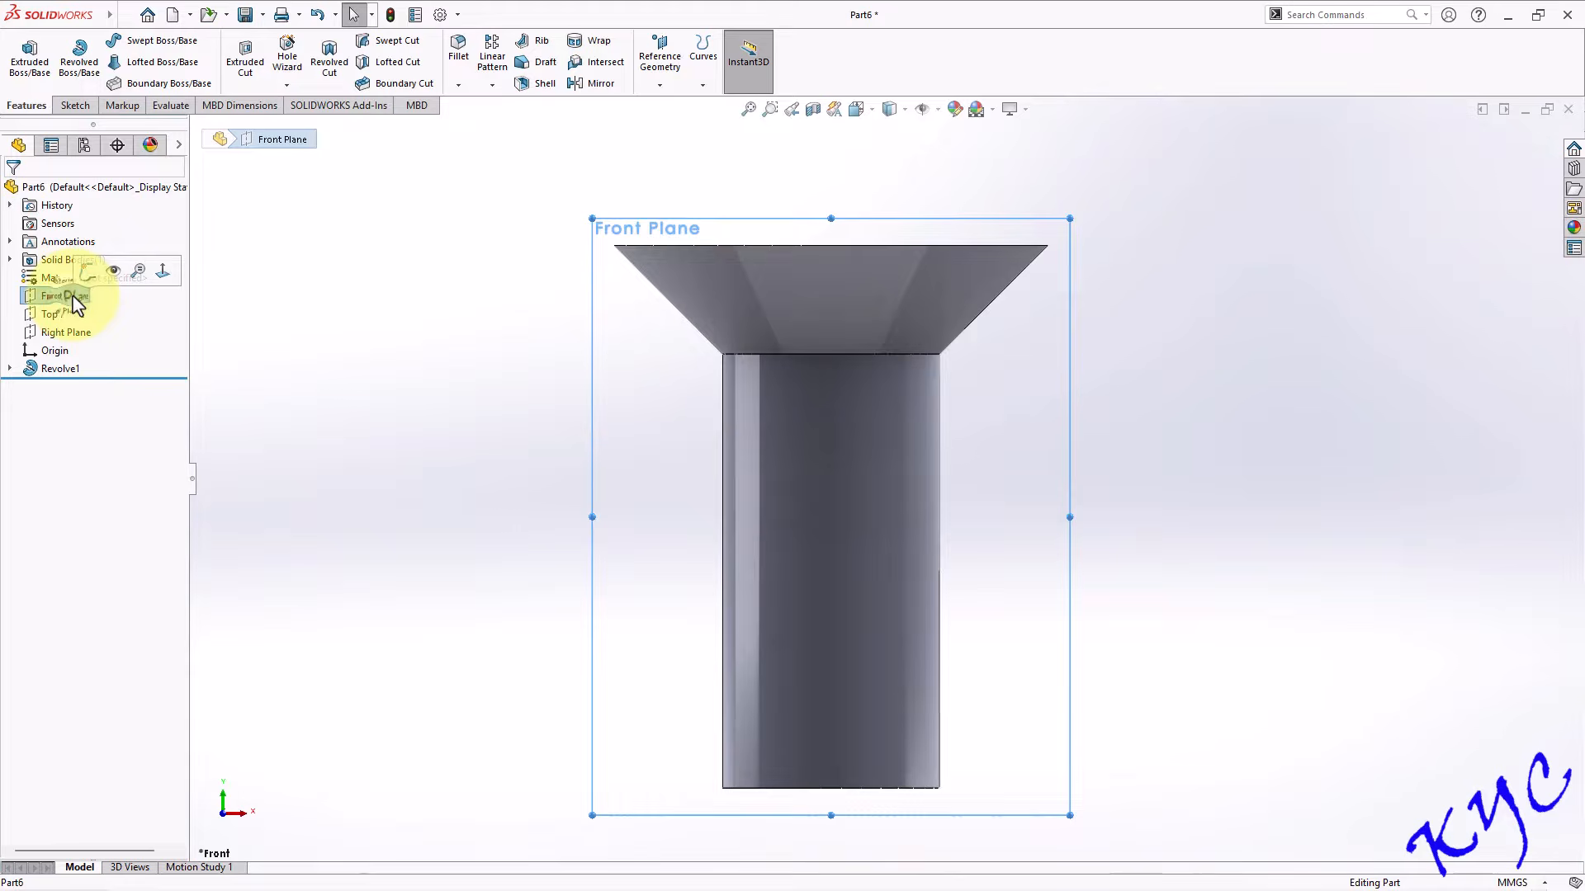
click(249, 74)
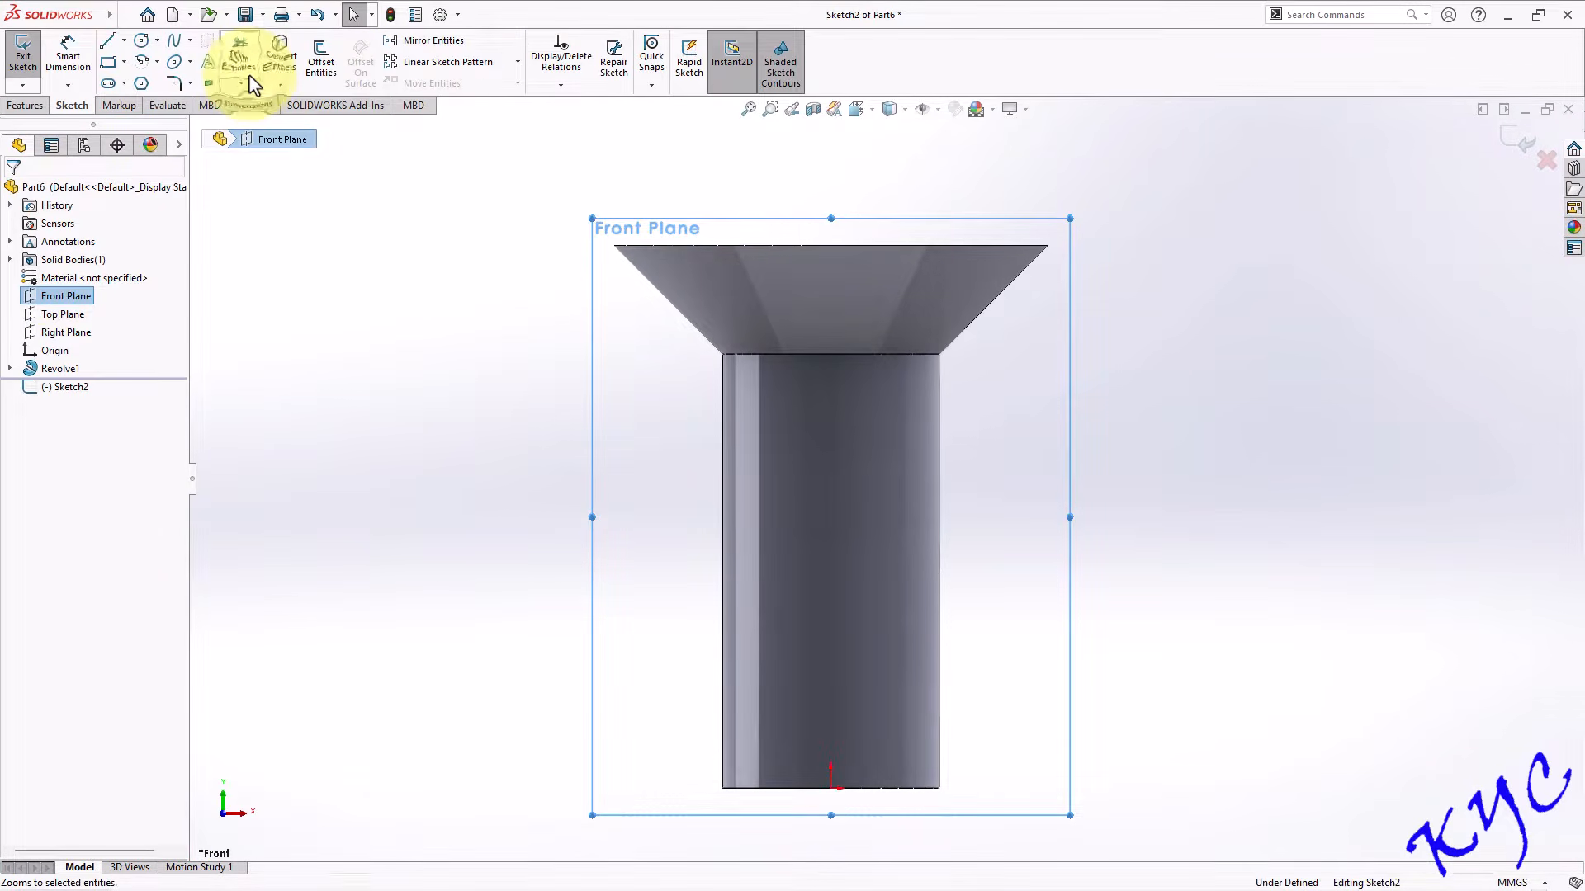
click(108, 40)
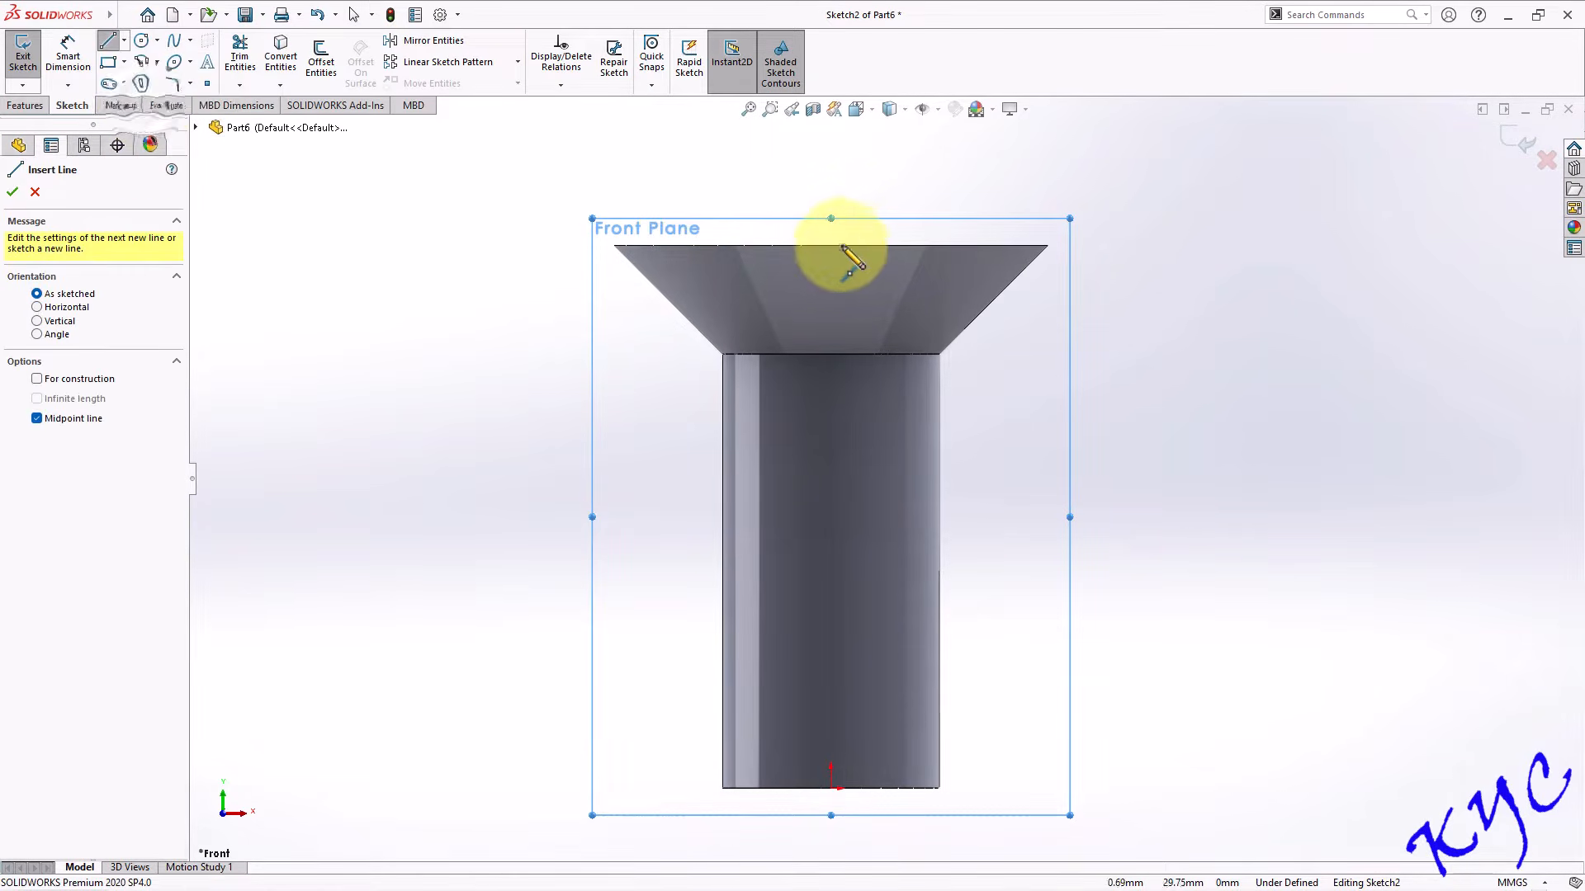
click(831, 245)
click(857, 245)
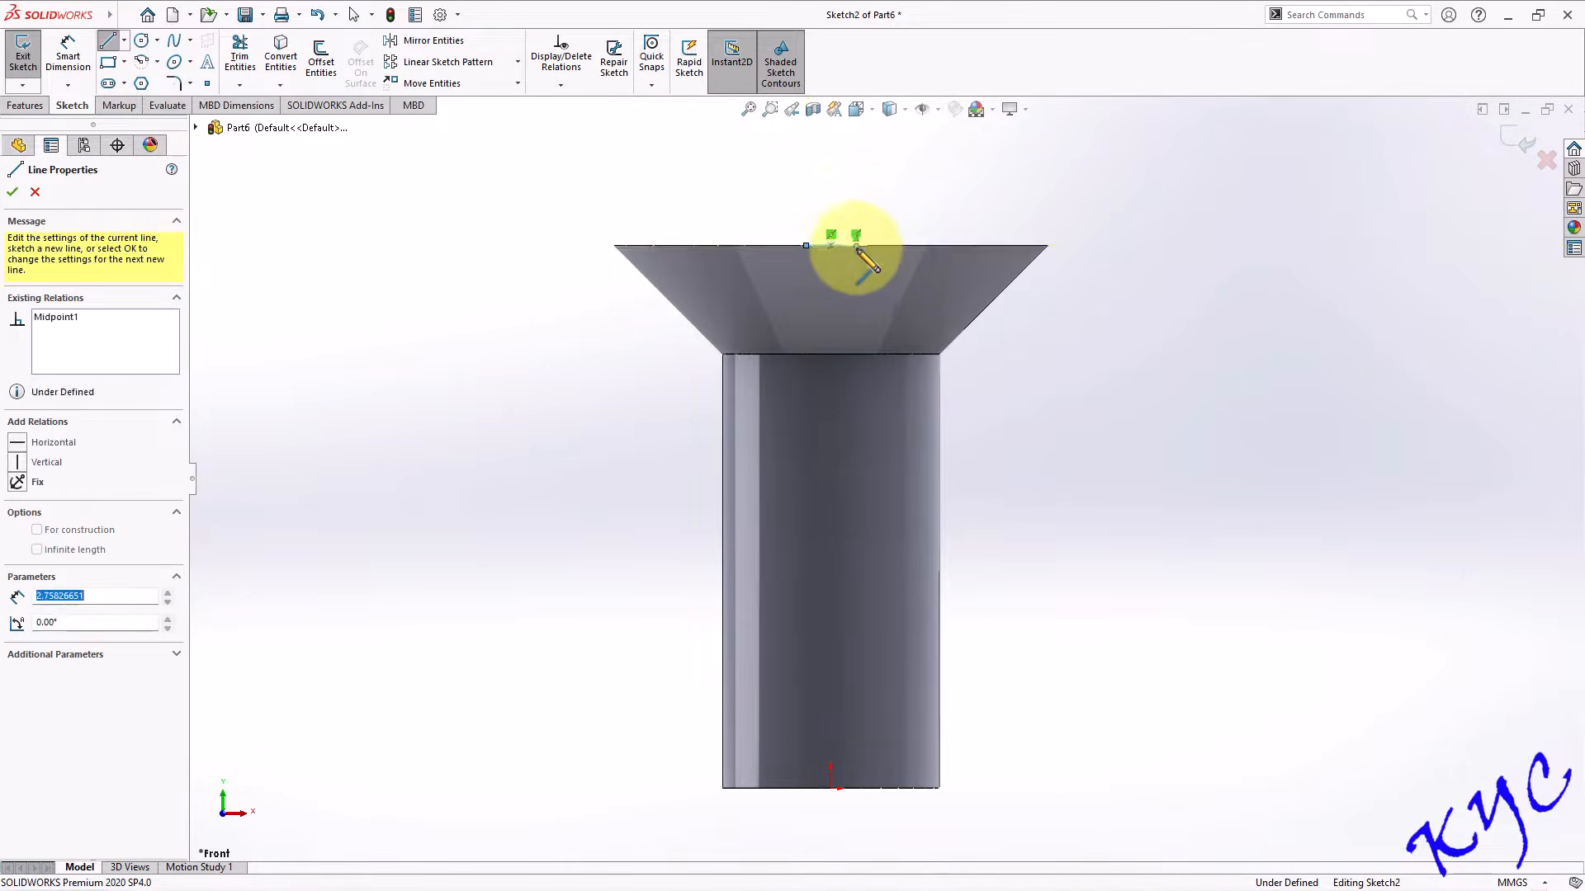
click(856, 271)
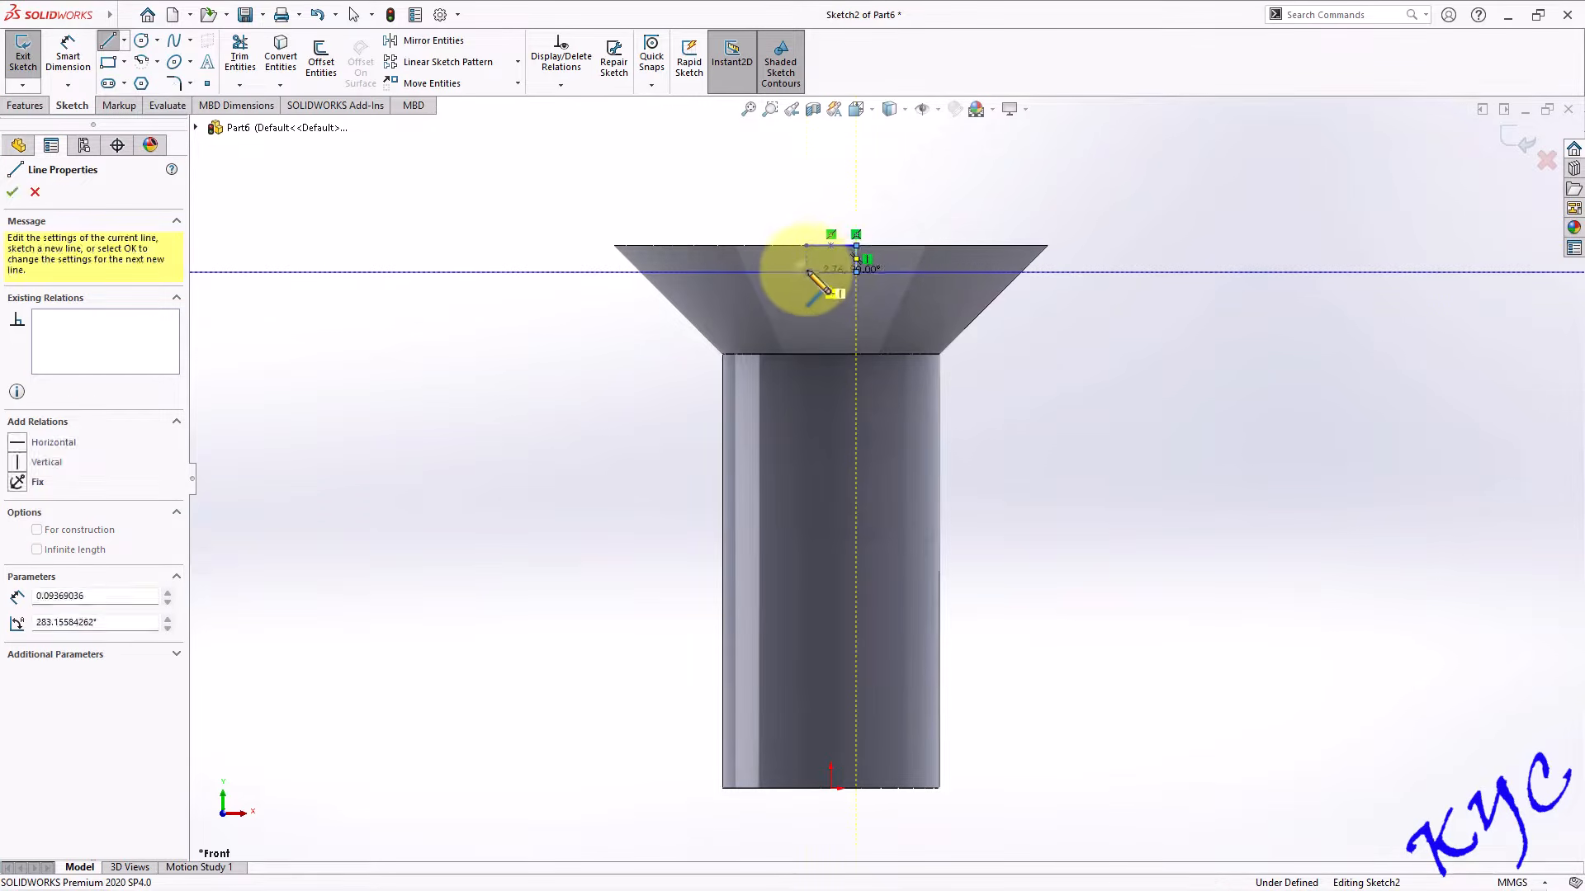
click(805, 271)
click(805, 245)
key(Escape)
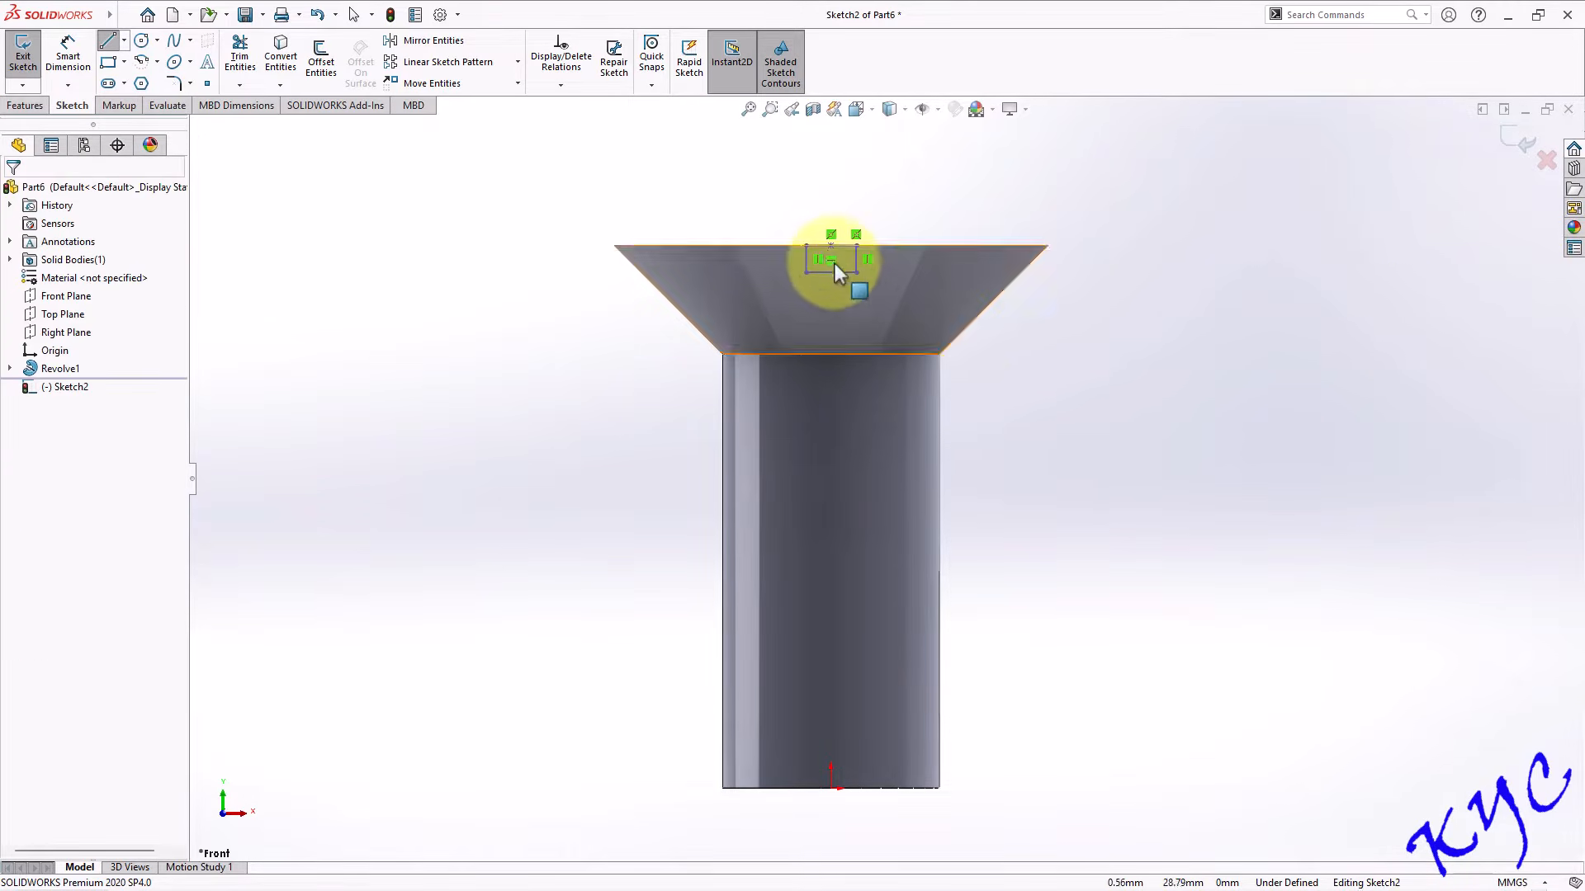
Add a Vertical relation between the midpoint of the rectangle's top line and the origin.
click(831, 245)
ctrl+click(832, 788)
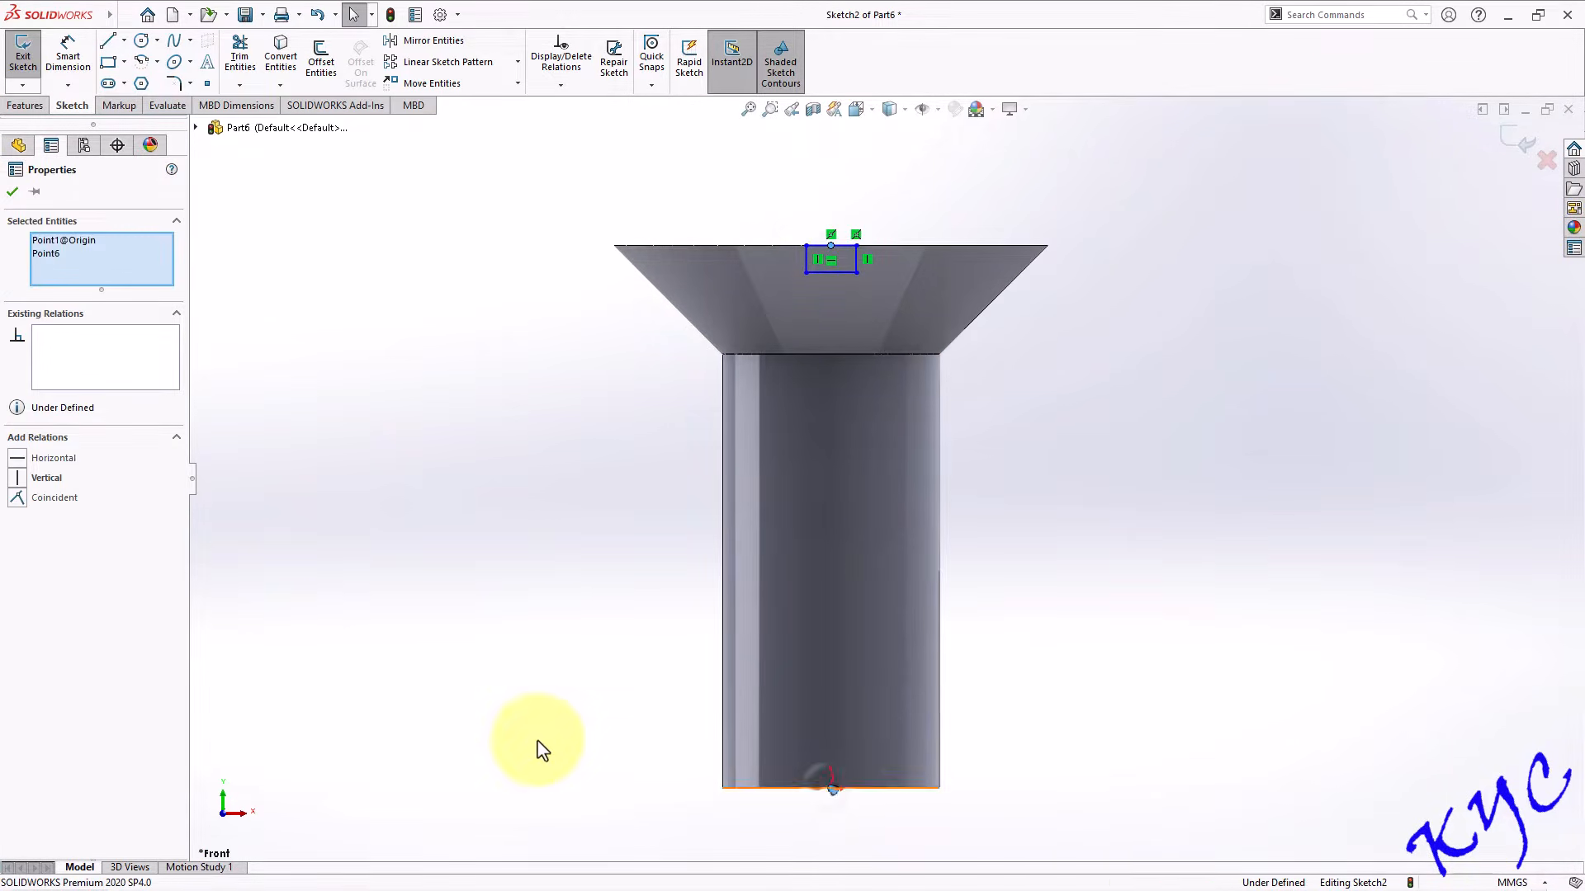
click(18, 479)
click(1098, 421)
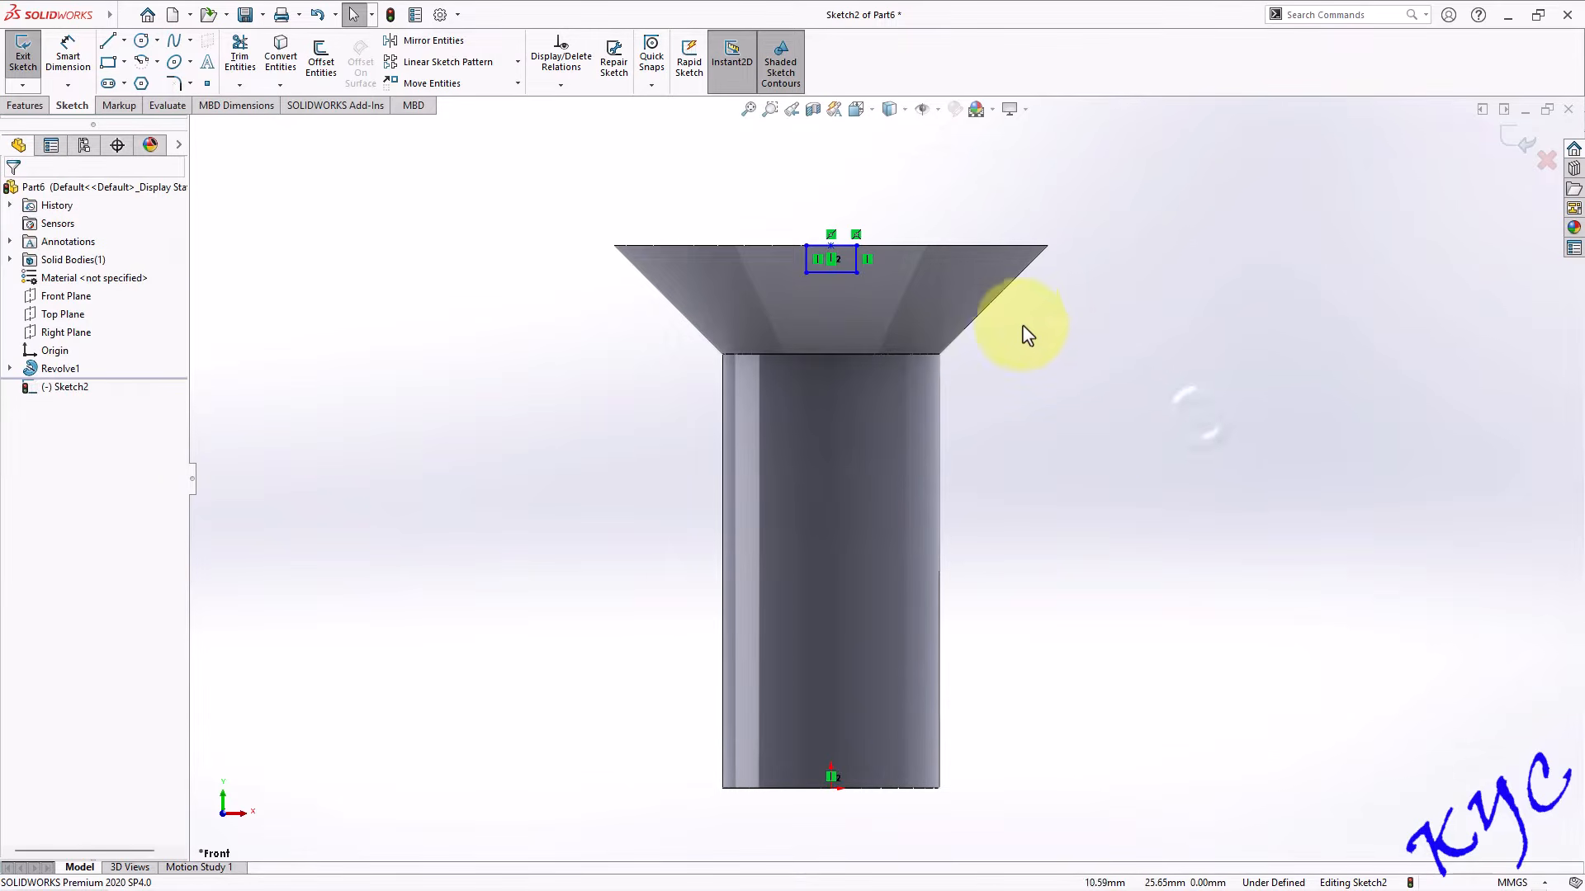
Dimension the slot rectangle to 2 mm wide and 3 mm deep.
click(64, 58)
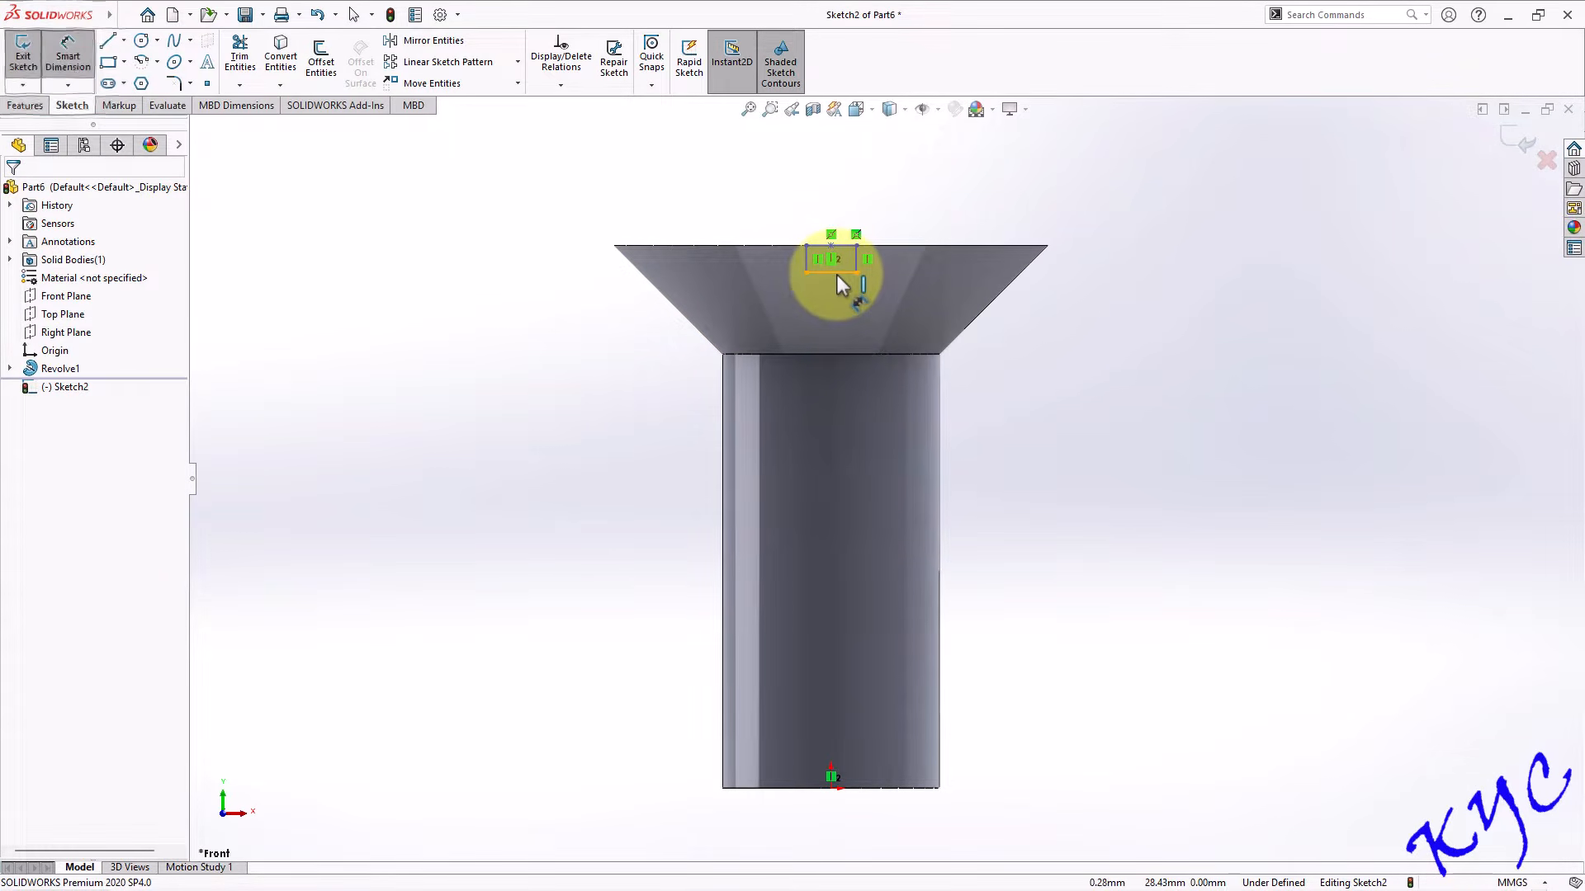
click(837, 273)
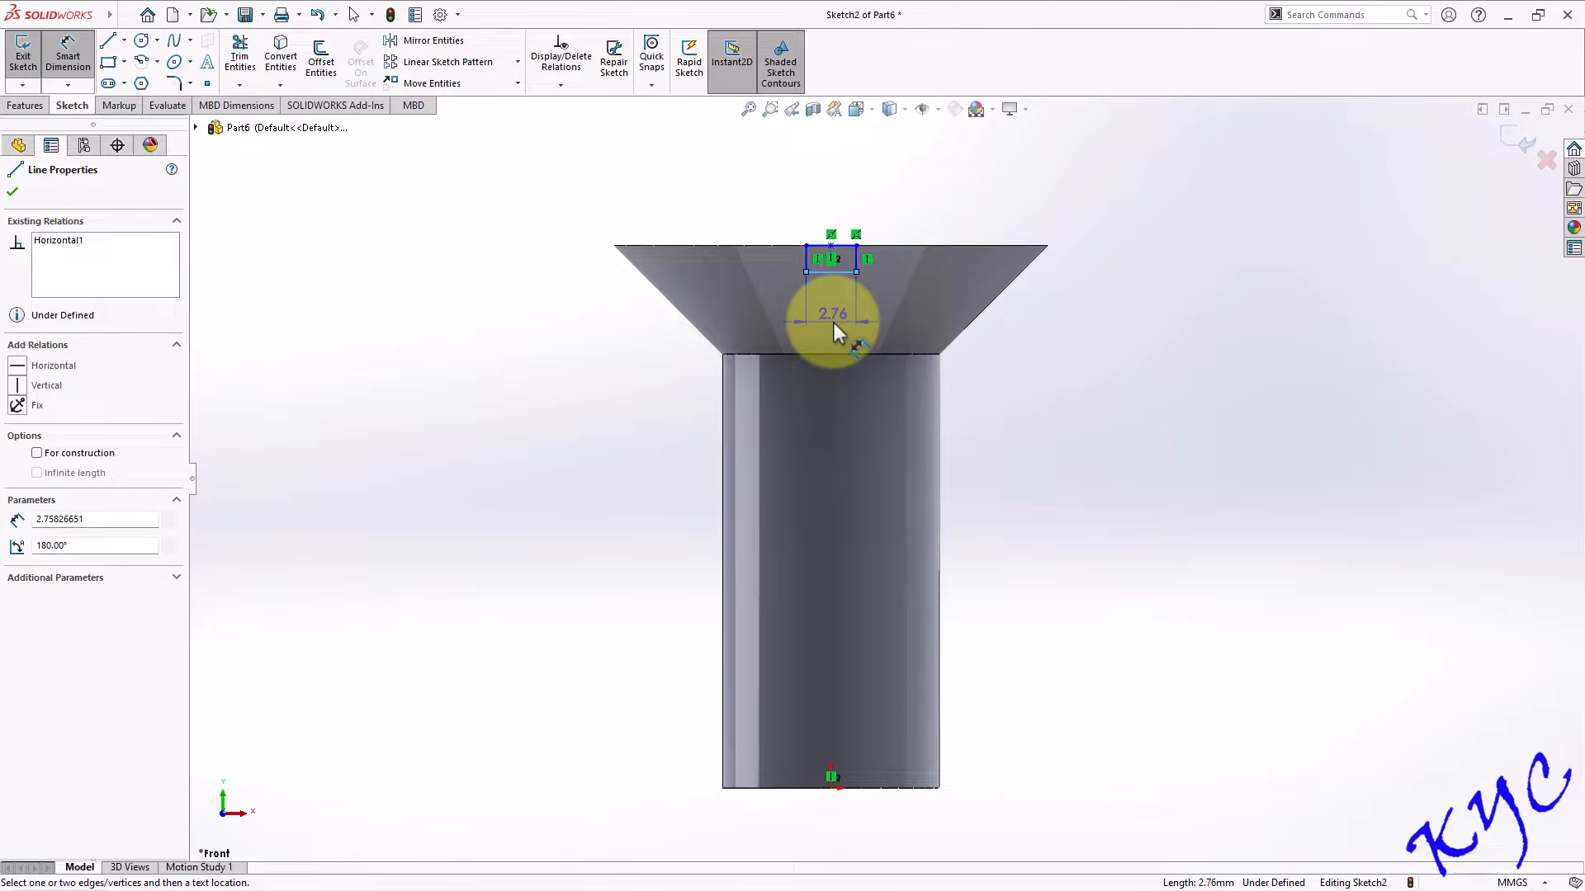
click(833, 323)
text(2)
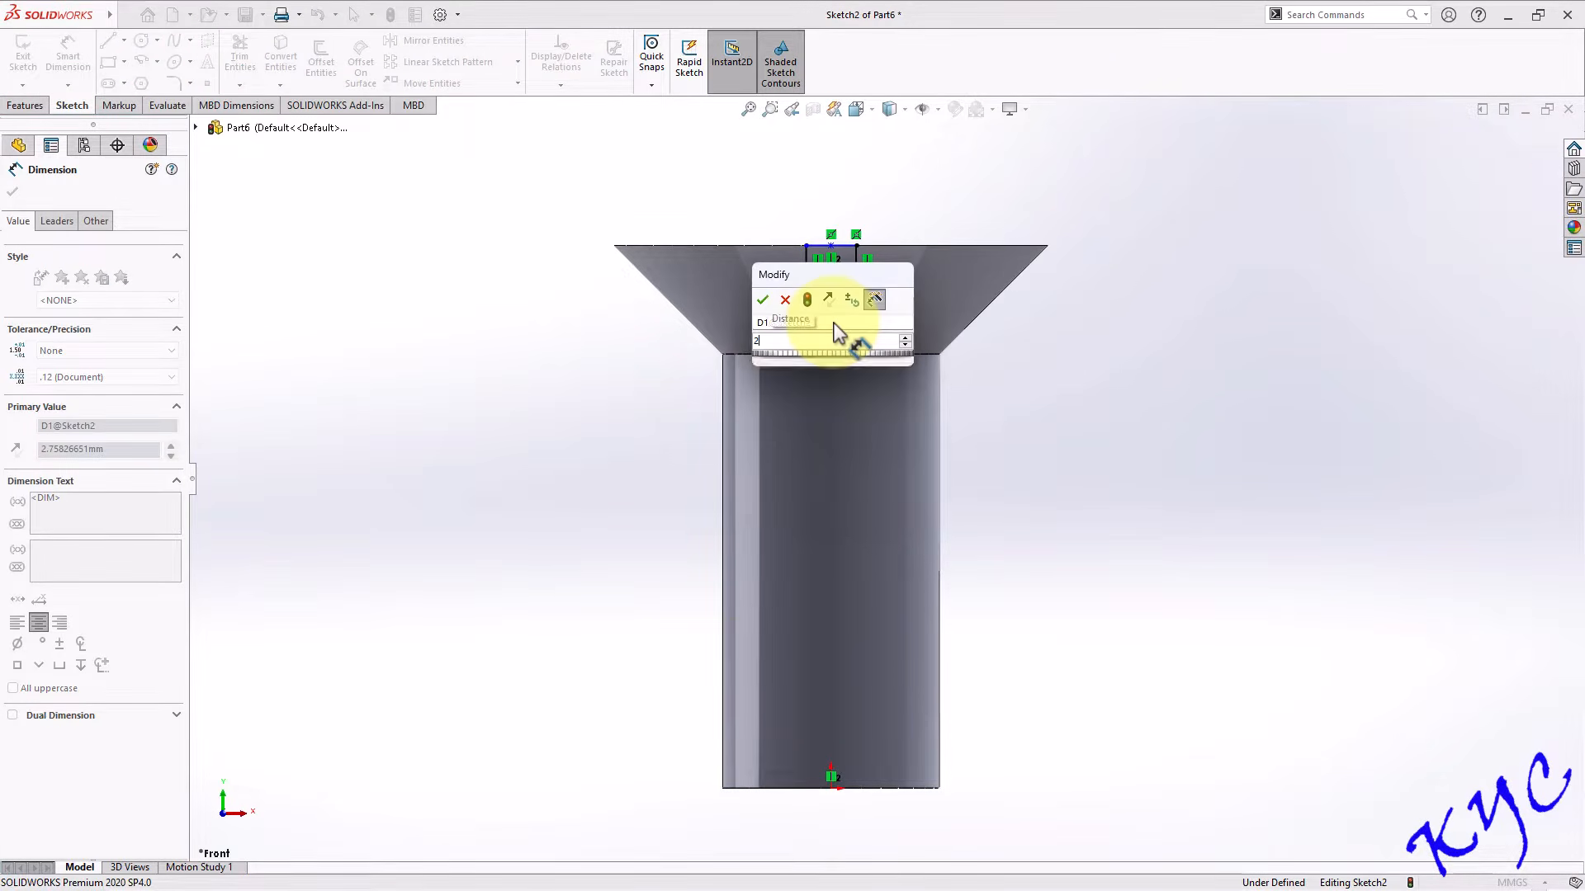
key(Return)
click(850, 260)
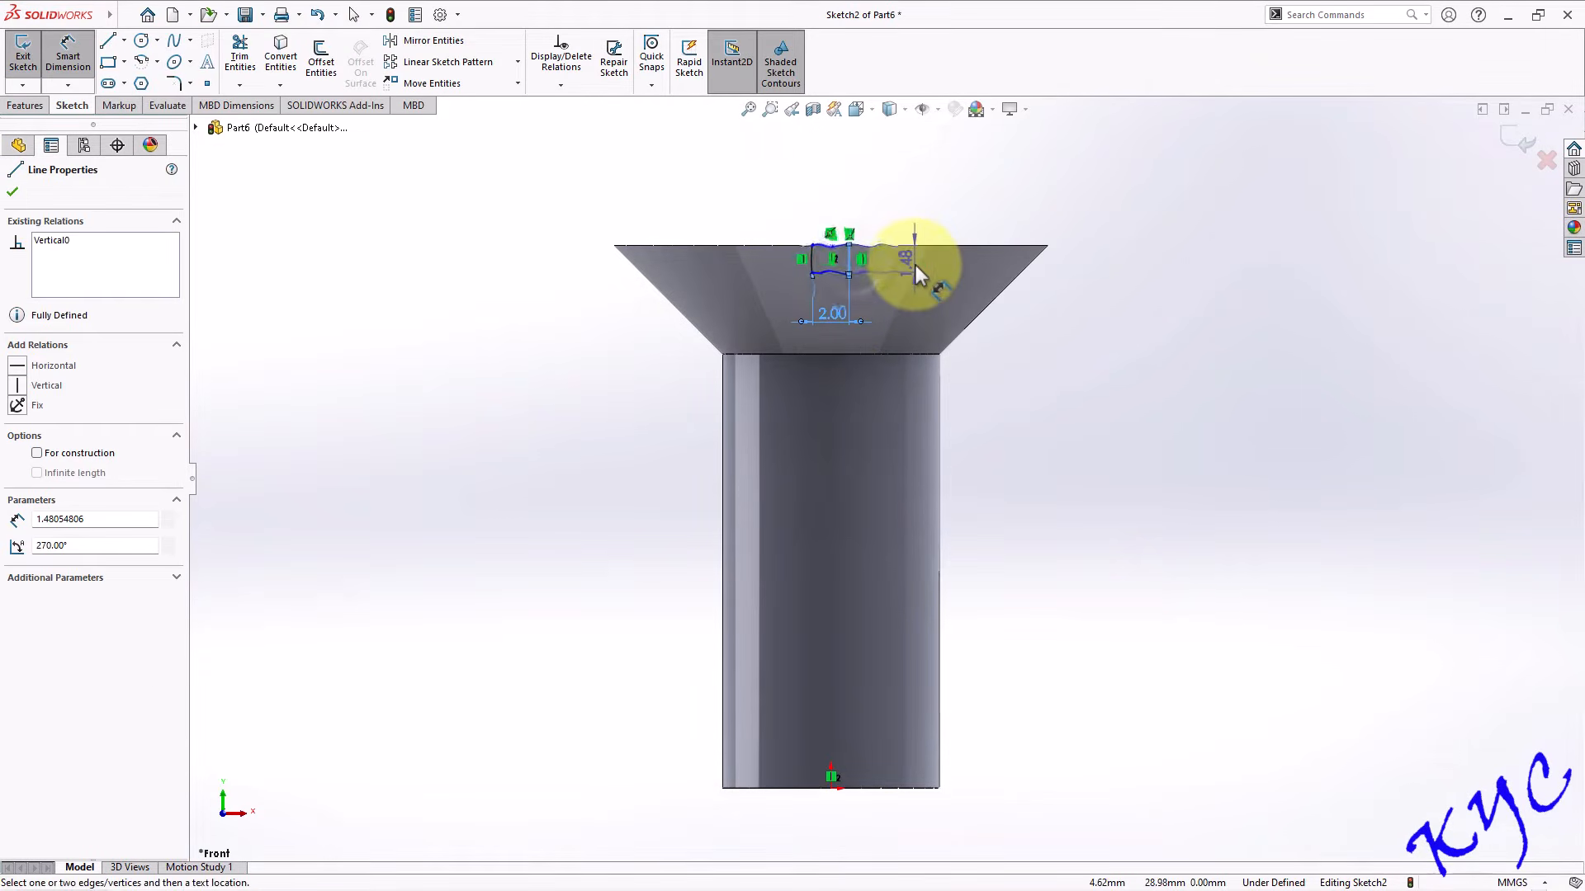
click(915, 265)
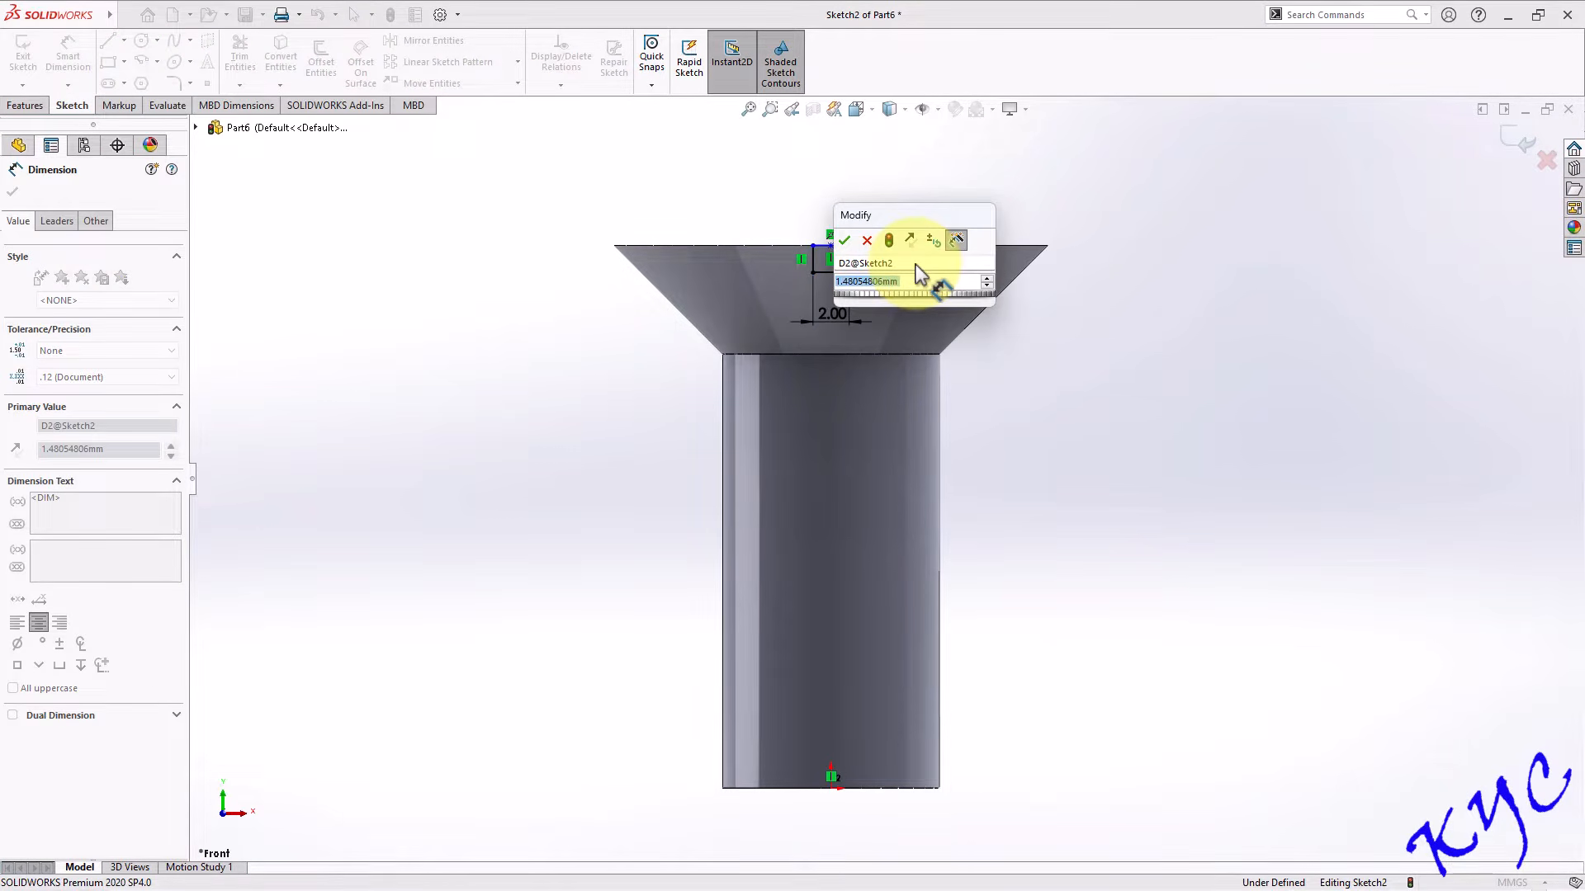
text(3)
key(Return)
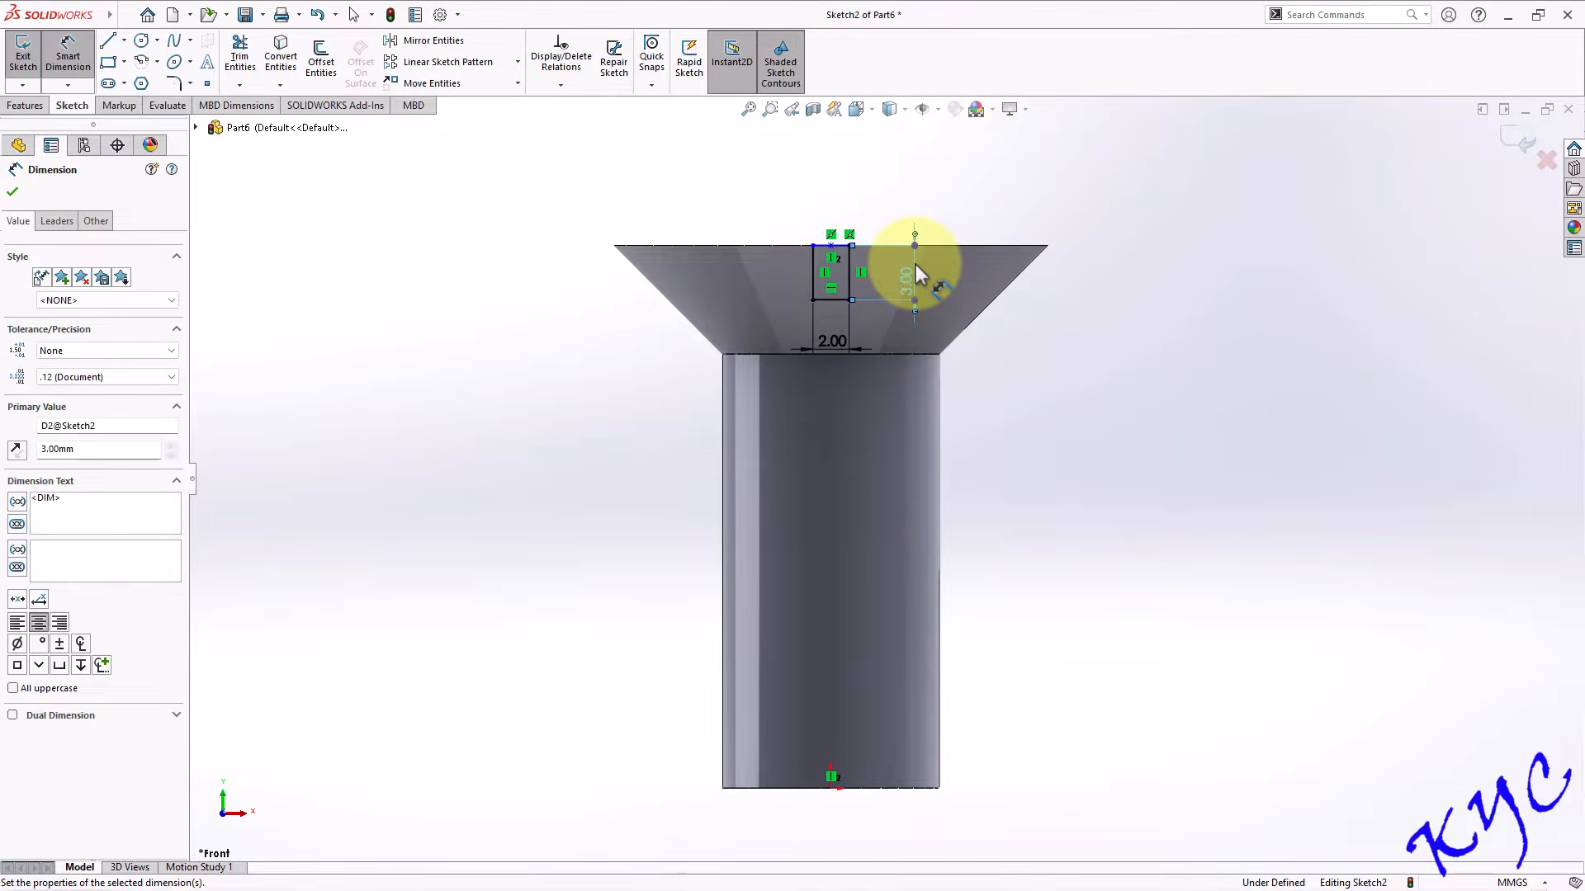
click(1093, 392)
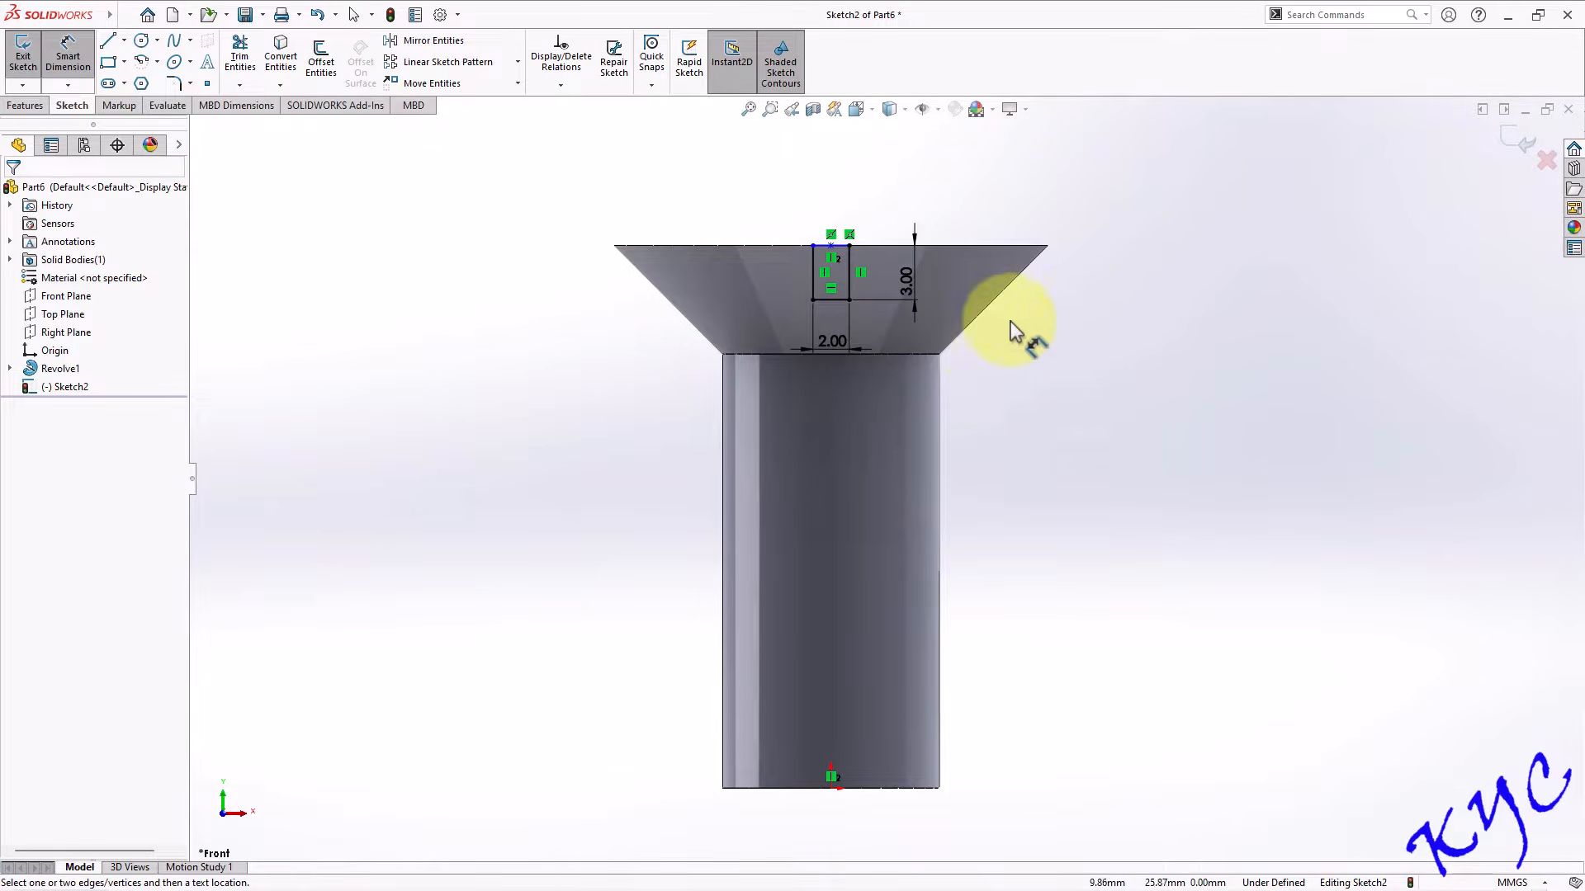
key(Escape)
Make the rectangle's top and bottom lines equal in length.
click(839, 245)
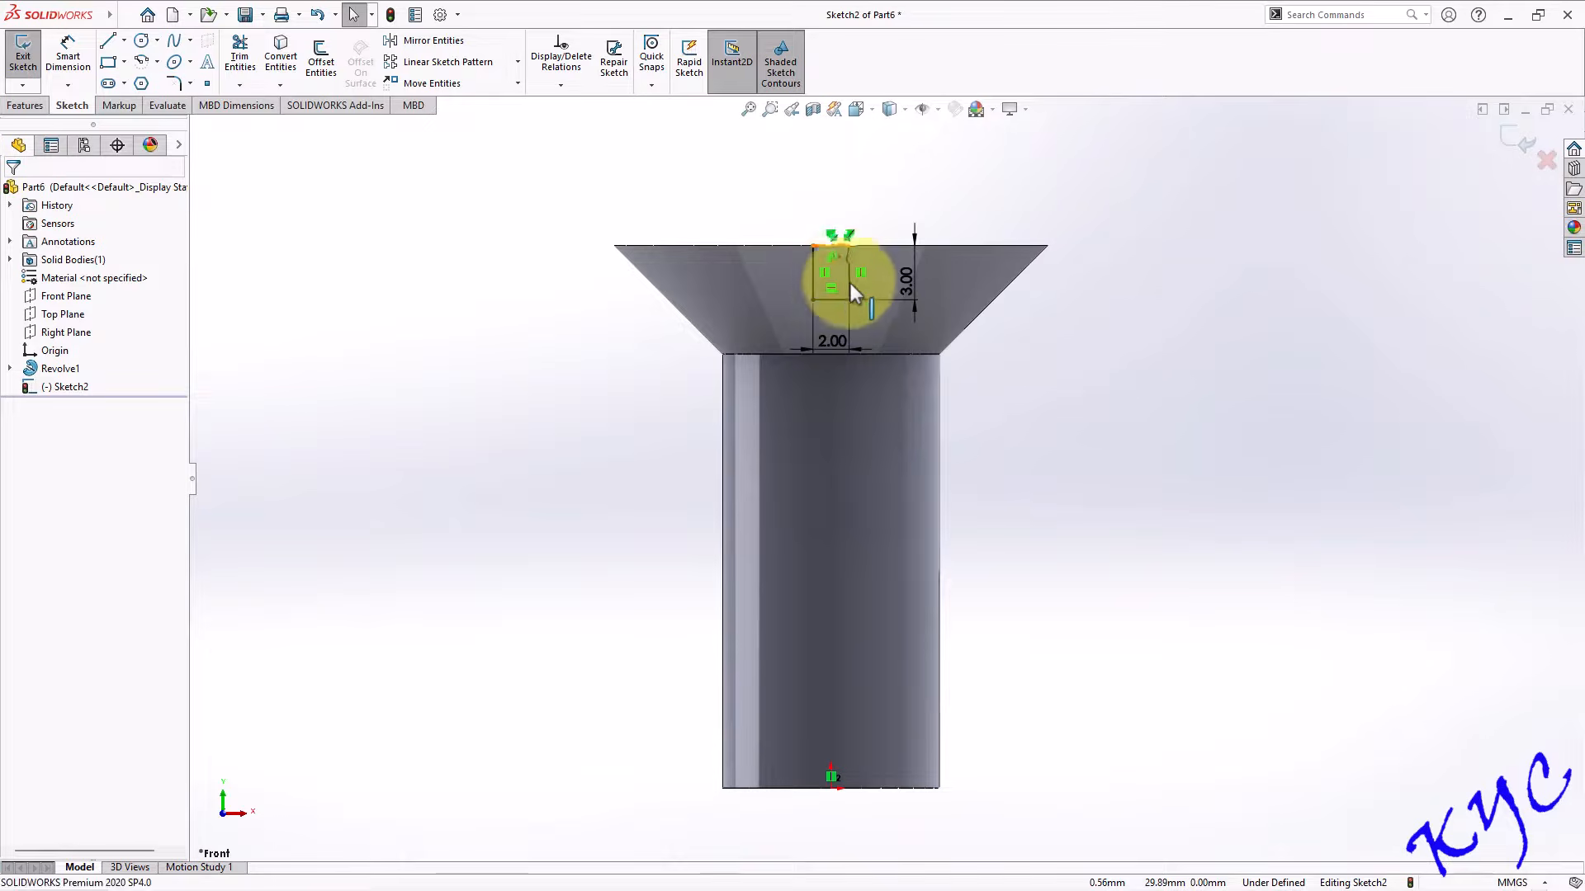
ctrl+click(839, 300)
click(33, 557)
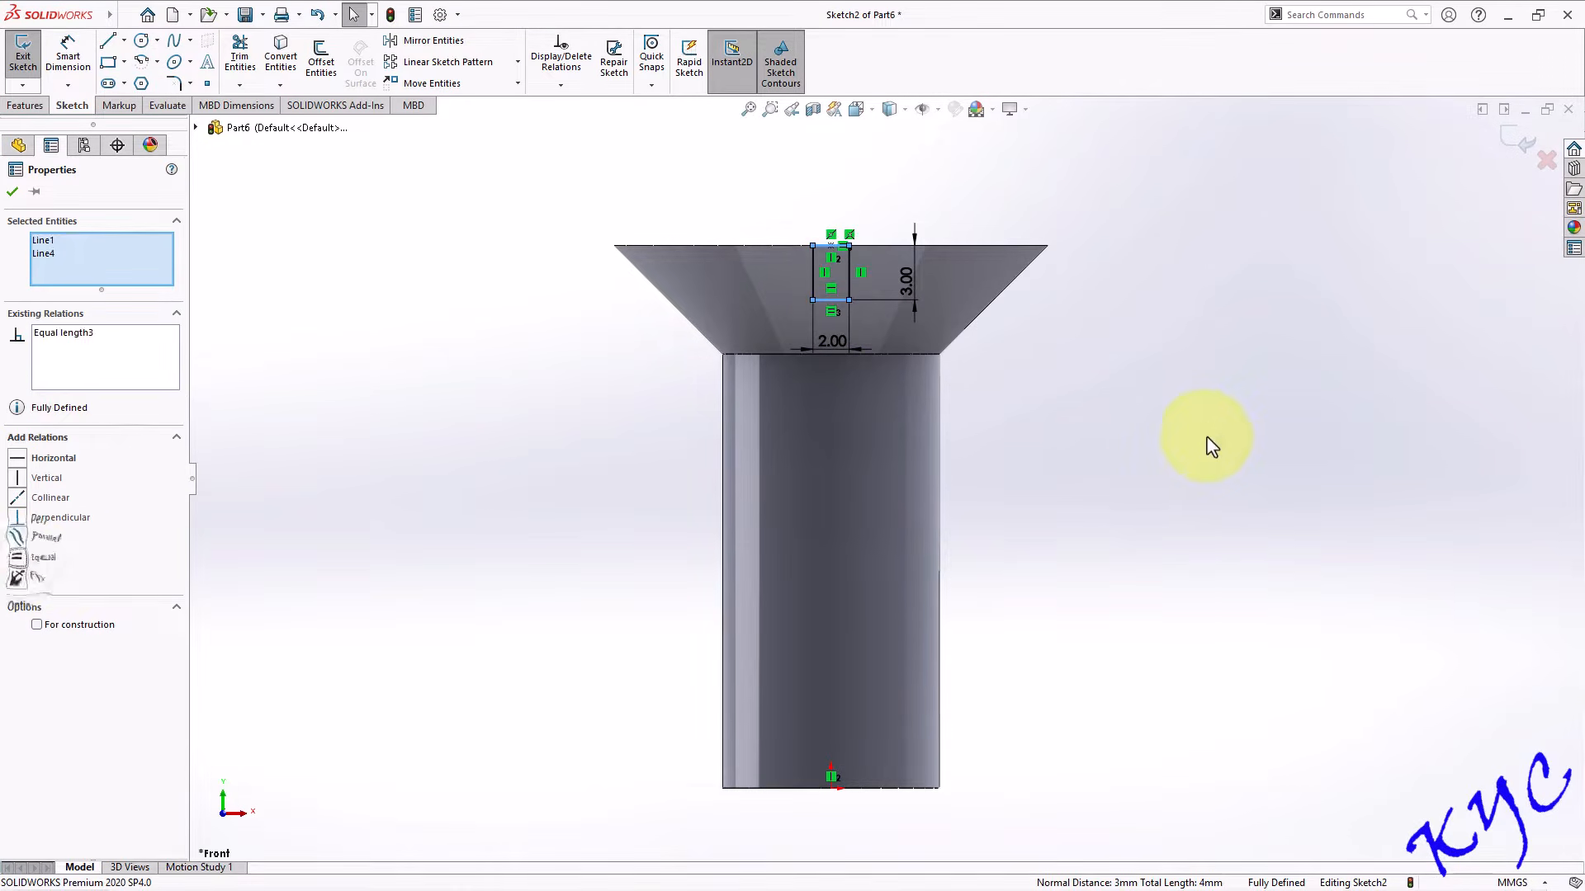
click(1205, 433)
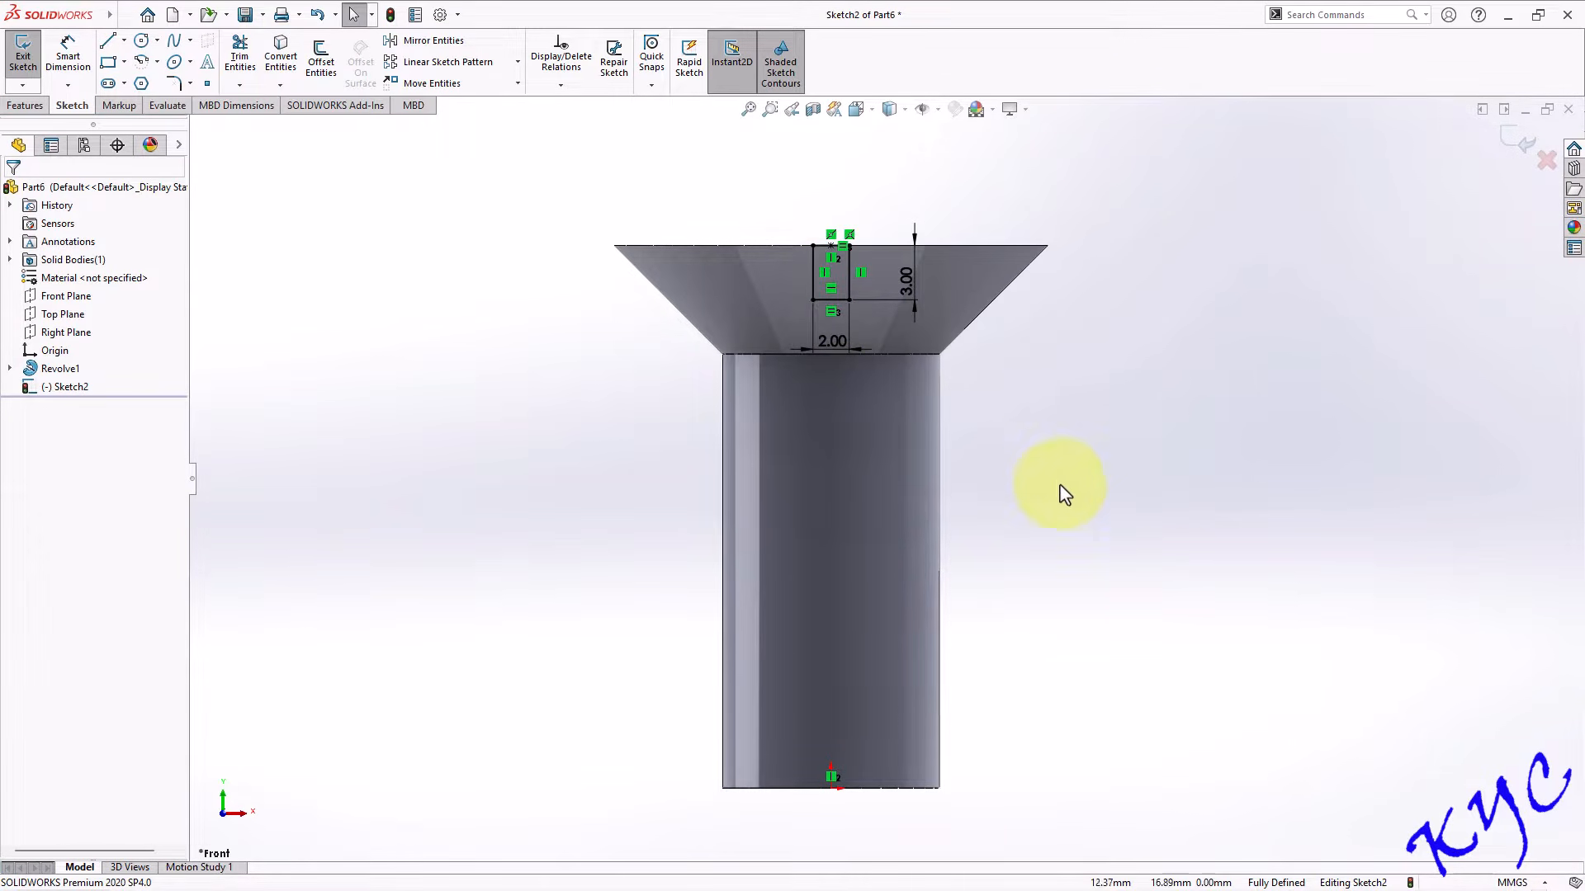
Cut the slot rectangle across the screw head with an Extruded Cut set to Through All - Both.
click(1523, 142)
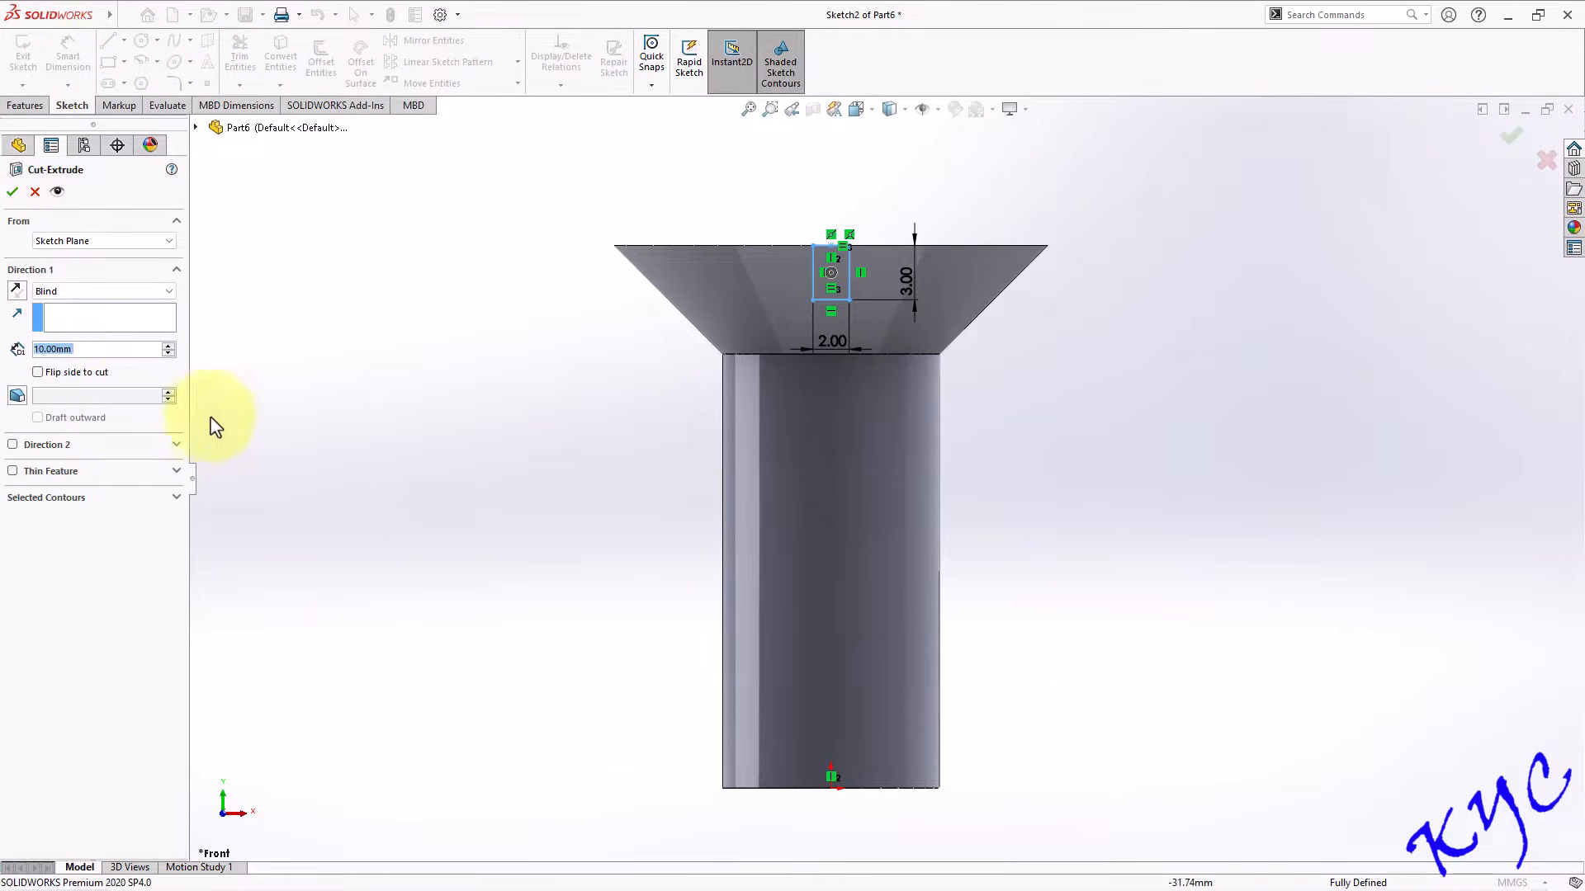
click(71, 291)
click(66, 325)
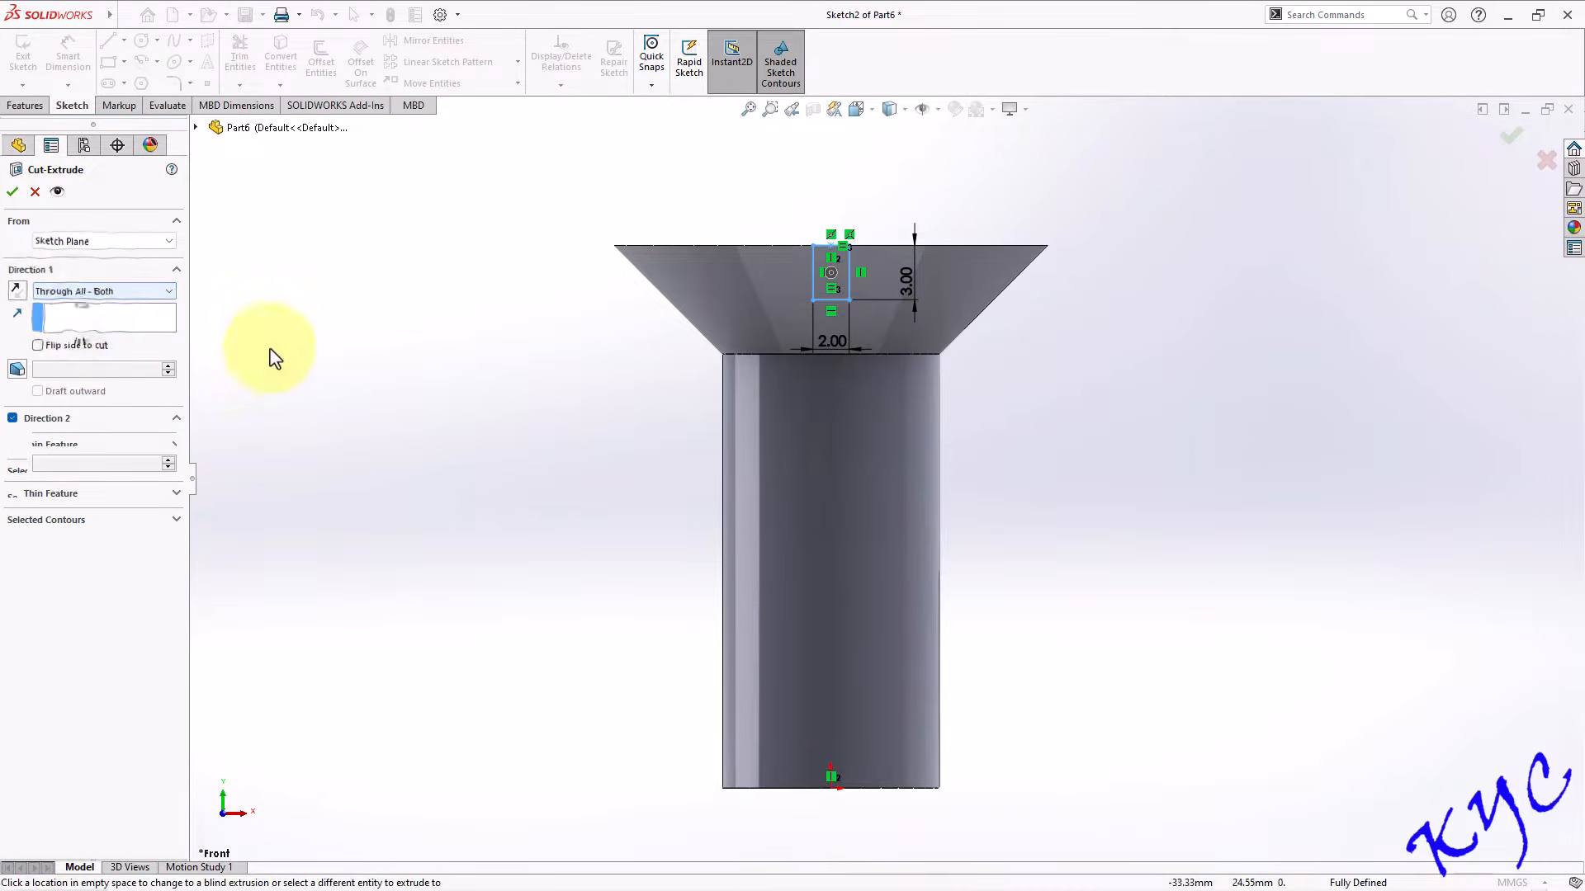
middle_drag(1211, 361, 1114, 485)
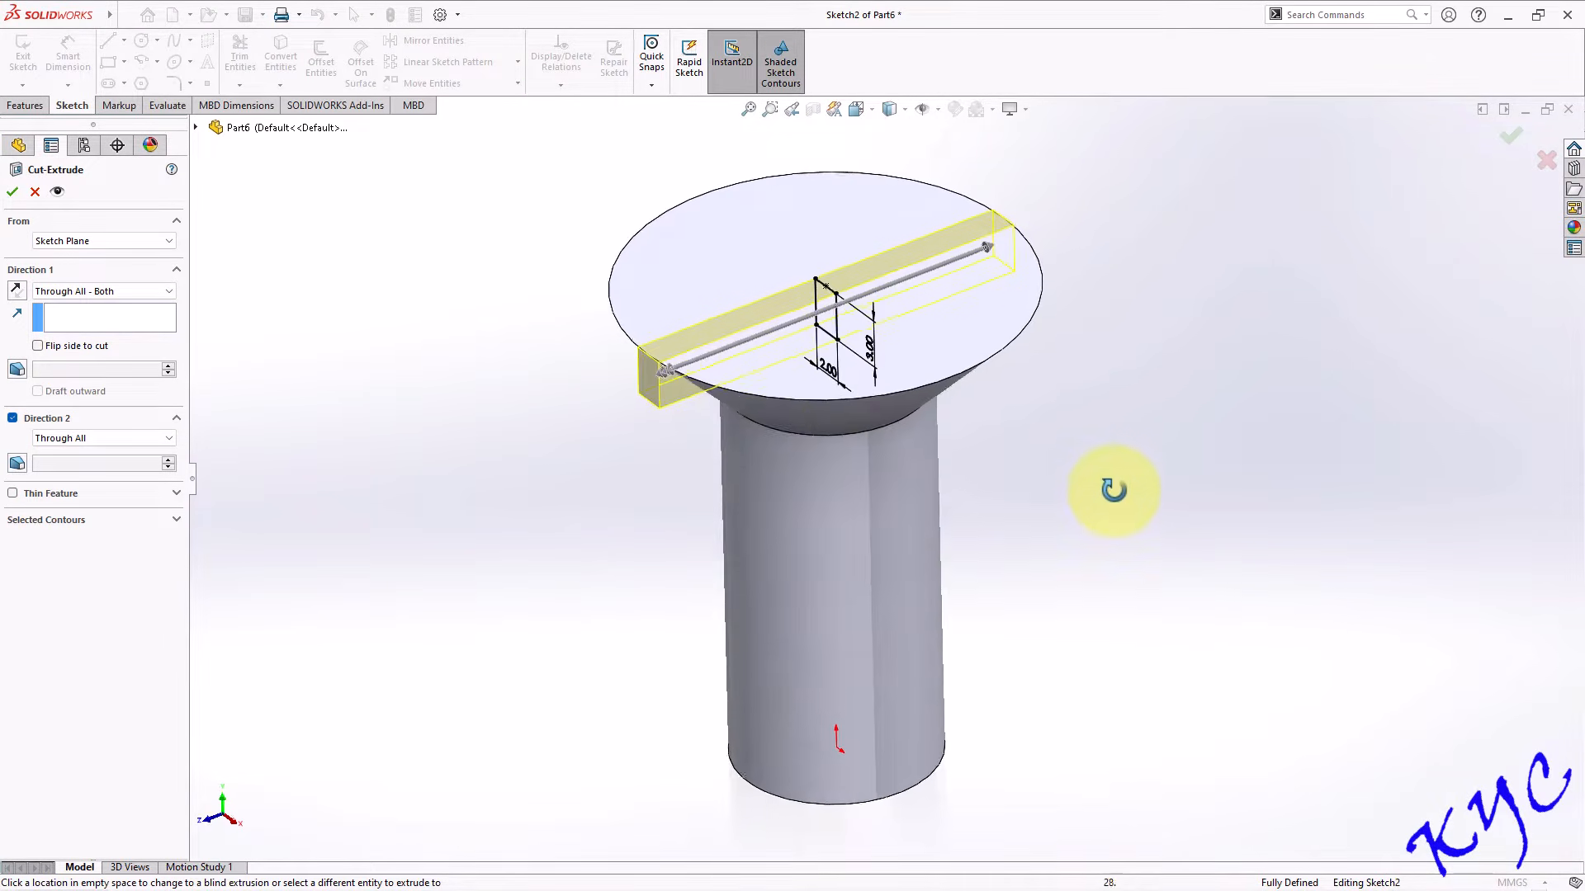
click(11, 190)
middle_drag(1247, 342, 1290, 304)
key(ctrl+1)
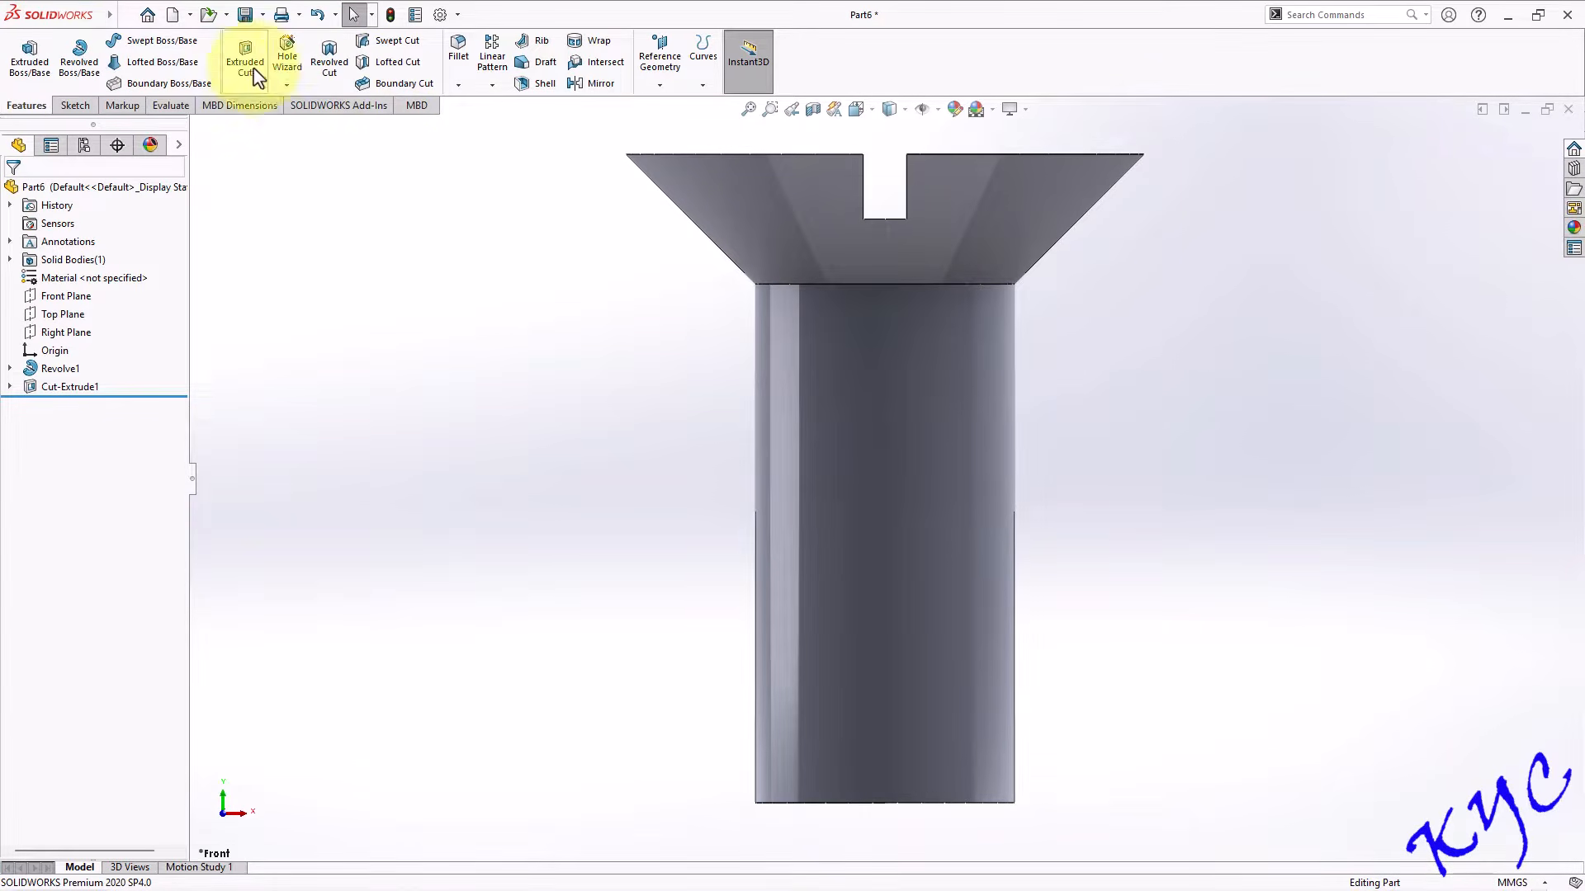
Add an ISO M12 Machine Threads cosmetic thread from the shank's bottom circular edge, with a Blind depth of 22 mm.
click(222, 16)
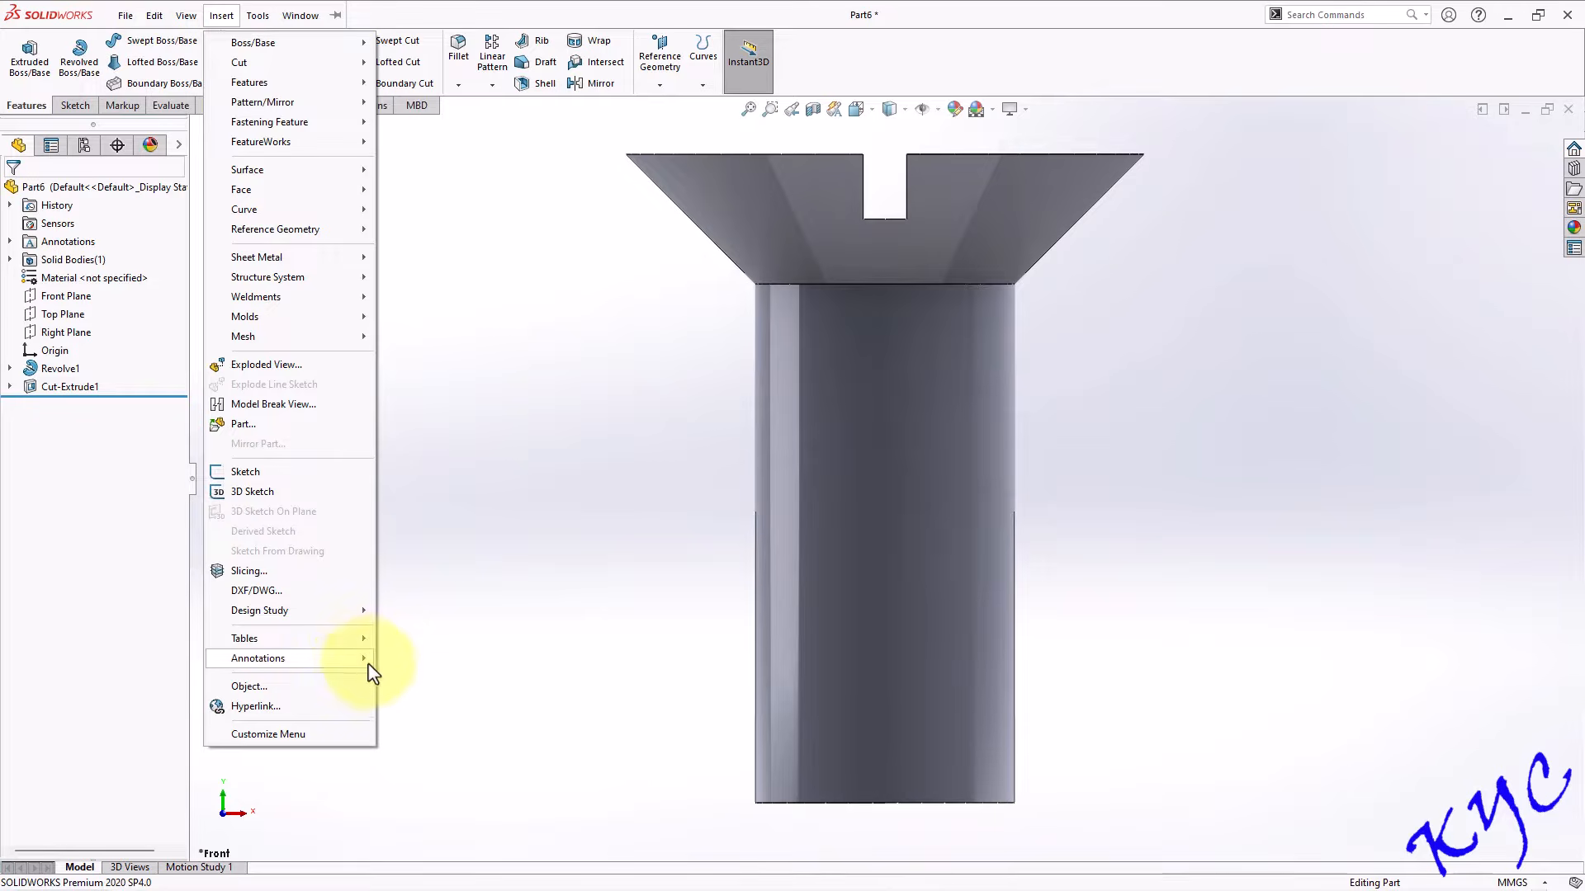
mouse_move(366, 667)
click(449, 583)
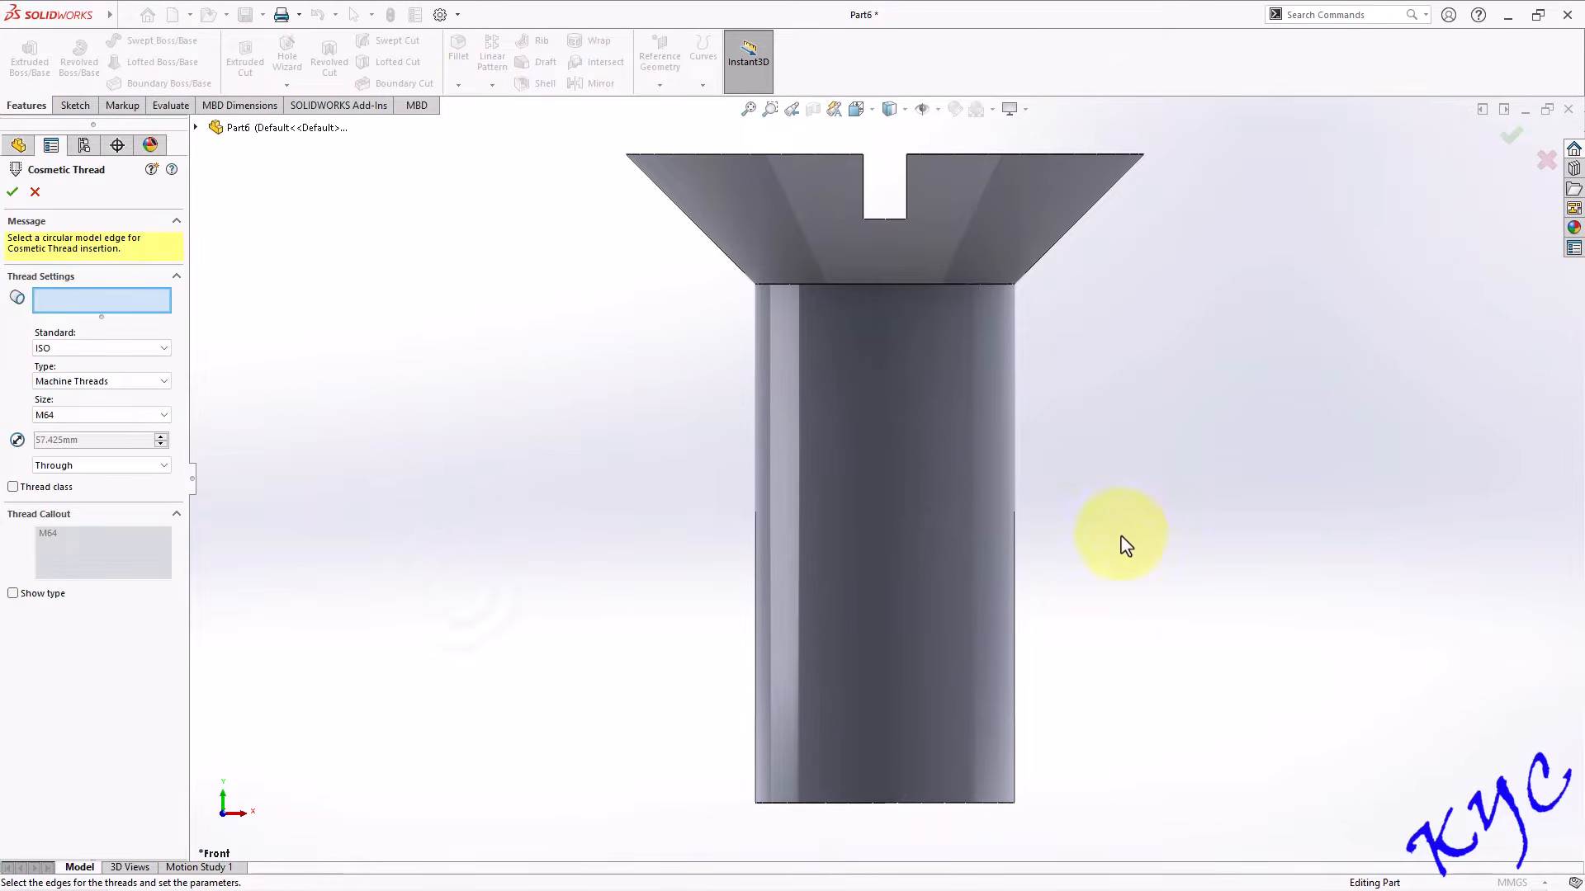
middle_drag(1185, 577, 1019, 707)
click(955, 783)
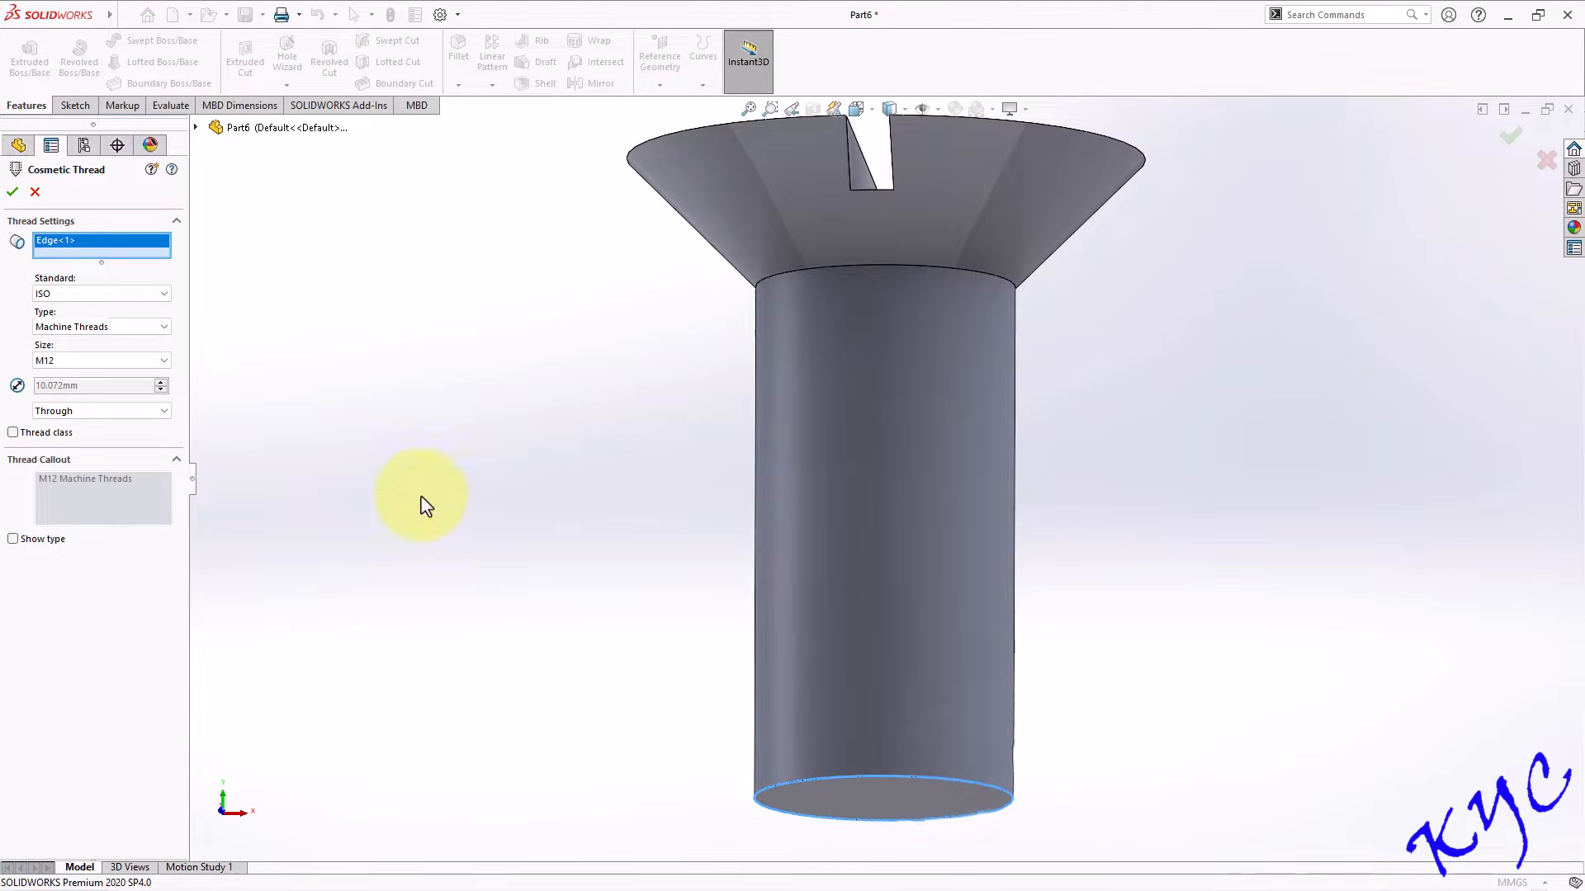
click(106, 411)
click(91, 427)
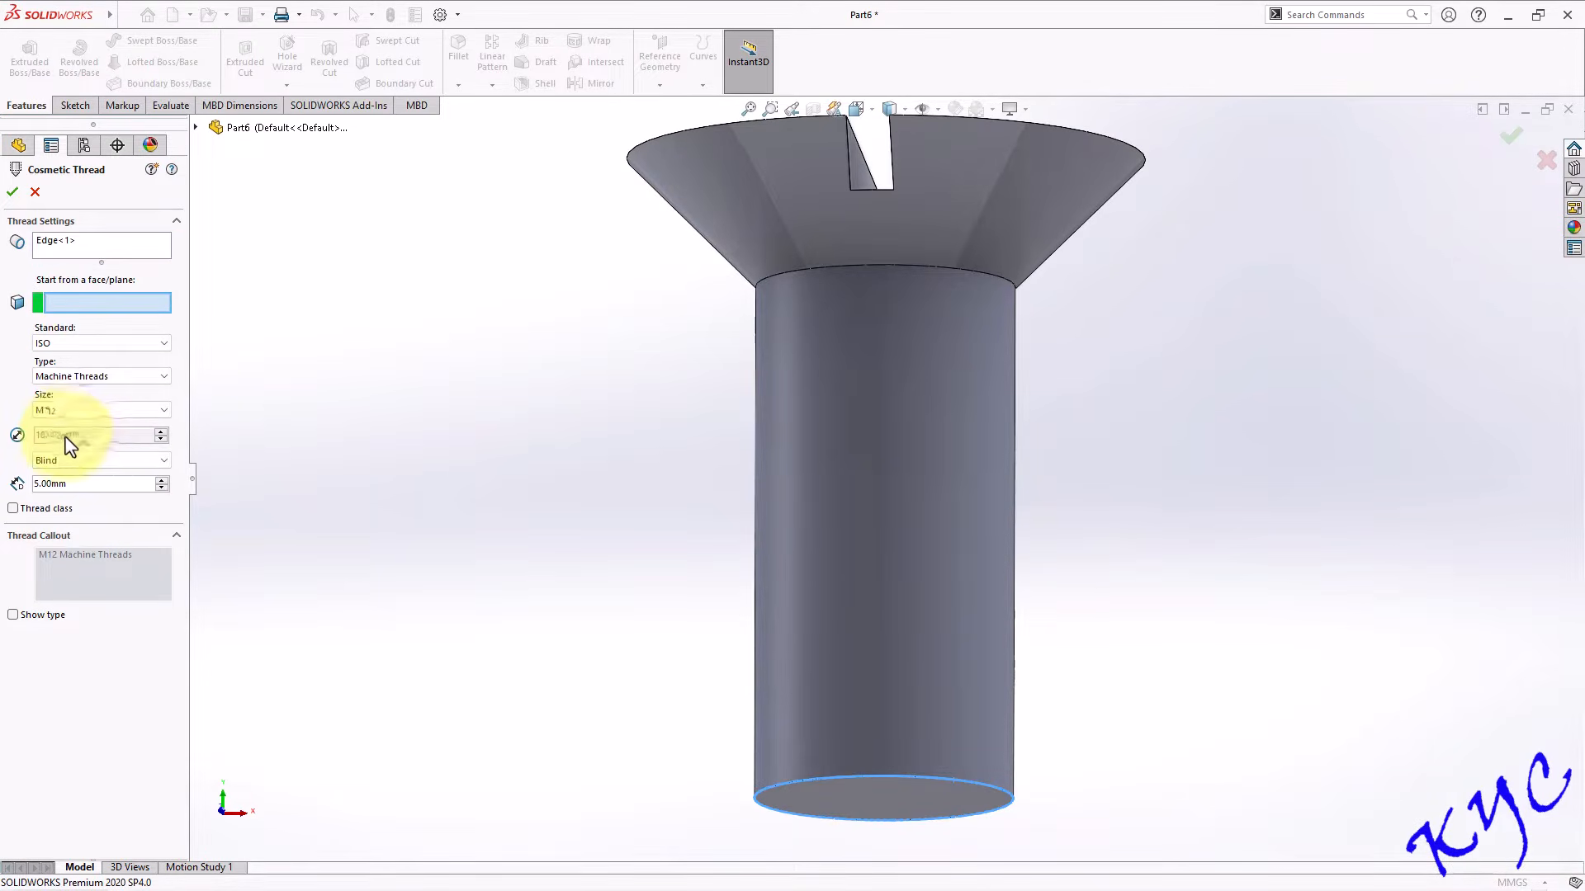
double_click(75, 489)
text(22)
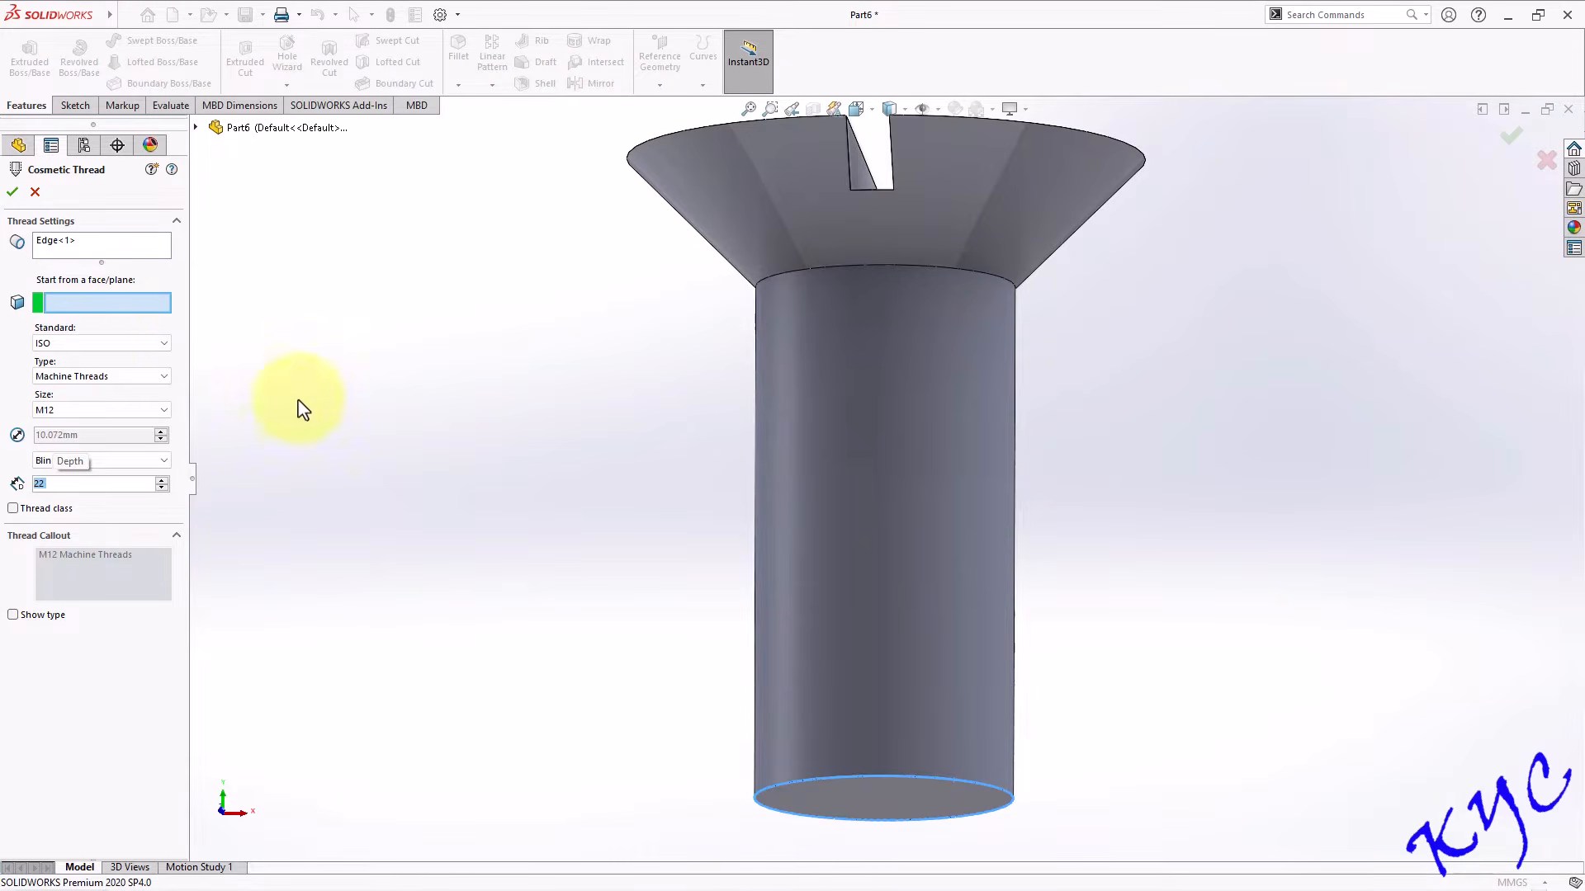
click(12, 192)
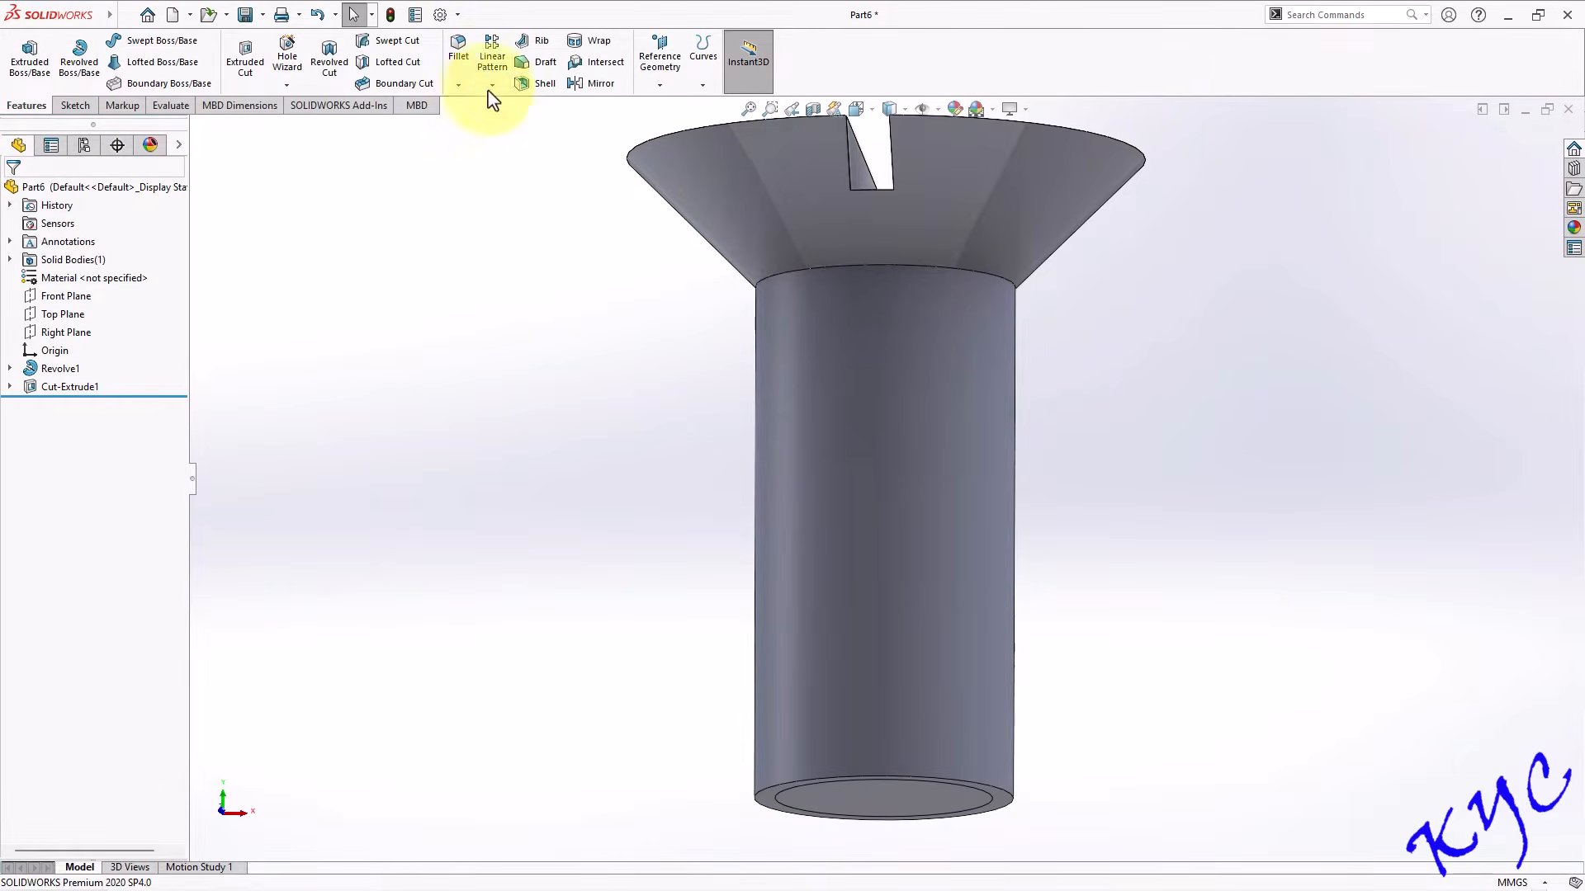
Enable shaded cosmetic threads in the document's Detailing properties.
click(440, 14)
click(571, 150)
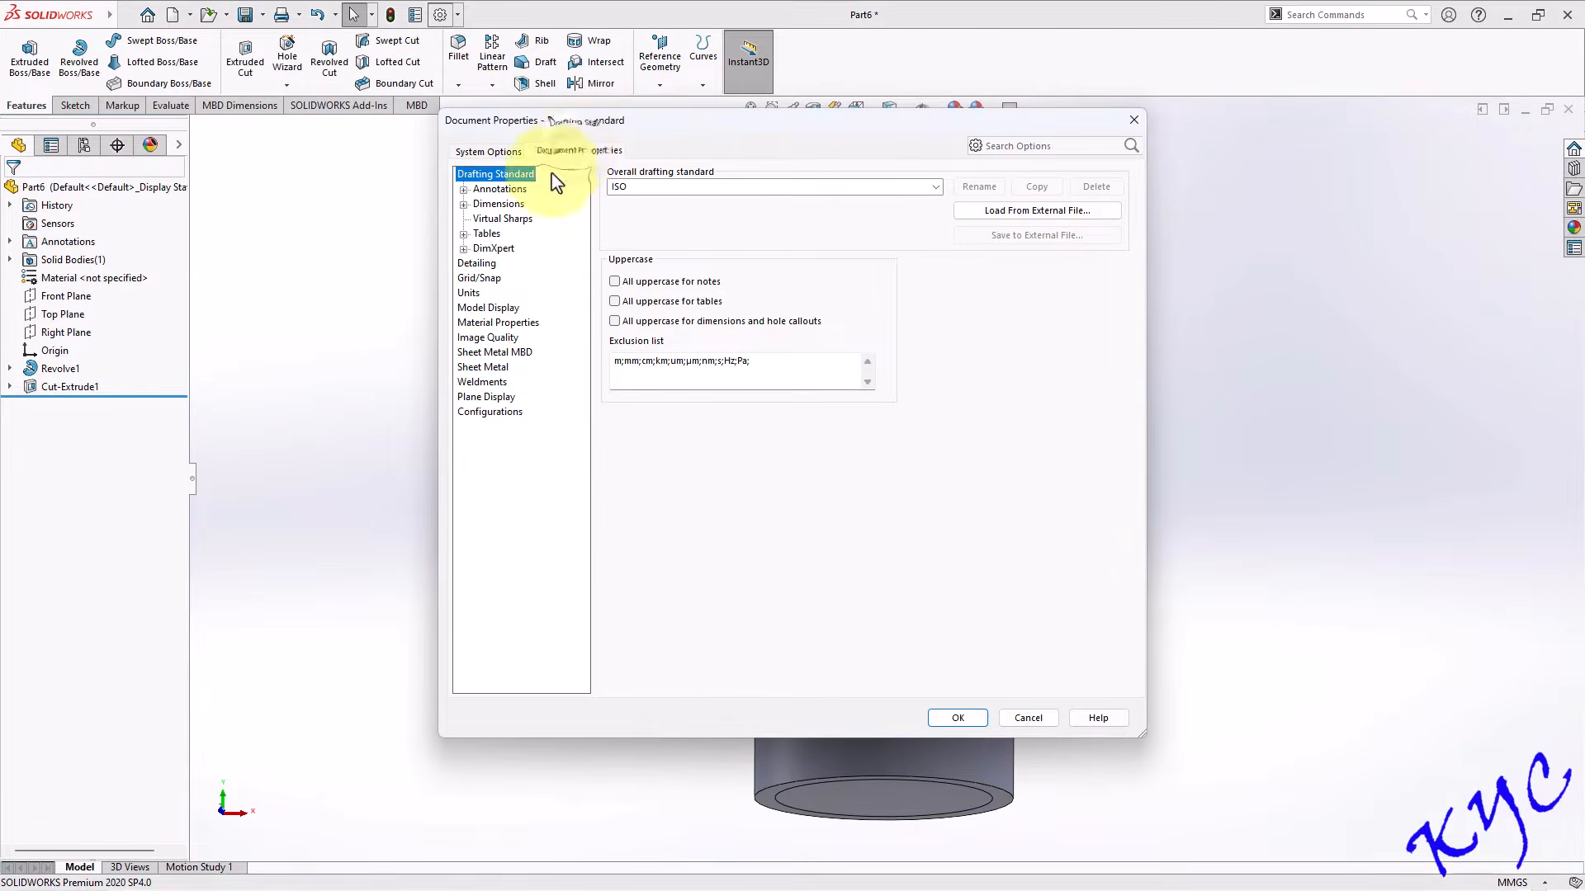
click(477, 262)
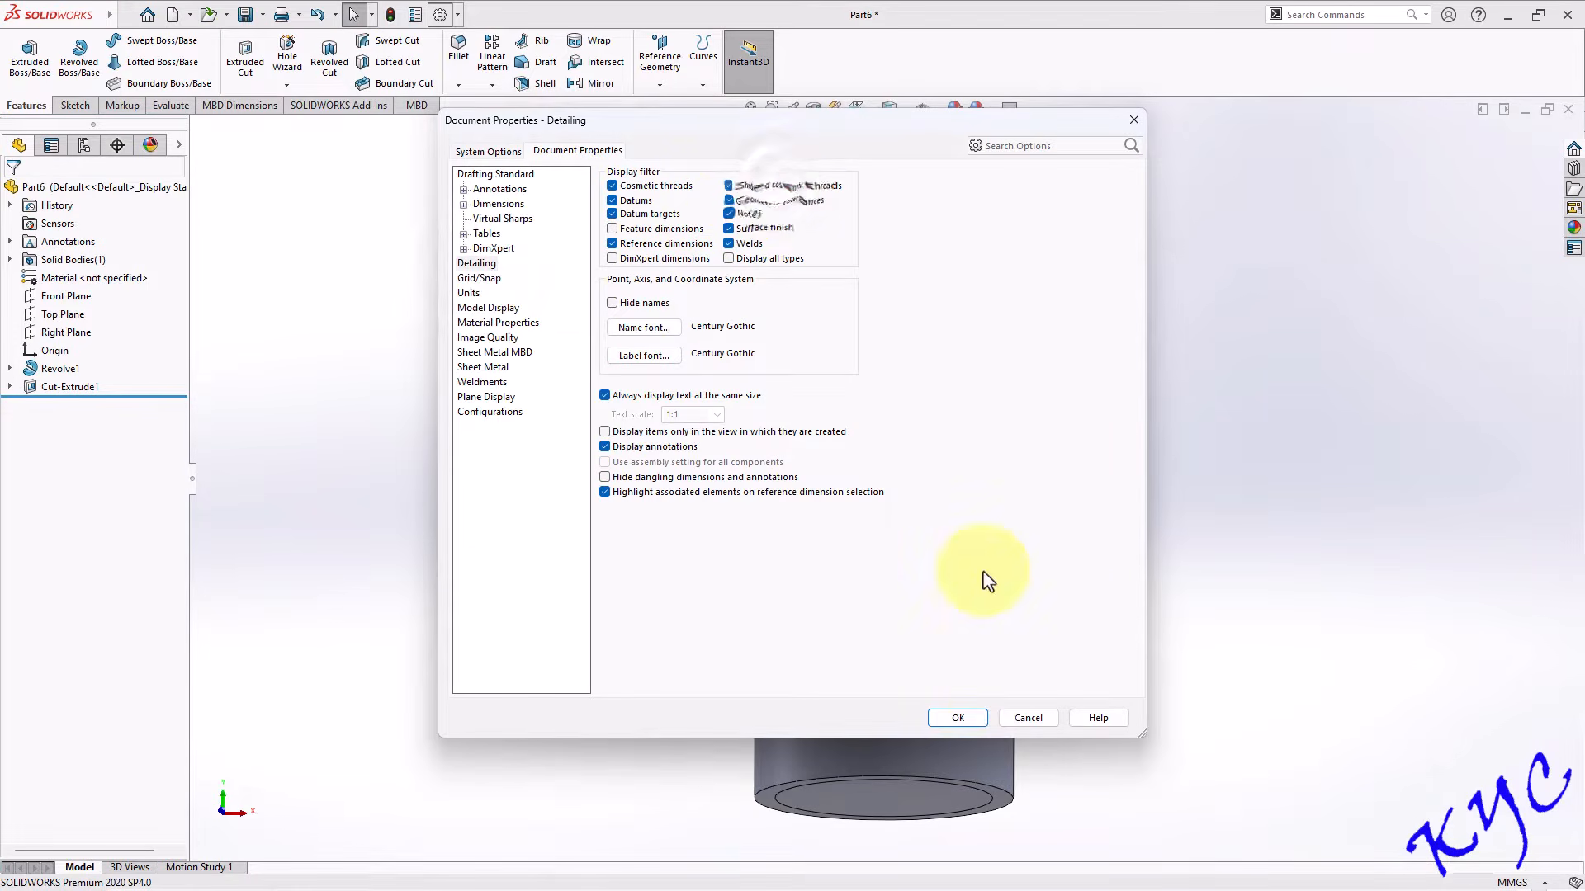
click(957, 717)
middle_drag(1139, 347, 1084, 470)
key(ctrl+1)
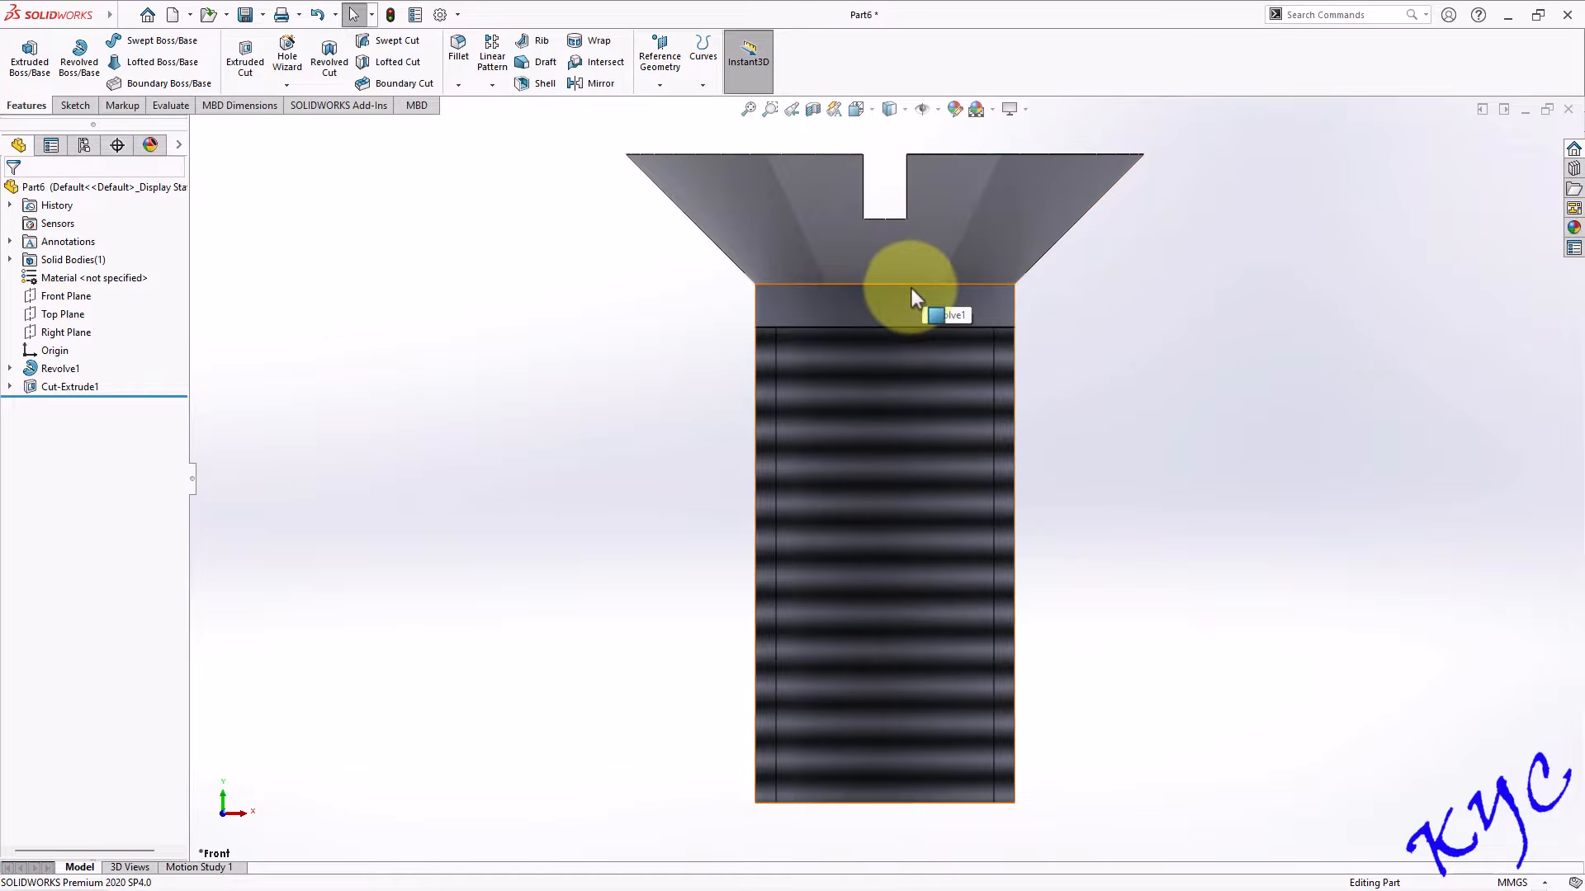
Set the part to an isometric view and save it as CSK Screw in the Screw Jack folder.
key(f)
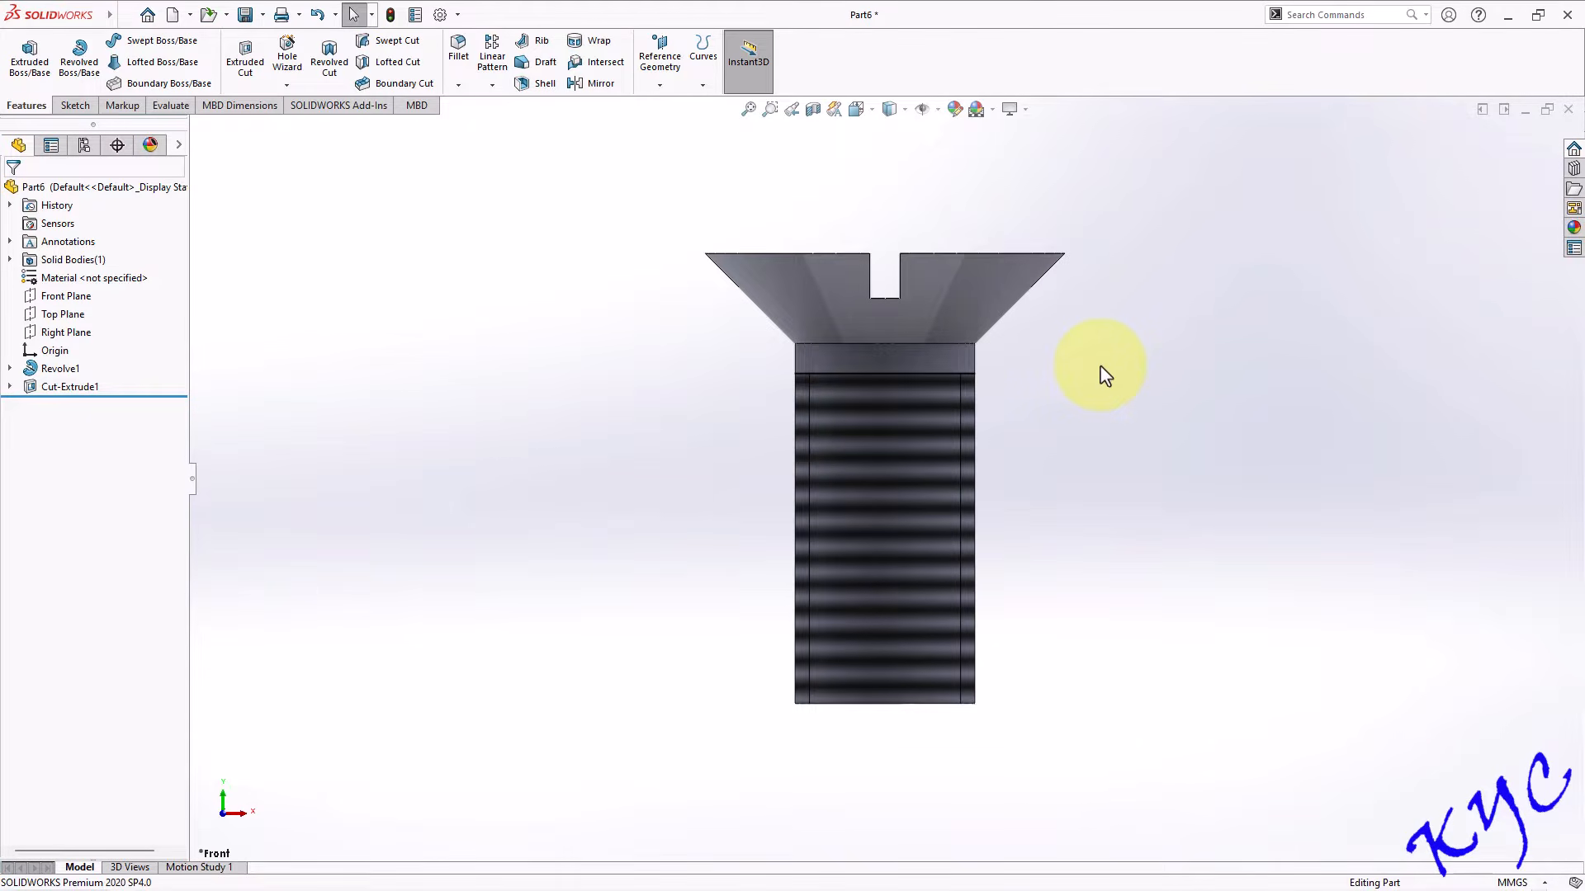
key(ctrl+7)
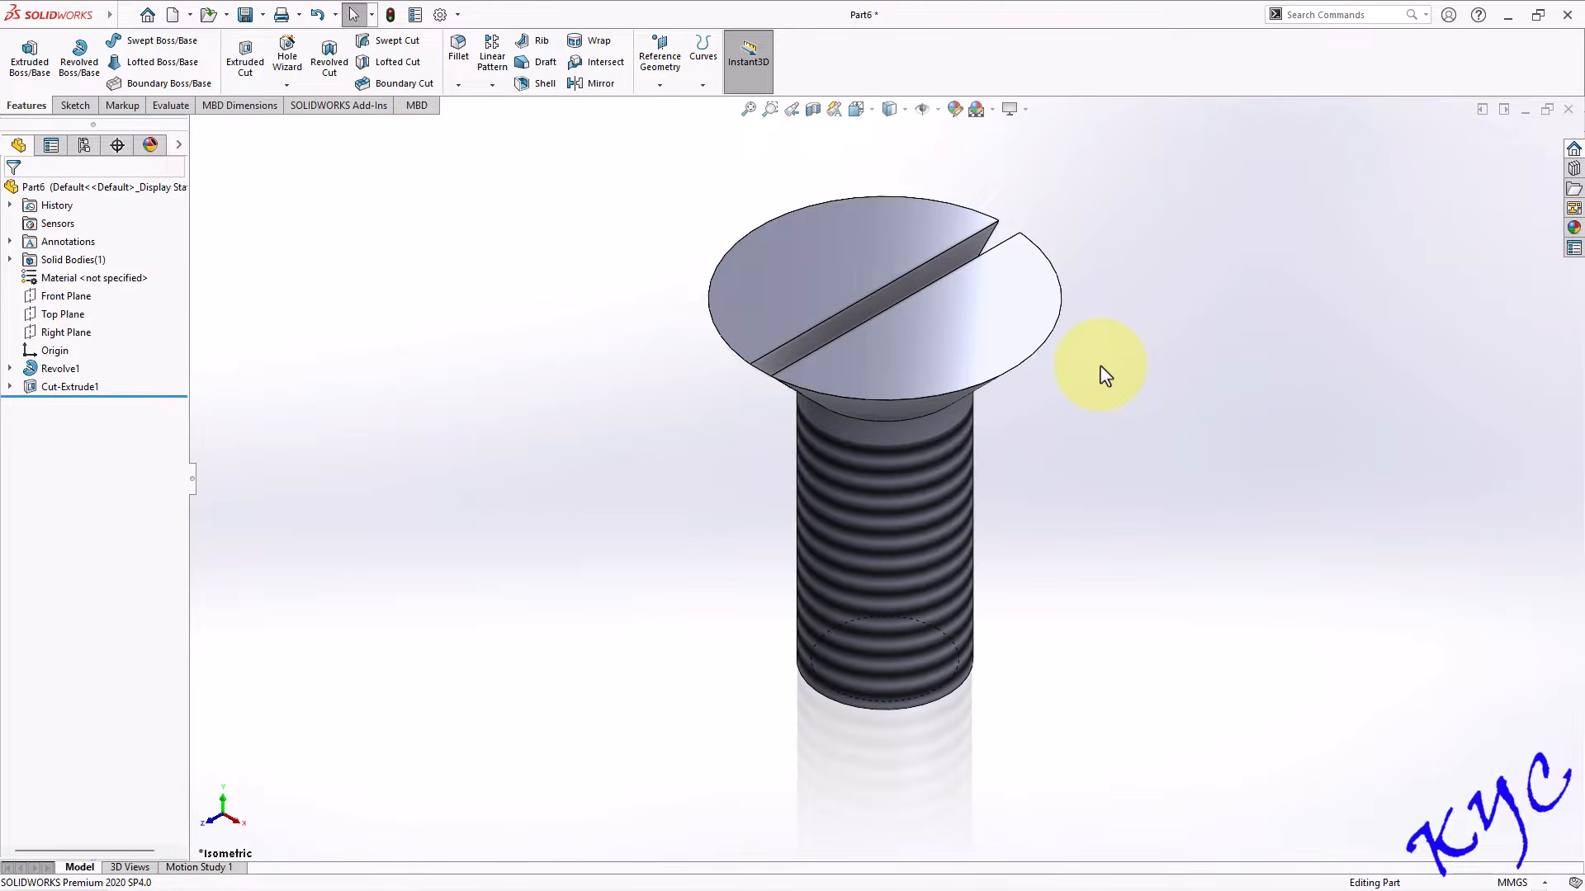
key(ctrl+s)
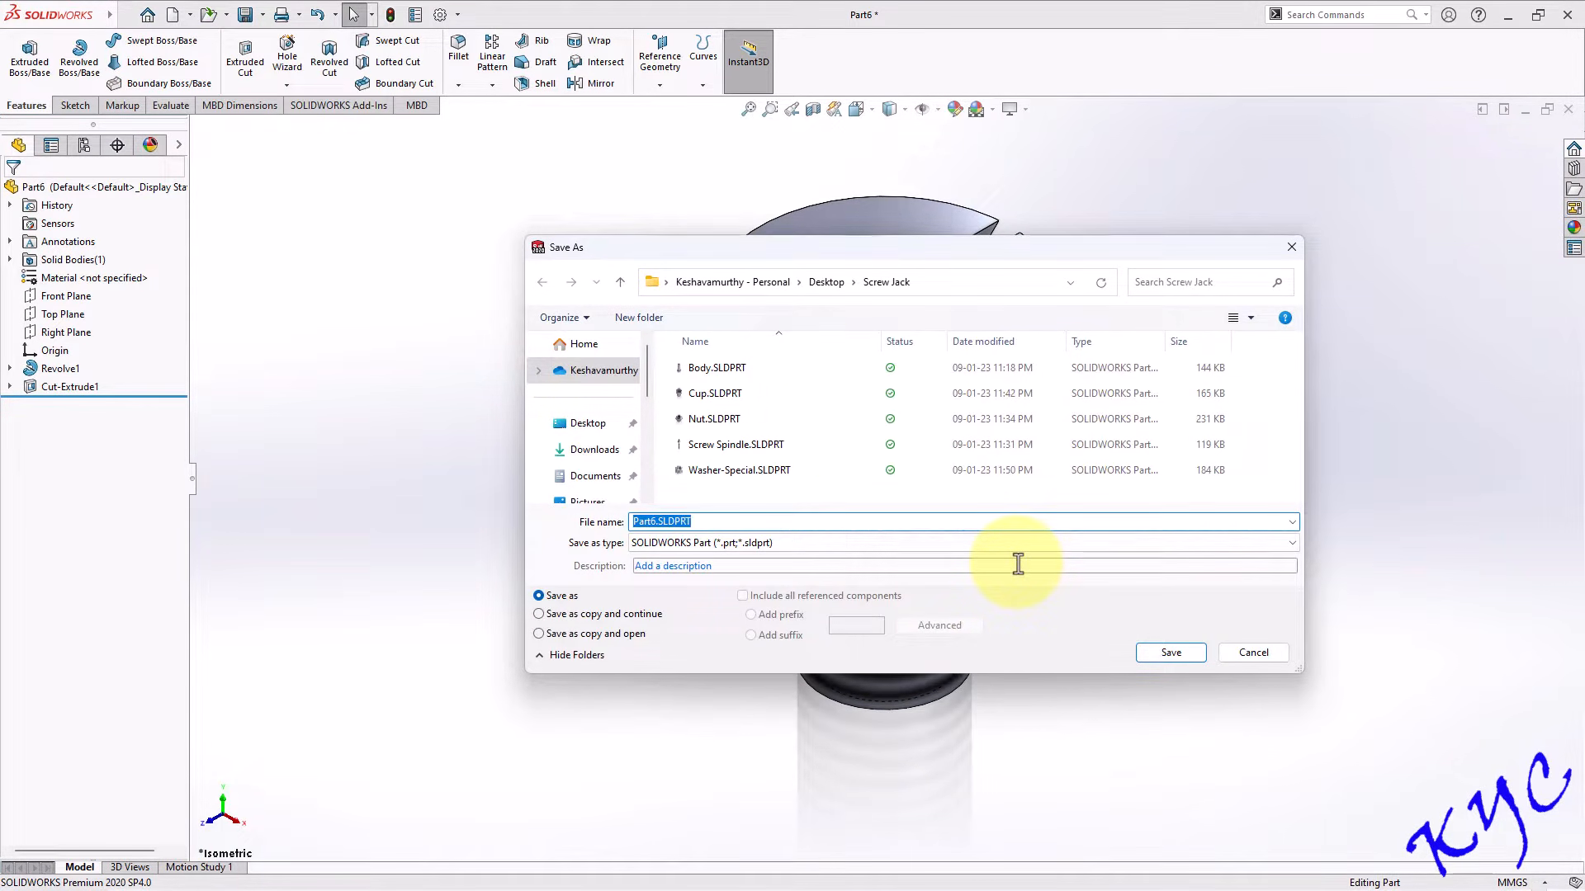
text(CSK Screw)
key(Return)
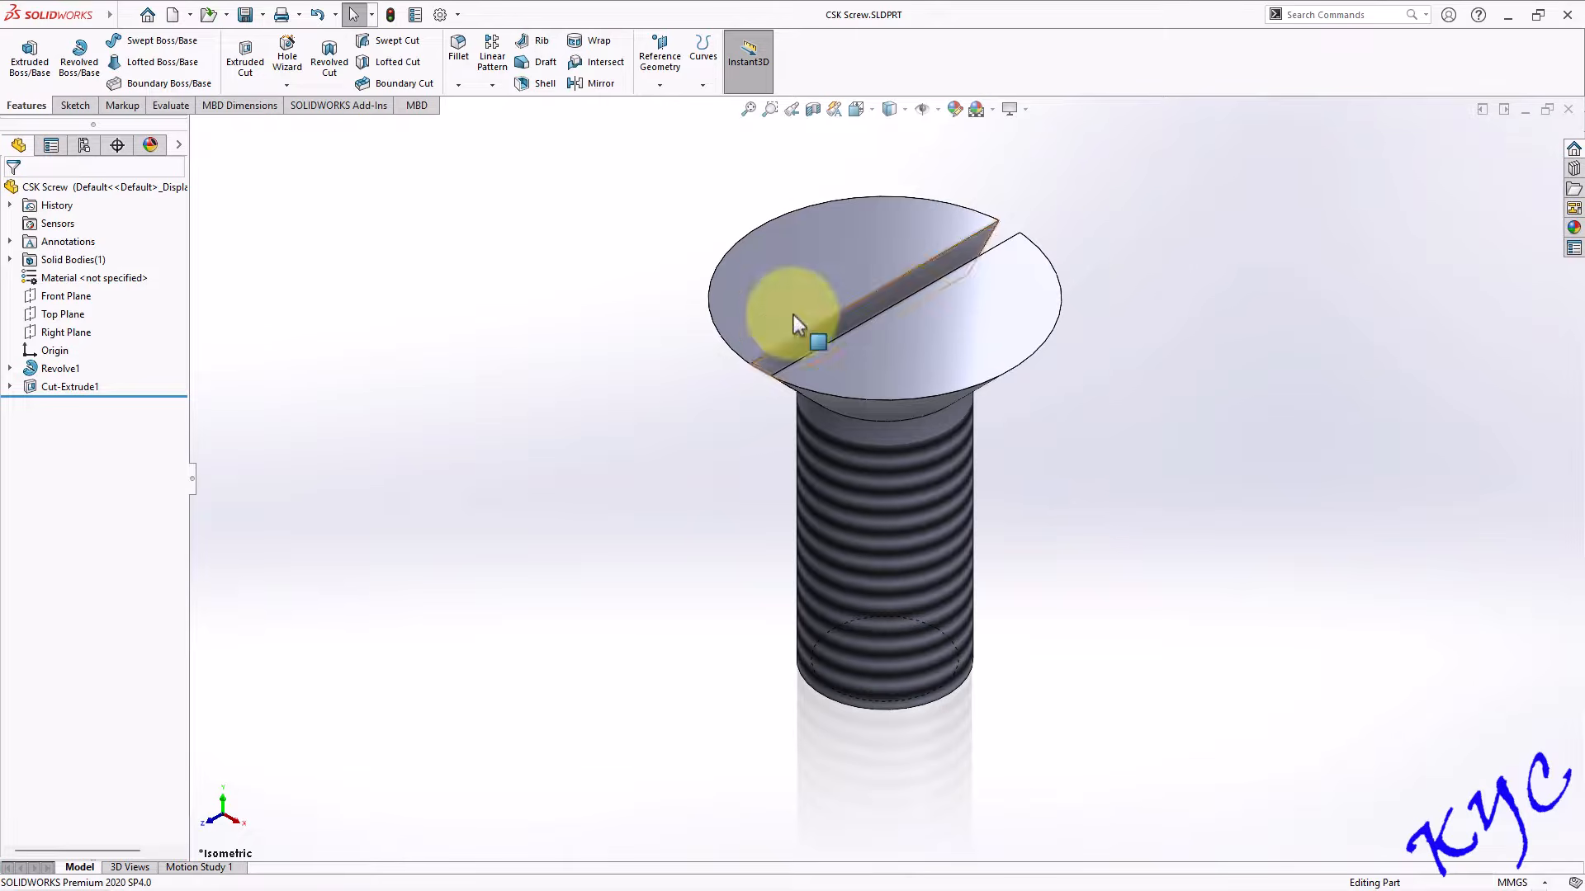
Chamfer the two outer arc edges of the head's top face by 1 mm at 45 degrees and save the part.
click(458, 85)
click(478, 125)
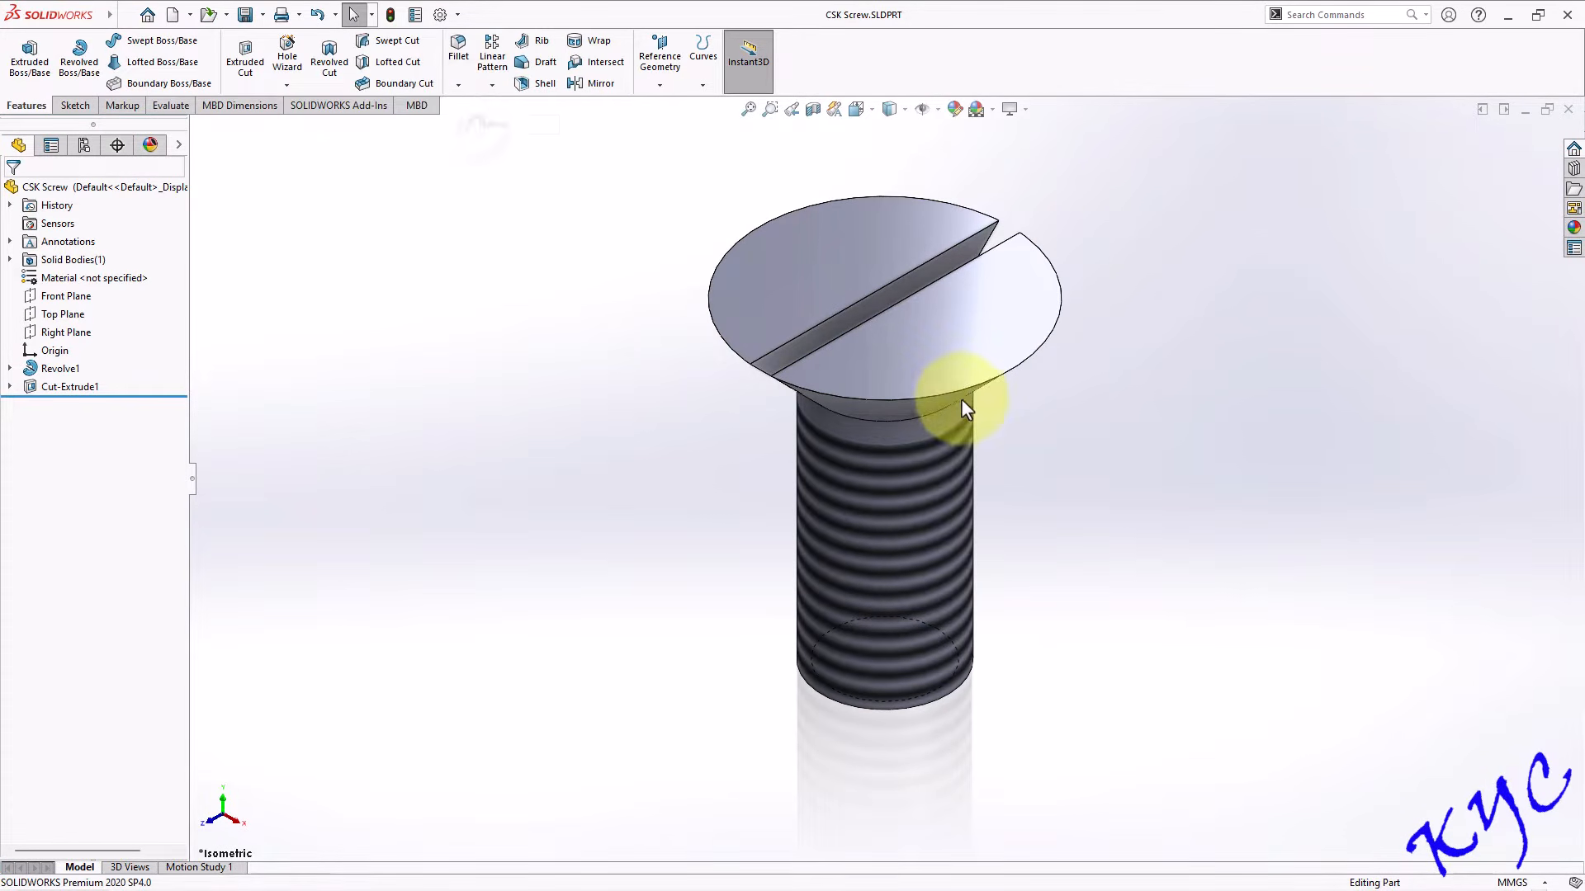
click(998, 381)
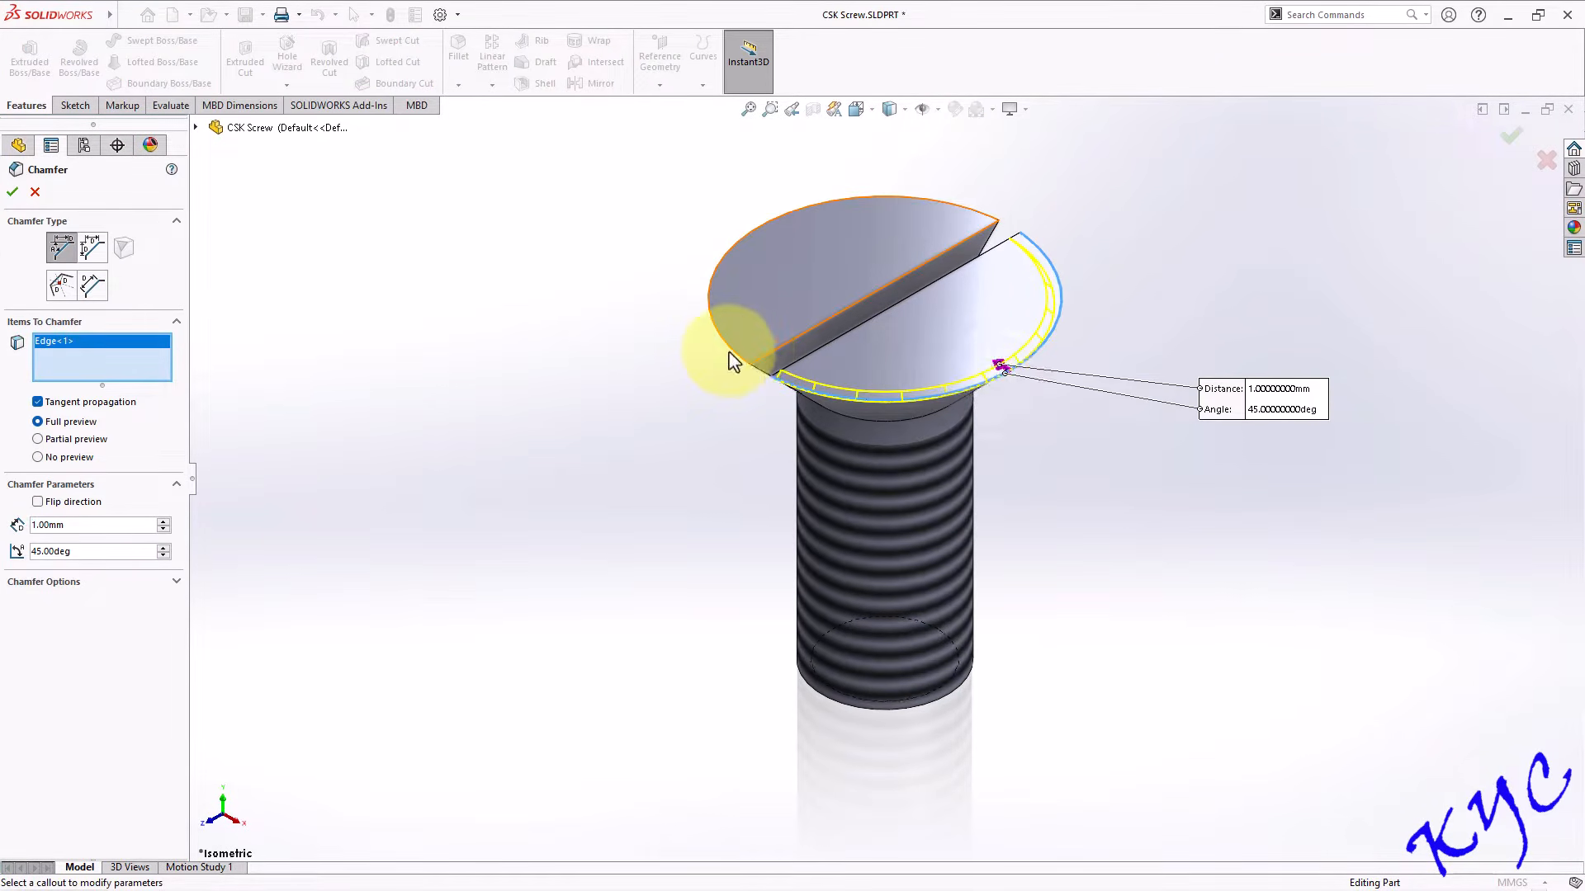
click(732, 361)
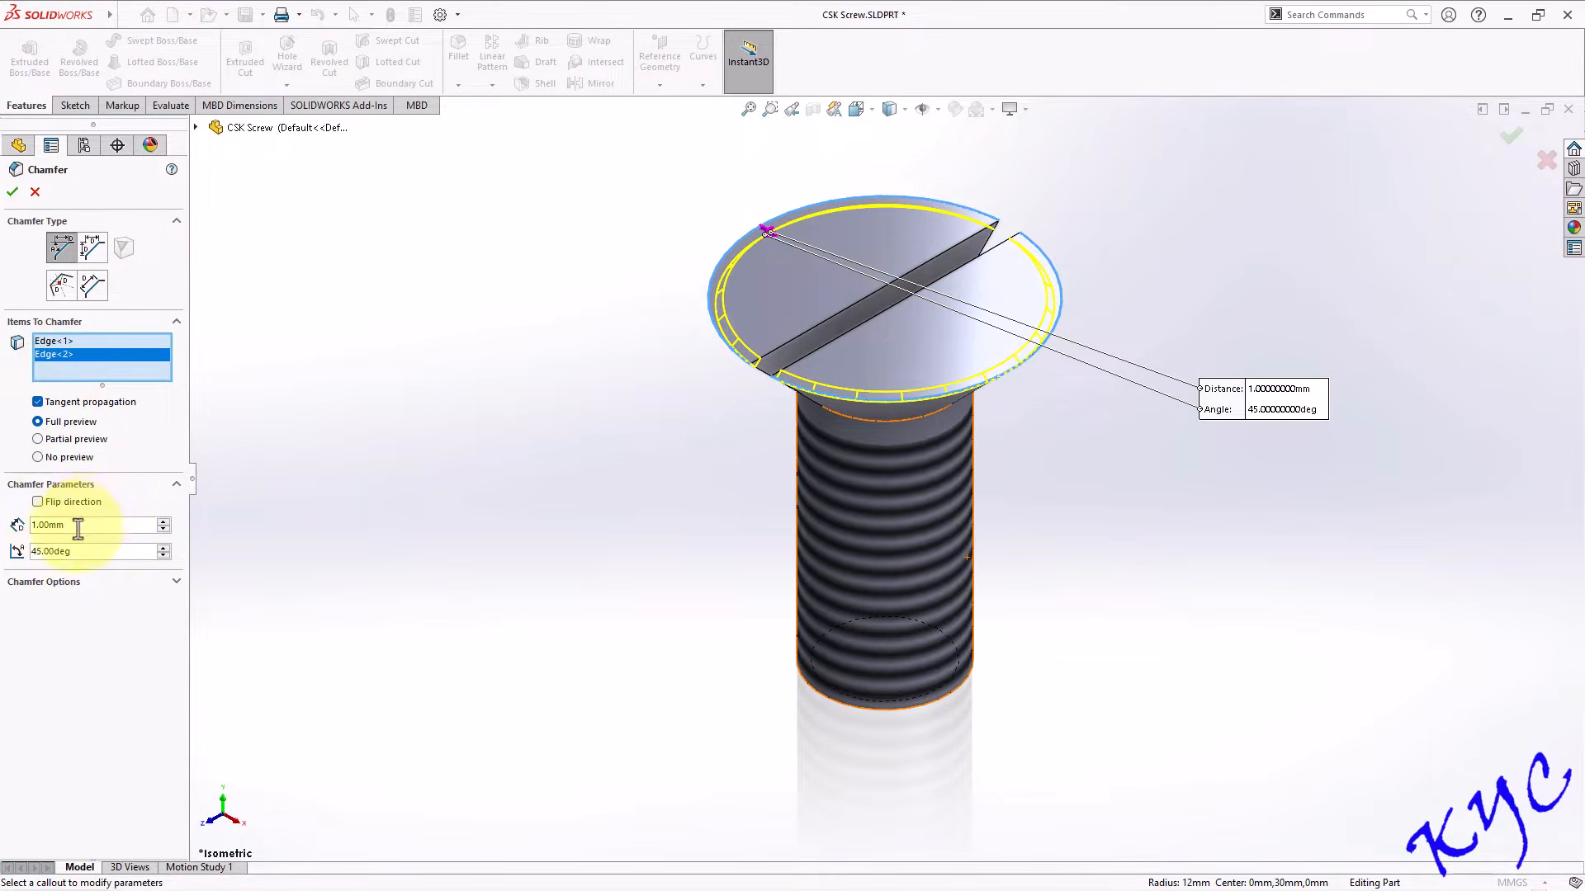
click(12, 191)
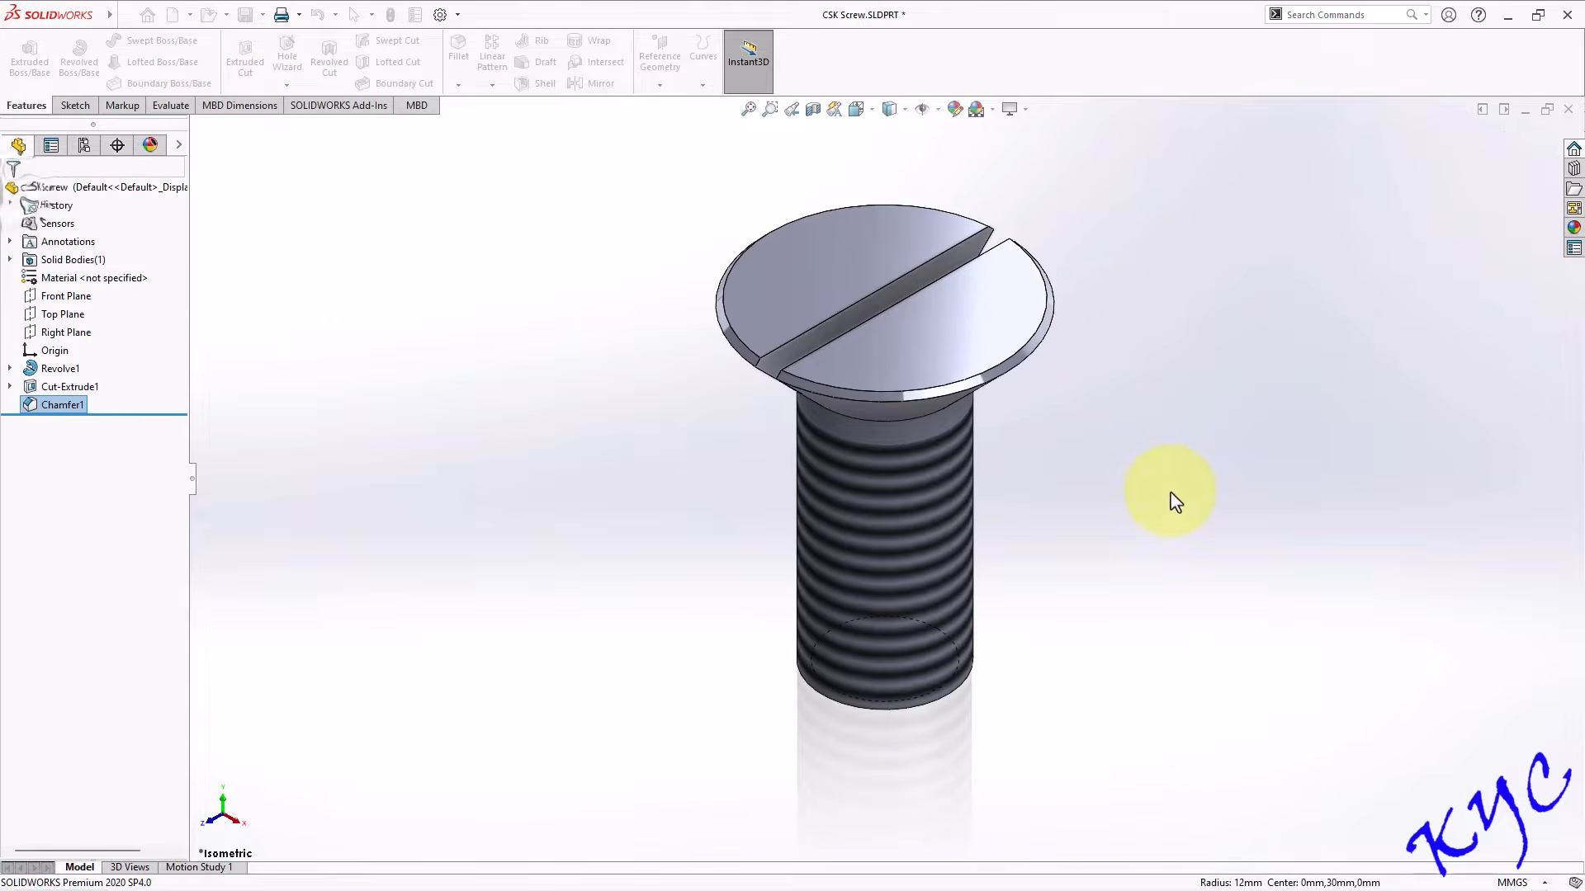
middle_drag(1126, 396, 1157, 274)
key(ctrl+1)
key(ctrl+7)
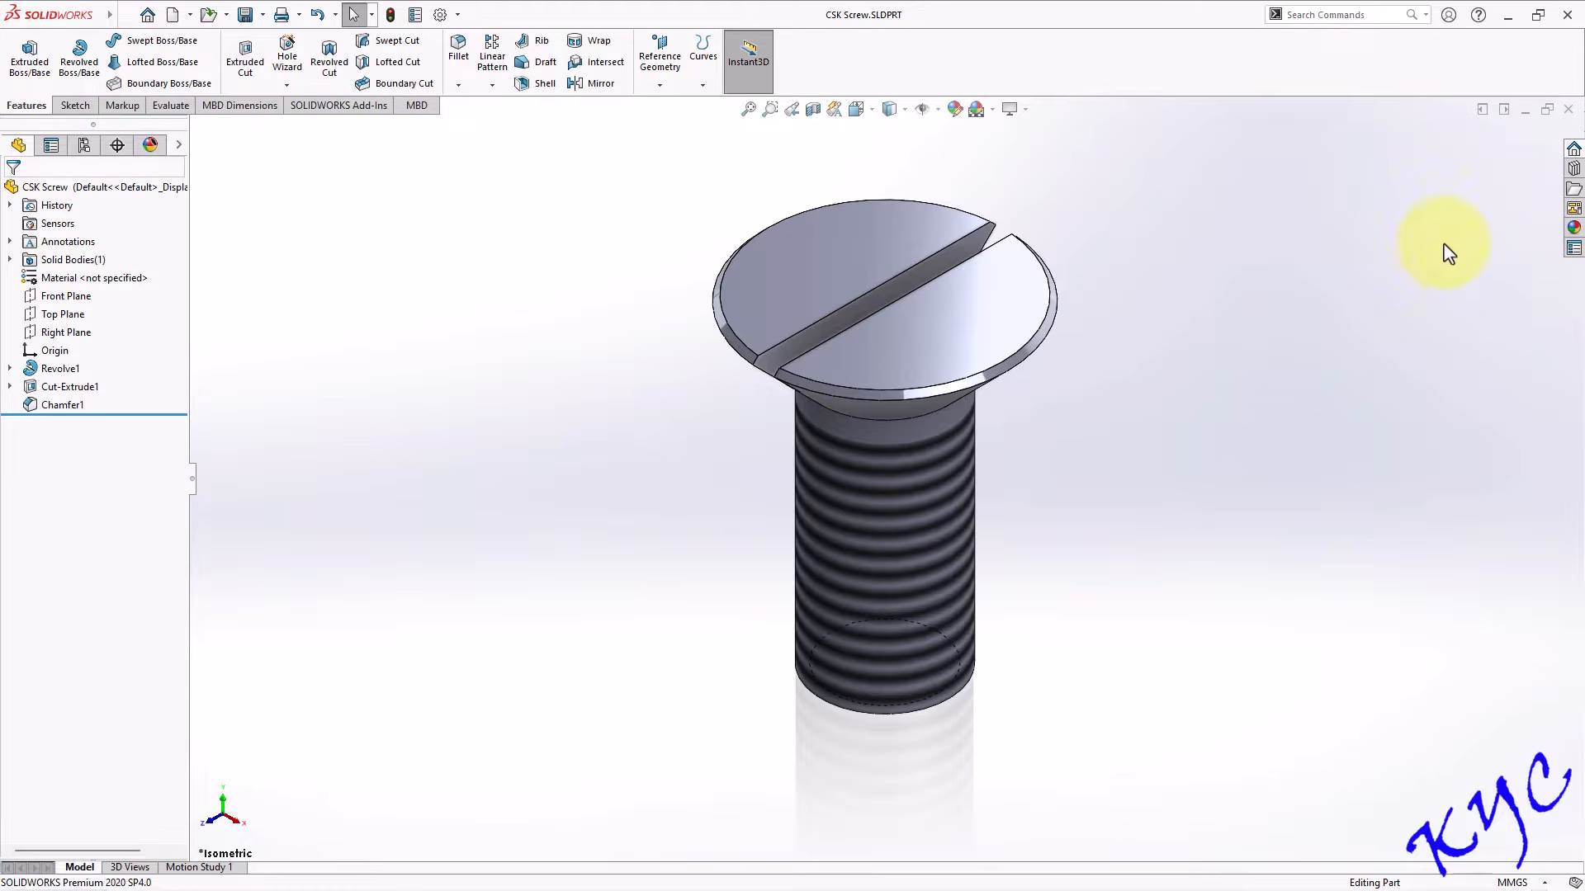
Close the screw file and create a new part.
click(1568, 109)
click(172, 15)
double_click(397, 405)
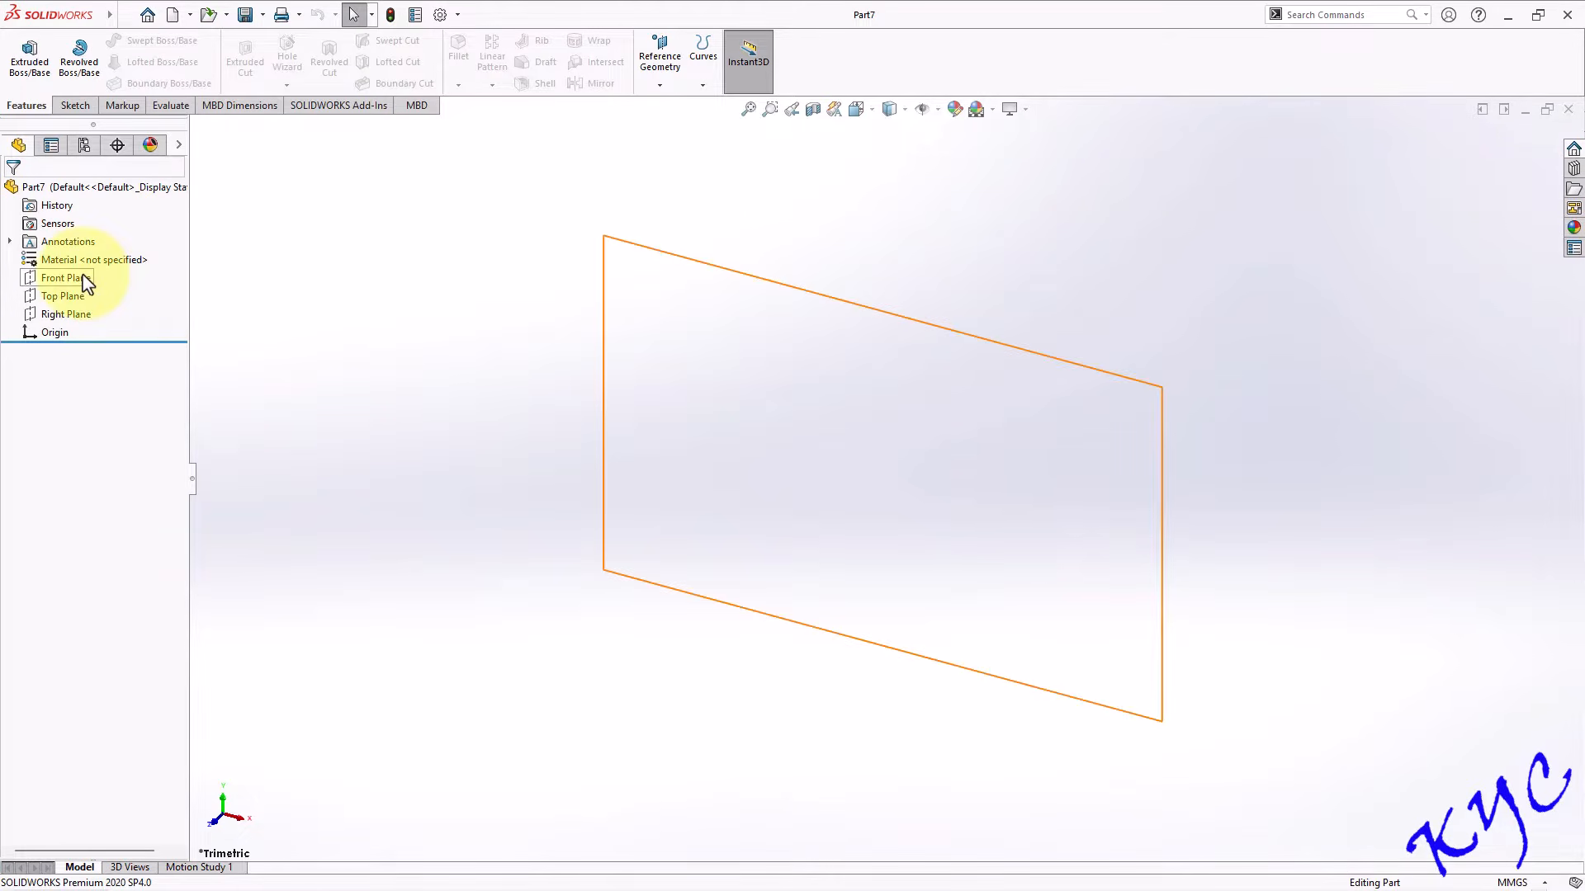
On the Front Plane, sketch a closed stepped profile from the origin, about 141 mm long and 6 mm high, with a sloped shoulder near the origin.
click(82, 278)
click(94, 246)
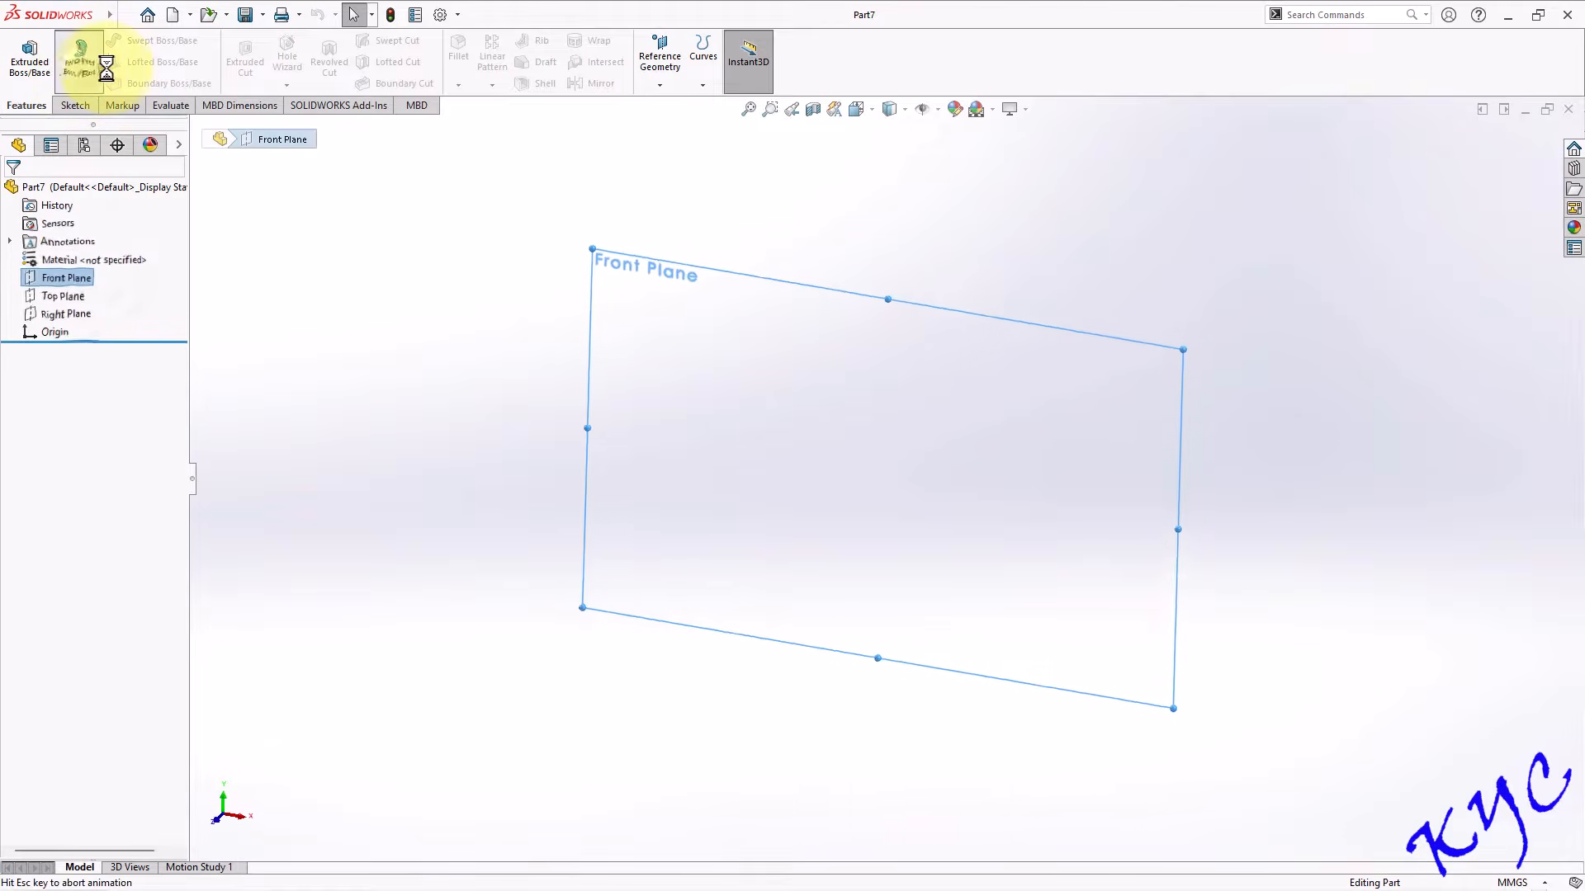
click(108, 41)
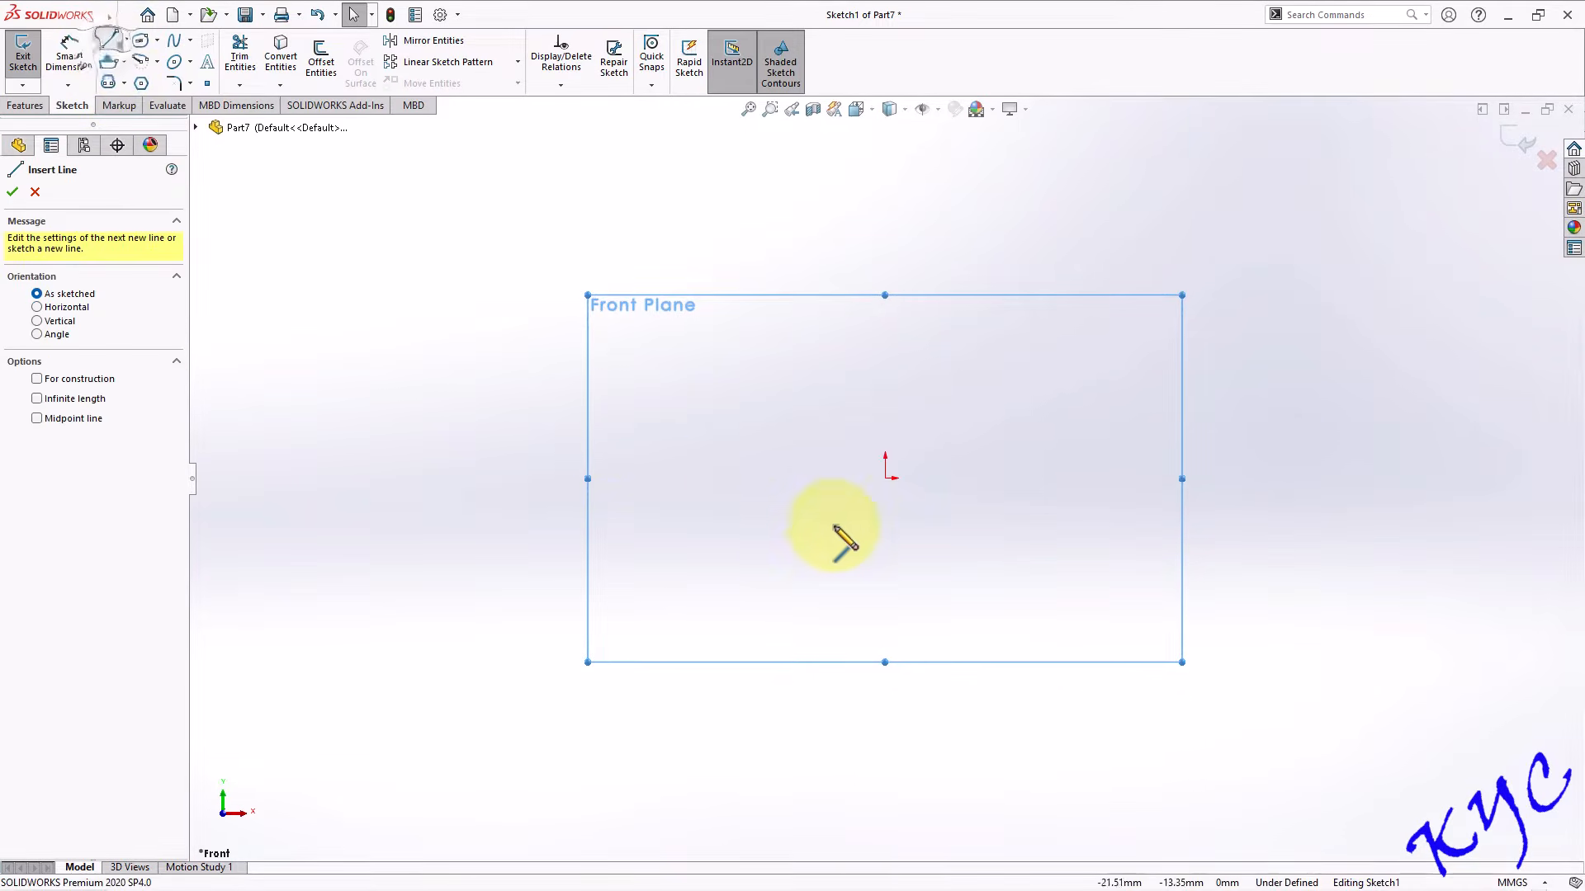
click(884, 479)
click(1355, 478)
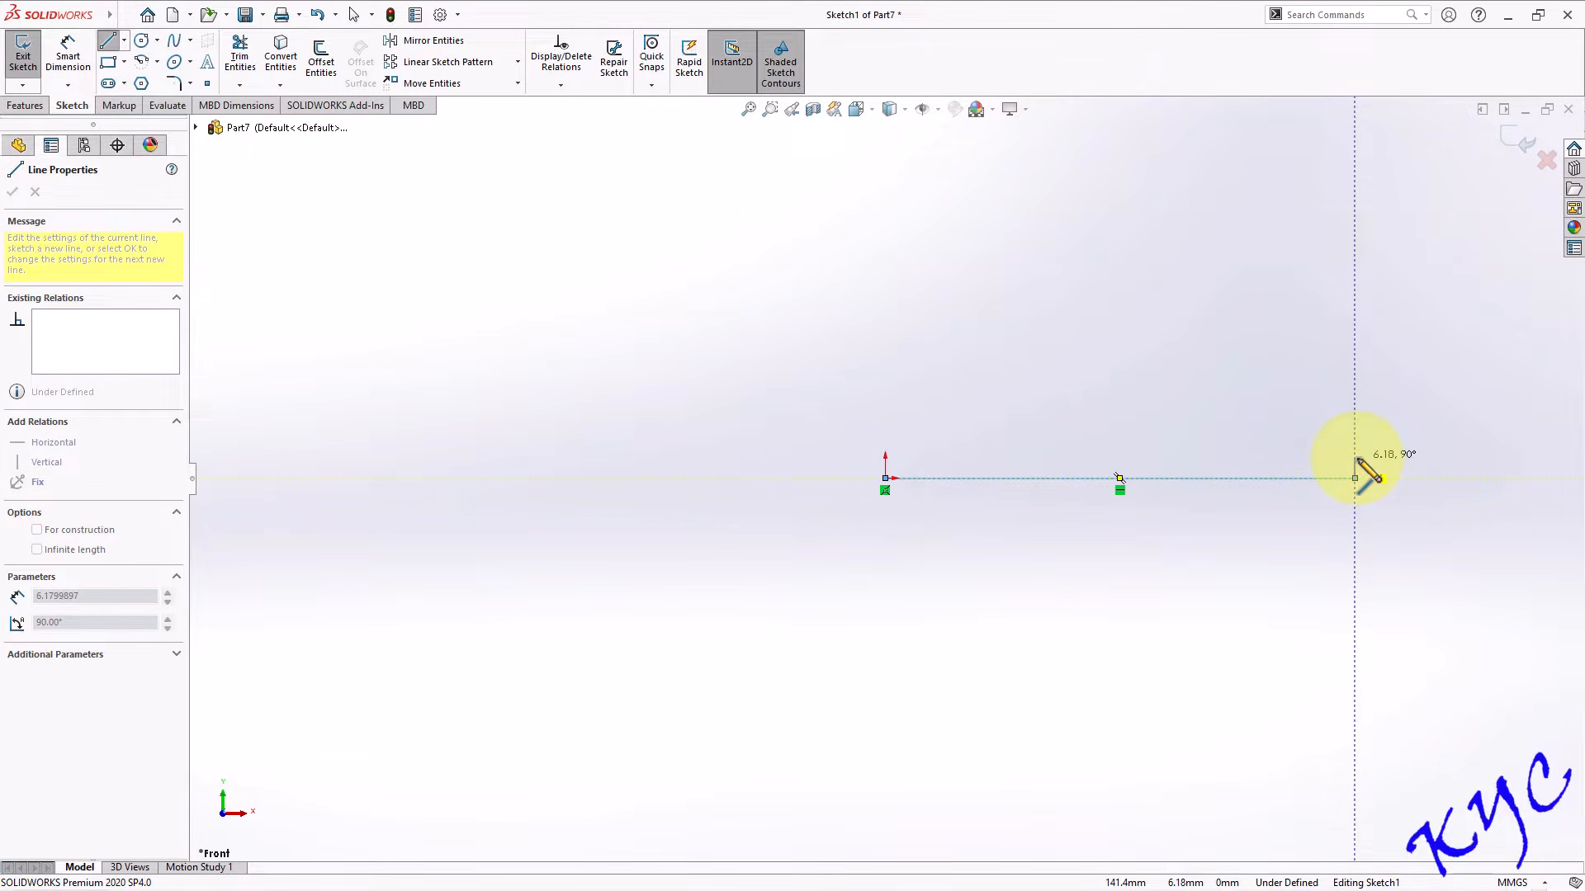
click(1354, 458)
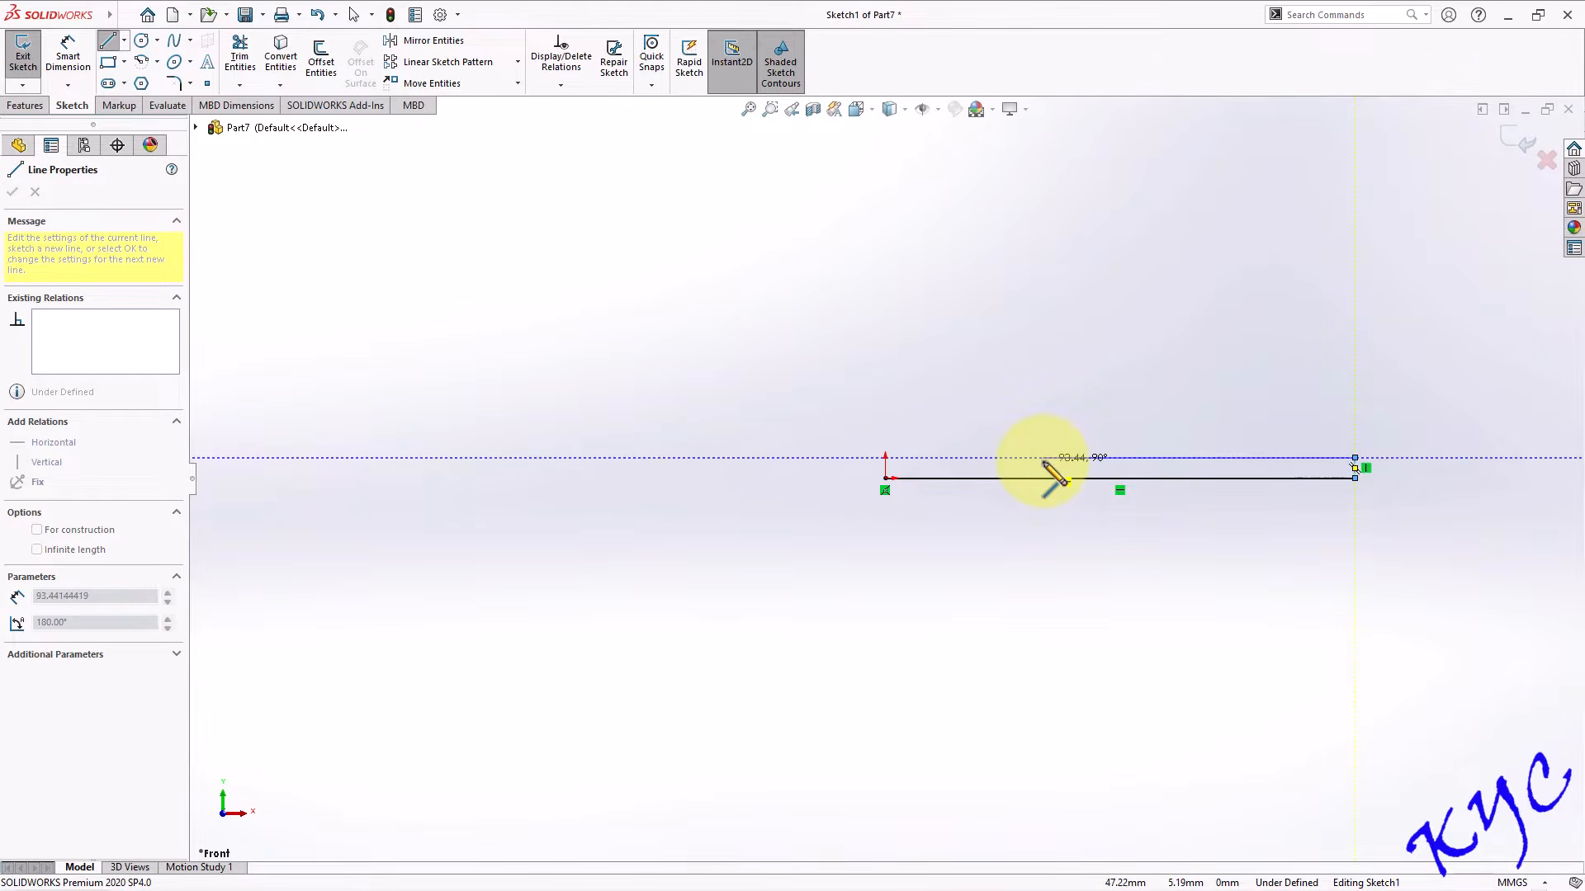
click(1006, 457)
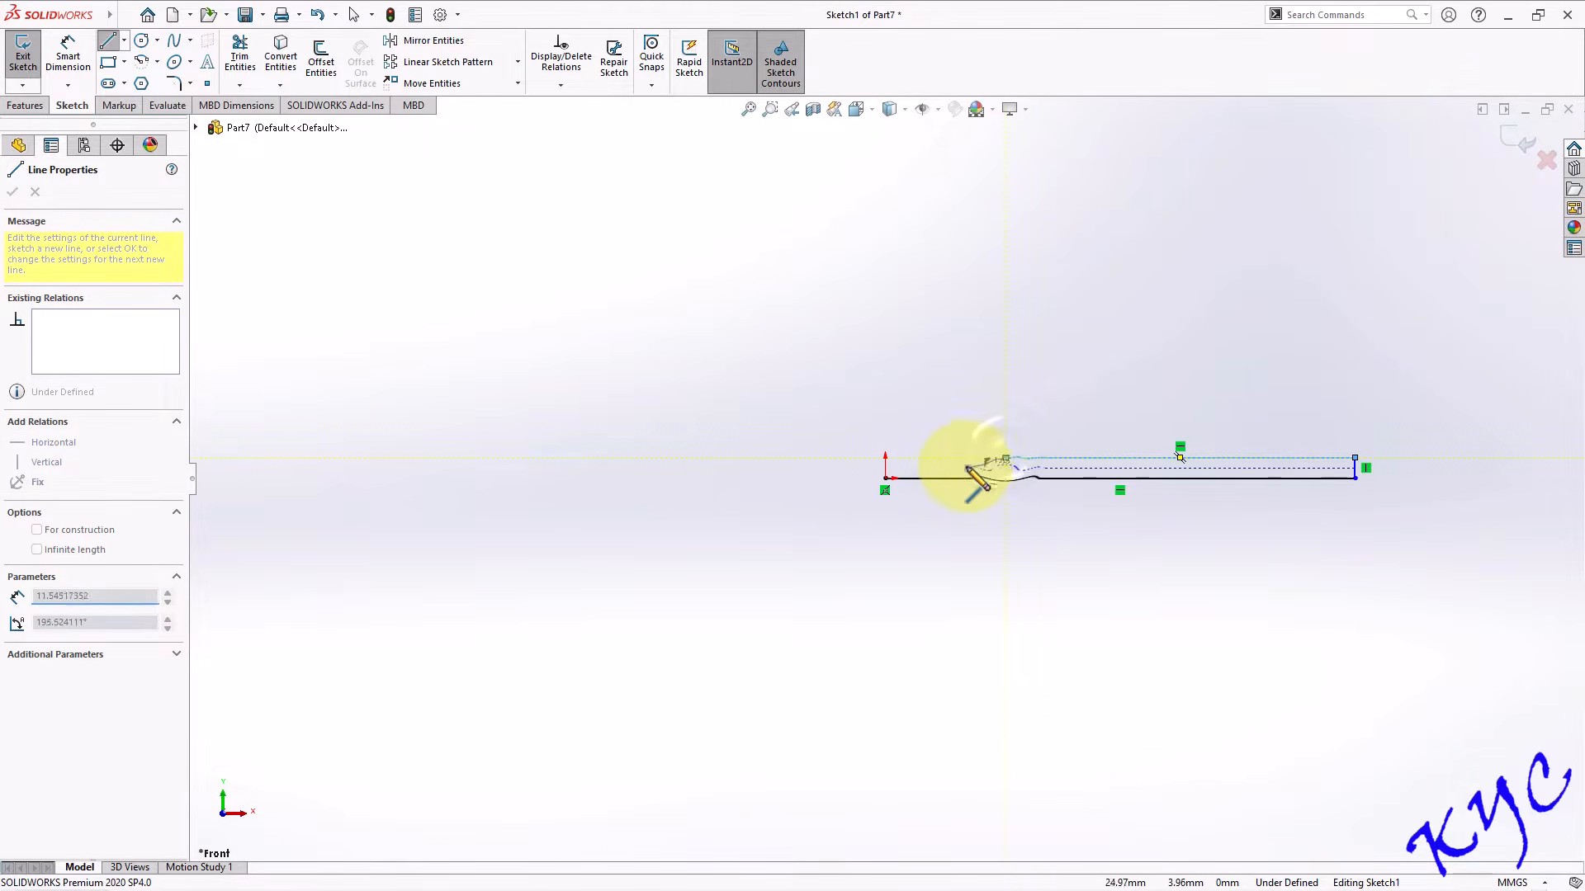
click(964, 468)
click(884, 479)
key(f)
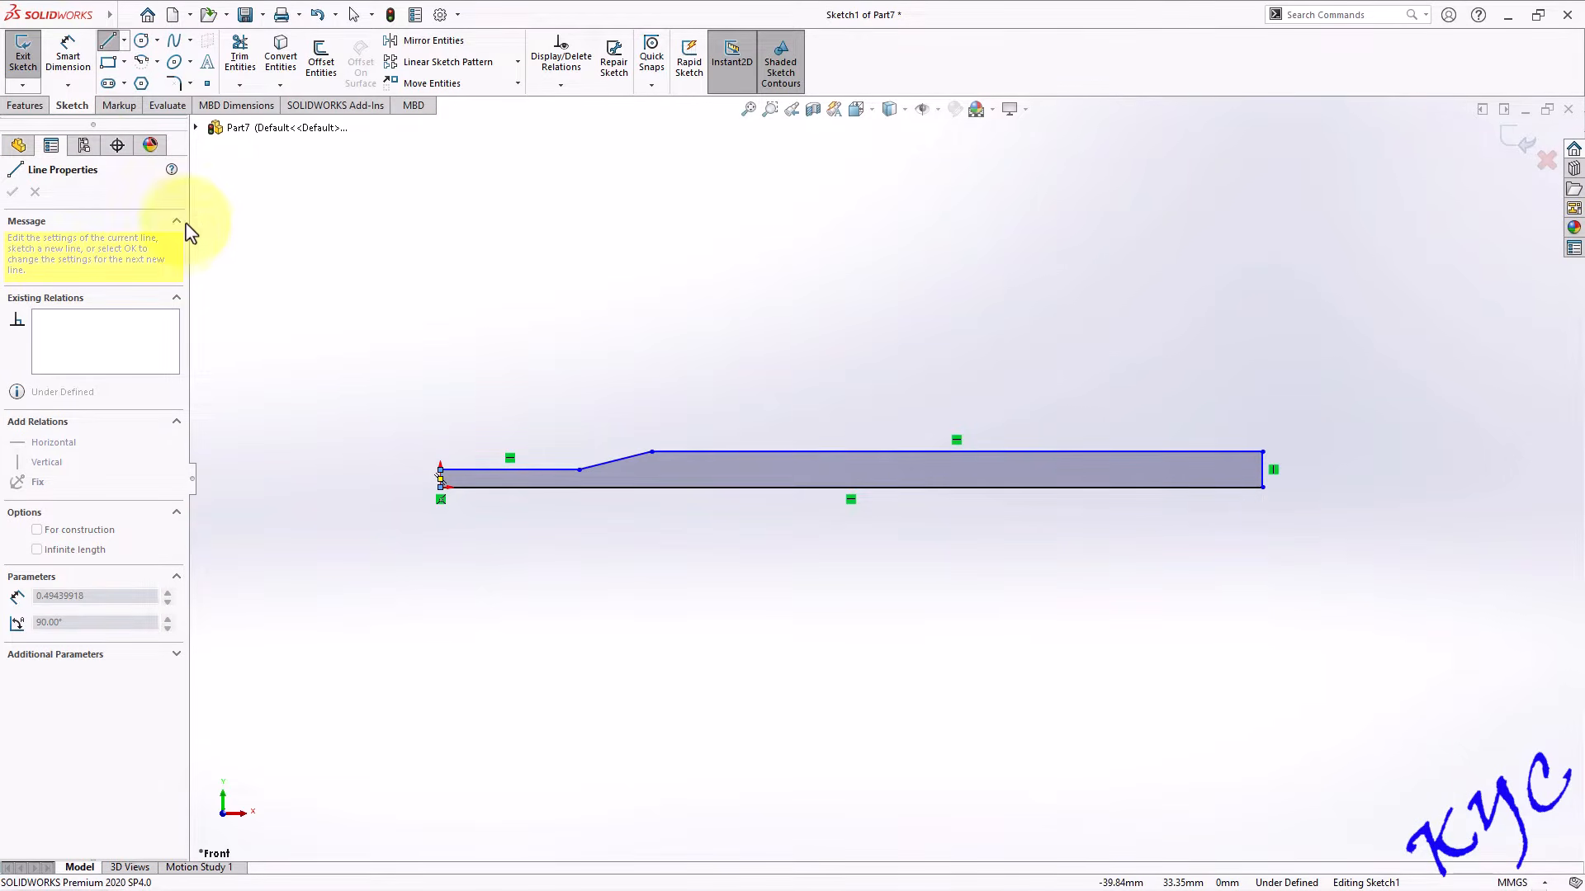
Dimension the short horizontal upper line of the profile to 62 mm.
click(68, 58)
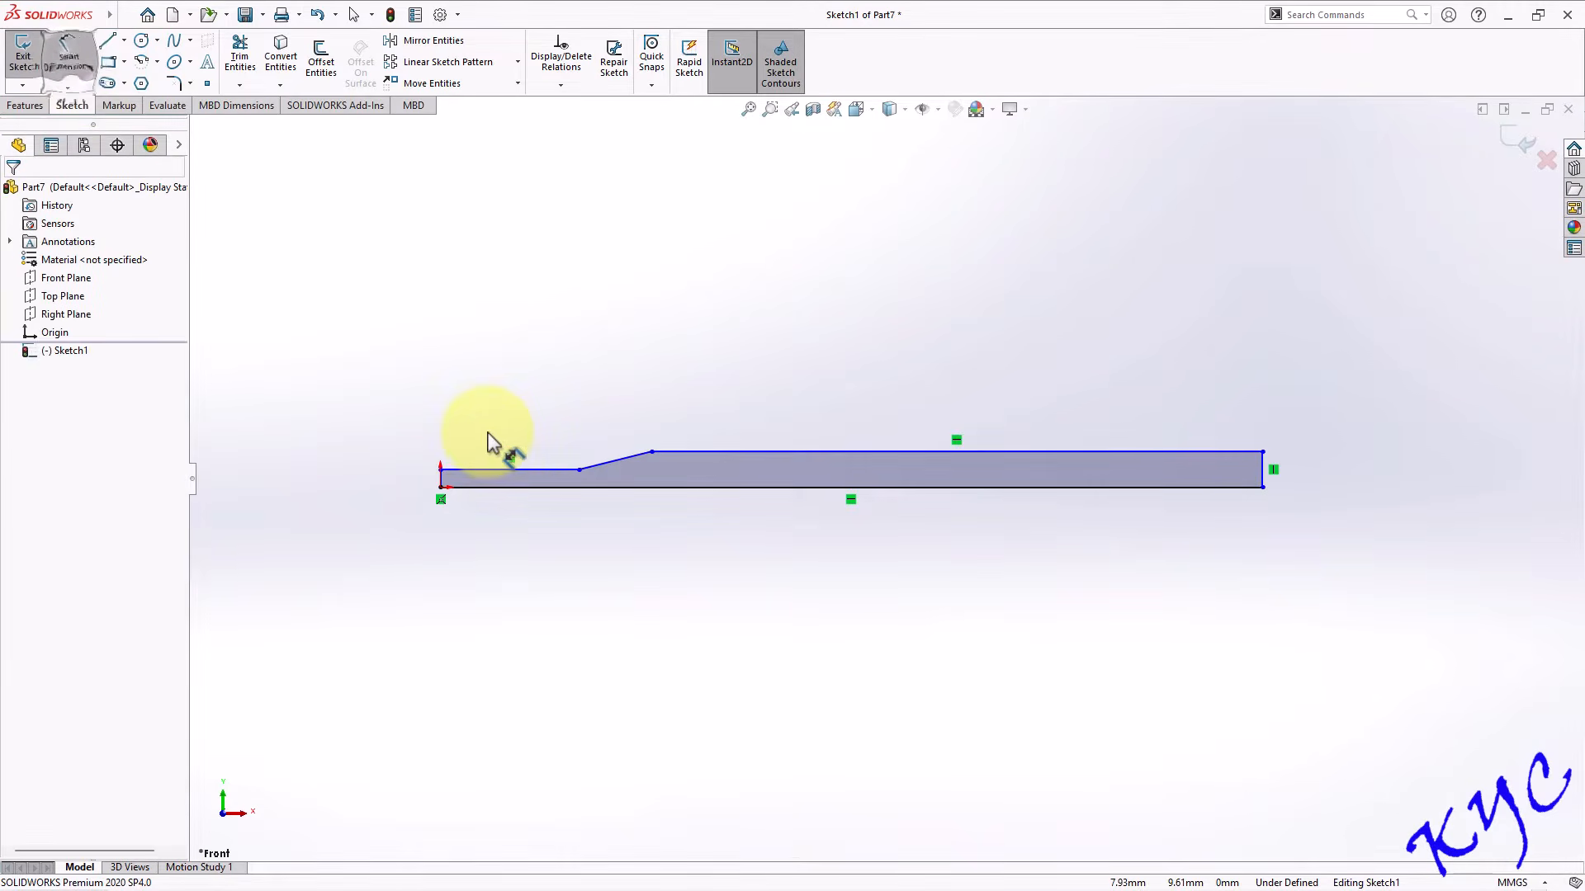
click(508, 470)
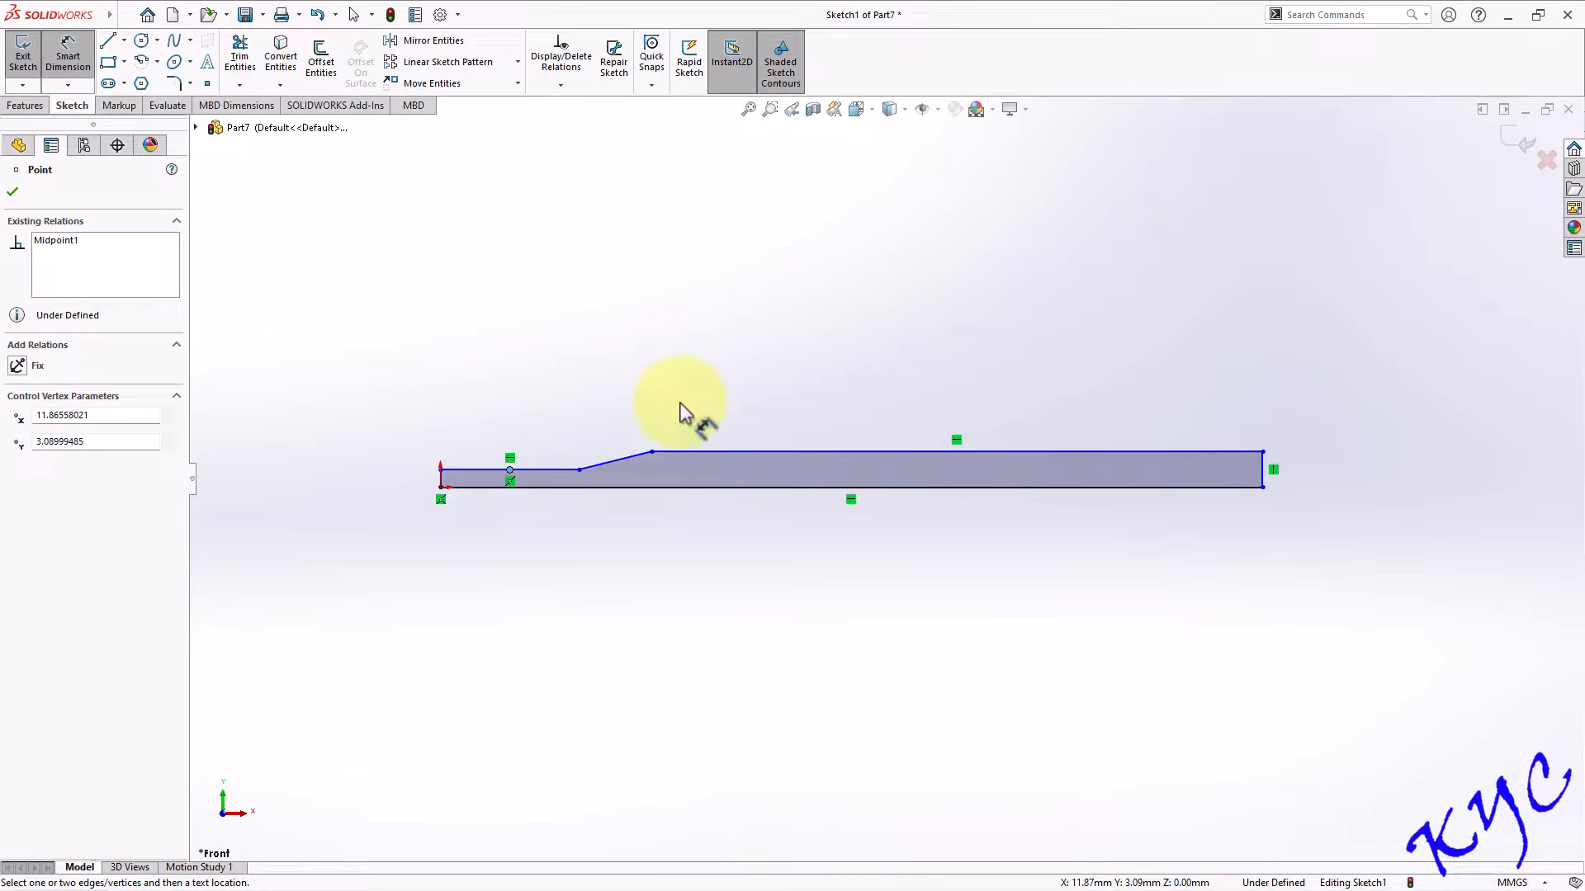
key(Escape)
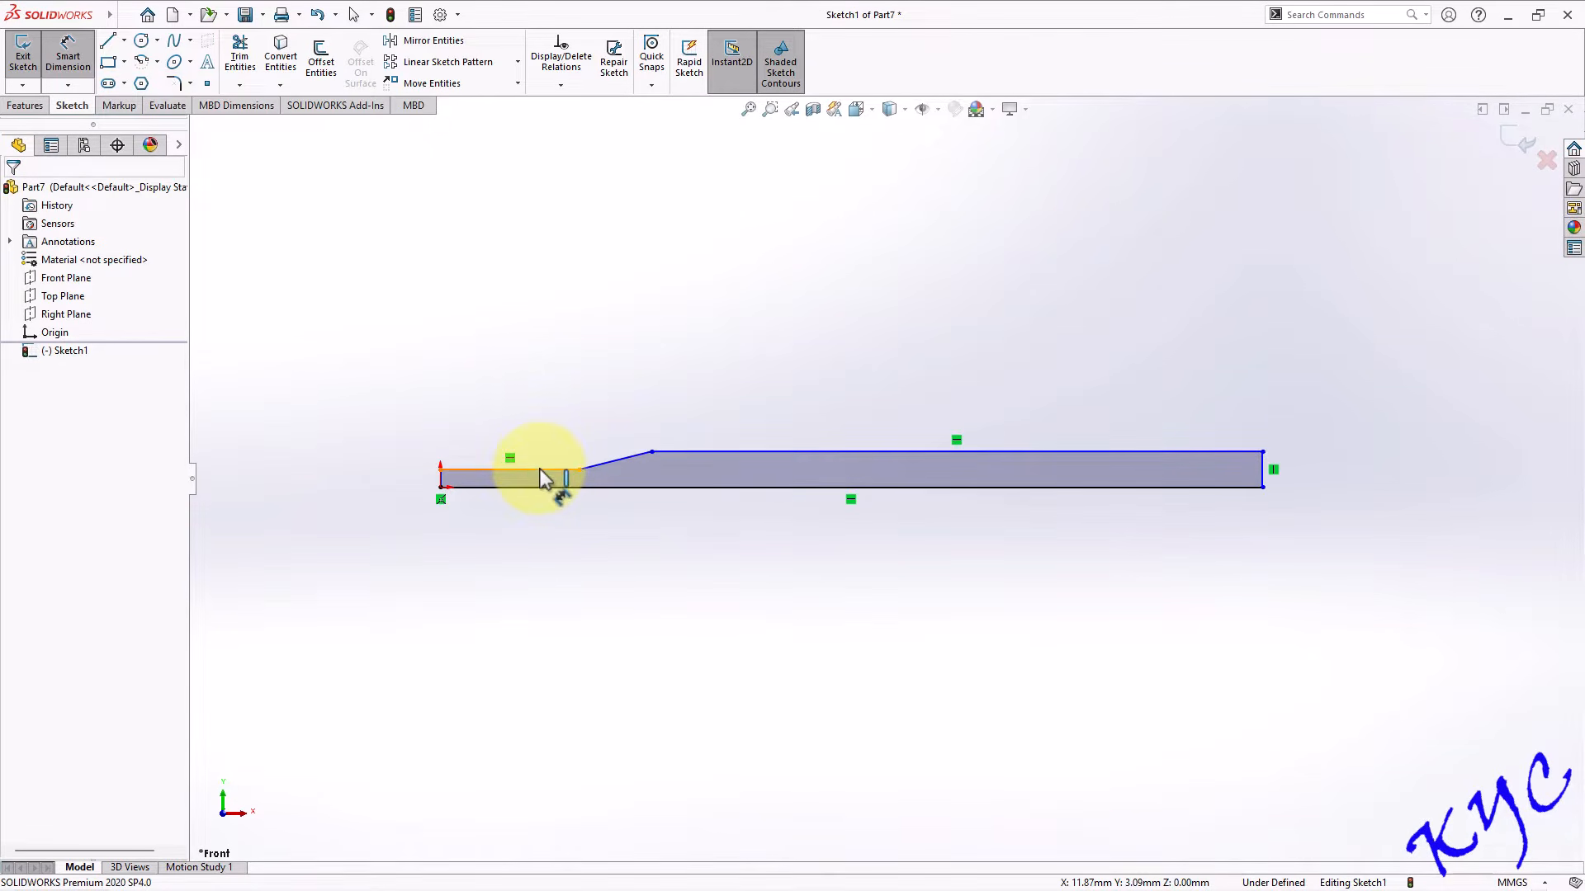
click(543, 477)
click(532, 431)
text(62)
key(Return)
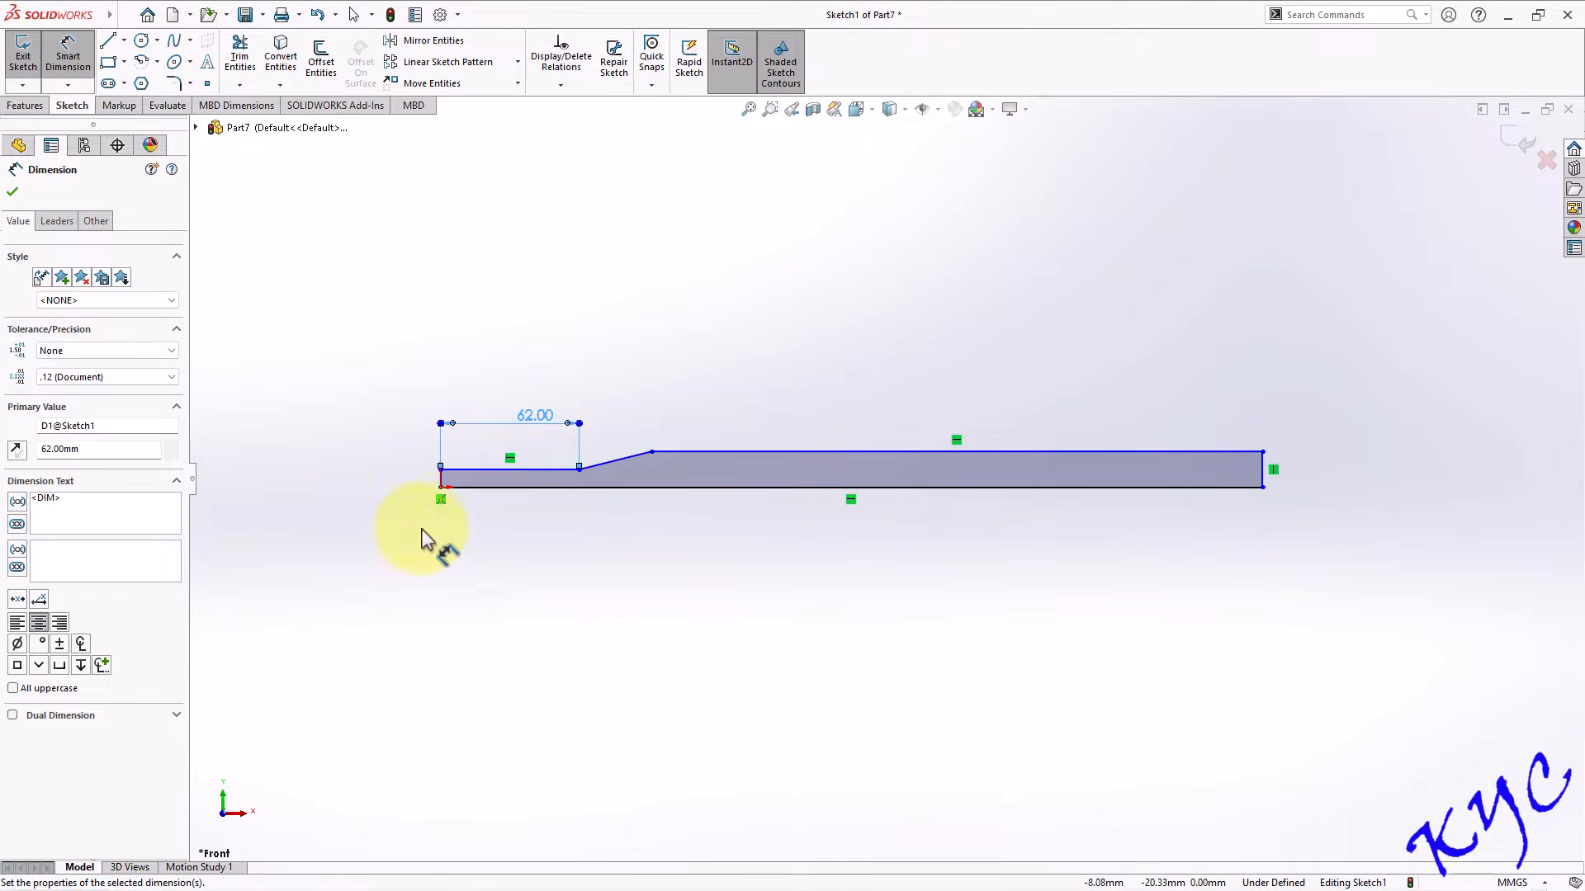
Dimension the profile's short vertical end line at the origin to 6 mm.
scroll(446, 541, down, 2)
click(500, 459)
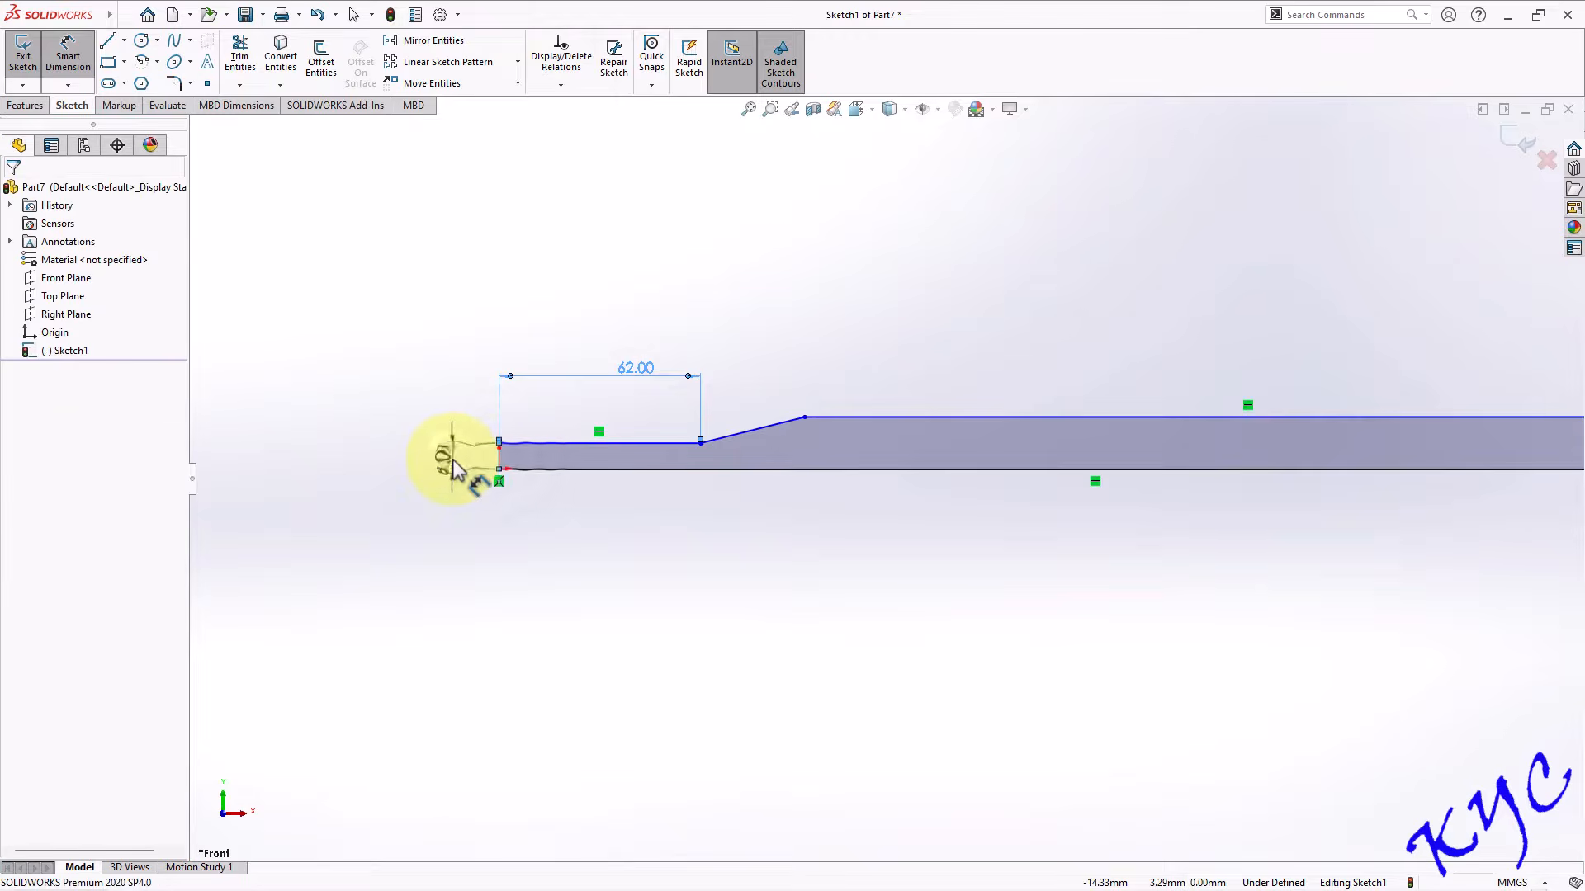
click(444, 458)
text(6)
key(Return)
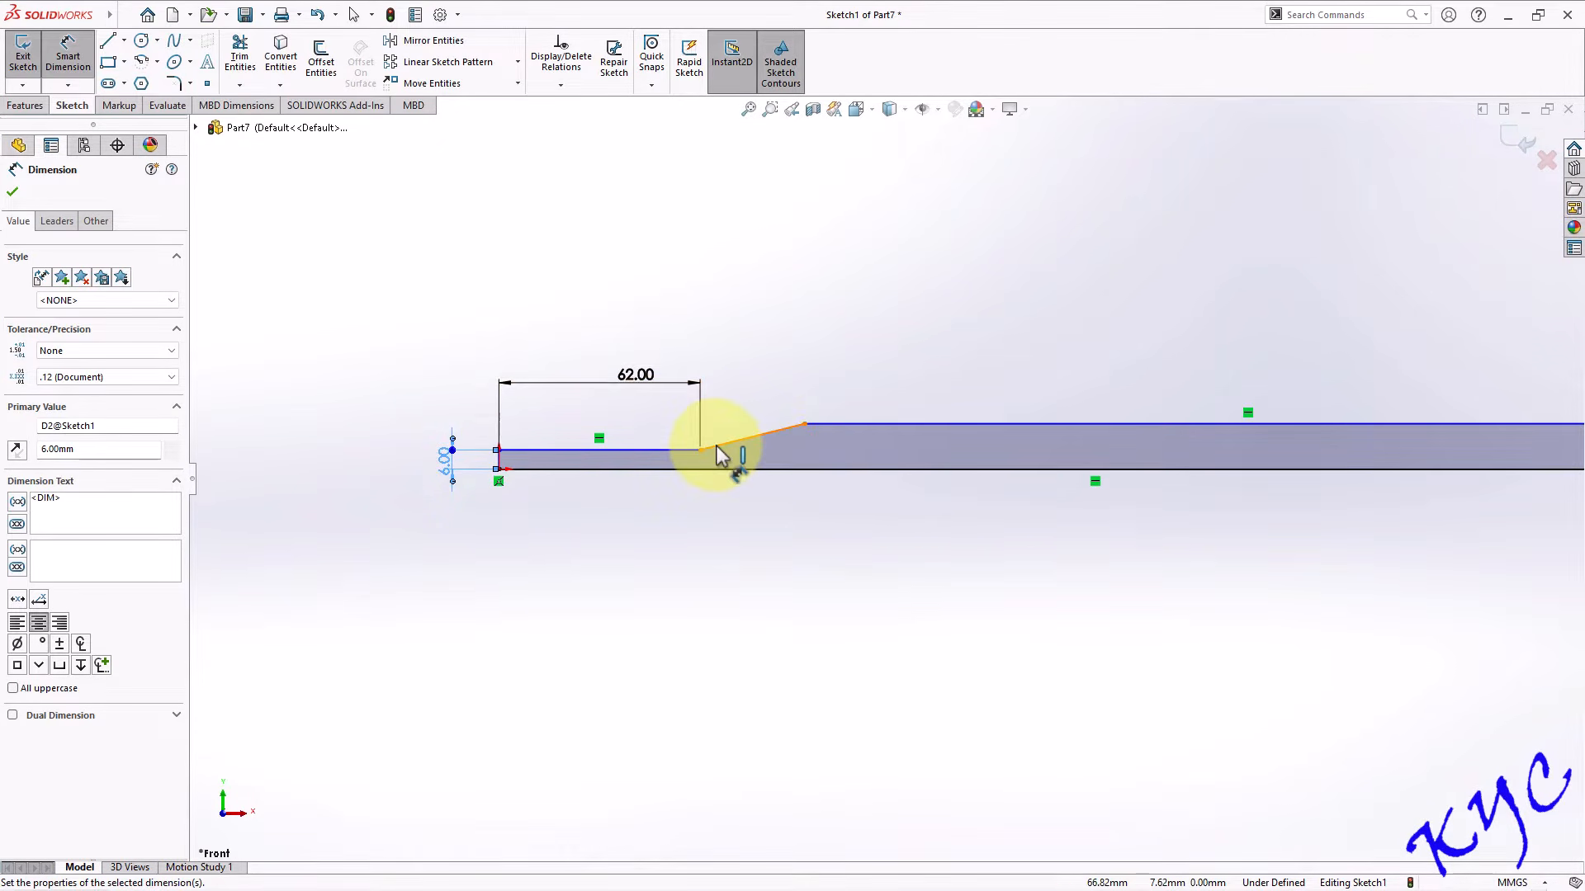
Dimension the angle between the sloped shoulder and the short upper line to 135 degrees.
click(714, 451)
click(672, 450)
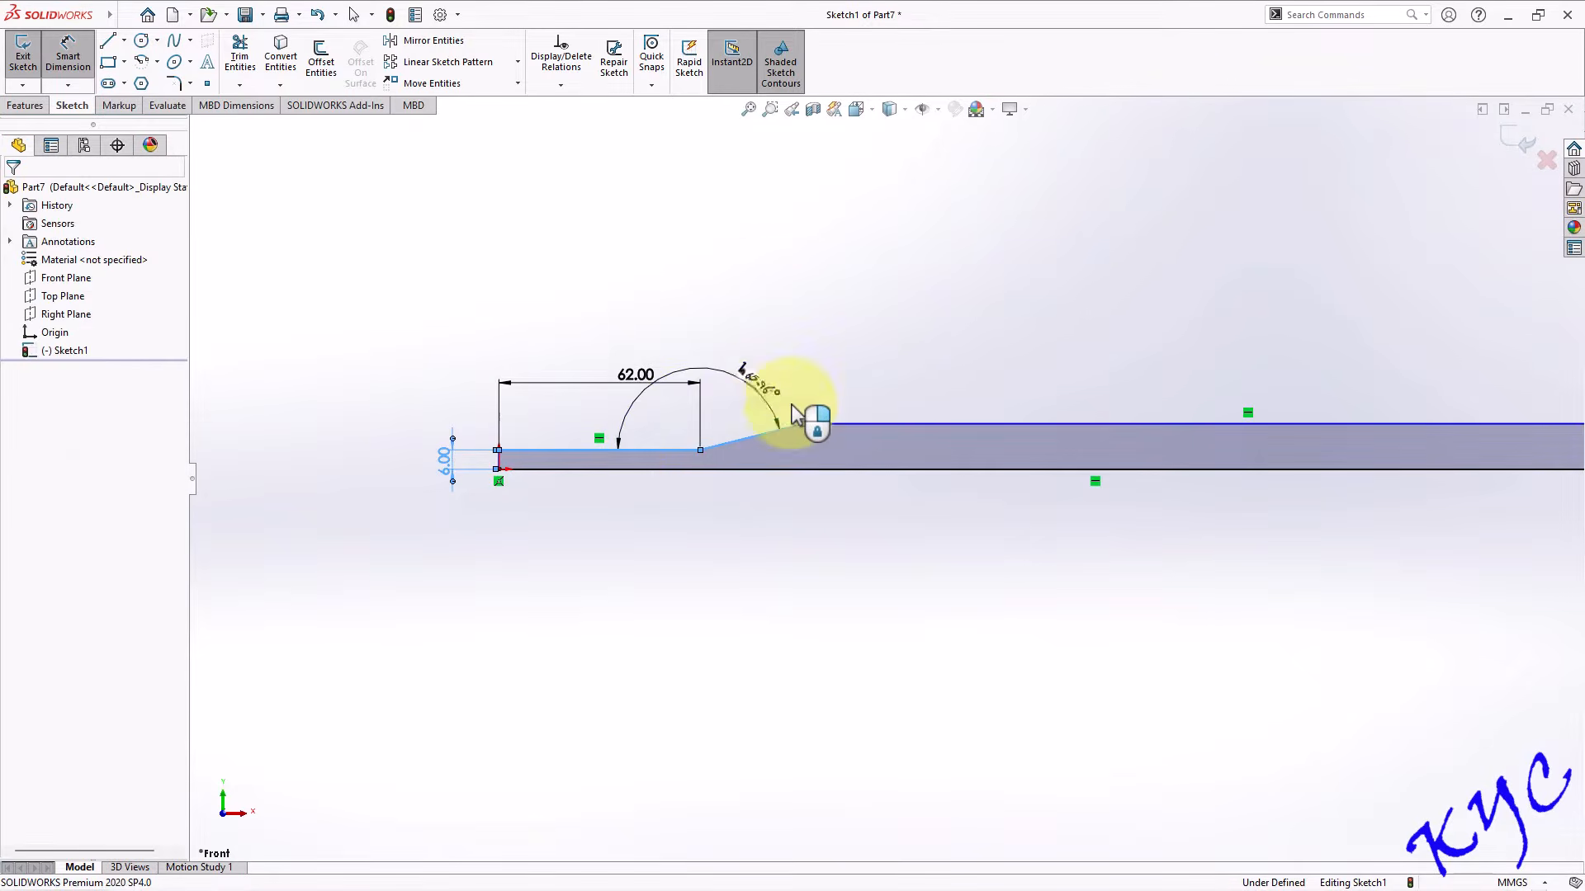
click(841, 410)
text(135)
key(Return)
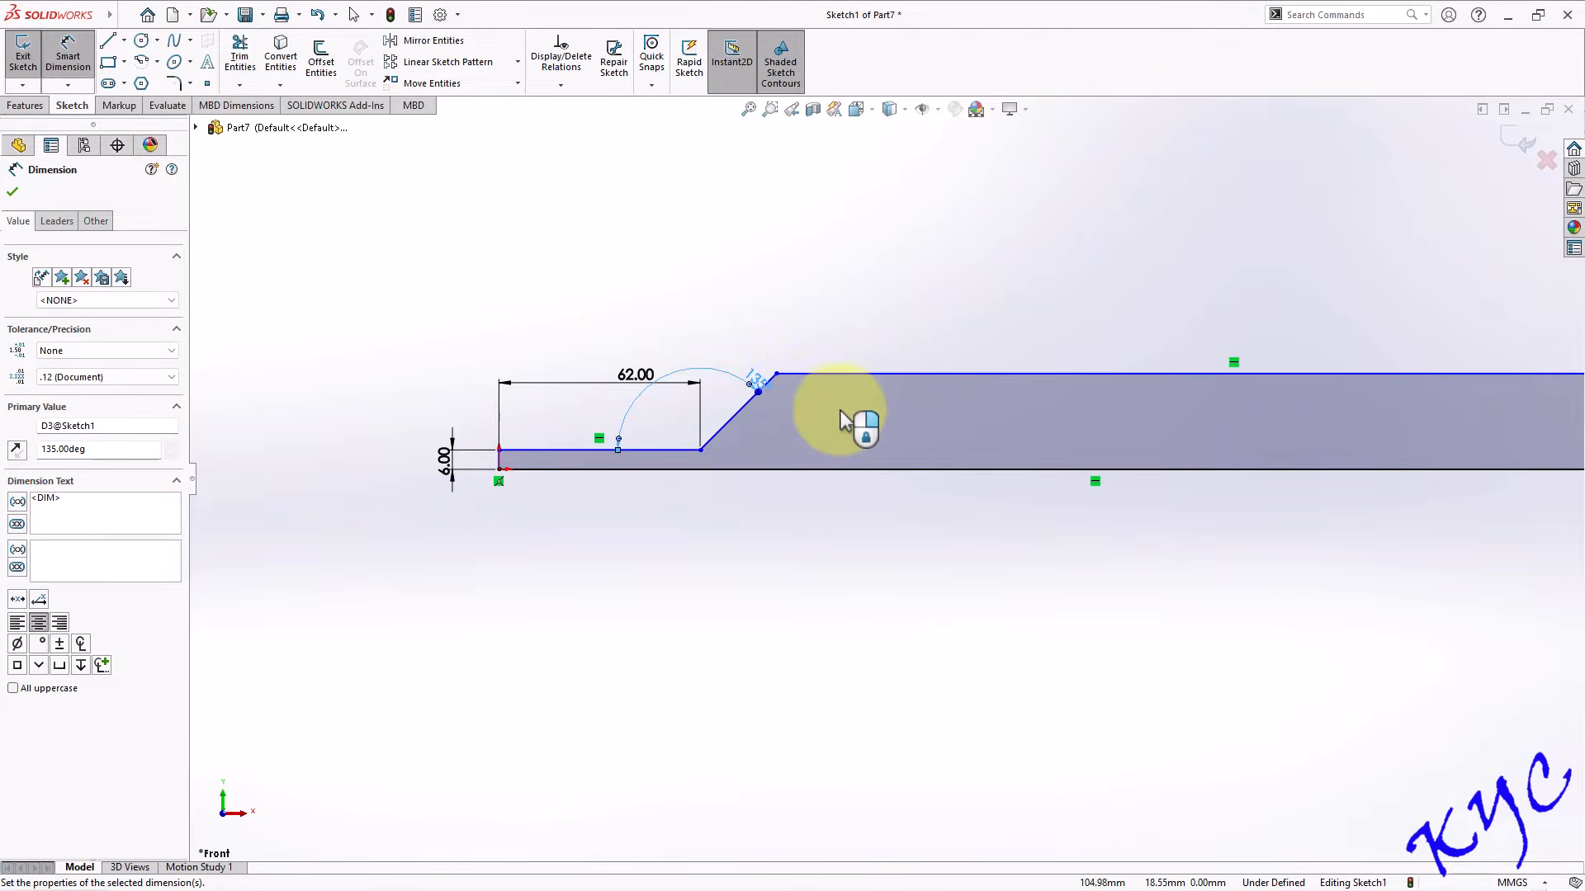
Dimension the vertical line at the profile's far end to 10 mm.
scroll(906, 506, up, 5)
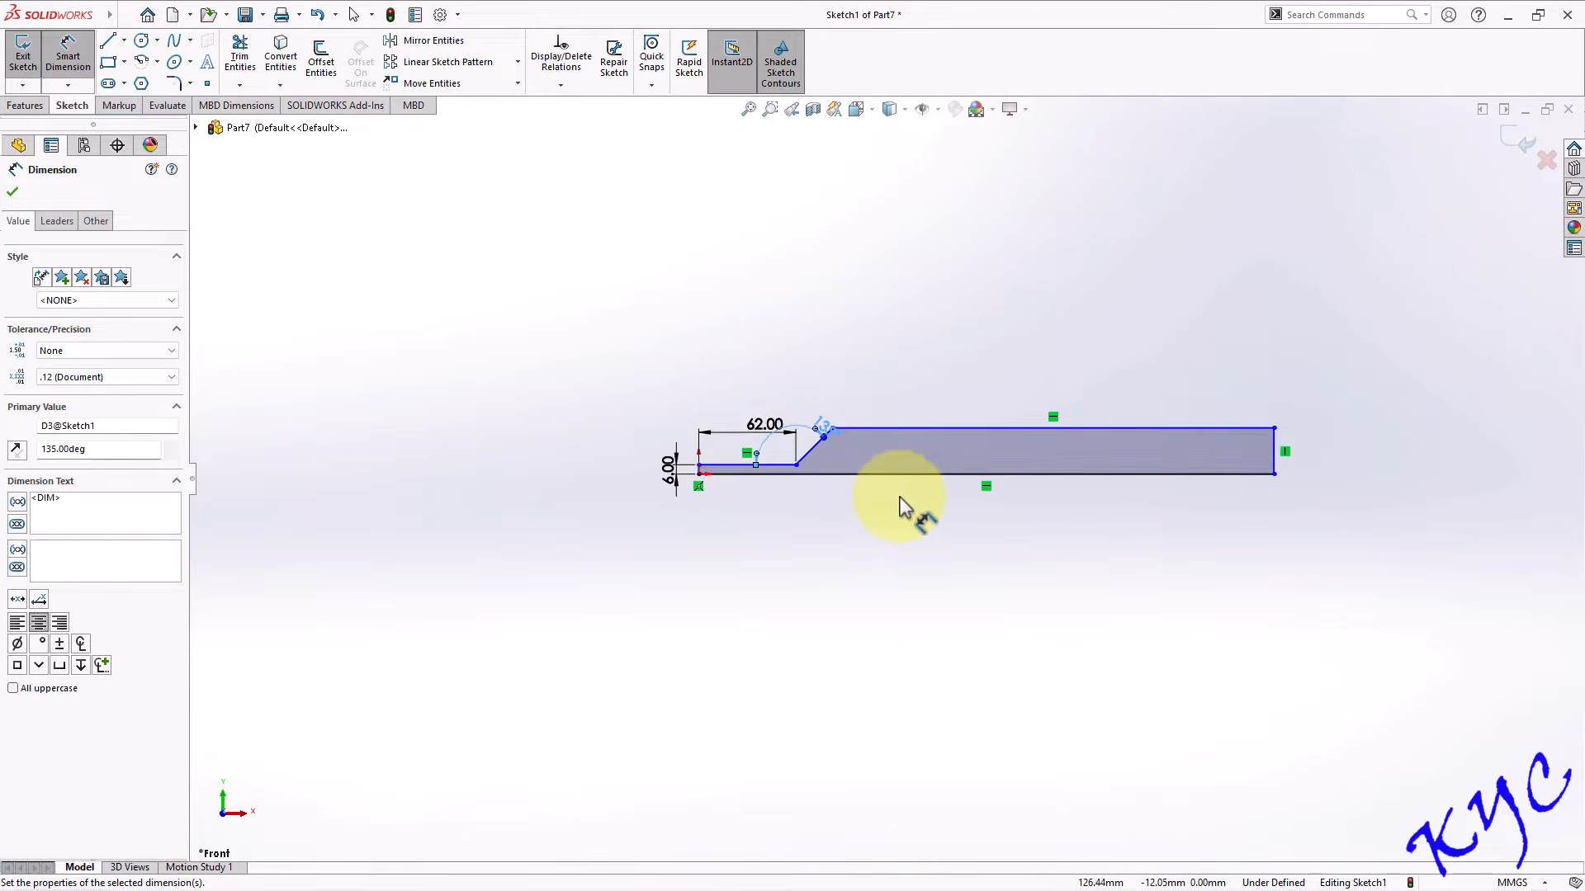
scroll(952, 452, down, 5)
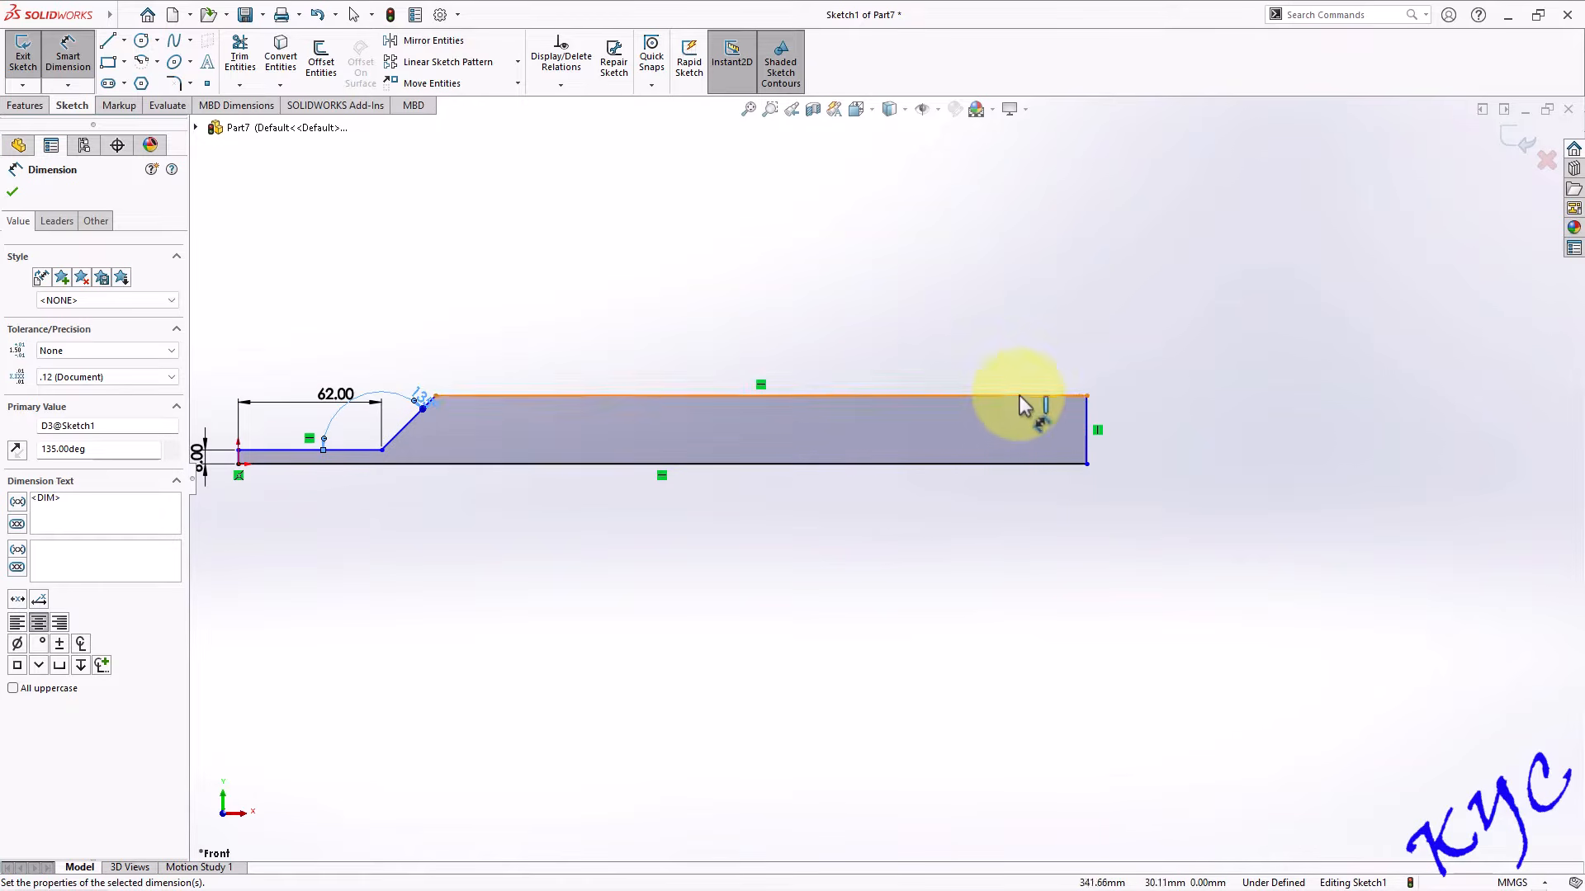
click(1073, 409)
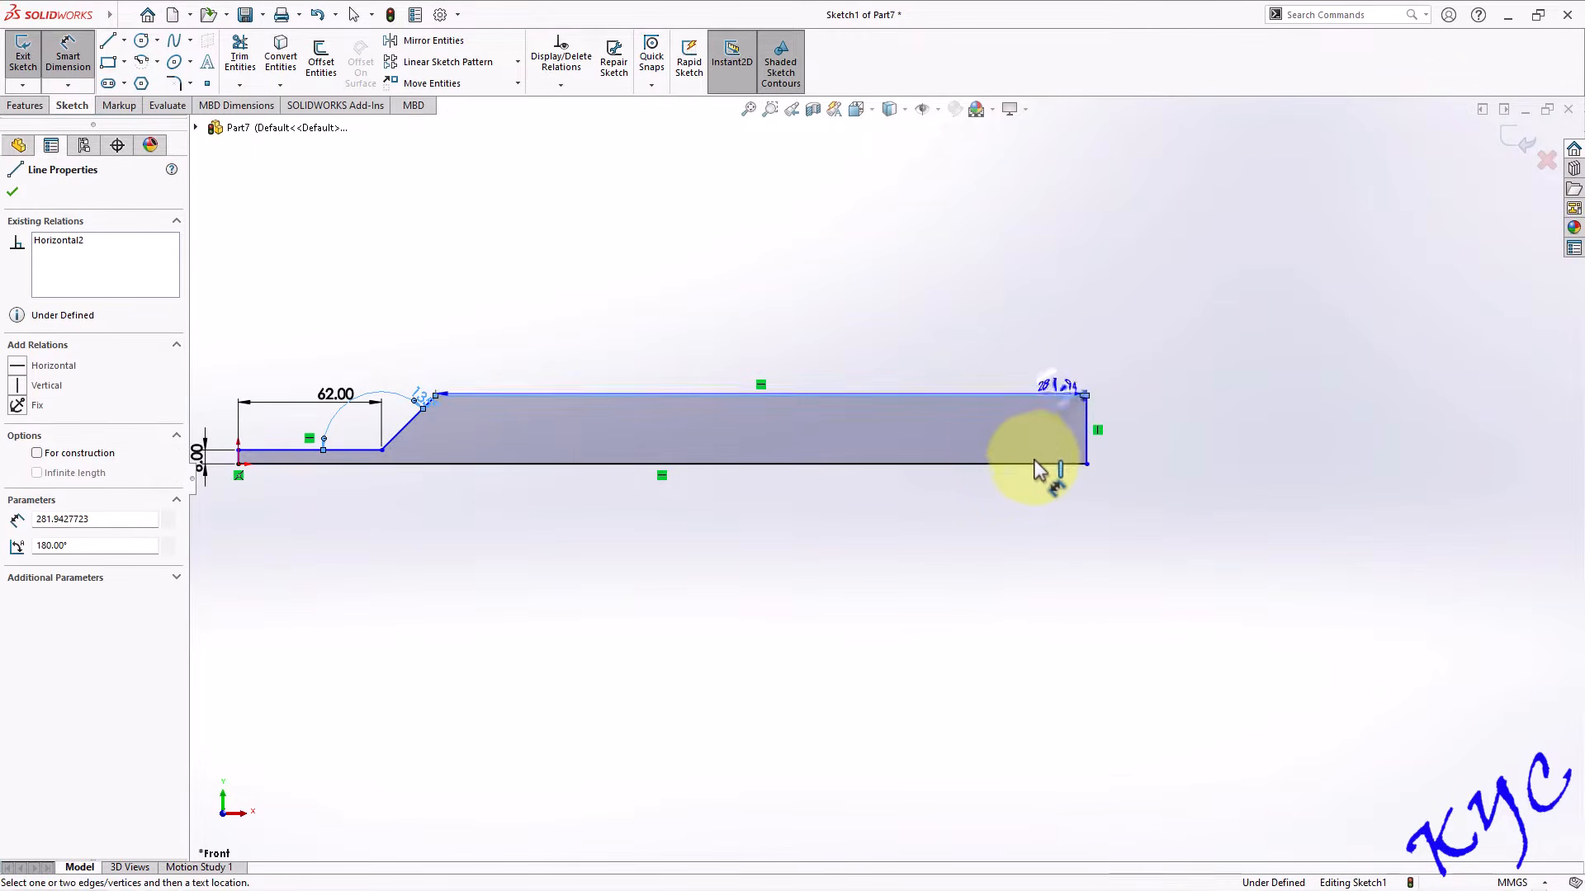
click(1220, 427)
text(10)
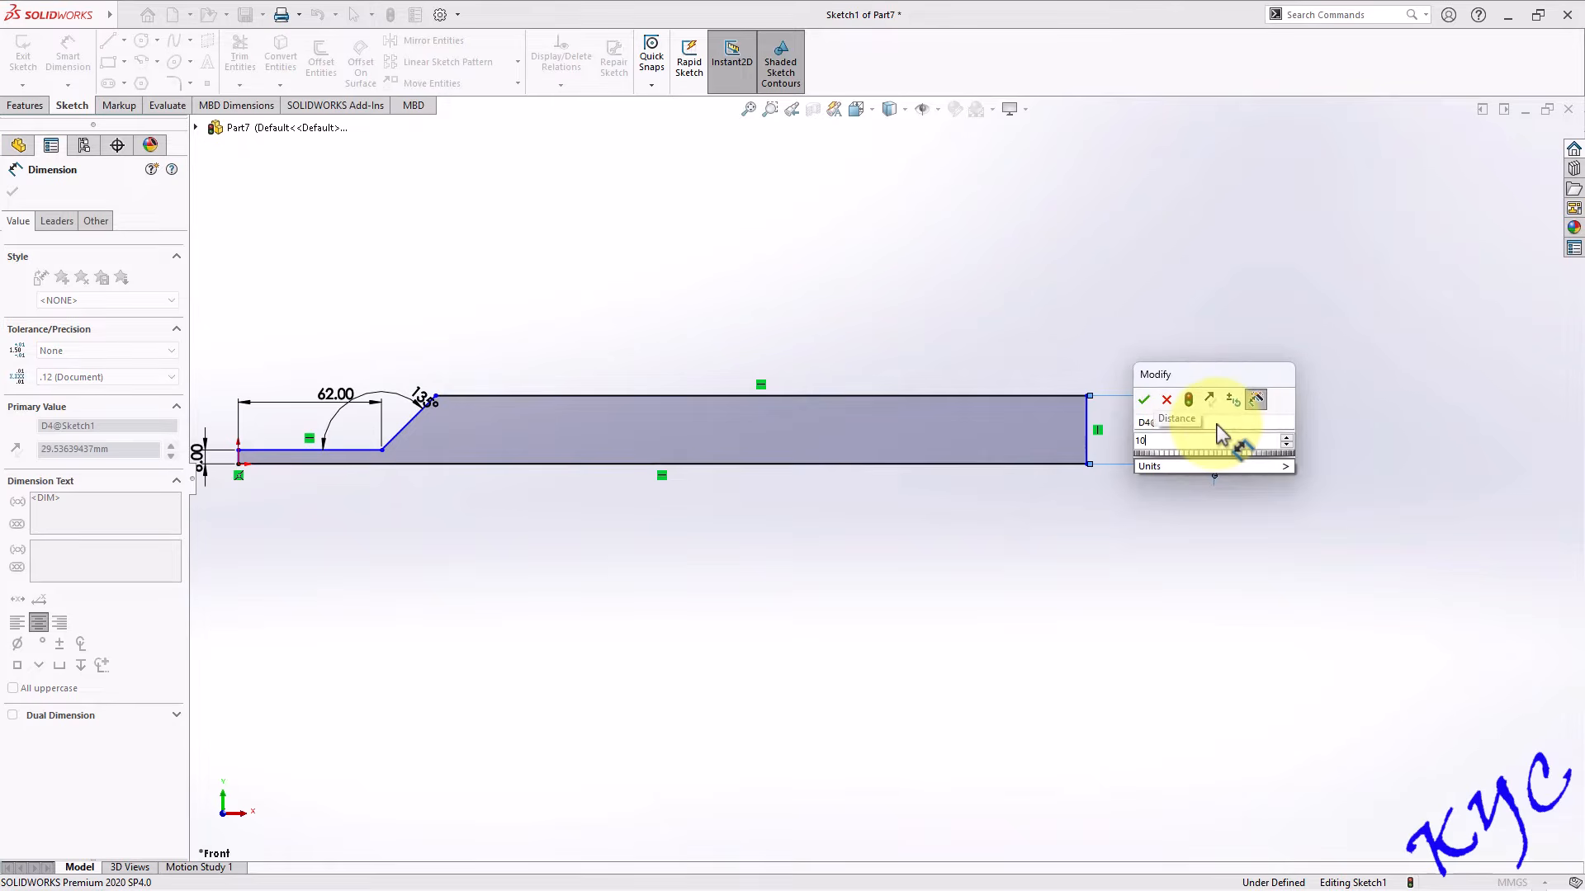
key(Return)
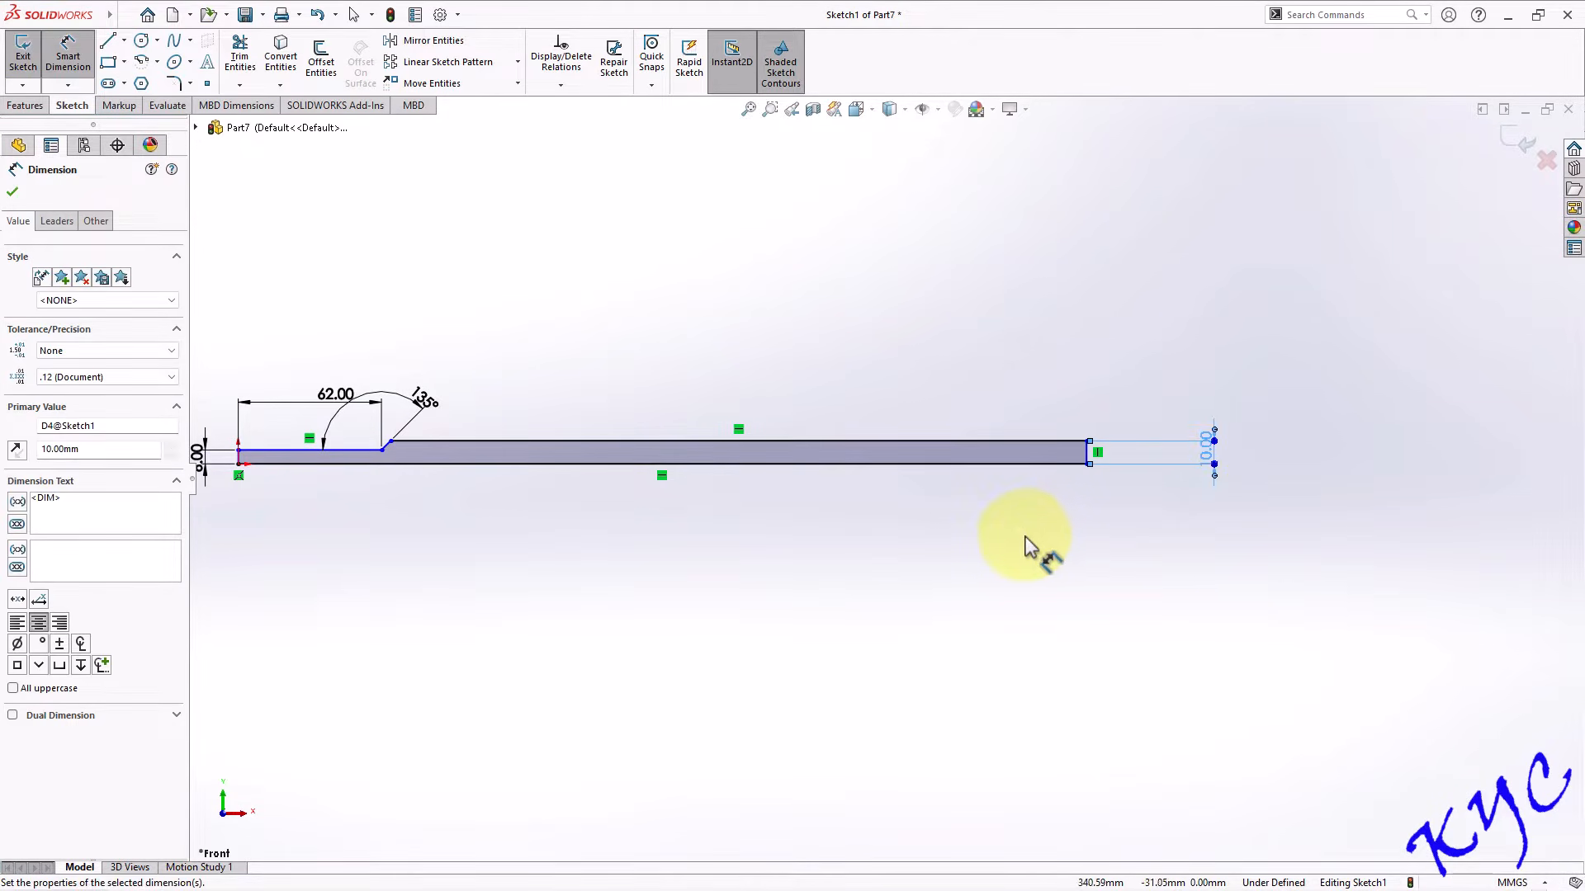
click(1024, 537)
Dimension the profile's overall length from the origin end to the far end line to 275 mm.
scroll(392, 469, down, 2)
scroll(382, 469, up, 3)
scroll(535, 459, down, 3)
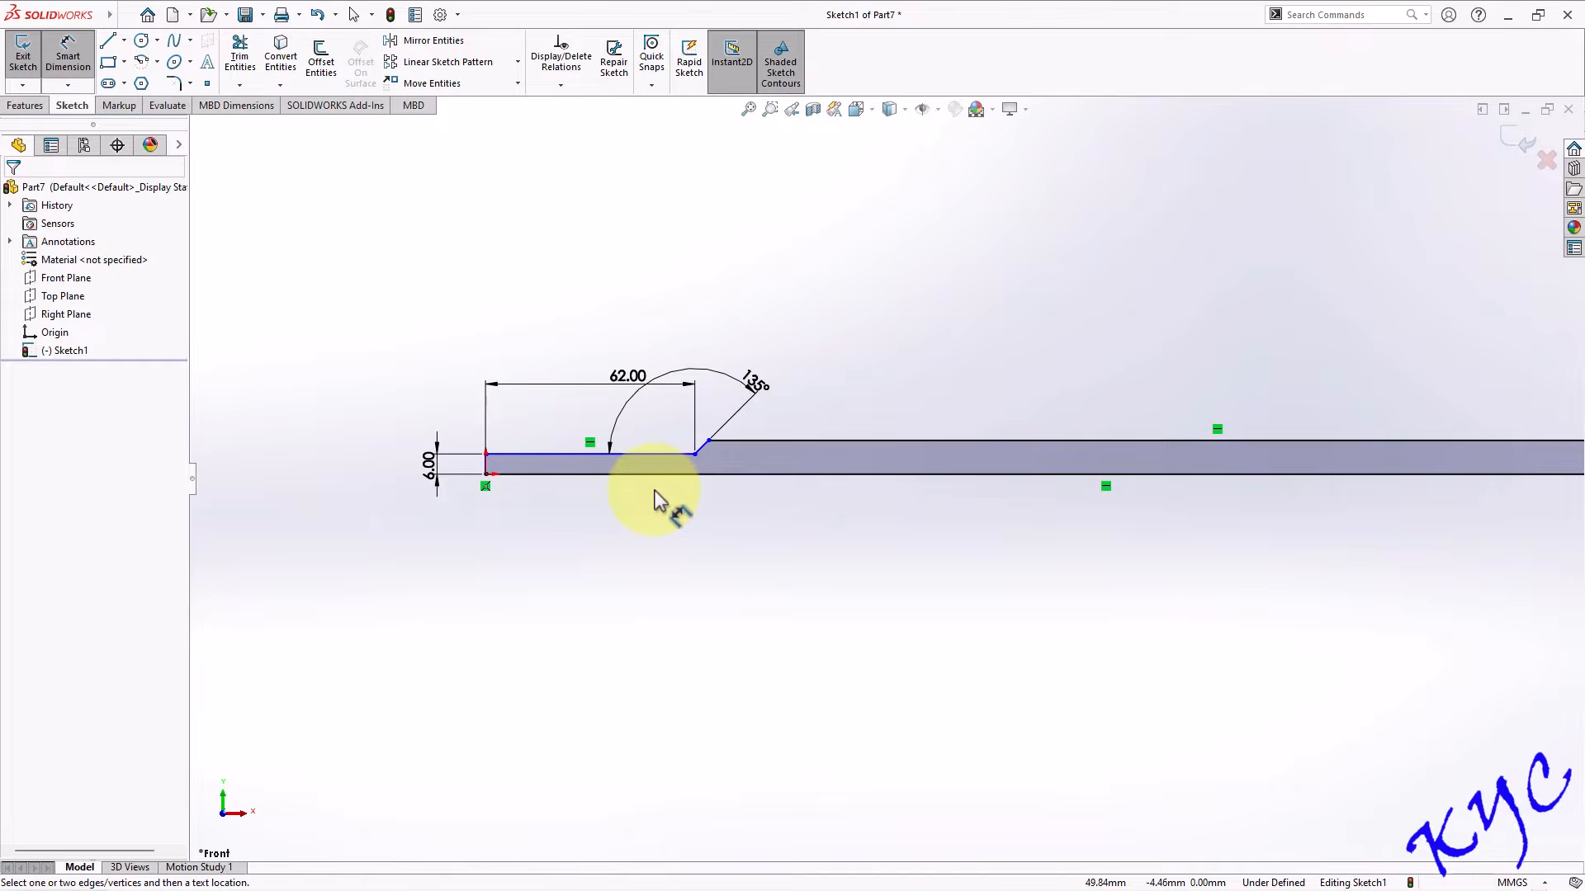
scroll(785, 506, up, 3)
scroll(1269, 477, down, 1)
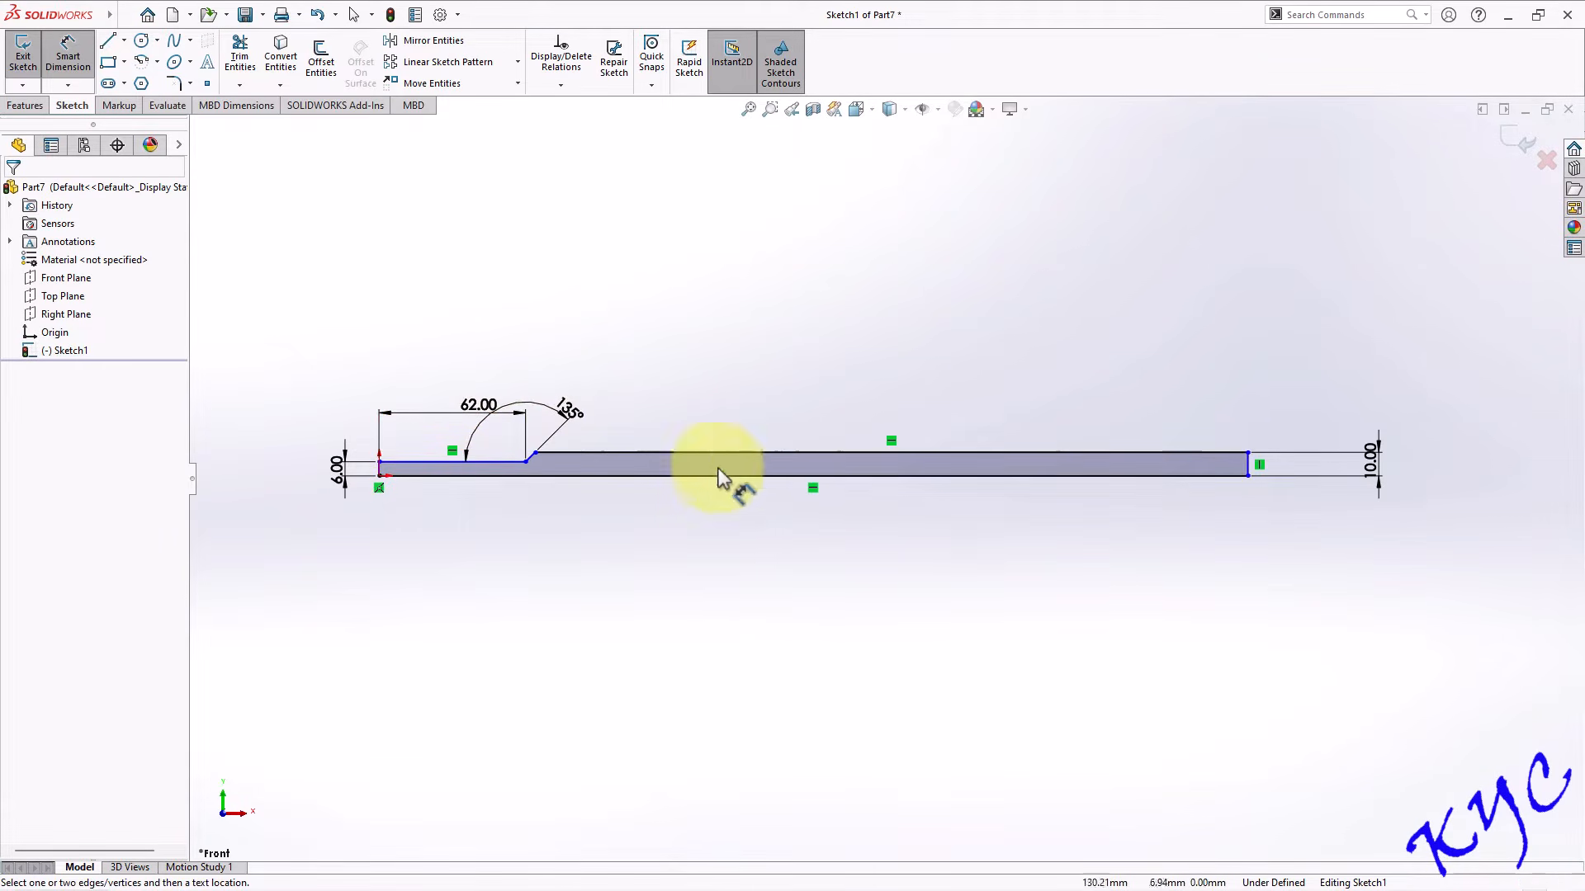
click(379, 475)
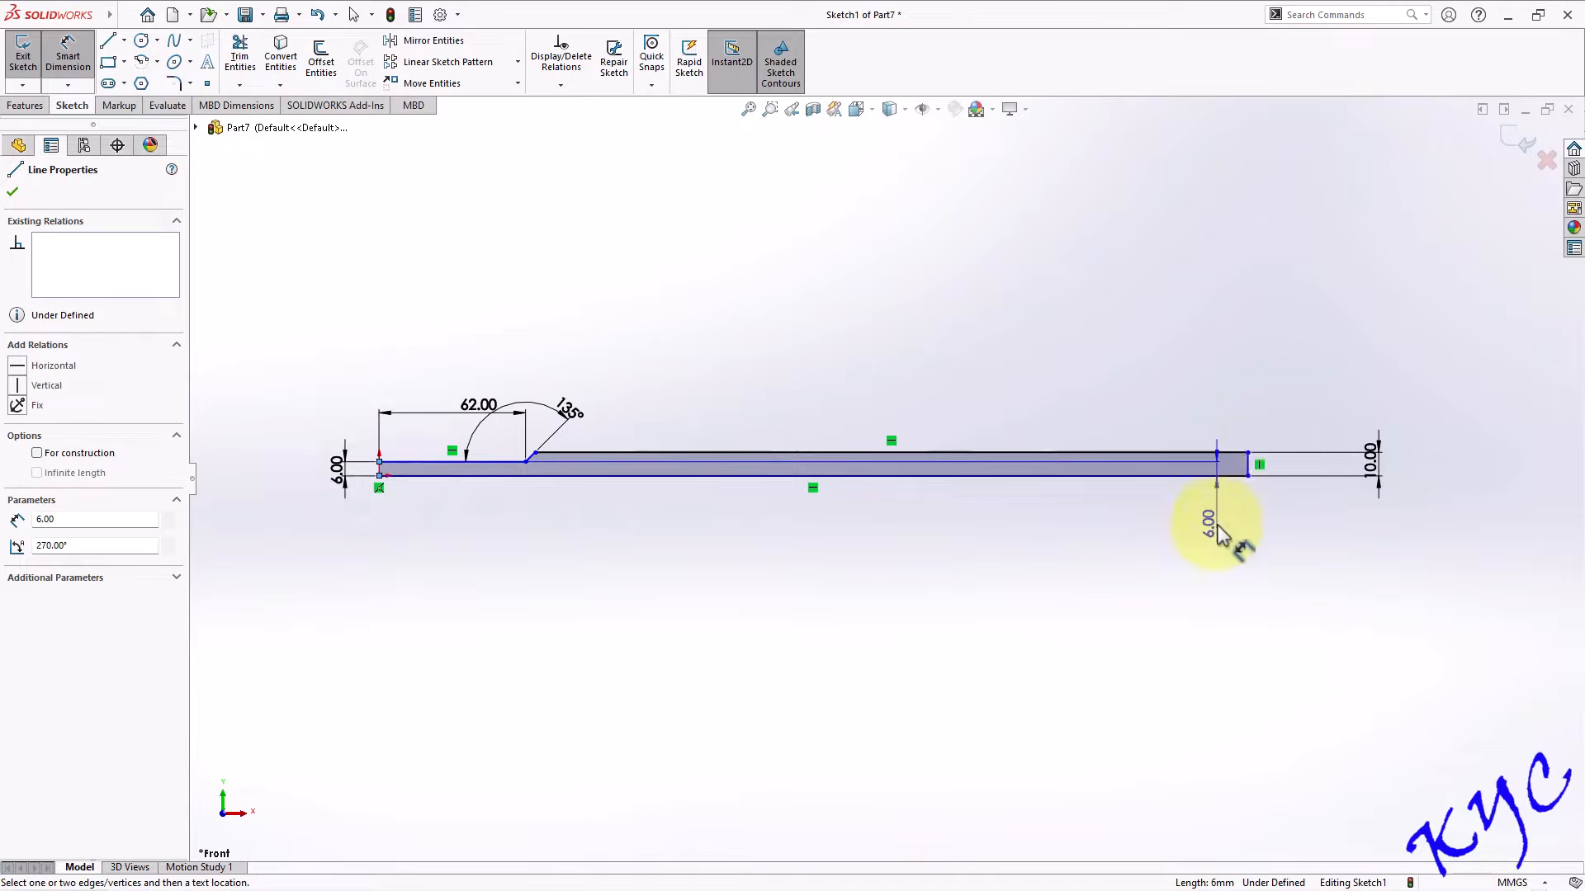
click(1249, 475)
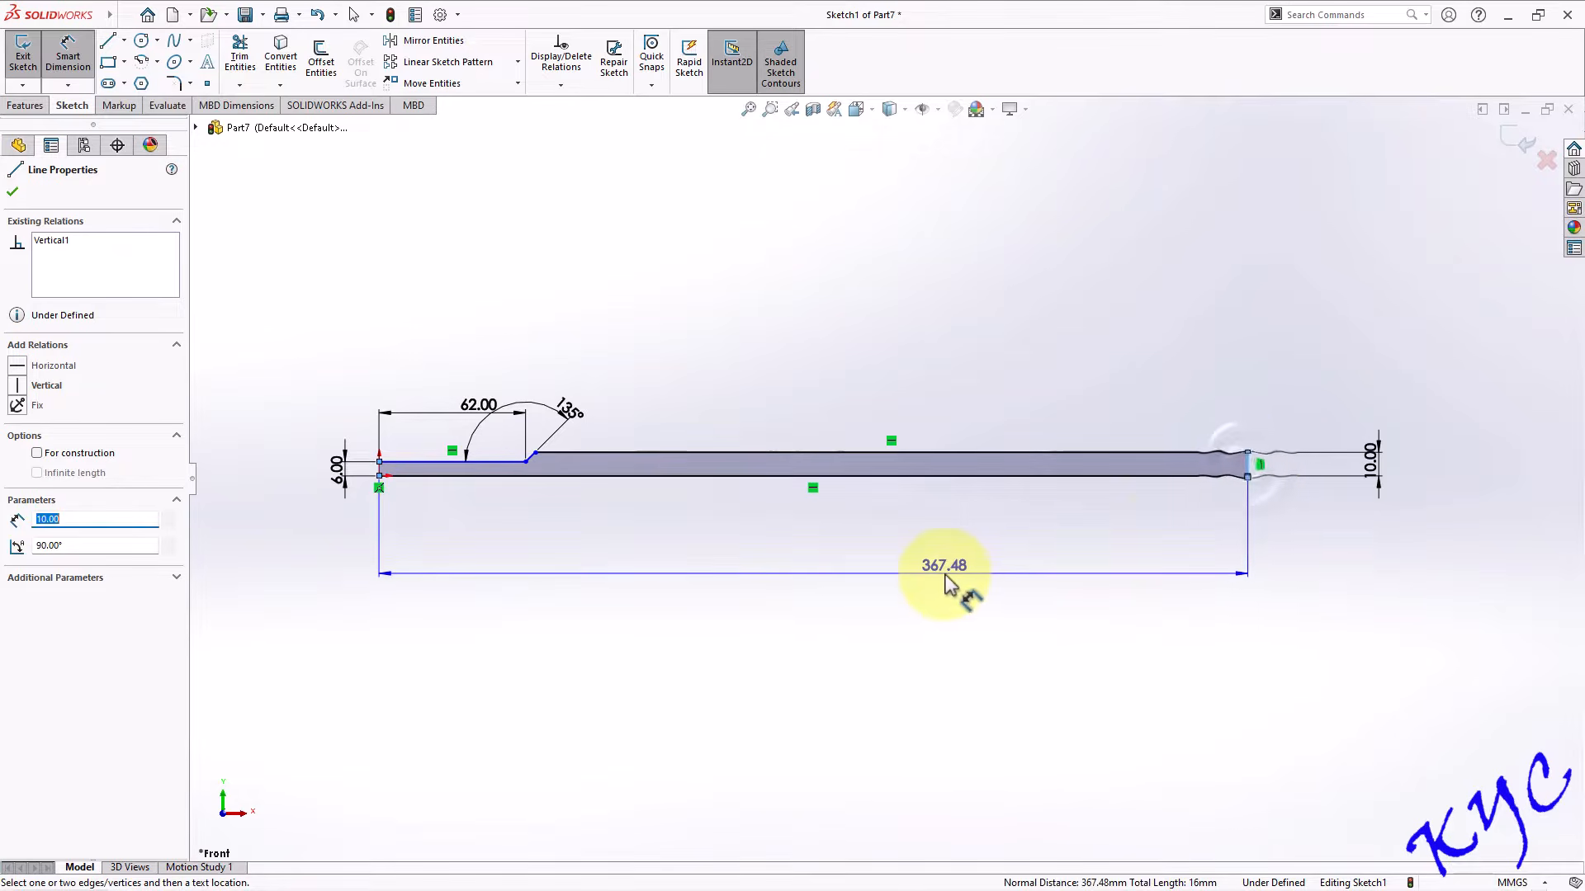
click(940, 568)
text(275)
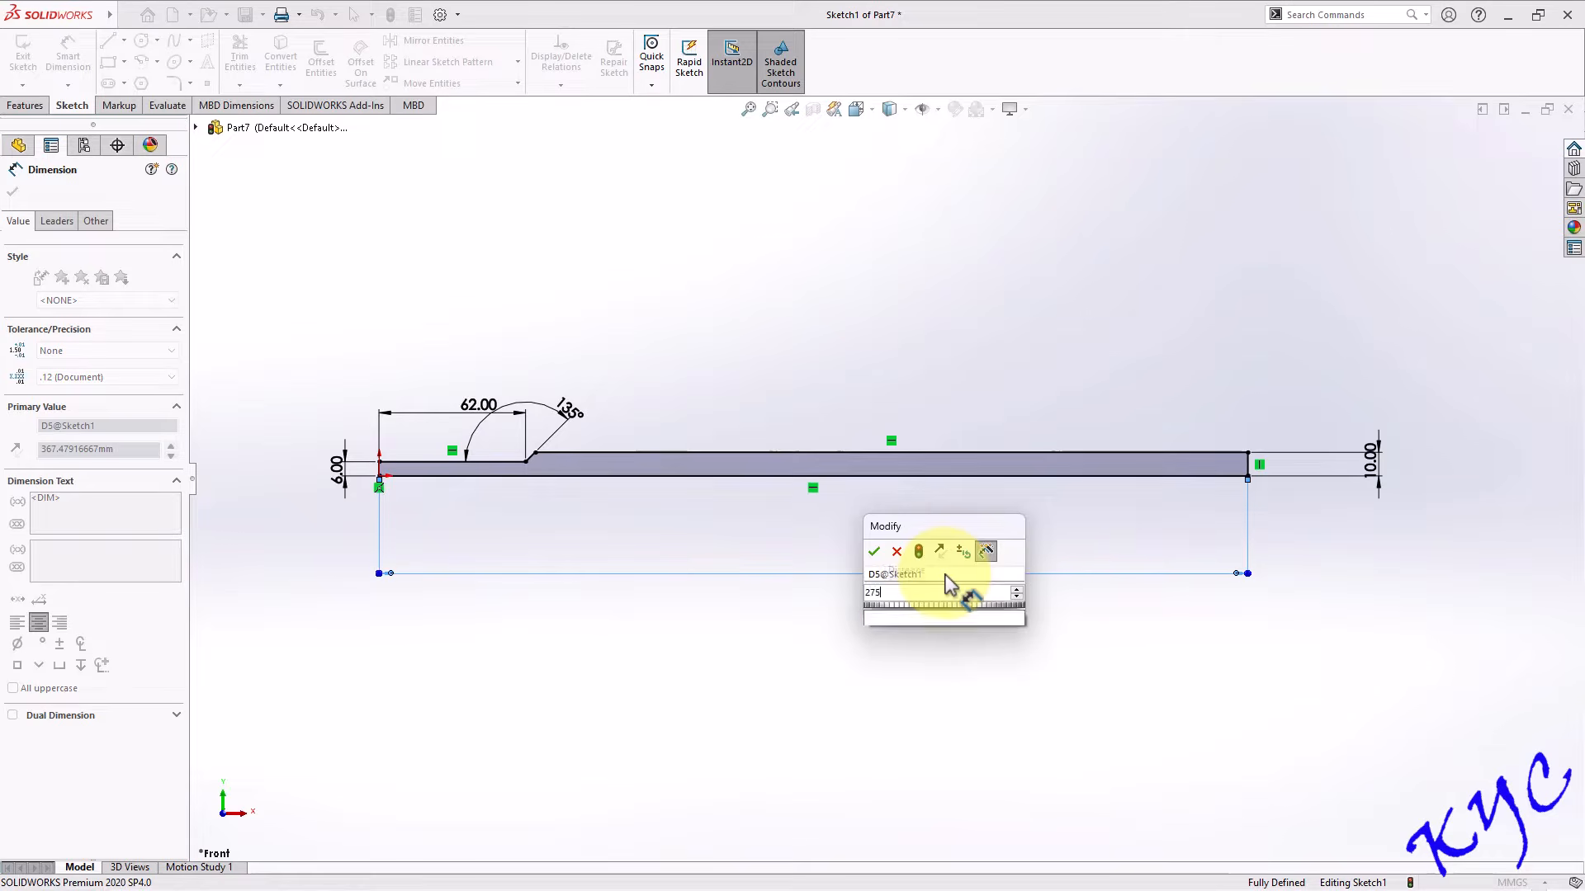
key(Return)
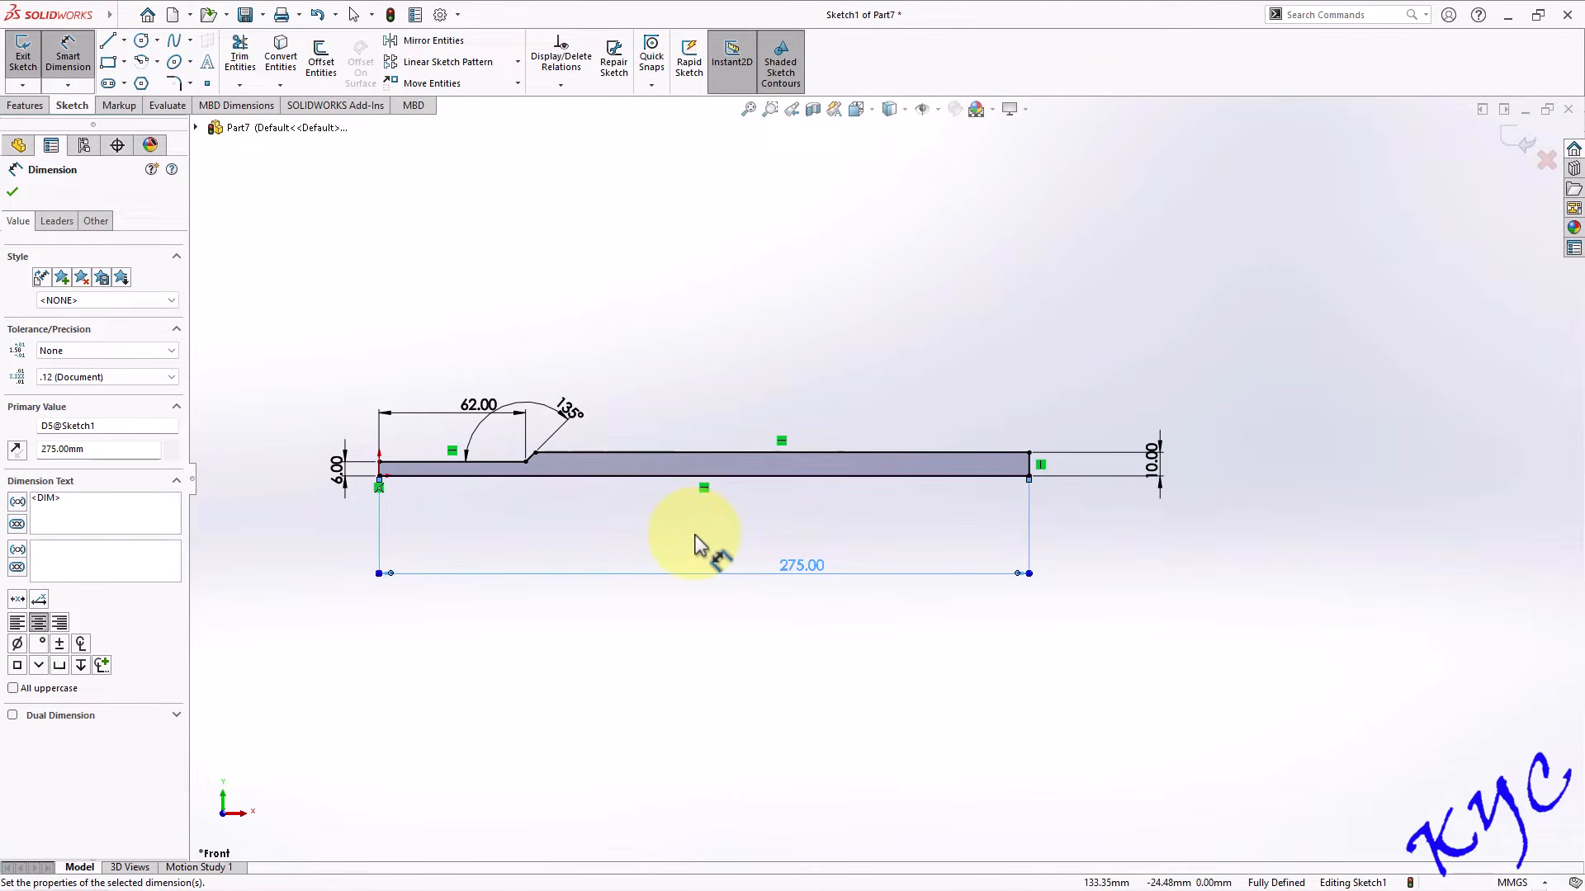
scroll(394, 464, down, 2)
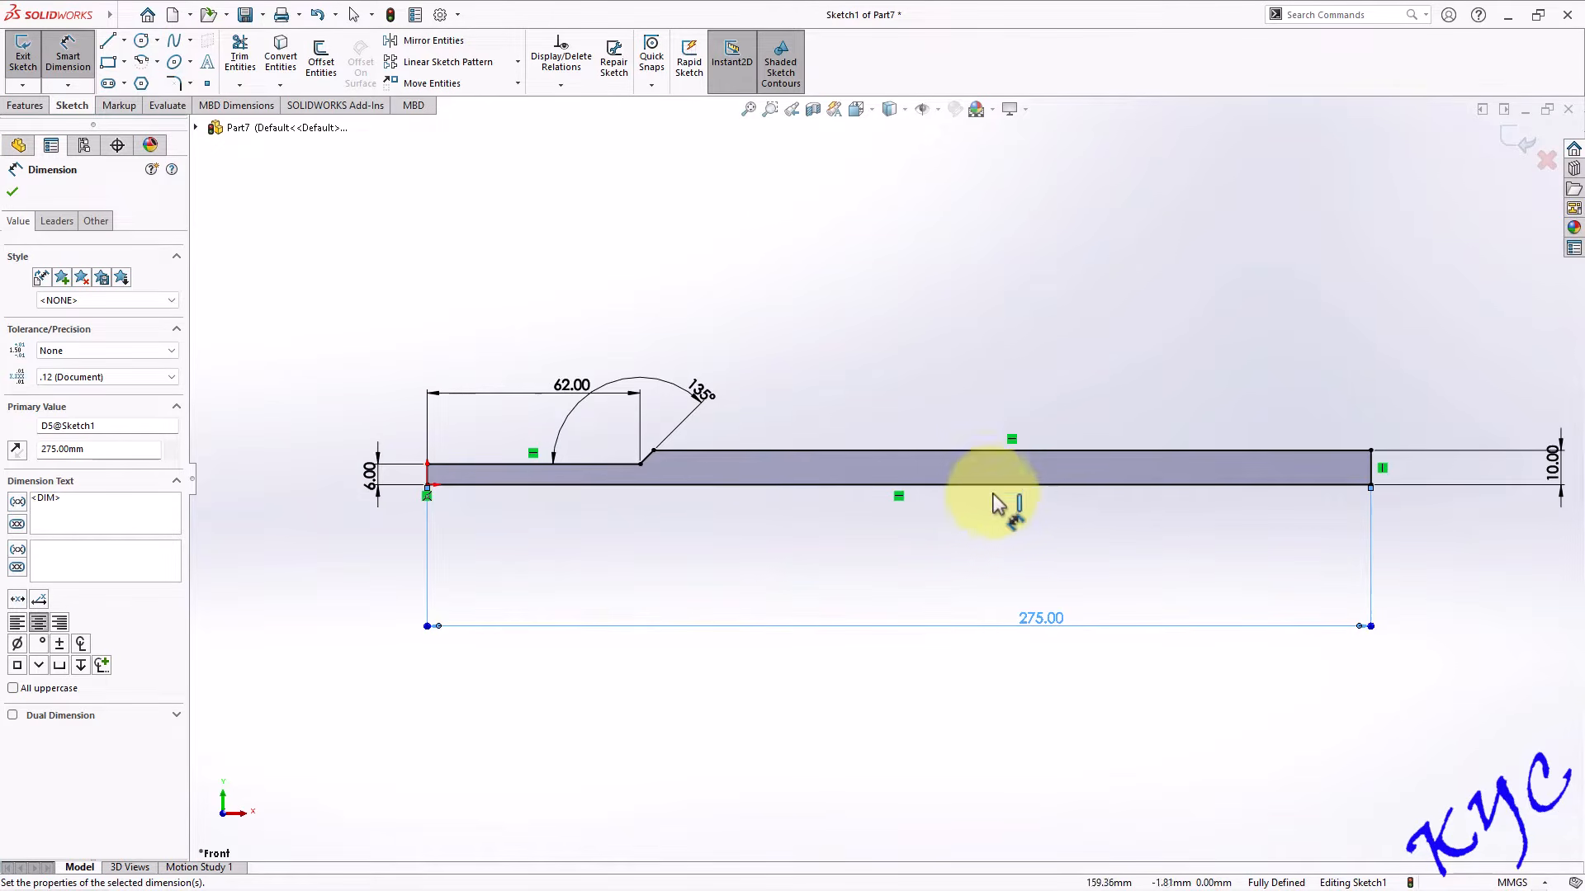
scroll(1349, 514, up, 1)
scroll(1296, 479, down, 1)
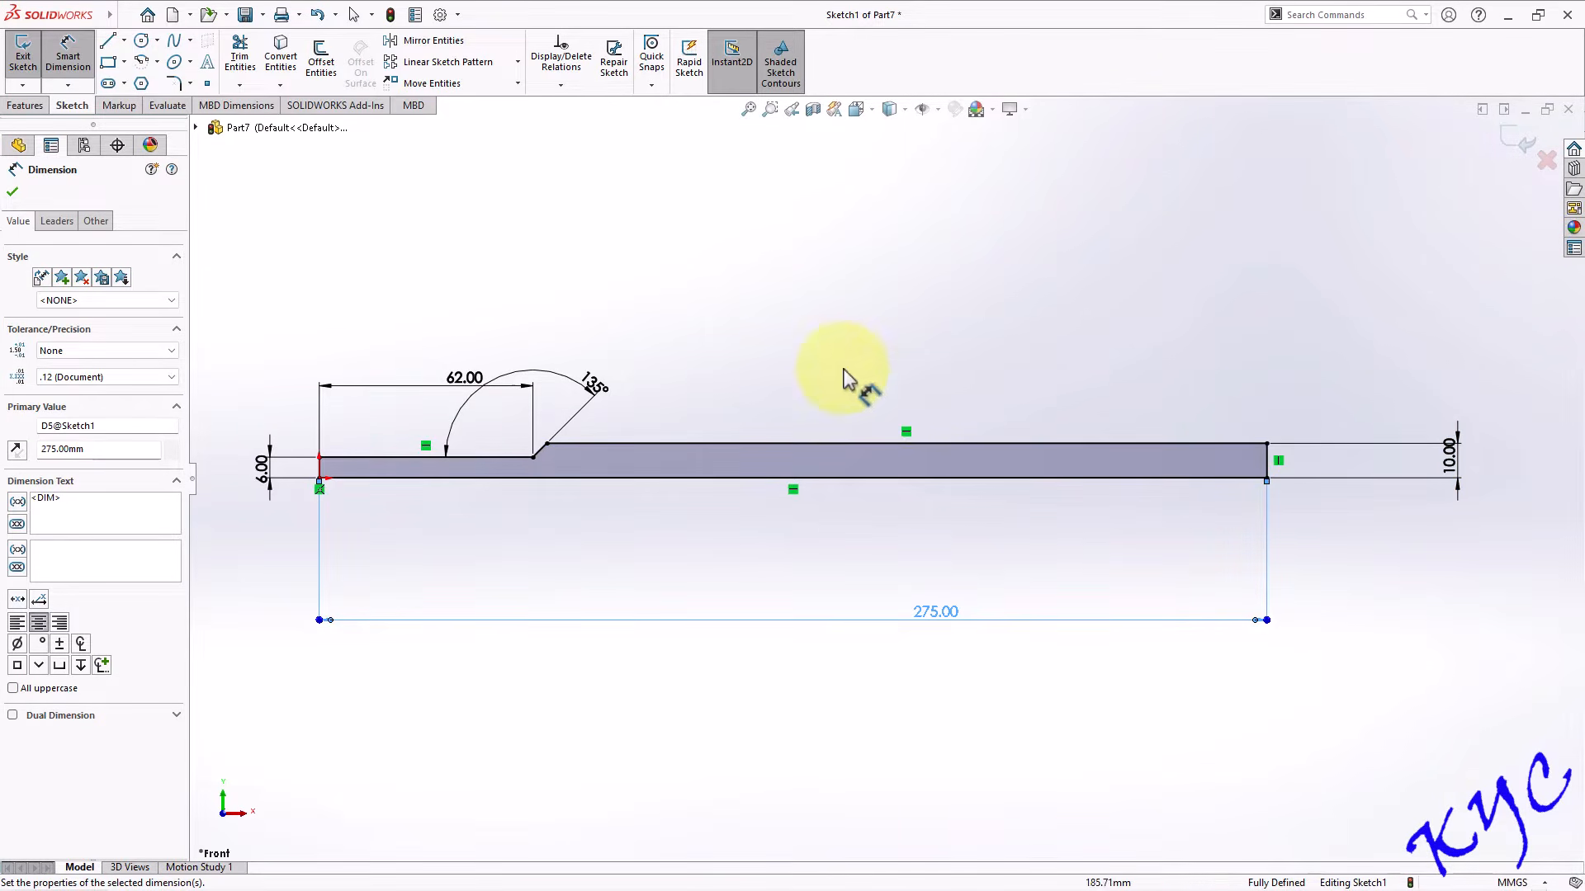
key(Escape)
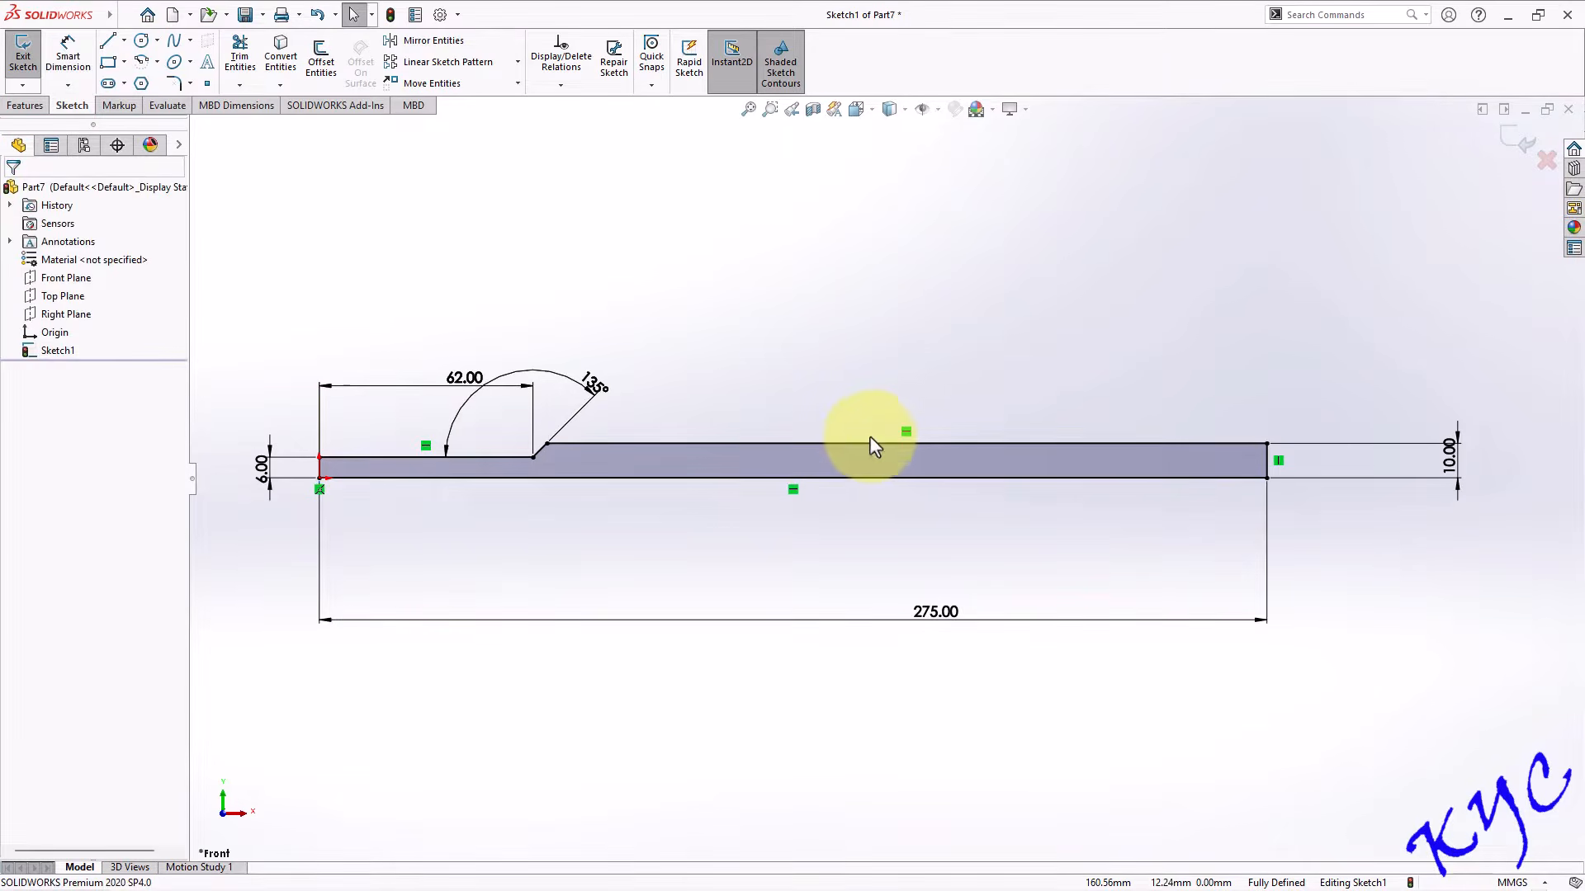
Sketch a centre-point arc of about 19 mm radius centred on the base line, from the far end's upper corner to below the base line.
click(137, 61)
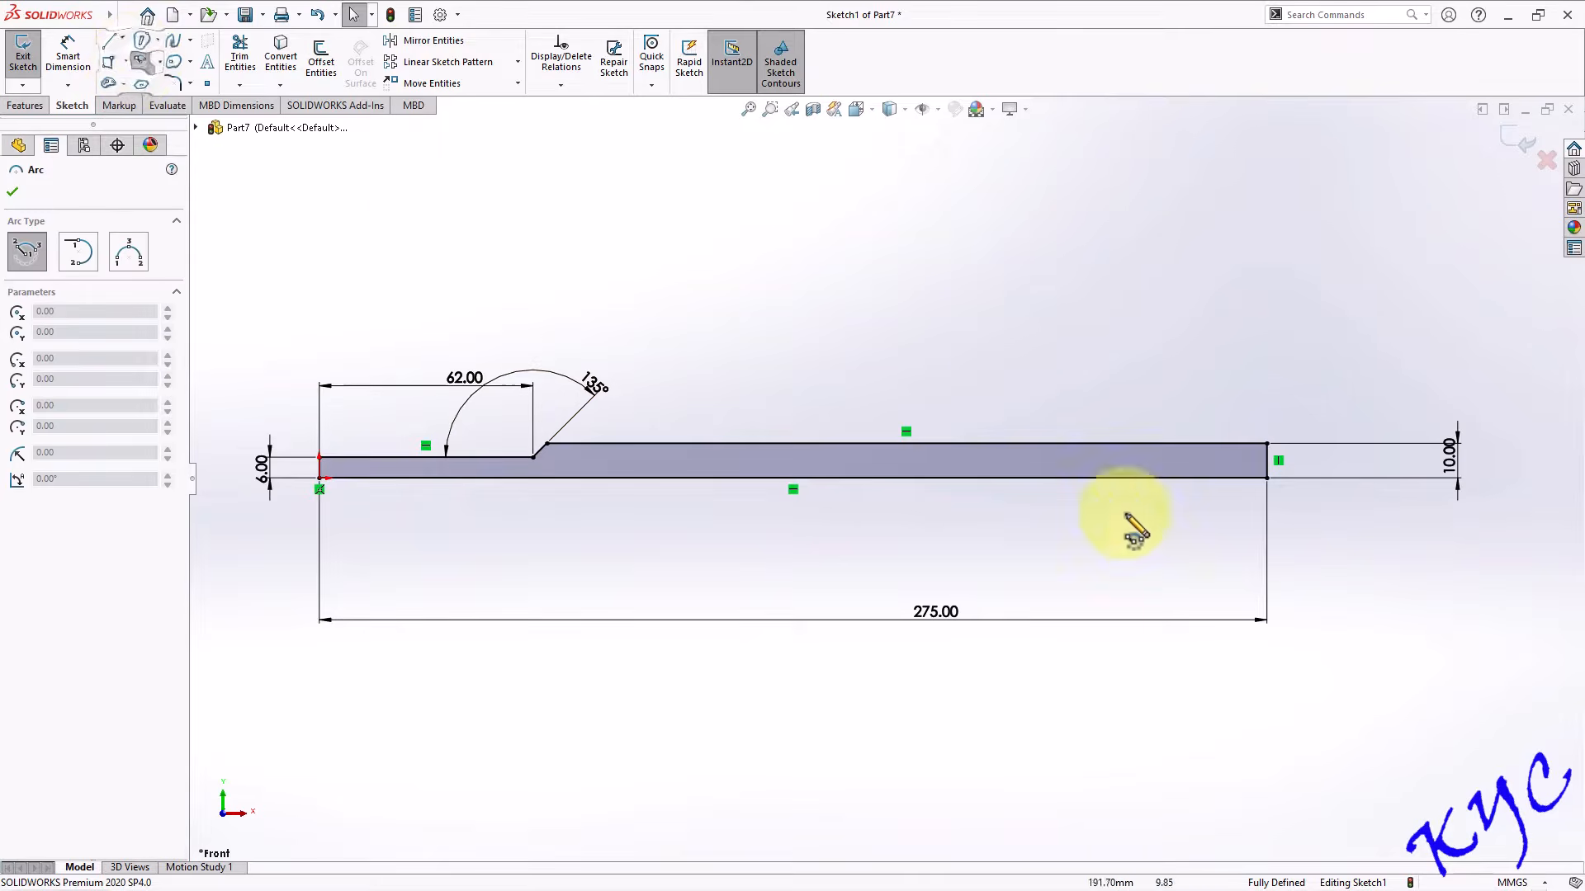
click(1211, 478)
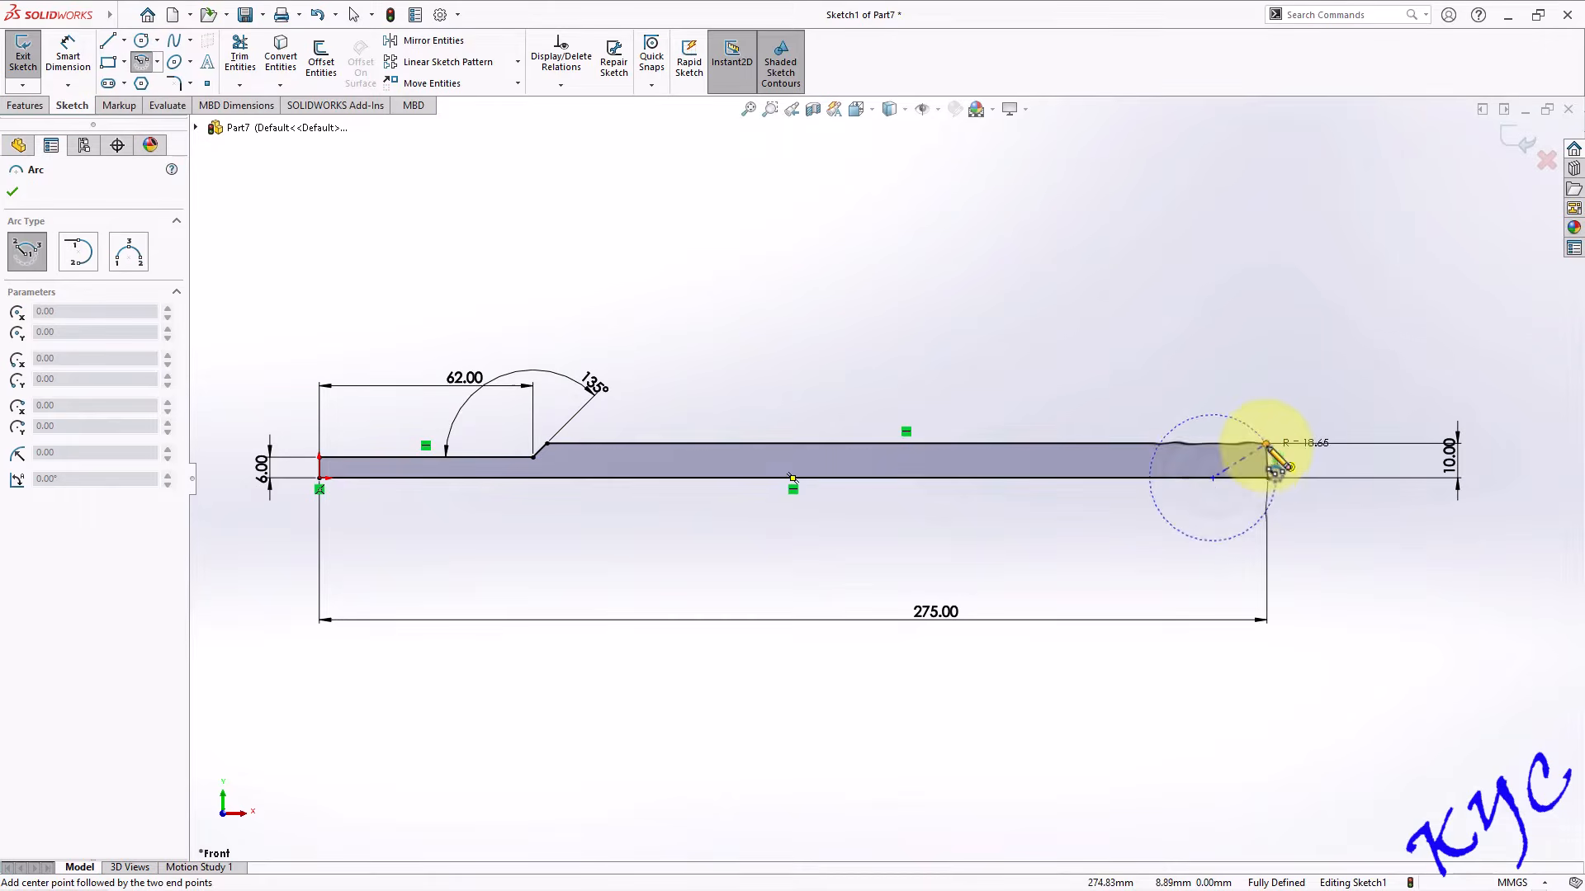
click(1268, 445)
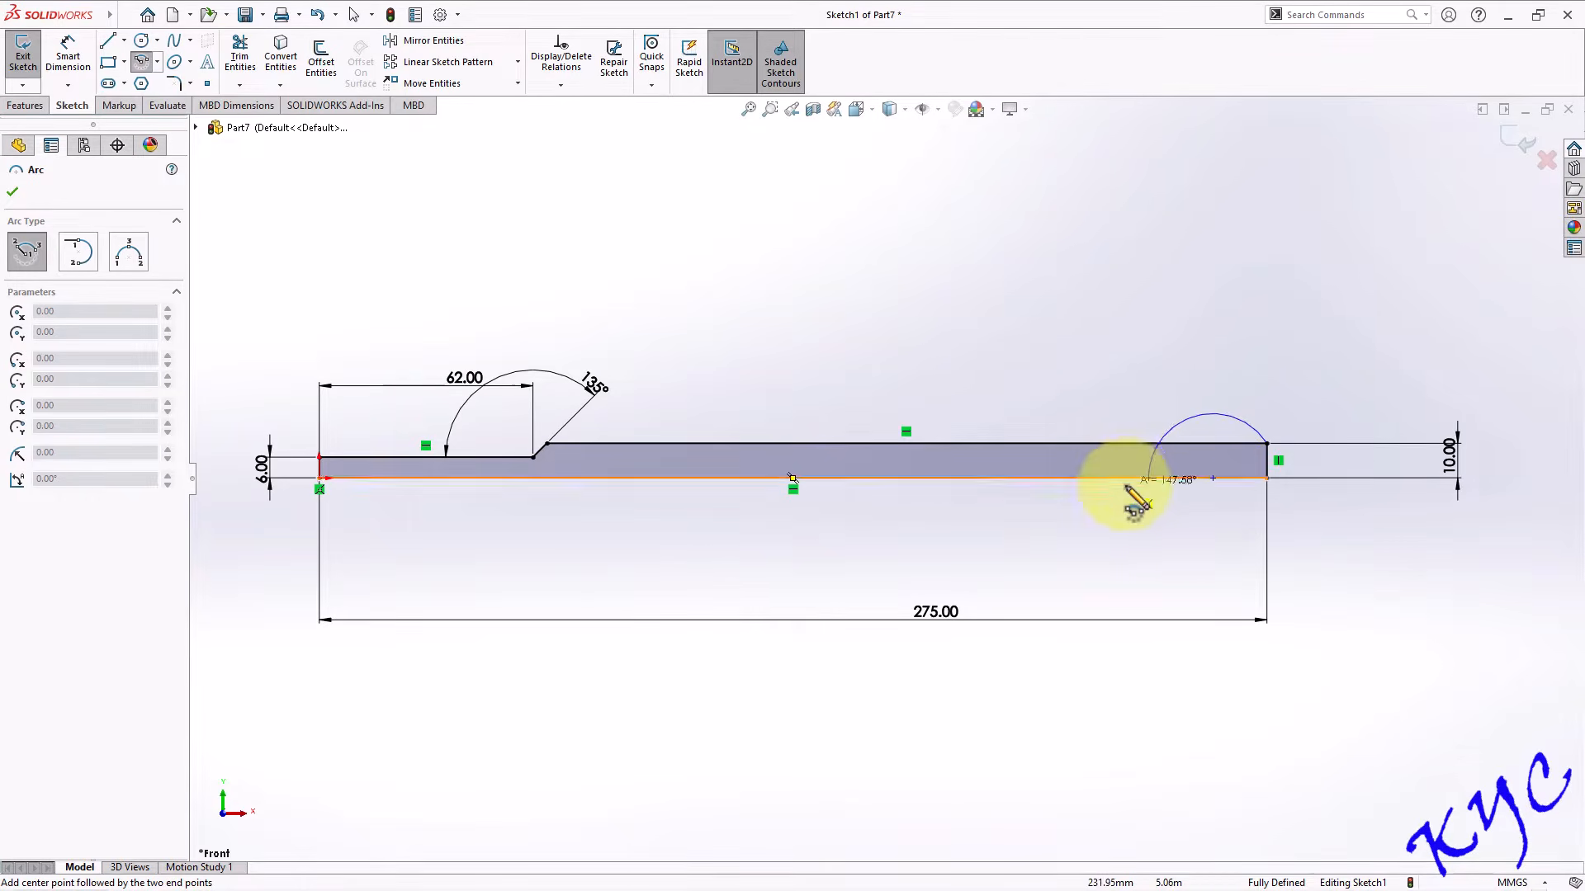
click(1255, 527)
key(Escape)
Dimension the end arc's radius to 15 mm.
scroll(1339, 487, down, 3)
click(68, 60)
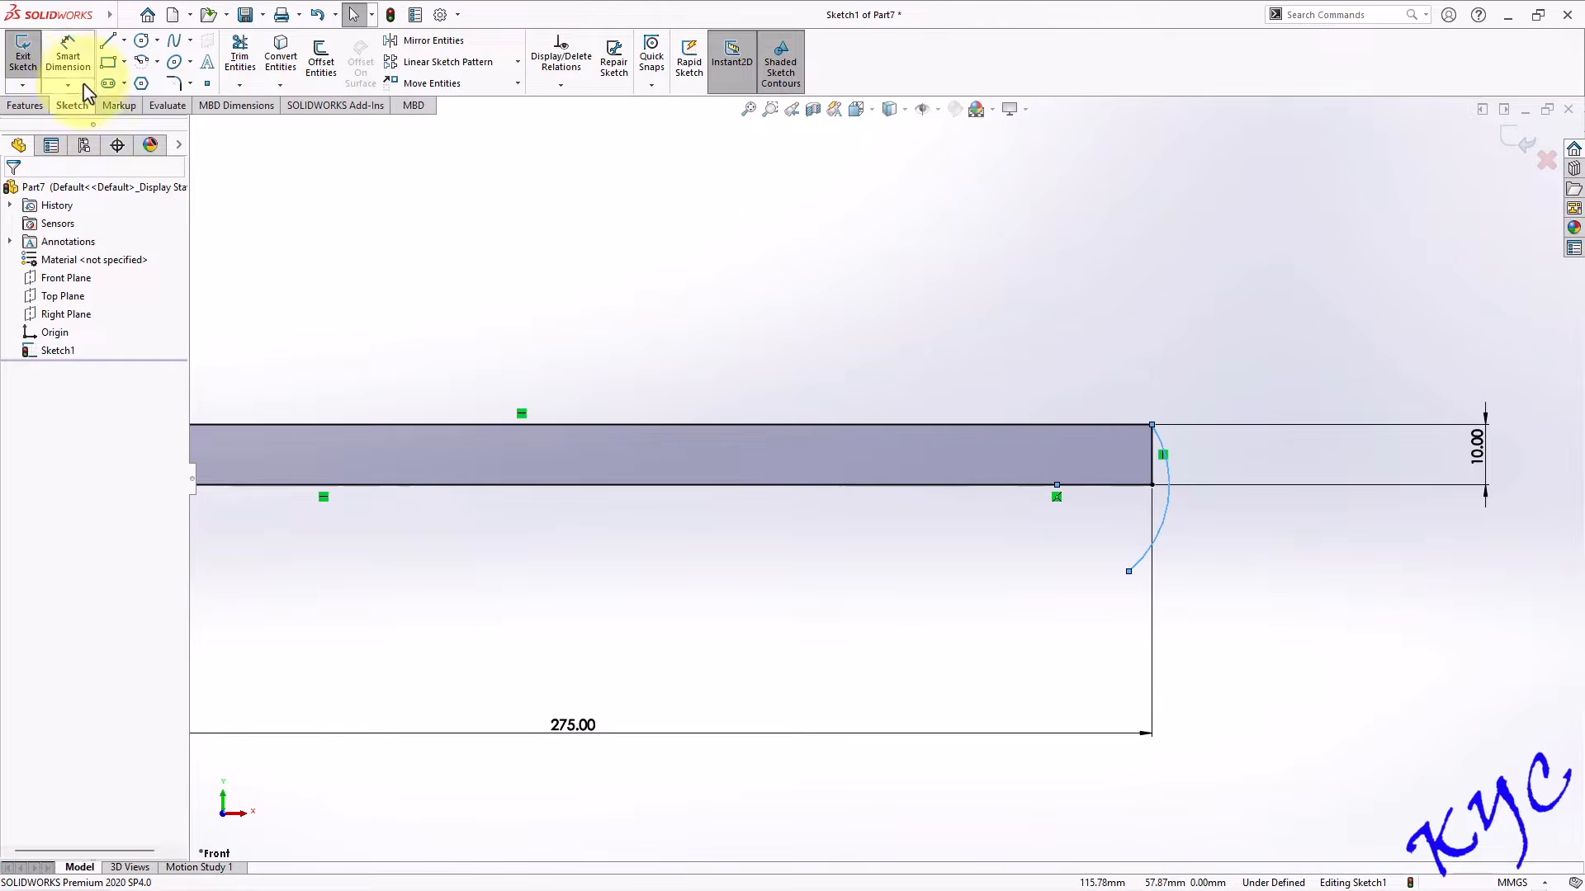
click(1166, 475)
click(1226, 357)
text(15)
key(Return)
click(1277, 593)
Draw a short horizontal line from the far end's lower corner outward past the arc.
scroll(1167, 478, down, 3)
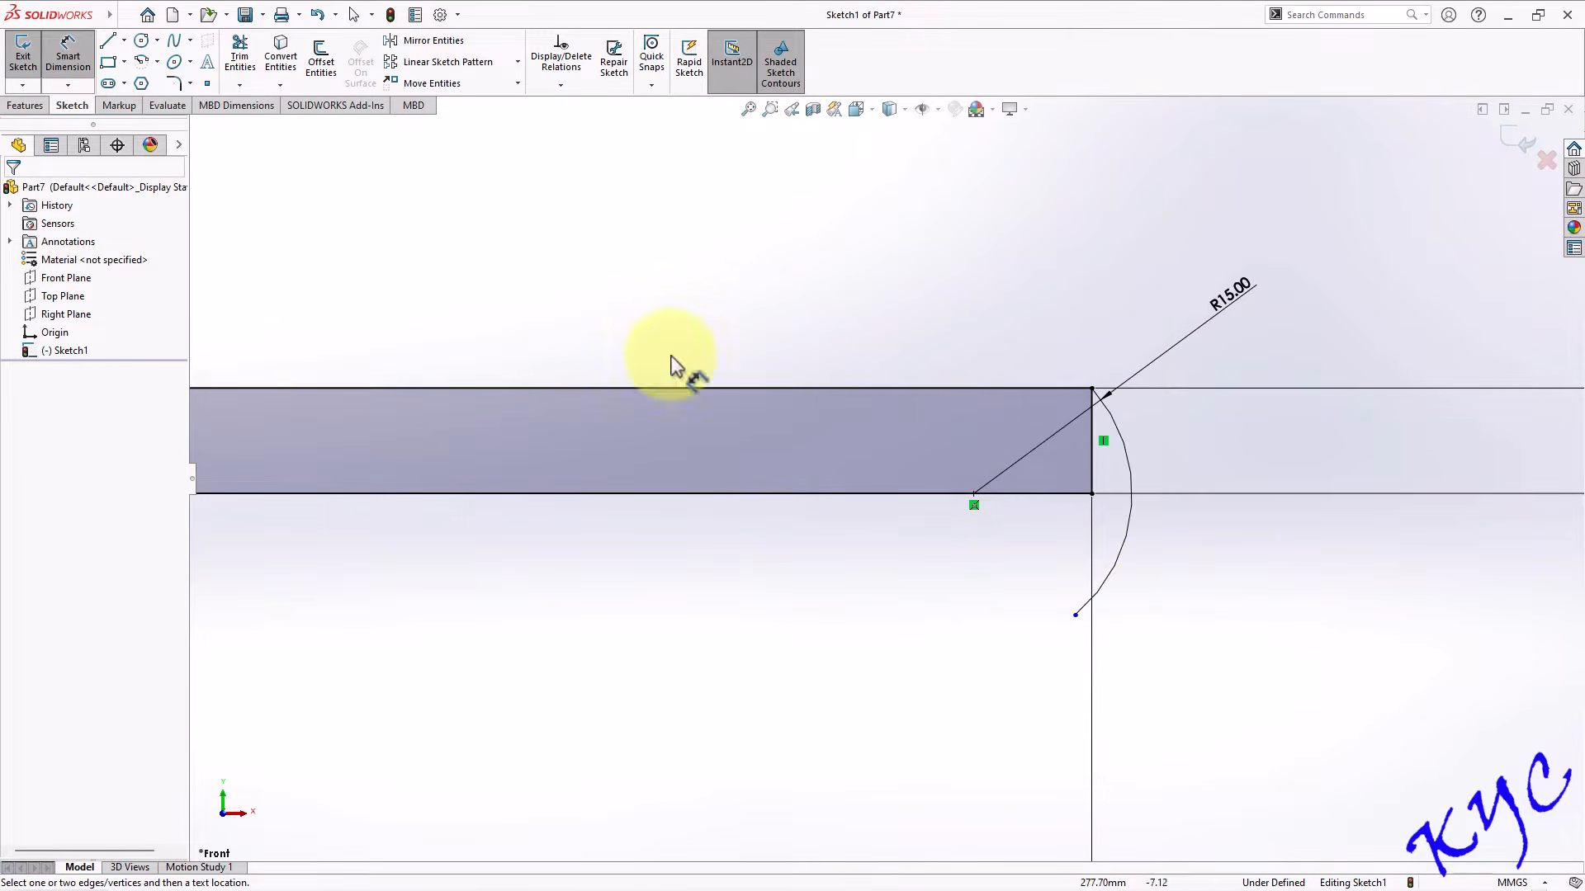
click(240, 84)
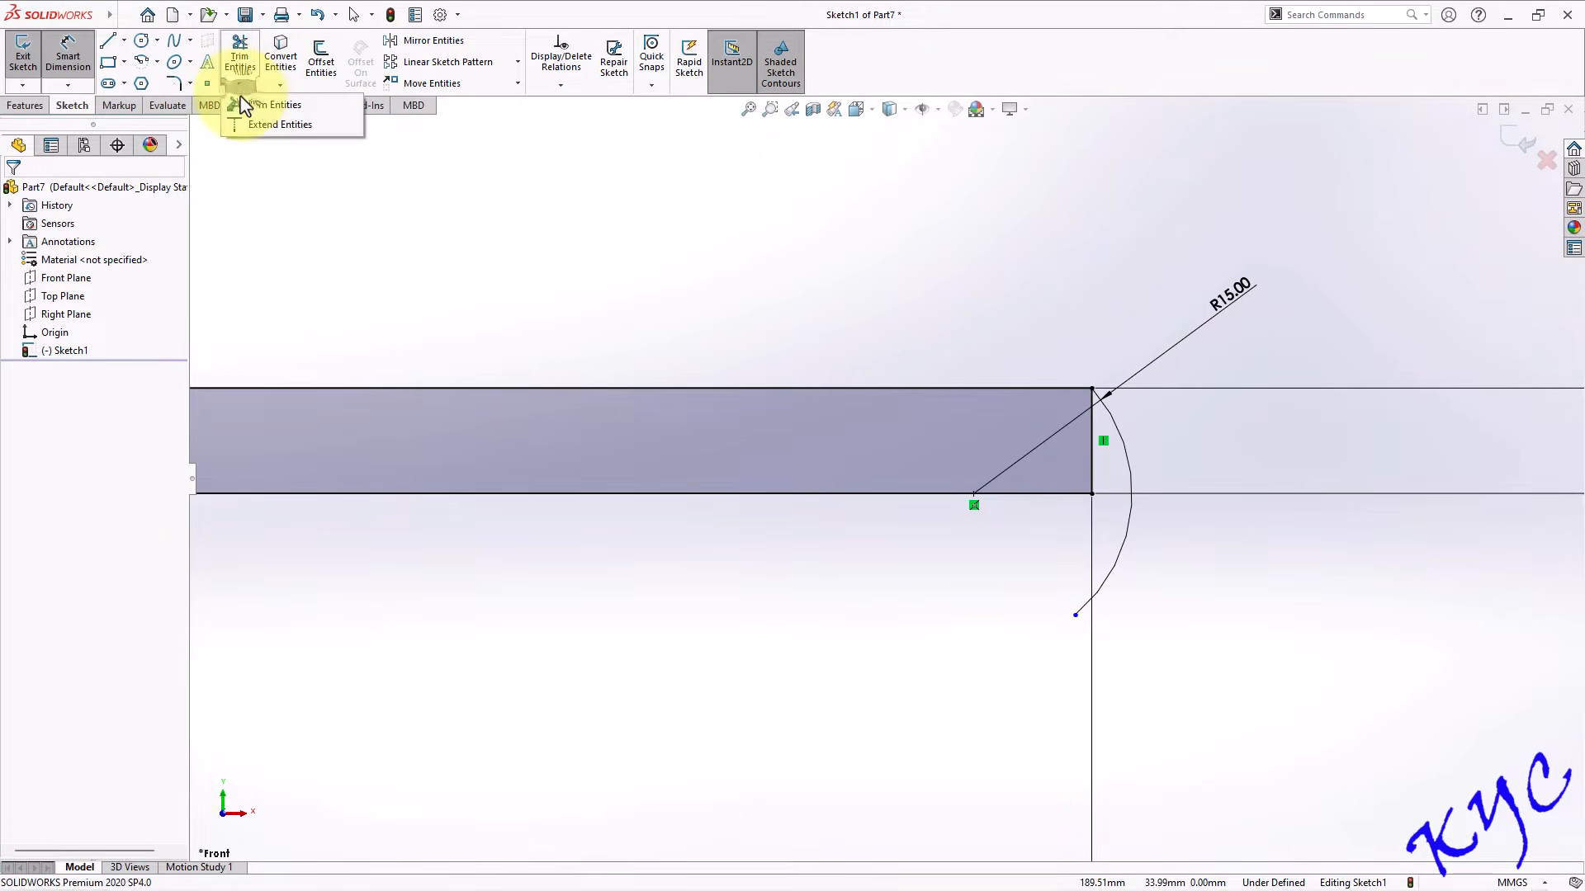
click(110, 42)
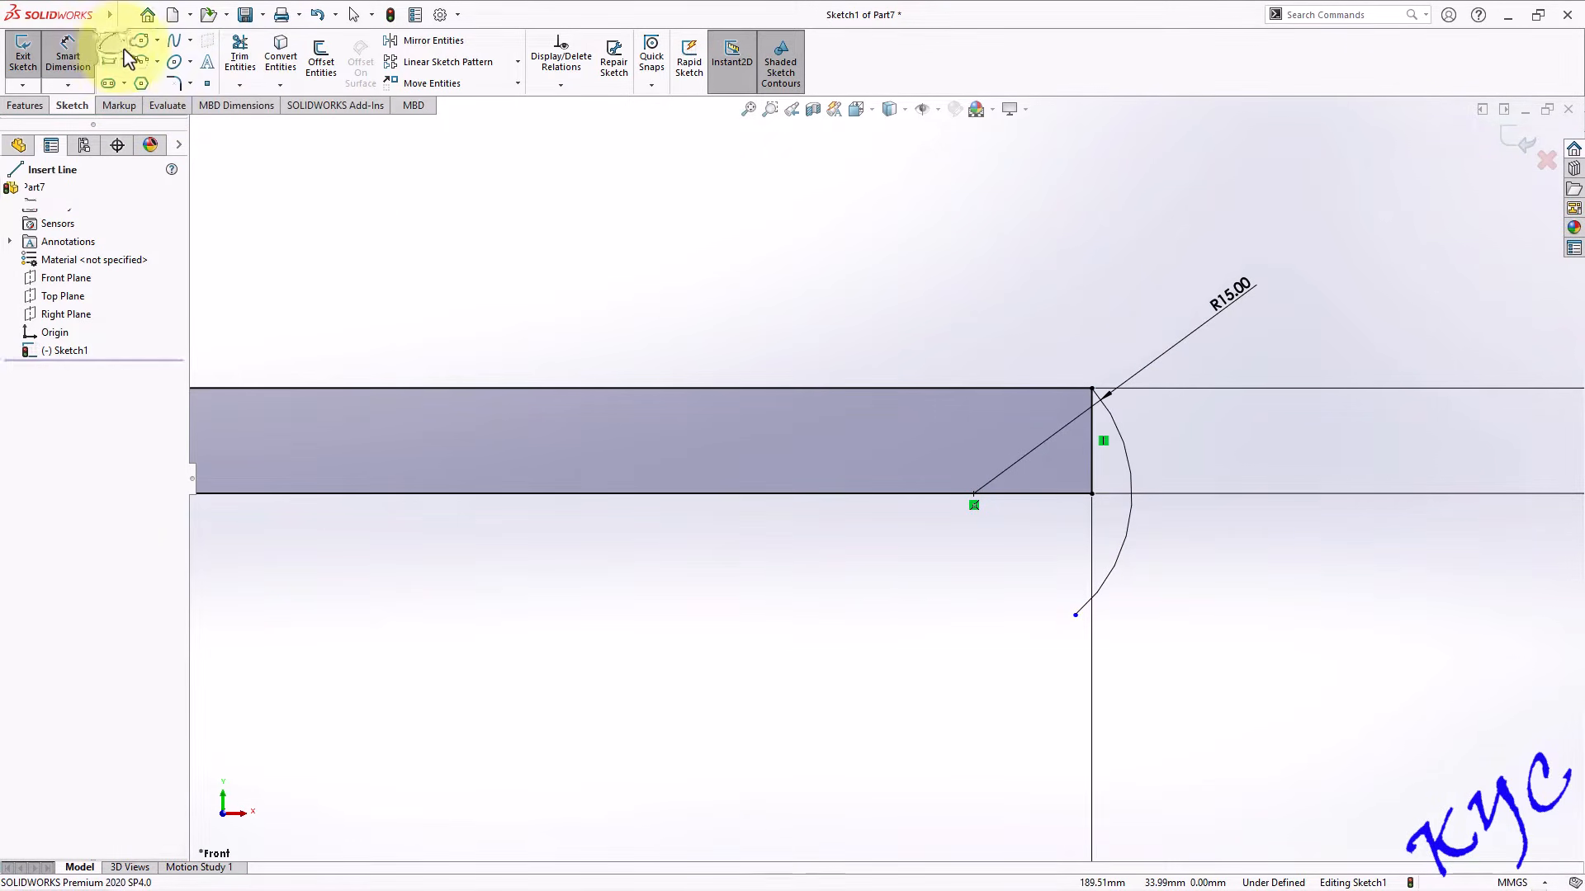
click(1092, 495)
click(1163, 494)
key(Escape)
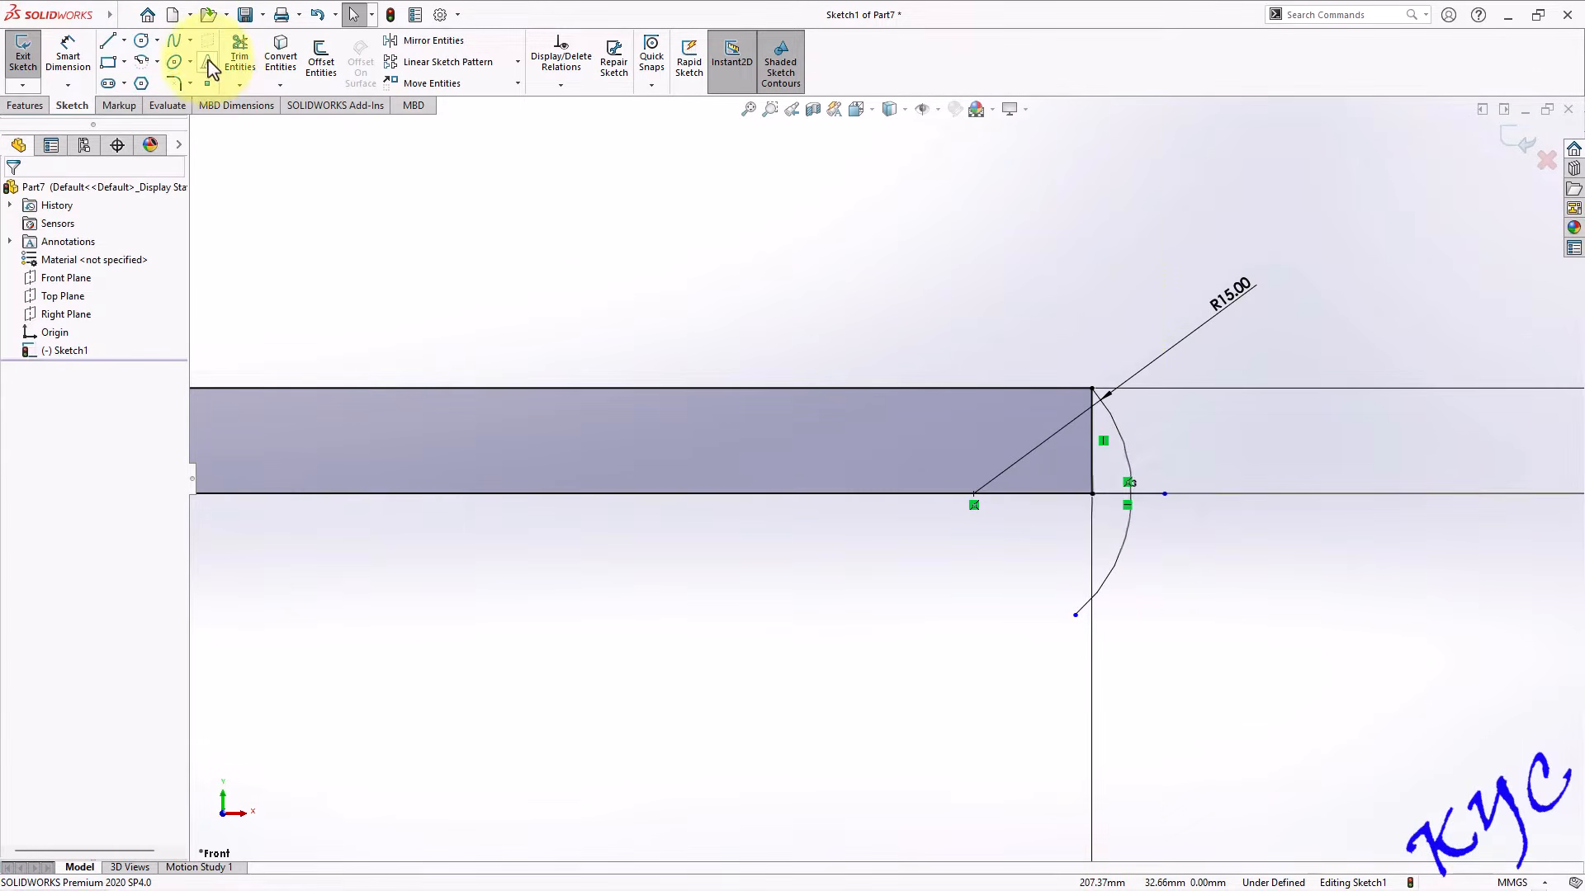
Trim the arc below the base line, the short line's overshoot beyond the arc, and the vertical end line.
drag(1176, 540, 1086, 554)
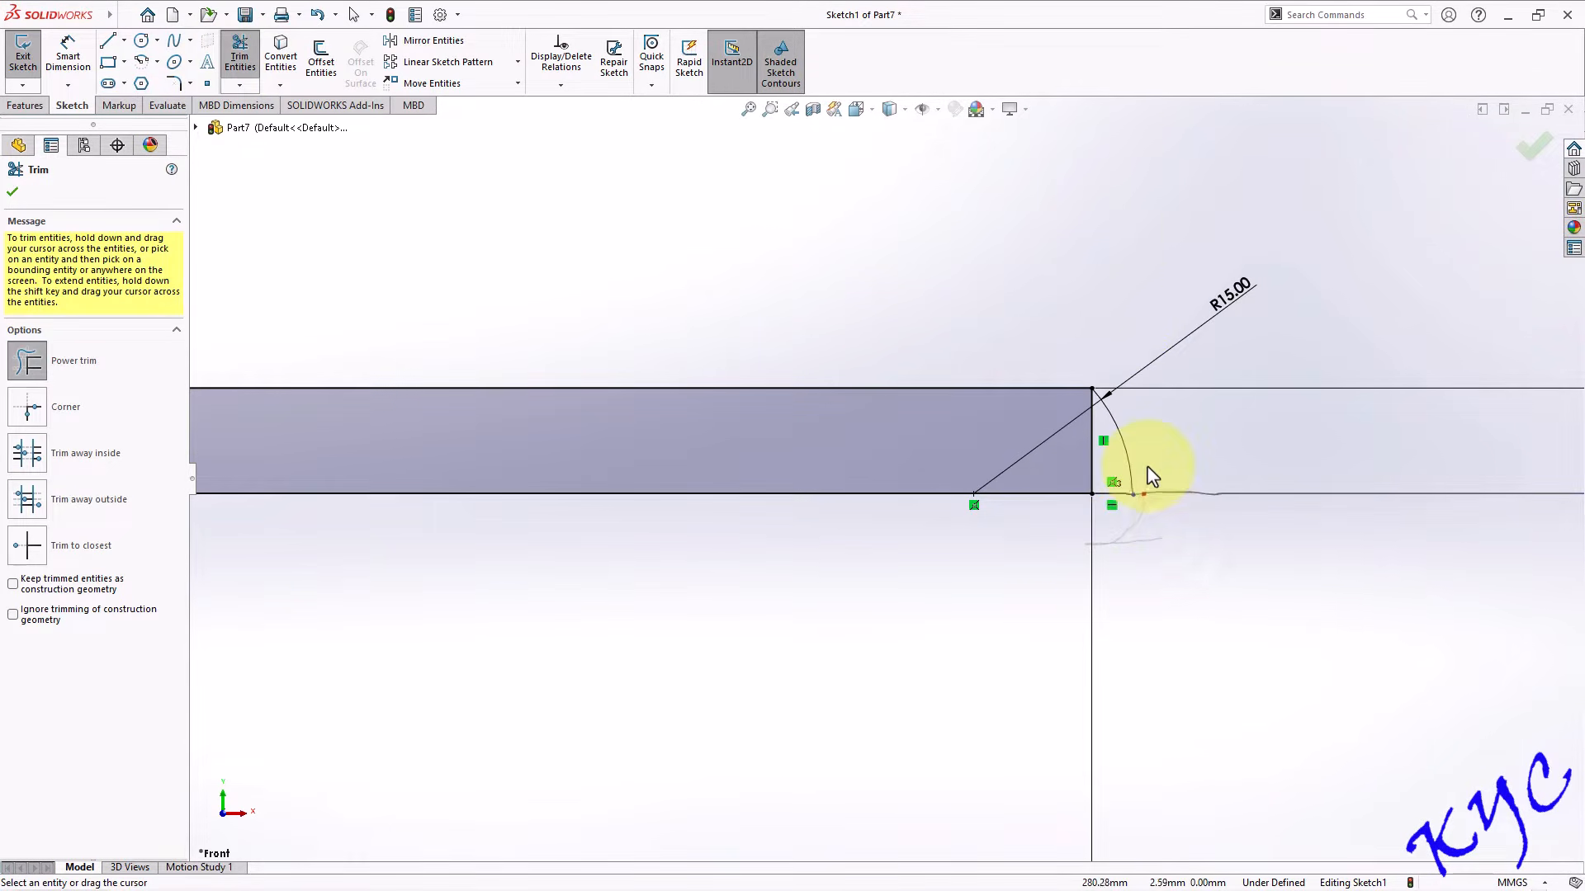
drag(1096, 472, 1125, 573)
scroll(1125, 573, up, 8)
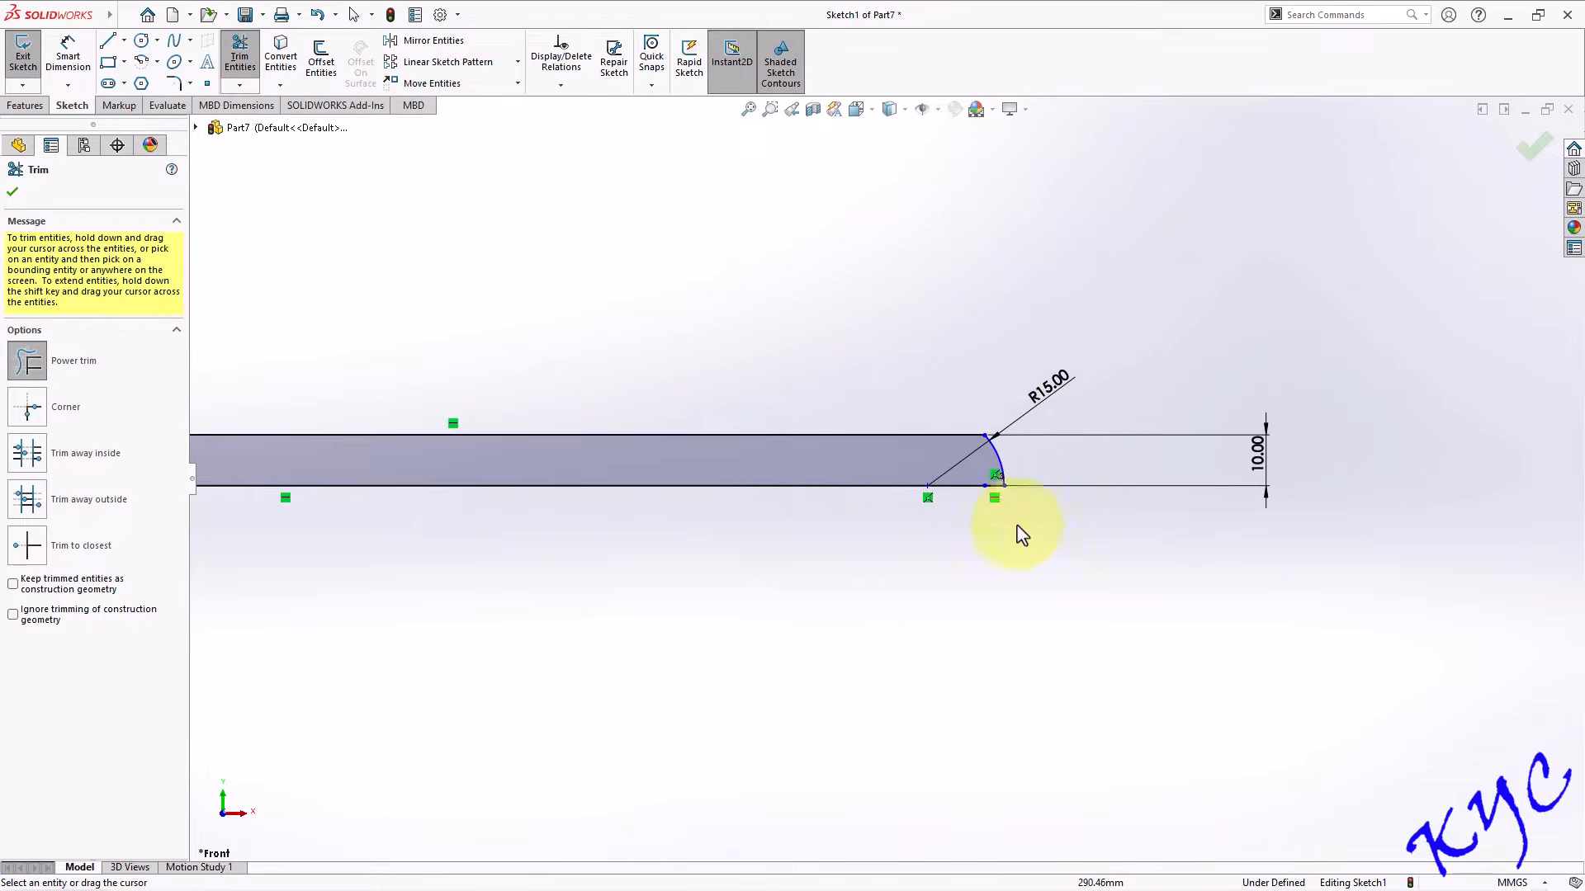
Dimension the base line again from the origin to the lower corner of the trimmed end line, at 275 mm.
scroll(482, 477, down, 3)
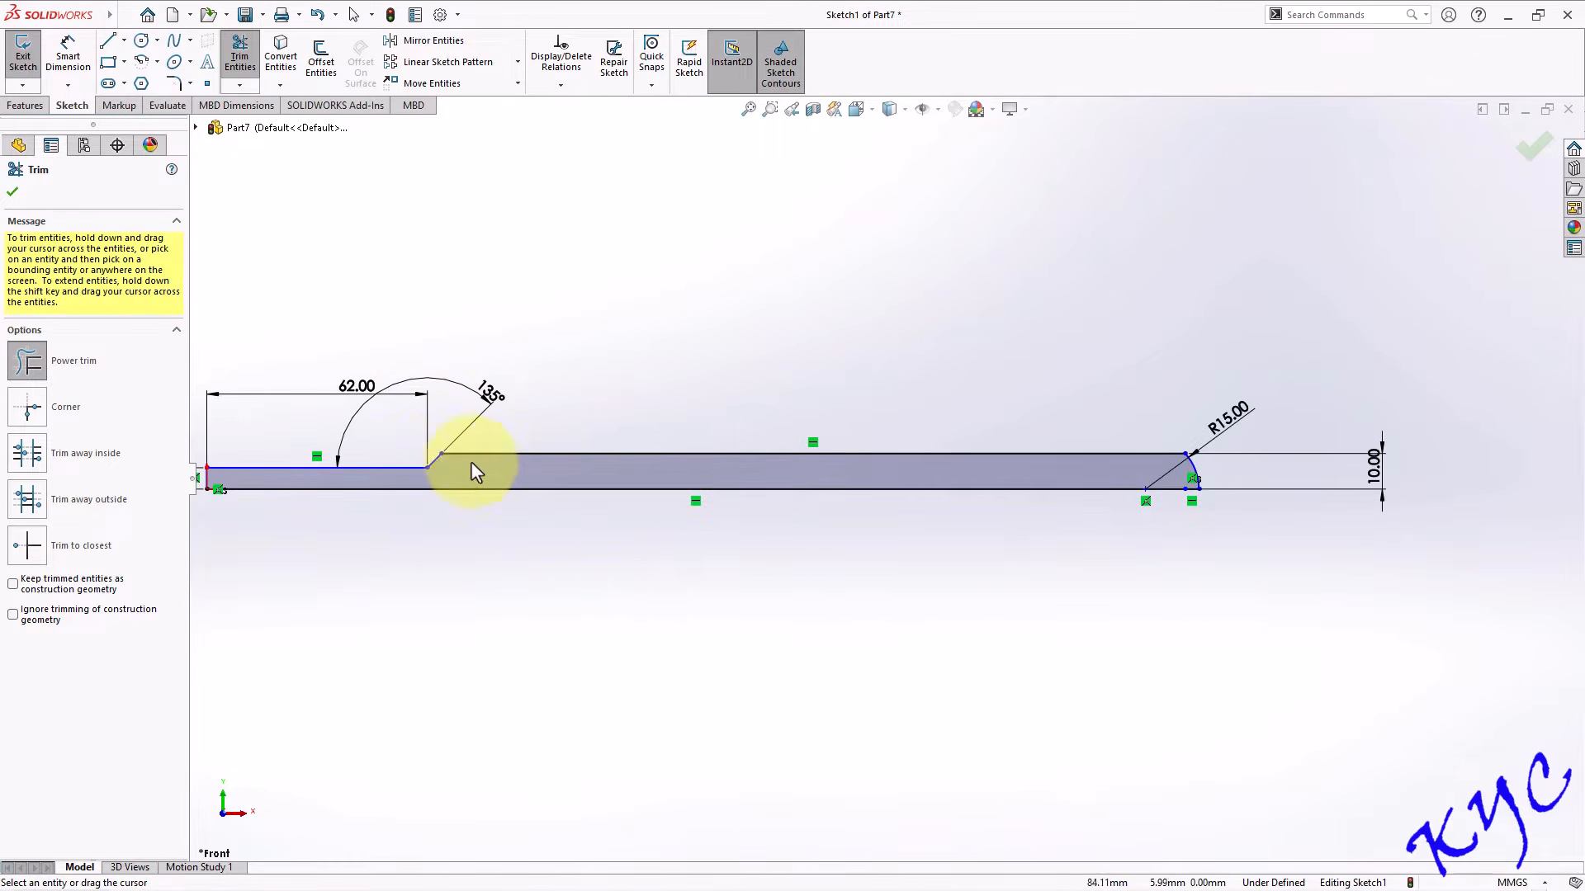
scroll(439, 474, up, 1)
scroll(429, 473, down, 2)
scroll(660, 481, up, 1)
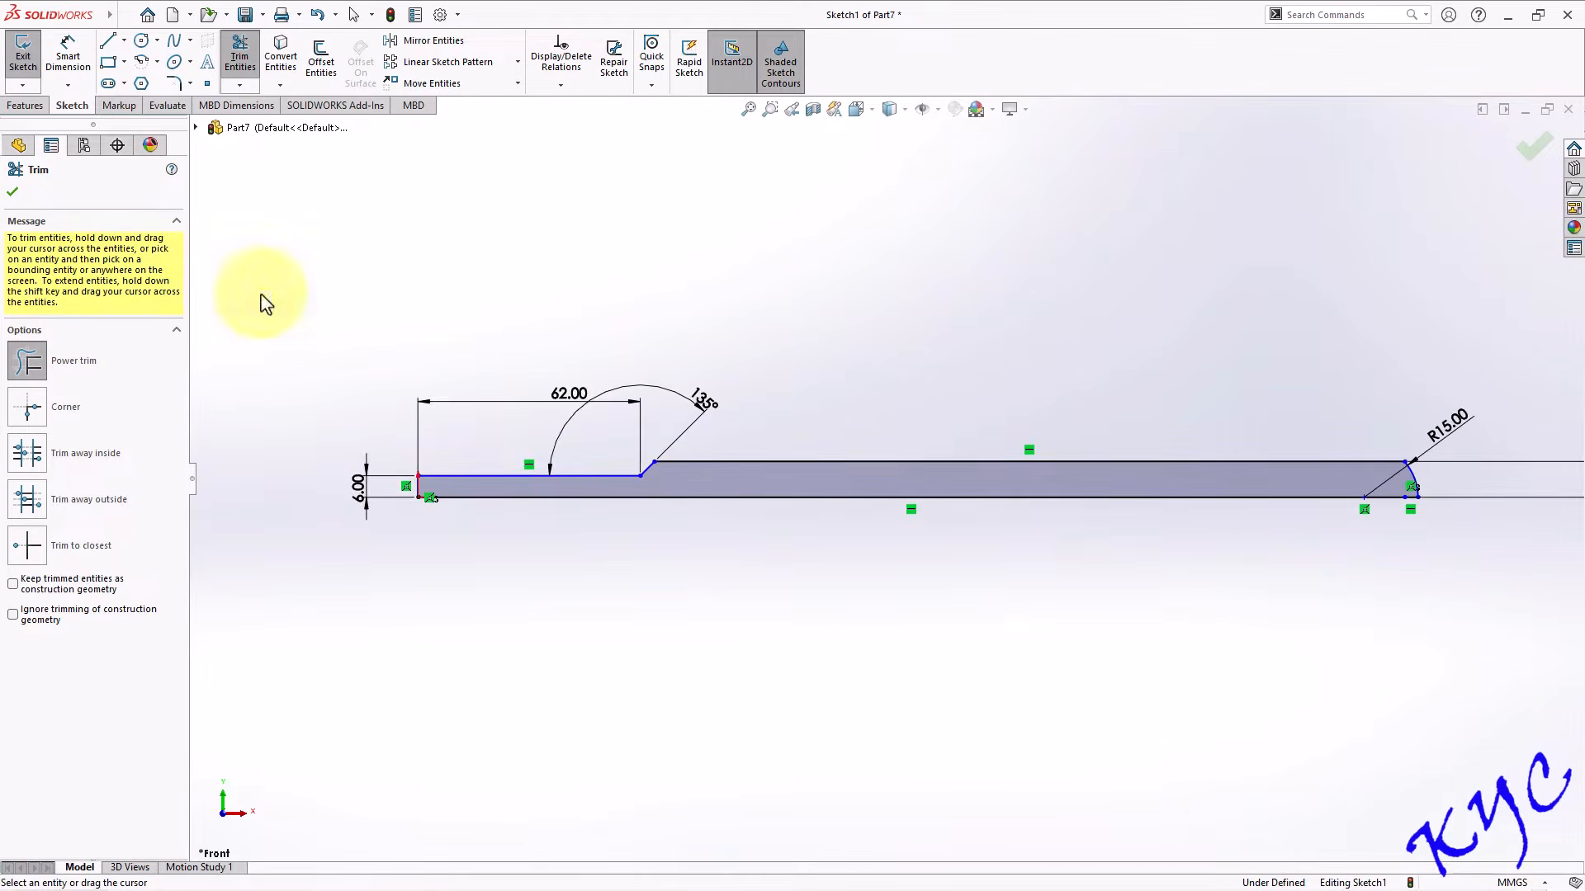
click(68, 54)
scroll(1235, 527, up, 1)
scroll(1317, 494, down, 1)
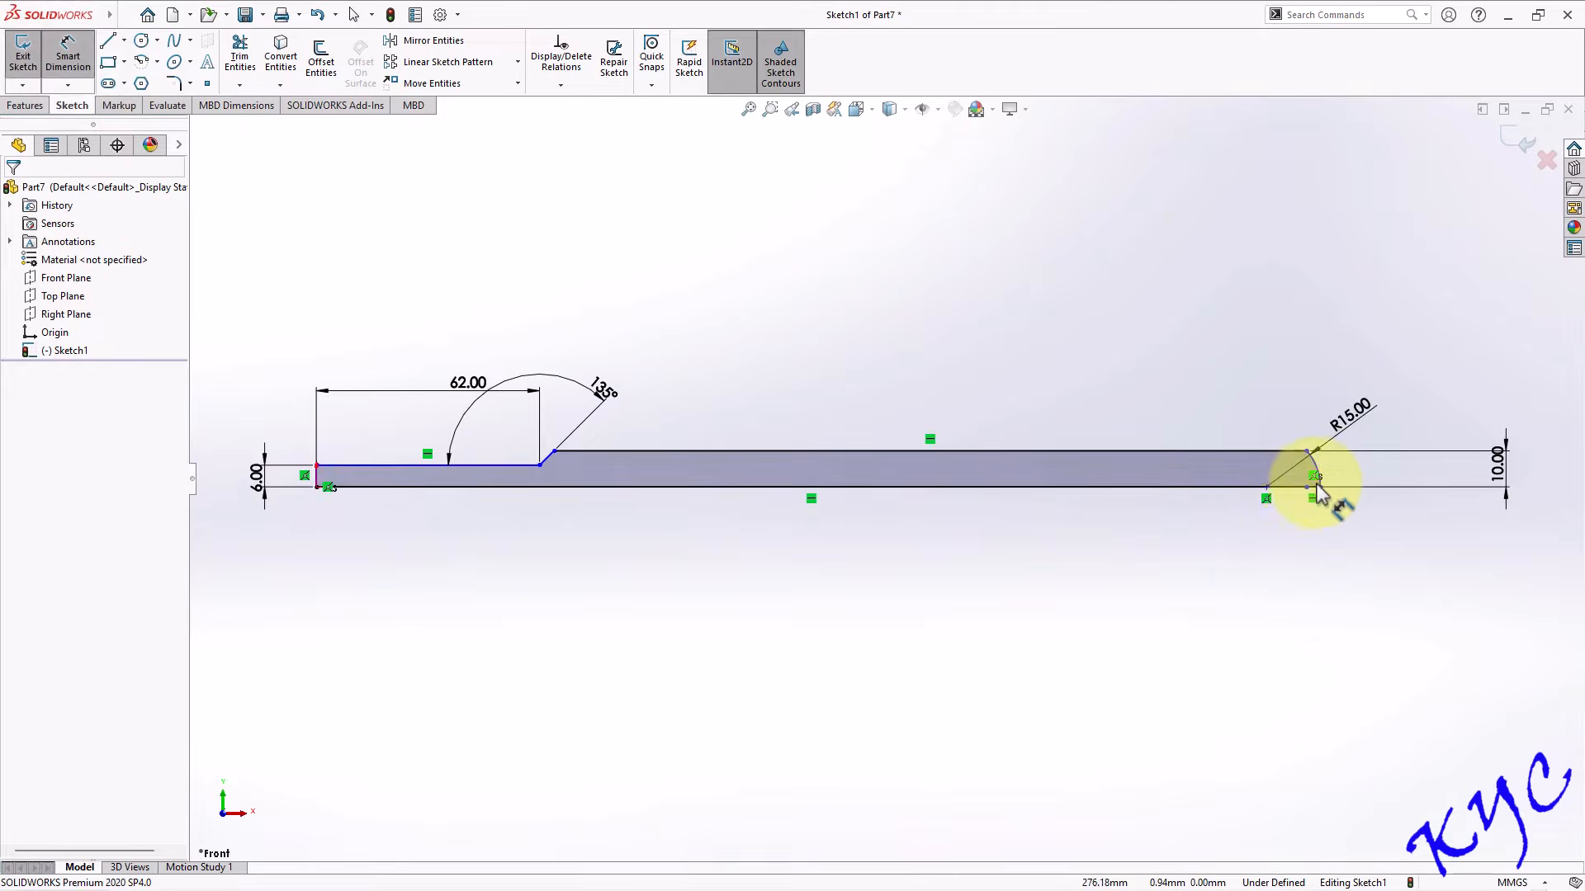
click(1308, 488)
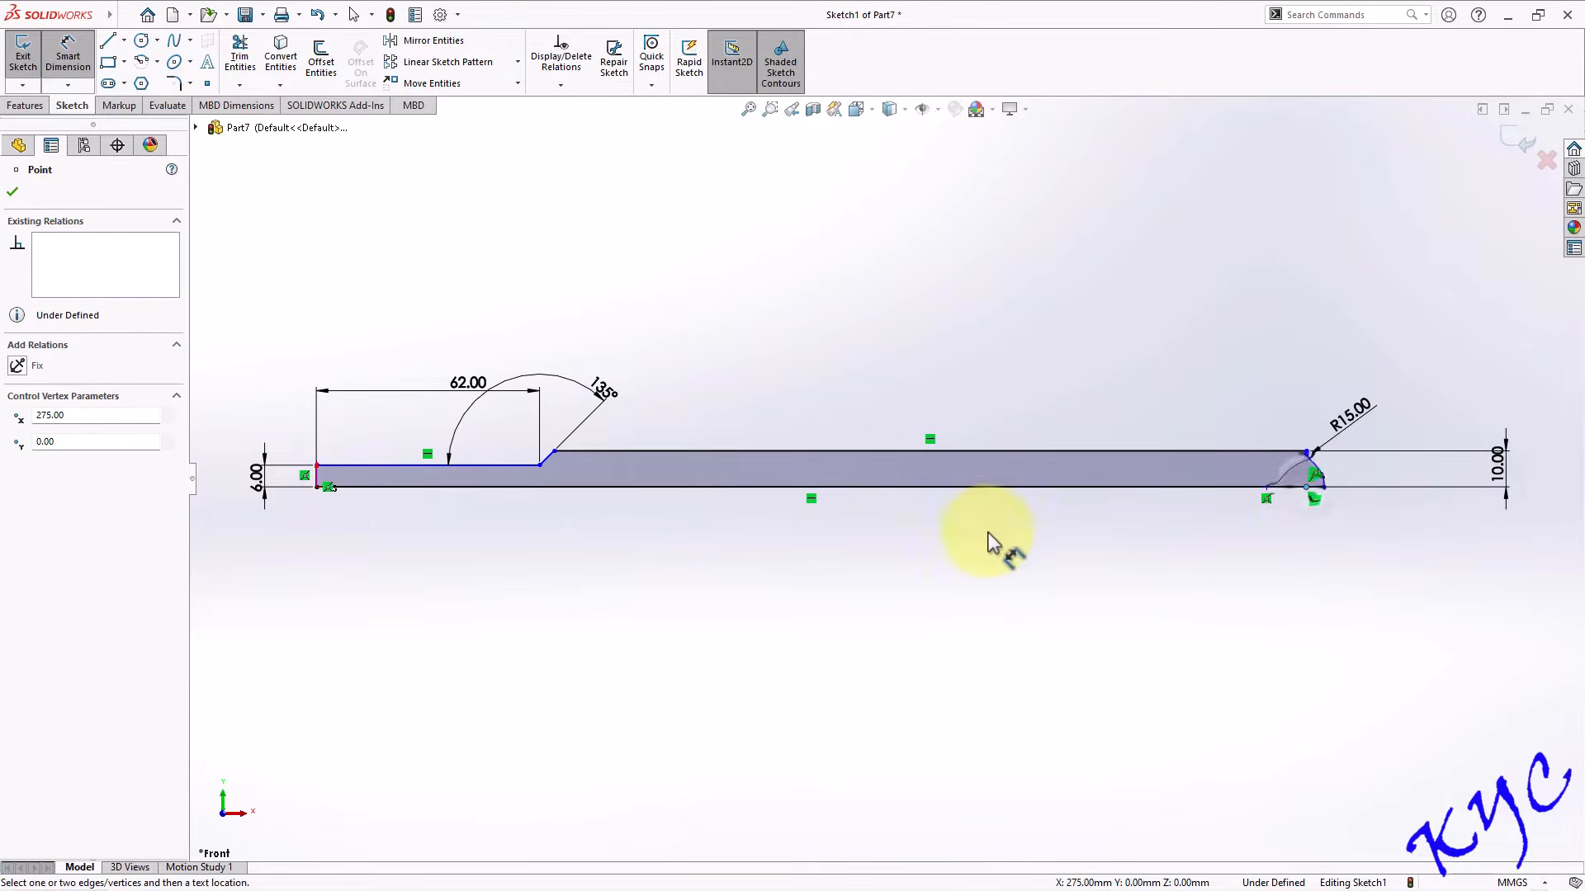
click(319, 488)
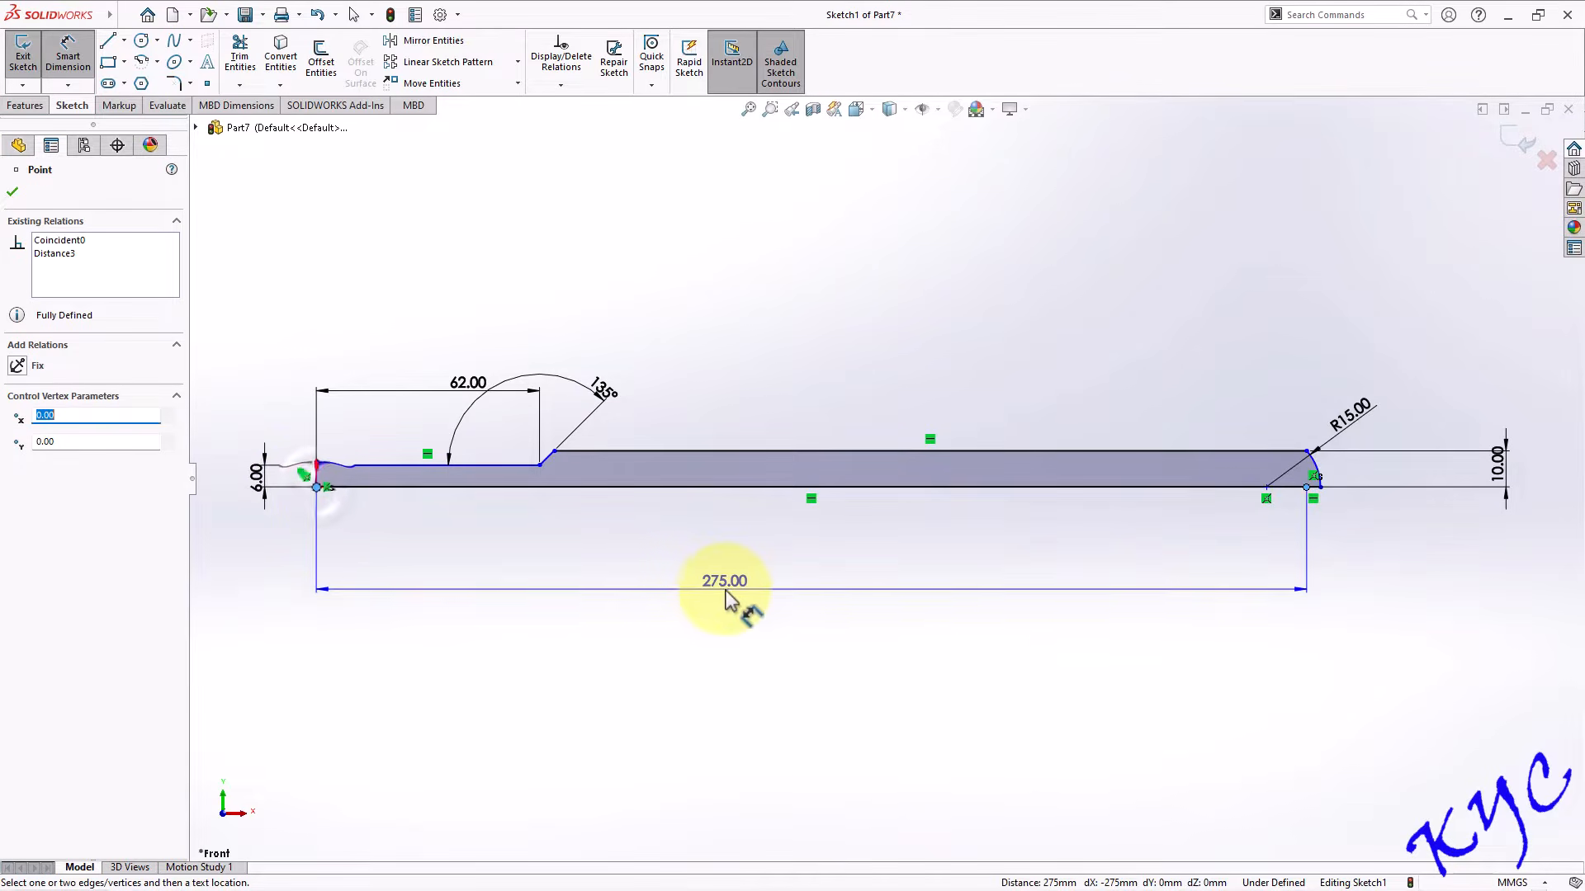
click(1032, 587)
click(661, 569)
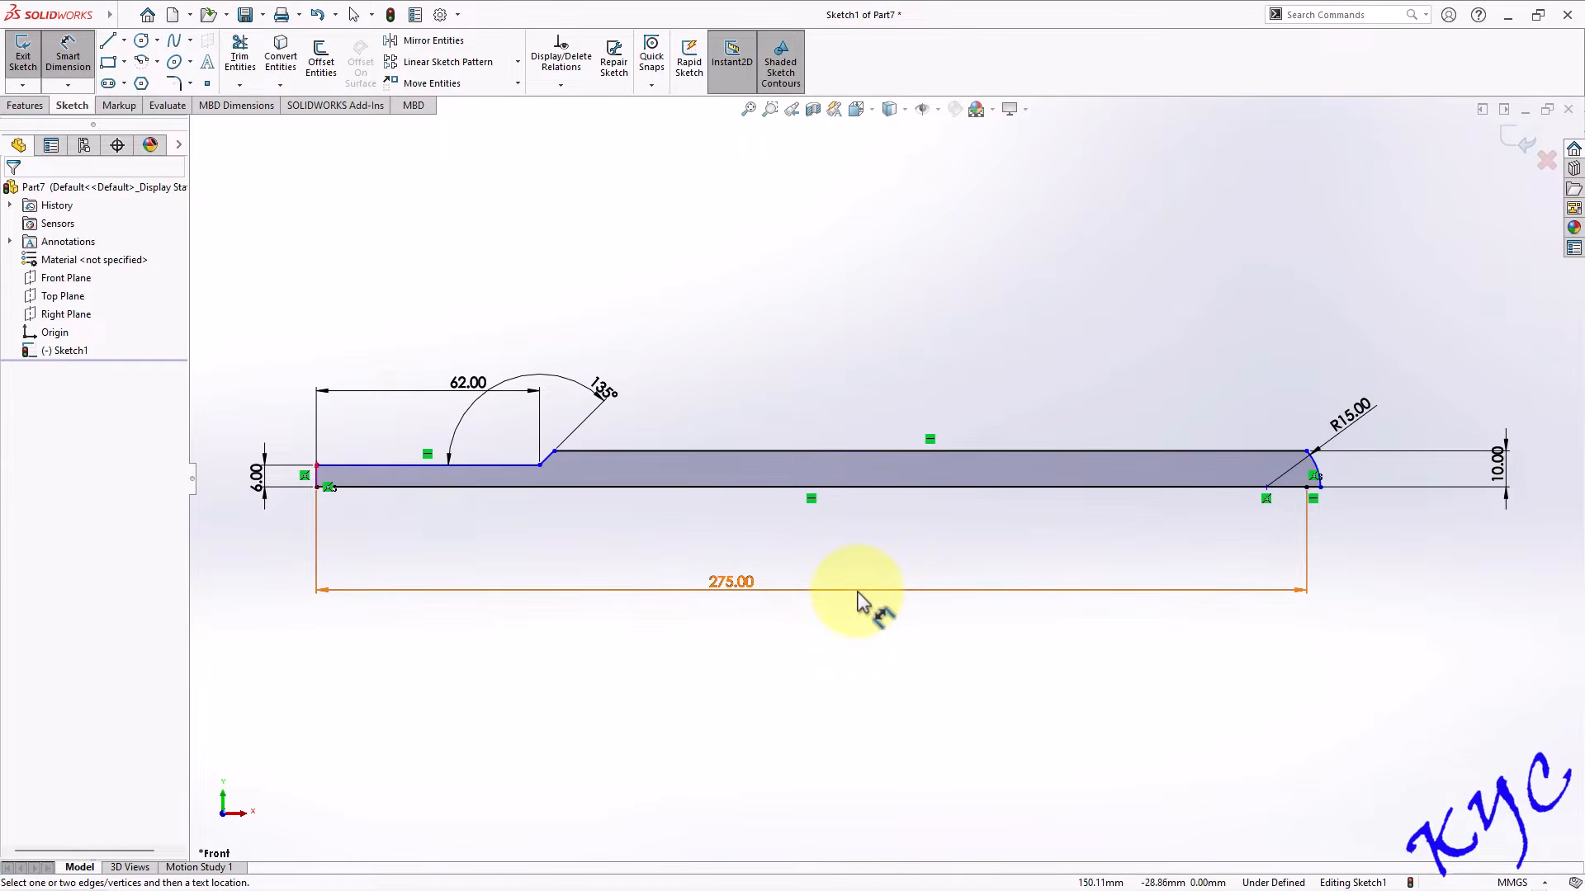
Revolve the profile 360 degrees about the long base line and show the part in isometric view.
key(r)
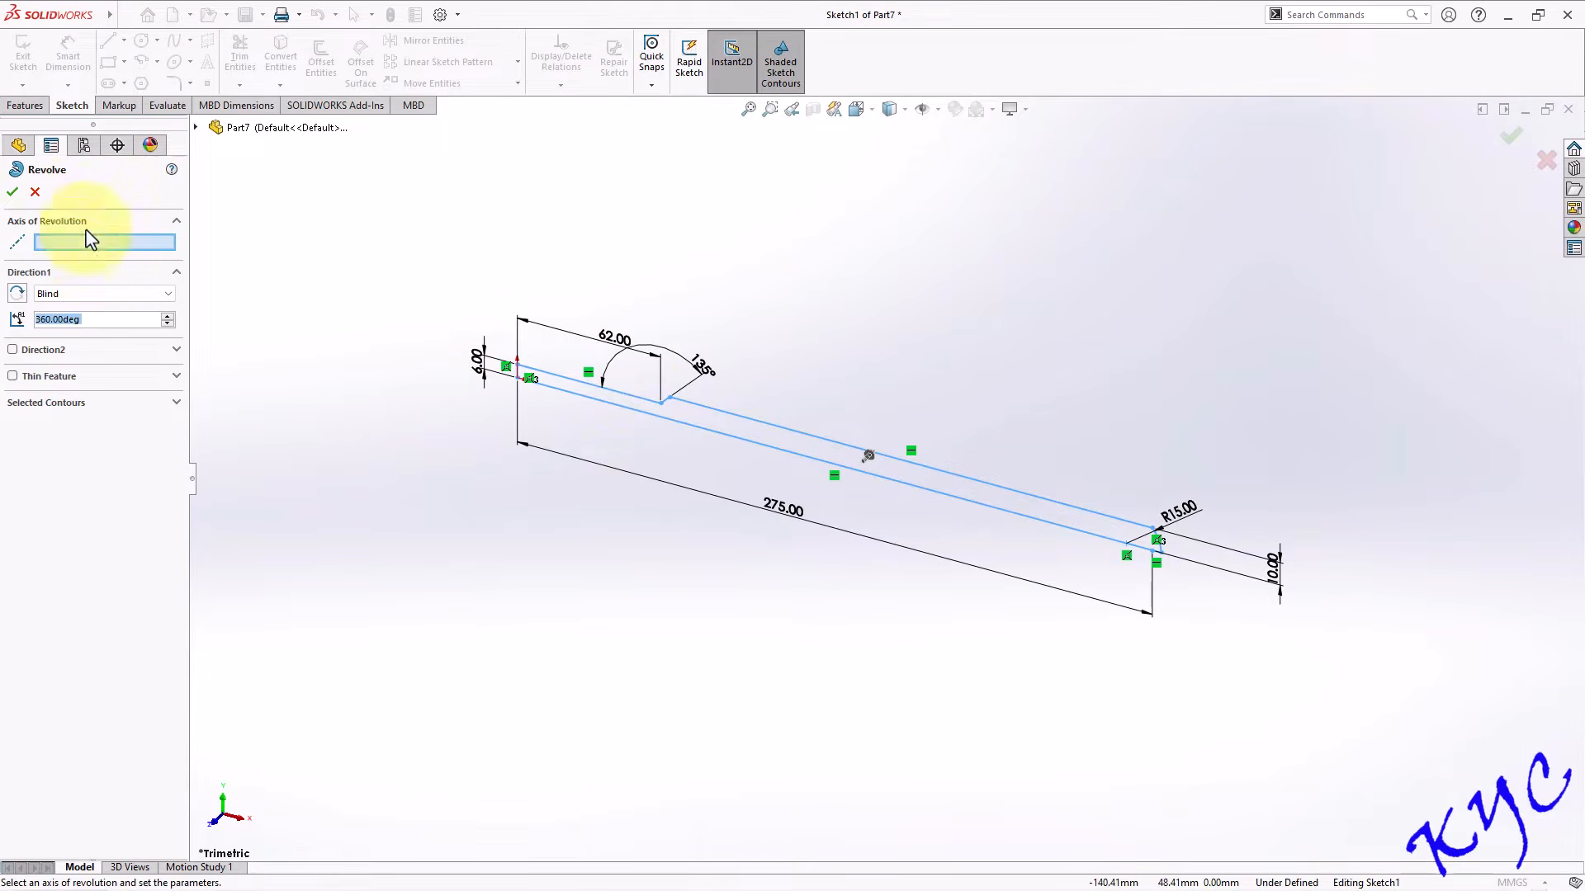
click(636, 413)
click(13, 192)
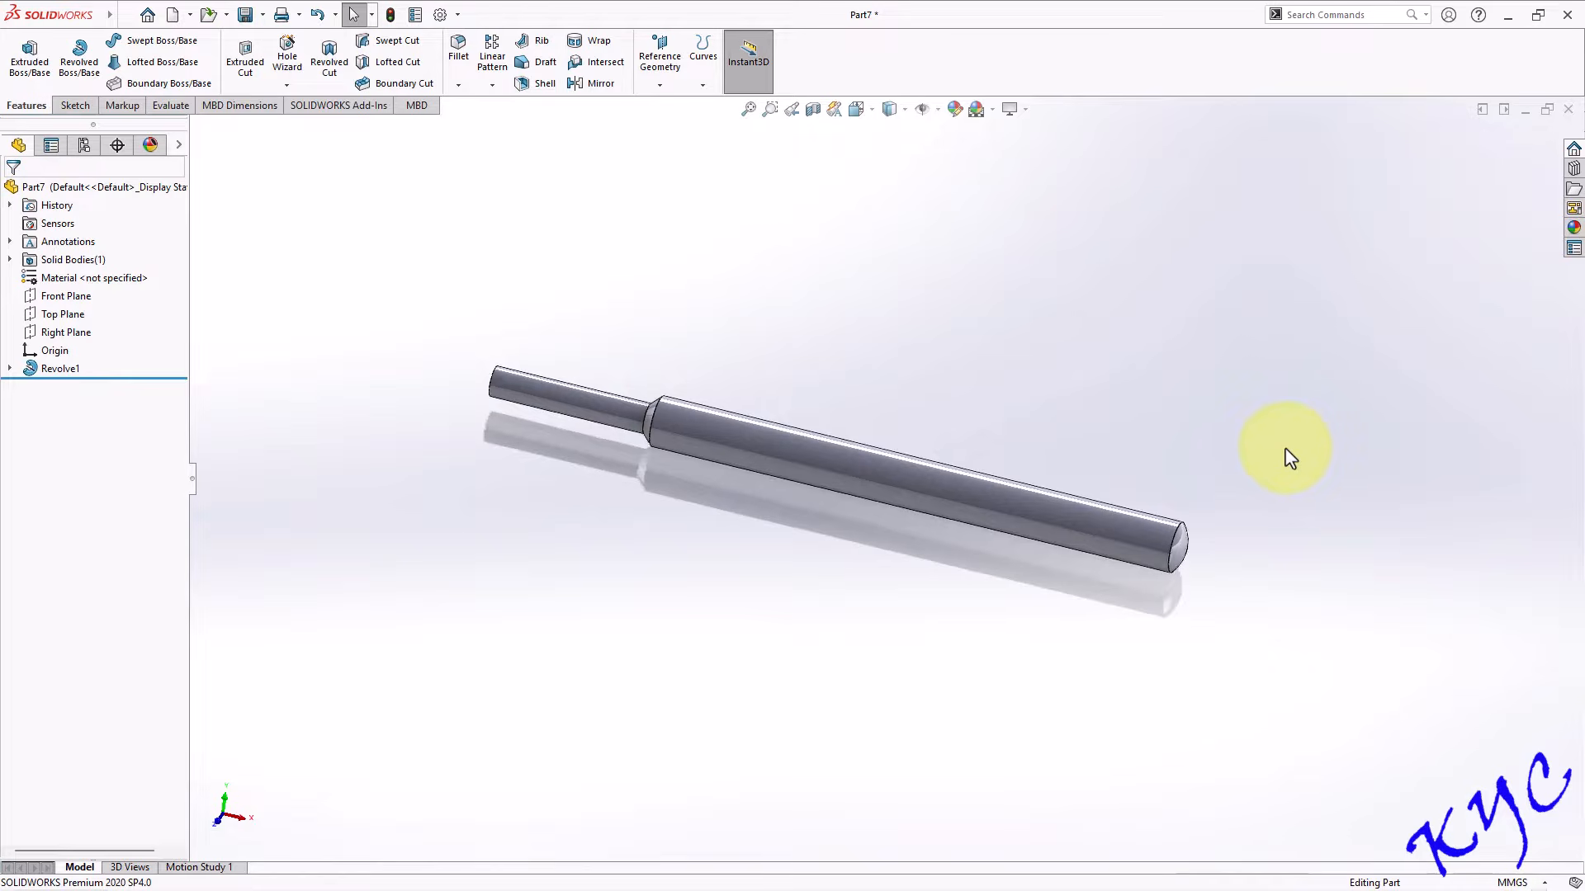
key(ctrl+1)
key(ctrl+7)
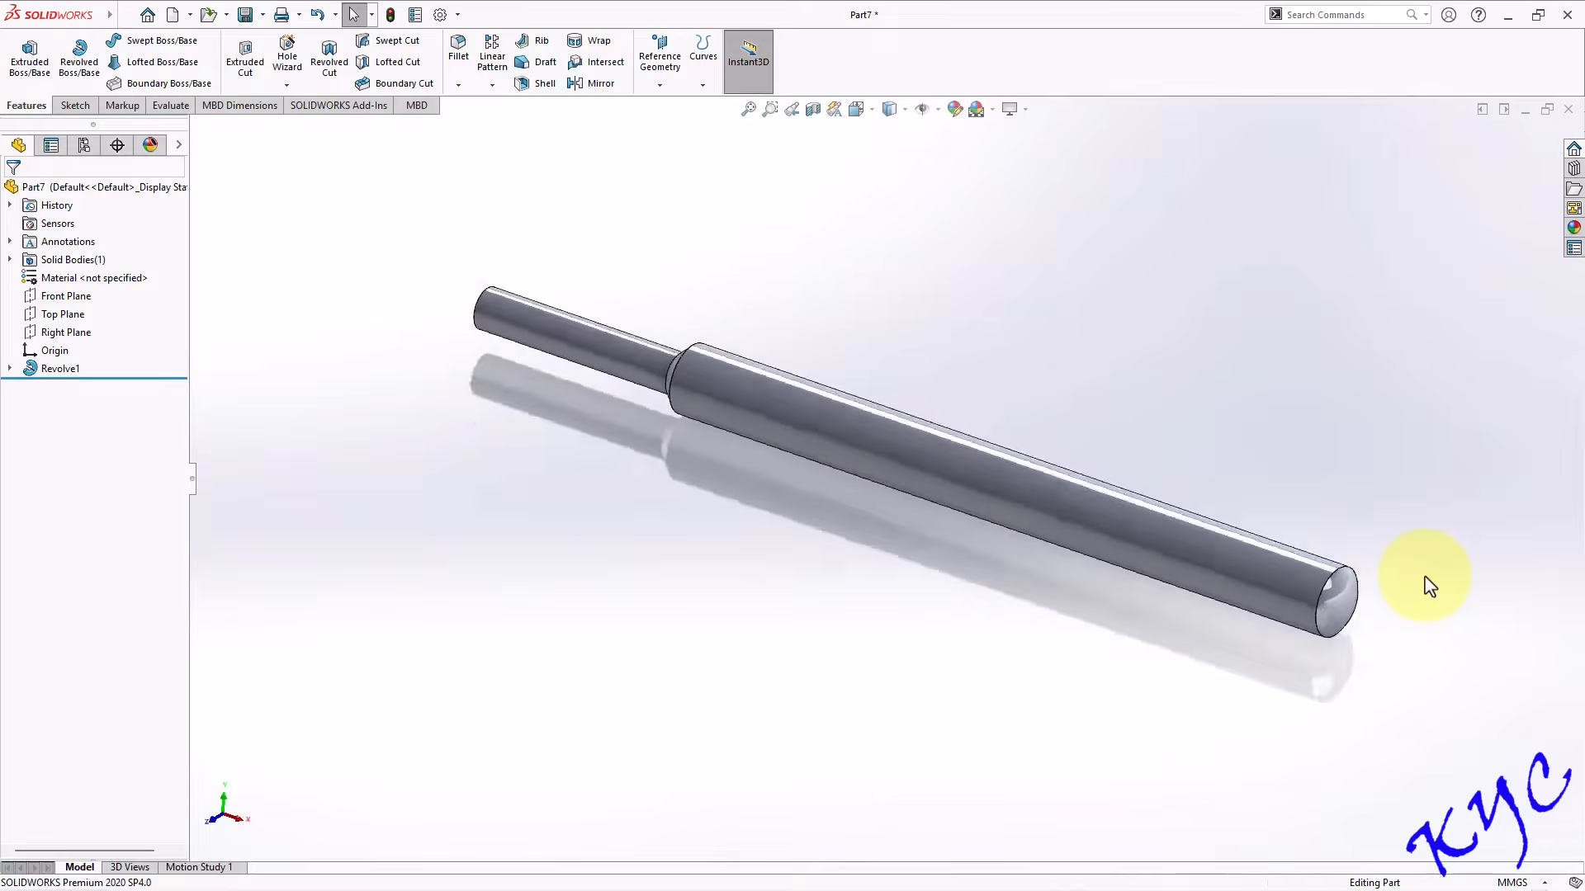
Chamfer the outer circular edge at the thin section's free end with 1 mm distance and 45 degrees.
key(ctrl+1)
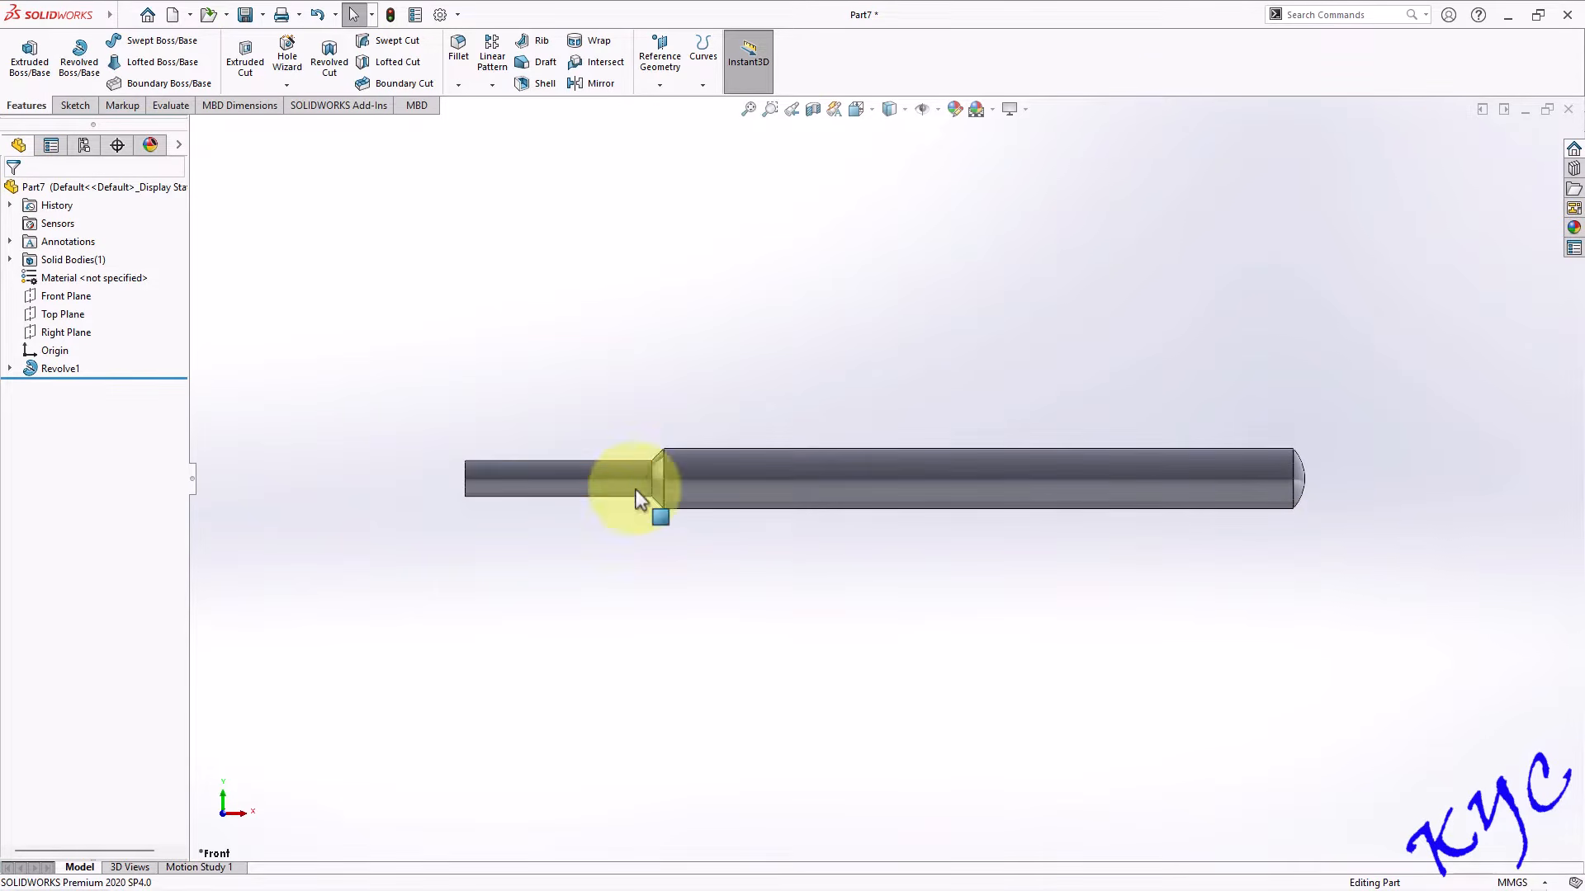
middle_drag(609, 364, 630, 414)
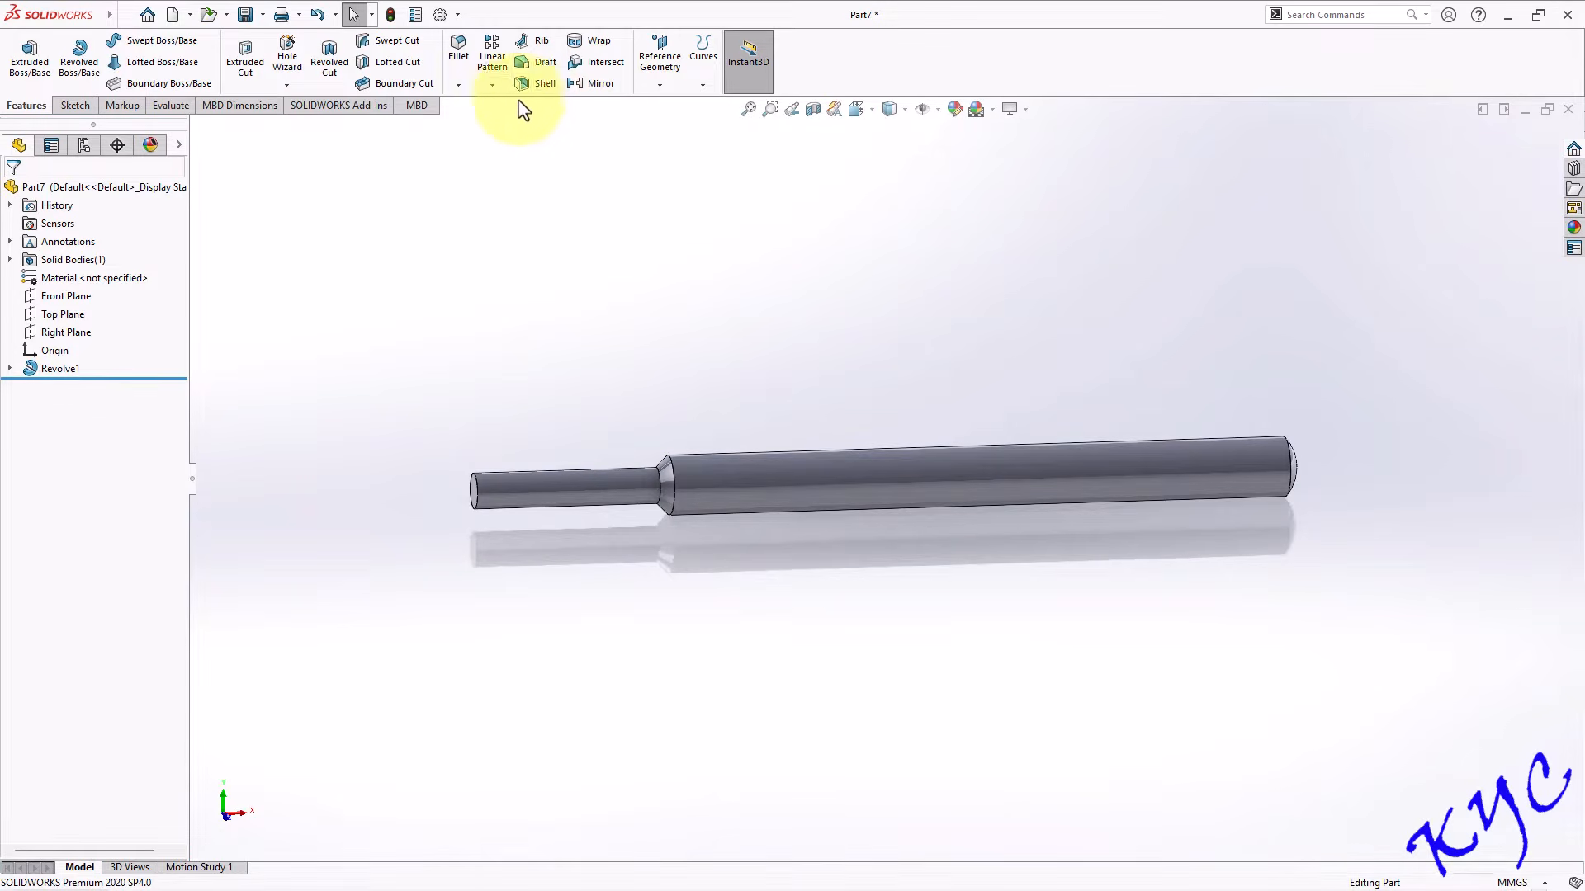
click(458, 85)
click(487, 124)
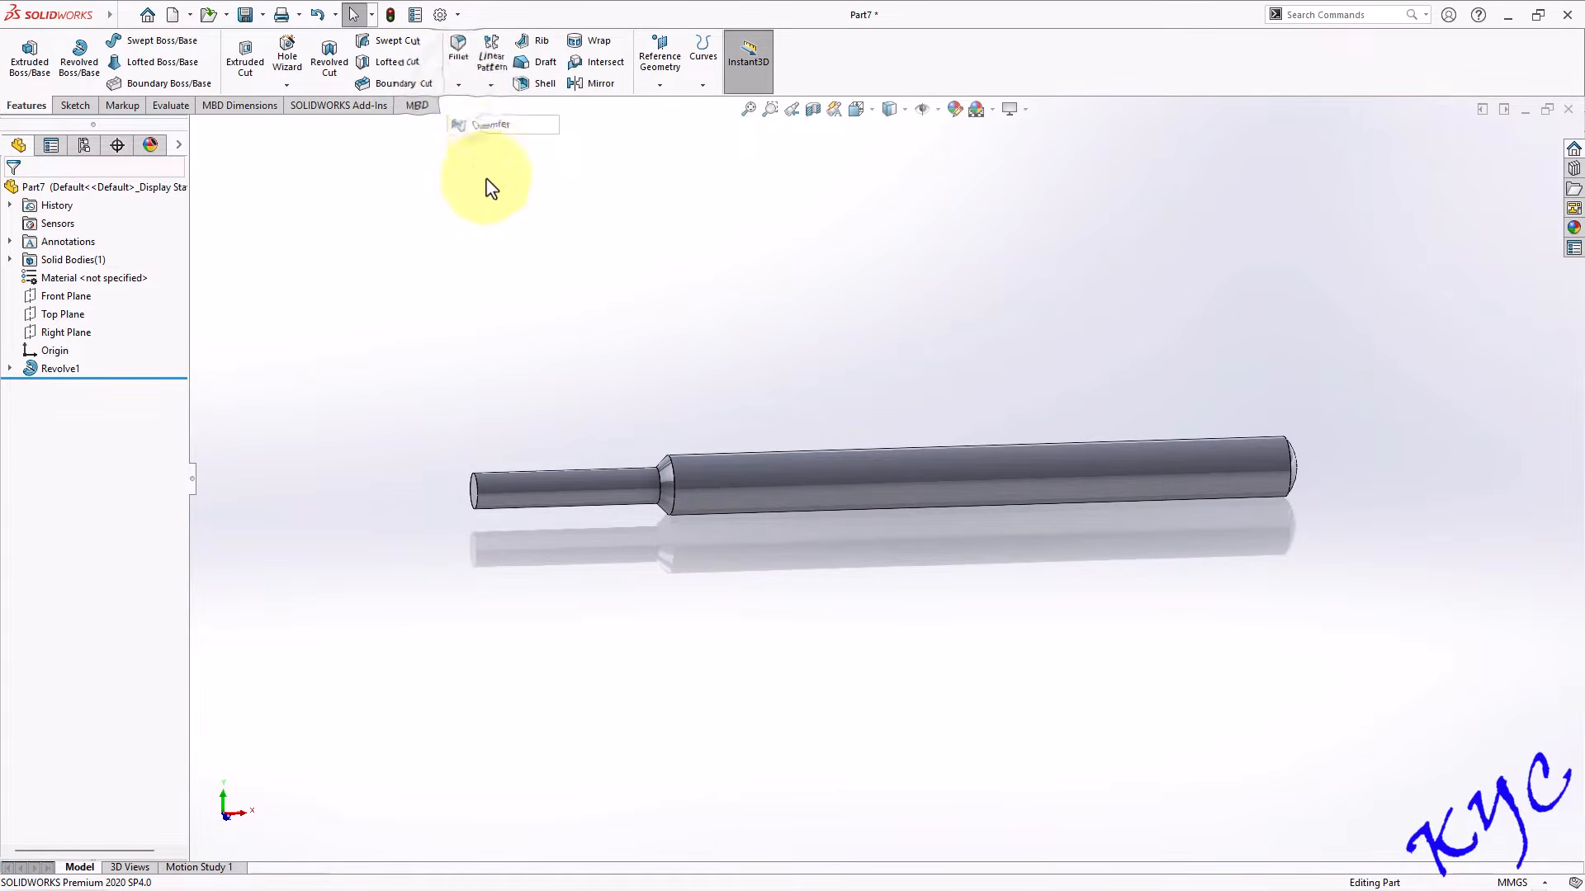
click(478, 484)
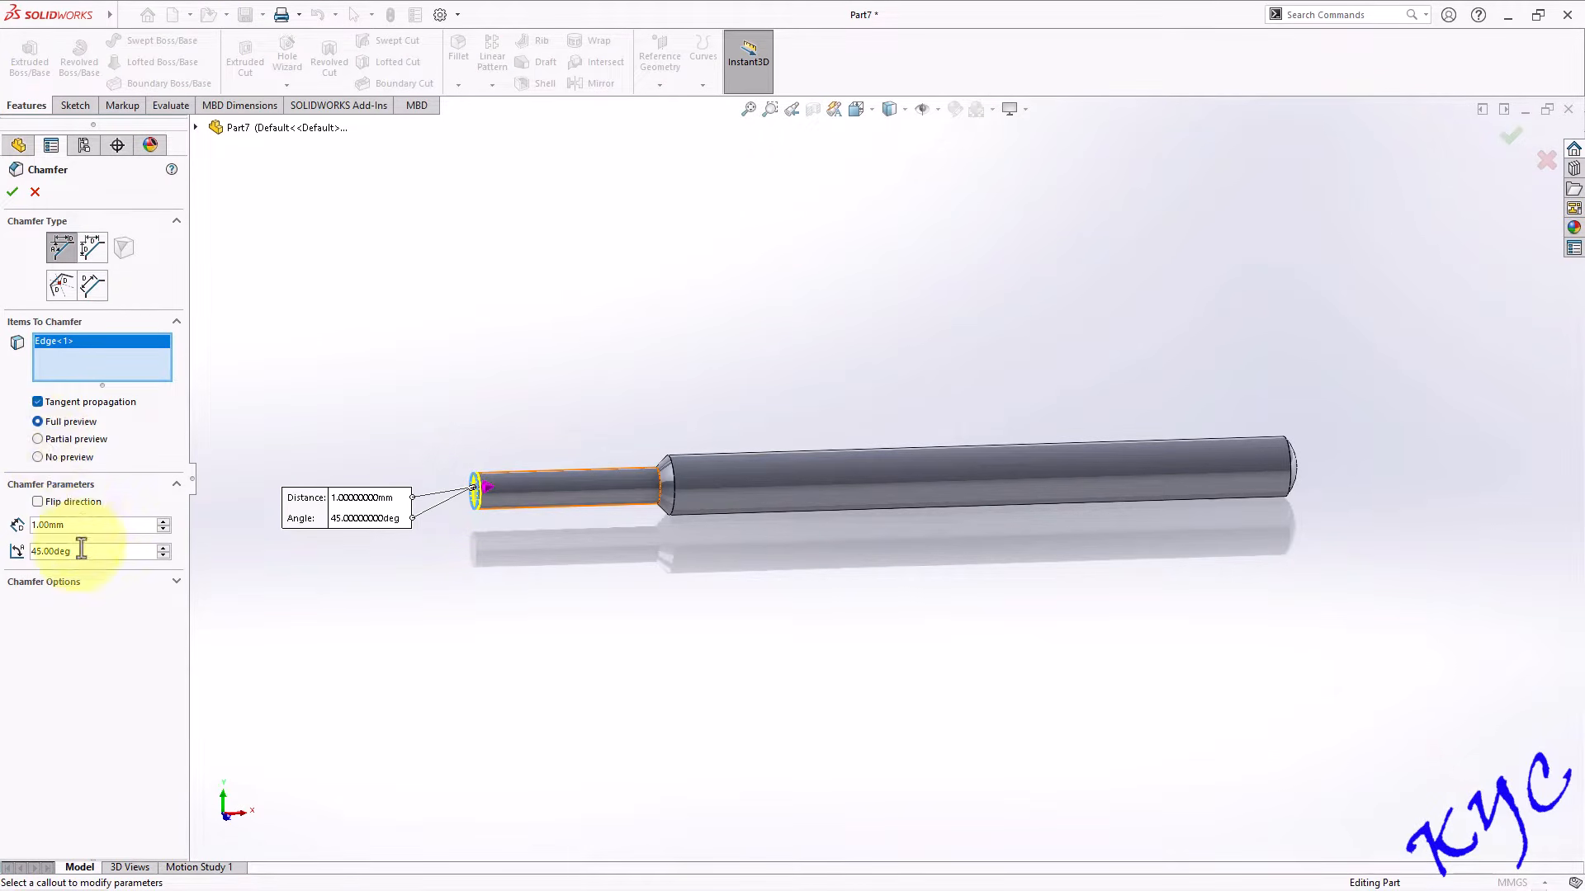
click(12, 192)
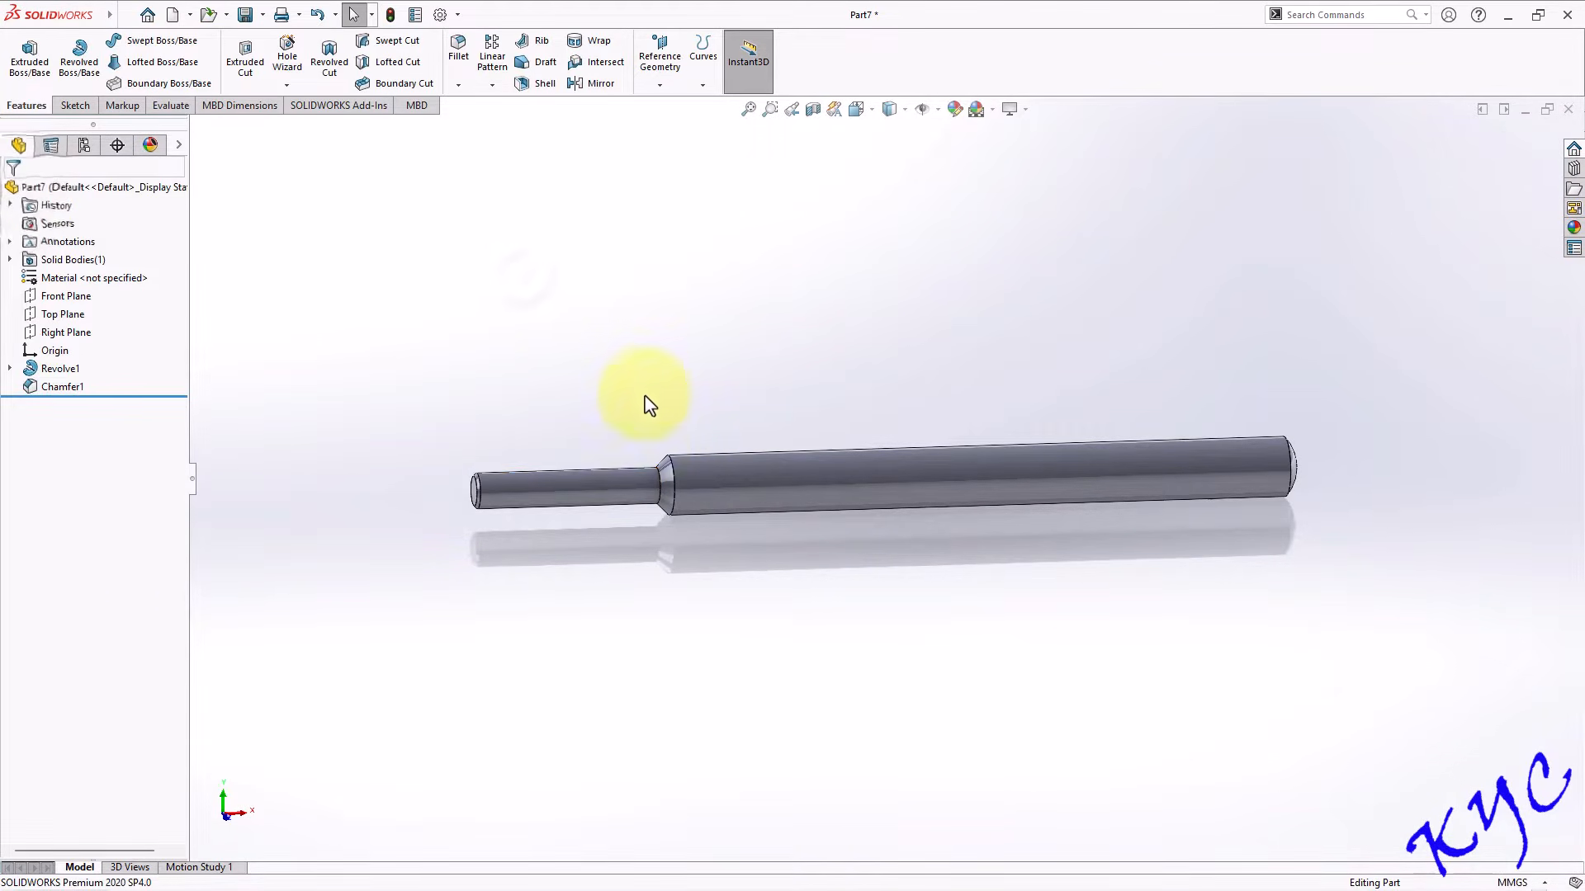
Show the bar in isometric view, save it as Tommy Bar in the Screw Jack folder, and close the part.
scroll(860, 553, down, 2)
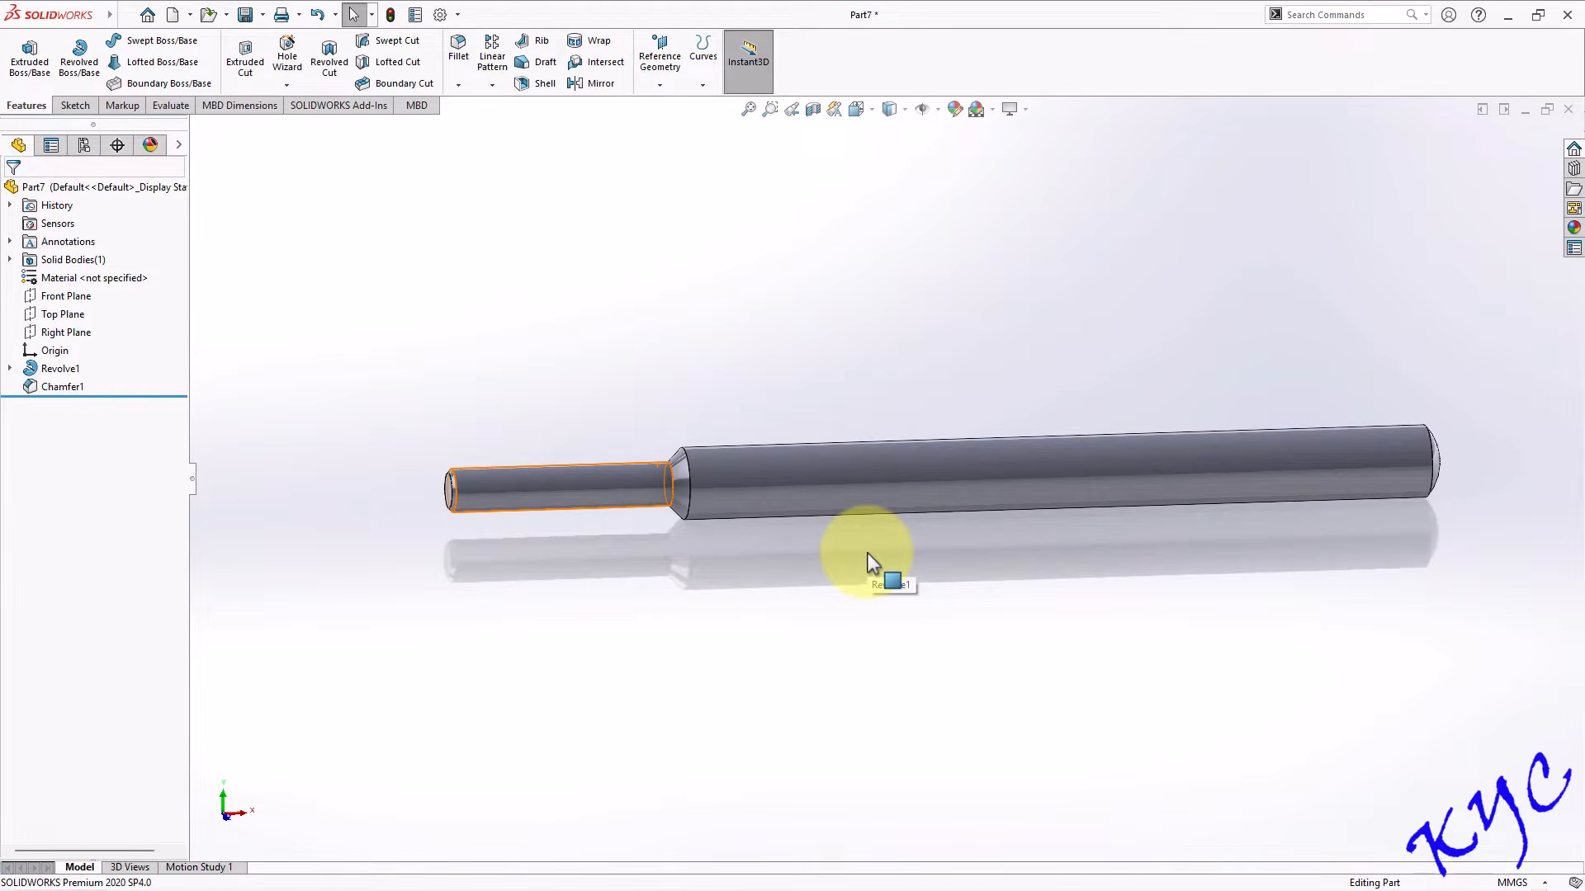
key(ctrl+1)
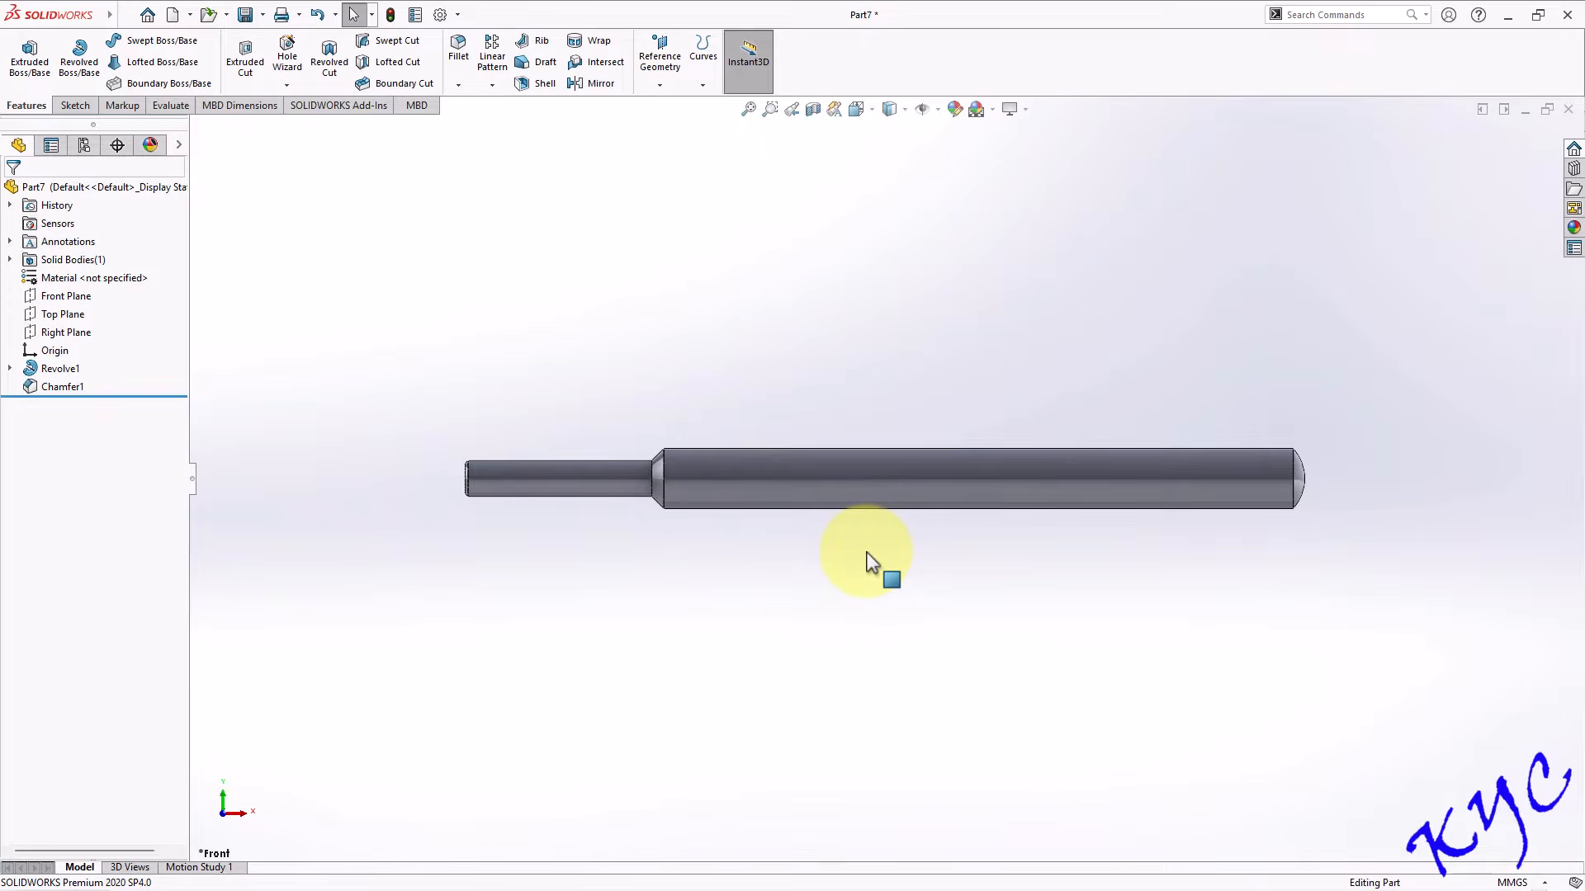
key(ctrl+7)
key(ctrl+s)
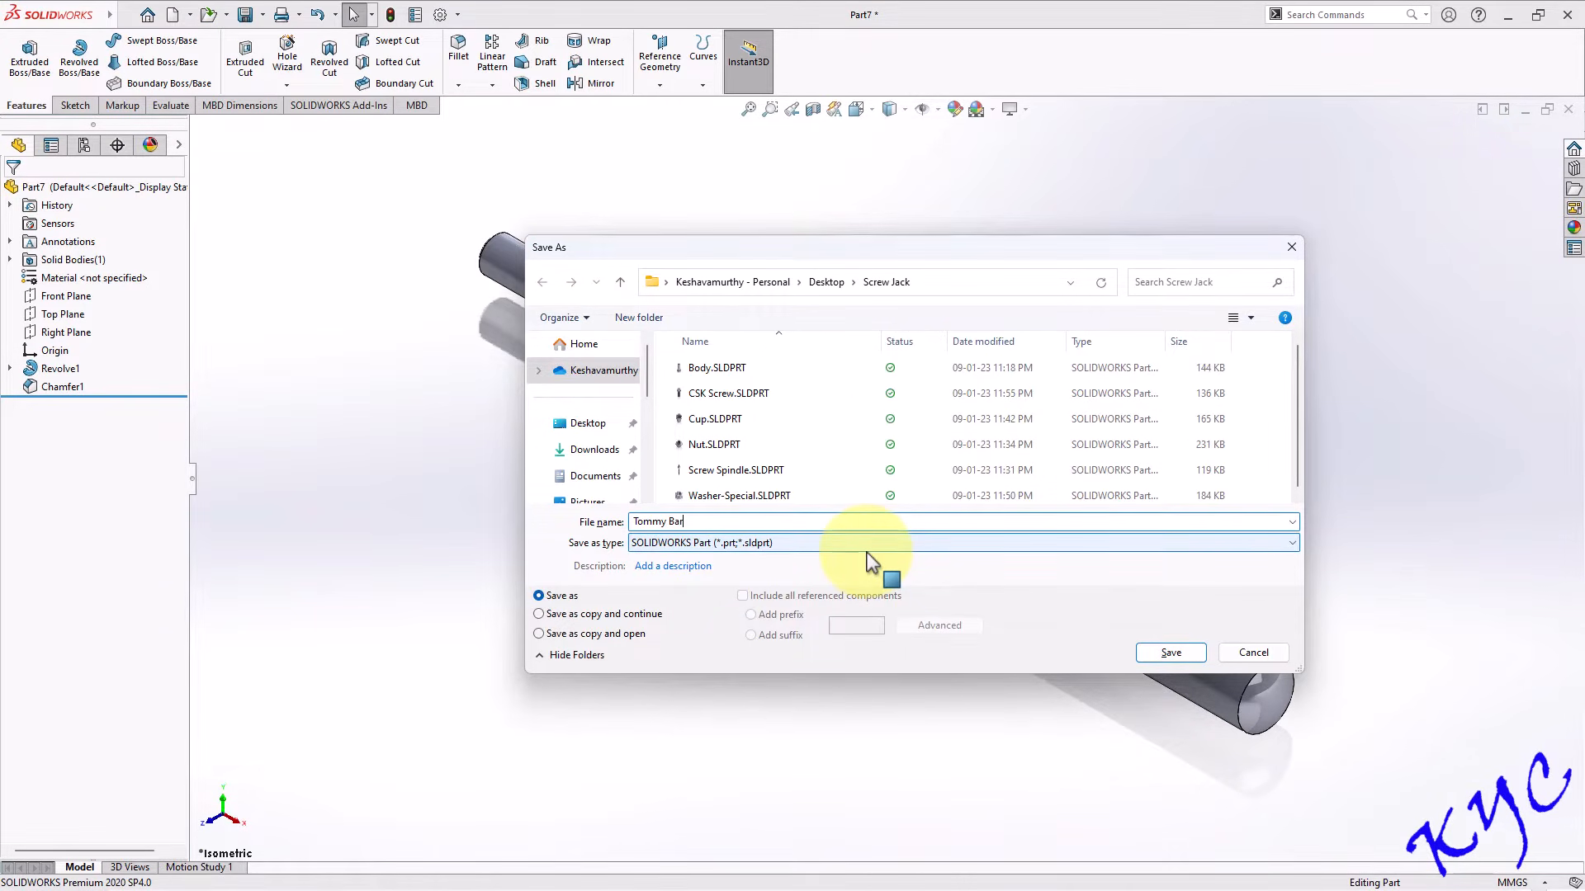
key(Return)
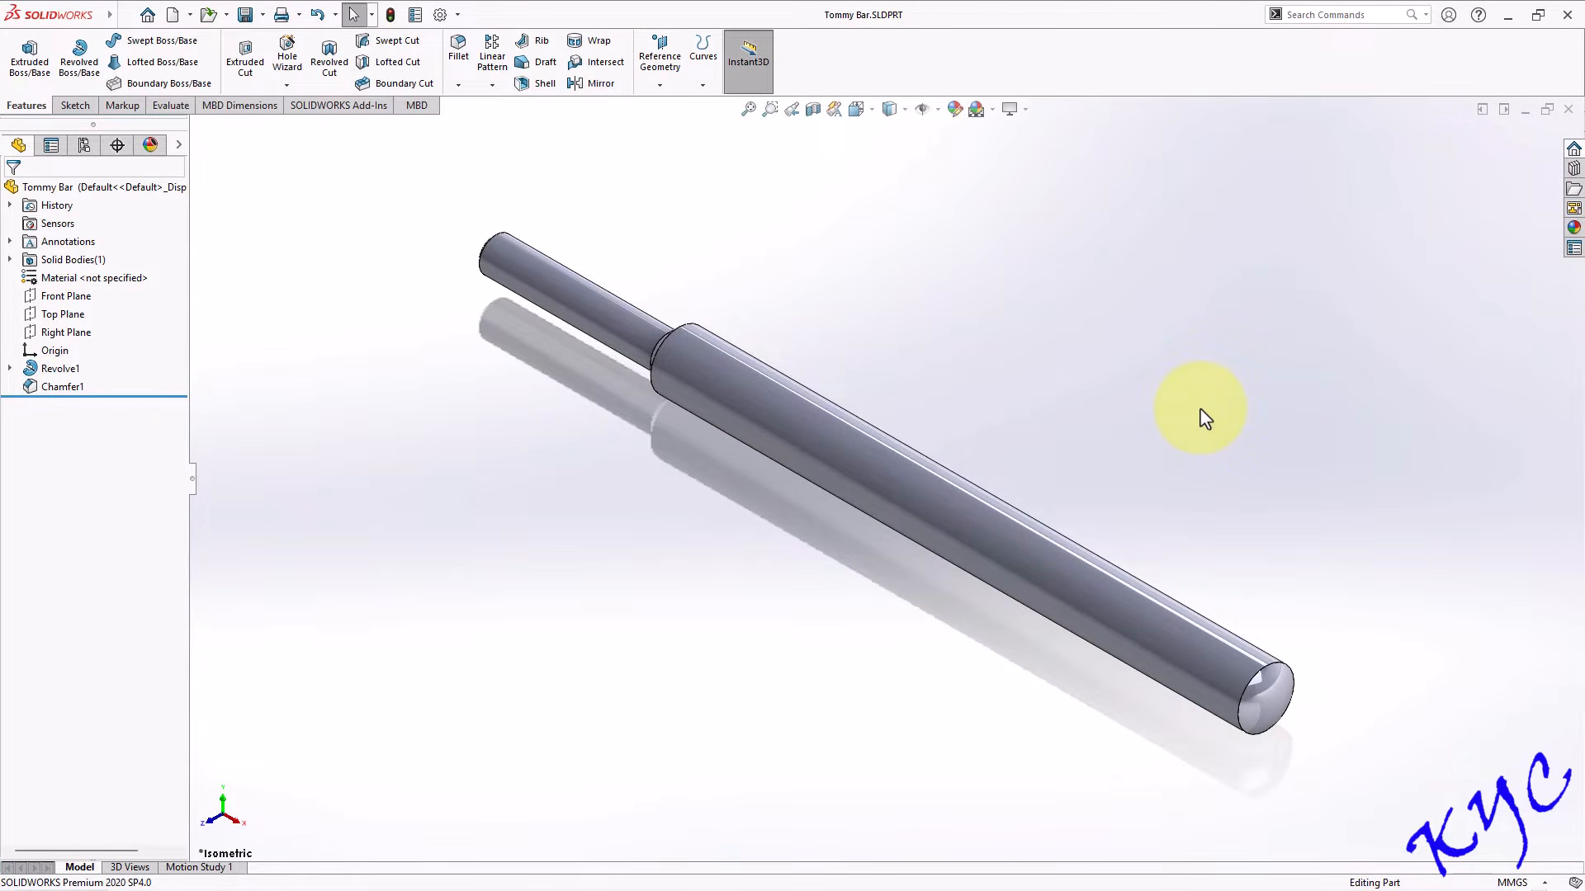
click(1567, 111)
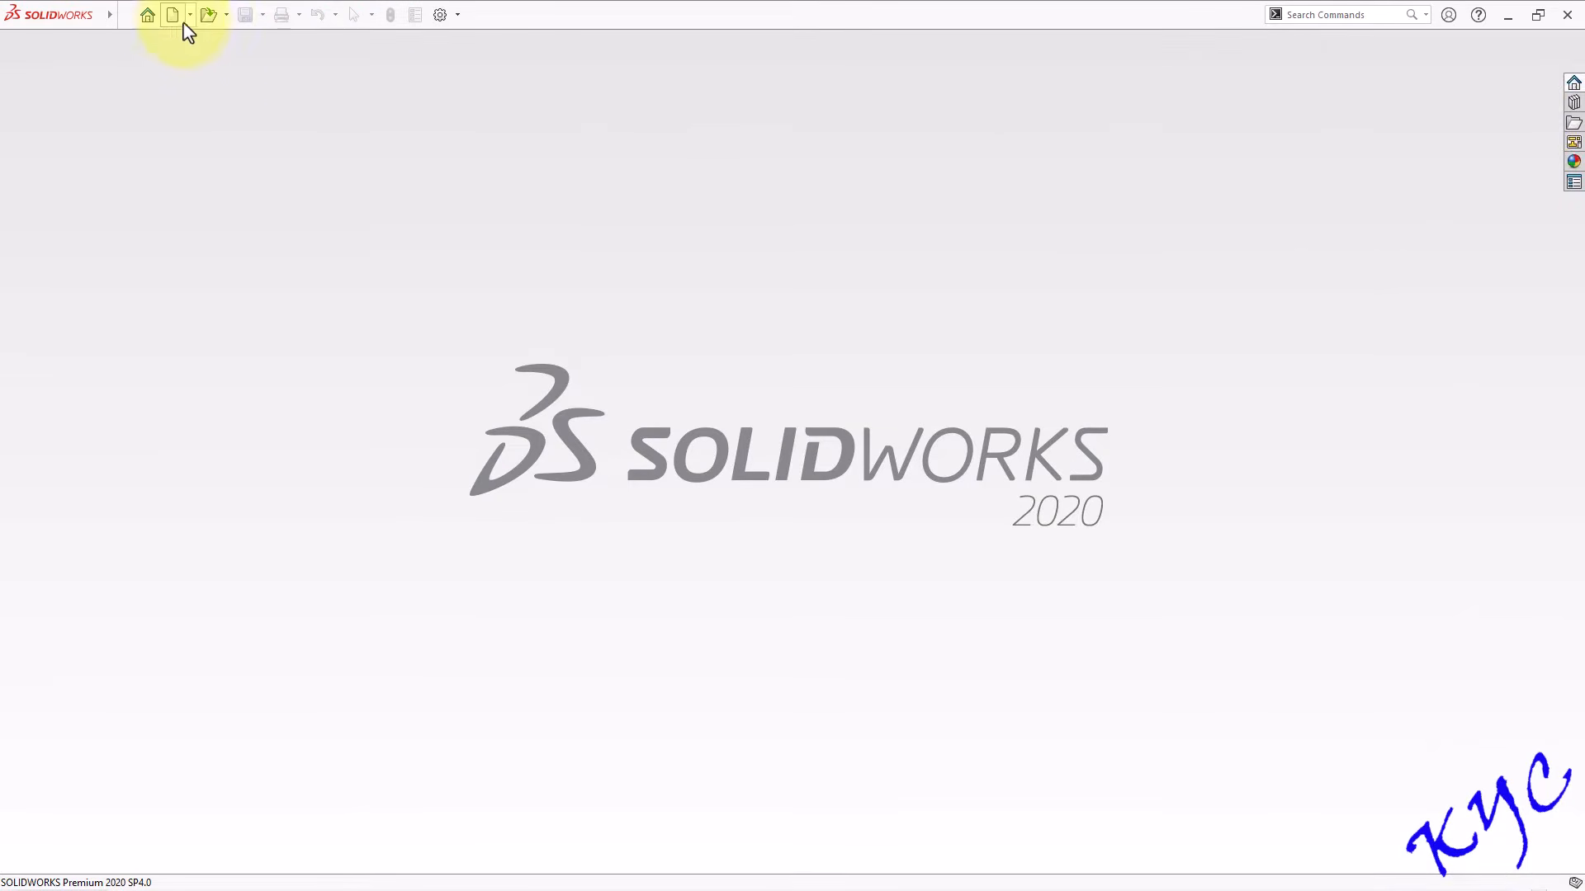
Start a new assembly and place the Body part as its first component.
click(178, 16)
double_click(569, 411)
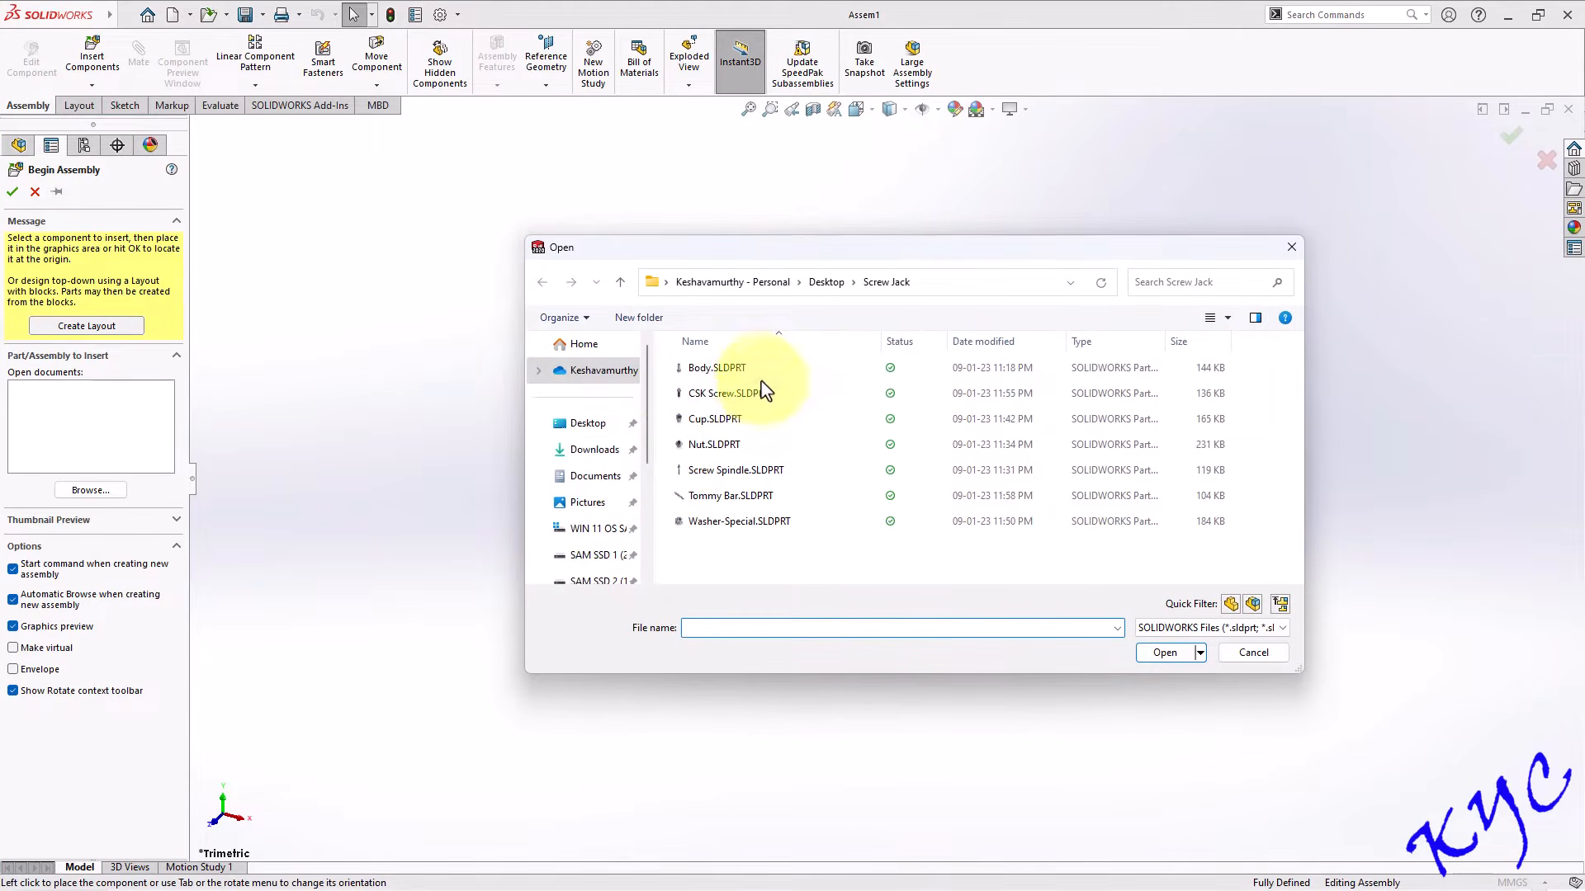
click(747, 372)
click(1163, 653)
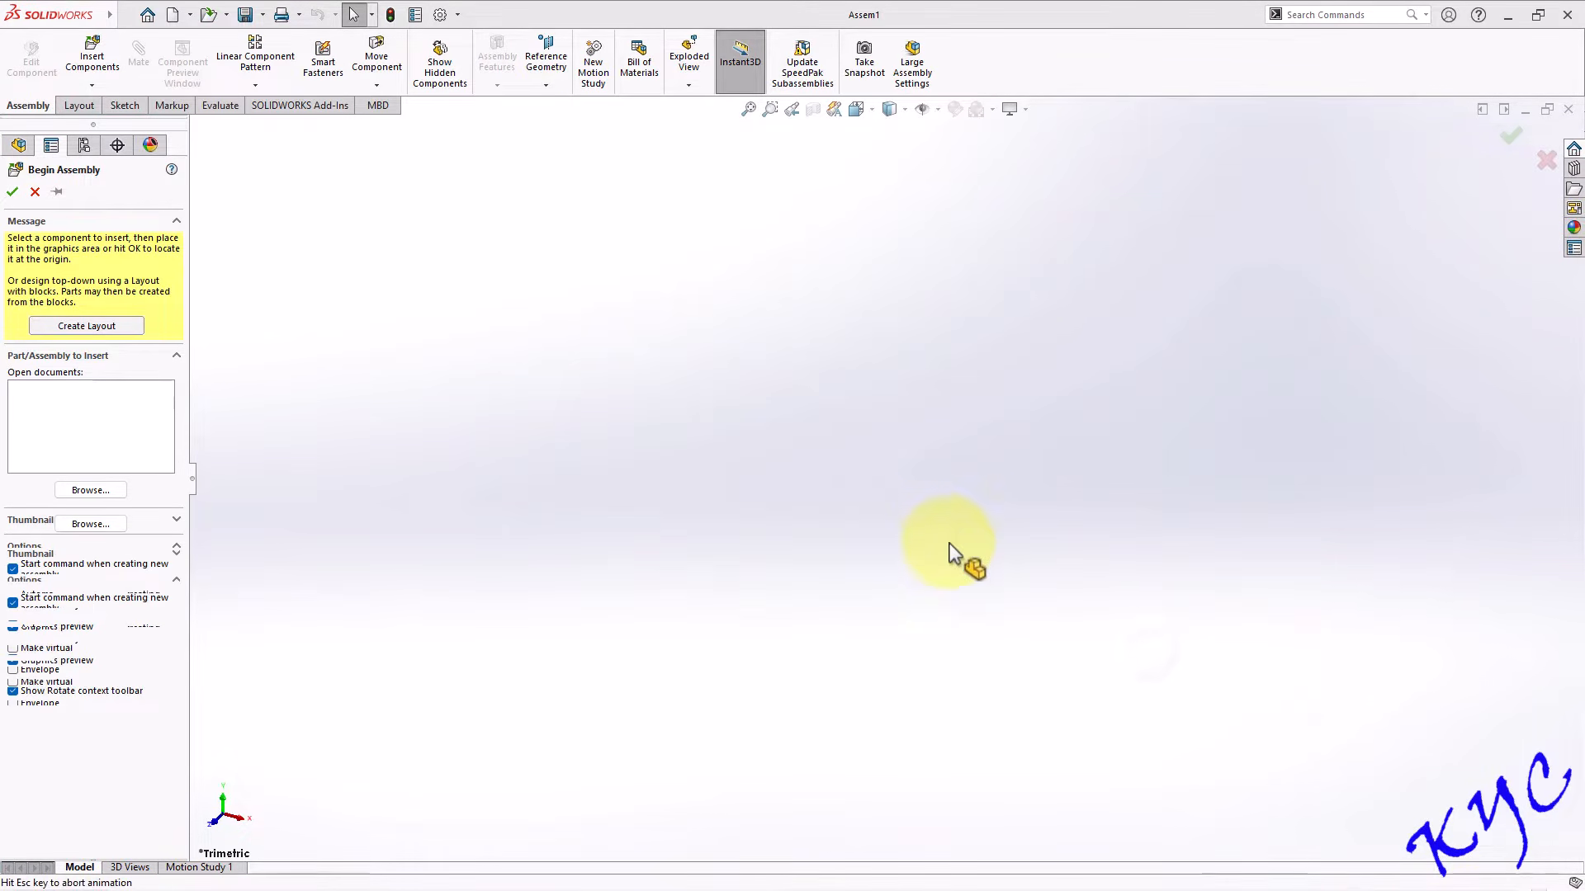
click(805, 730)
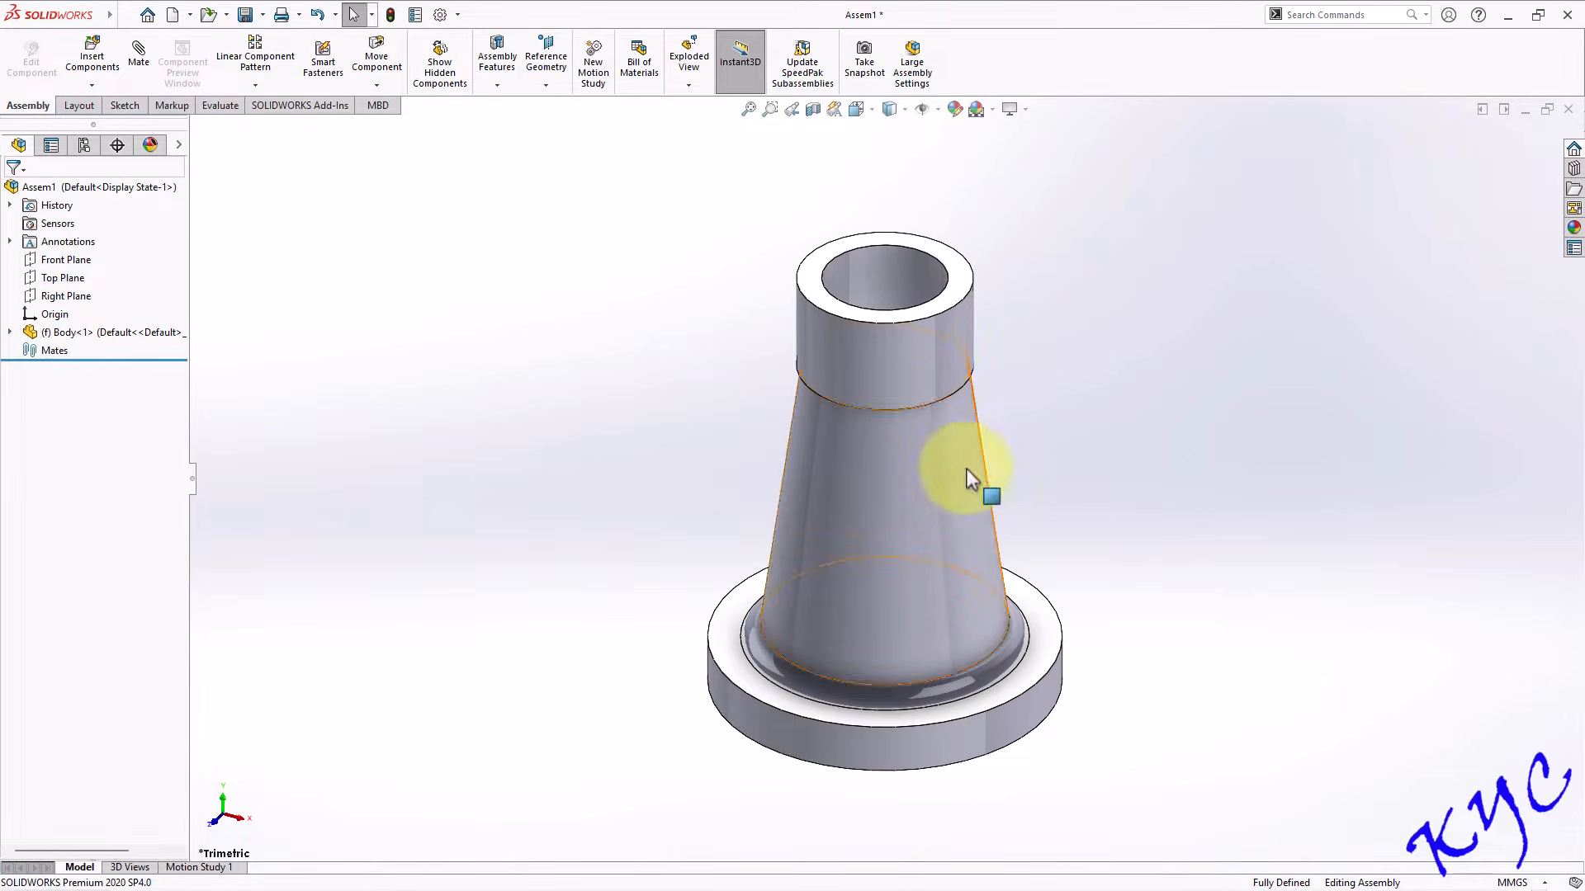
Insert the Nut part into the assembly and place it beside the upper end of the body.
click(92, 57)
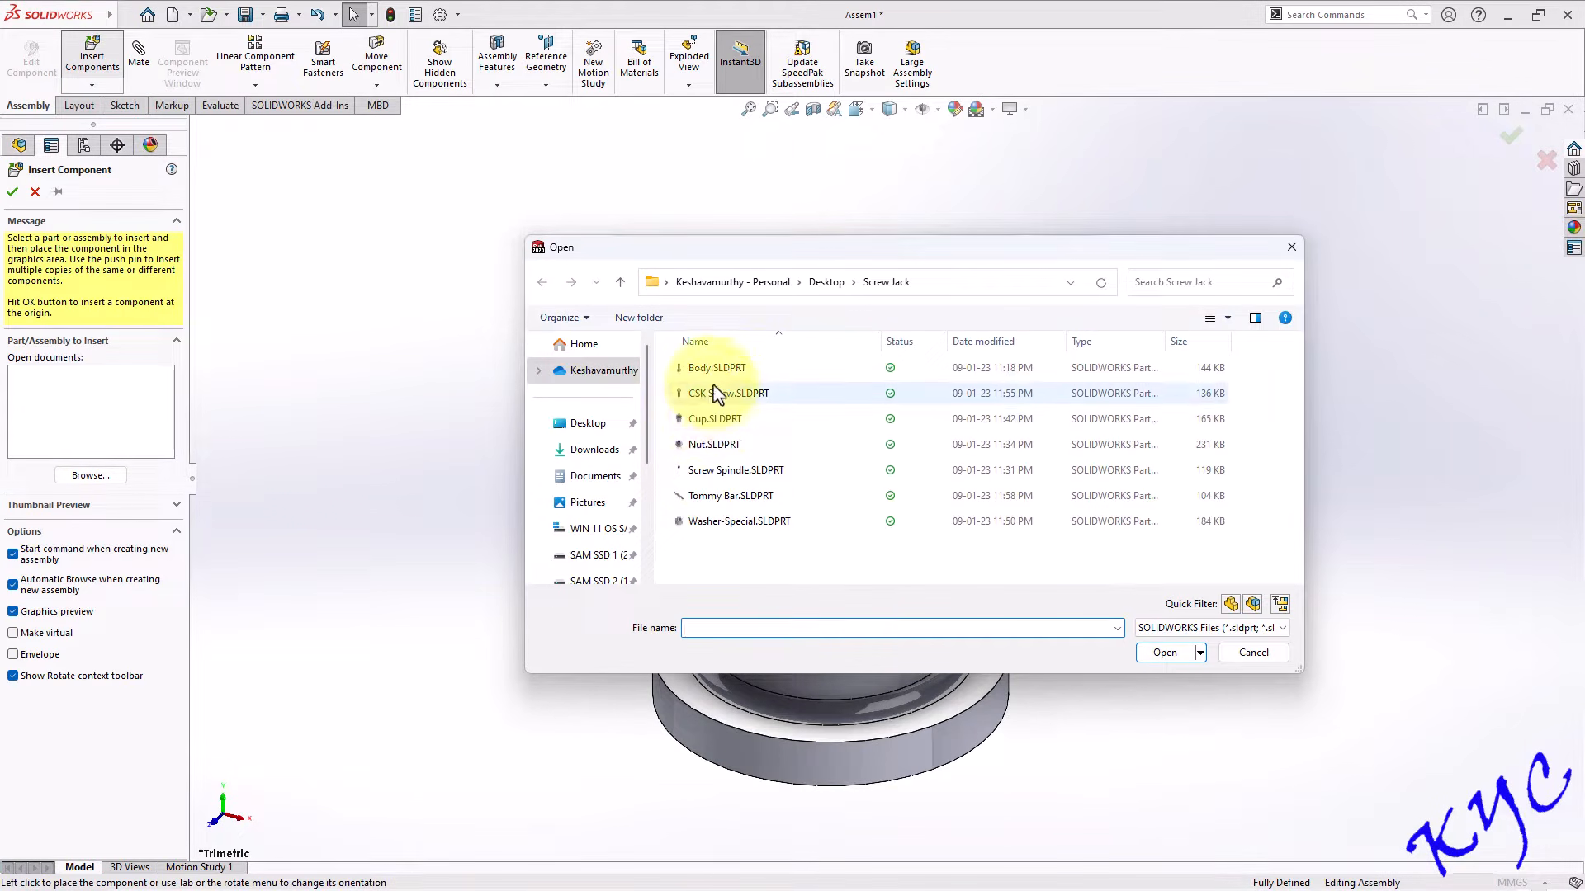
click(714, 444)
click(1165, 652)
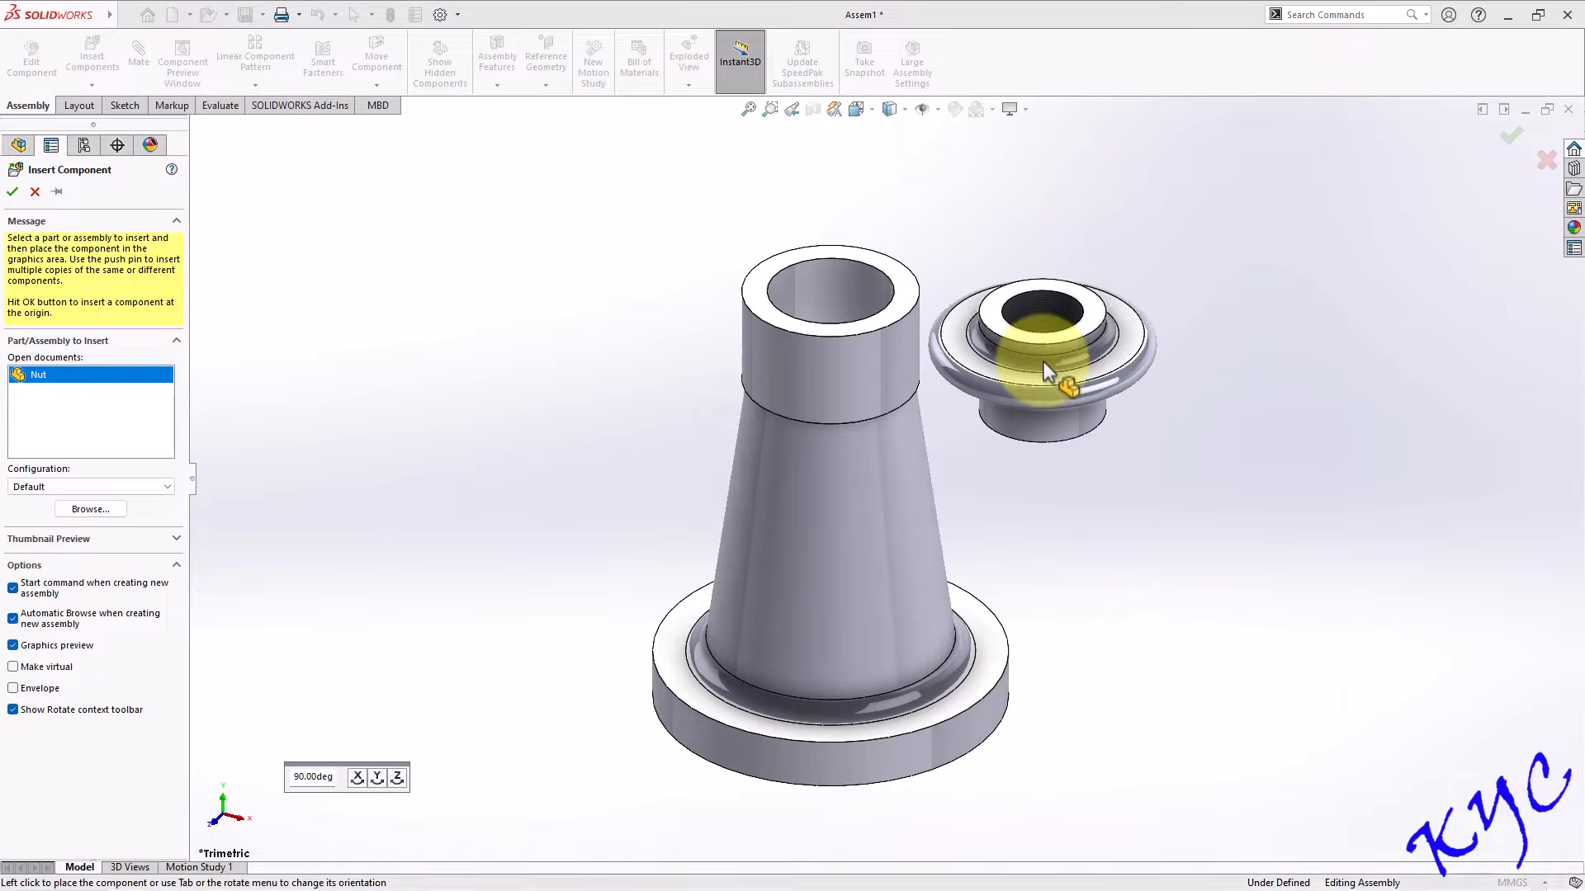
click(1043, 361)
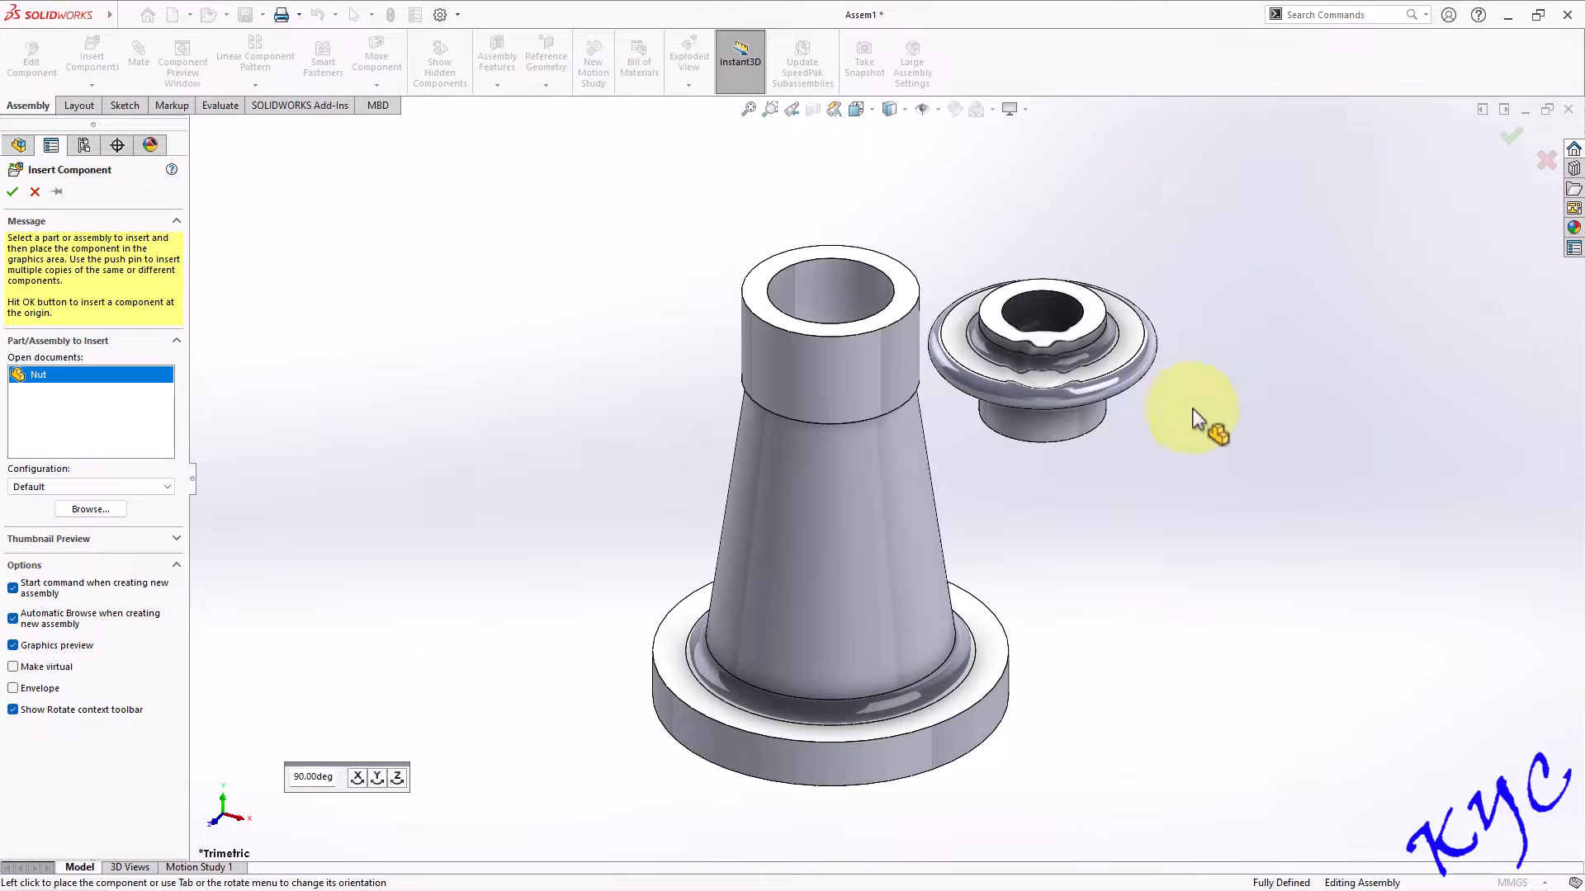
Add a concentric mate between the body's upper bore and the nut's inner bore.
click(1054, 313)
click(851, 297)
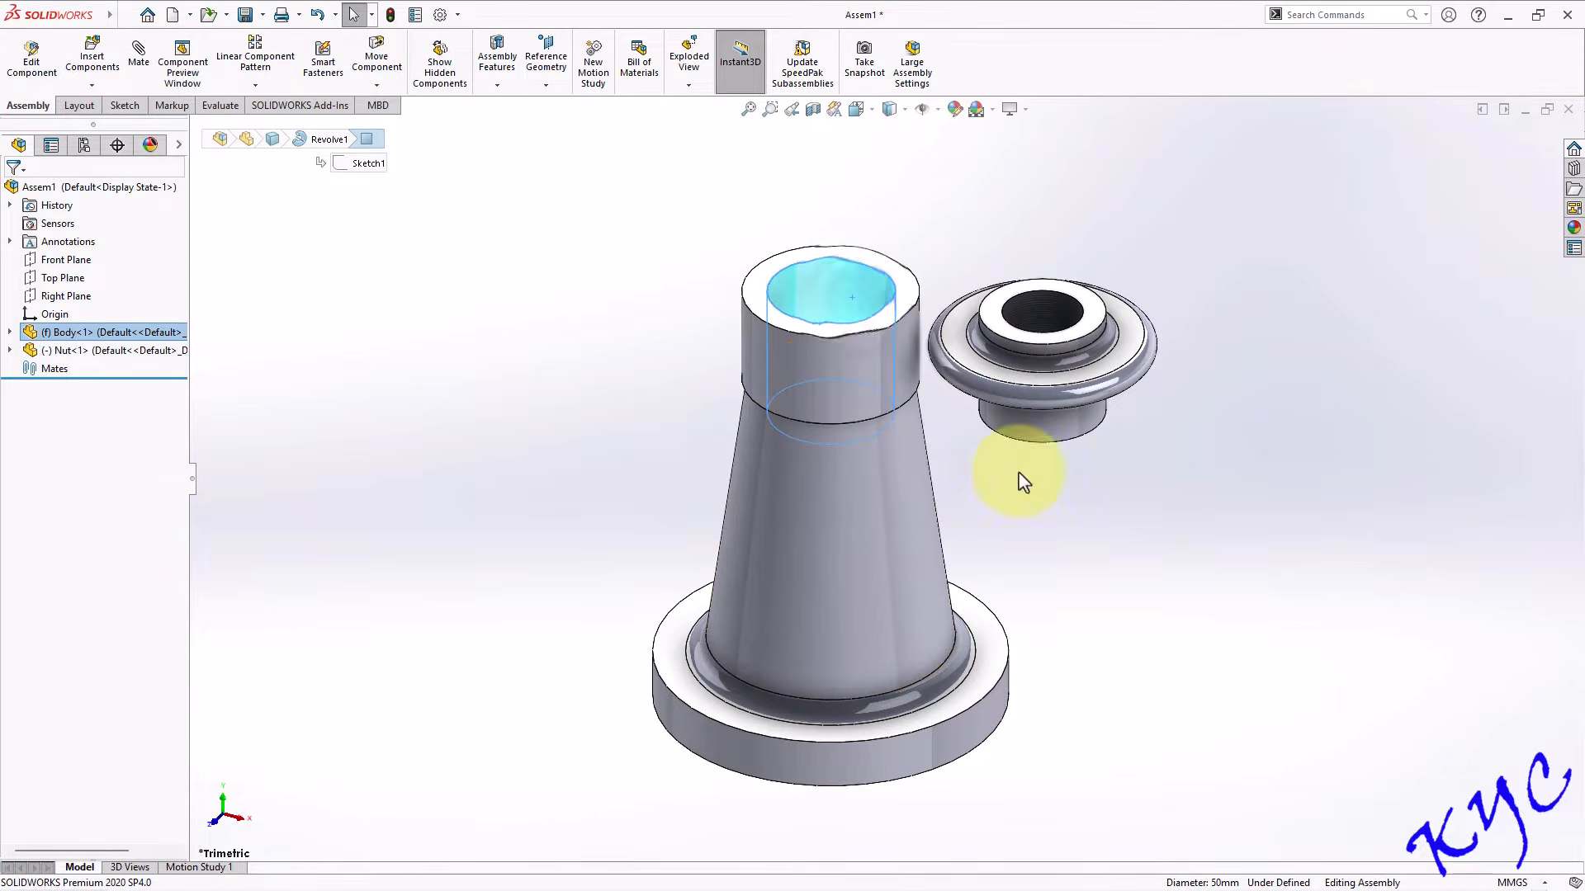
click(137, 66)
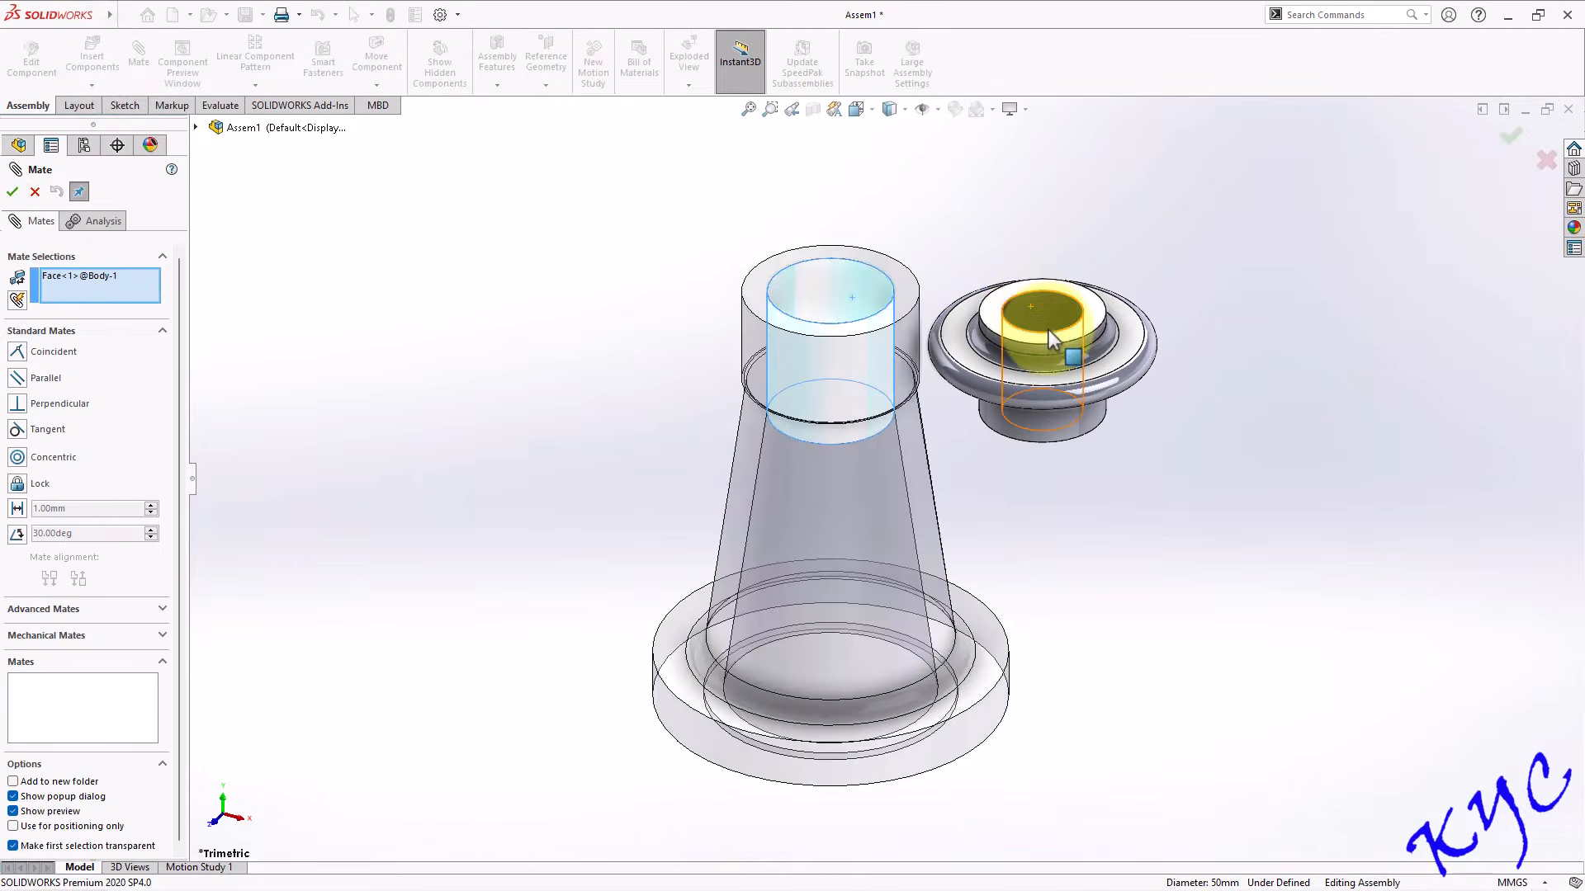
click(1046, 314)
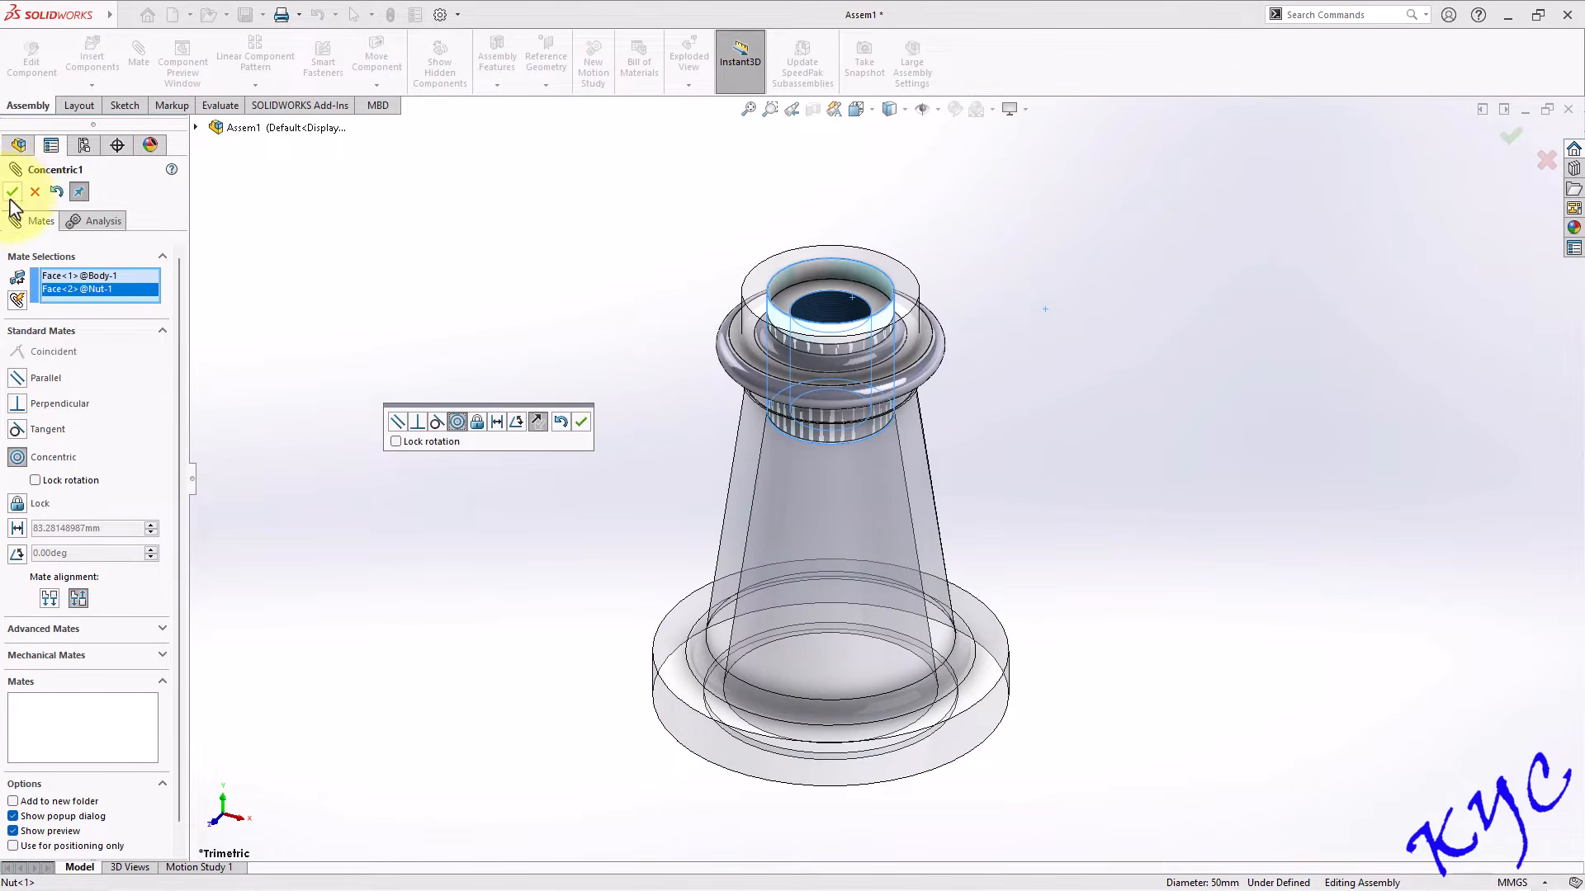
click(581, 422)
Raise the nut above the body and mate its flange's underside coincident with the body's top face.
drag(869, 307, 869, 135)
click(913, 283)
middle_drag(1054, 361, 890, 198)
click(890, 198)
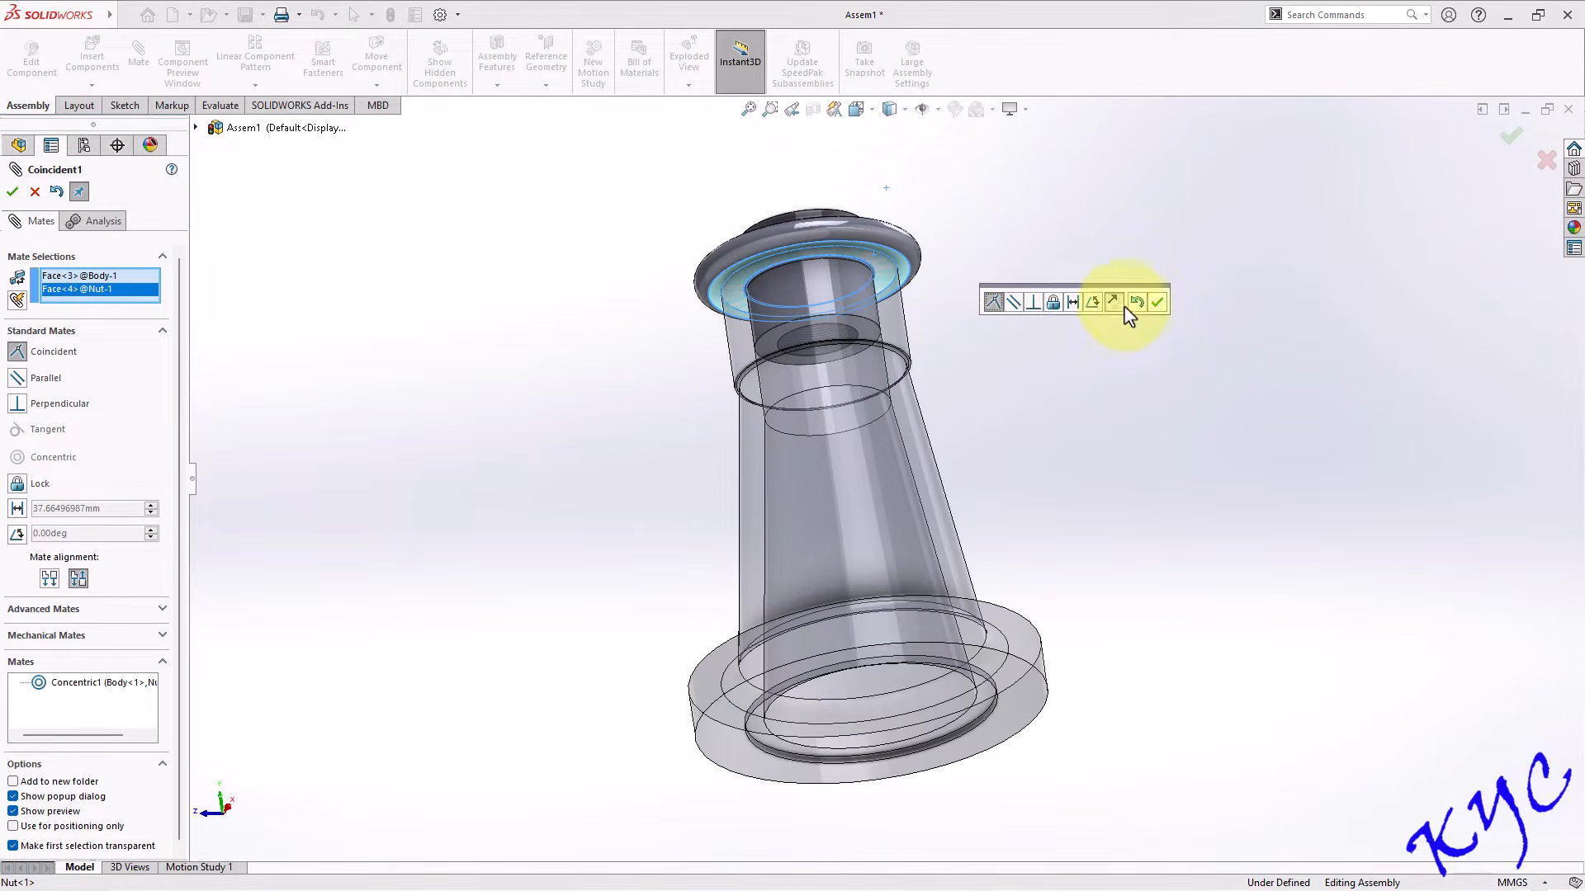
click(1153, 303)
middle_drag(1026, 229, 913, 271)
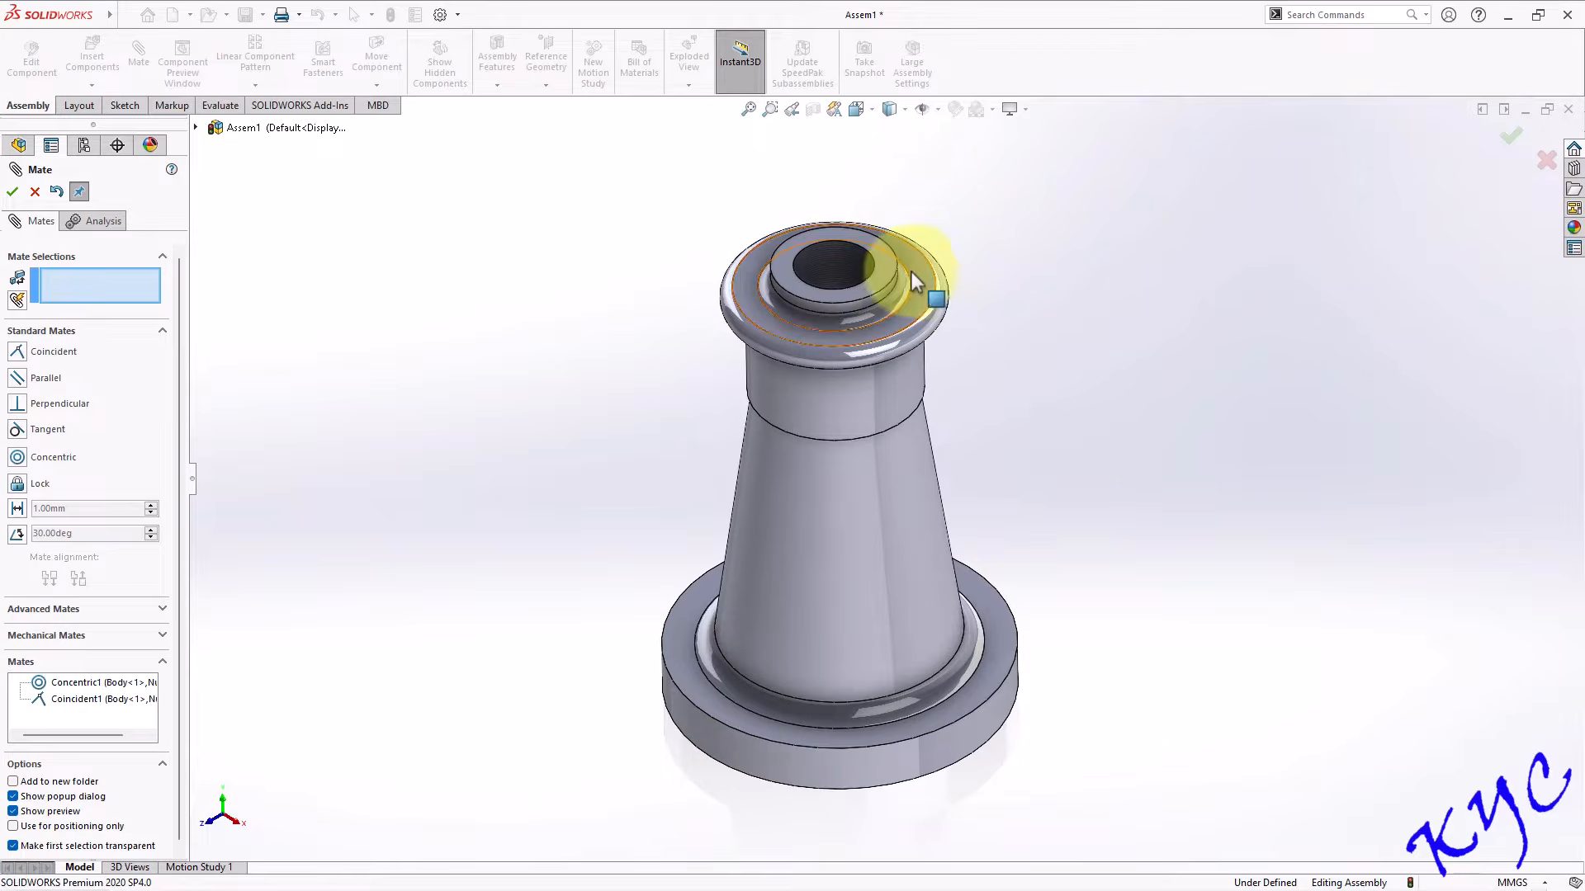
scroll(909, 274, down, 3)
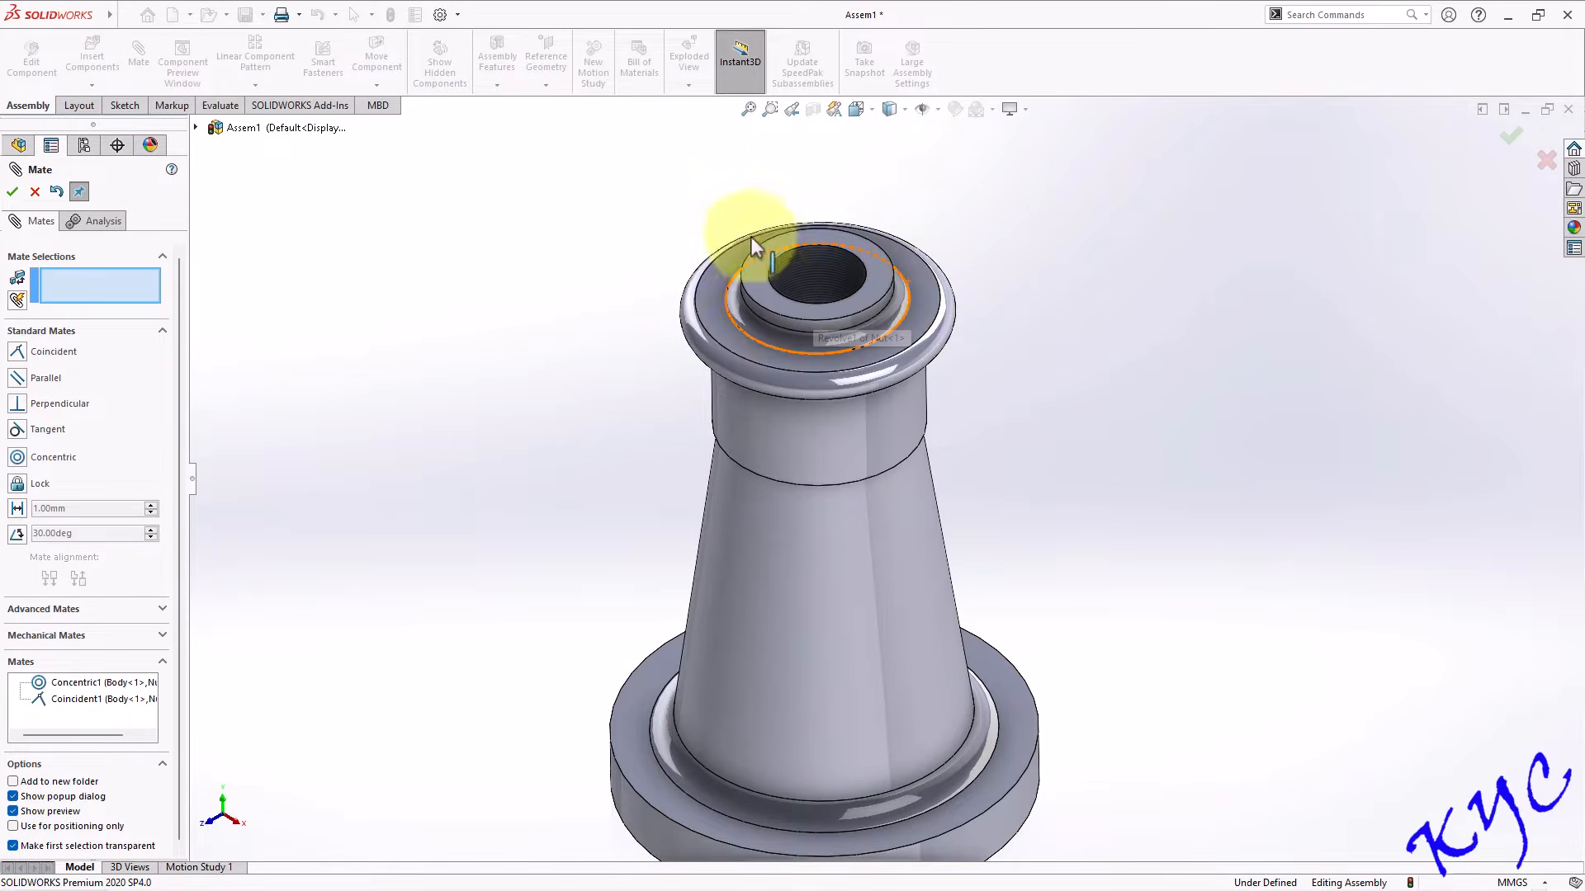
click(12, 191)
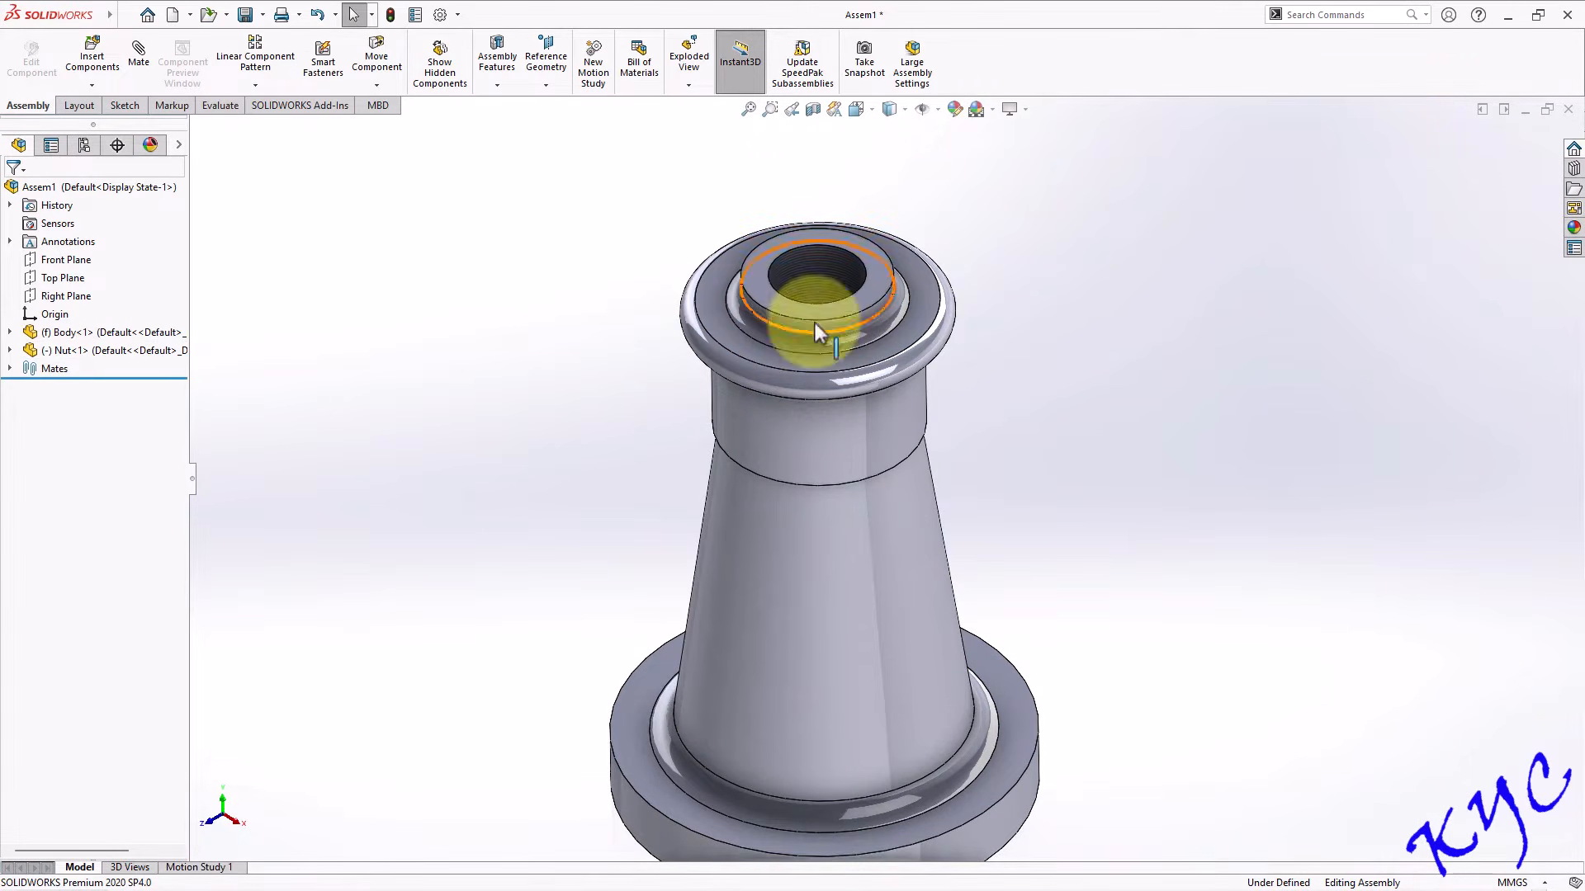
scroll(1094, 298, down, 2)
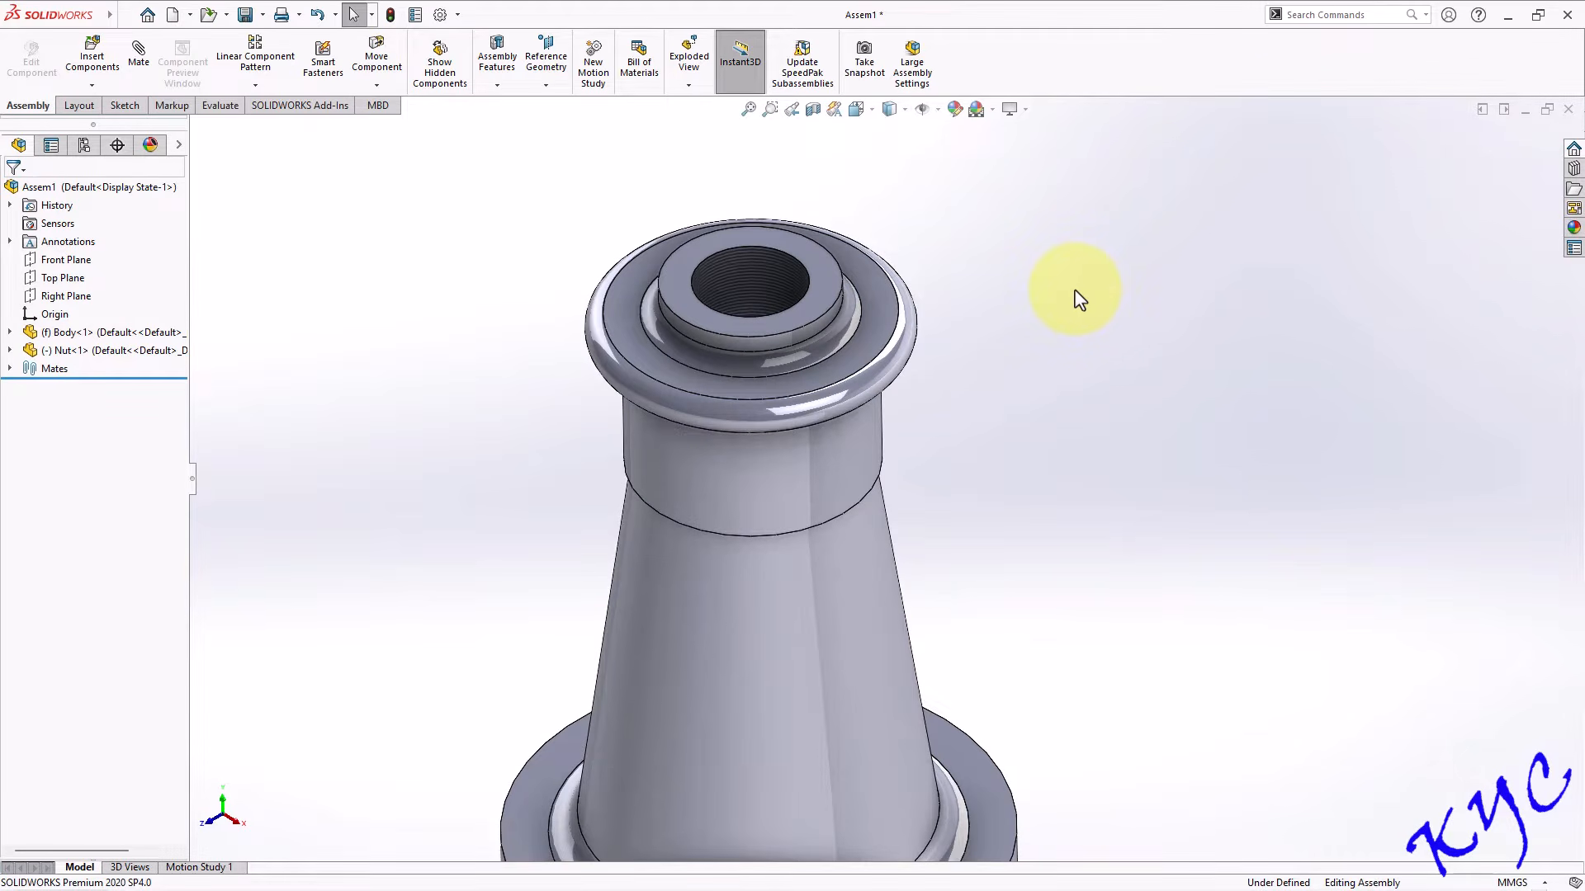
key(ctrl+7)
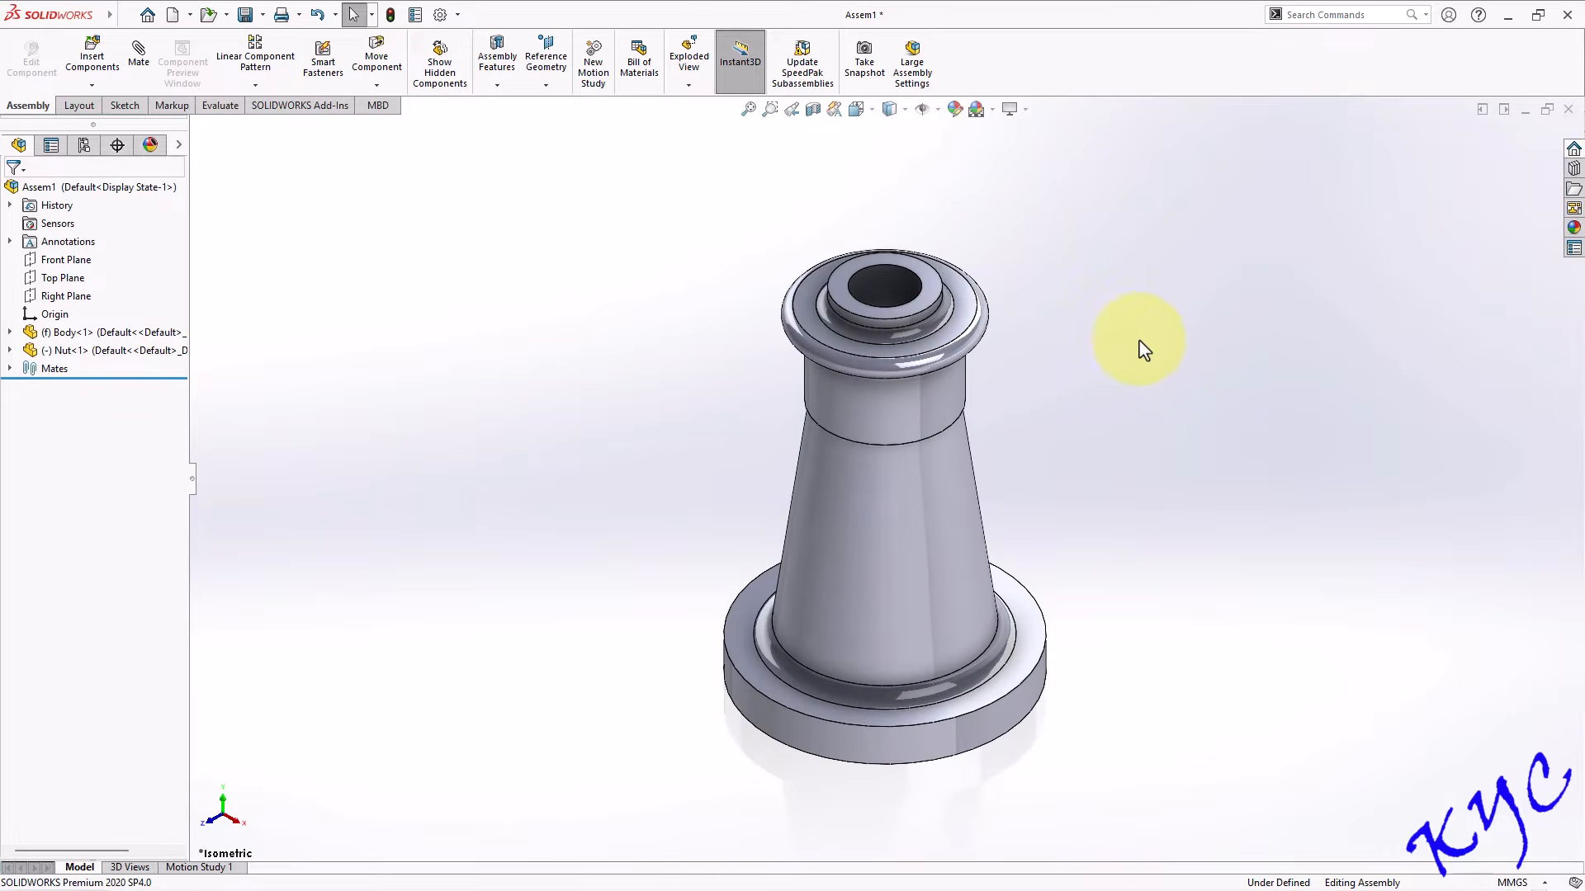
Insert the Screw Spindle part and place it beside the body and nut.
click(91, 58)
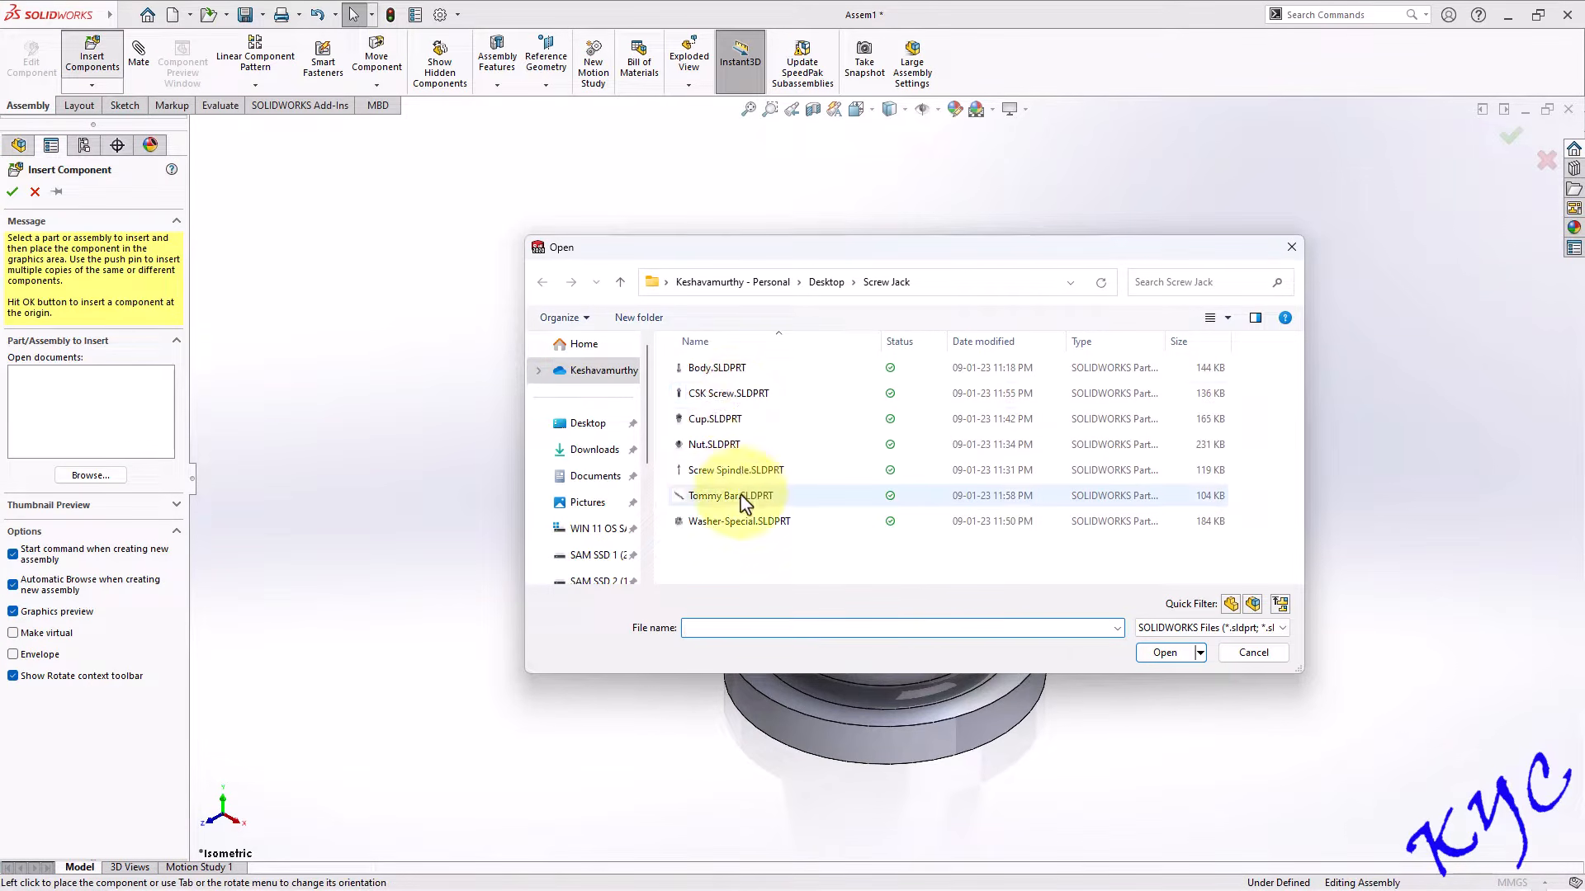
click(735, 470)
click(1165, 652)
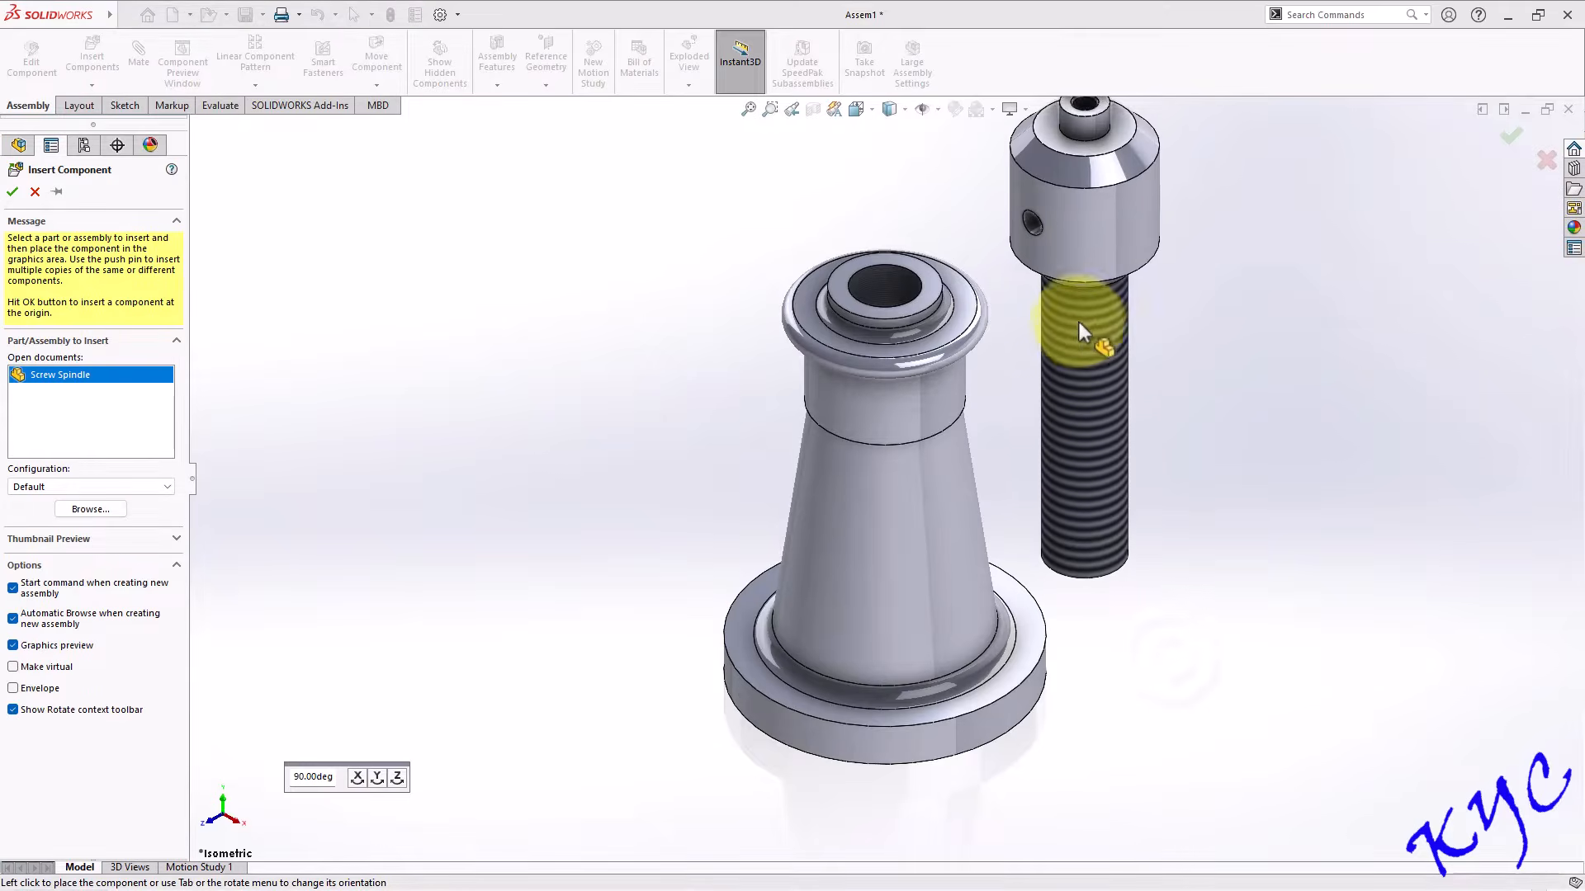
click(1205, 354)
Add a concentric mate between the spindle's threaded shank and the nut's inner bore, and finish mating.
scroll(1097, 298, down, 2)
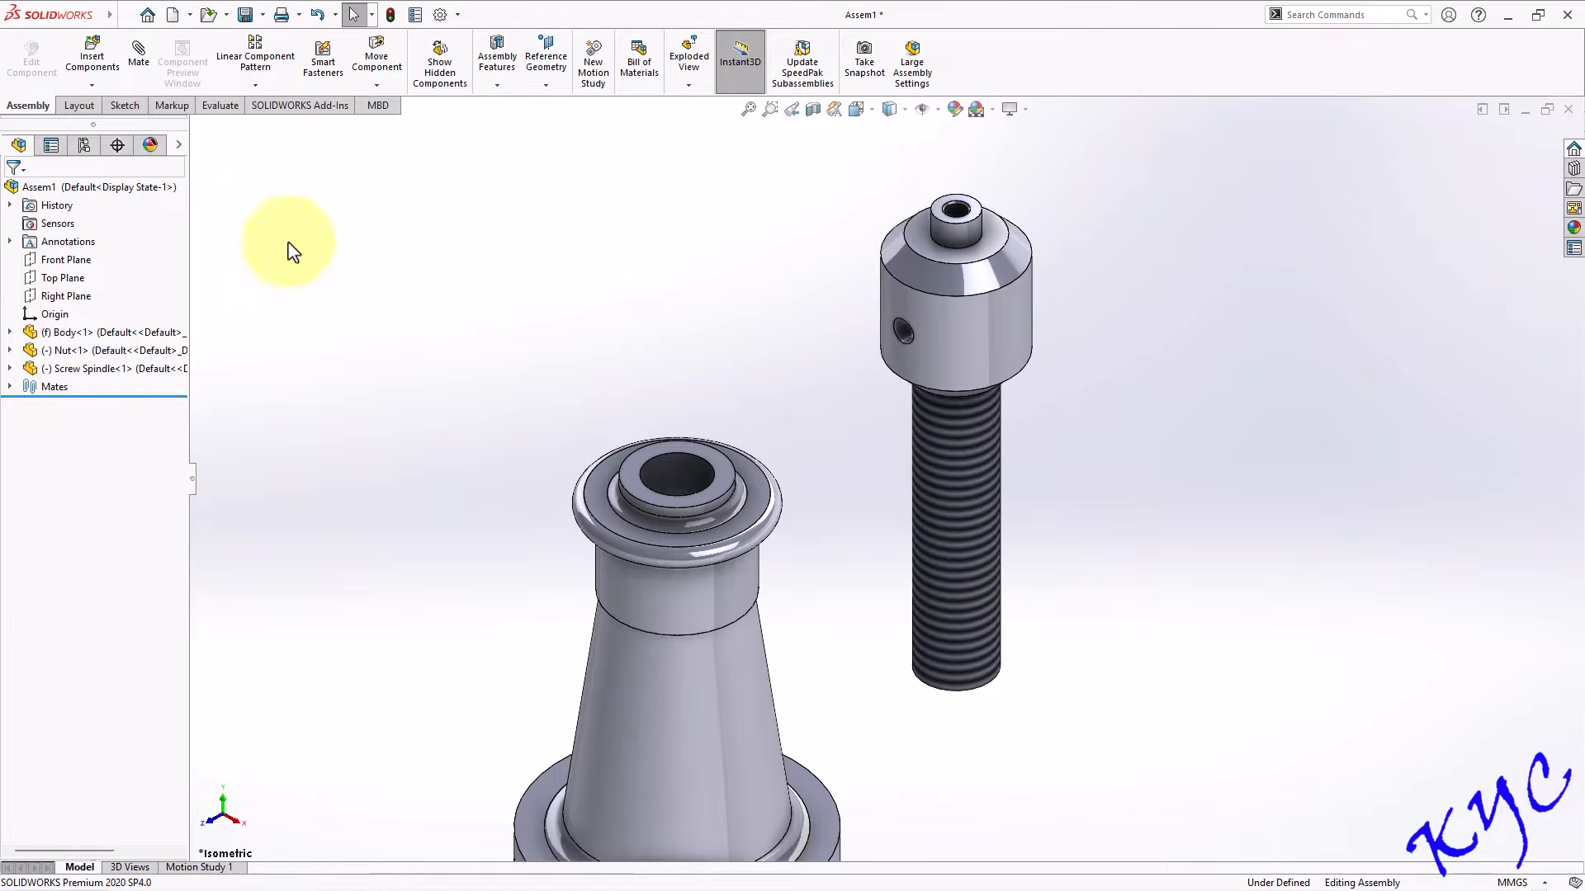
click(139, 51)
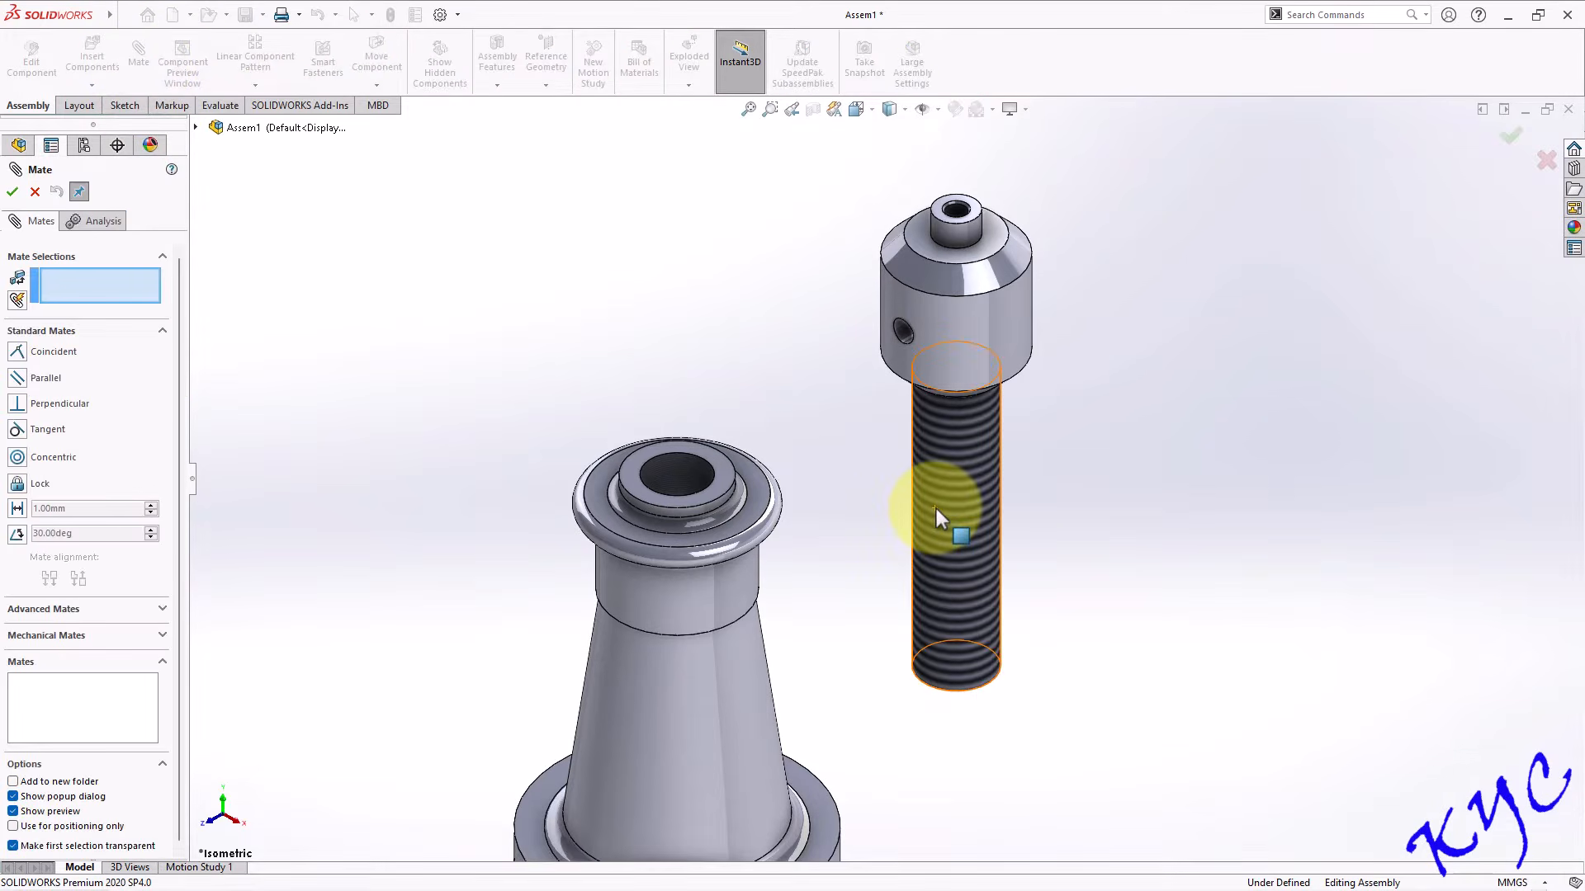
click(936, 509)
click(685, 466)
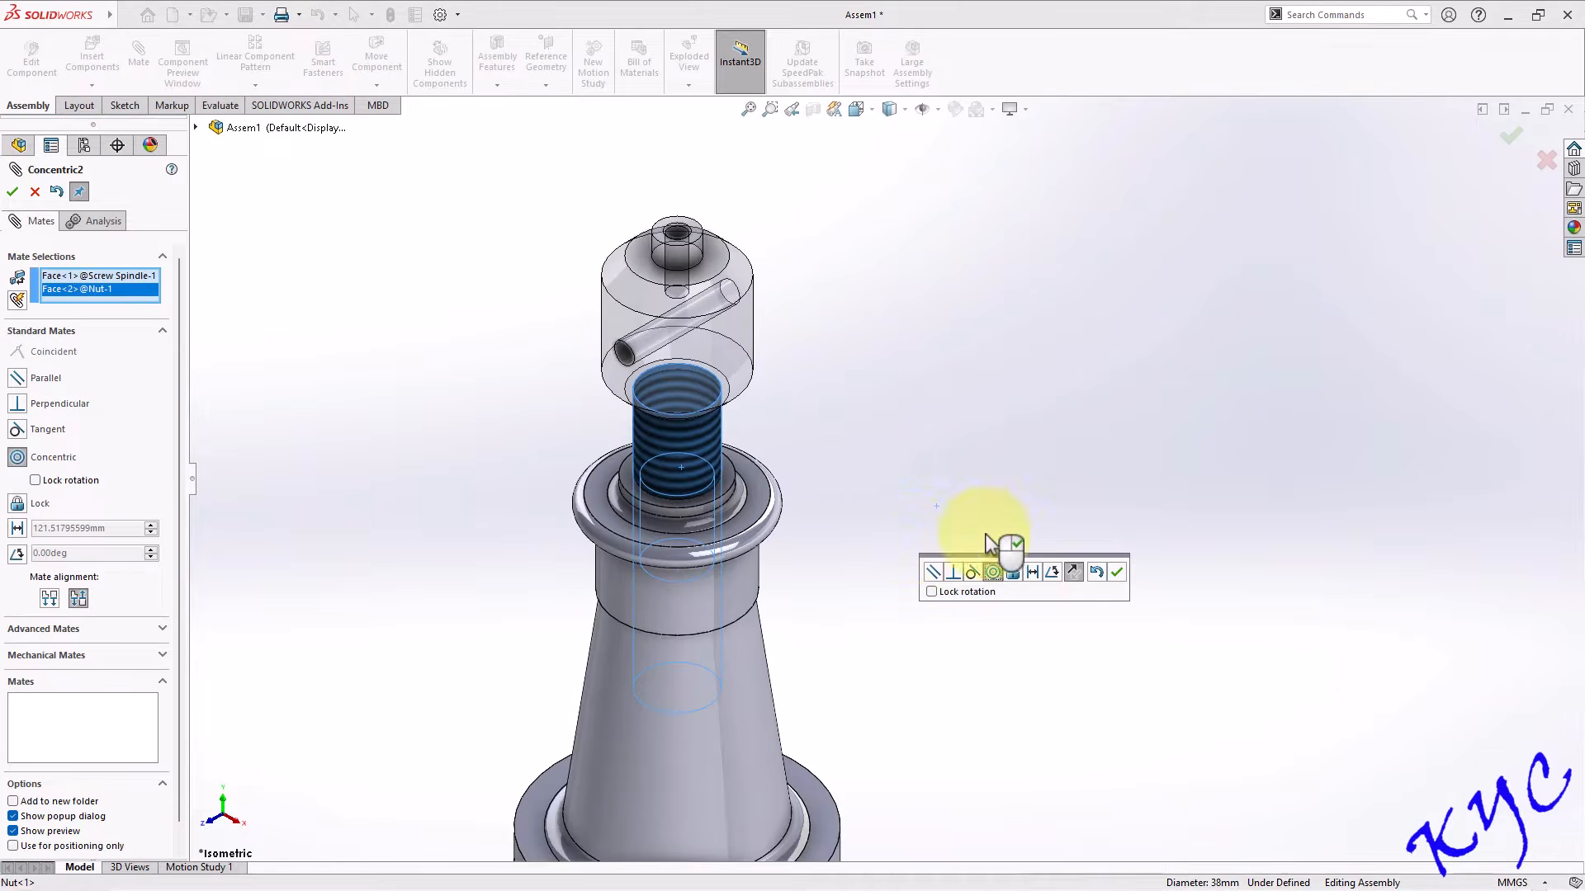
click(1117, 572)
middle_drag(855, 445, 708, 395)
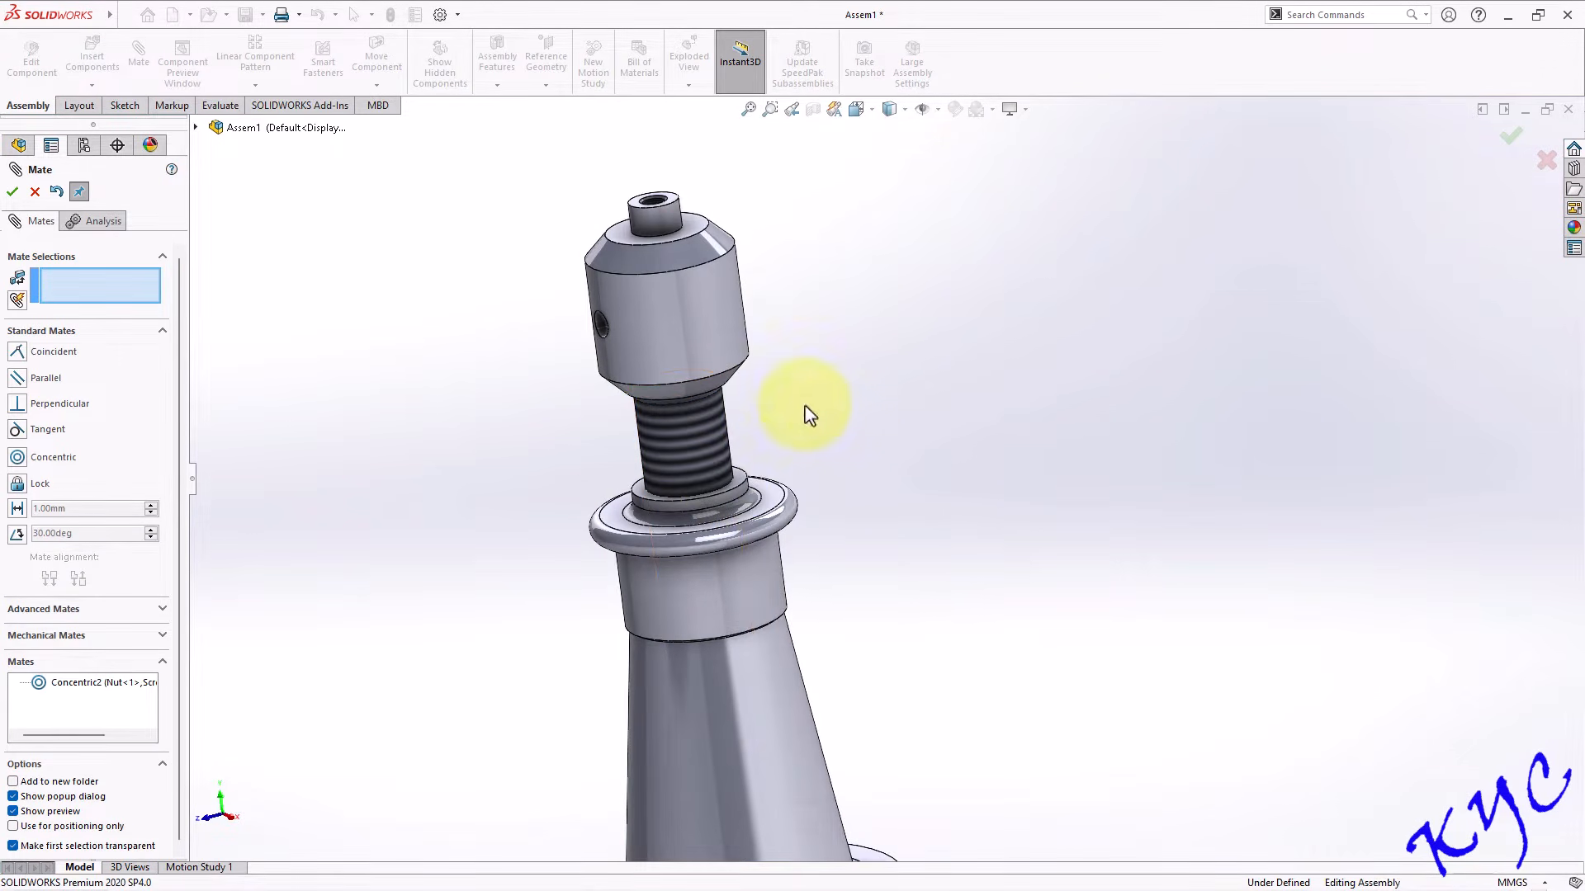
middle_drag(926, 389, 902, 410)
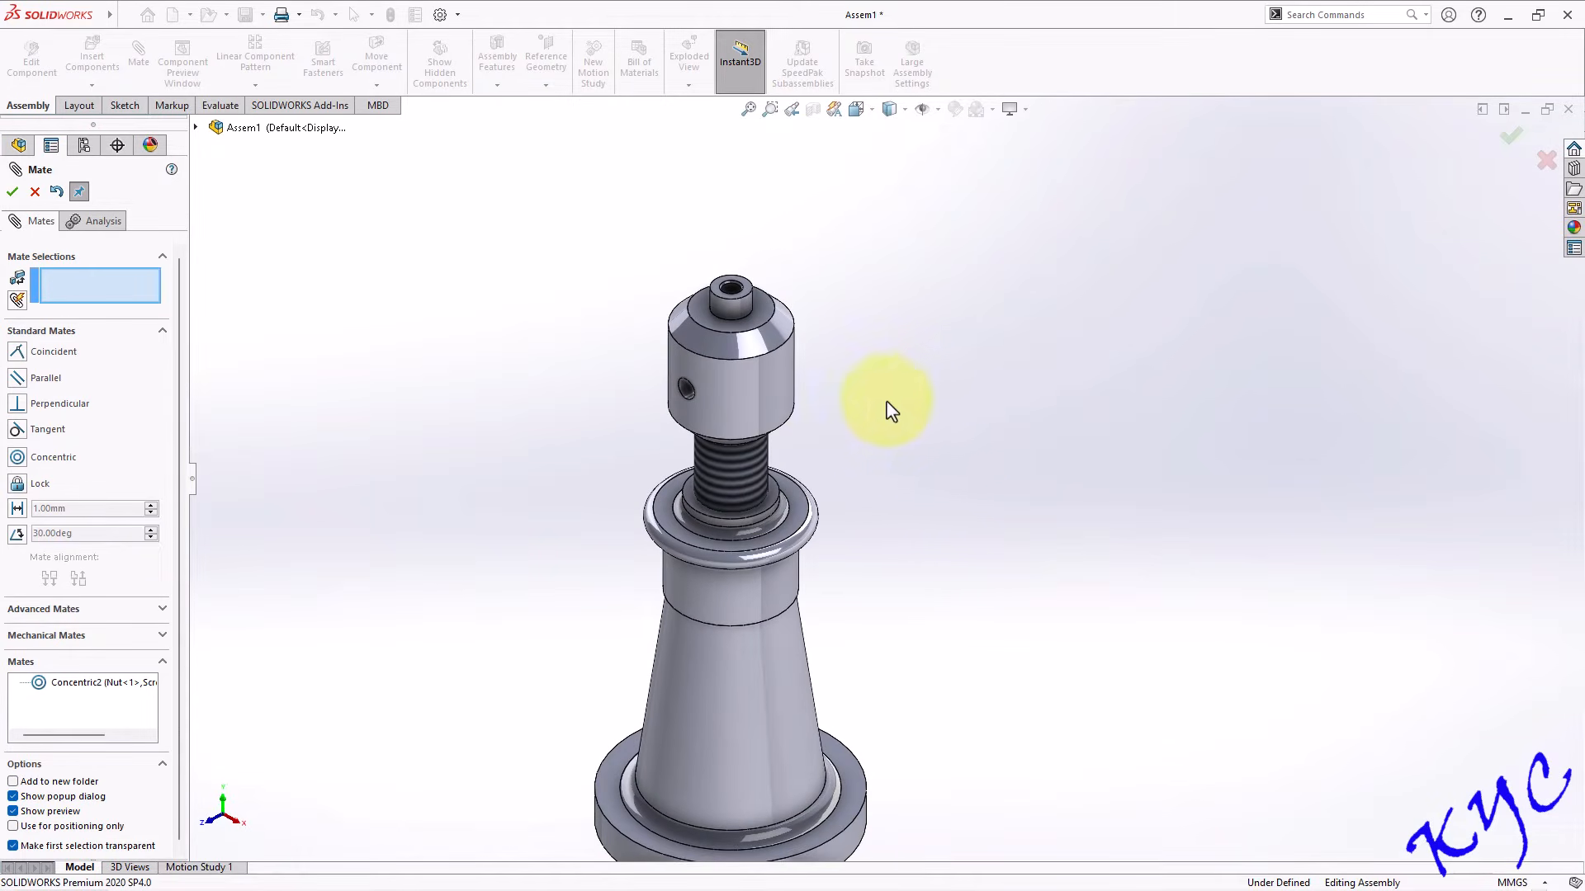
scroll(836, 389, down, 2)
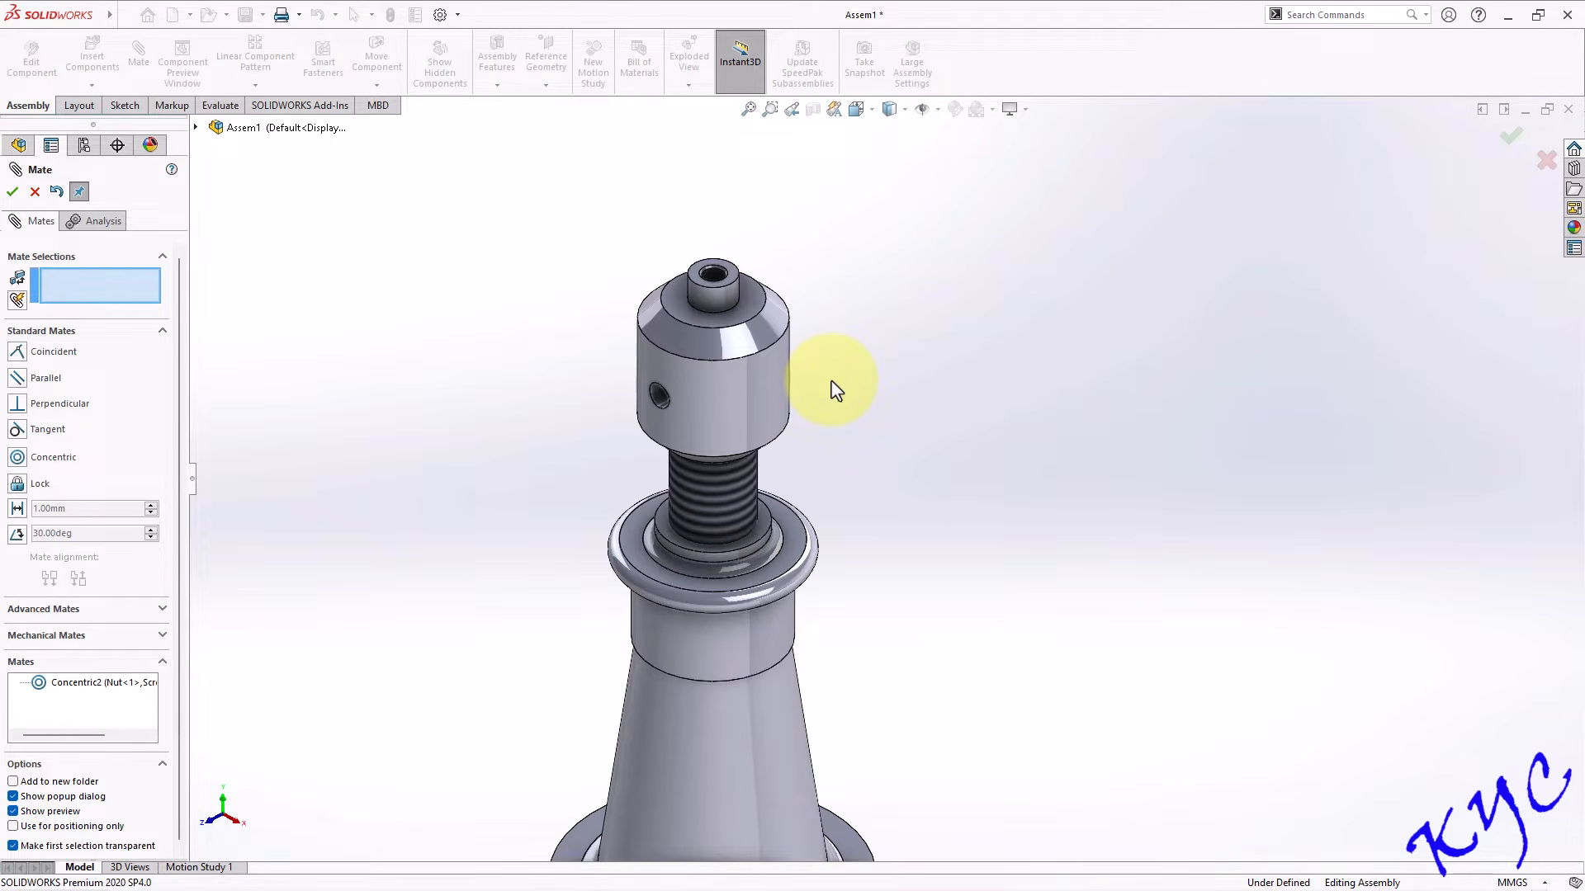
key(ctrl+1)
scroll(1025, 268, up, 1)
scroll(1004, 269, down, 1)
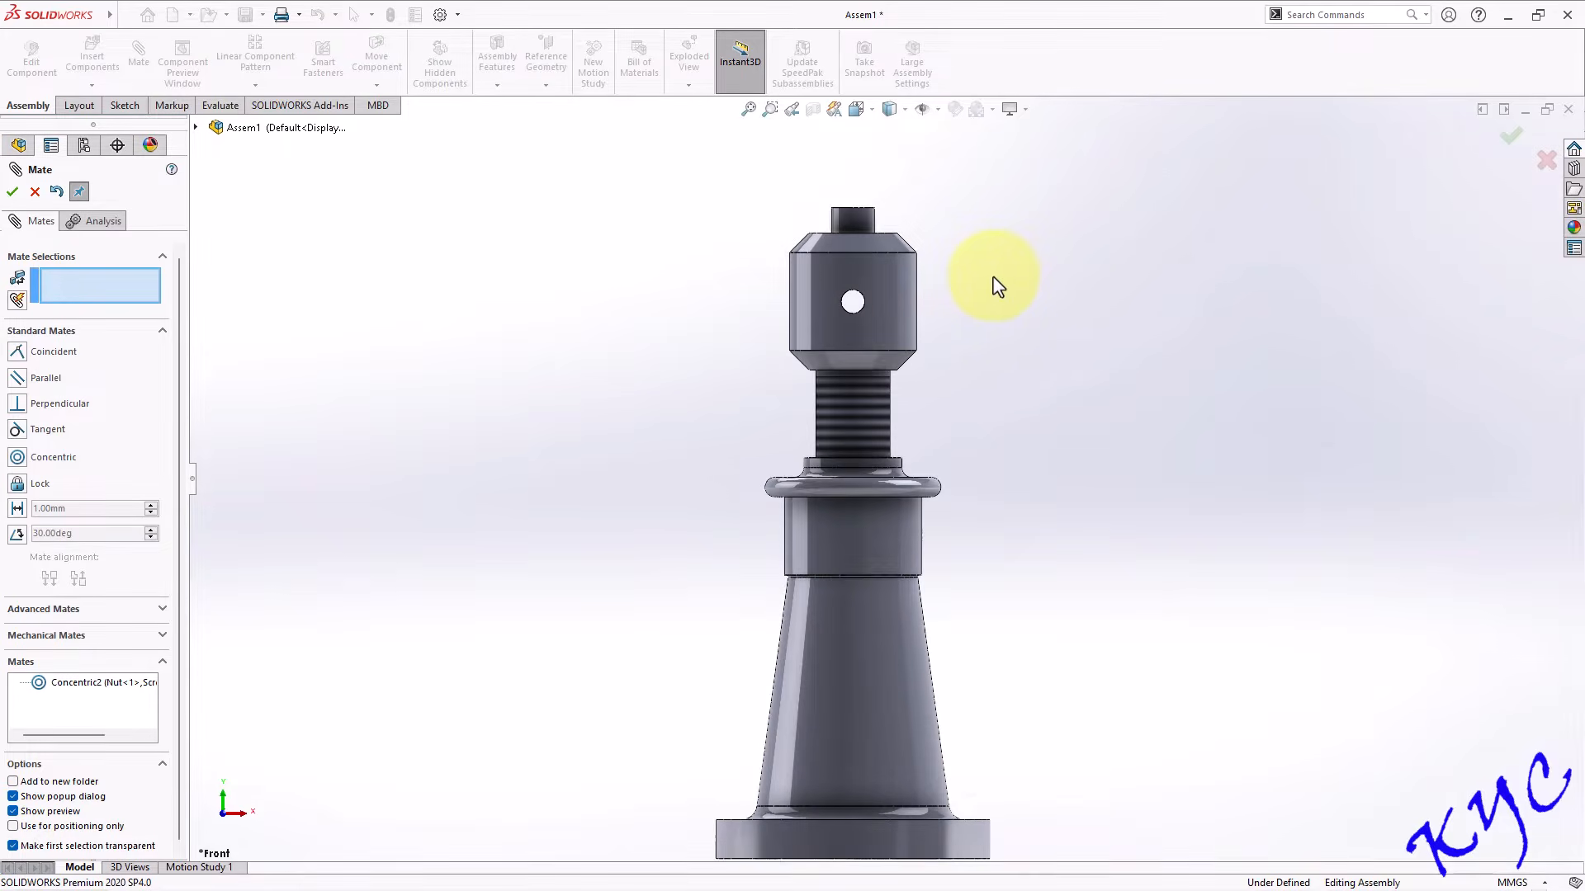
click(35, 192)
Turn the screw spindle freehand about its axis within the nut.
middle_drag(1033, 308, 784, 395)
drag(783, 394, 843, 373)
click(1058, 398)
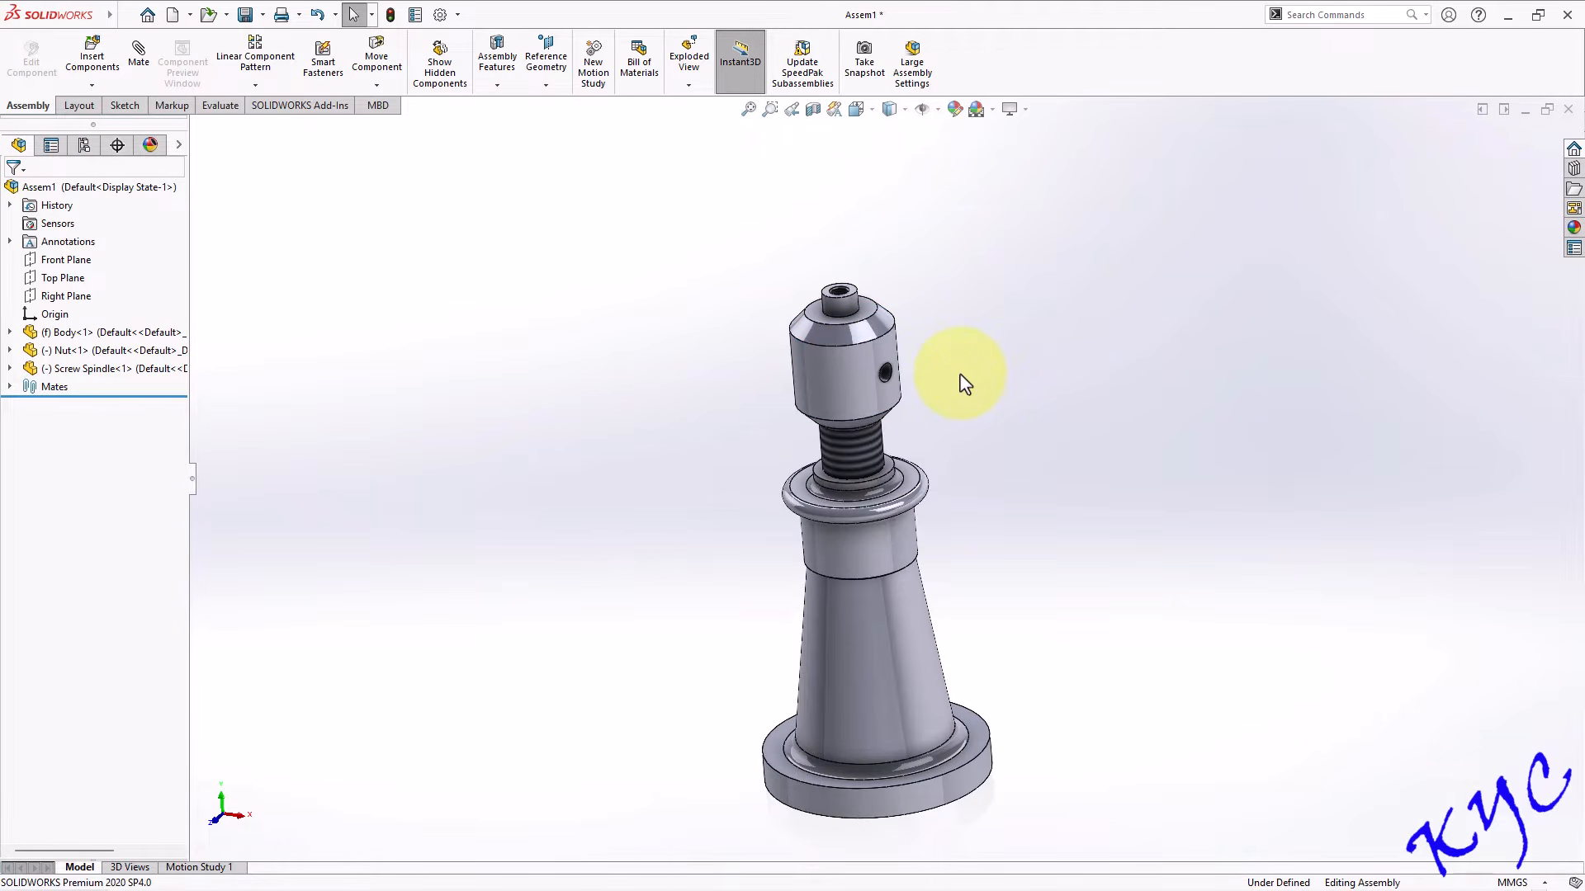
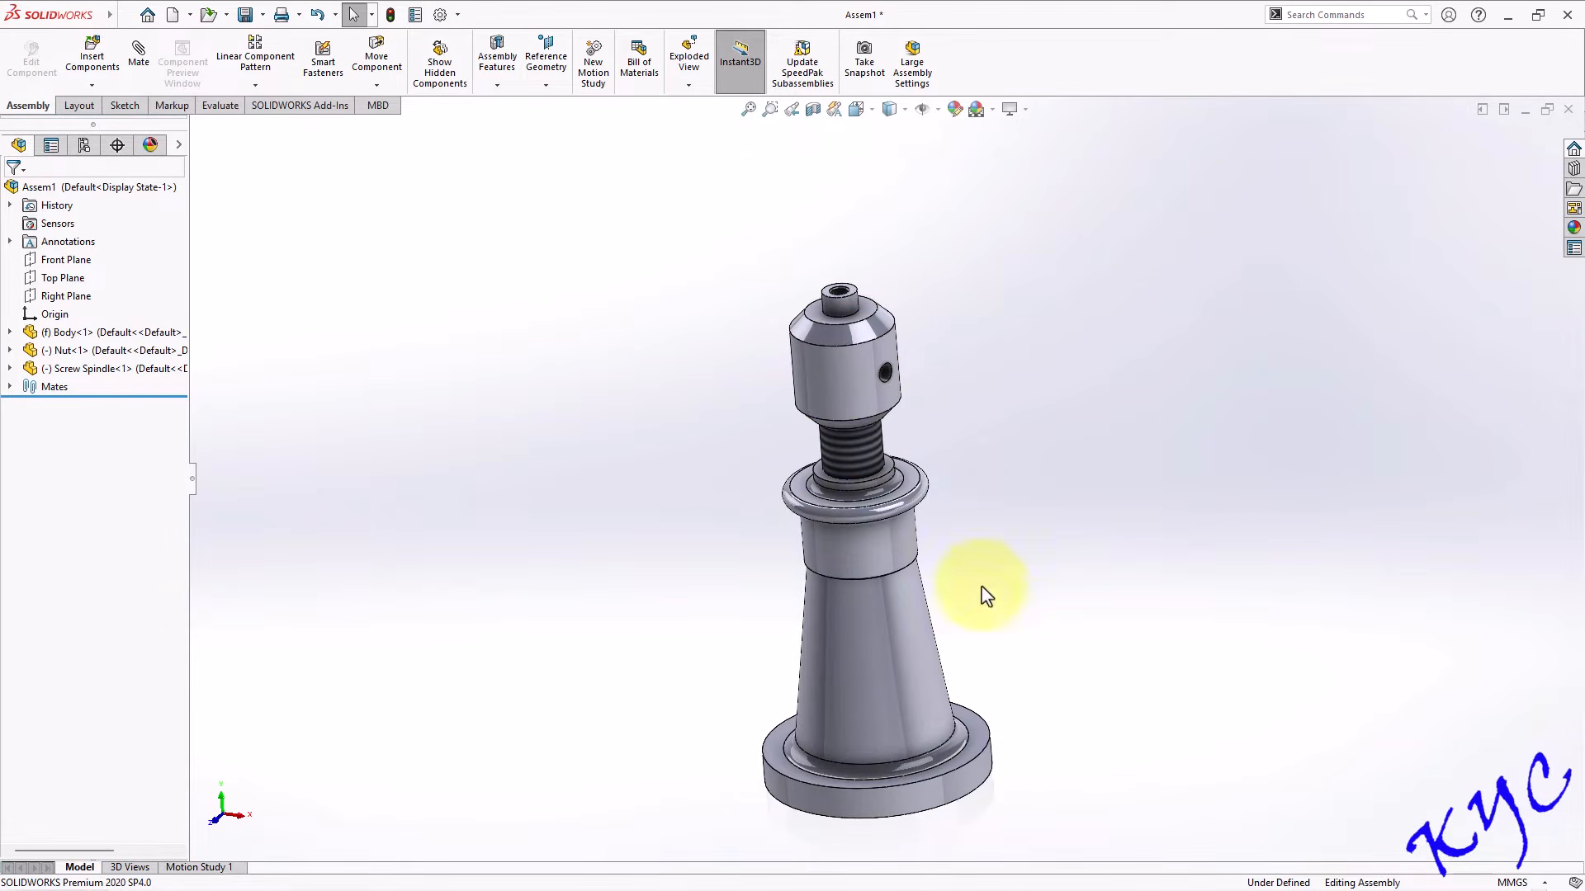
Show the temporary axes and mate the screw spindle's cross-hole axis perpendicular to the assembly's Right Plane.
click(939, 110)
click(948, 156)
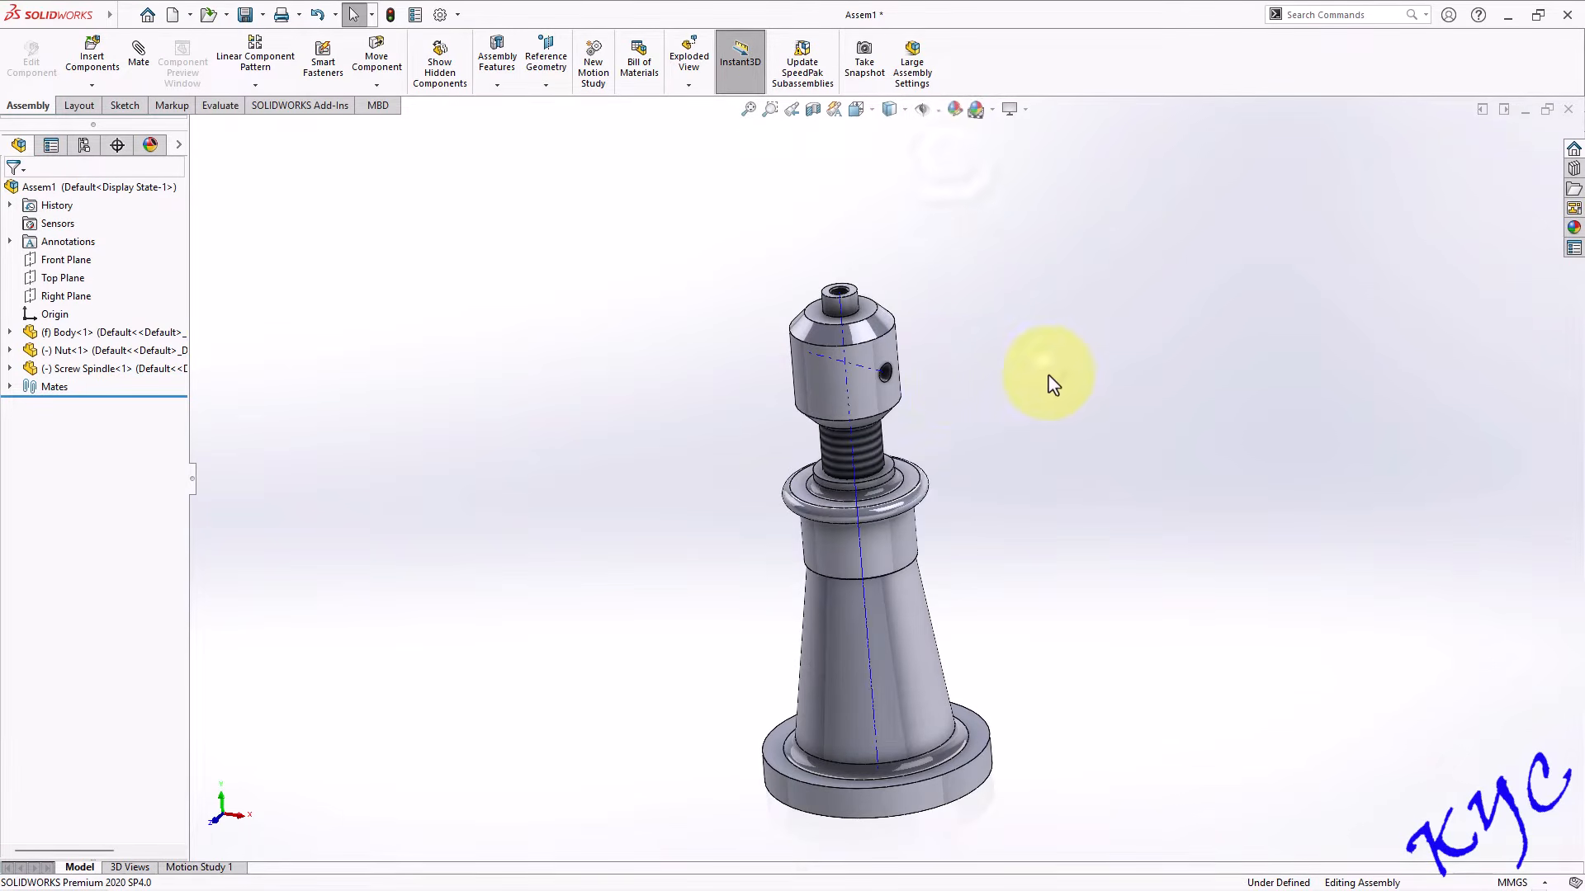
click(859, 365)
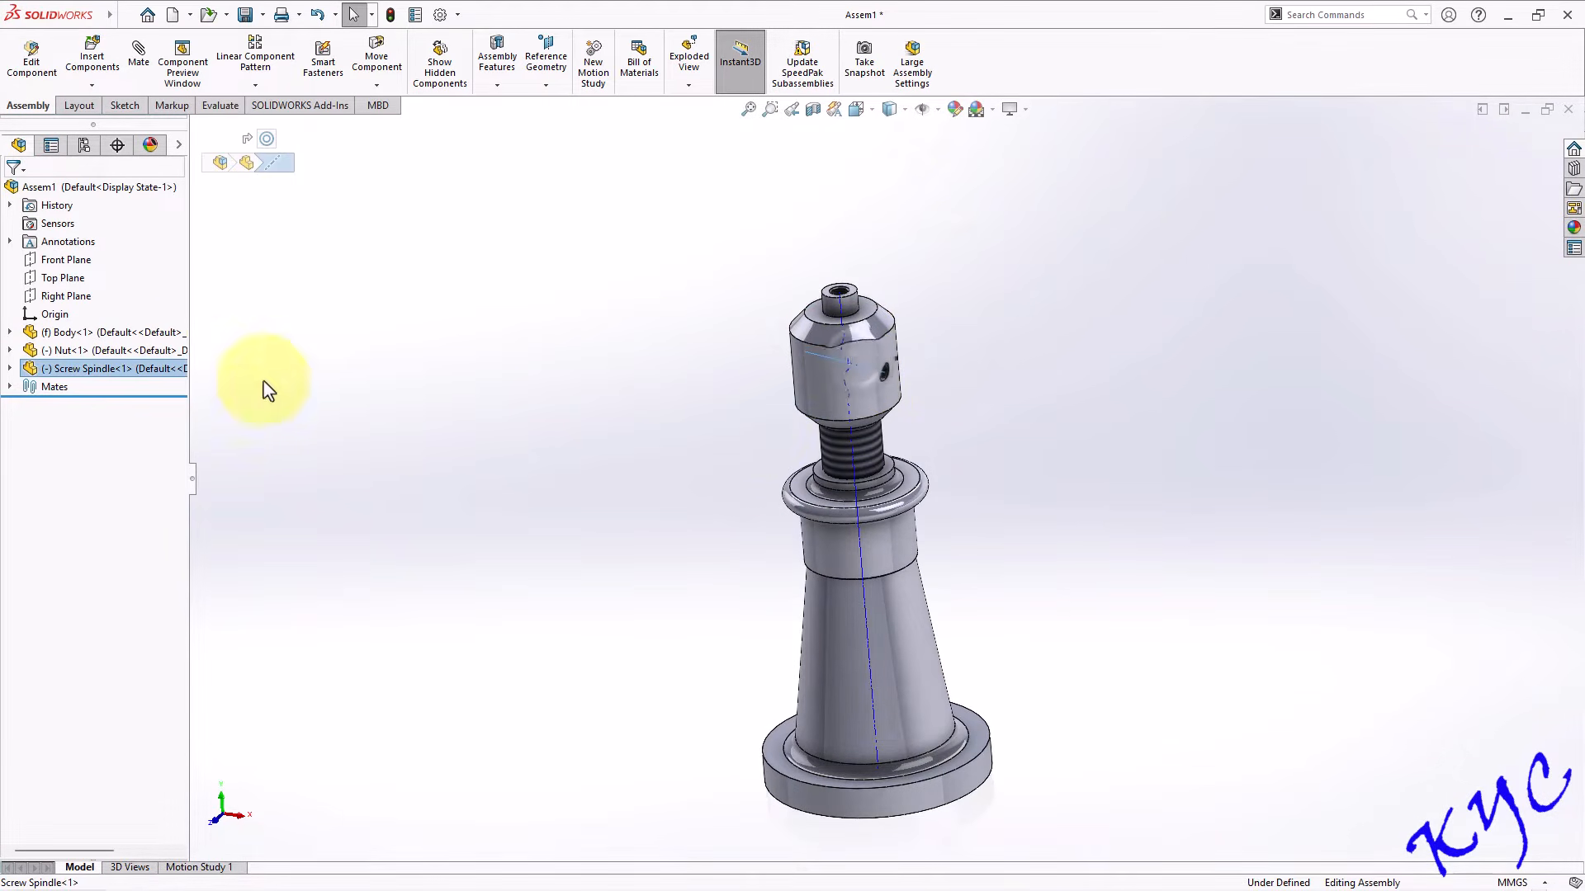
click(62, 299)
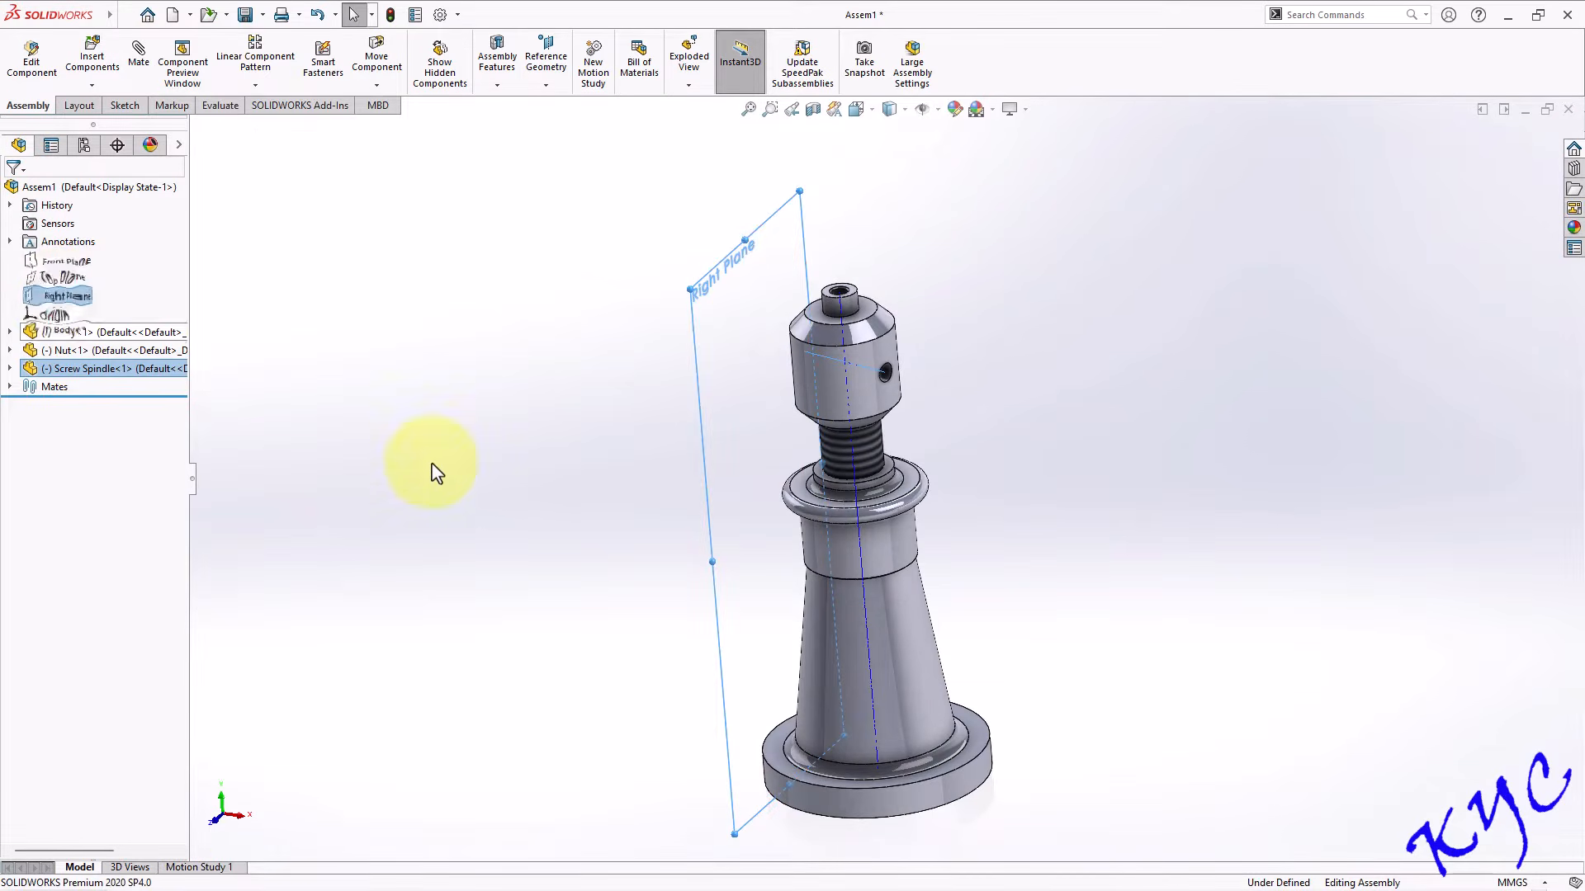
click(139, 56)
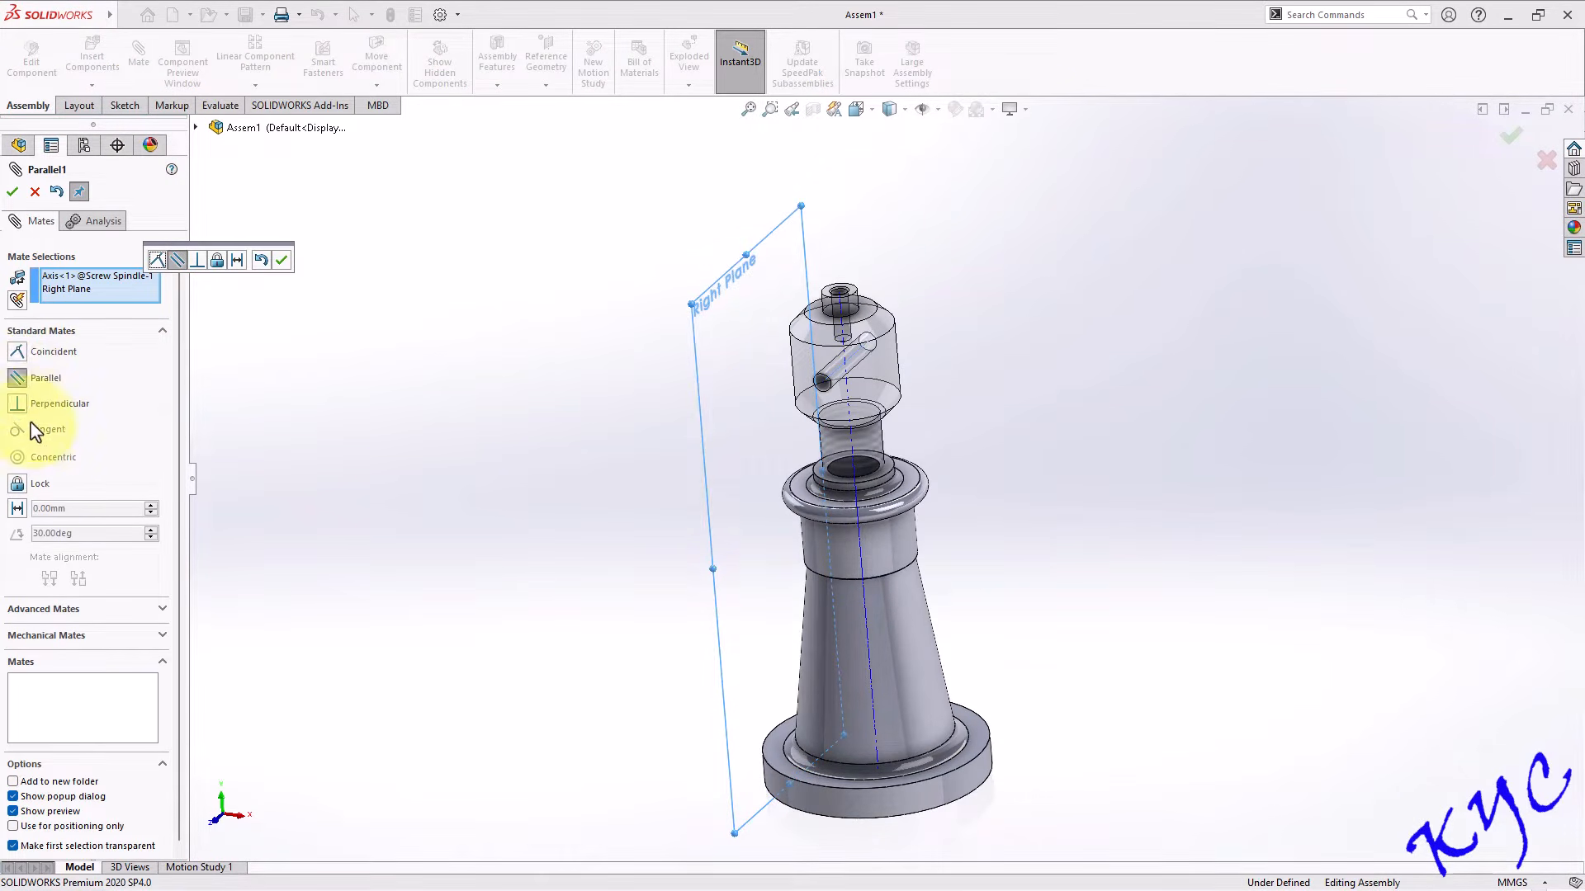
click(18, 403)
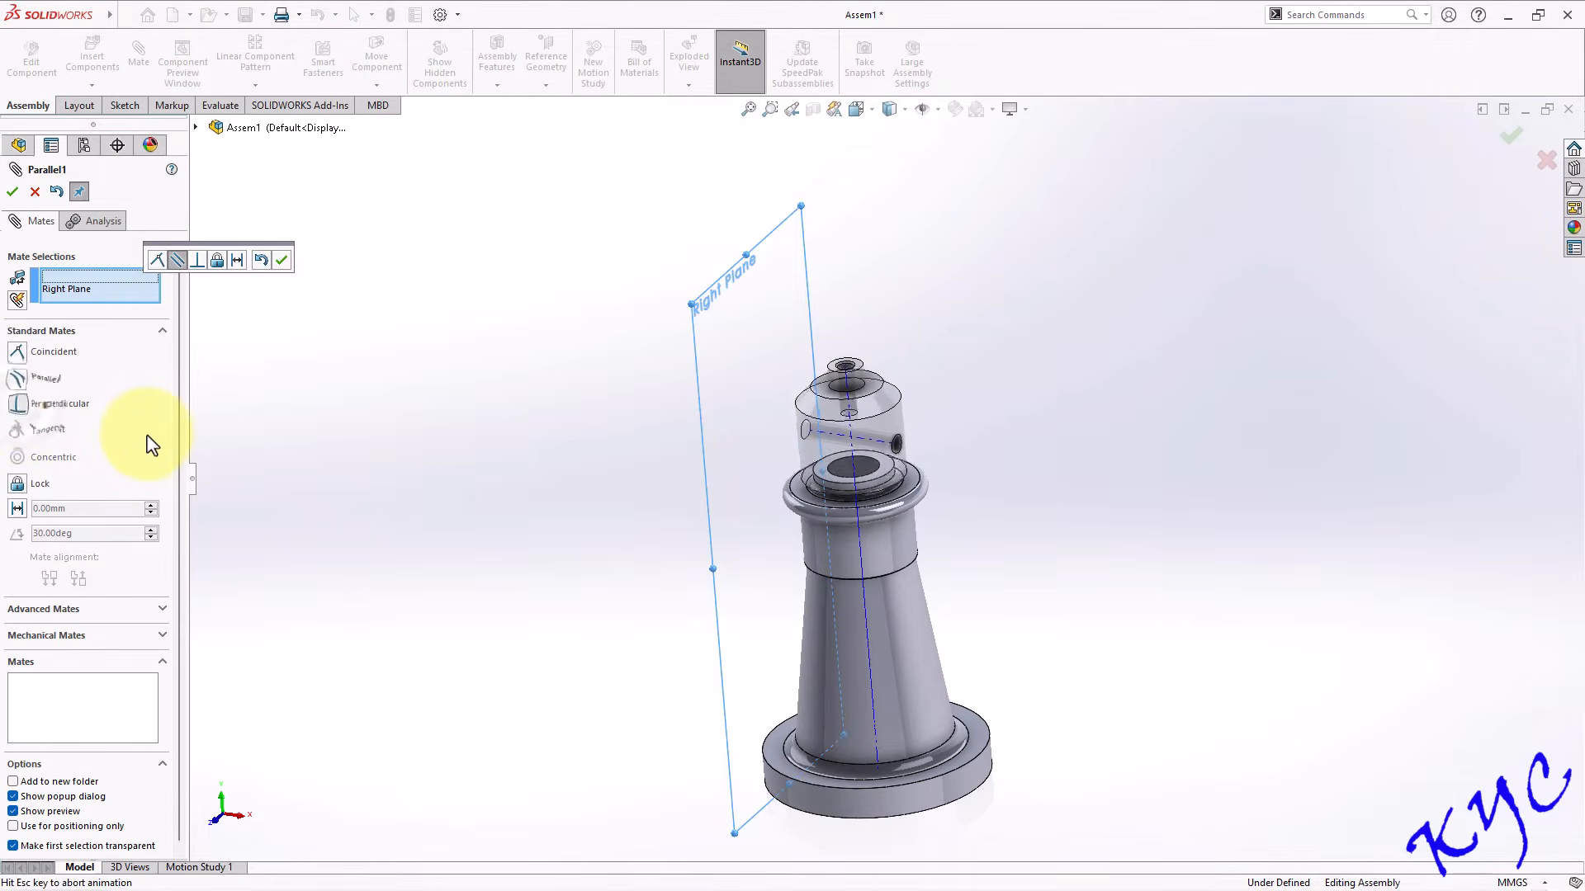
click(12, 191)
Raise the screw spindle slightly, check its cross-hole alignment from the front and top, and finish mating.
mouse_move(859, 289)
mouse_down()
mouse_move(808, 327)
mouse_move(835, 263)
mouse_move(860, 304)
mouse_up()
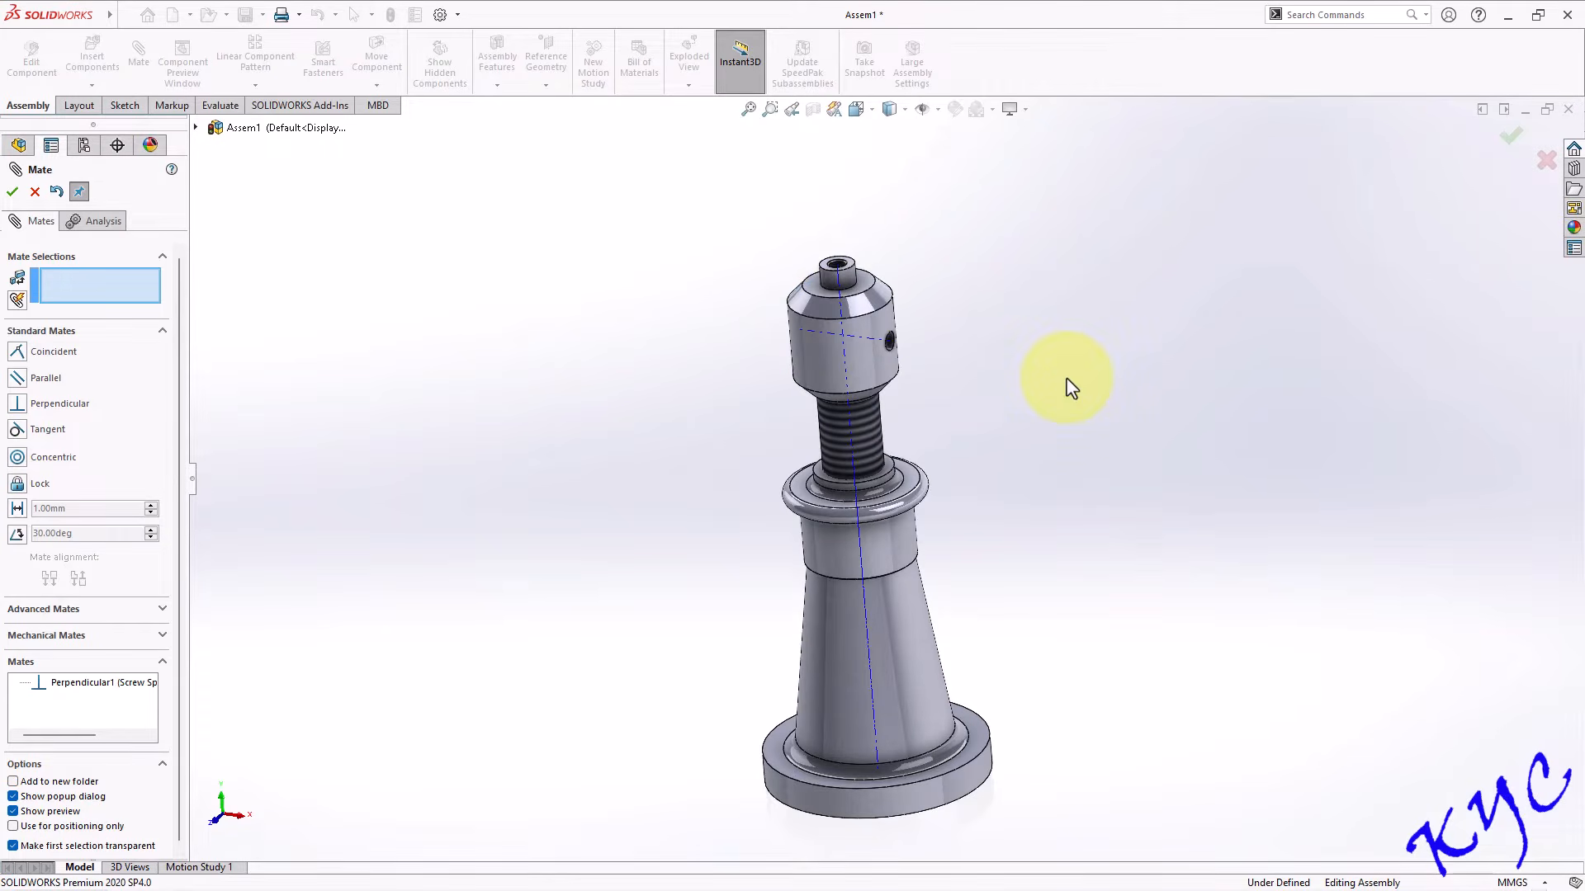
key(ctrl+1)
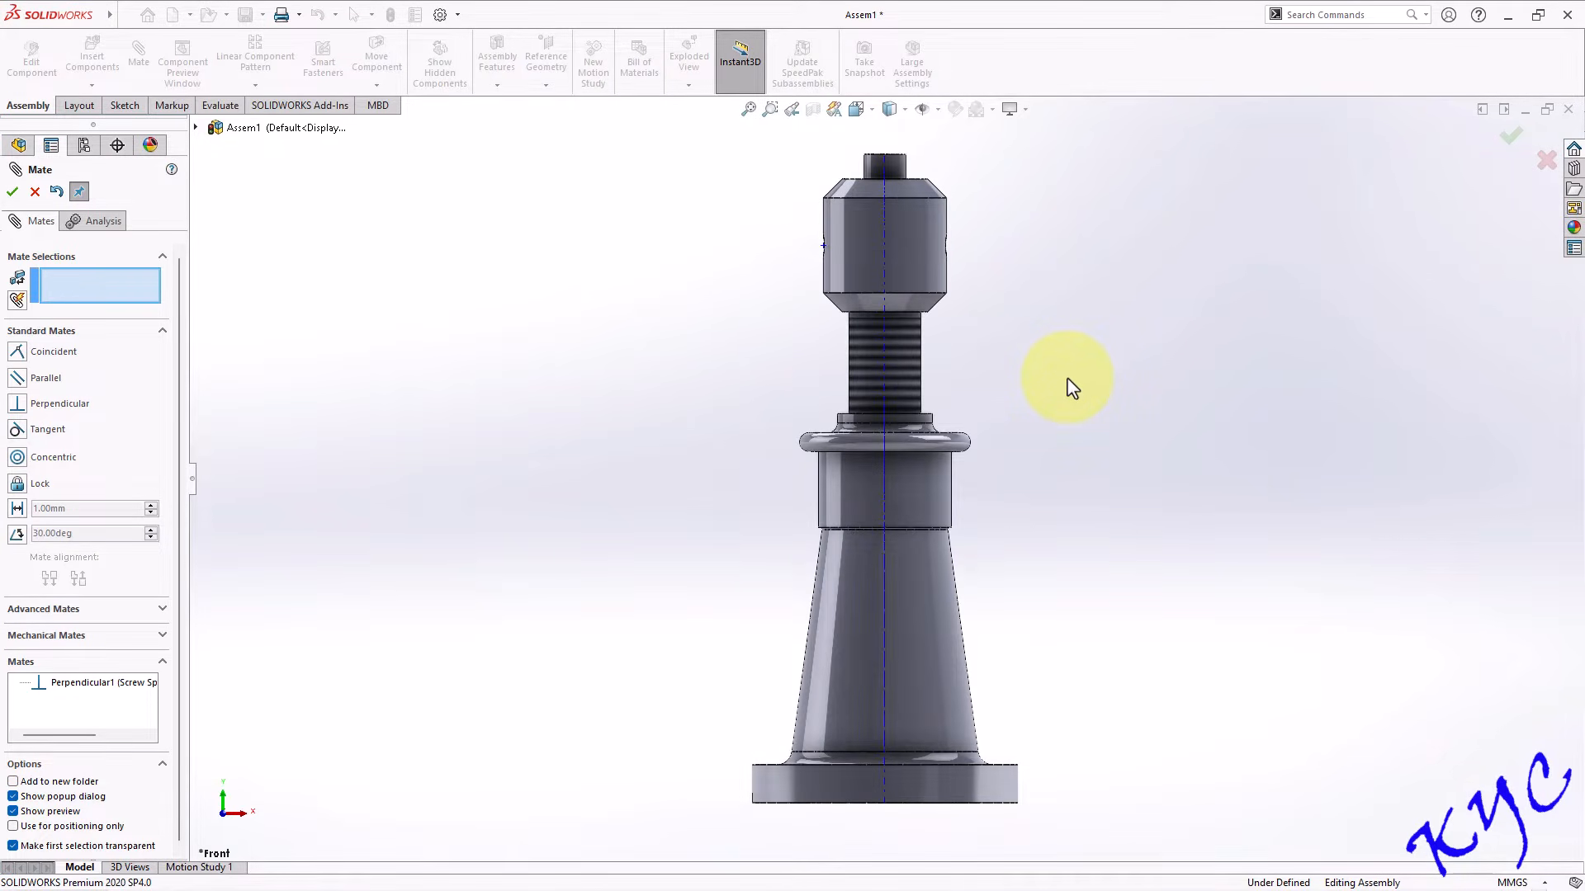
key(ctrl+5)
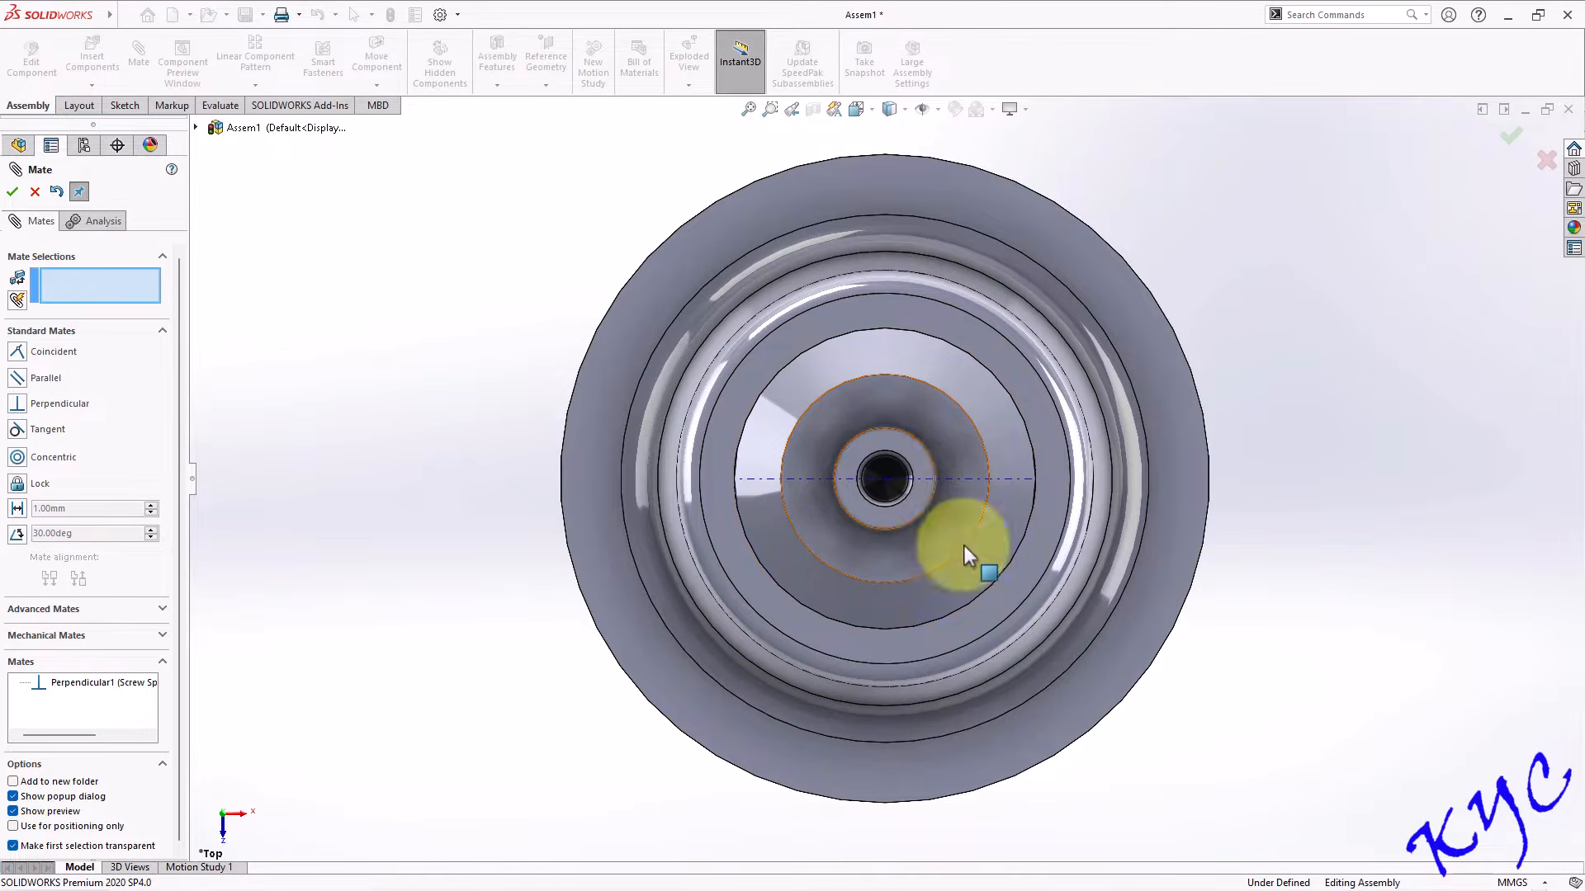
click(37, 194)
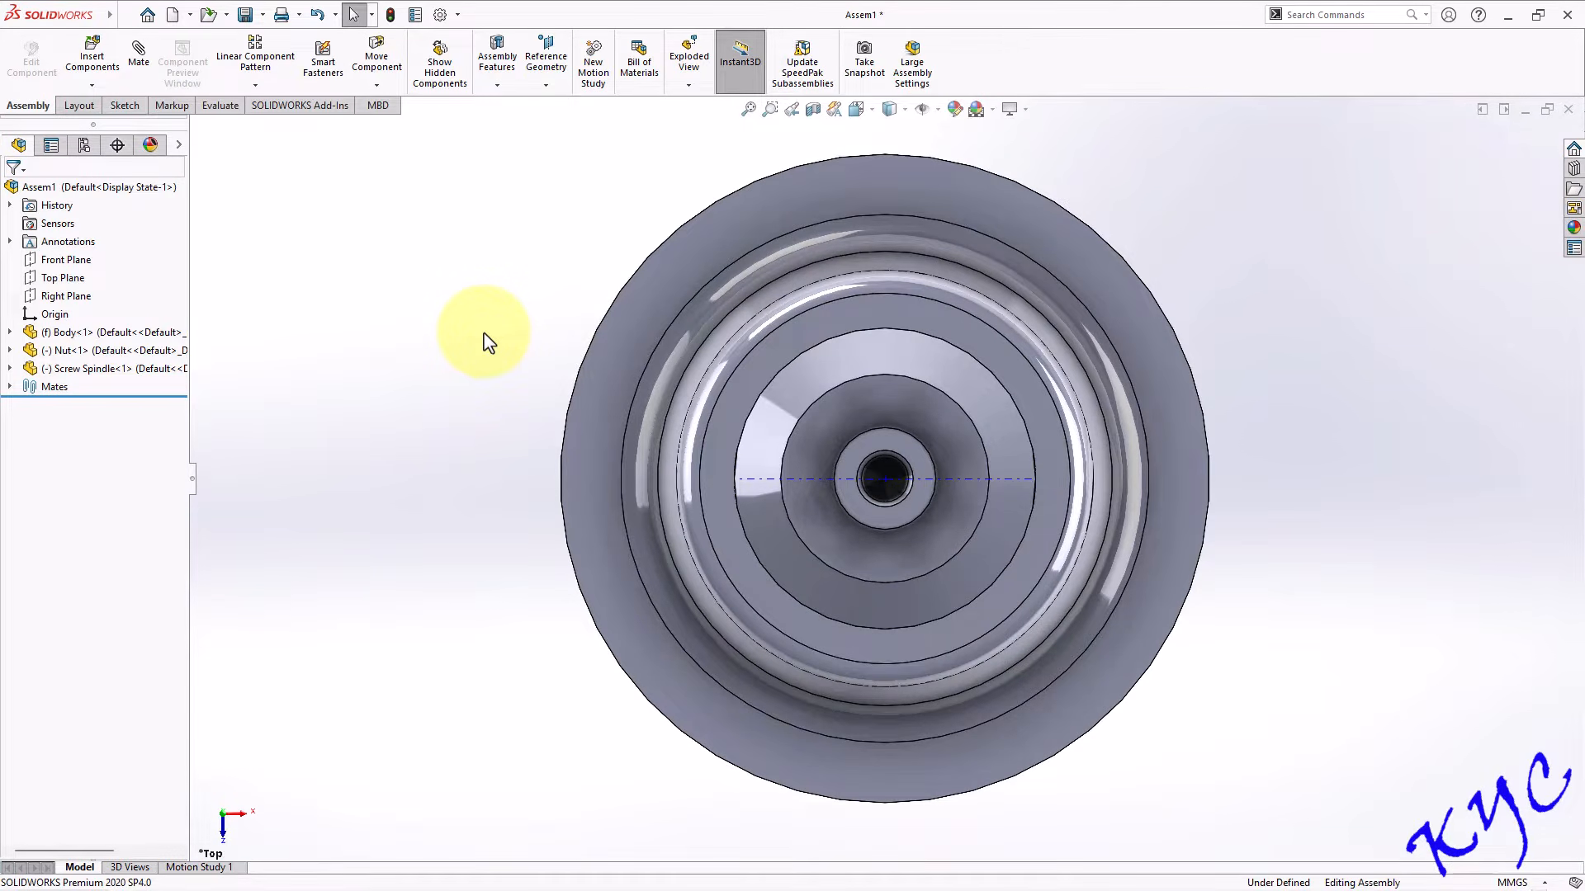
key(ctrl+7)
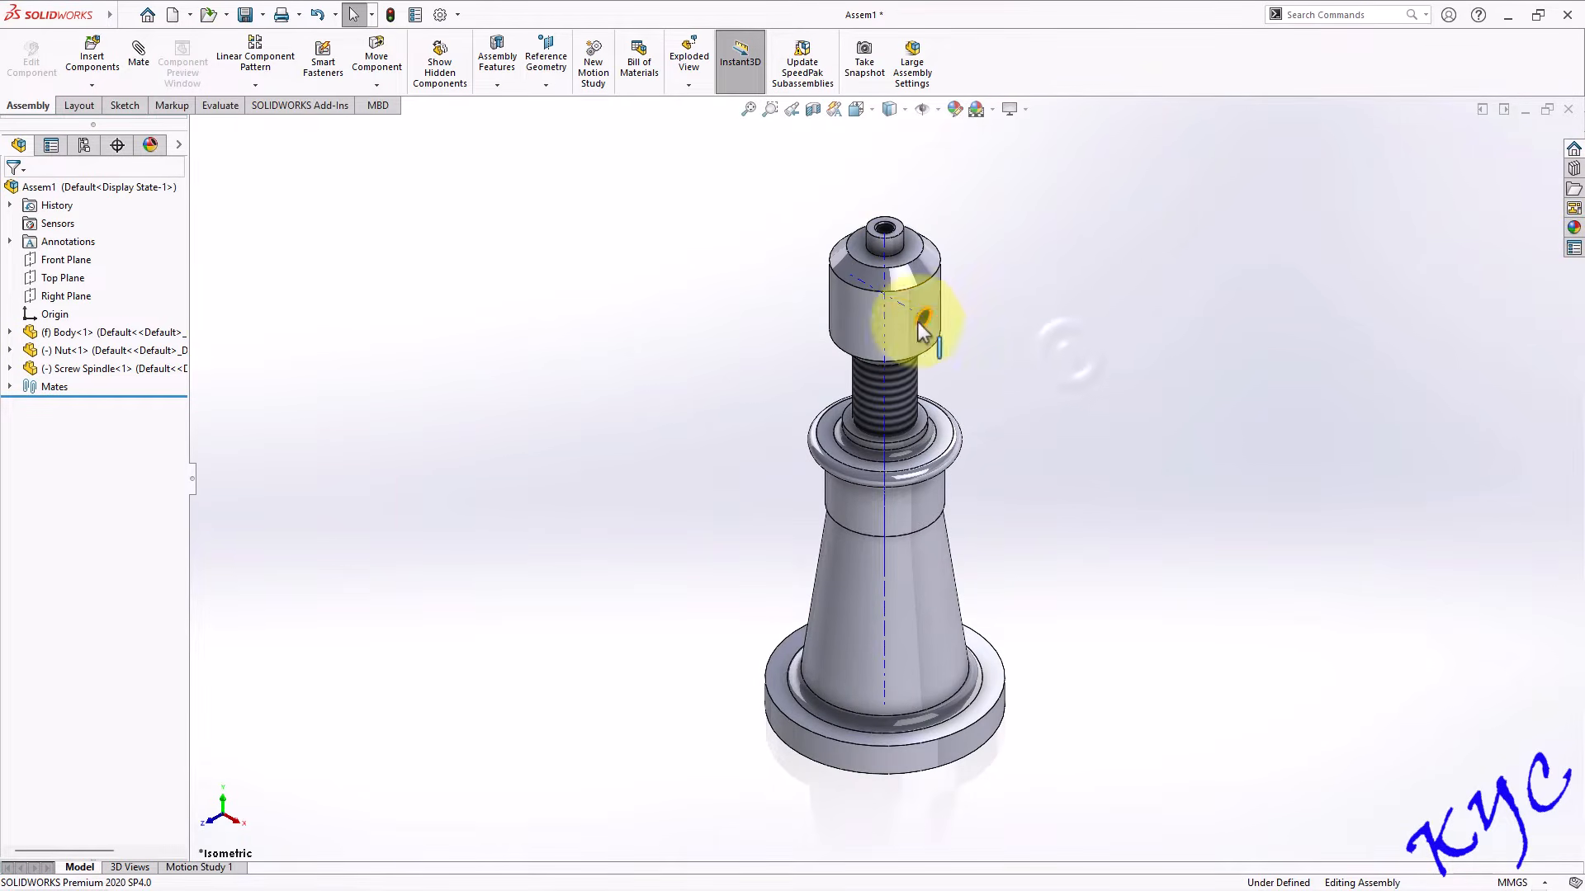
Insert the Cup part and place it beside the screw spindle's head.
scroll(1061, 319, up, 1)
scroll(1008, 311, down, 4)
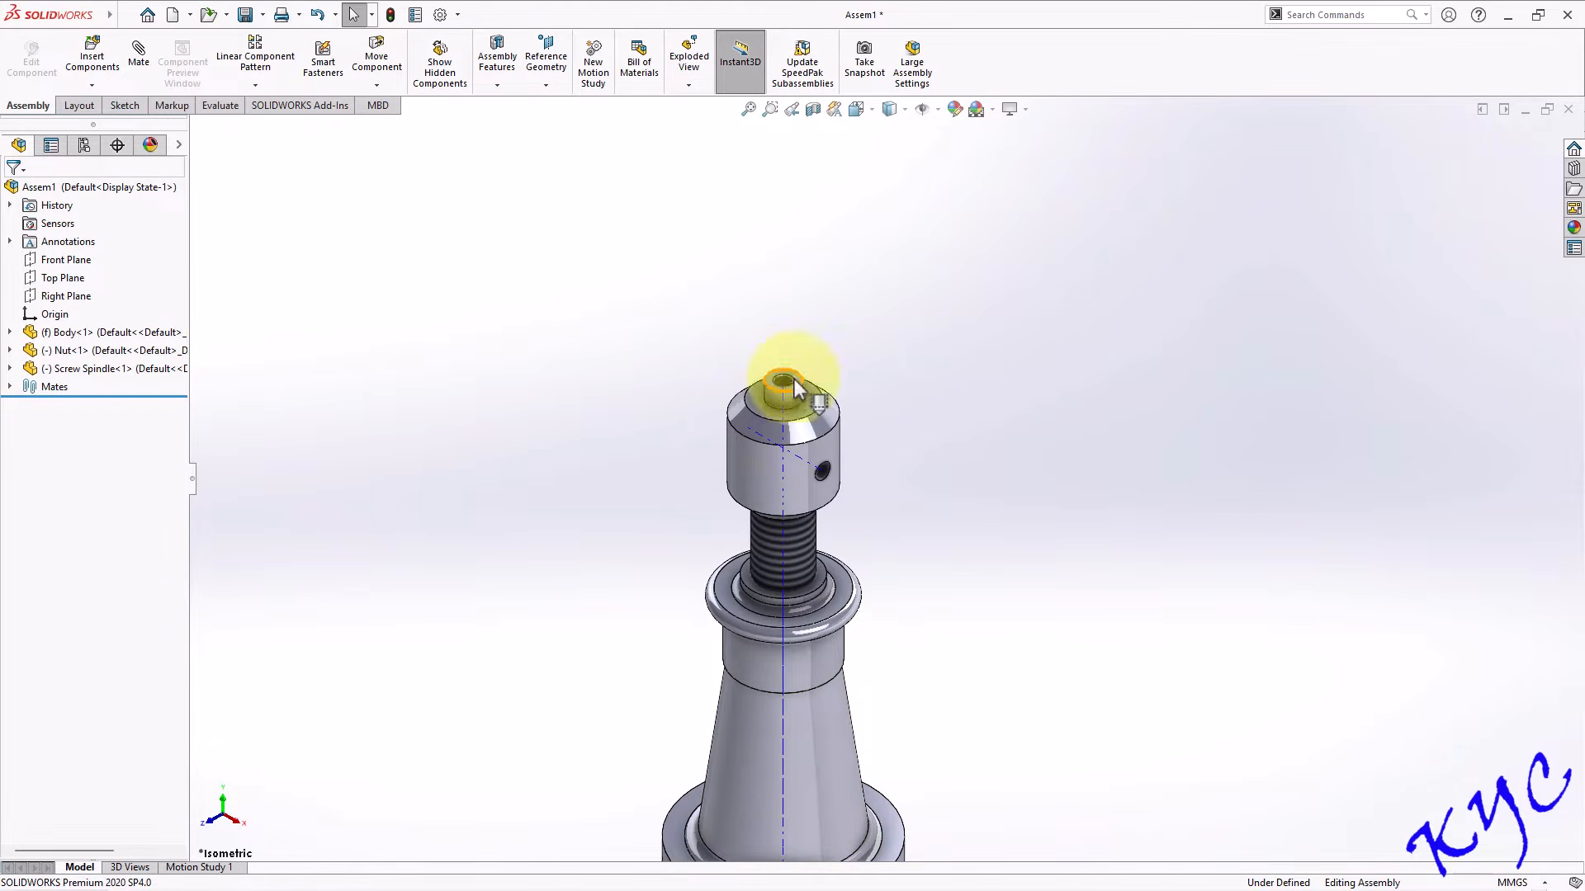
click(114, 81)
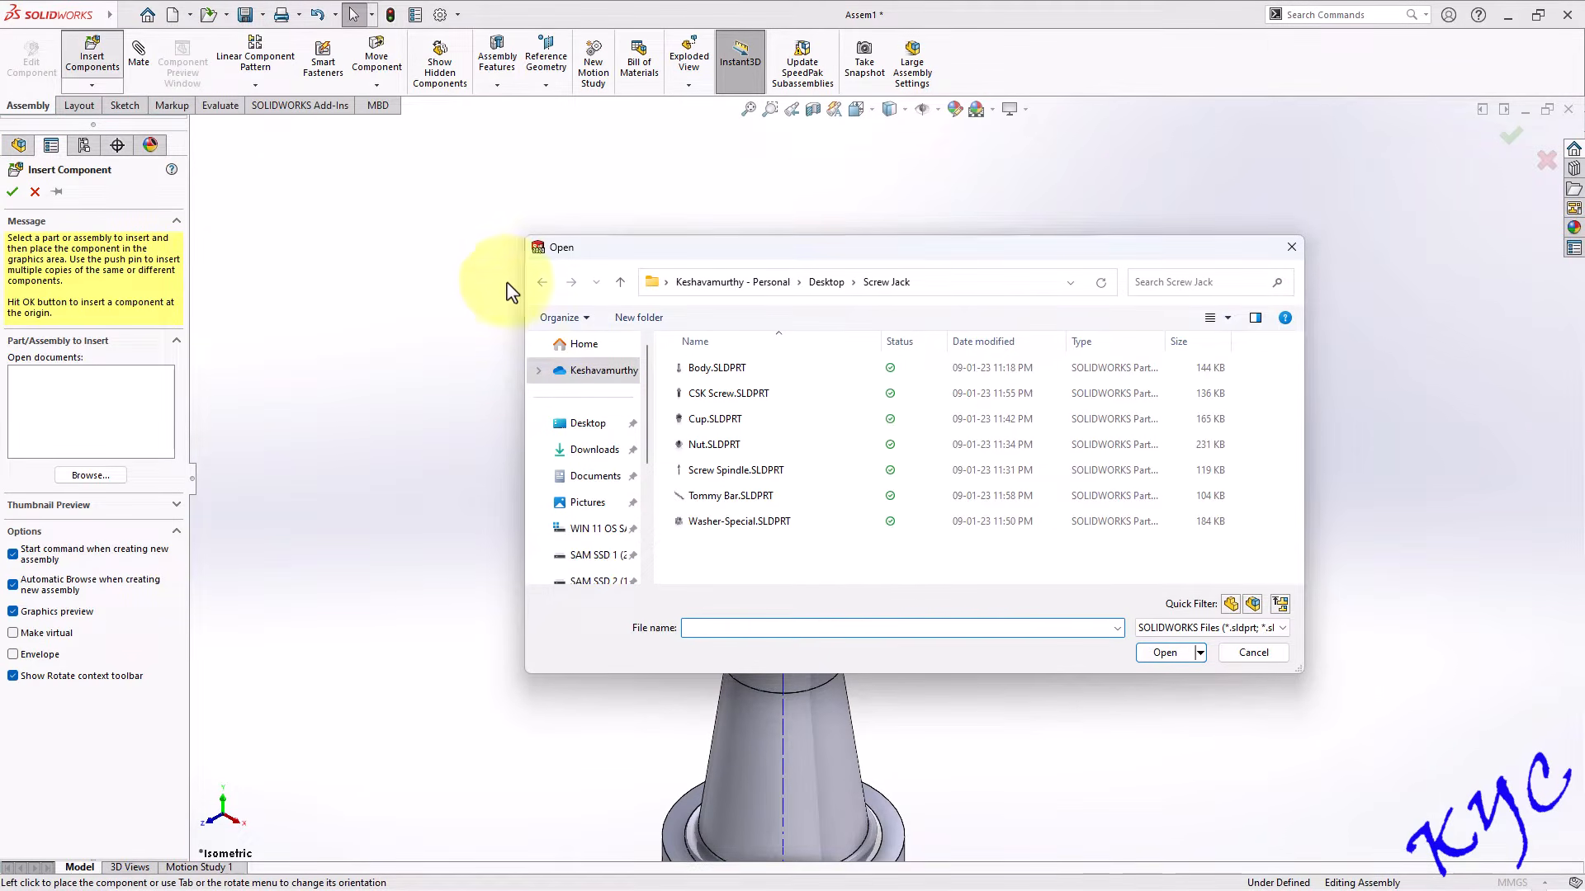
click(726, 419)
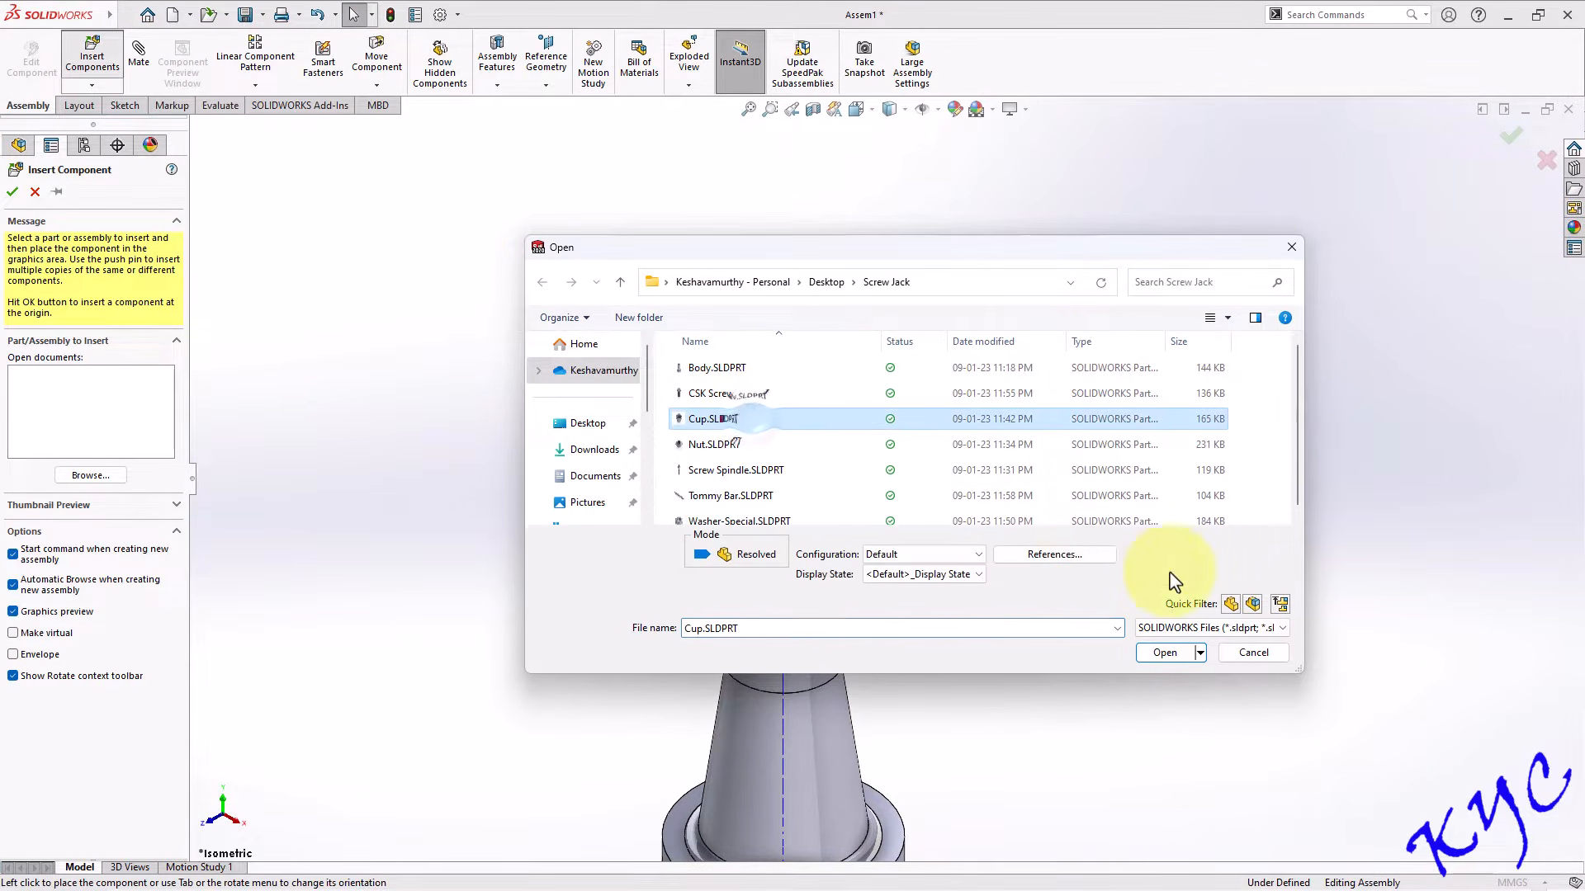
click(1162, 651)
click(948, 350)
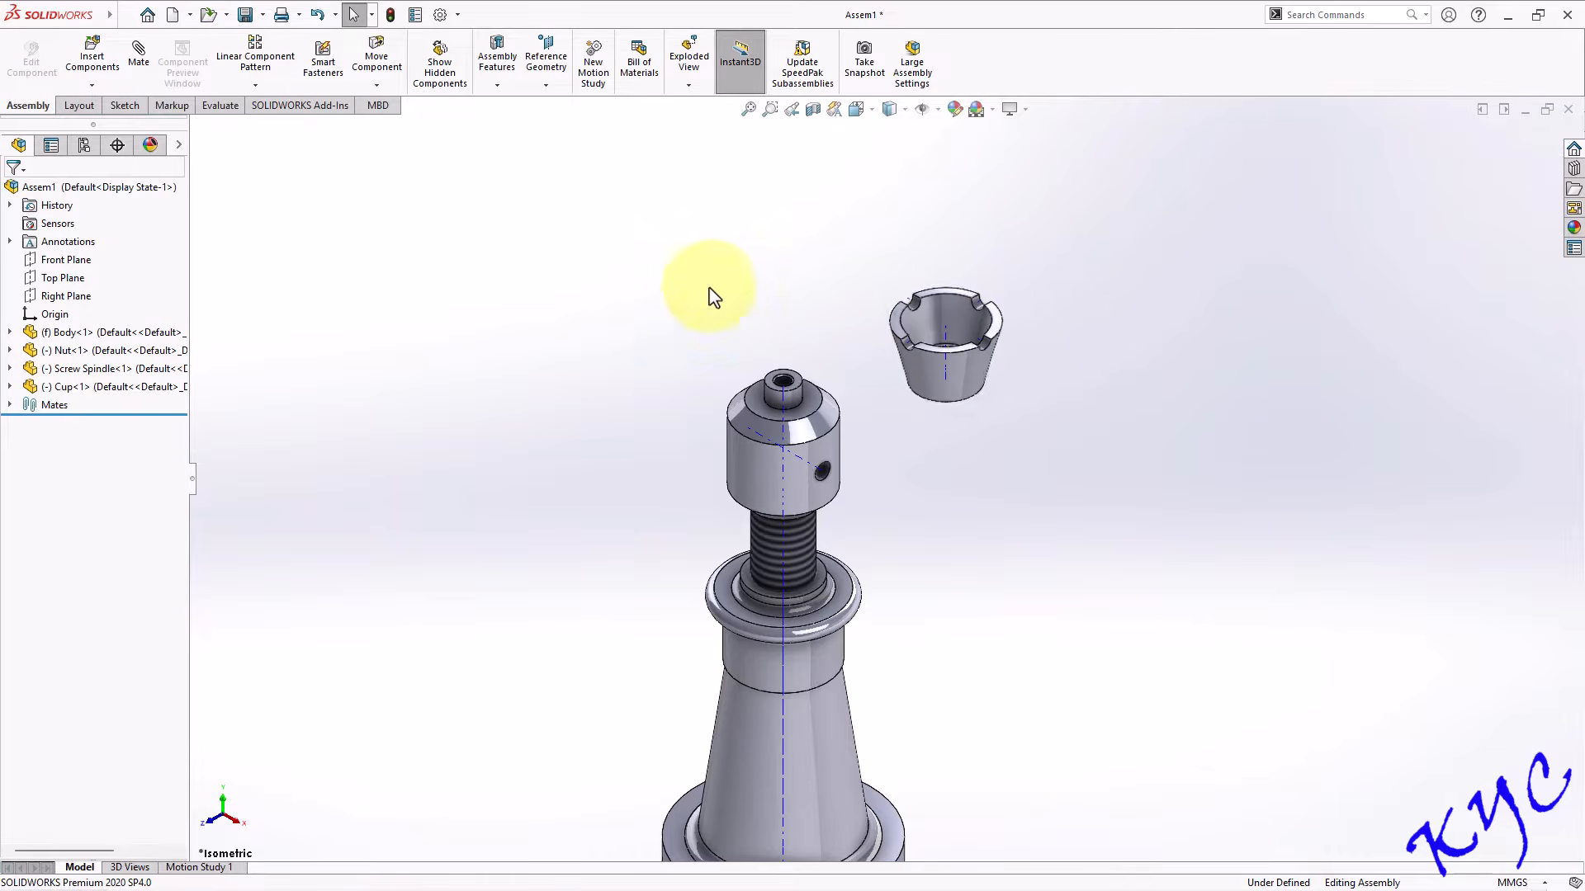
Add a concentric mate between the screw spindle's top boss and the cup's bottom bore.
middle_drag(1102, 351, 931, 358)
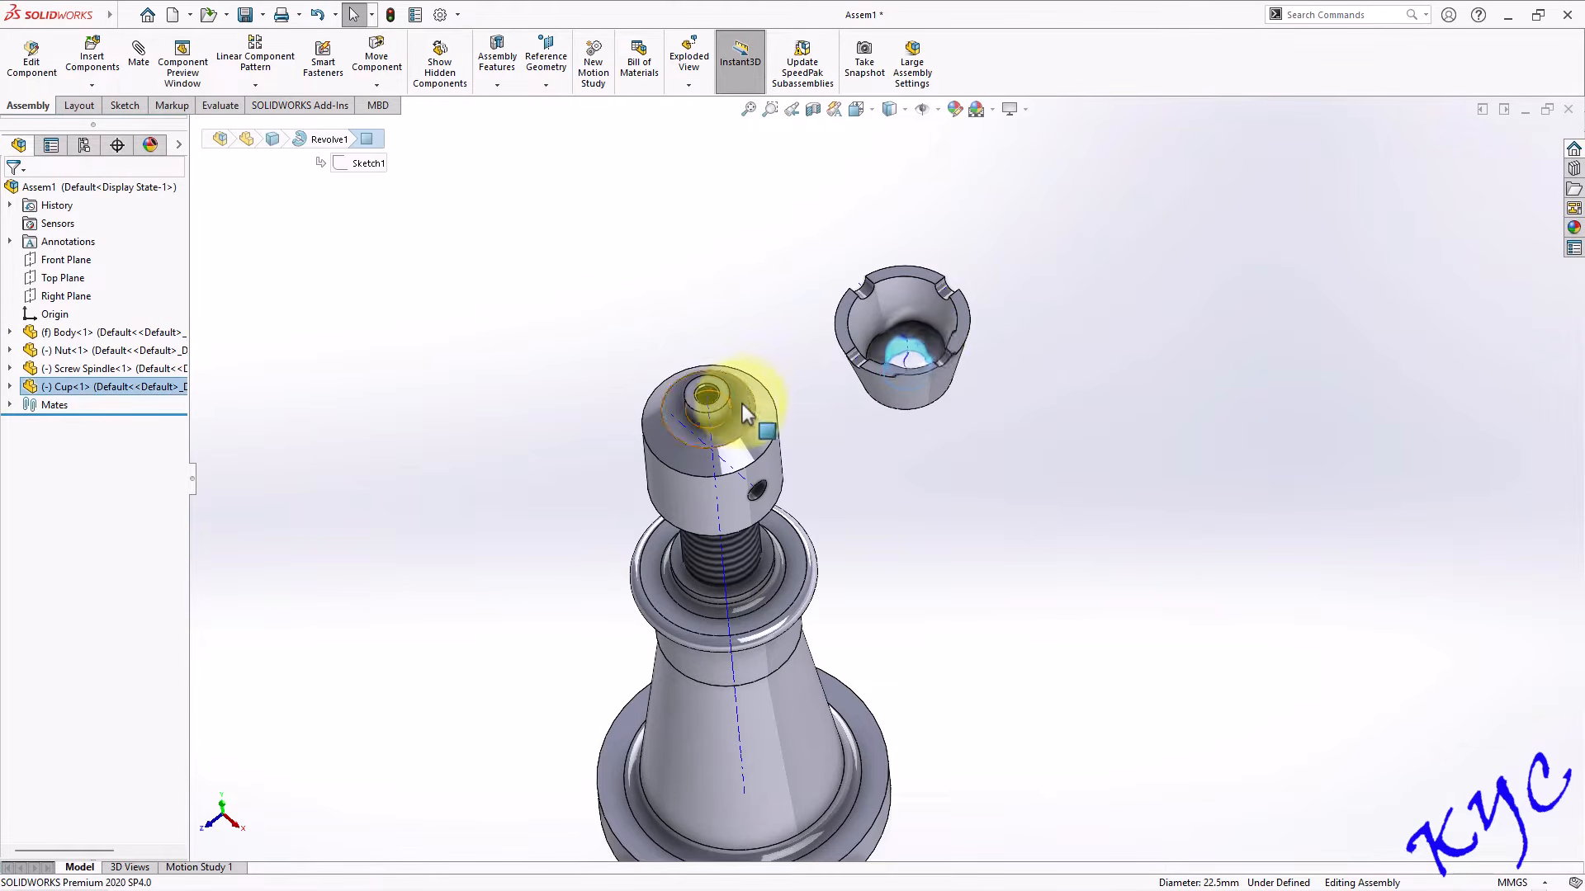
click(717, 412)
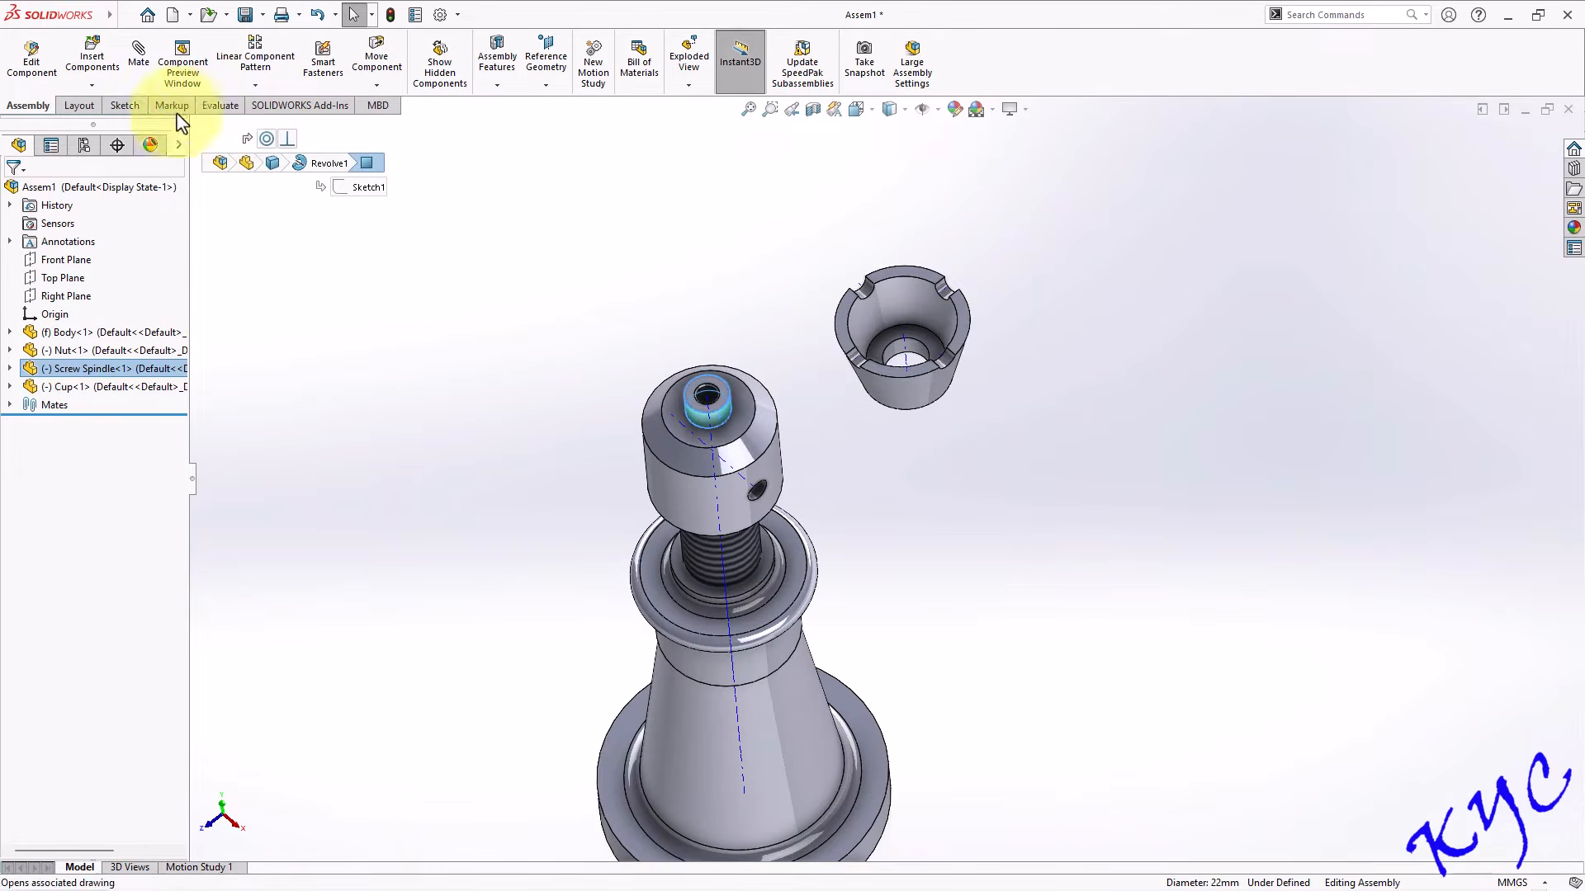
click(138, 52)
click(918, 352)
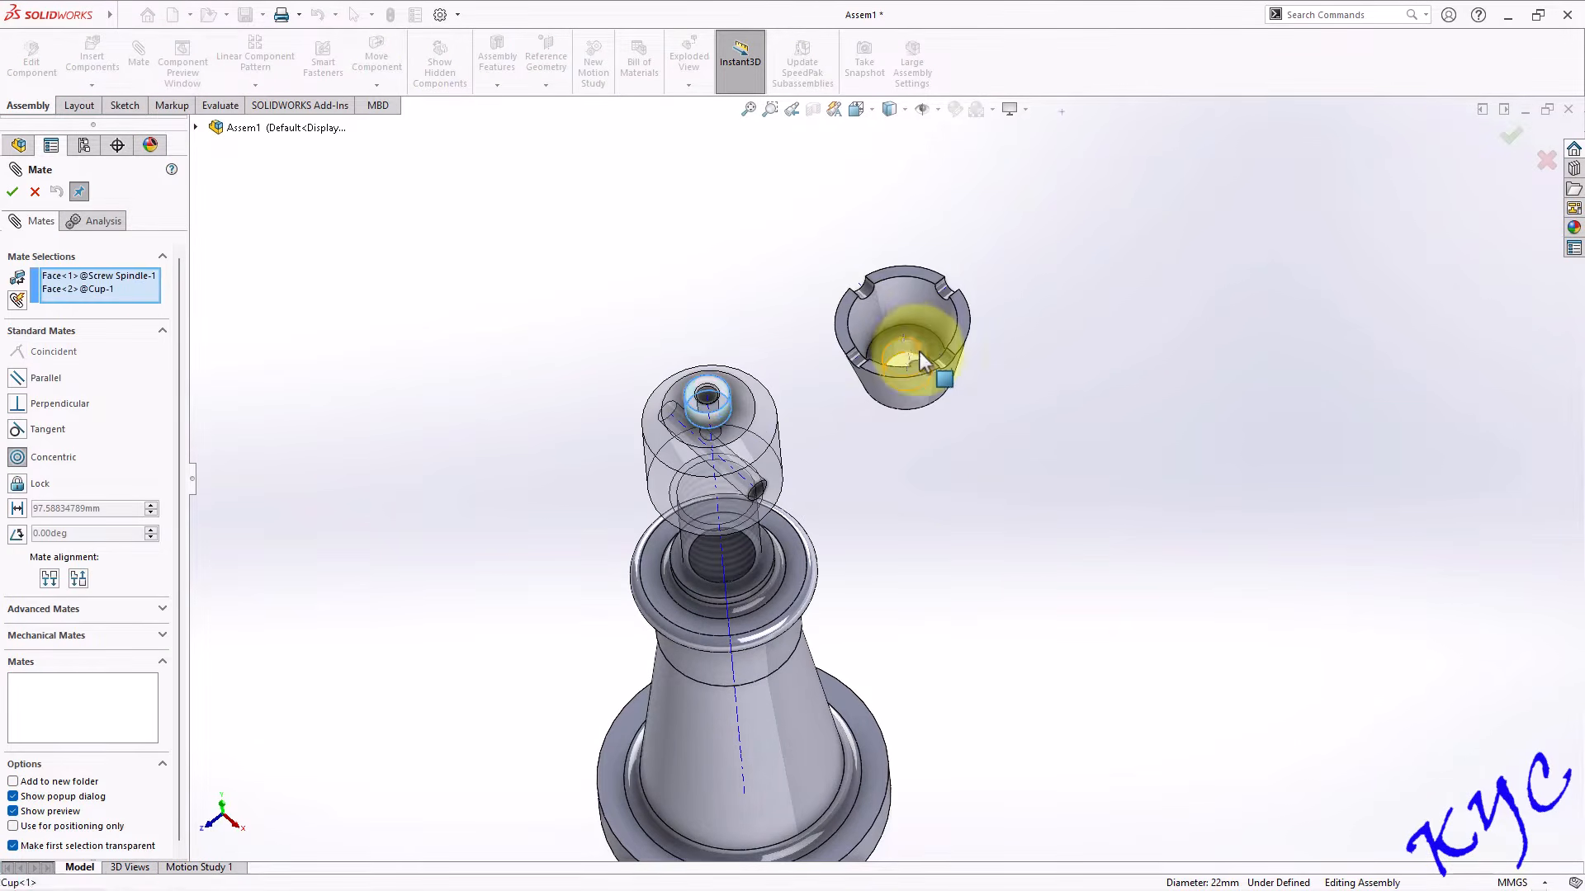
click(730, 386)
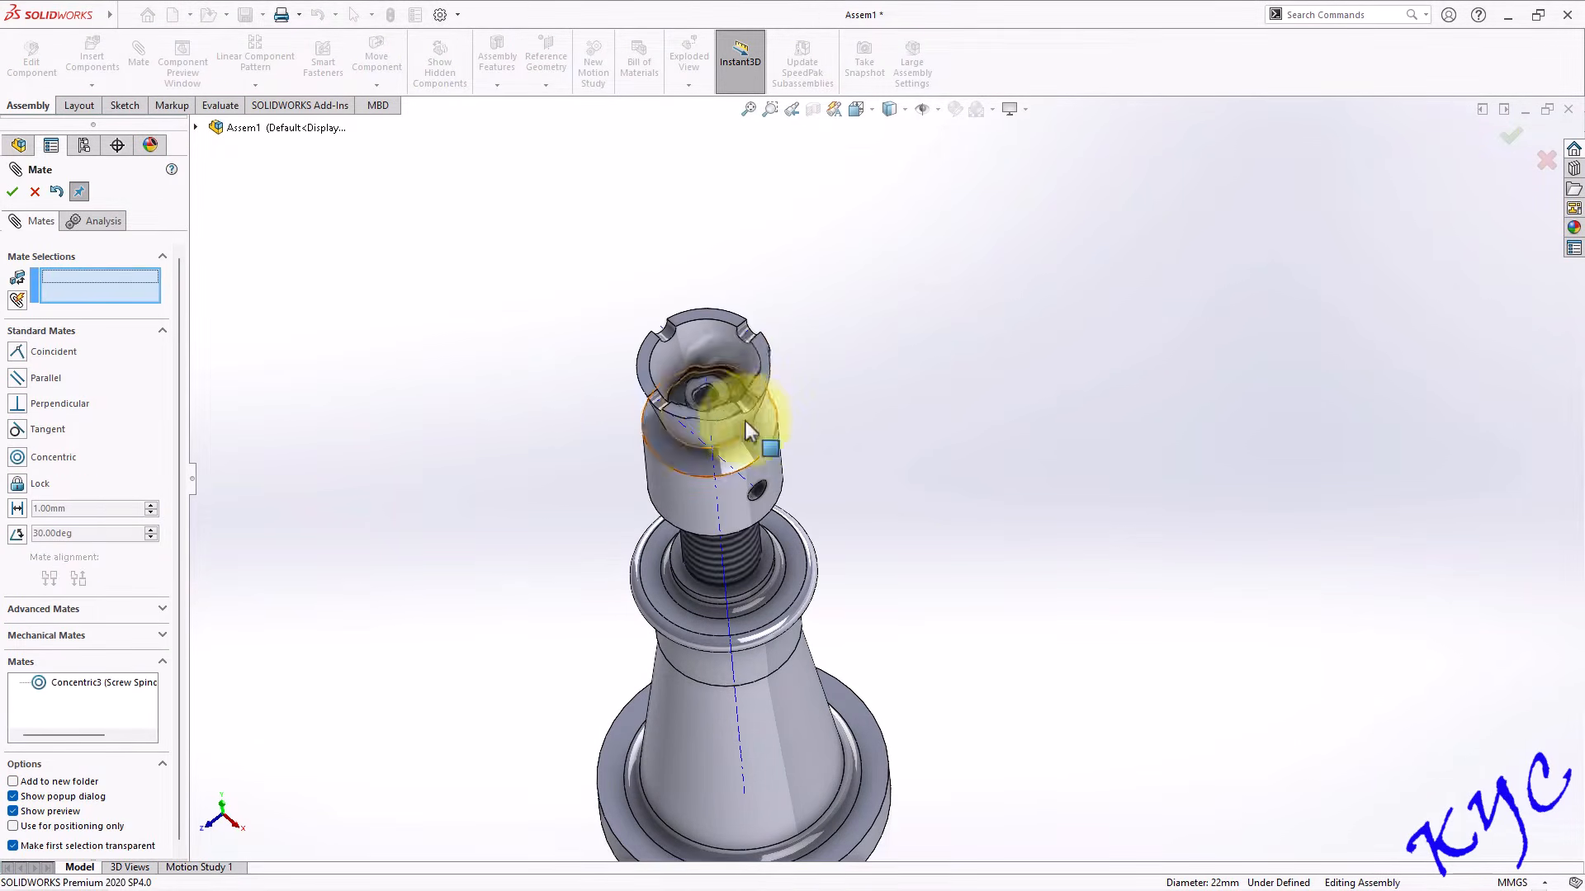
Mate the cup's underside coincident with the flat shoulder around the spindle's top boss.
click(750, 401)
middle_drag(835, 418, 754, 141)
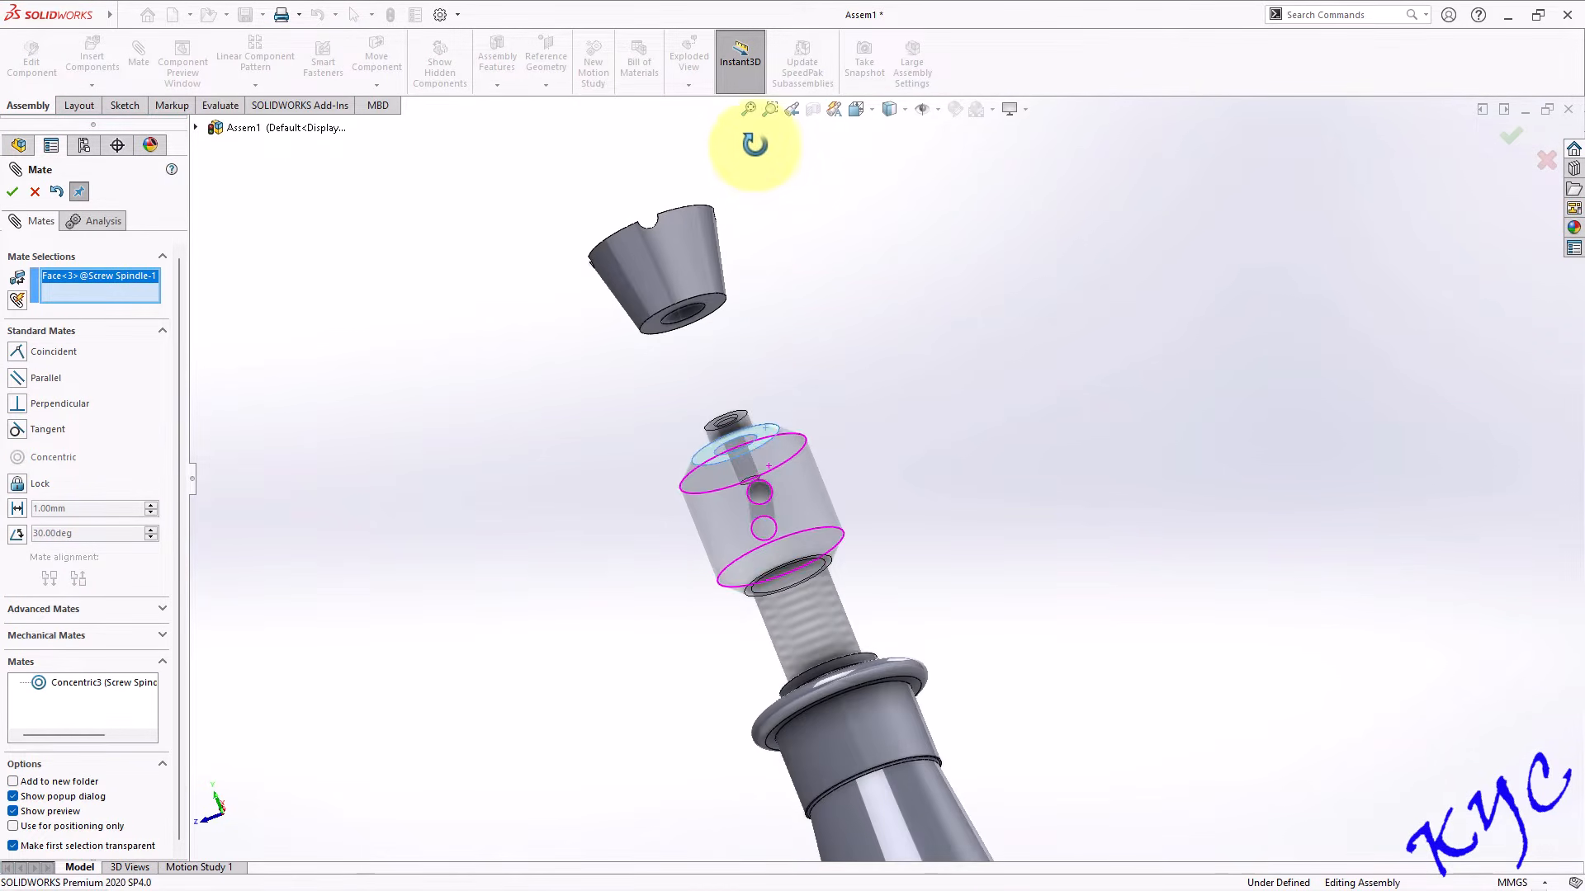
click(716, 313)
click(1065, 369)
Mate a rim notch of the cup parallel to the spindle's cross hole, and raise the spindle and cup slightly.
middle_drag(900, 270, 1019, 380)
click(771, 423)
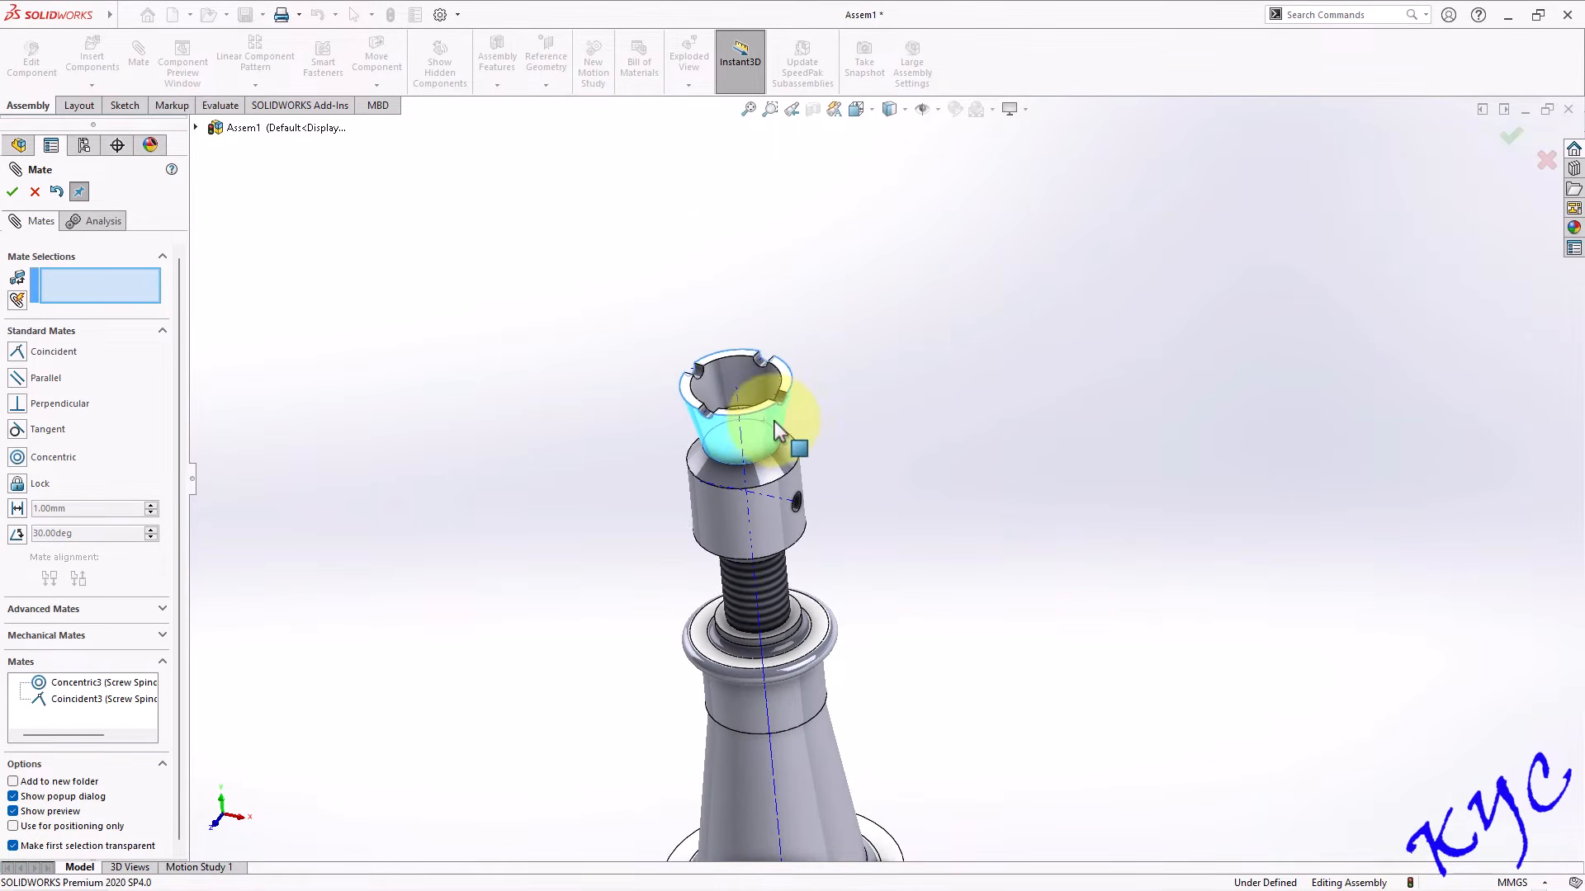
scroll(913, 420, down, 2)
scroll(660, 412, down, 1)
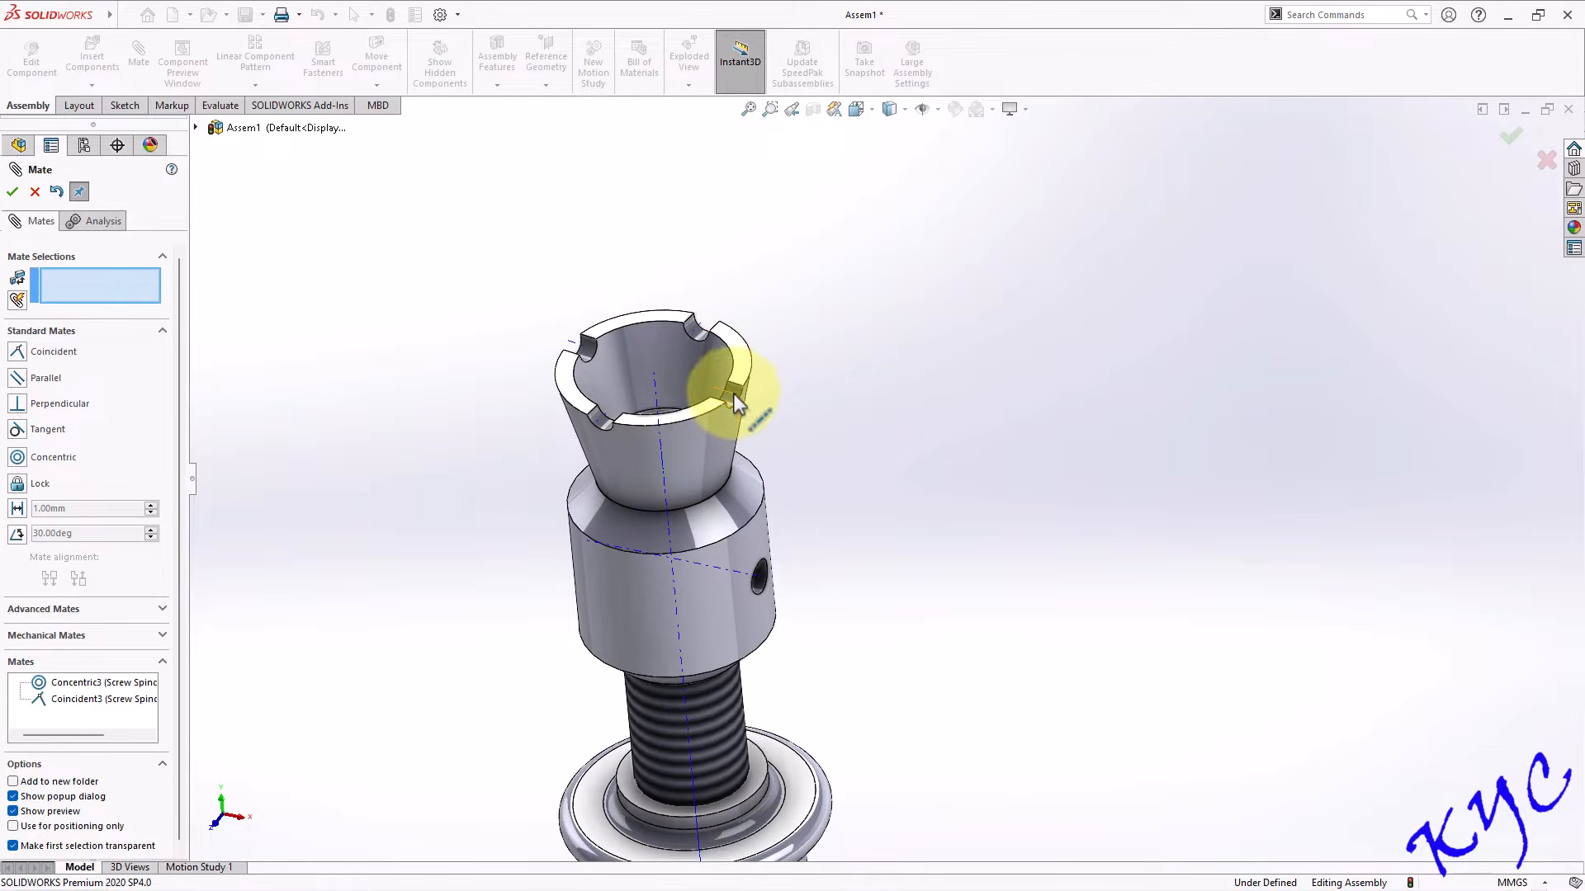
click(731, 403)
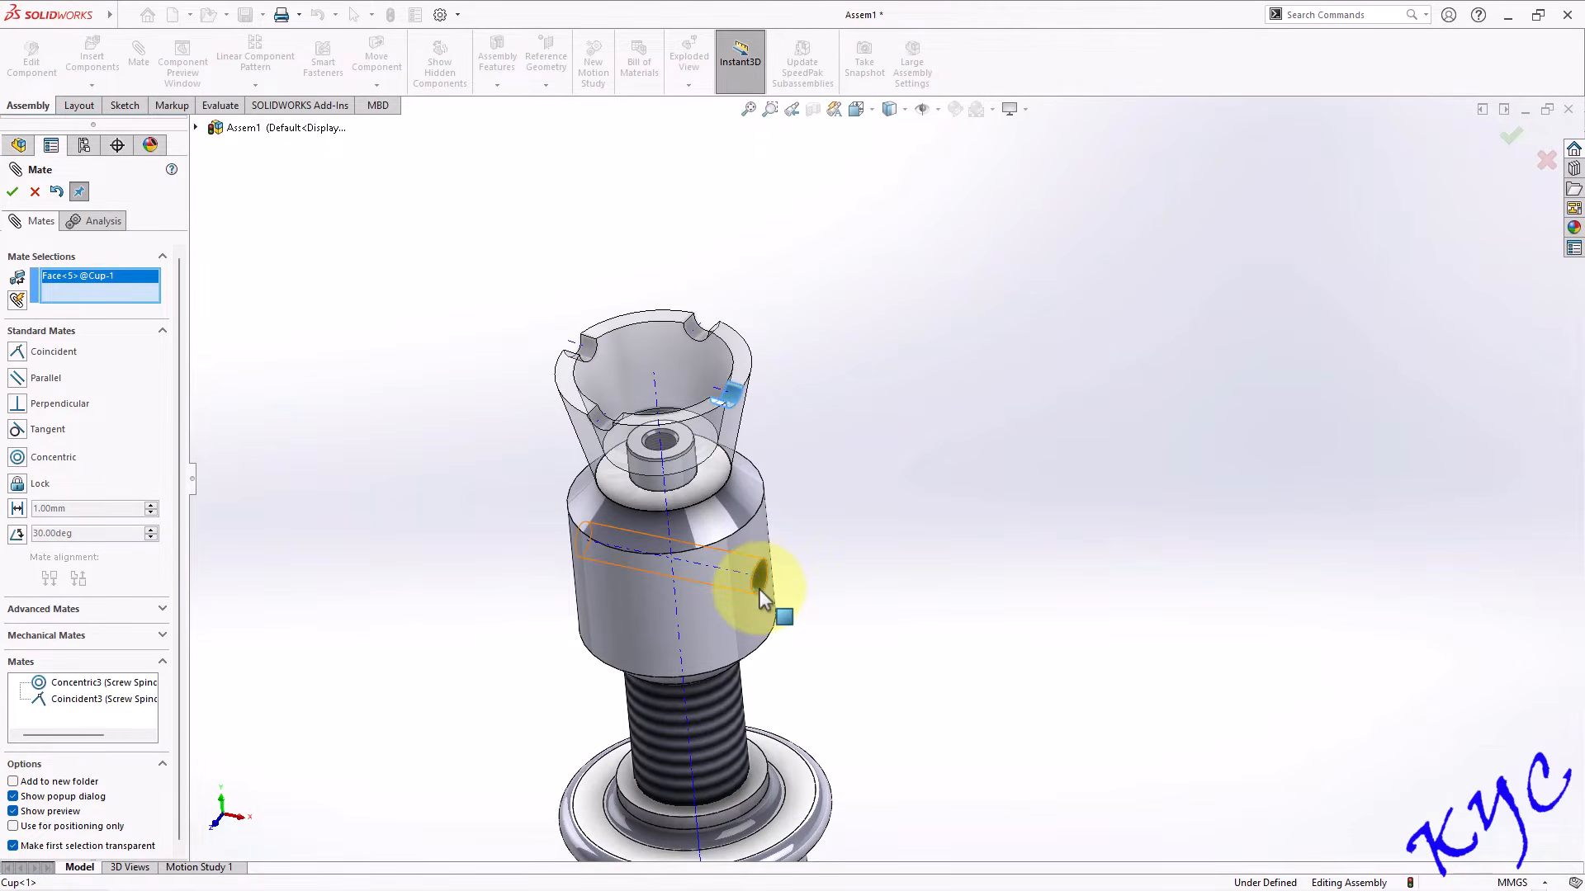
click(760, 590)
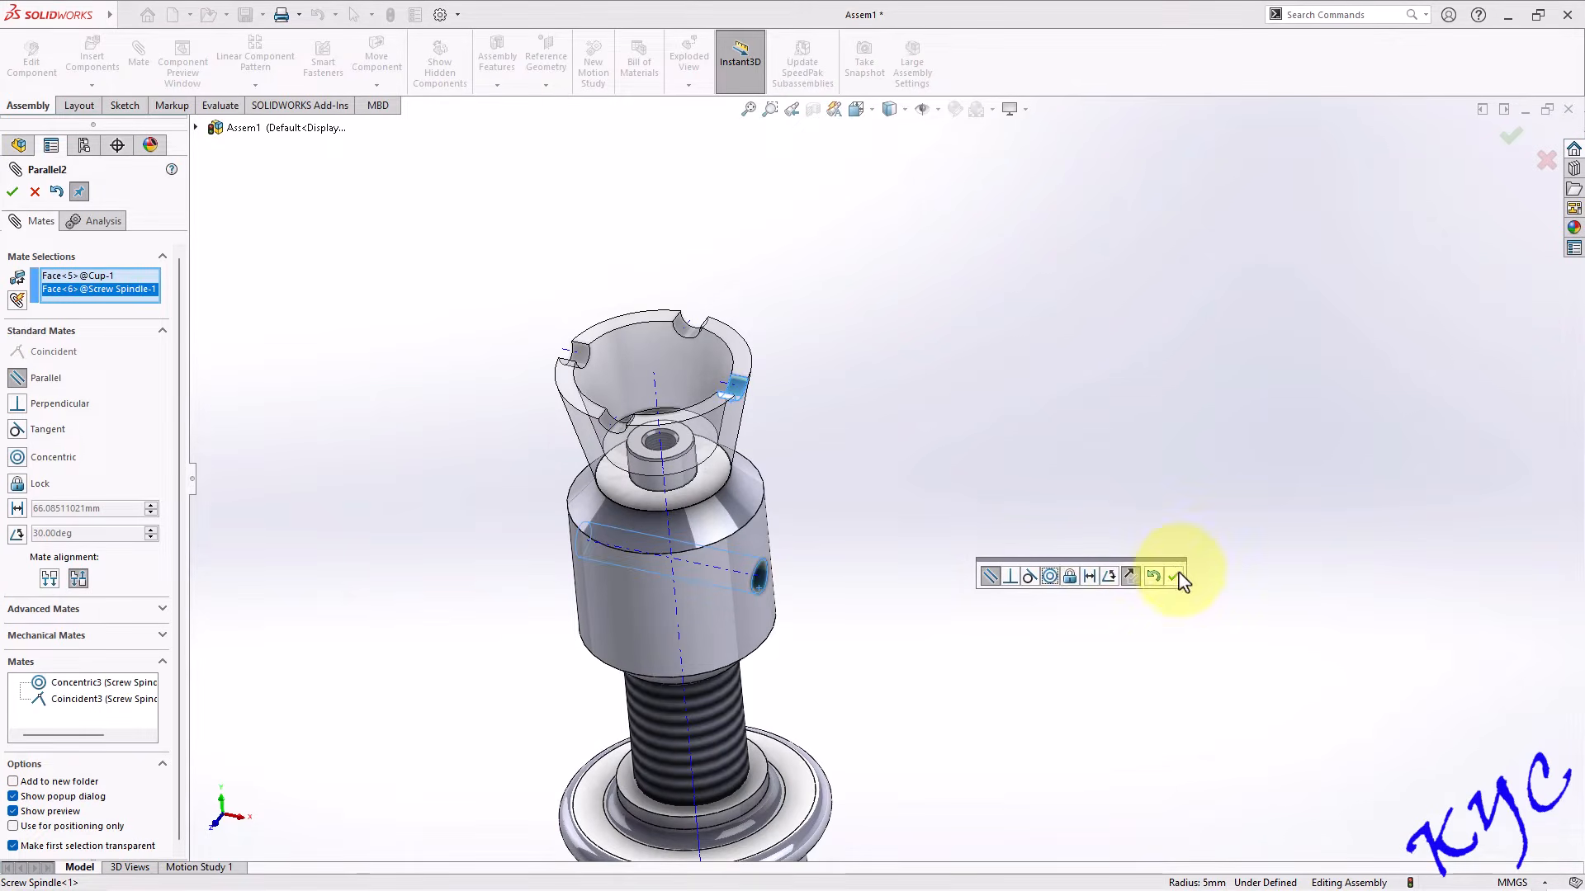
click(1173, 577)
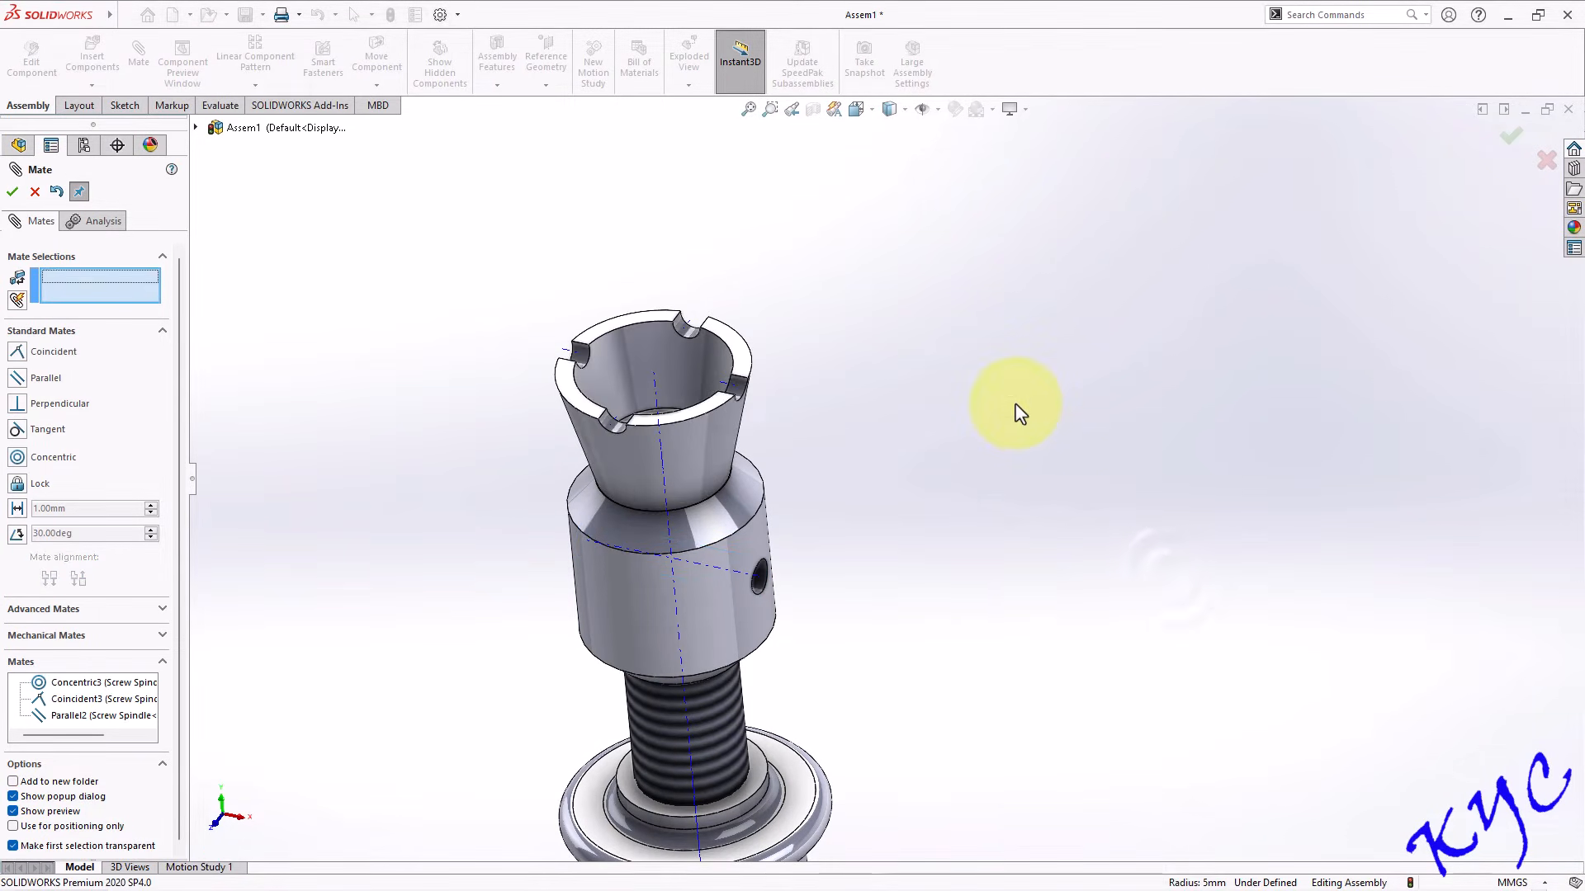
drag(673, 450, 692, 425)
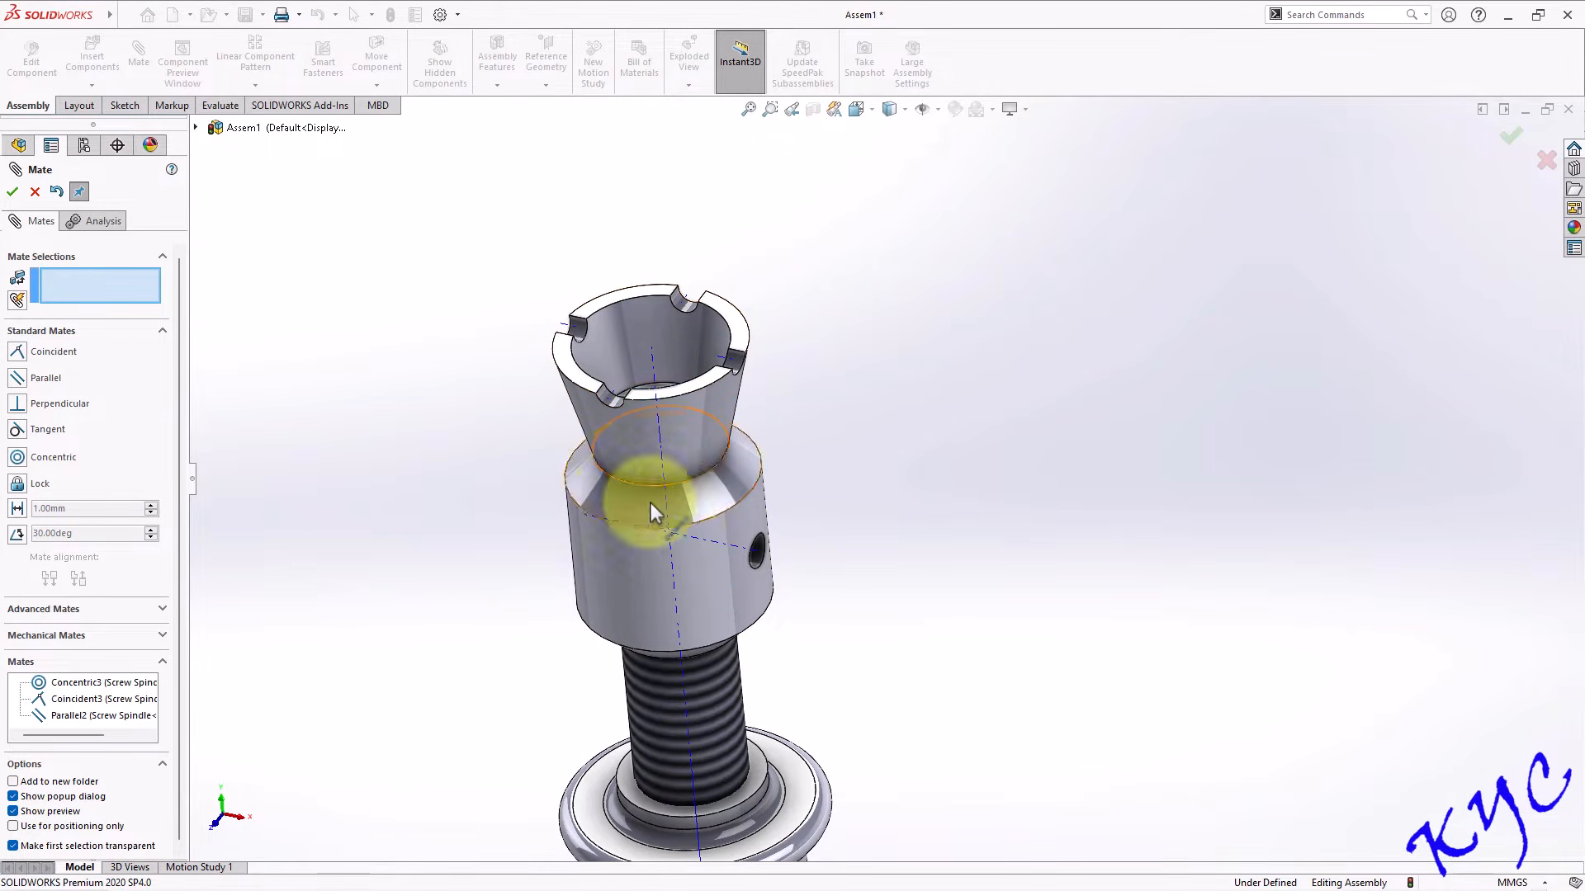
click(13, 192)
Insert the Washer-Special part beside the cup and hide the temporary axes.
middle_drag(867, 364, 807, 478)
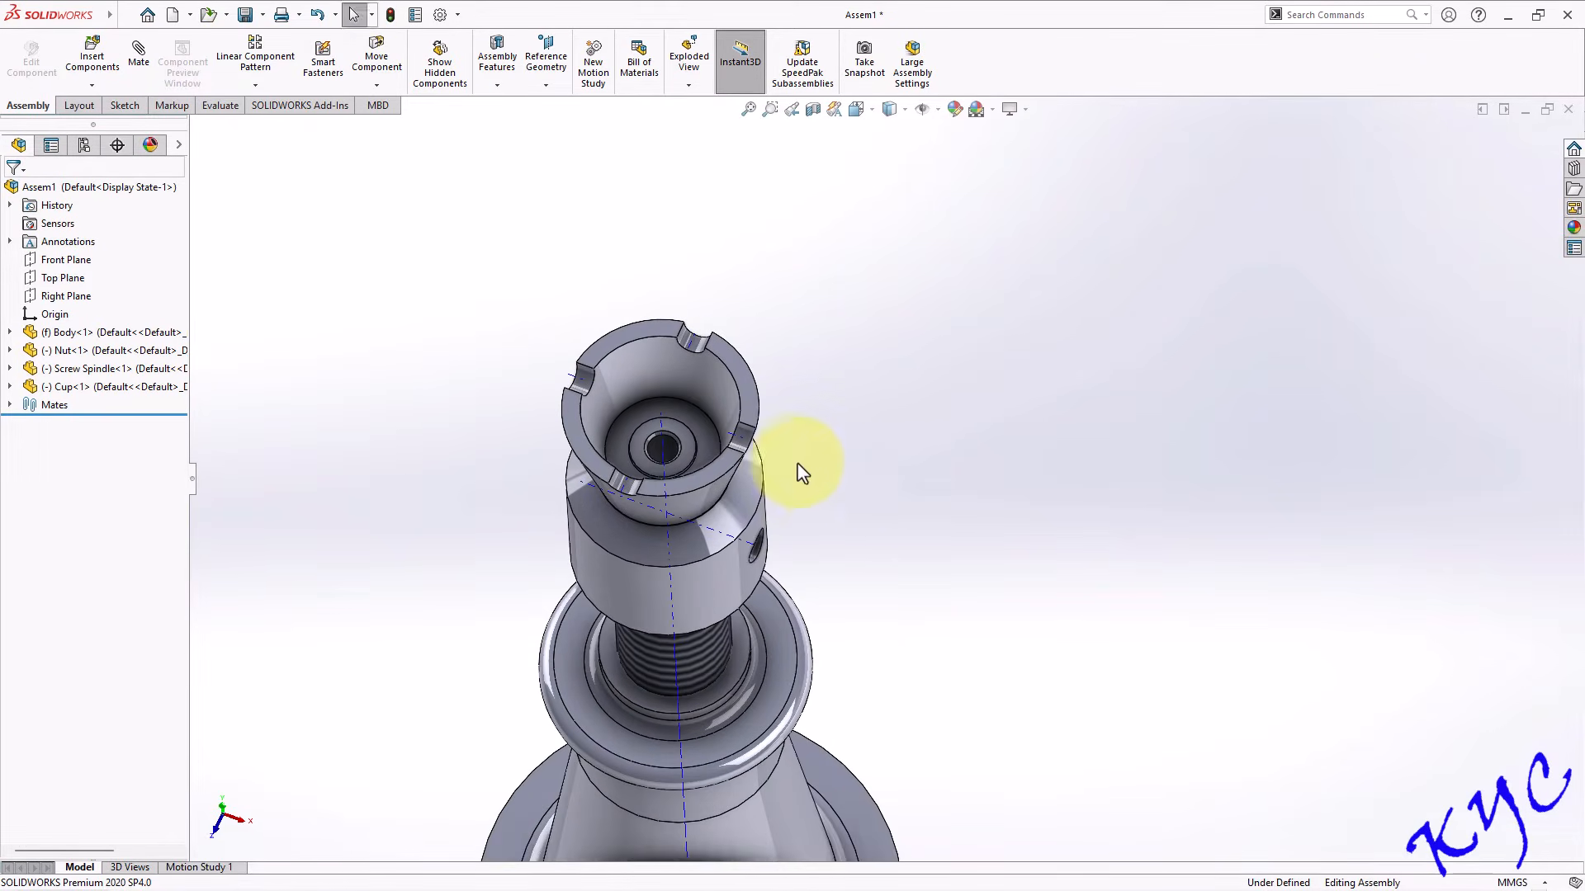
click(93, 58)
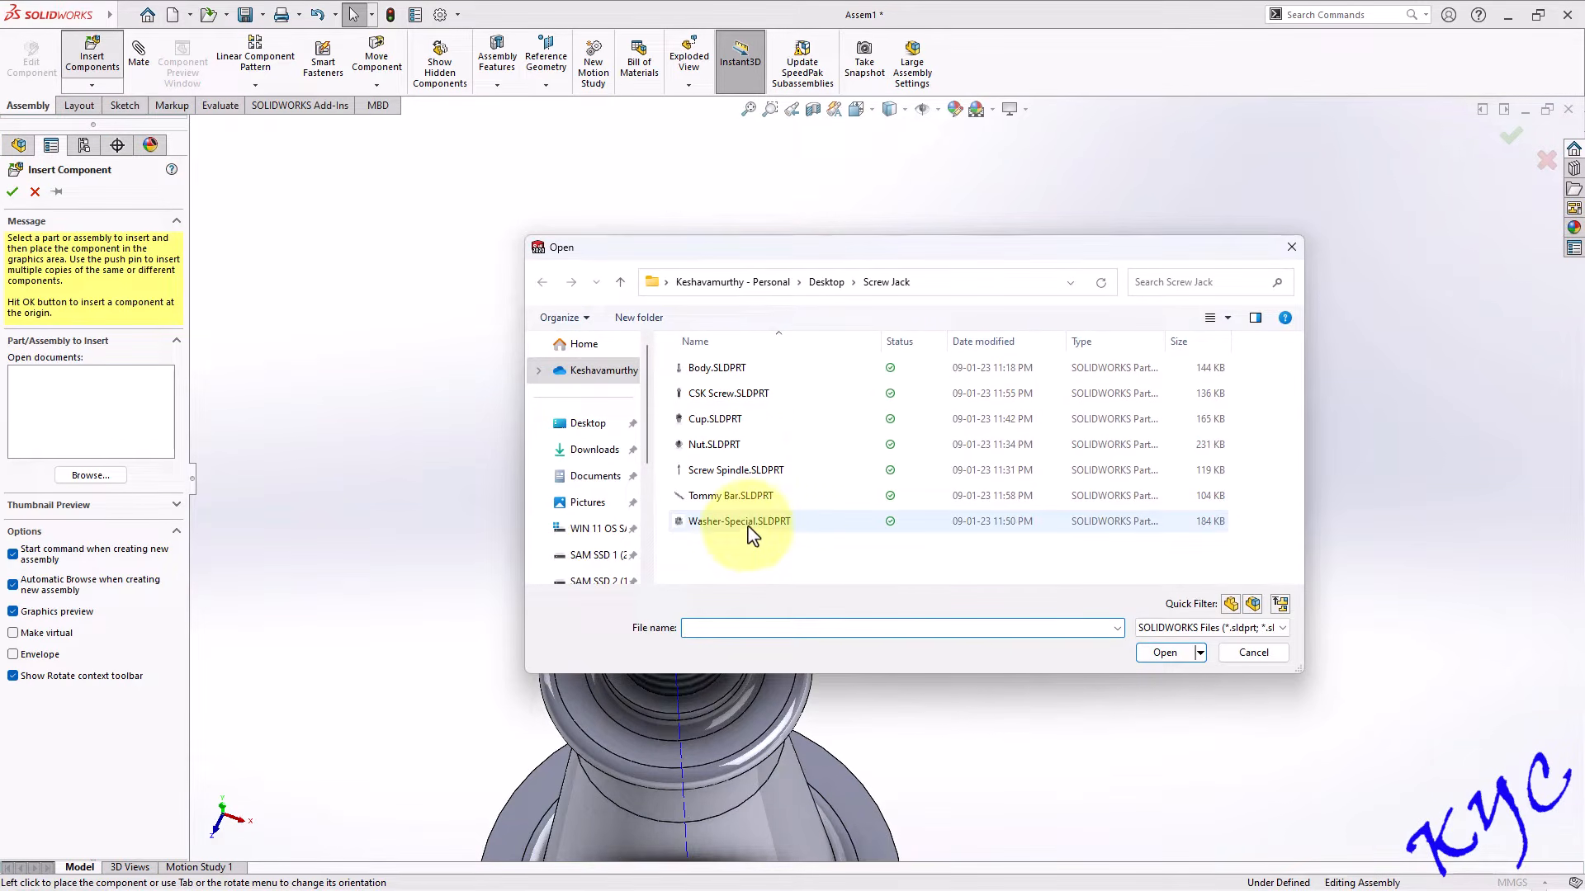
click(726, 521)
click(1160, 652)
click(895, 398)
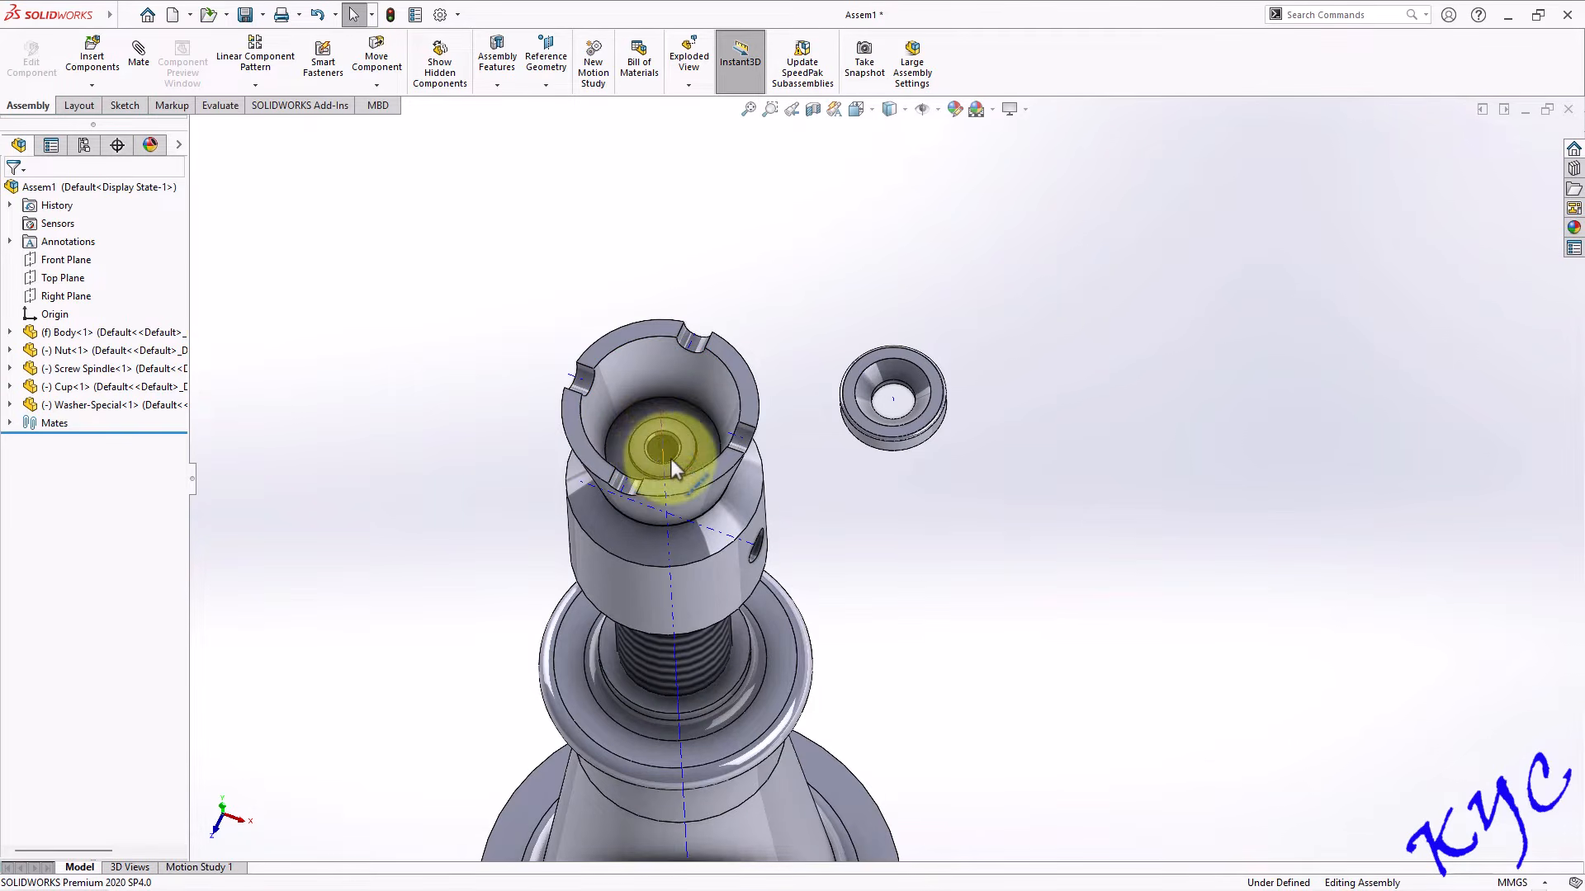
click(932, 110)
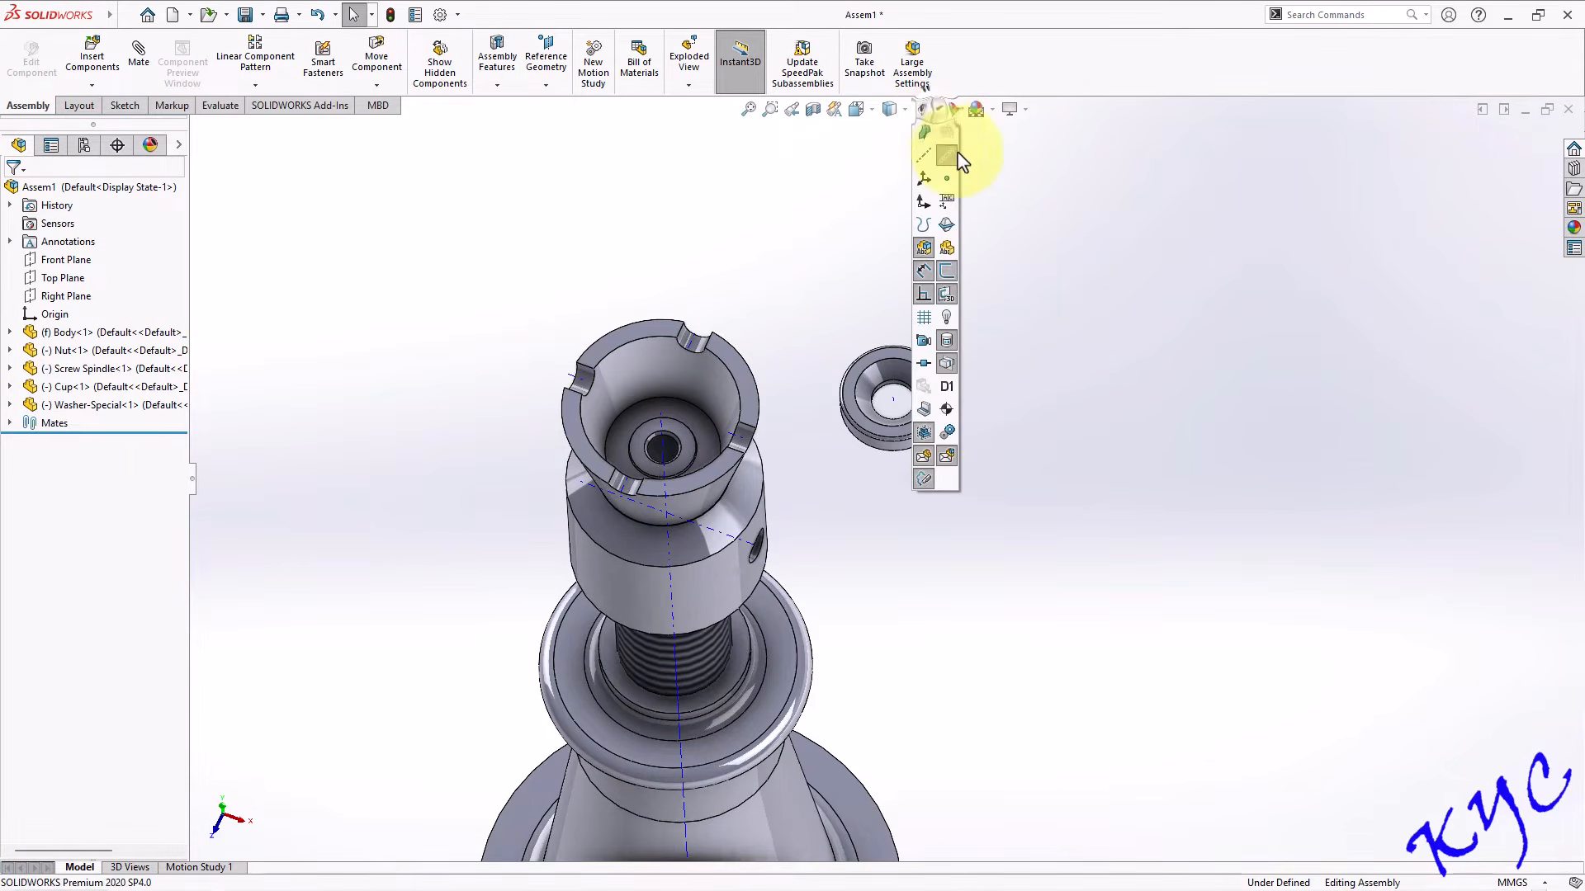
click(947, 158)
Add a concentric mate between the special washer's bore and the threaded hole in the spindle's top, and finish mating.
click(139, 58)
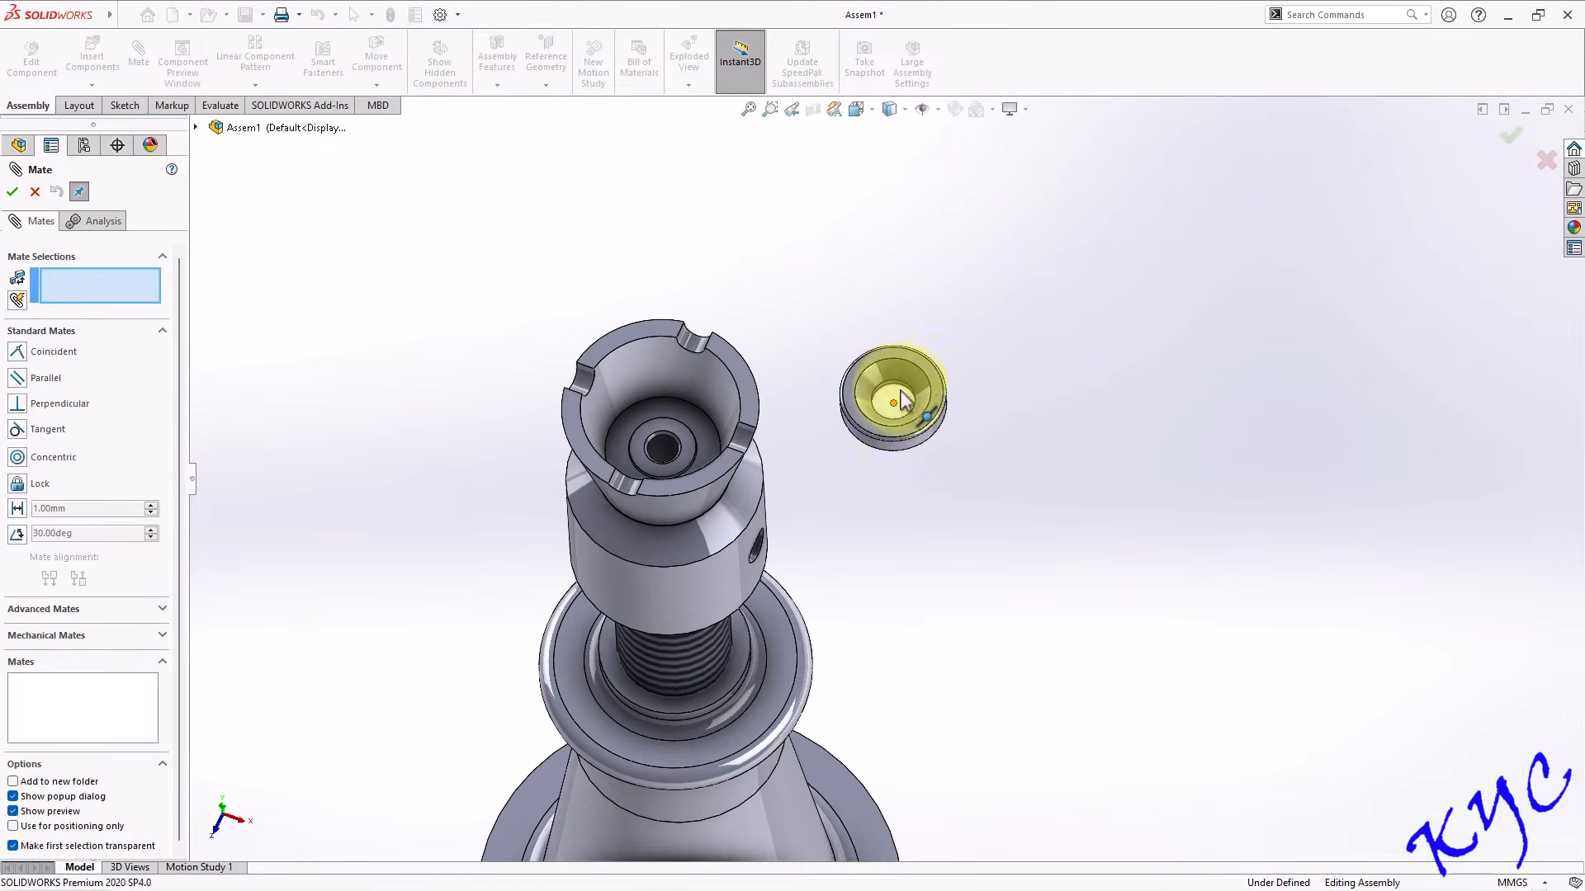
scroll(901, 389, down, 3)
click(888, 378)
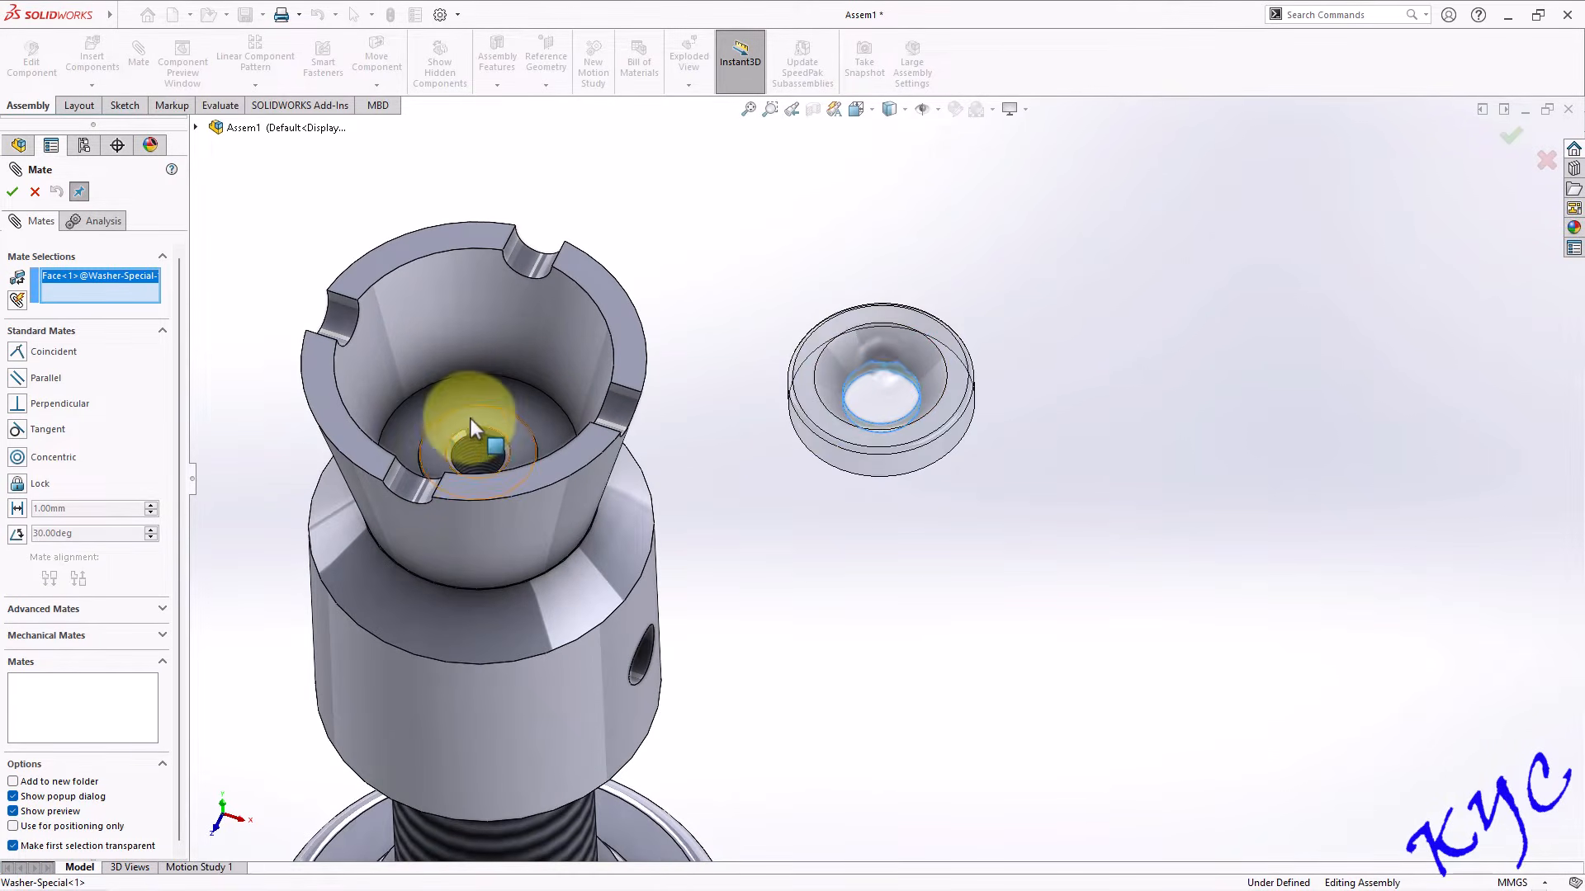
click(476, 452)
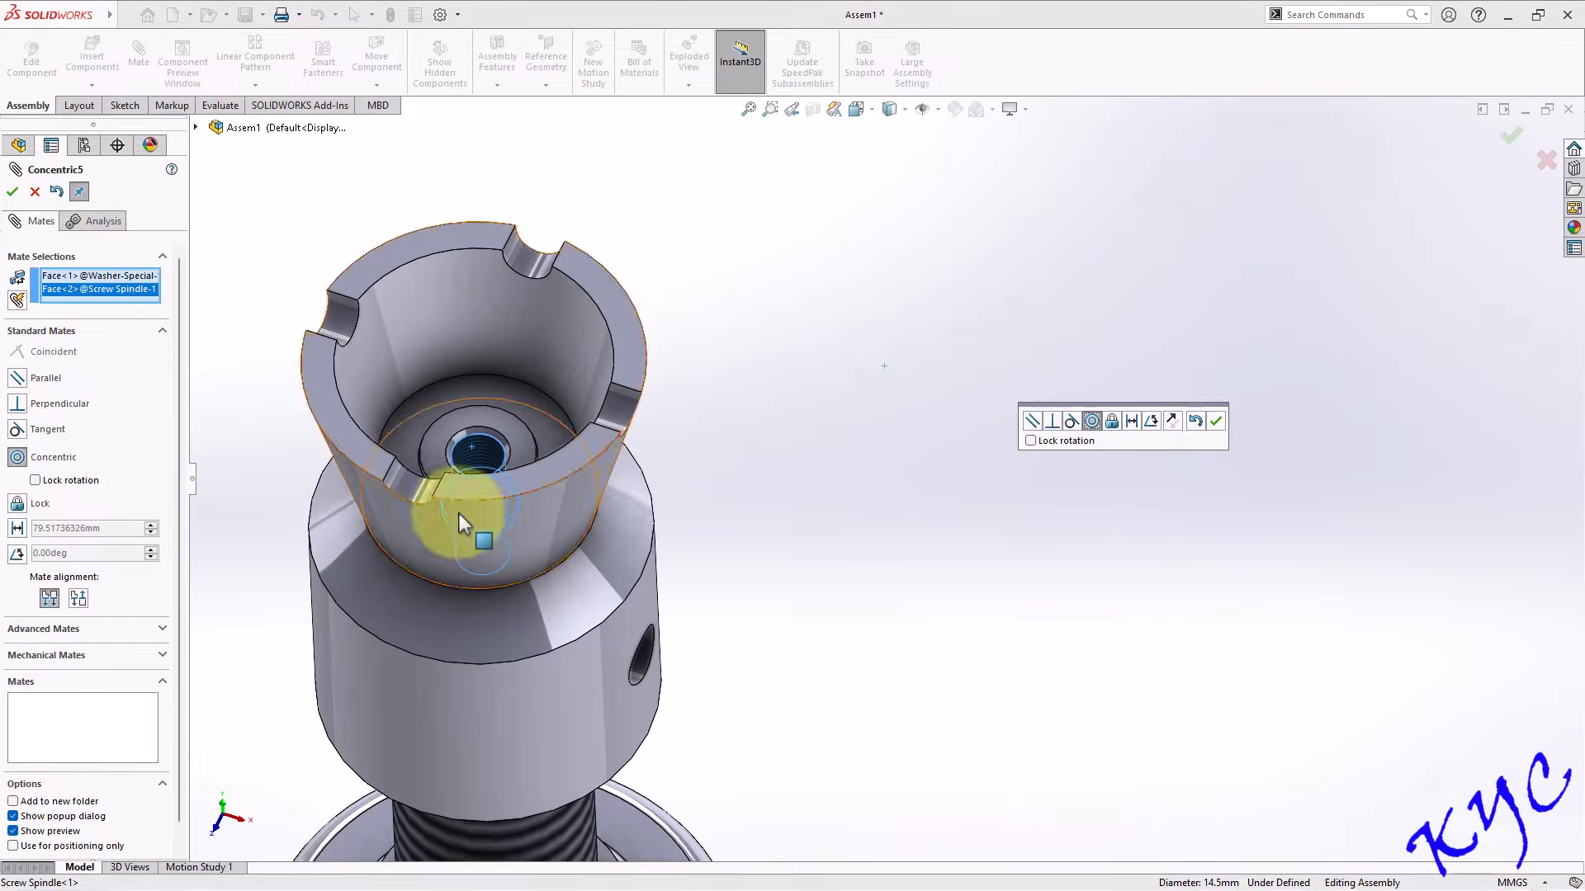
click(1214, 425)
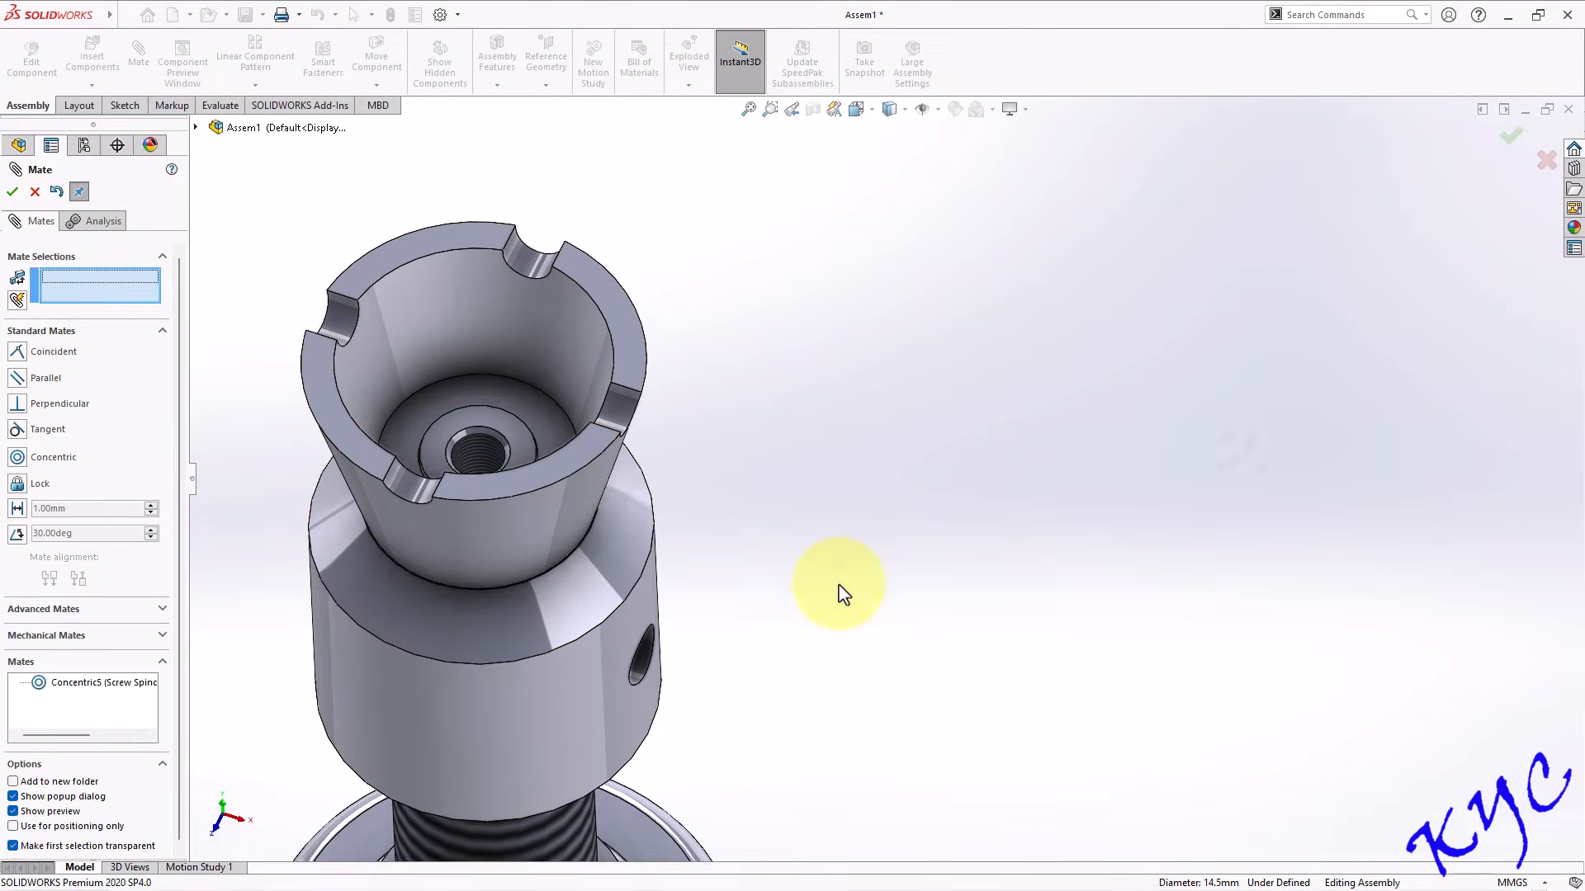
click(34, 192)
Hide the cup and the screw spindle, and move the special washer up to a clear spot above them.
scroll(743, 515, up, 2)
right_click(596, 529)
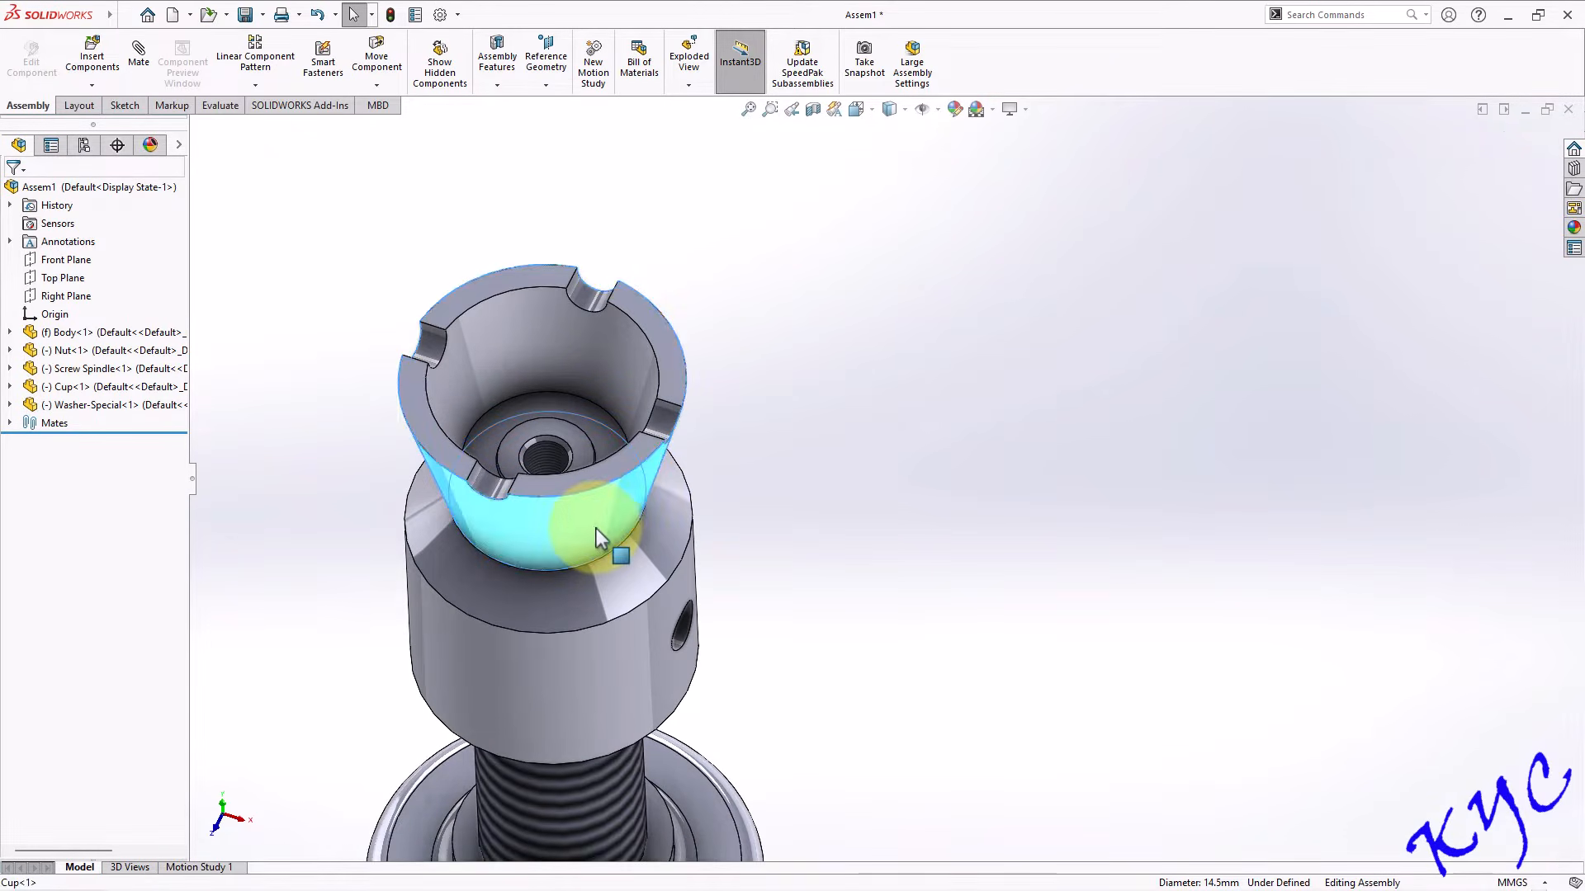
click(710, 290)
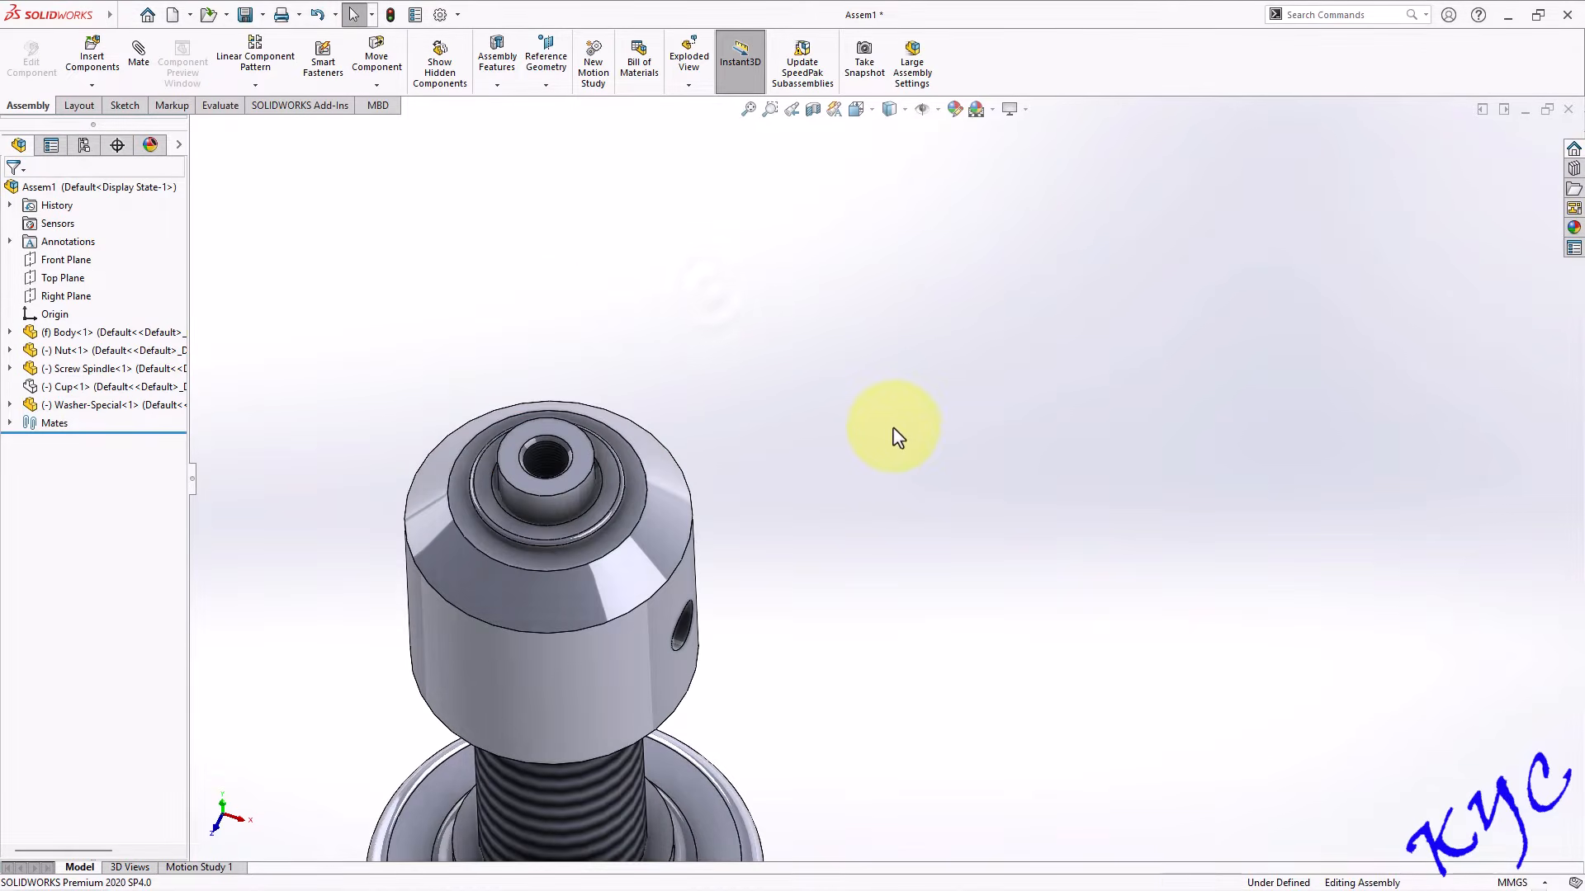
right_click(648, 548)
click(764, 294)
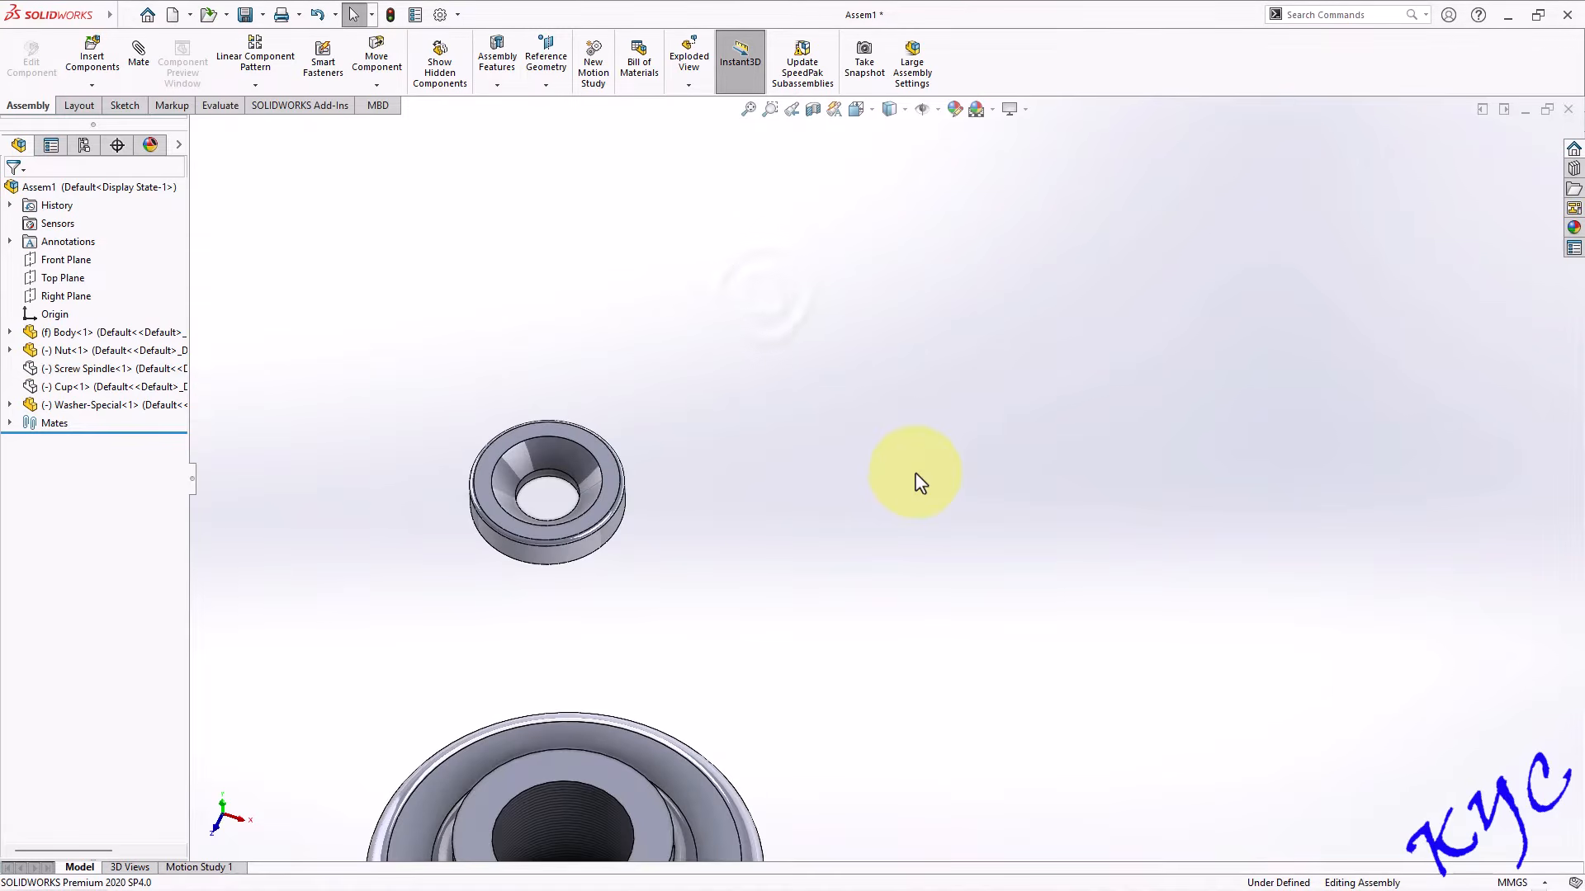
drag(625, 545, 594, 285)
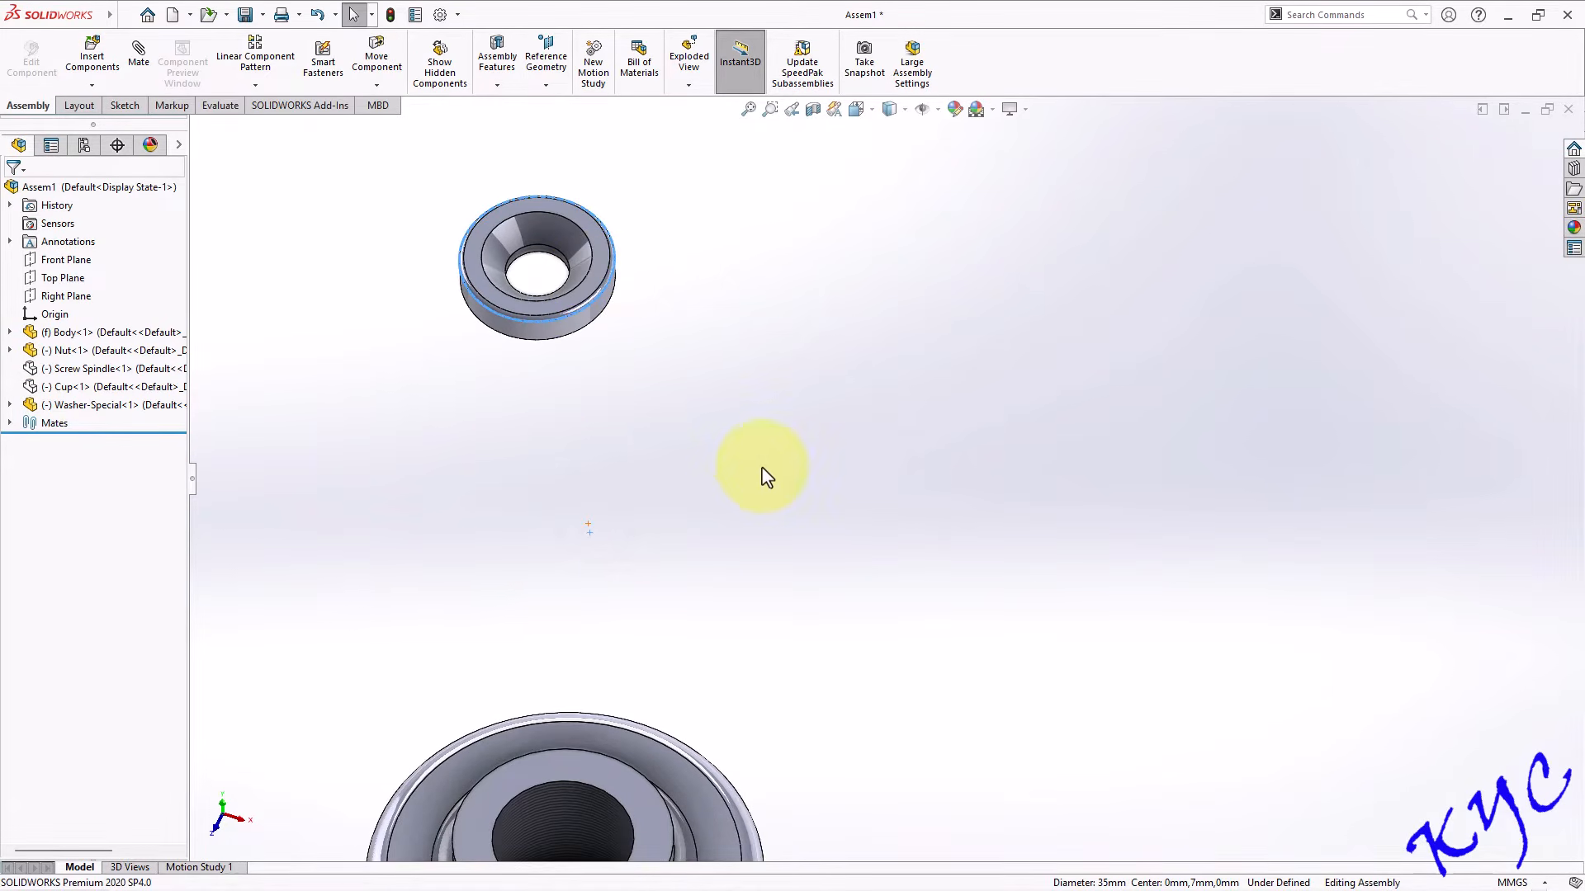
Show the hidden screw spindle and cup components again.
right_click(107, 369)
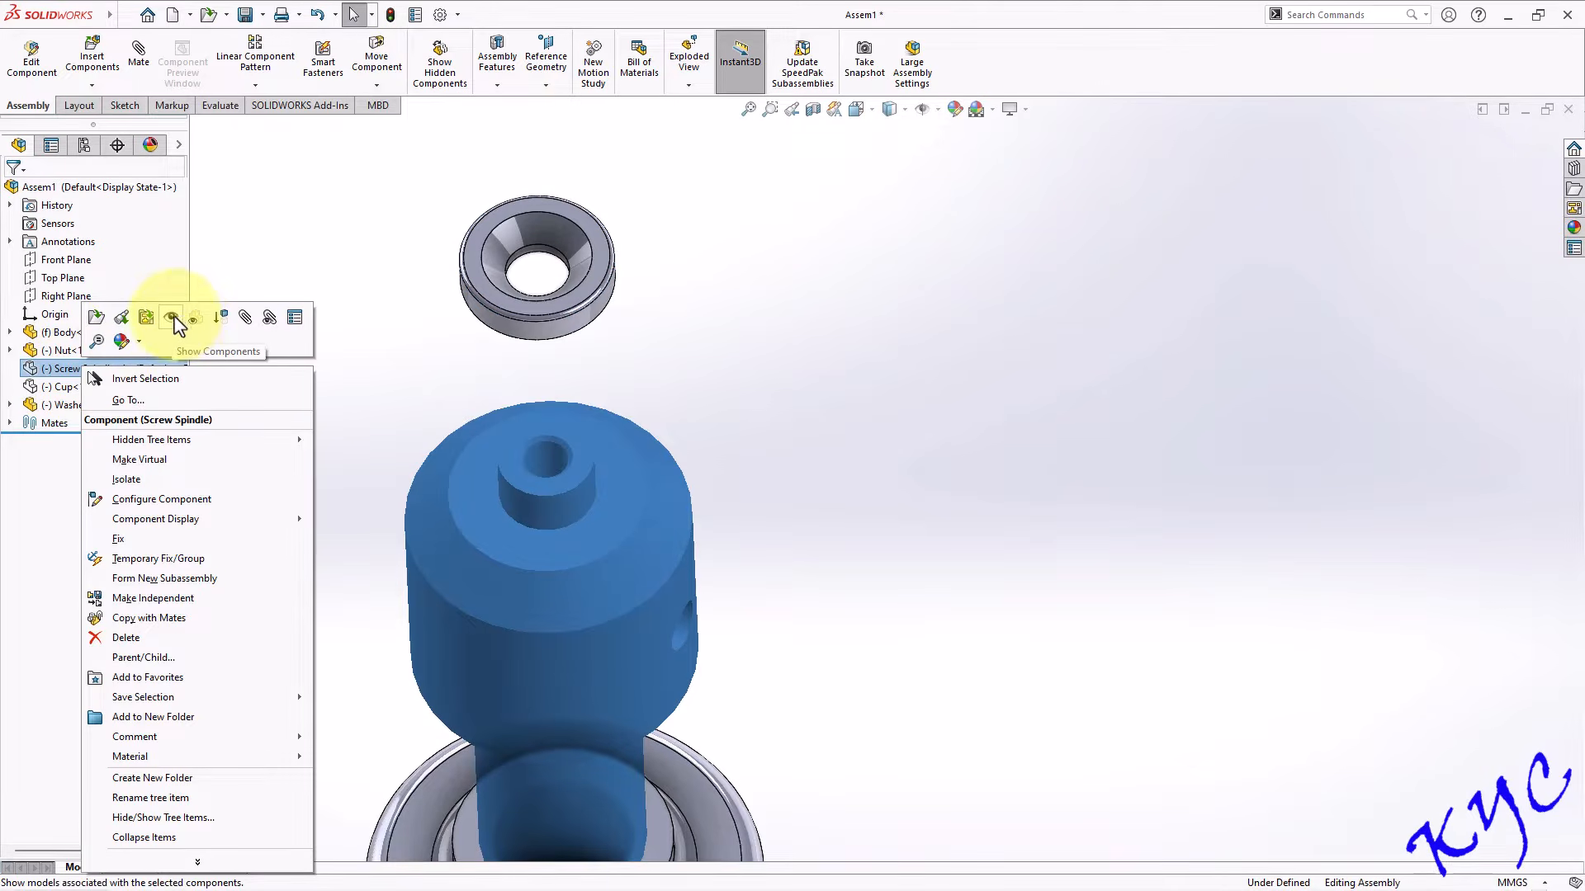
click(177, 327)
right_click(99, 386)
click(177, 328)
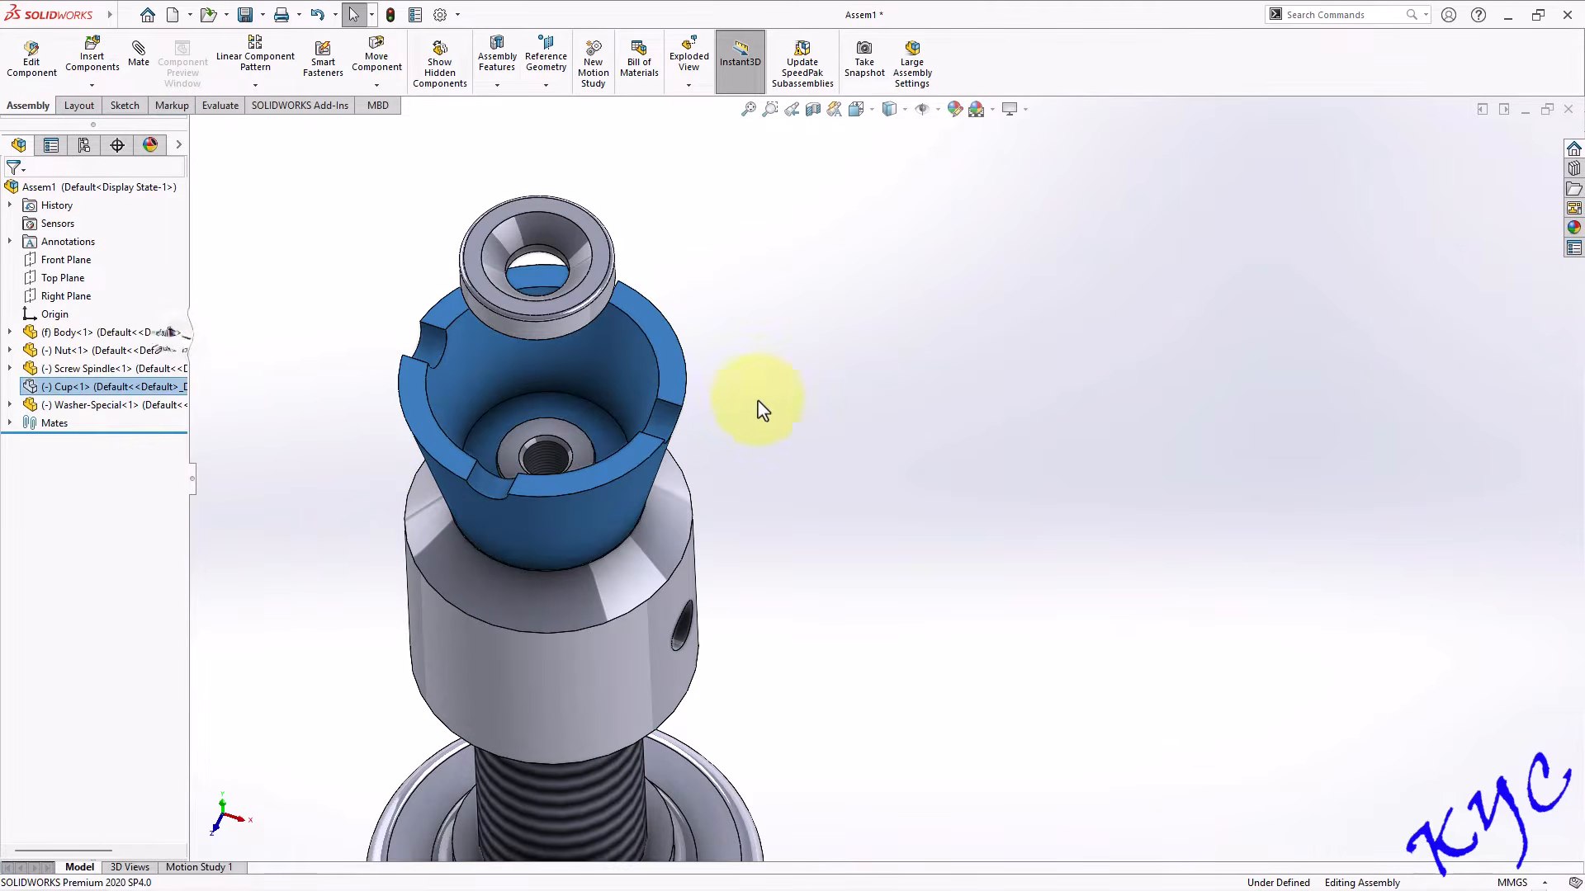
click(831, 410)
Mate the special washer's underside coincident with the top face of the spindle's boss inside the cup.
scroll(748, 378, up, 3)
middle_drag(763, 421, 839, 478)
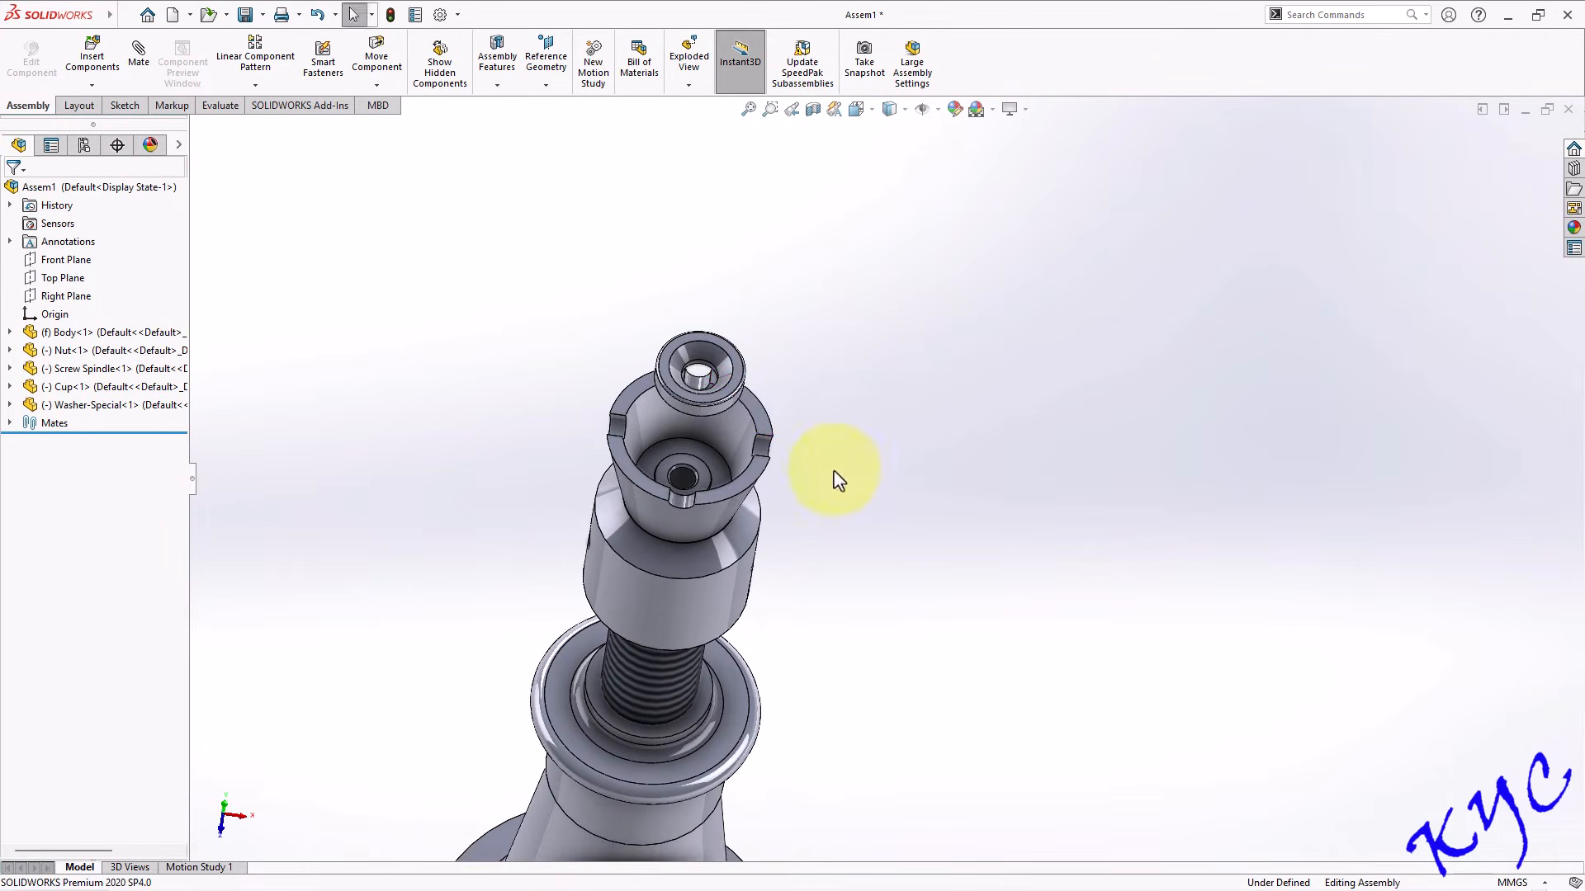
scroll(799, 435, down, 2)
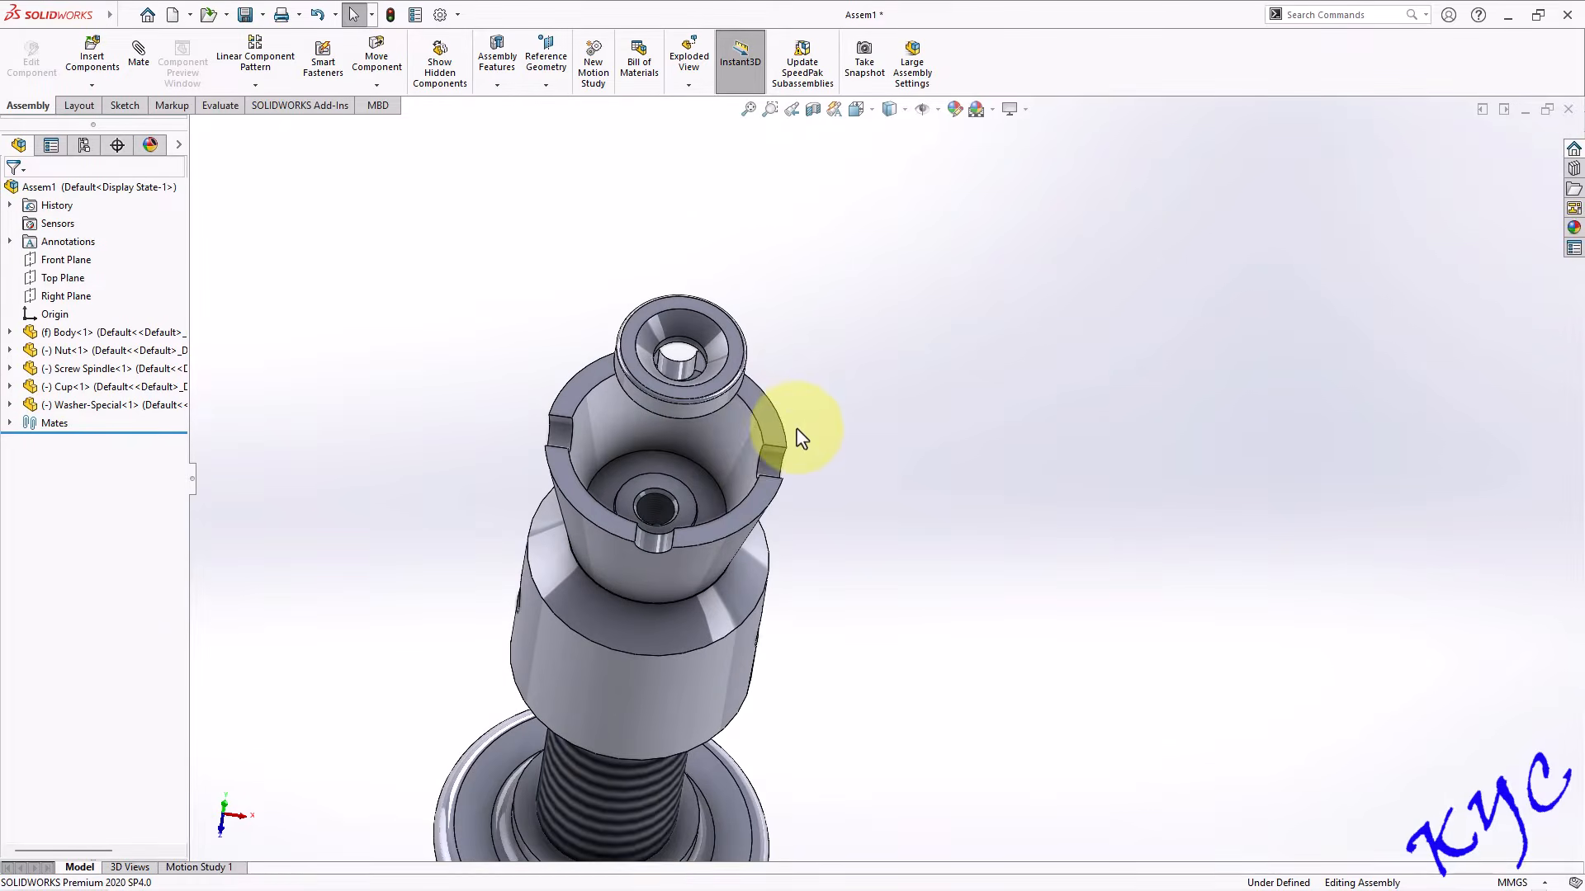
mouse_move(894, 540)
middle_down()
mouse_move(870, 483)
mouse_move(902, 584)
mouse_move(891, 535)
middle_up()
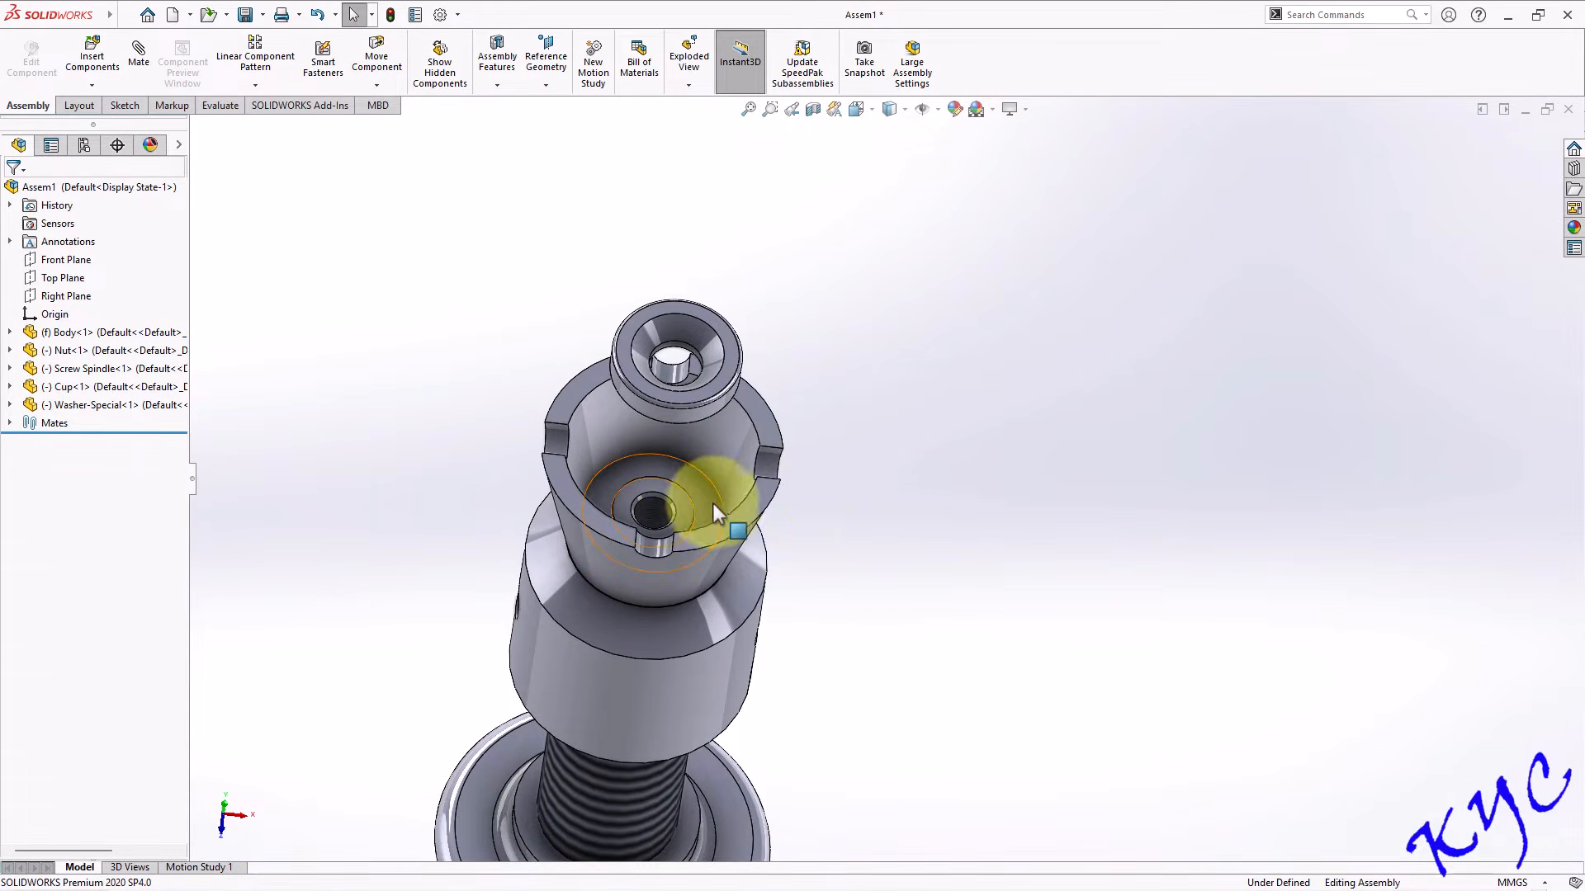
click(685, 507)
middle_drag(988, 520, 678, 238)
scroll(680, 325, down, 3)
click(734, 334)
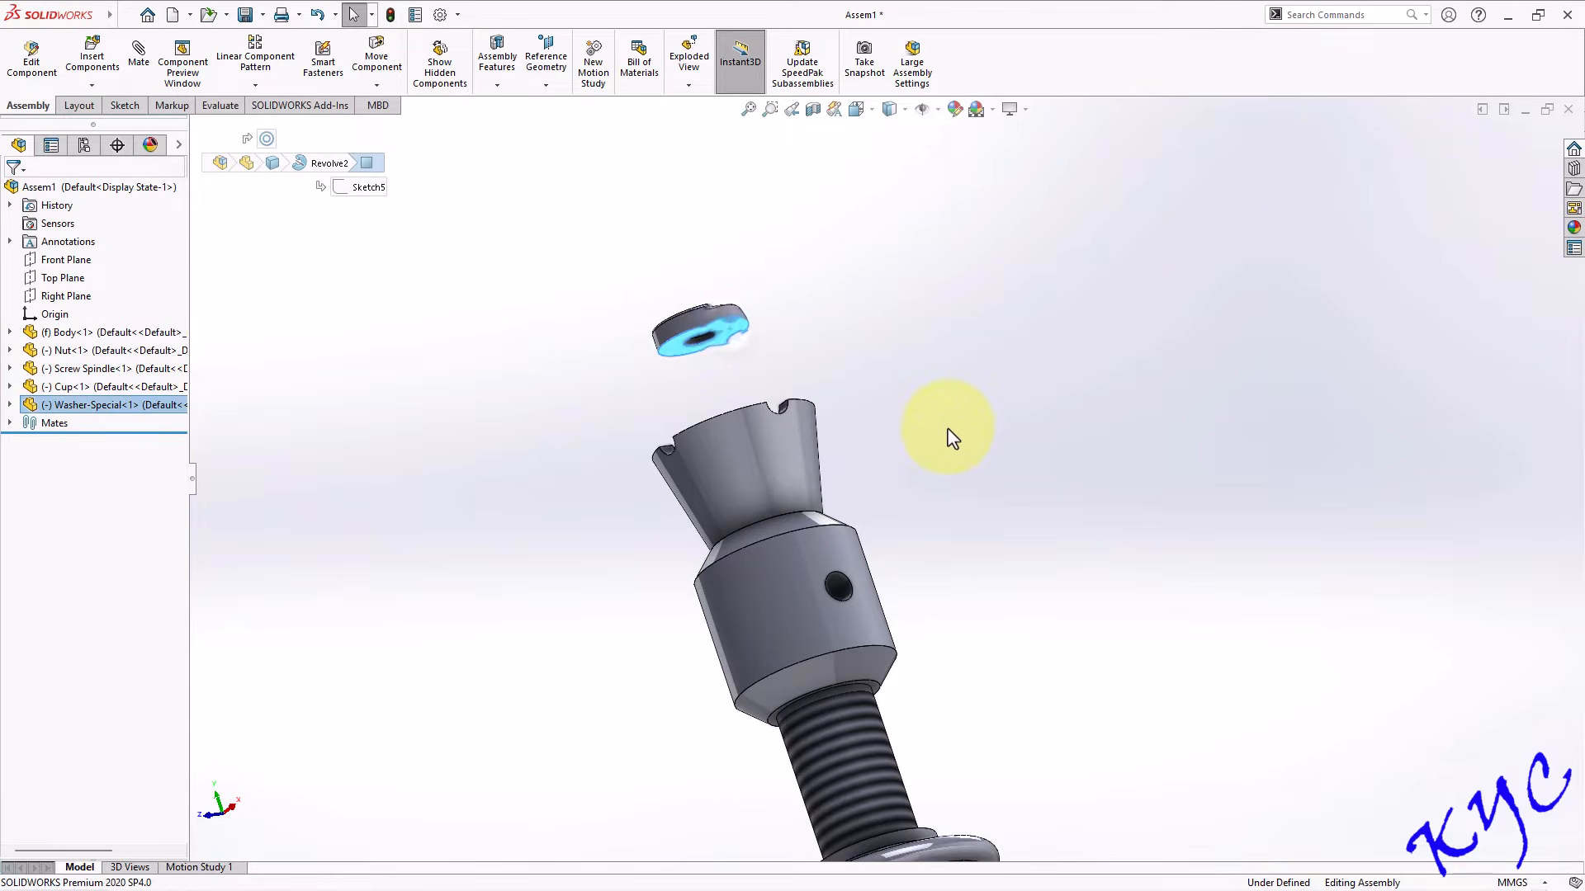
middle_drag(930, 297, 807, 479)
scroll(807, 479, down, 3)
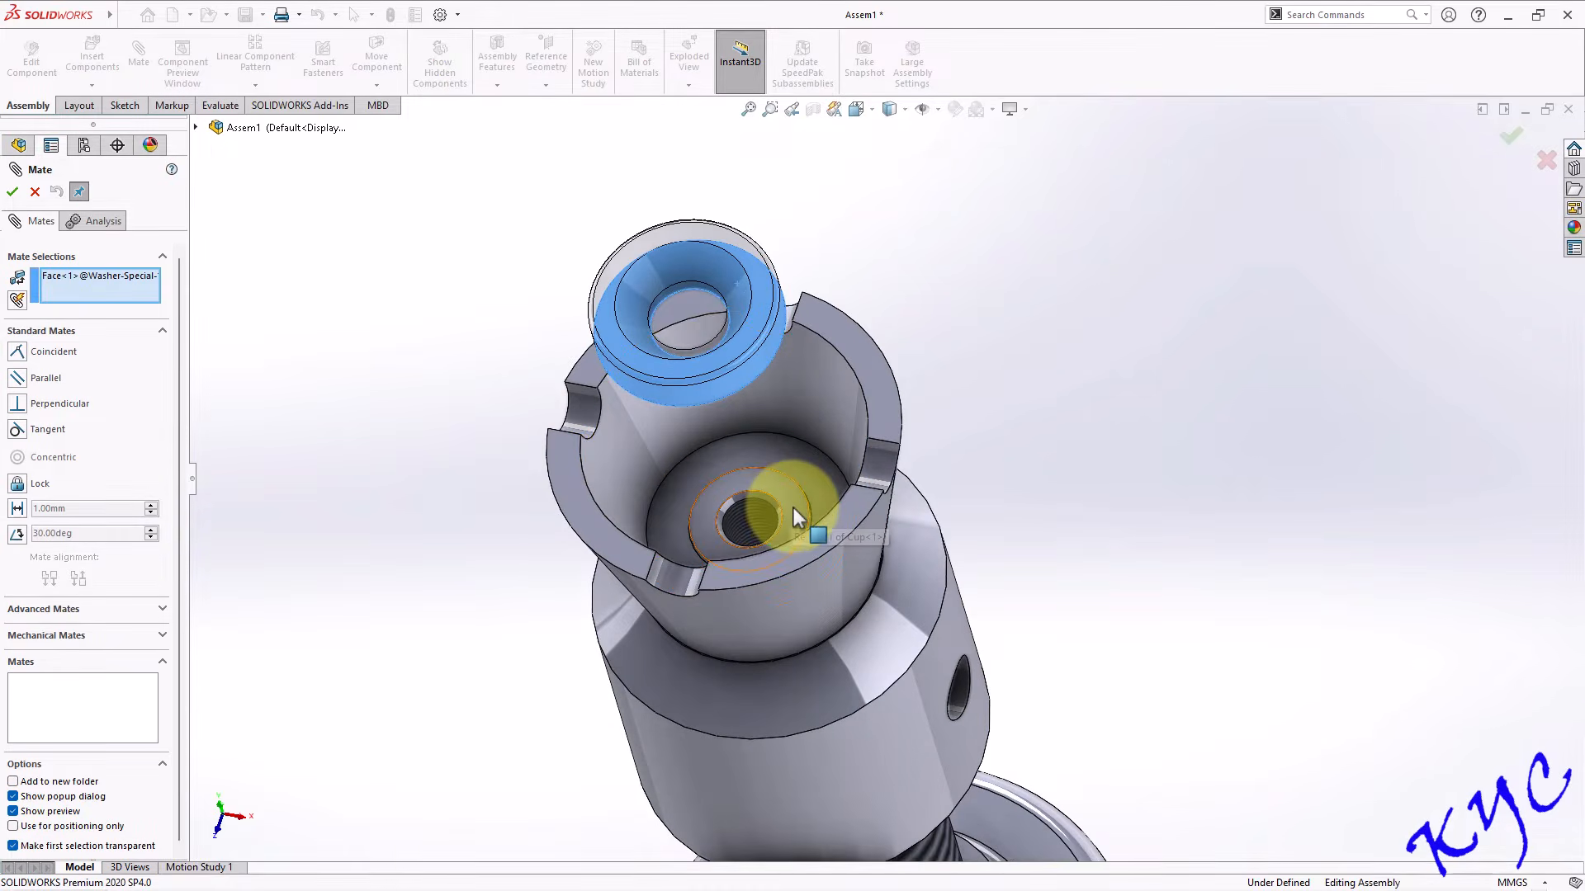
click(793, 508)
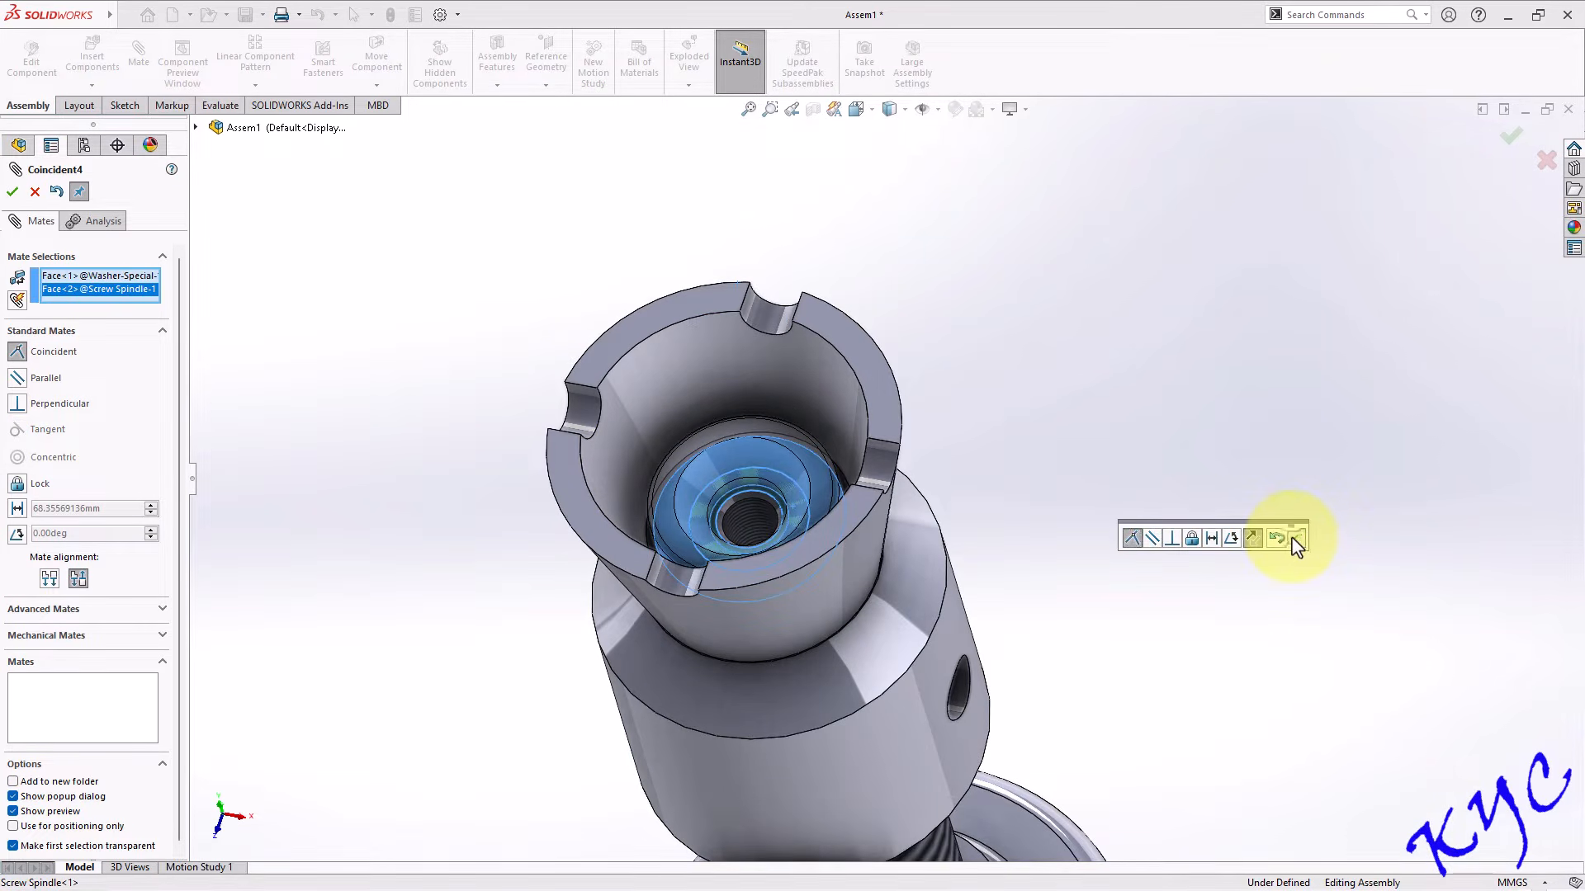
click(1296, 540)
Examine how the special washer seats inside the cup, using the front view with hidden lines visible.
mouse_move(1123, 481)
middle_down()
mouse_move(1129, 519)
mouse_move(1130, 468)
middle_up()
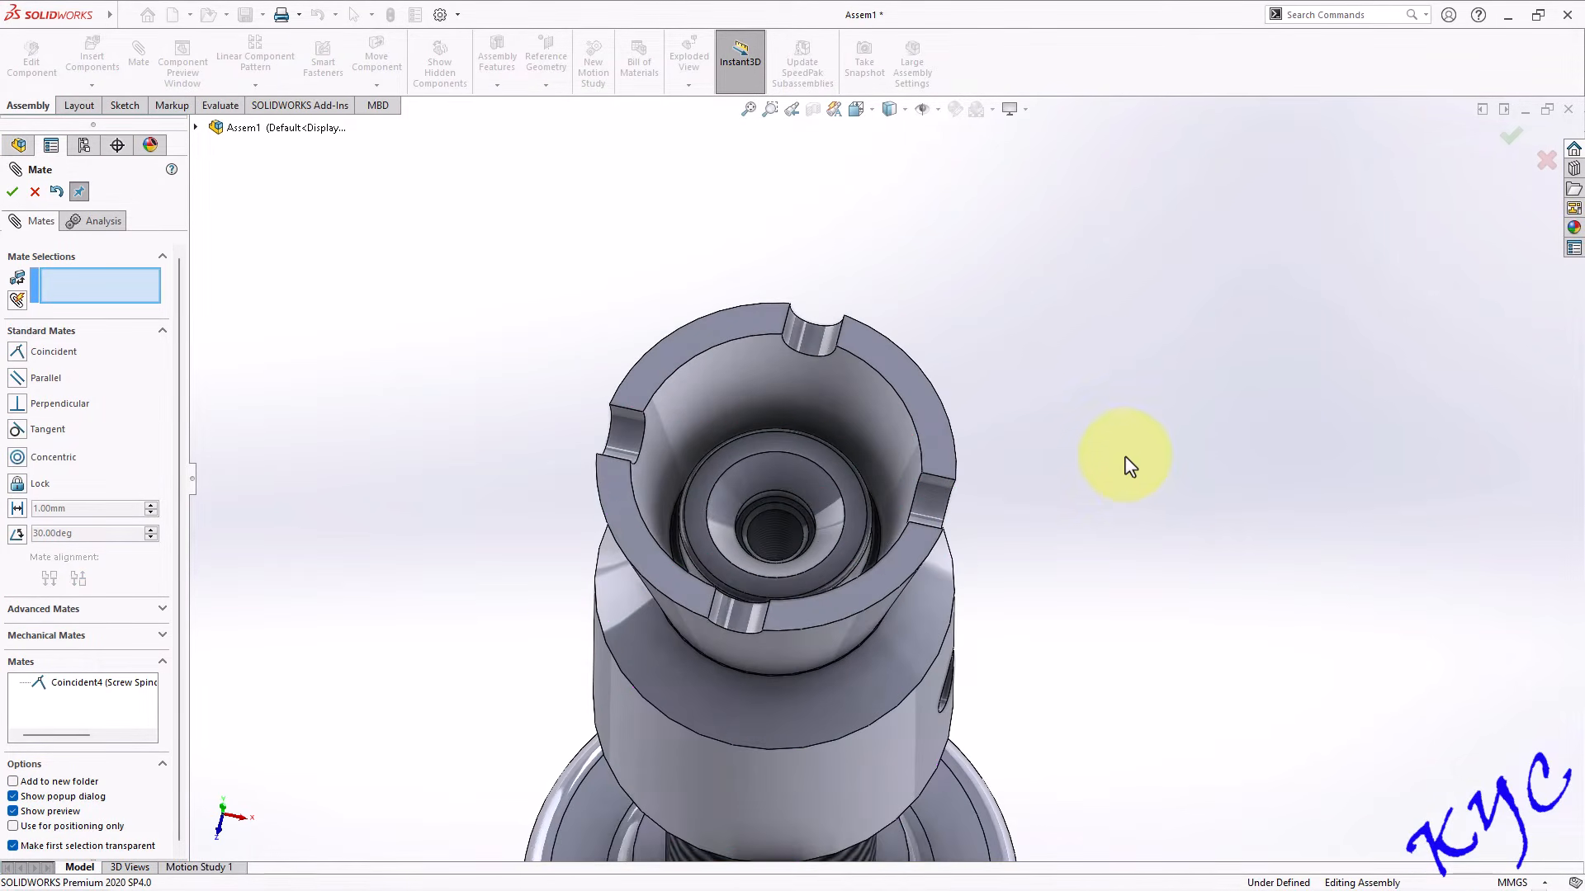
key(ctrl+1)
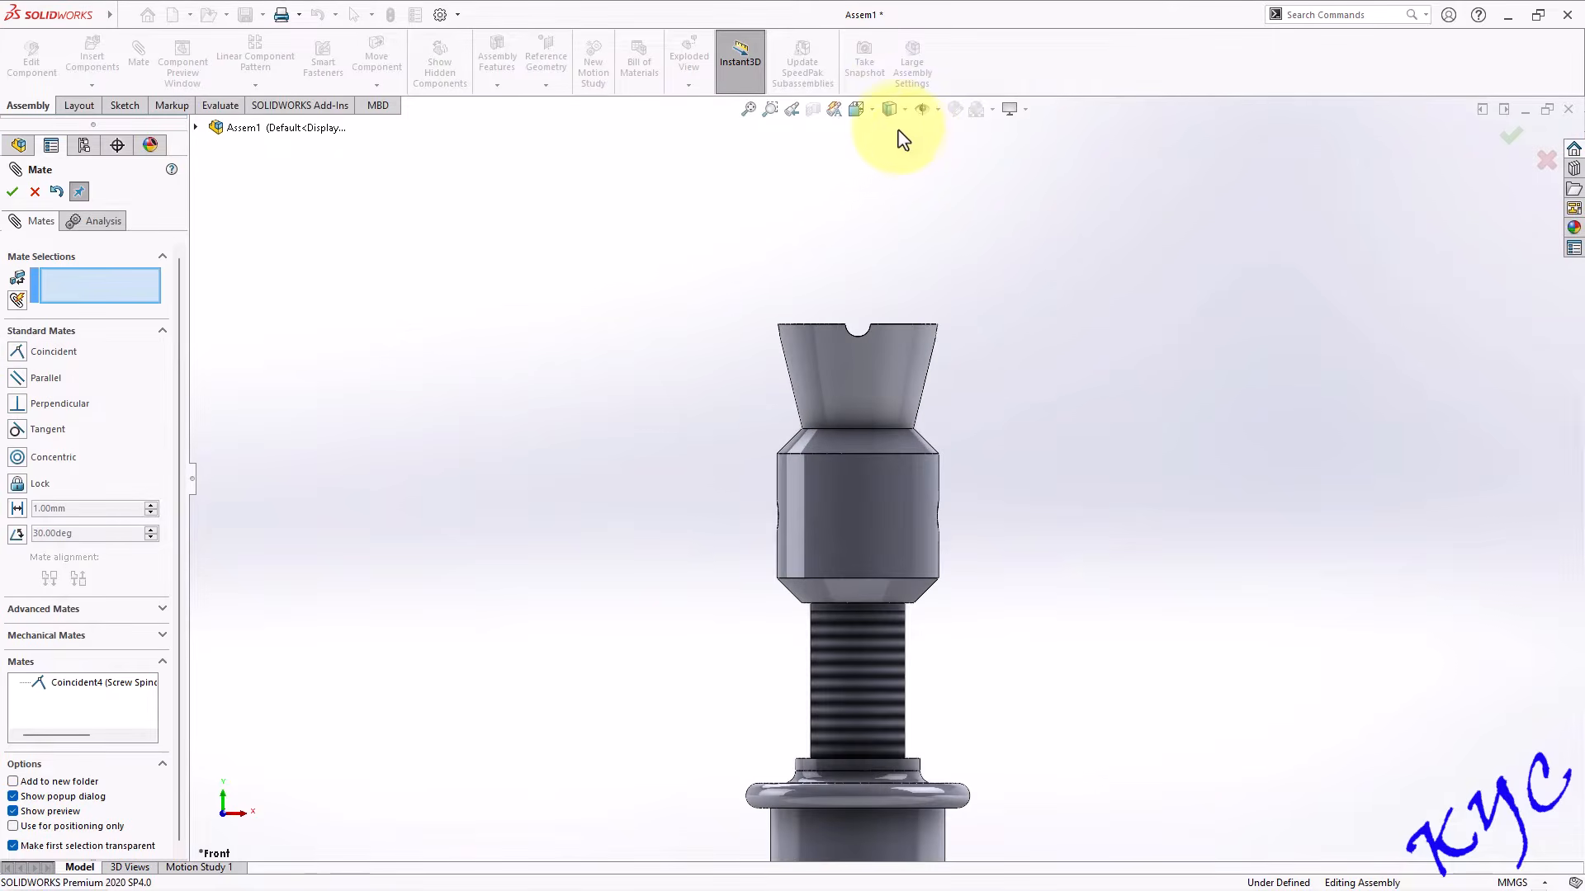
click(873, 116)
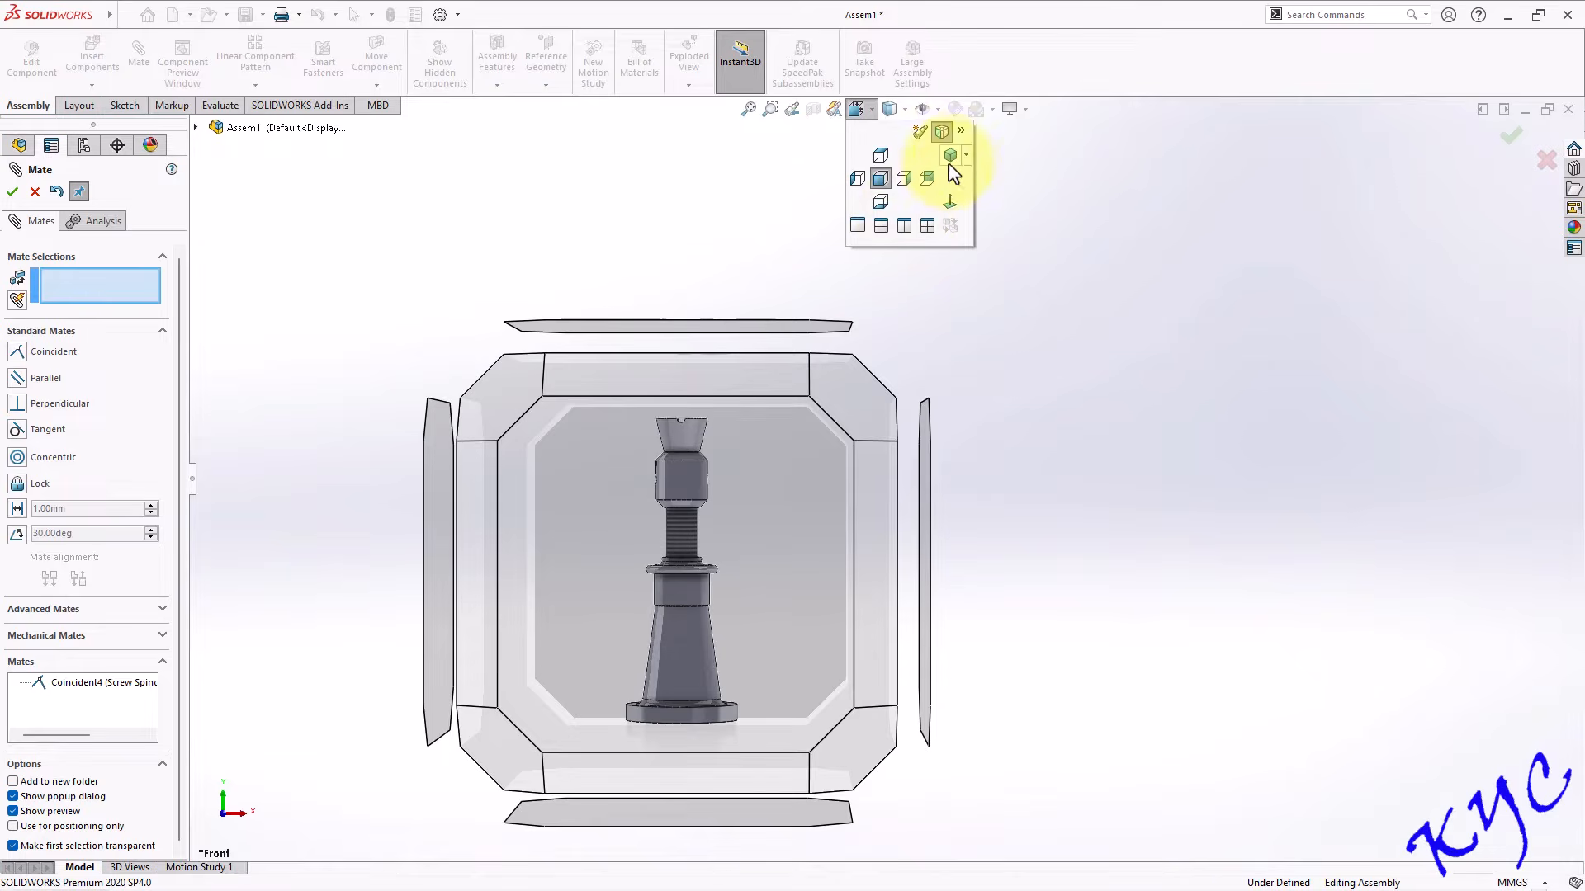
click(905, 114)
click(891, 203)
scroll(895, 383, down, 6)
scroll(751, 463, down, 1)
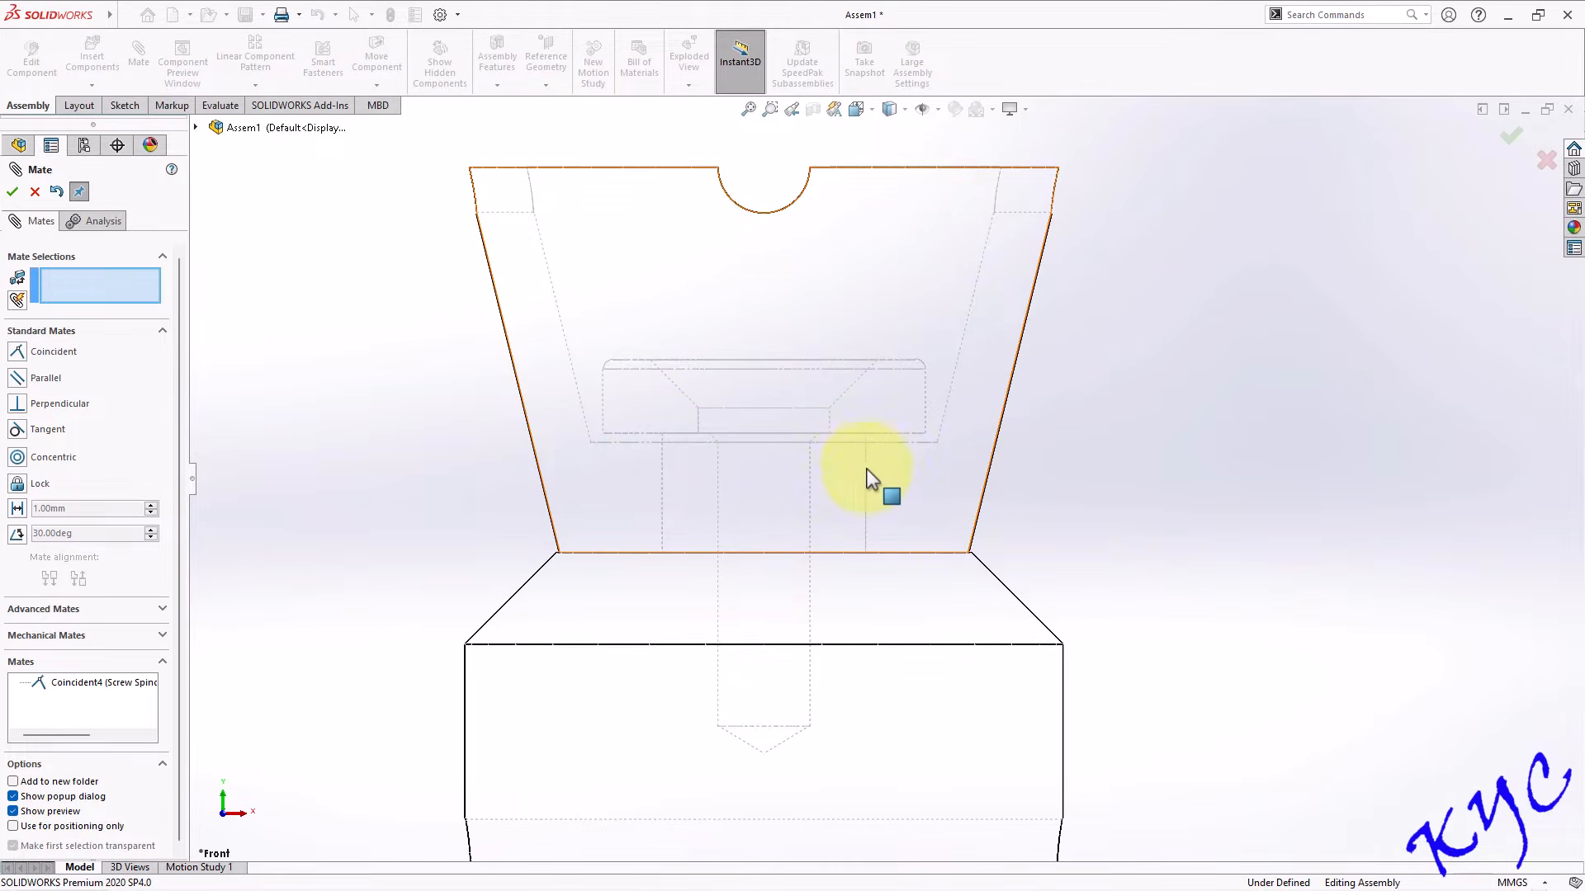
scroll(883, 475, up, 1)
scroll(884, 480, up, 2)
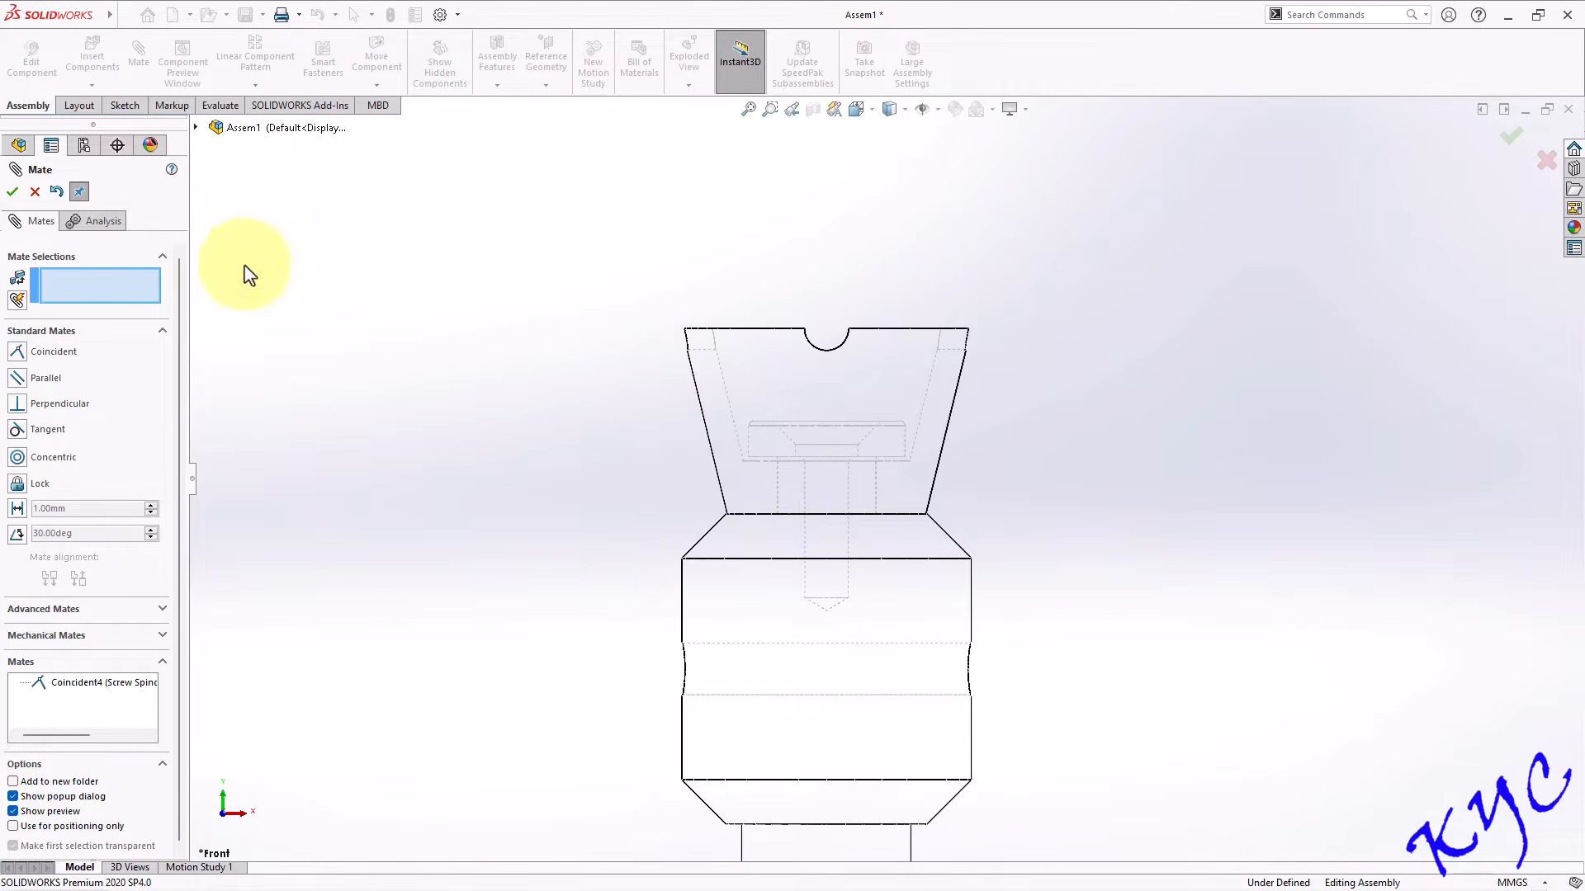
Finish mating and set the display style to shaded with edges.
click(35, 191)
click(891, 110)
click(891, 135)
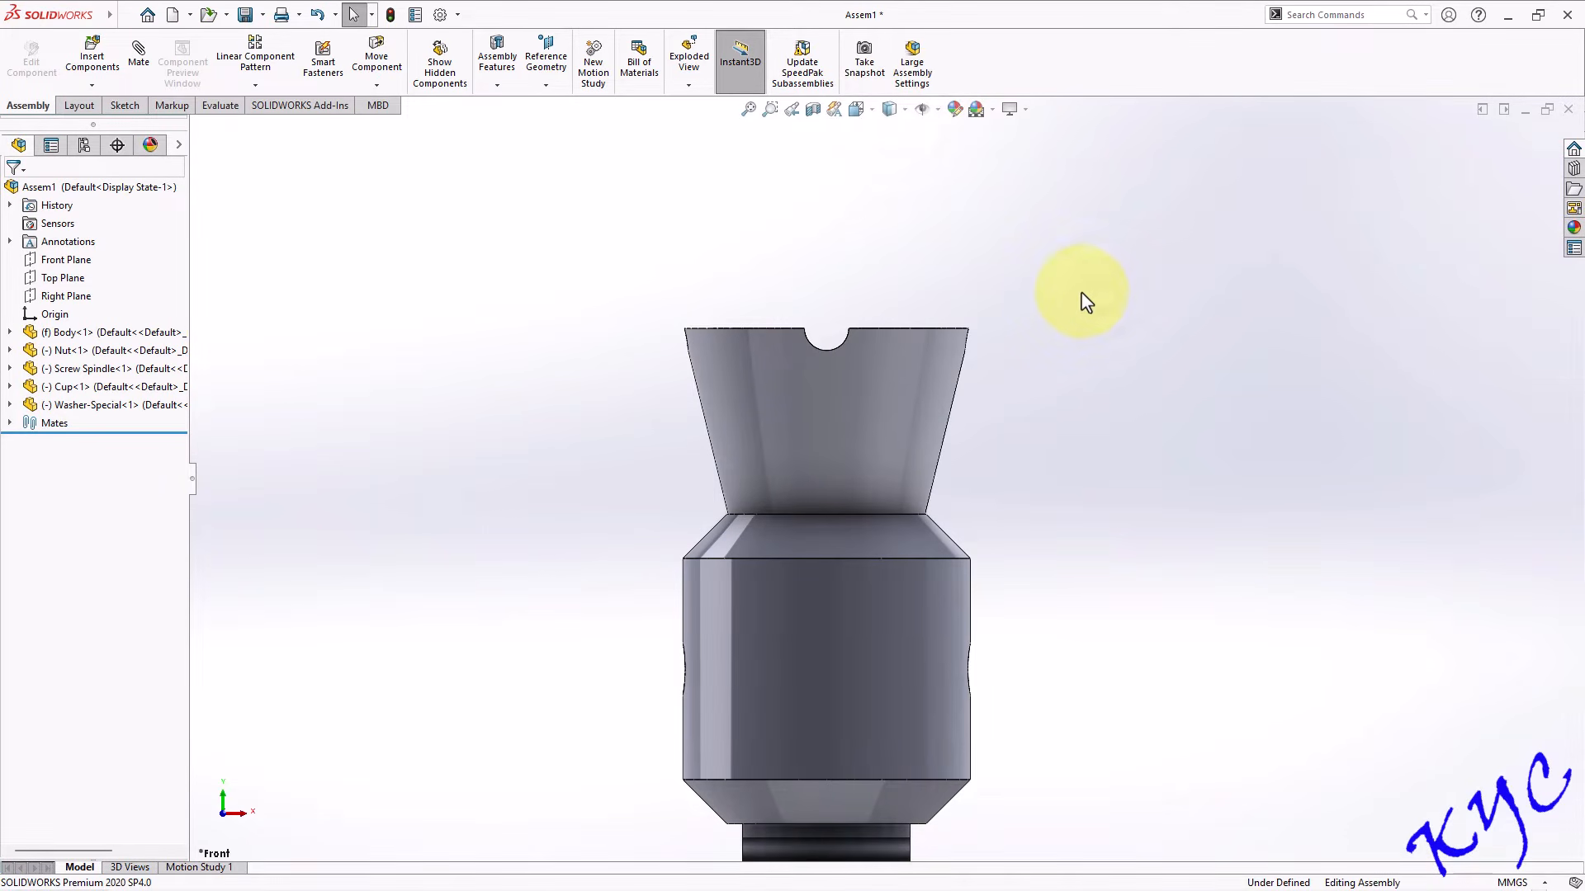
Insert the CSK Screw part and place it beside the cup.
key(ctrl+7)
scroll(983, 272, down, 3)
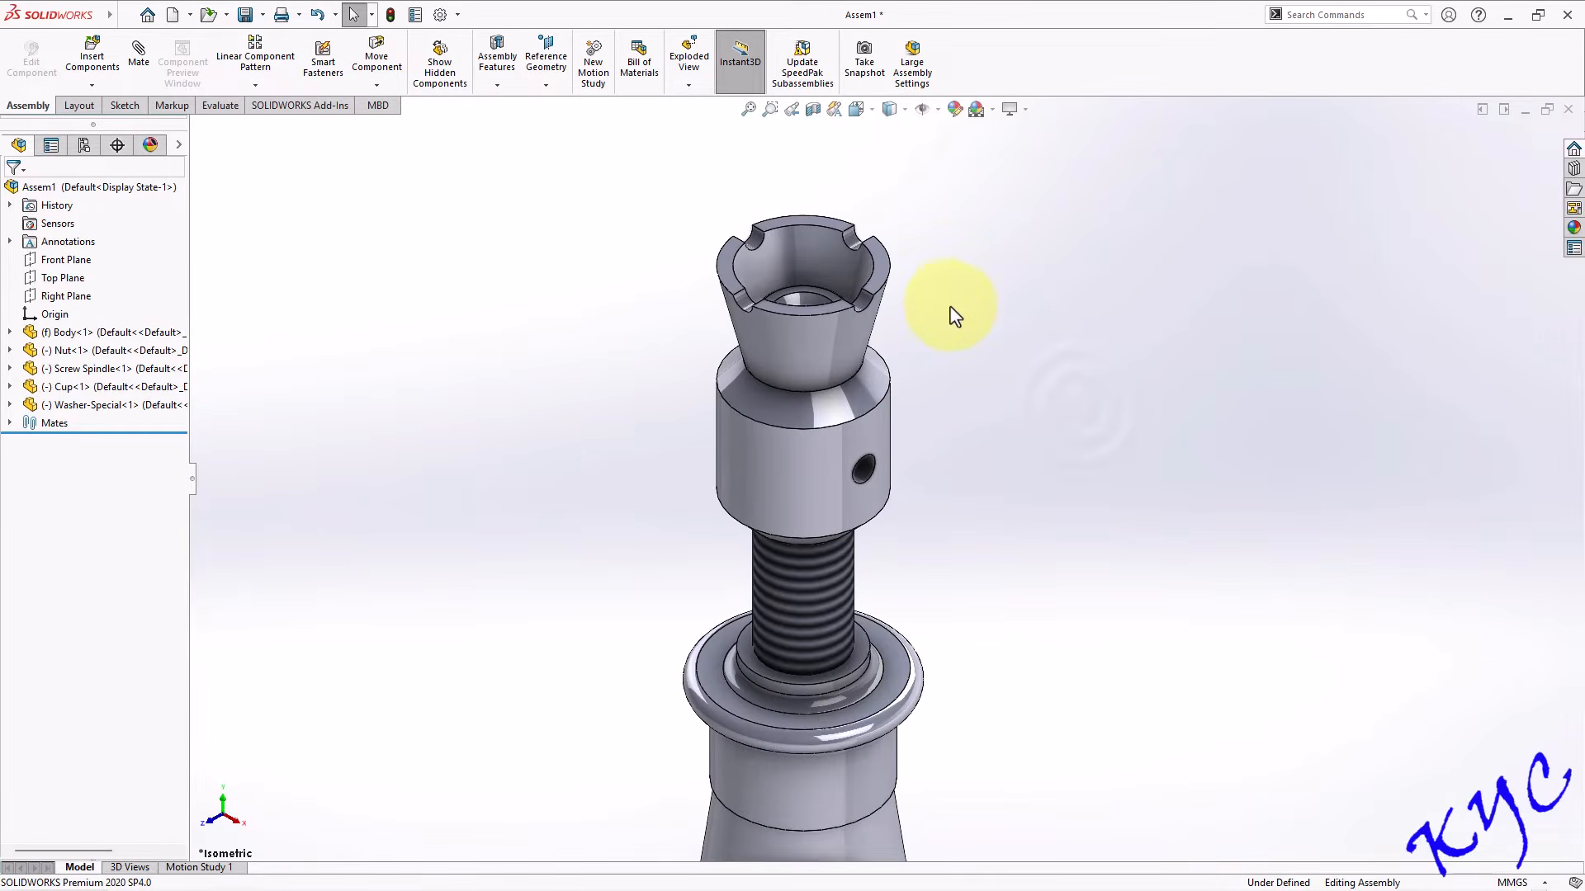
middle_drag(933, 330, 957, 430)
scroll(913, 339, down, 2)
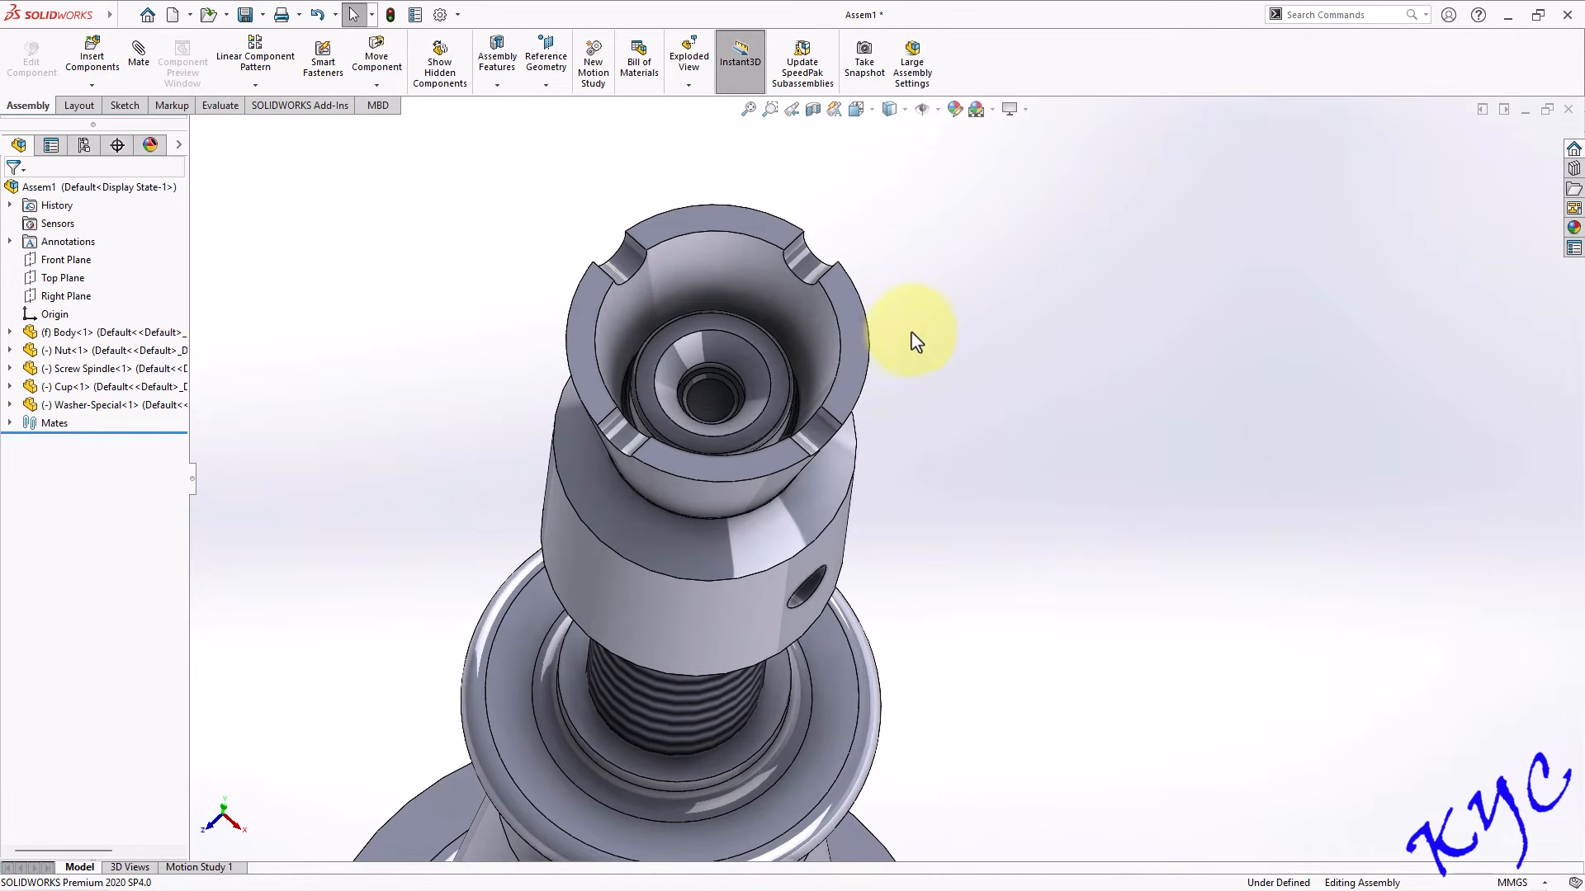
click(106, 70)
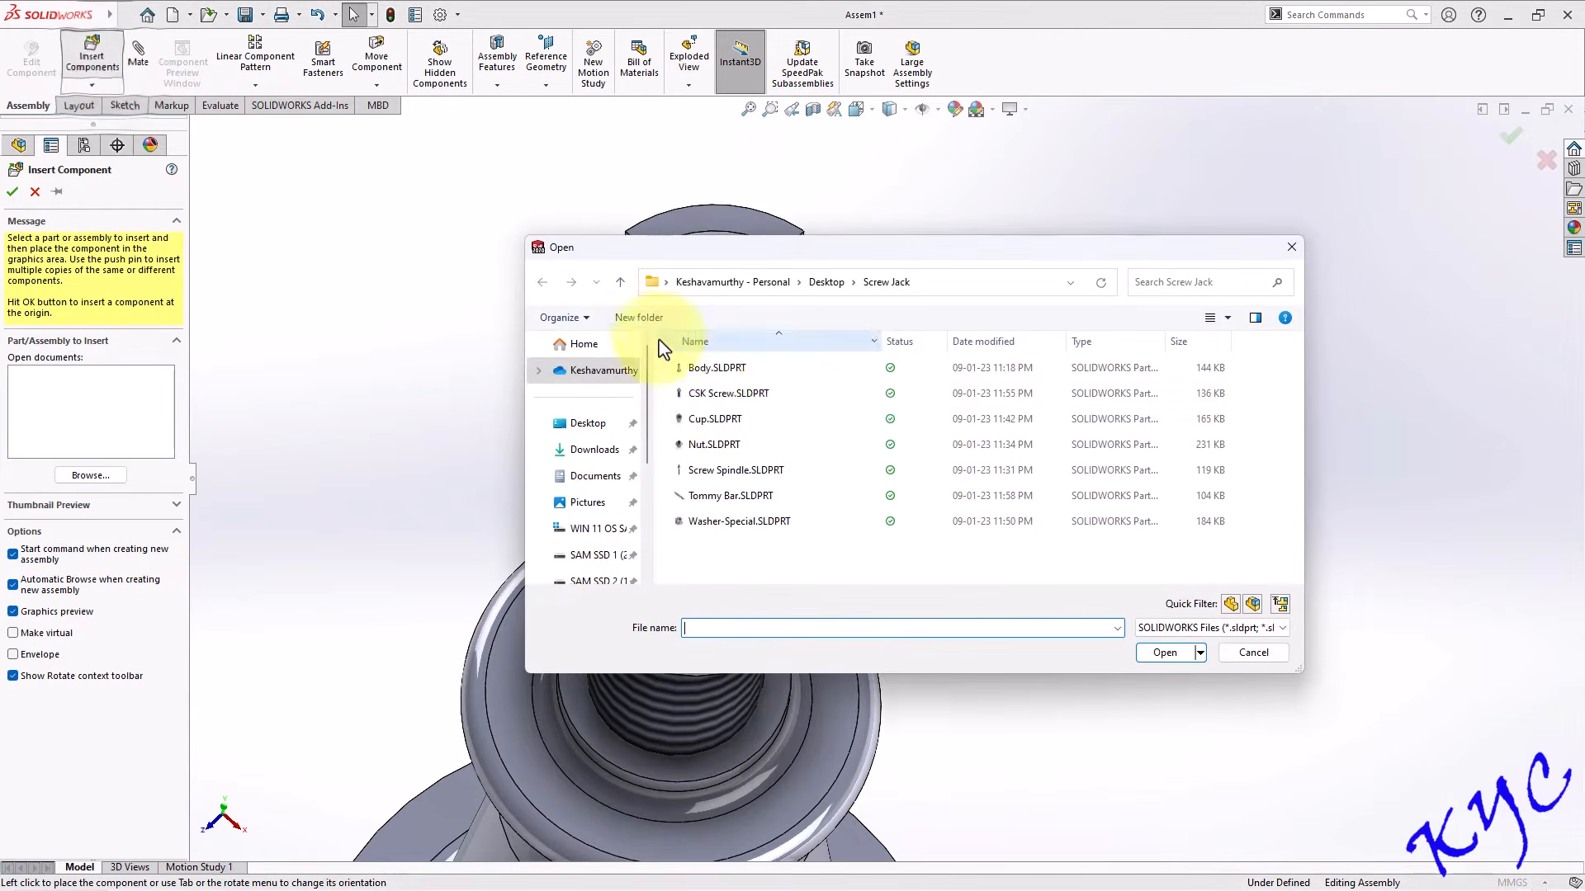
click(726, 392)
click(1165, 652)
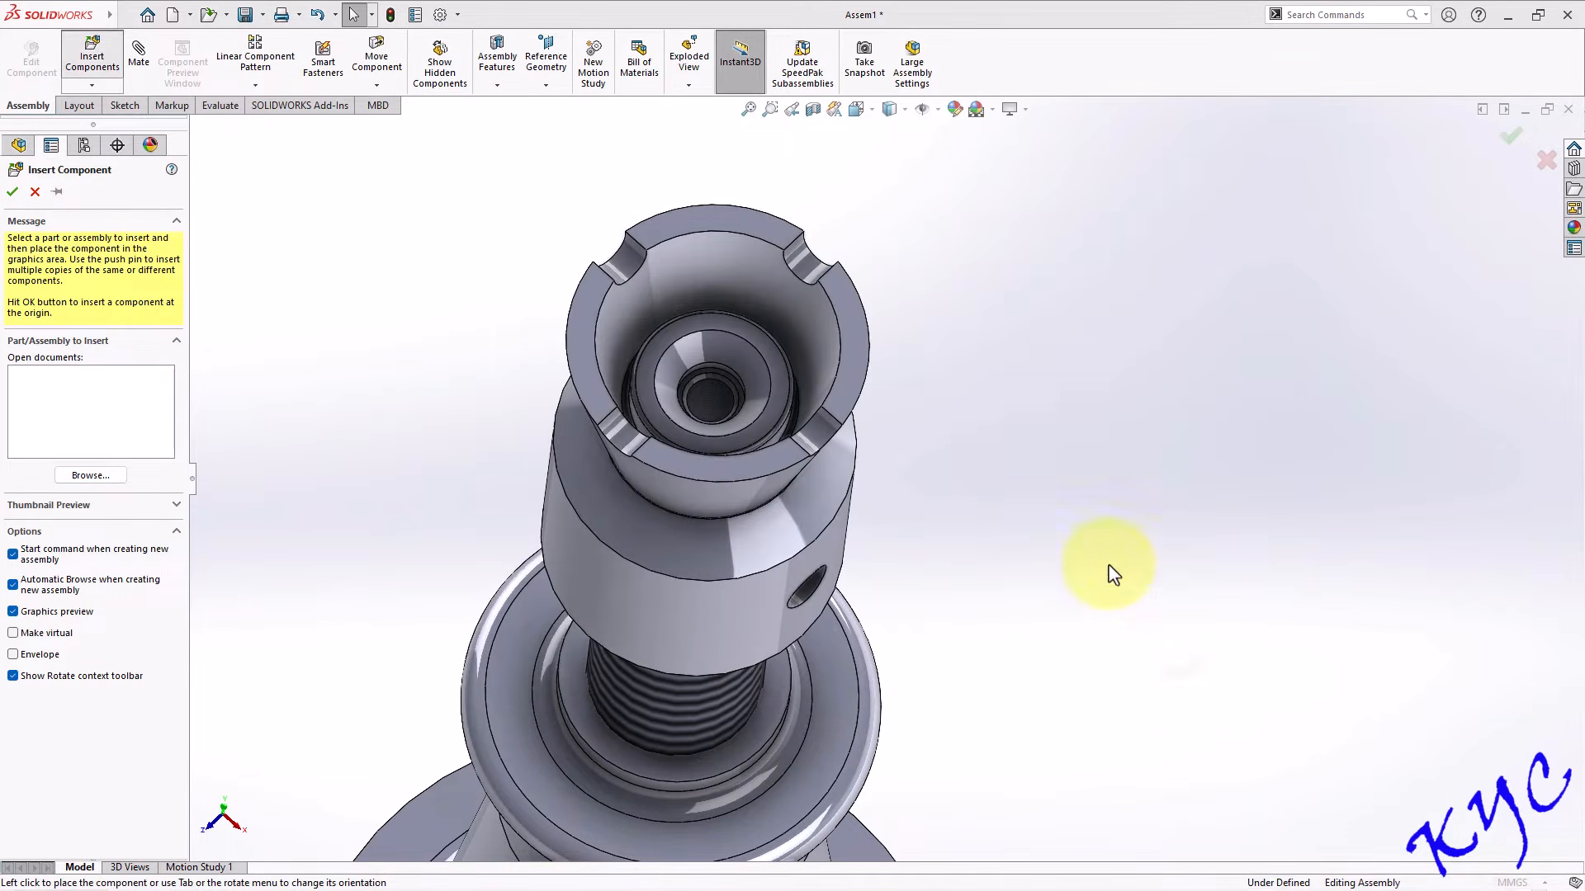
click(943, 349)
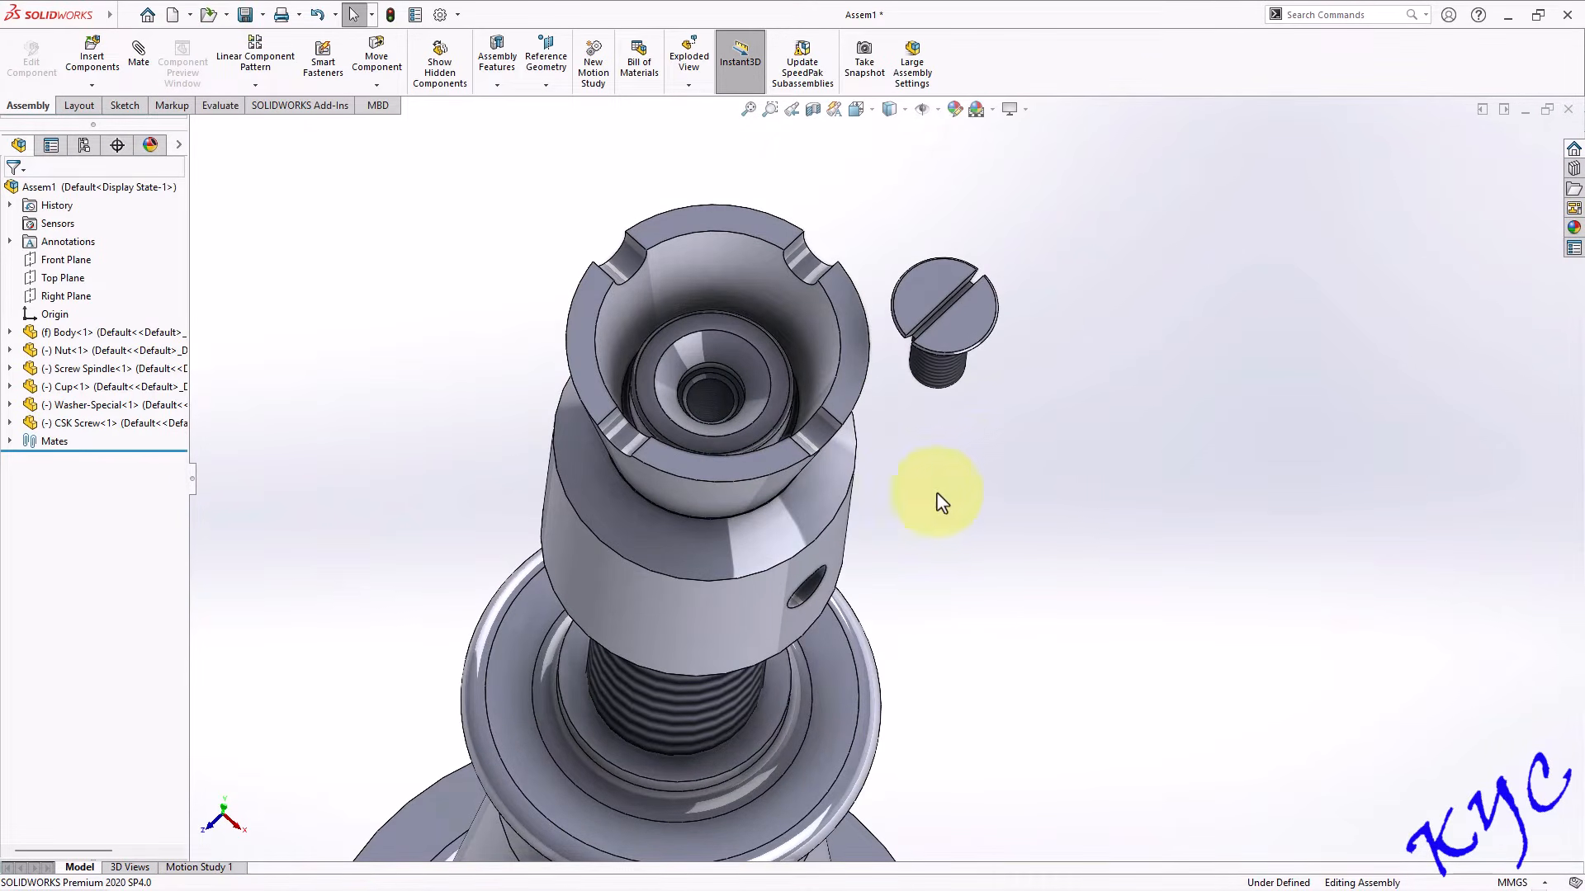
Add a concentric mate between the CSK screw's shank and the spindle's threaded hole, and raise the screw above the washer.
click(141, 71)
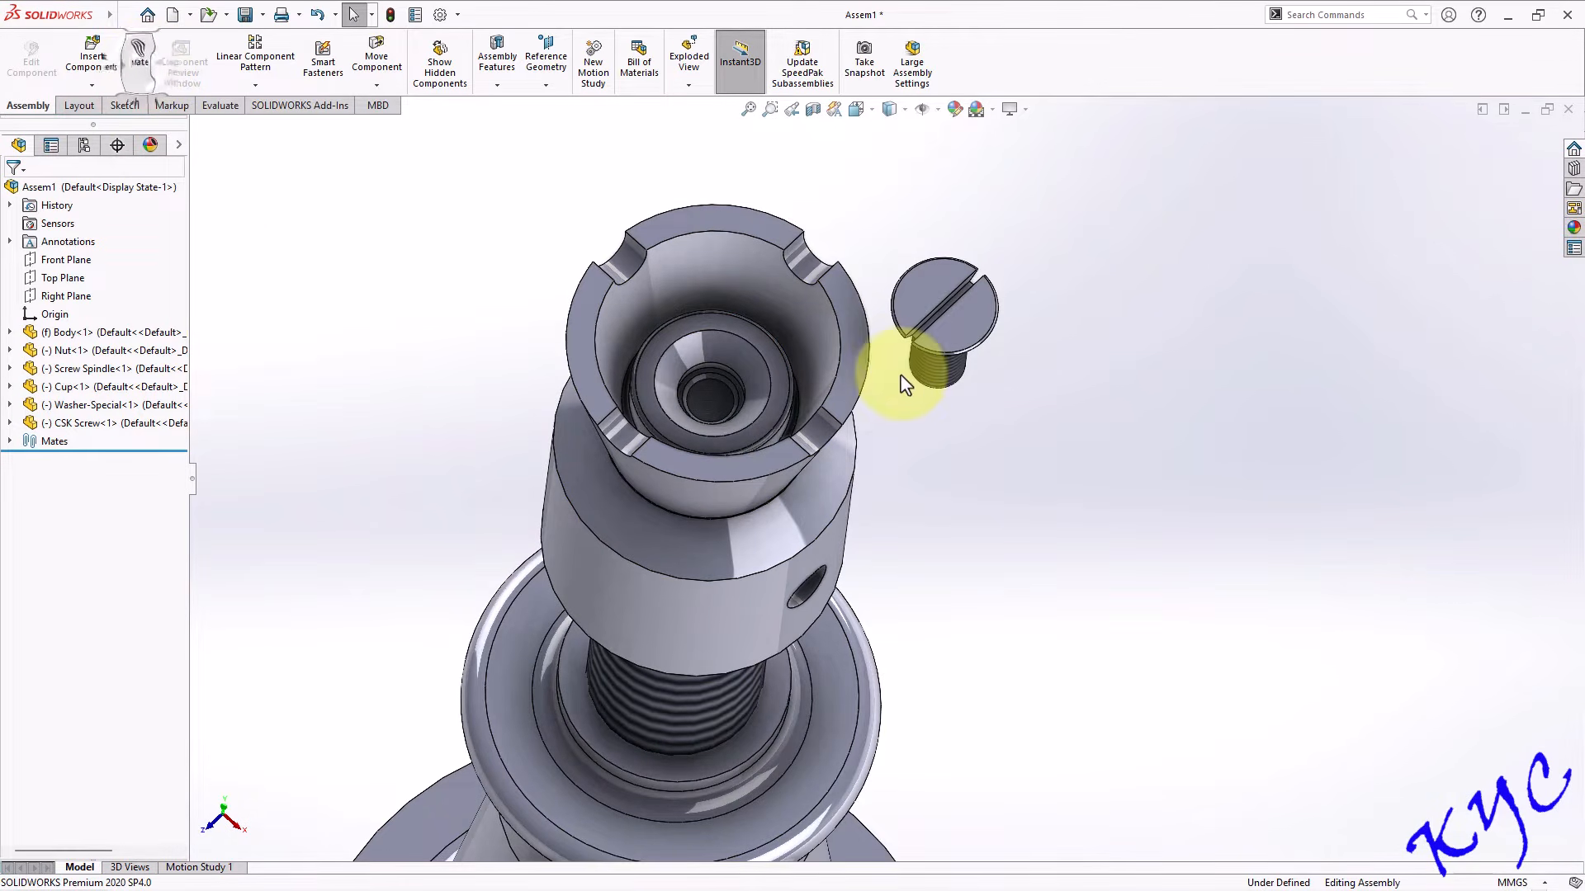
click(930, 382)
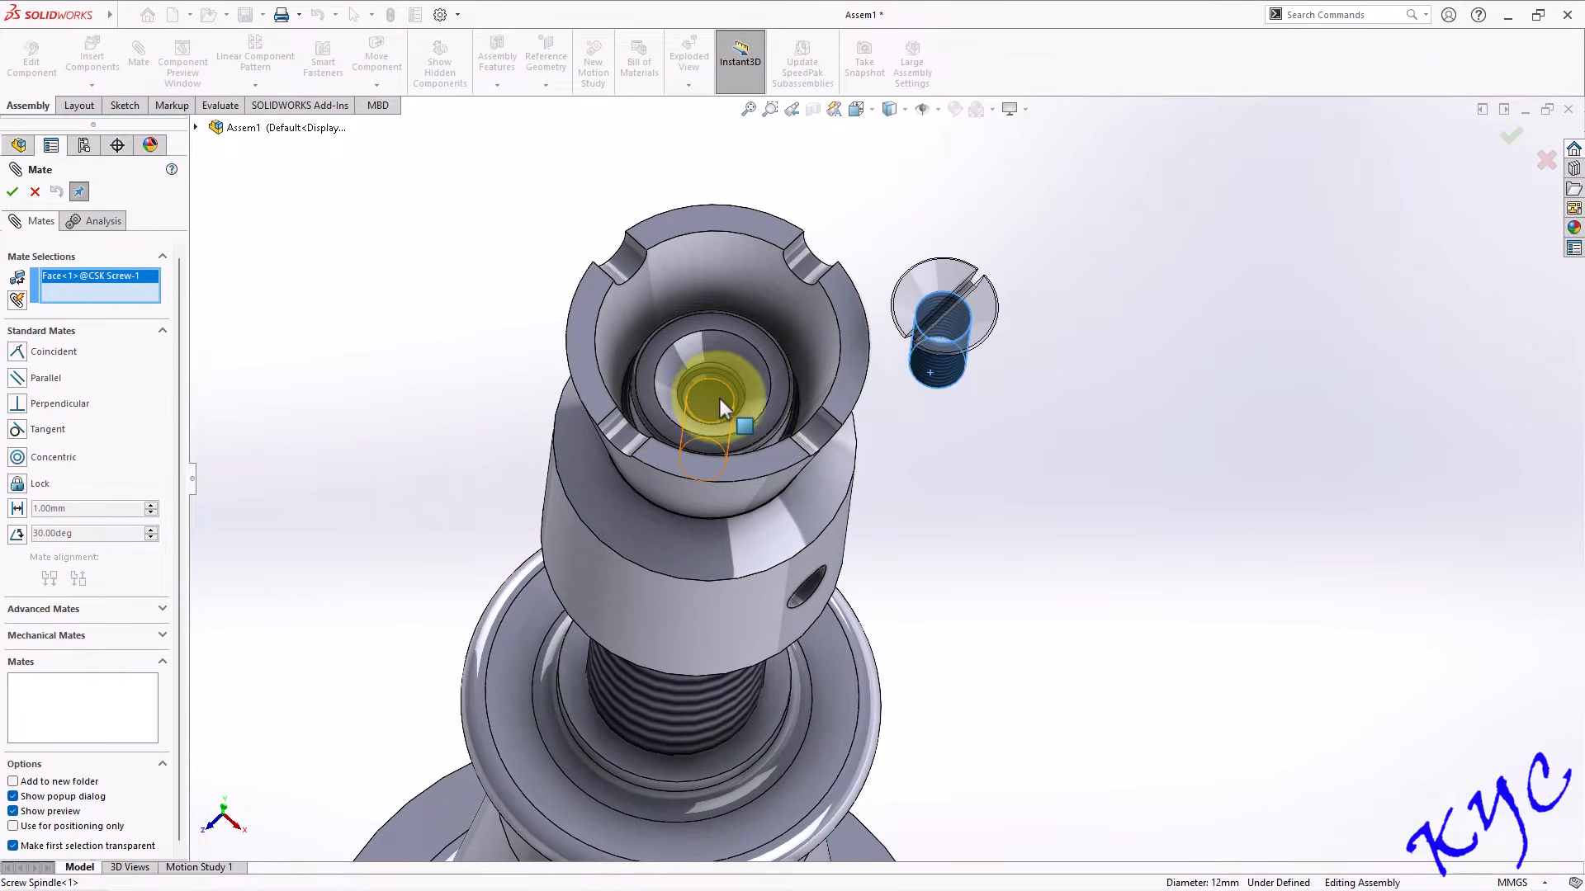
click(720, 406)
click(1105, 425)
drag(715, 395, 710, 213)
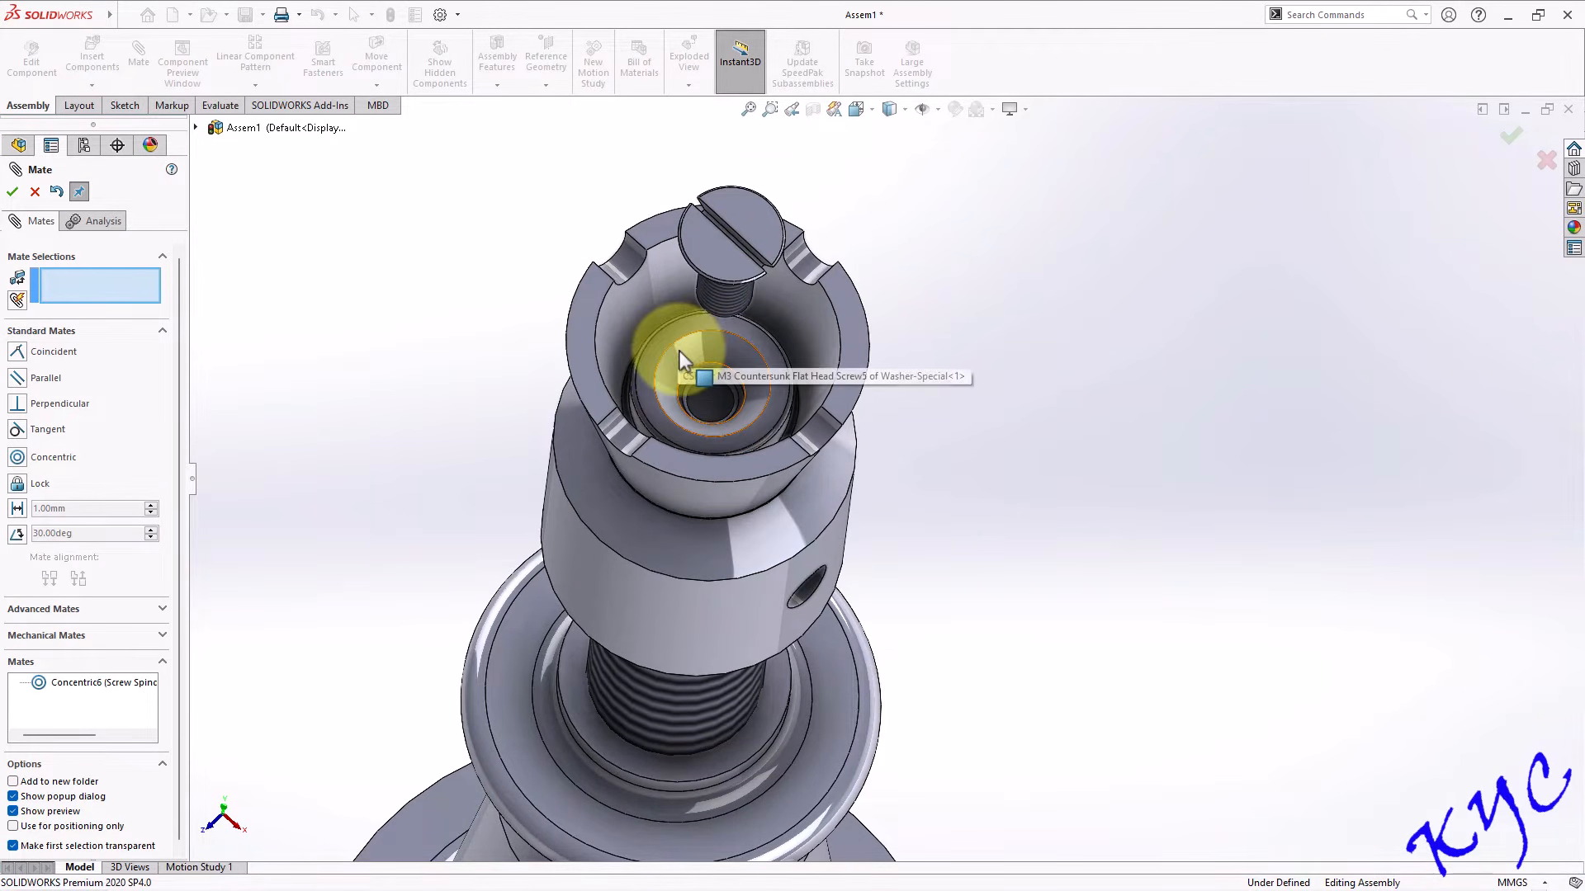
Mate the conical underside of the CSK screw's head coincident with the special washer's countersink.
middle_drag(947, 350, 654, 248)
scroll(698, 247, up, 3)
click(657, 233)
middle_drag(814, 248, 966, 483)
click(885, 495)
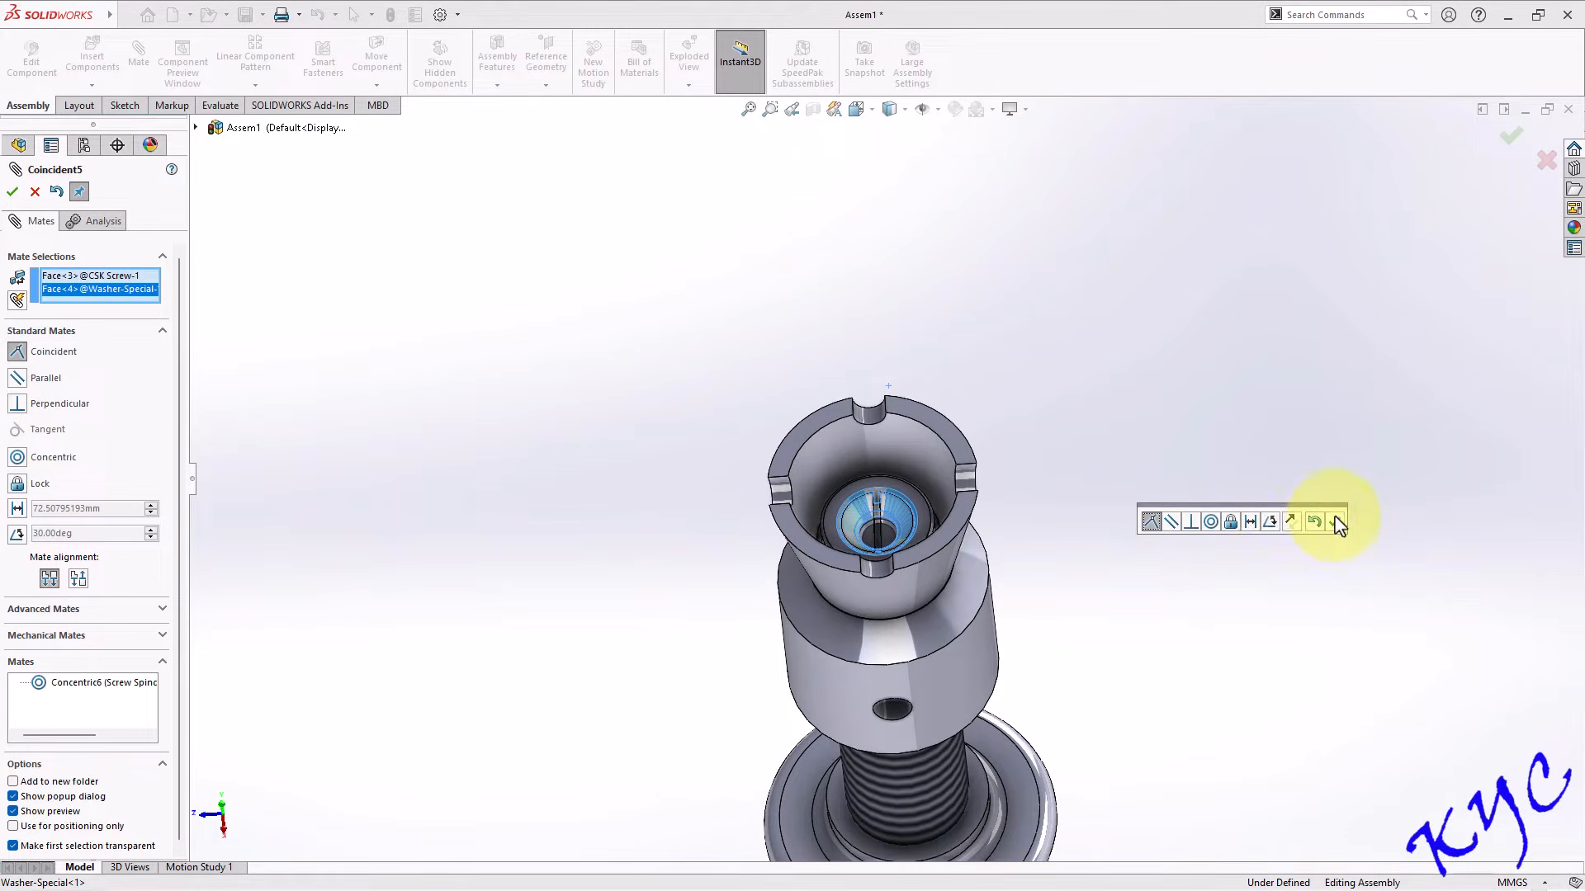
click(1338, 522)
Mate a side face of the CSK screw's slot parallel to the assembly's Right Plane, and check the alignment from above.
scroll(1007, 510, down, 4)
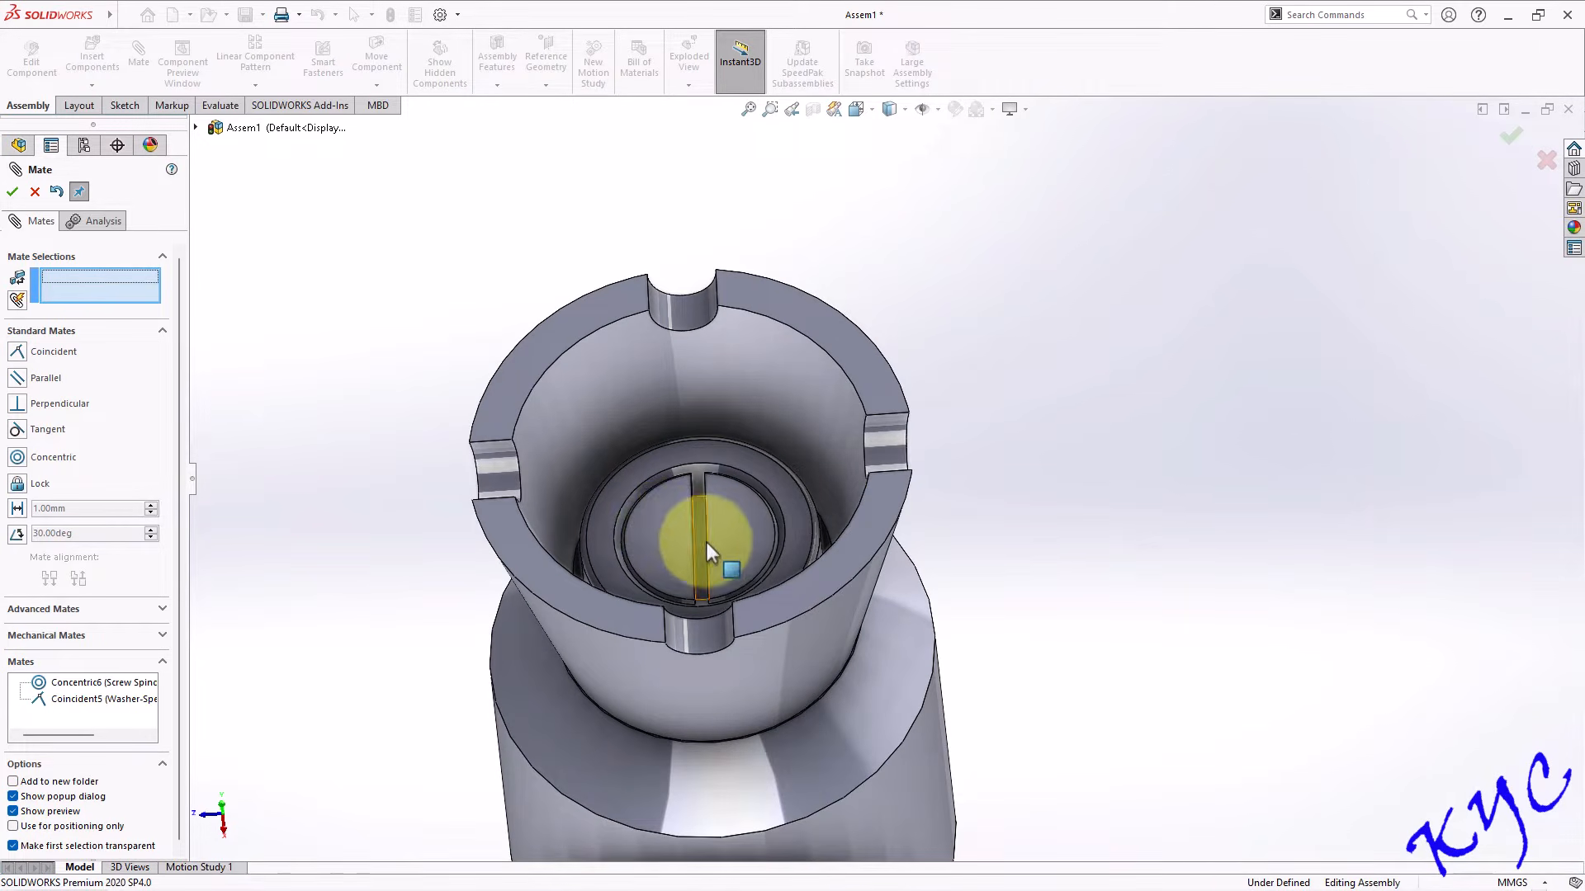
middle_drag(688, 572, 929, 570)
scroll(776, 503, up, 3)
scroll(814, 513, down, 3)
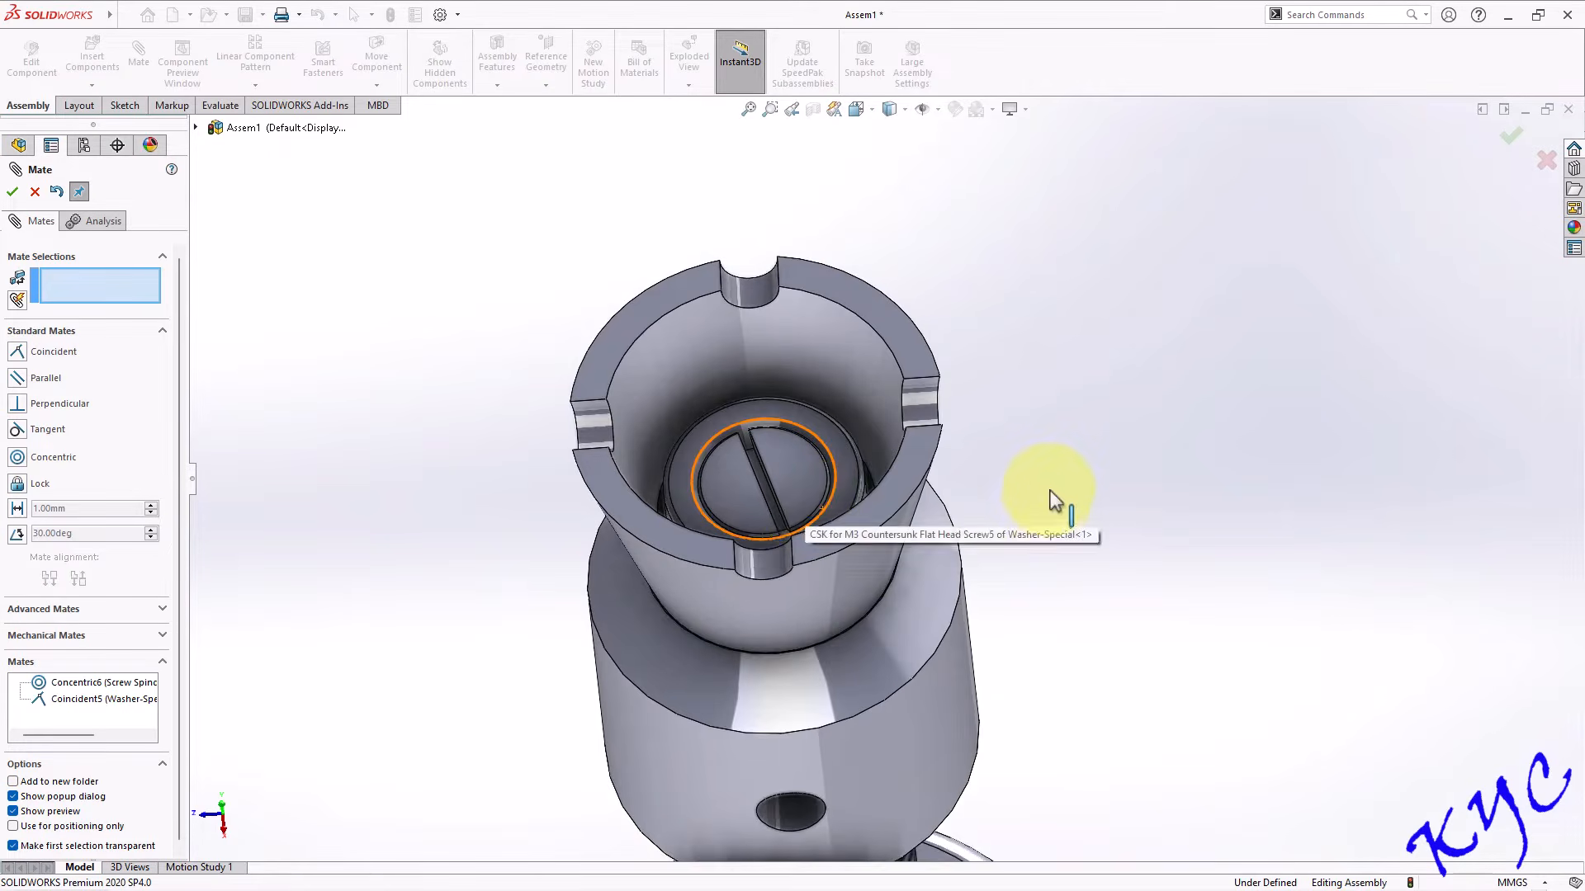
scroll(991, 479, down, 1)
scroll(778, 487, down, 2)
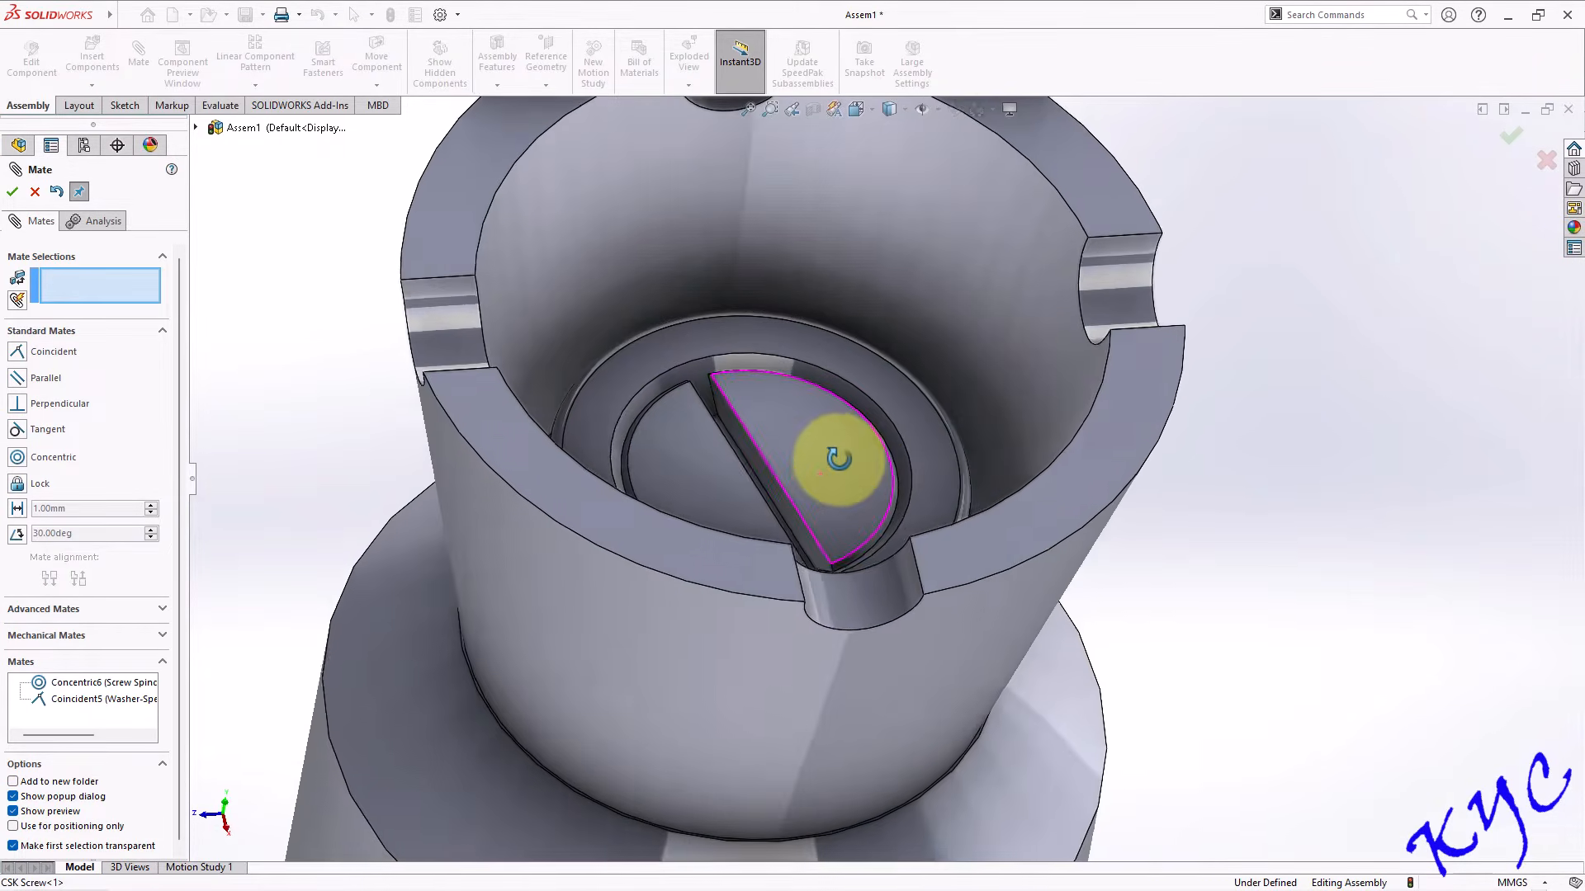
click(761, 467)
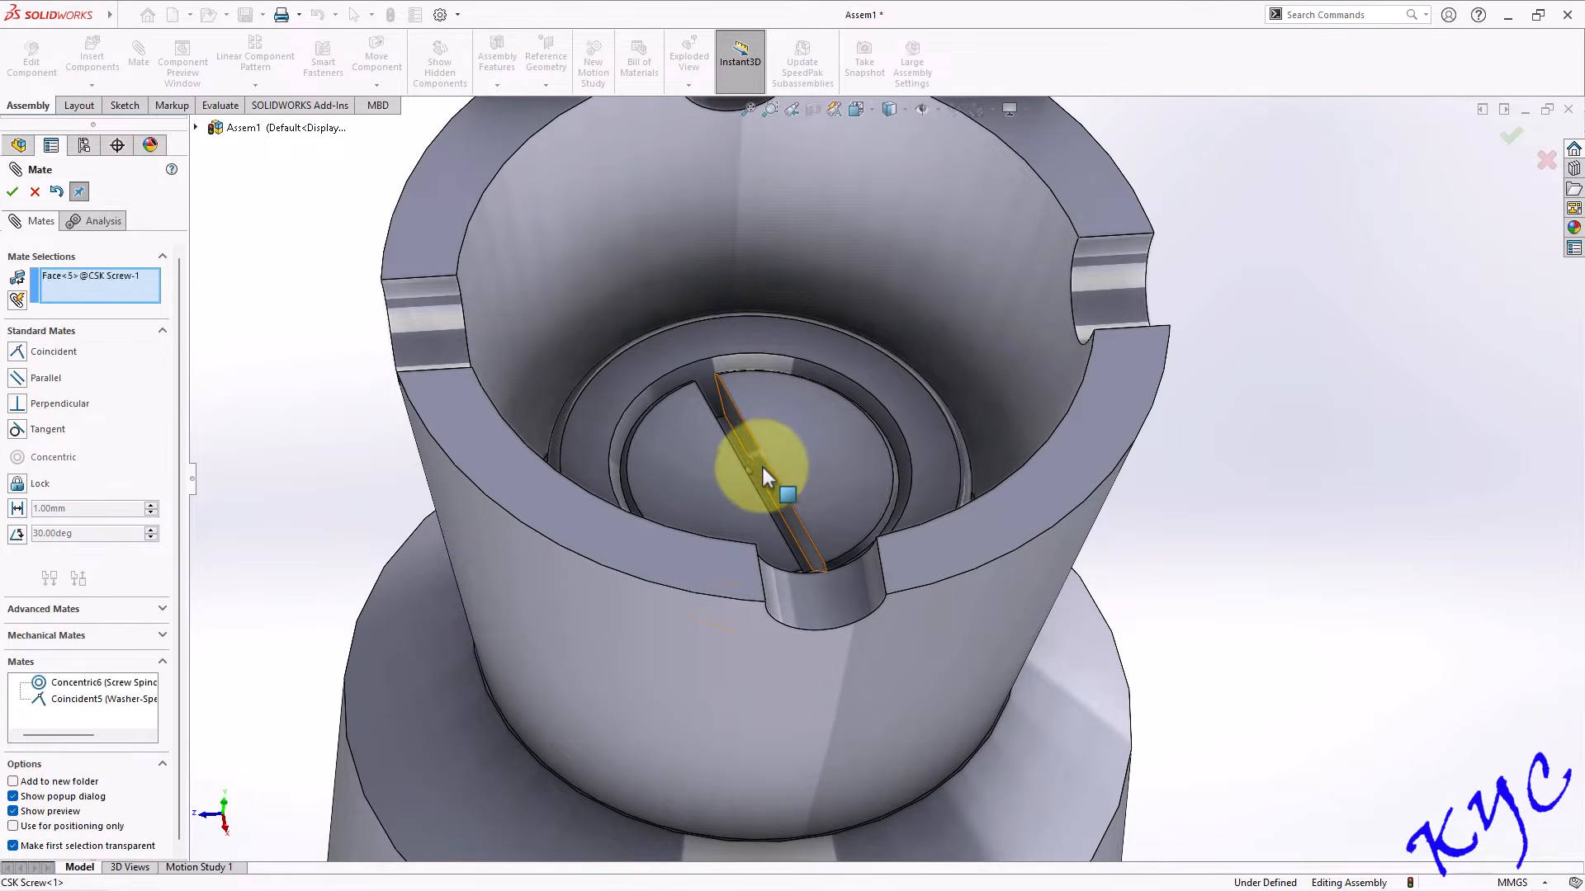
click(196, 128)
click(266, 236)
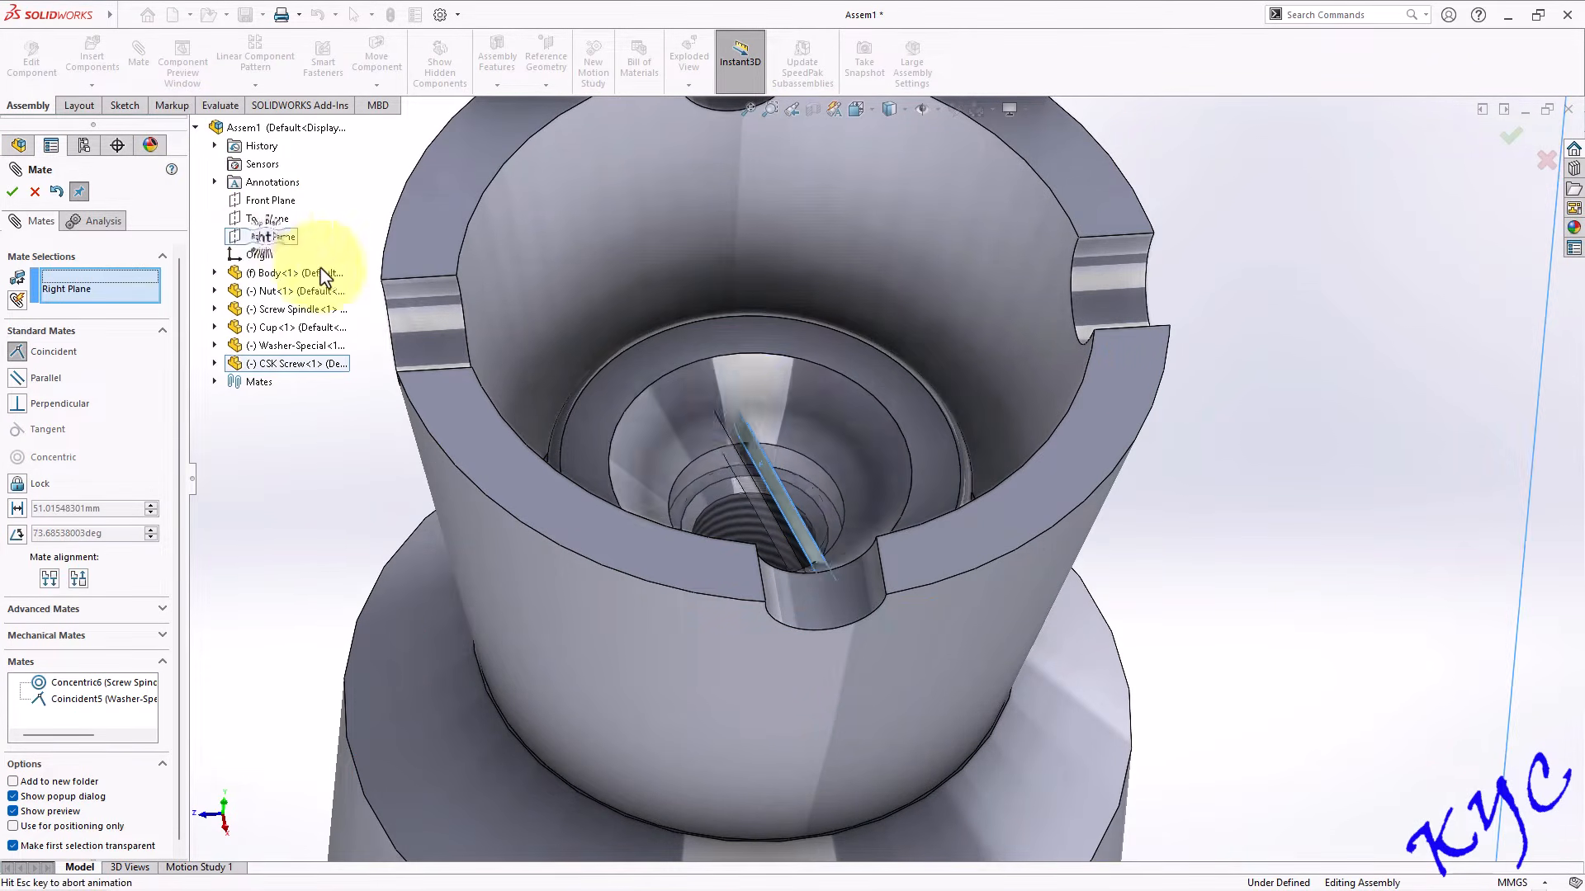
scroll(928, 434, up, 5)
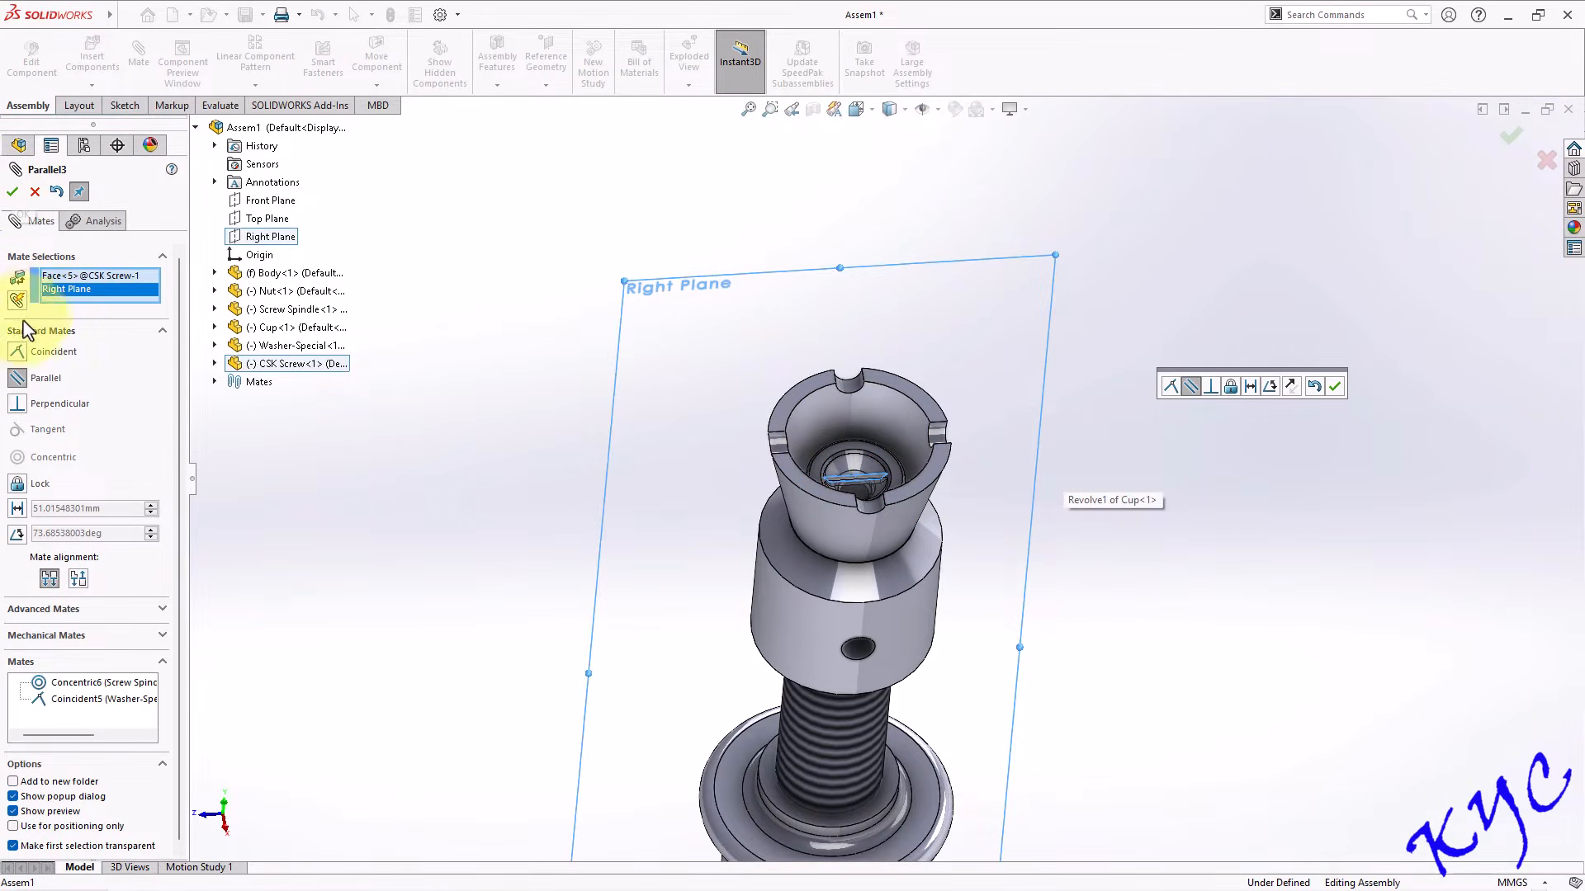
click(12, 192)
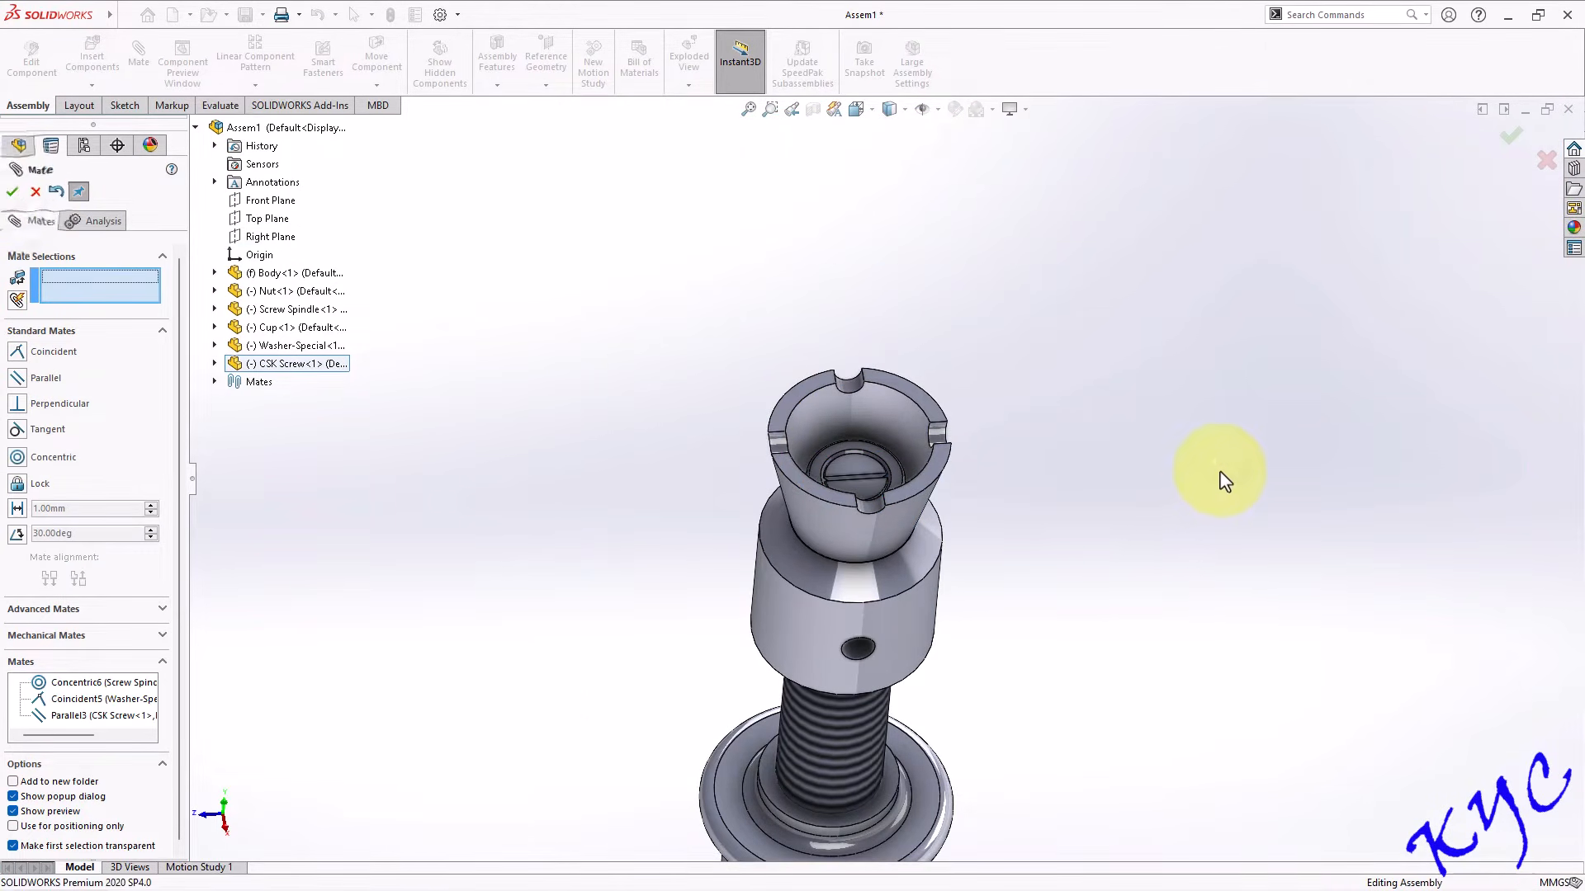
key(ctrl+1)
key(ctrl+5)
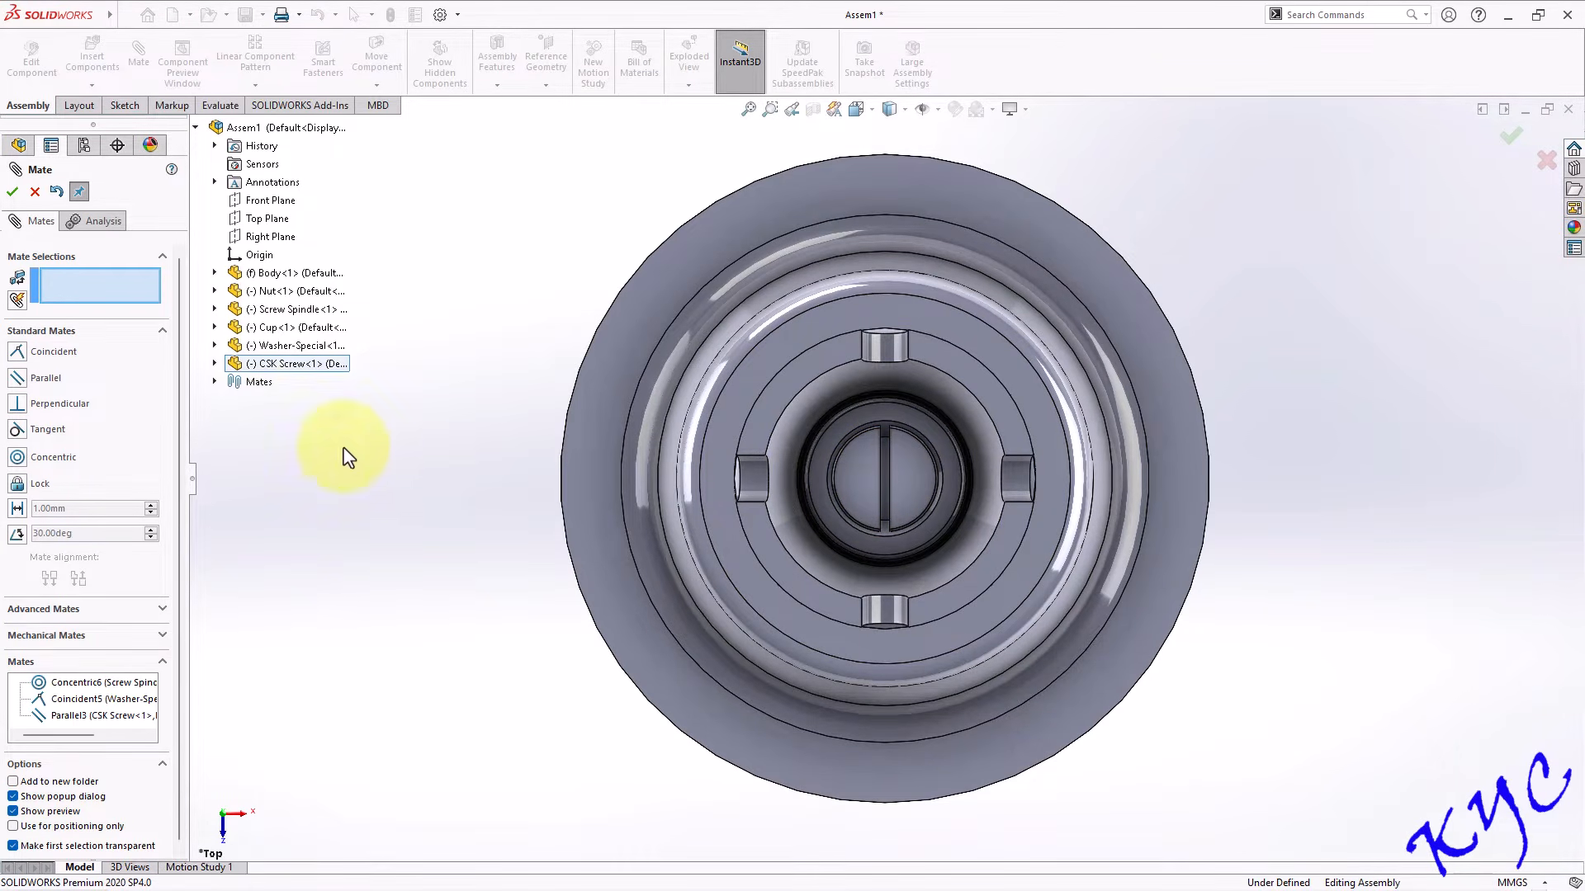
Change the parallel mate between the CSK screw's slot face and the Right Plane to a perpendicular mate.
click(215, 364)
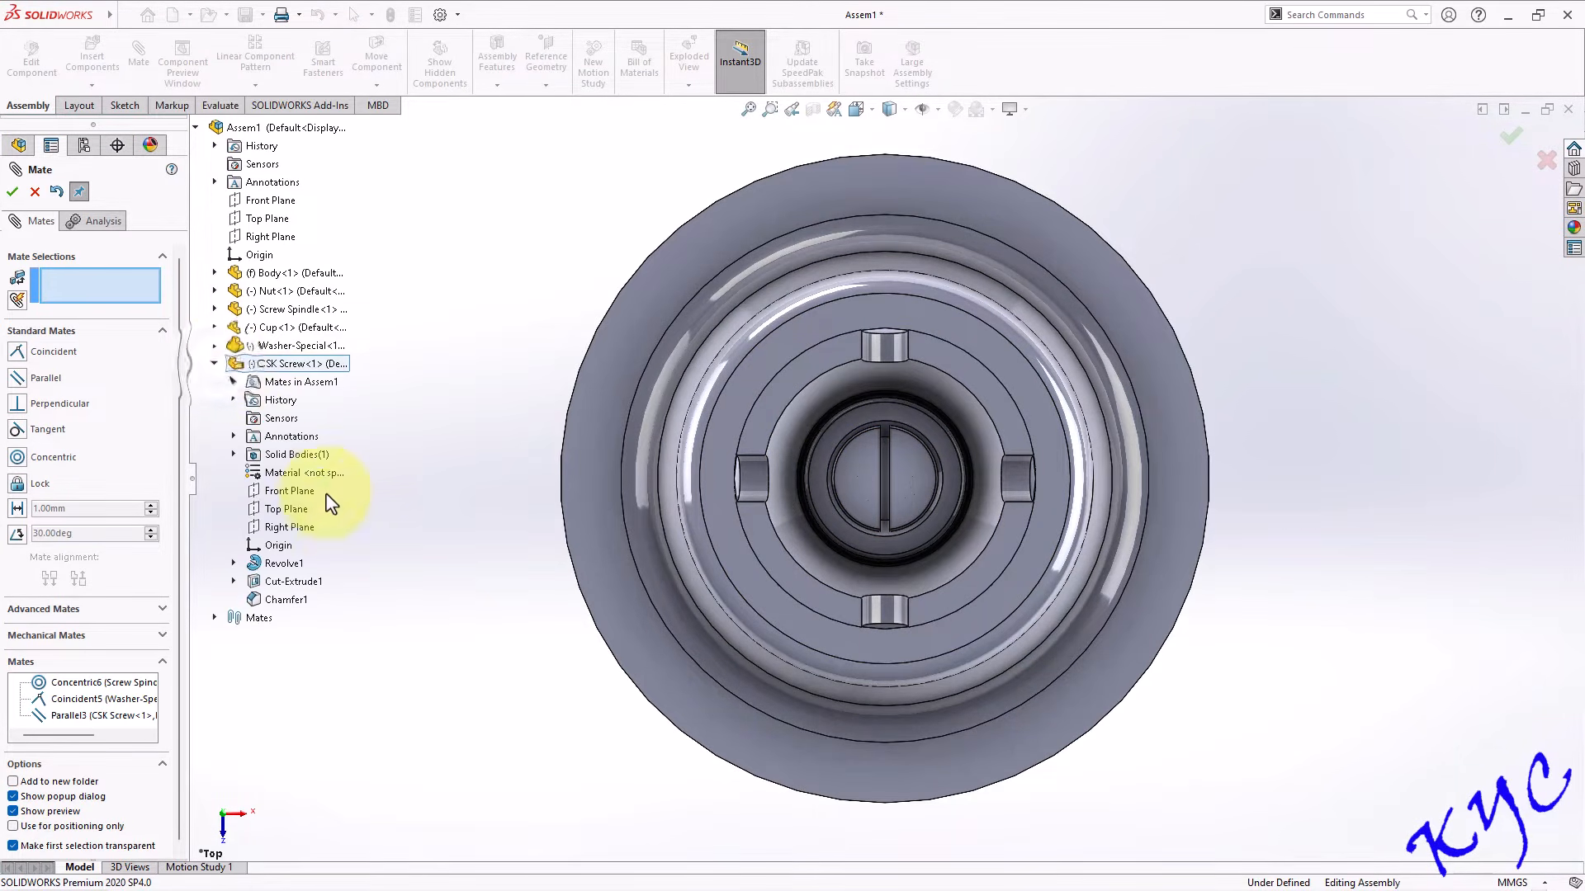
click(233, 382)
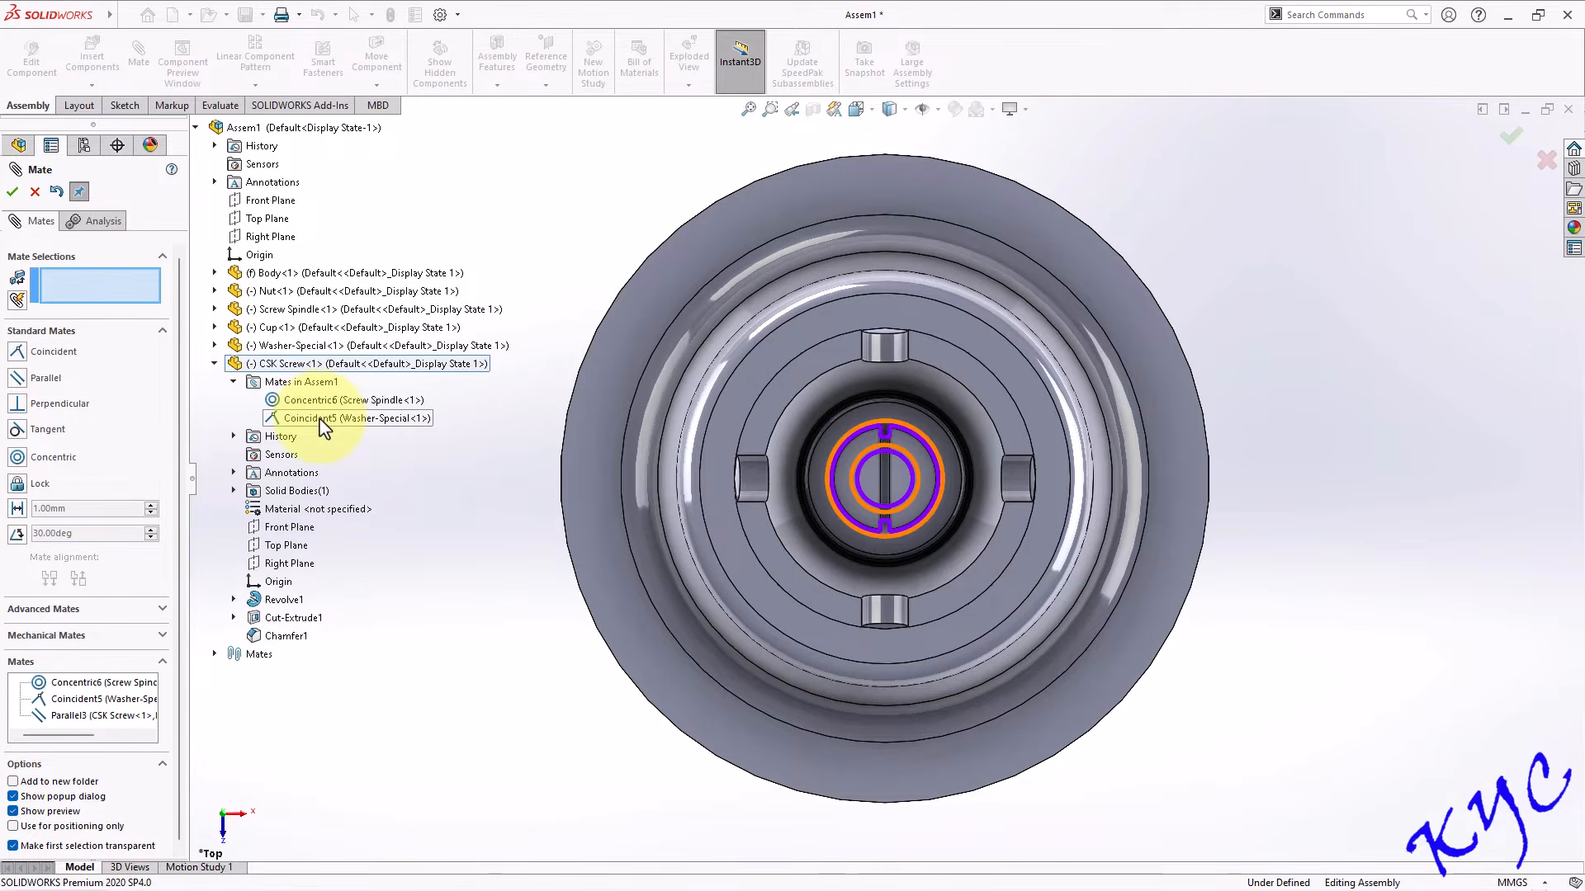
click(215, 364)
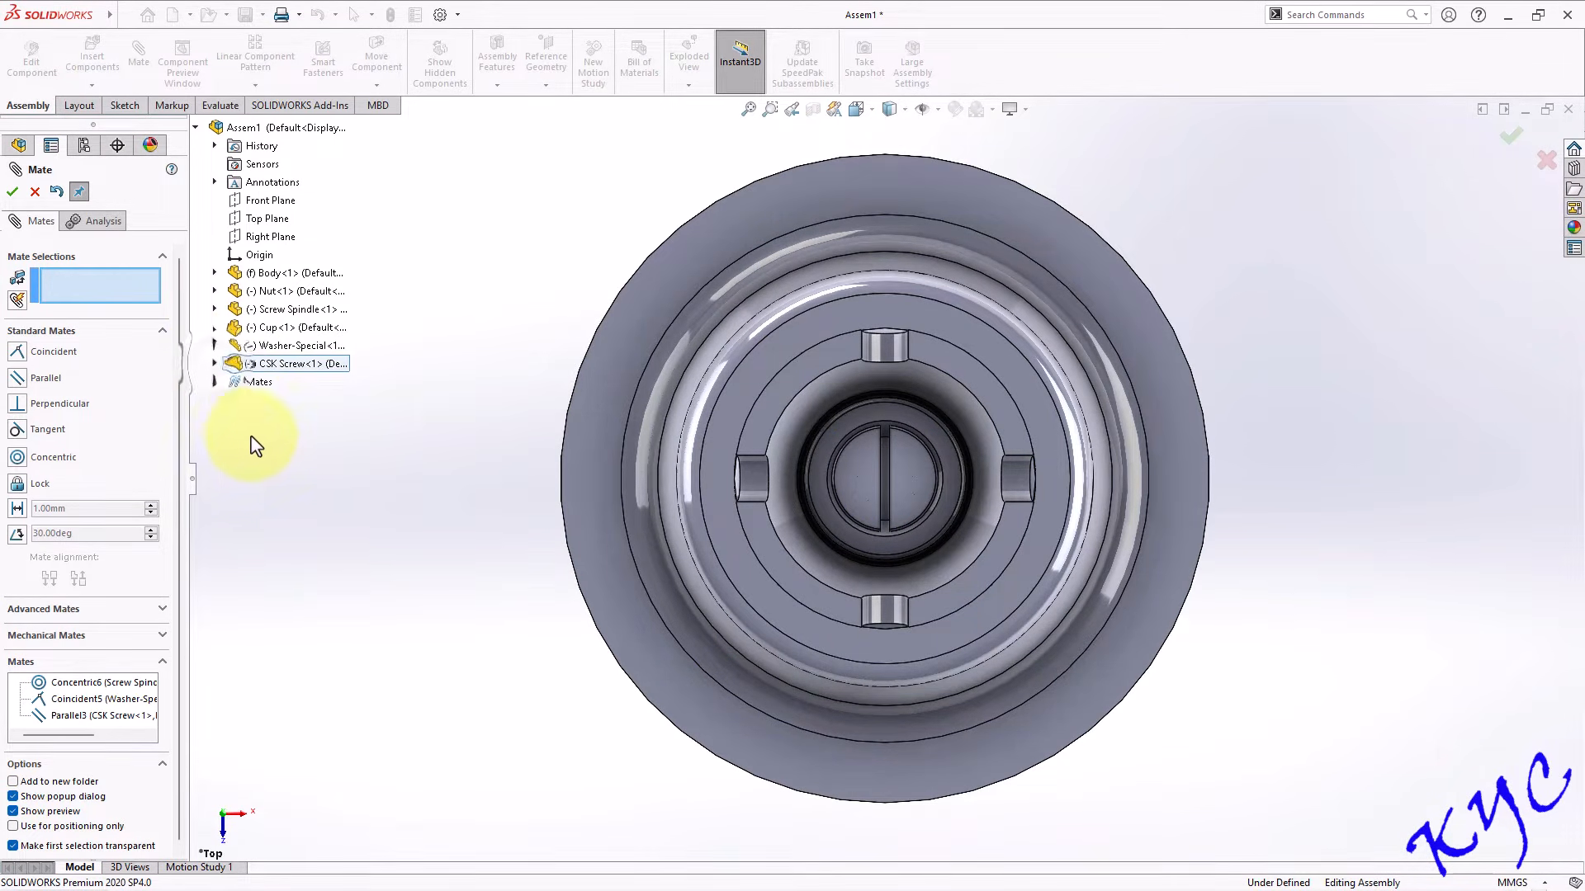
click(215, 382)
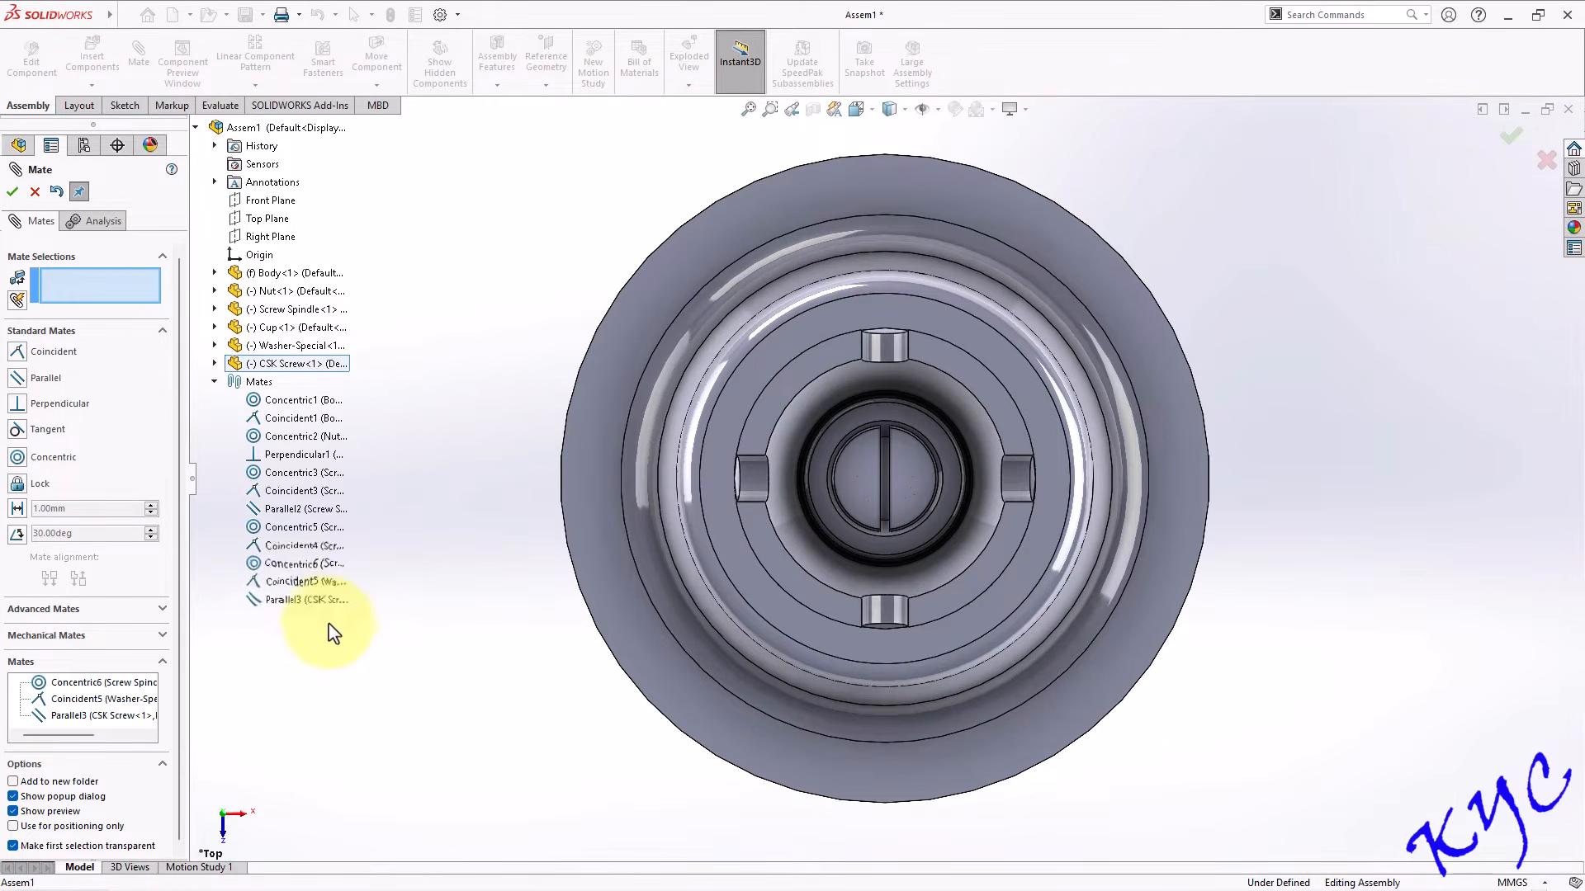
right_click(294, 600)
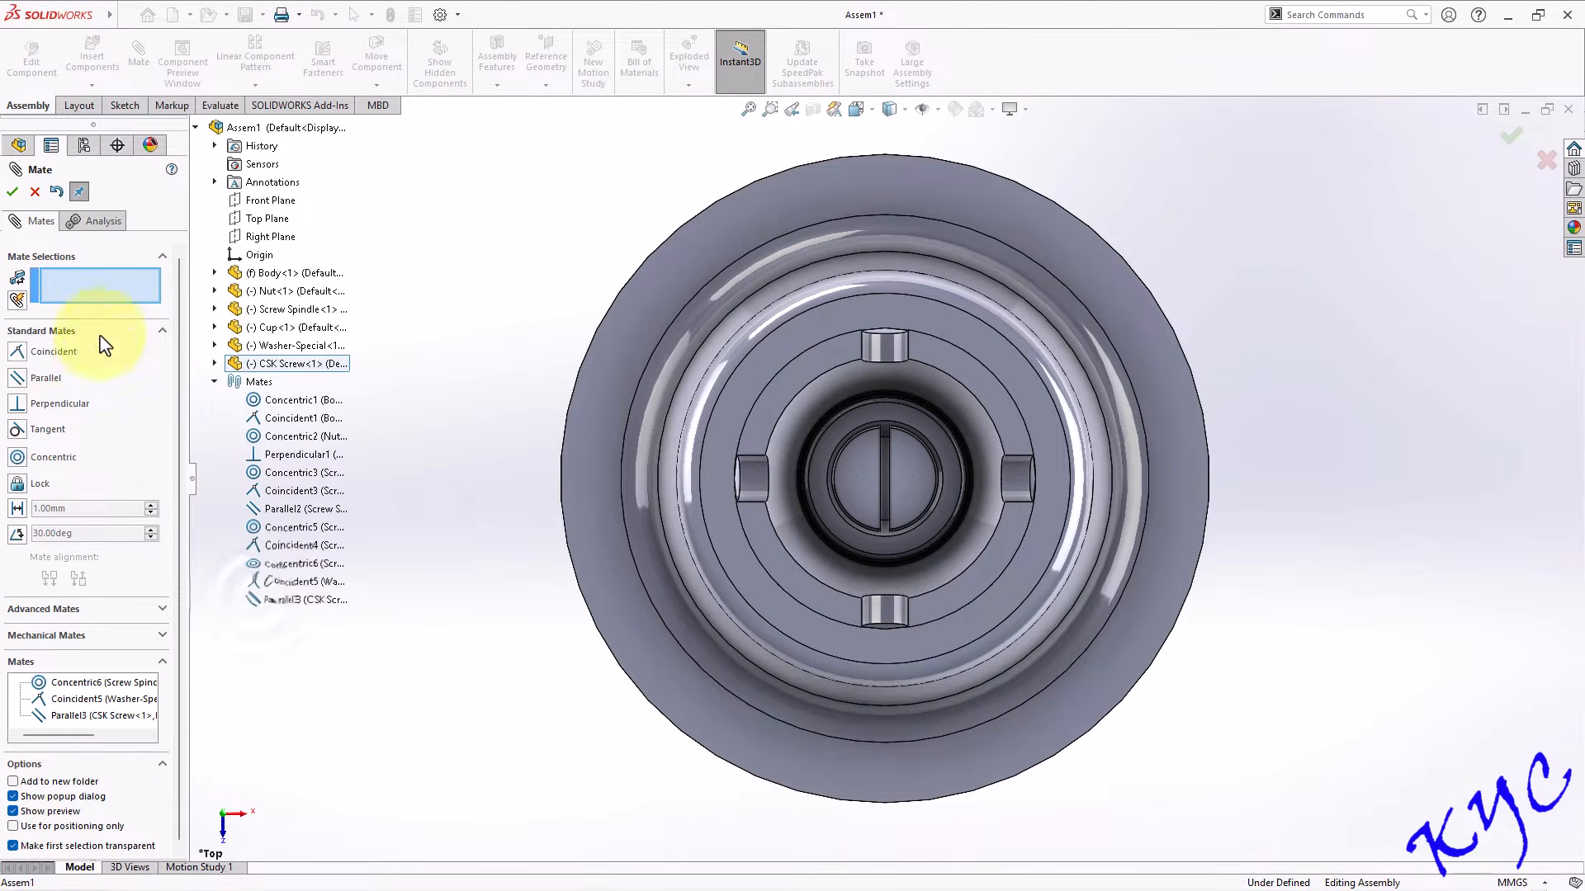
click(12, 191)
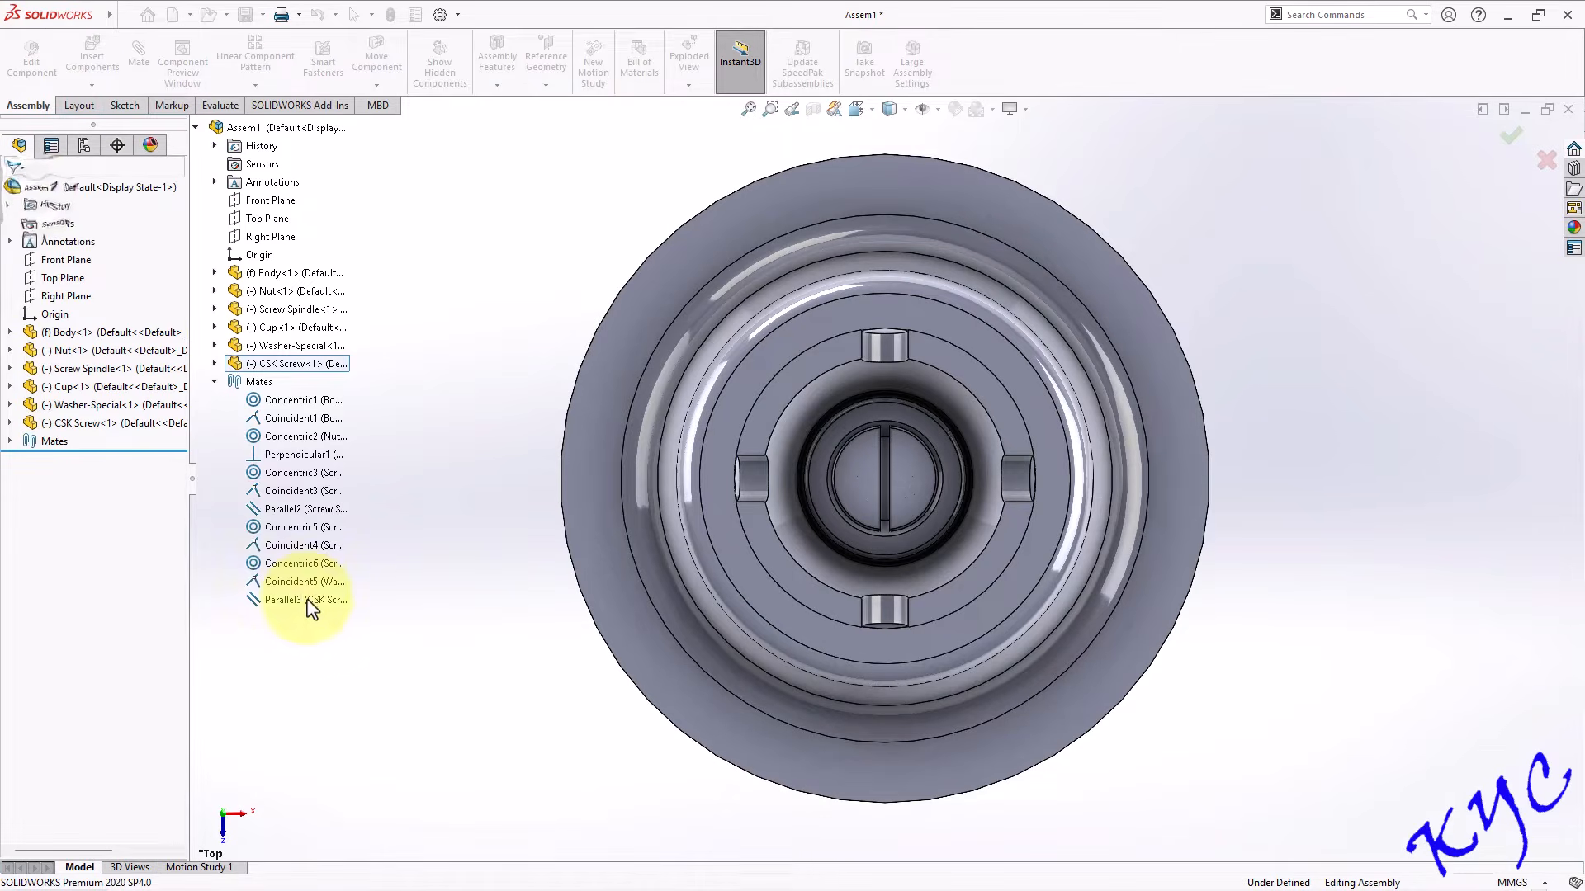
double_click(29, 444)
click(99, 659)
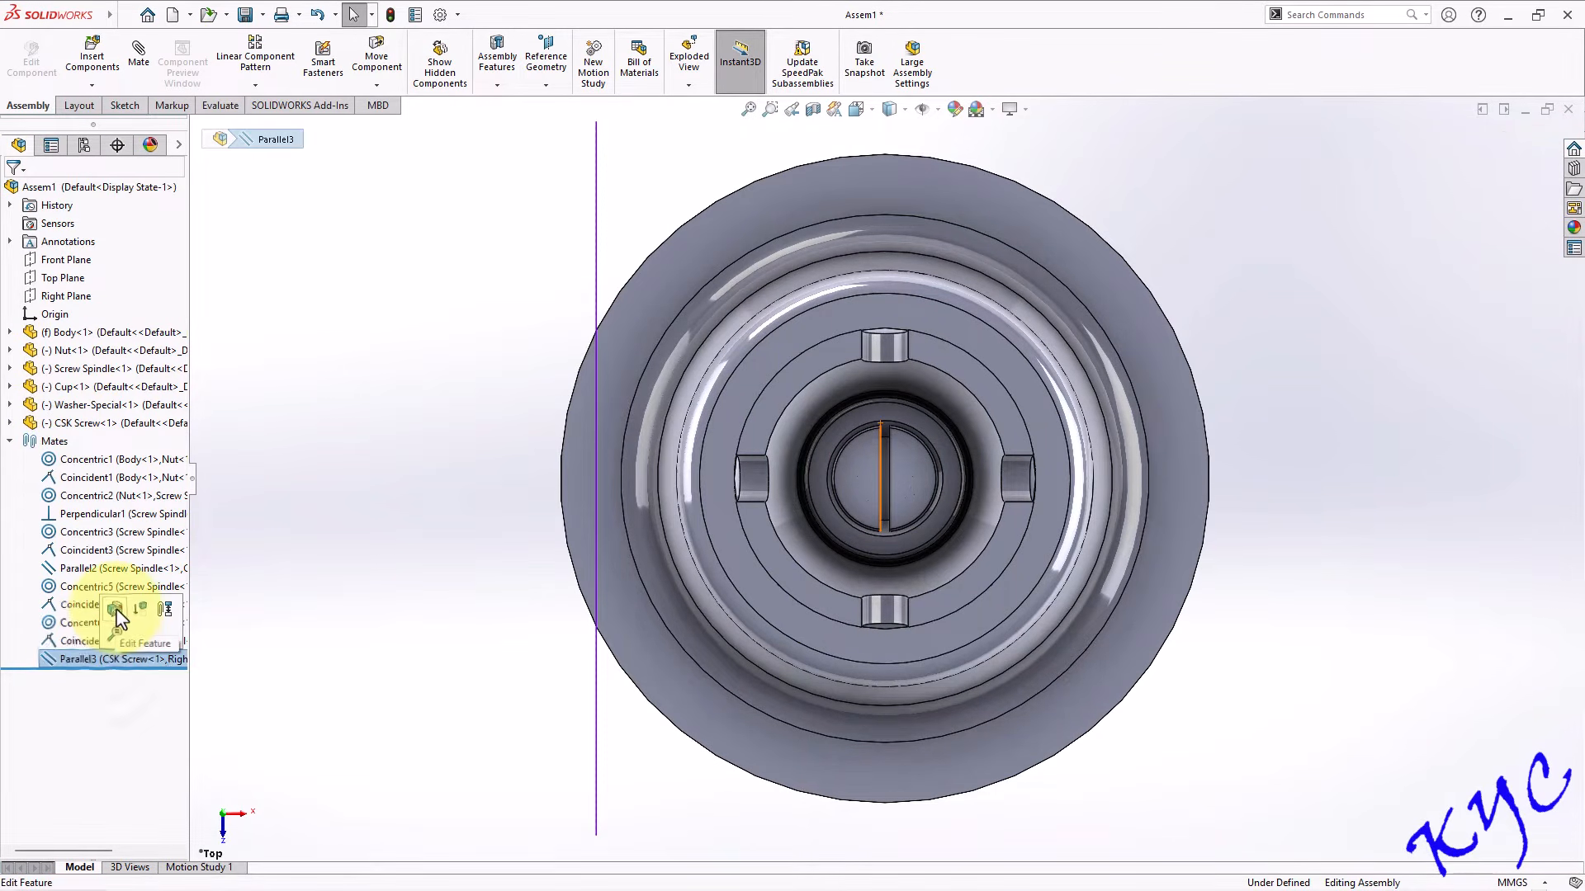
click(114, 611)
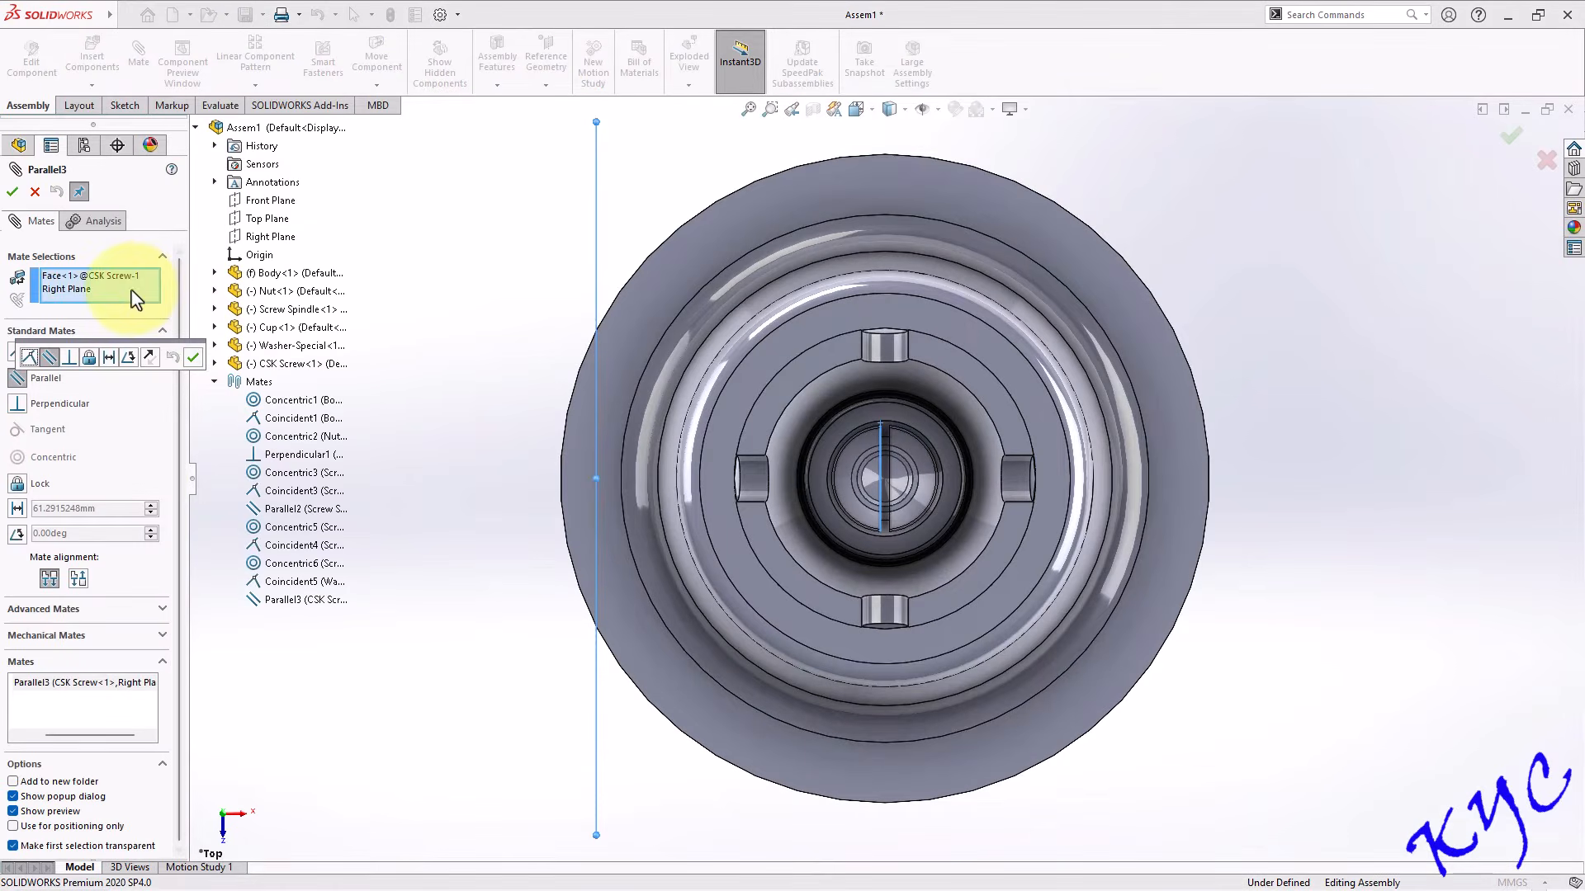
click(68, 357)
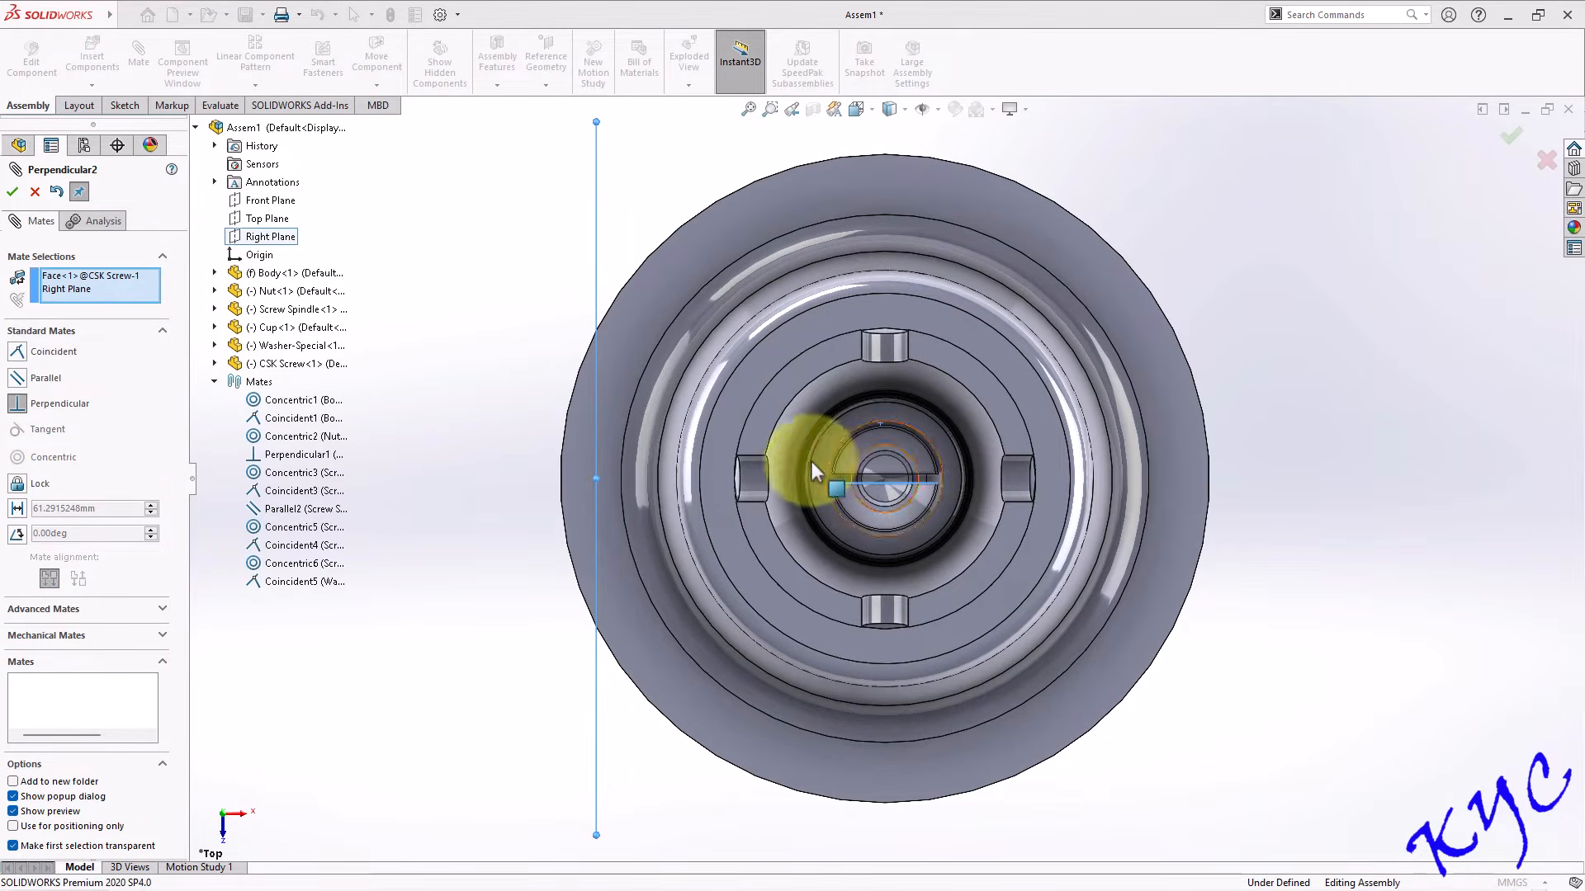
click(12, 192)
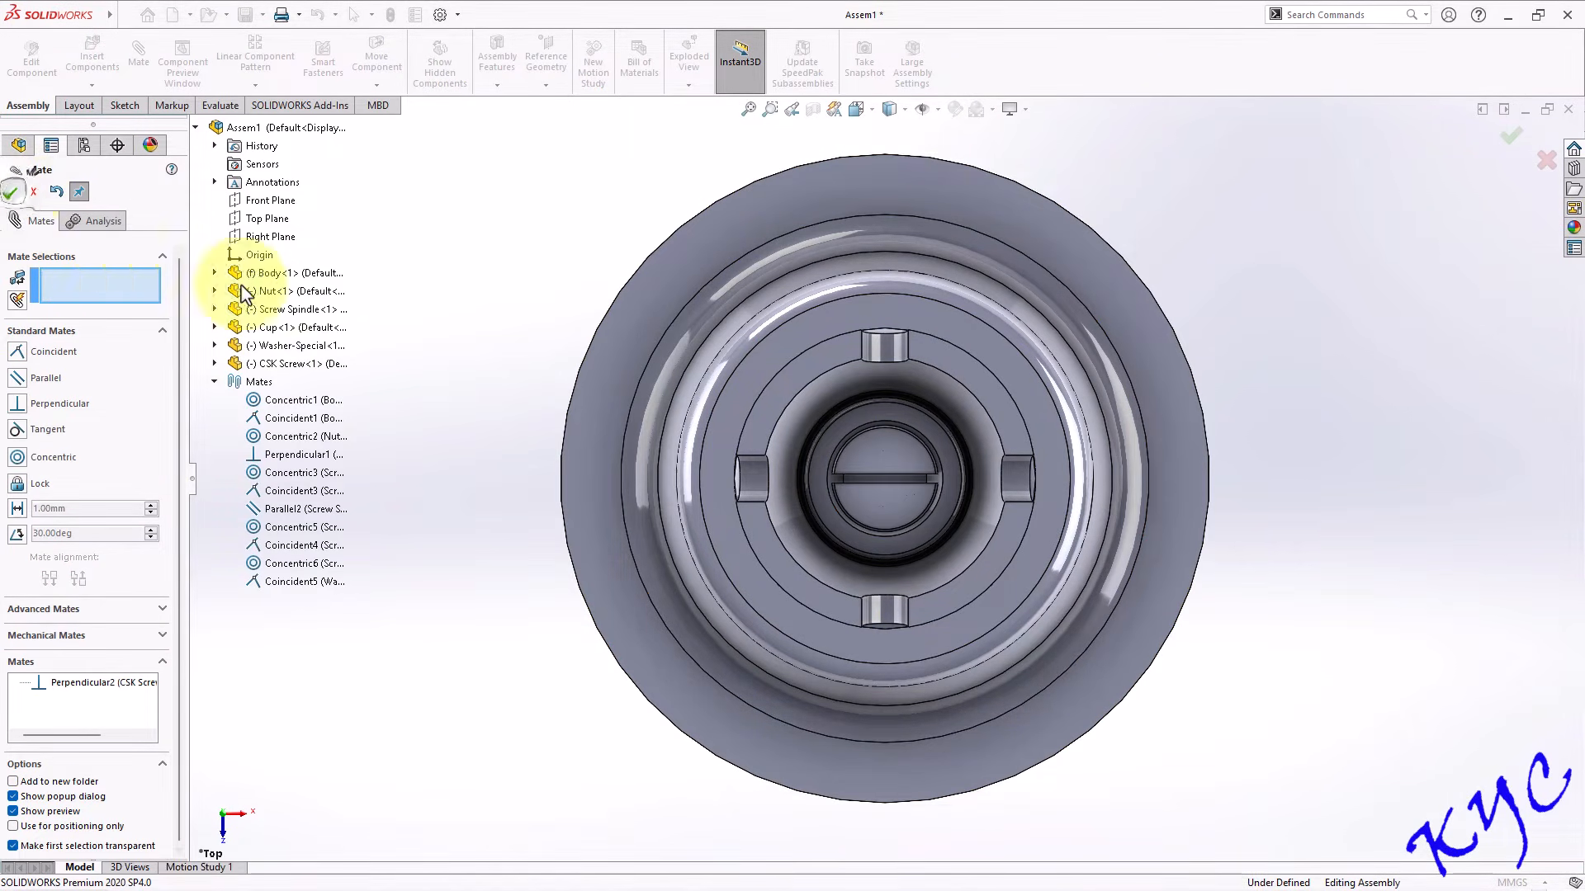
Examine the assembled screw jack in isometric and front views and check the cup, spindle and body from several angles.
middle_drag(1137, 495, 1146, 411)
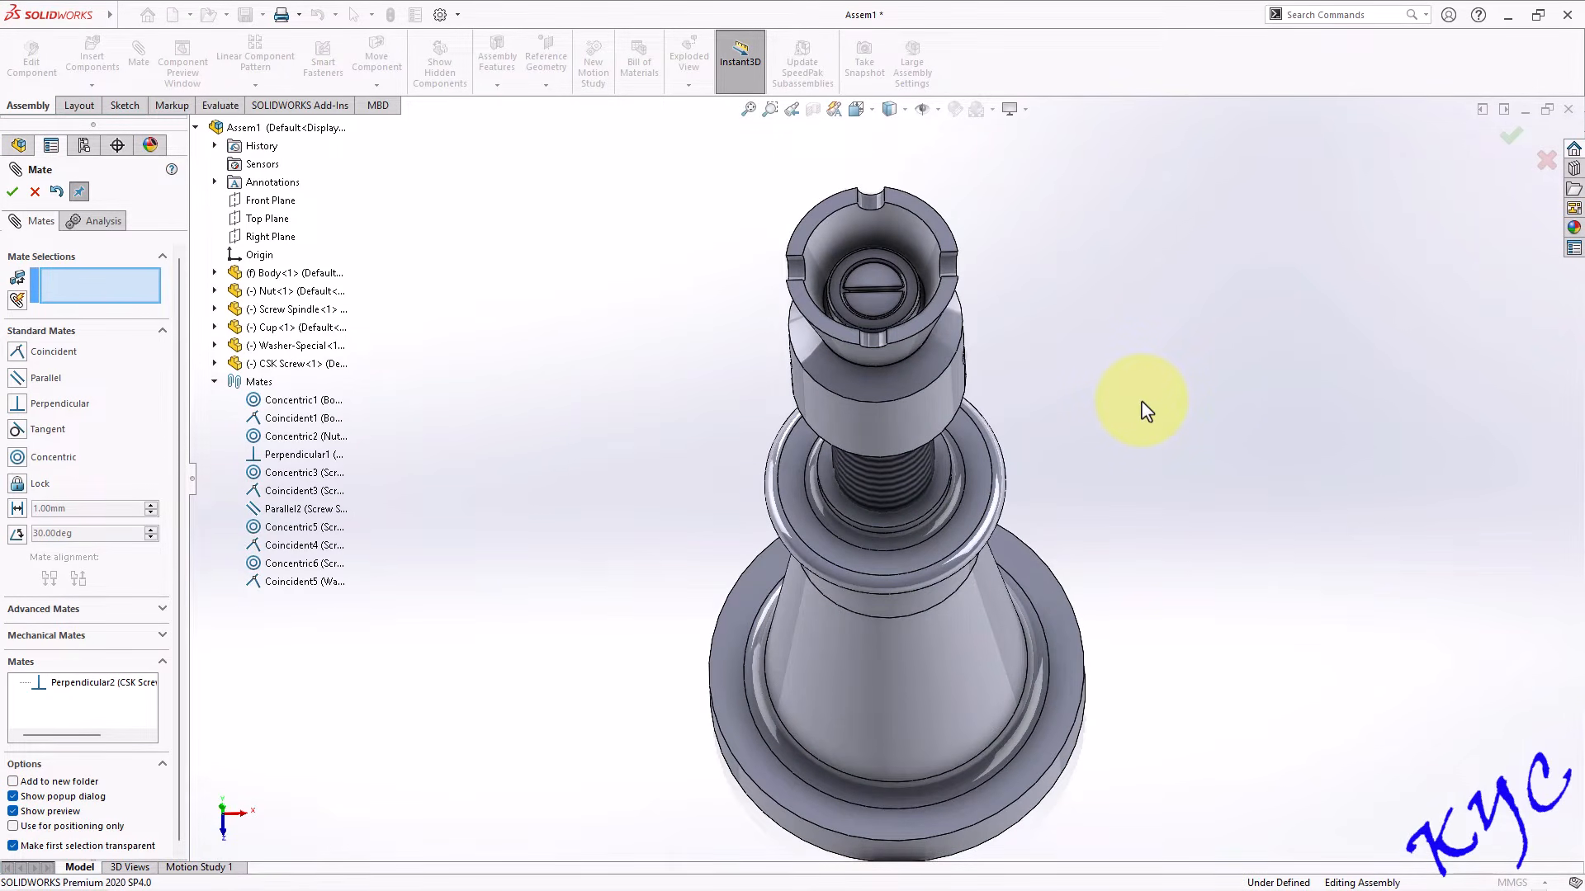
key(ctrl+7)
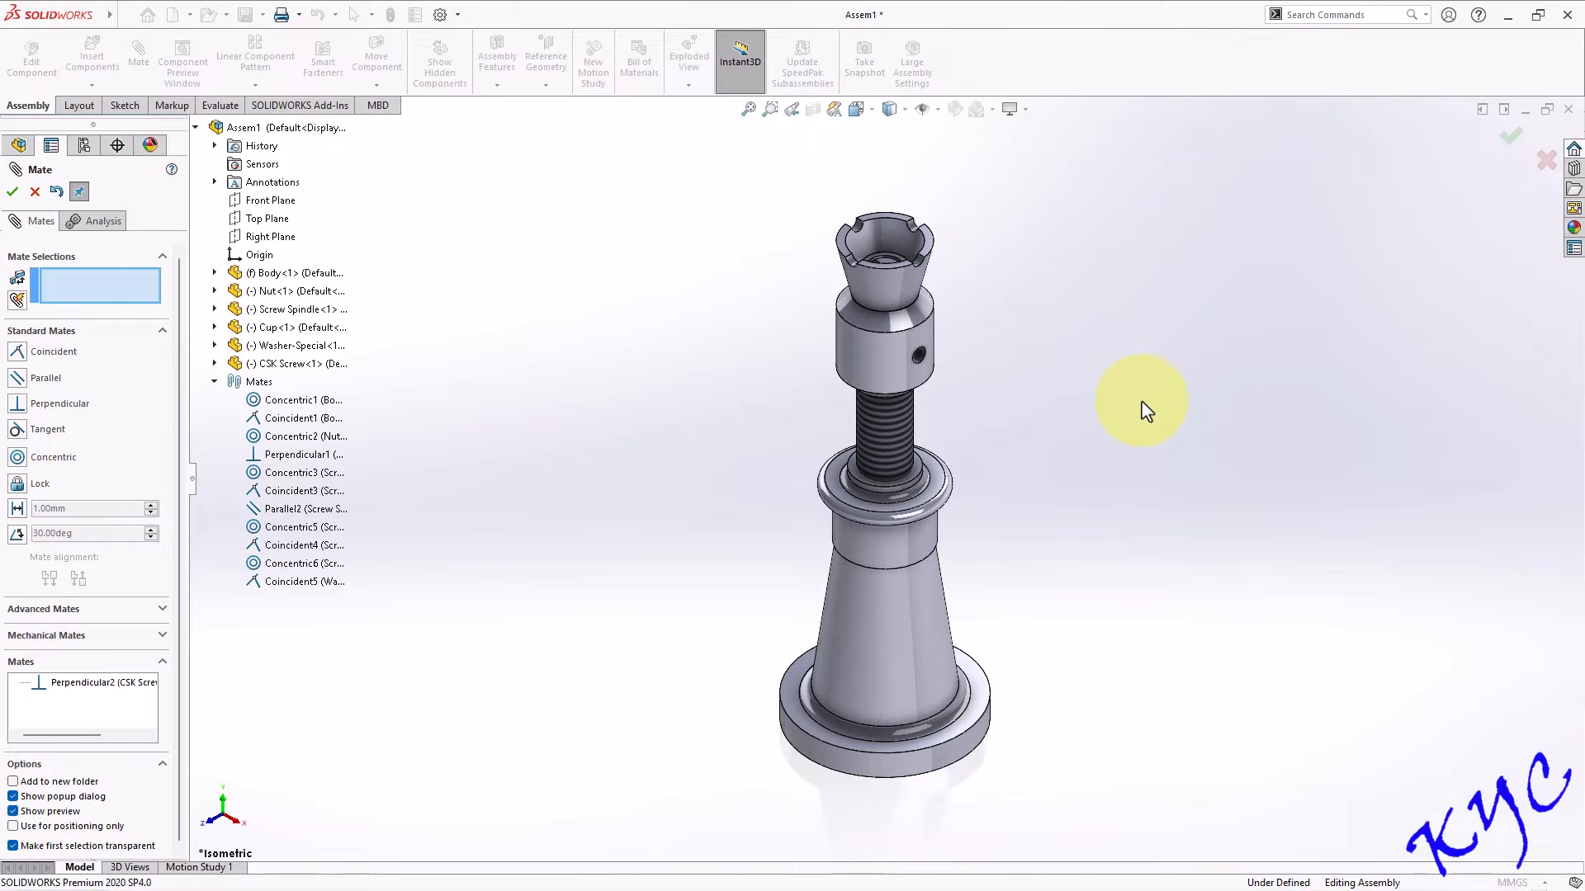
key(ctrl+1)
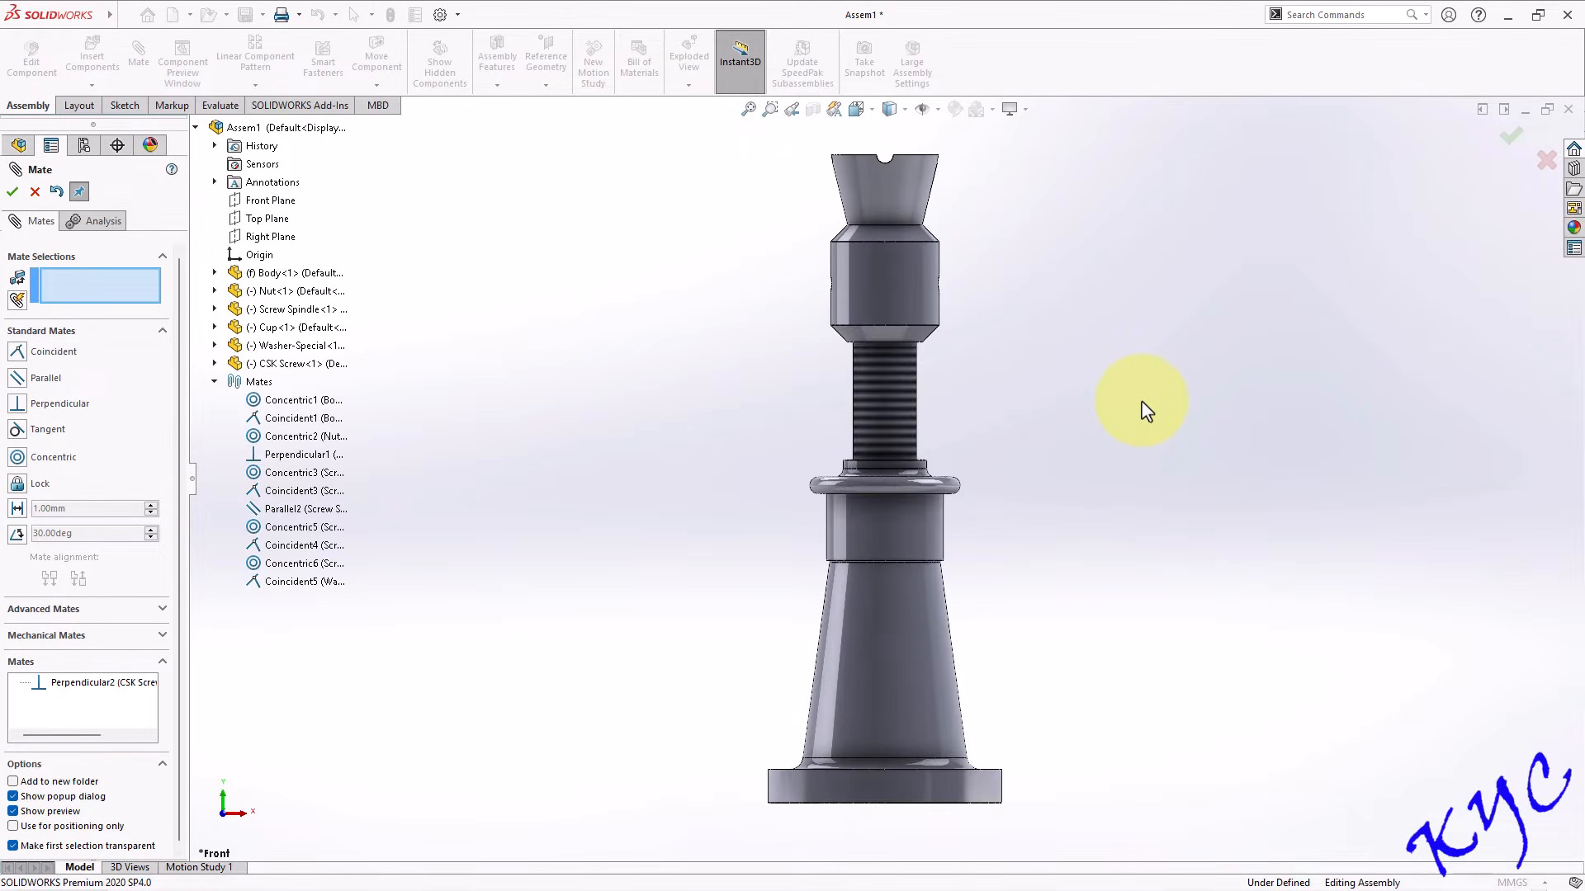
middle_drag(1131, 413, 1036, 520)
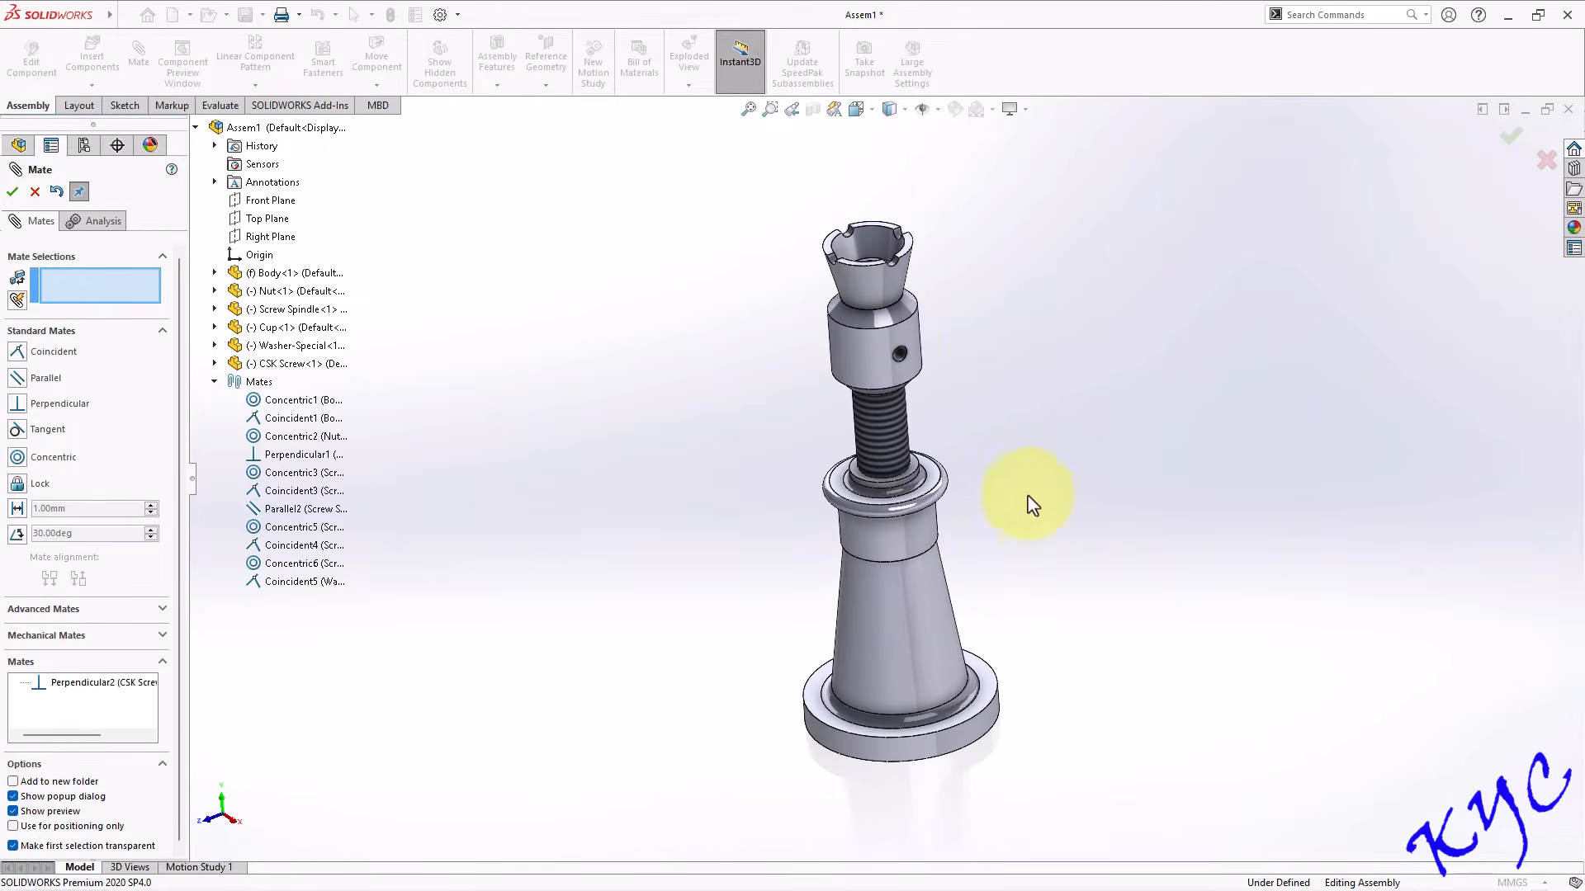
scroll(835, 239, down, 3)
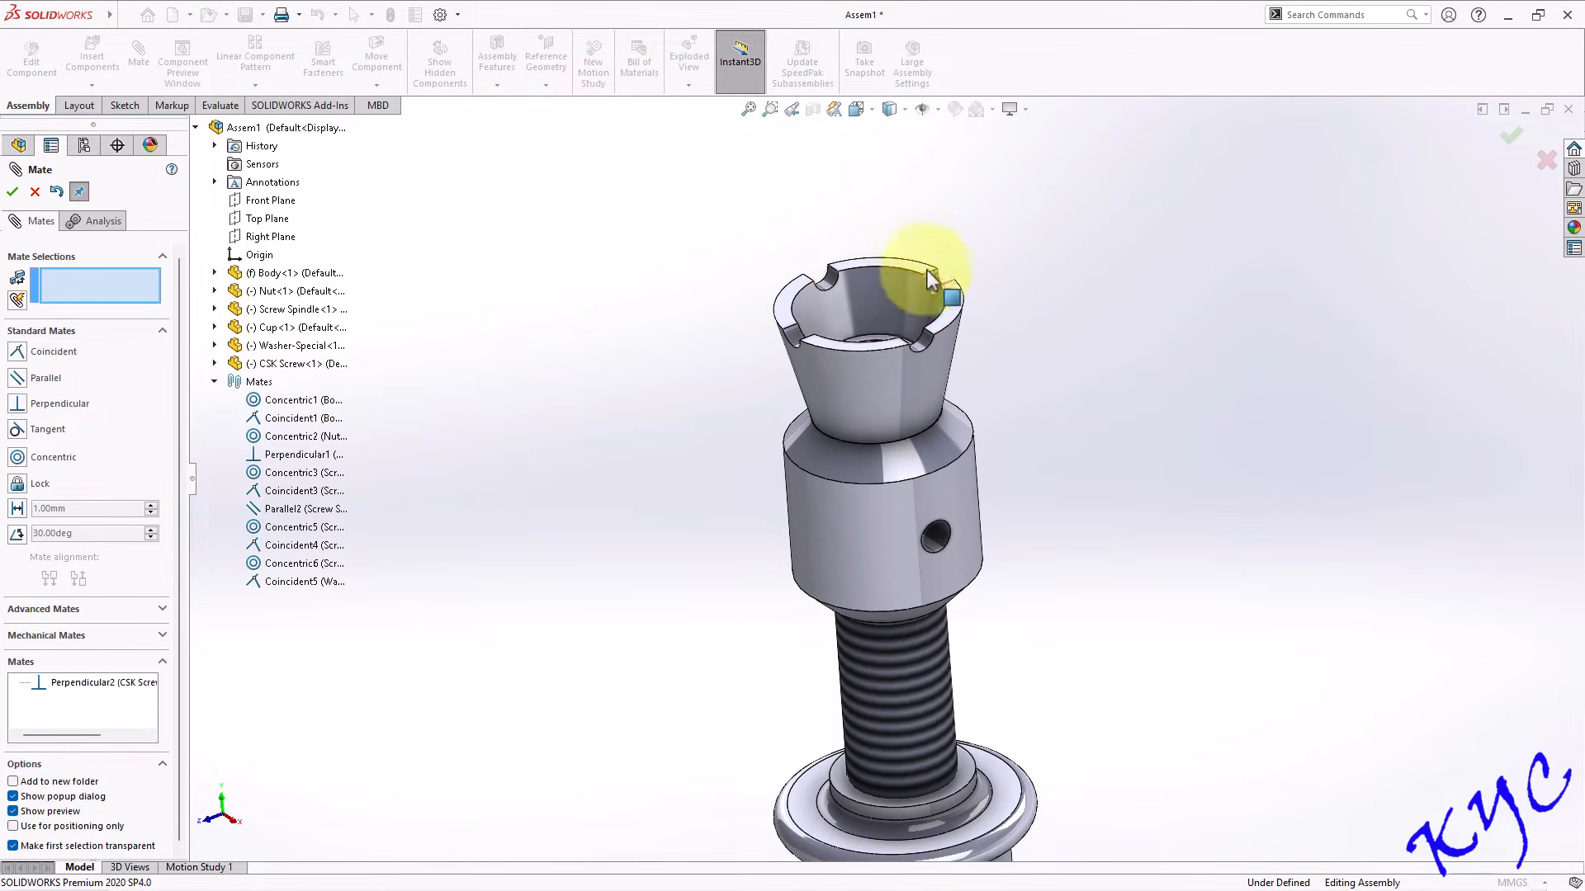
scroll(972, 608, up, 5)
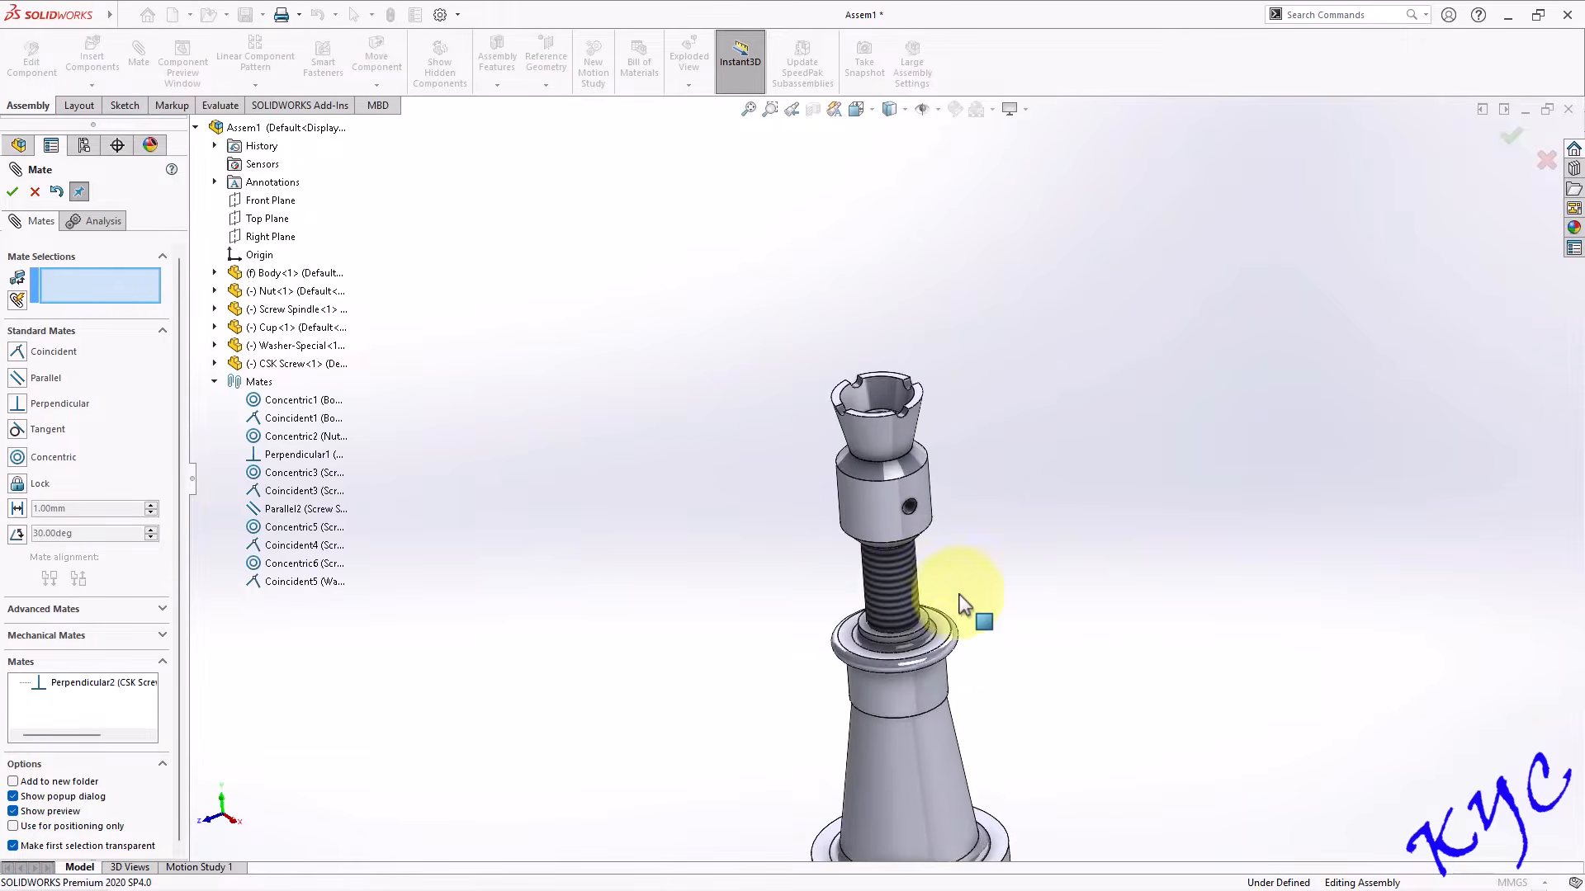
middle_drag(949, 721, 969, 542)
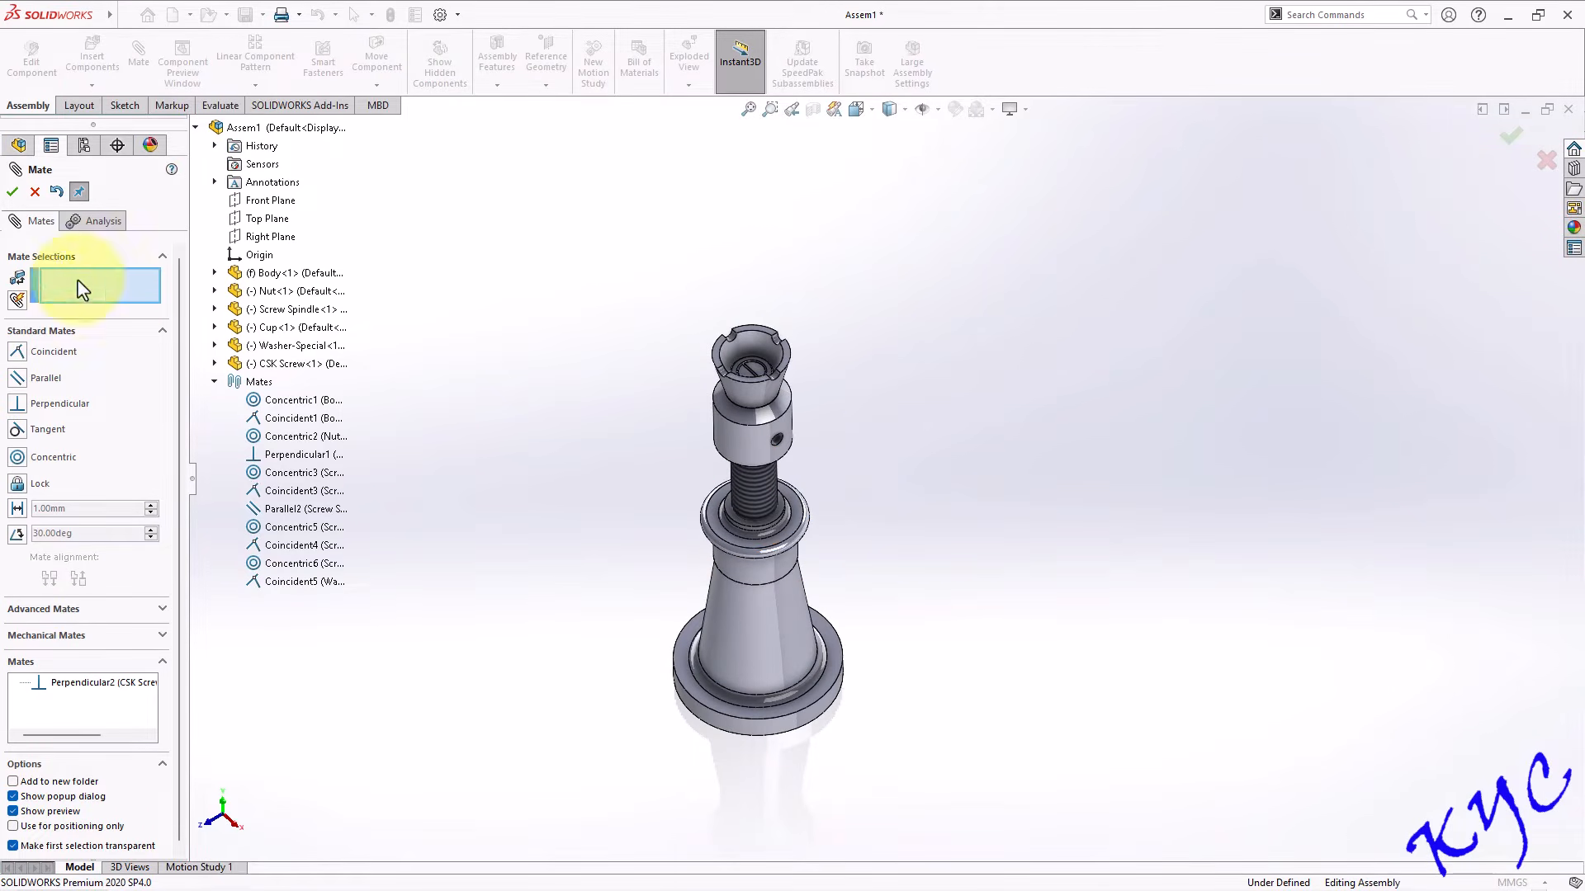
Add a 350 mm distance mate between the cup's top rim face and the body's bottom face.
scroll(806, 364, down, 5)
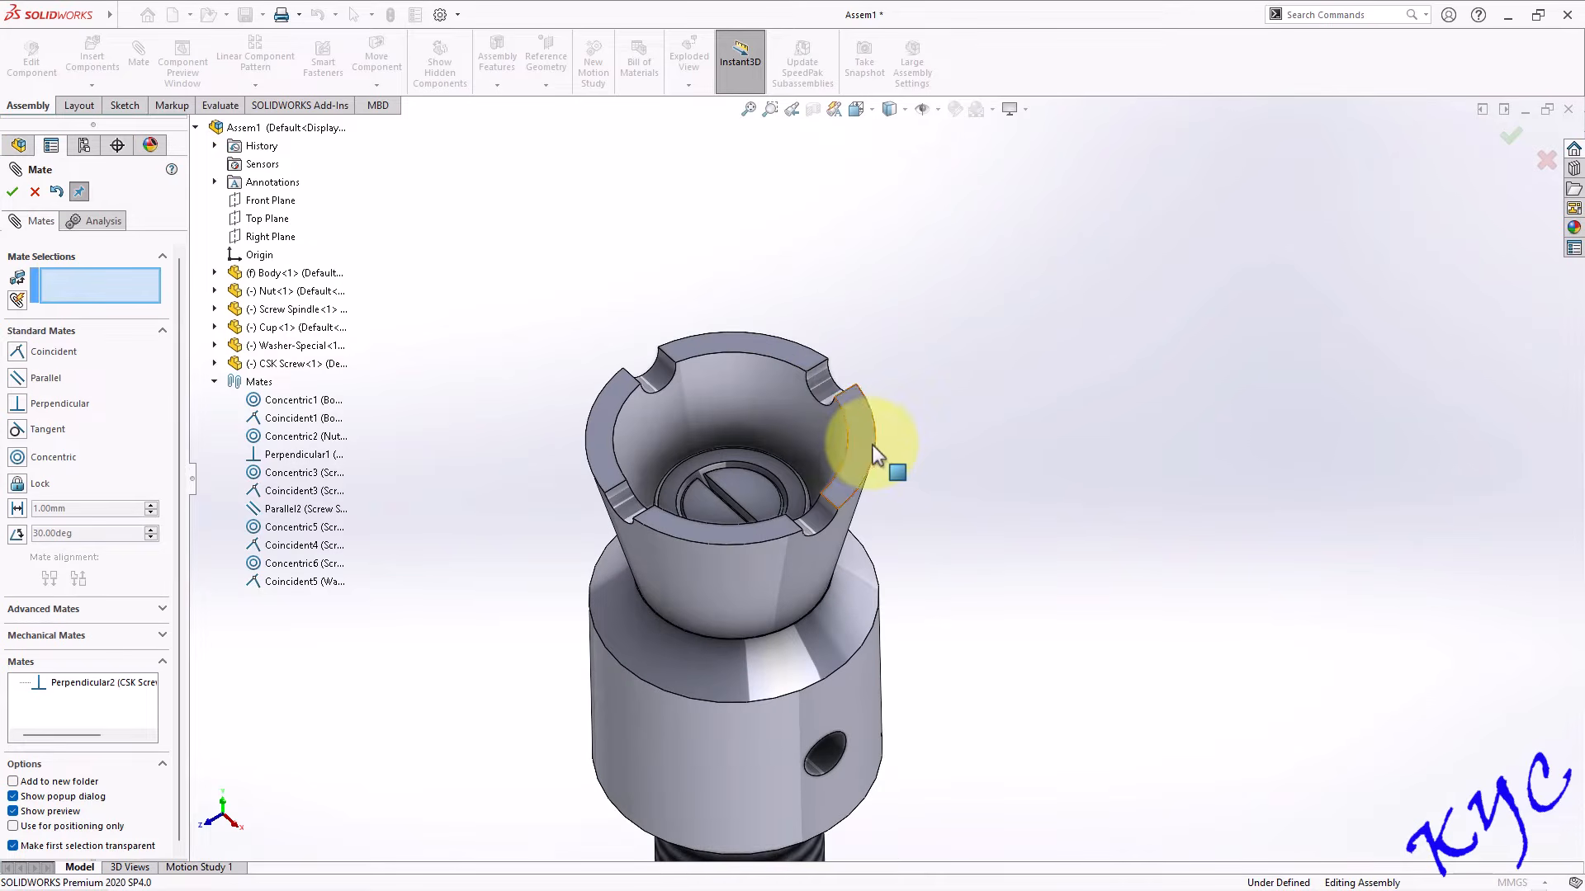
click(868, 446)
scroll(923, 629, up, 8)
mouse_move(966, 702)
middle_down()
mouse_move(983, 483)
mouse_move(941, 697)
middle_up()
scroll(867, 732, down, 5)
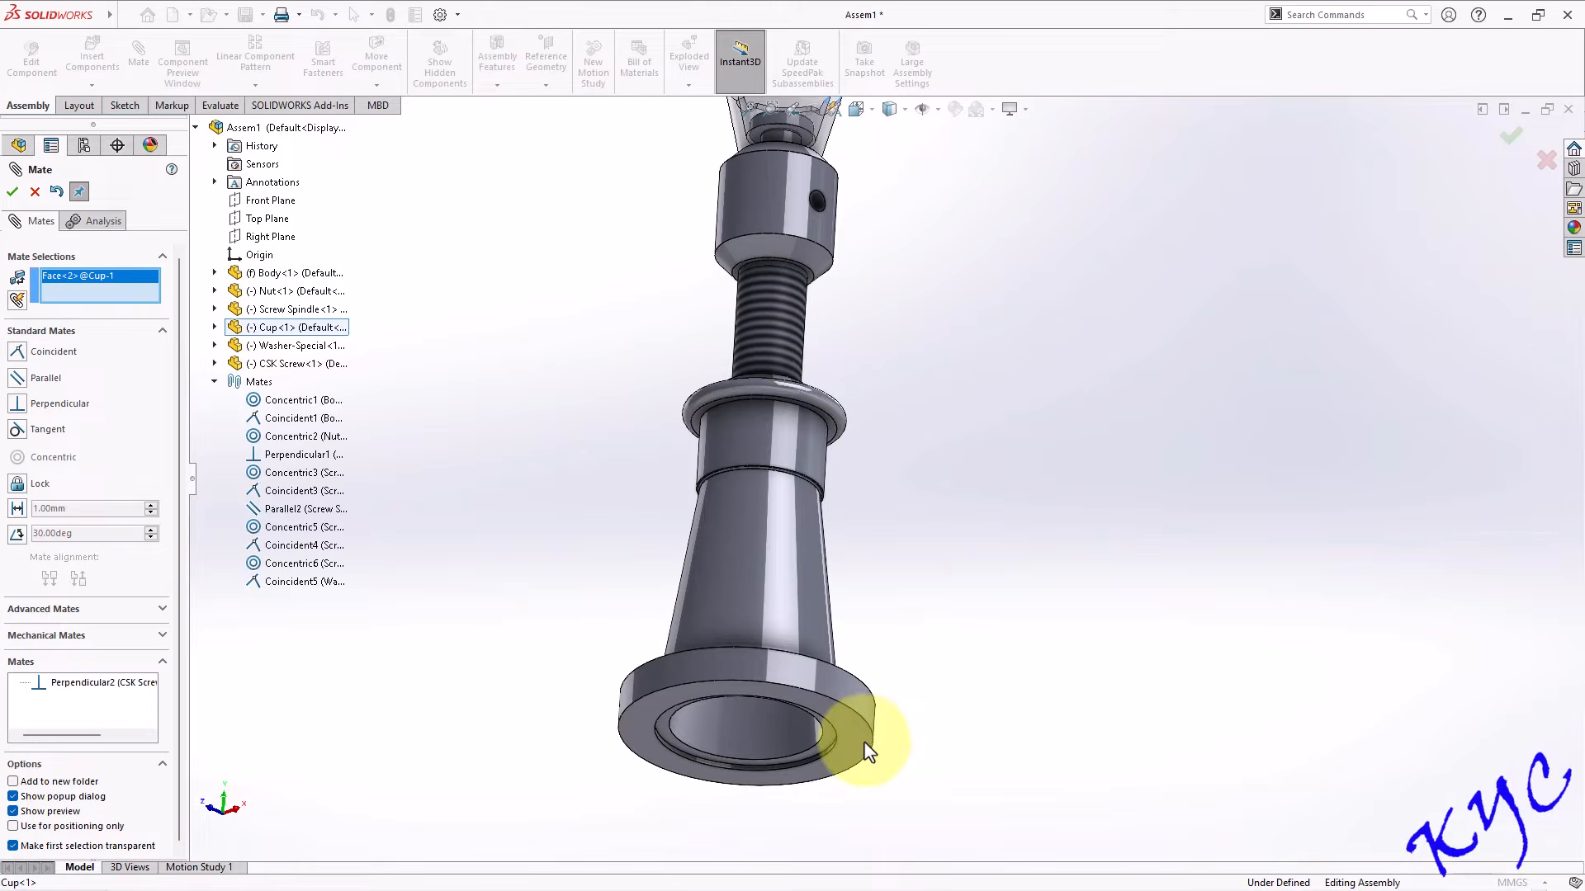
click(882, 748)
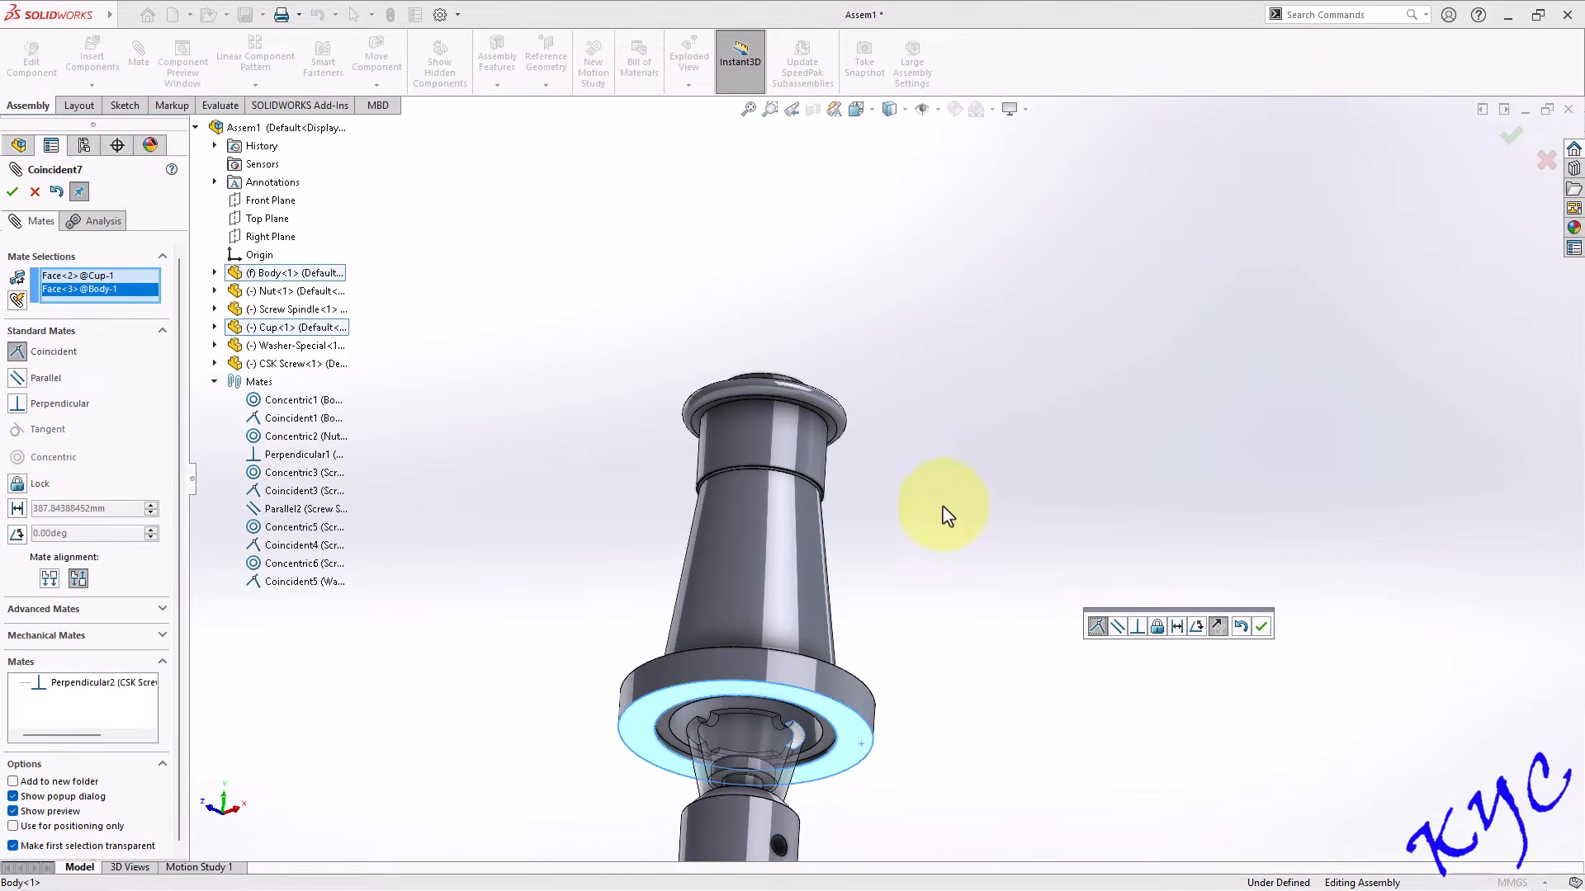
middle_drag(971, 402, 938, 619)
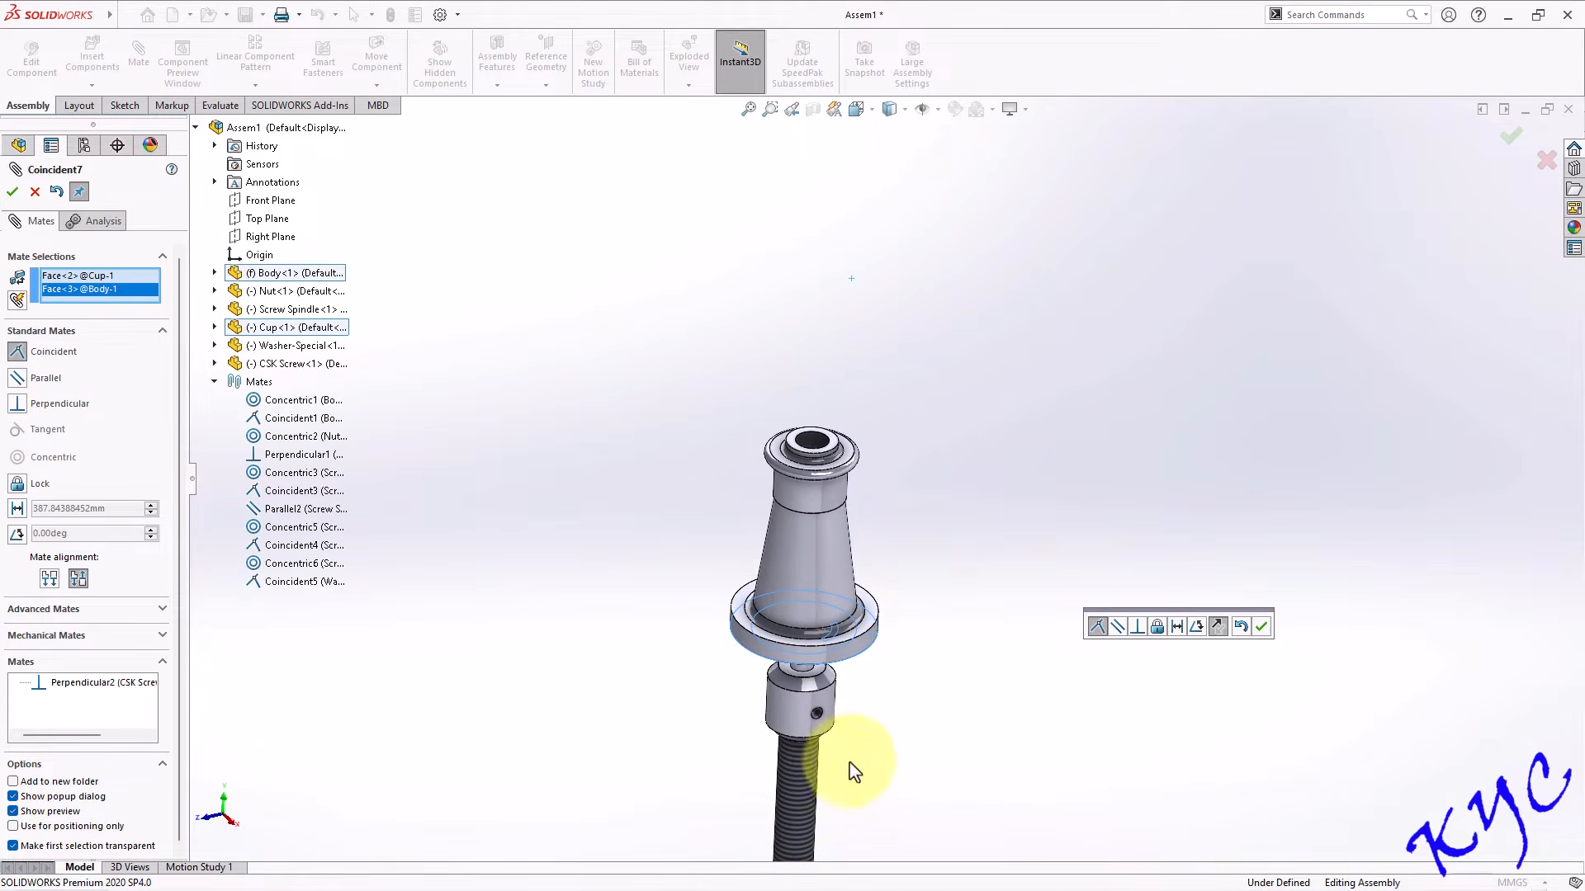
click(17, 509)
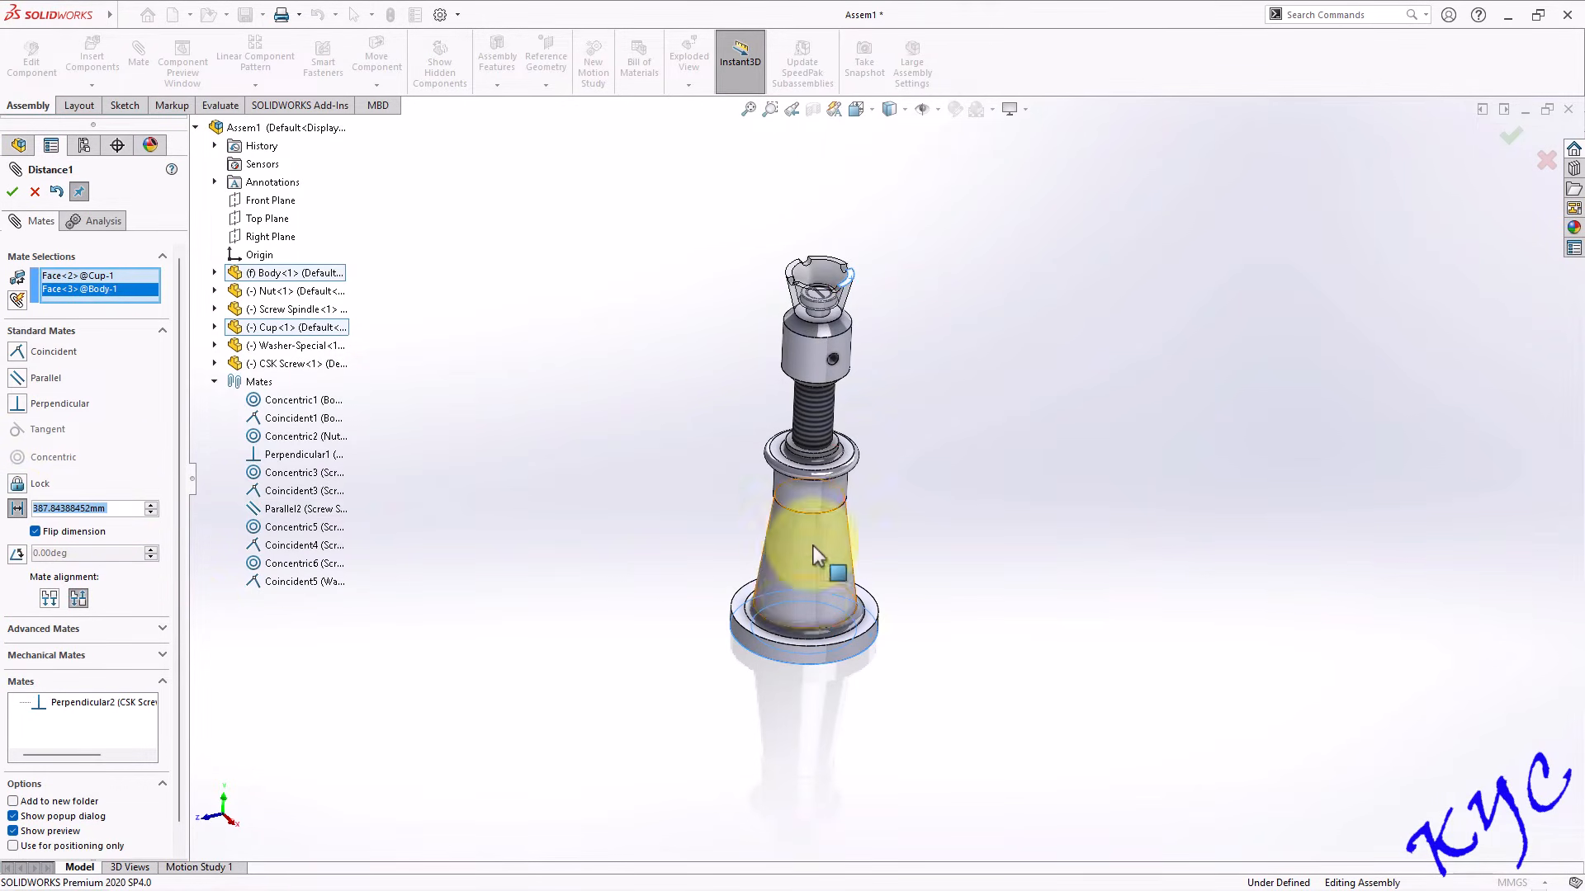
drag(120, 513, 3, 509)
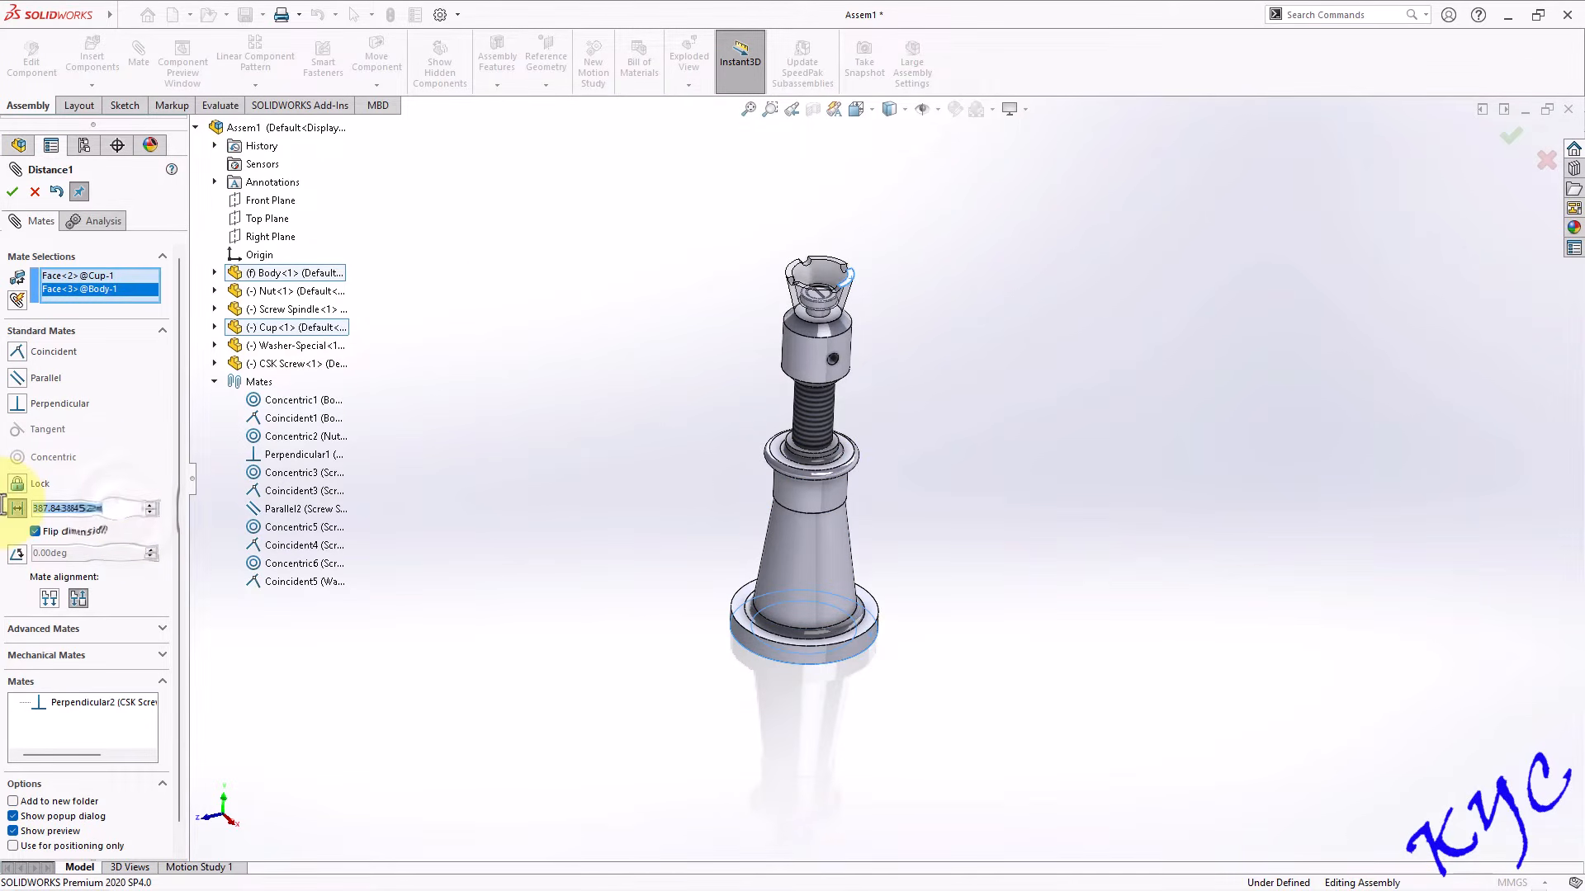
key(Return)
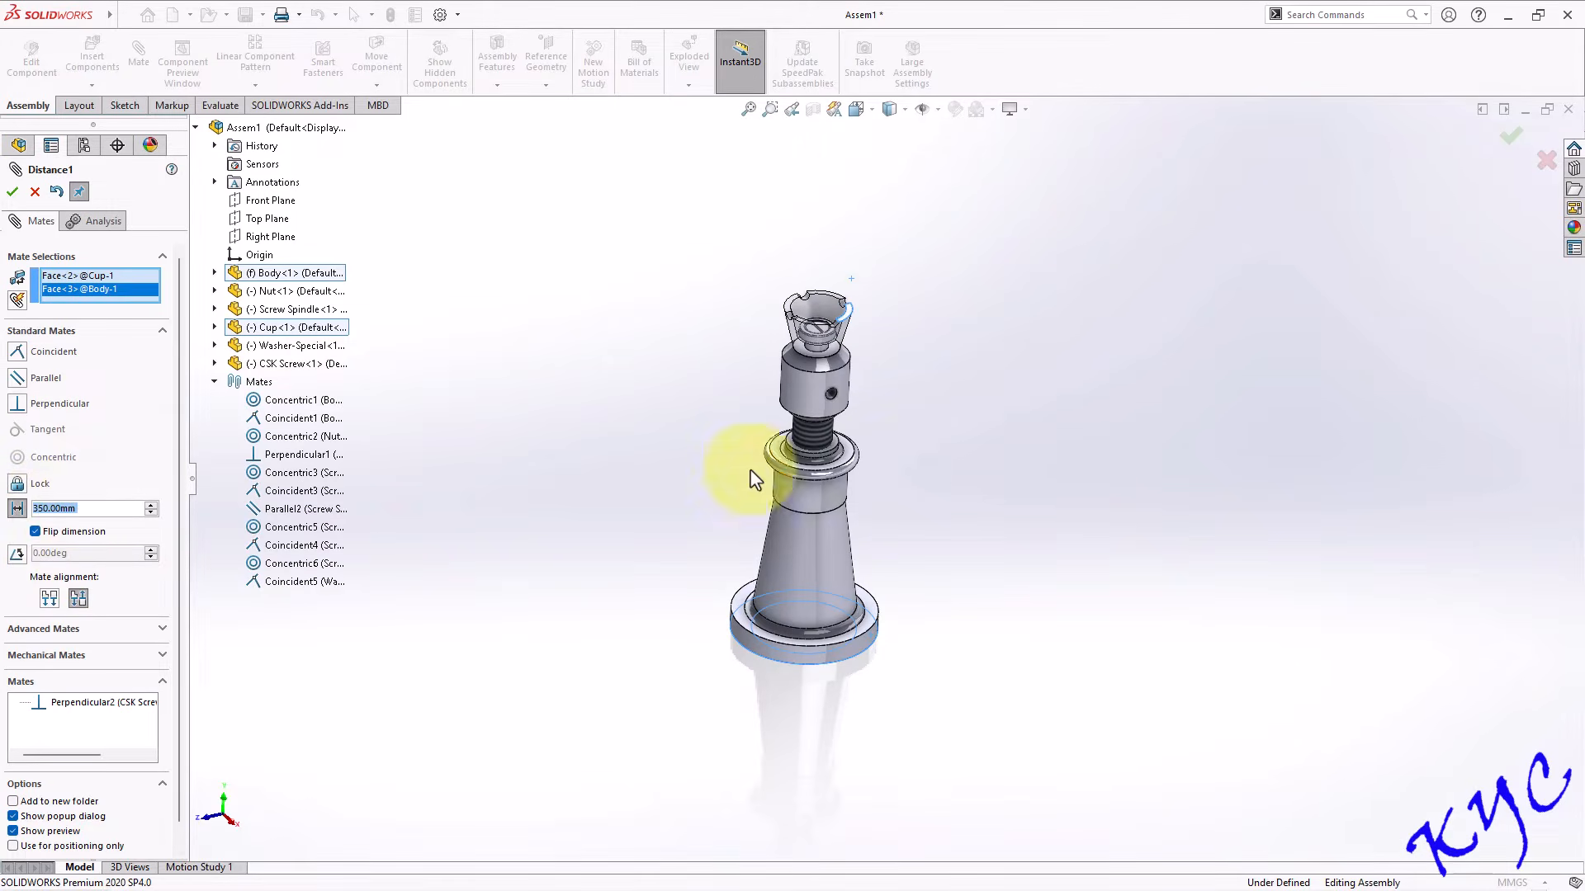
click(12, 191)
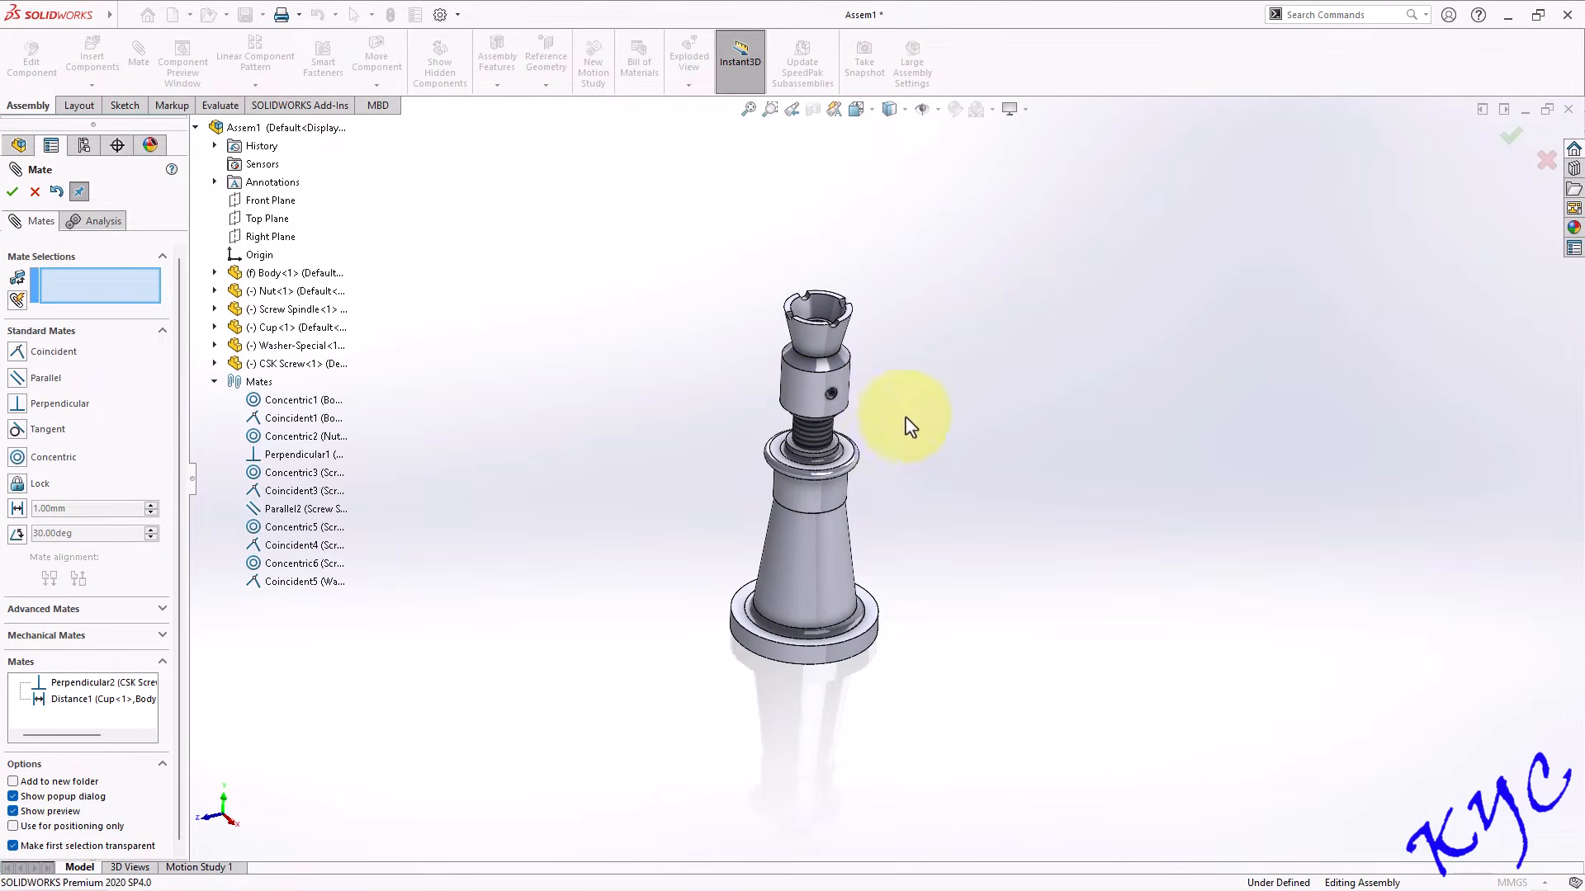
middle_drag(945, 384, 1021, 438)
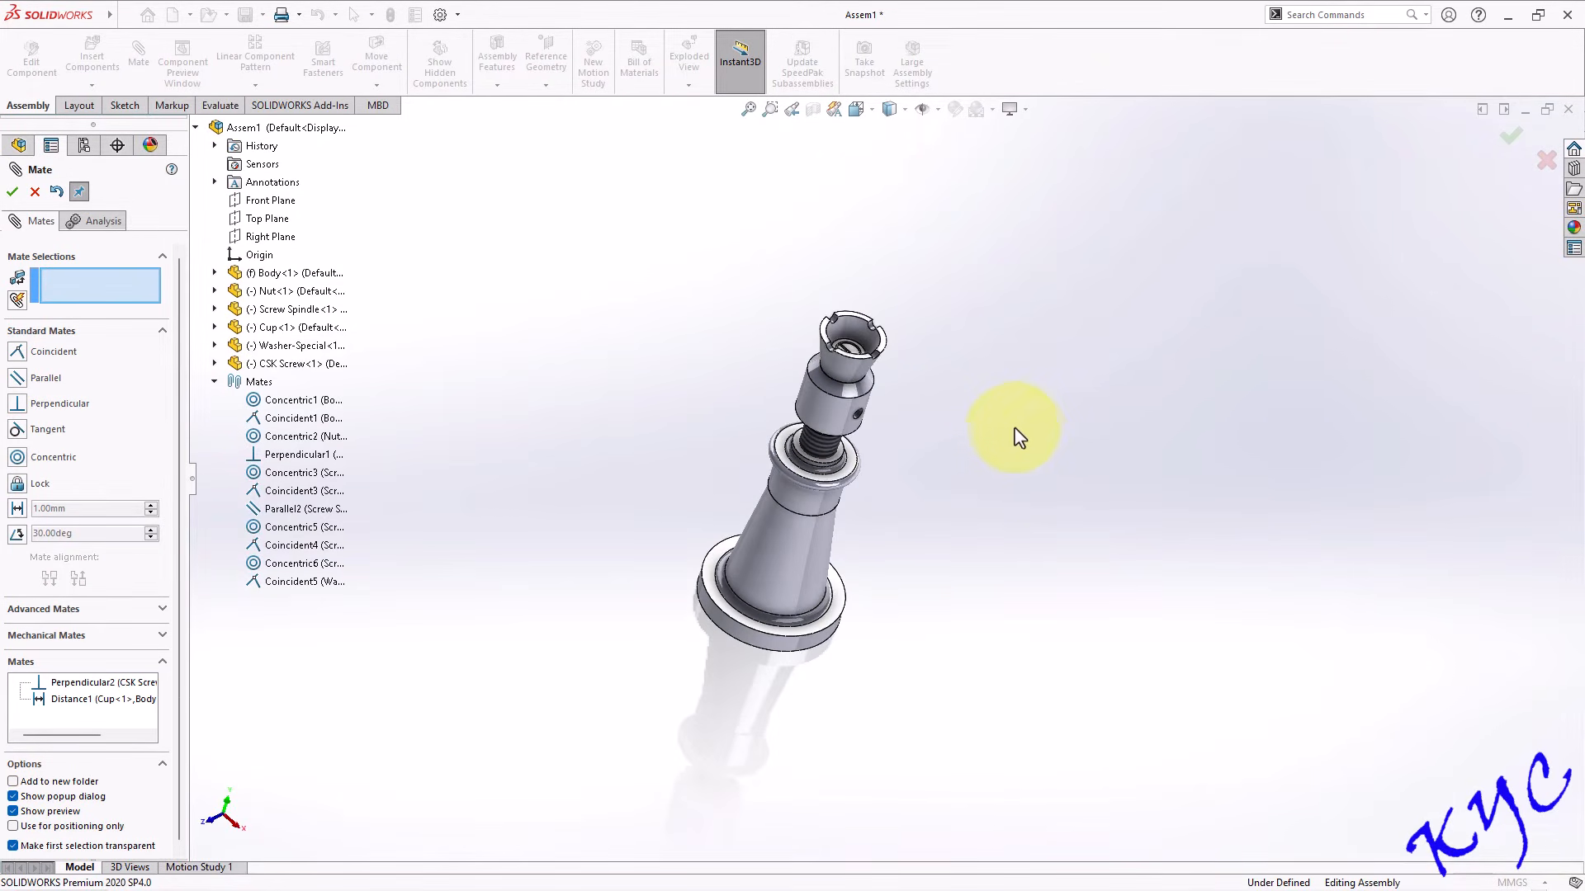
key(ctrl+7)
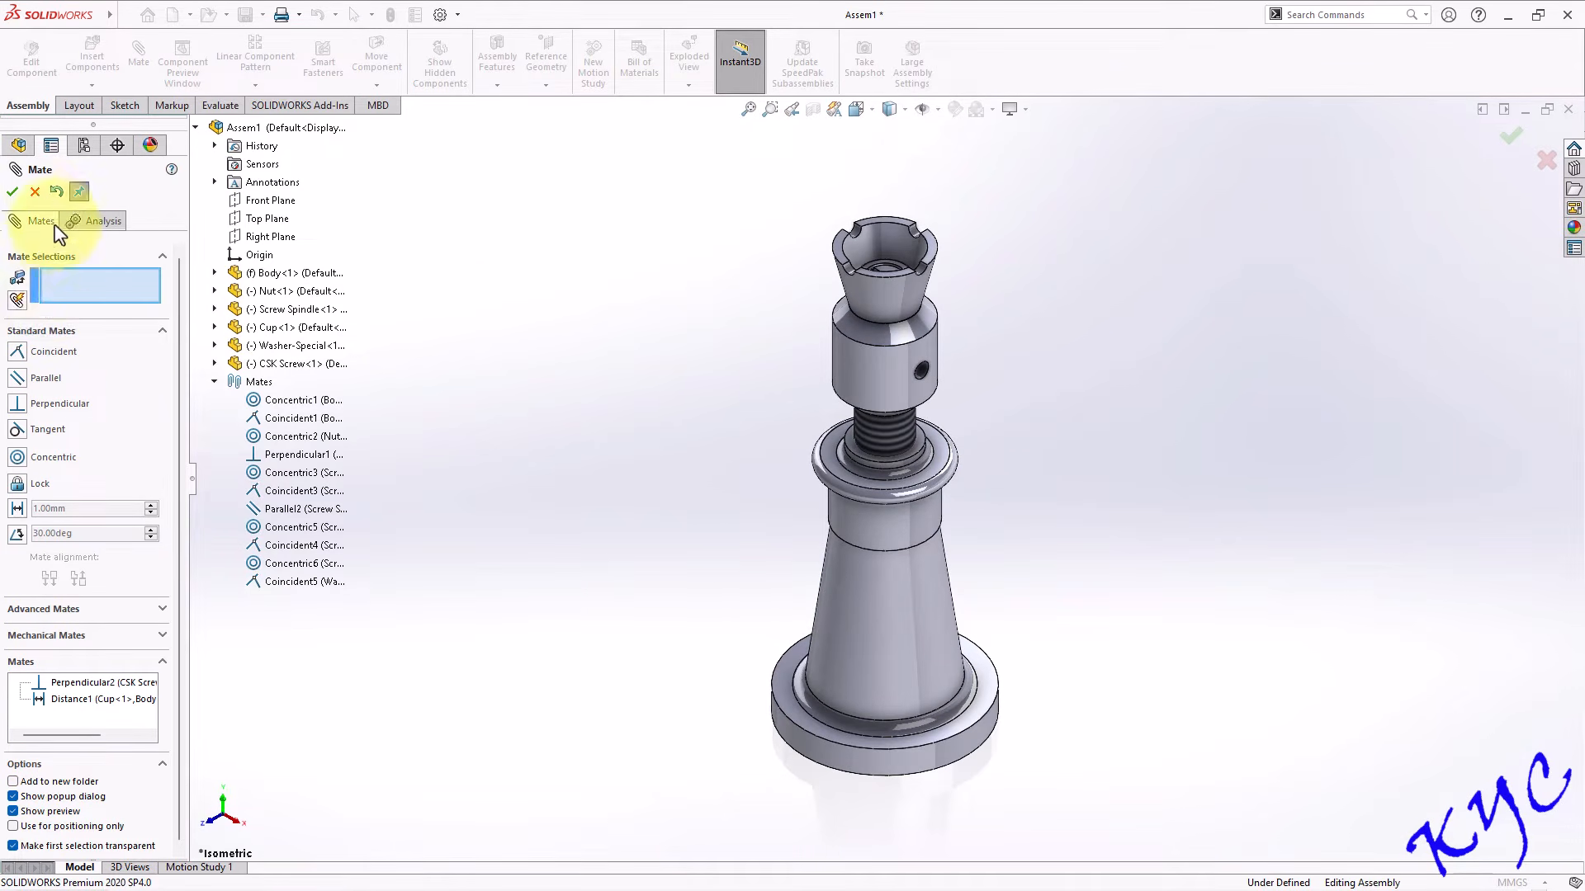
click(53, 192)
click(34, 193)
Insert the Tommy Bar part and place it beside the screw jack.
click(92, 58)
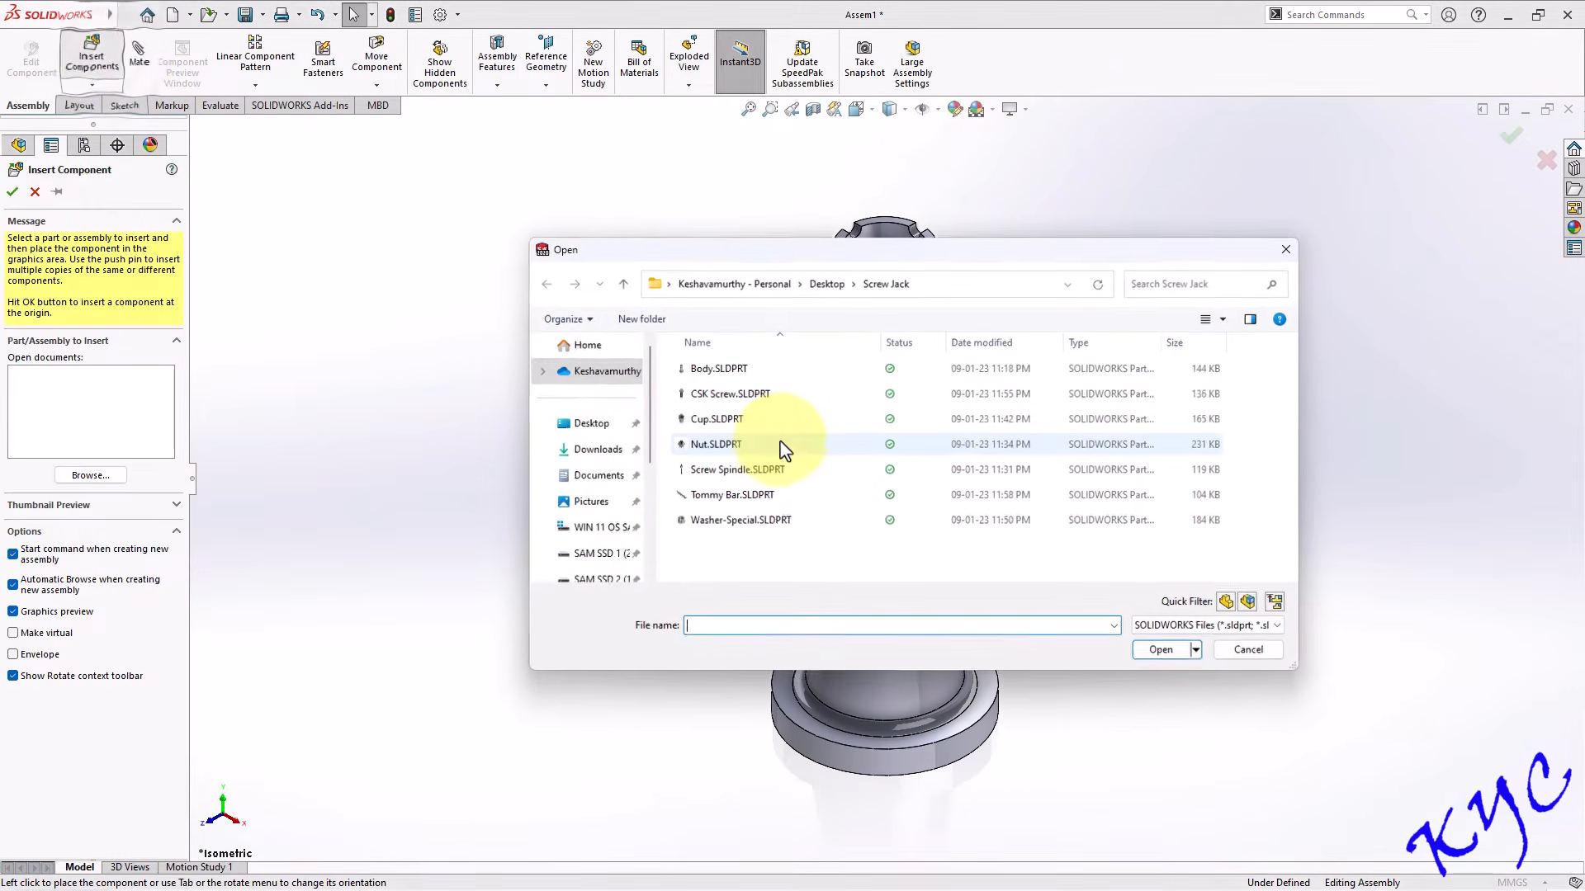
click(733, 496)
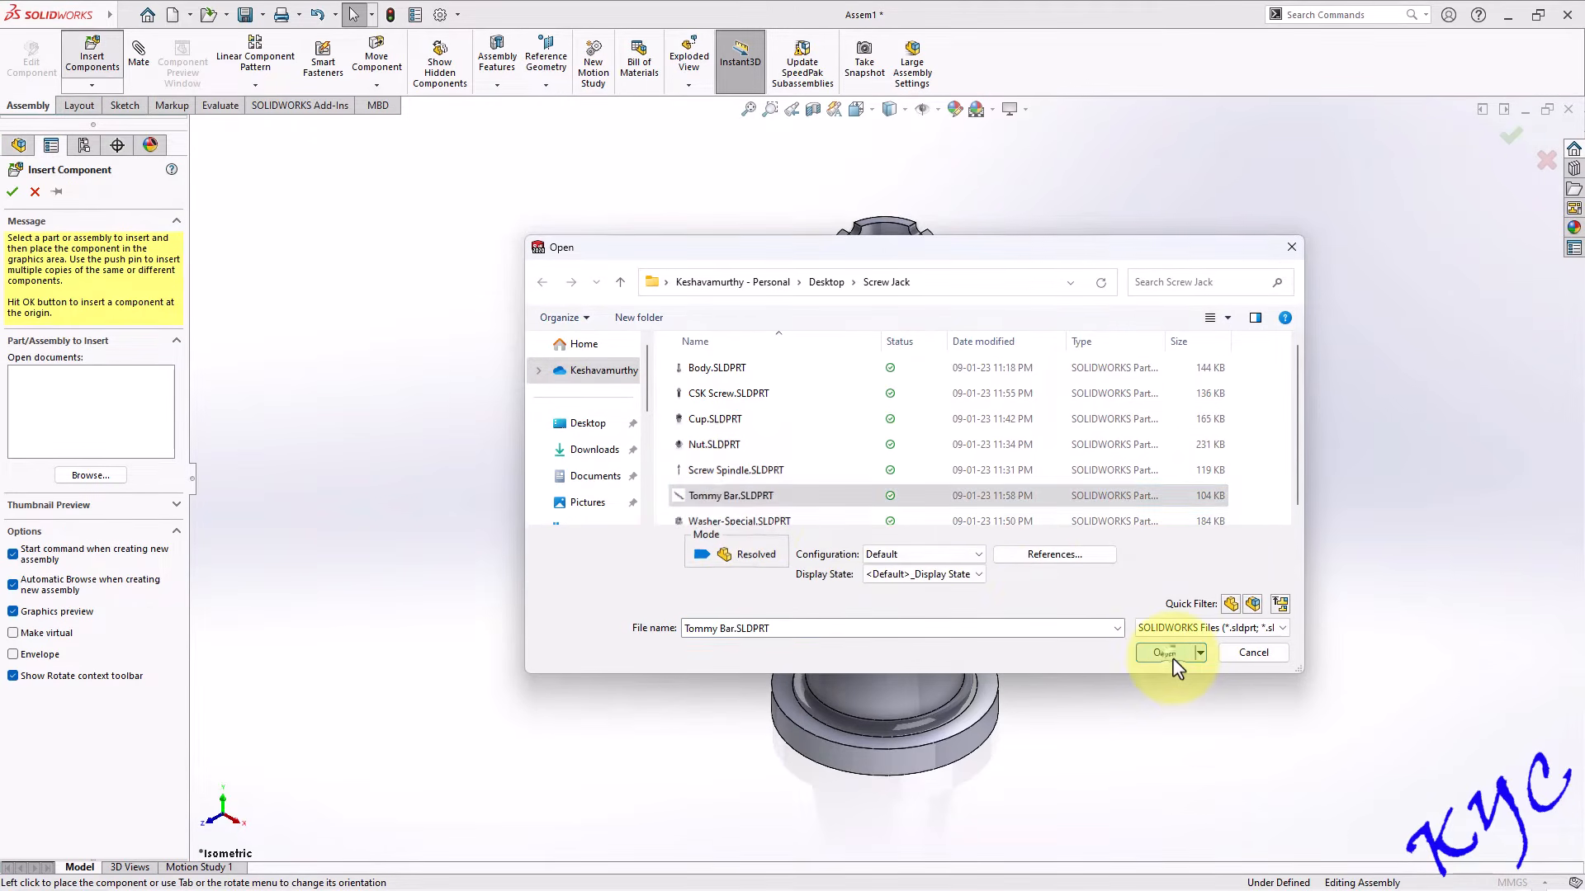
click(1165, 653)
click(1136, 536)
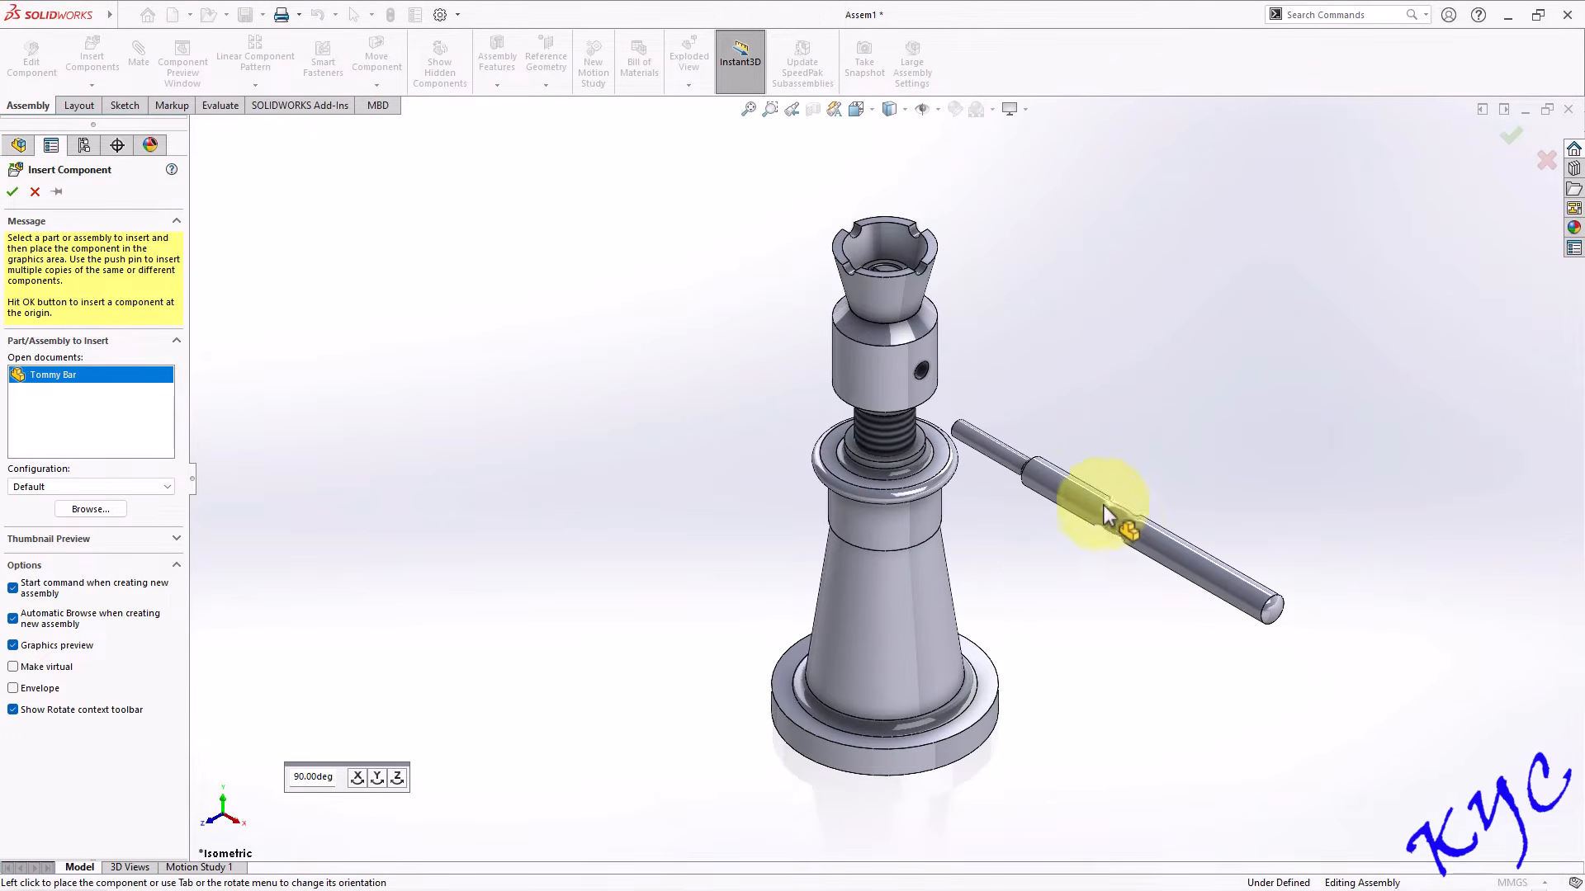
Add a concentric mate between the tommy bar's thin cylindrical end and the cross hole in the screw spindle's head.
scroll(1063, 410, down, 2)
scroll(1028, 381, down, 4)
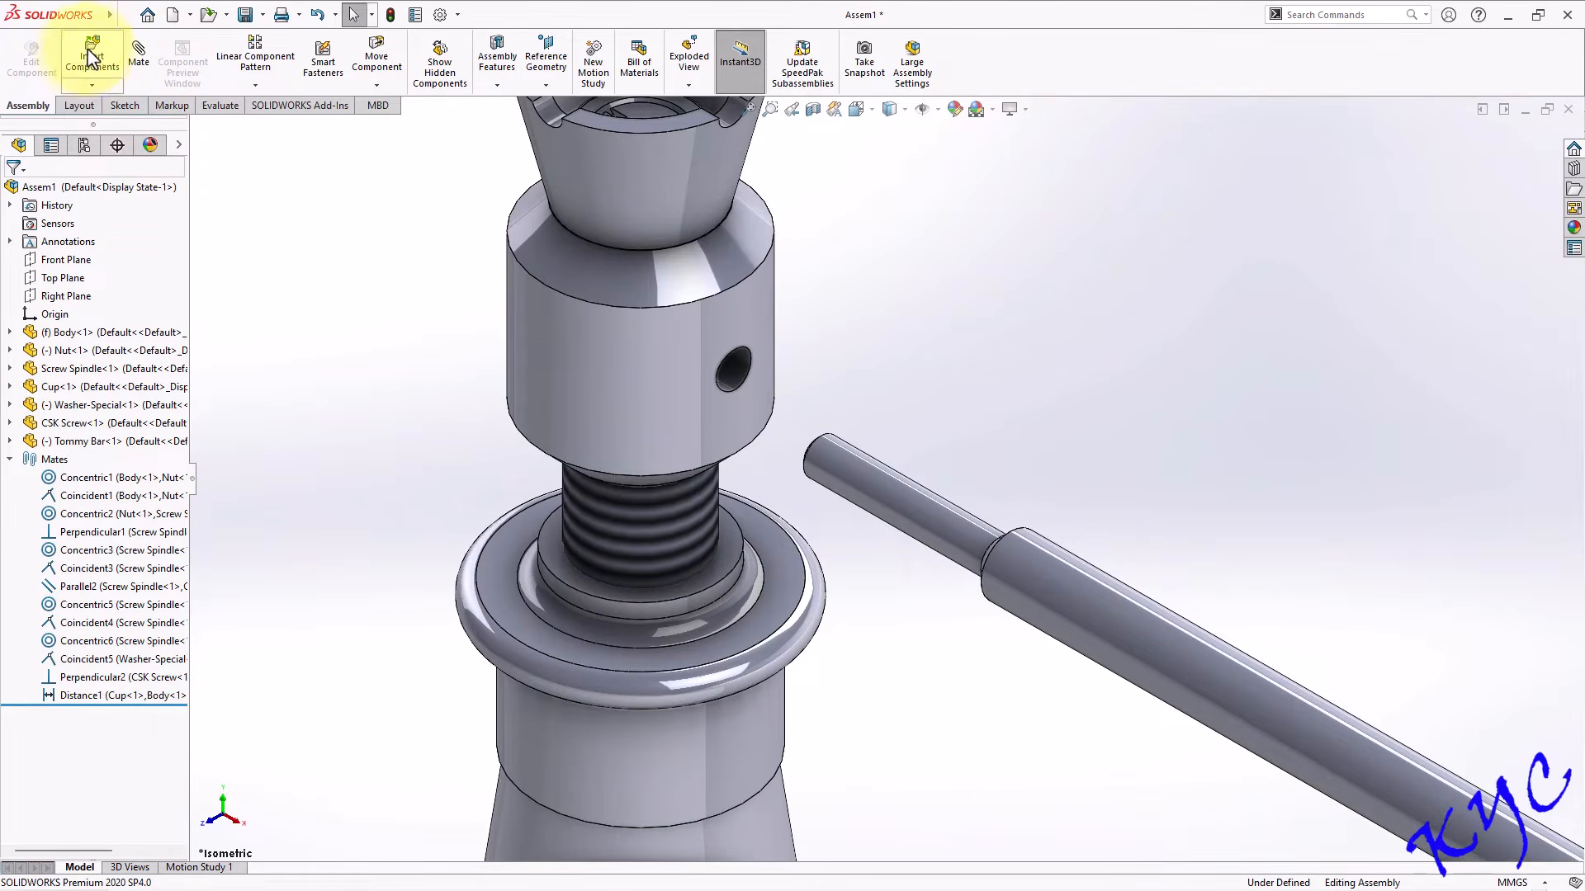
click(139, 58)
click(880, 478)
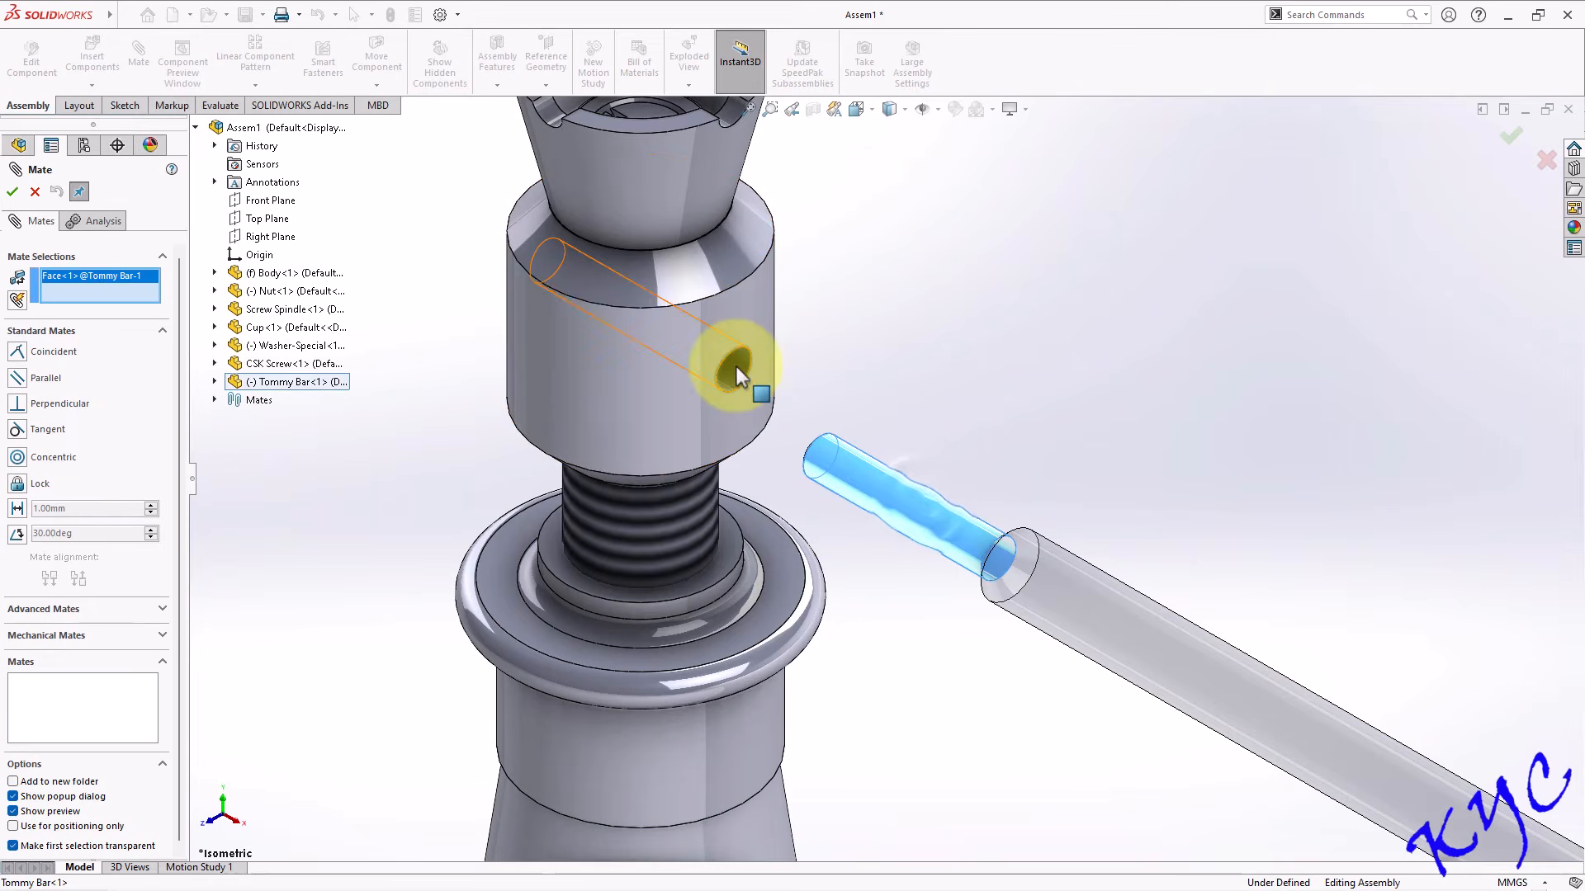
click(735, 366)
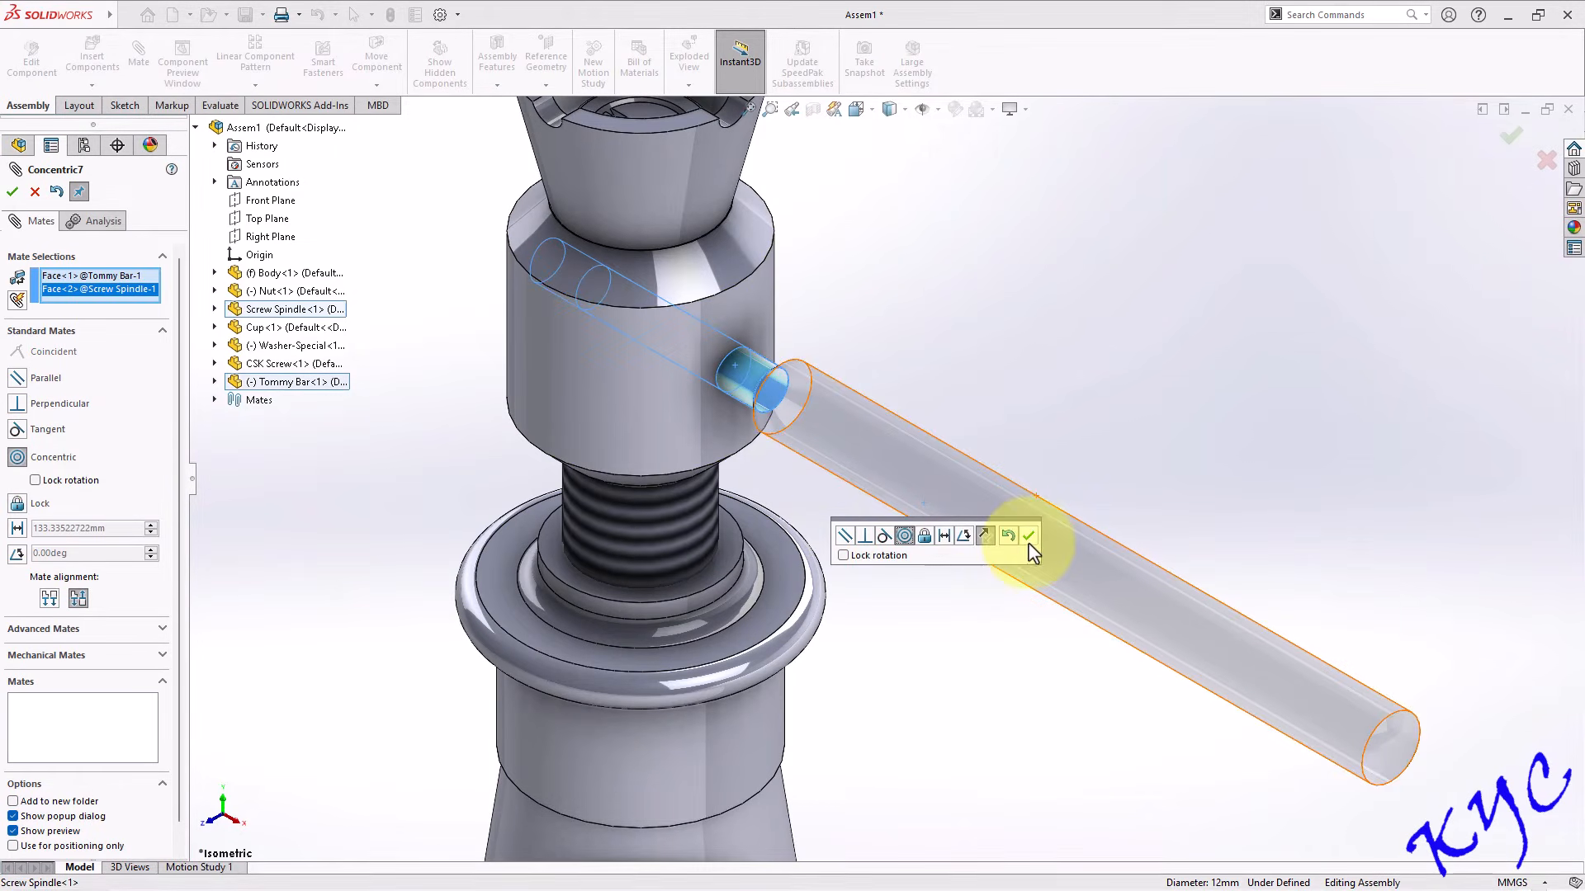
click(1029, 537)
Add a tangent mate between the tommy bar's shoulder edge and the rim edge of the spindle head's cross hole, and finish mating.
middle_drag(913, 407, 760, 354)
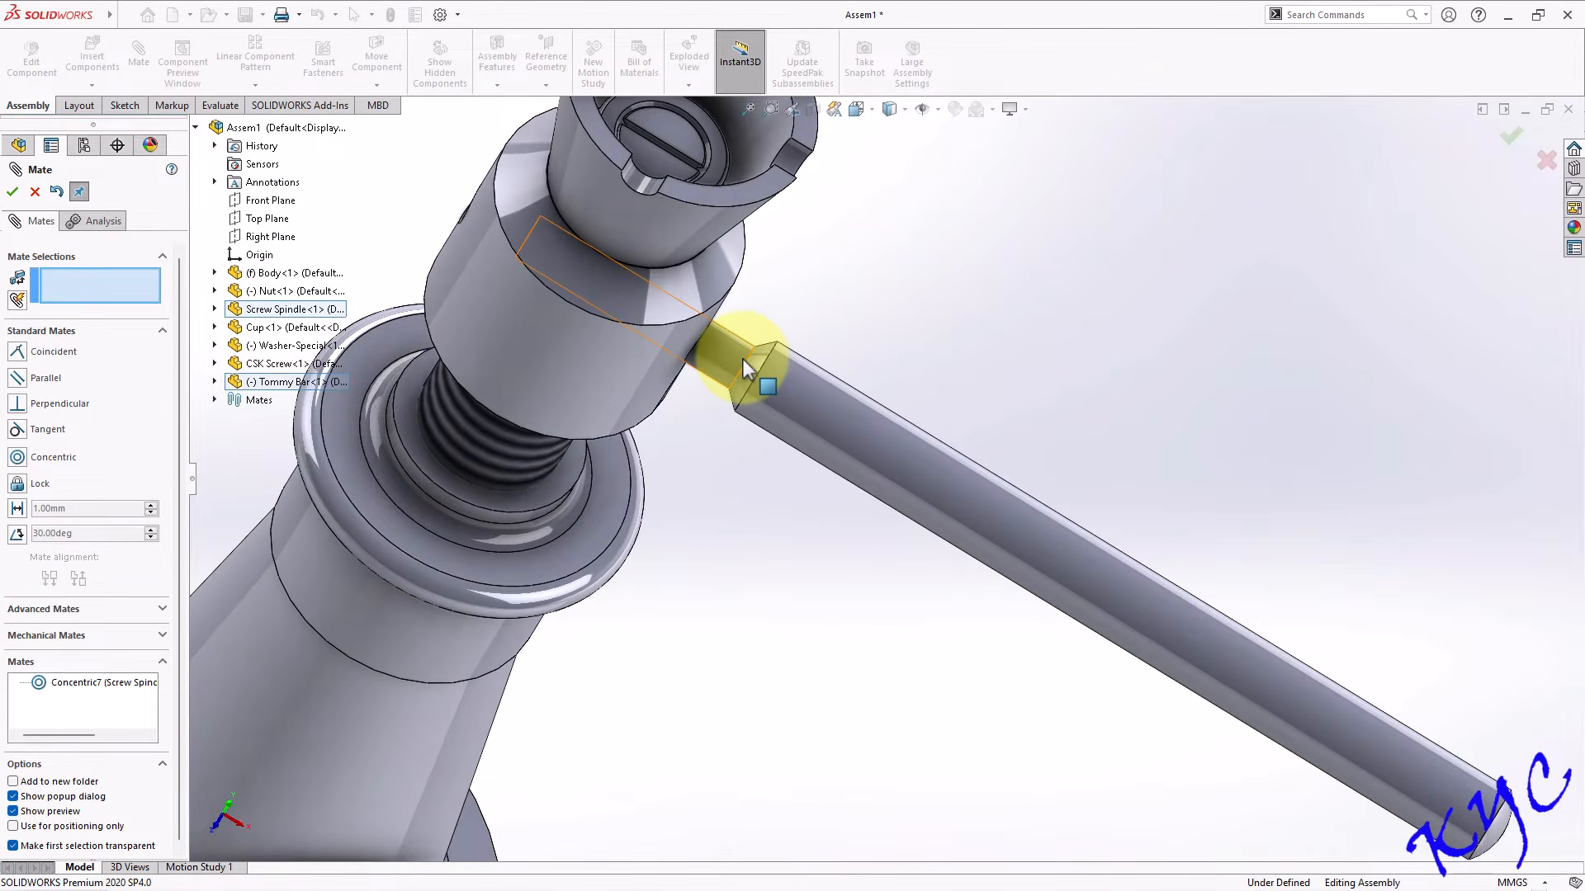
click(745, 362)
middle_drag(913, 336, 729, 348)
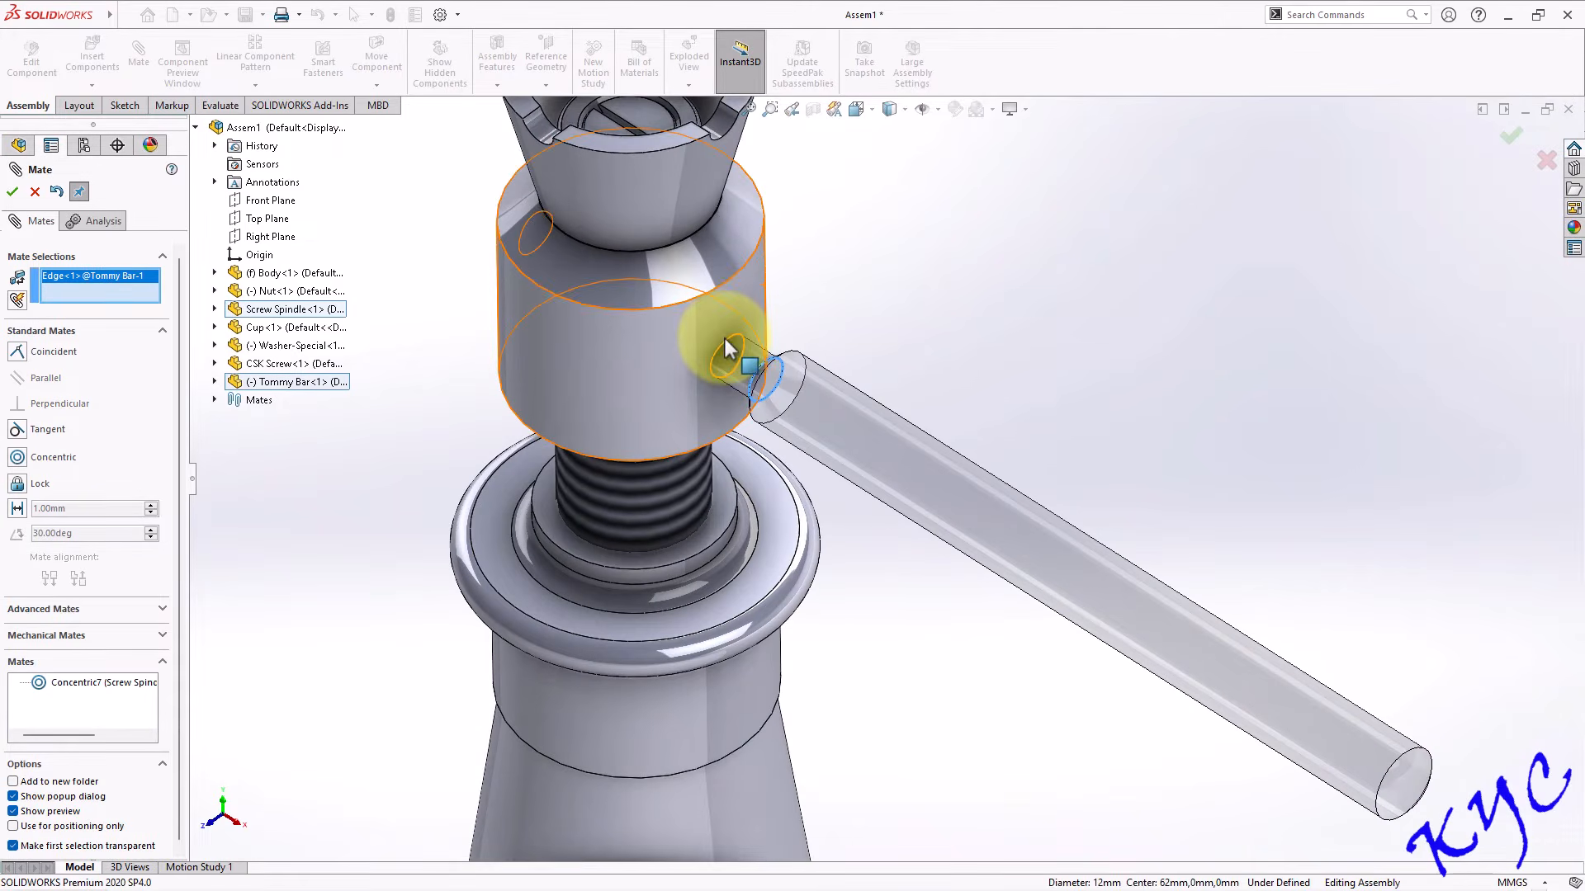
click(726, 353)
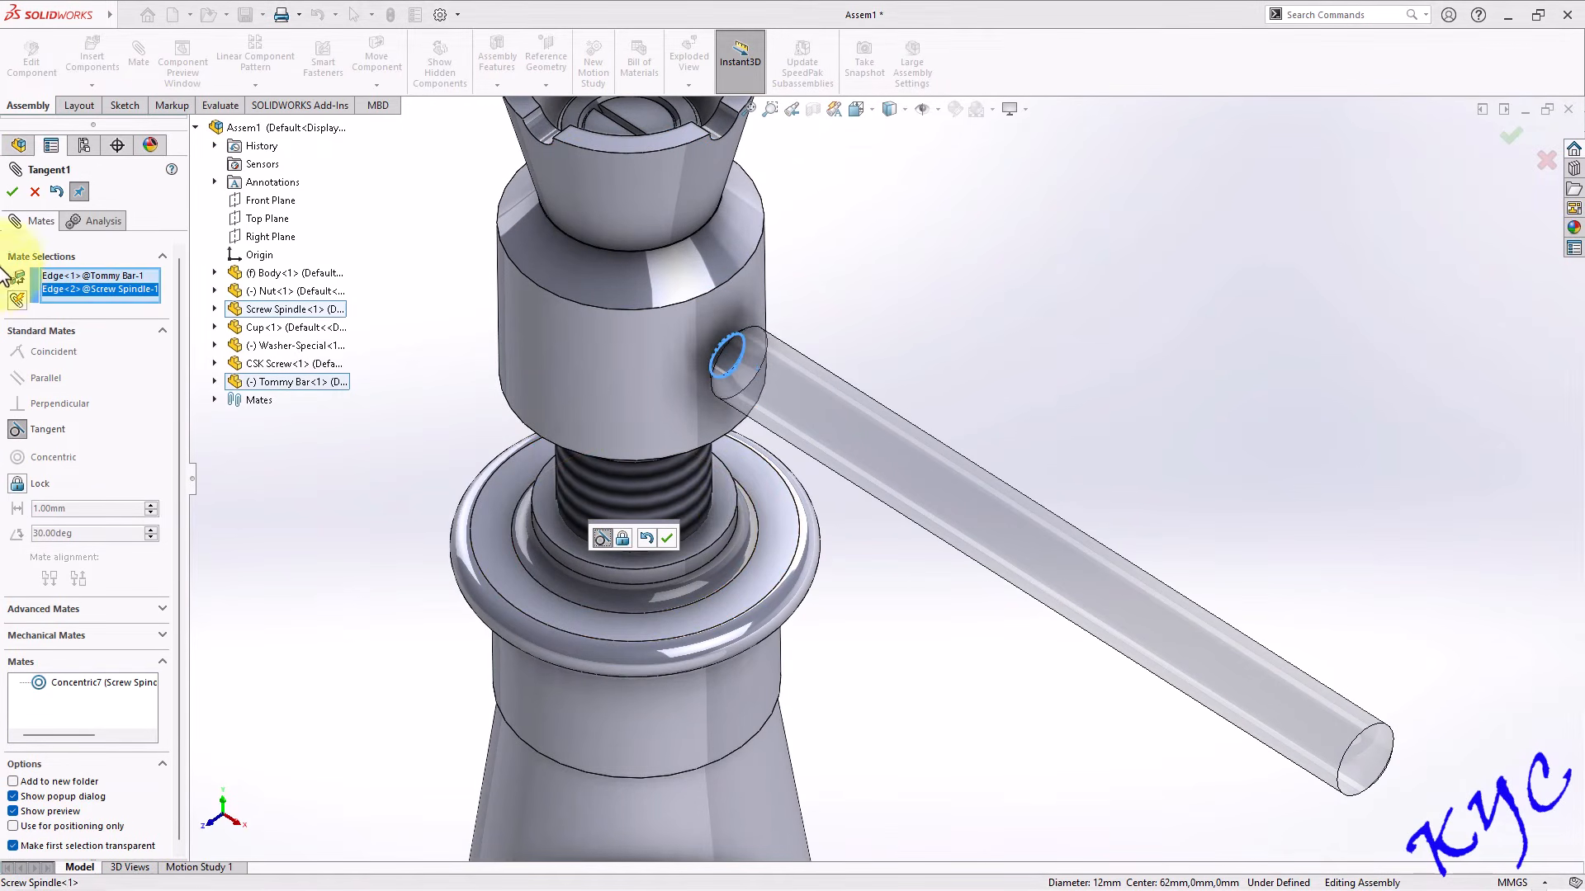
click(11, 192)
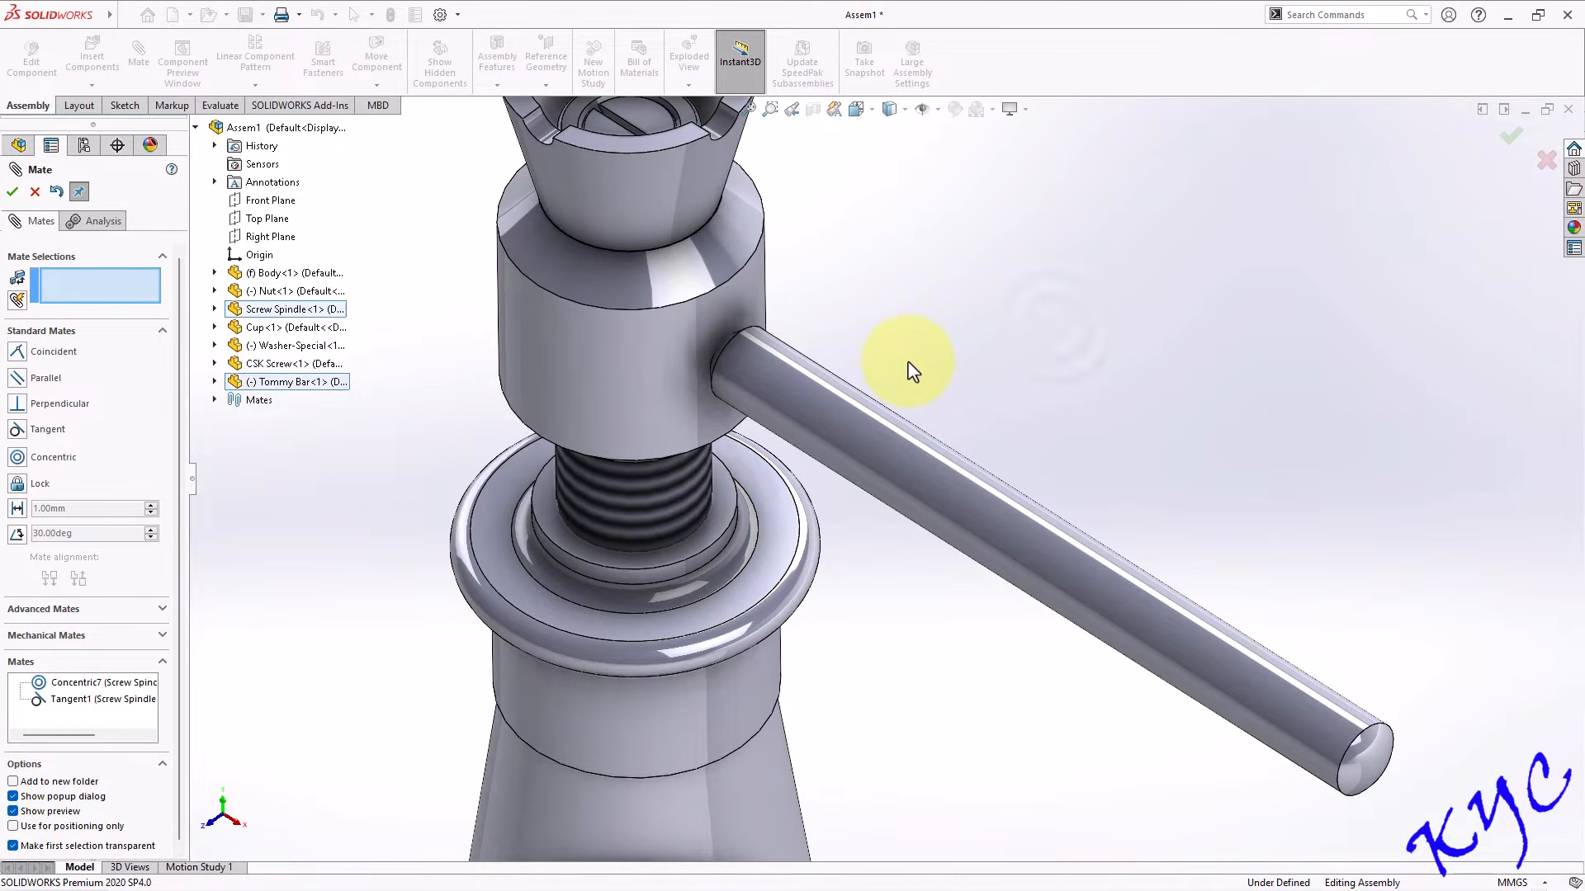
key(ctrl+1)
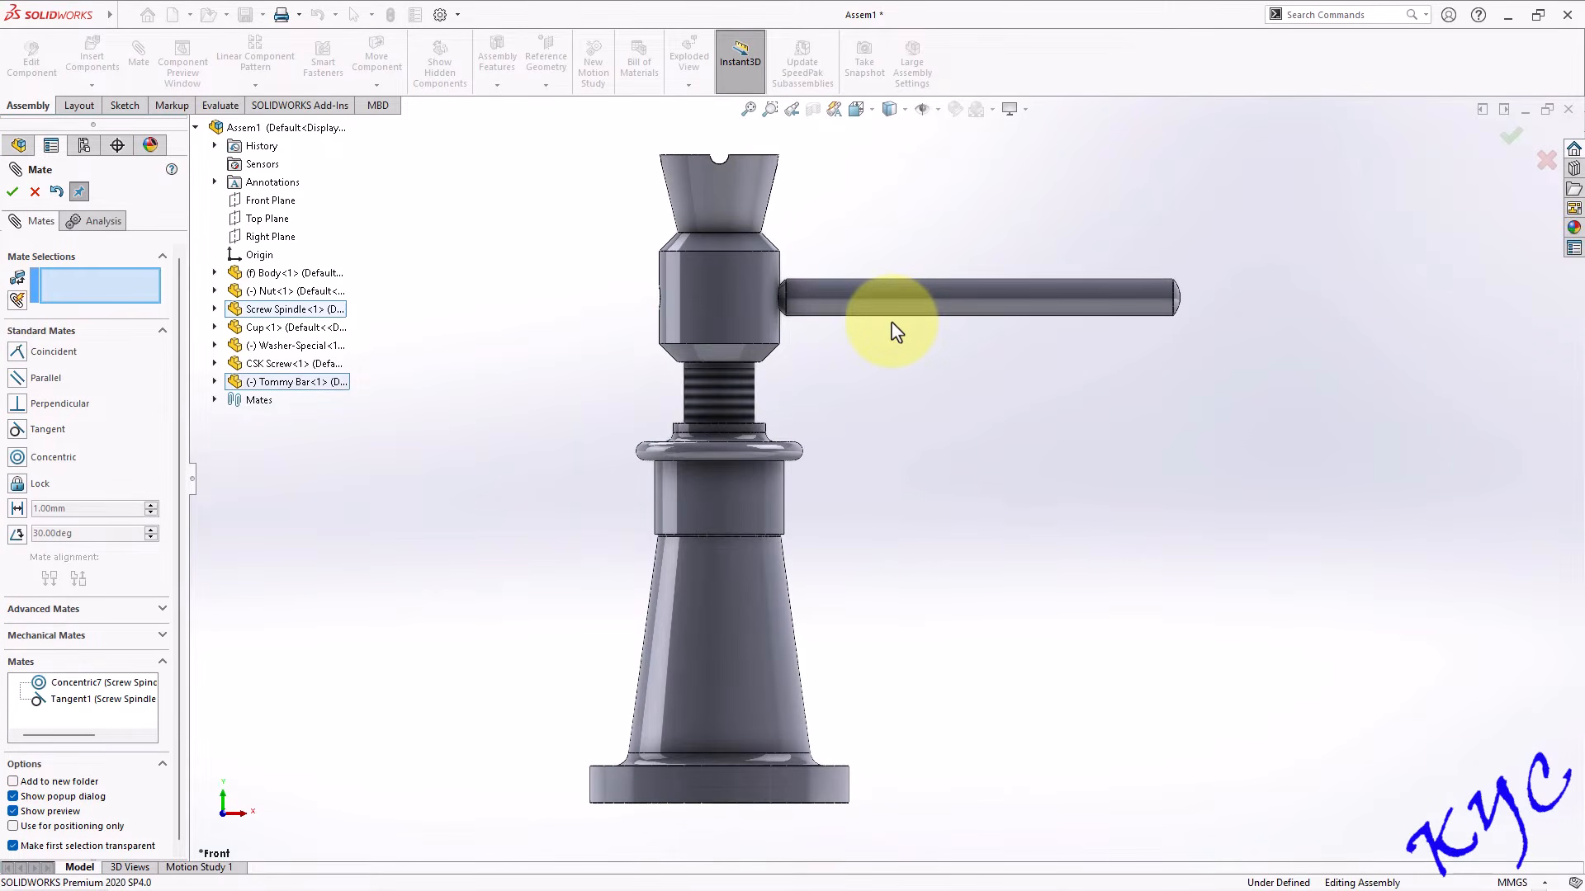
key(ctrl+7)
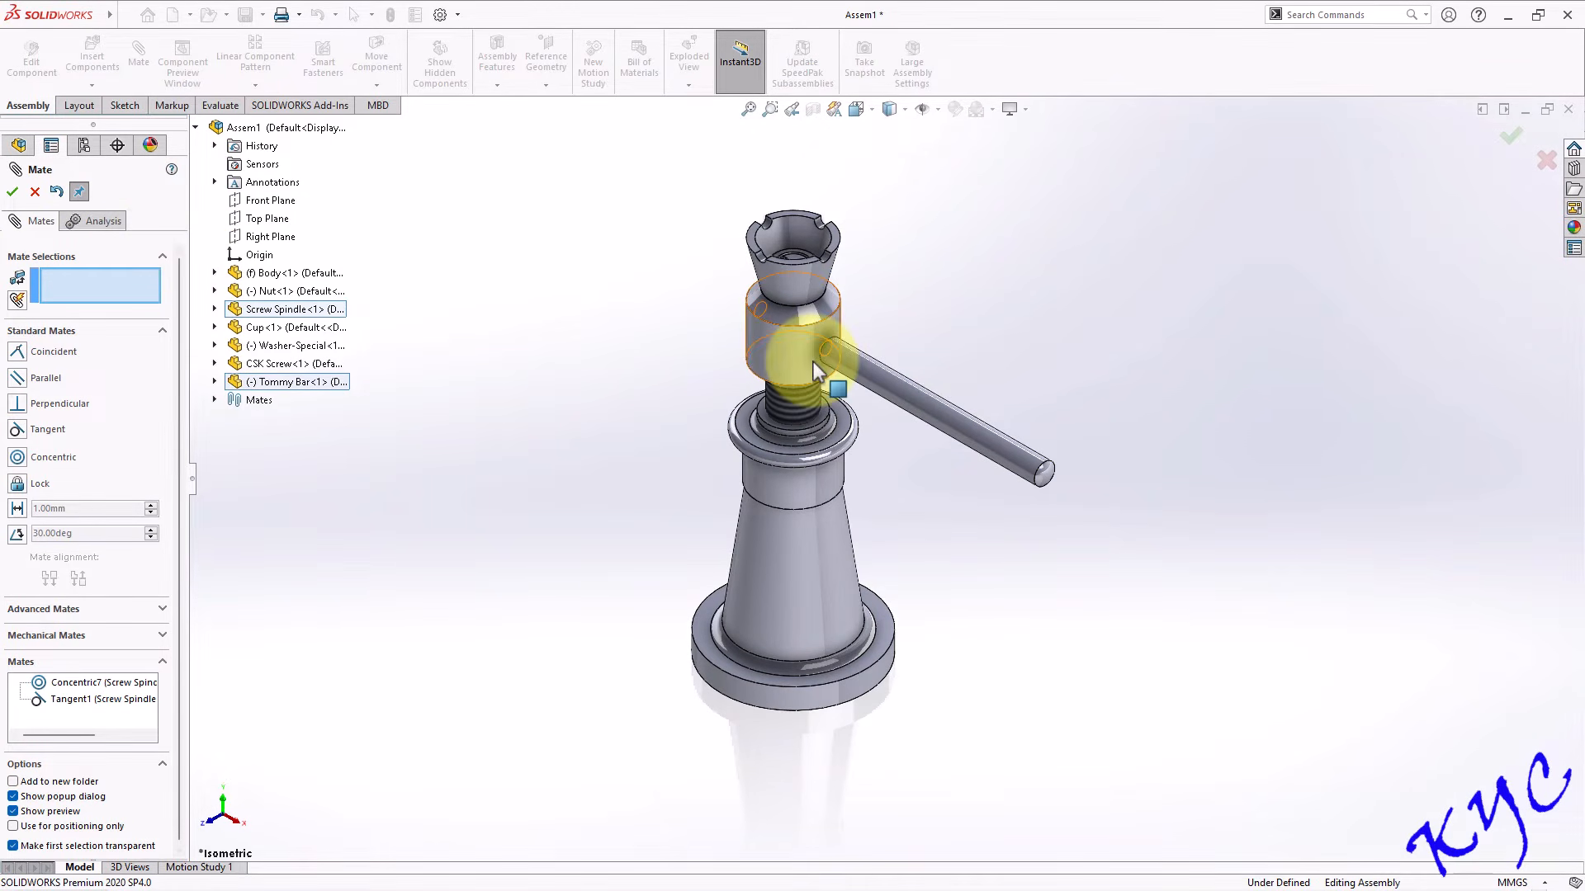
click(35, 192)
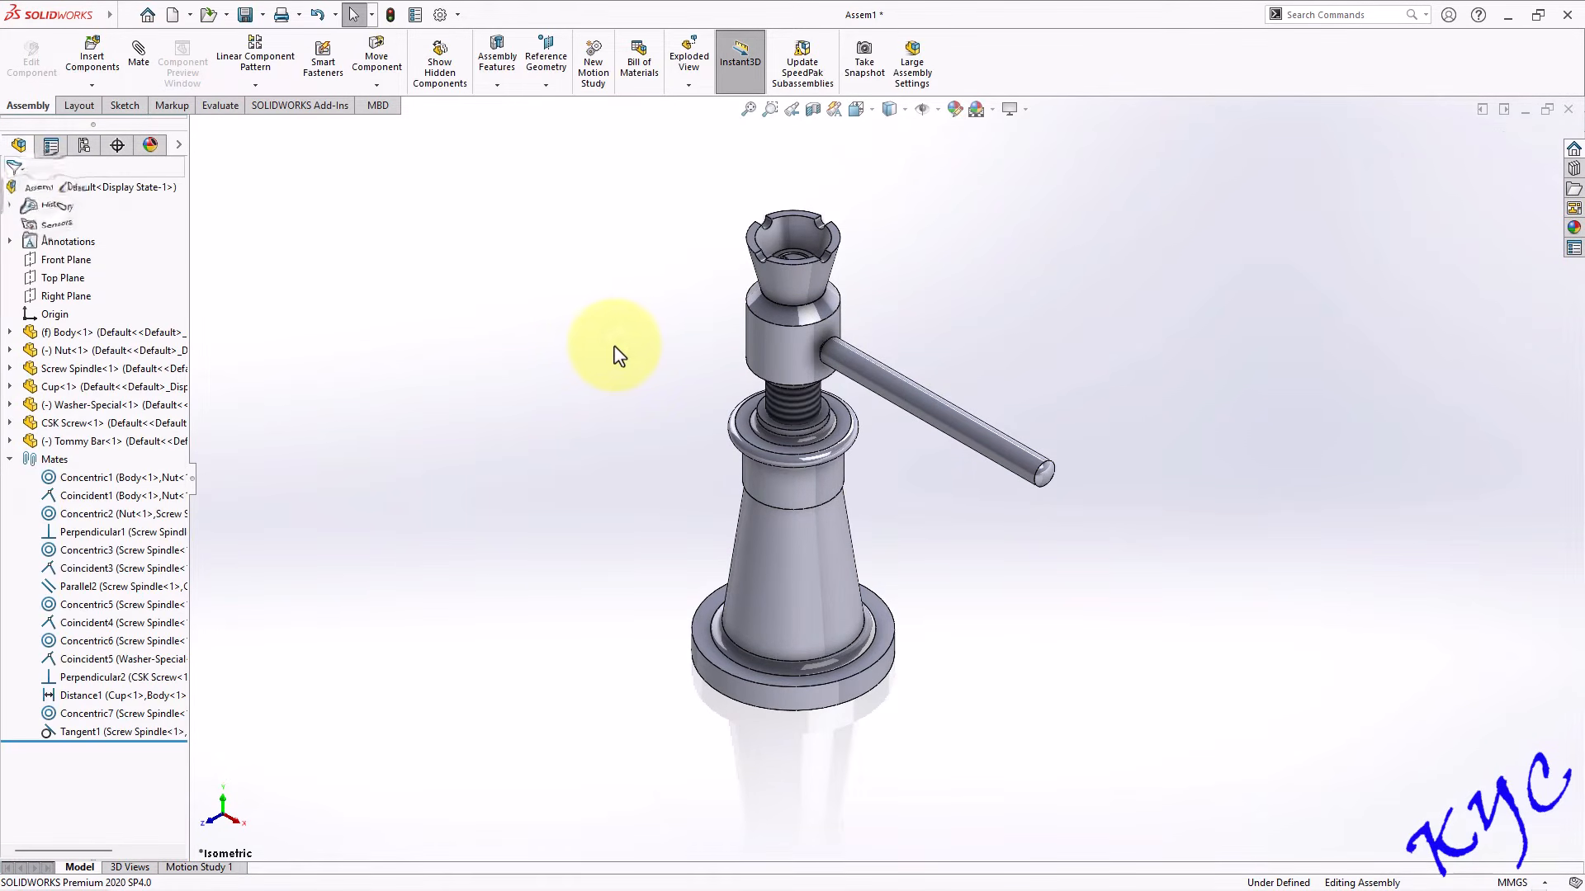
Save the assembly as Screw Jack in the Screw Jack folder.
key(ctrl+s)
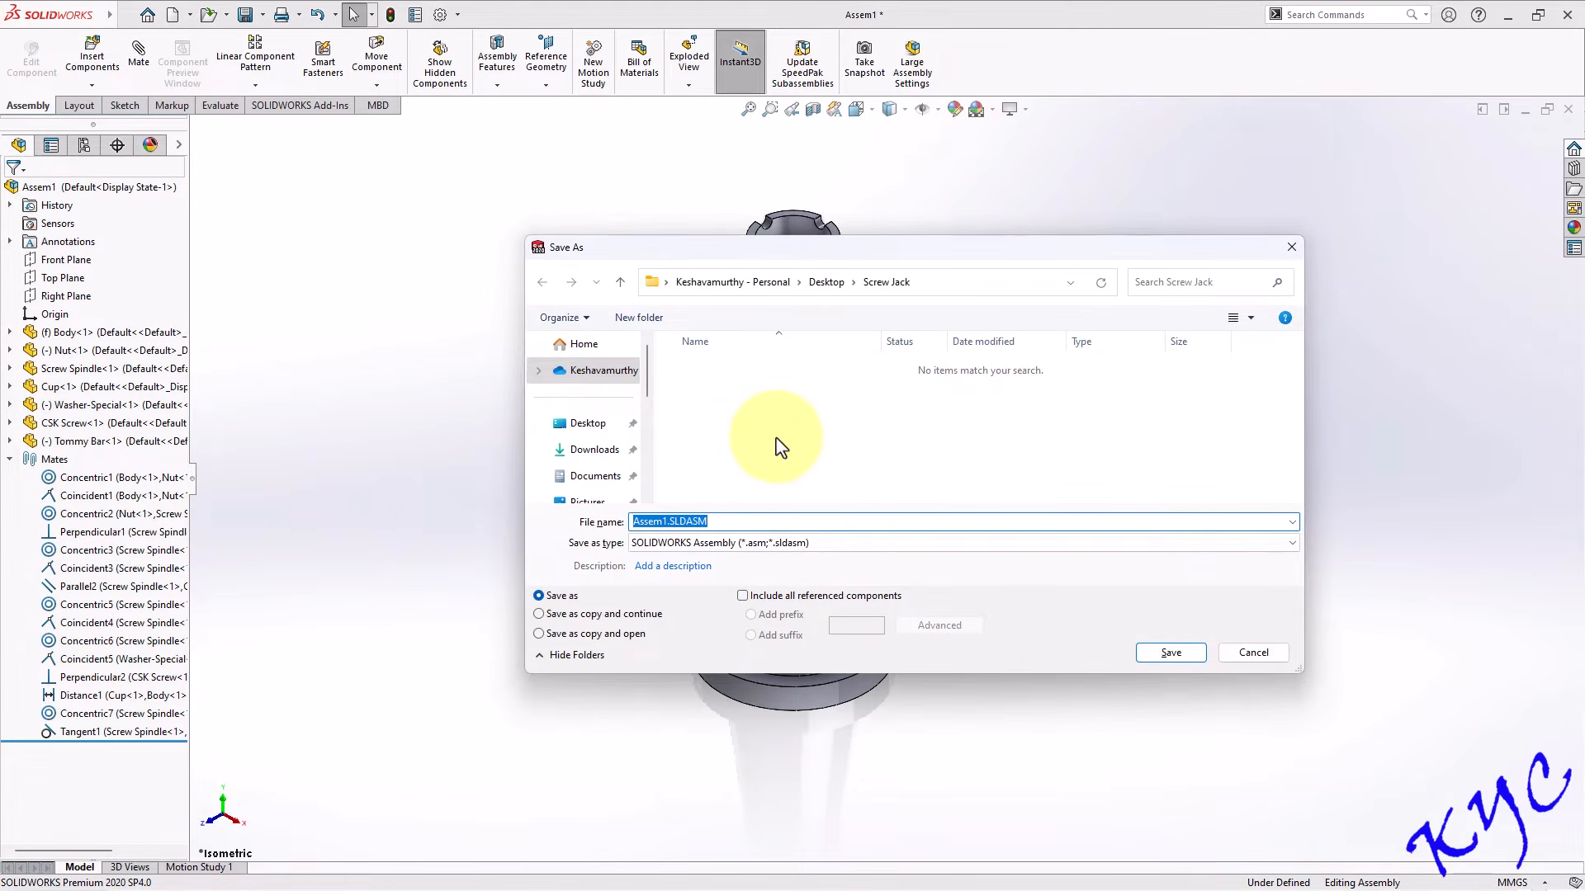
text(Screw Ja)
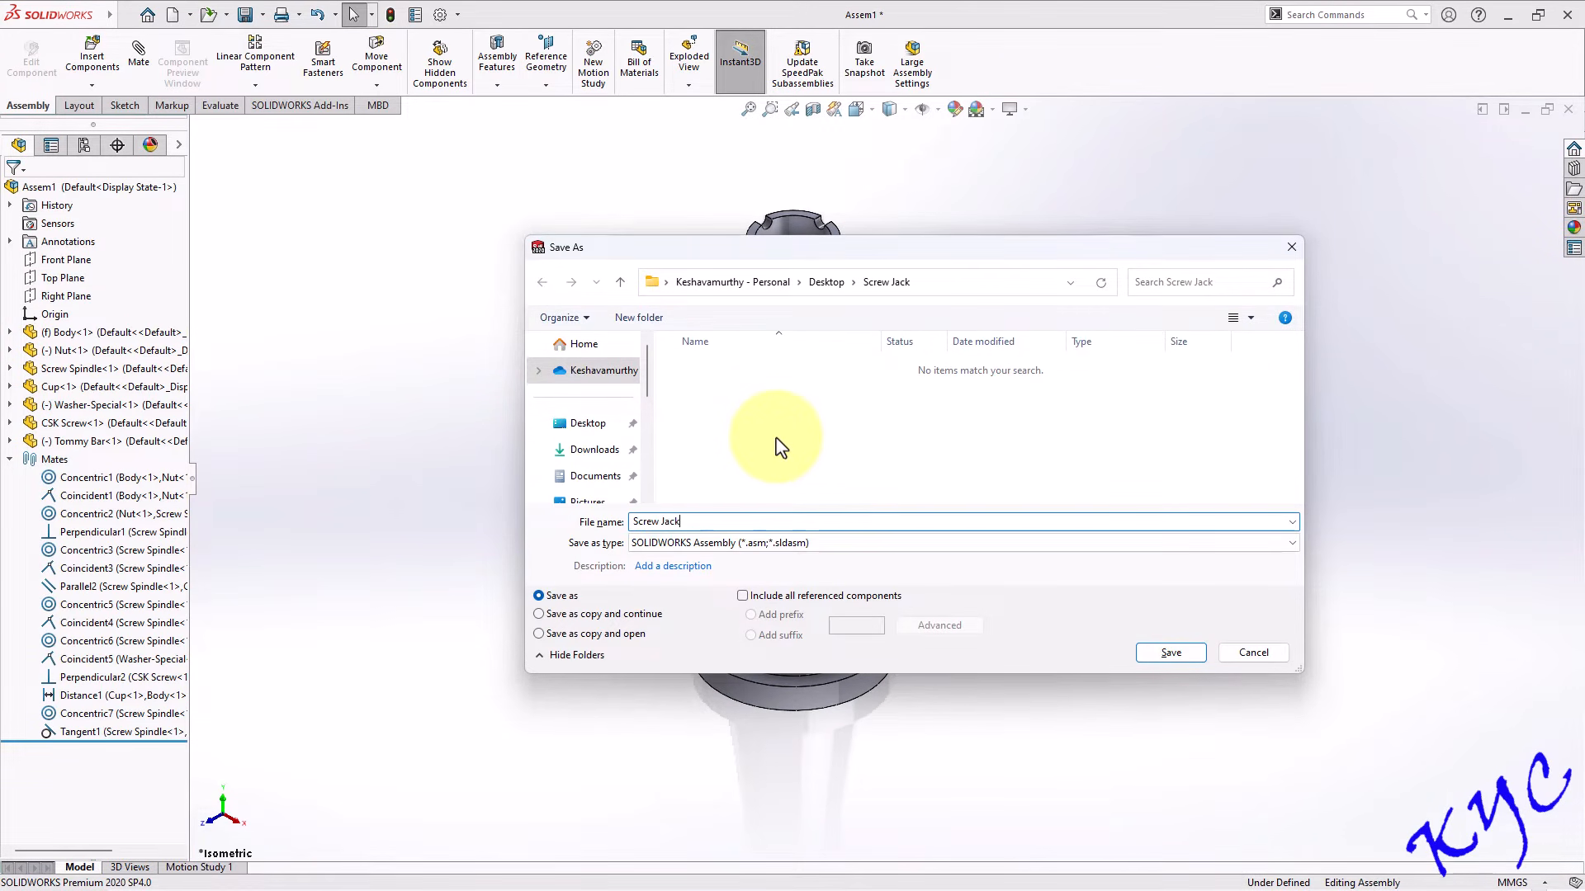
text(ck)
key(Return)
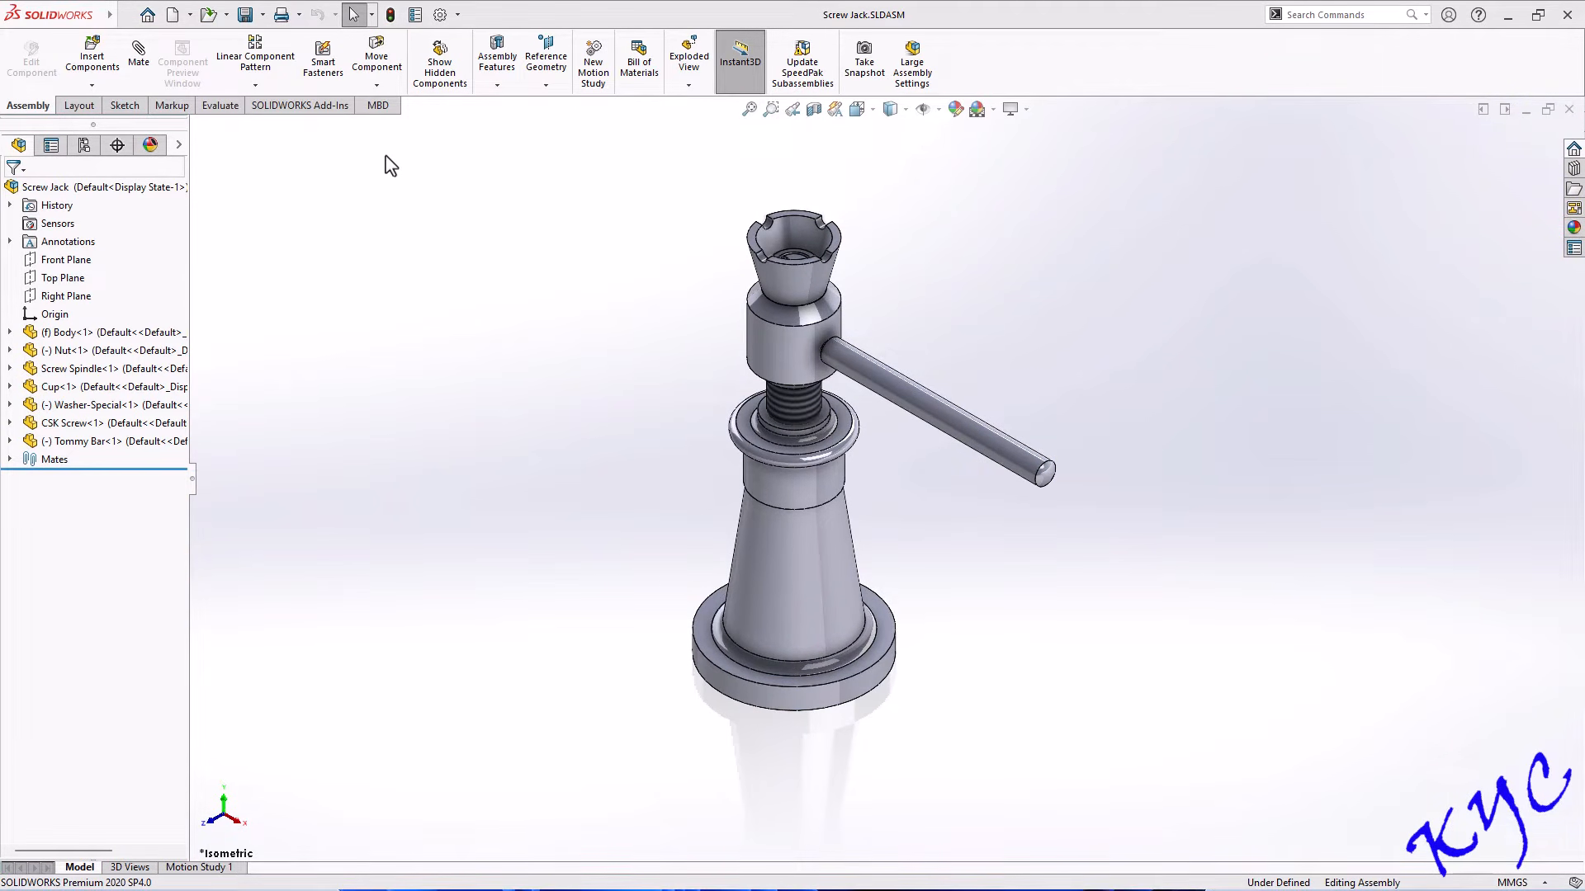
Create a drawing from the assembly on a custom 297 × 210 mm sheet and set its projection type to first angle.
click(125, 15)
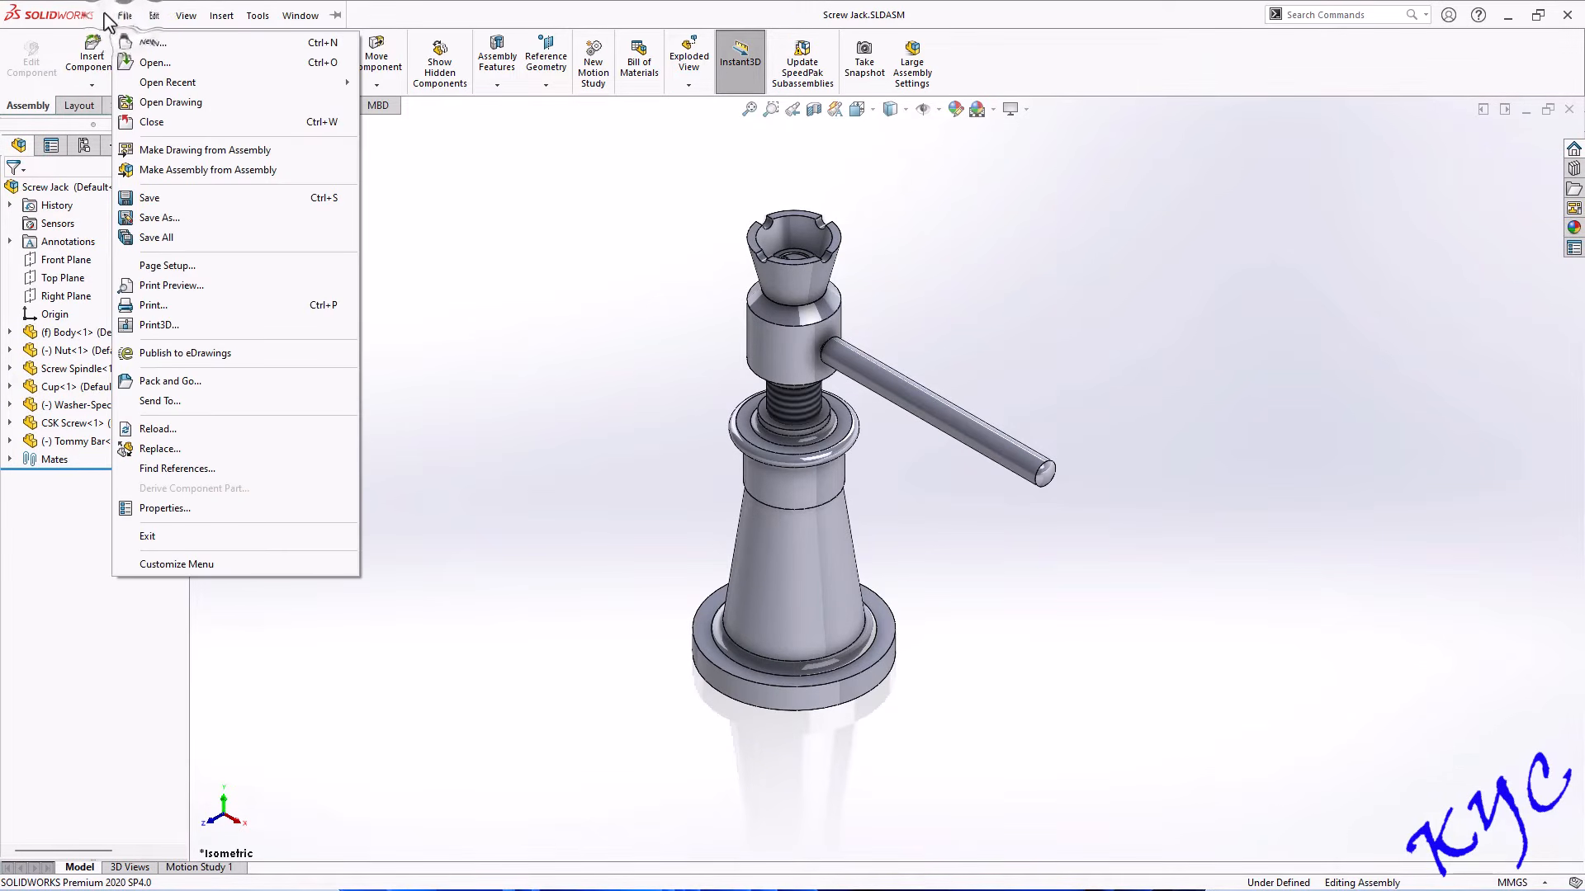
click(180, 153)
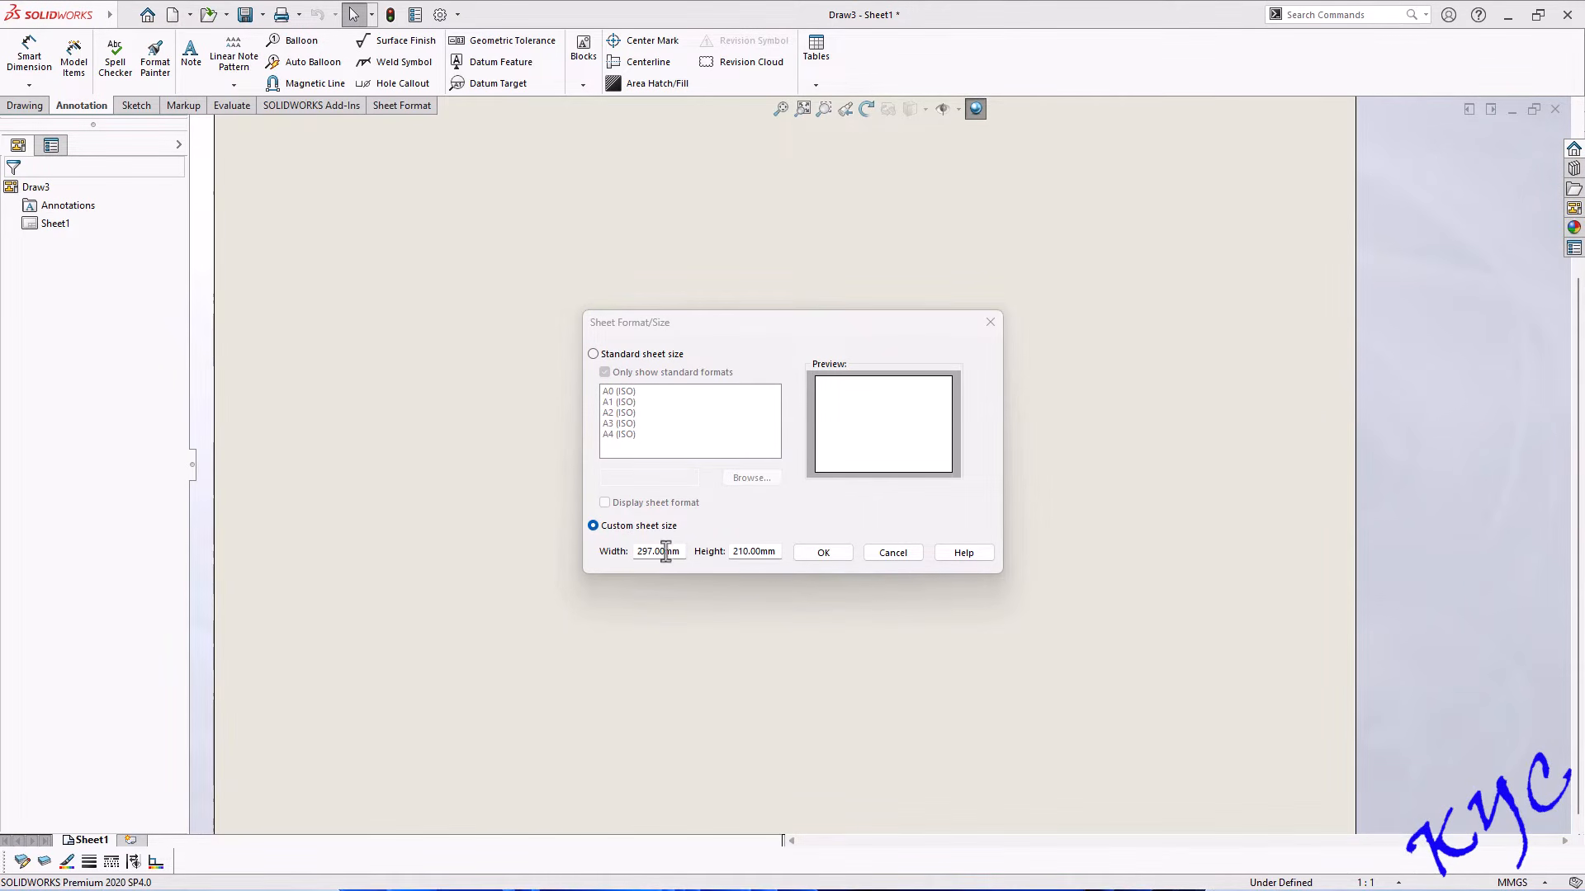
click(823, 553)
right_click(92, 840)
click(150, 806)
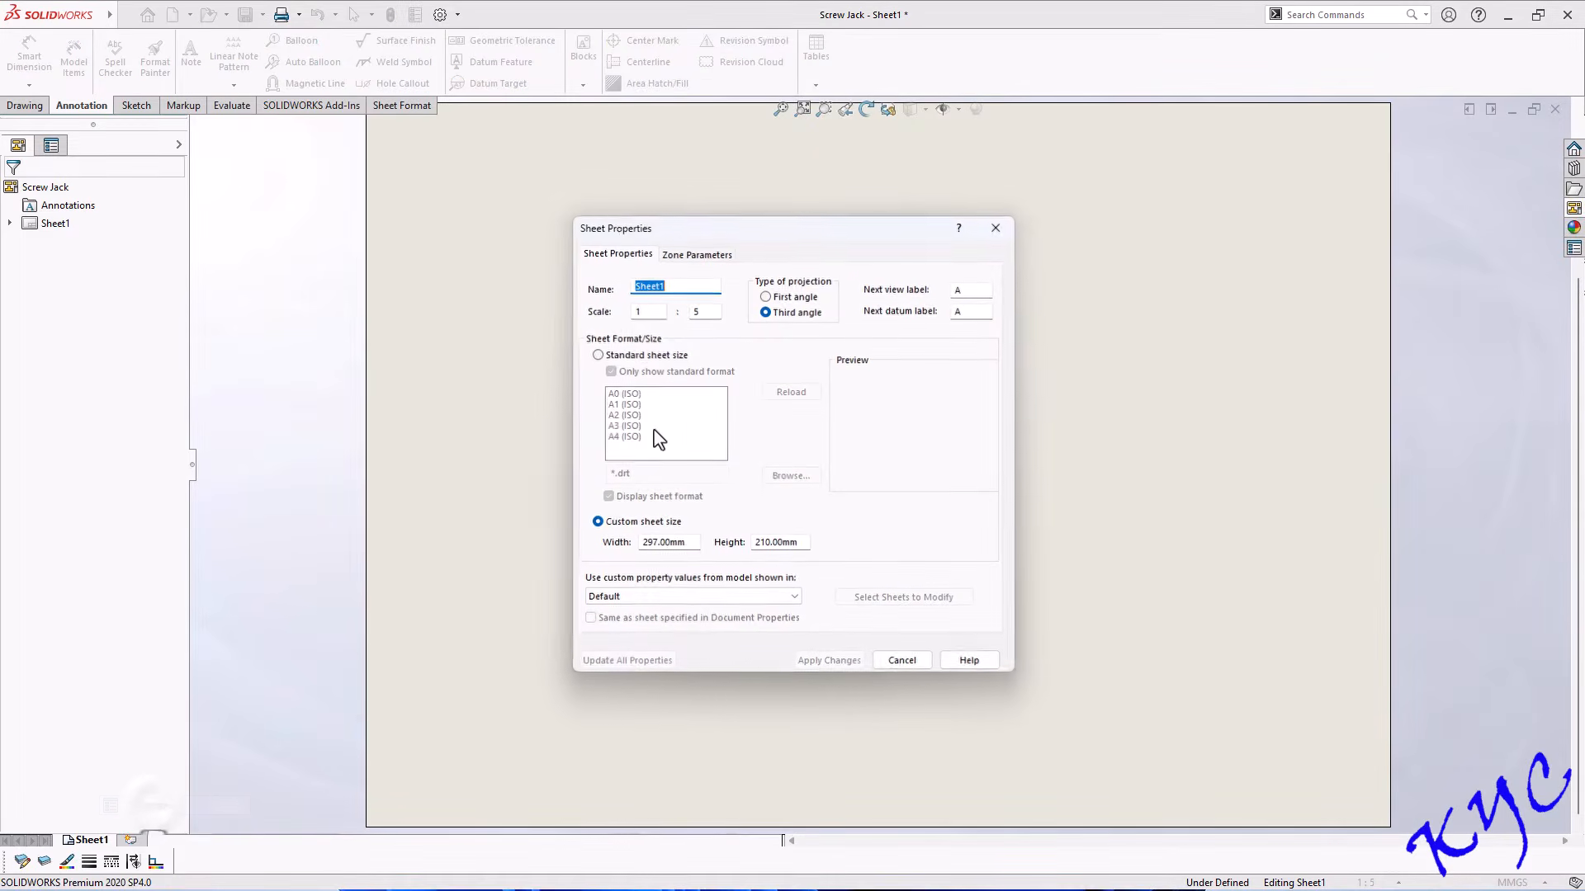
click(831, 662)
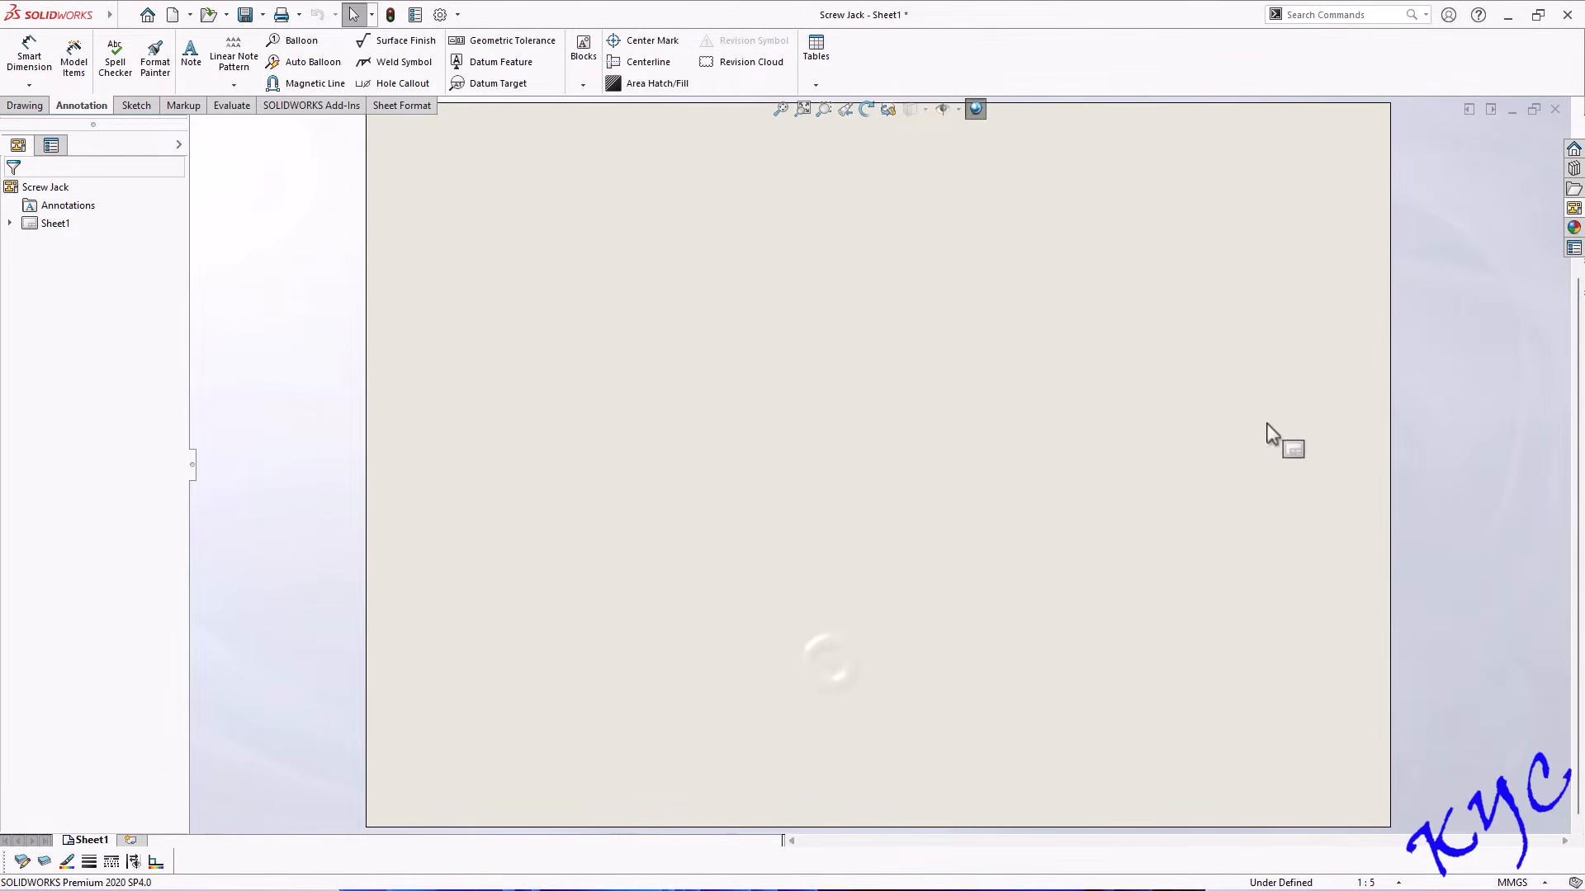
Place the screw jack's top view in the lower-left area of the sheet without adding projected views.
click(1571, 213)
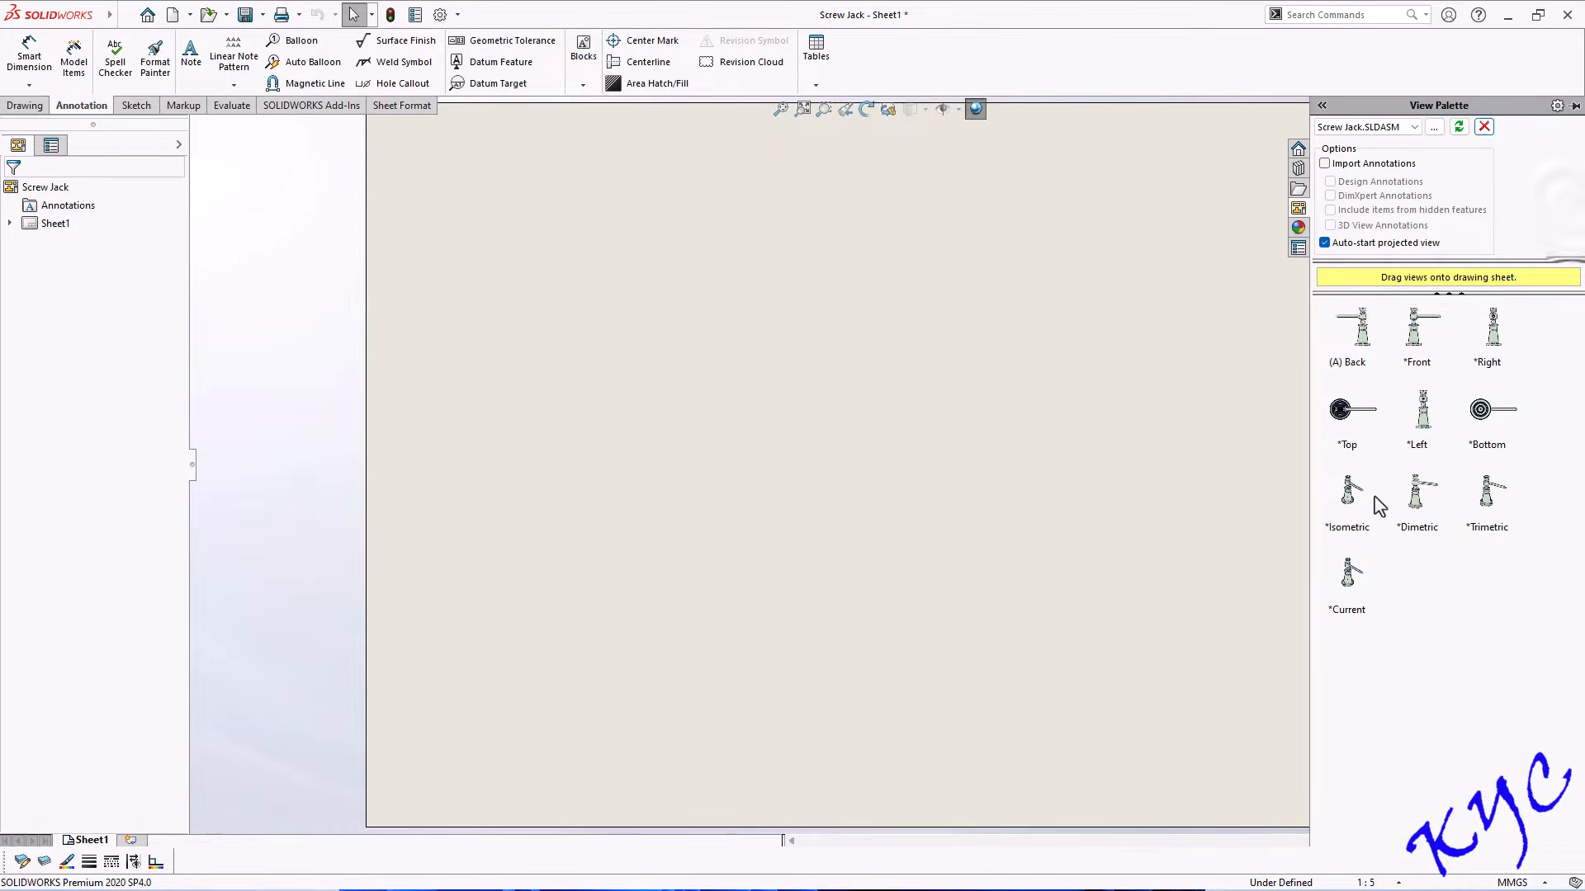
drag(1343, 419, 605, 627)
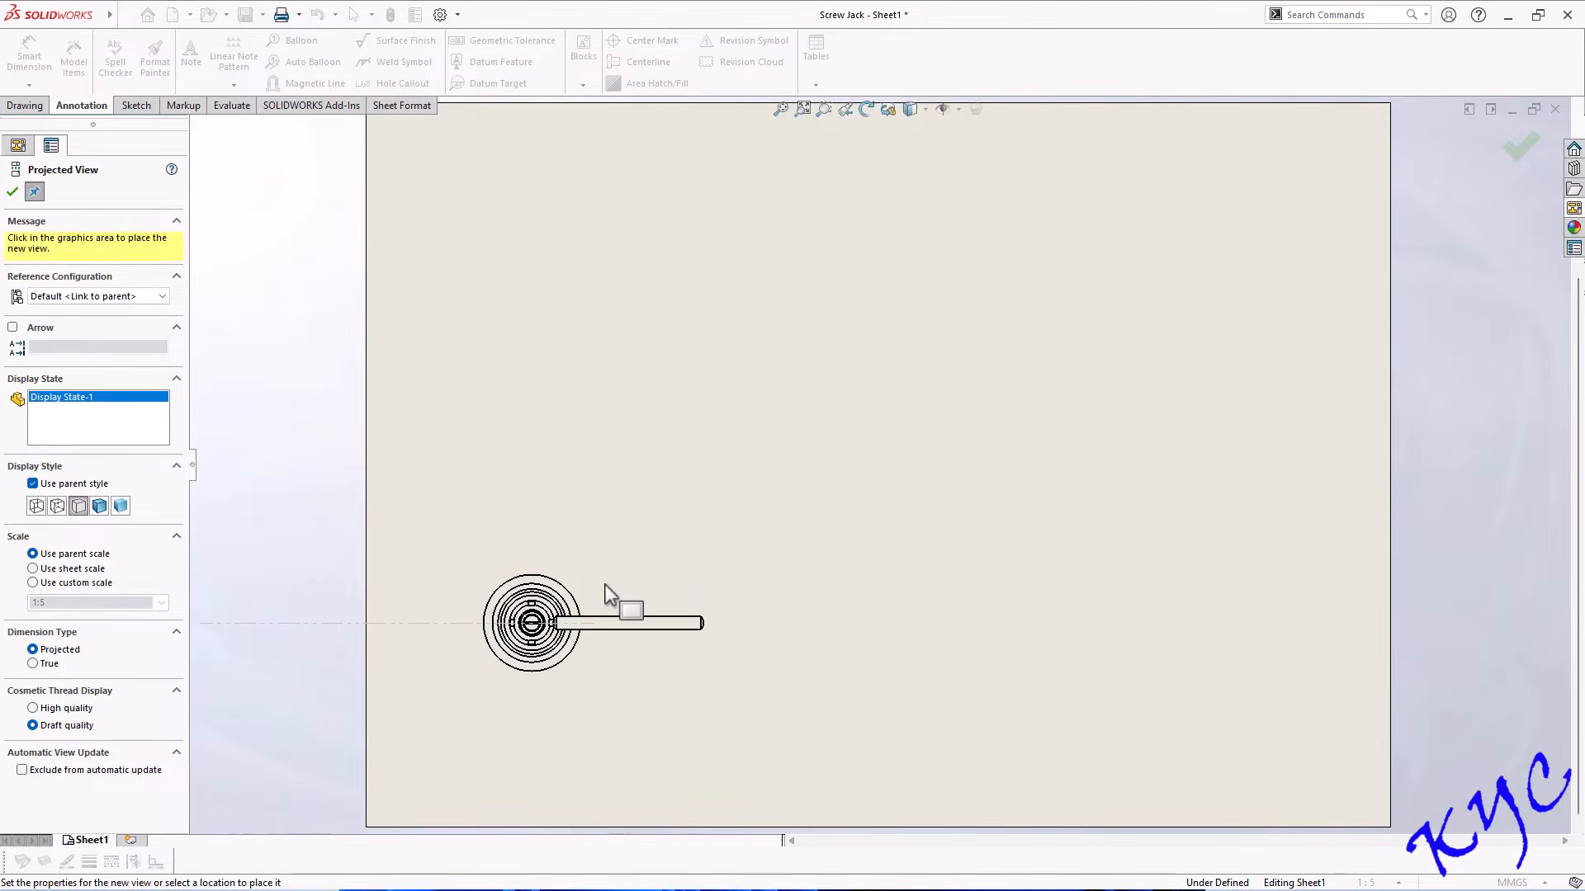
key(Escape)
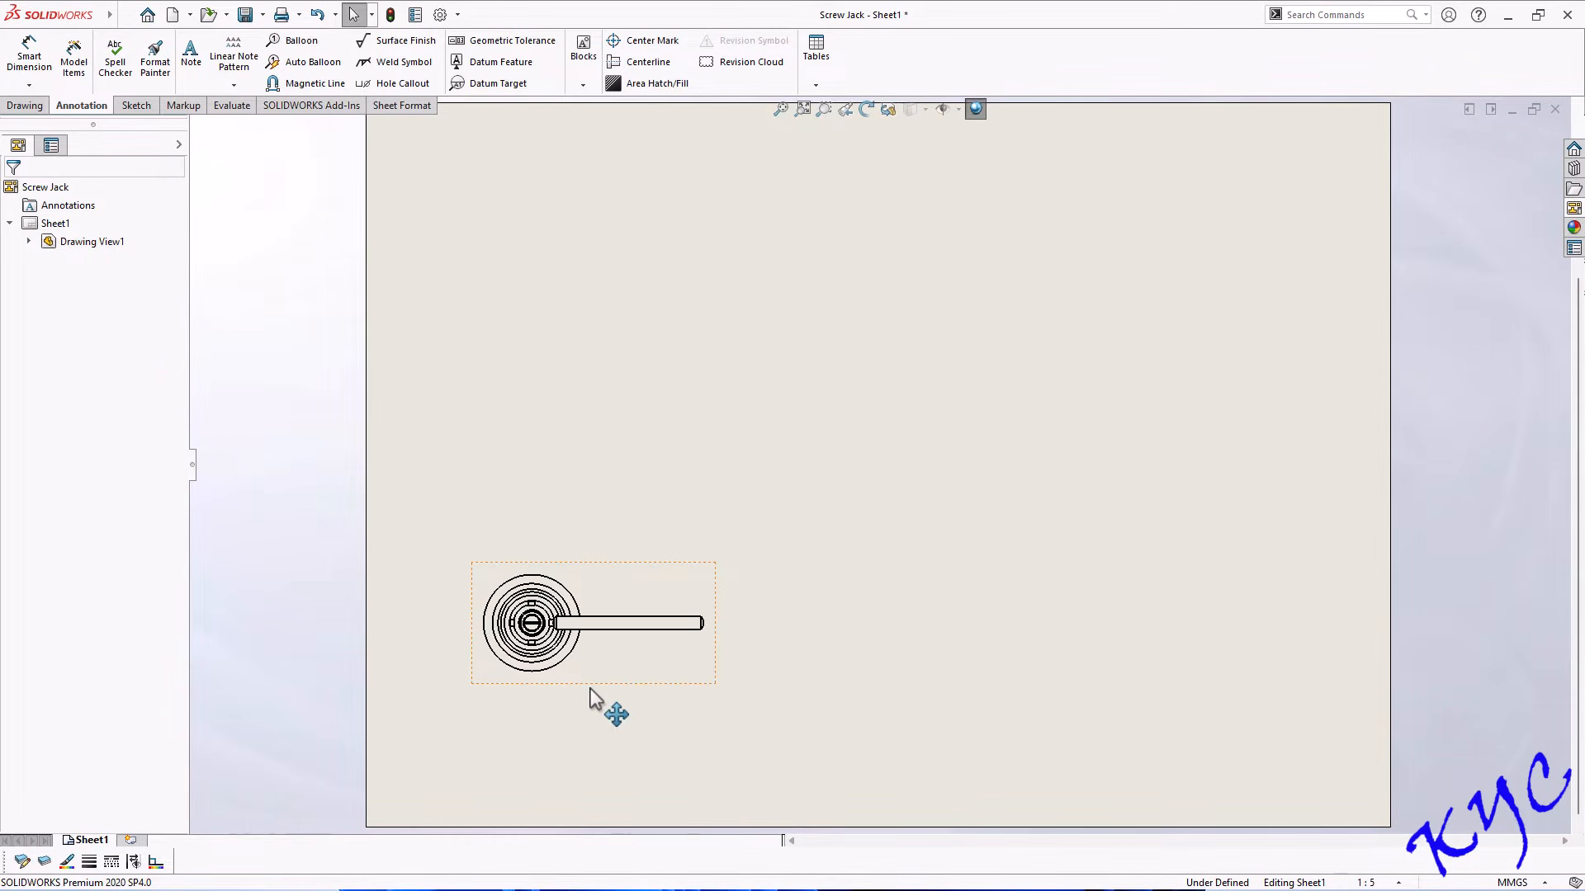
Give the top view a custom scale of 1:4 and shift it slightly right and down on the sheet.
click(183, 730)
double_click(79, 689)
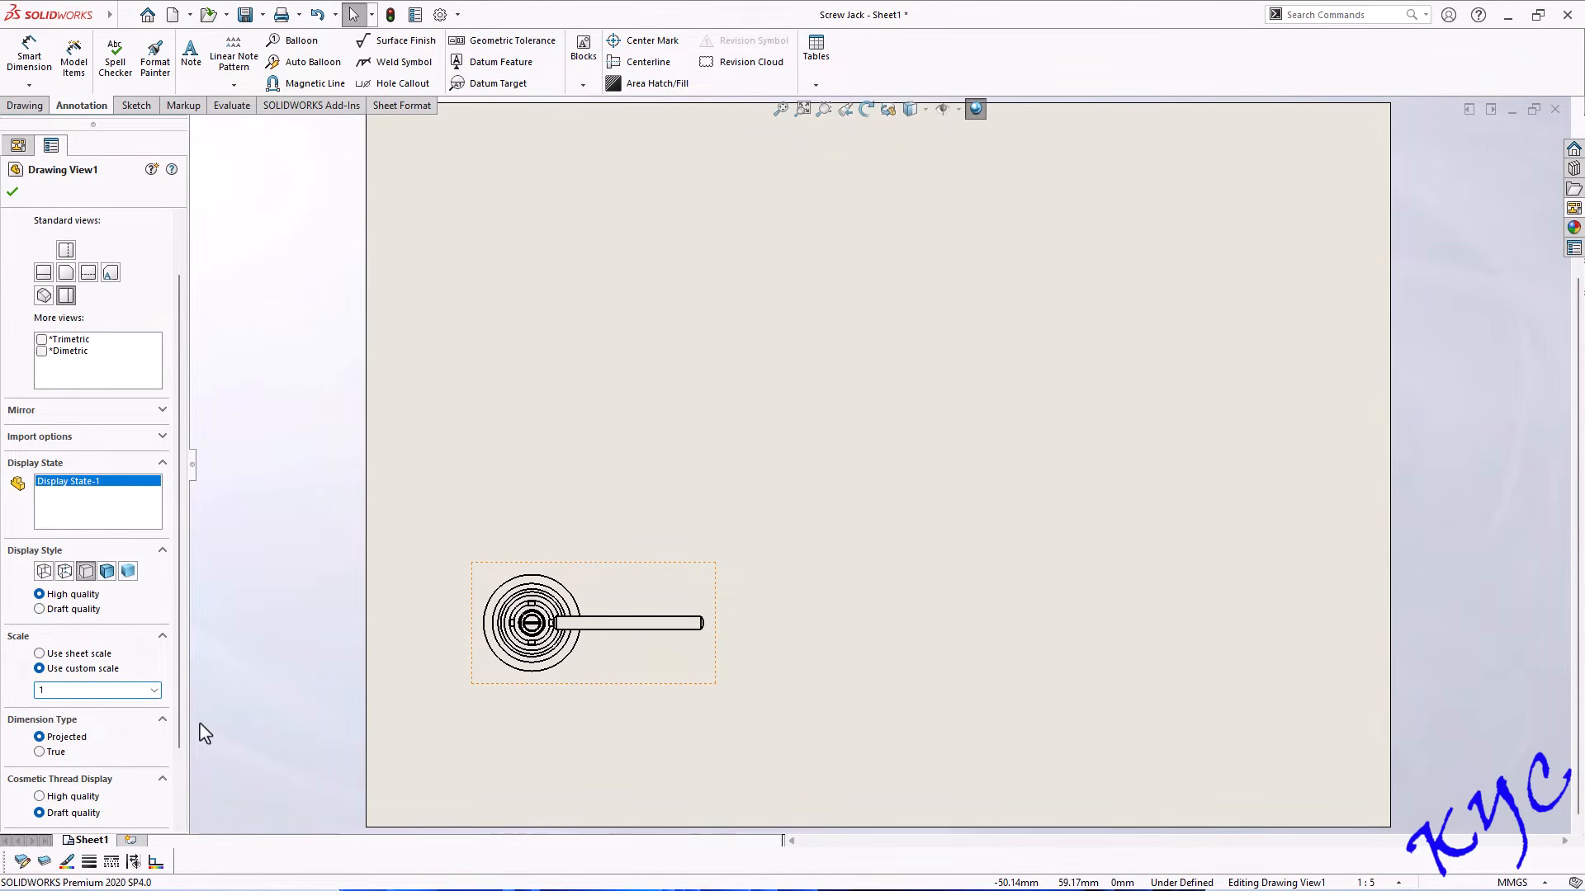
text(1:4)
key(Return)
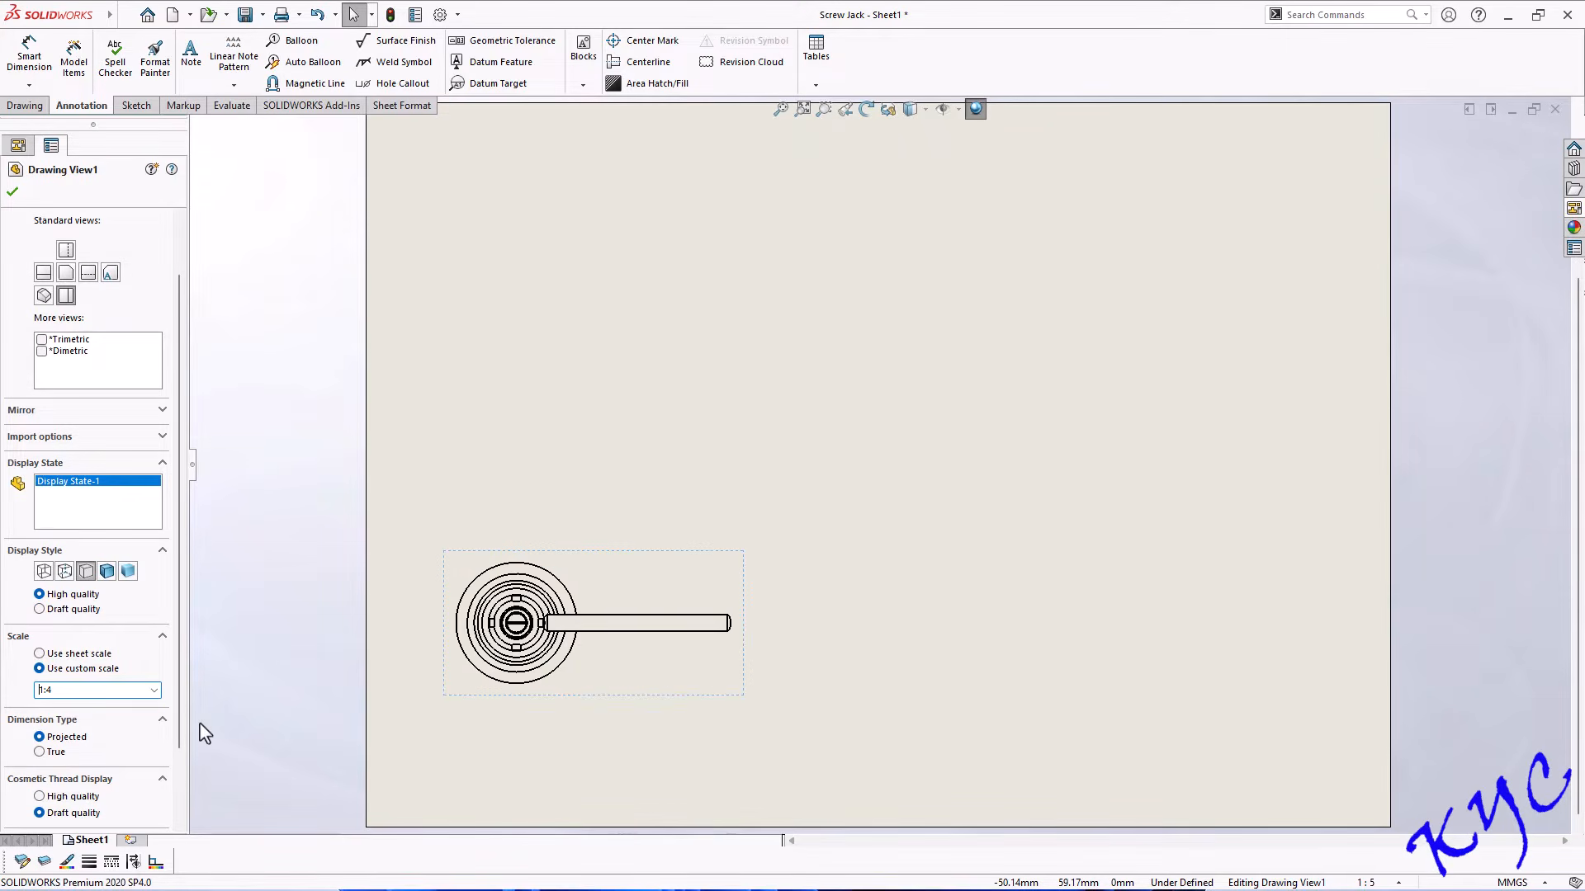
click(798, 558)
drag(743, 569, 792, 591)
click(876, 611)
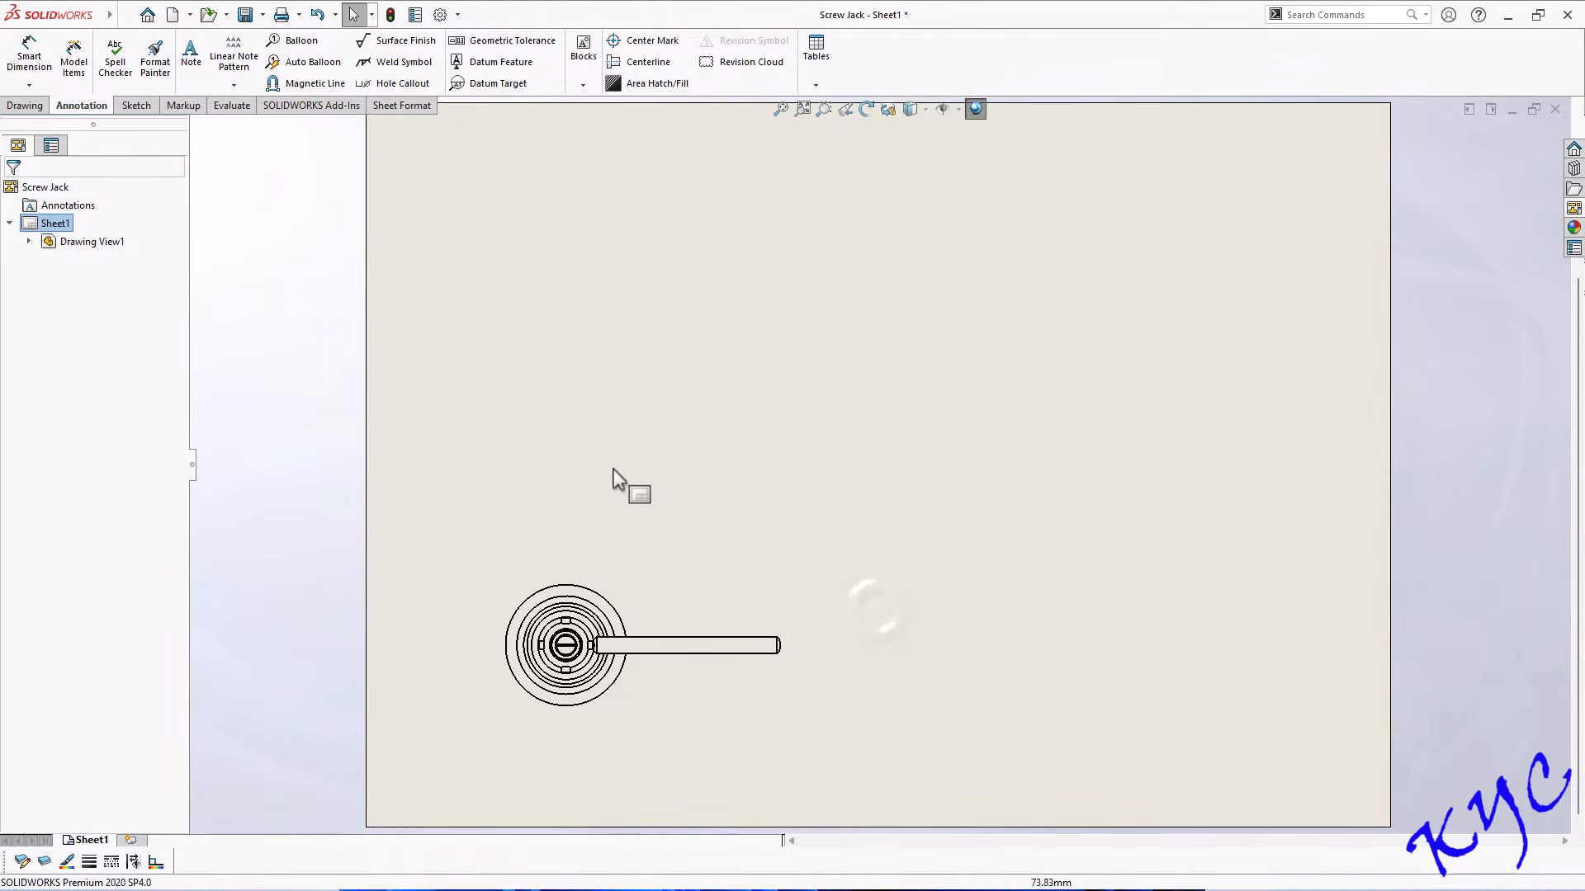
Create a Rightside Up half section through the top view's centre, excluding no components, and place the section view above the top view.
click(29, 105)
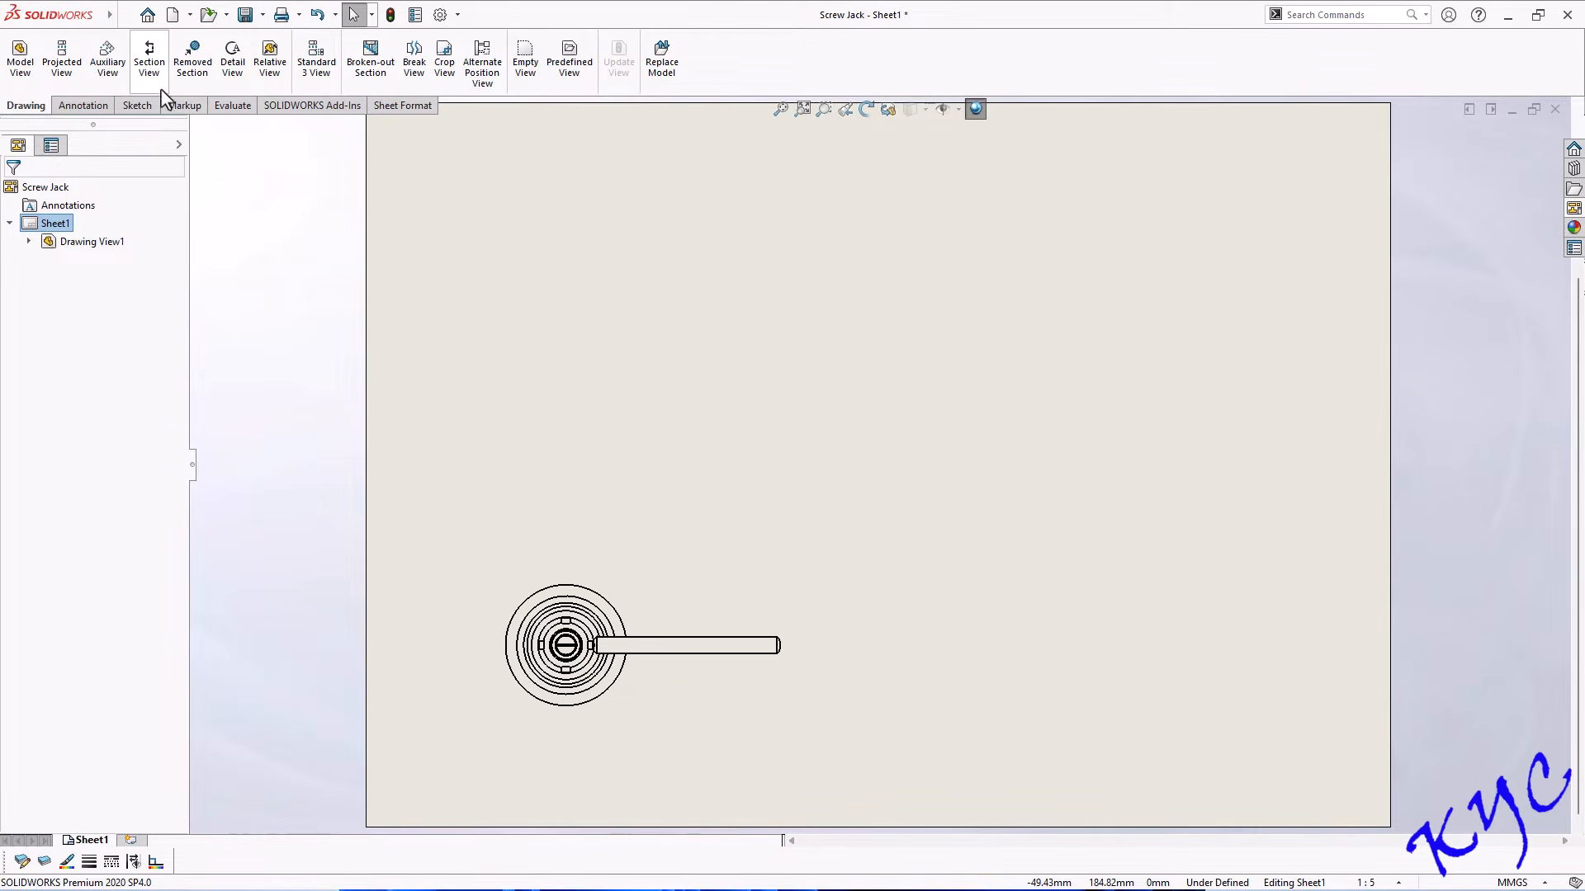
click(149, 66)
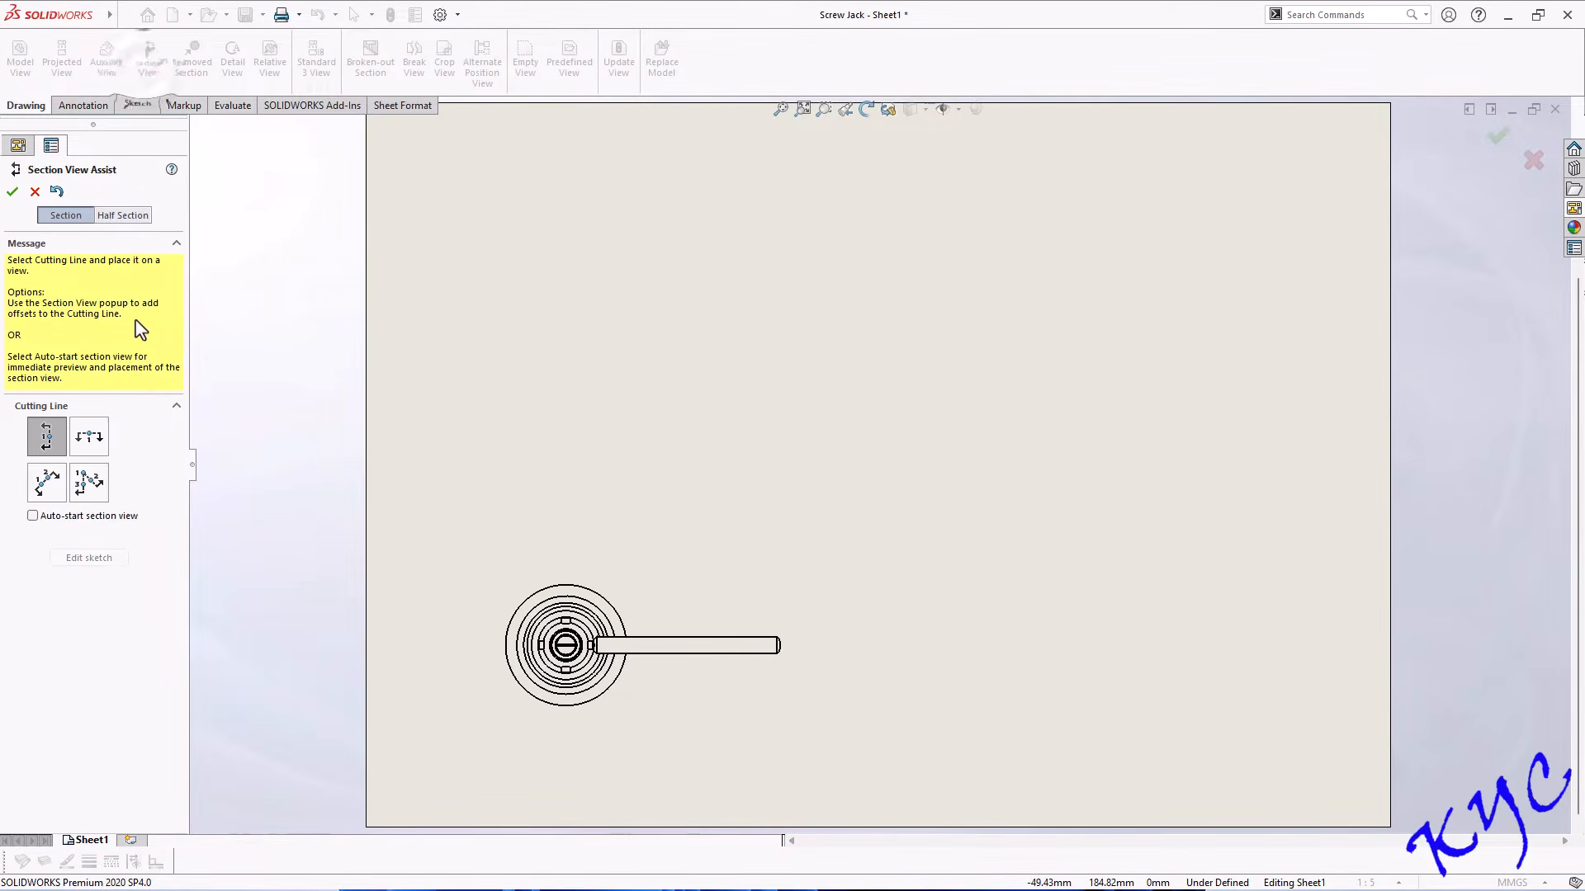
click(122, 217)
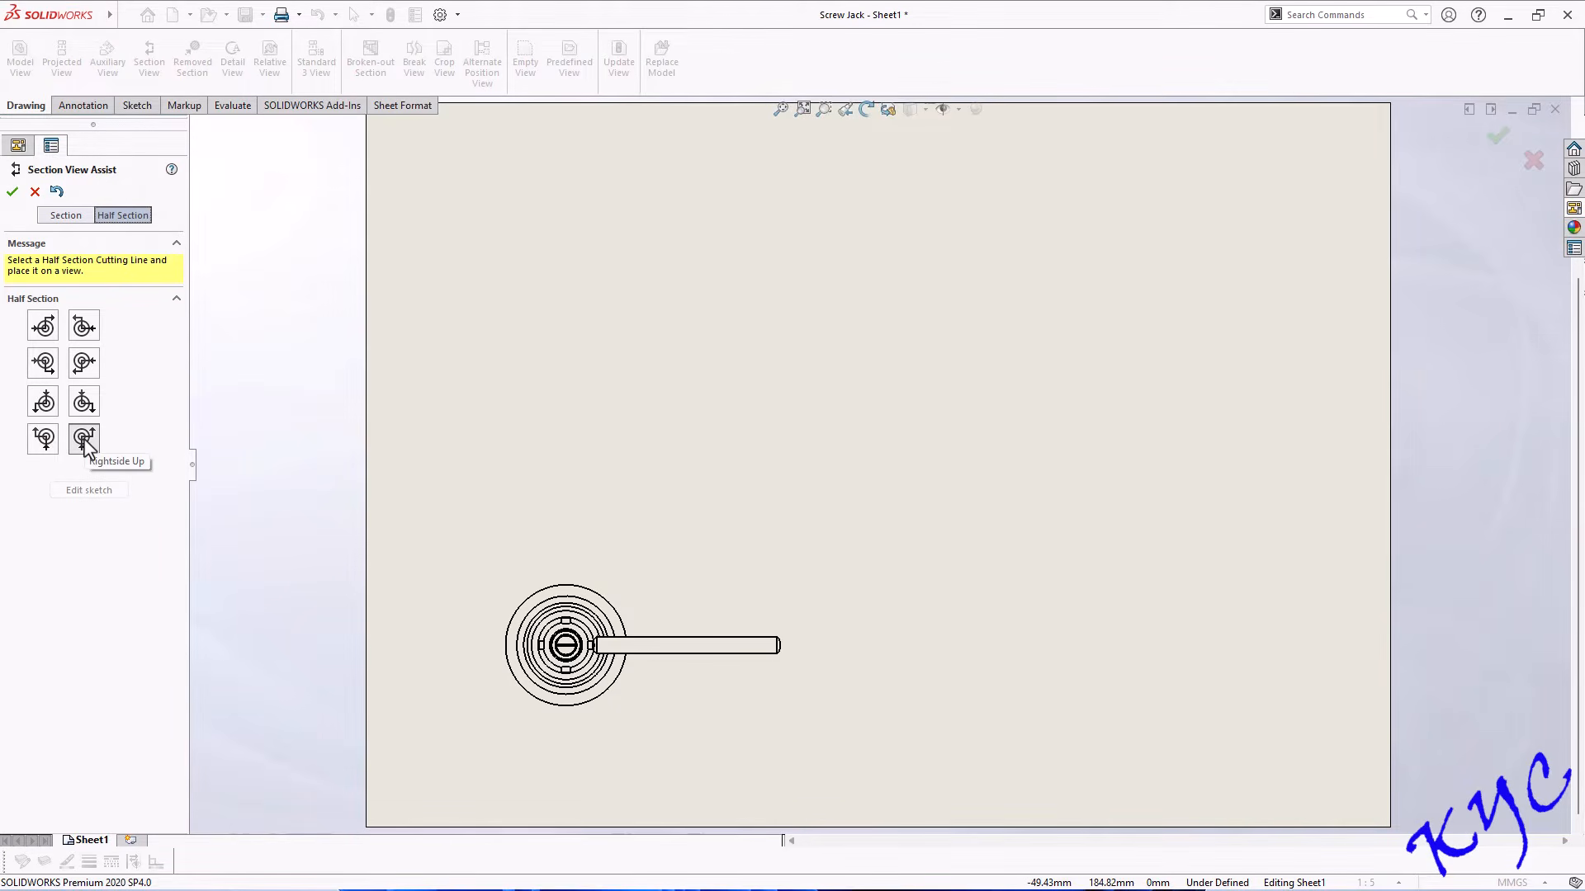
scroll(611, 653, down, 5)
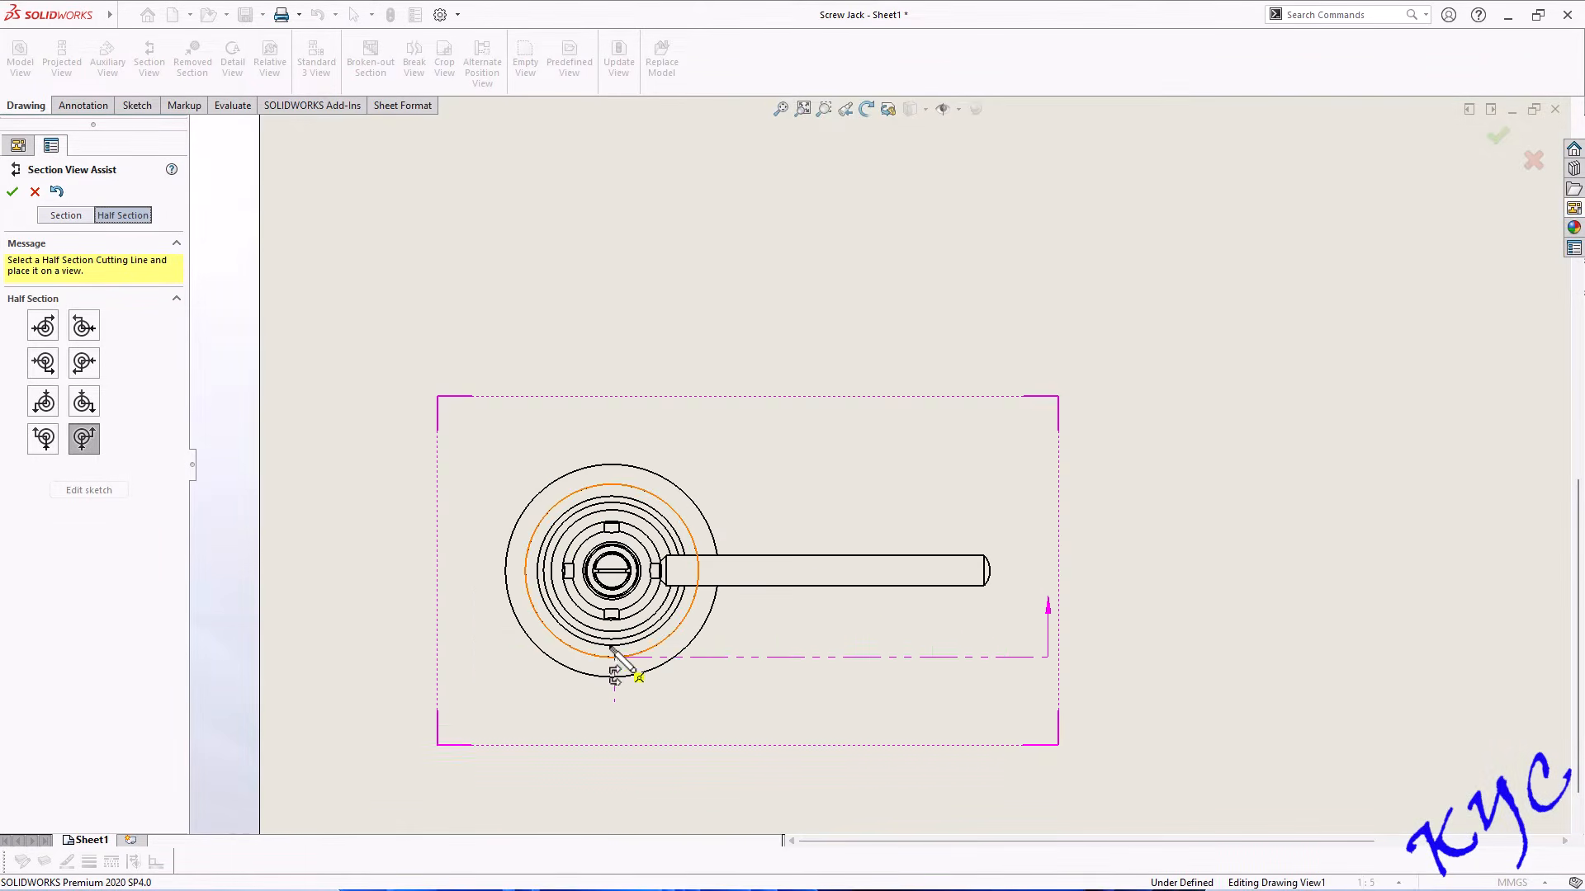
scroll(660, 544, down, 2)
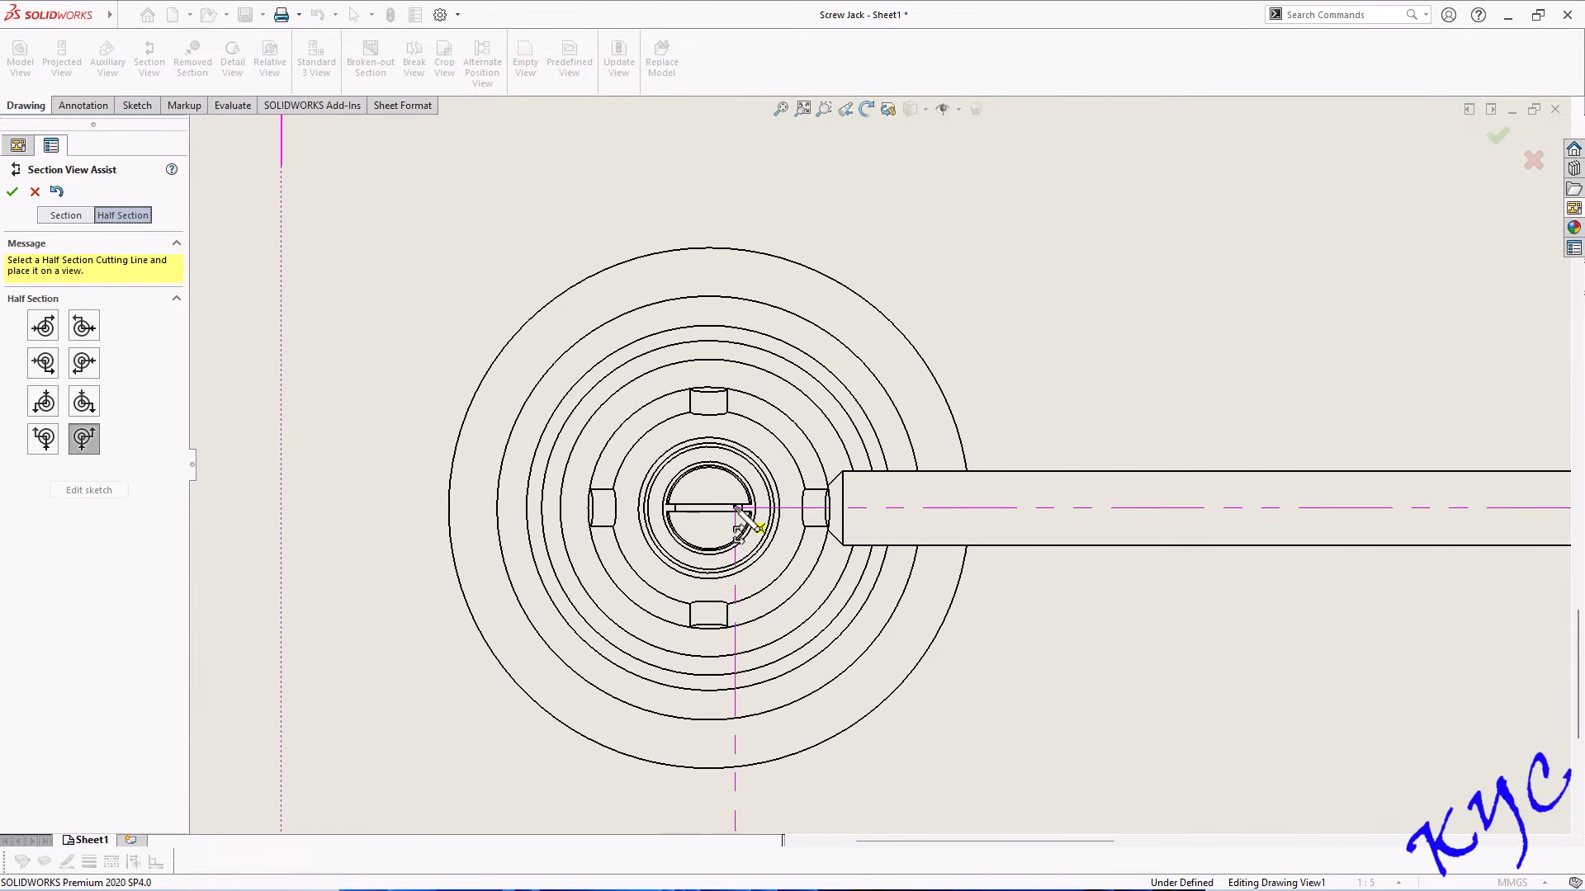
click(761, 419)
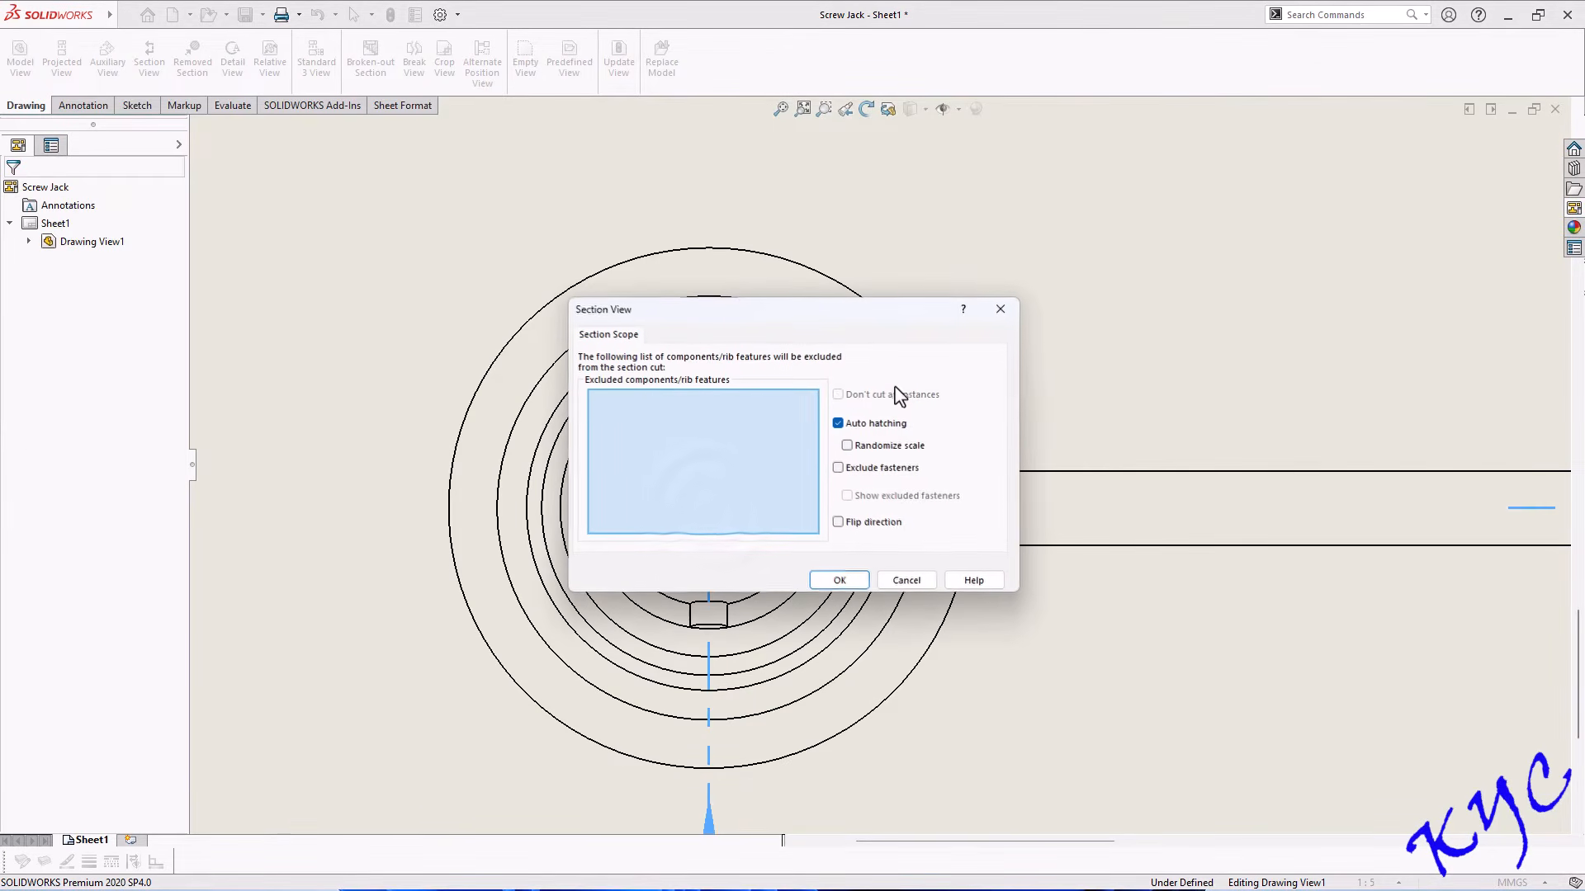
click(840, 581)
scroll(918, 357, up, 5)
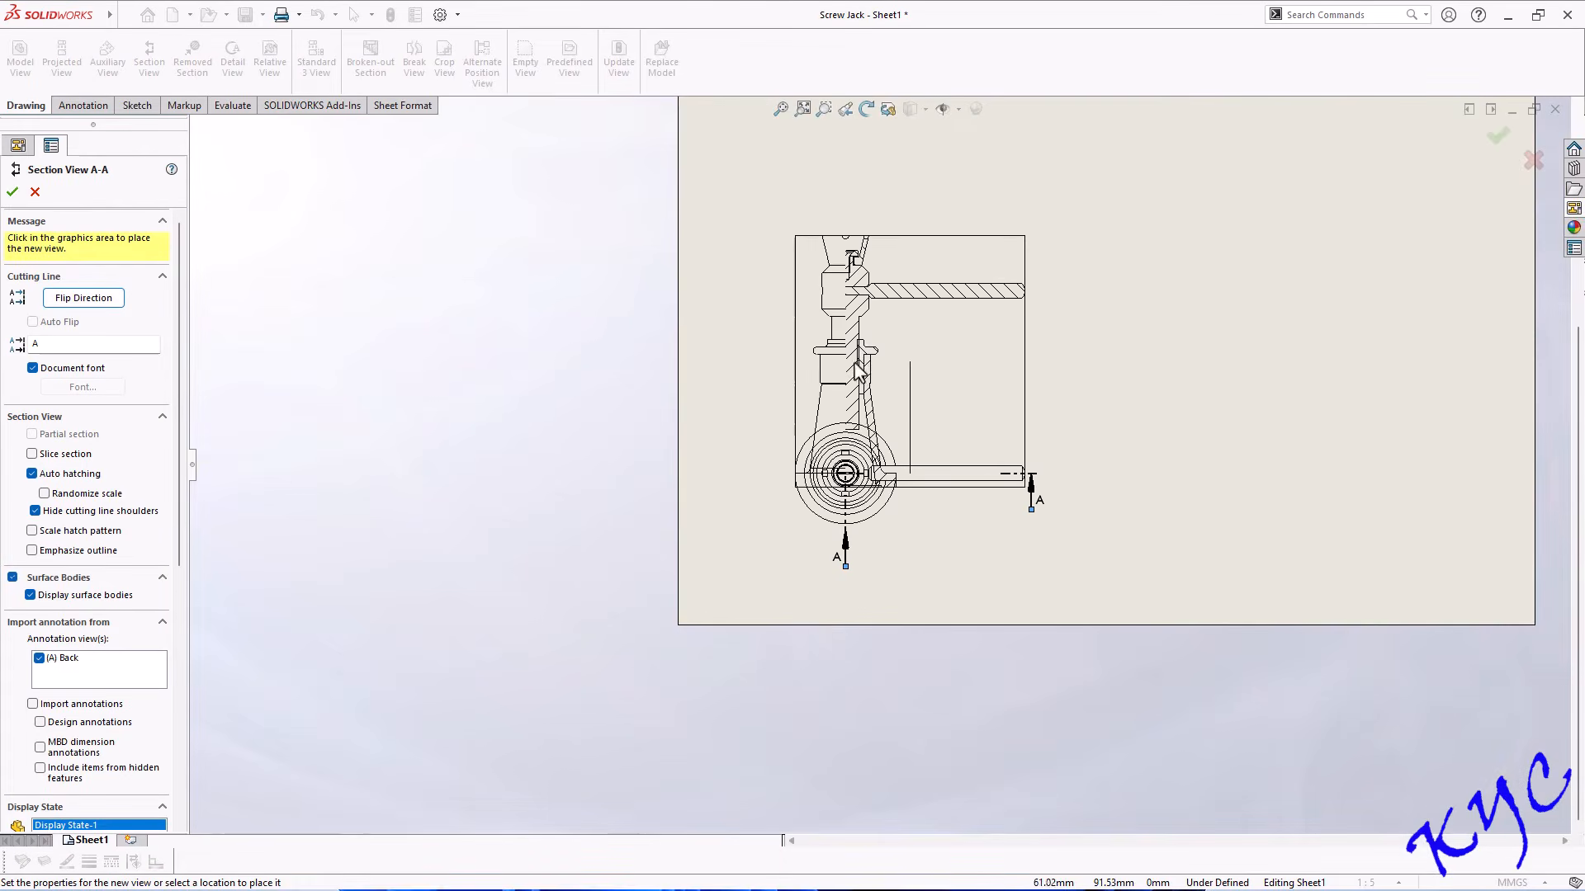
scroll(918, 356, down, 2)
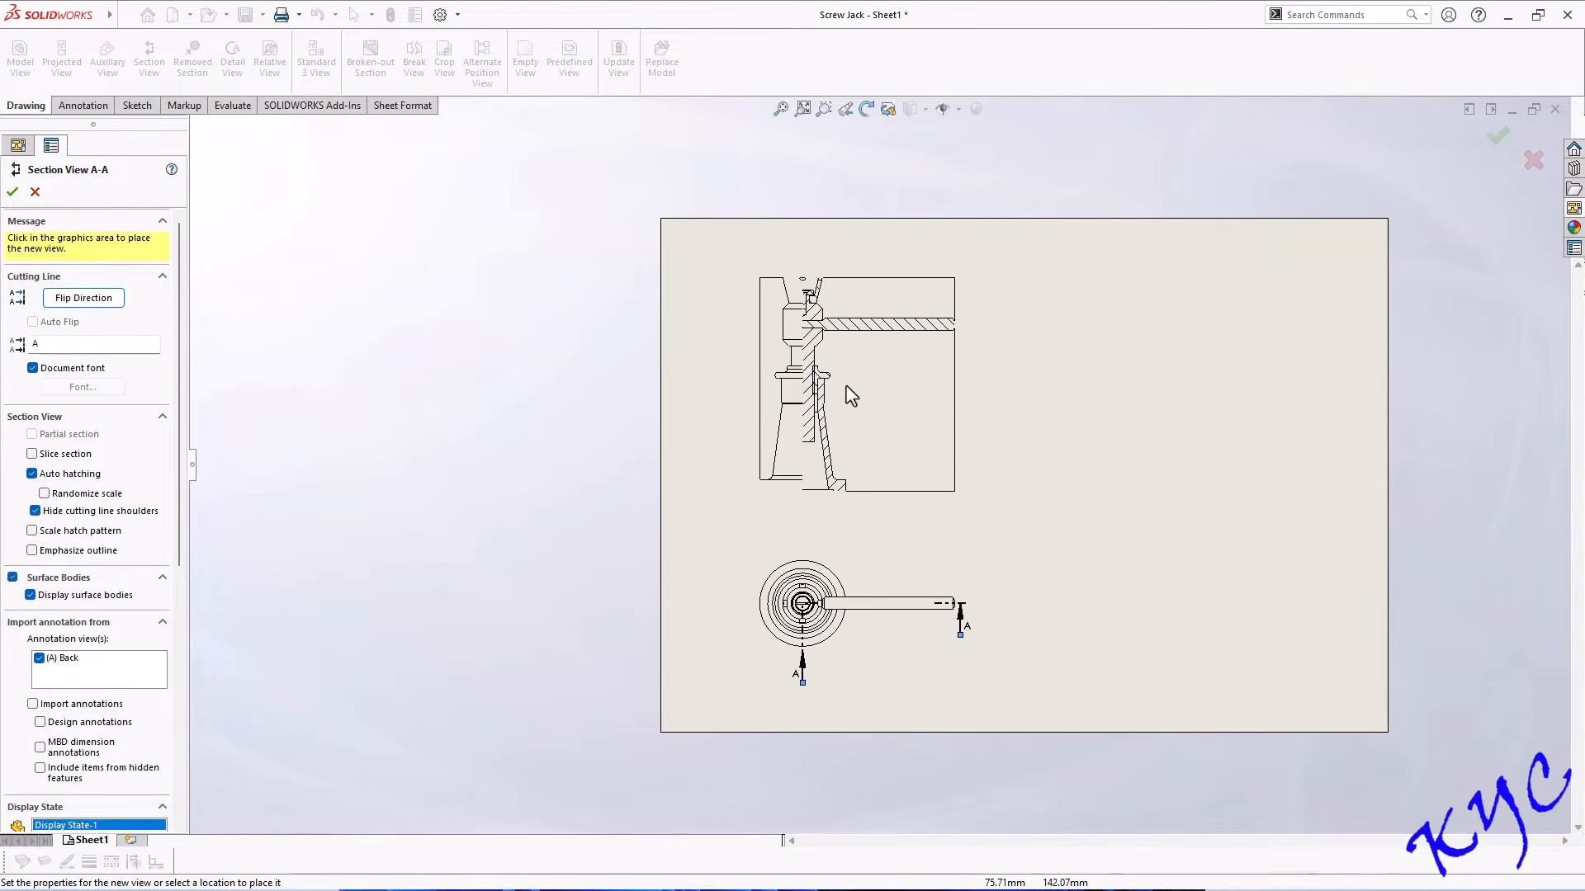
click(851, 396)
scroll(1057, 404, down, 2)
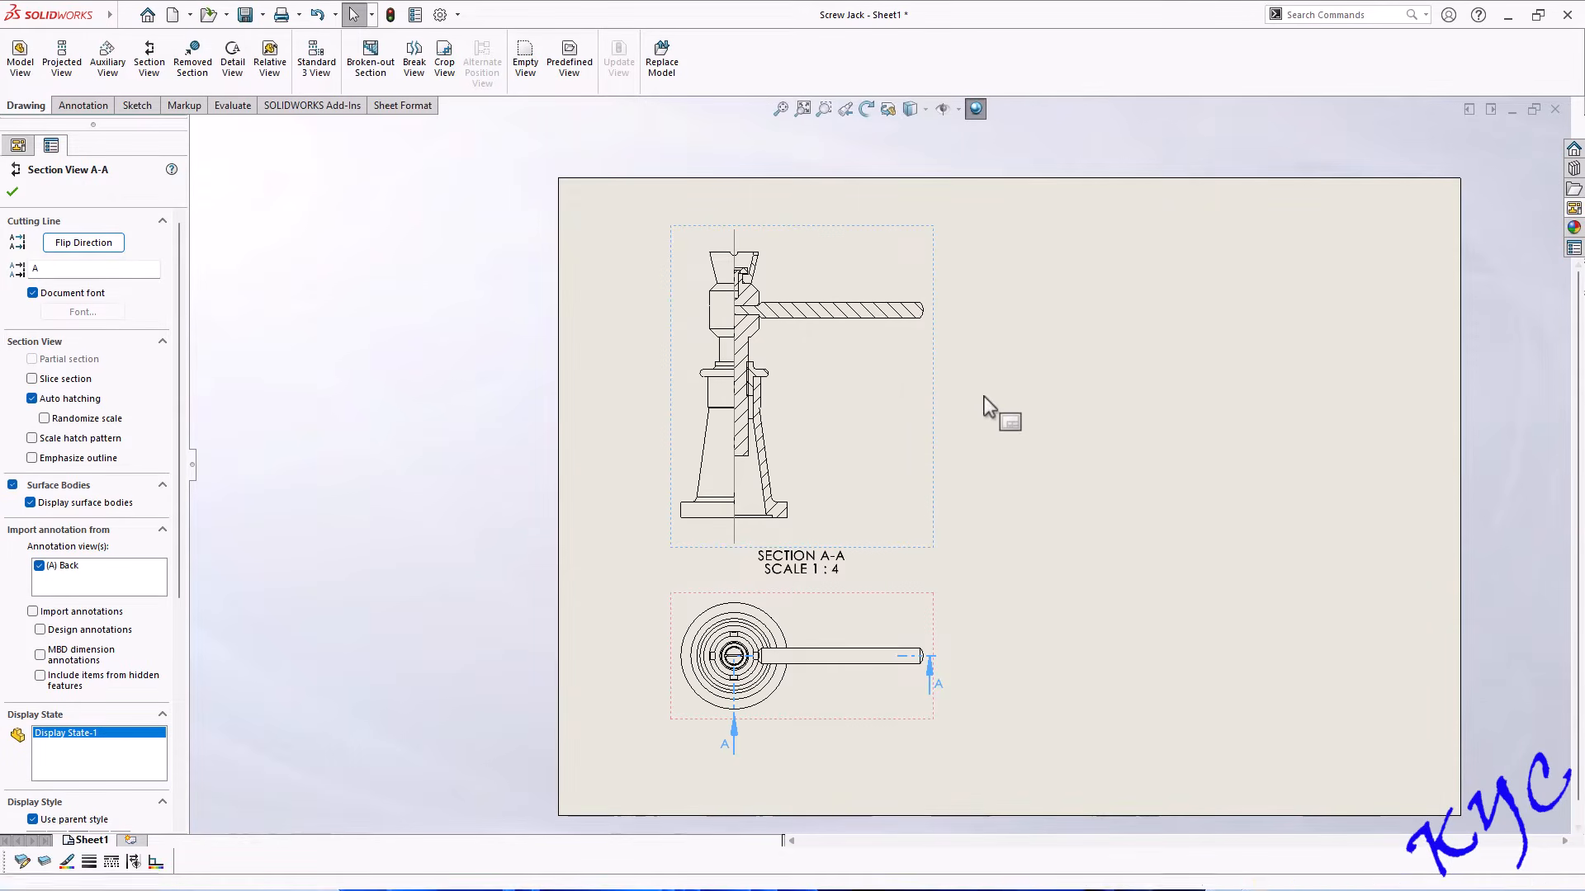
click(1068, 545)
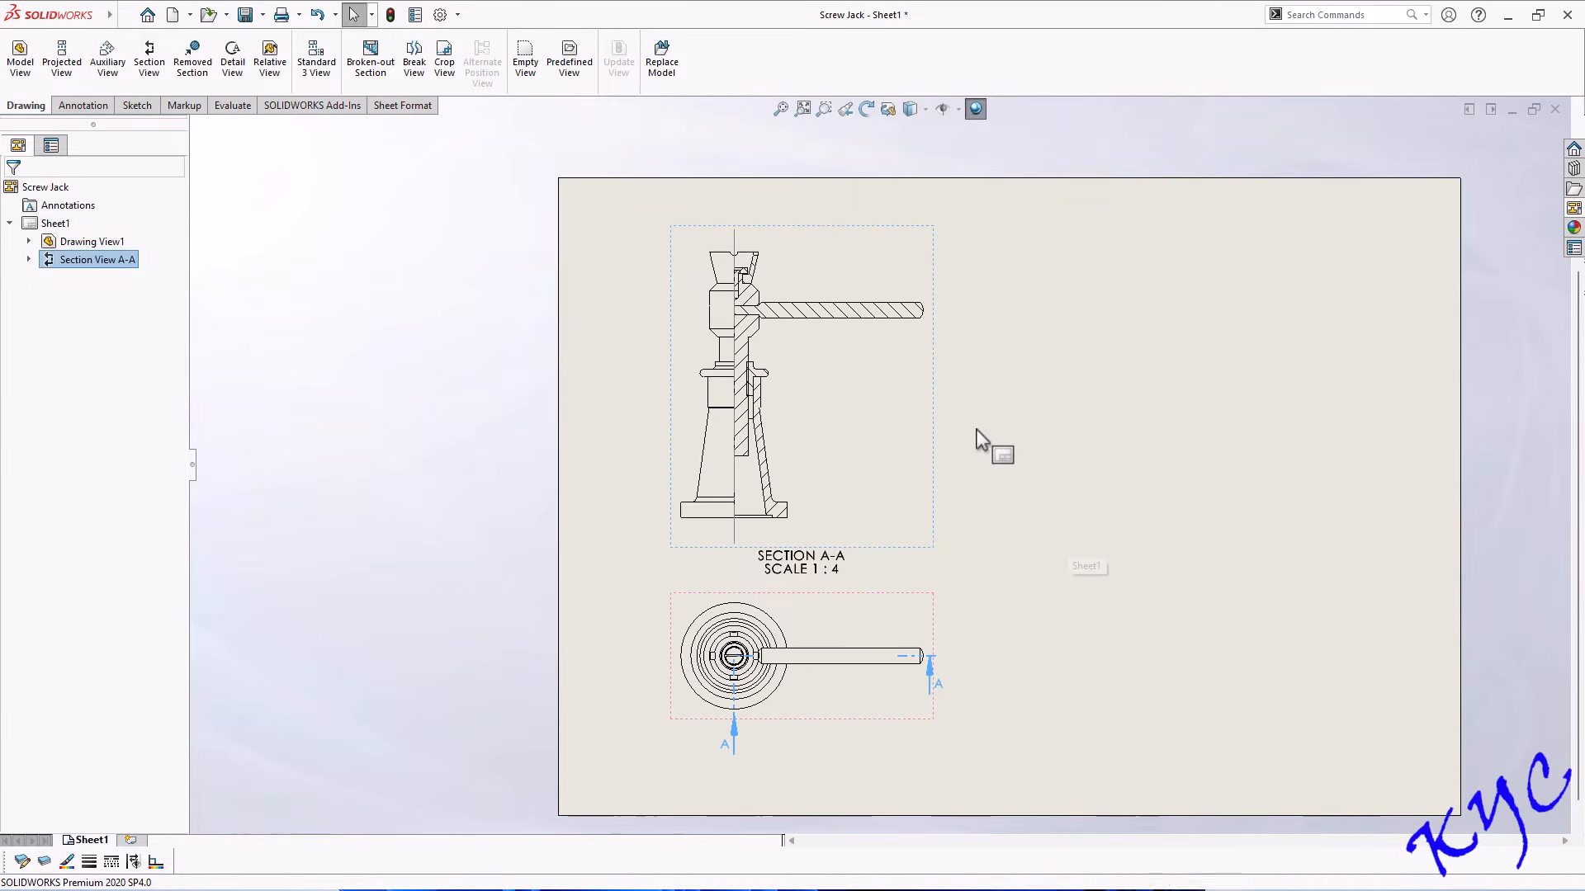
Project a side view and an isometric view from the section view and arrange both in a row beside it on the sheet.
click(927, 460)
click(1026, 496)
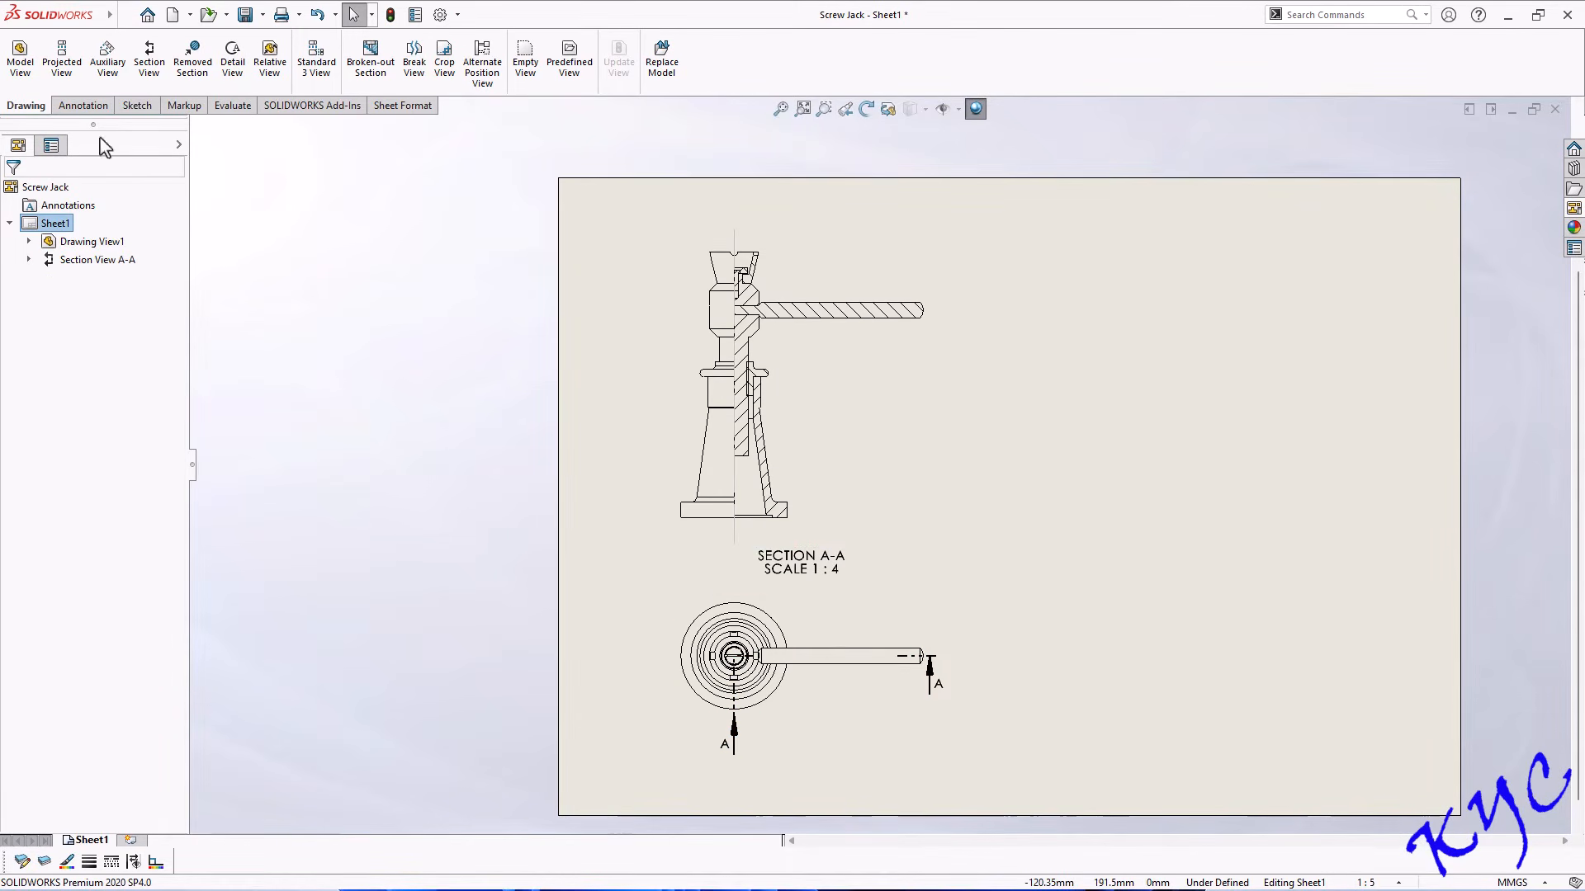
click(56, 66)
click(930, 438)
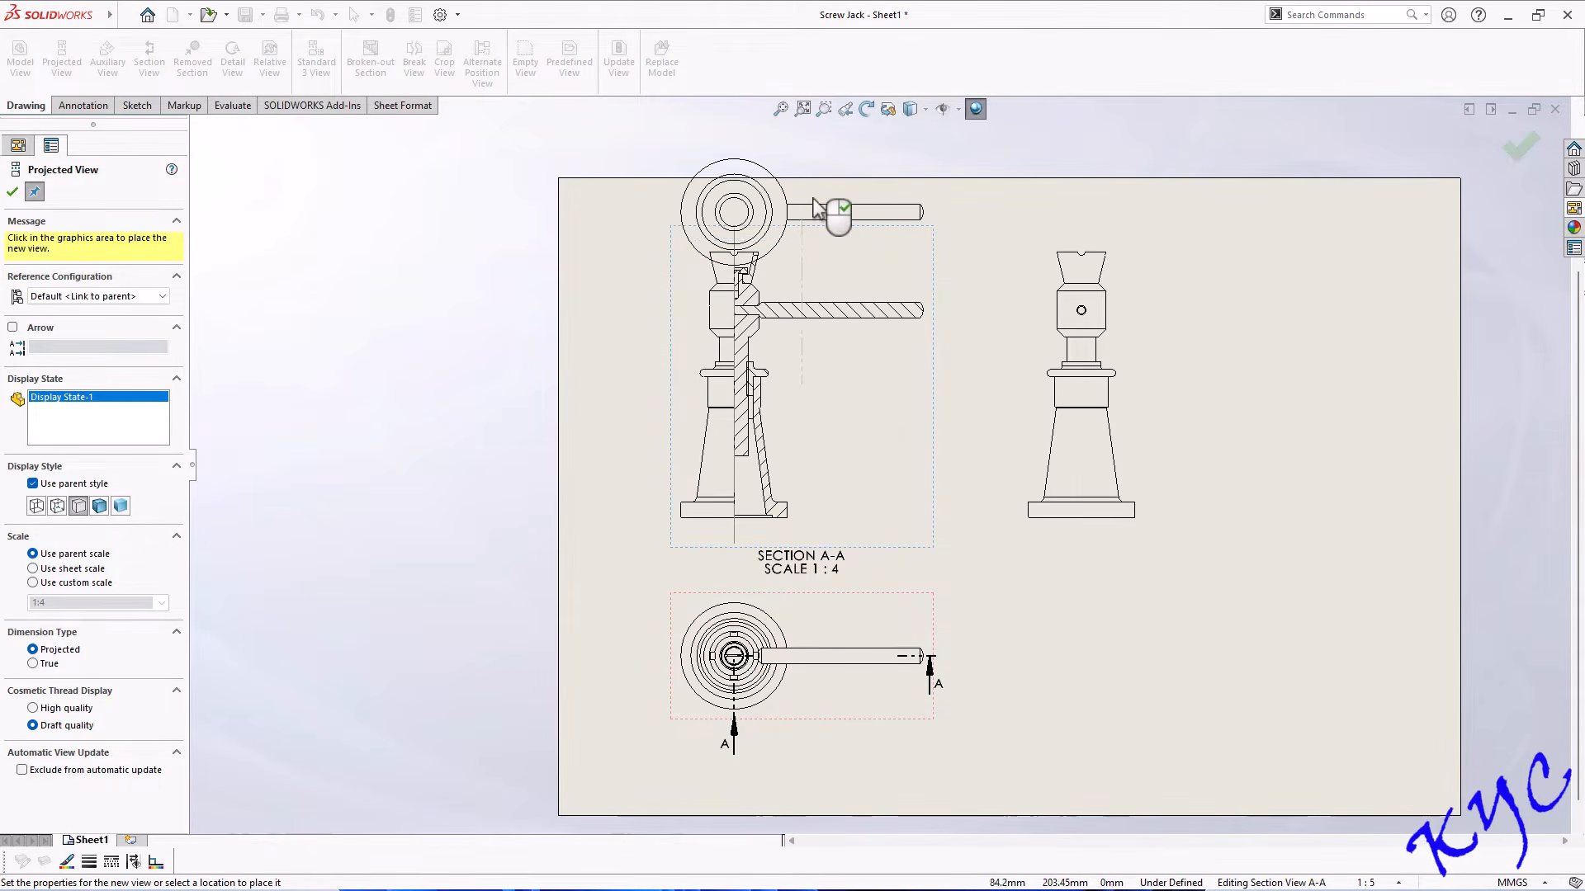
scroll(839, 191, up, 3)
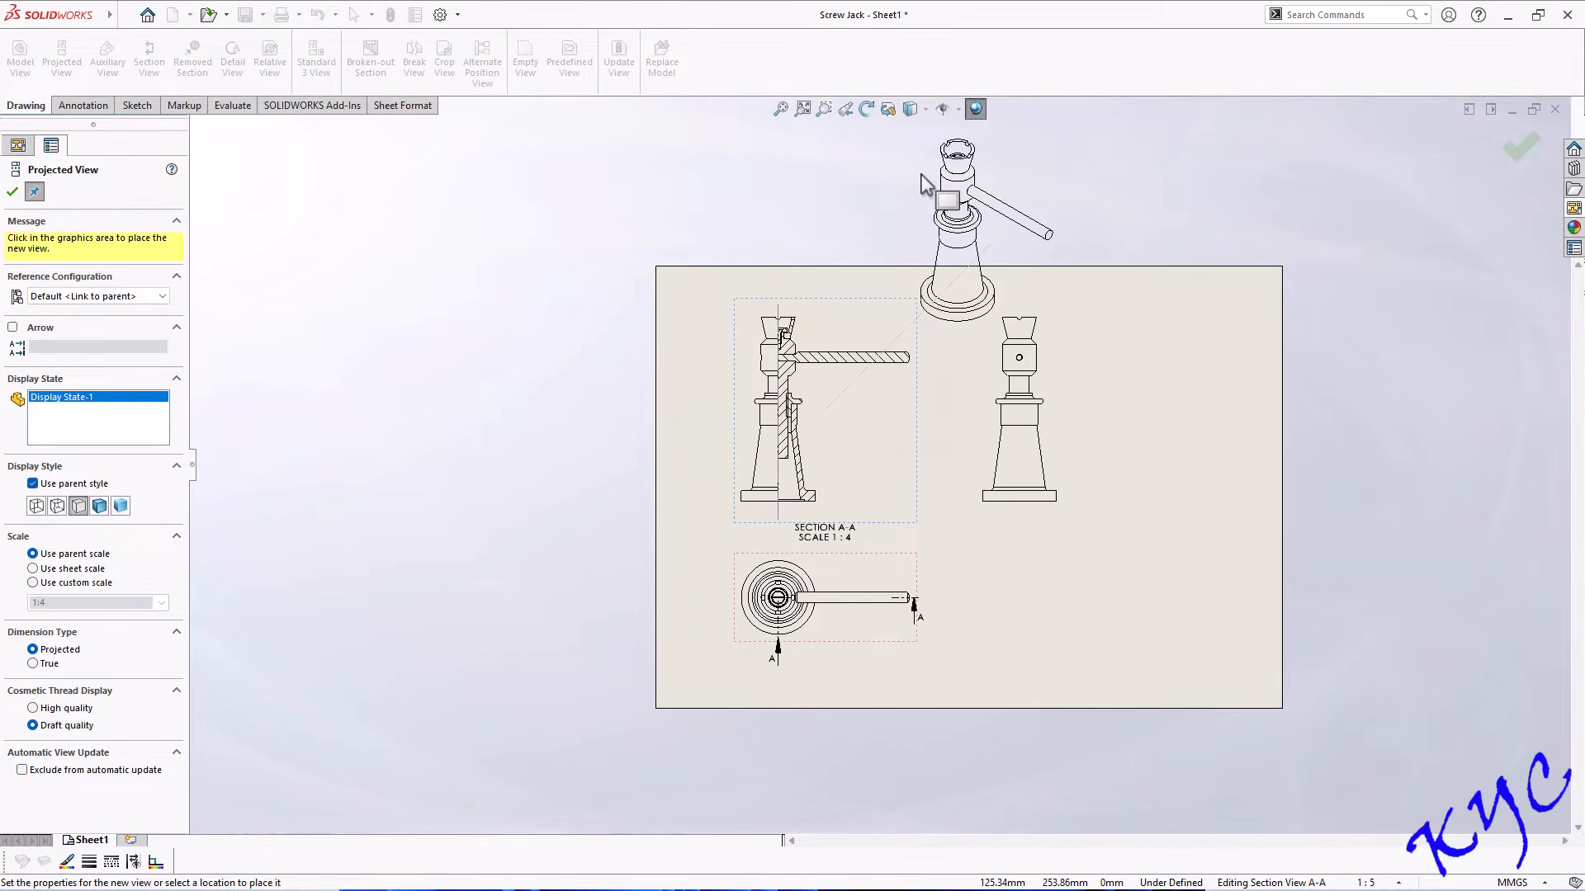
click(922, 183)
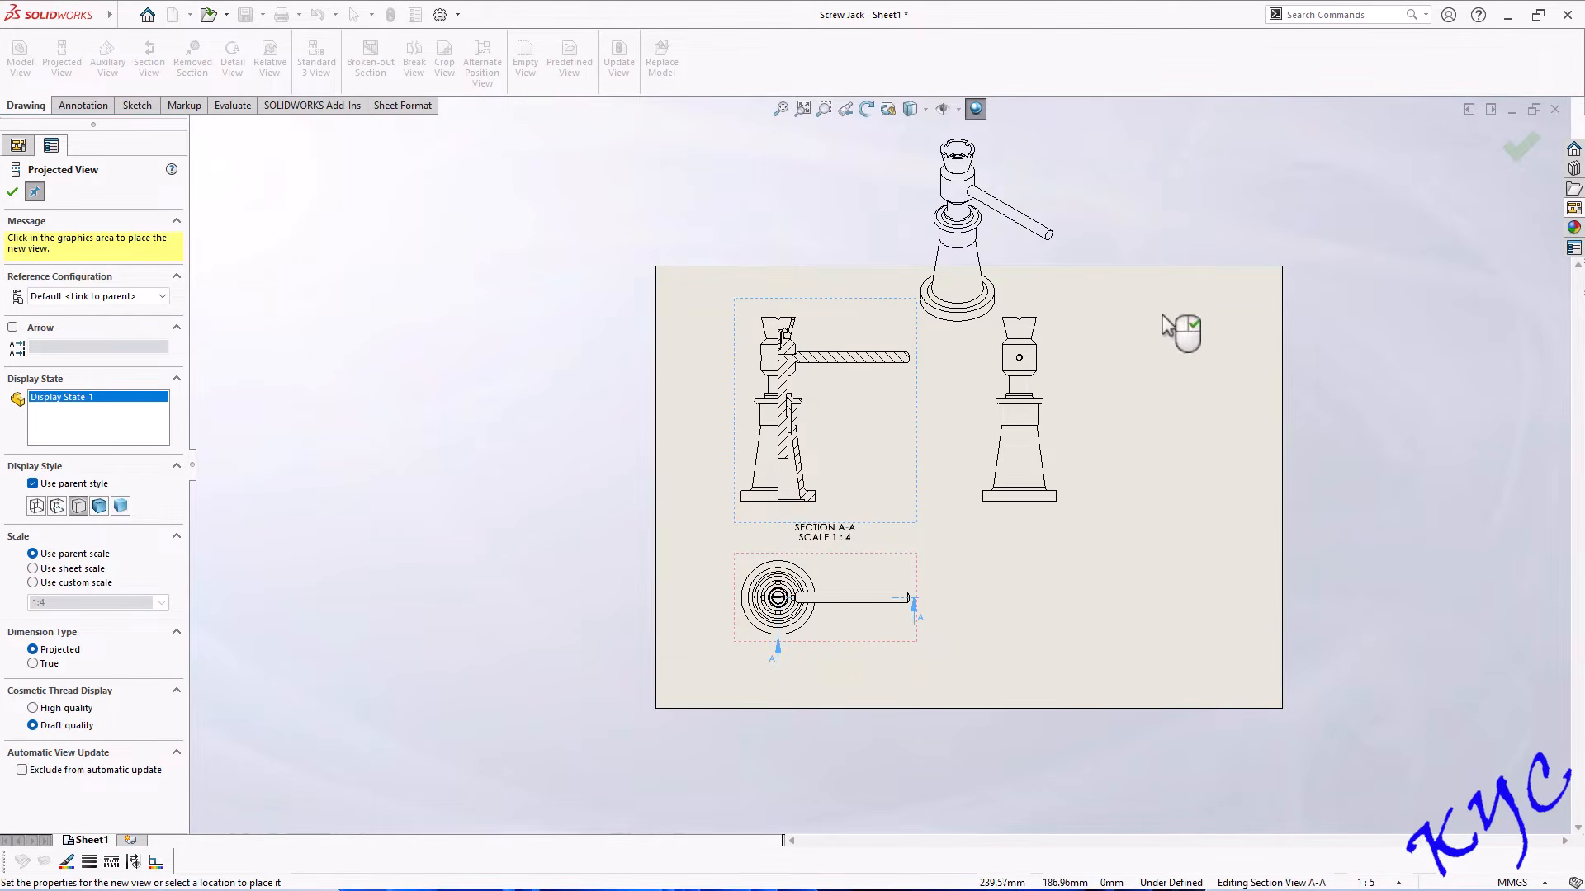
right_click(1163, 326)
drag(1091, 274, 1252, 449)
drag(1005, 521, 962, 522)
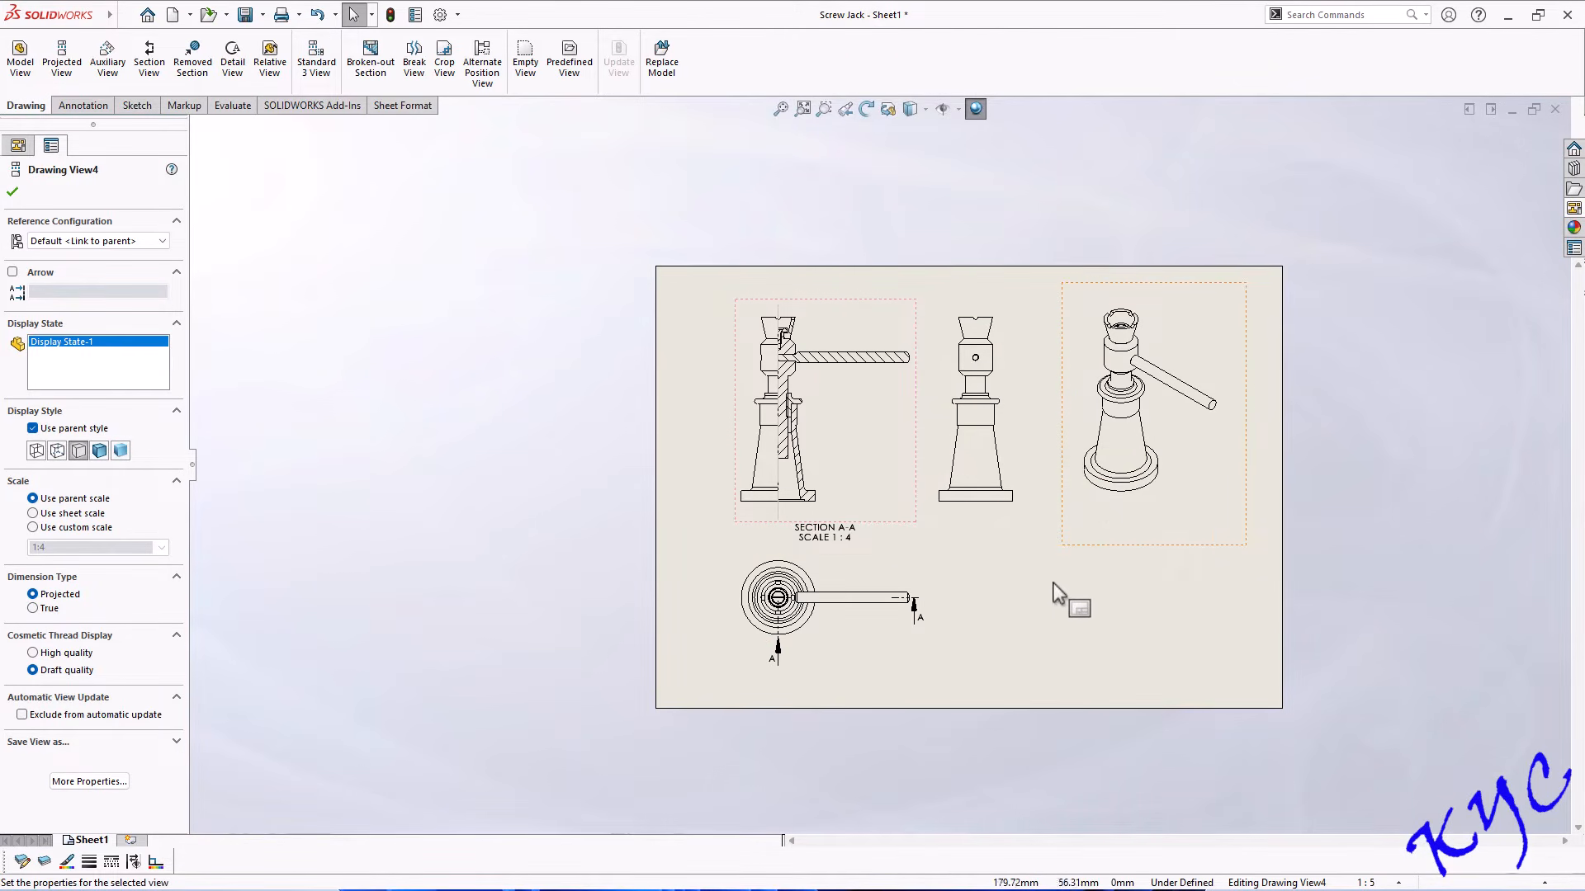
Display the isometric view as Shaded With Edges and shift it slightly left and down on the sheet.
click(1077, 648)
click(1165, 538)
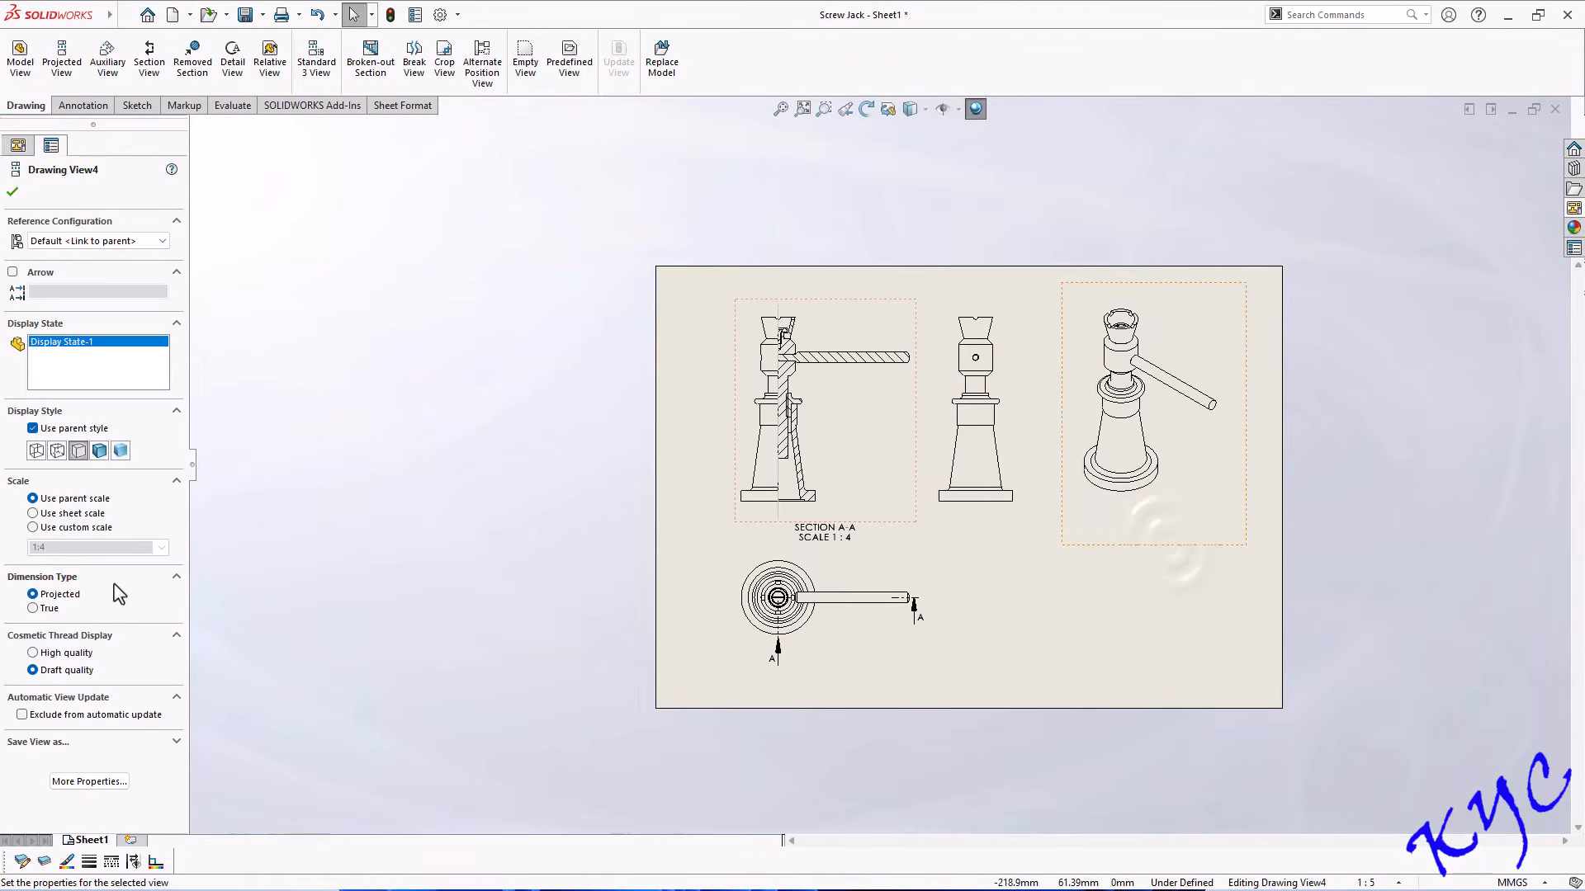
click(100, 450)
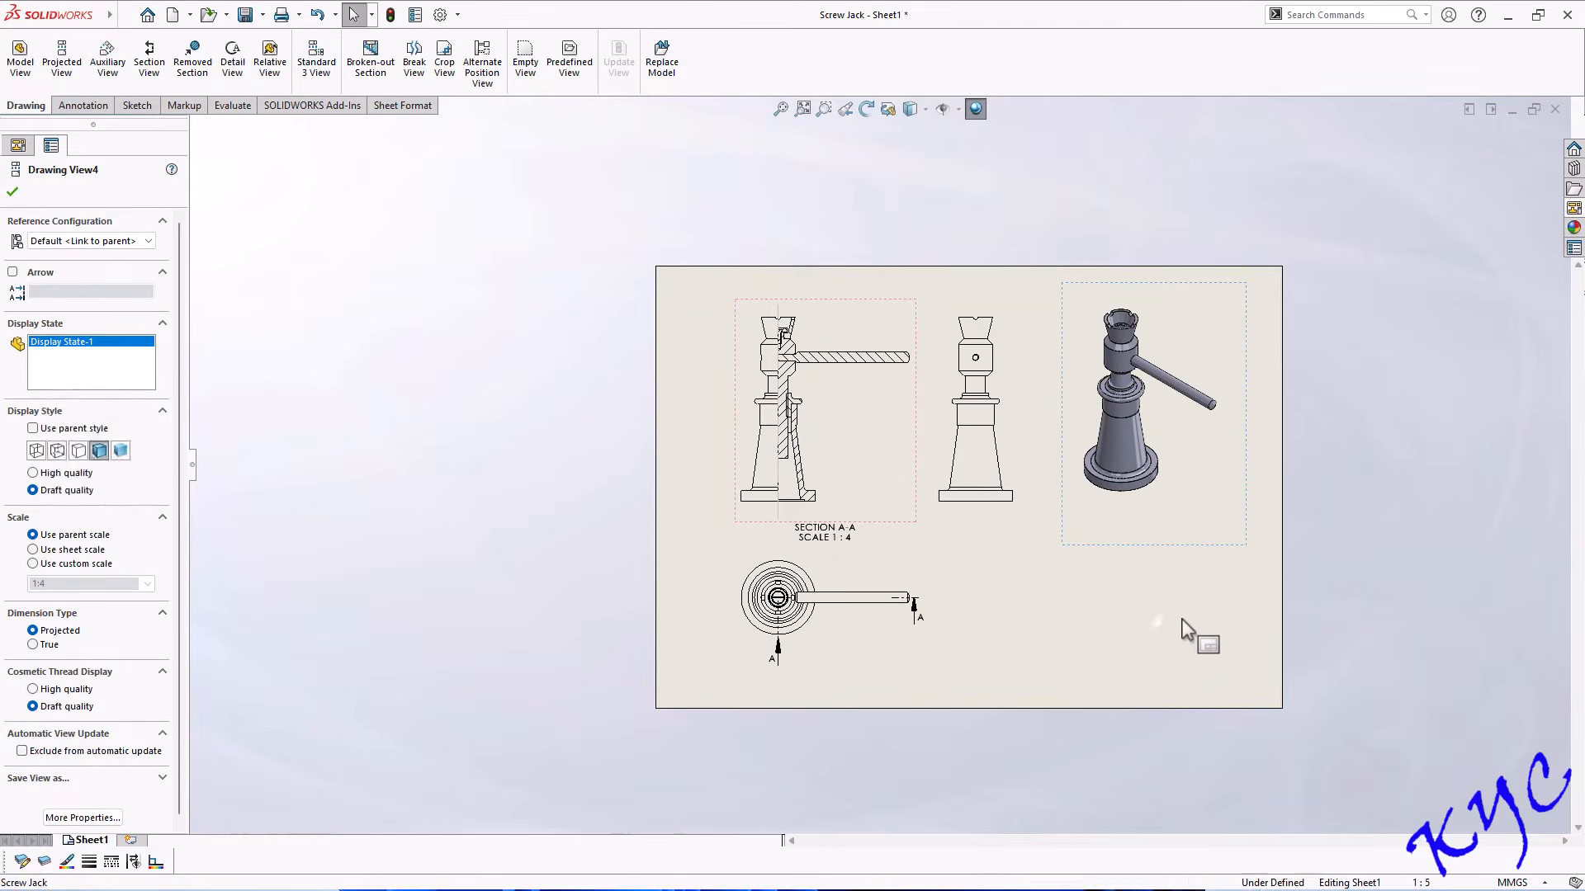
click(1154, 630)
drag(1172, 555, 1158, 561)
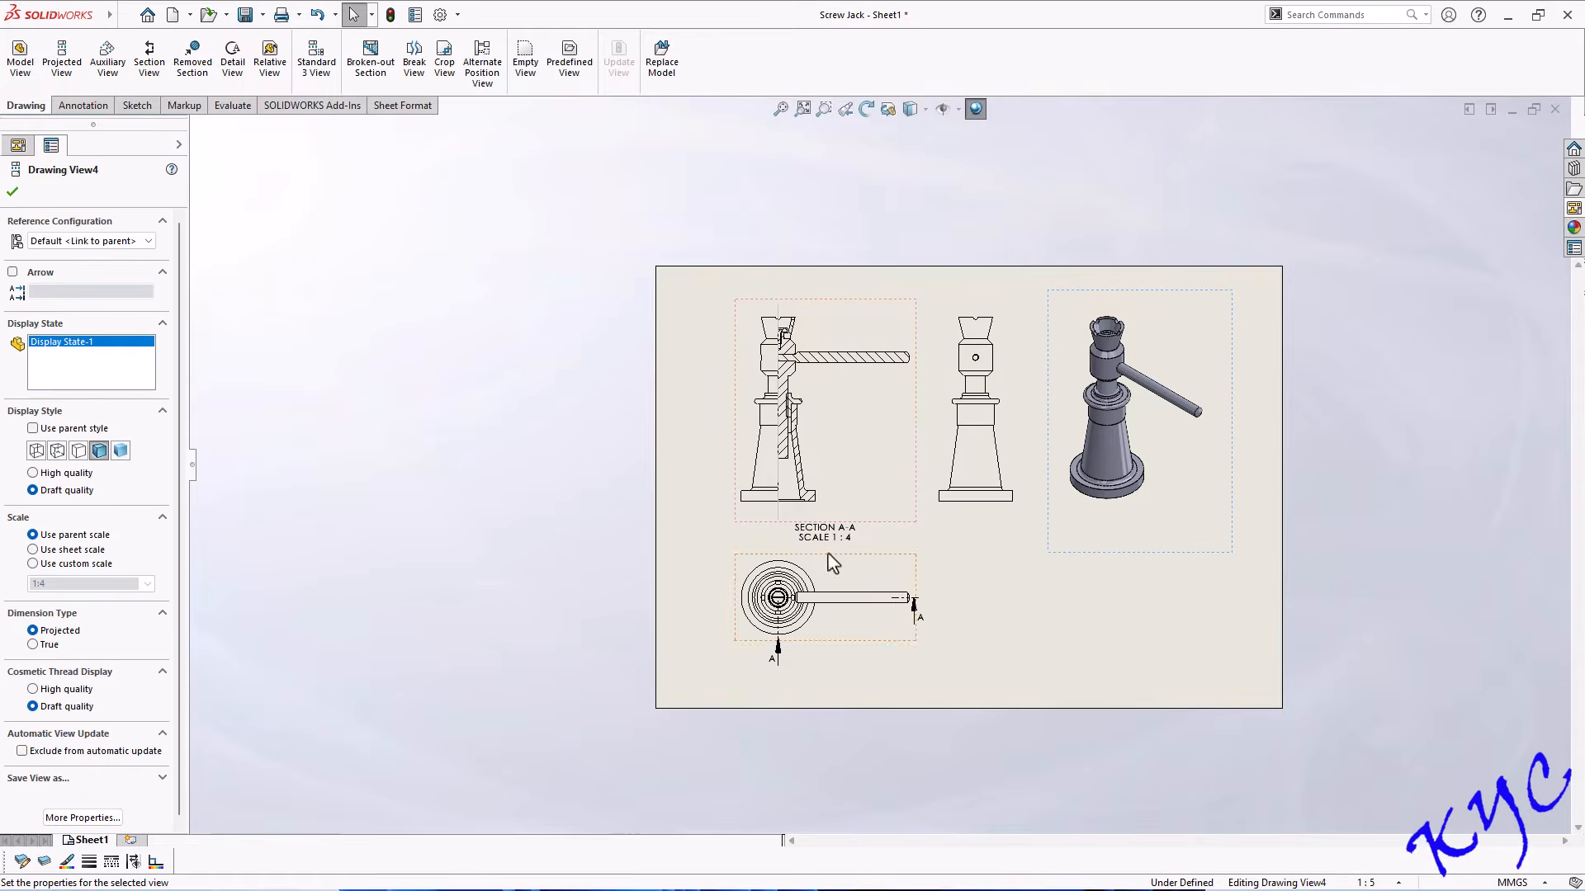
Add automatic circular item-number balloons to the isometric view, keeping the square layout and edge leader attachment.
click(82, 106)
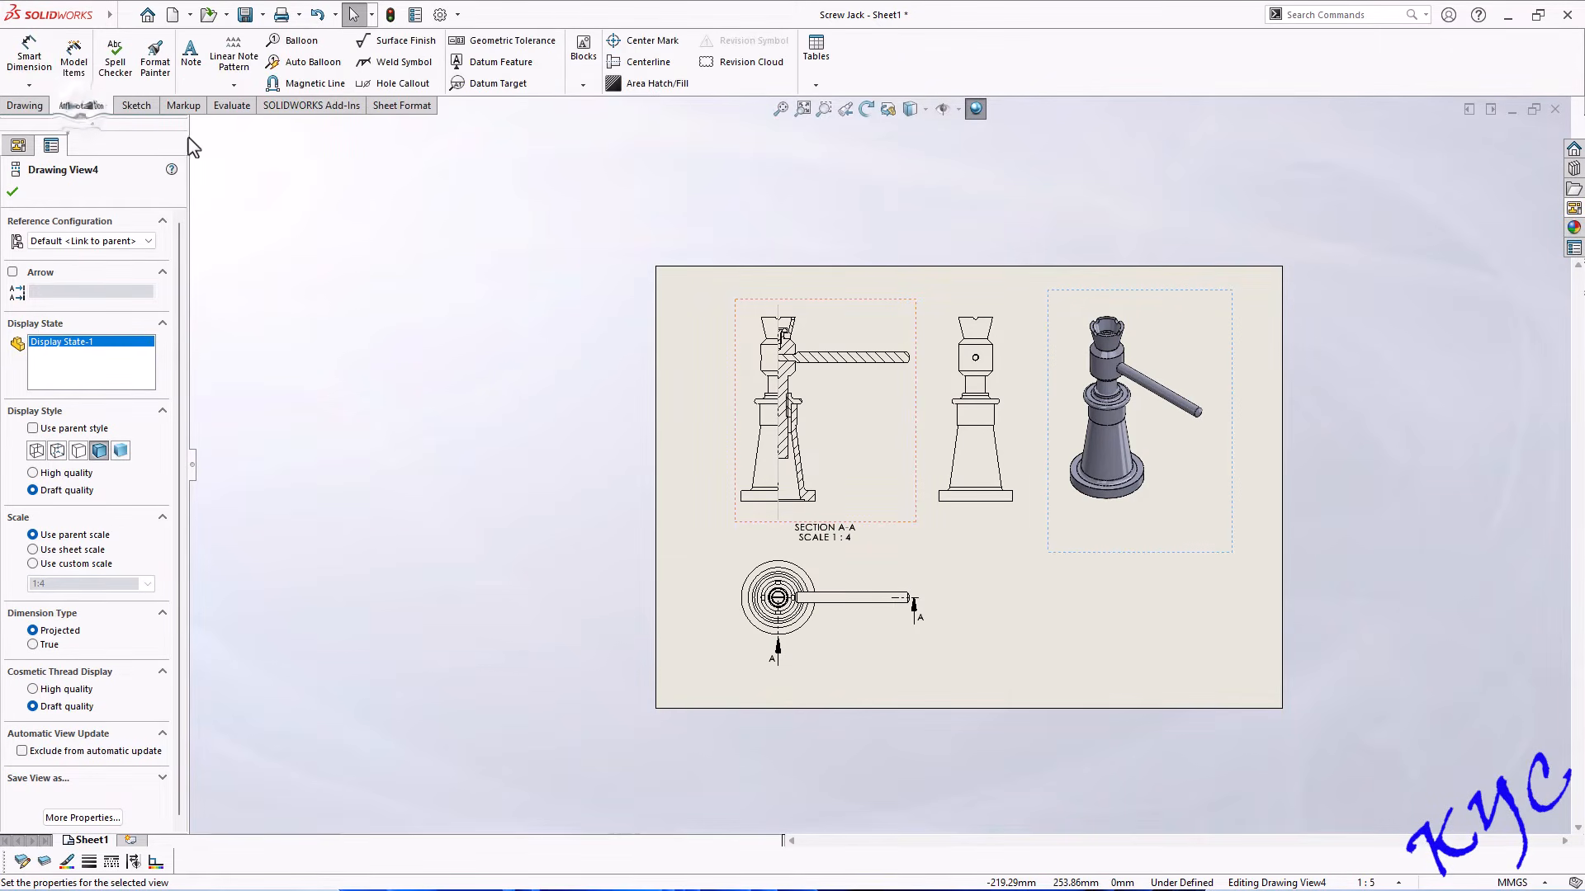
click(314, 62)
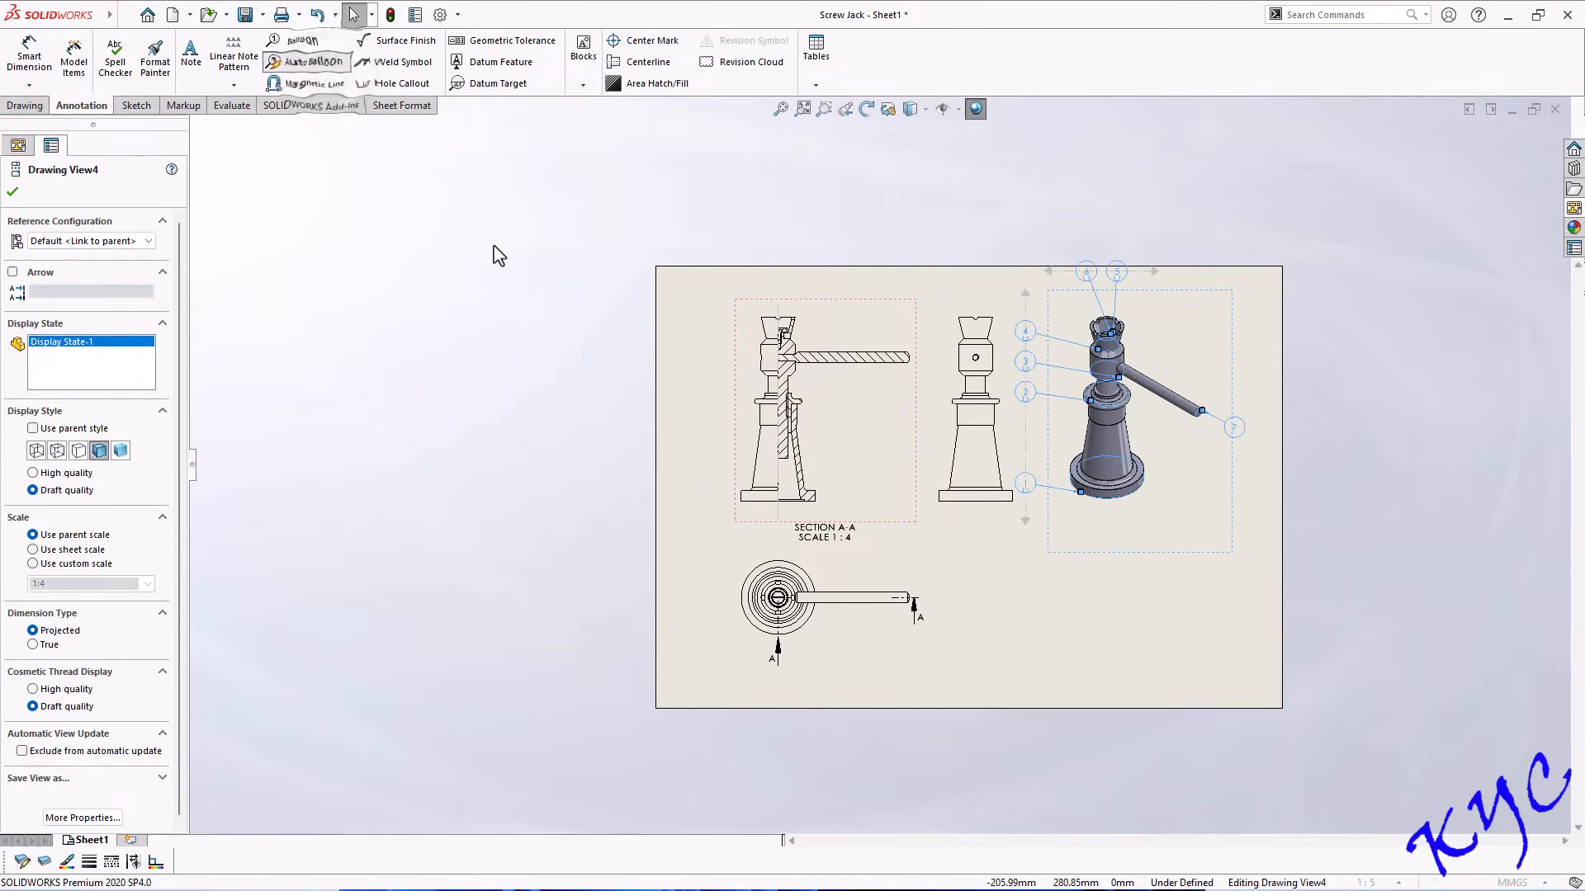
click(1227, 565)
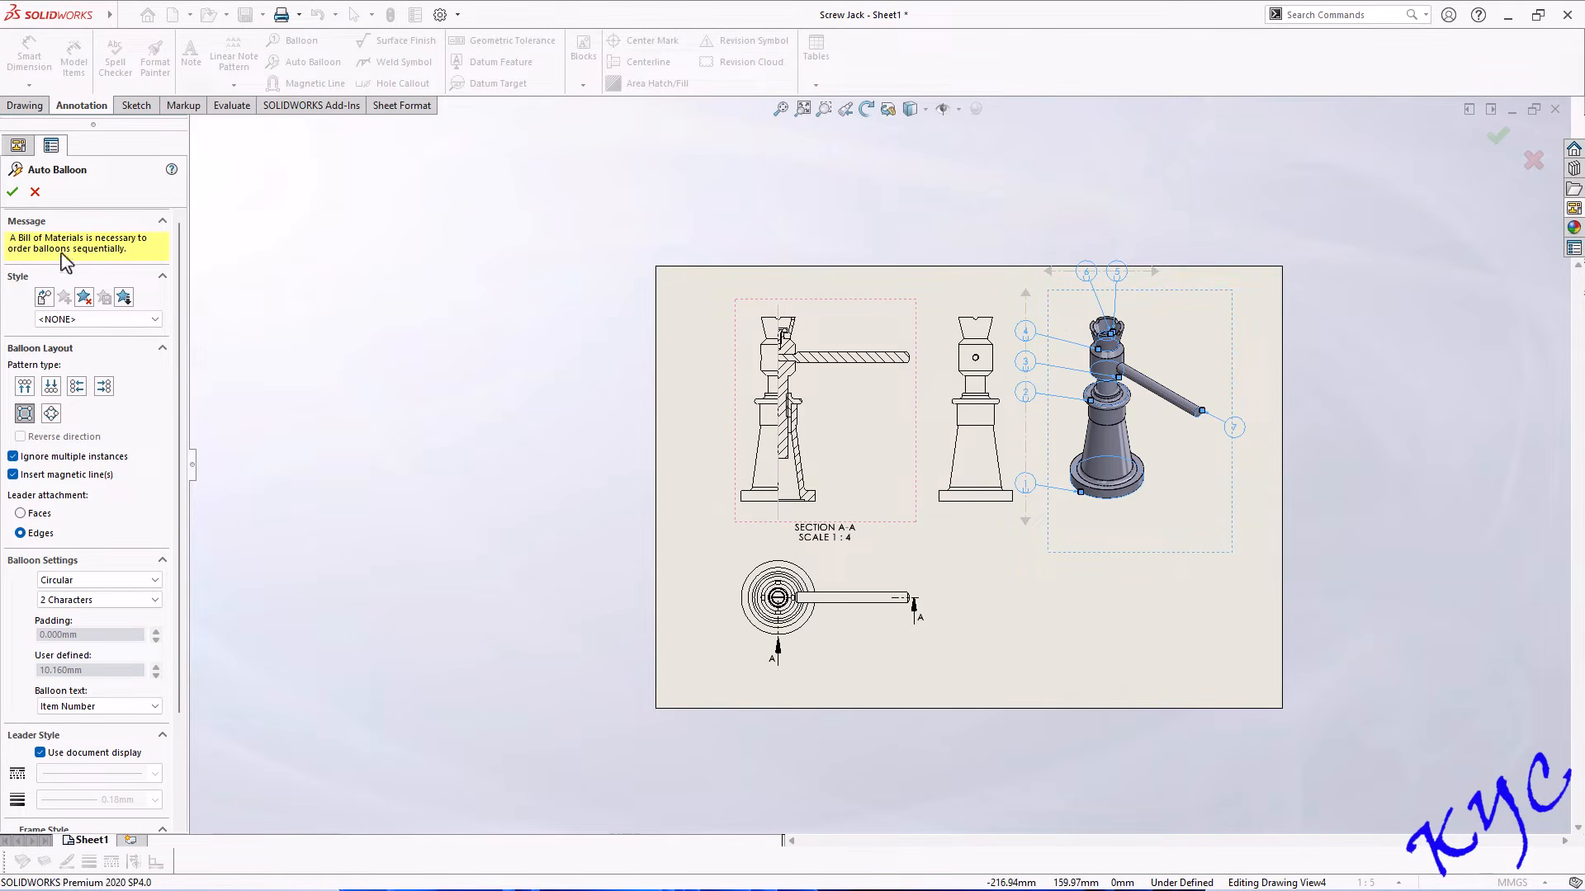
click(12, 193)
click(1222, 538)
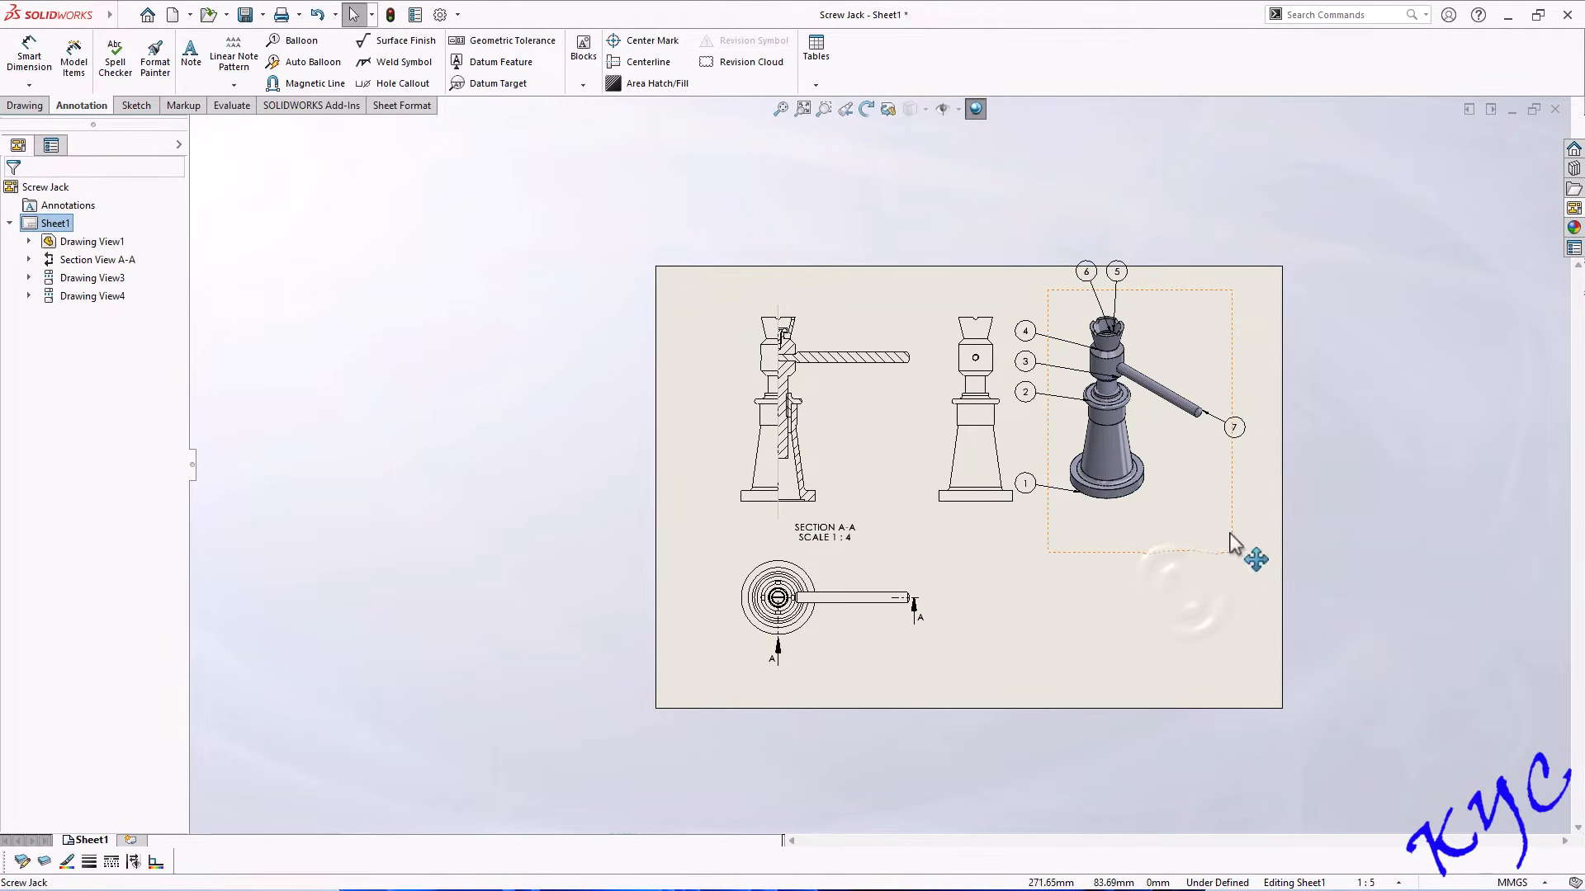
Move the ballooned isometric view to the right within the sheet, placing balloon 3 below the handle and balloon 7 above its end.
drag(1251, 550, 1260, 553)
click(1387, 524)
mouse_move(1049, 385)
mouse_down()
mouse_move(1213, 456)
mouse_move(1282, 420)
mouse_move(1306, 490)
mouse_up()
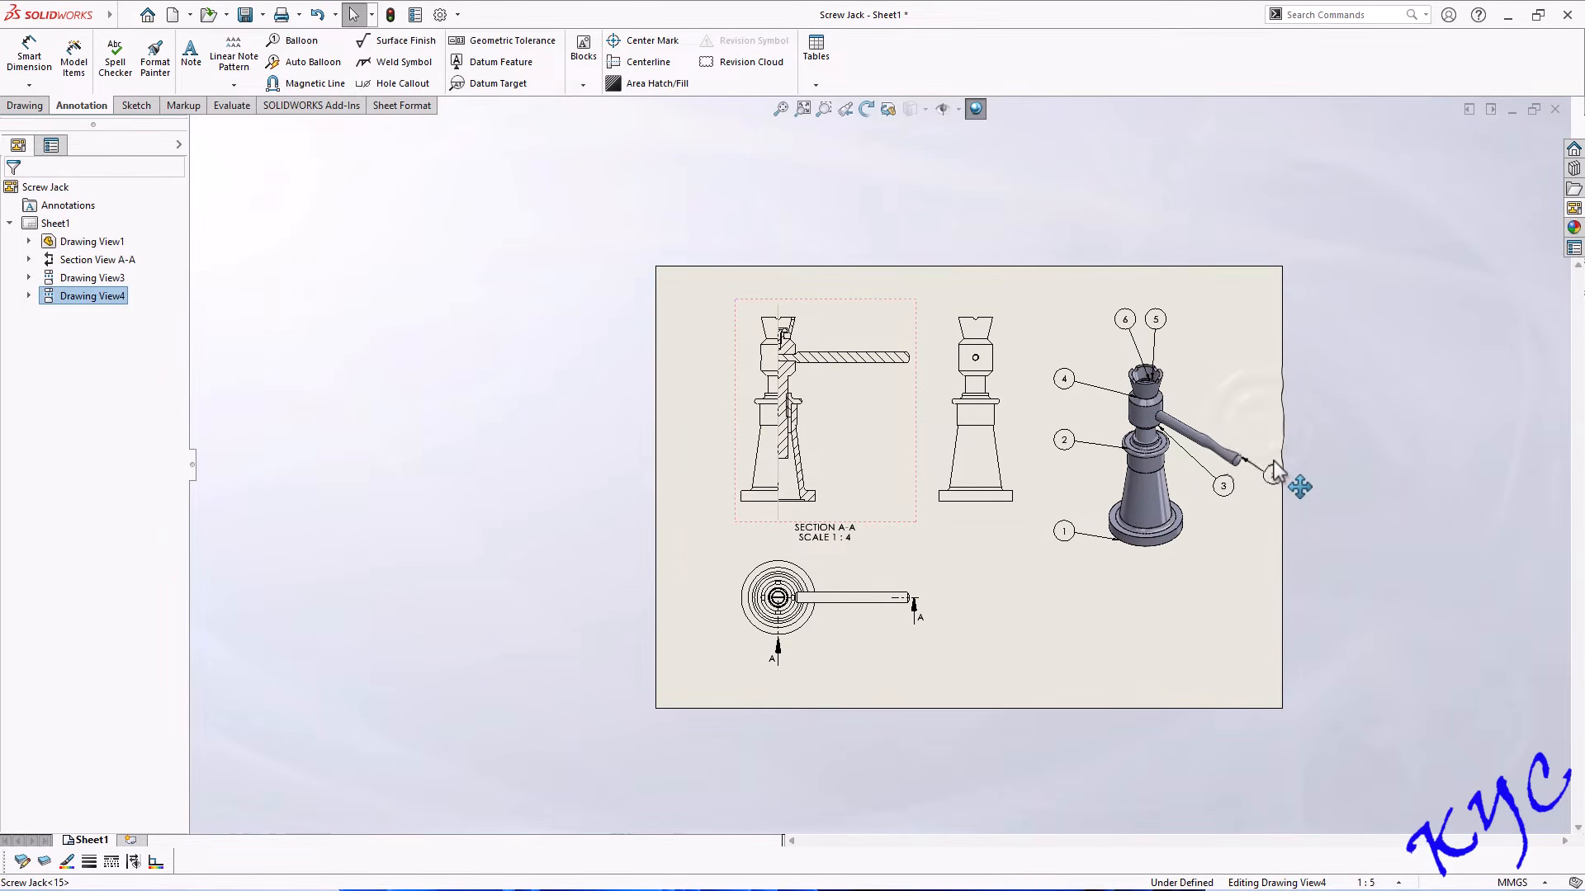
click(1292, 485)
click(1269, 468)
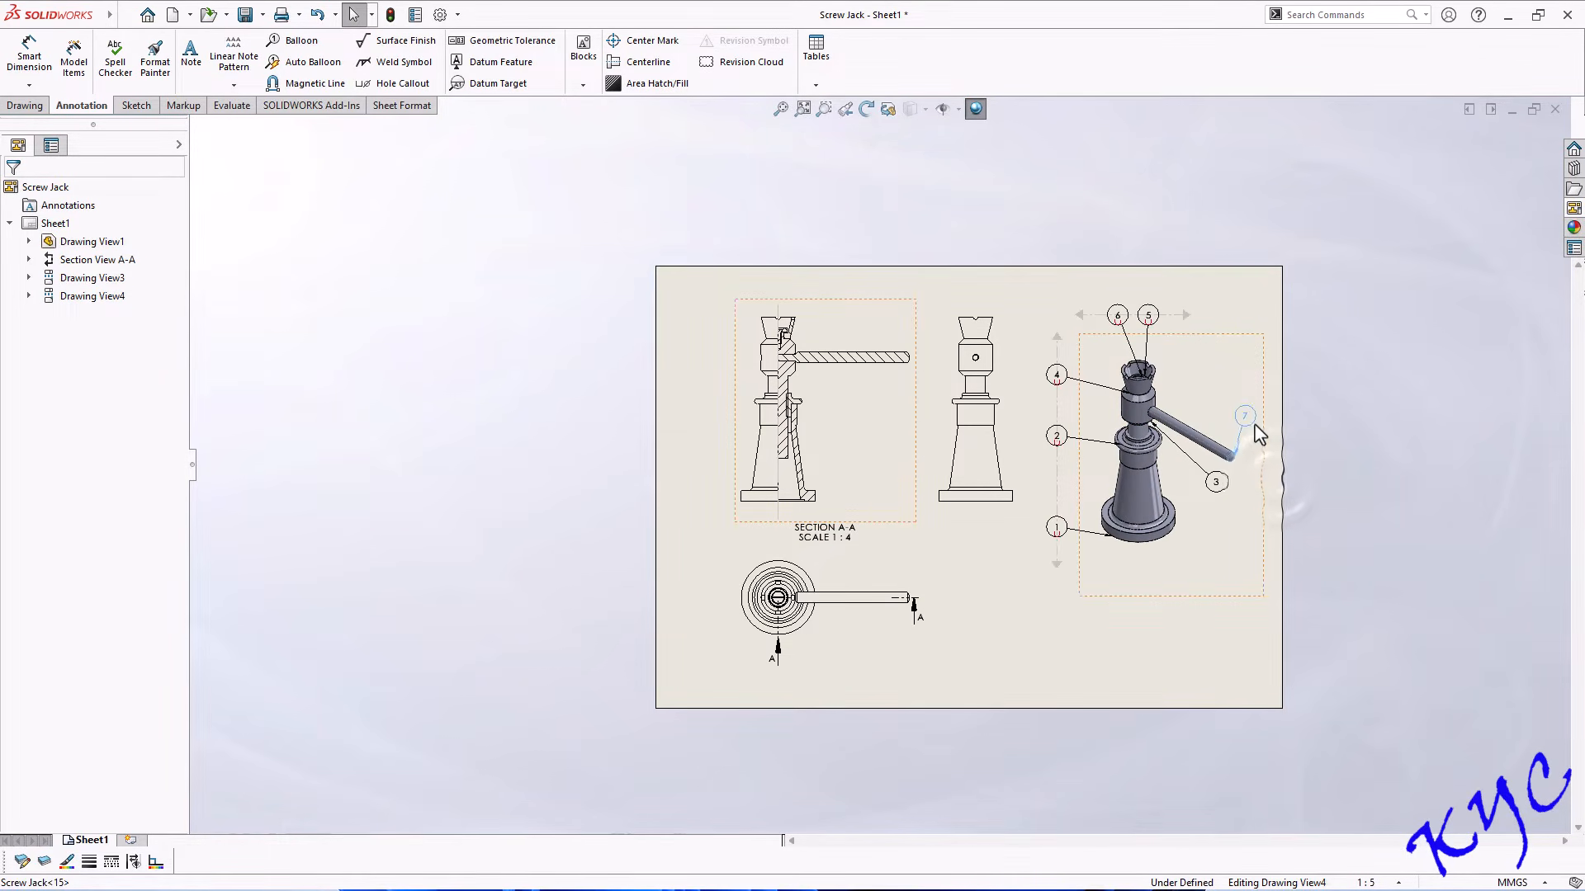
click(1312, 439)
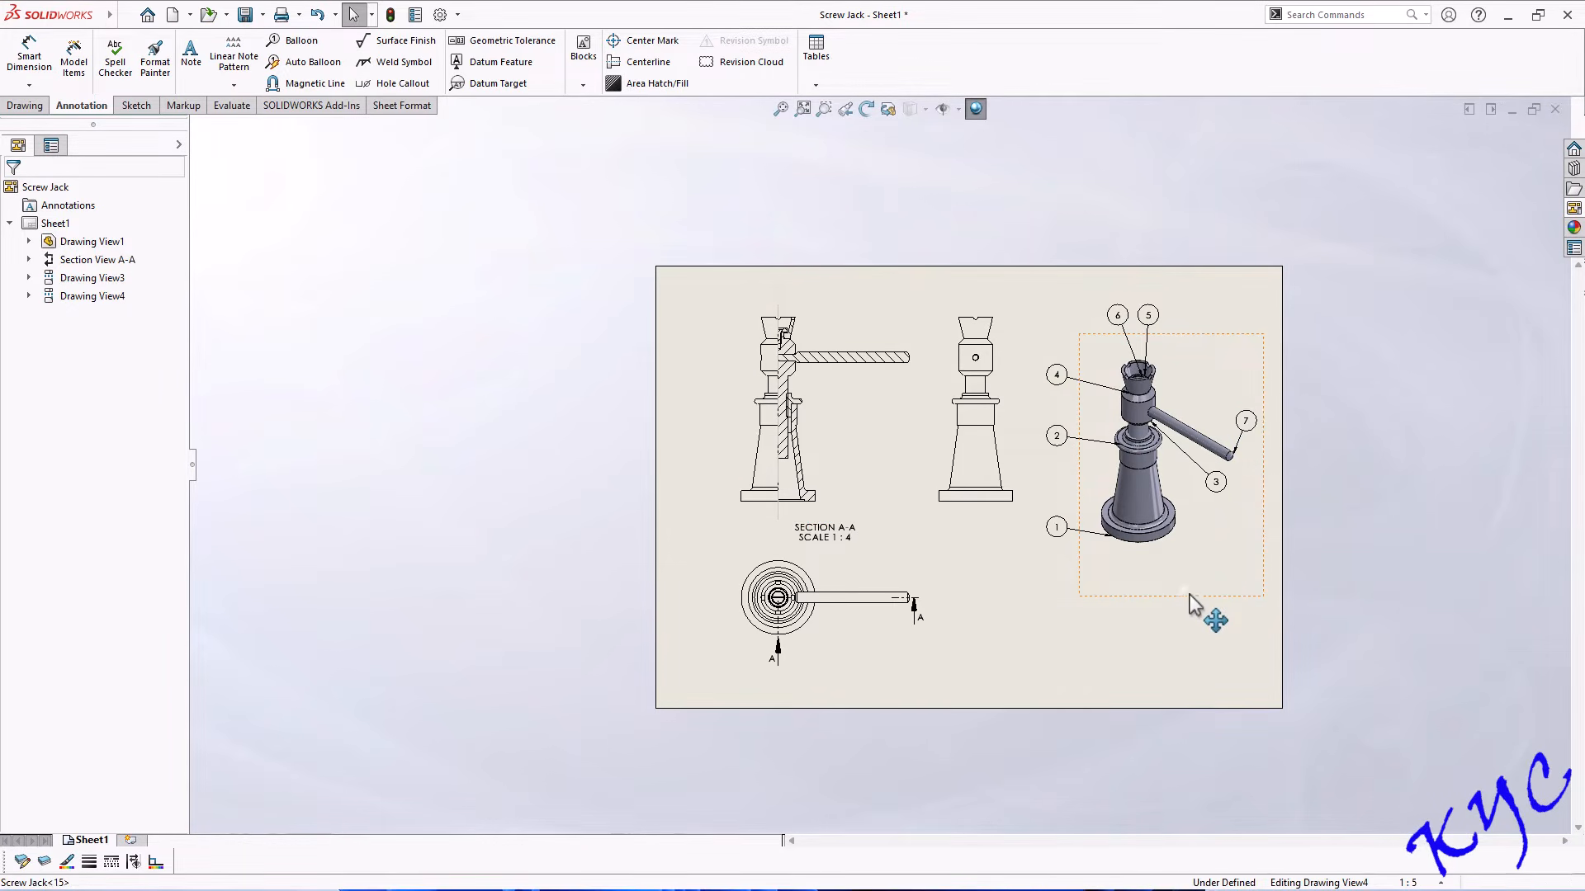
drag(1189, 597, 1189, 575)
click(1339, 561)
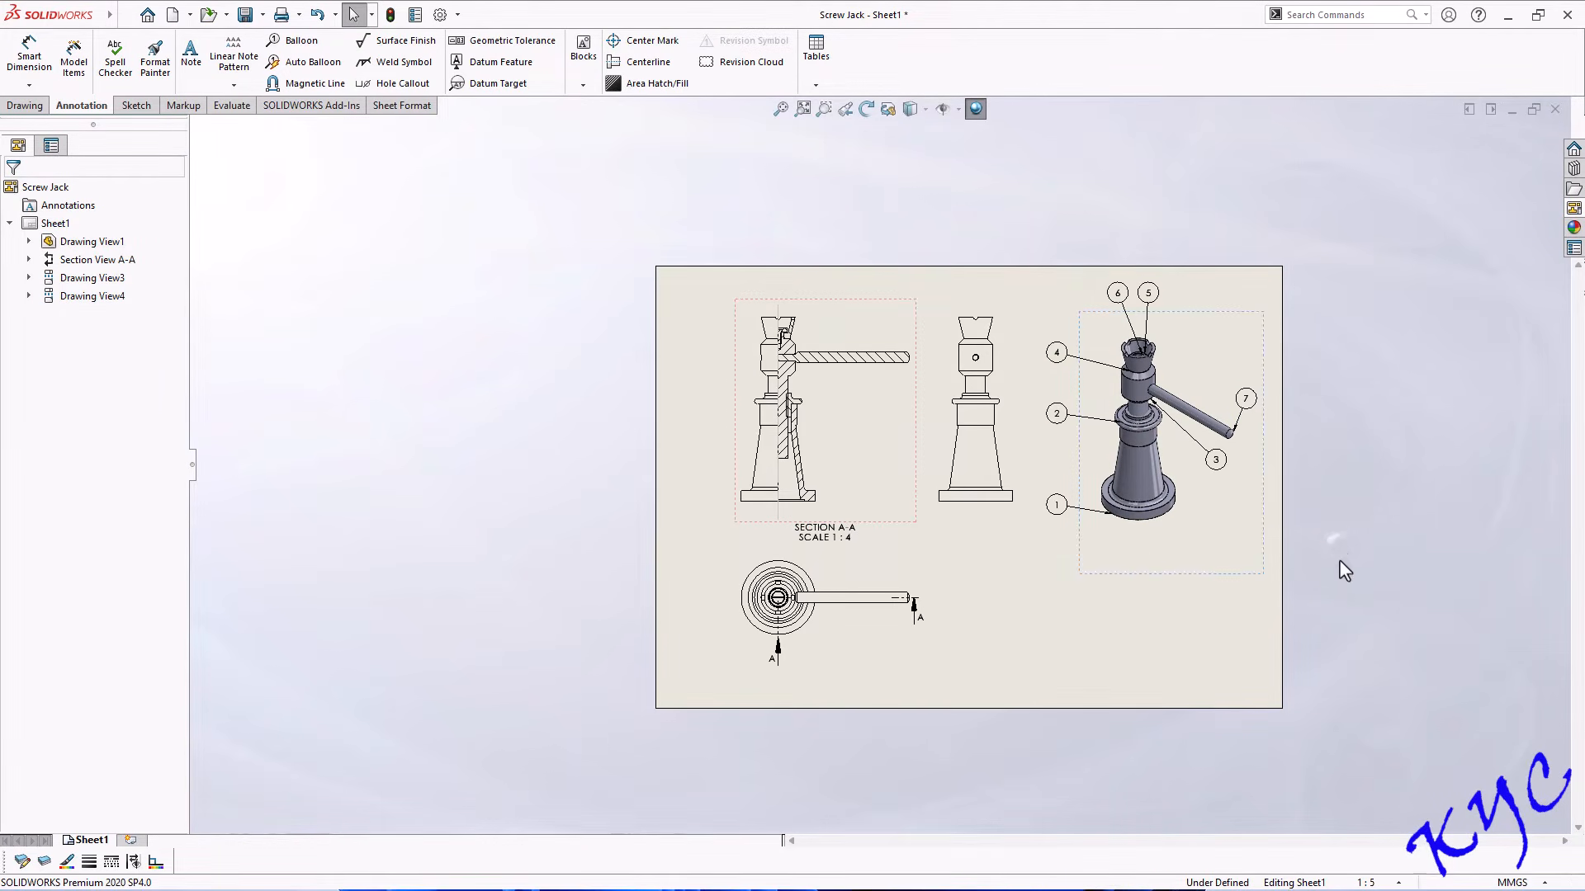
Insert a top-level-only bill of materials for the isometric view with the bom-standard template, placed below that view.
click(1224, 582)
click(815, 53)
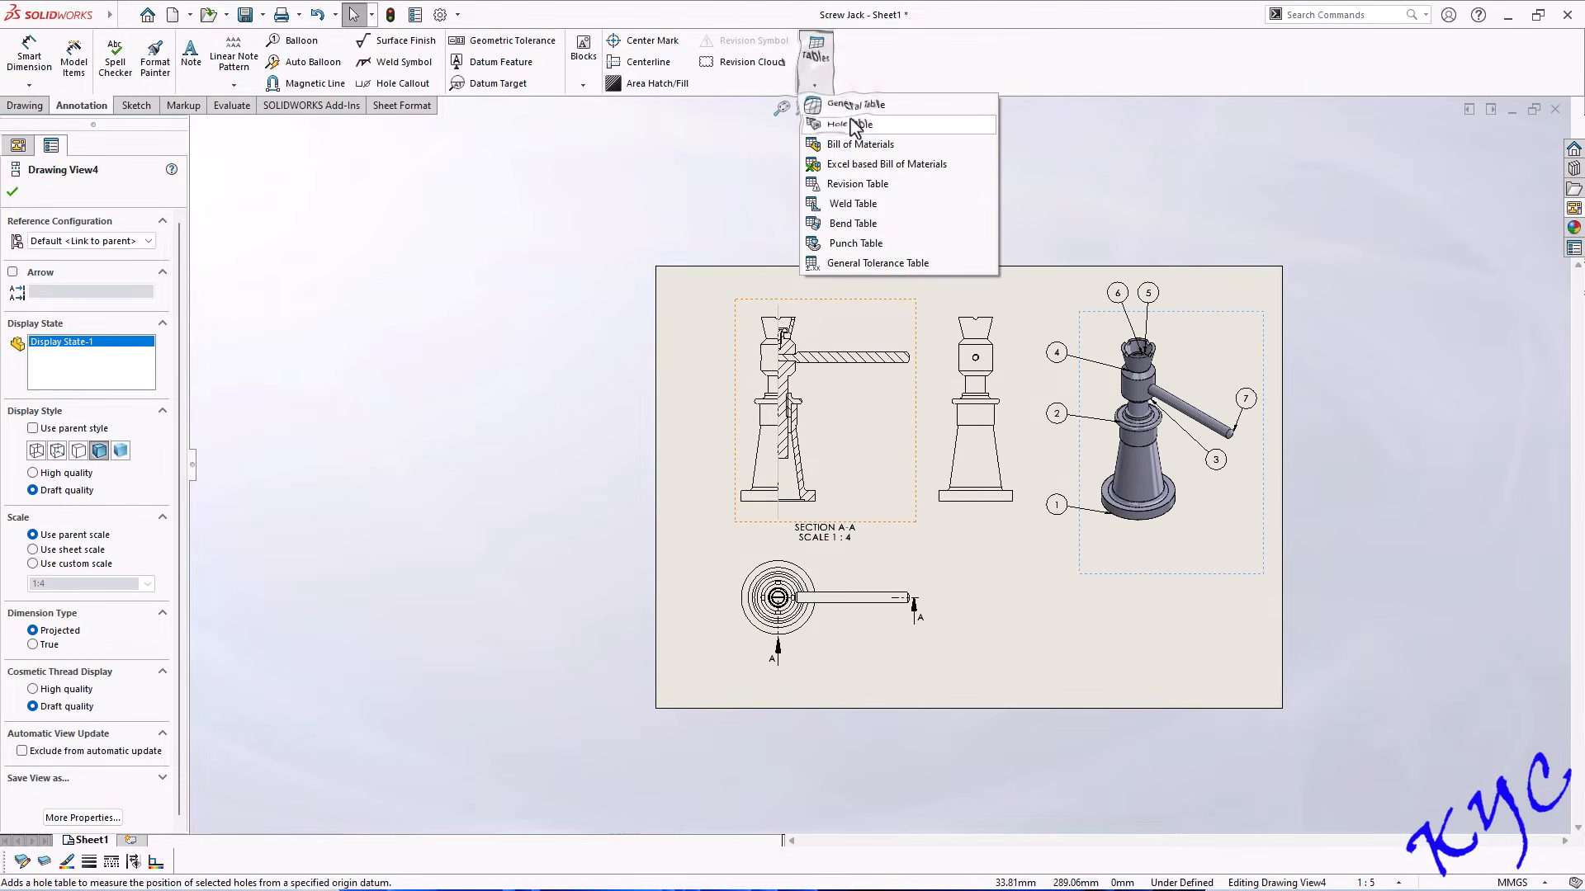
click(858, 145)
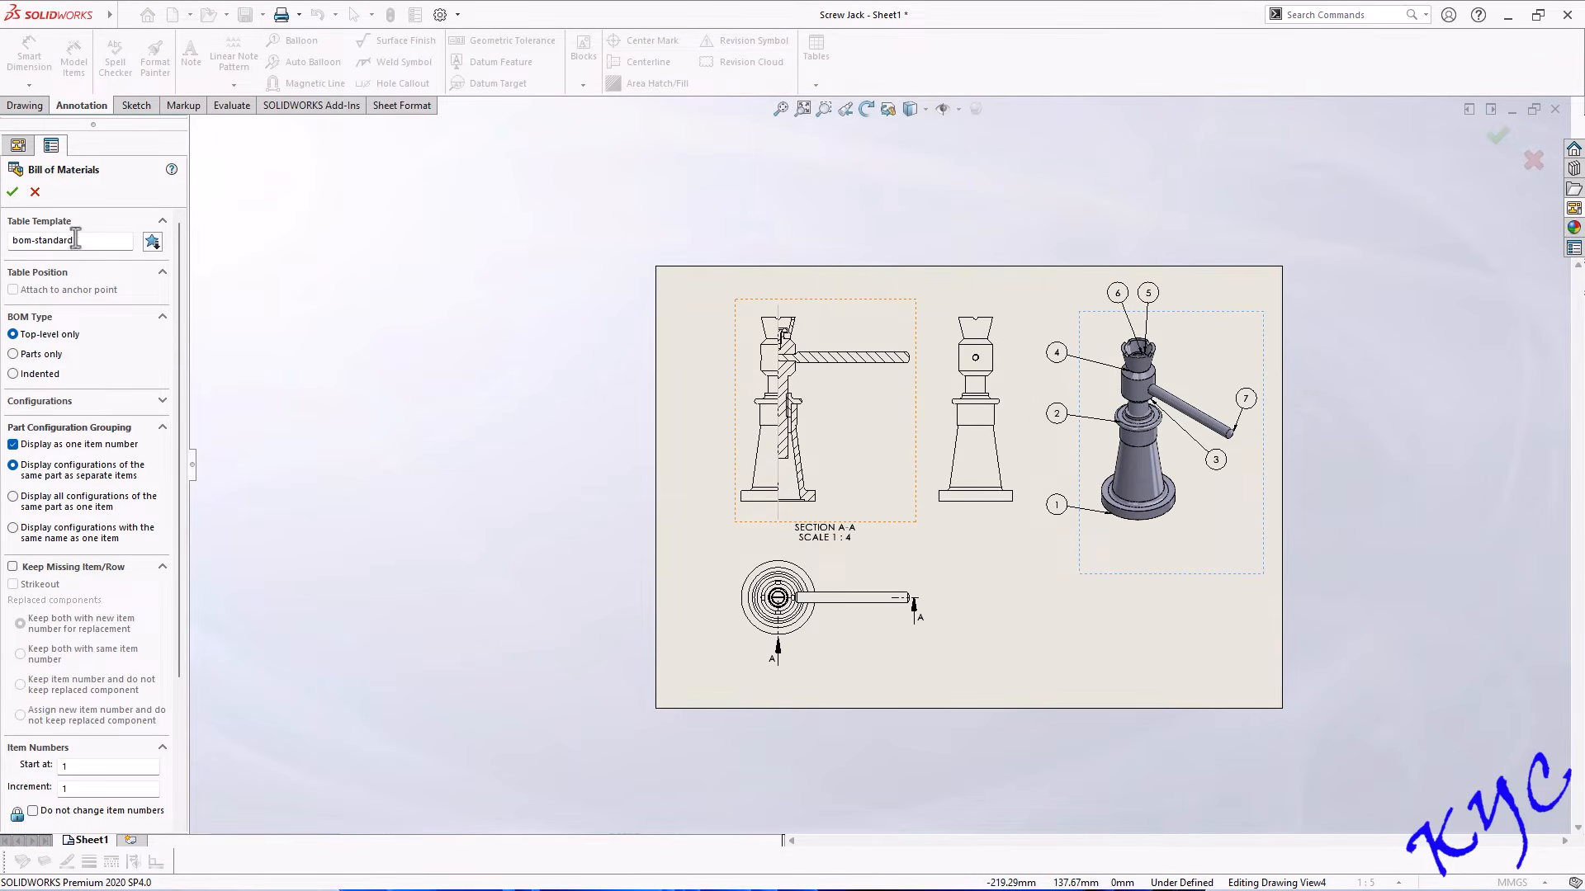
click(14, 192)
click(978, 559)
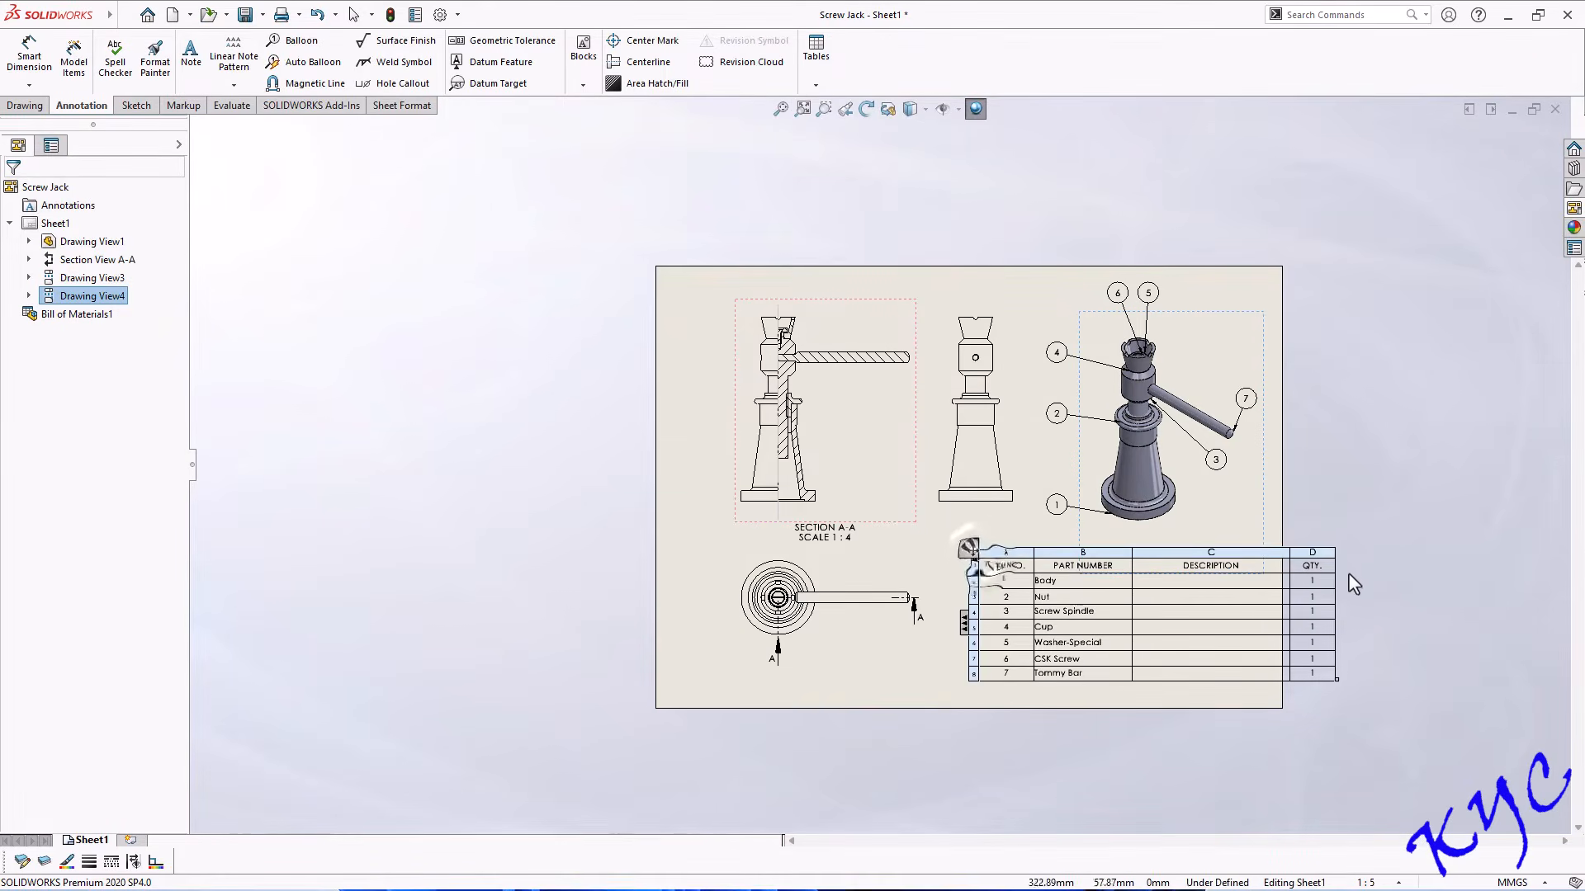
Delete the empty DESCRIPTION column from the bill of materials and move the table inside the sheet's lower-right corner.
click(1188, 549)
right_click(1188, 549)
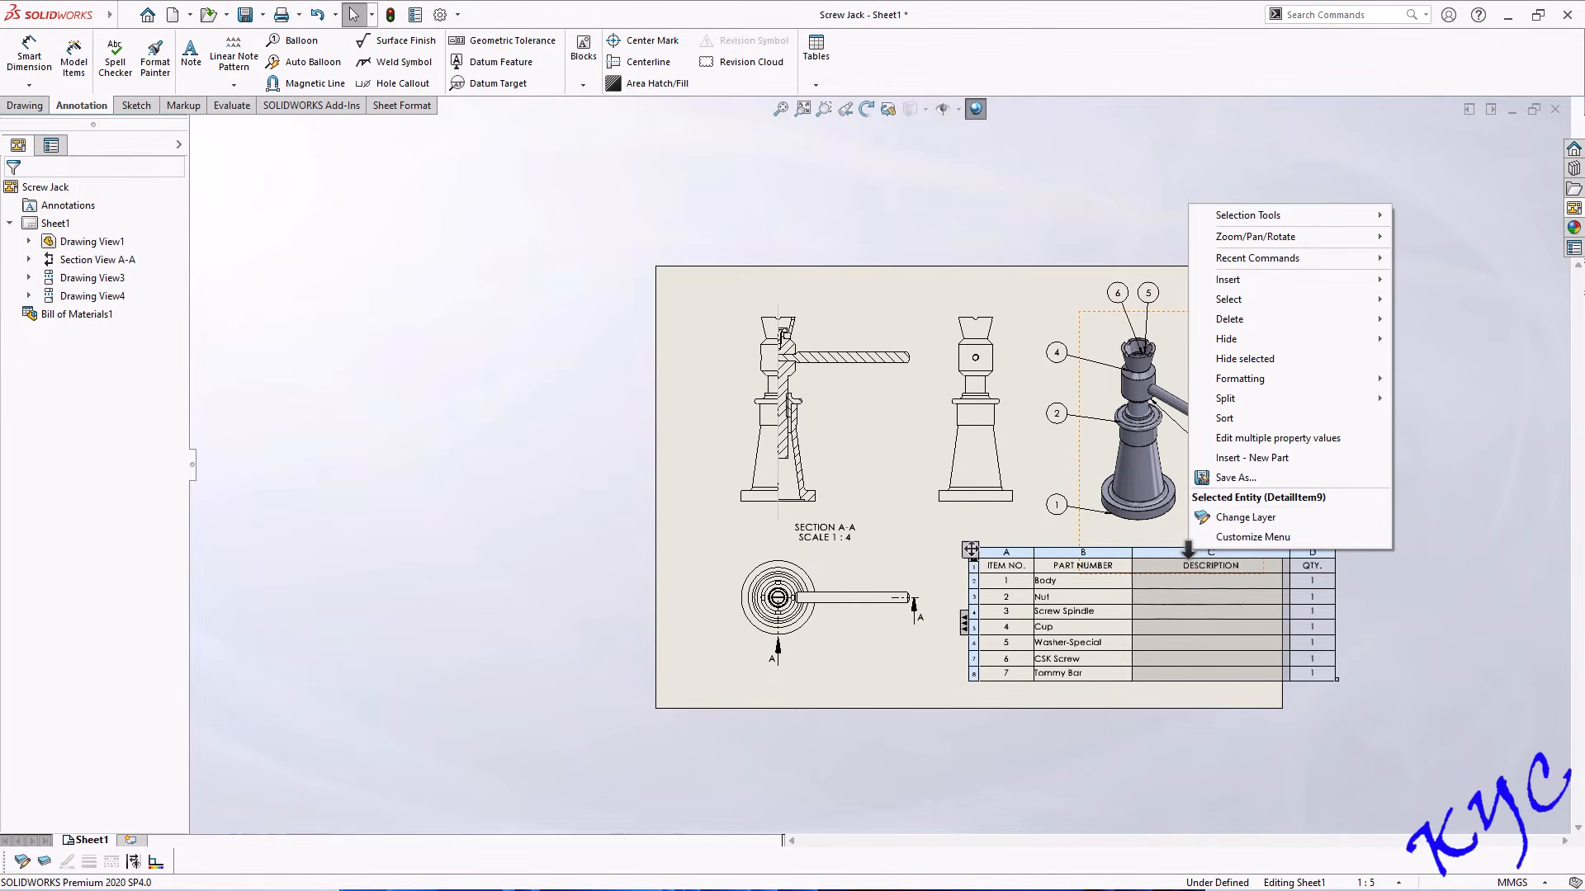
mouse_move(1242, 323)
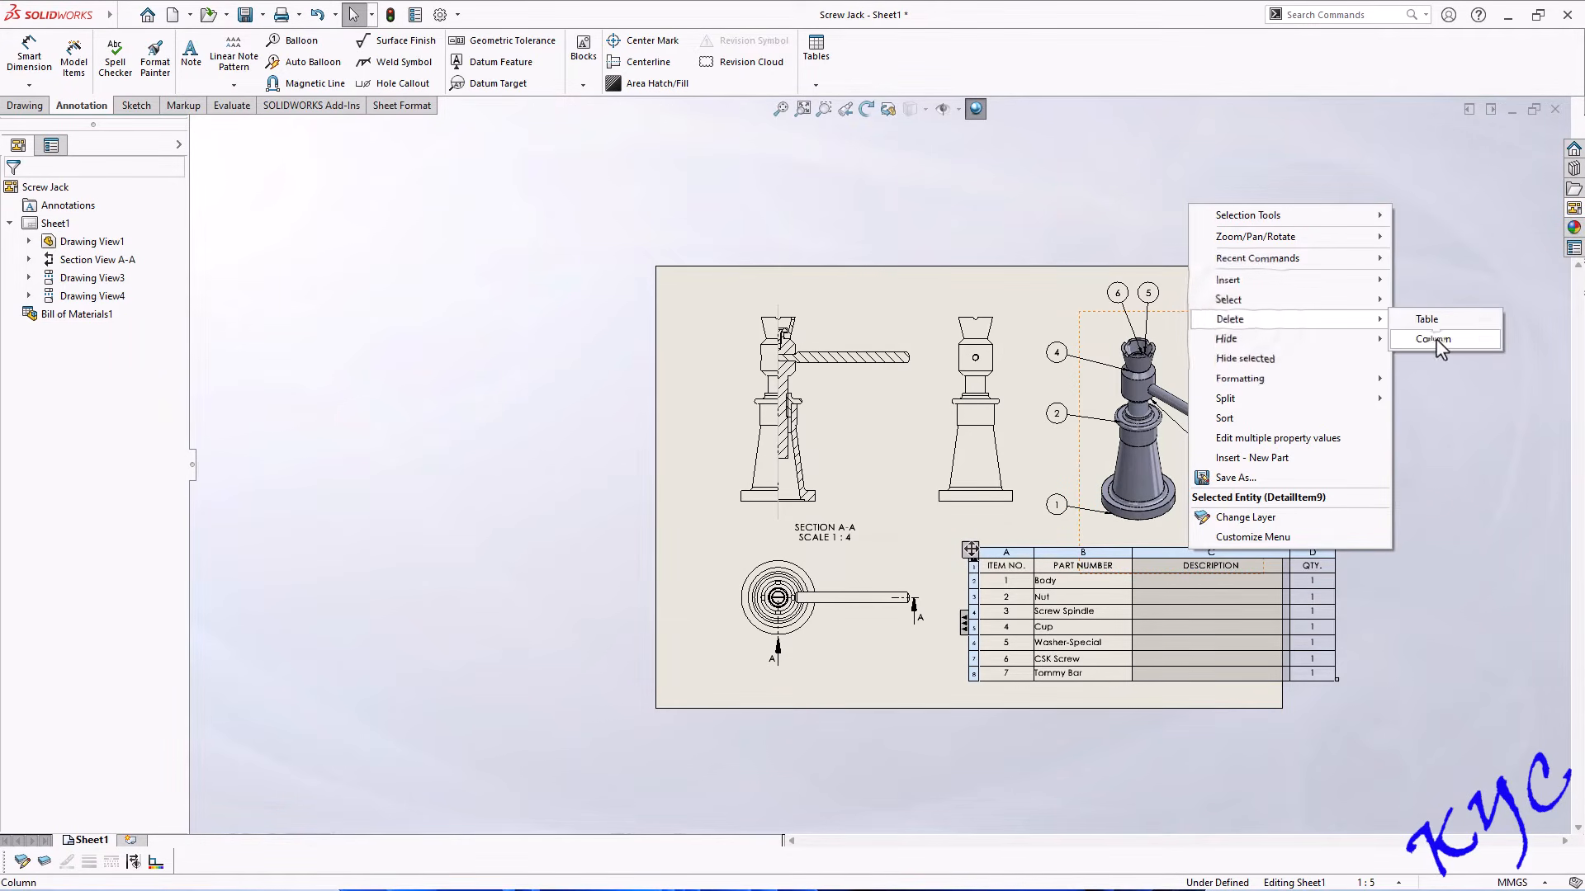
click(1321, 338)
drag(970, 549, 1031, 553)
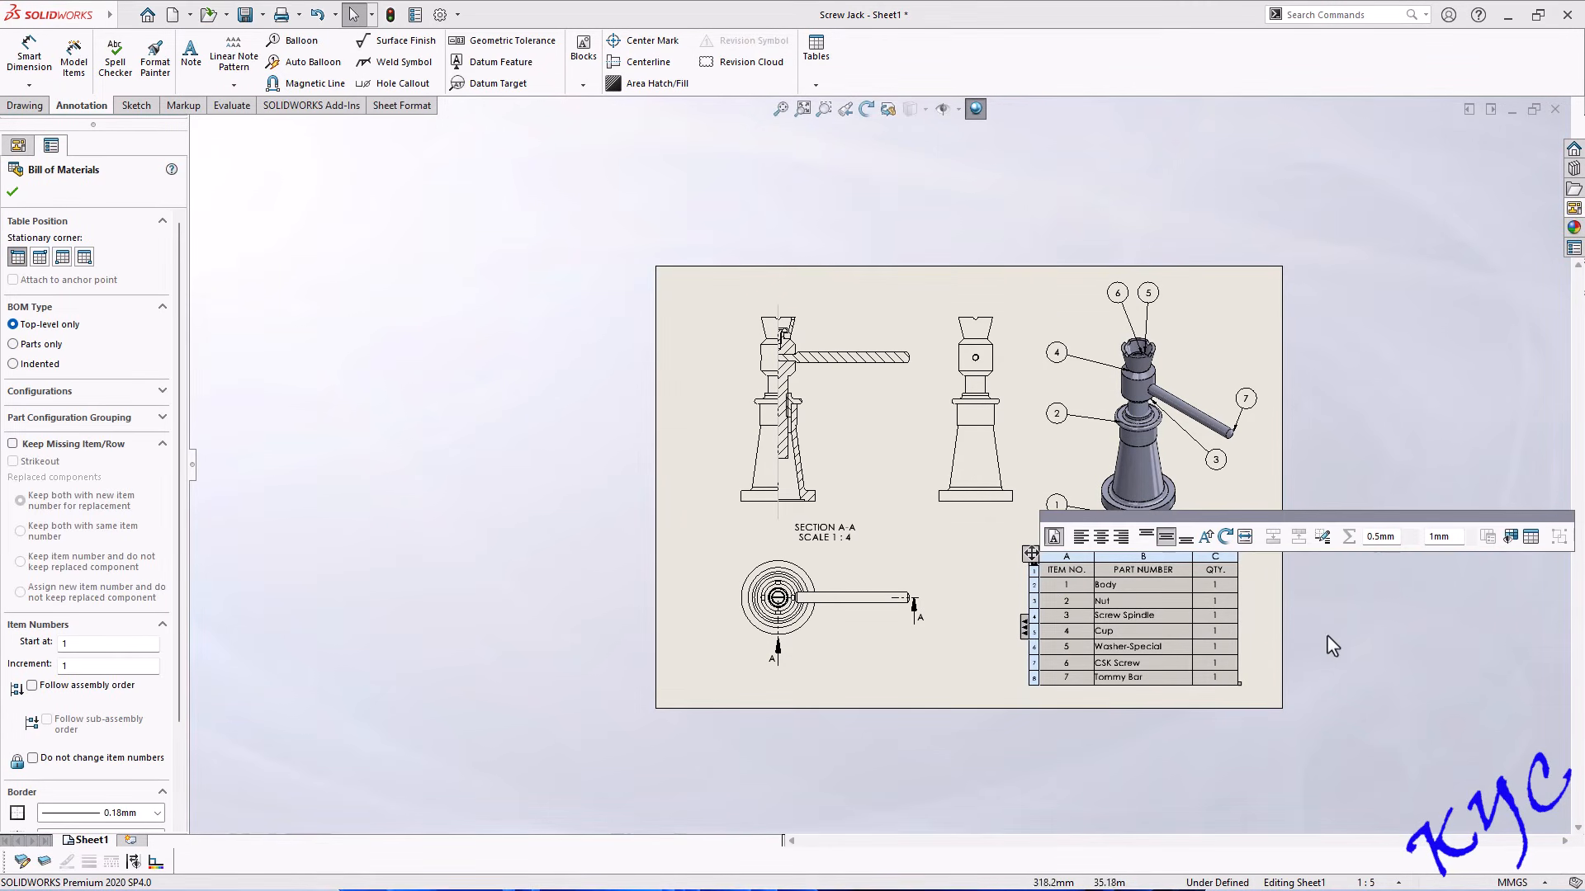
click(1254, 637)
Rename the bill of materials' PART NUMBER column heading to Description.
mouse_move(1191, 593)
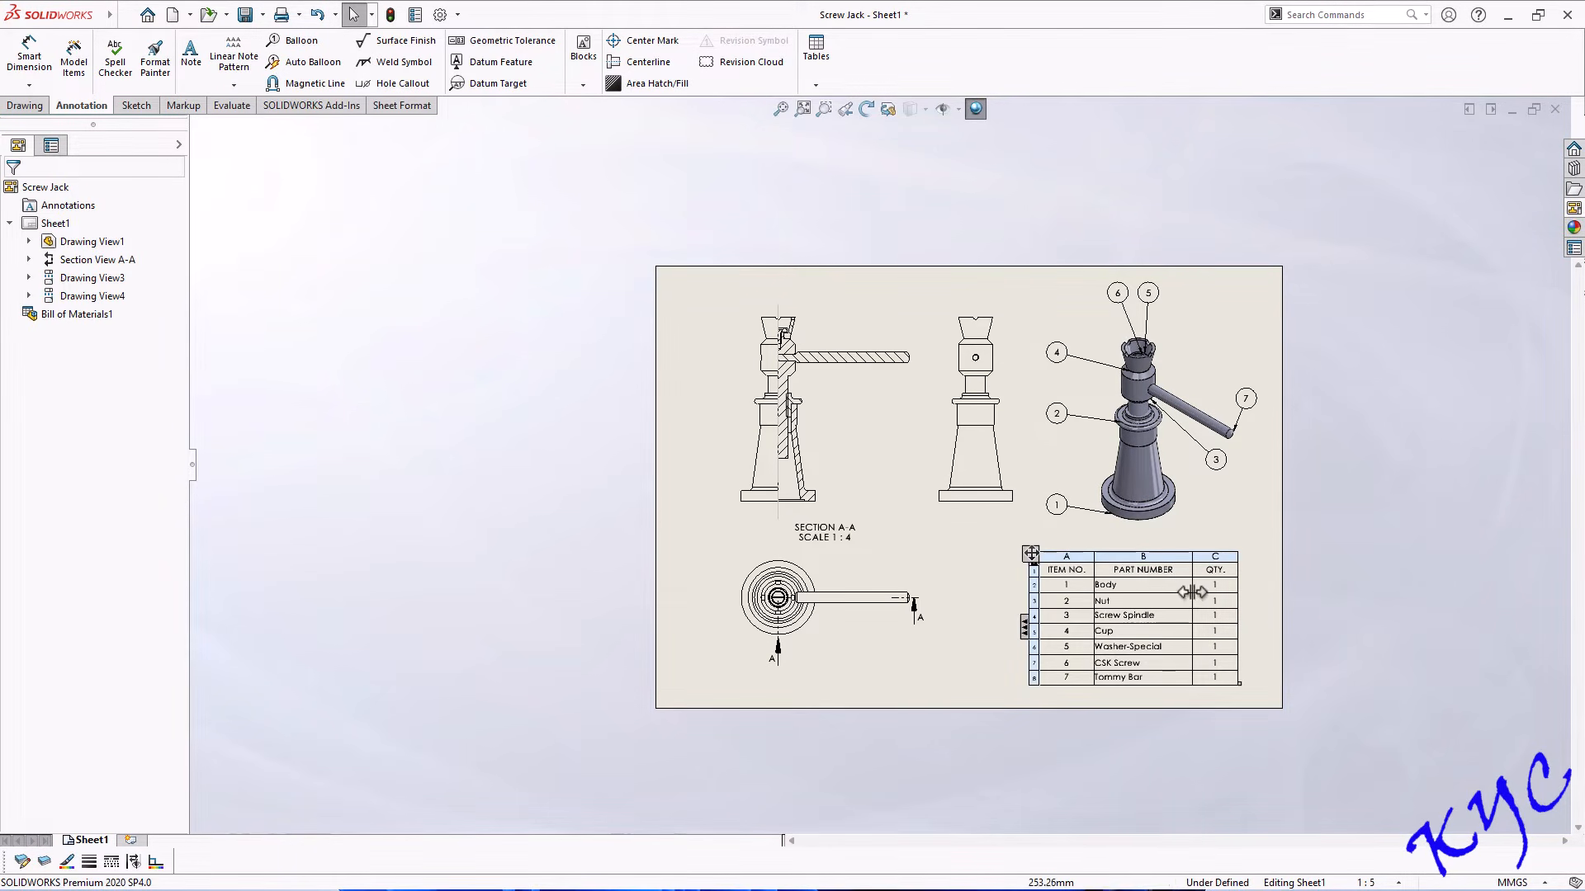
double_click(1138, 572)
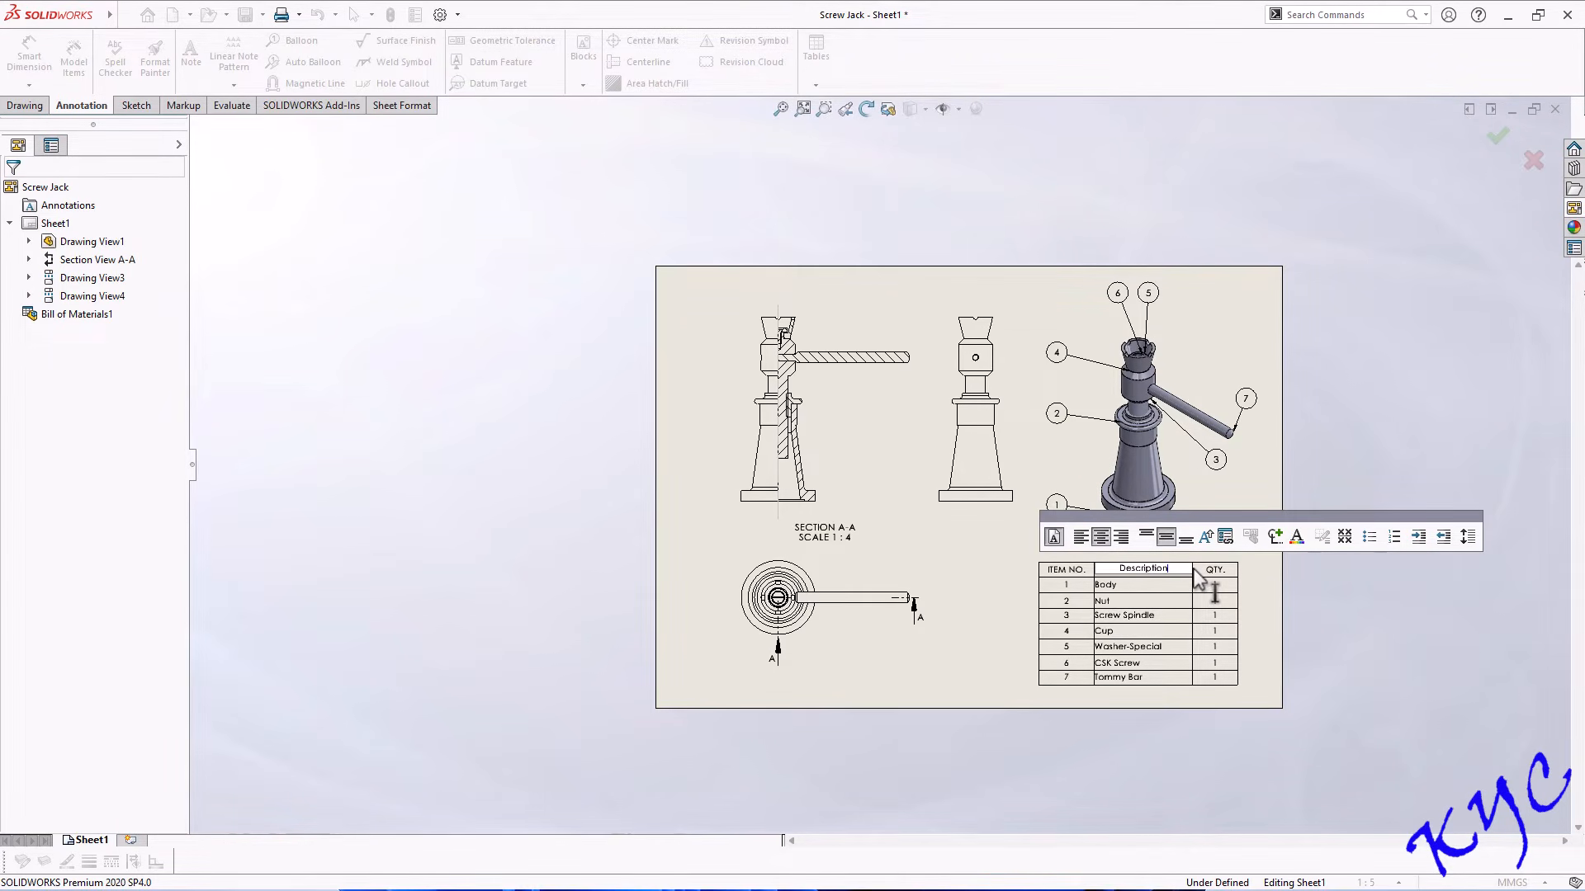
click(1070, 577)
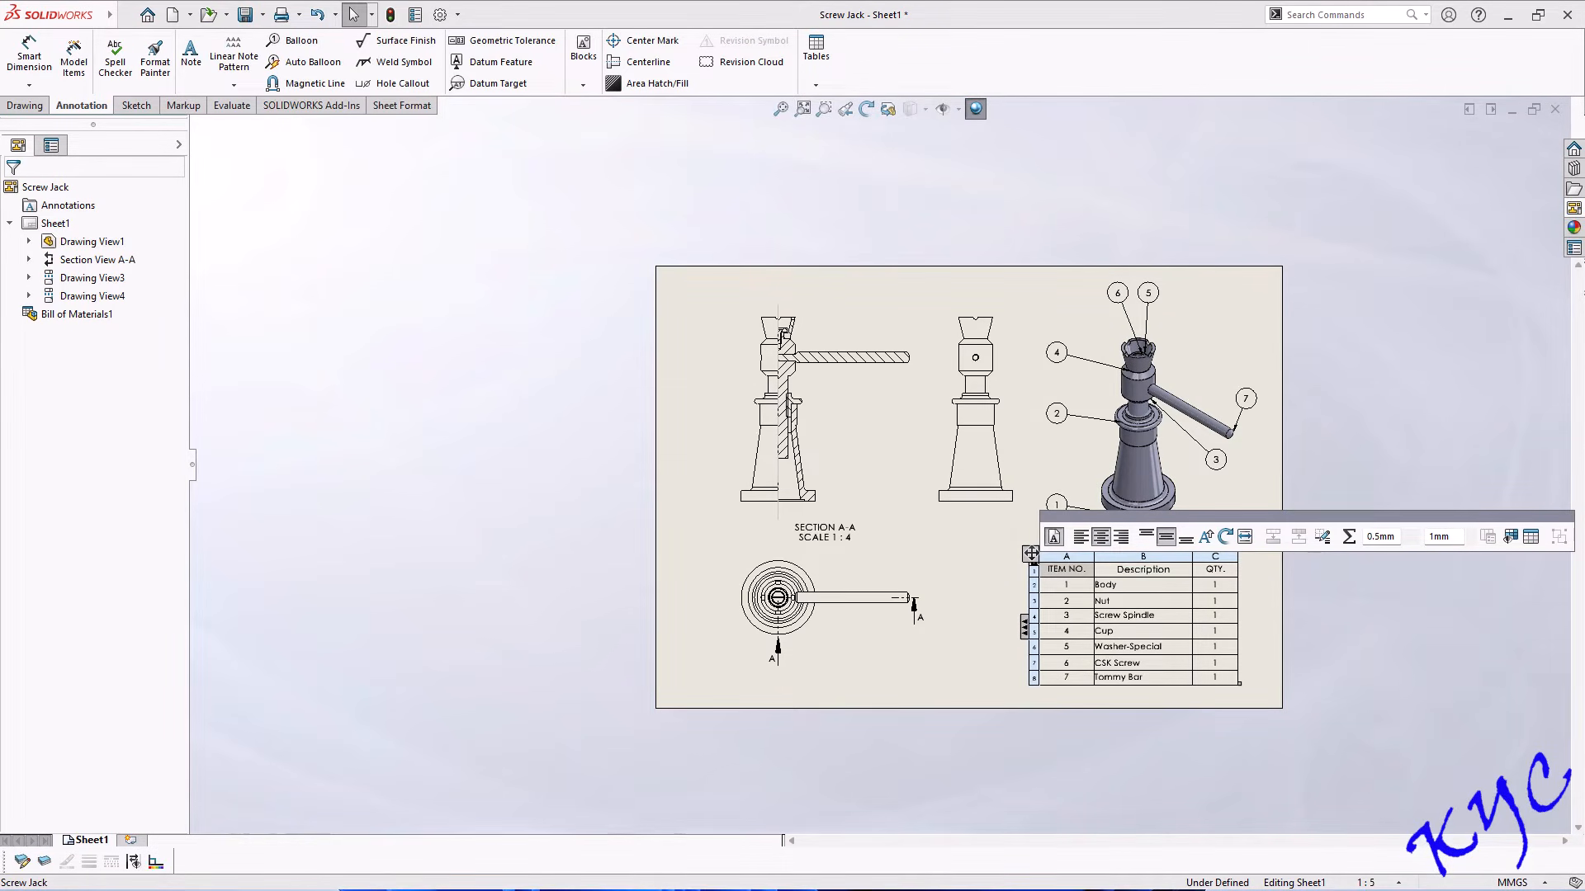
text(Pa)
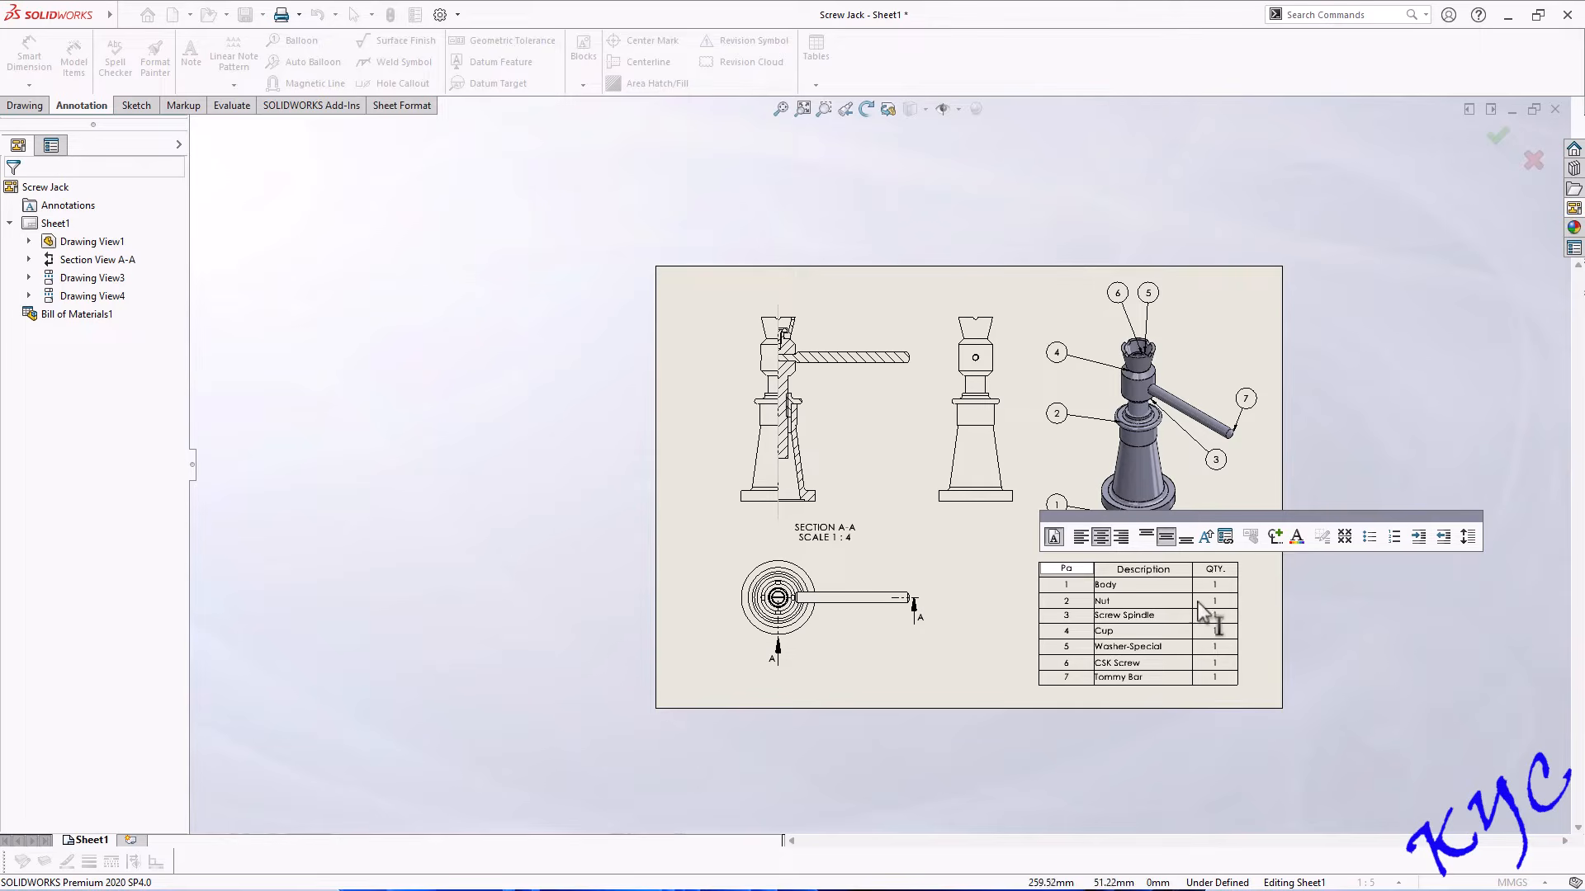
key(Escape)
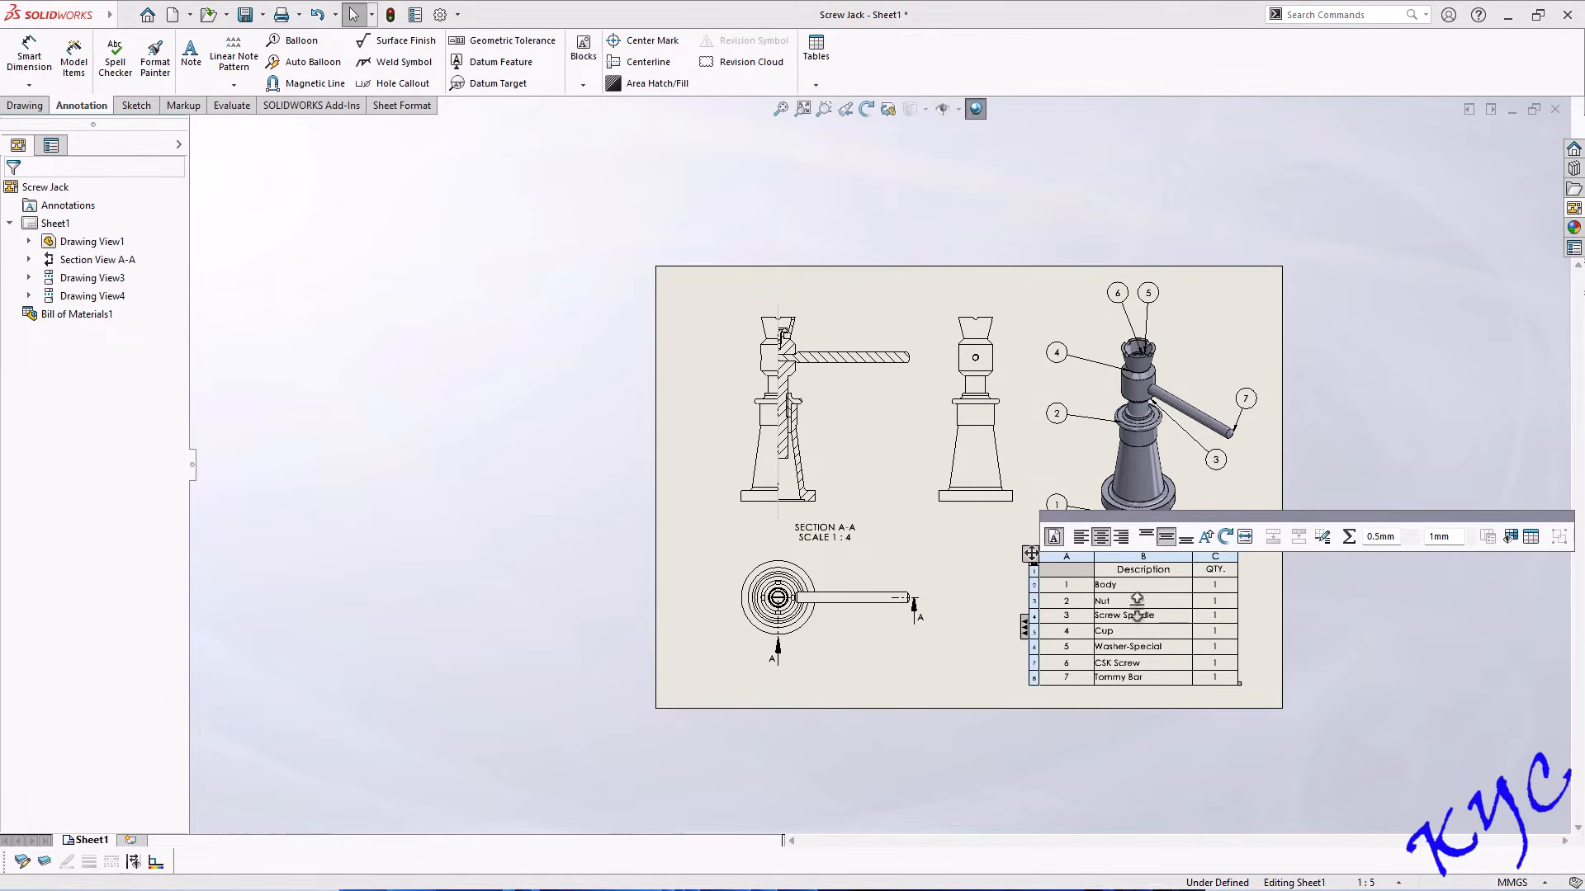
click(1271, 624)
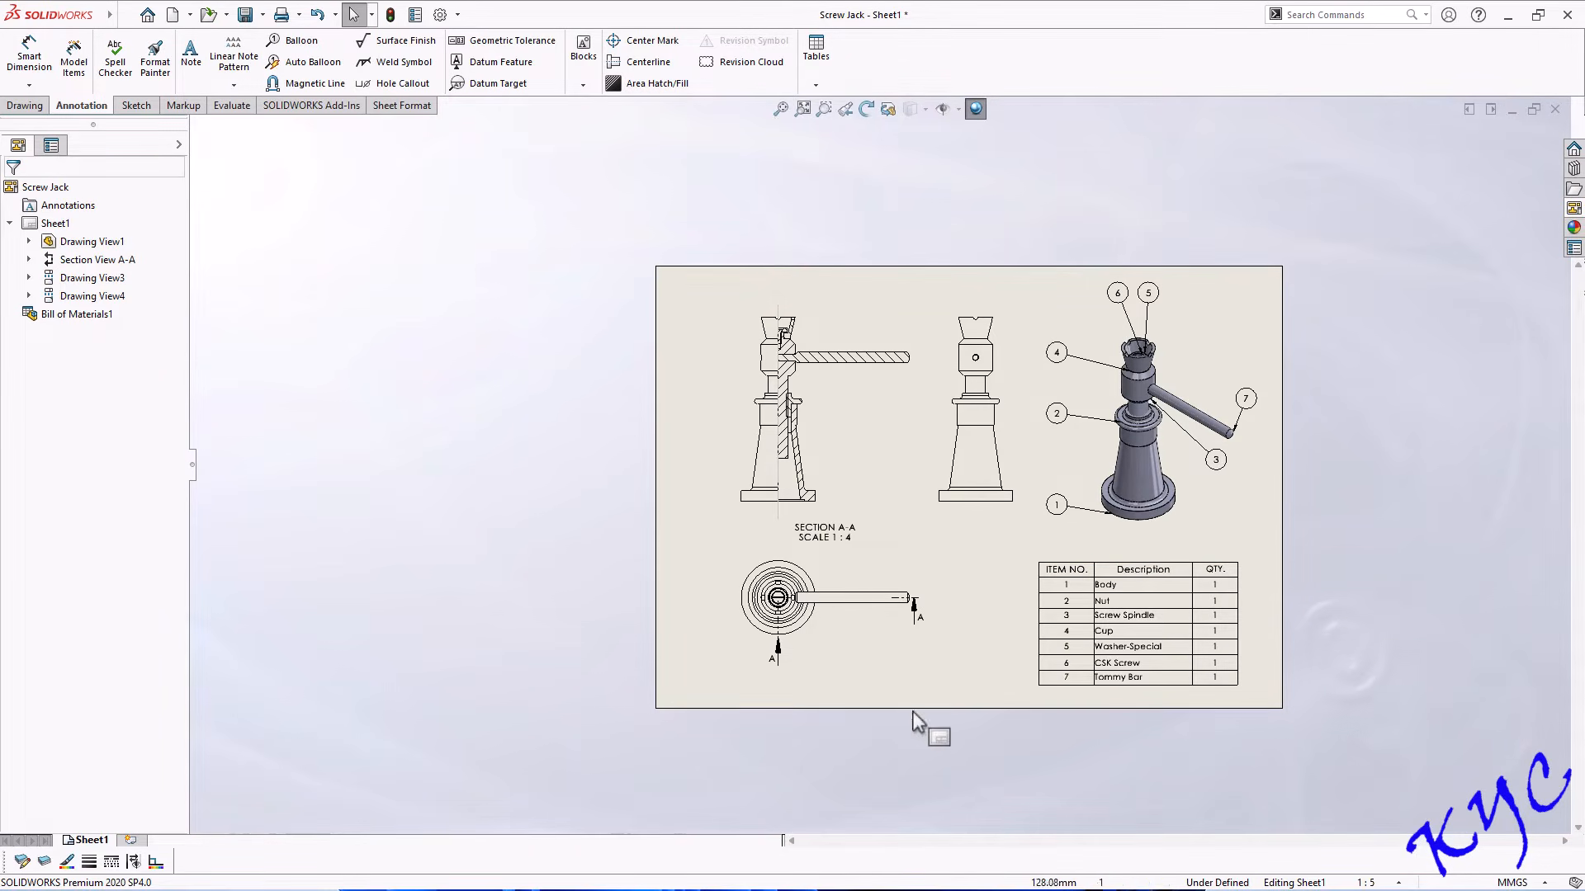
Dimension the base diameter of the screw jack in the half-section view, placing the dimension below the base.
scroll(1089, 334, down, 2)
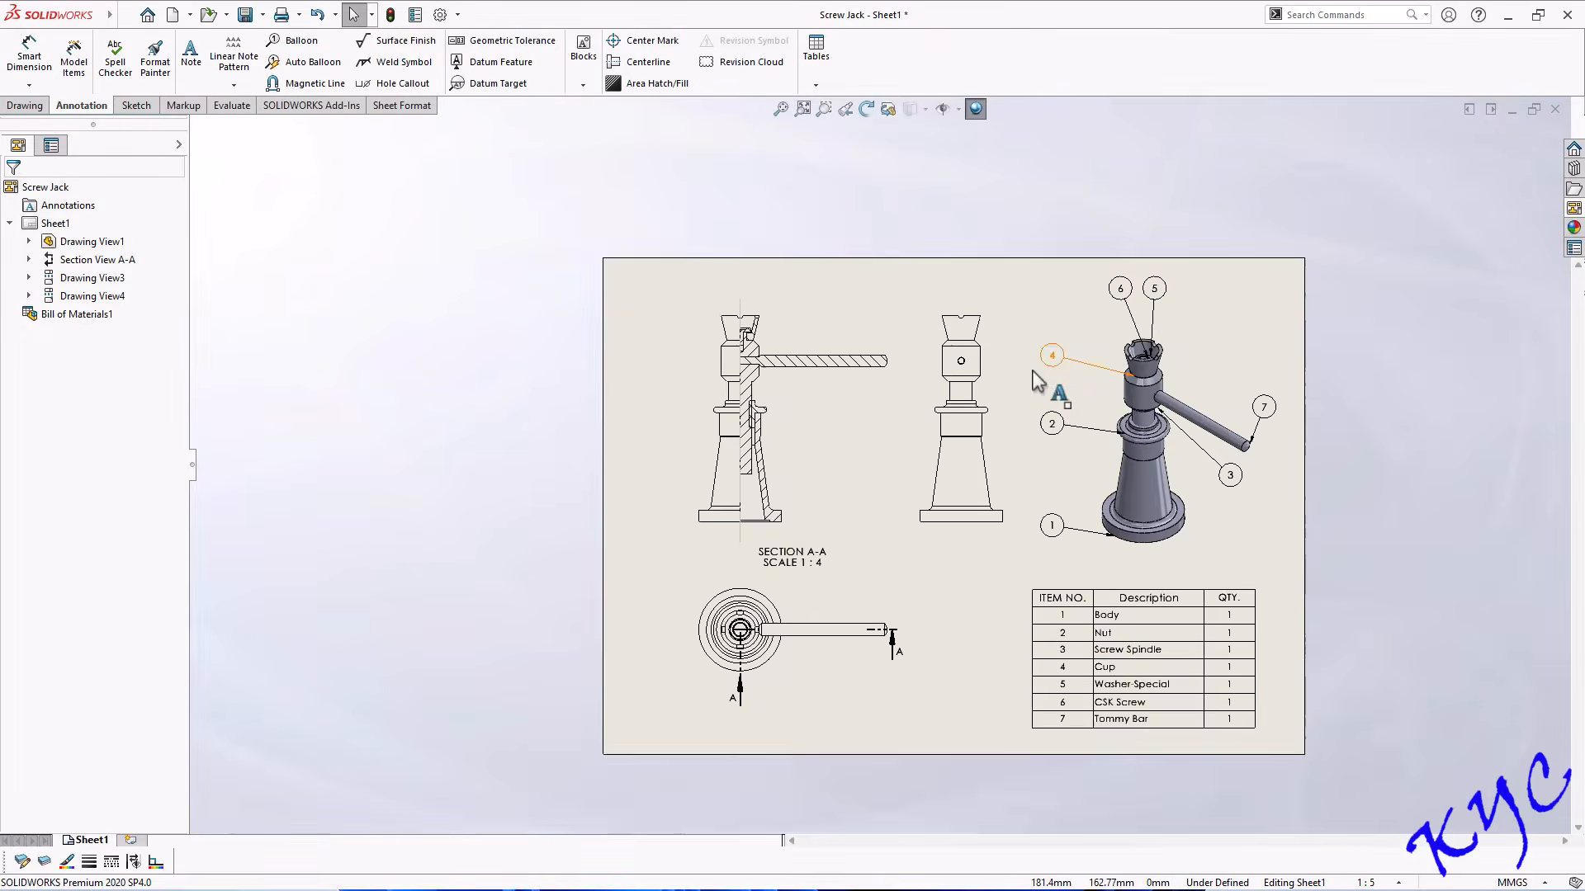
scroll(999, 445, down, 1)
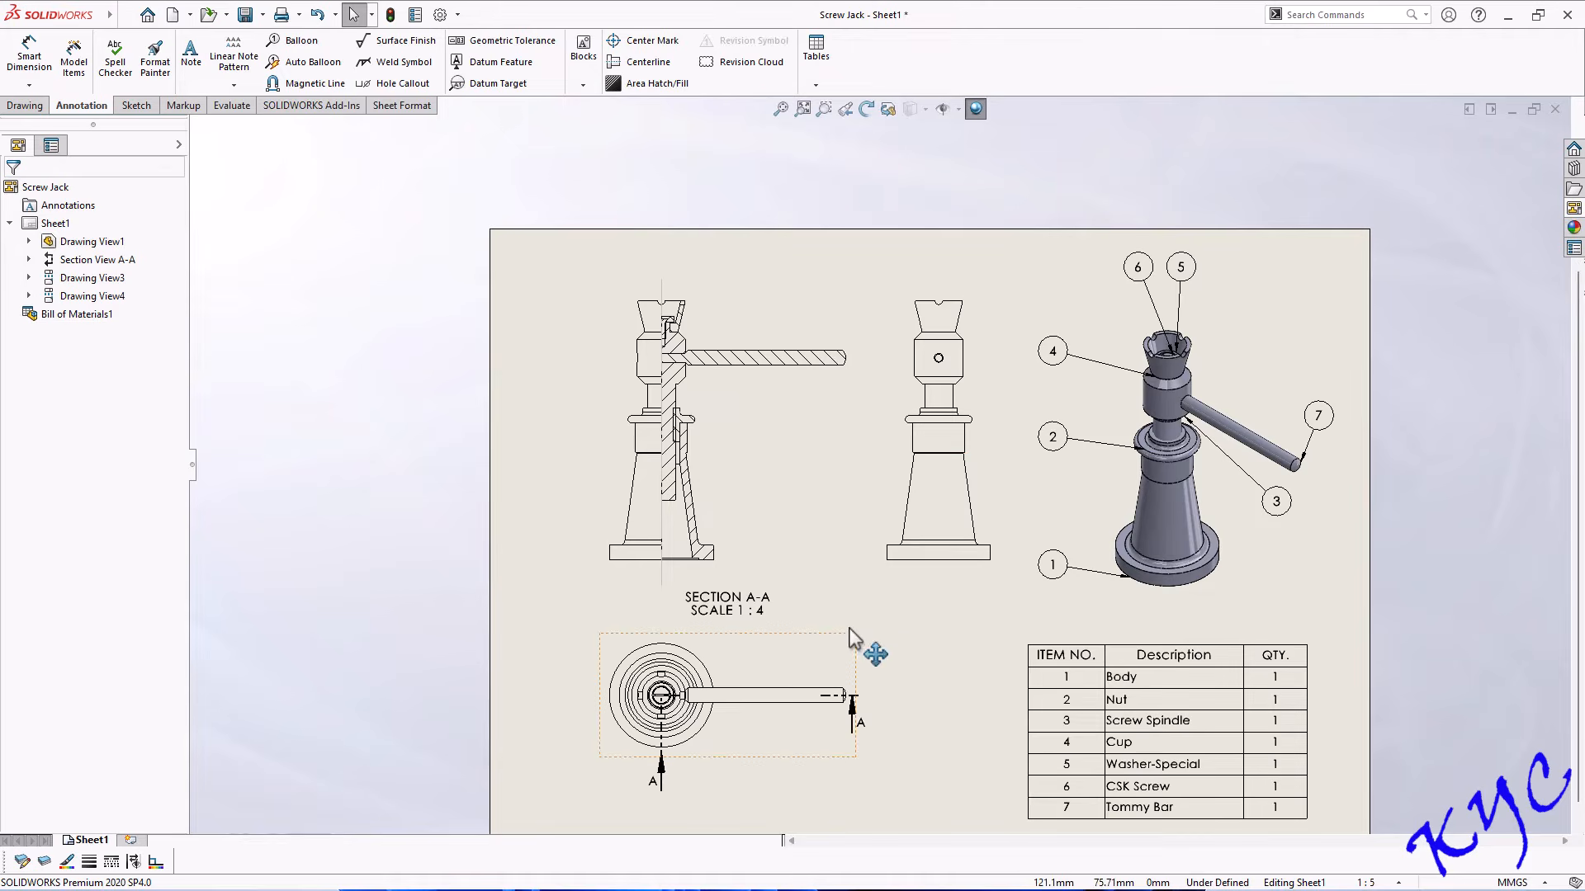
scroll(867, 774, down, 2)
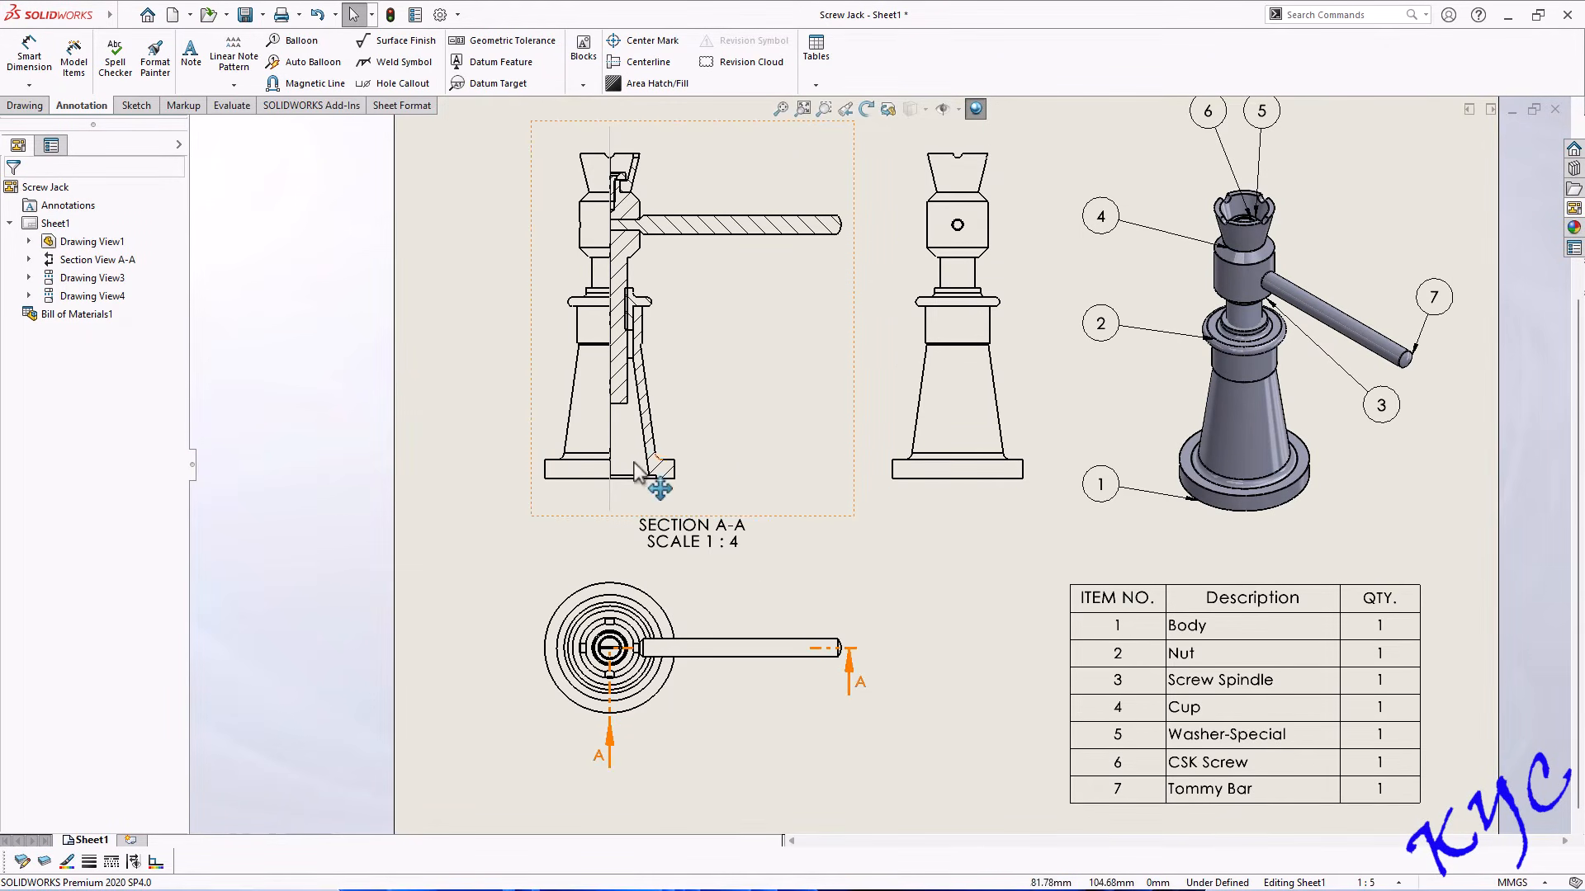
click(29, 56)
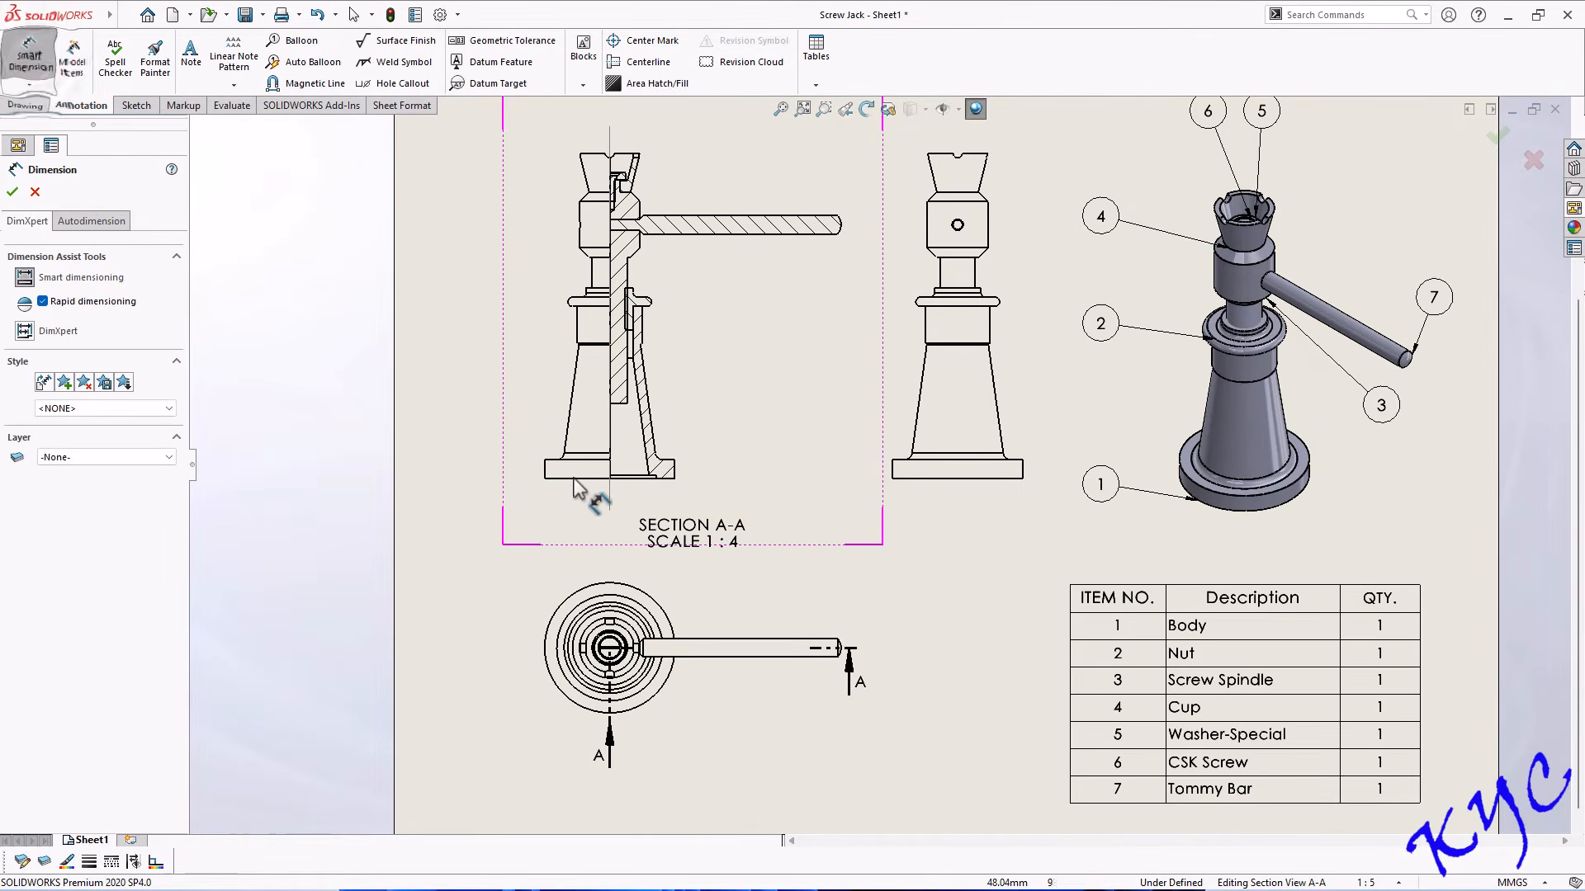
click(587, 478)
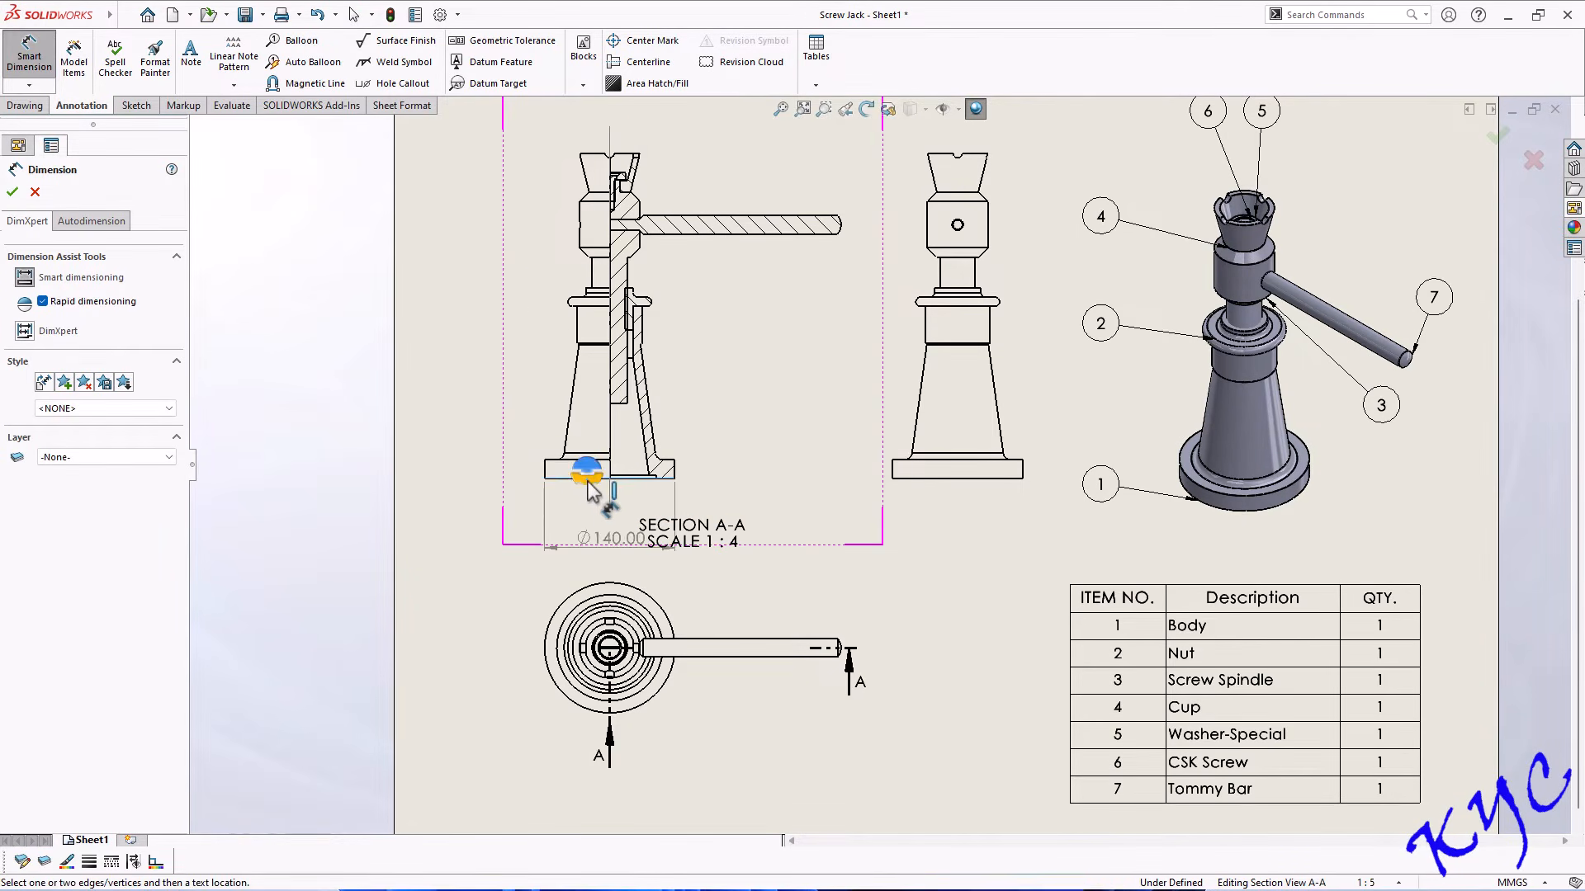
click(611, 525)
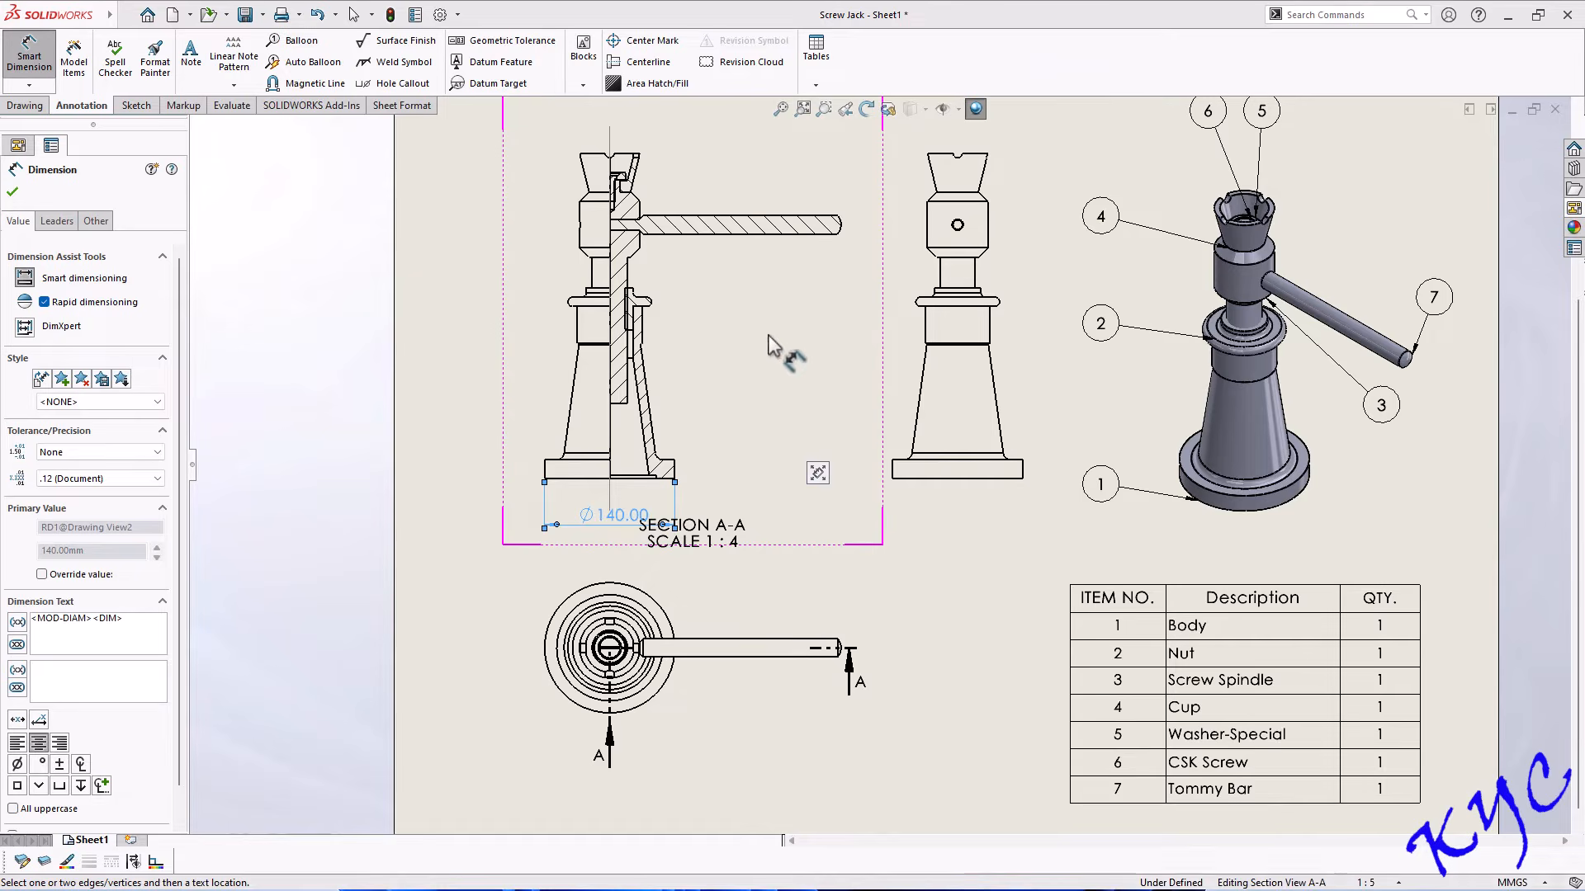
Set the document's trailing zeroes for dimensions to Remove in the dimension properties.
click(441, 14)
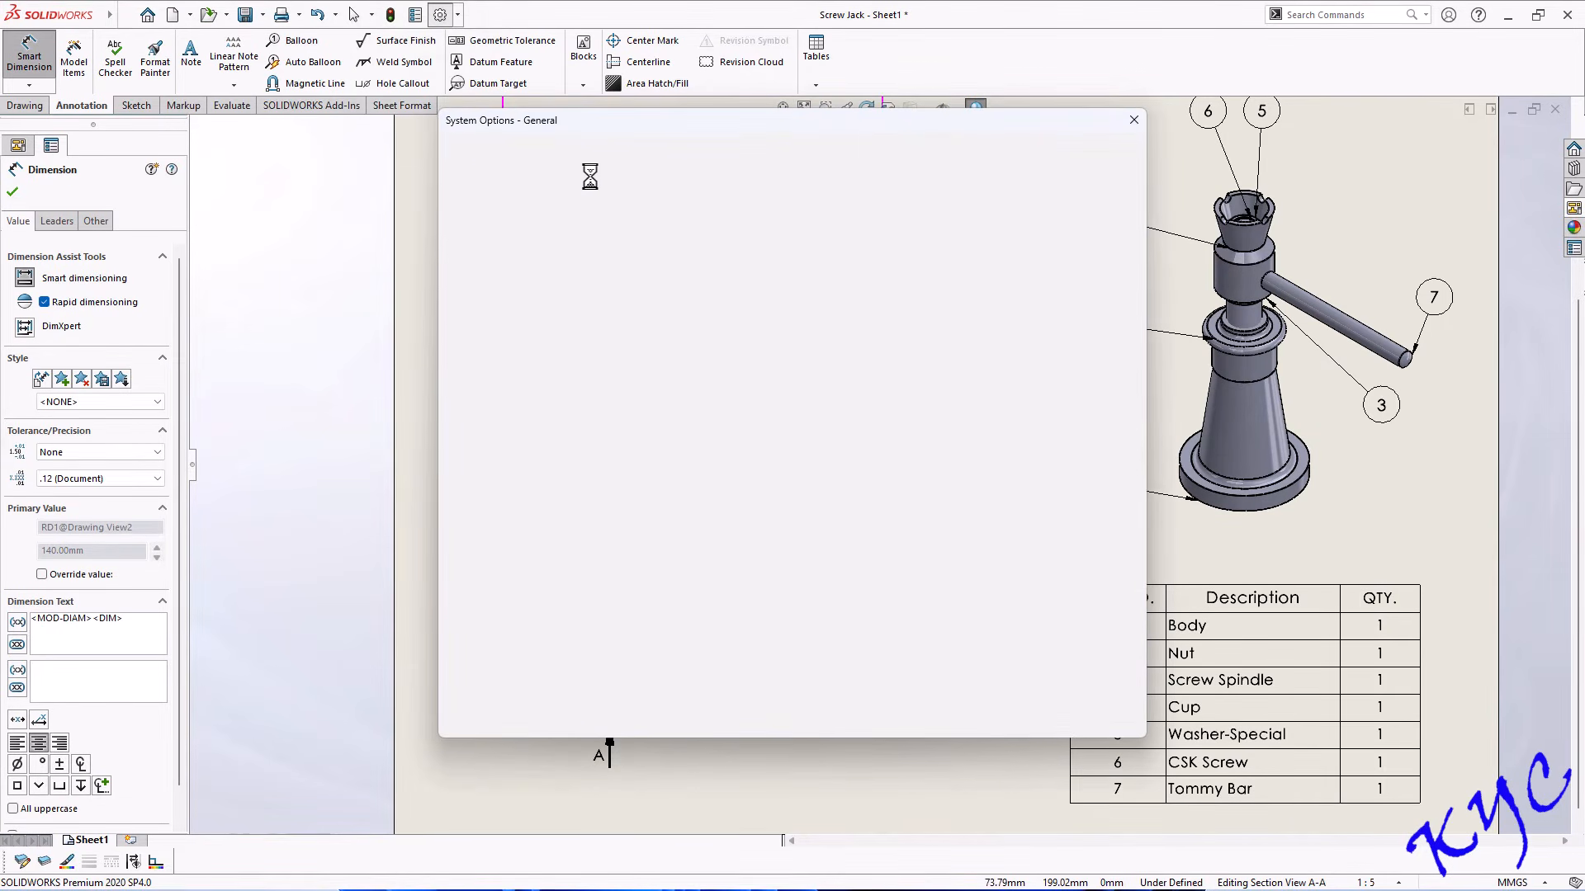
click(589, 152)
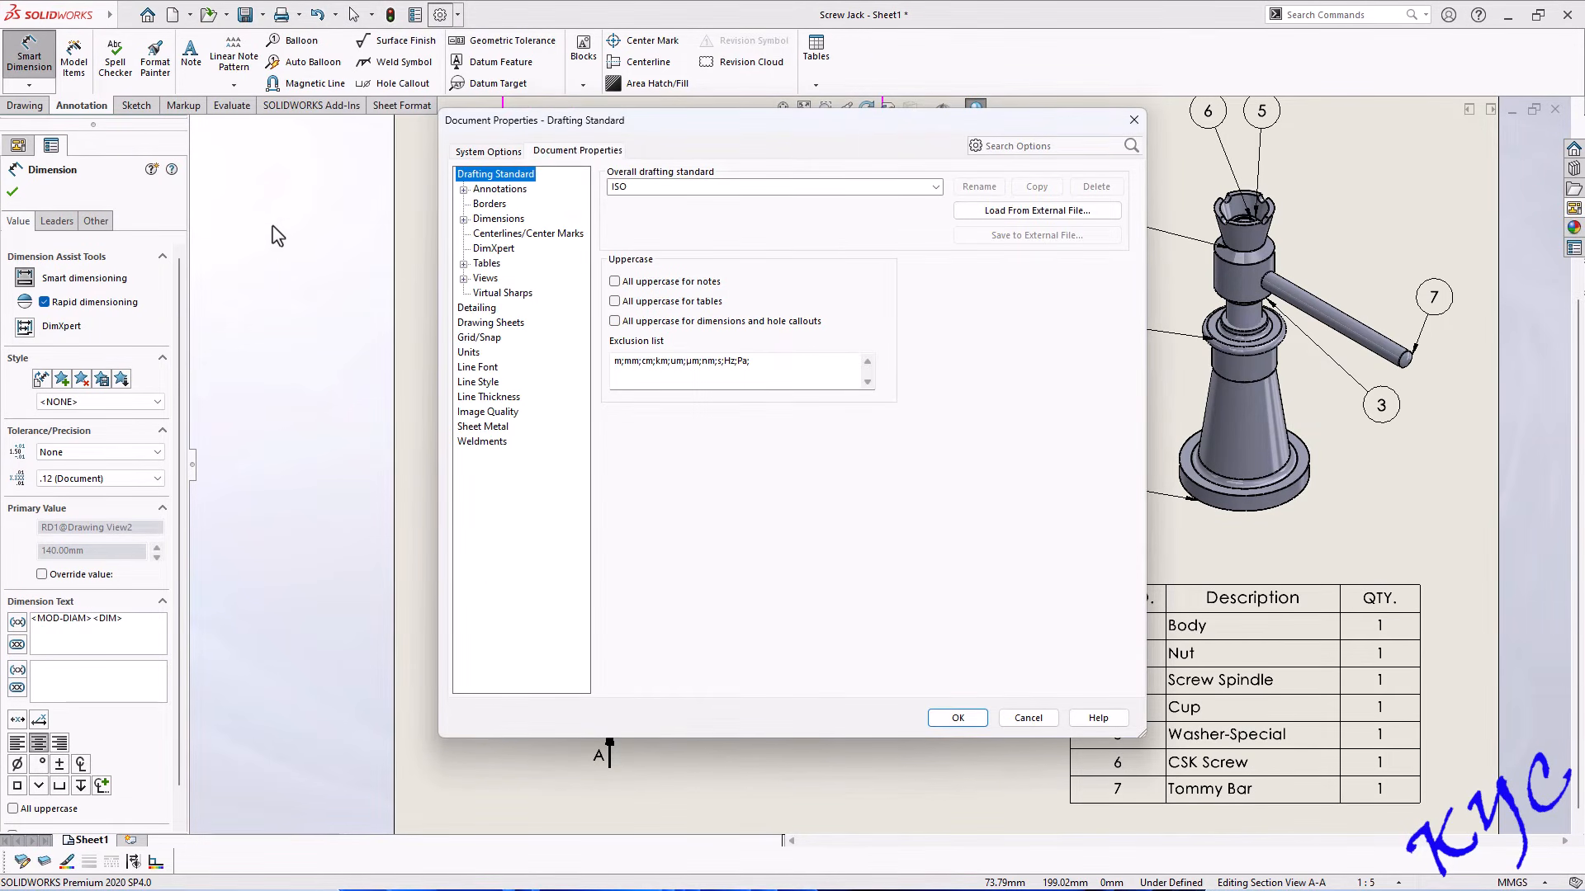
click(498, 219)
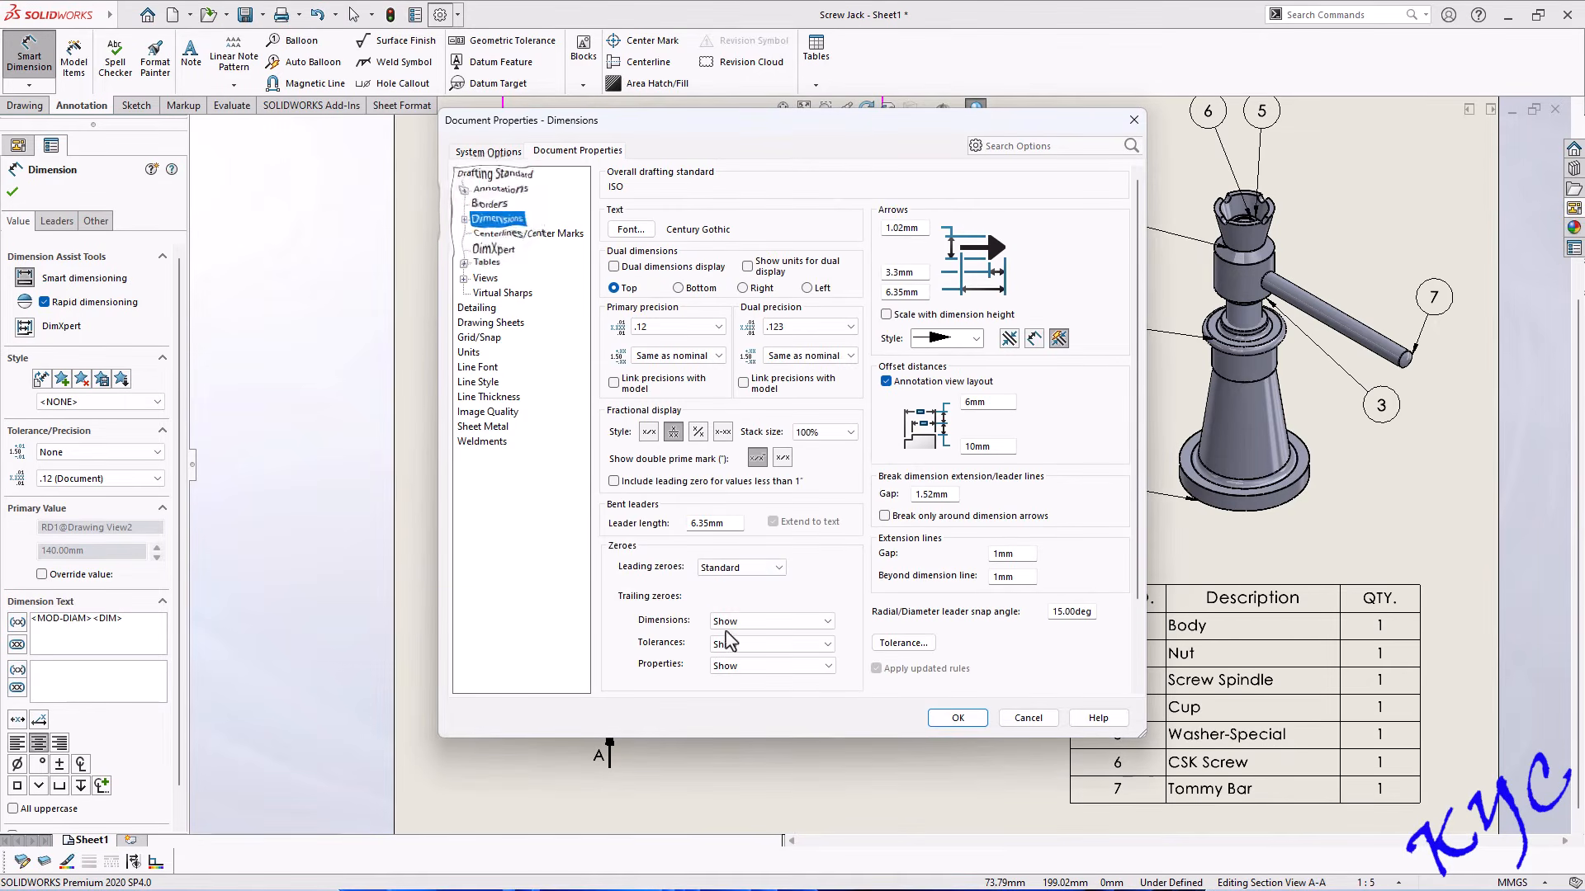
click(770, 620)
click(798, 680)
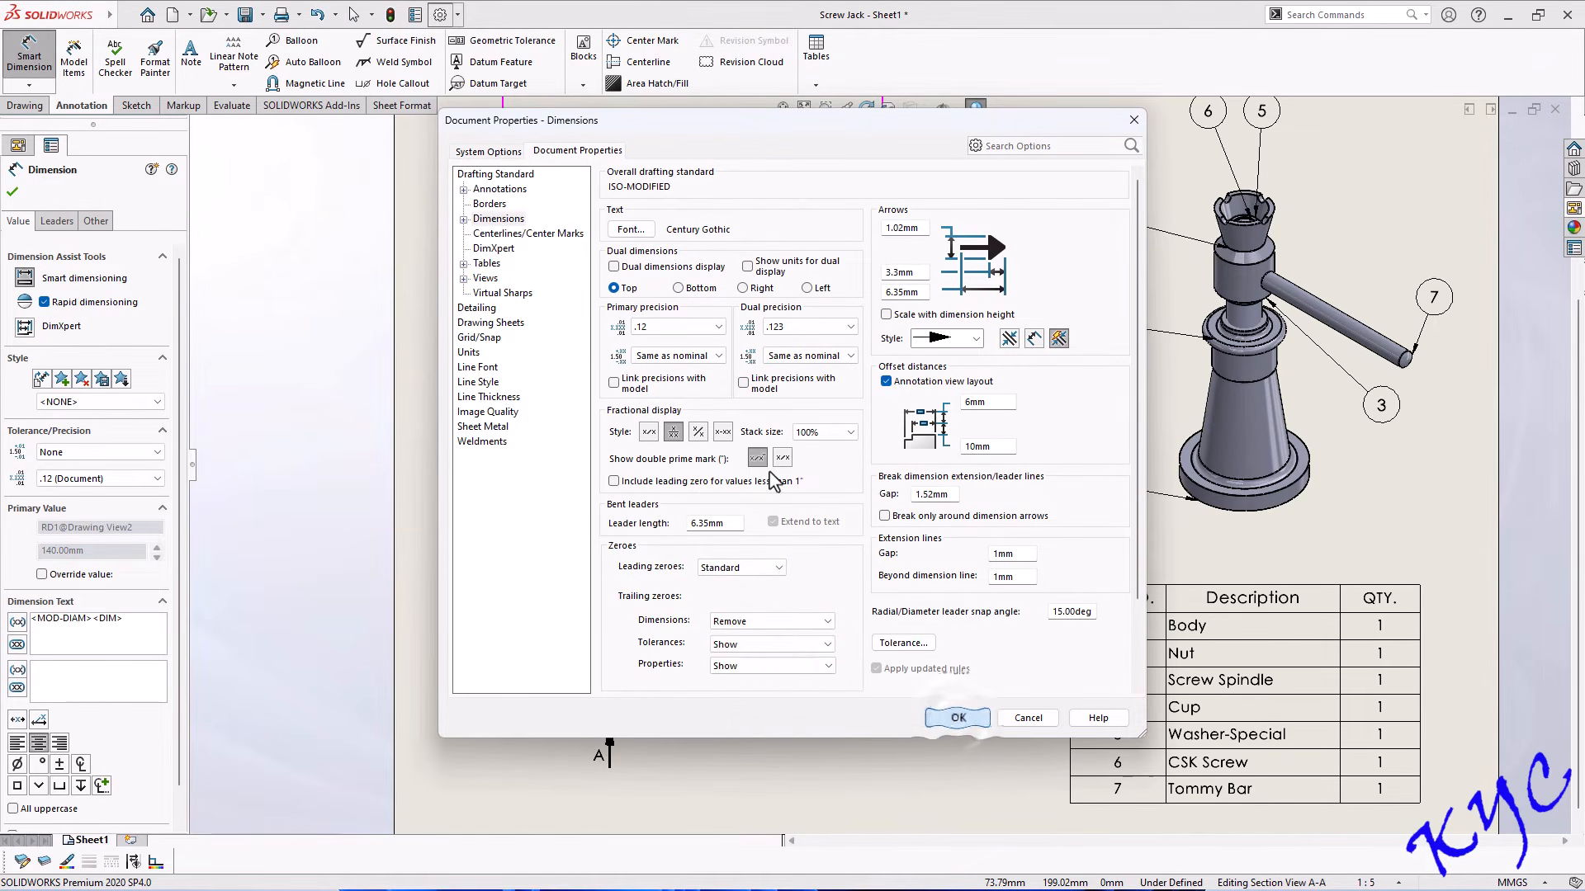
click(958, 717)
key(Escape)
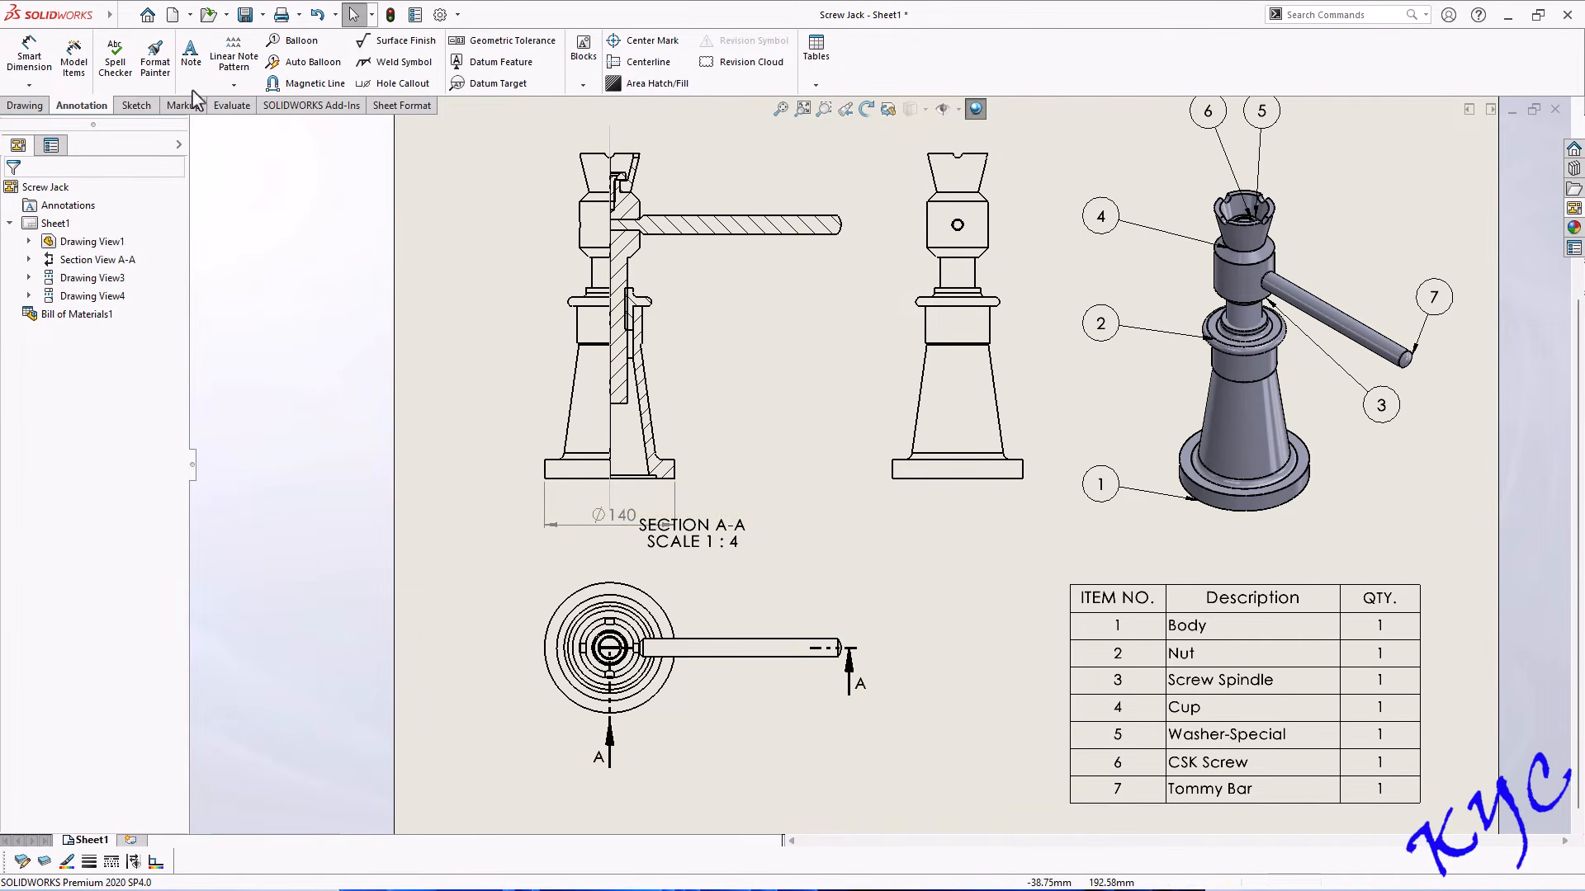
Dimension the screw jack's overall height and the base flange's thickness beside the half-section view.
click(595, 154)
click(583, 482)
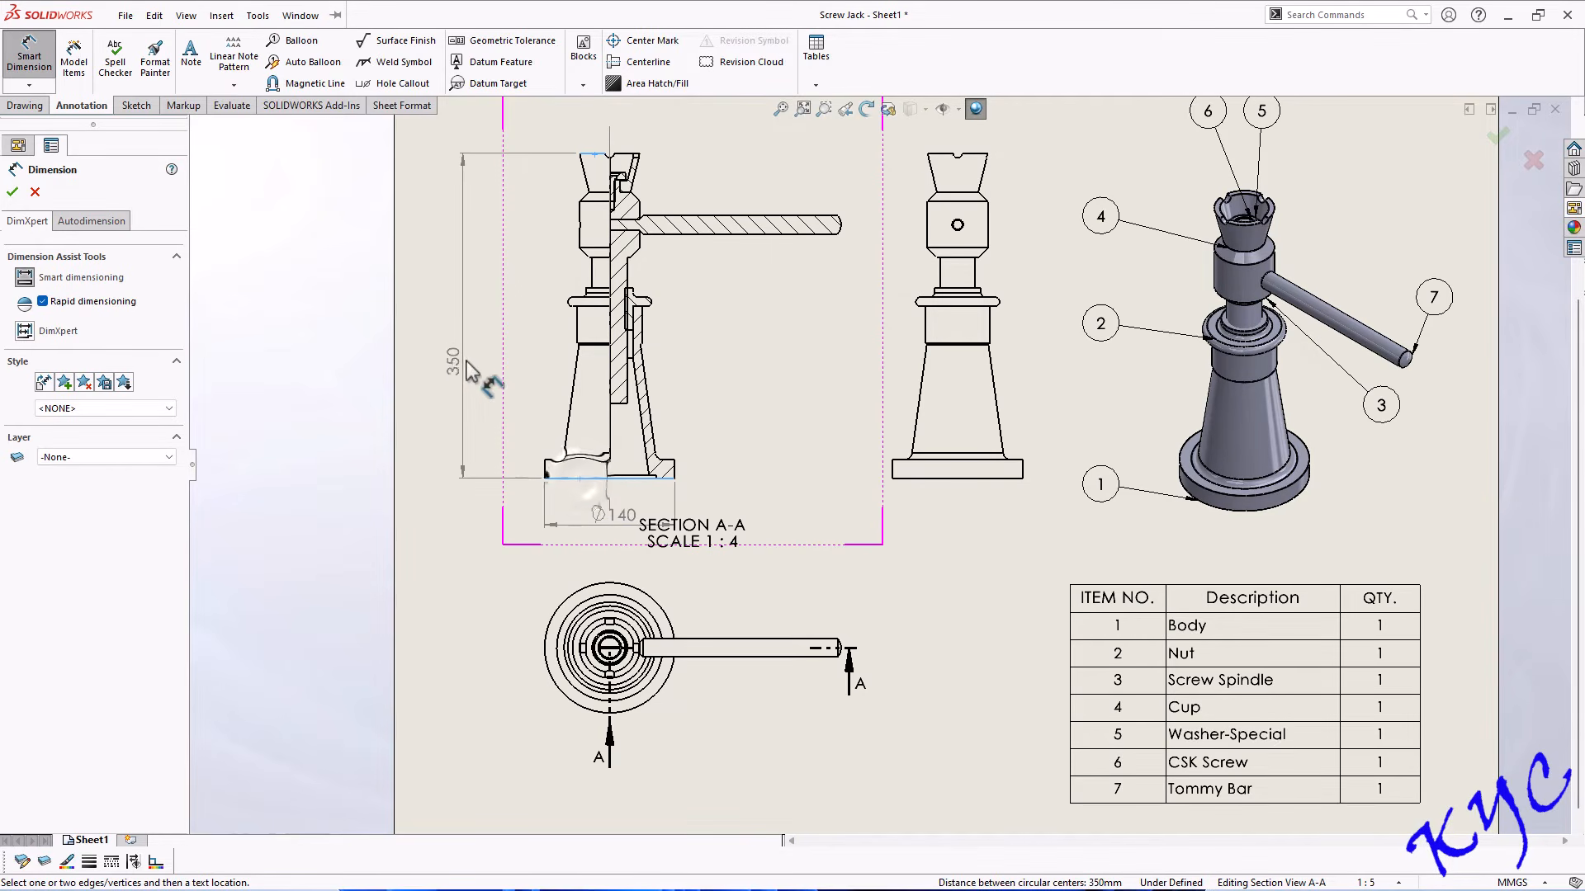
click(467, 309)
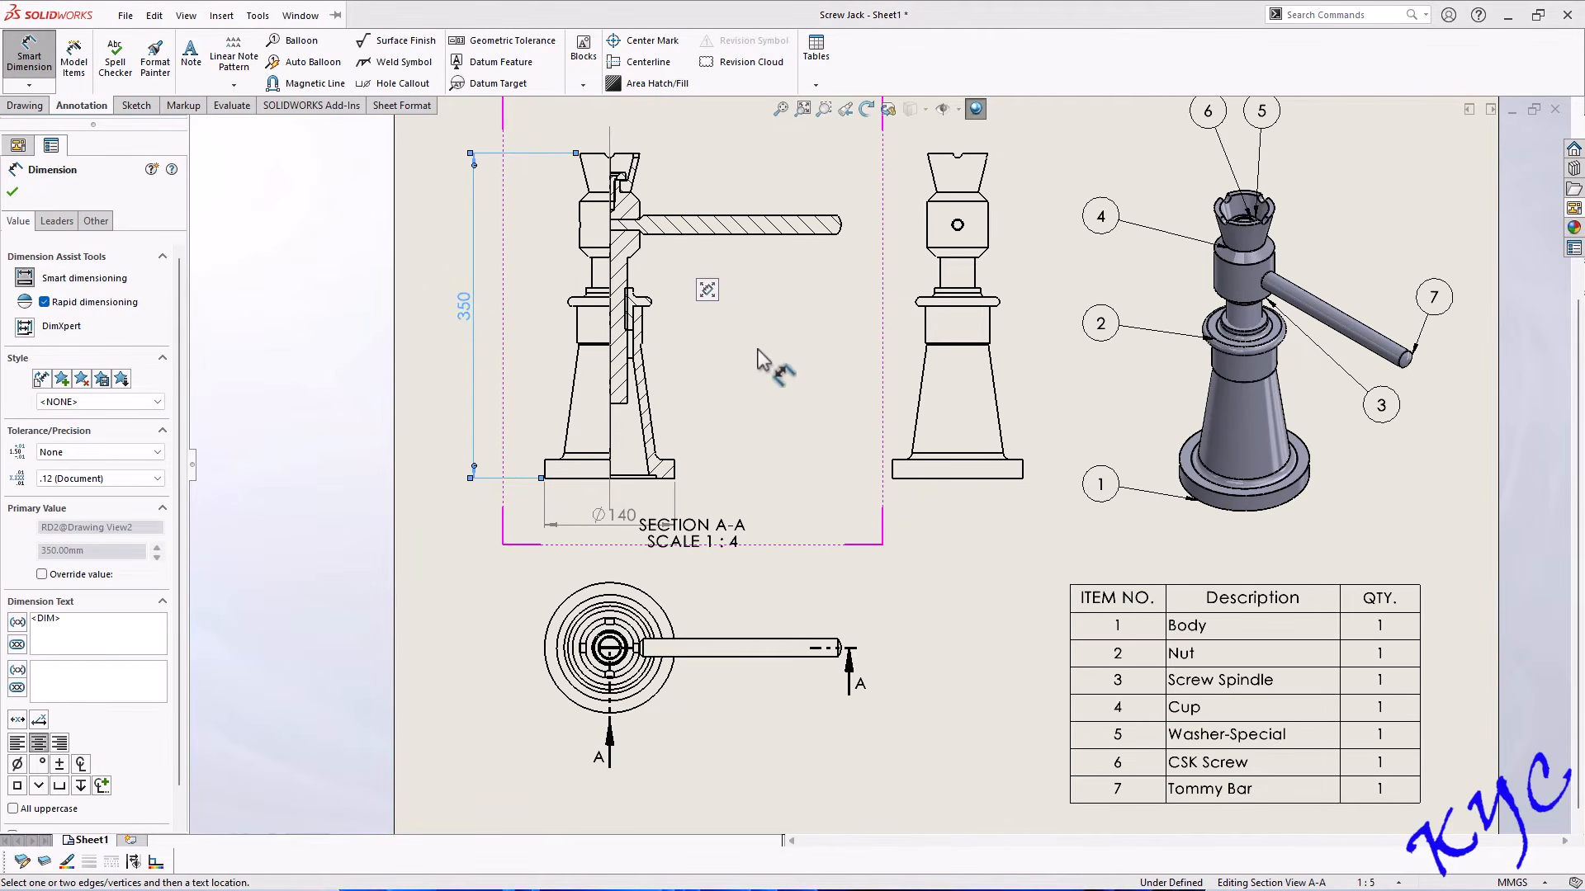
scroll(624, 453, down, 1)
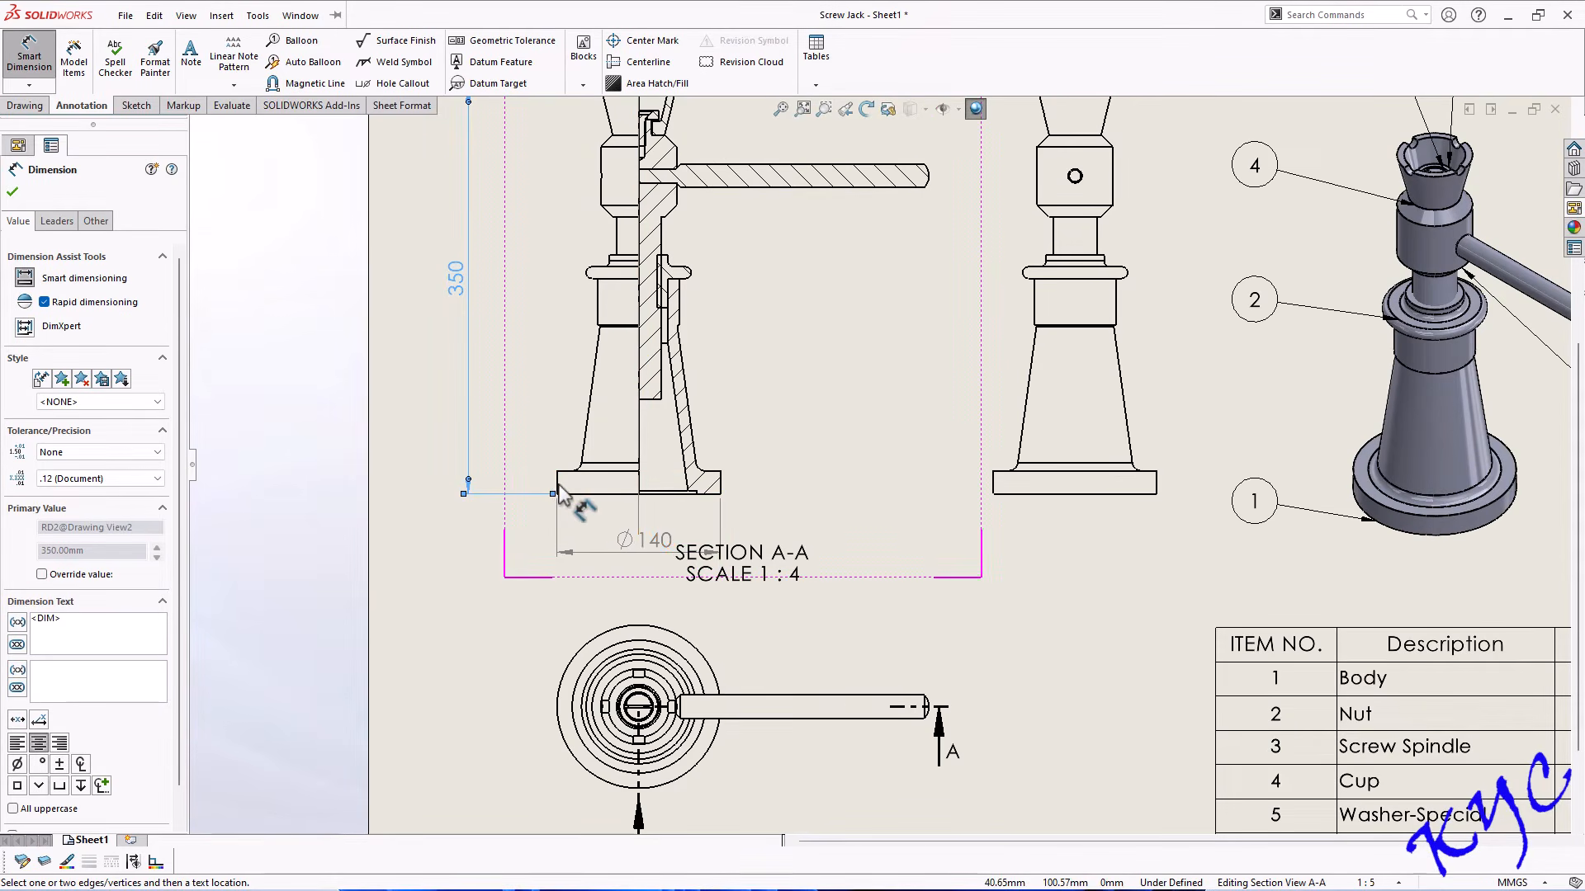
key(Escape)
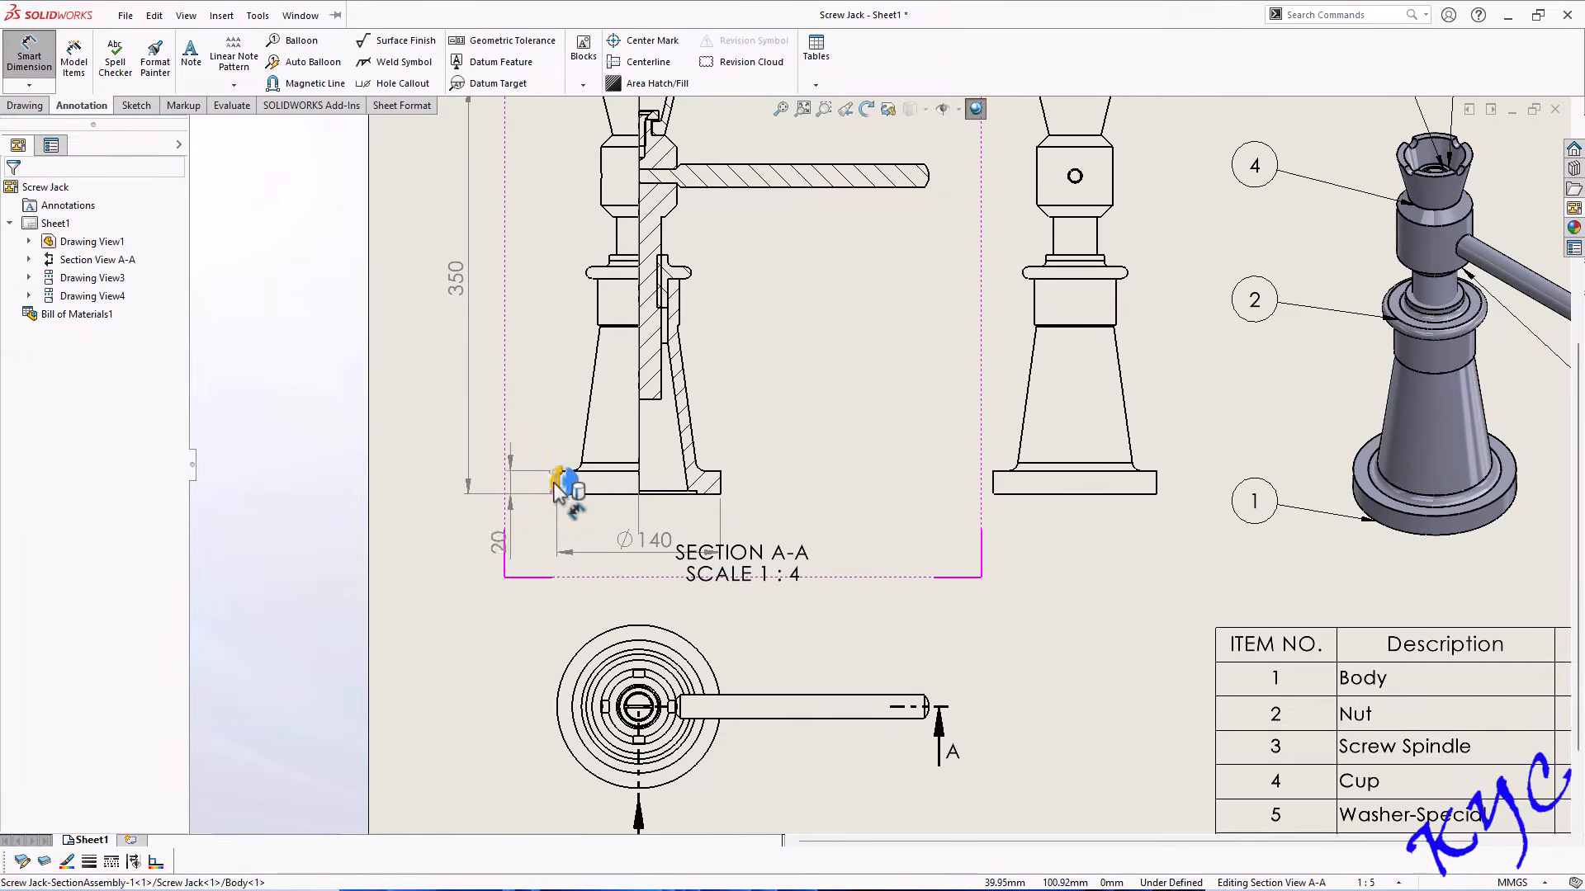
click(518, 477)
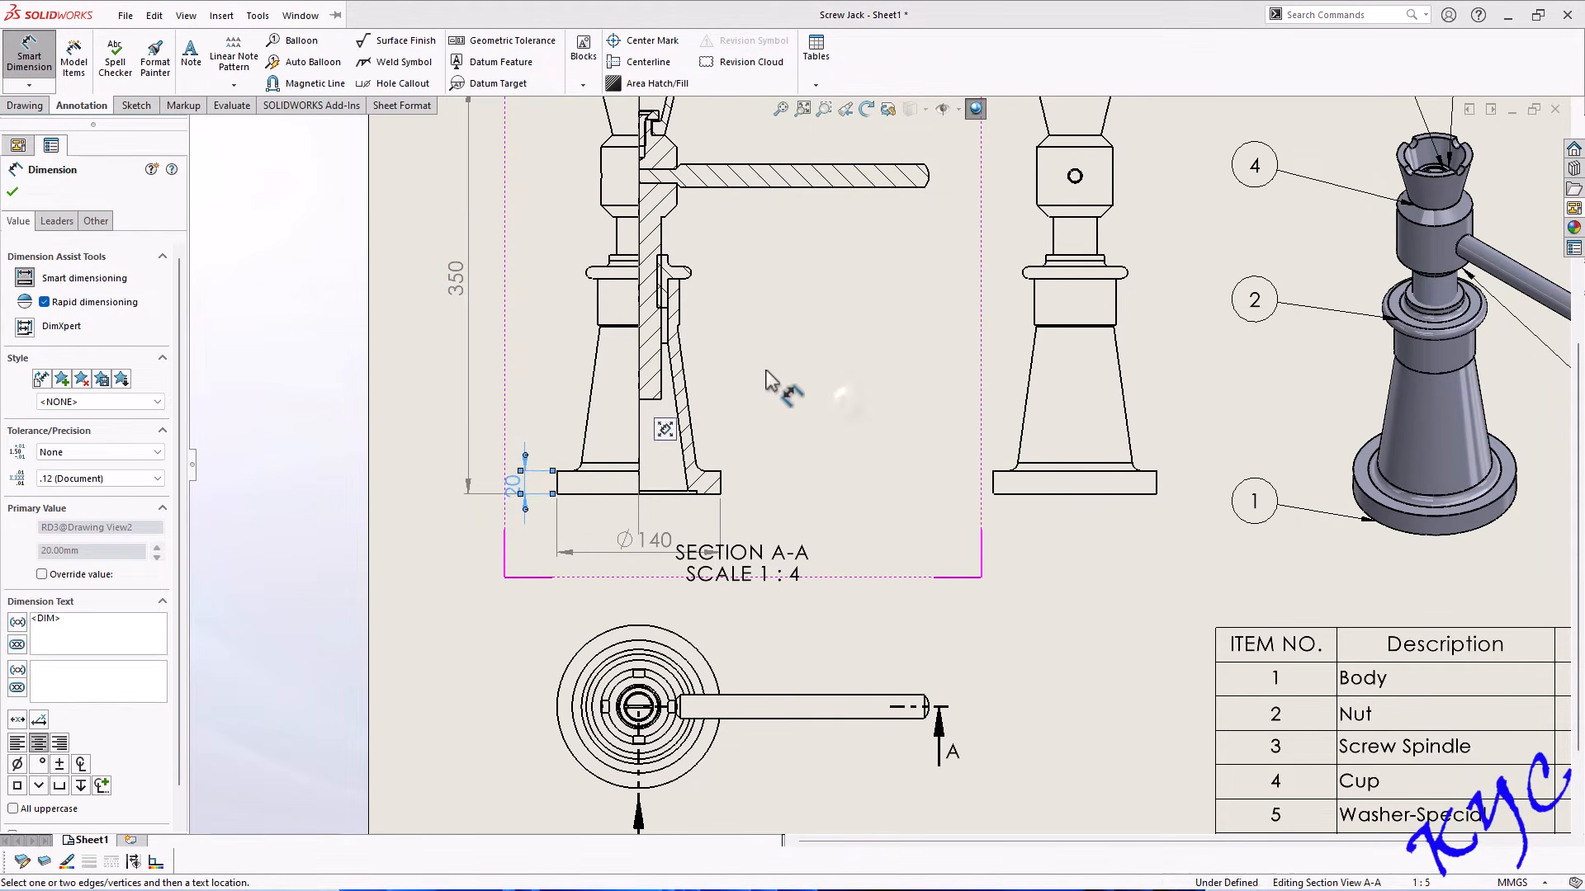
key(Escape)
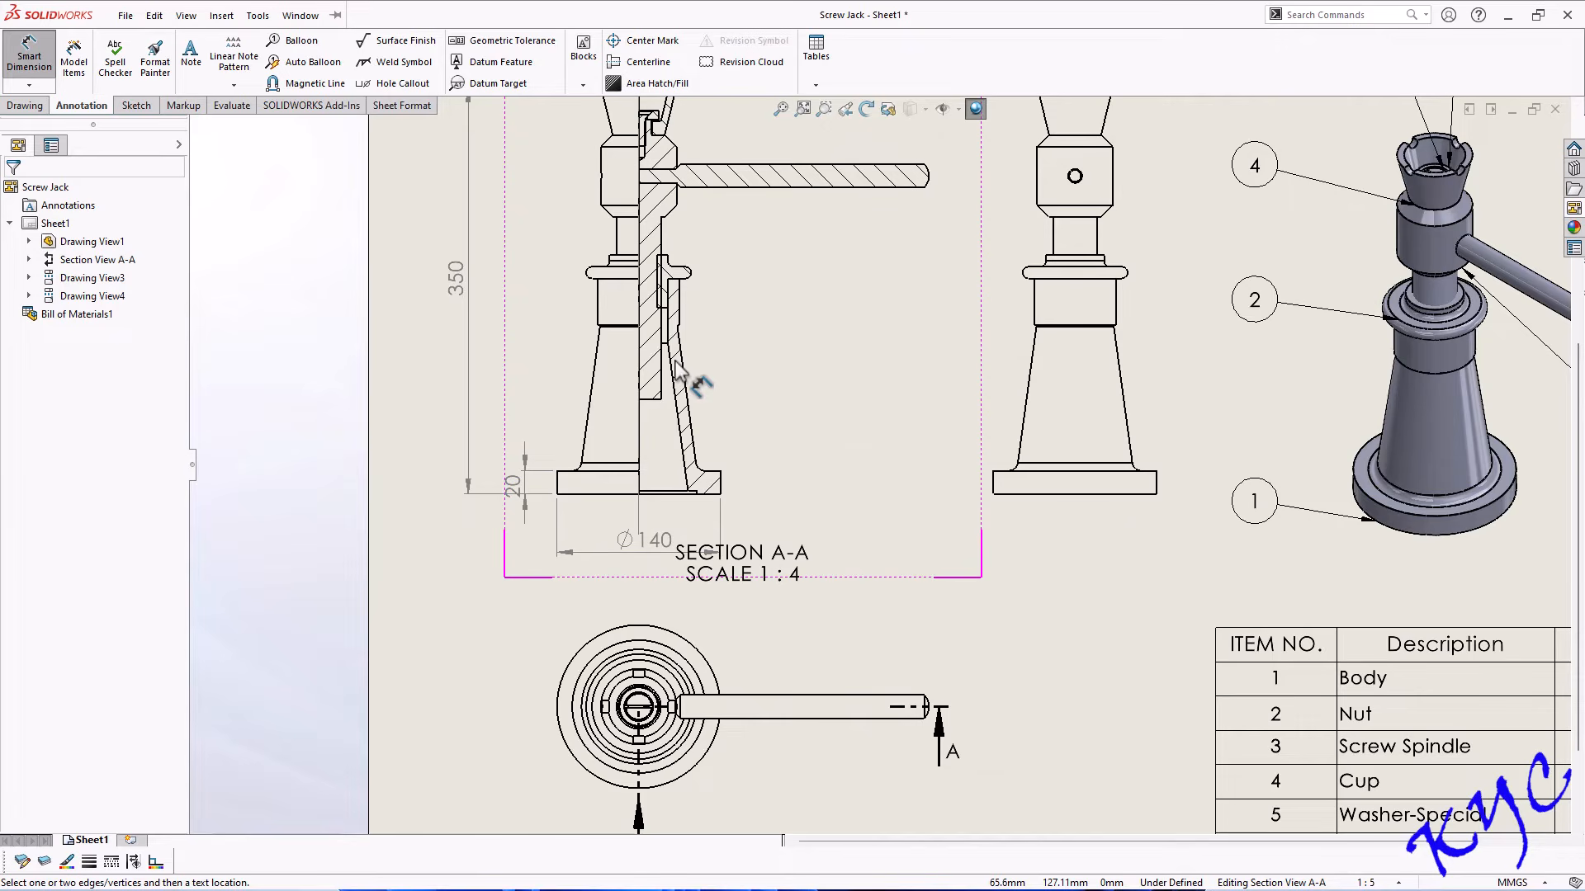
Dimension the height from the base's bottom to the underside of the collar in the half-section view, on the tommy bar side.
click(615, 279)
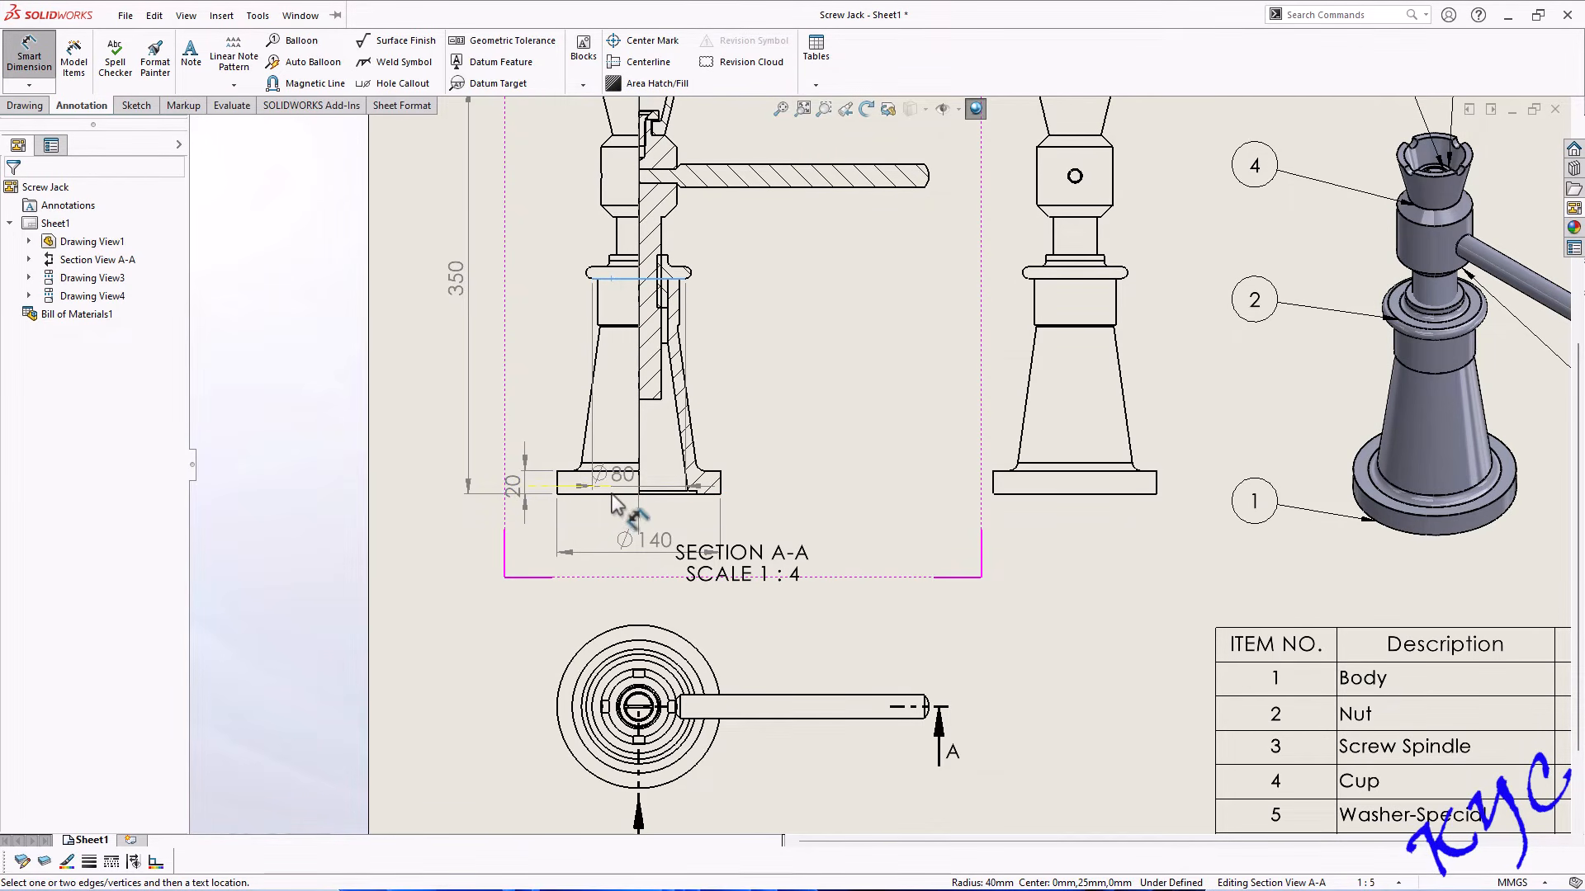
click(613, 495)
click(835, 386)
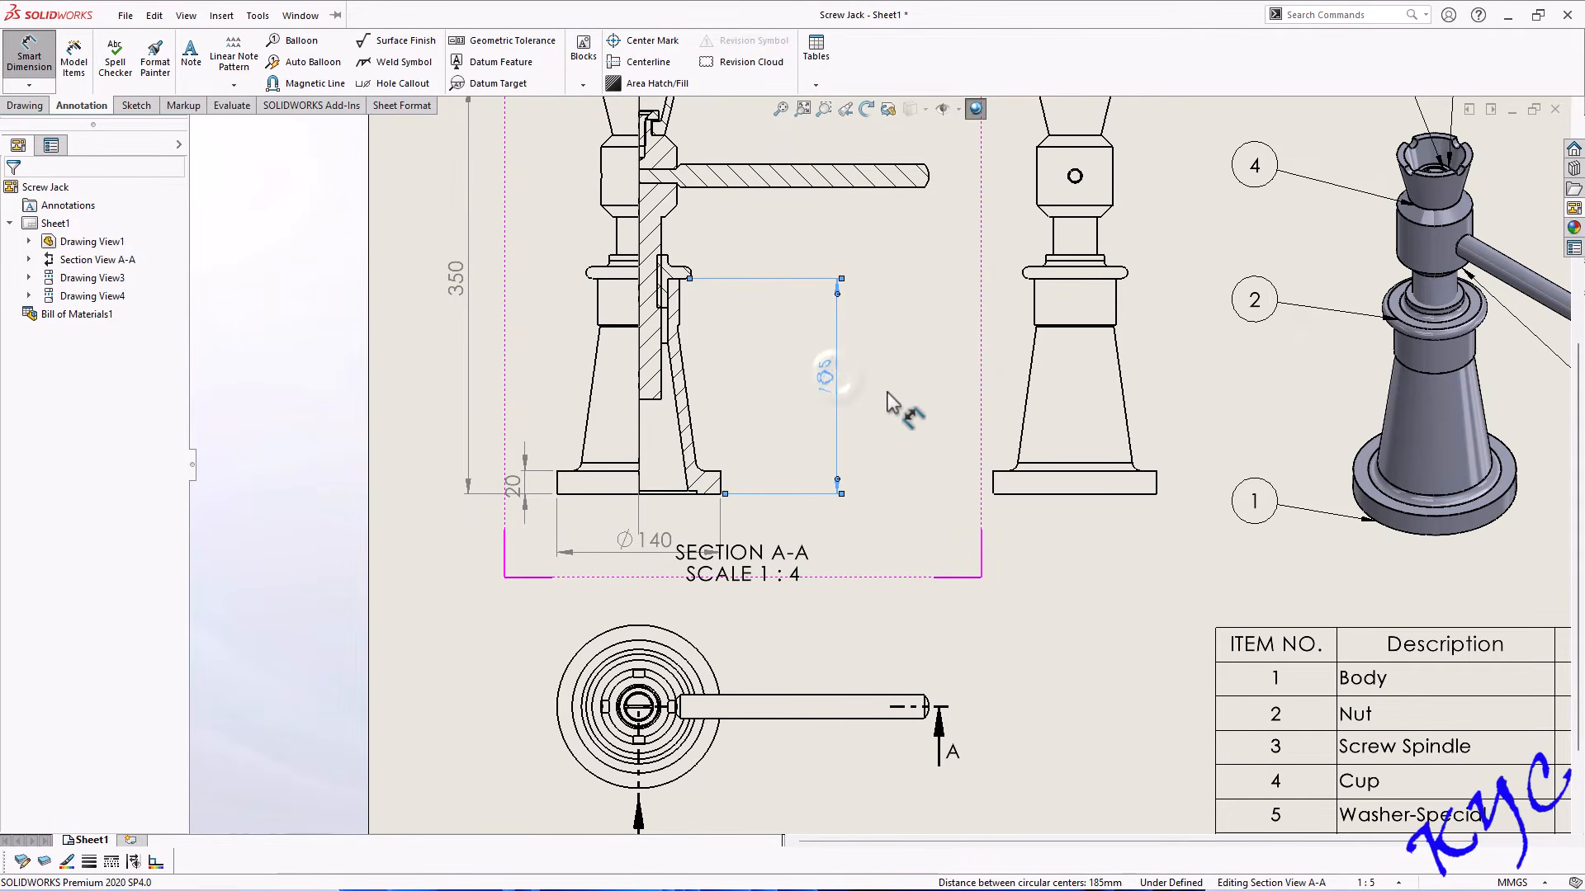
click(1075, 576)
Dimension the height of the screw spindle's head in the side view, placing the dimension beside the view.
scroll(1078, 510, up, 4)
scroll(1047, 364, down, 2)
scroll(981, 338, down, 2)
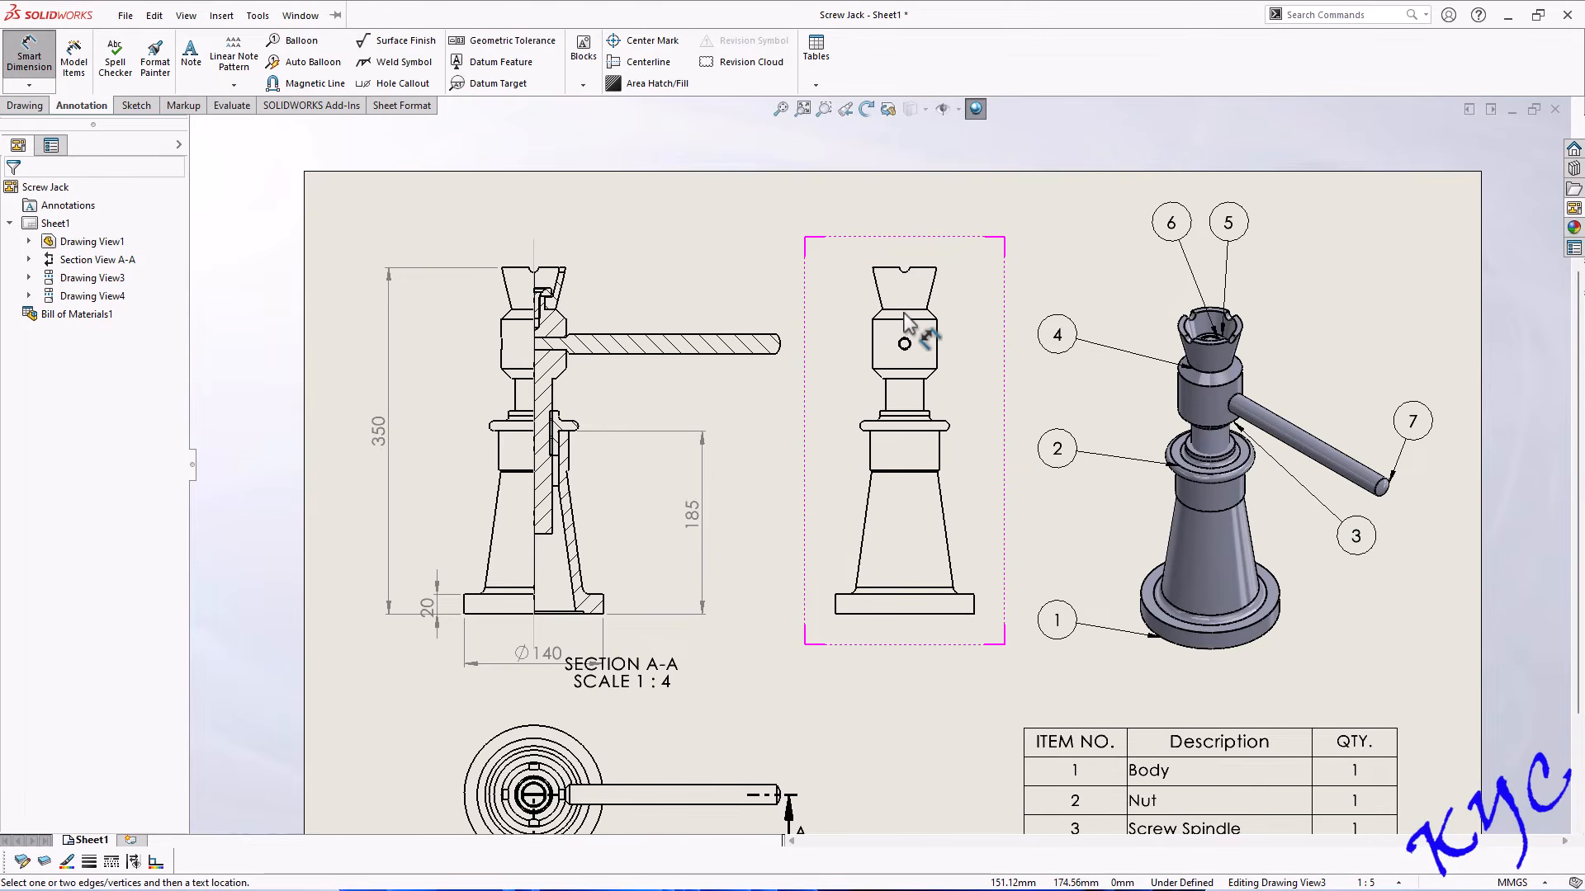
click(906, 312)
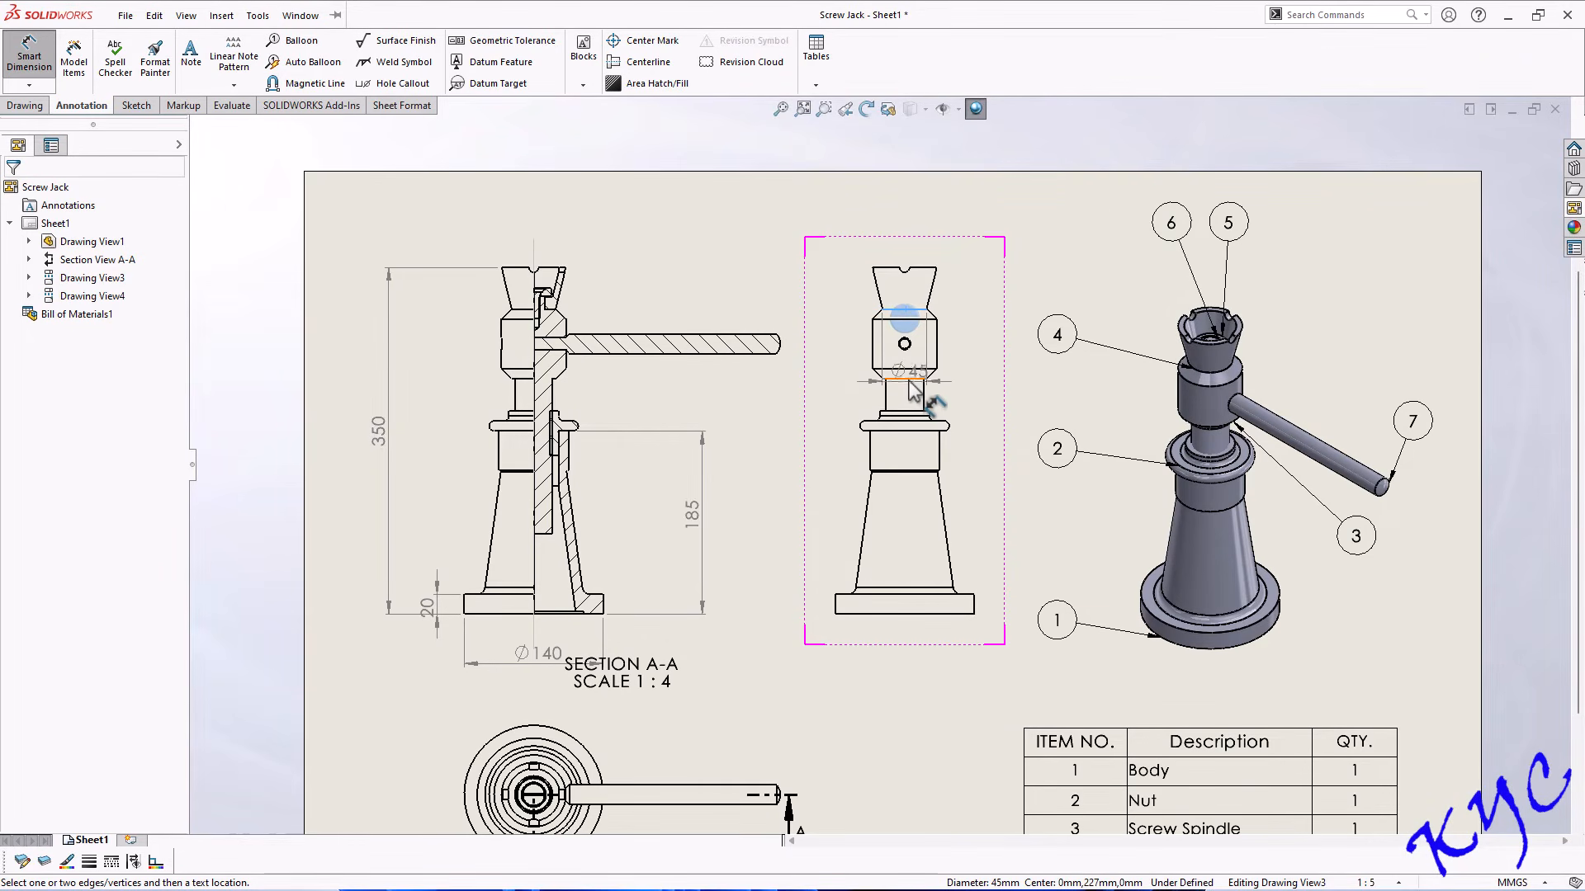
click(911, 382)
click(984, 346)
key(Escape)
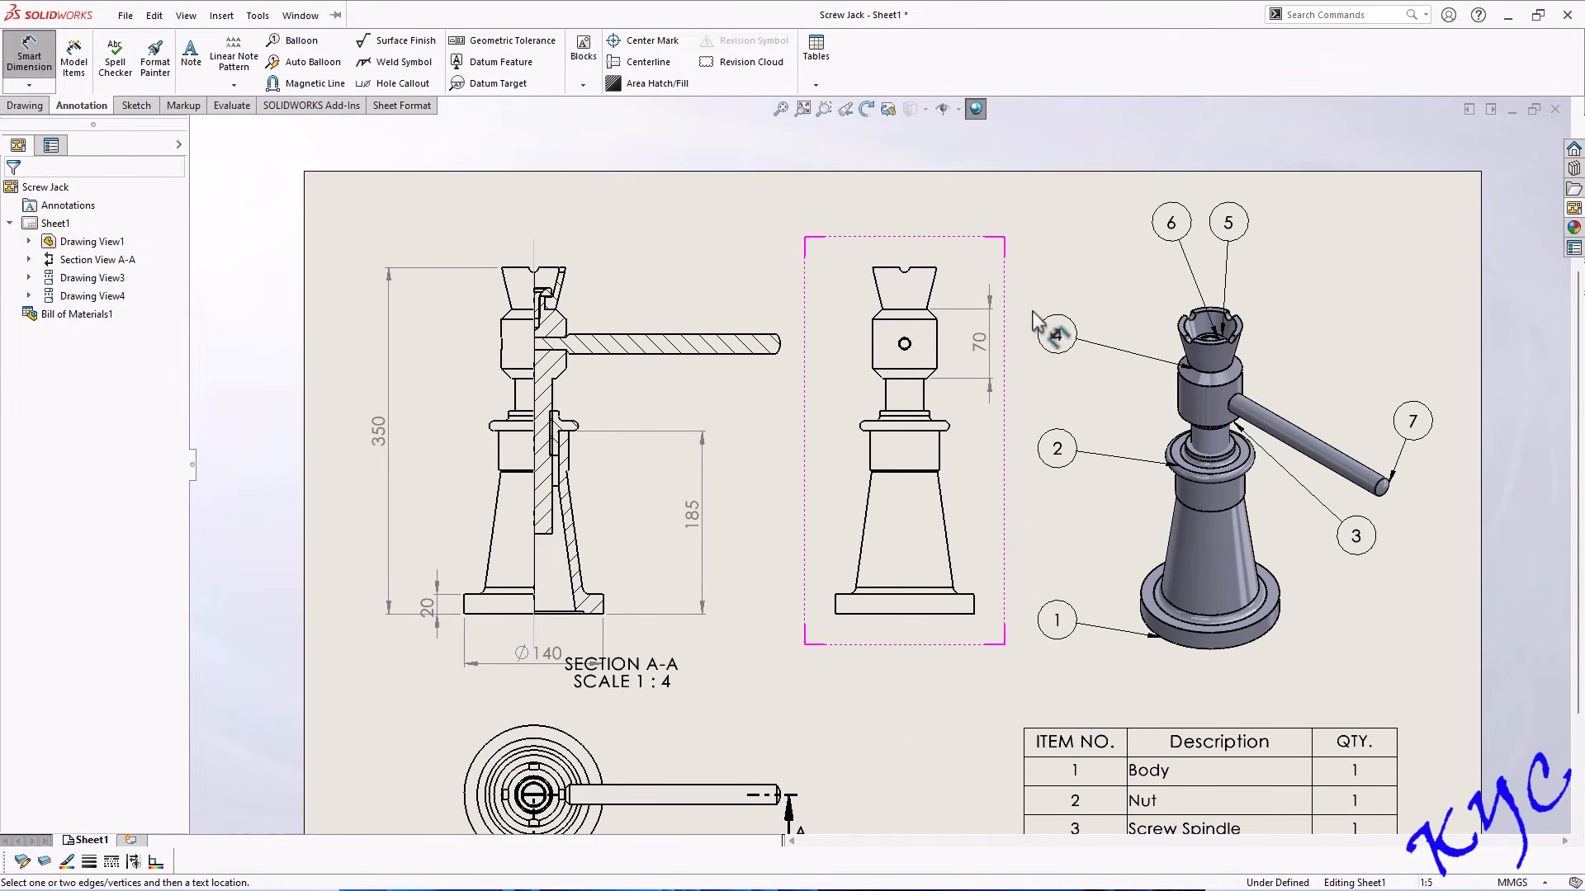
Insert the cosmetic threads as model items into the side view, importing from the entire model.
scroll(924, 677, up, 3)
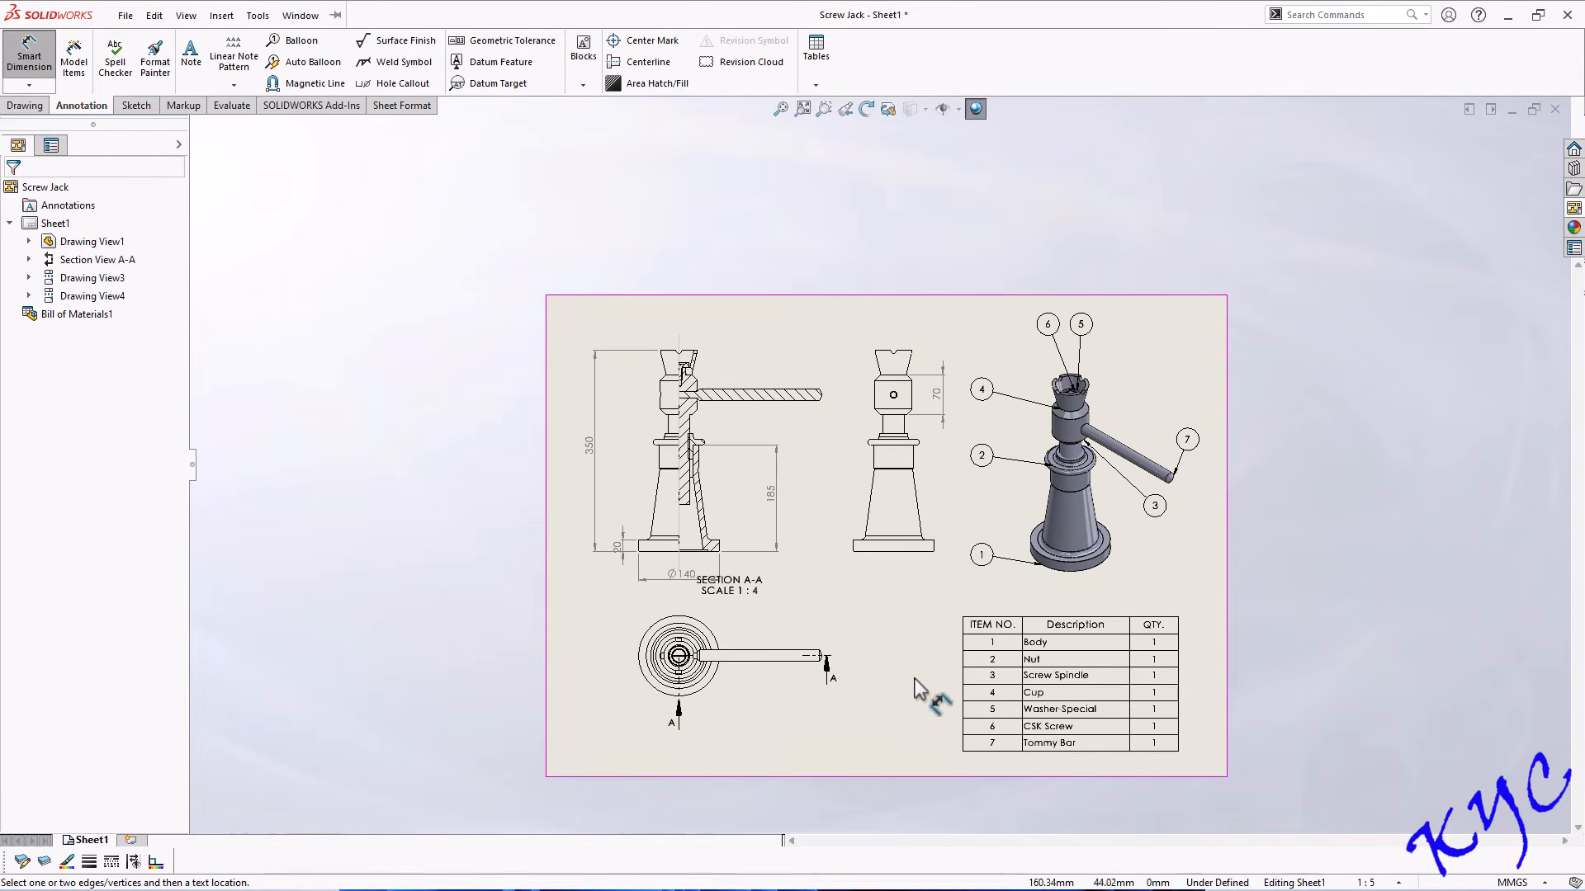
scroll(809, 613, down, 2)
scroll(949, 388, down, 1)
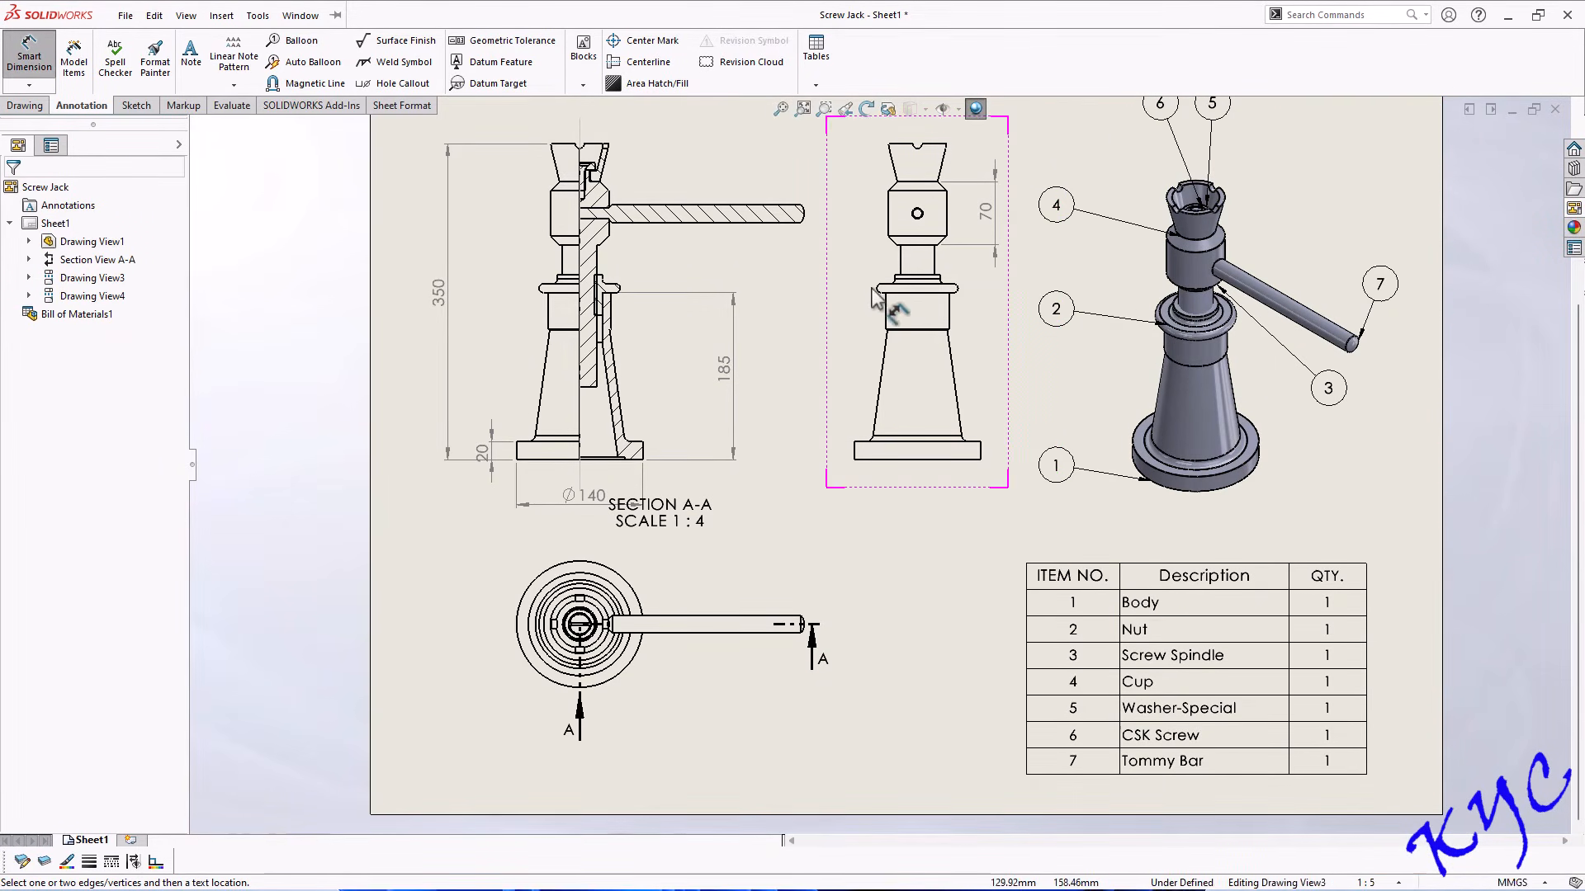
scroll(982, 359, down, 1)
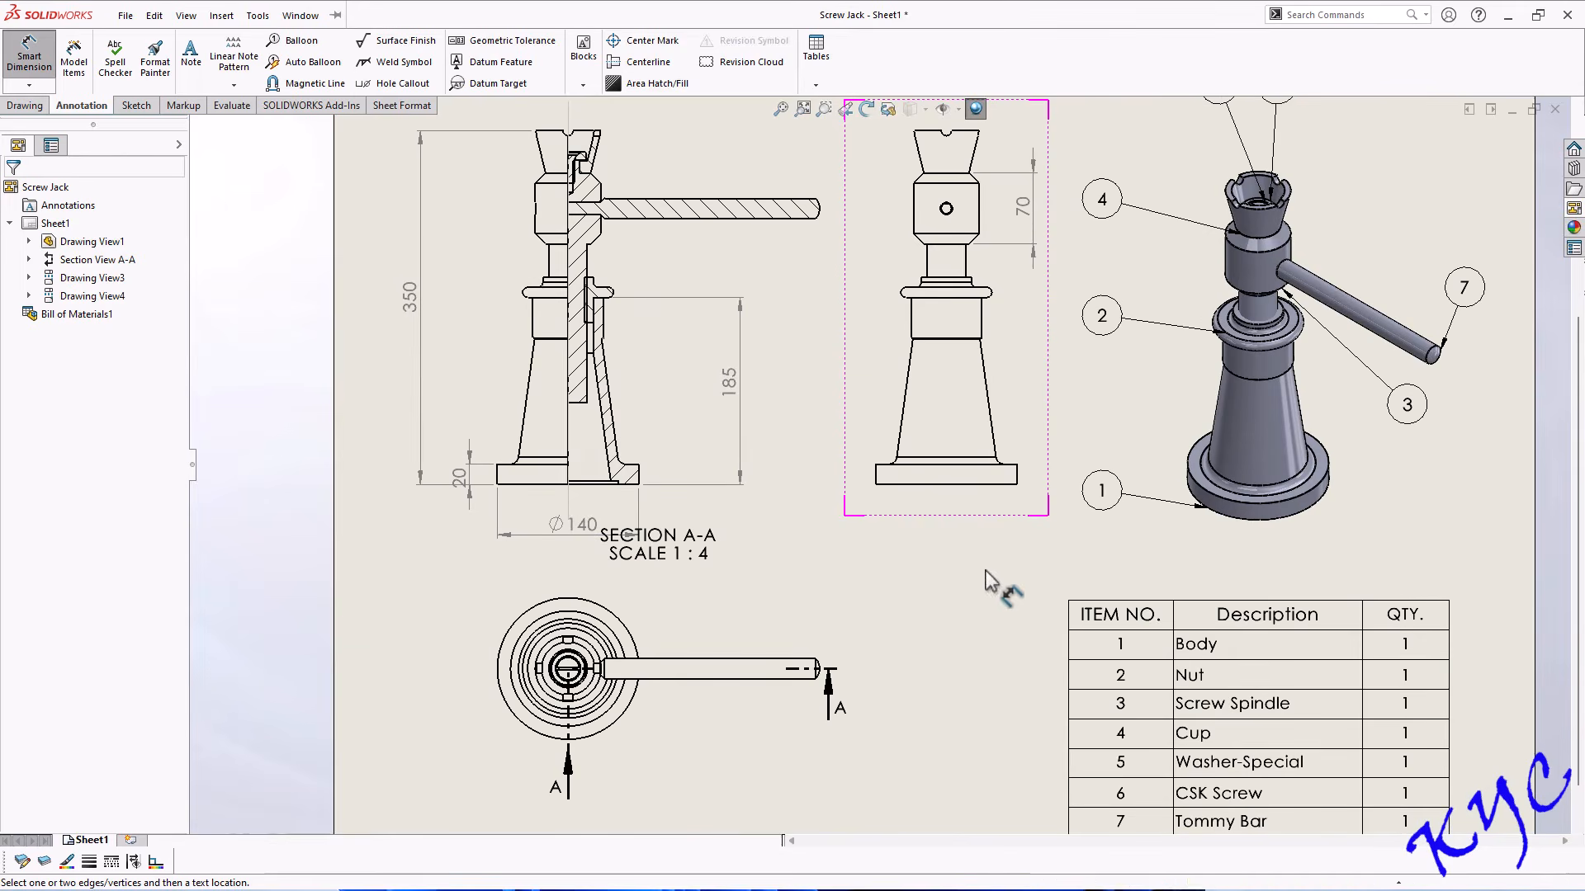
click(396, 291)
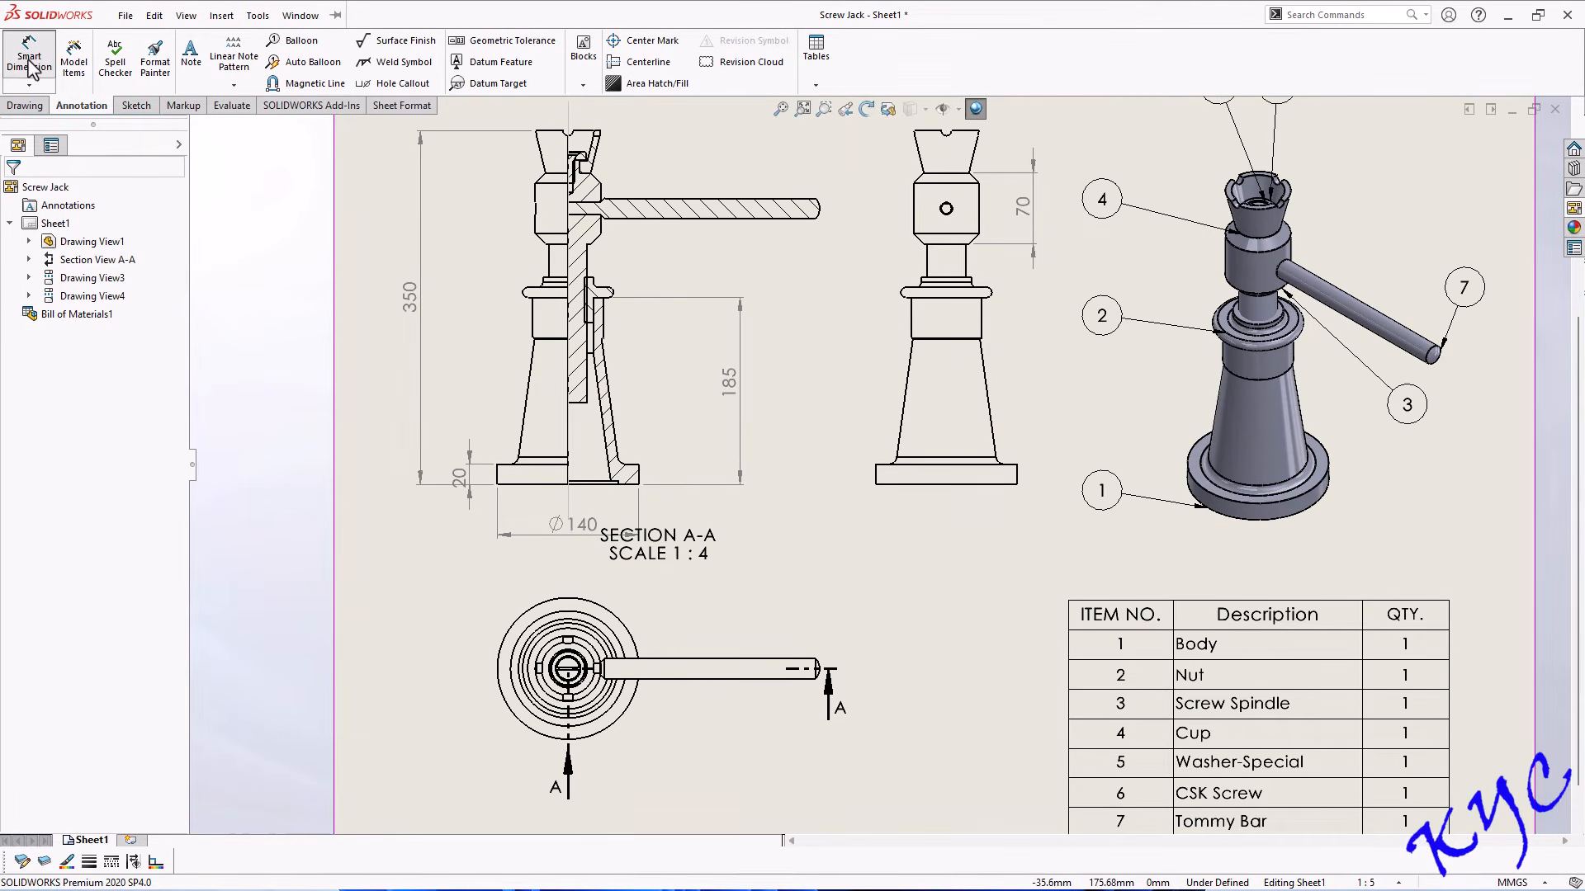
key(Escape)
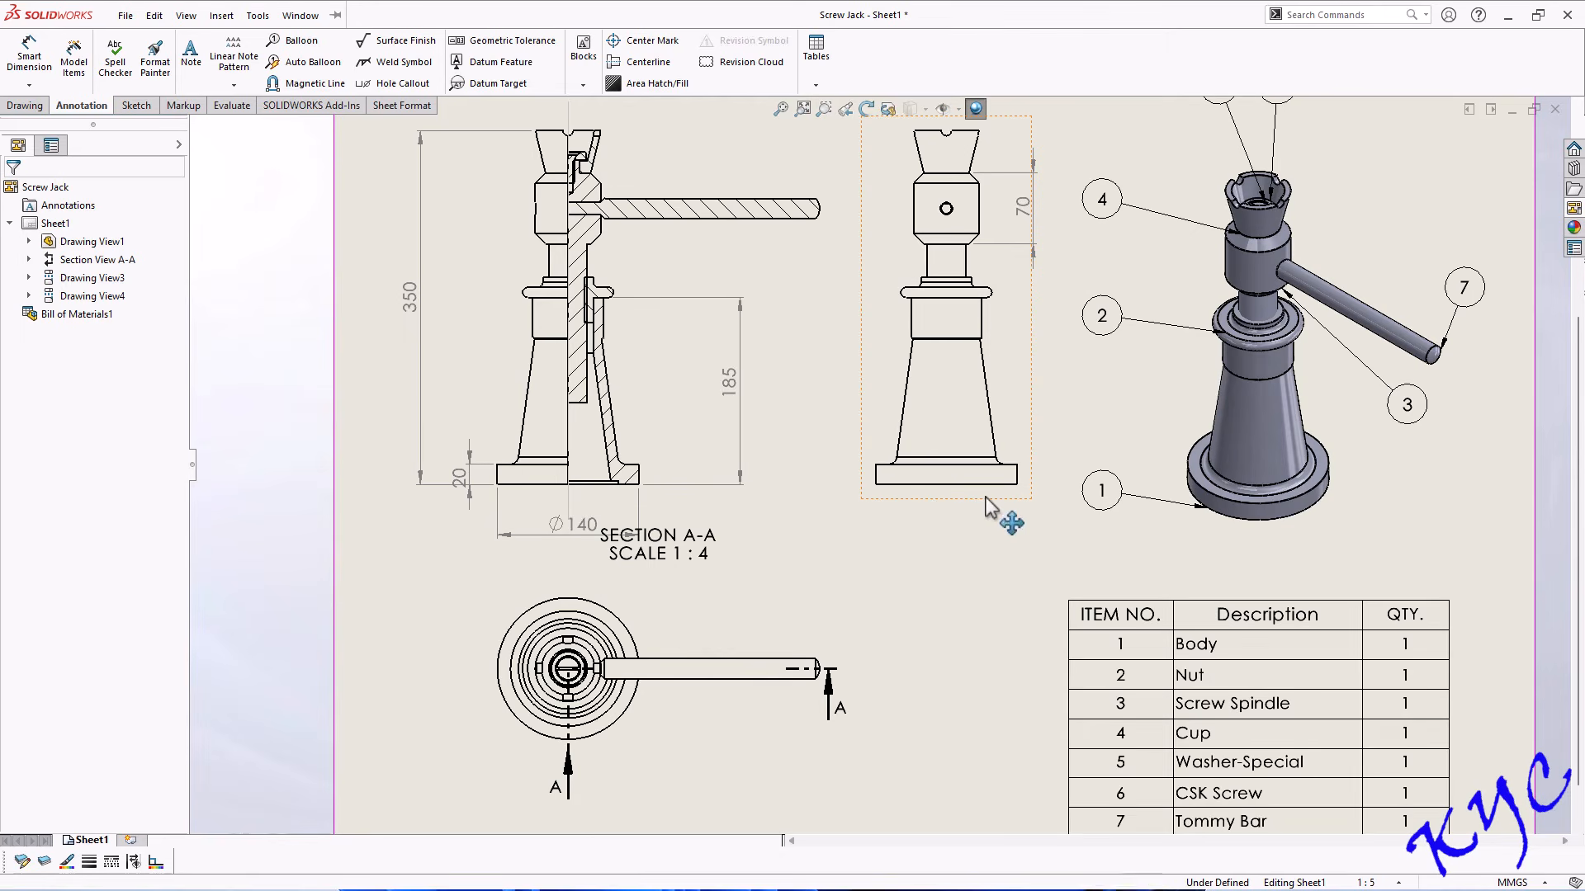
click(990, 506)
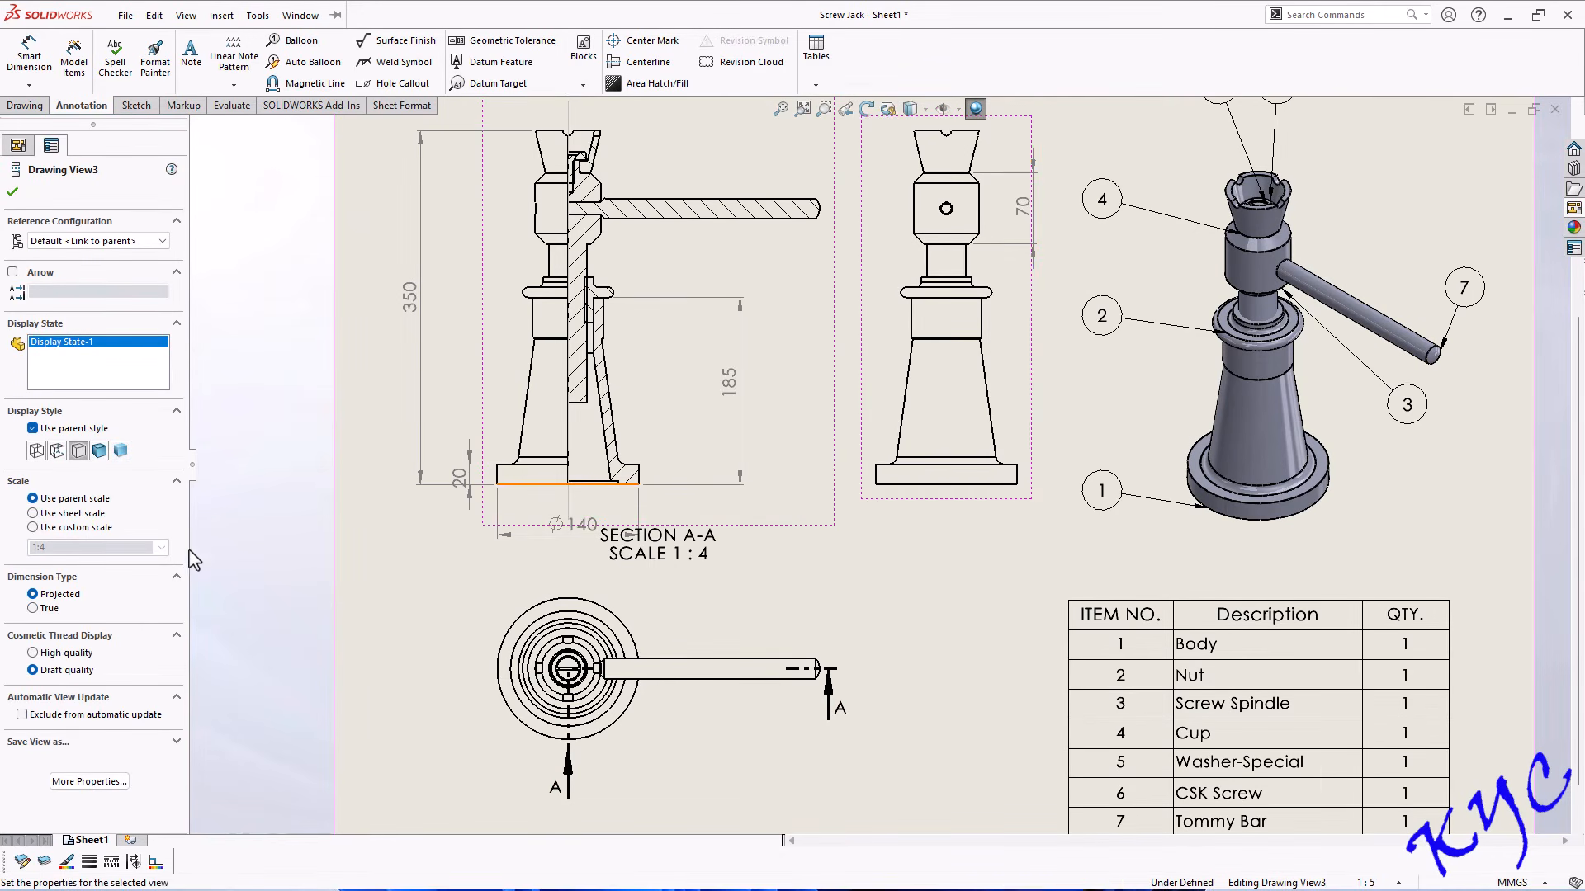
click(72, 83)
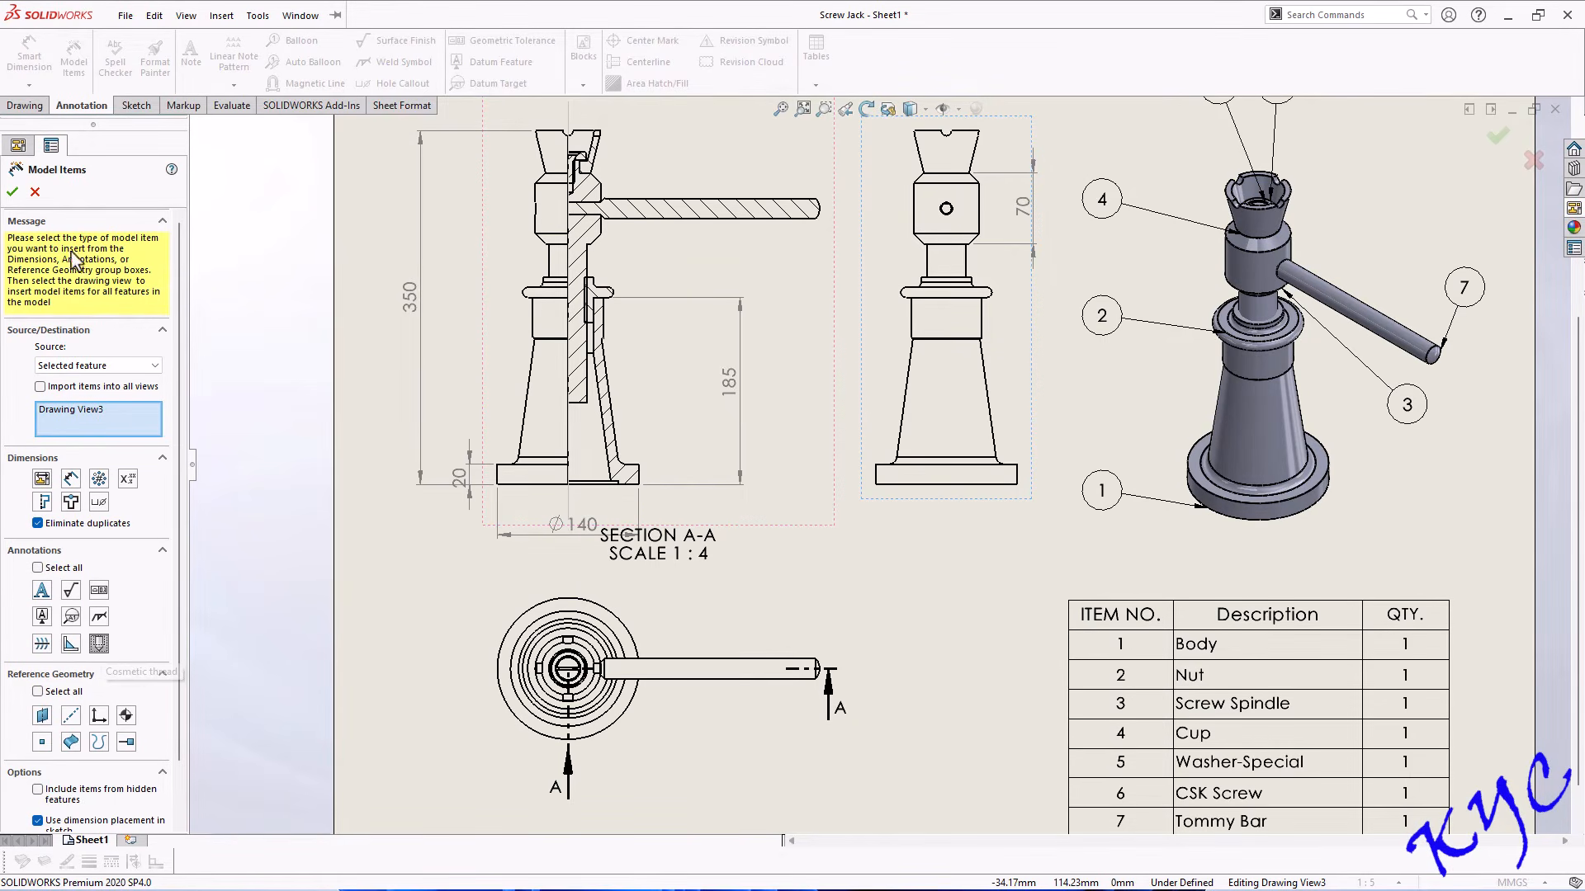
click(13, 194)
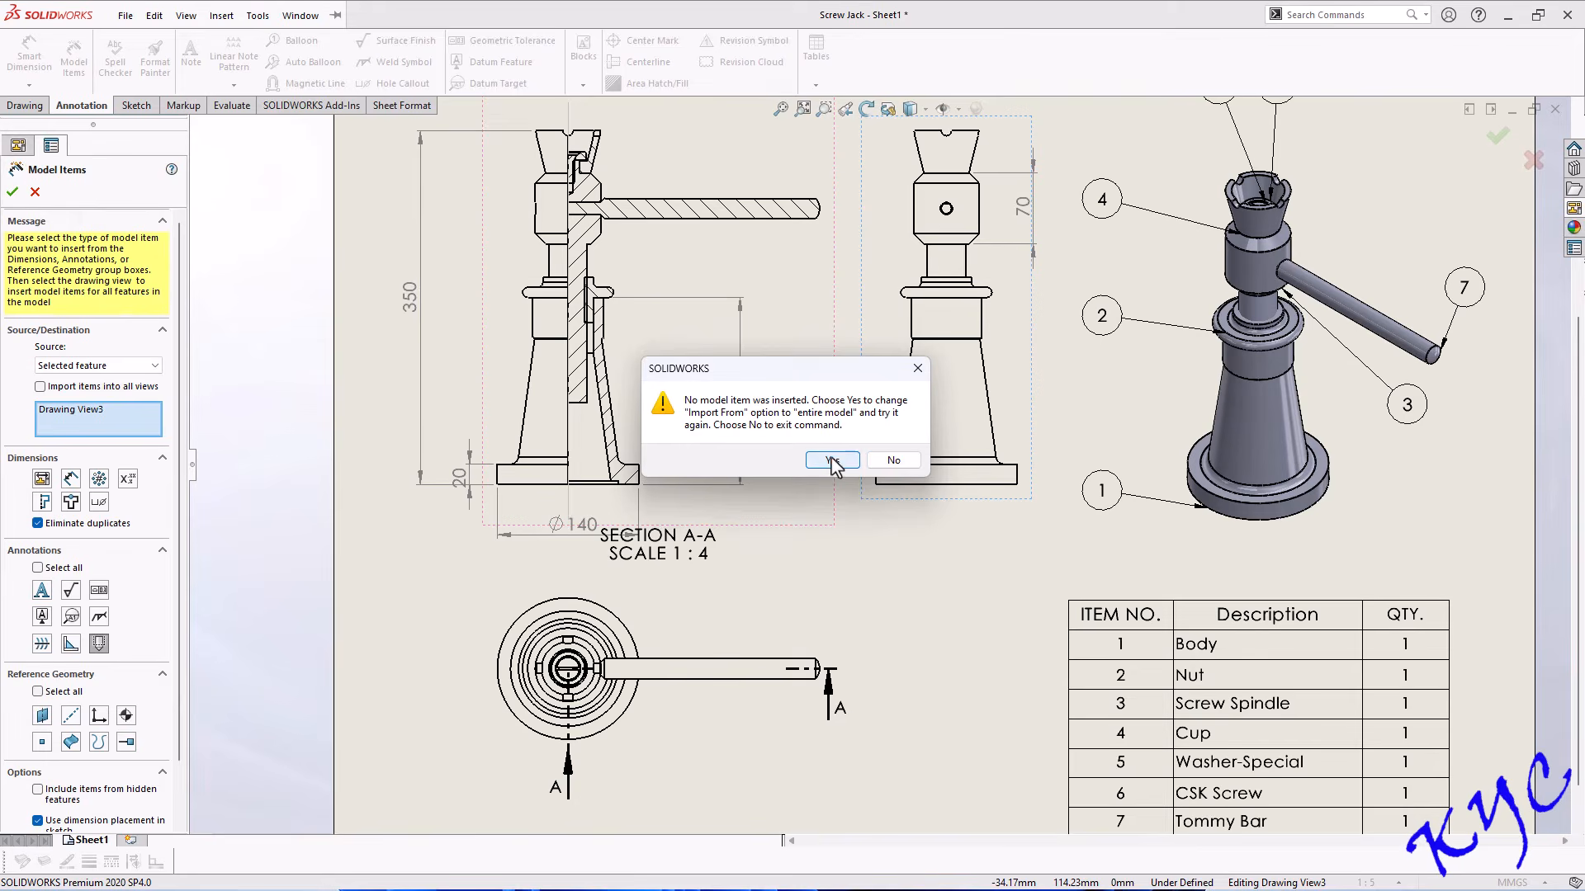
click(832, 460)
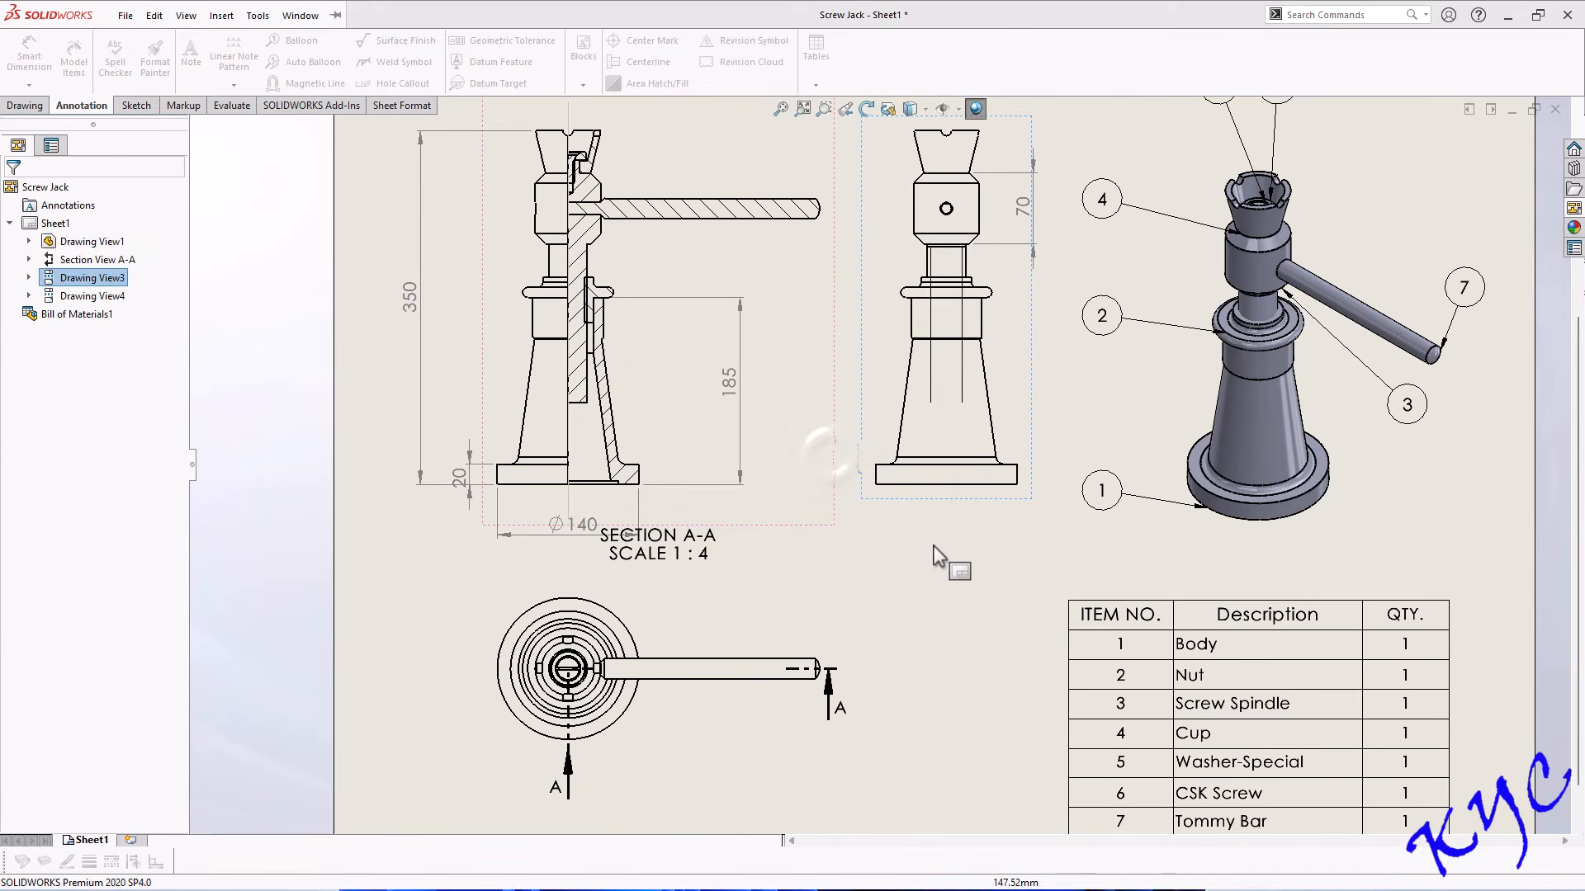
Set the side view's display style to Hidden Lines Visible.
click(970, 511)
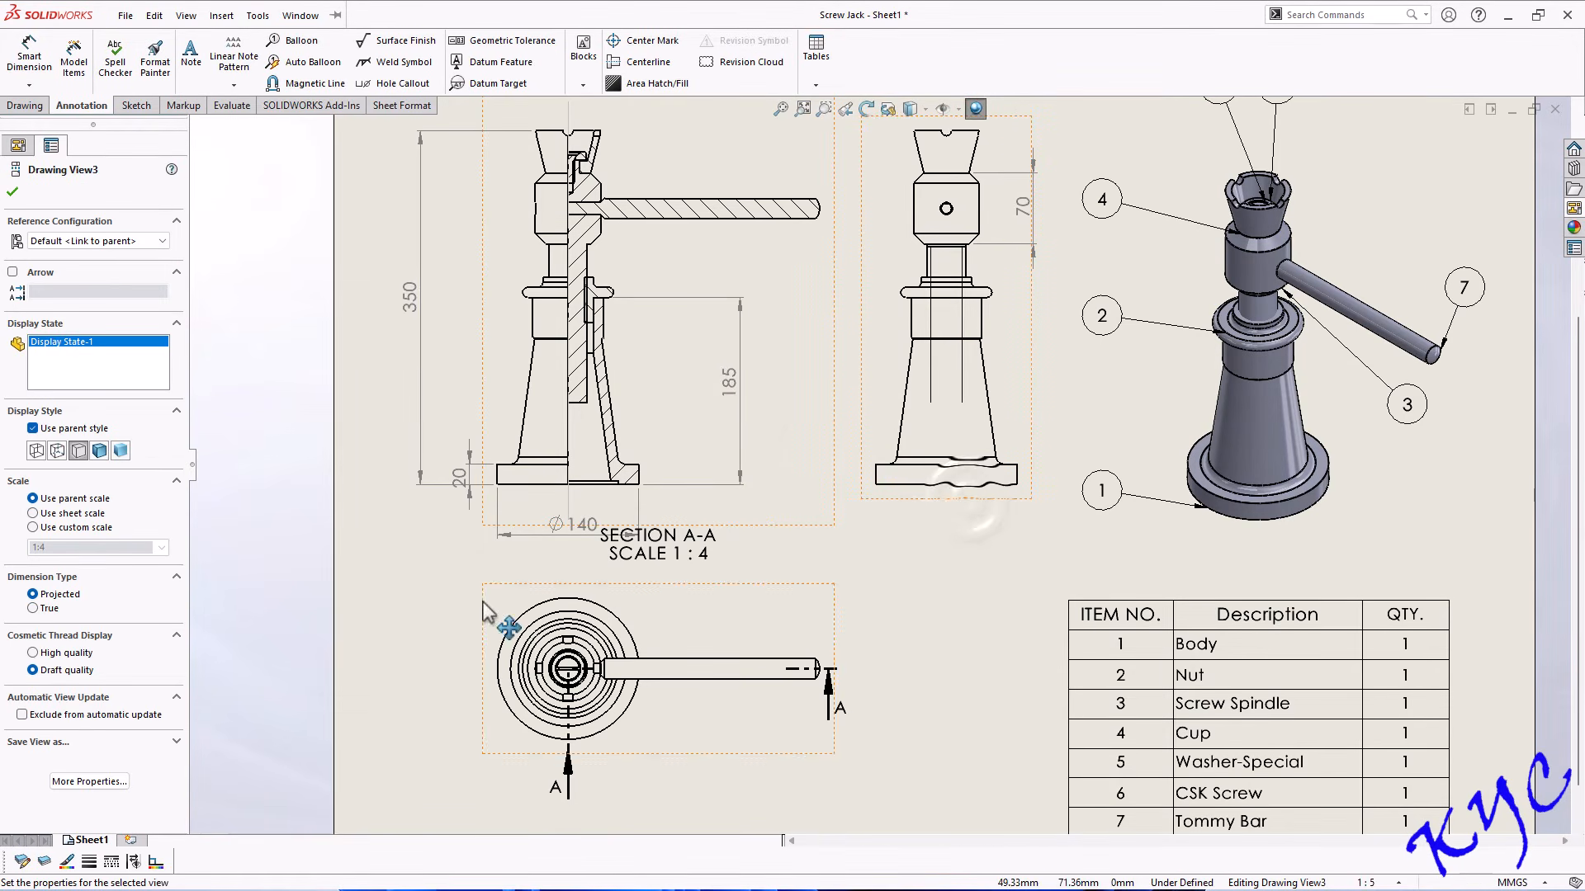
click(57, 450)
click(965, 586)
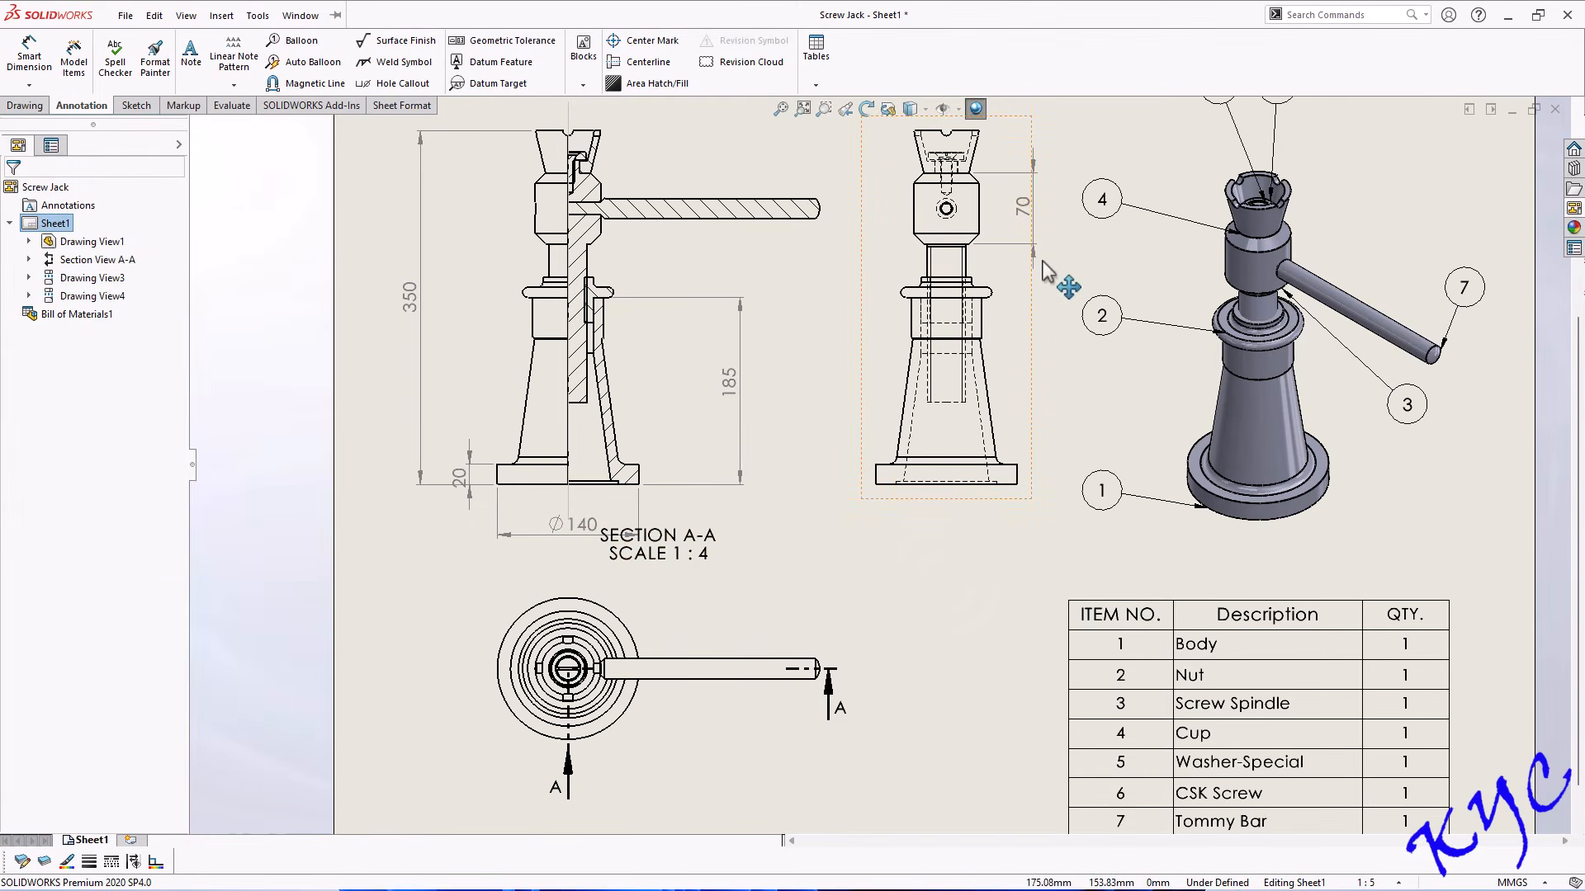
Examine the hidden lines and spindle thread in the side view against the half-section view.
key(f)
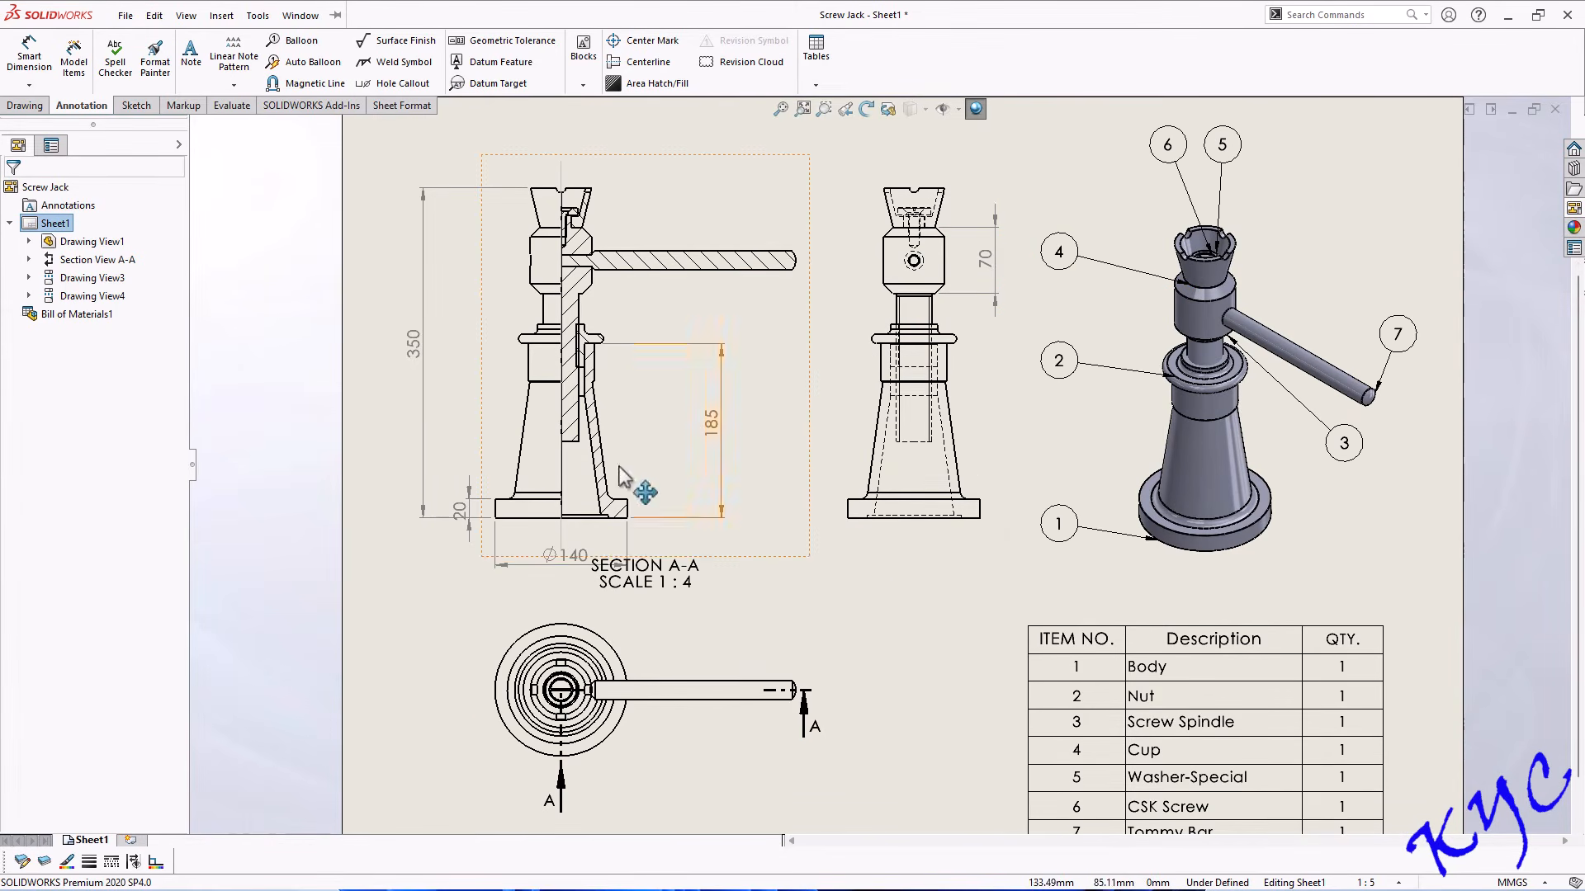
scroll(1007, 413, down, 2)
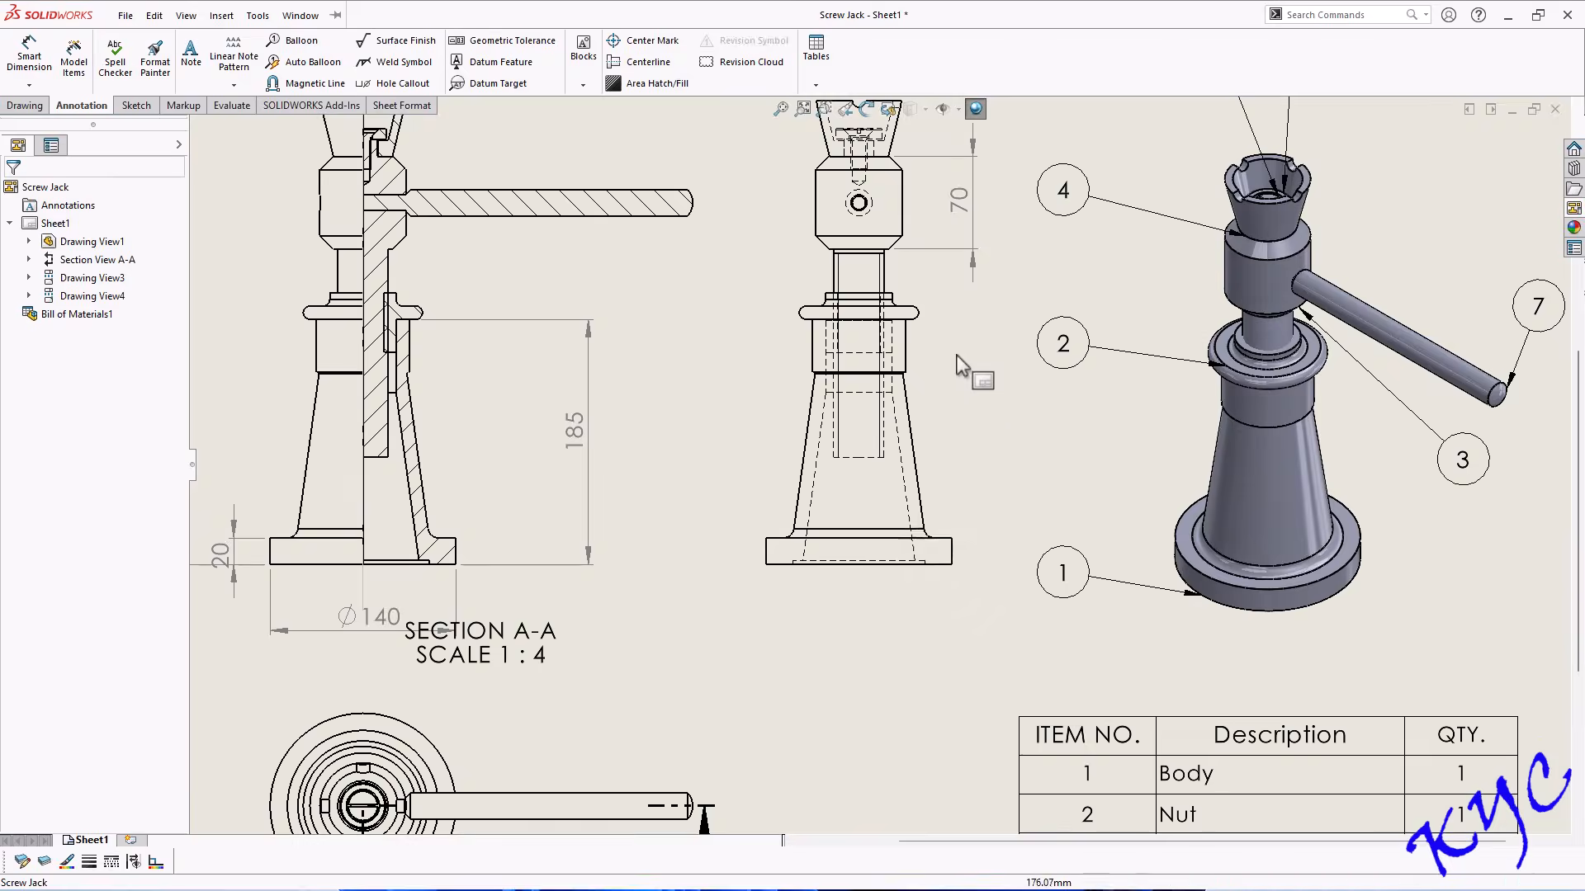
scroll(991, 382, down, 1)
scroll(937, 413, down, 1)
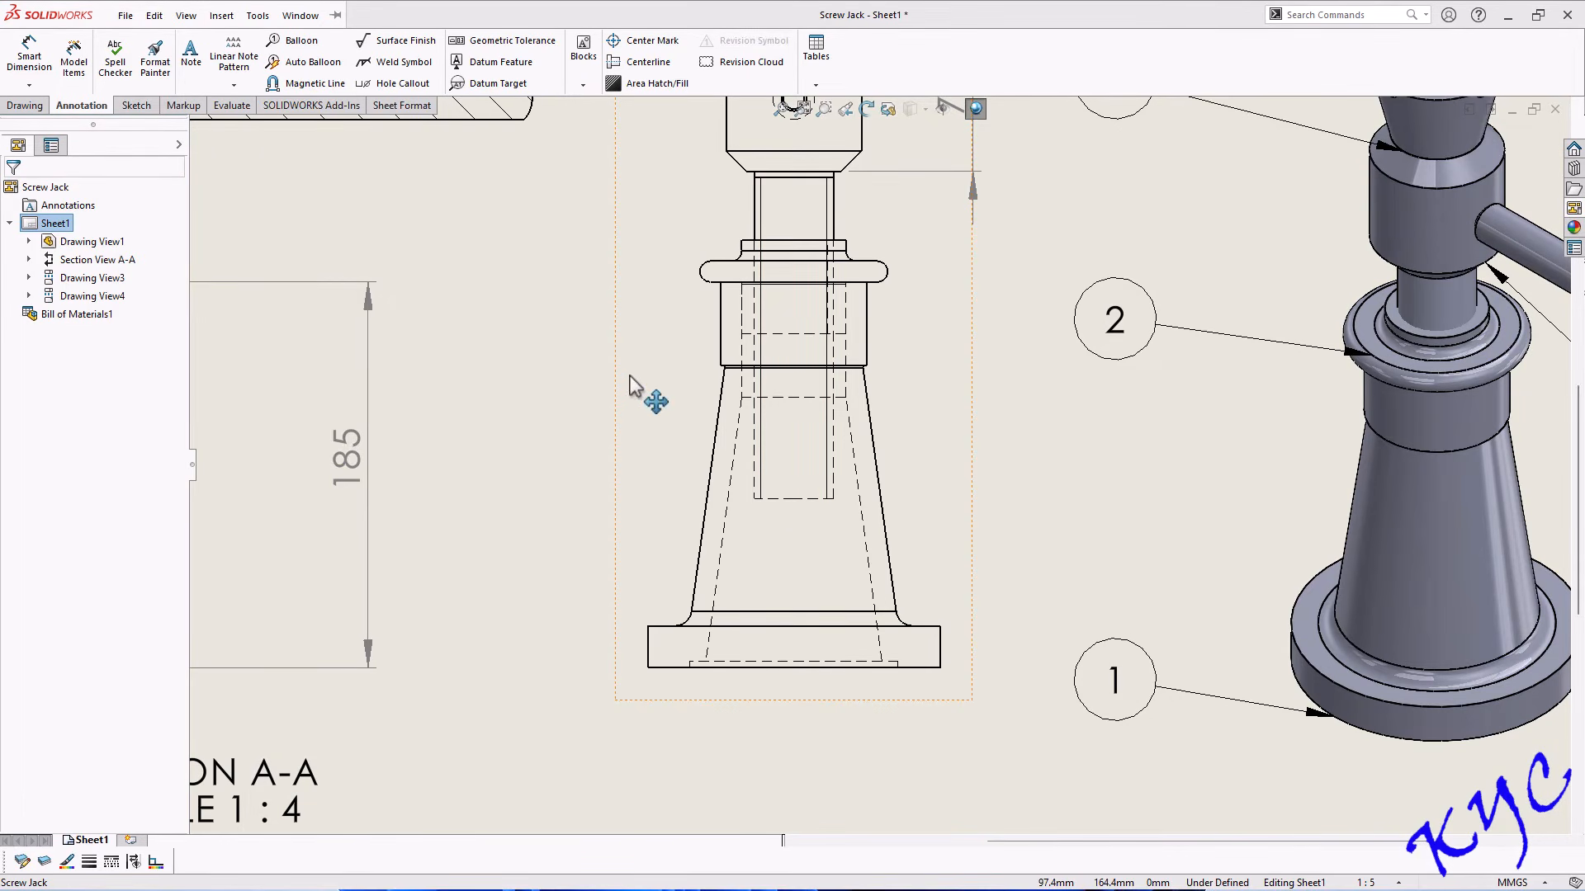
scroll(630, 376, up, 4)
scroll(673, 280, down, 3)
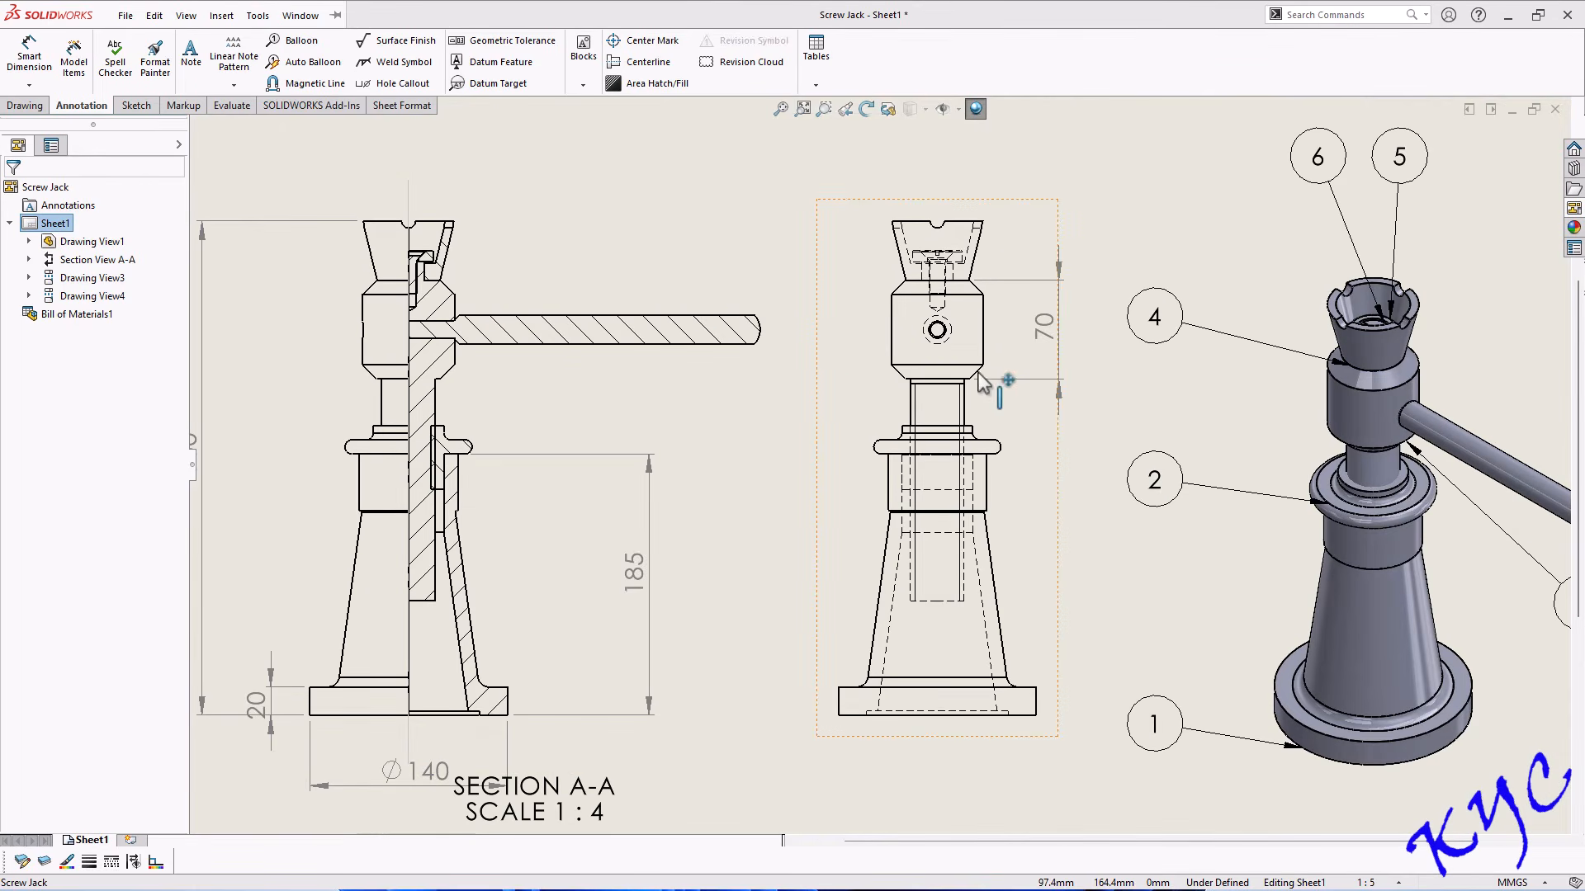
scroll(1106, 561, up, 2)
scroll(1097, 569, down, 2)
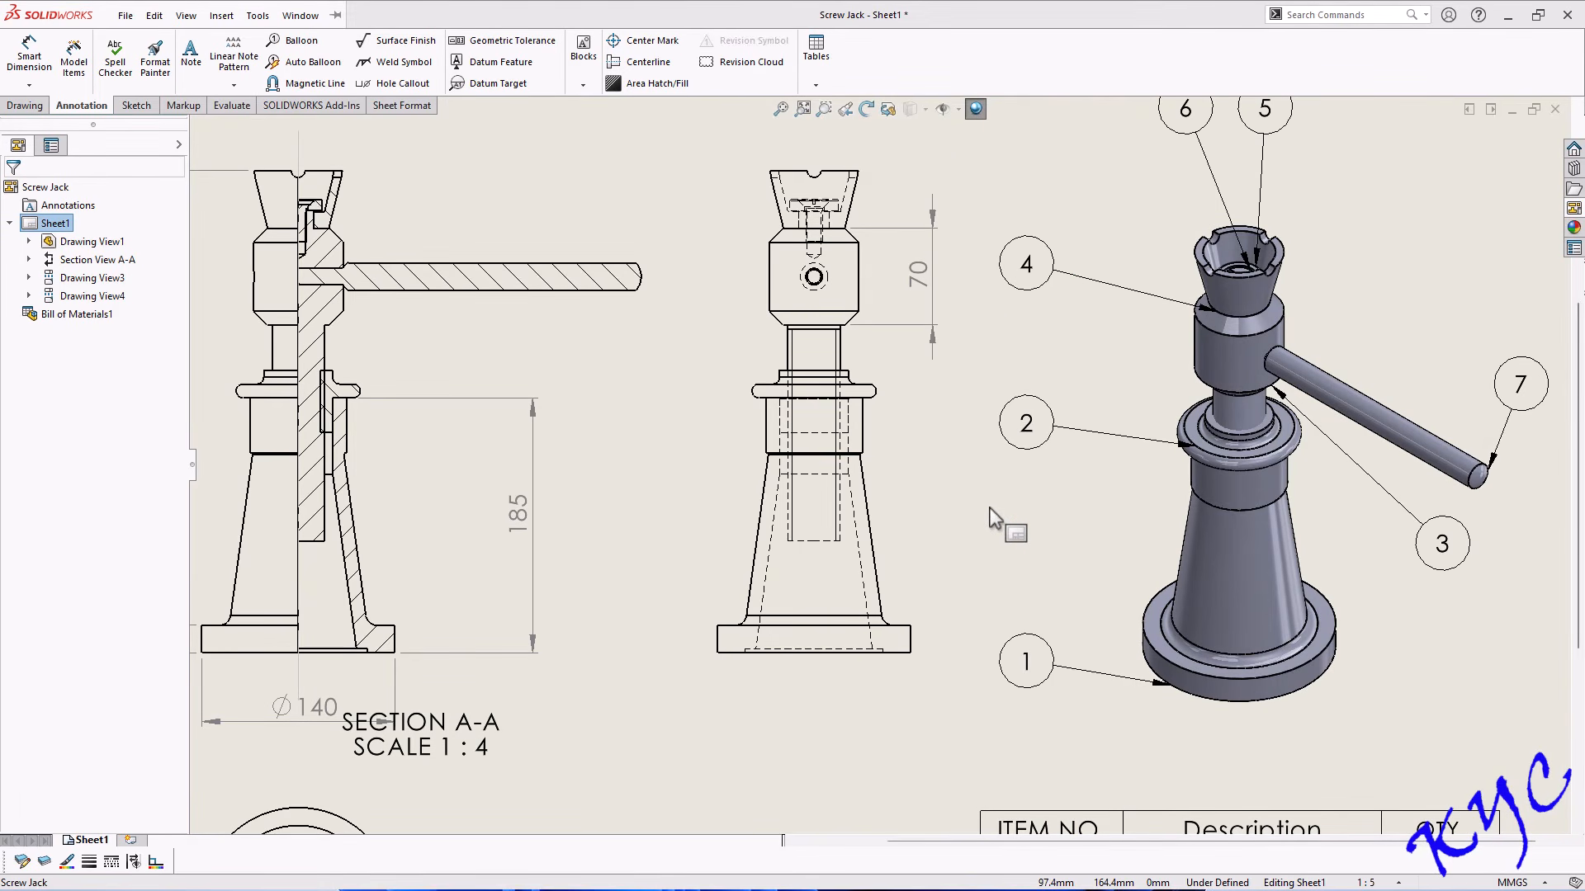
scroll(958, 429, up, 4)
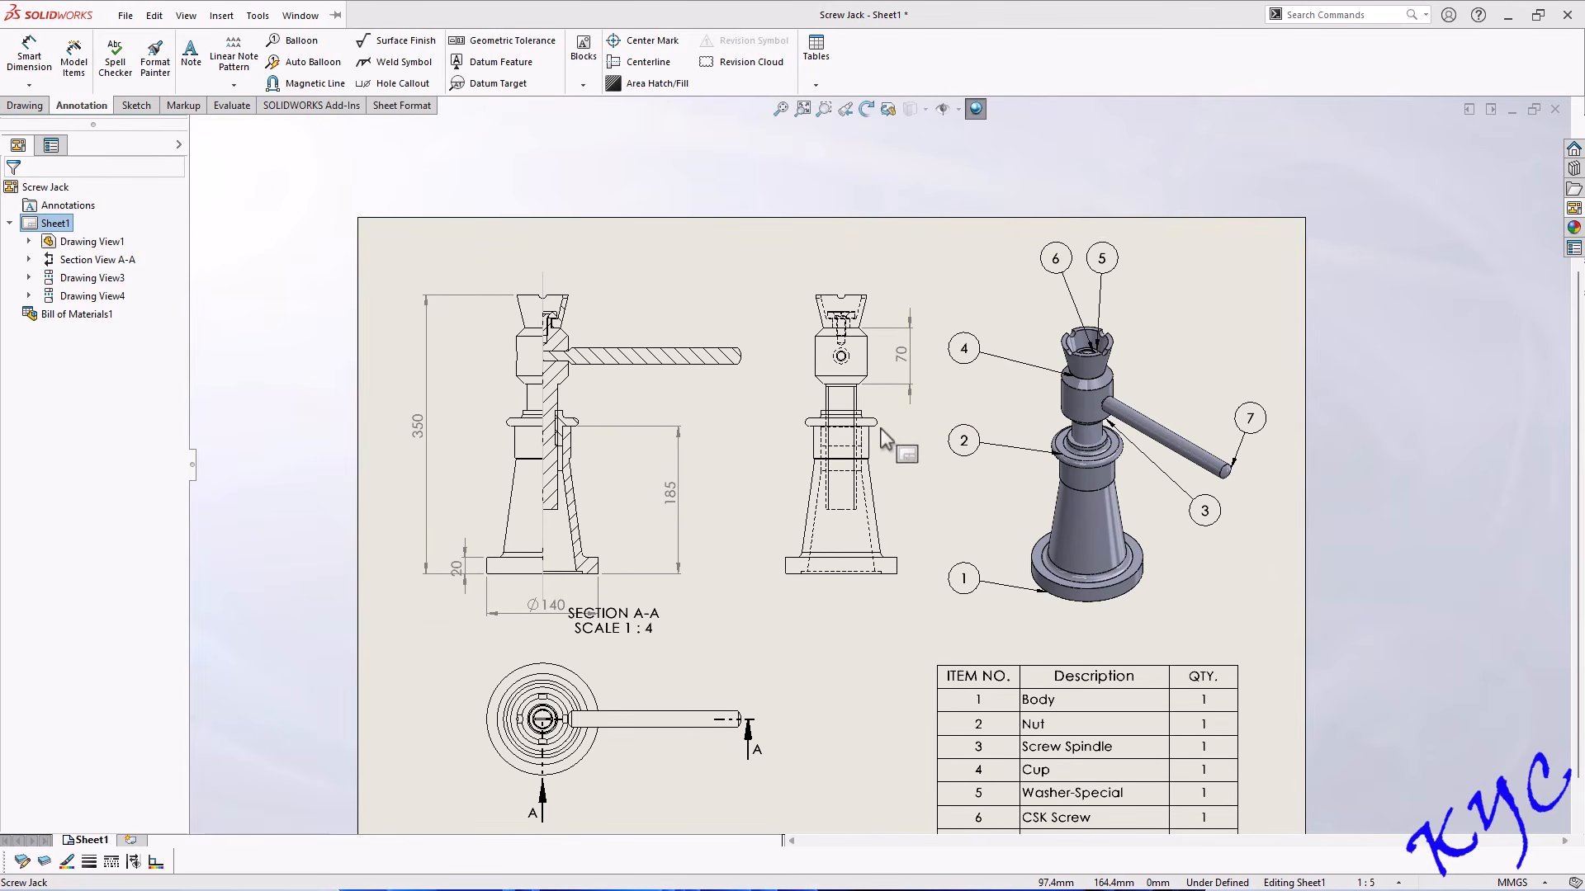
scroll(880, 423, down, 2)
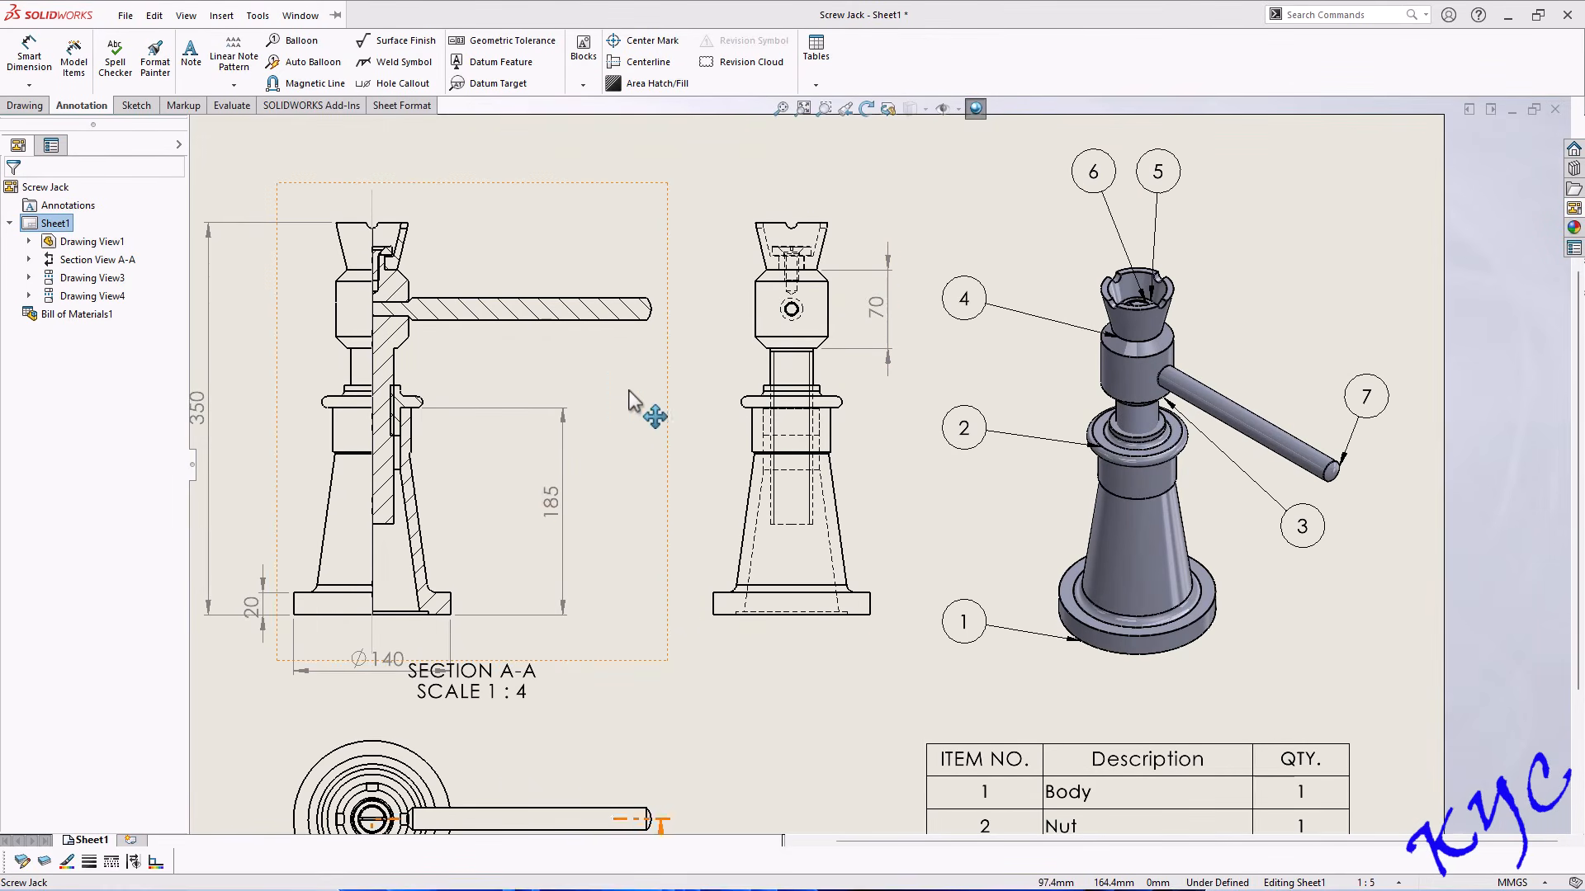
scroll(913, 379, down, 2)
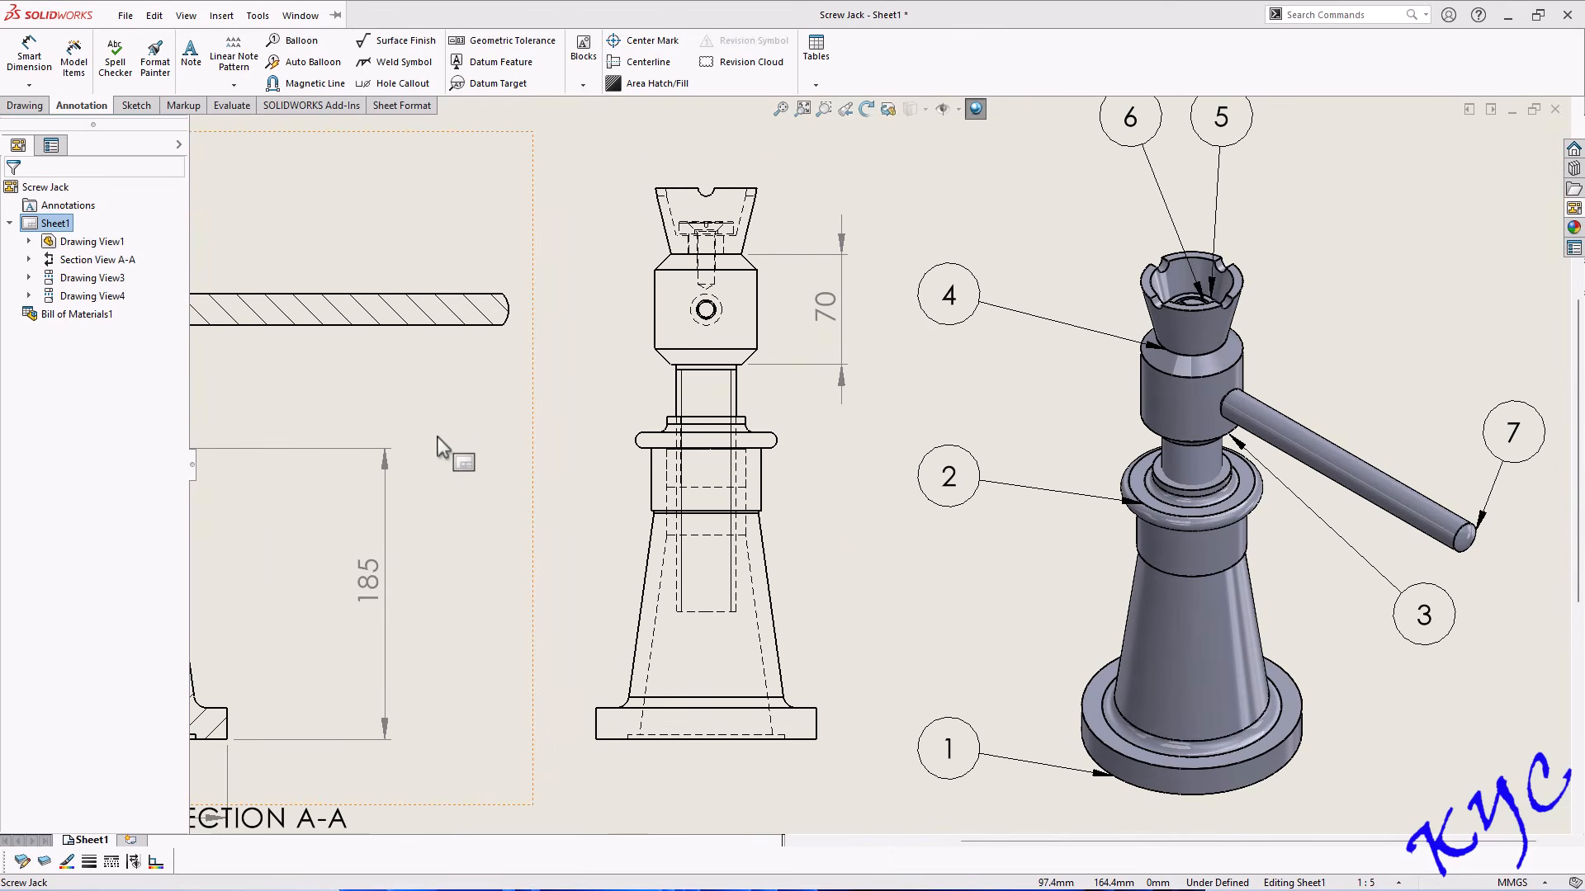
Attach a leader note to the screw spindle's thread line in the side view, placing the text box beside the view.
scroll(858, 569, down, 1)
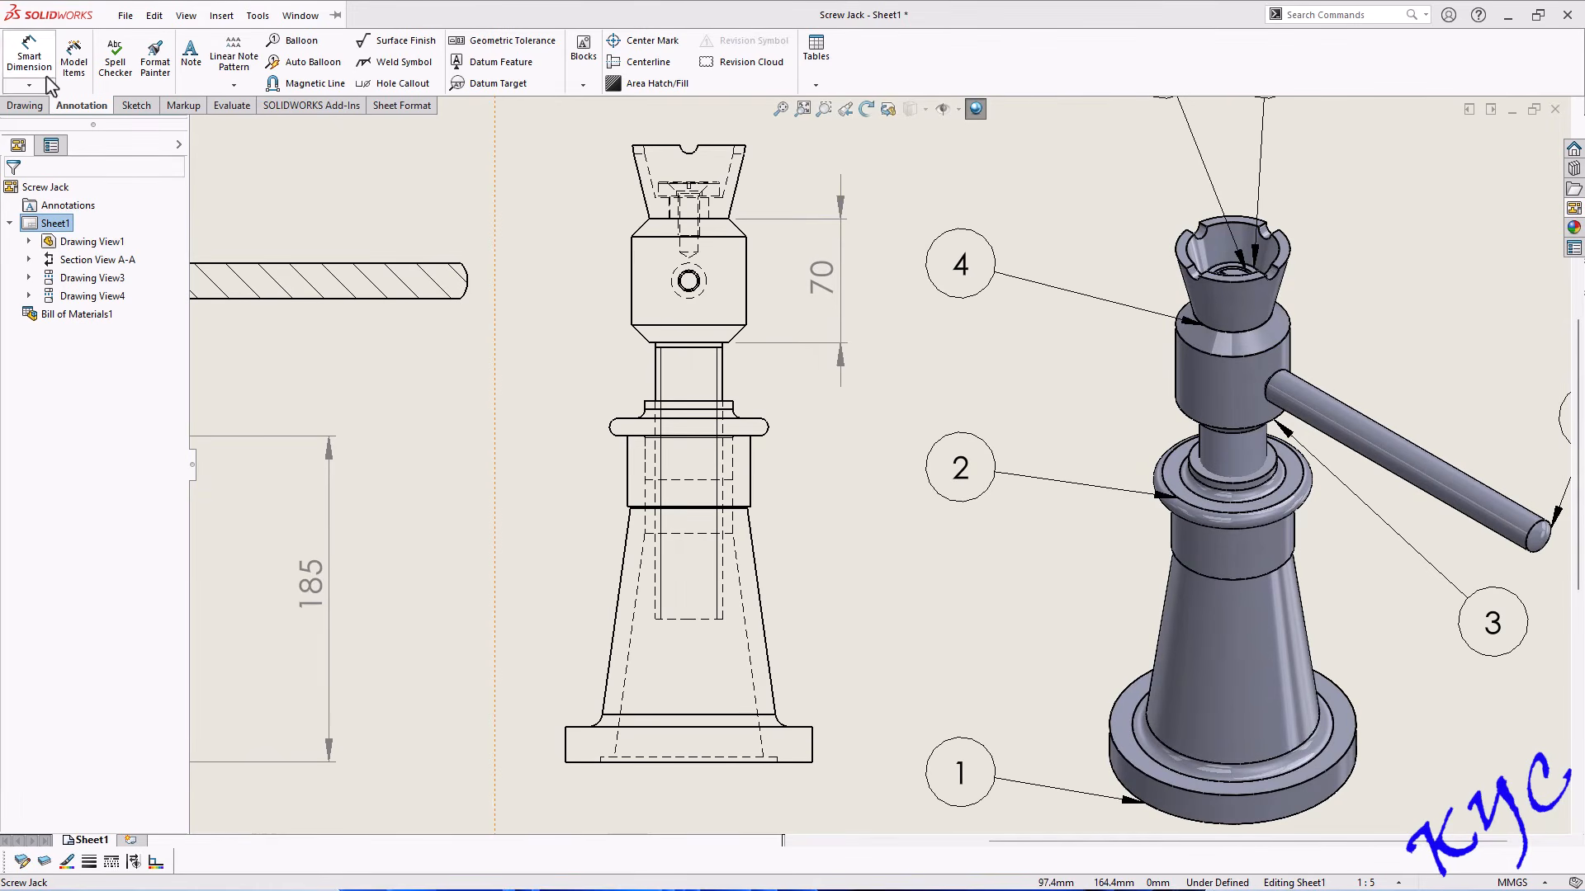
click(35, 107)
click(82, 105)
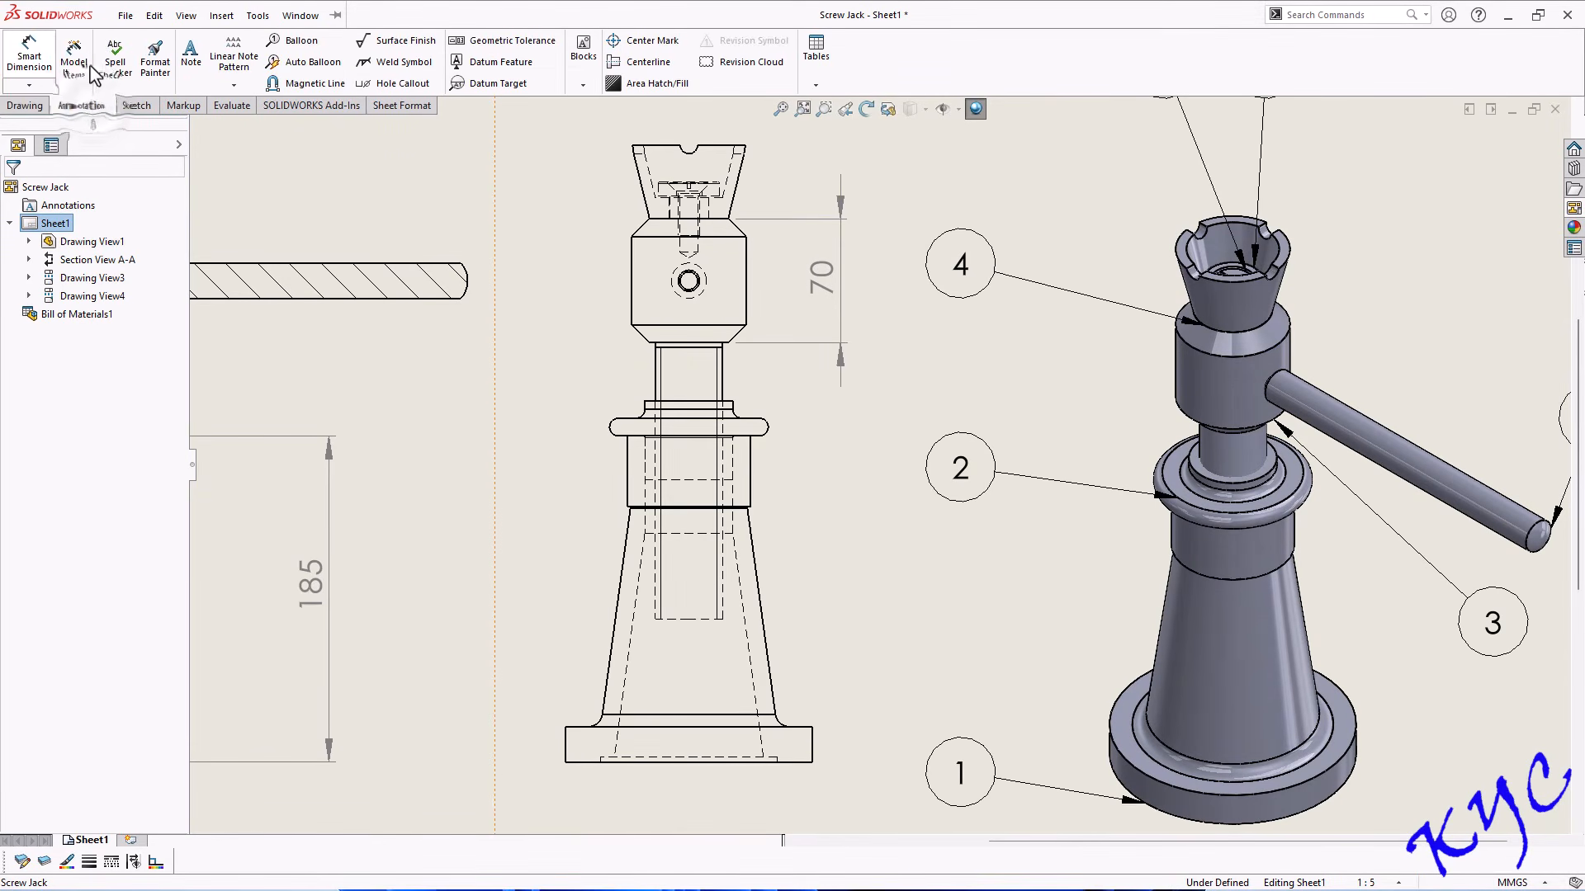
click(192, 72)
scroll(743, 478, down, 3)
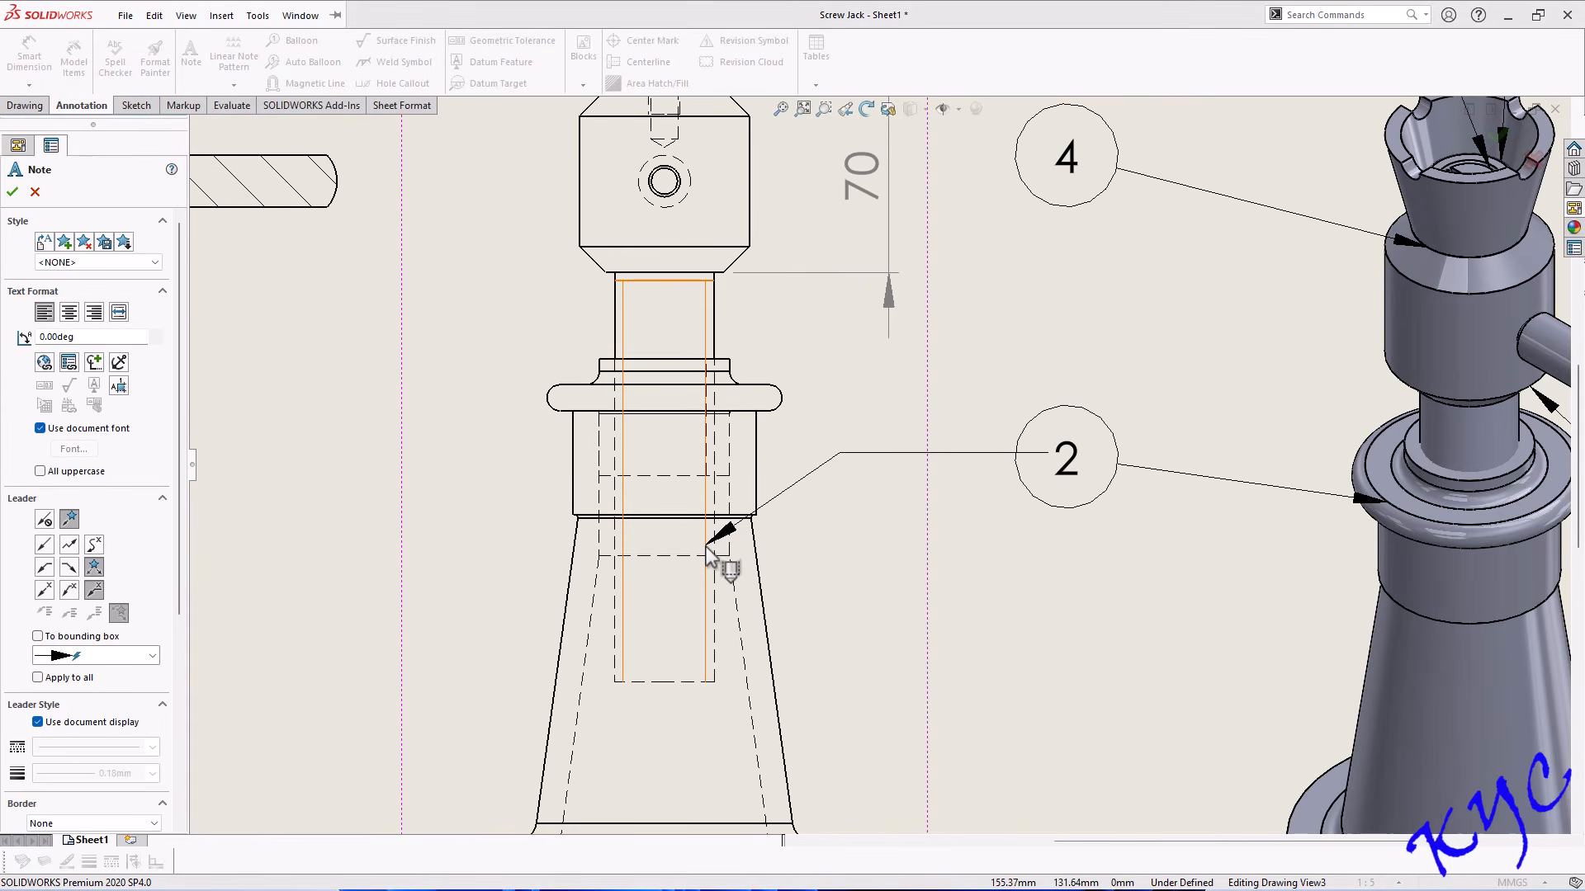
click(621, 627)
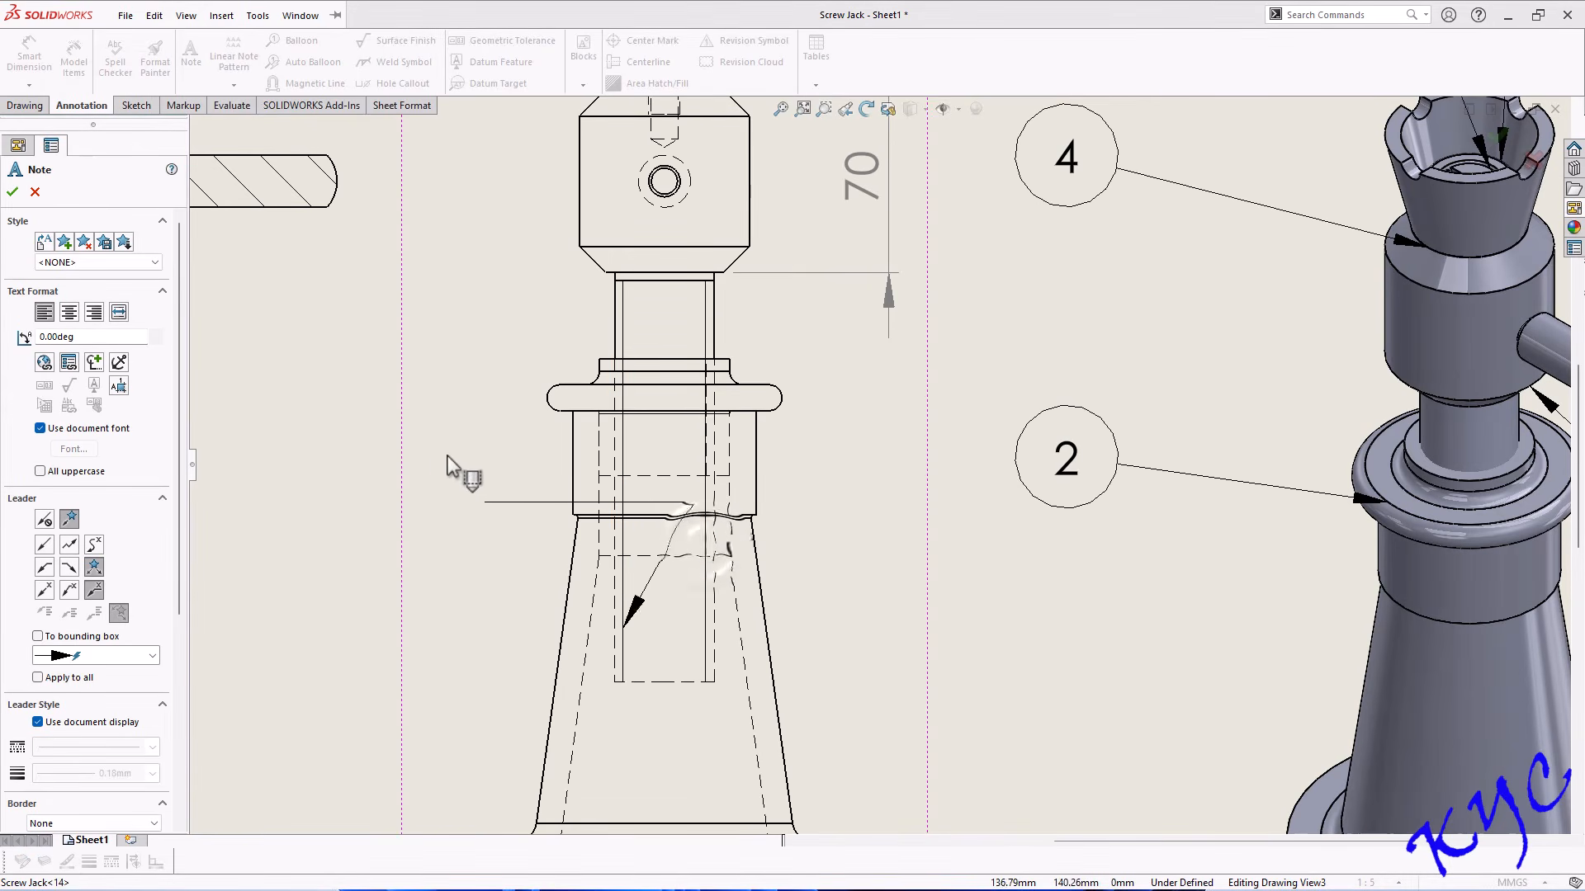
click(336, 453)
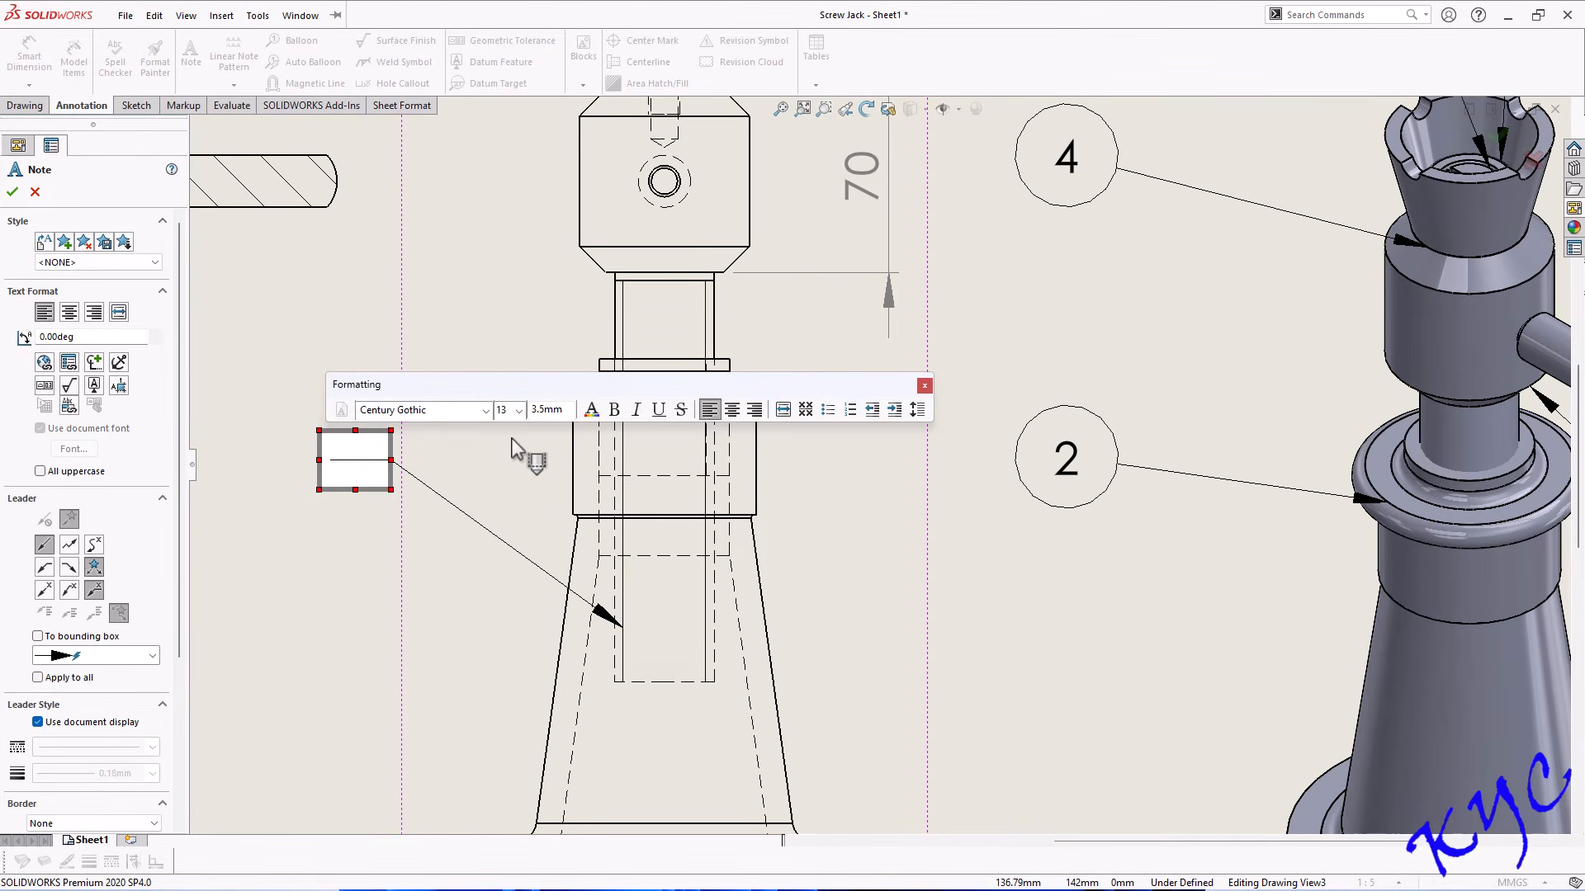
Write the thread note as a square symbol followed by 38x7, and move it closer to the spindle.
click(95, 363)
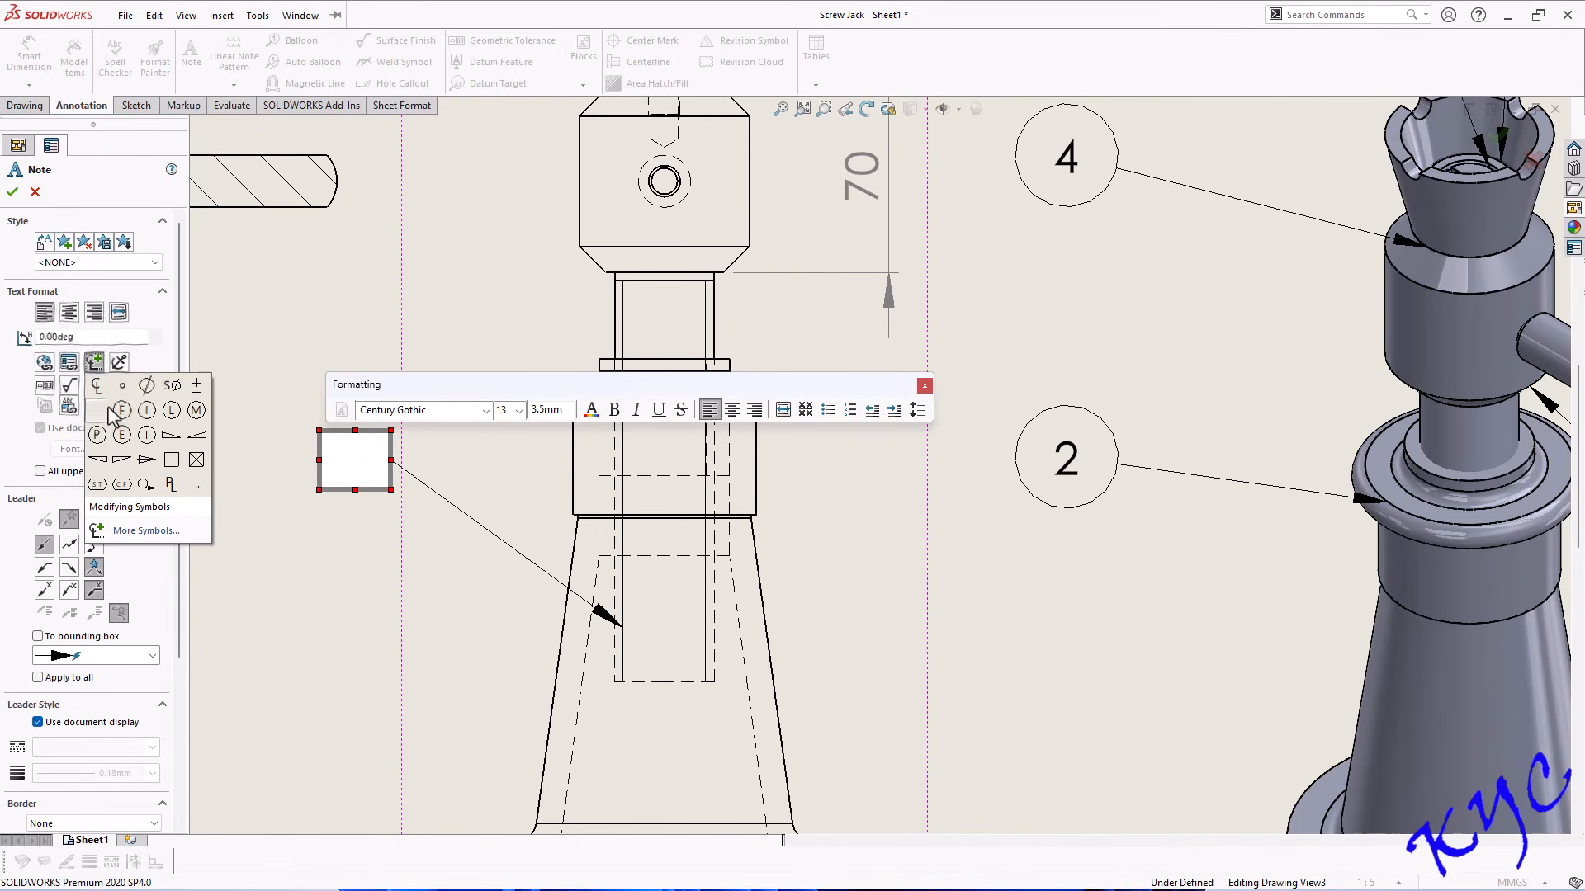
click(172, 466)
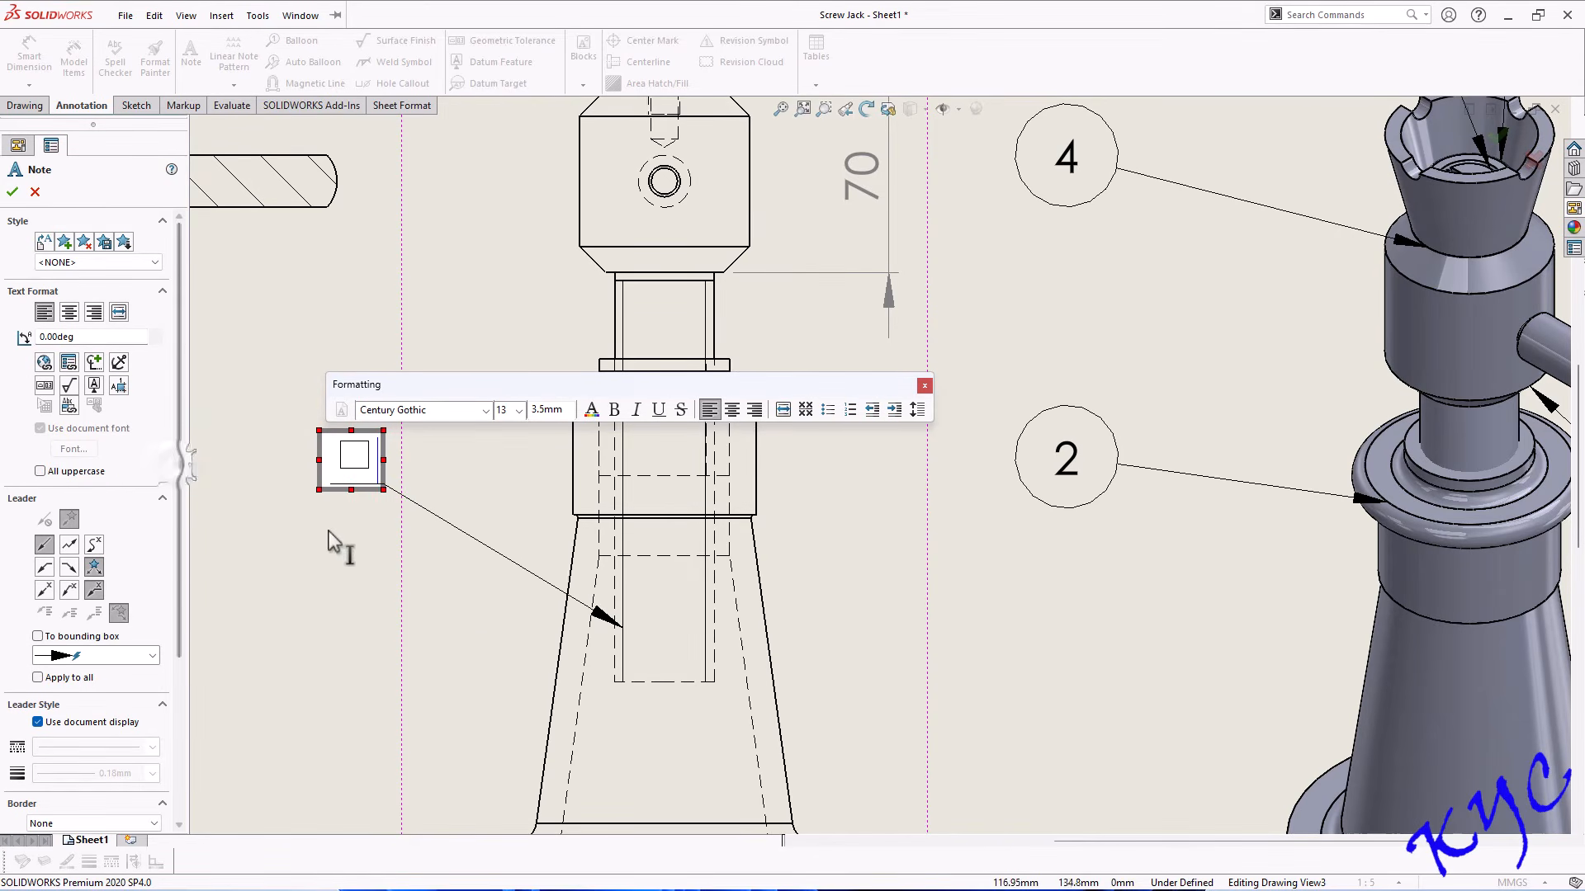
text(38x7)
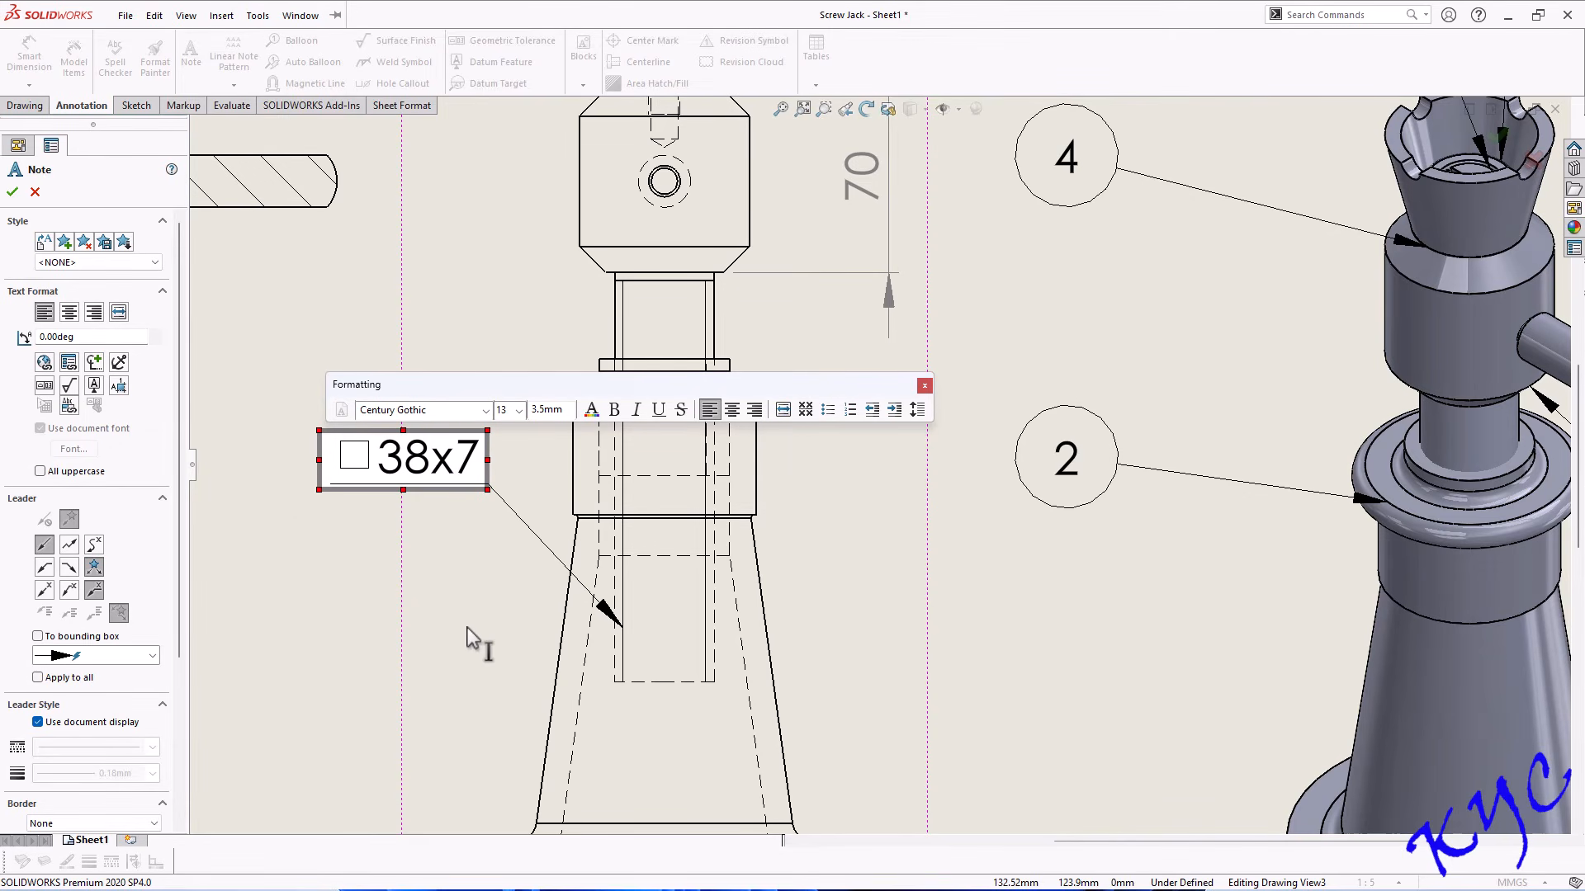
click(566, 647)
drag(401, 472, 461, 560)
click(1008, 619)
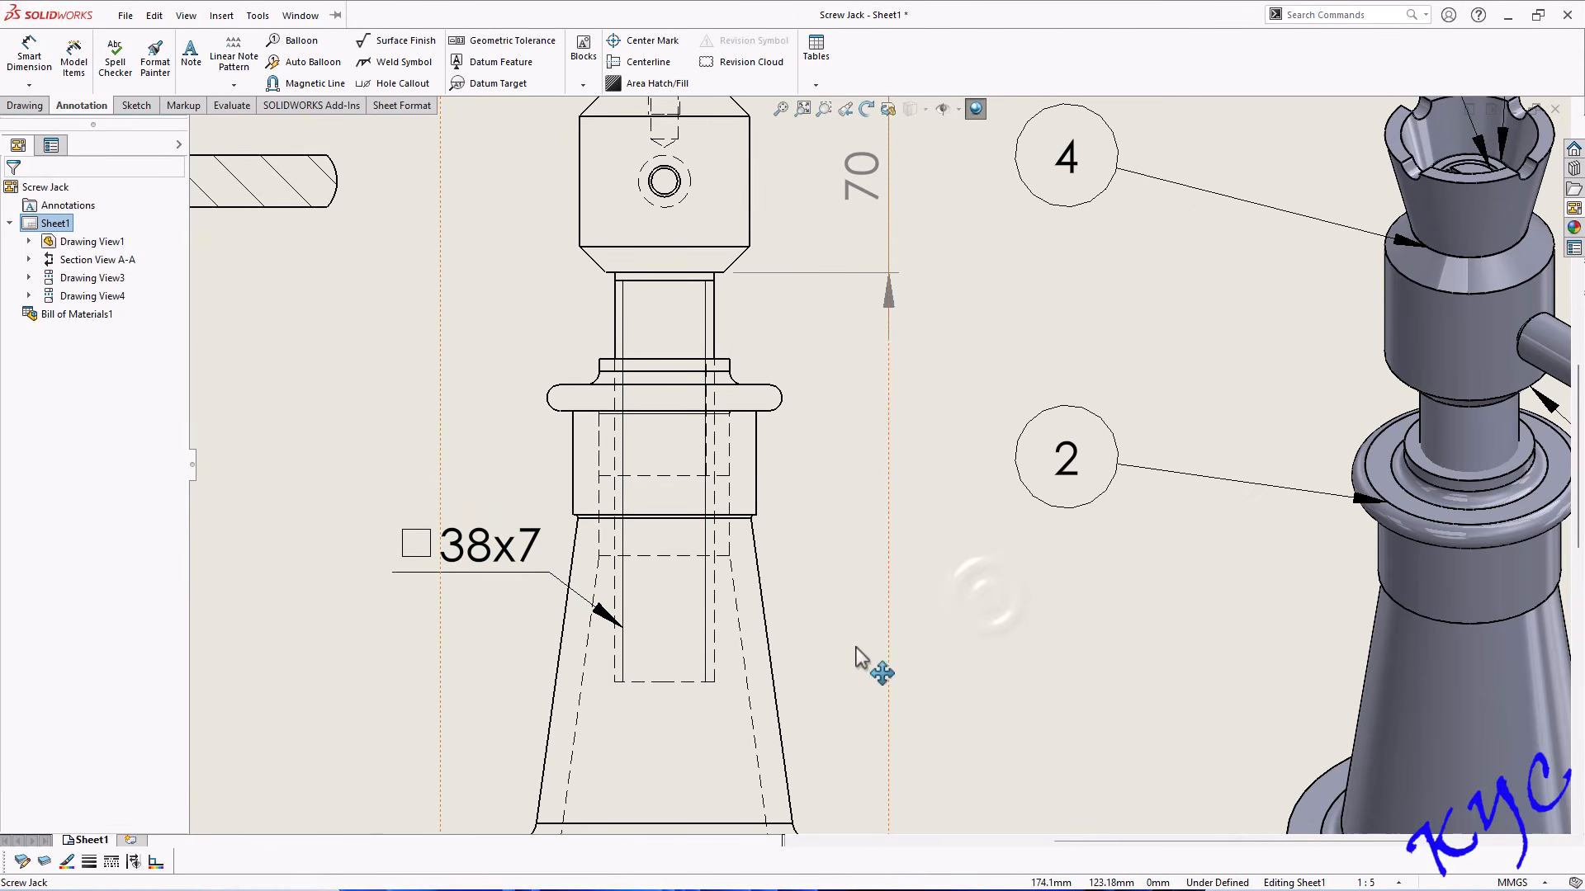
scroll(771, 516, up, 5)
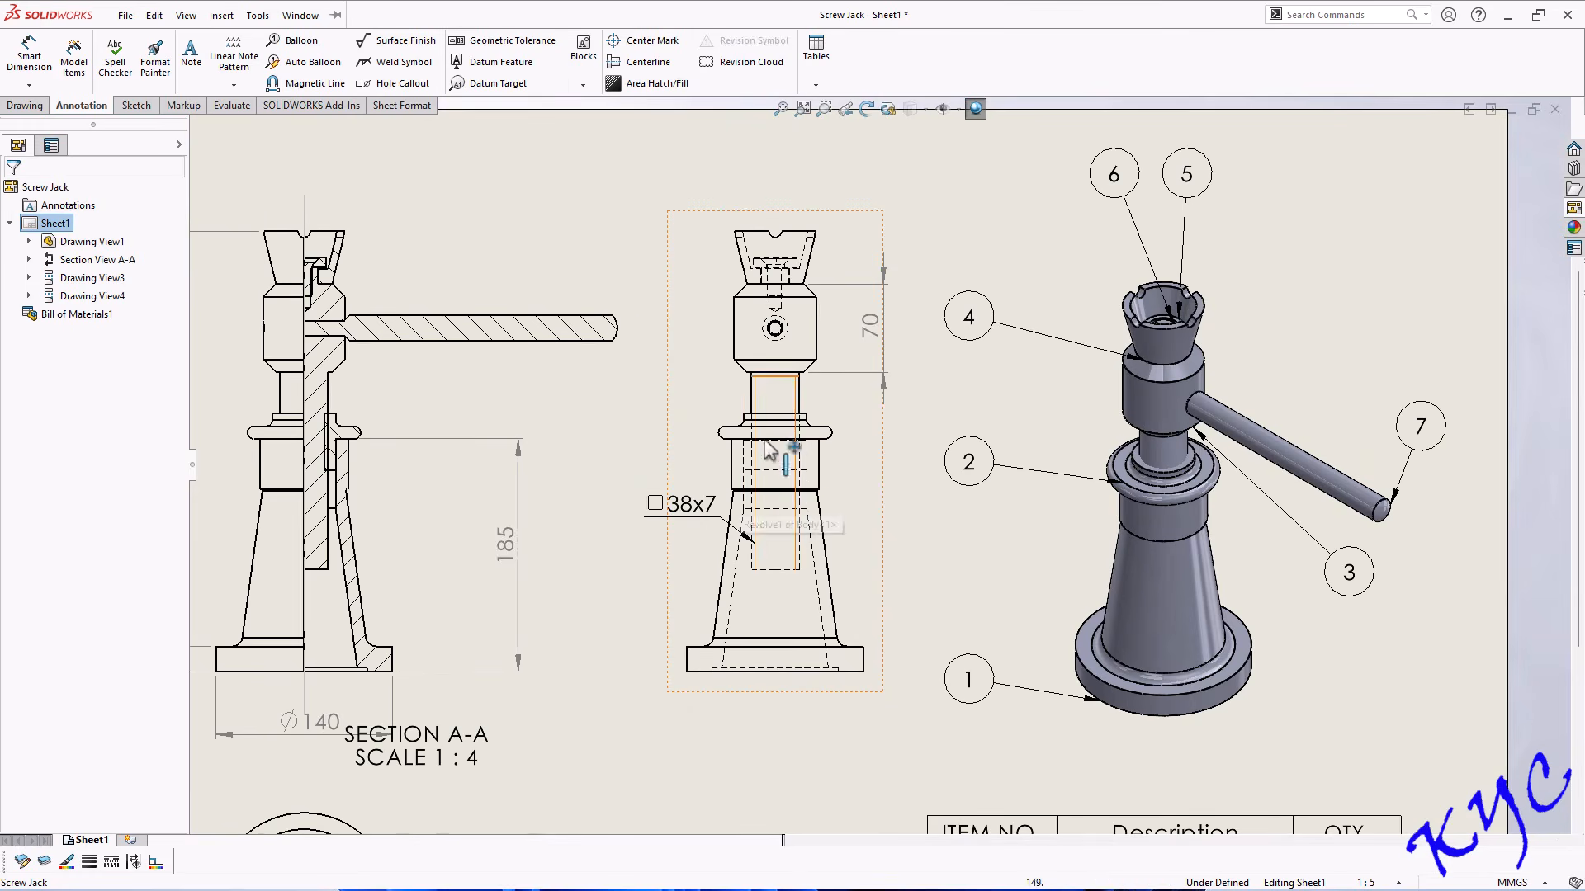
scroll(716, 582, up, 2)
scroll(739, 710, down, 4)
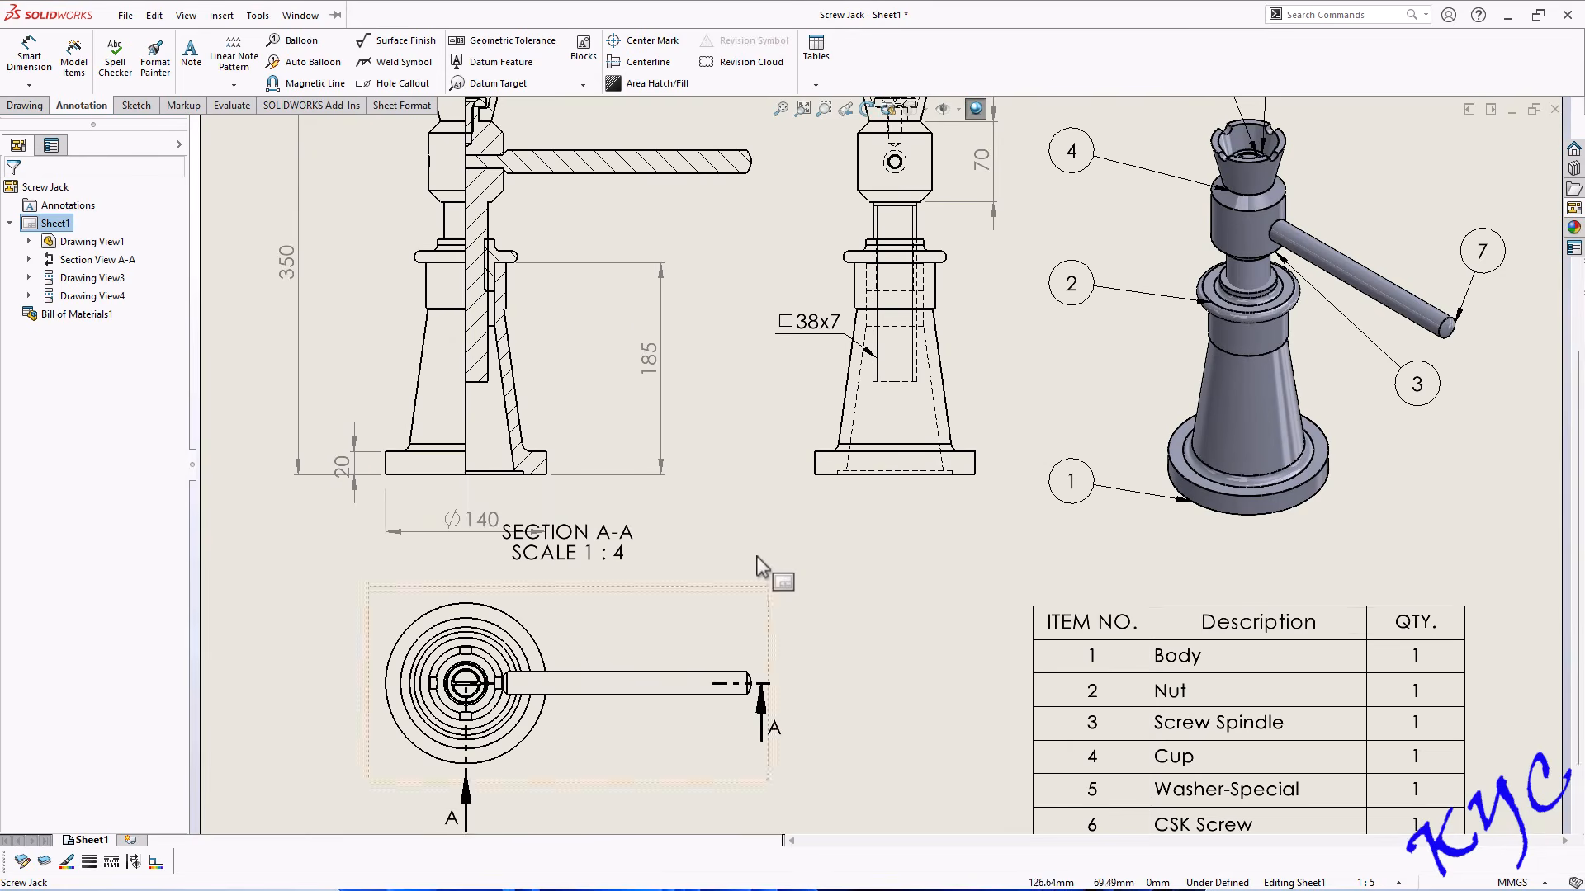
scroll(687, 425, up, 4)
scroll(661, 322, down, 2)
Sketch a closed rectangle over the unsectioned half of the spindle head in Section View A-A, between its two chamfer edges.
scroll(717, 321, down, 5)
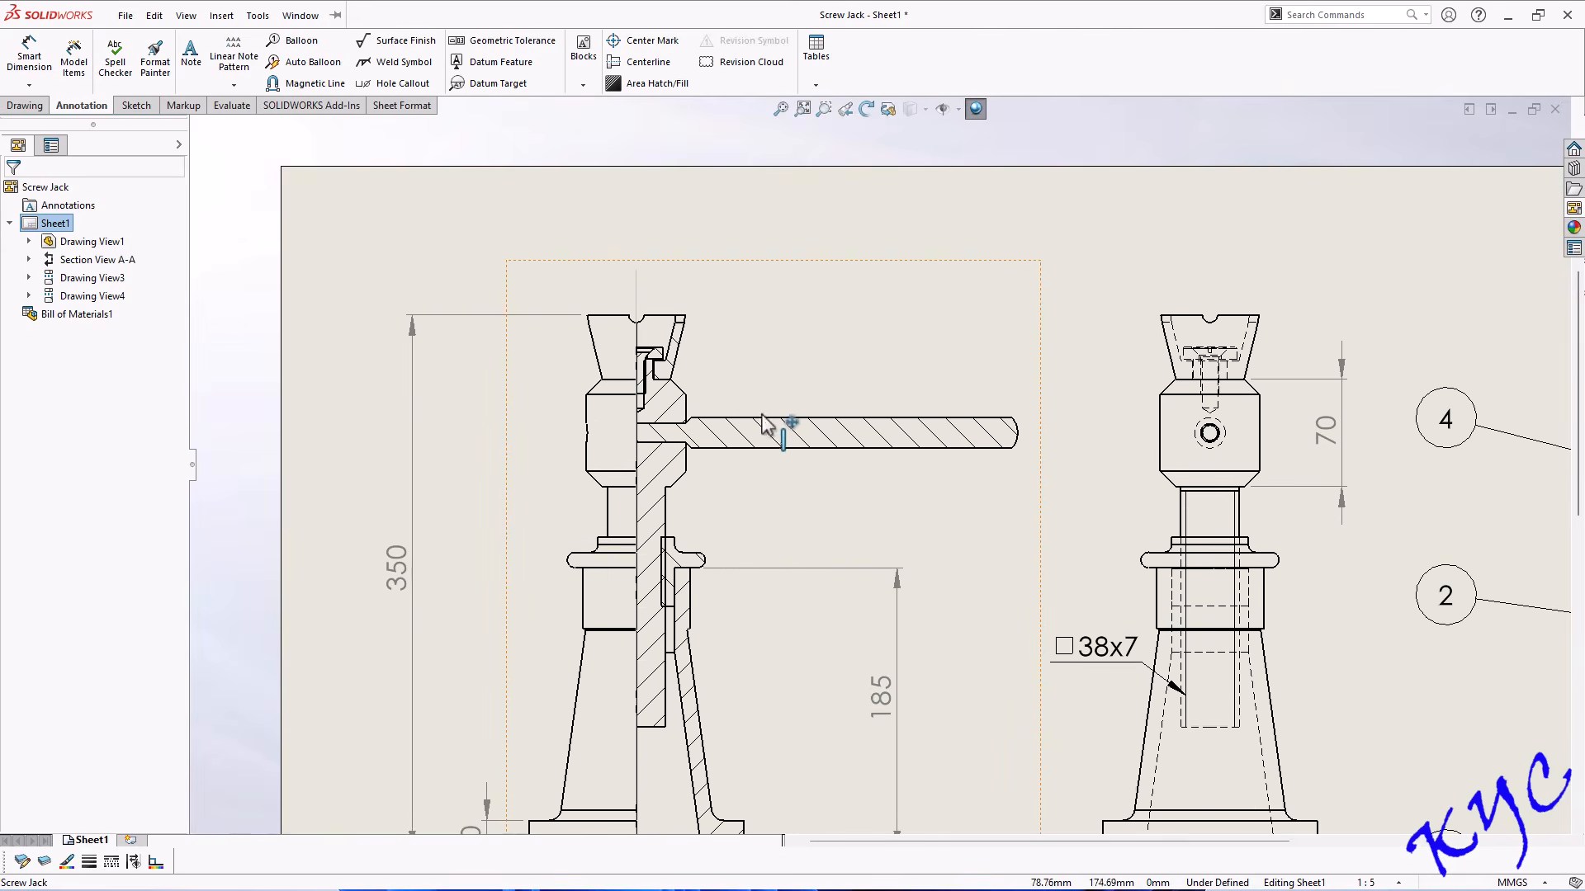
scroll(679, 476, down, 1)
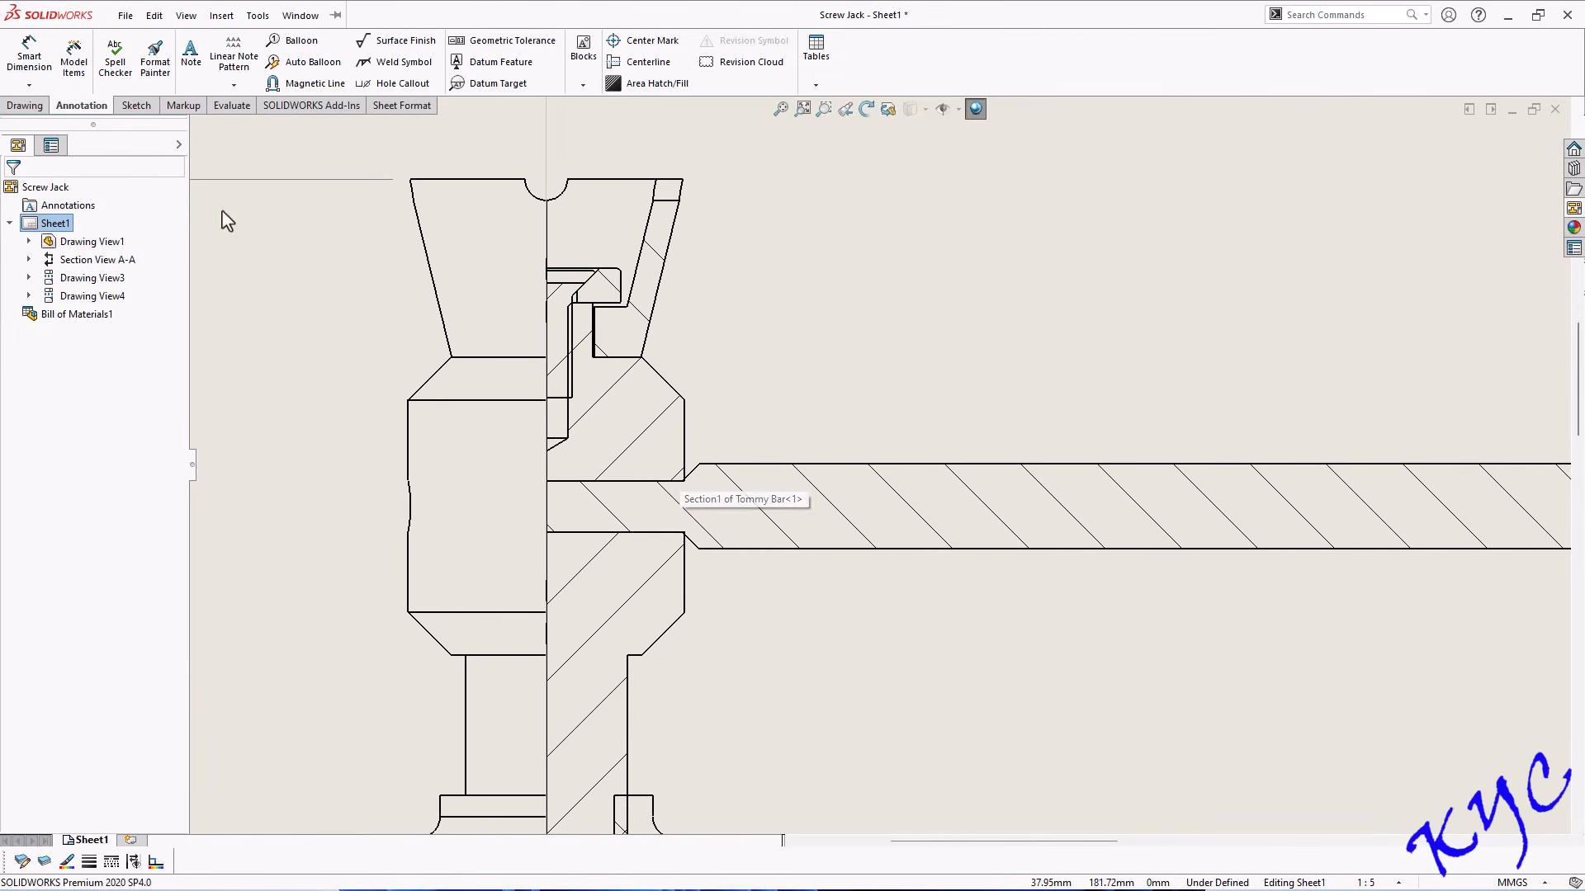
click(137, 105)
click(67, 40)
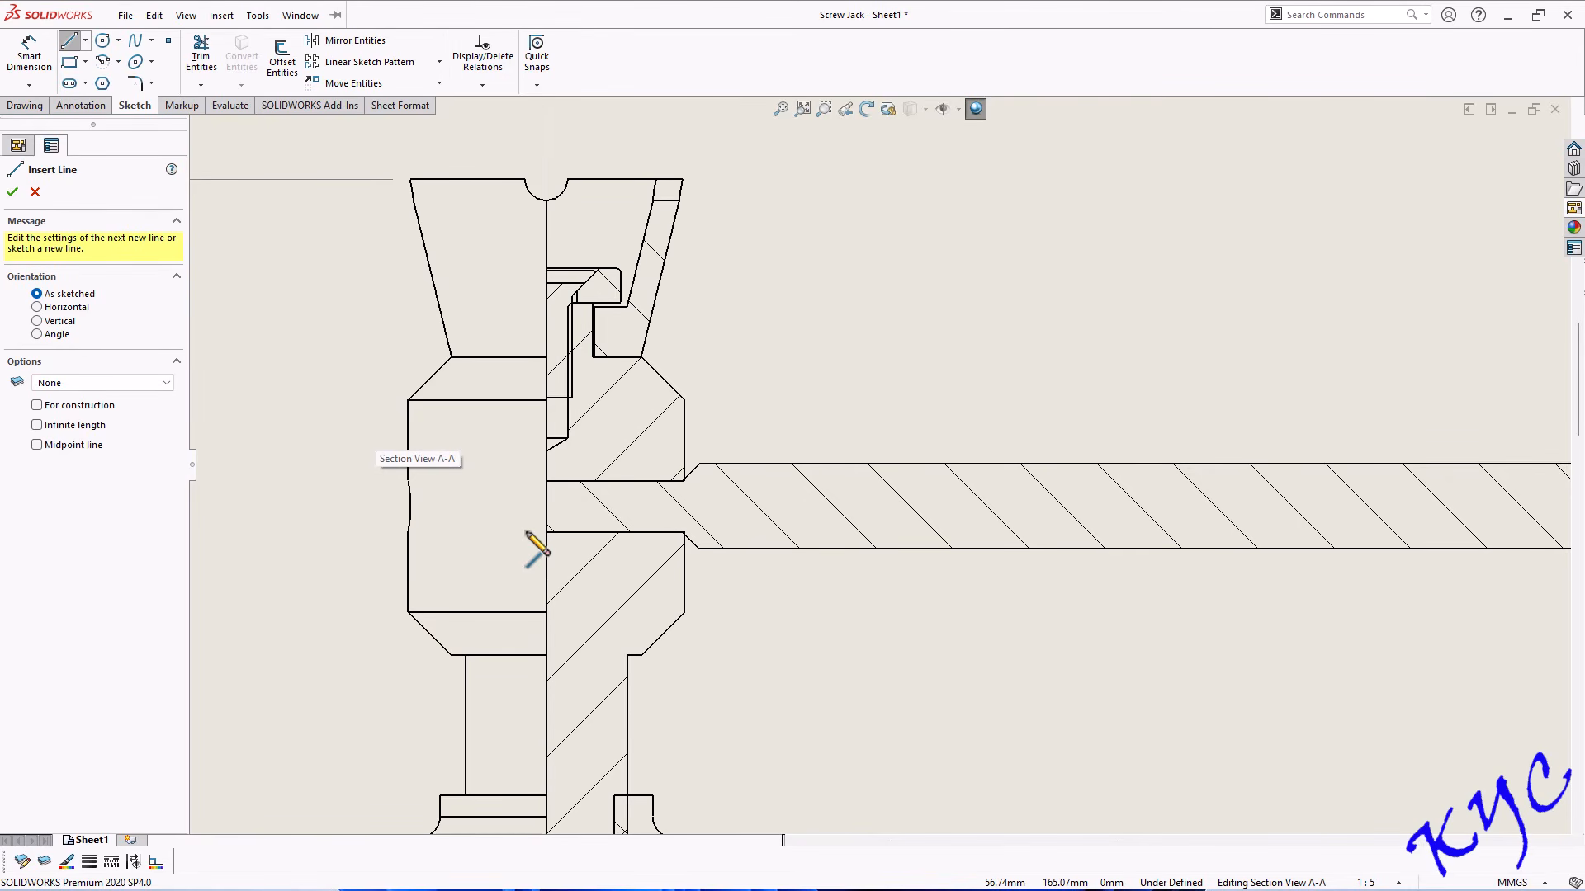
scroll(440, 543, up, 1)
middle_drag(440, 543, 589, 514)
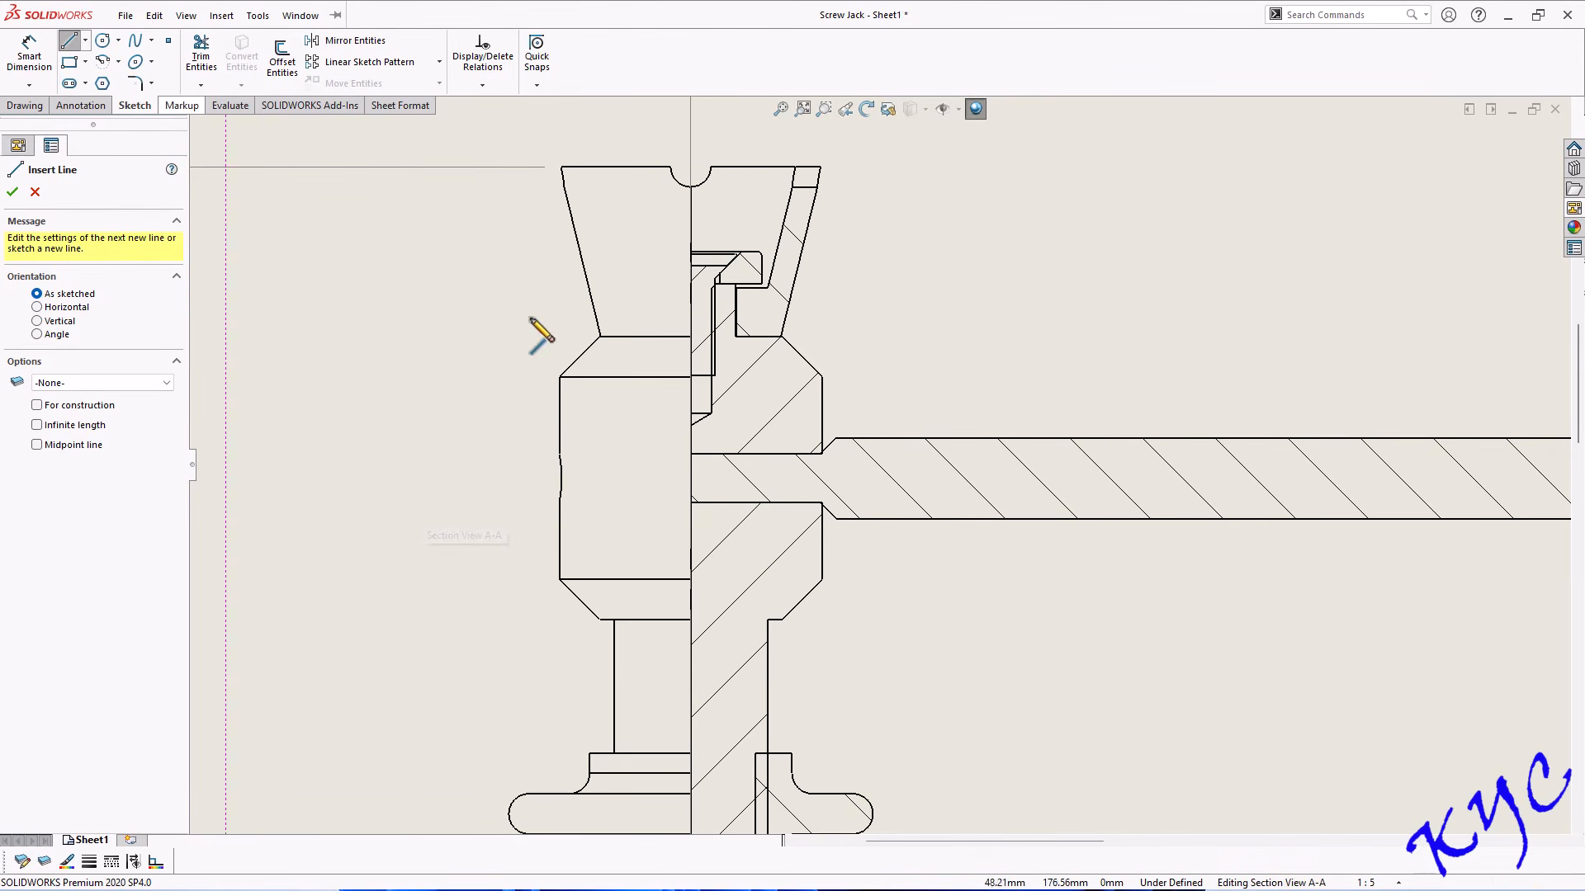
click(559, 377)
click(690, 378)
click(690, 579)
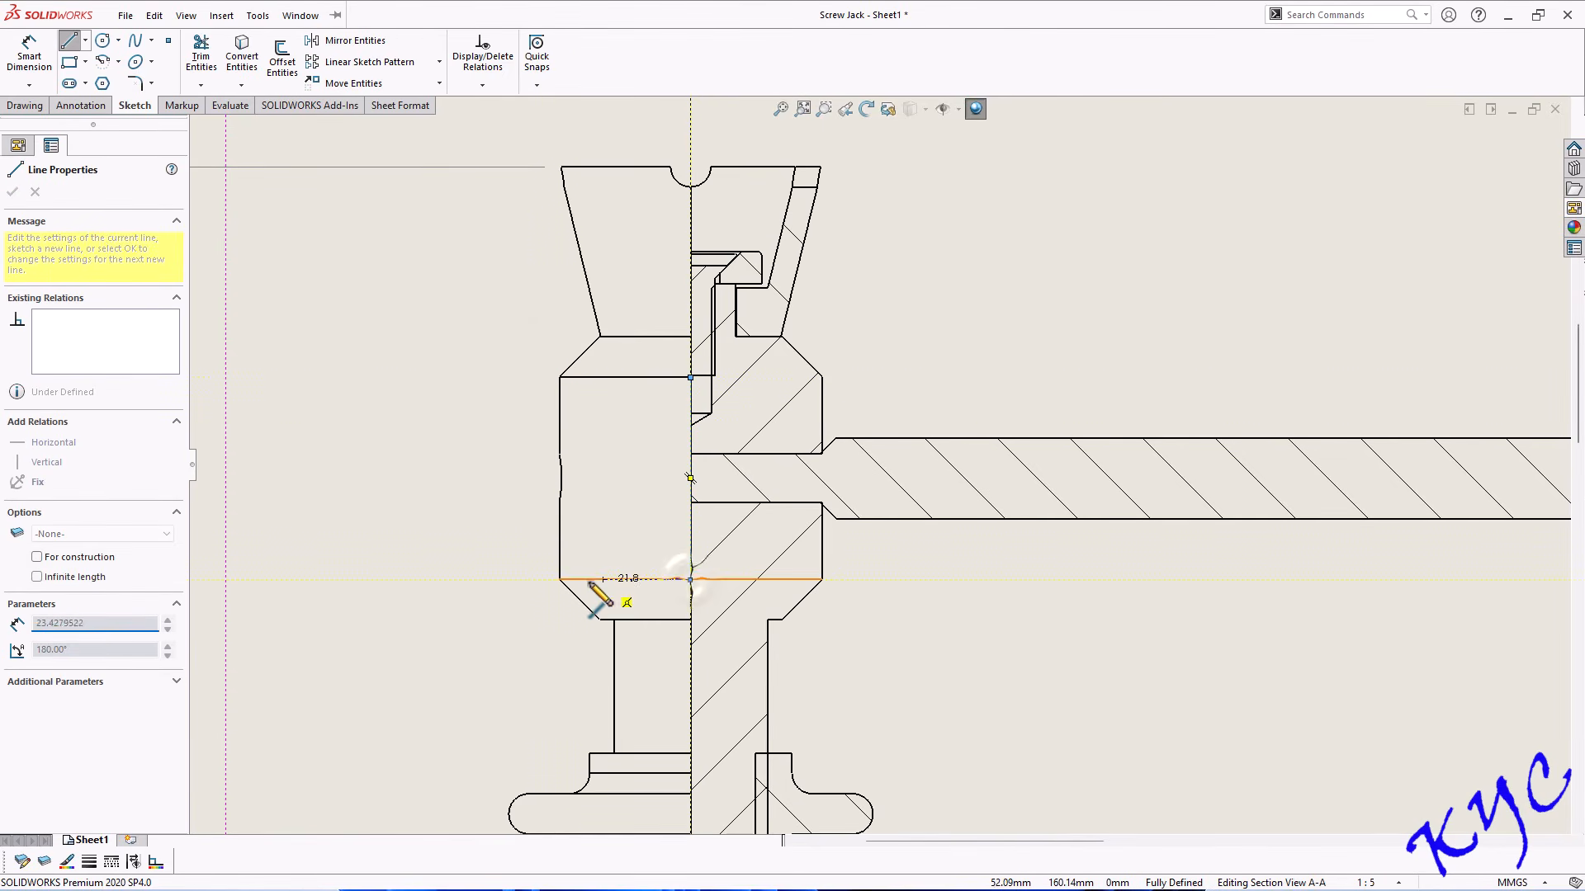
click(560, 580)
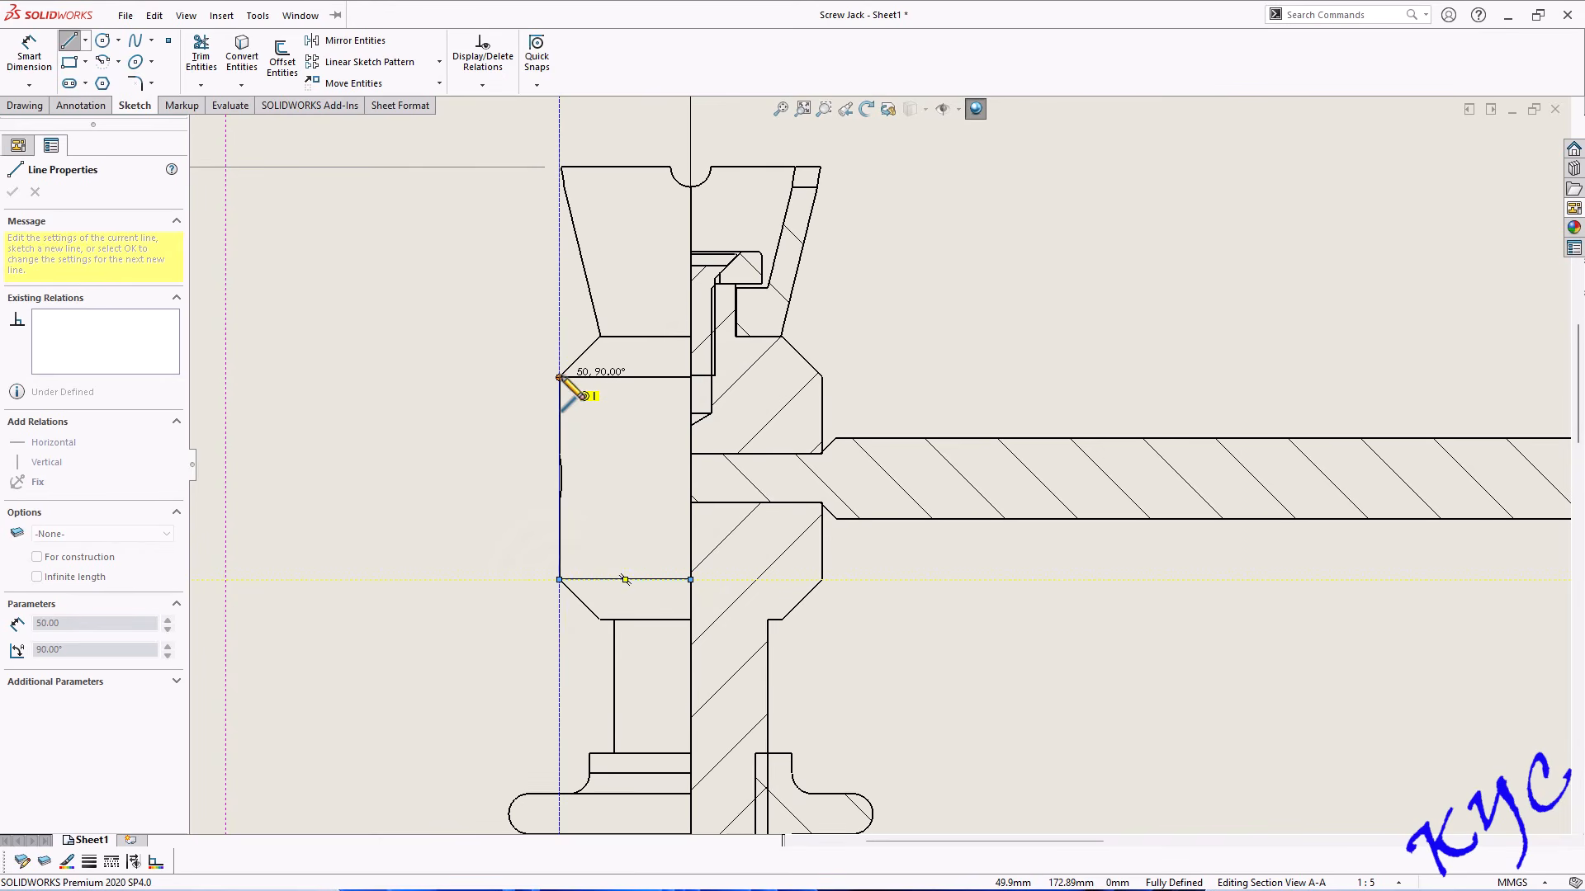
click(560, 377)
key(Escape)
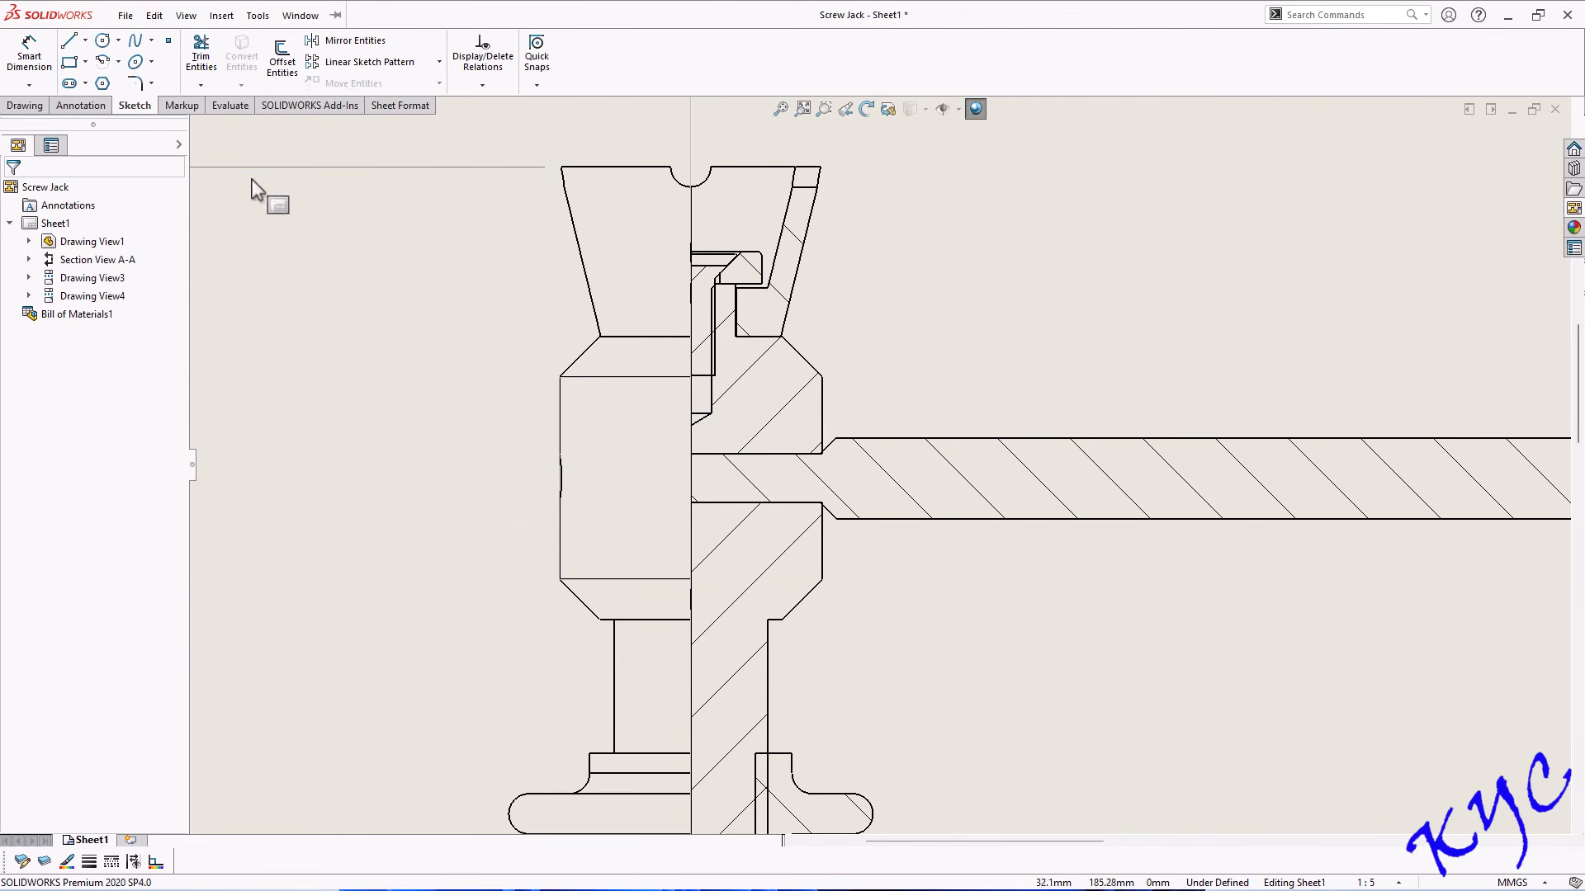
Fill the rectangular region on the spindle head with an ANSI31 (Iron BrickStone) area hatch at 0 degrees and scale 1.
click(108, 106)
click(652, 83)
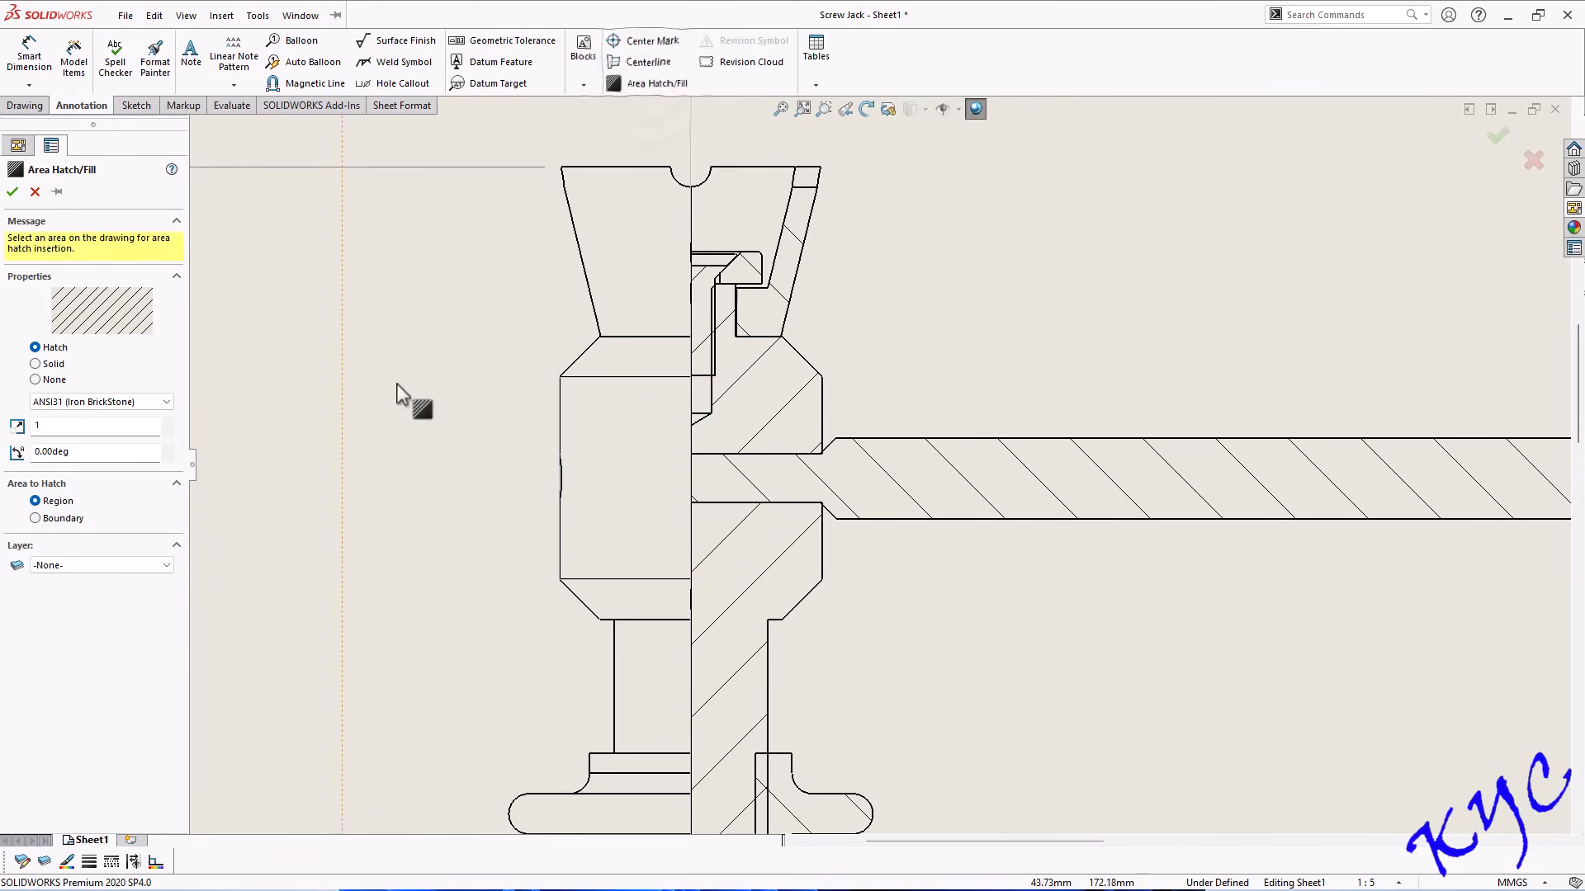
click(612, 493)
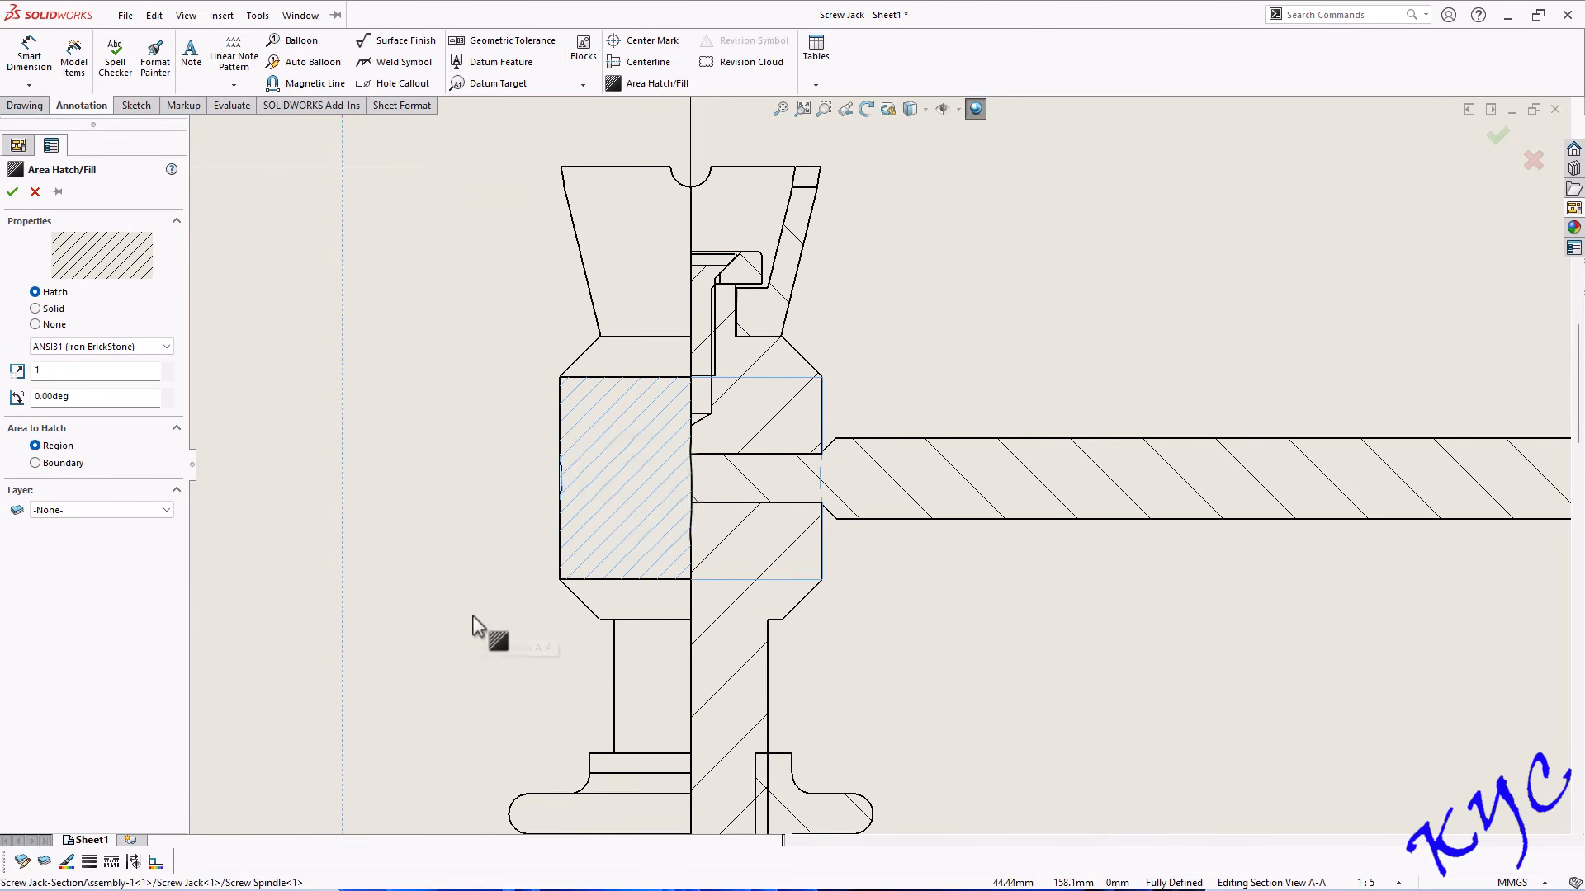
click(13, 192)
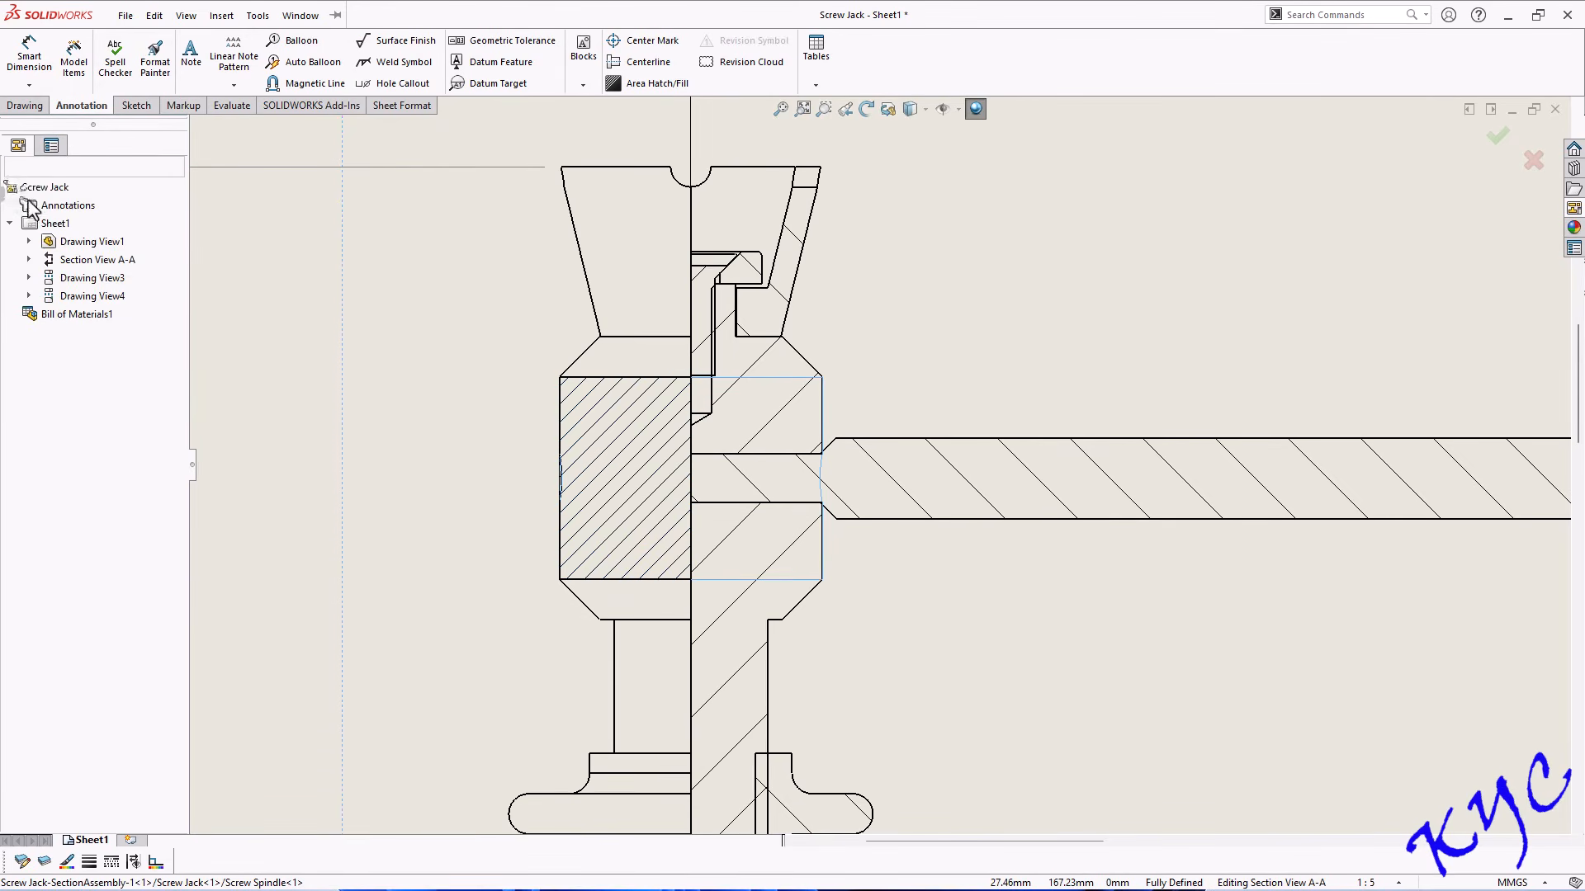
Add a second ANSI31 area hatch at 90 degrees inside the same rectangle's four lines to form a knurled crosshatch.
click(562, 533)
ctrl+click(614, 379)
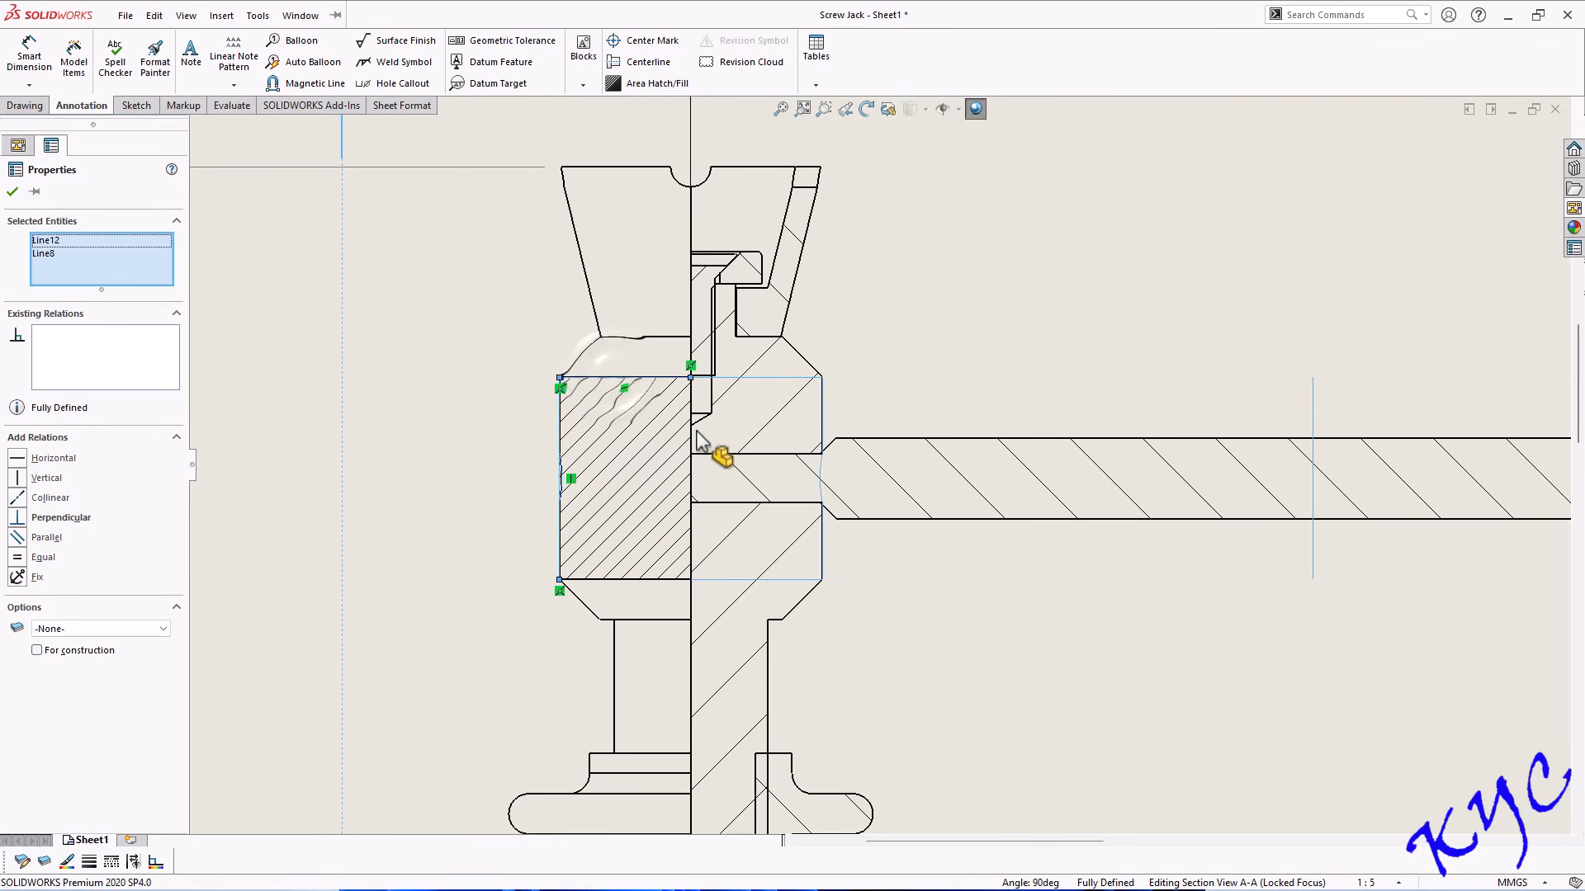
ctrl+click(691, 435)
ctrl+click(643, 580)
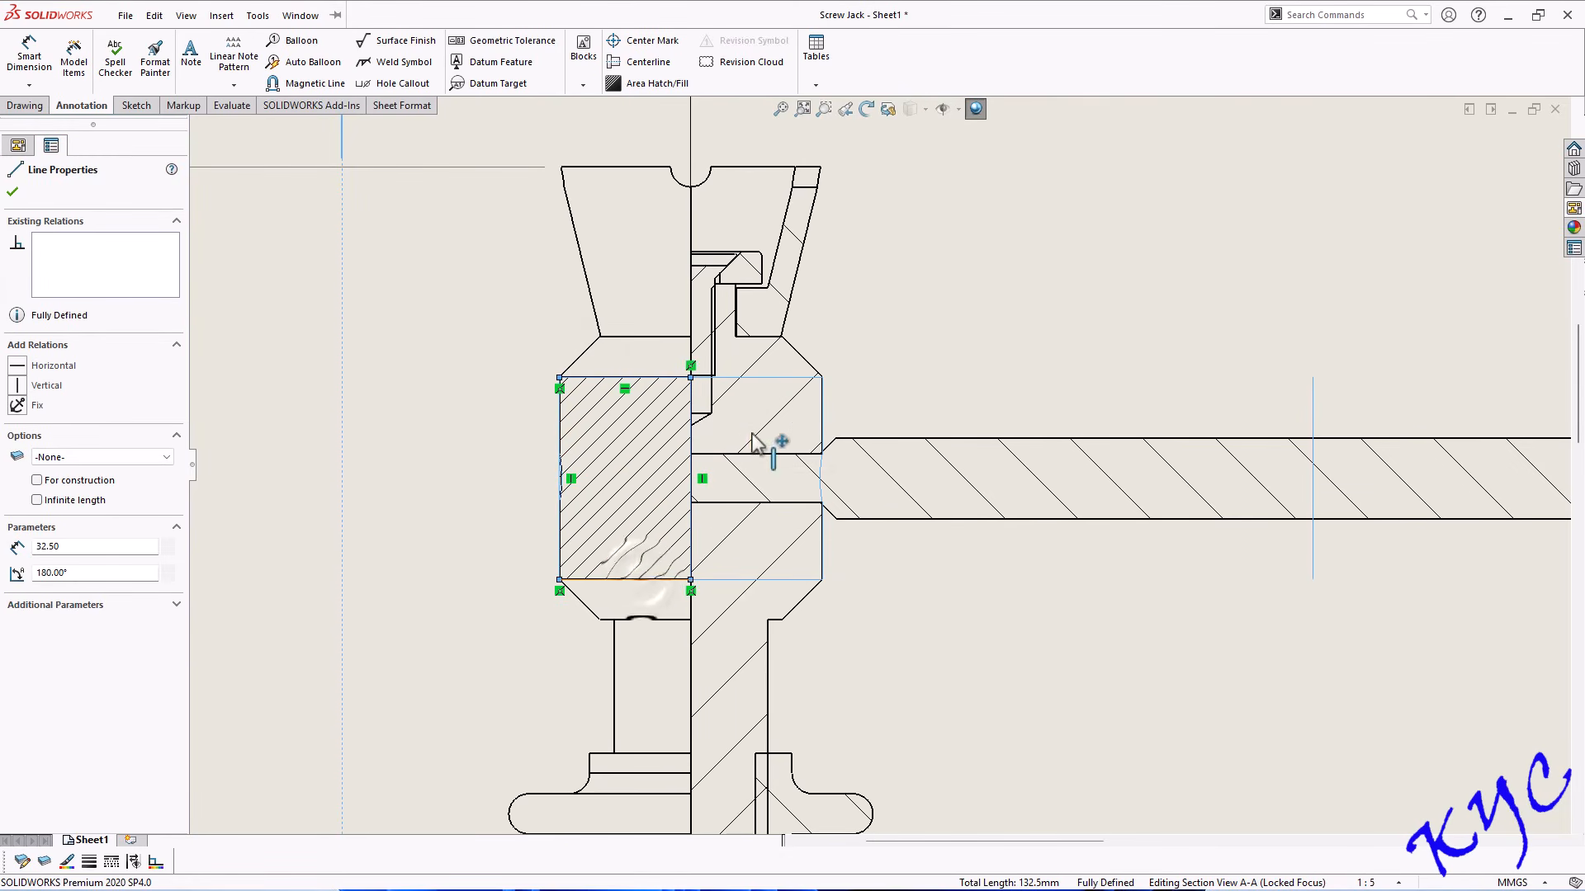
click(643, 84)
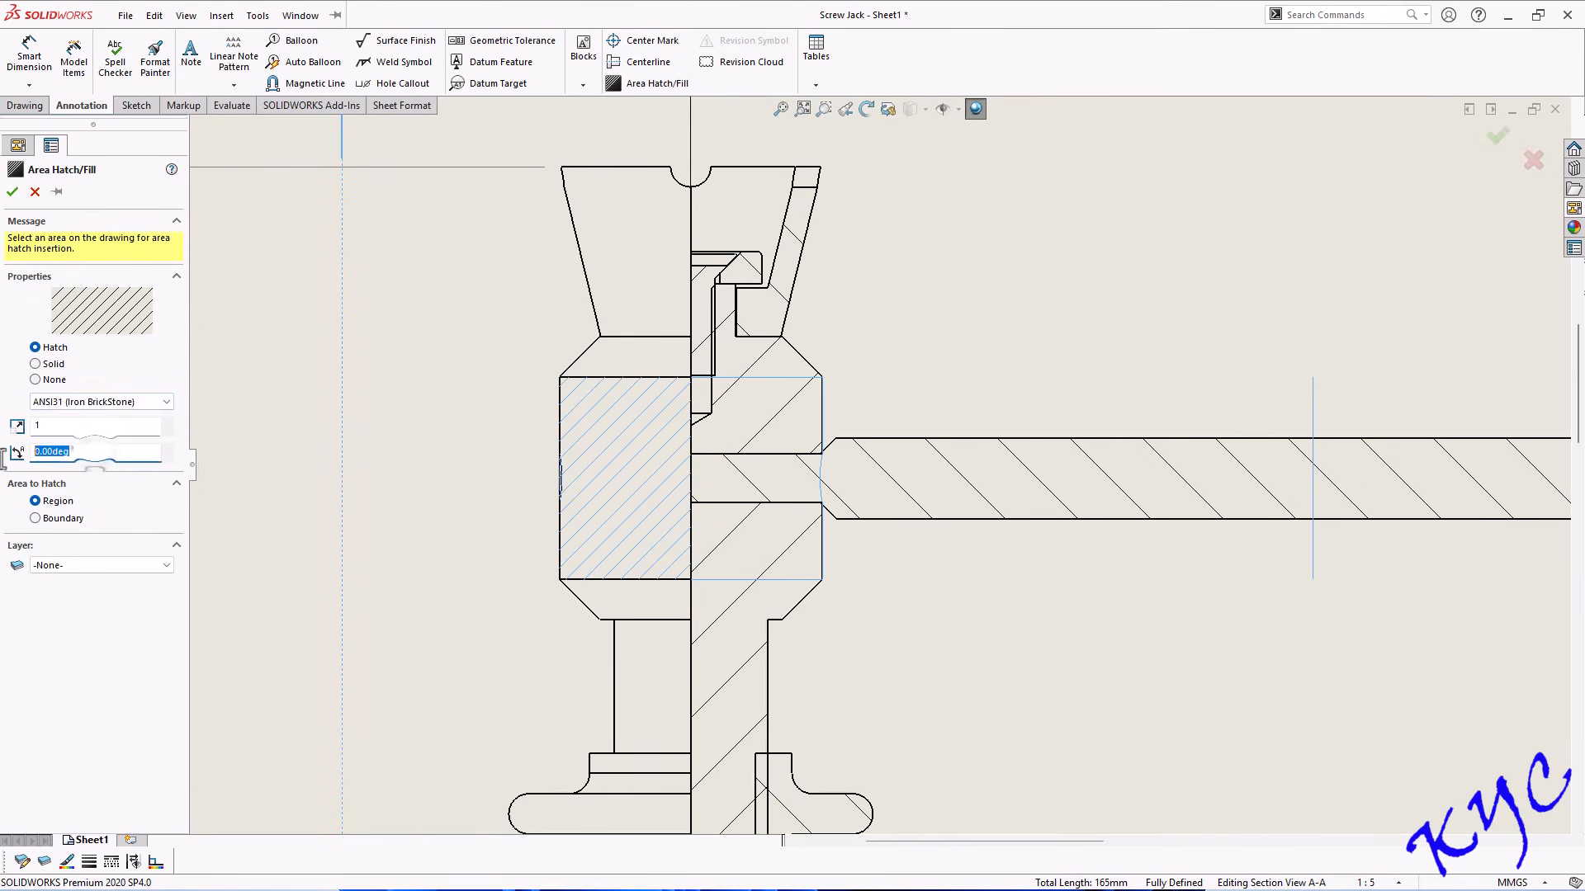
key(Return)
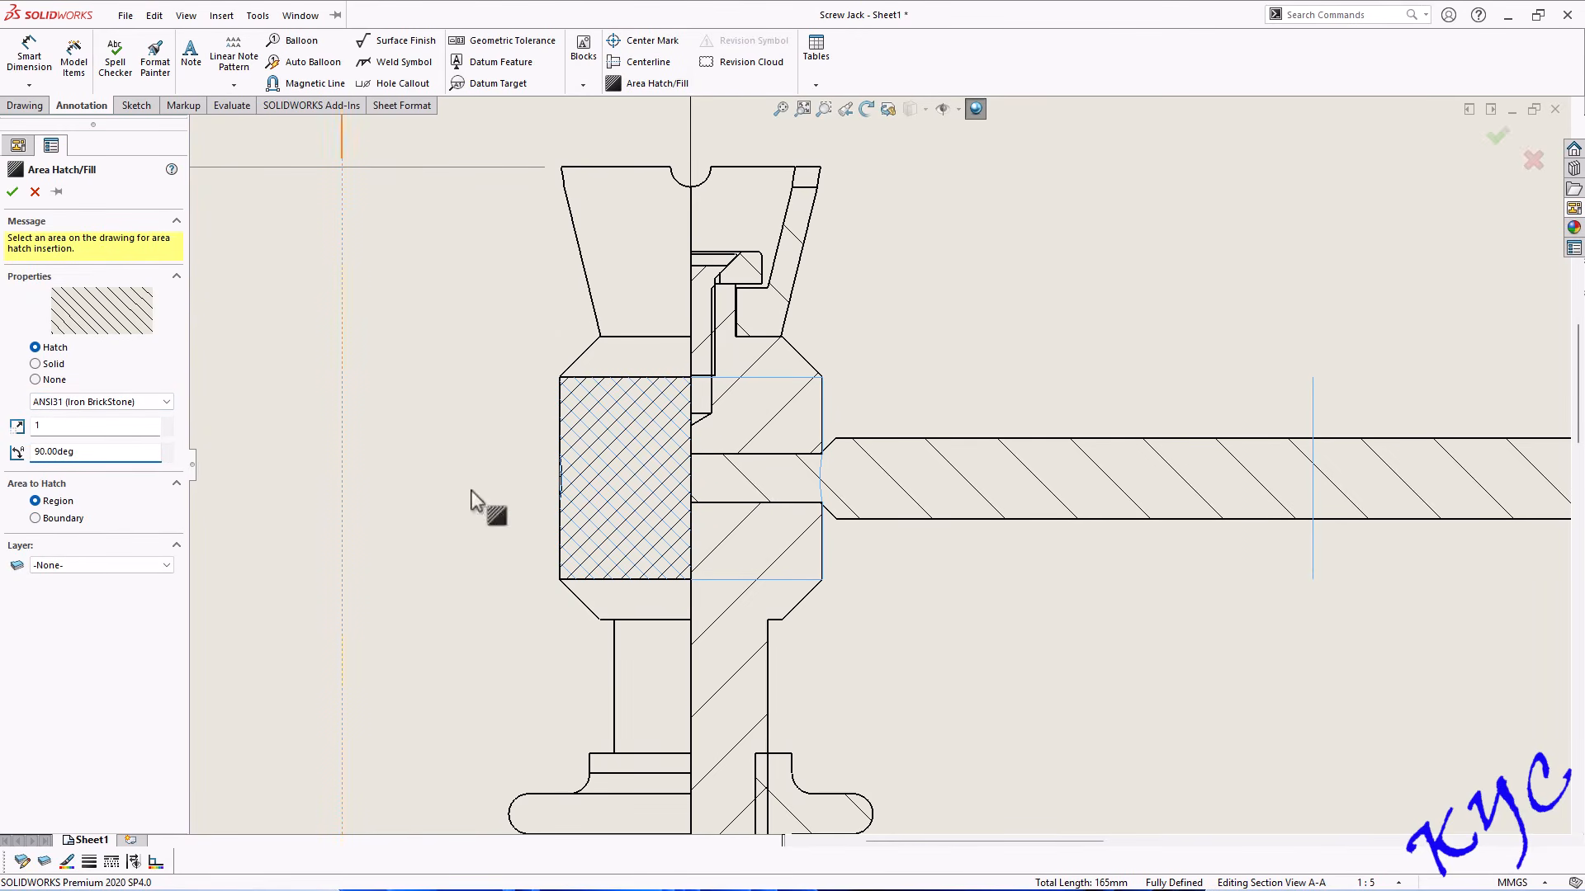
click(12, 191)
double_click(459, 548)
Sketch a vertical line across the full width of the tommy bar in the top view, about 100 mm from its outer end edge.
scroll(513, 608, up, 3)
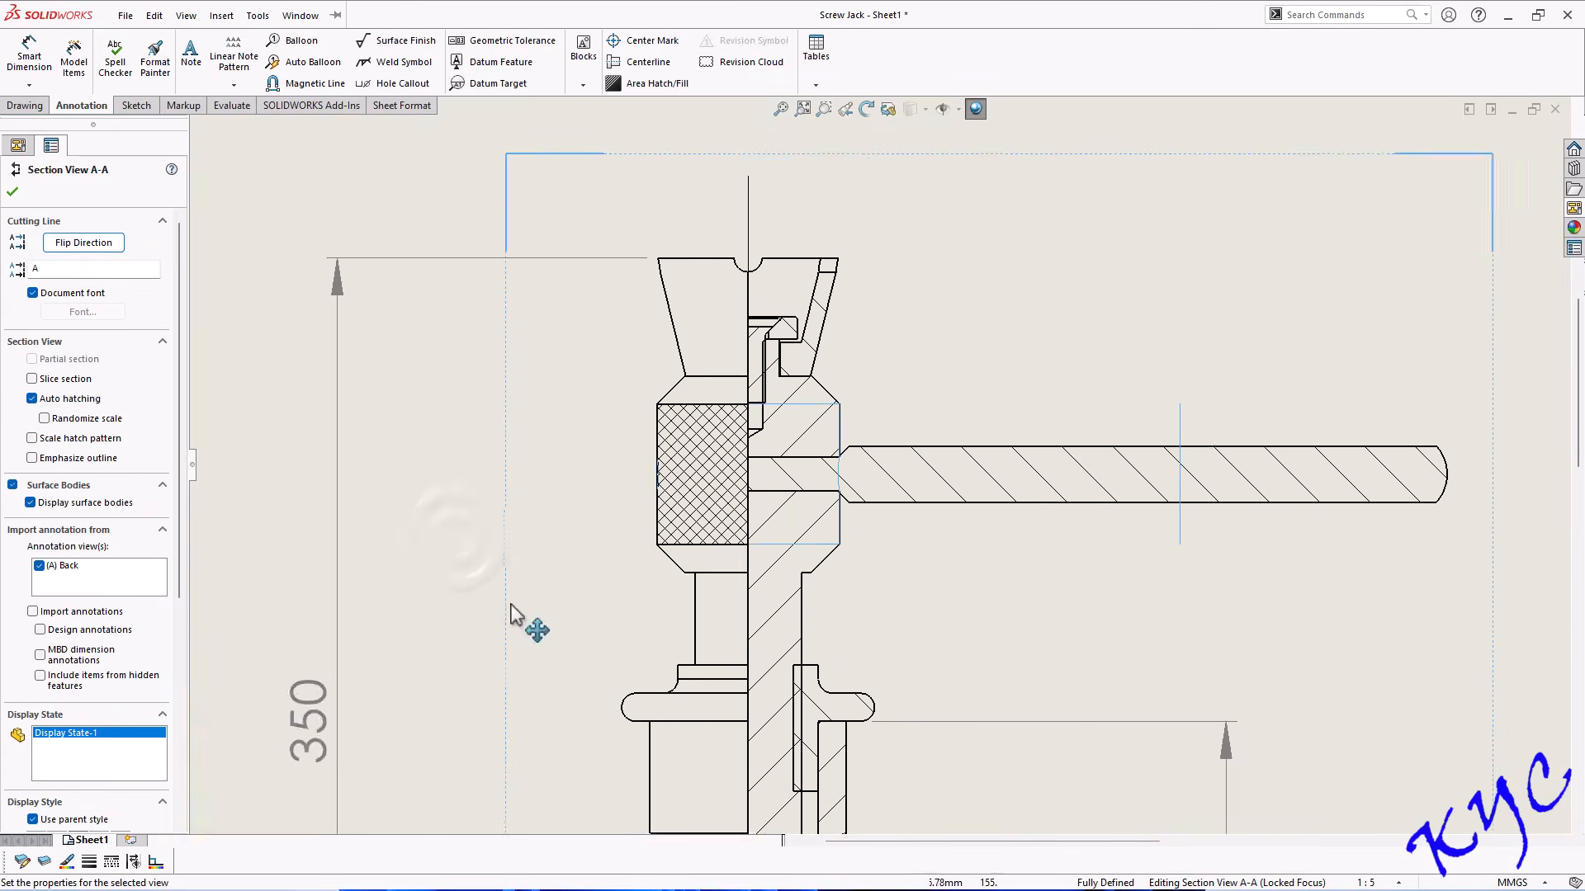
scroll(826, 504, up, 5)
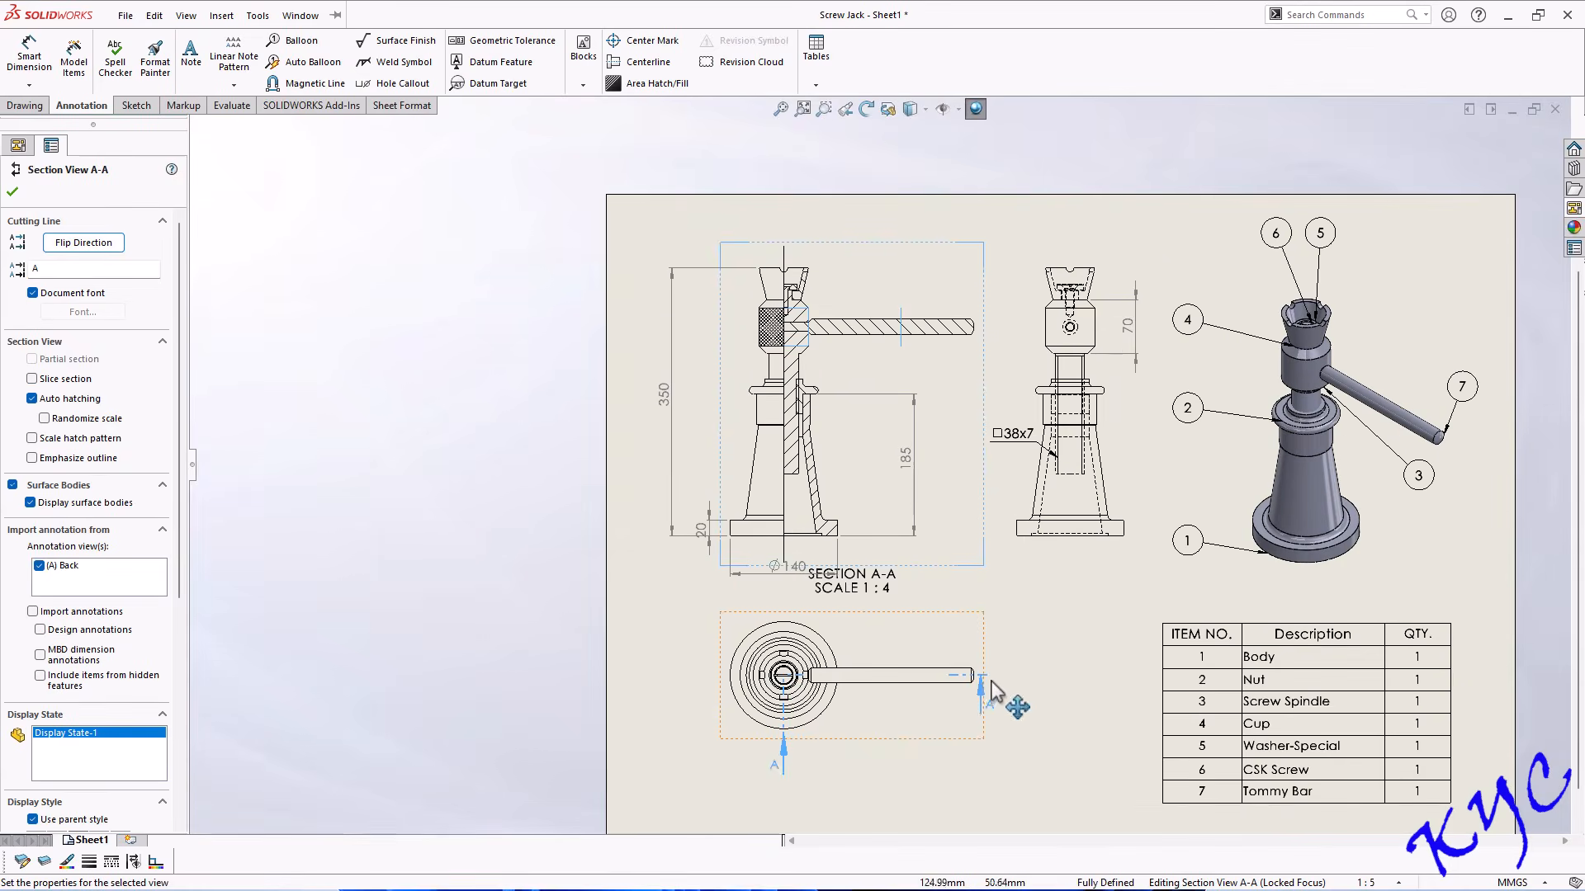
scroll(1032, 648, down, 2)
scroll(874, 636, down, 4)
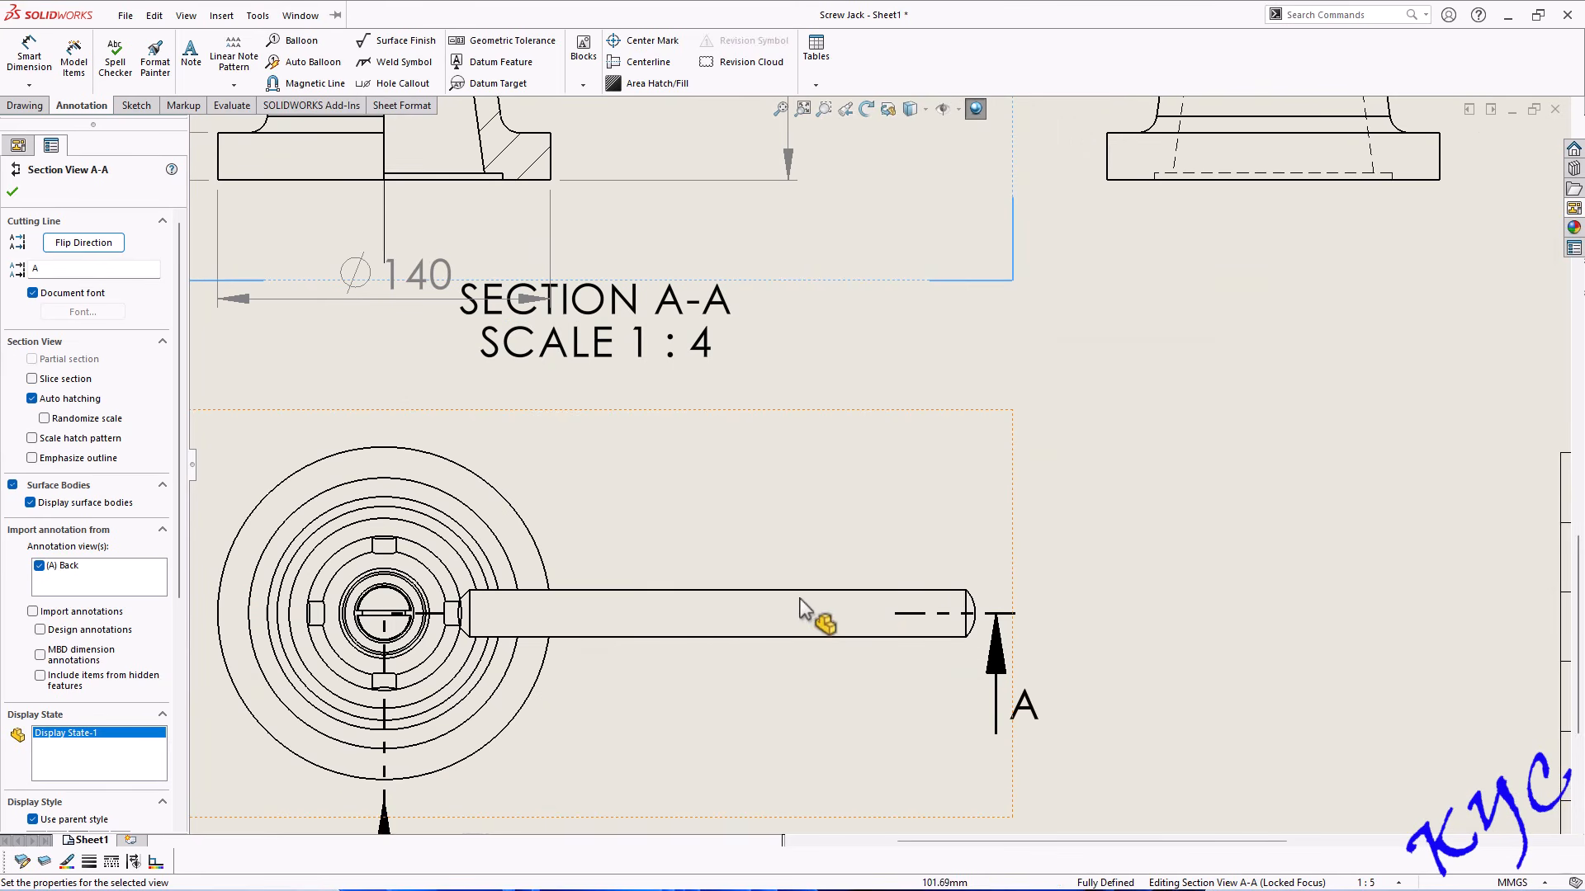
click(133, 111)
click(71, 41)
scroll(747, 529, down, 1)
click(783, 494)
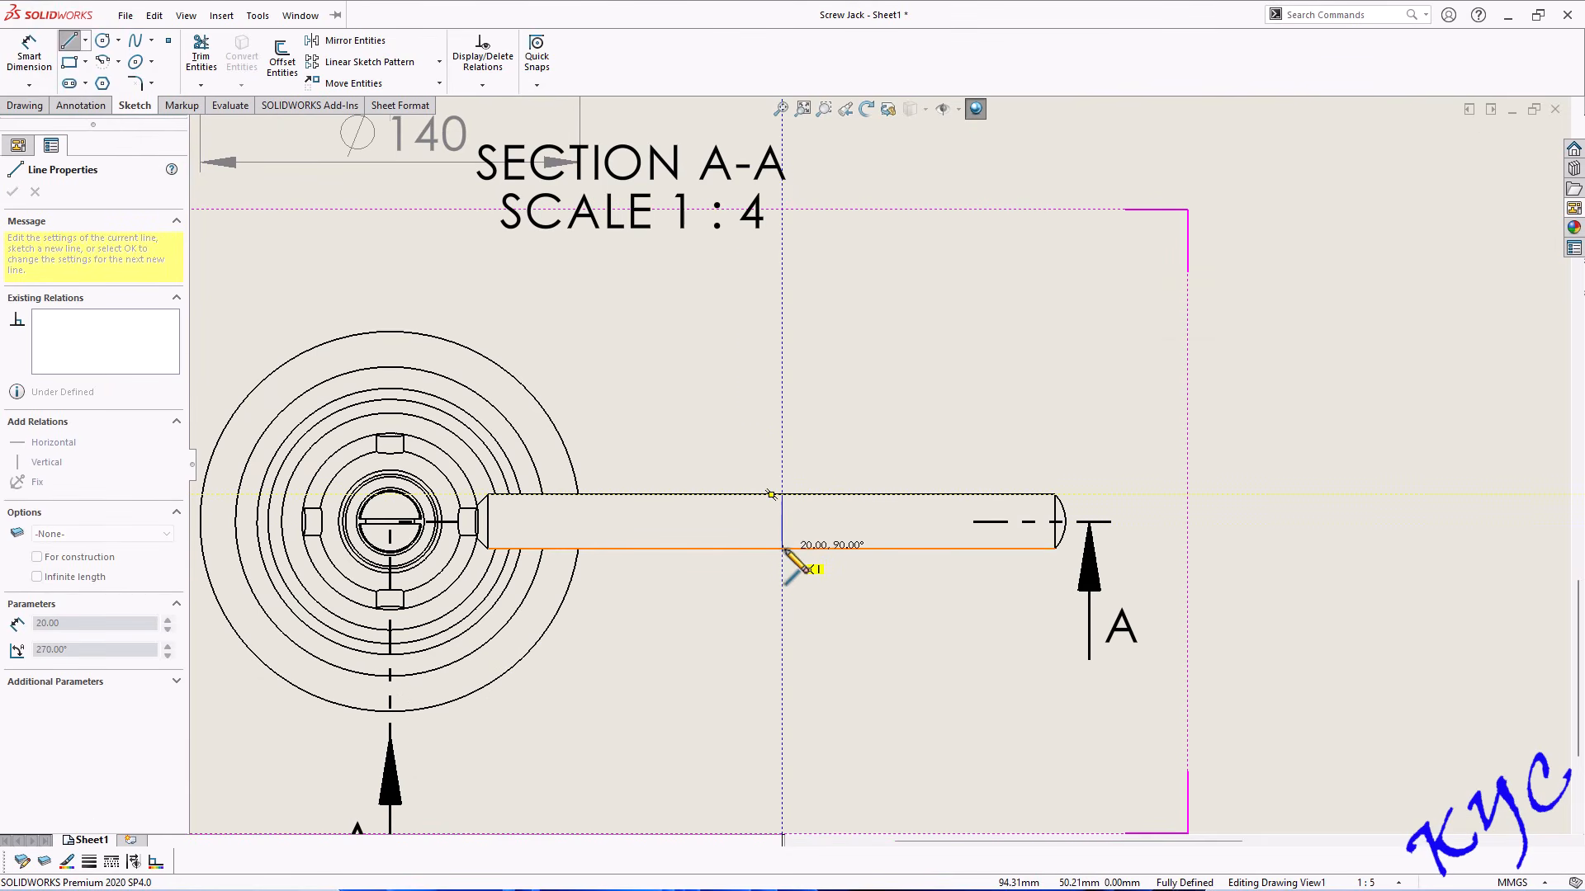
click(783, 550)
Dimension the distance between the sketched cross line and the tommy bar's outer end edge, and set it to 100 mm.
click(30, 64)
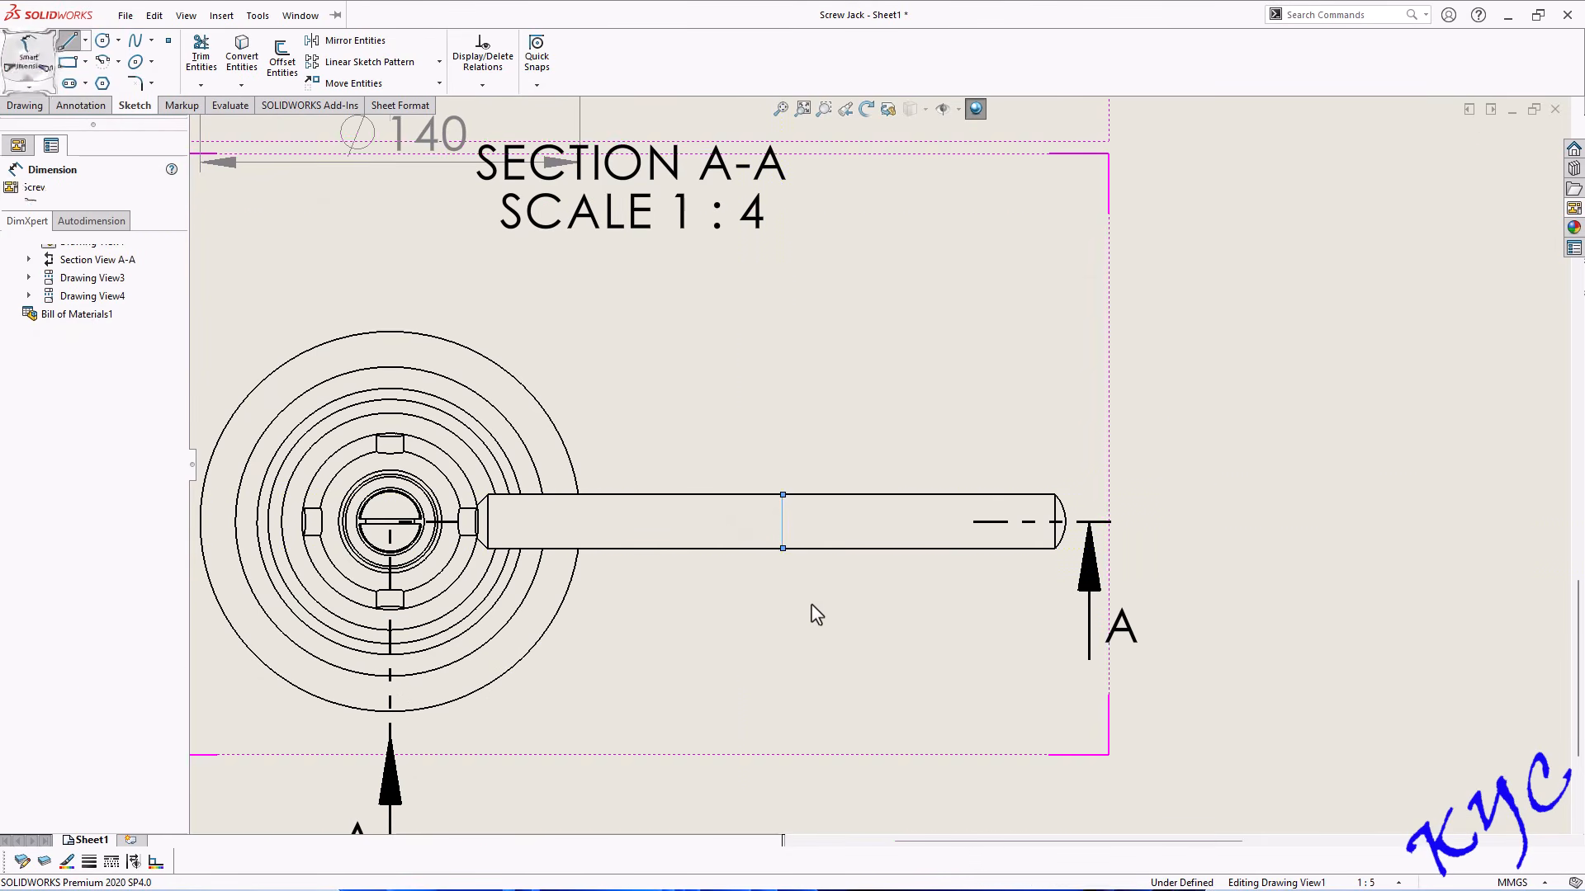
click(1055, 528)
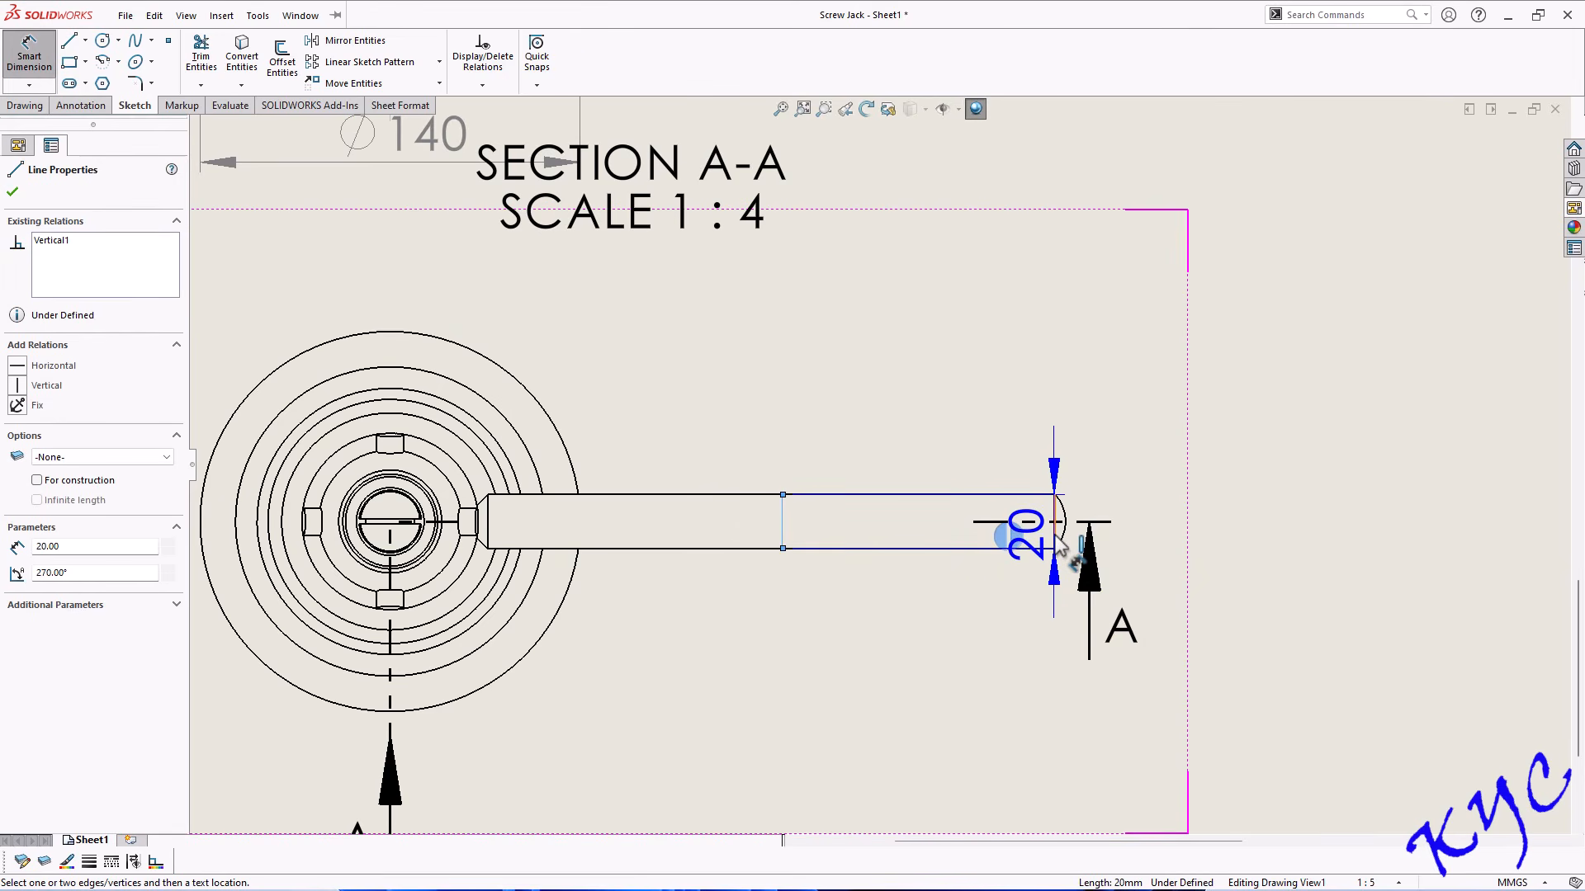
click(782, 528)
click(904, 652)
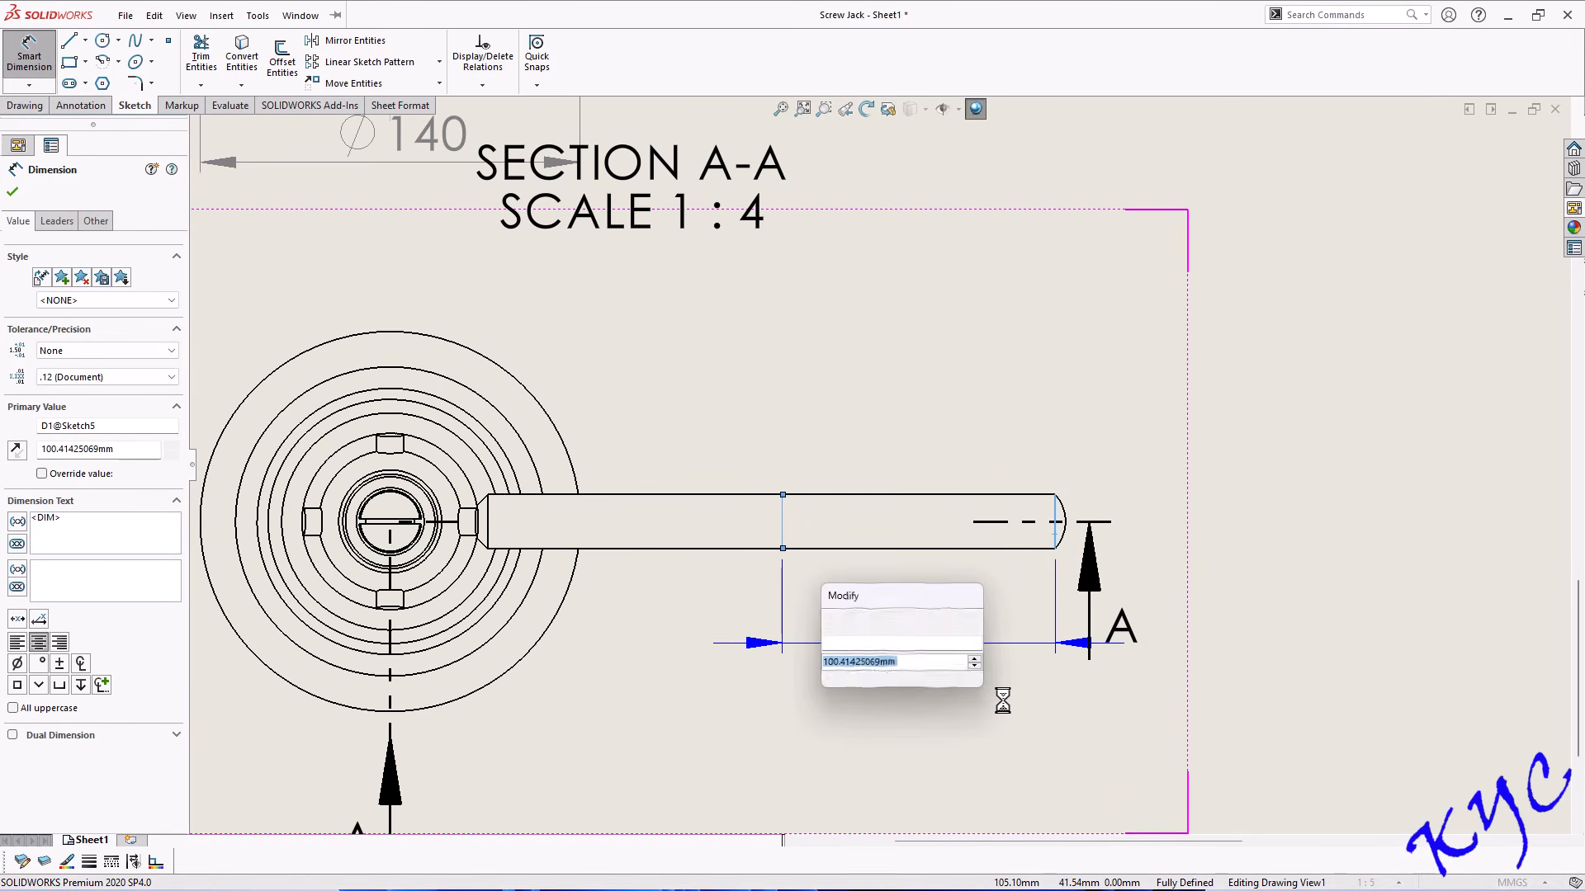
text(100)
key(Return)
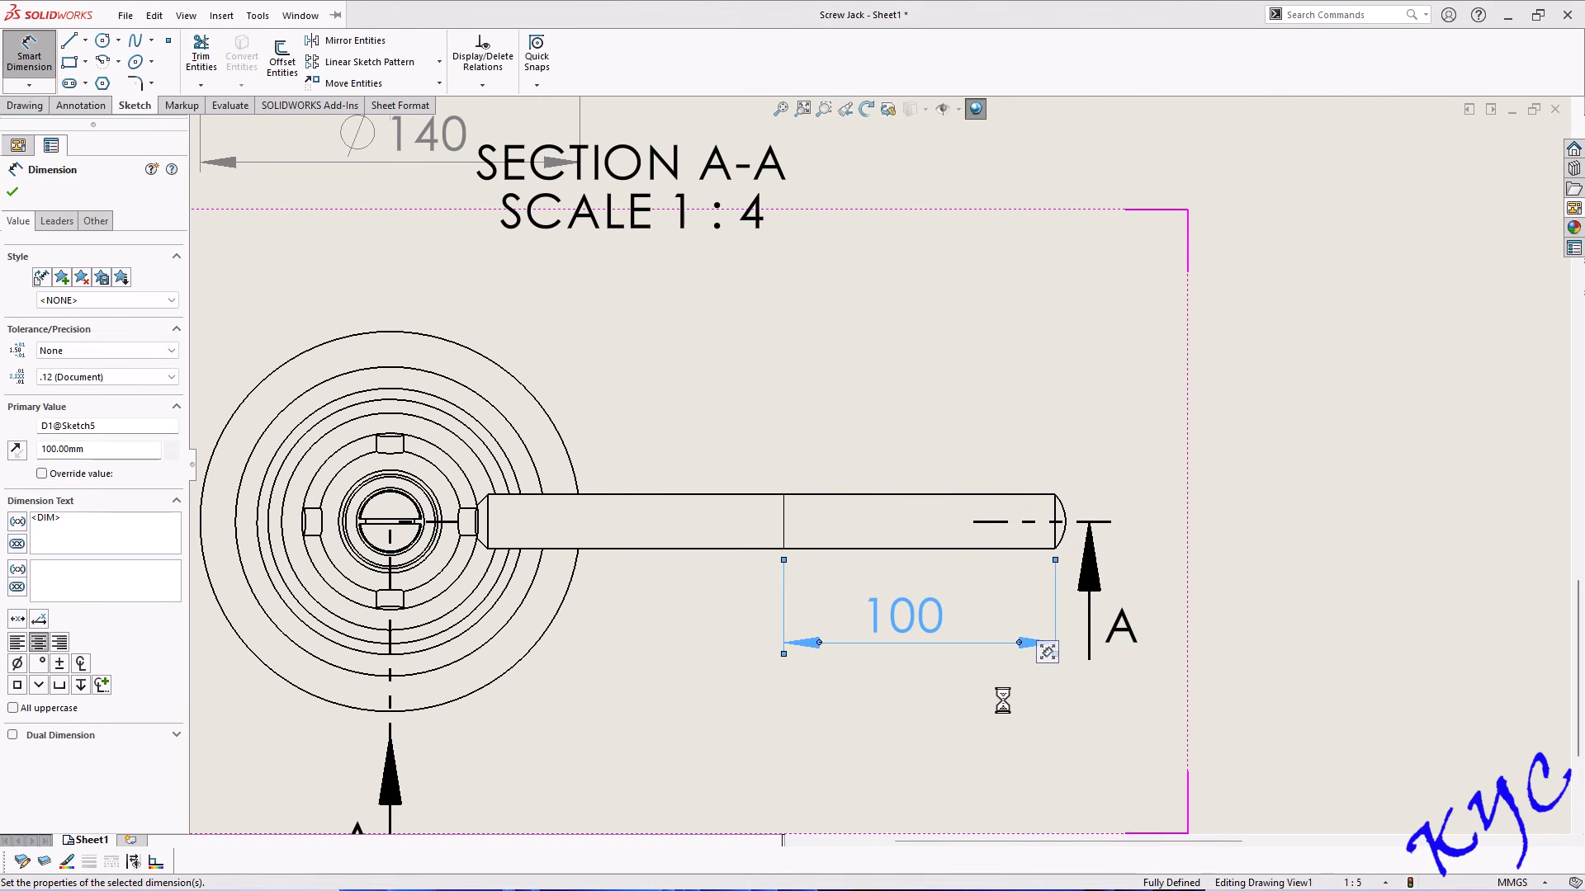
Sketch lines along the tommy bar's upper, outer end and lower edges to close a 100 by 20 mm rectangle with the cross line.
click(72, 42)
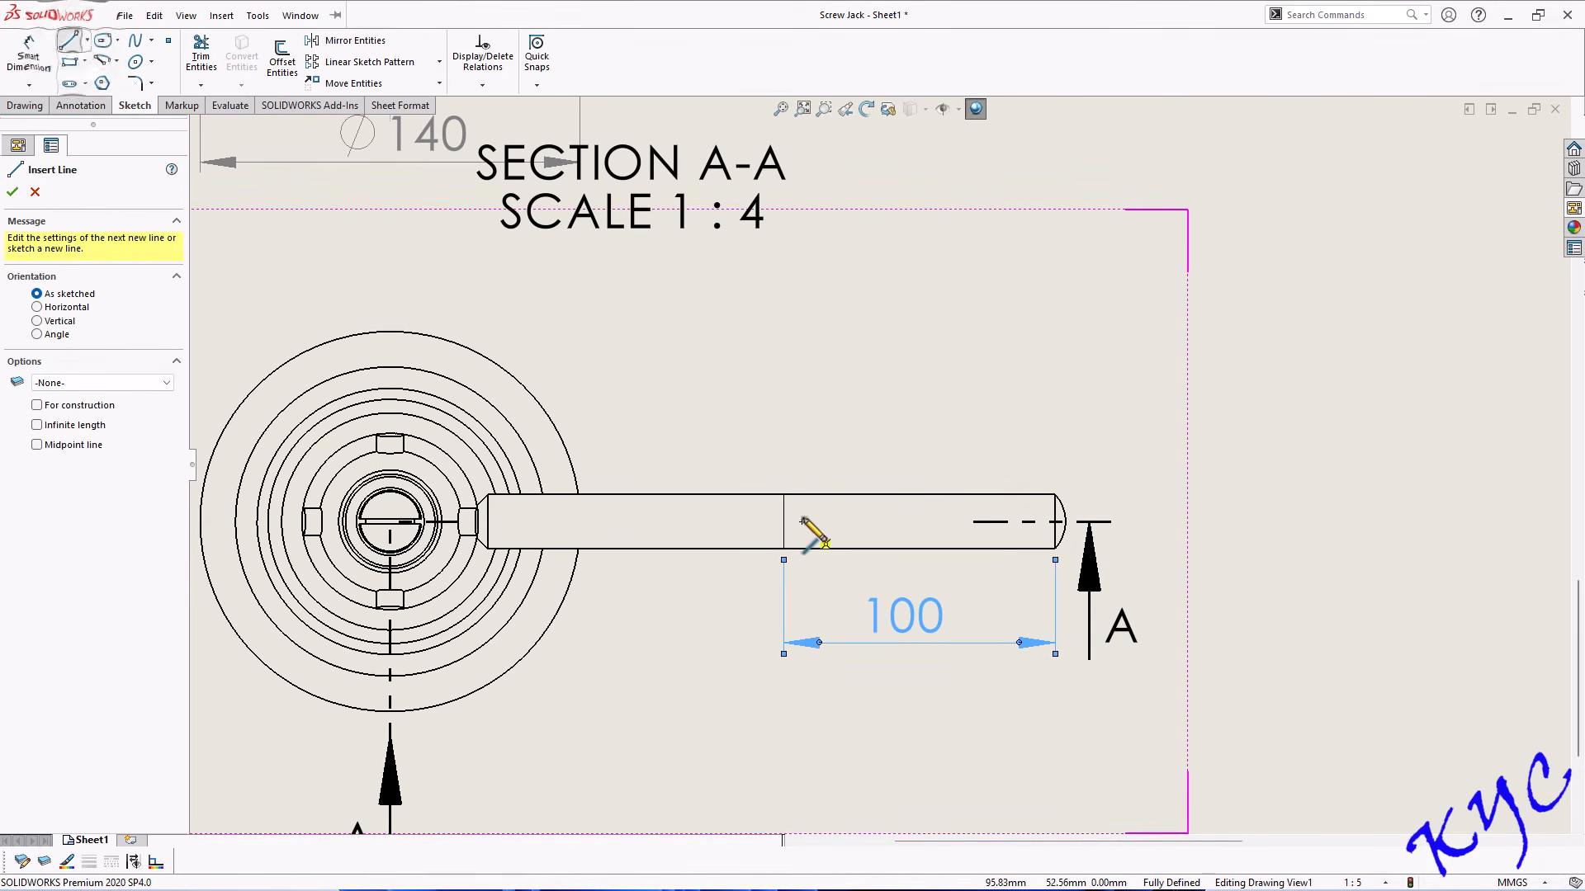
click(783, 493)
click(1056, 494)
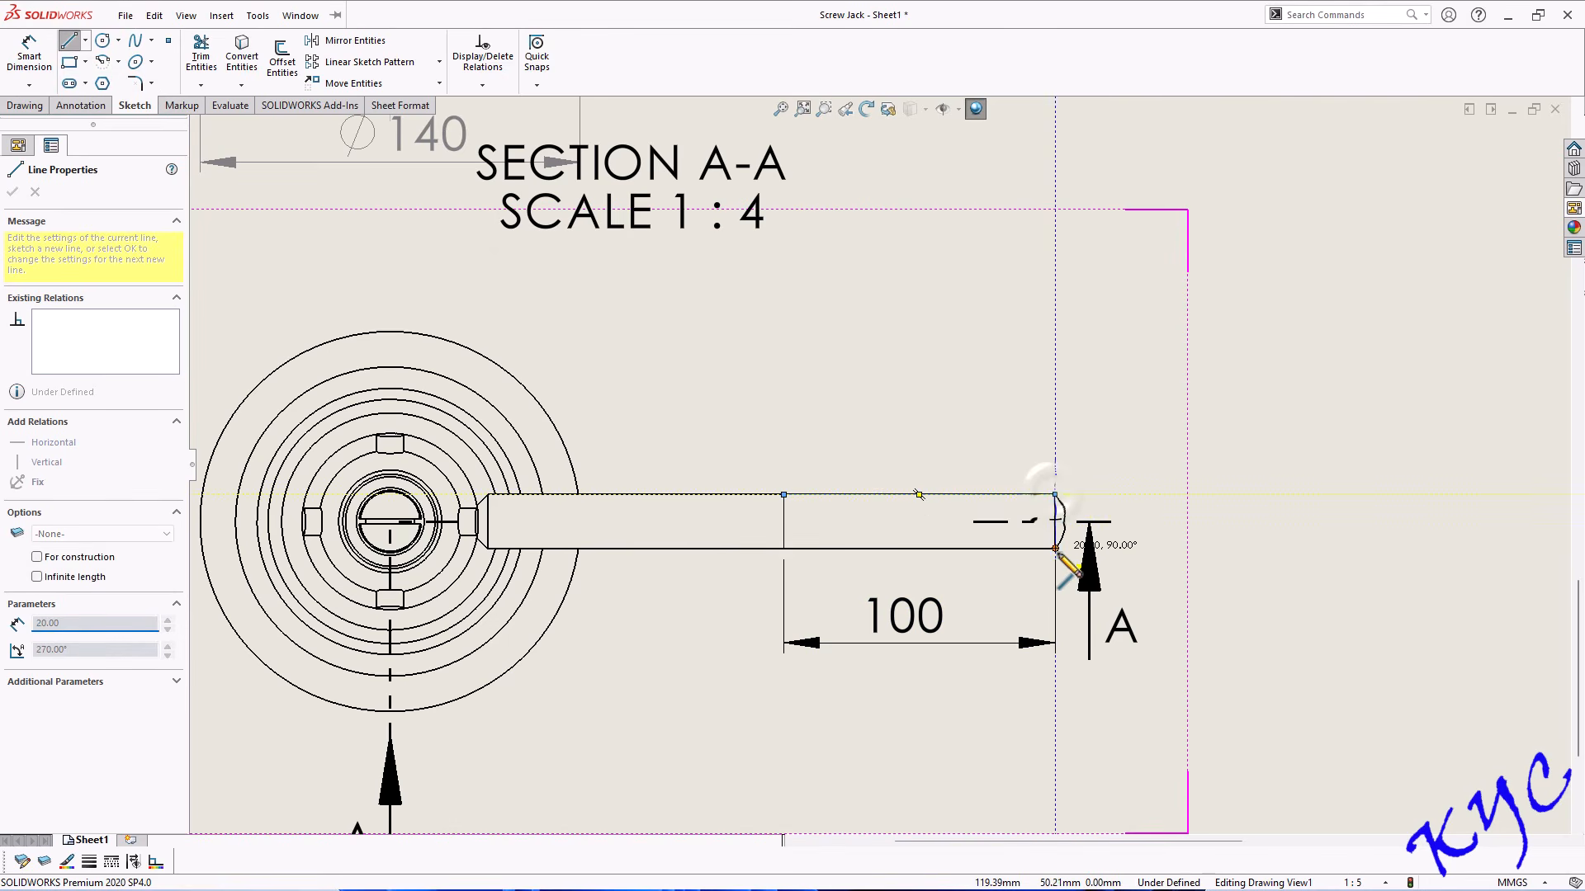
click(1056, 548)
double_click(783, 548)
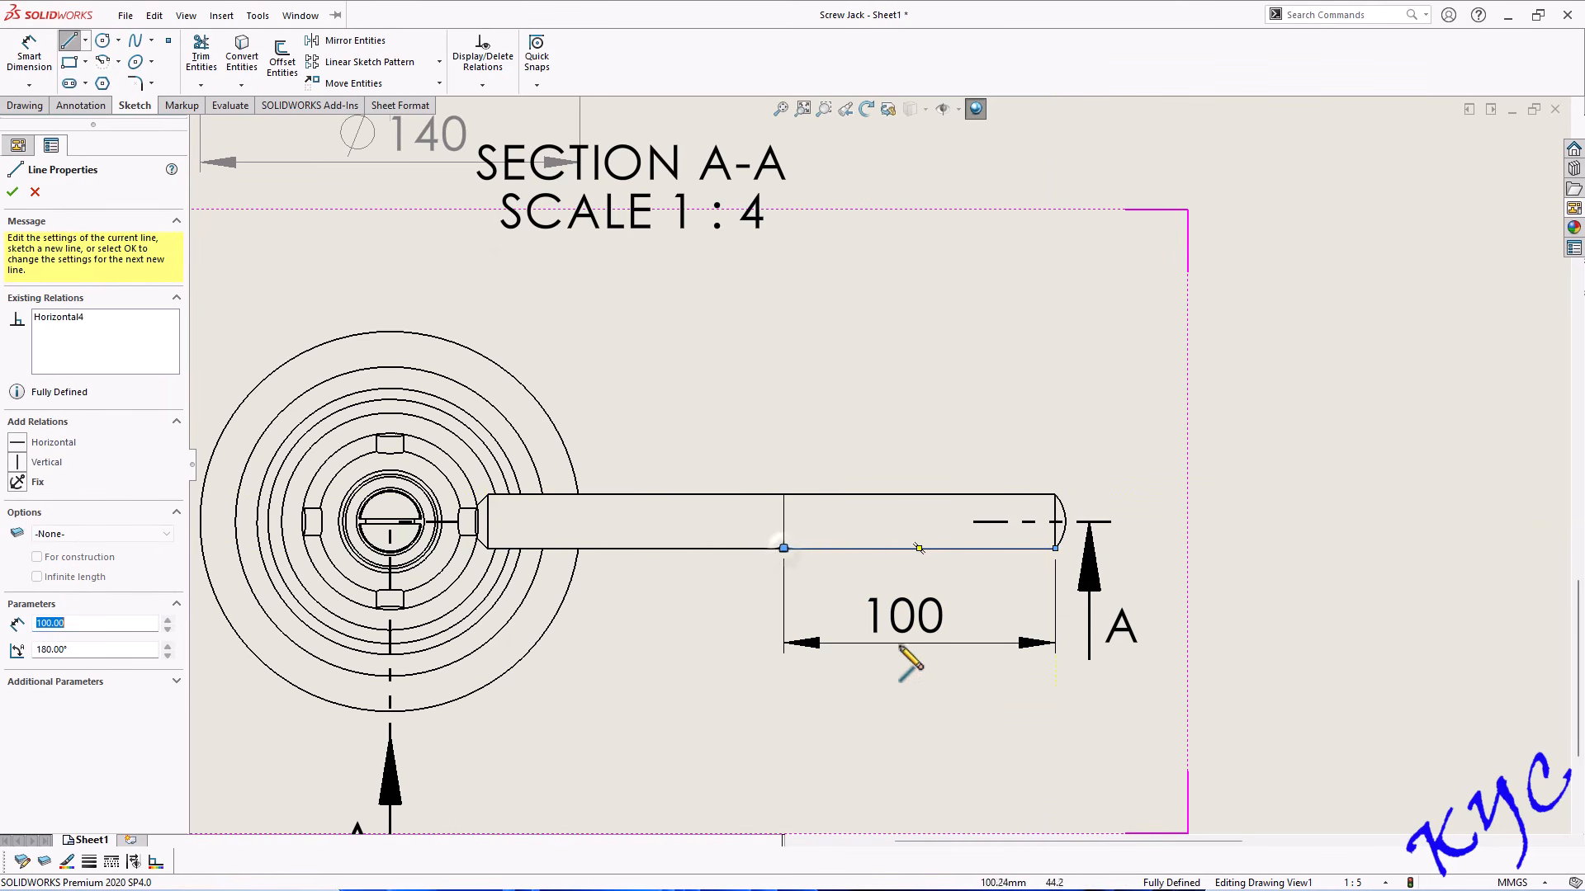
Fill the closed region at the tommy bar's outer end with an ANSI31 (Iron BrickStone) area hatch at 0 degrees and scale 1.
click(81, 105)
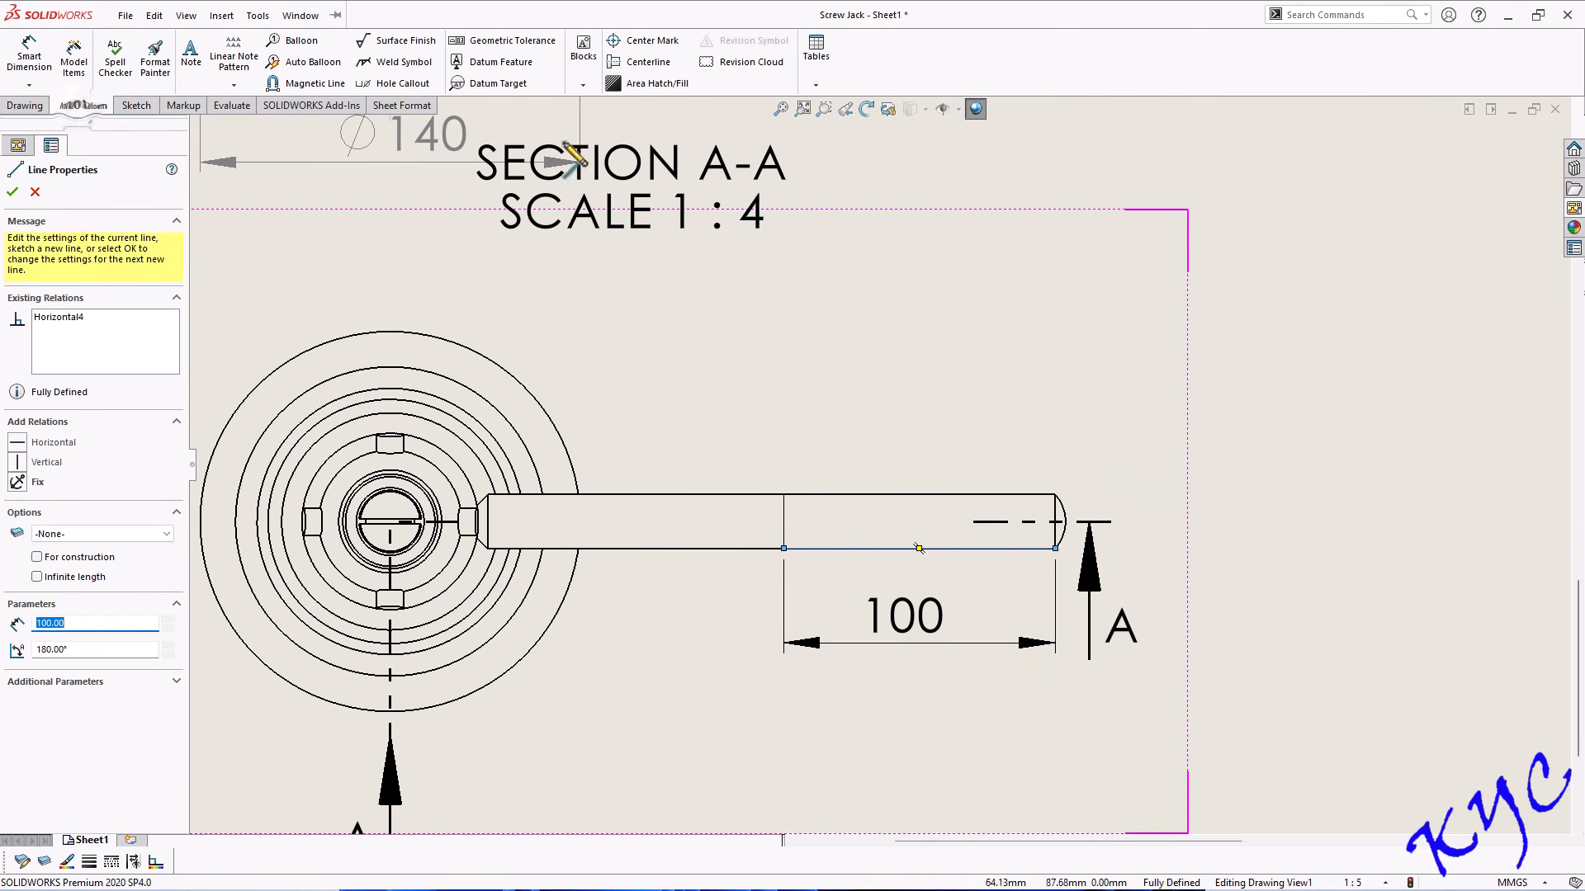
click(656, 83)
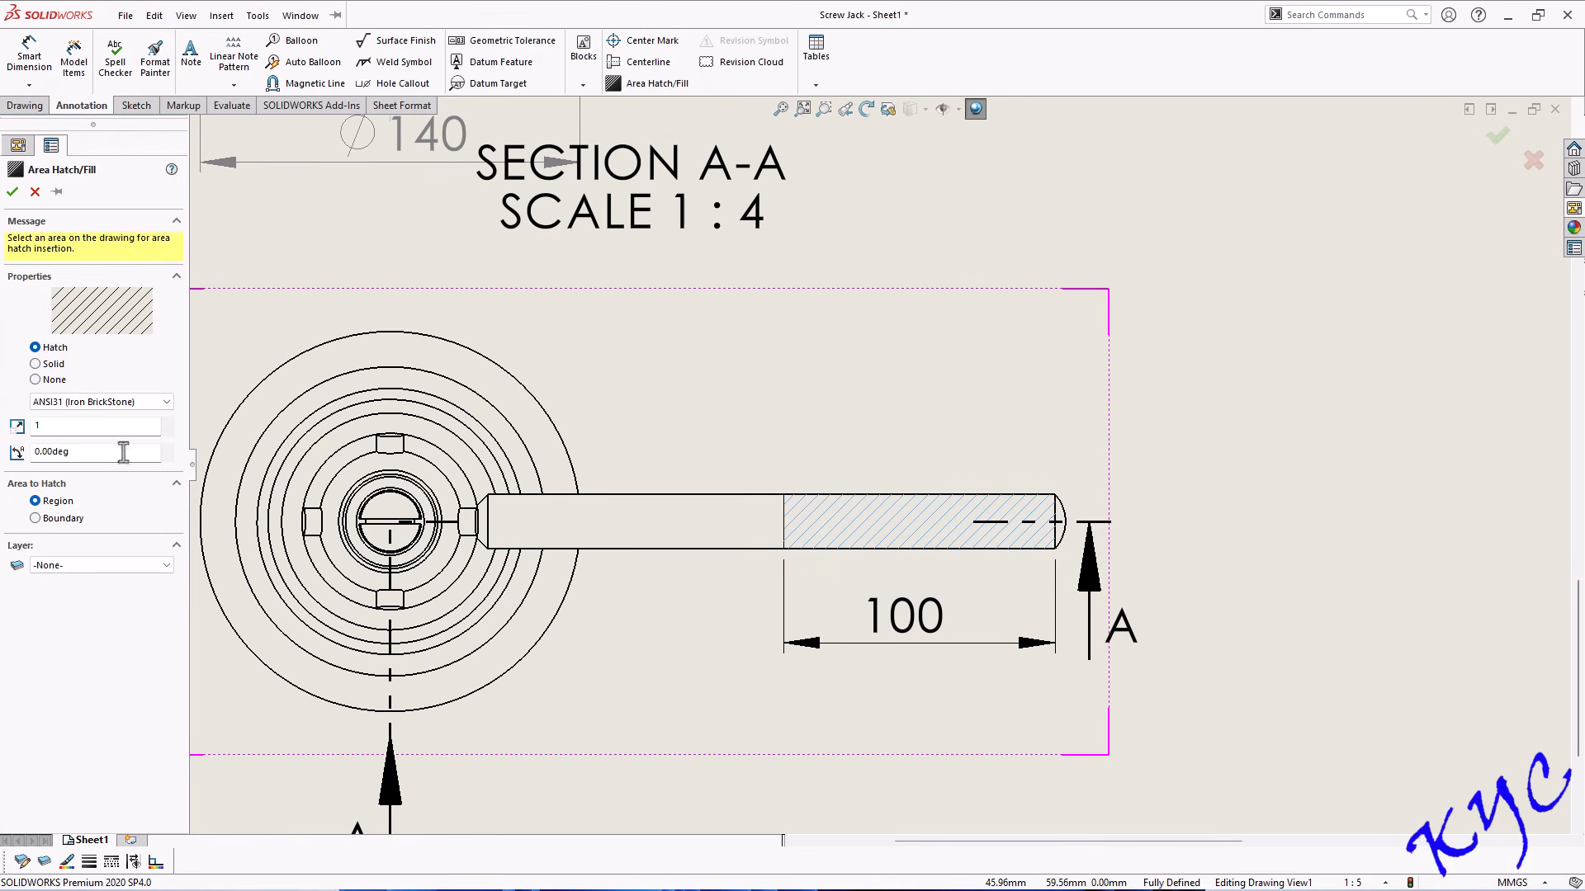
click(11, 191)
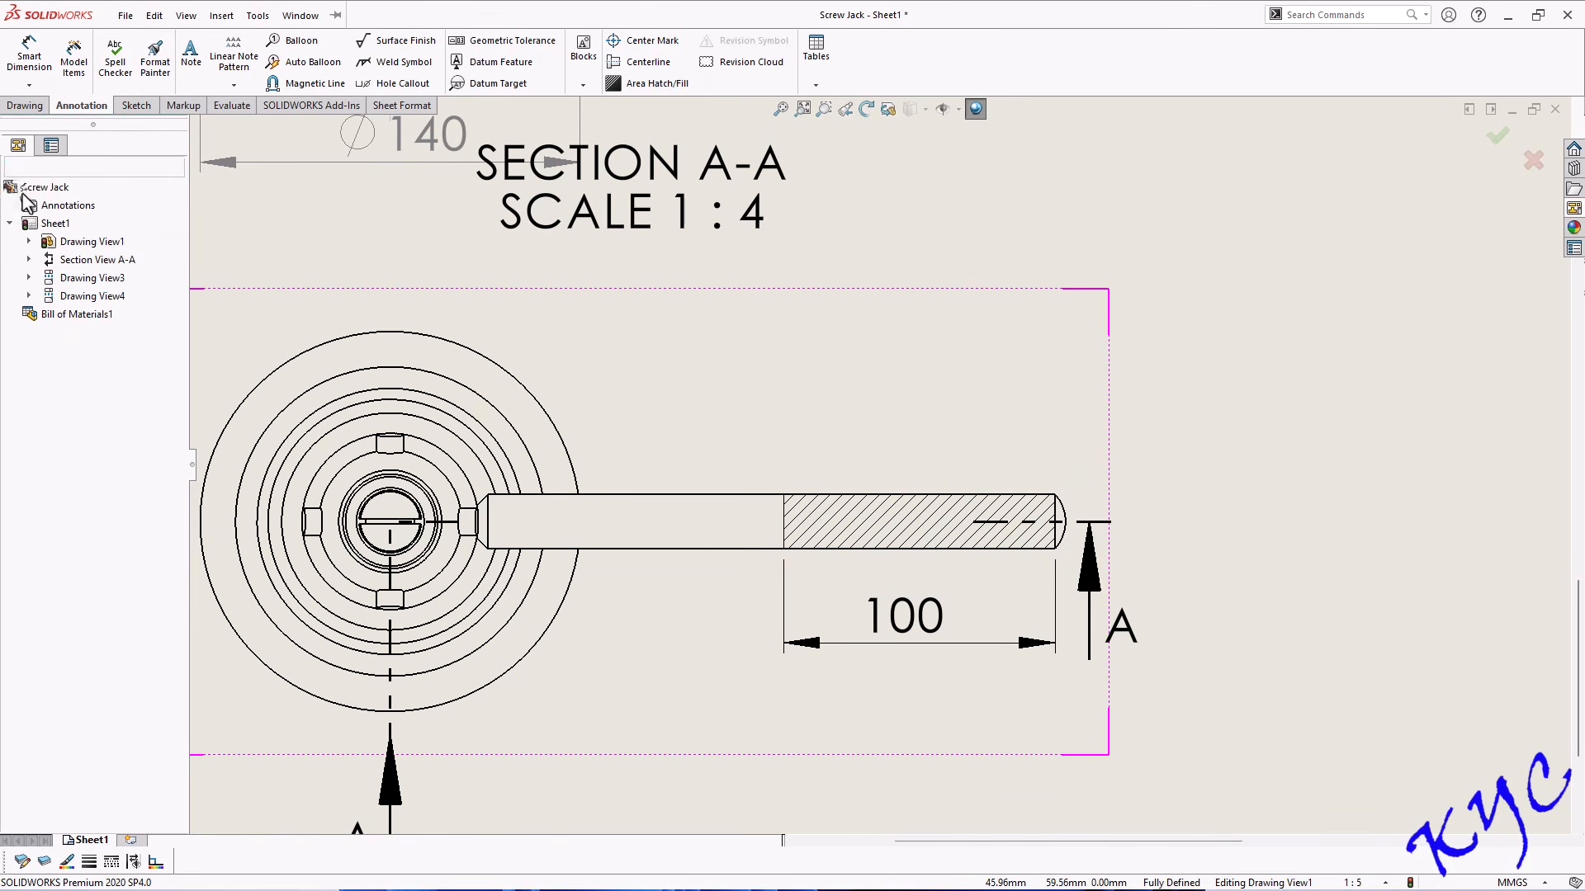
Add a second ANSI31 area hatch at 90 degrees and scale 1 over the same tommy bar region to form a crosshatch.
click(656, 83)
click(878, 542)
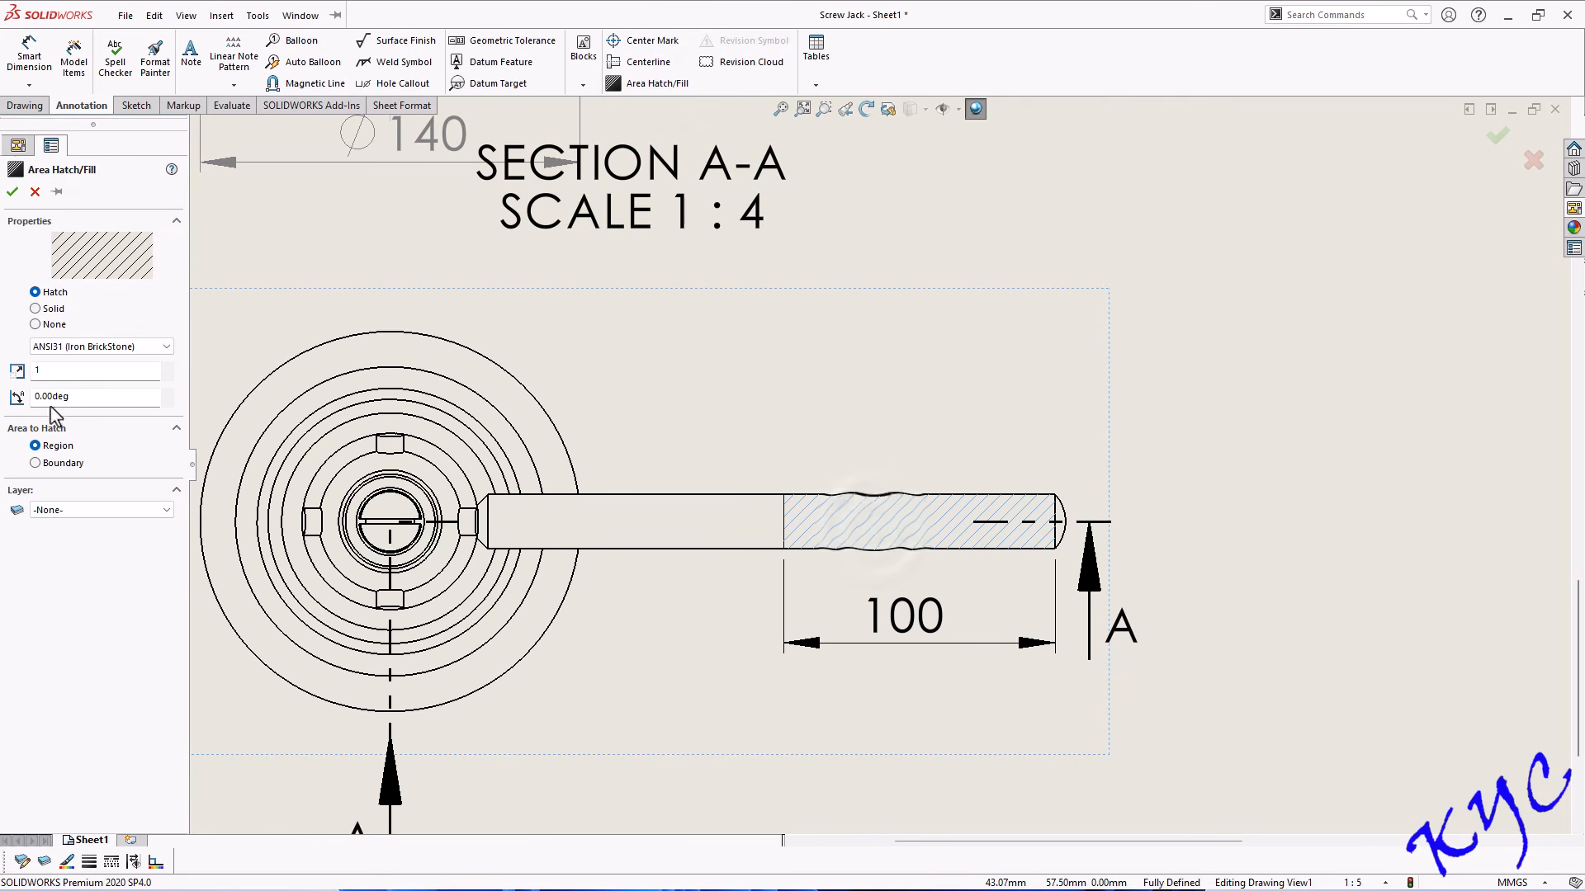
text(90)
key(Return)
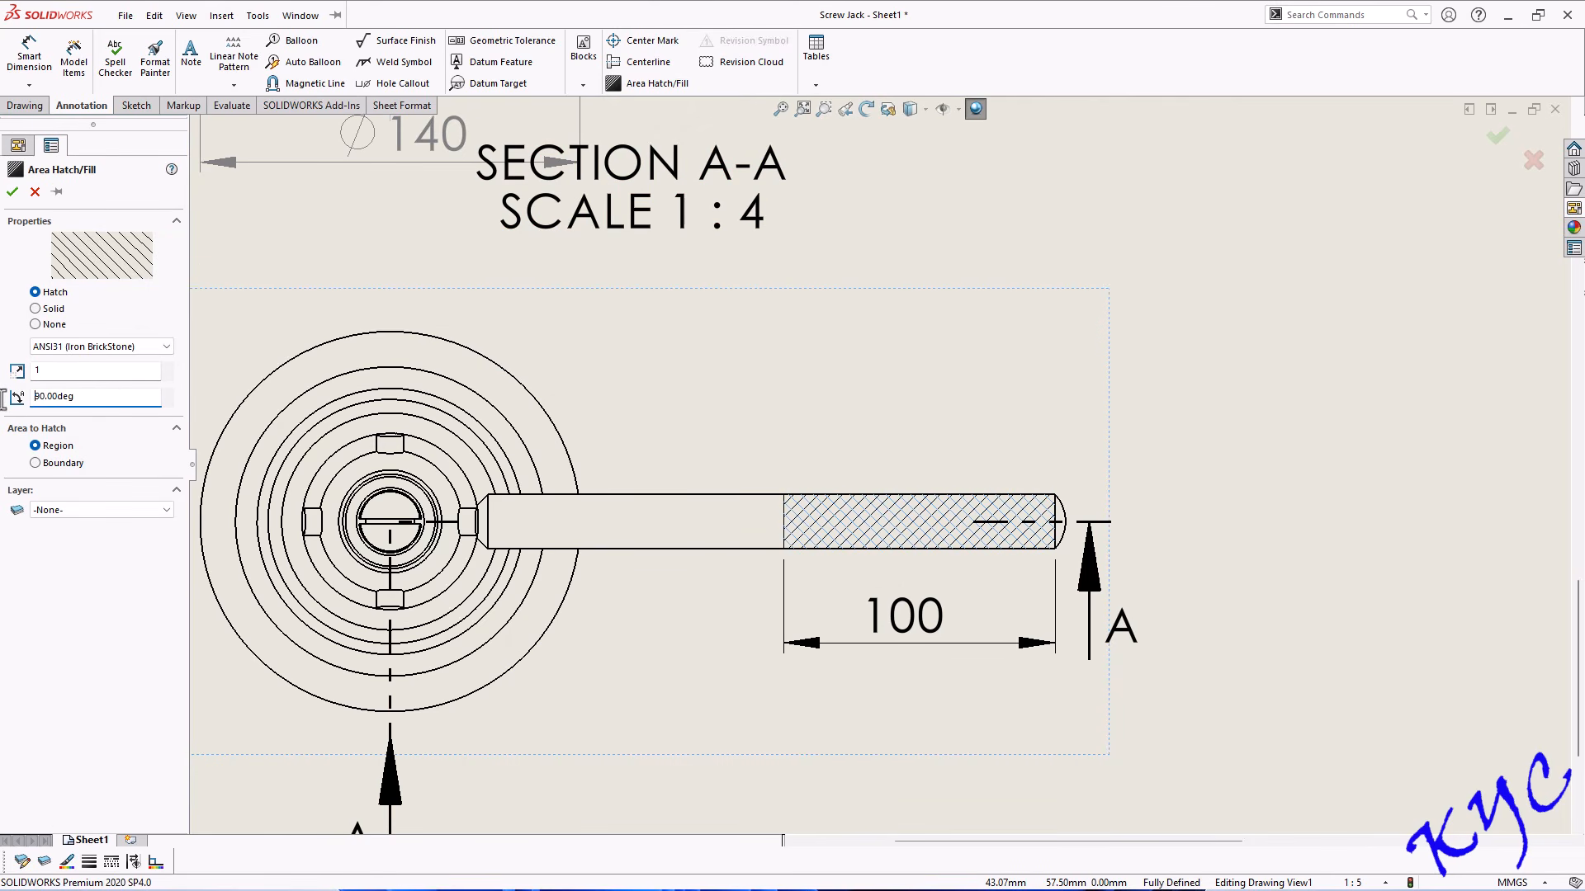
click(12, 192)
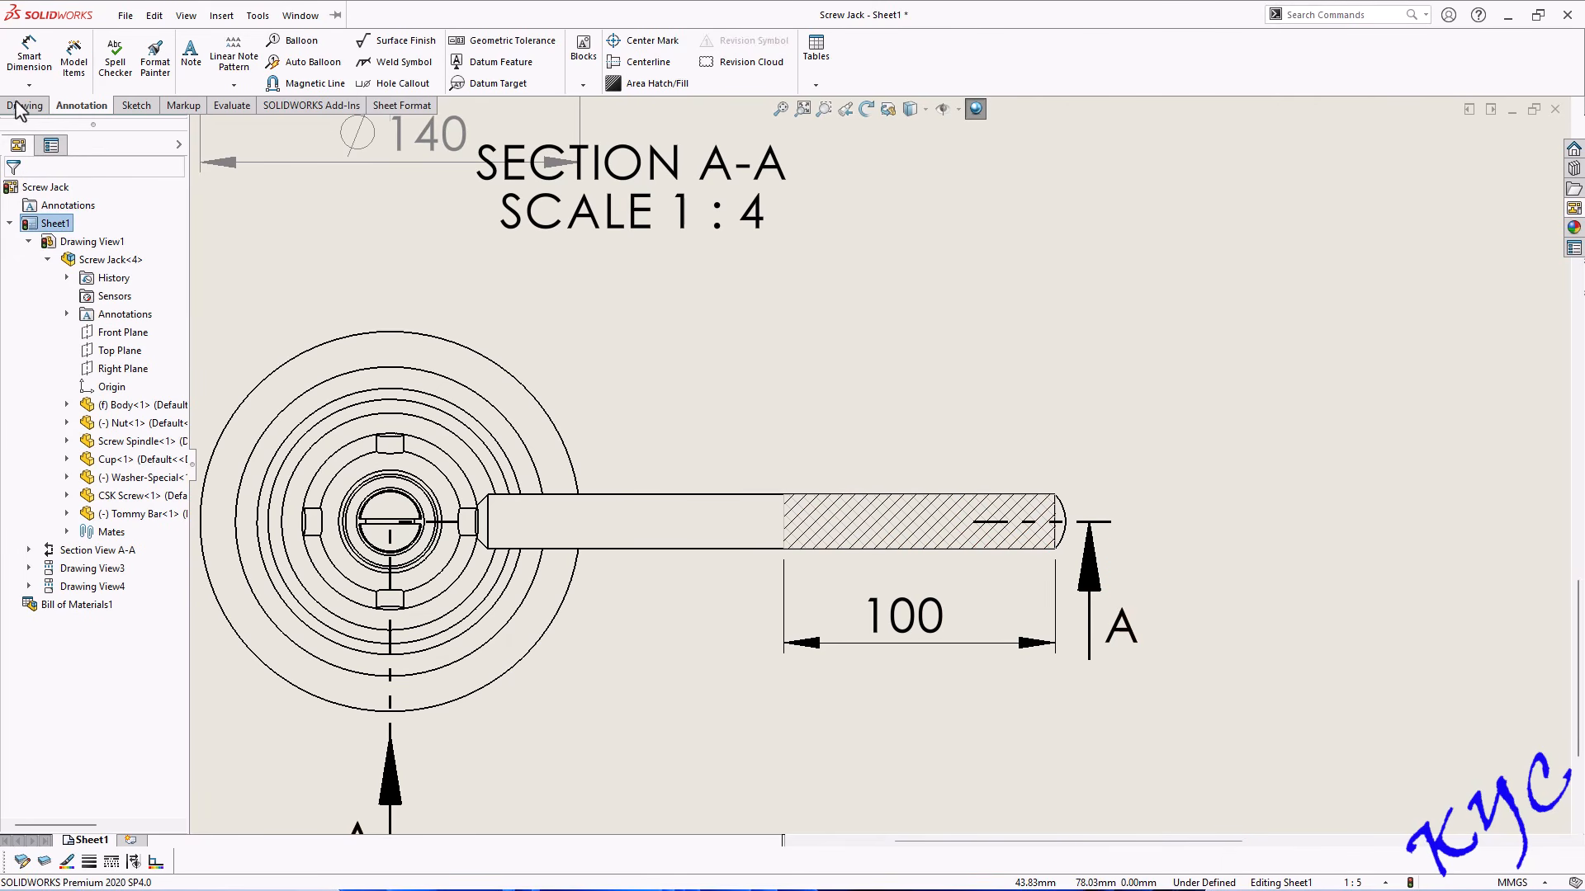
Attach a leader note reading "DIAMOND KNURL 1.6" to the tommy bar's crosshatched region, placed above the bar, and shift it slightly towards the bar.
click(883, 520)
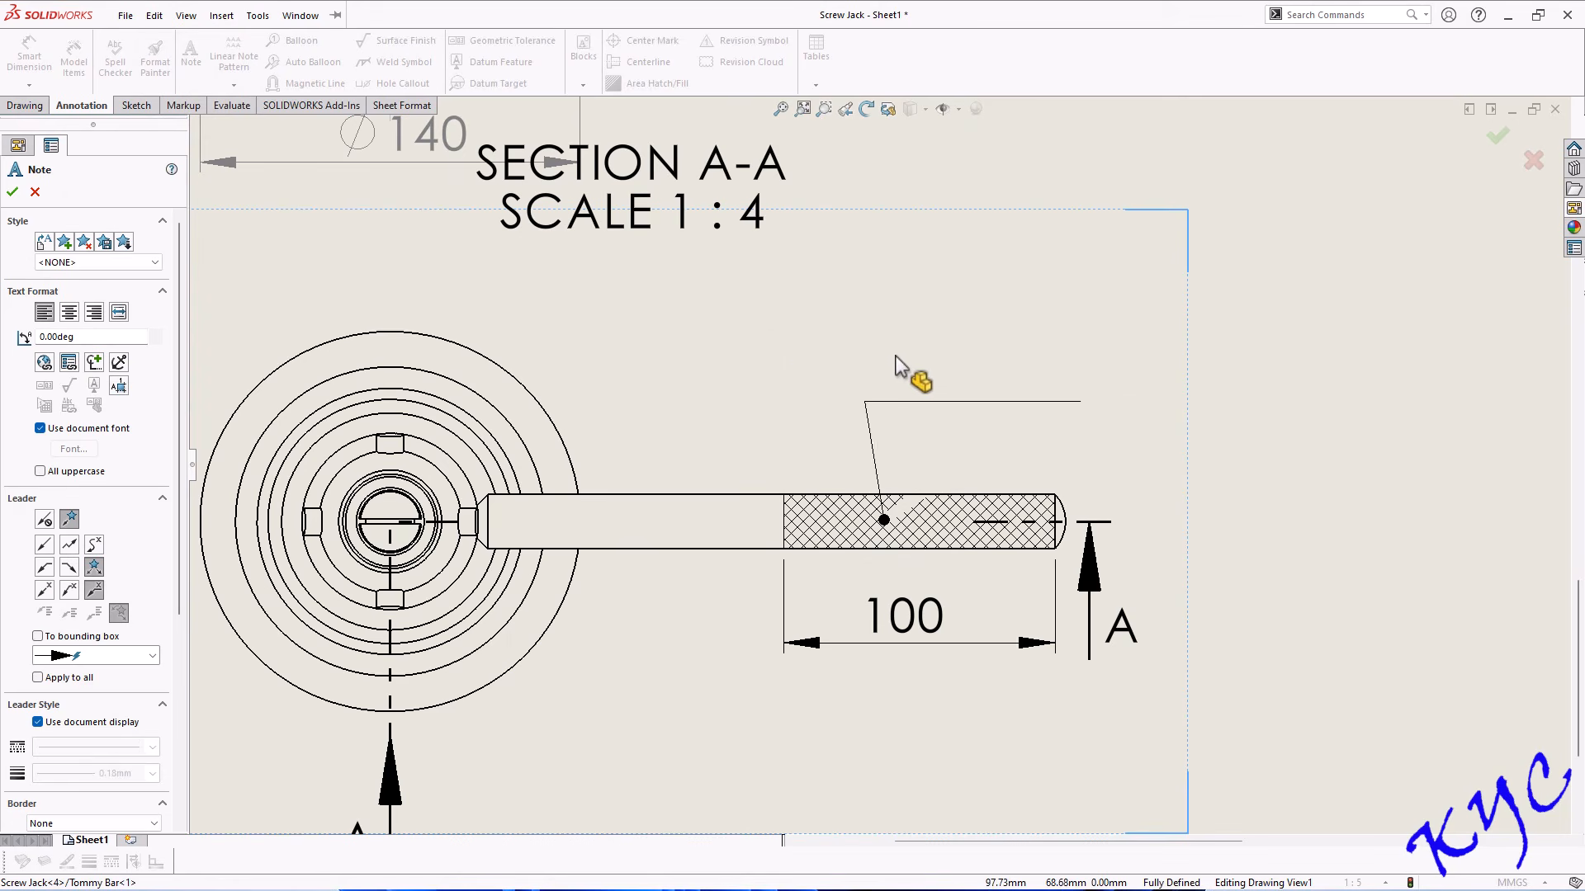
click(983, 369)
text(D)
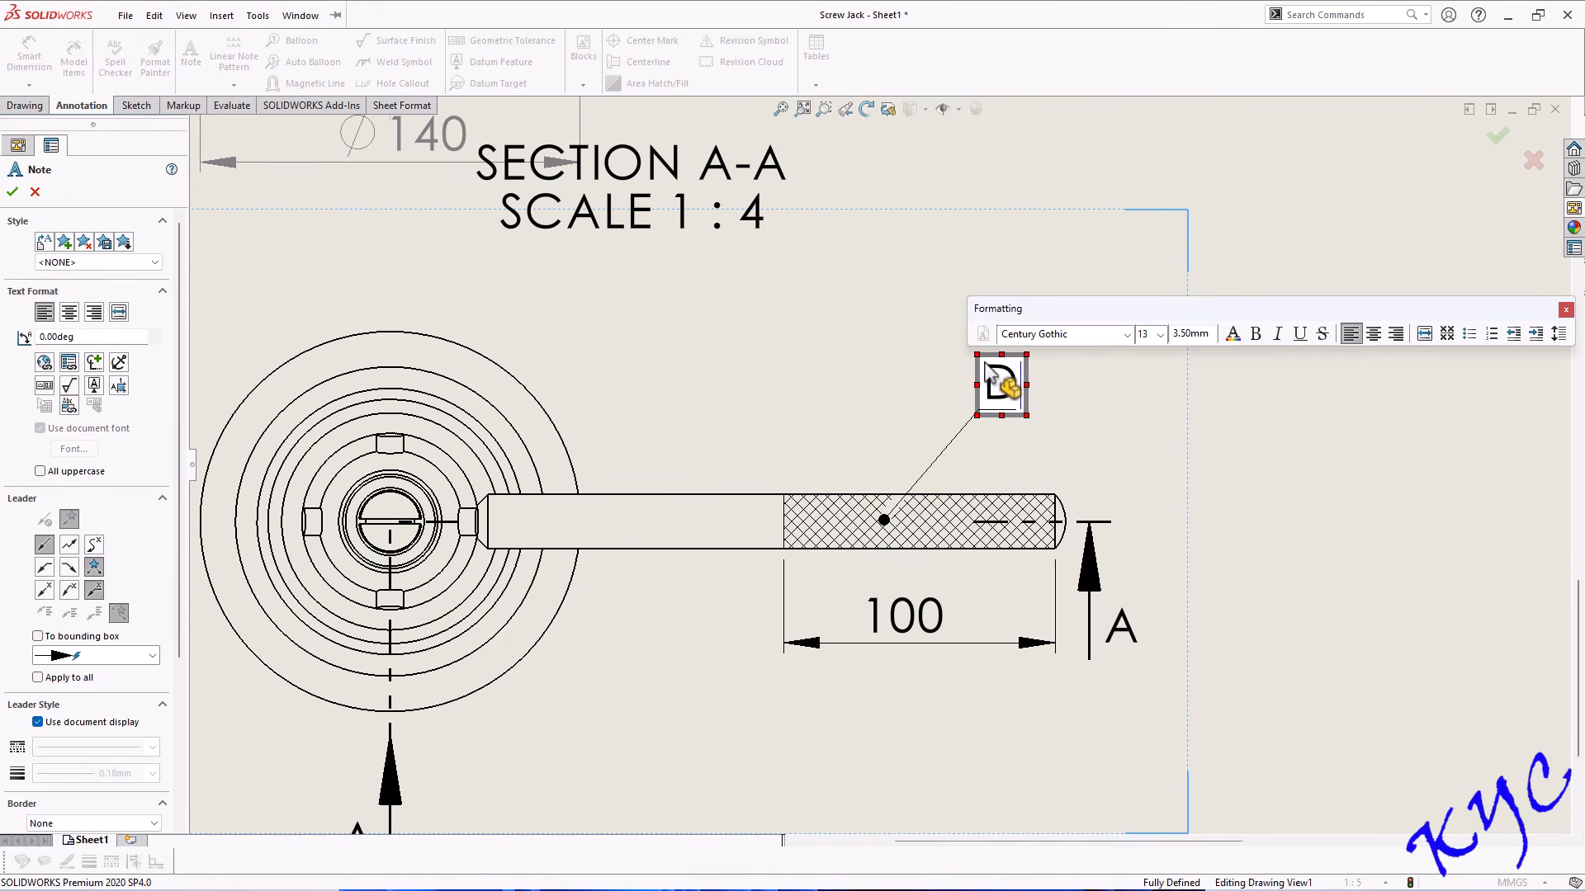
text(IAMOND K)
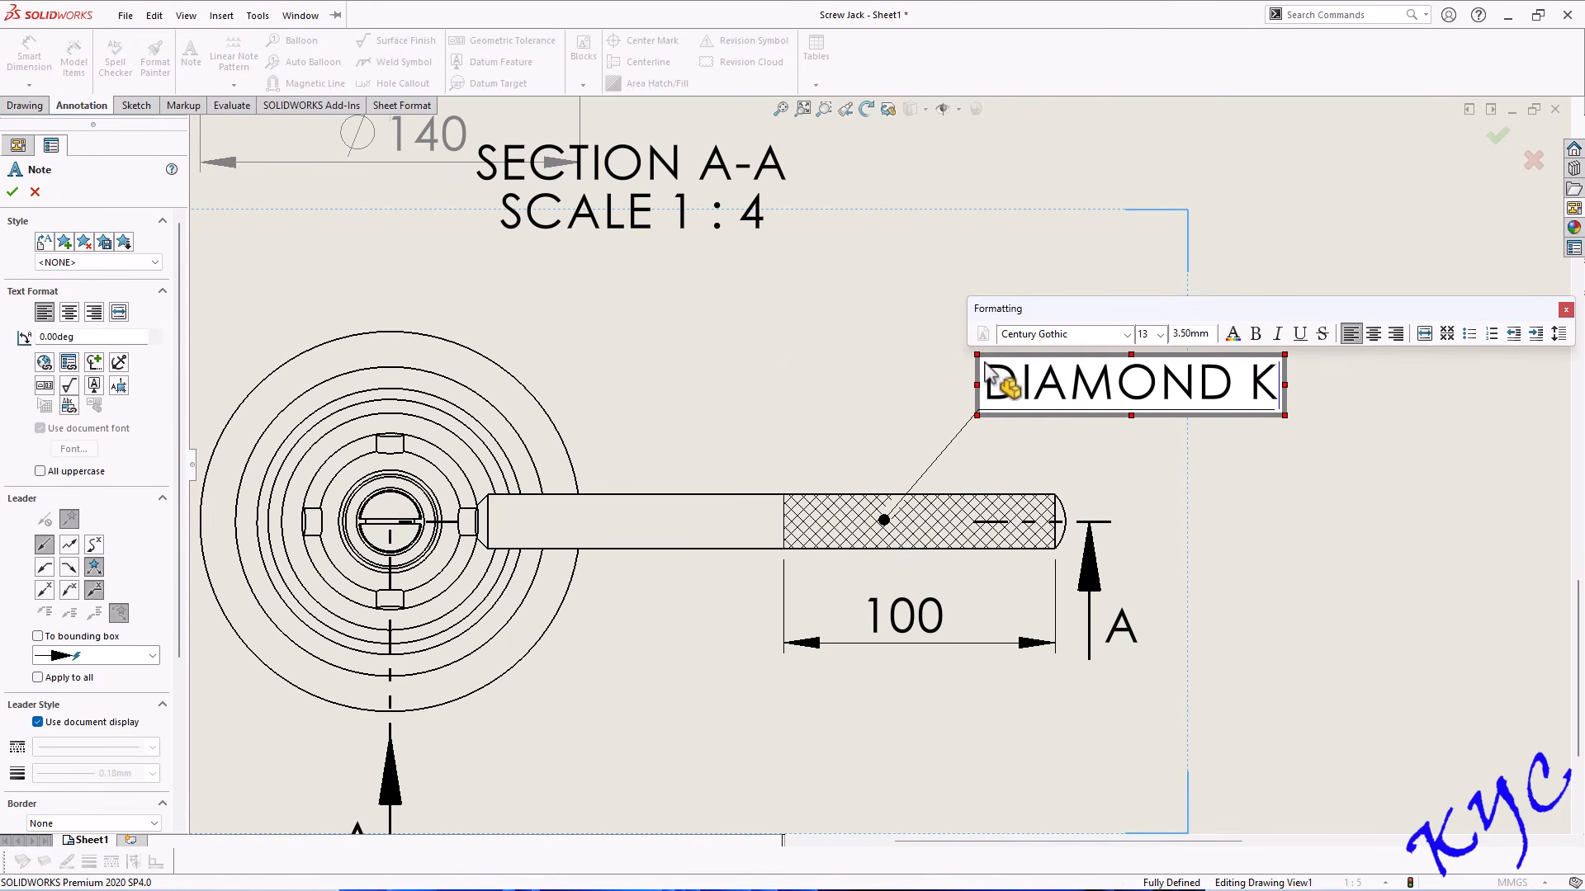
text(NURL 1.6)
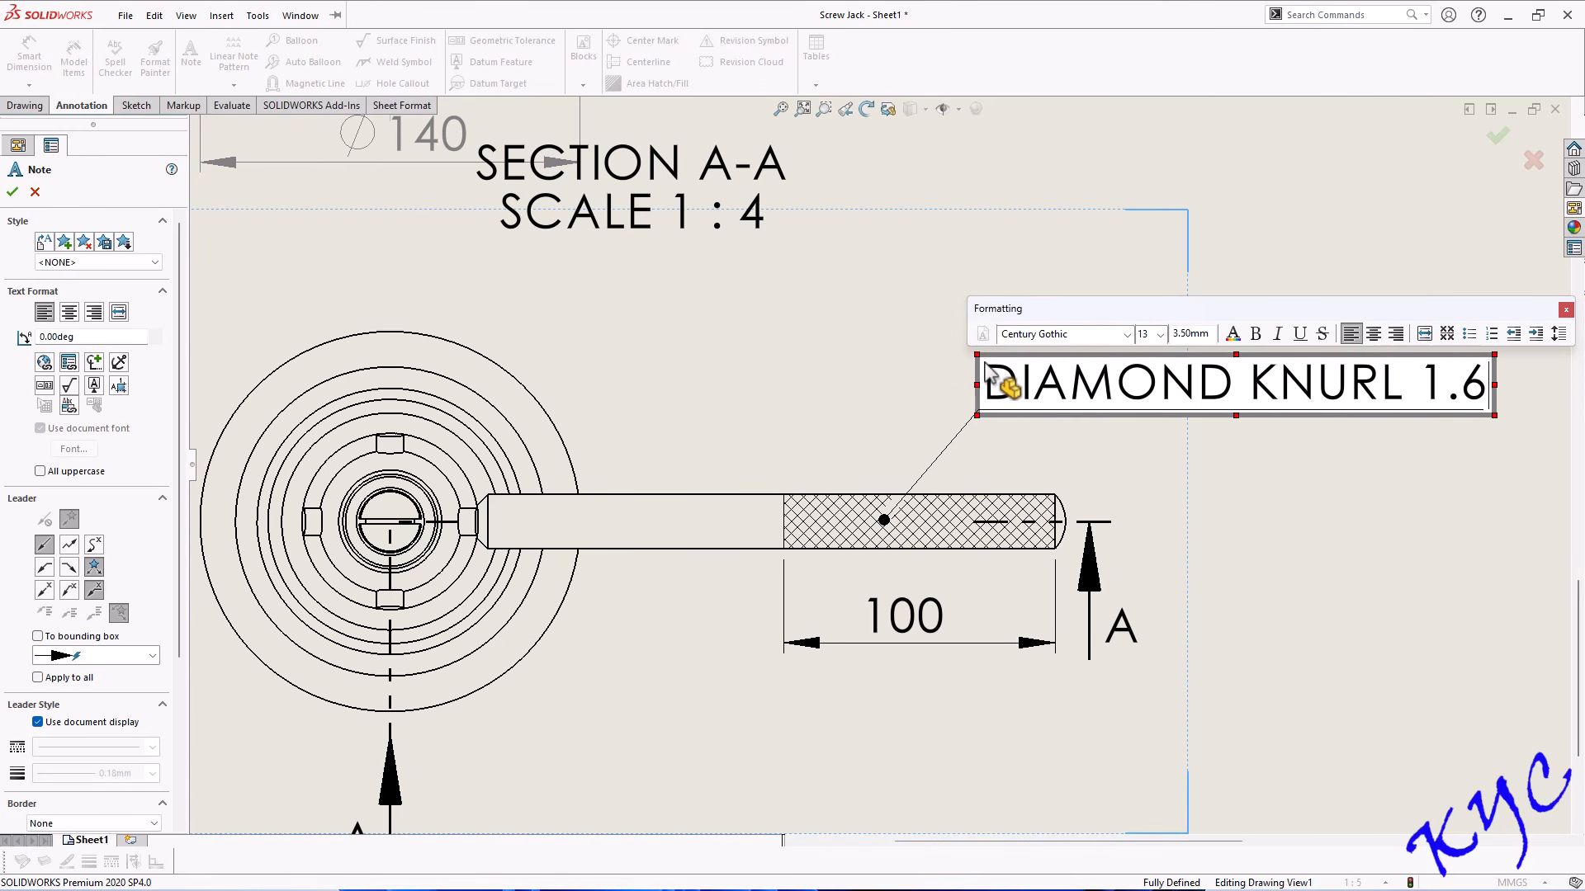
click(1377, 544)
key(Escape)
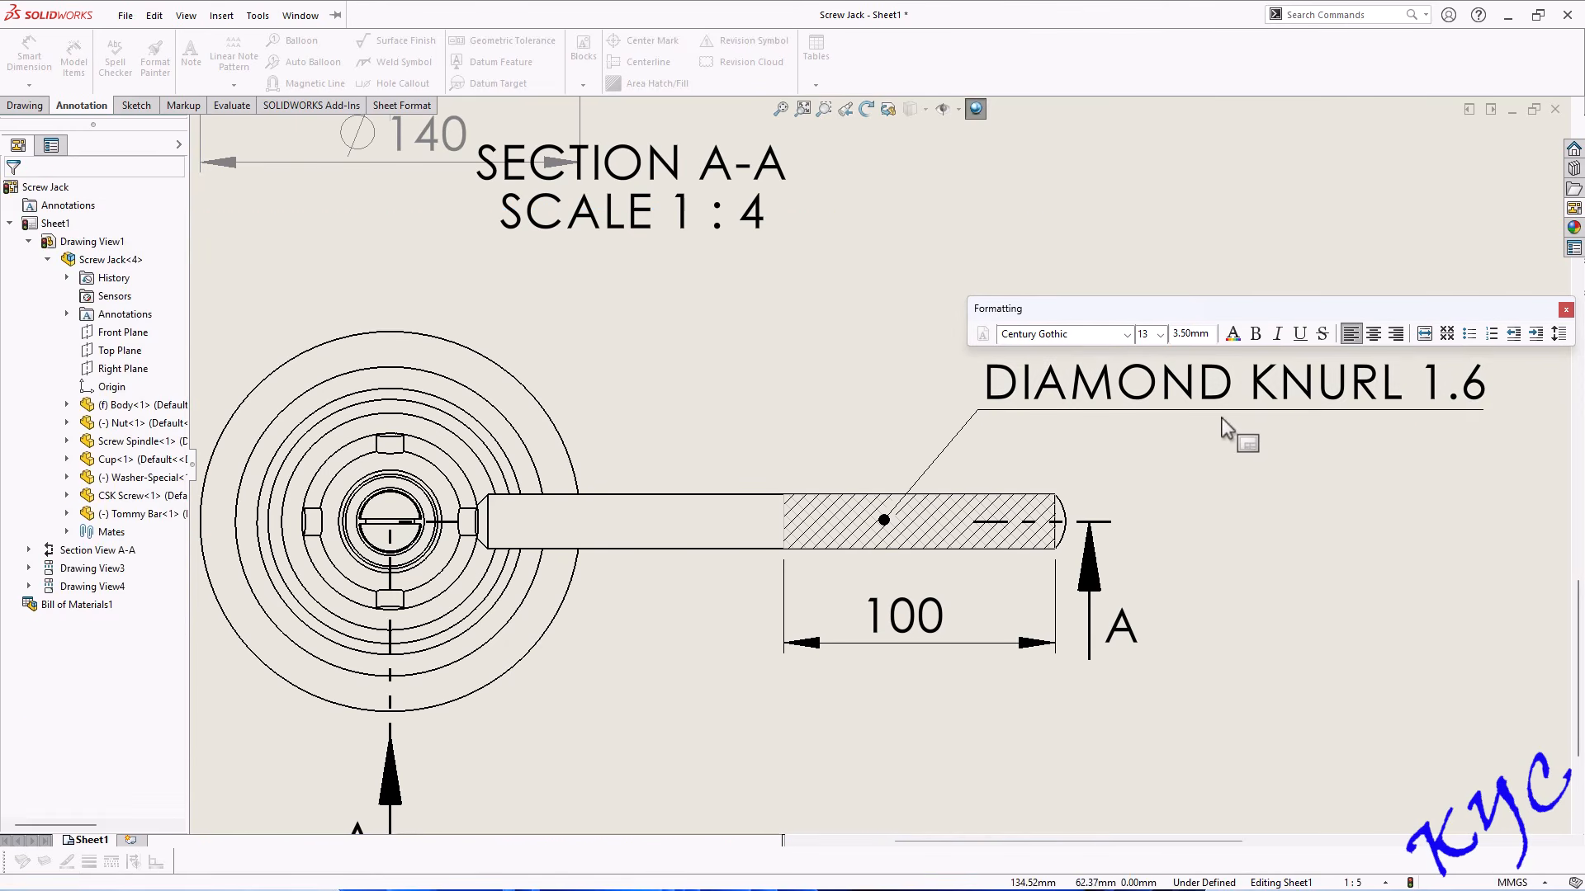
mouse_move(1164, 390)
mouse_down()
mouse_move(1095, 385)
mouse_move(1139, 405)
mouse_up()
click(1227, 520)
Examine the complete drawing sheet, including the section, side, top and isometric views, dimensions, notes, balloons and bill of materials.
scroll(1015, 495, up, 4)
scroll(915, 420, up, 4)
scroll(904, 319, down, 1)
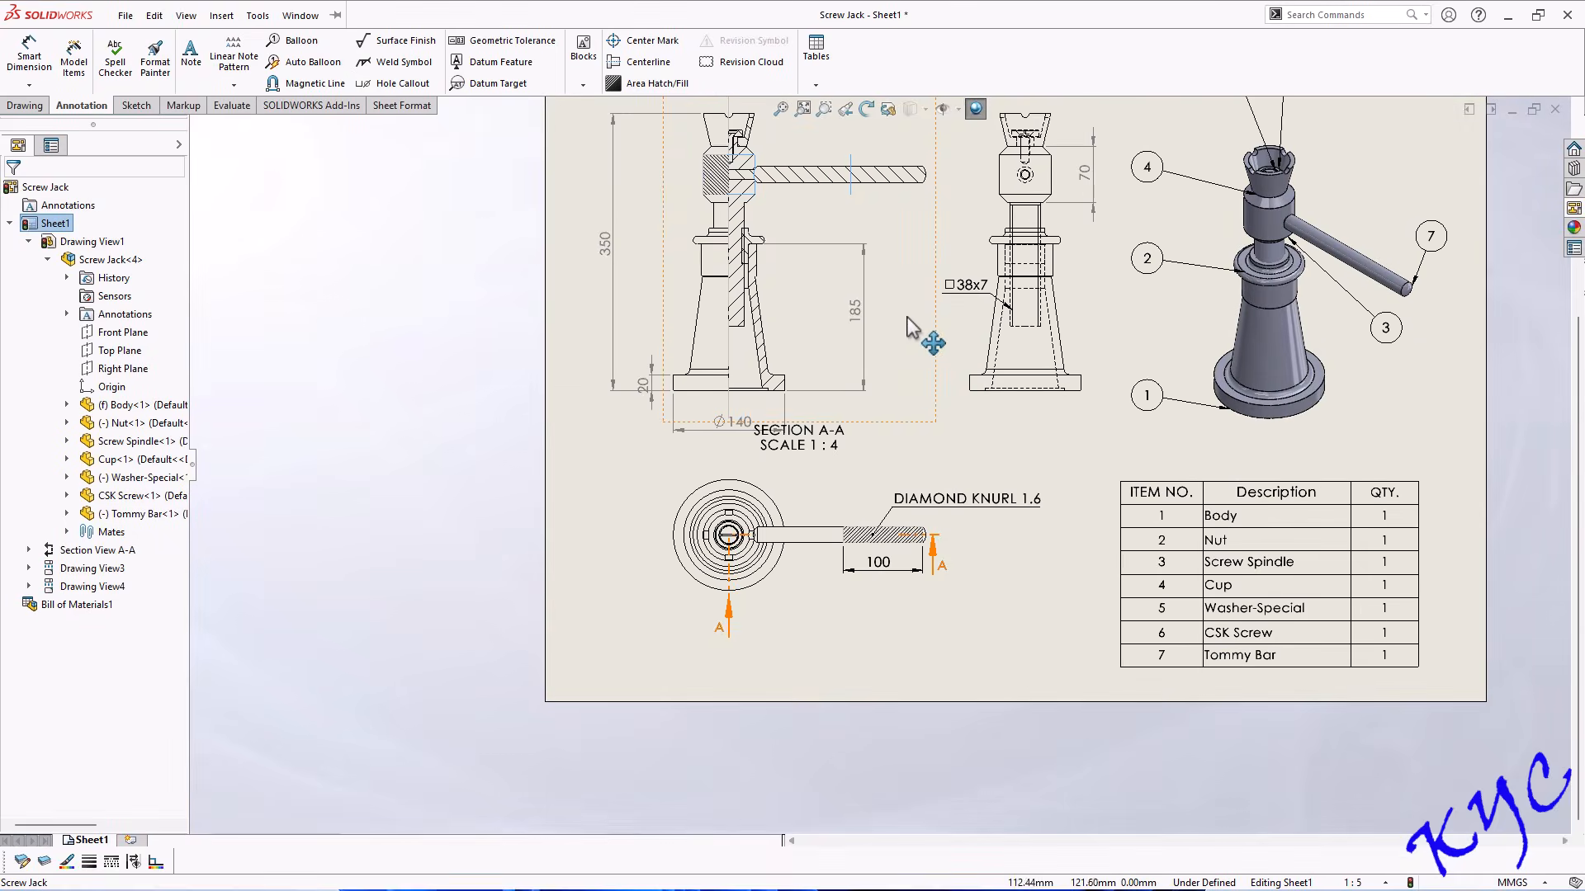
scroll(912, 322, up, 2)
scroll(953, 328, down, 1)
scroll(982, 318, up, 2)
scroll(1196, 305, down, 1)
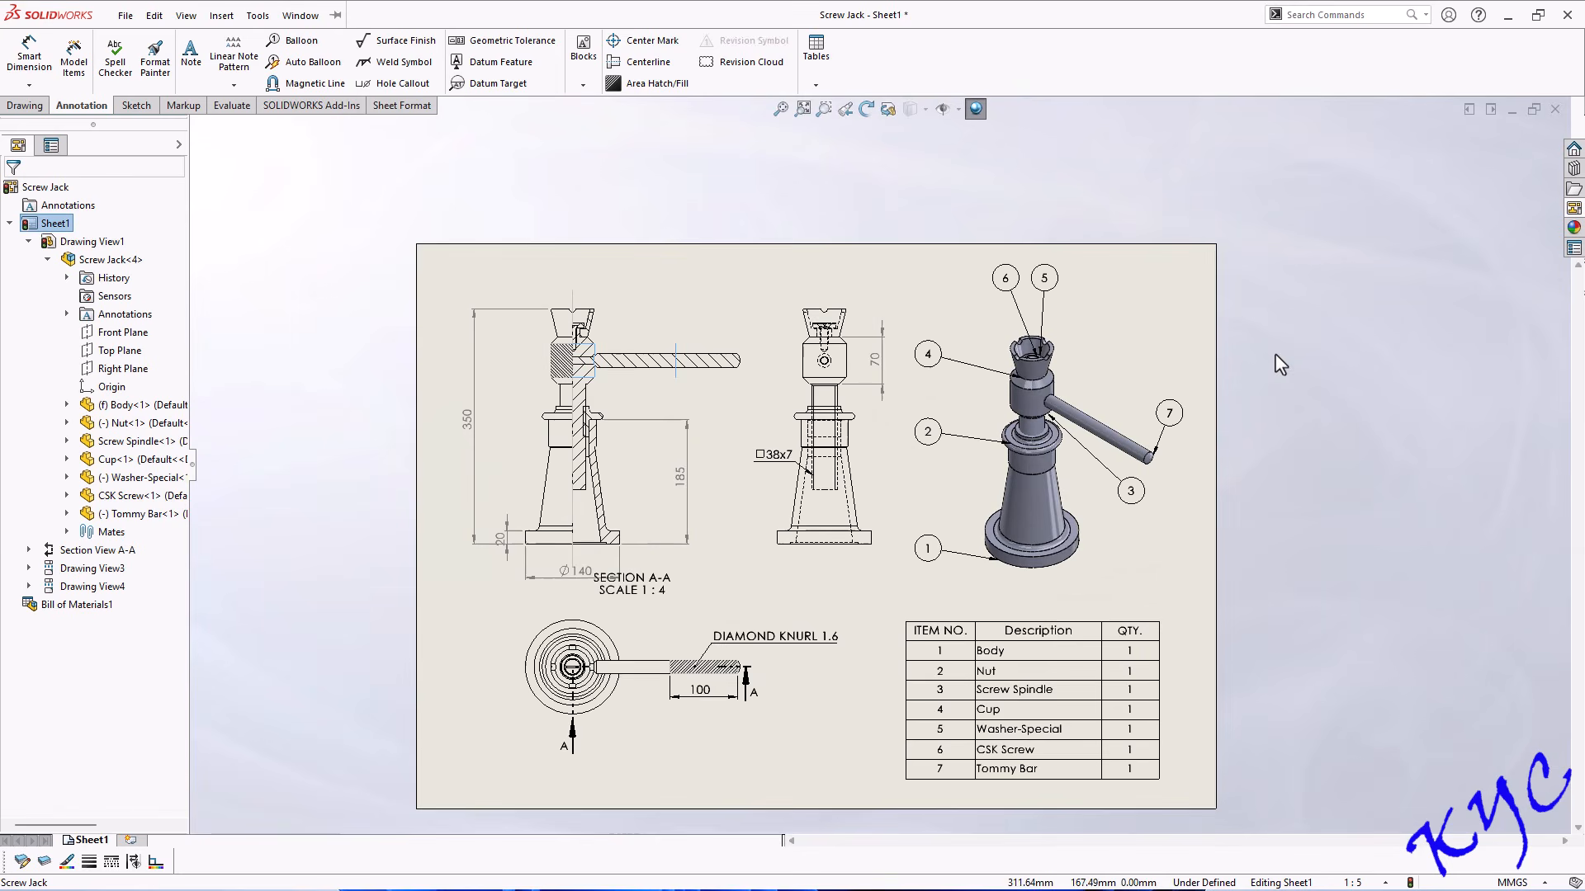
scroll(1172, 495, down, 1)
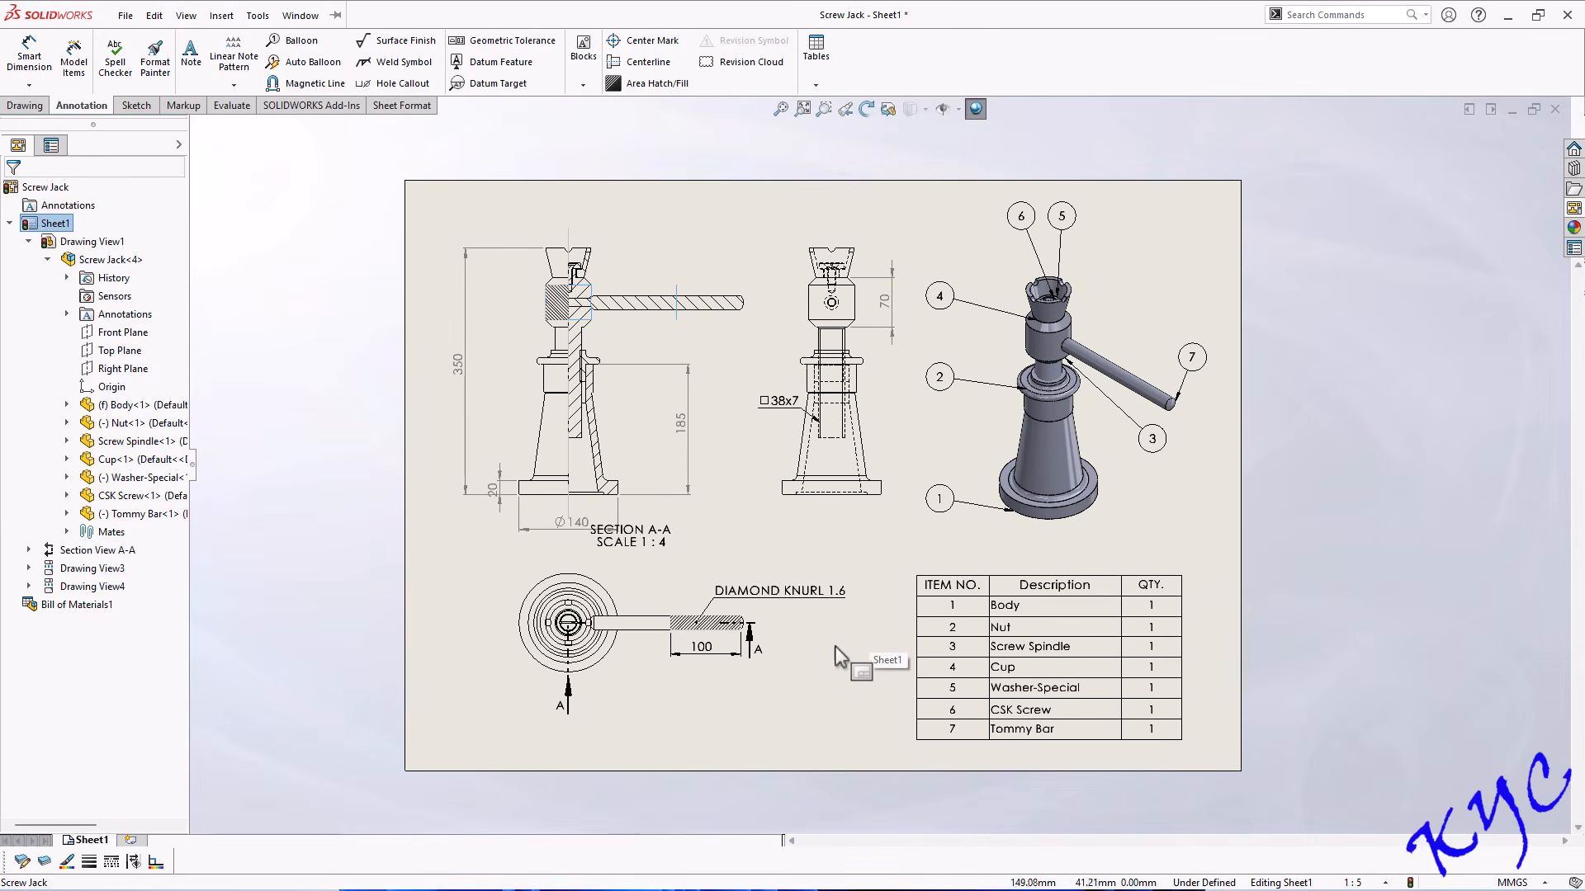
scroll(908, 578, down, 1)
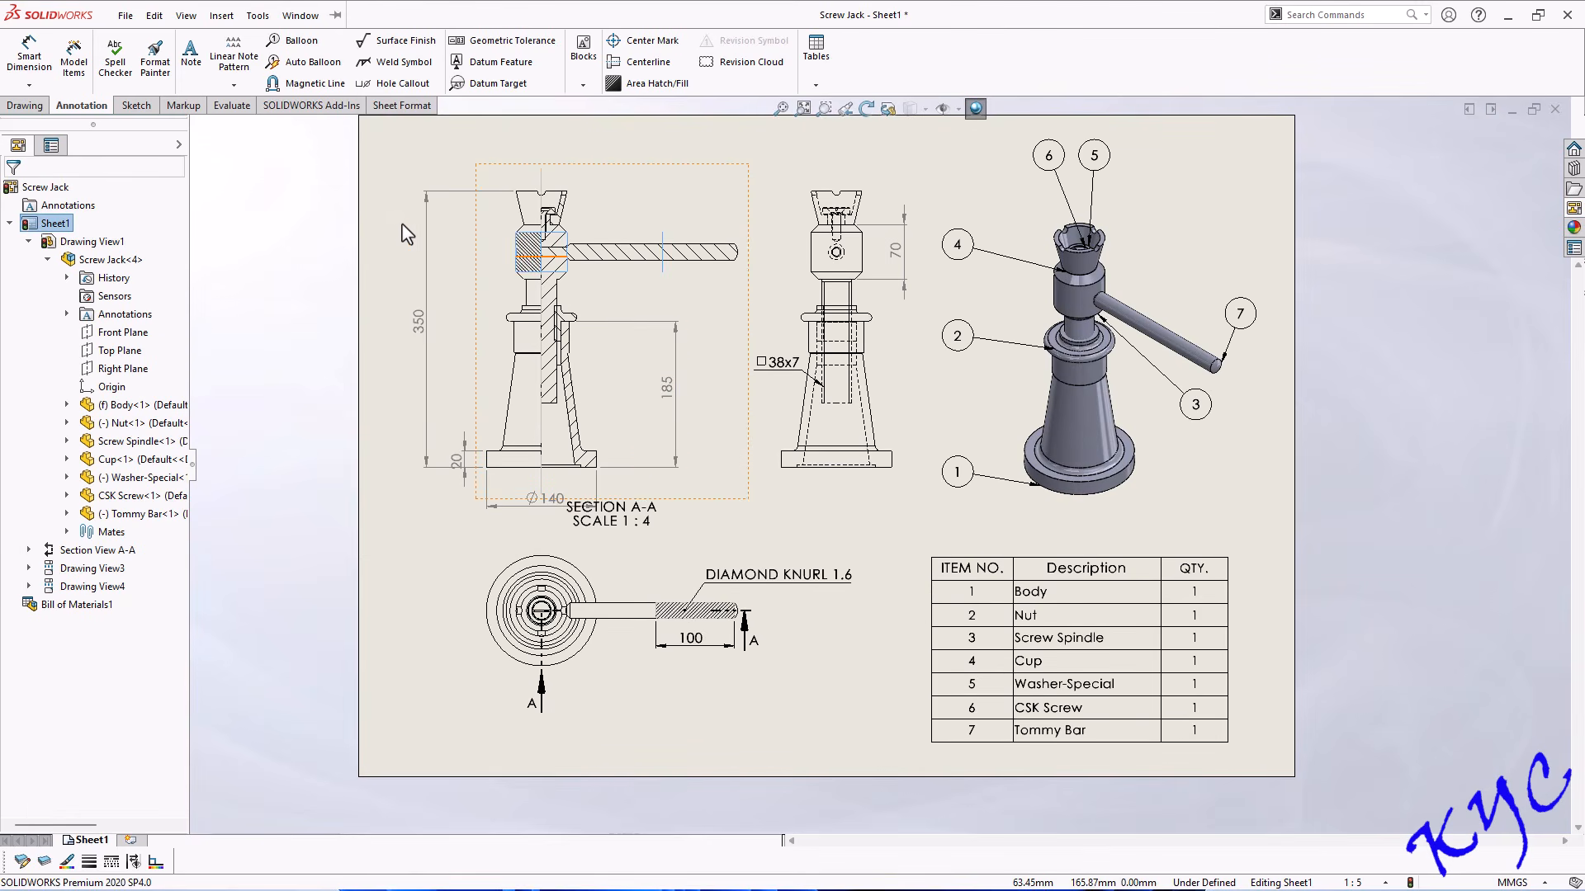
scroll(1205, 297, up, 1)
scroll(1222, 326, down, 1)
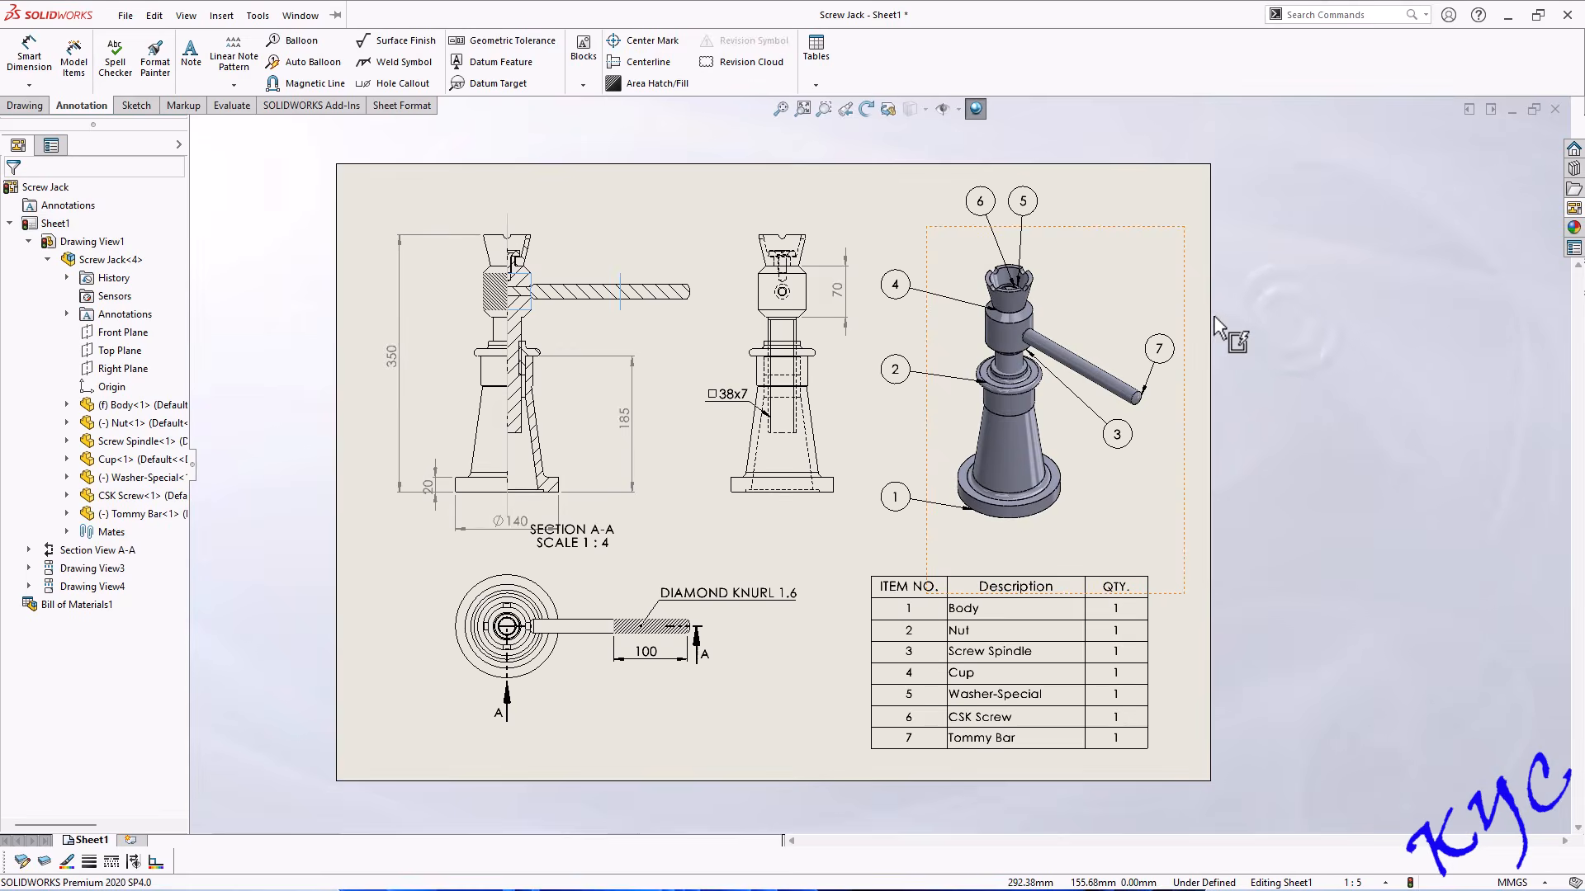
scroll(825, 404, down, 1)
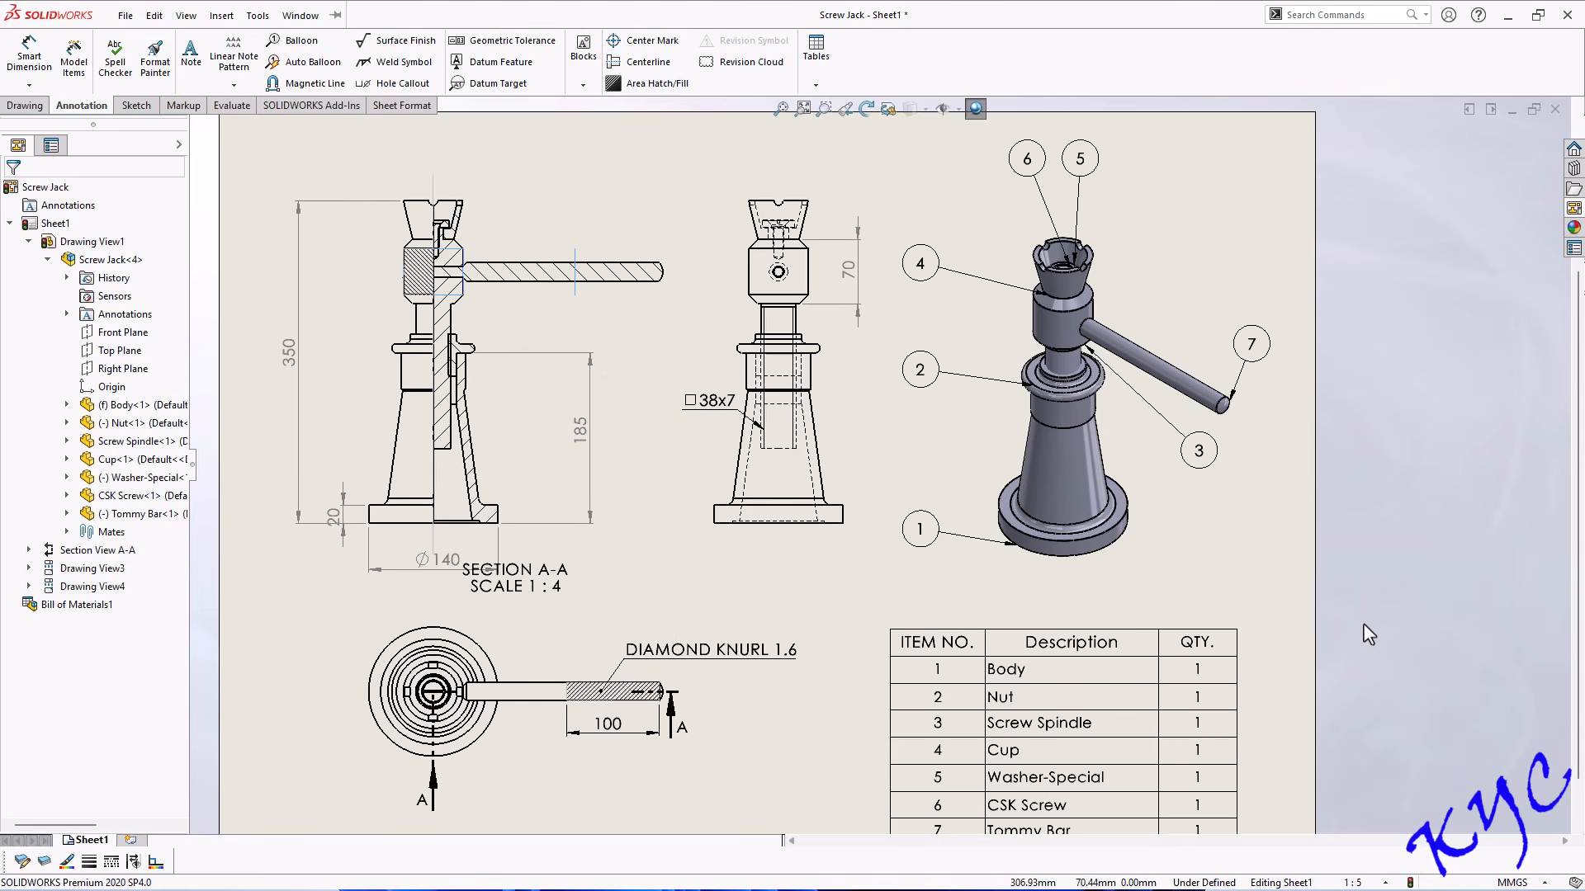
scroll(1368, 650, up, 3)
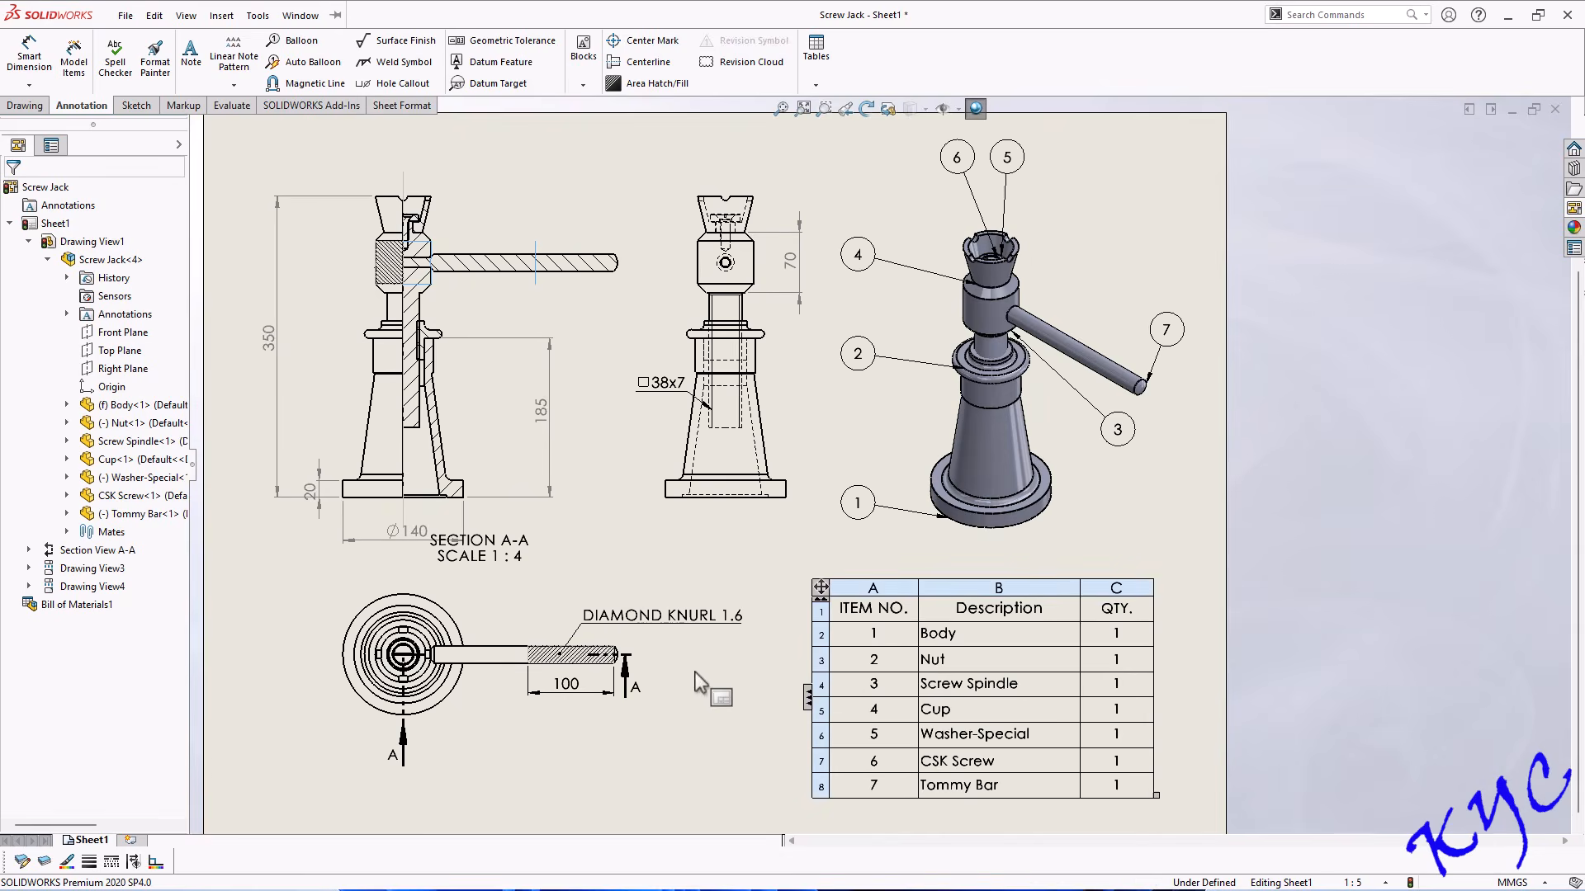
scroll(536, 536, down, 1)
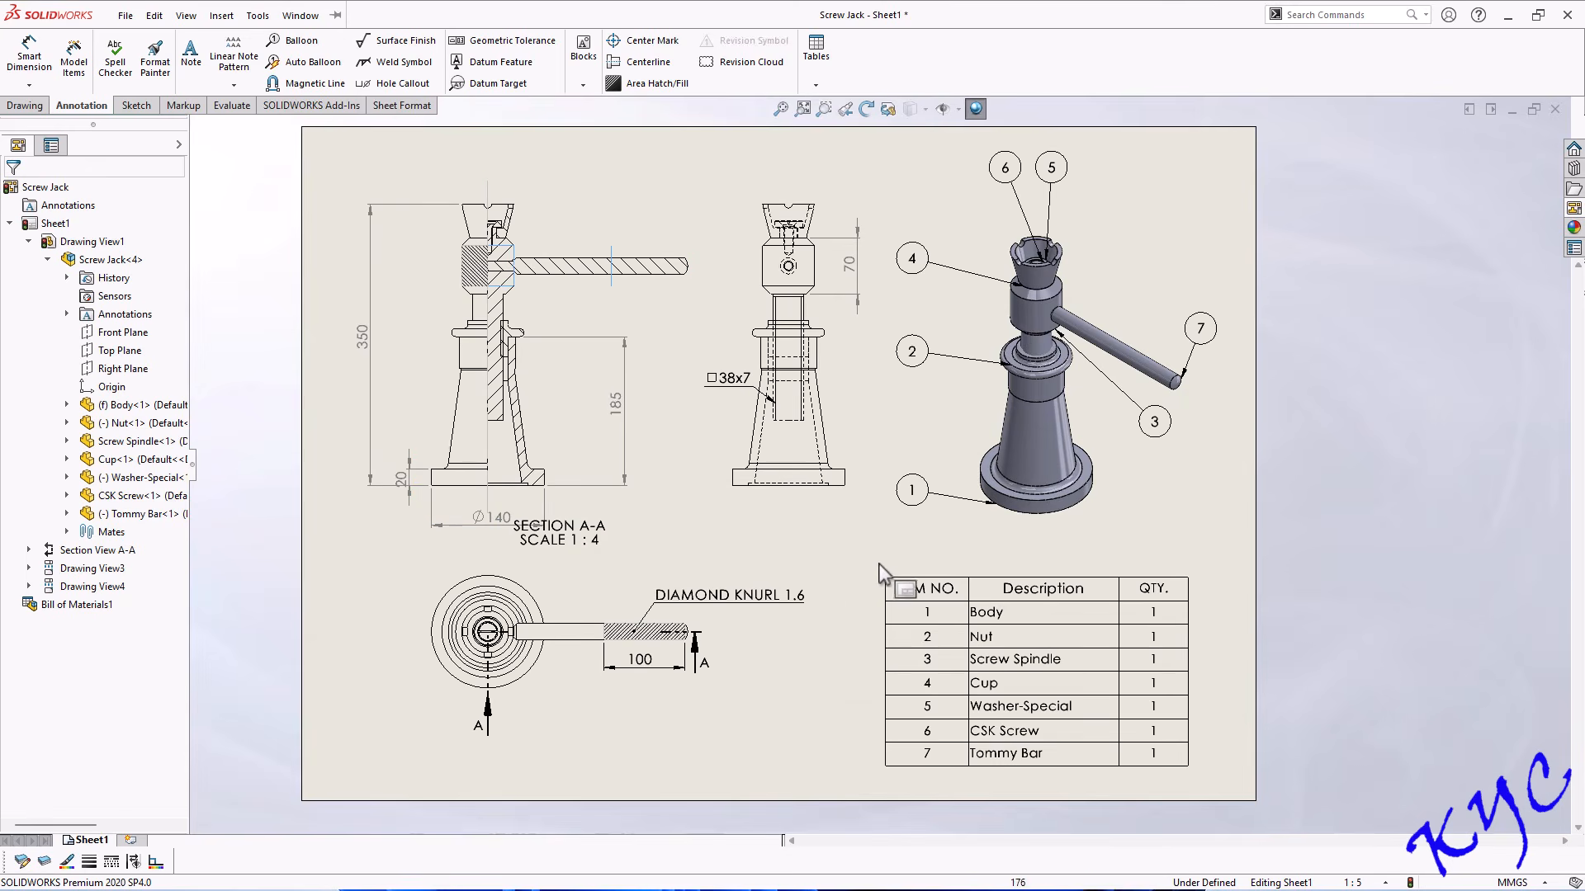